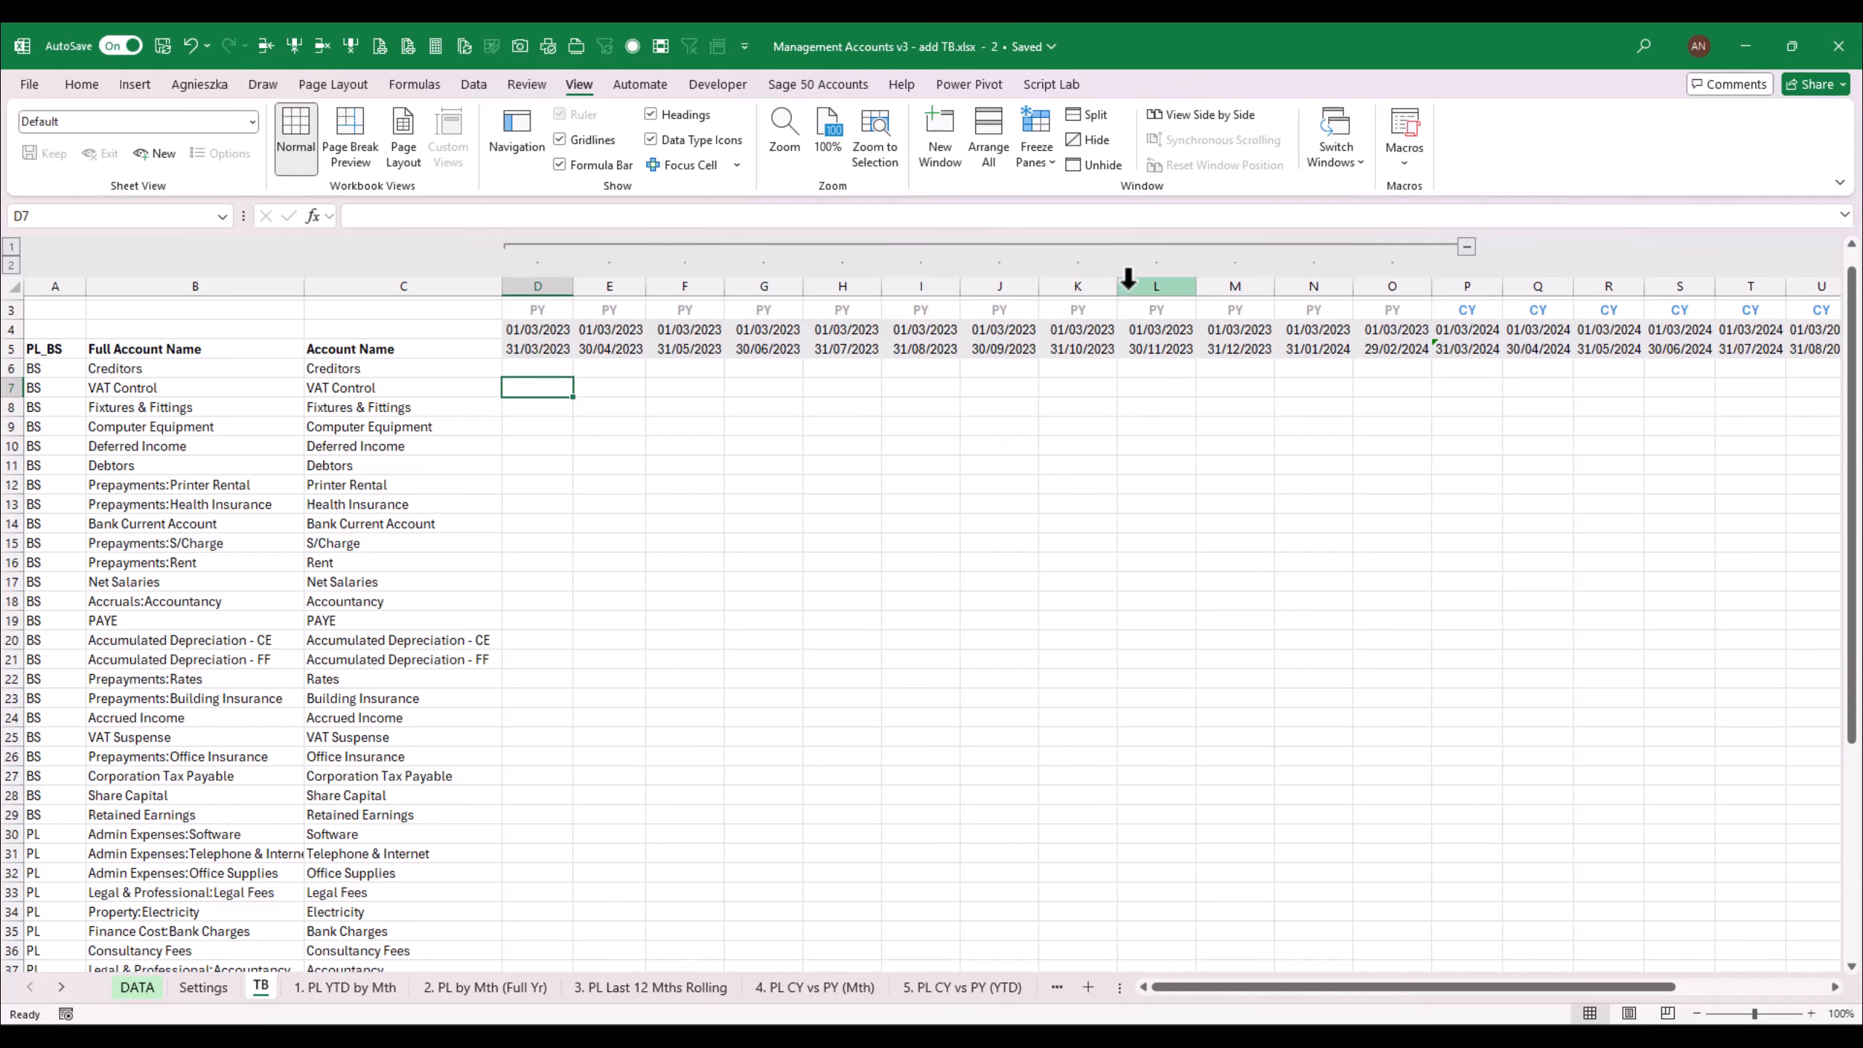
Step: Arrange the two open windows of the management accounts workbook side by side
click(991, 156)
click(241, 873)
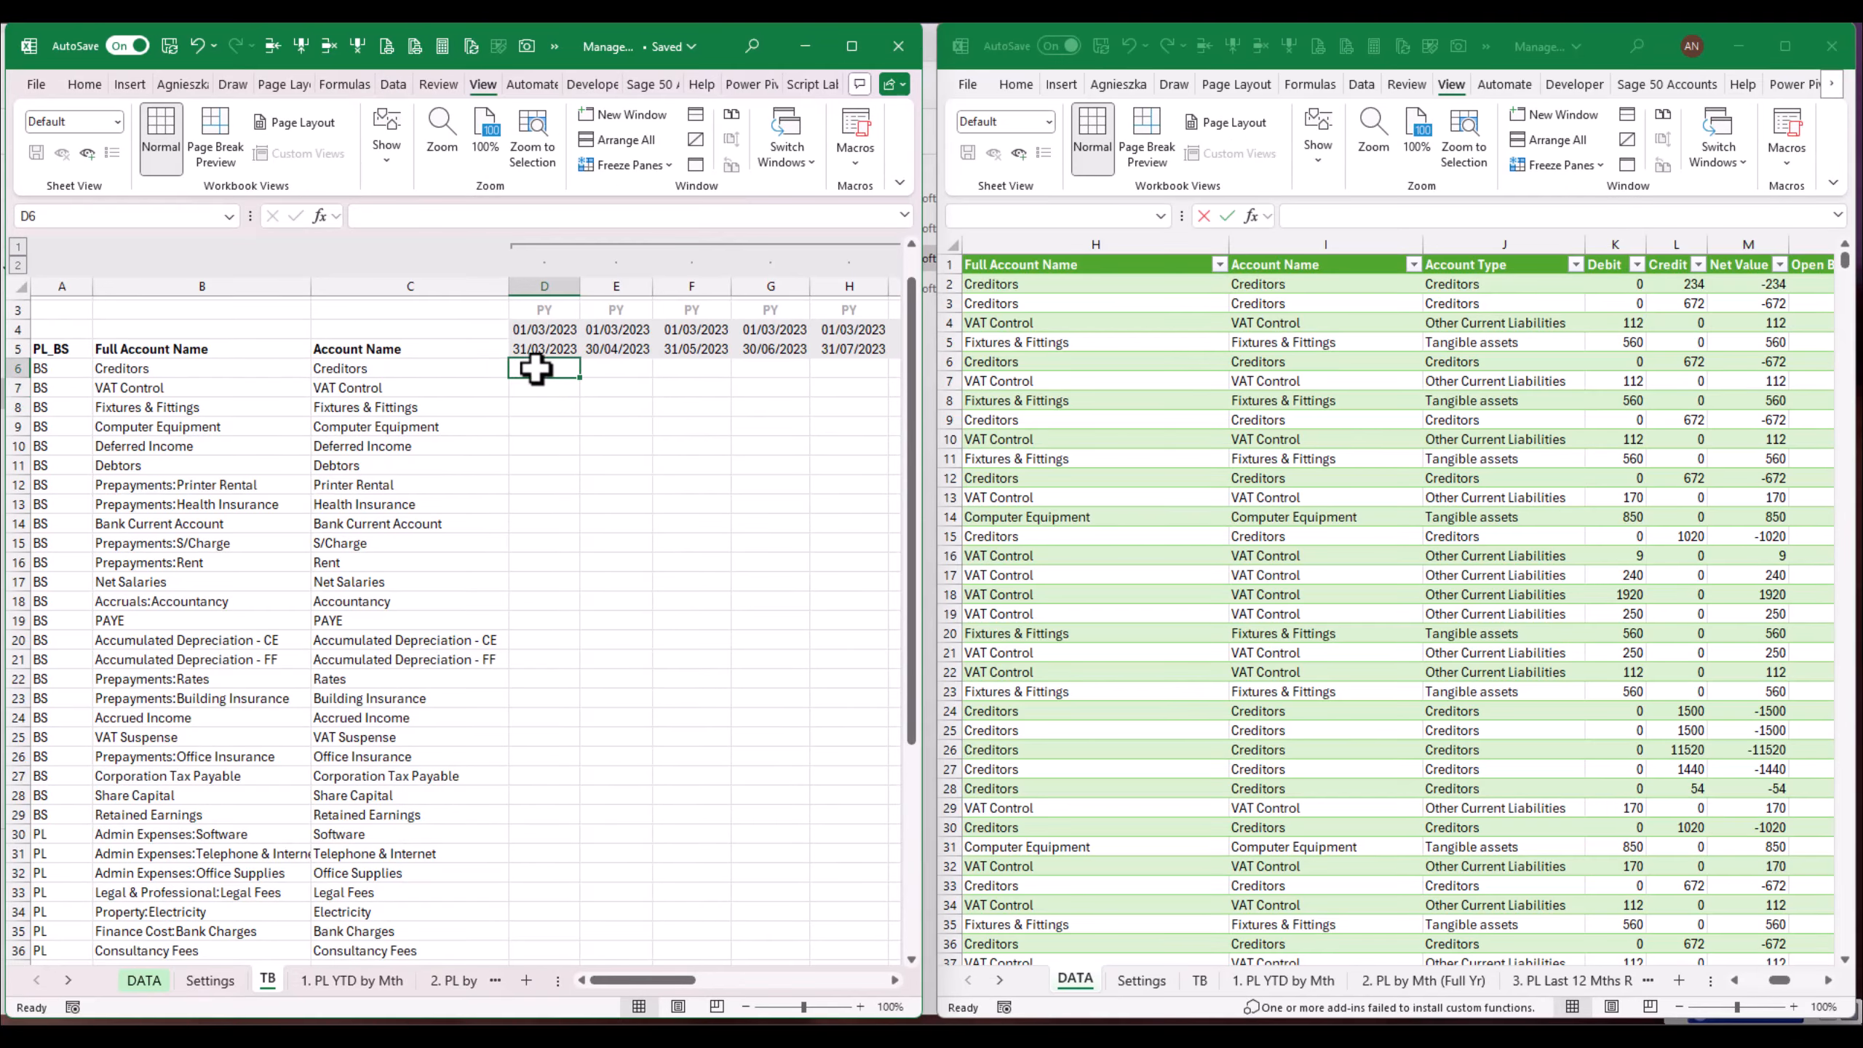
Step: Check the formulas behind the first prior-year start date in D4 and month-end date in D5
click(548, 328)
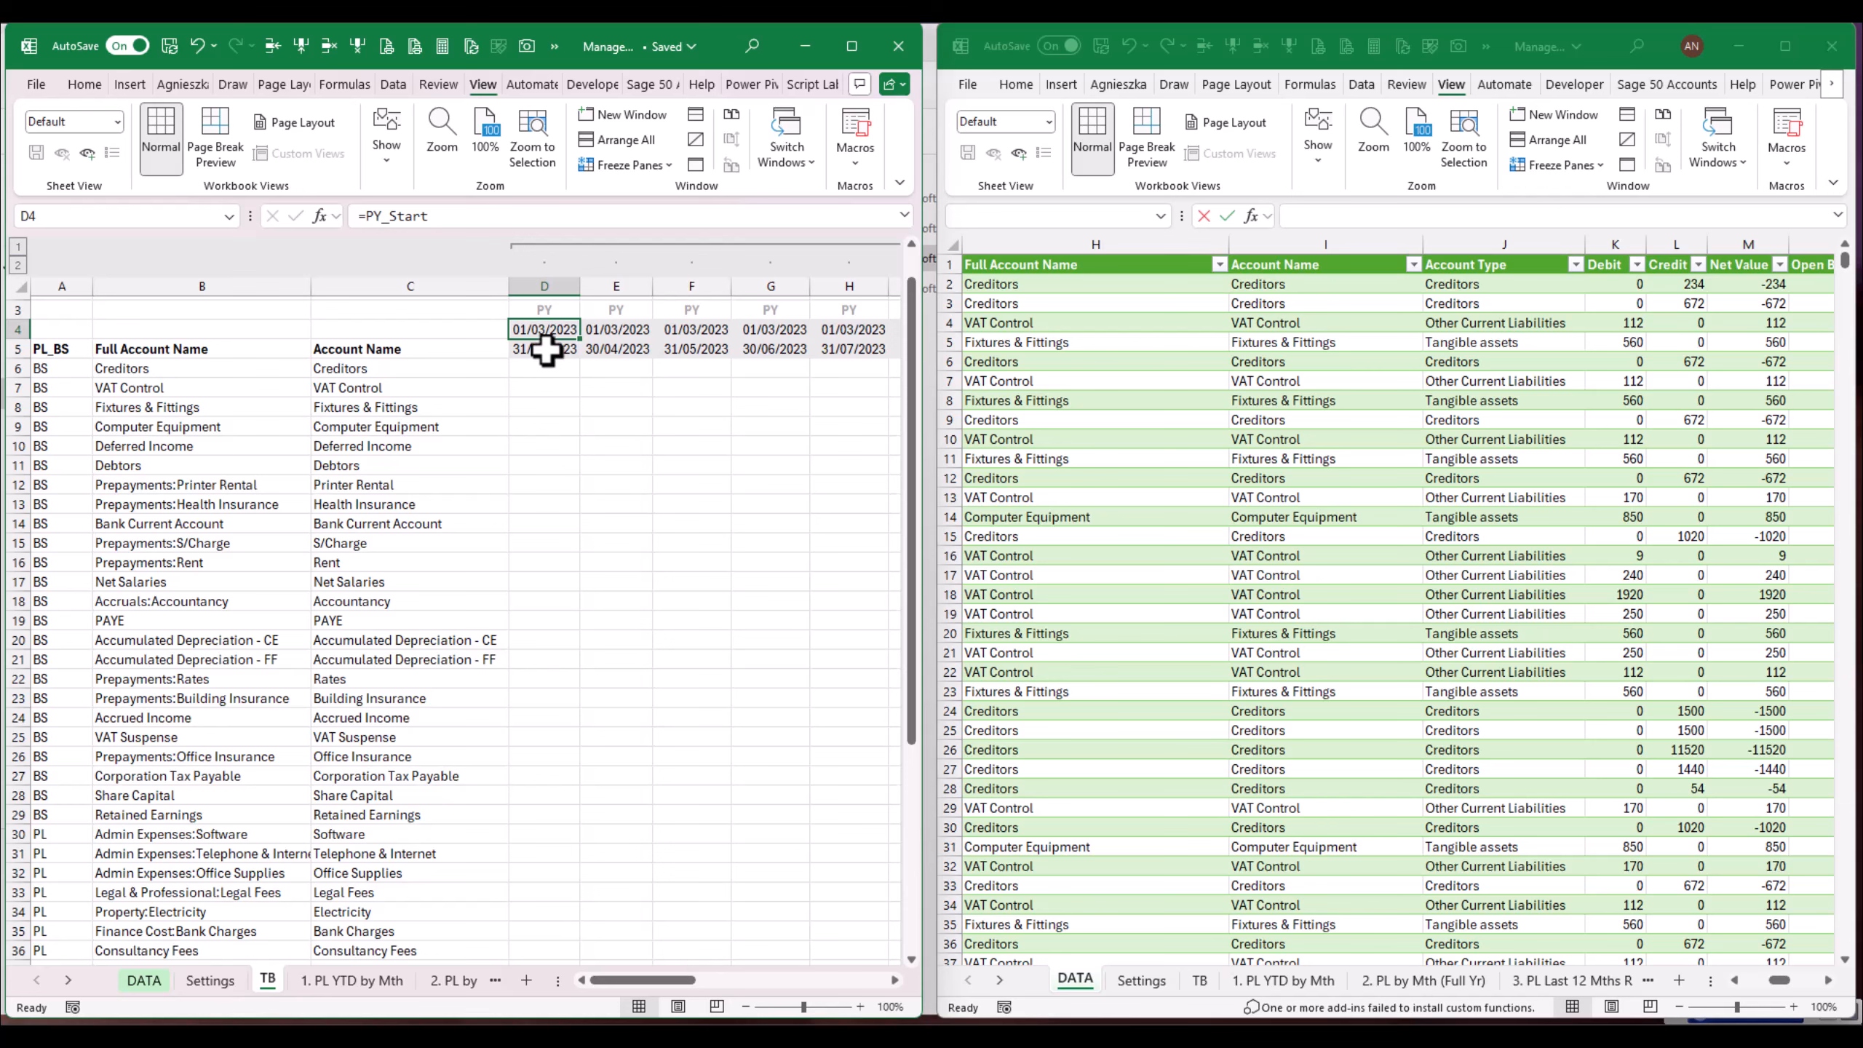
click(545, 350)
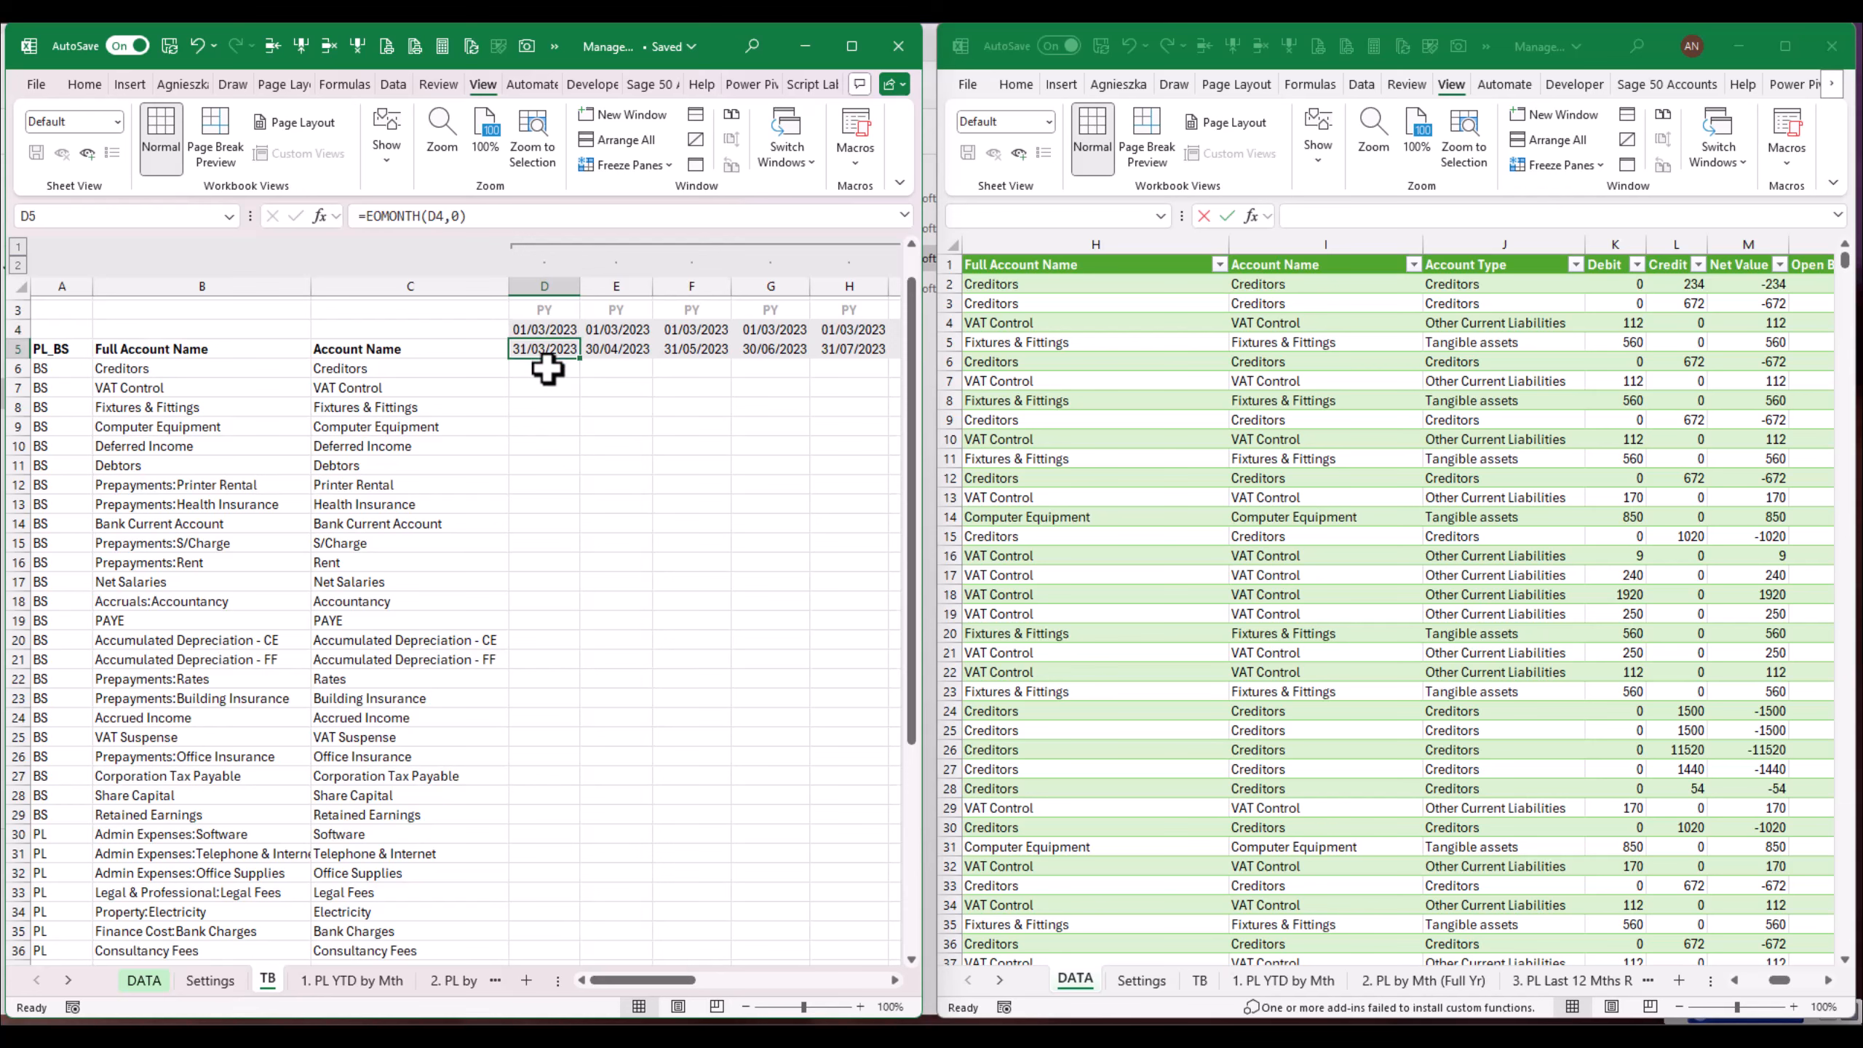
text(=)
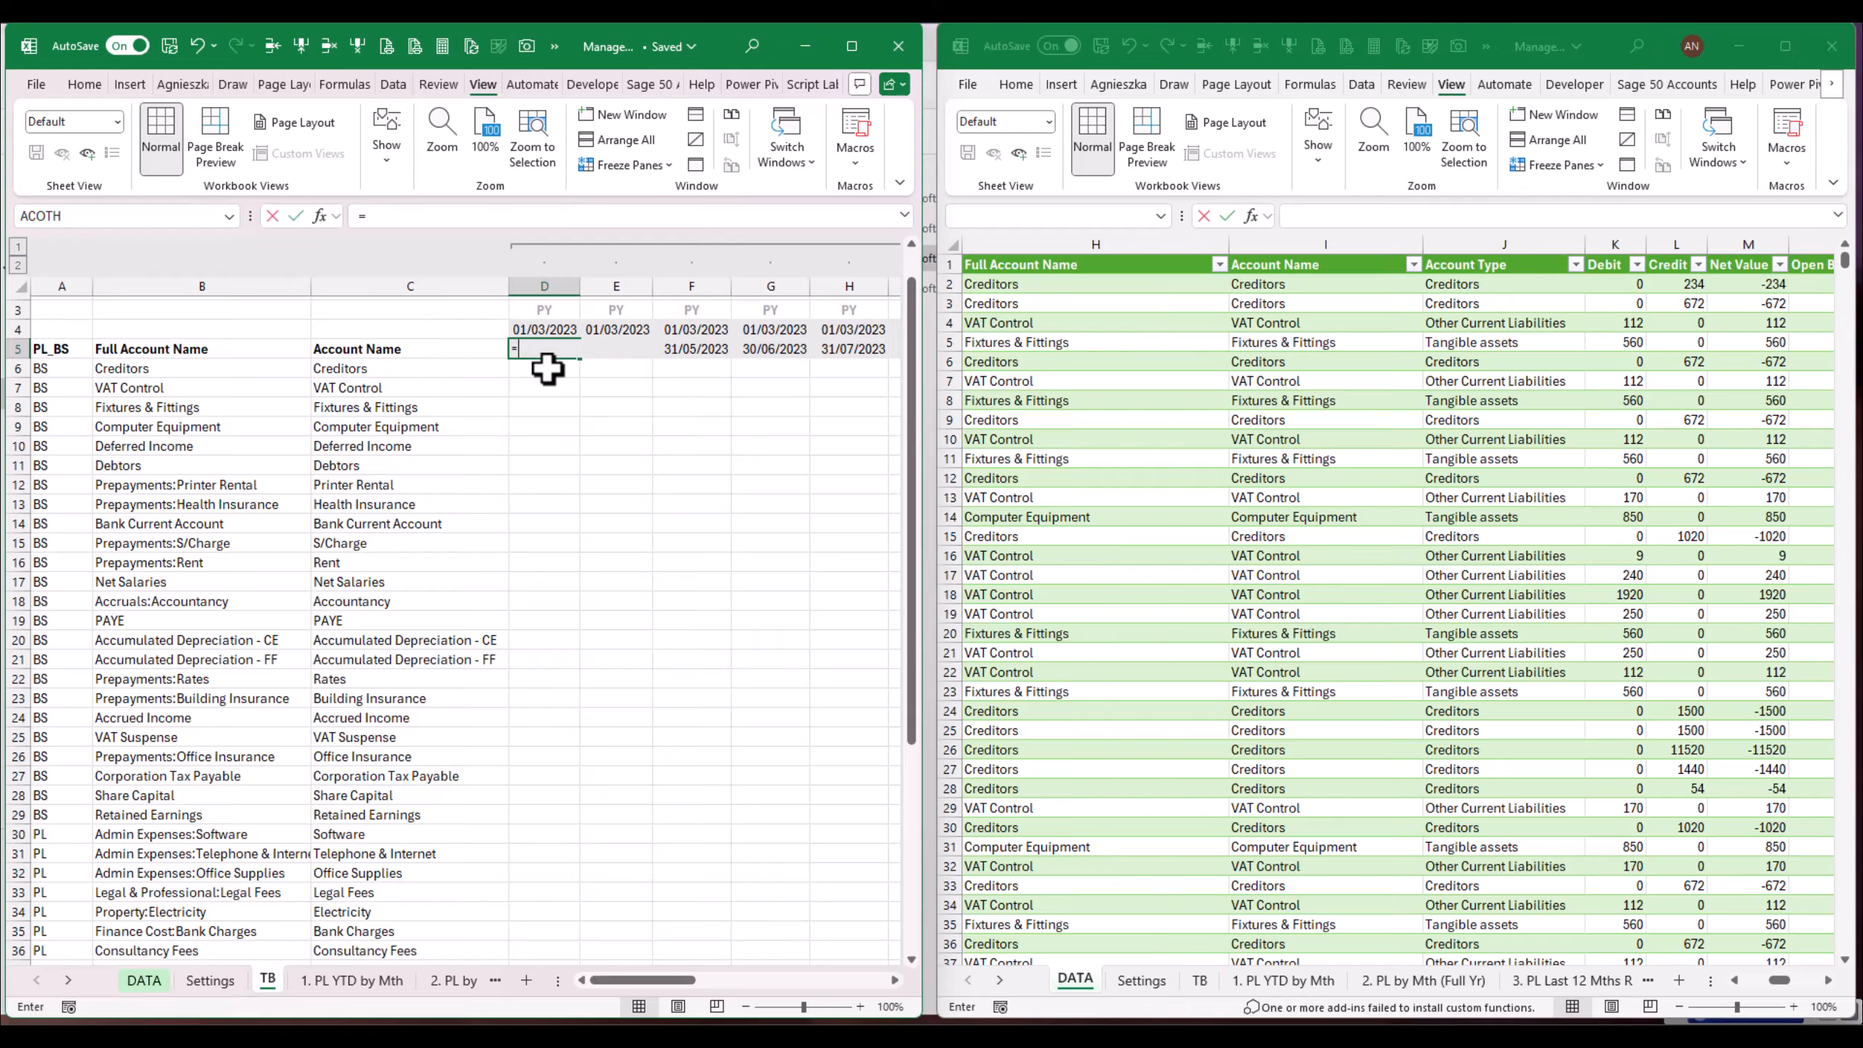
key(Escape)
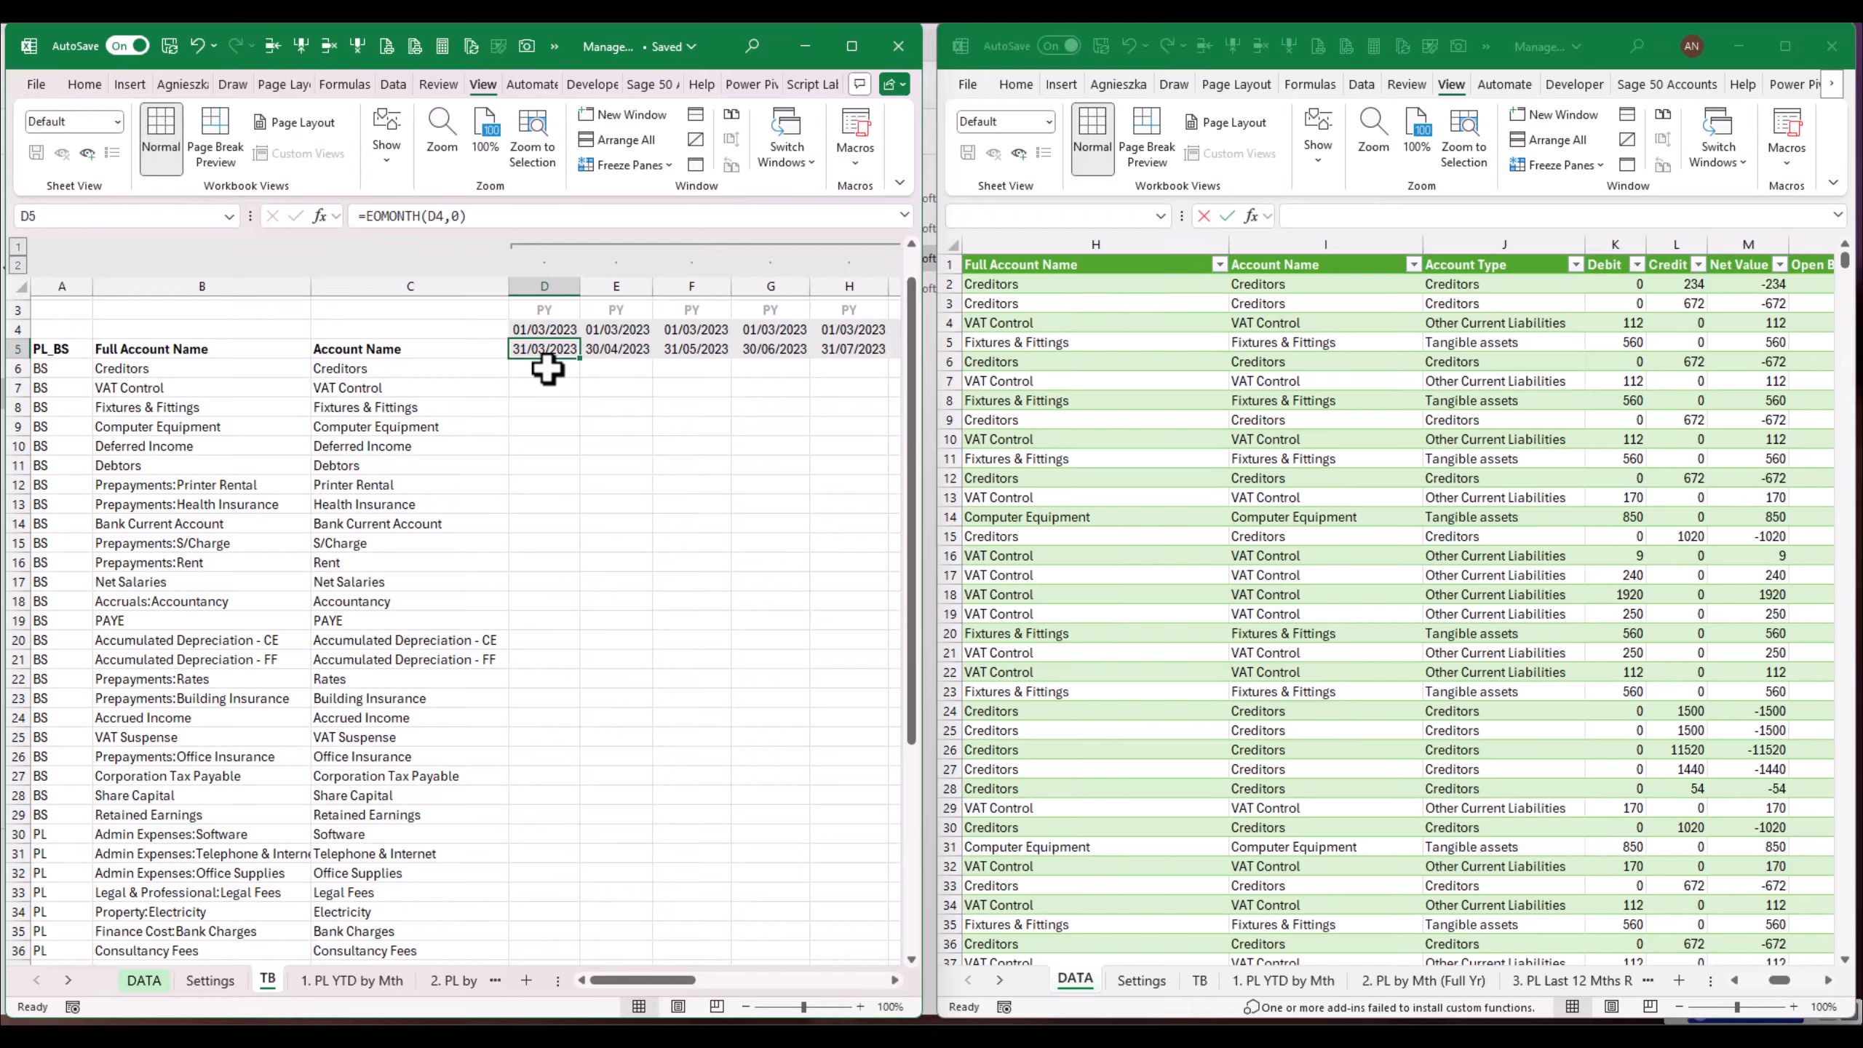
Step: Start a SUMIFS formula in D6 of the TB sheet, using the DATA table's Net Value column as the sum range
click(547, 369)
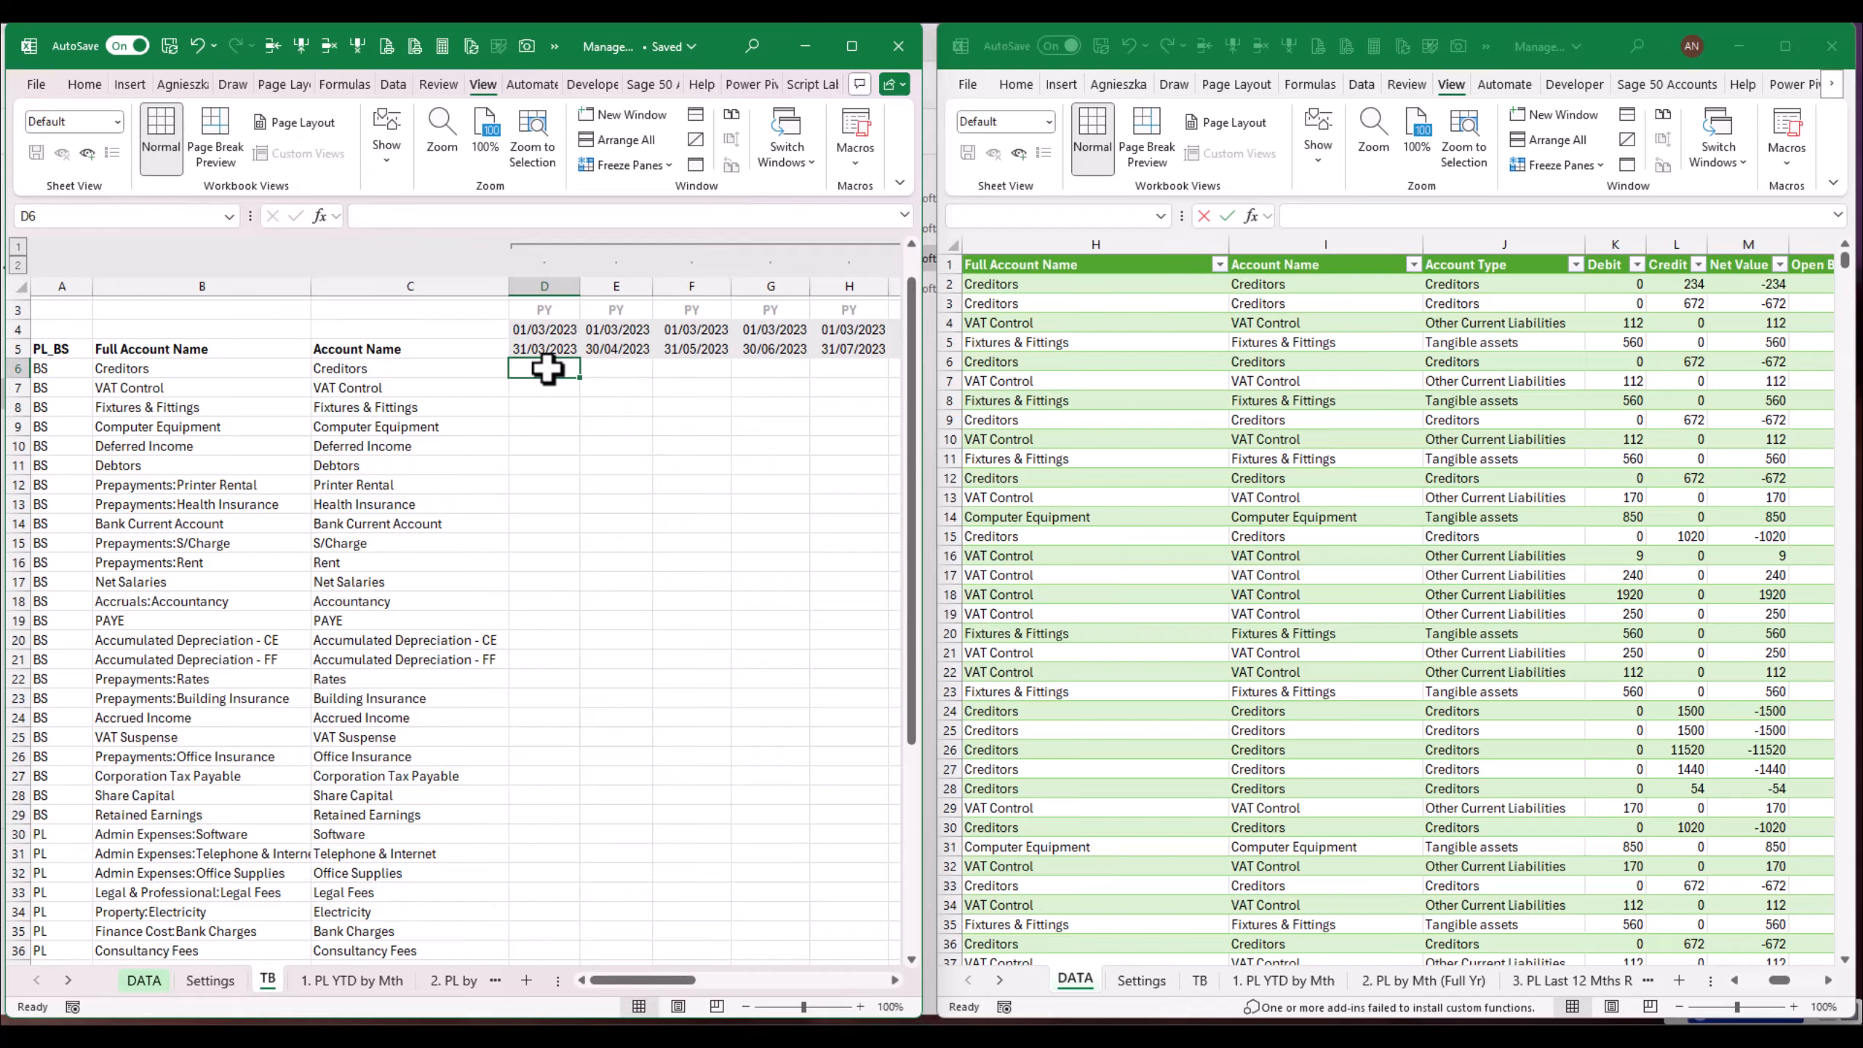
text(=s)
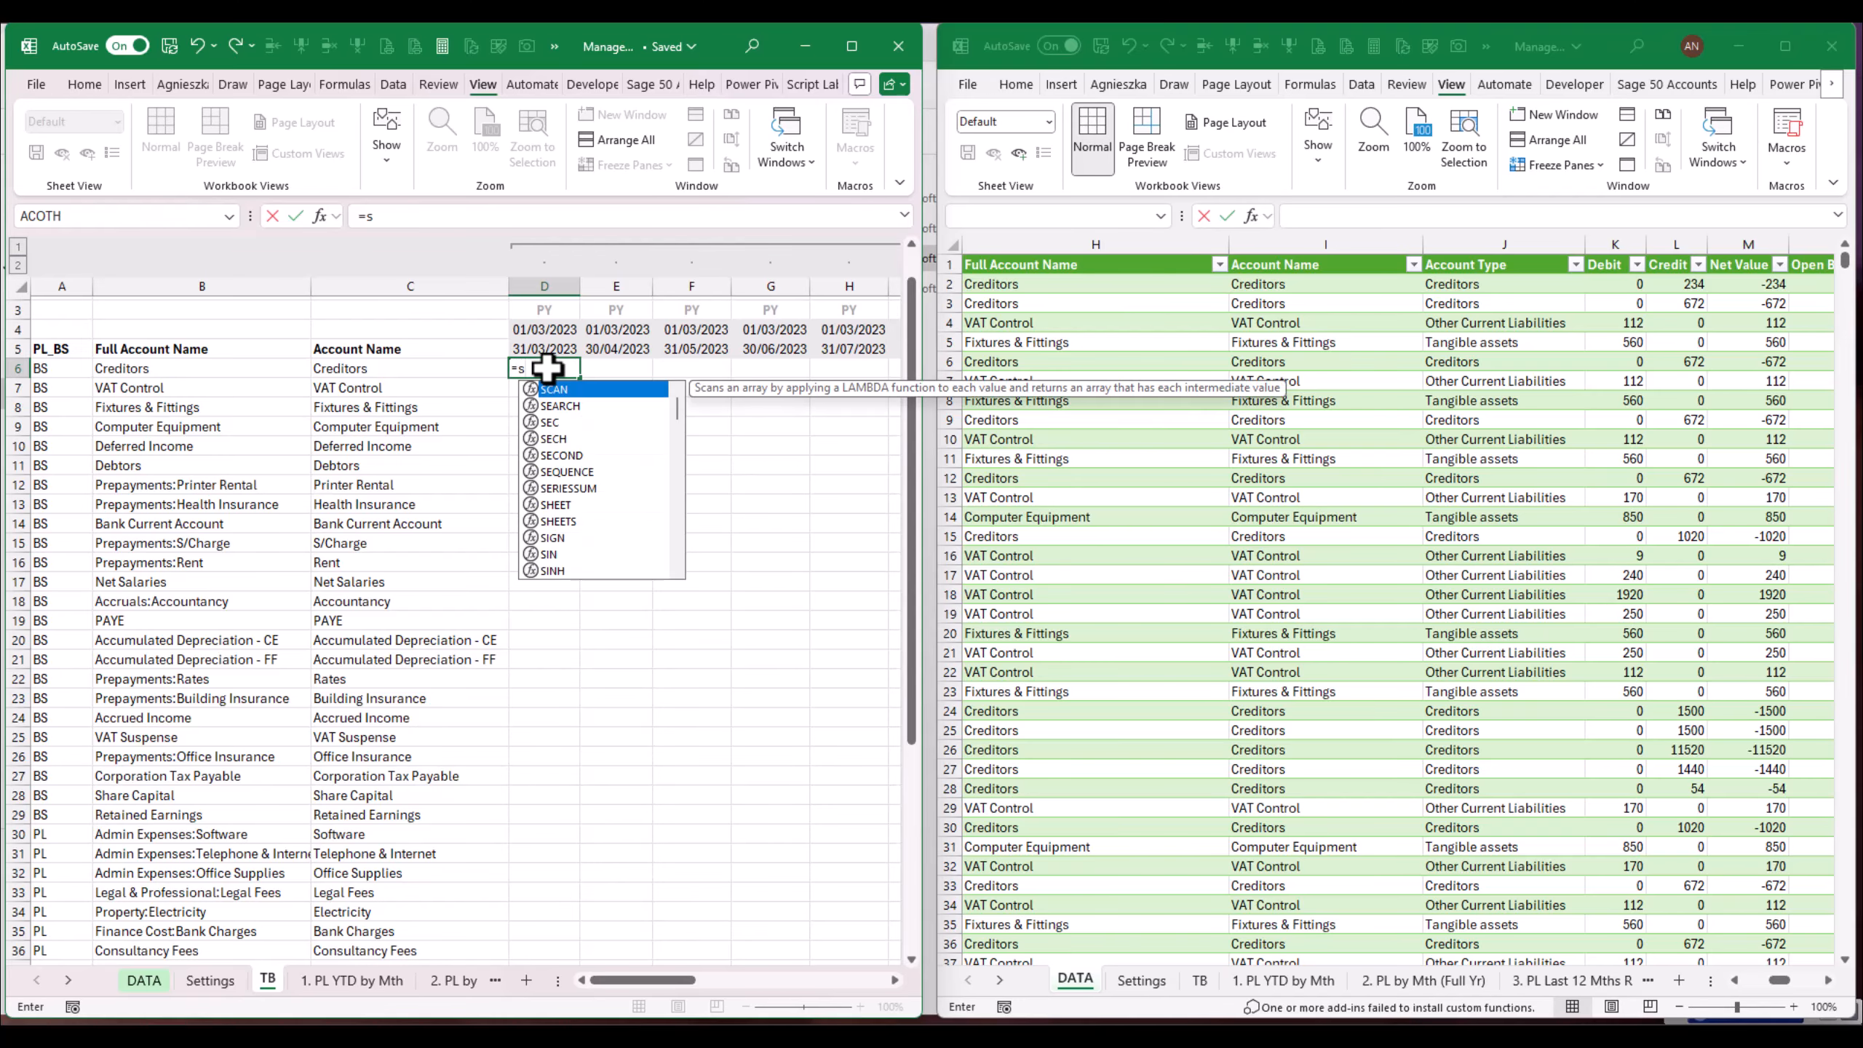
text(umifs()
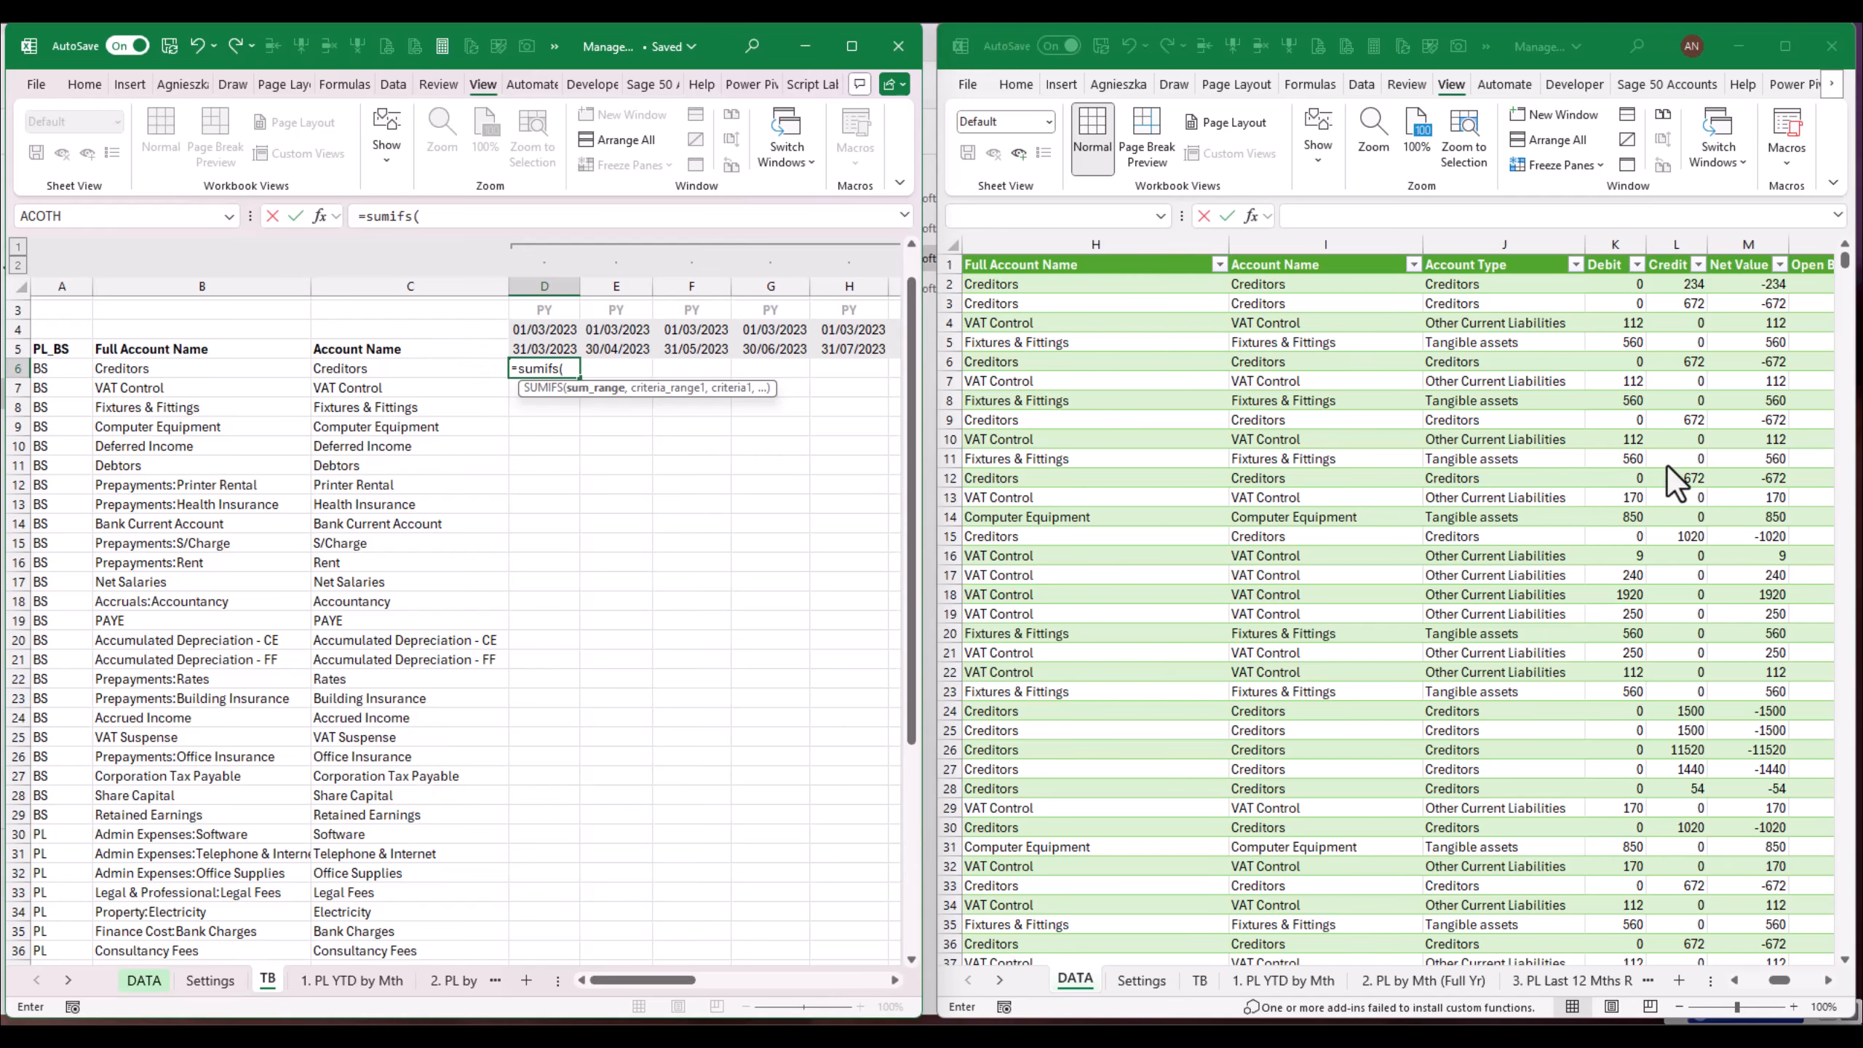
click(1829, 981)
click(1828, 981)
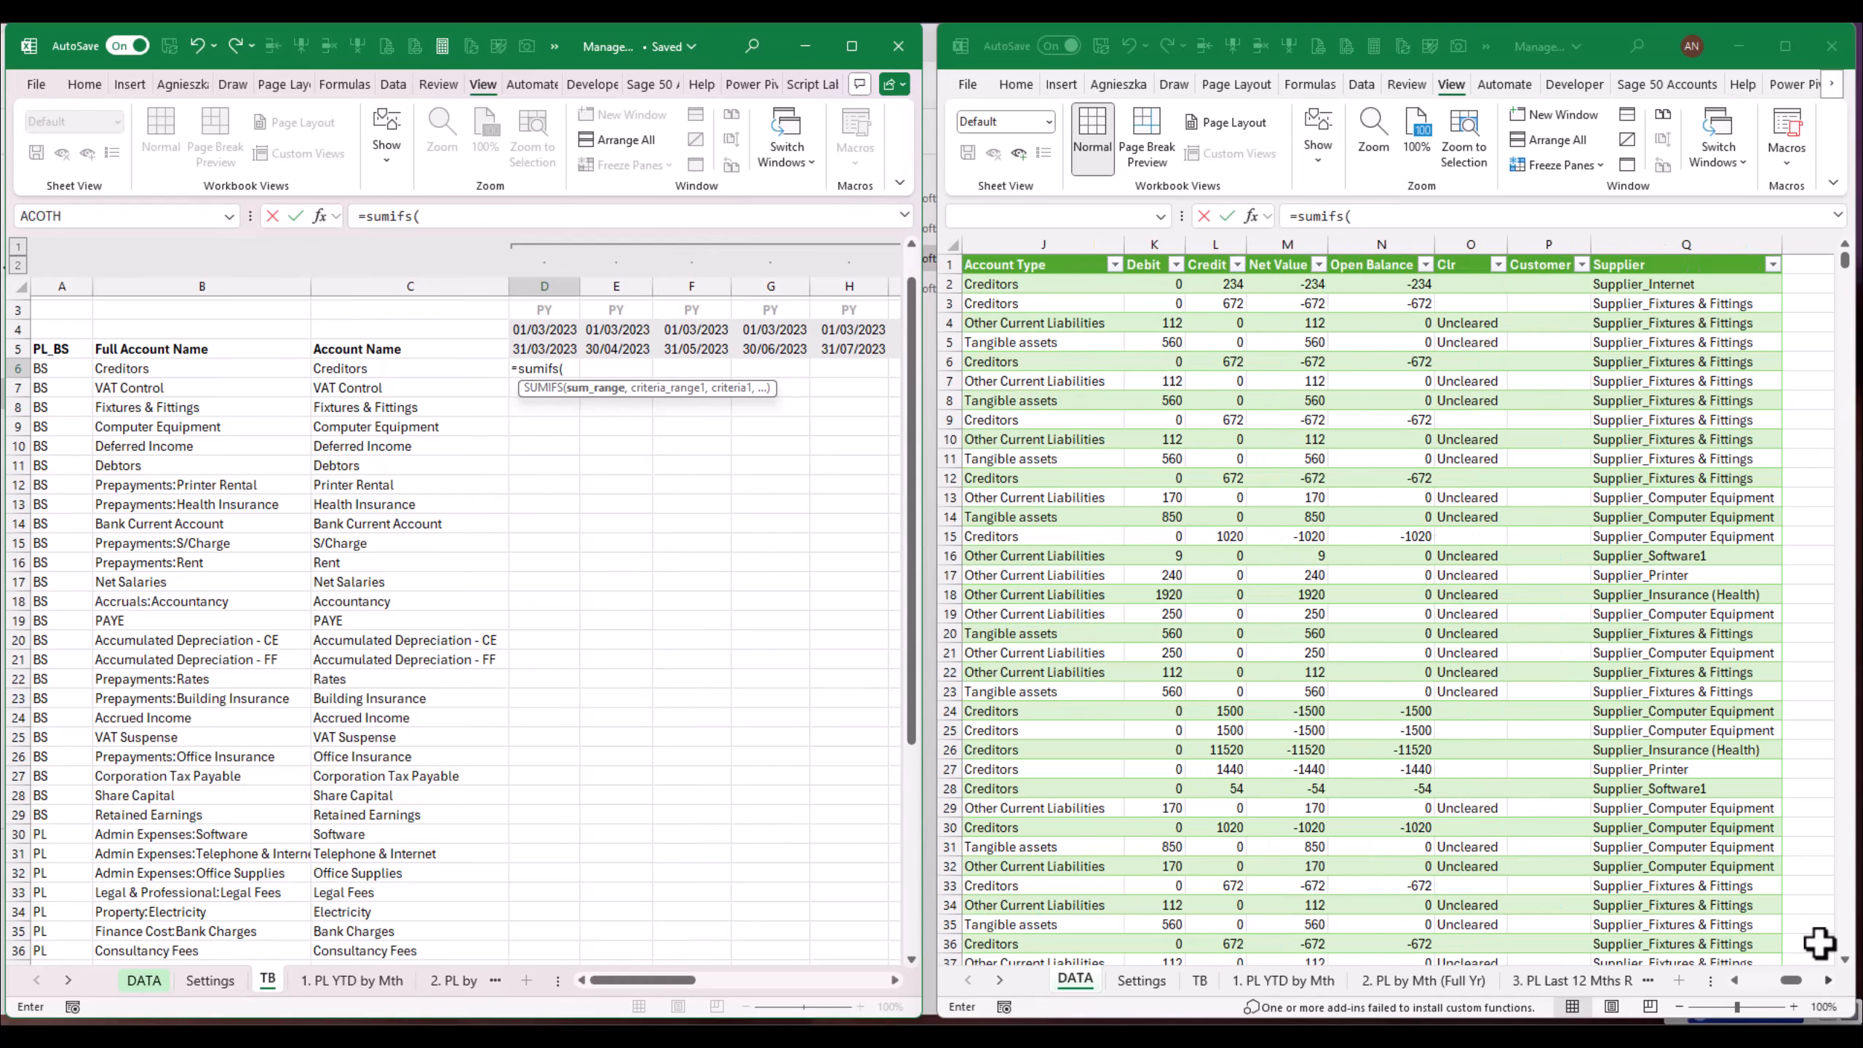
click(1278, 257)
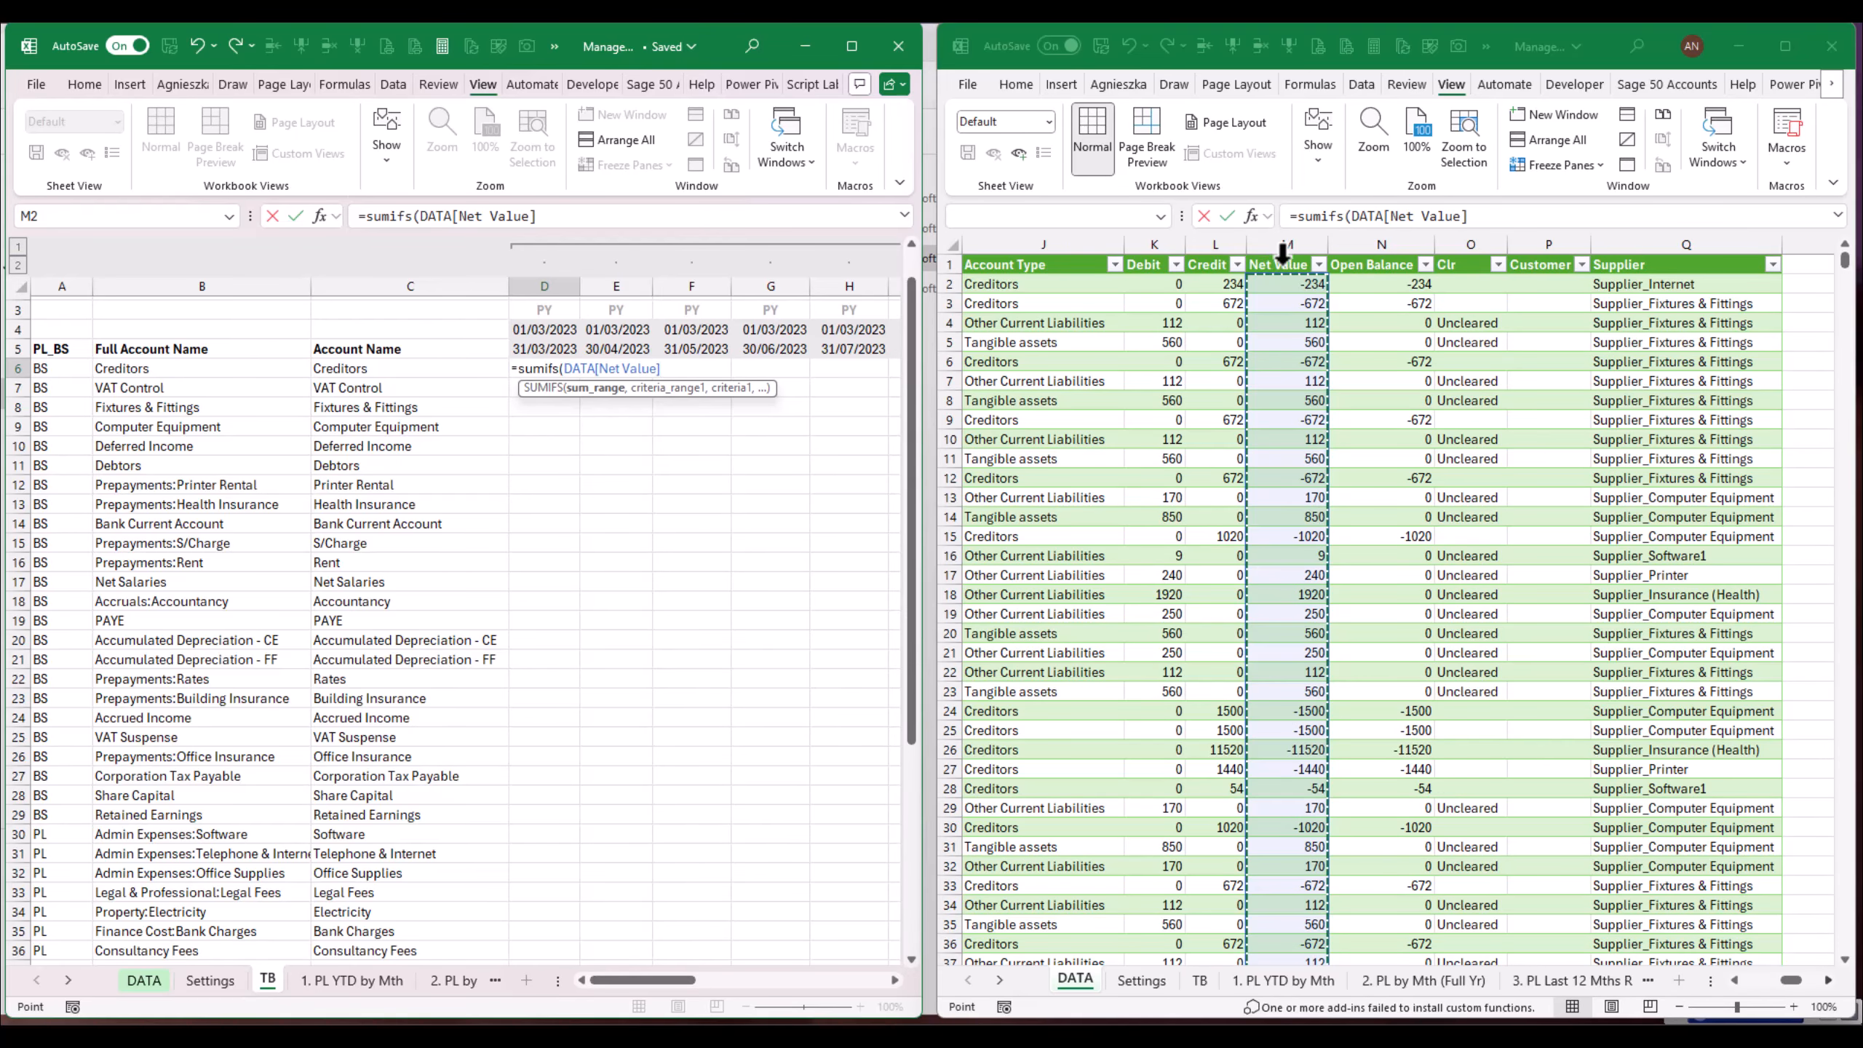
text(,)
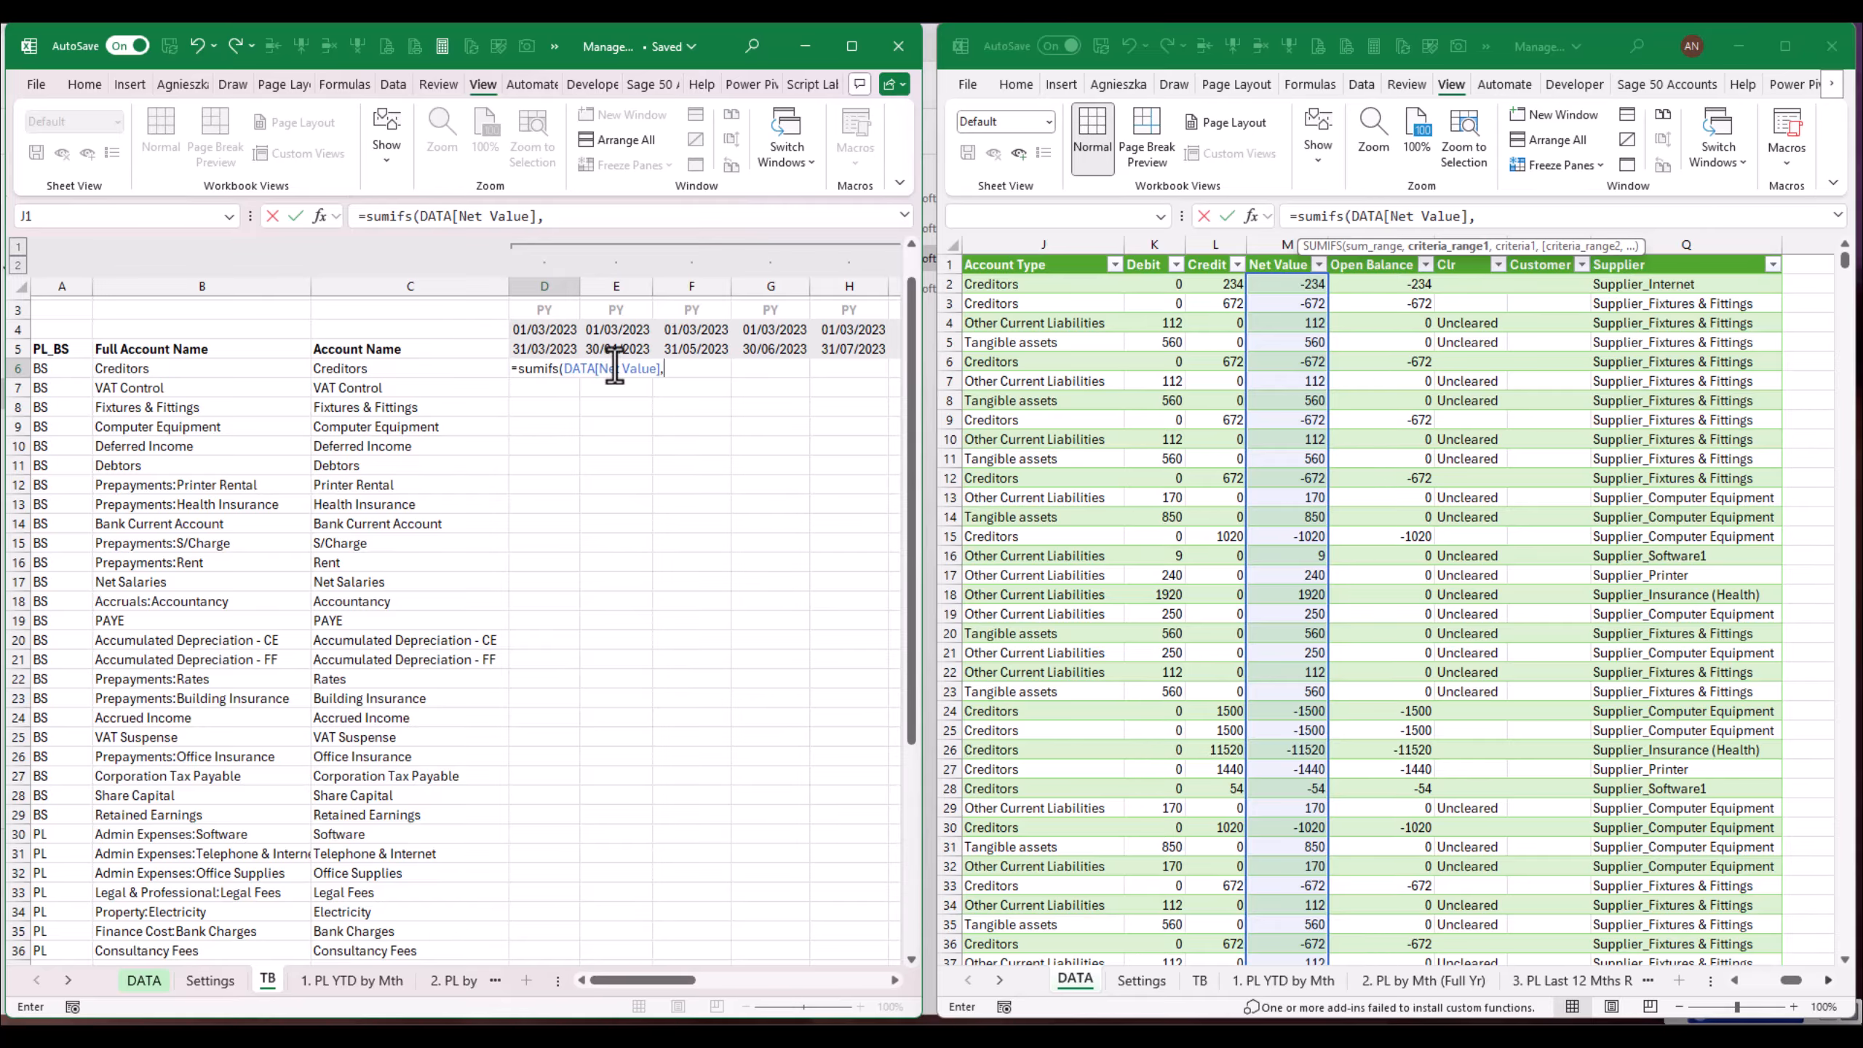
Step: Add the first SUMIFS criterion, matching the DATA table's Full Account Name column to the account name spill range B6#
click(1735, 981)
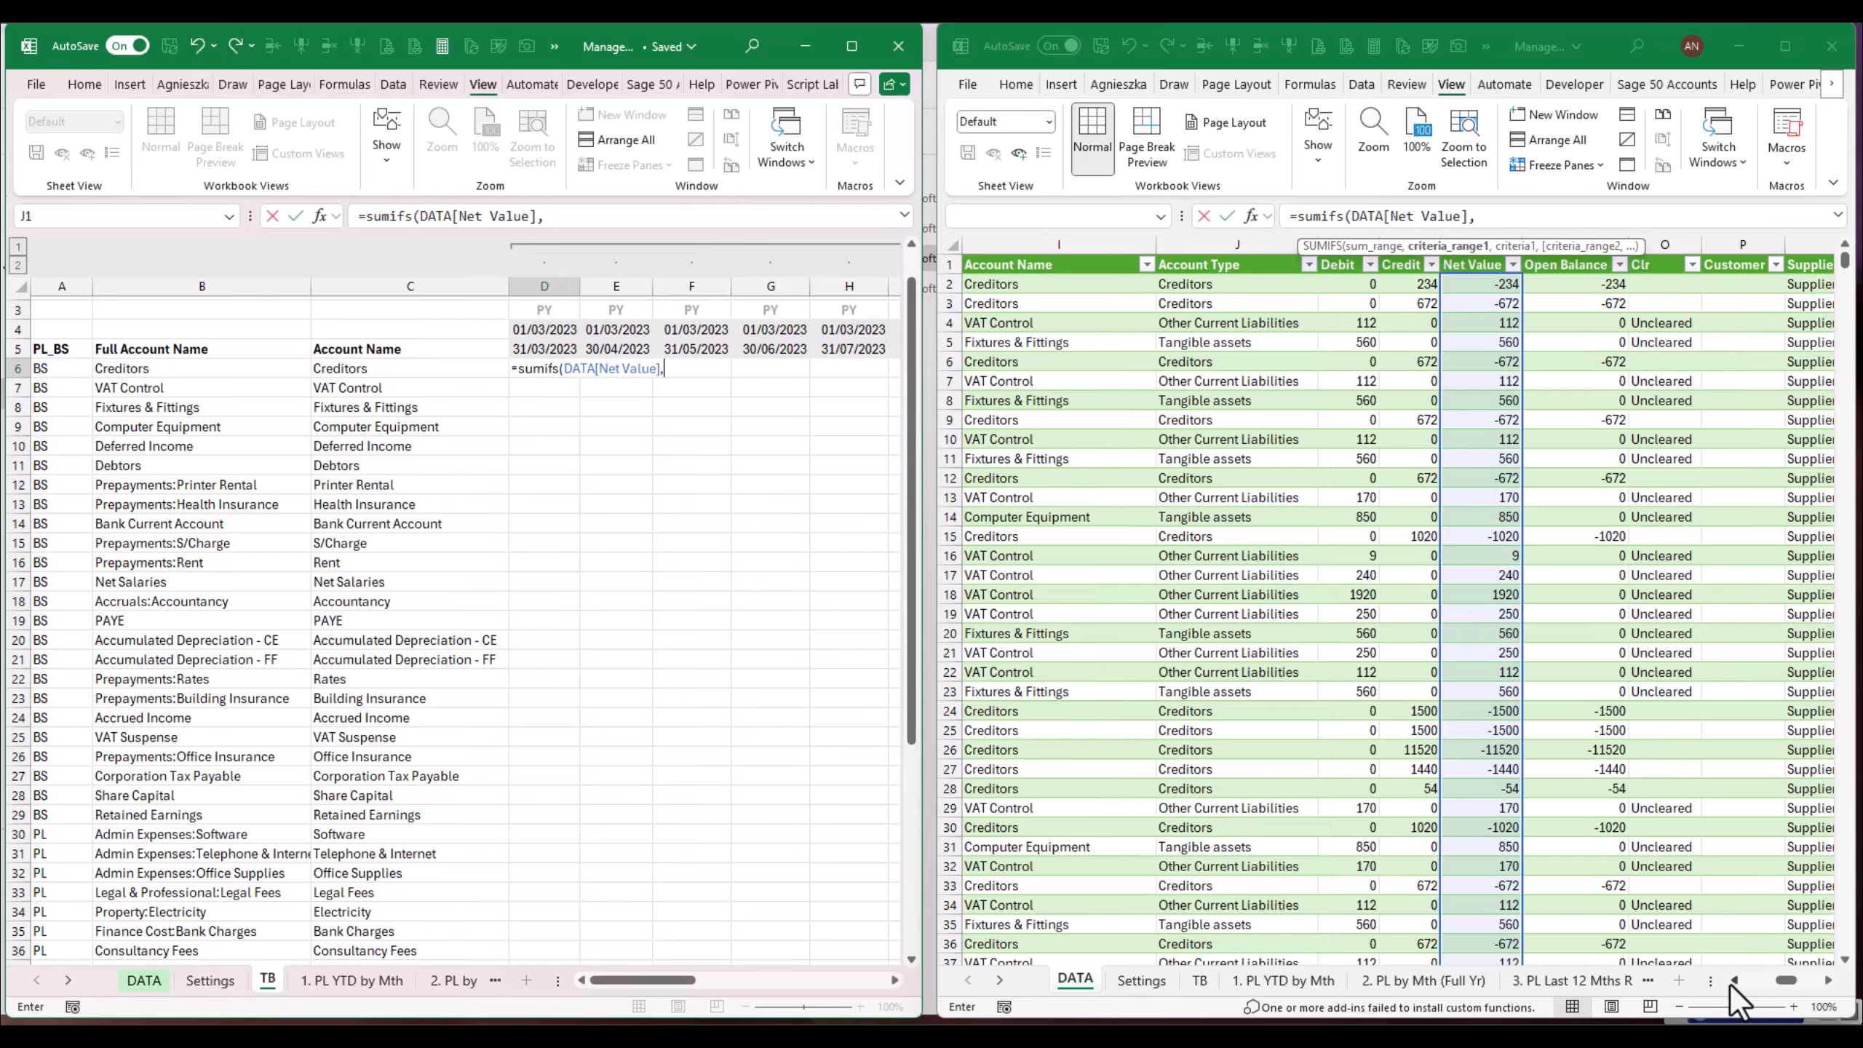
click(1733, 981)
click(1733, 981)
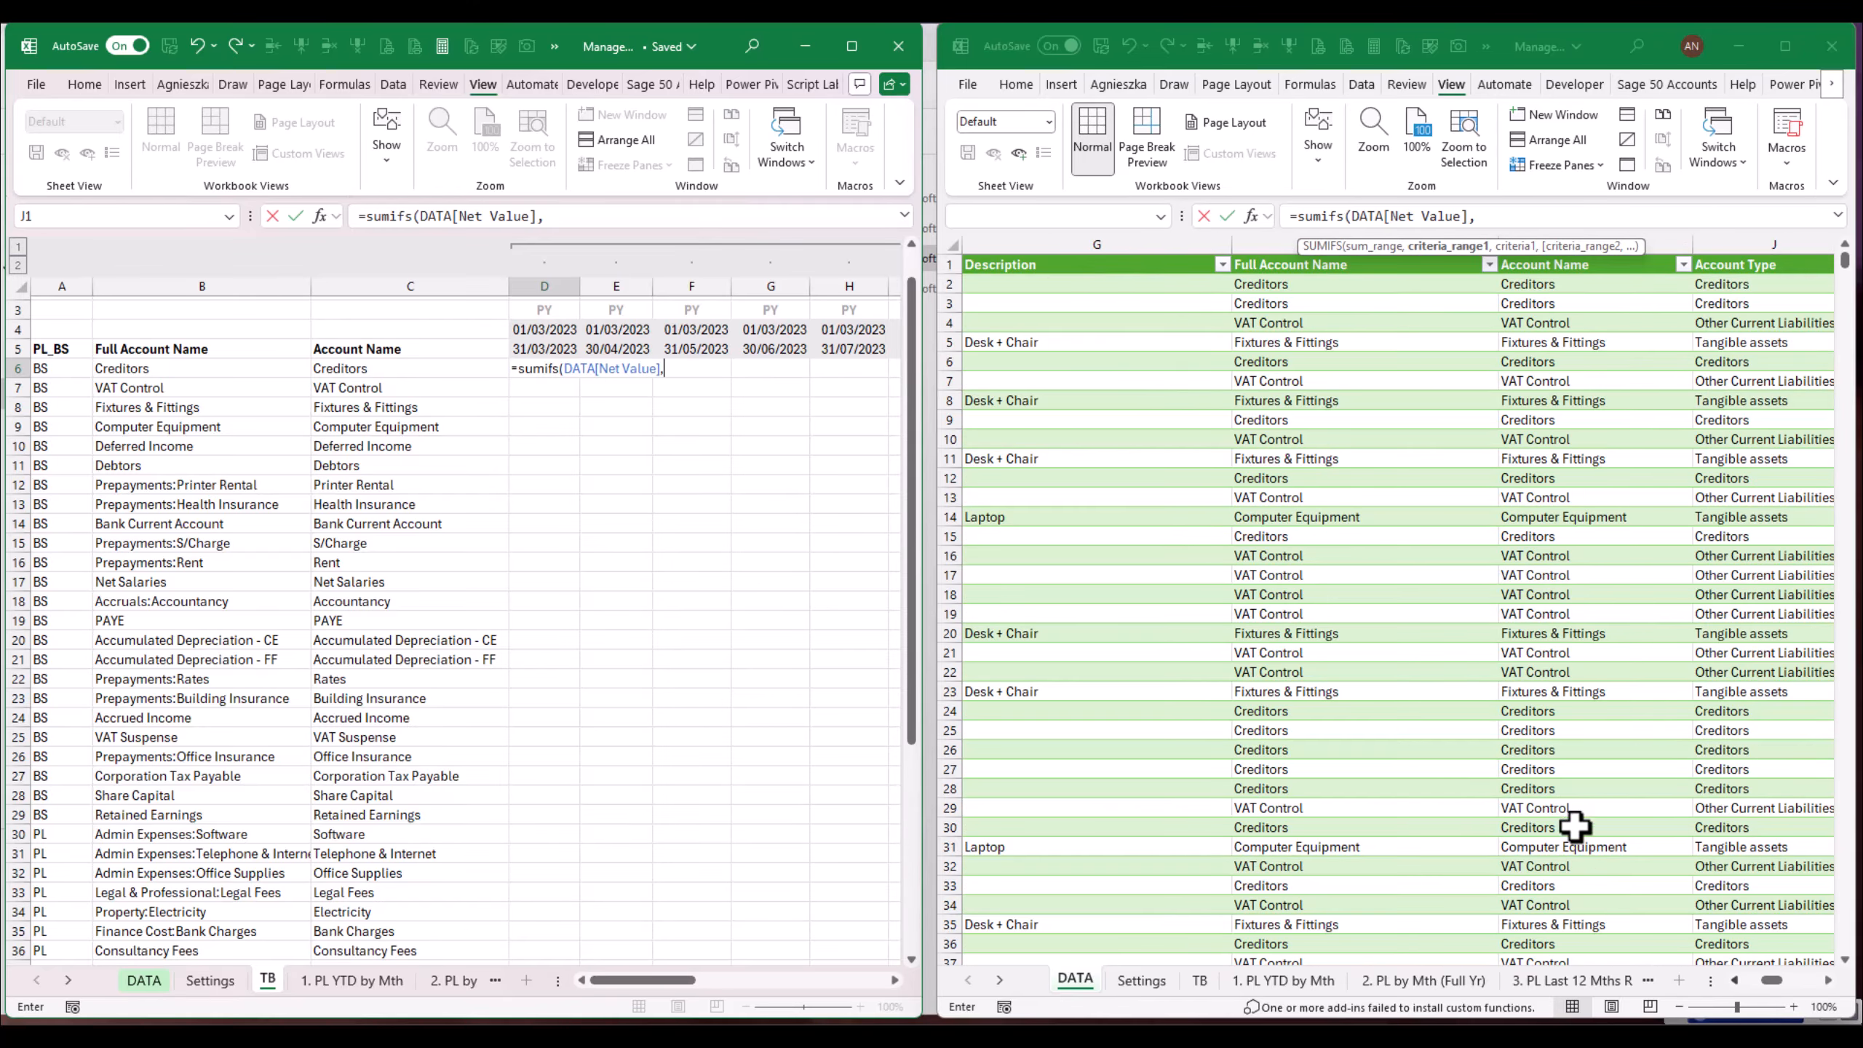
click(1735, 981)
click(1735, 981)
click(1735, 981)
click(1735, 981)
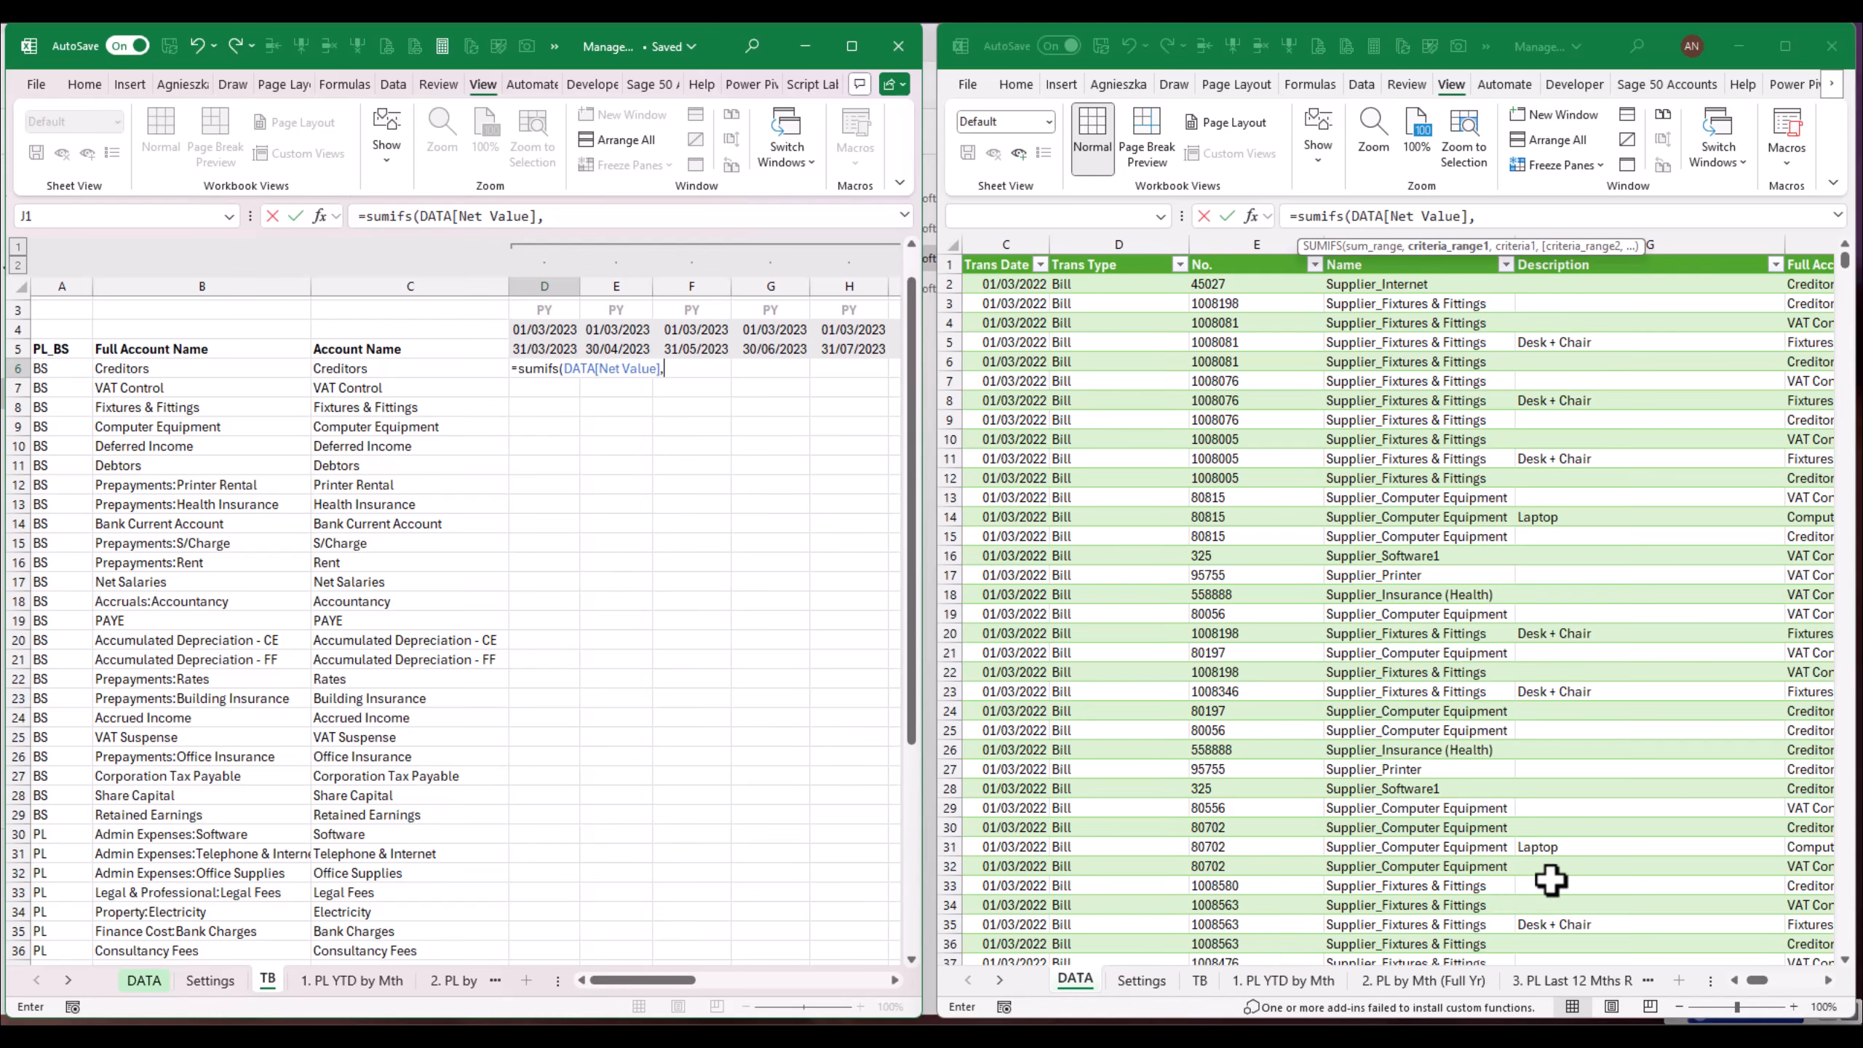
click(1828, 981)
click(1828, 982)
click(1829, 982)
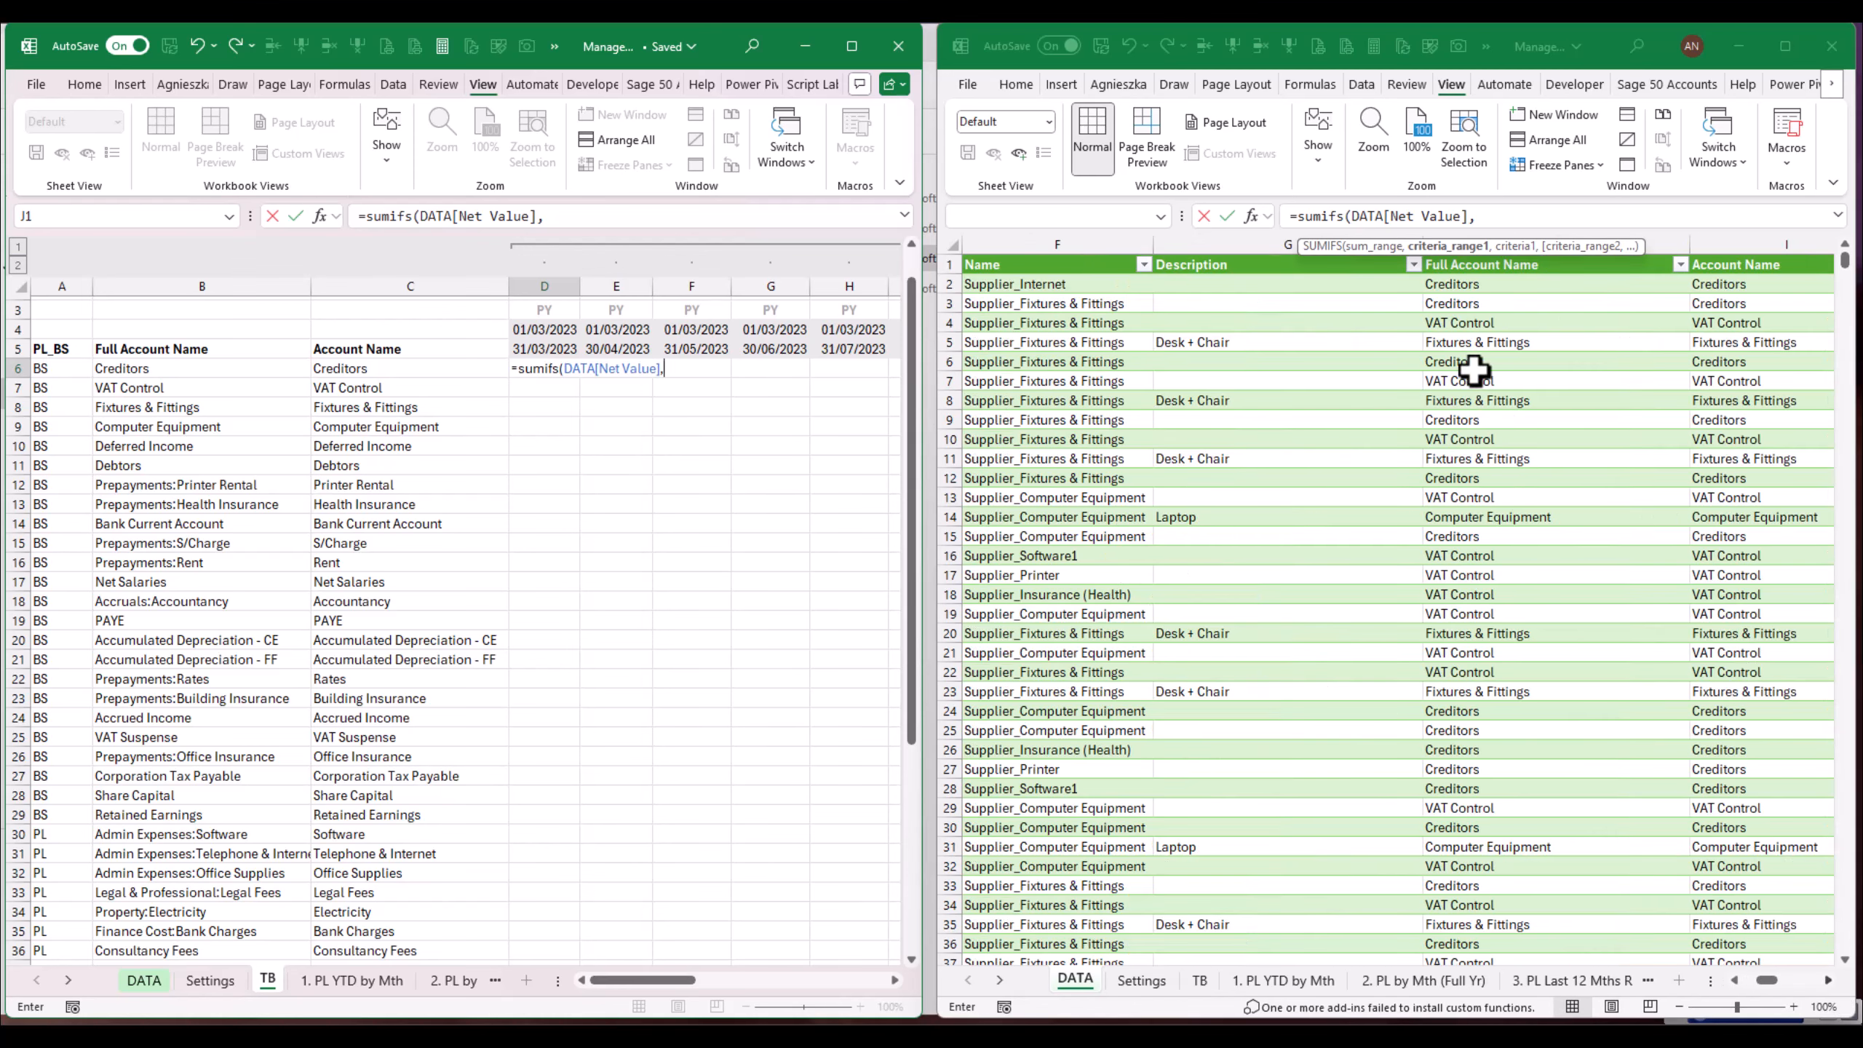
click(1473, 257)
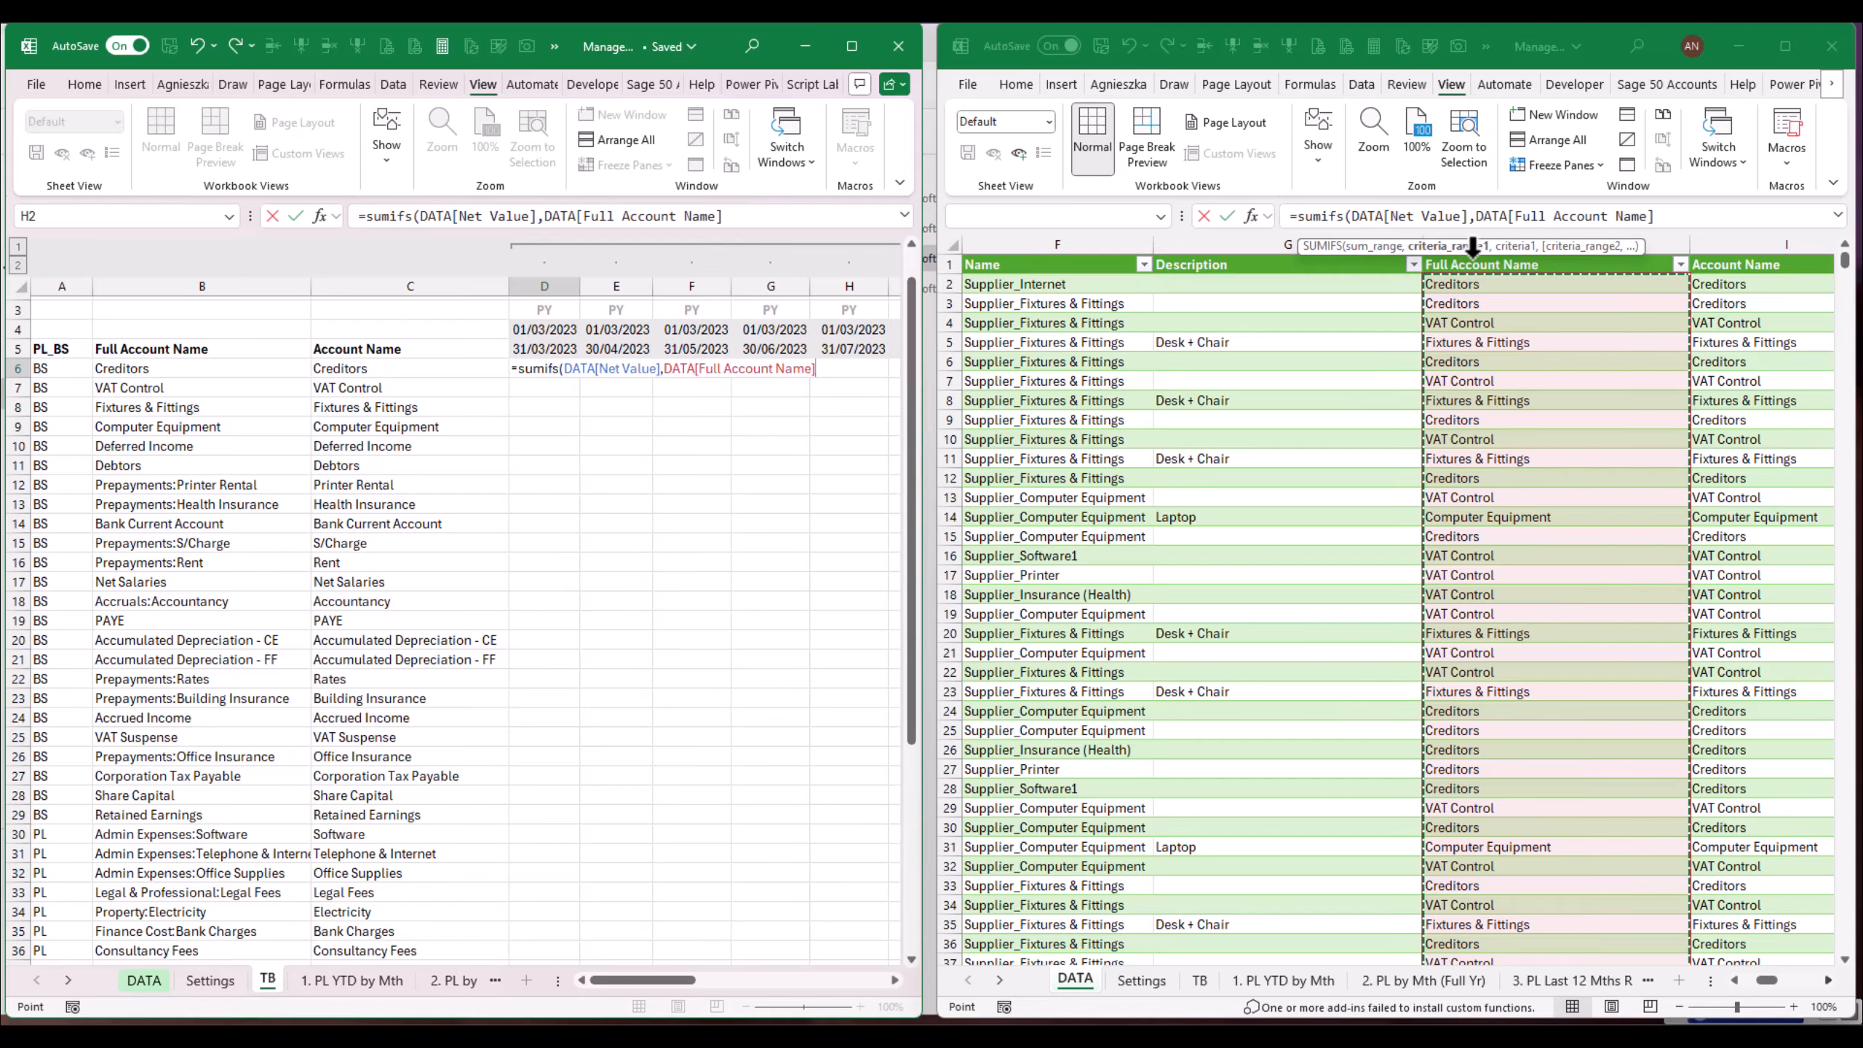
text(,)
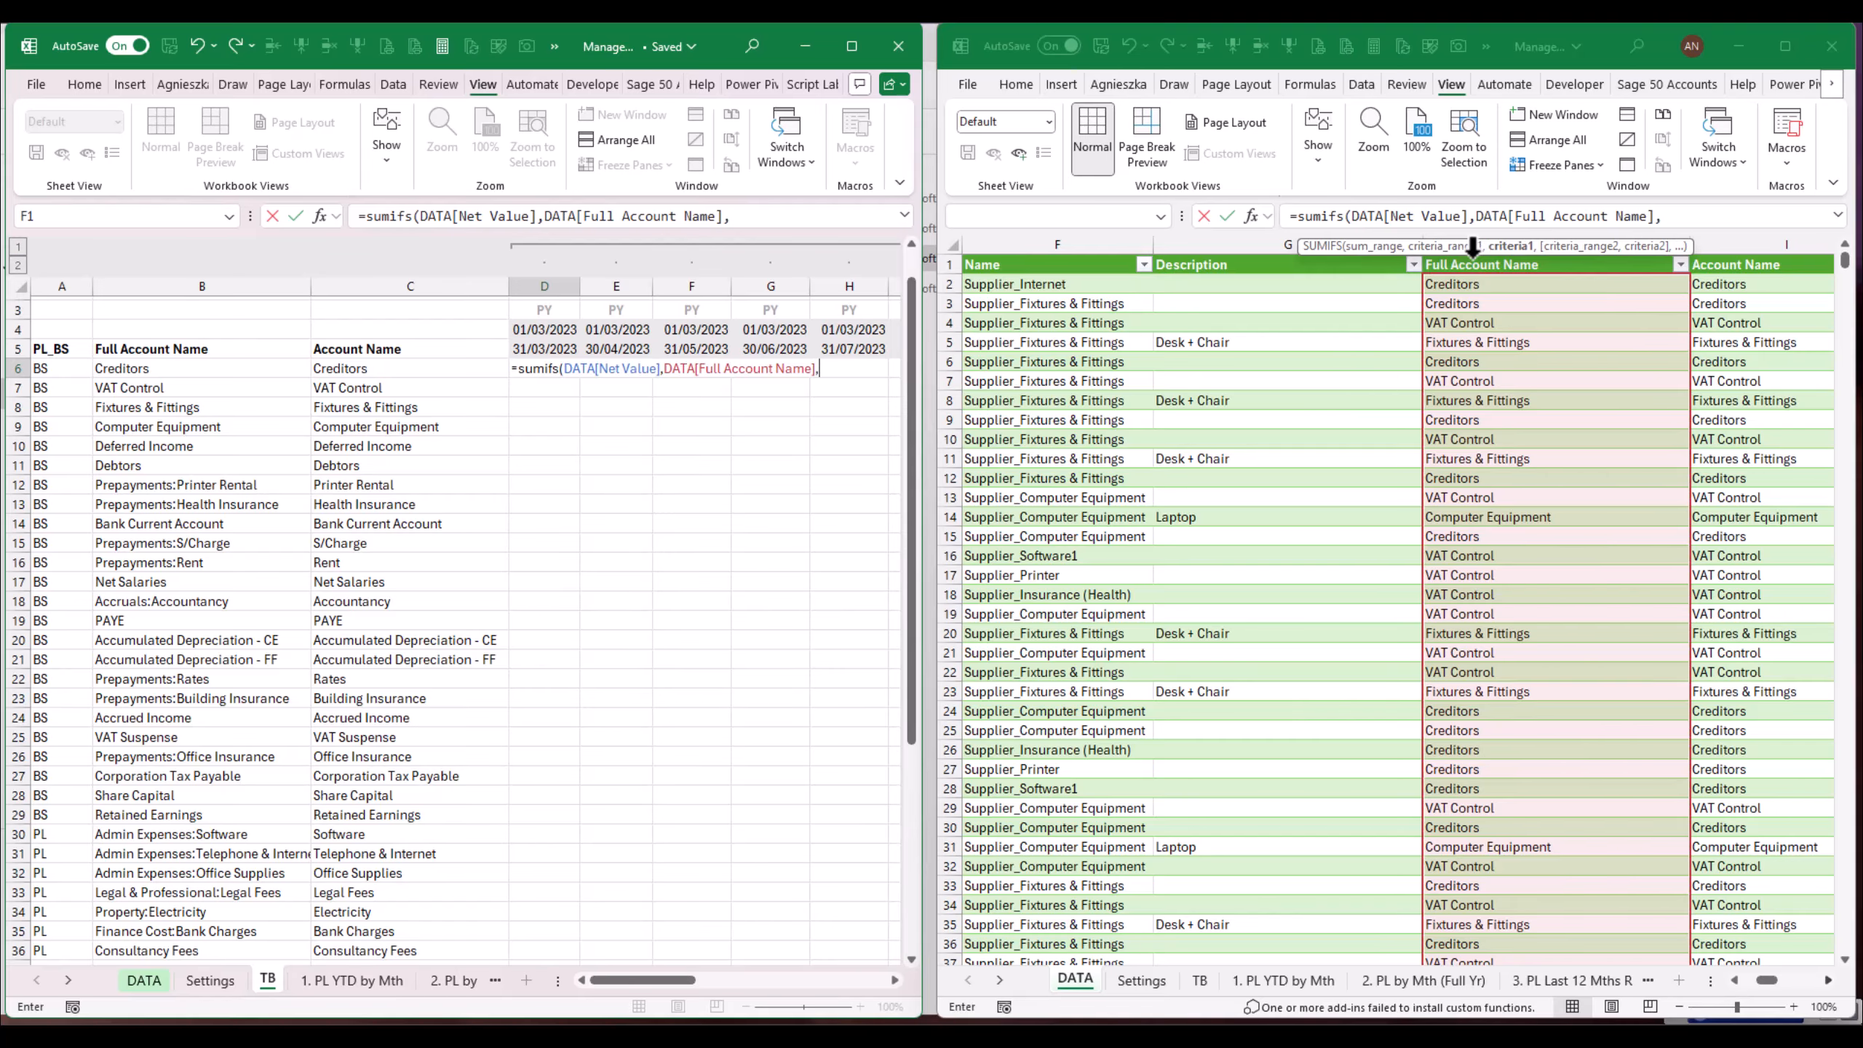
click(175, 368)
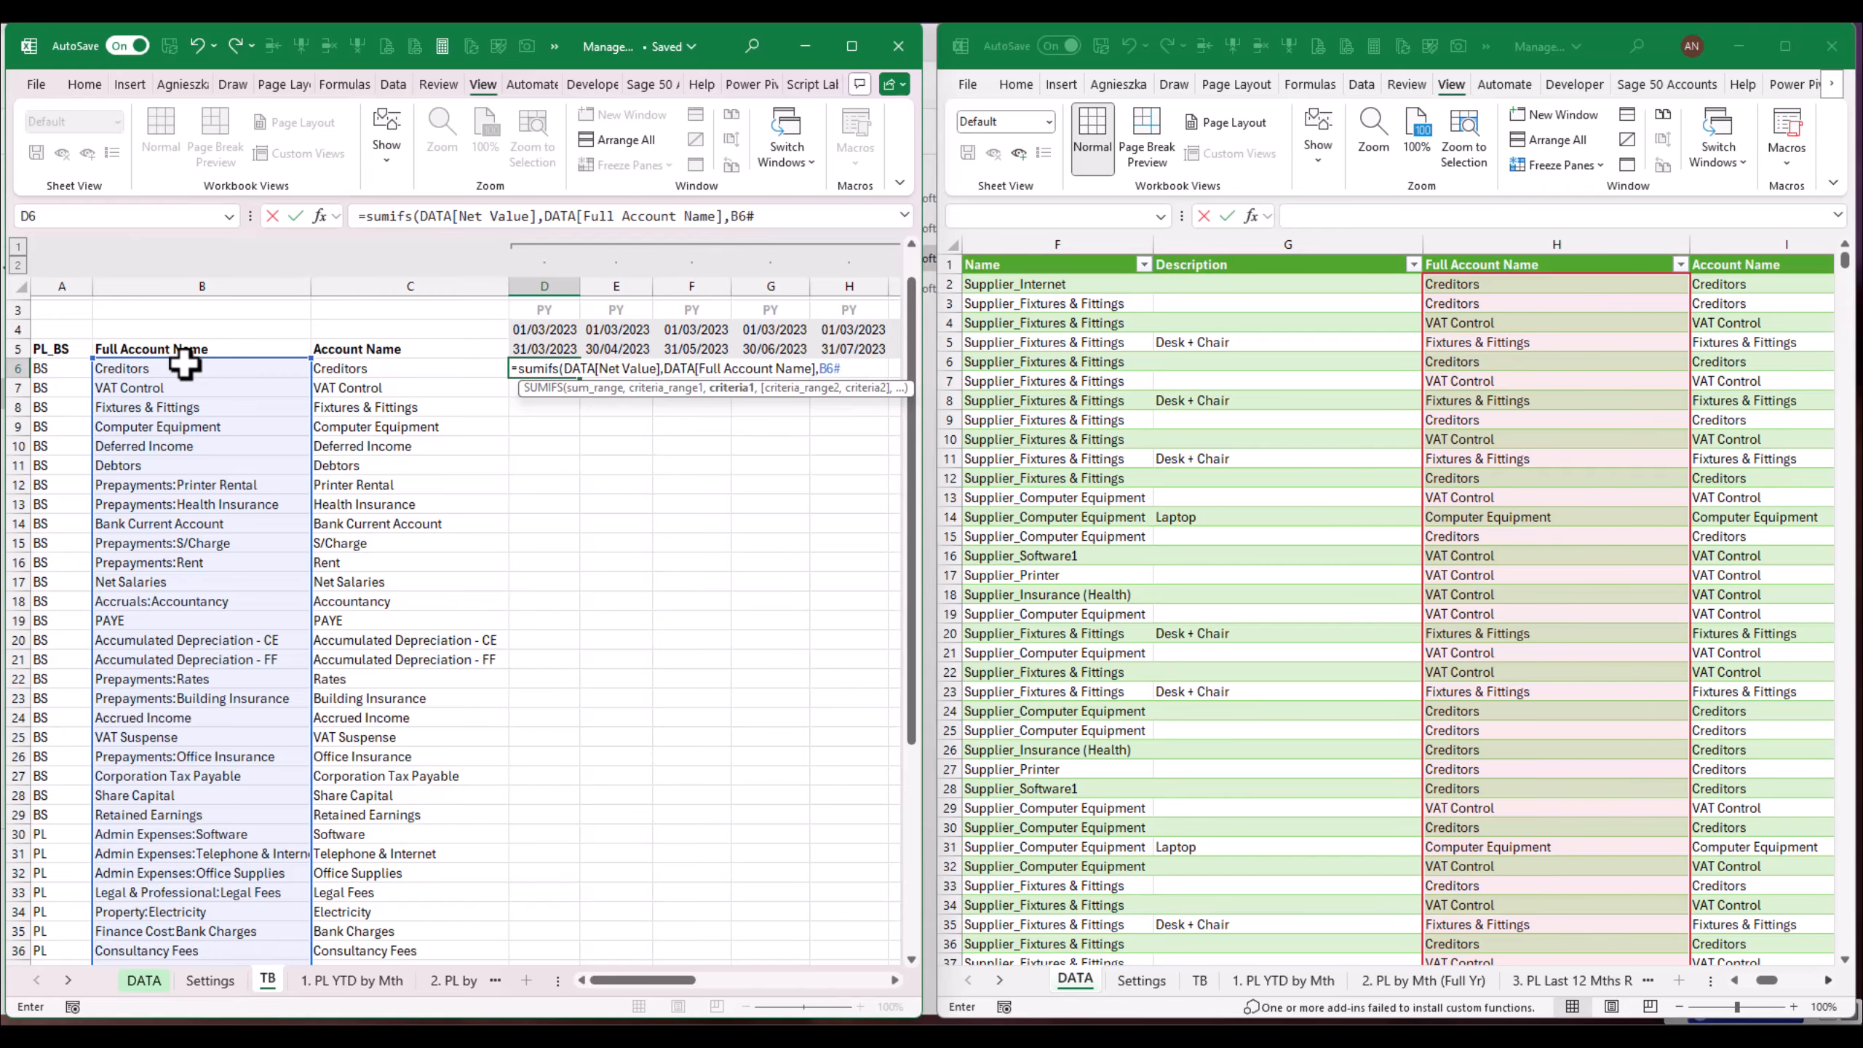
text(,)
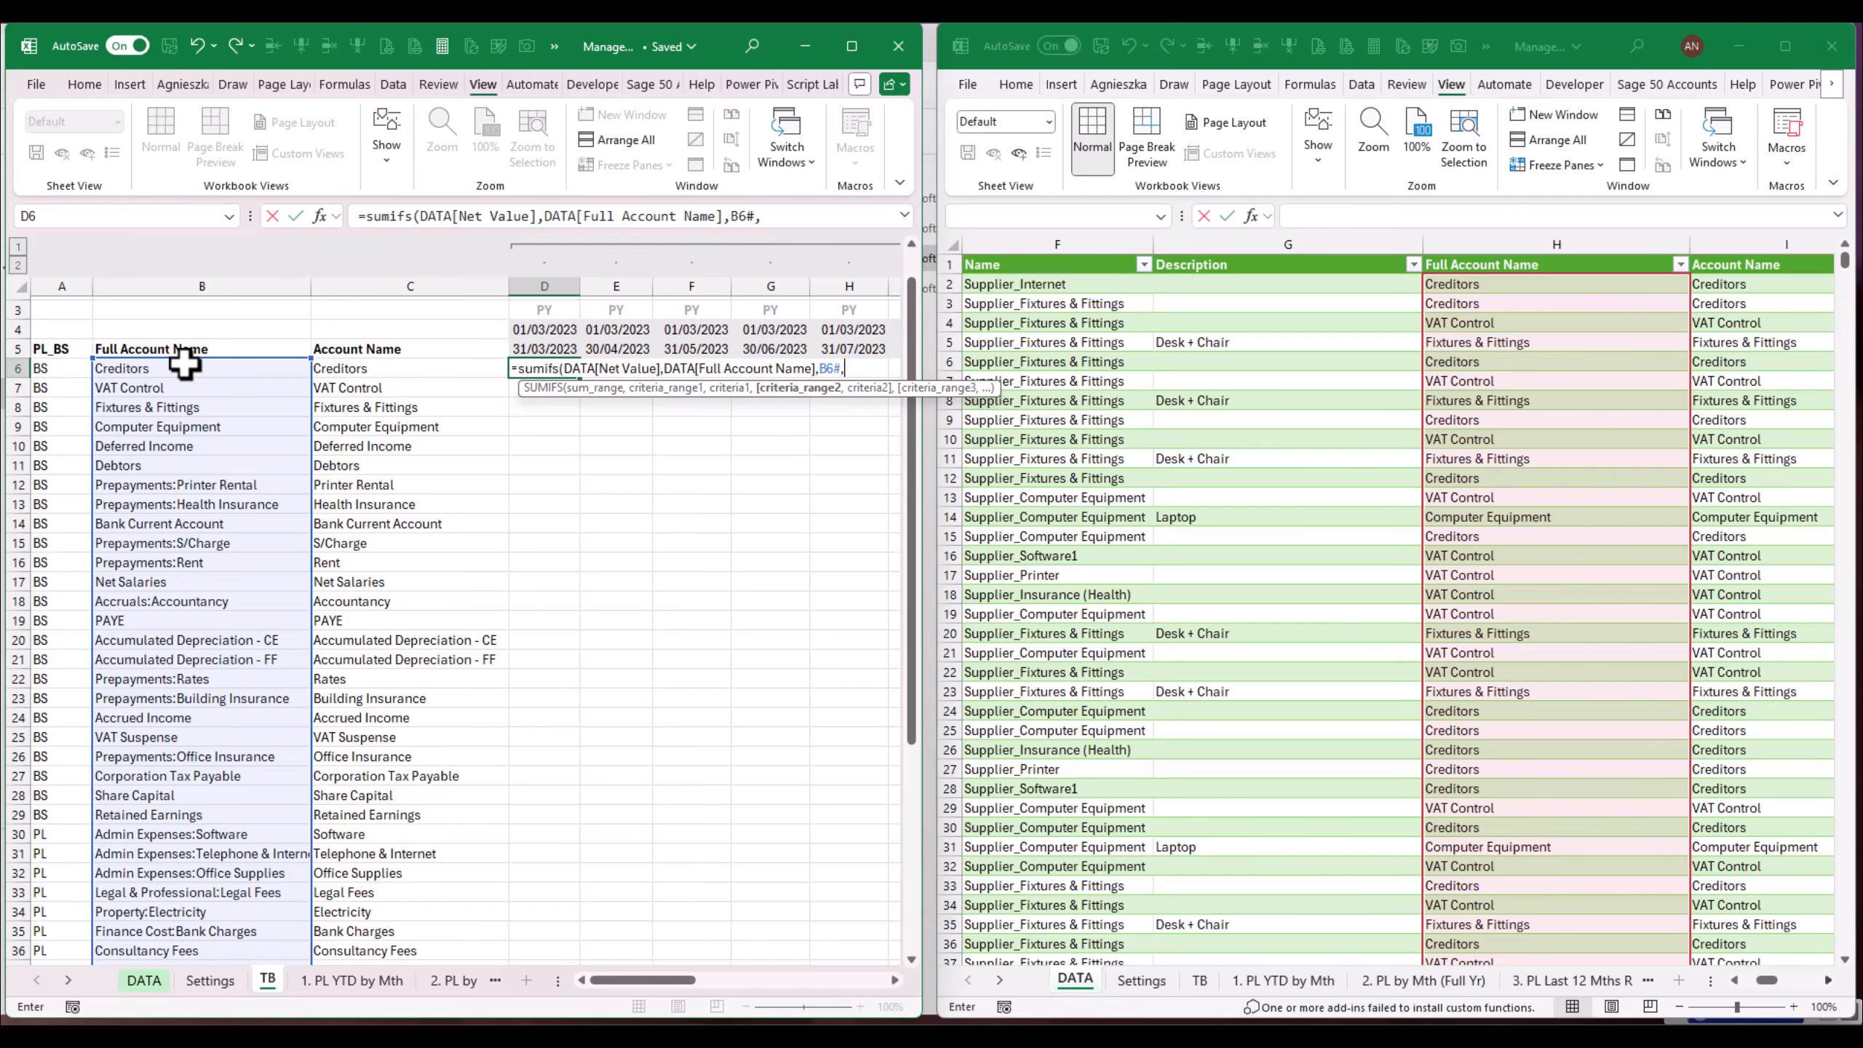
Step: Add a second SUMIFS criterion requiring DATA[Trans Date] to satisfy ">="&D$4, with only the row of D$4 locked
double_click(892, 981)
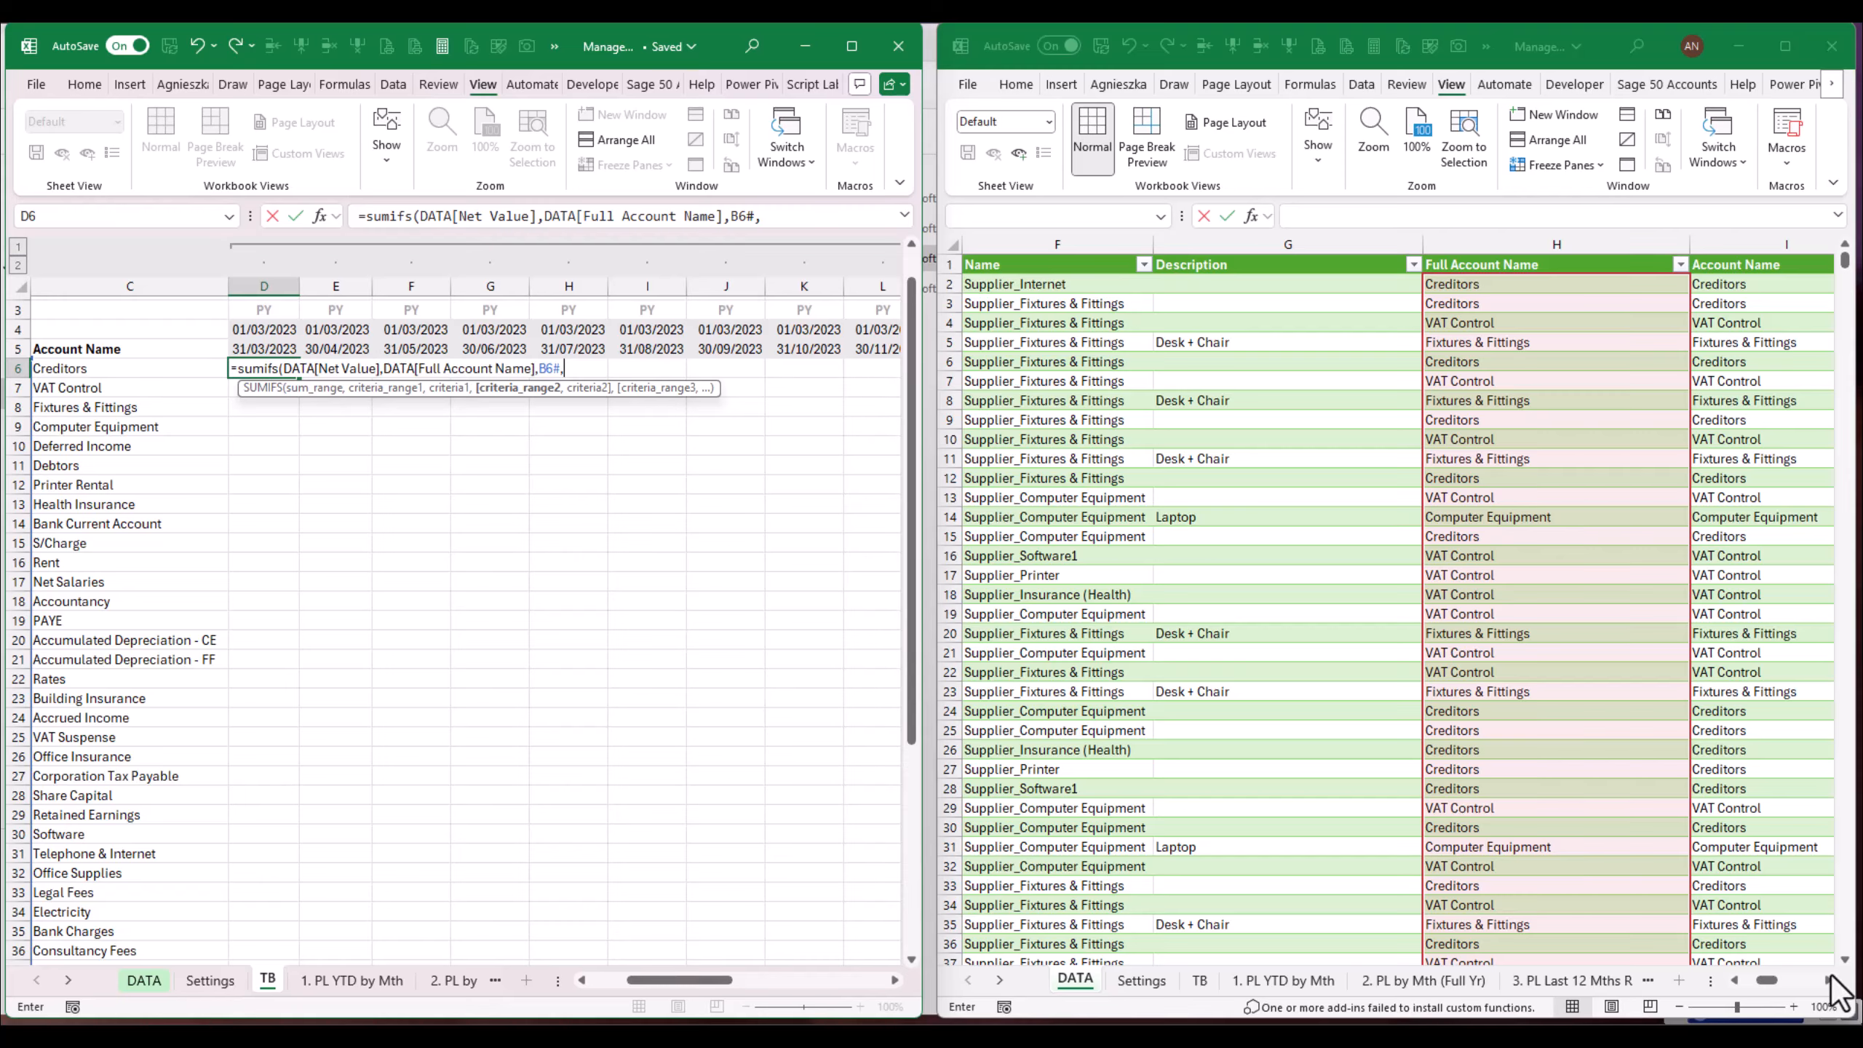
click(1736, 981)
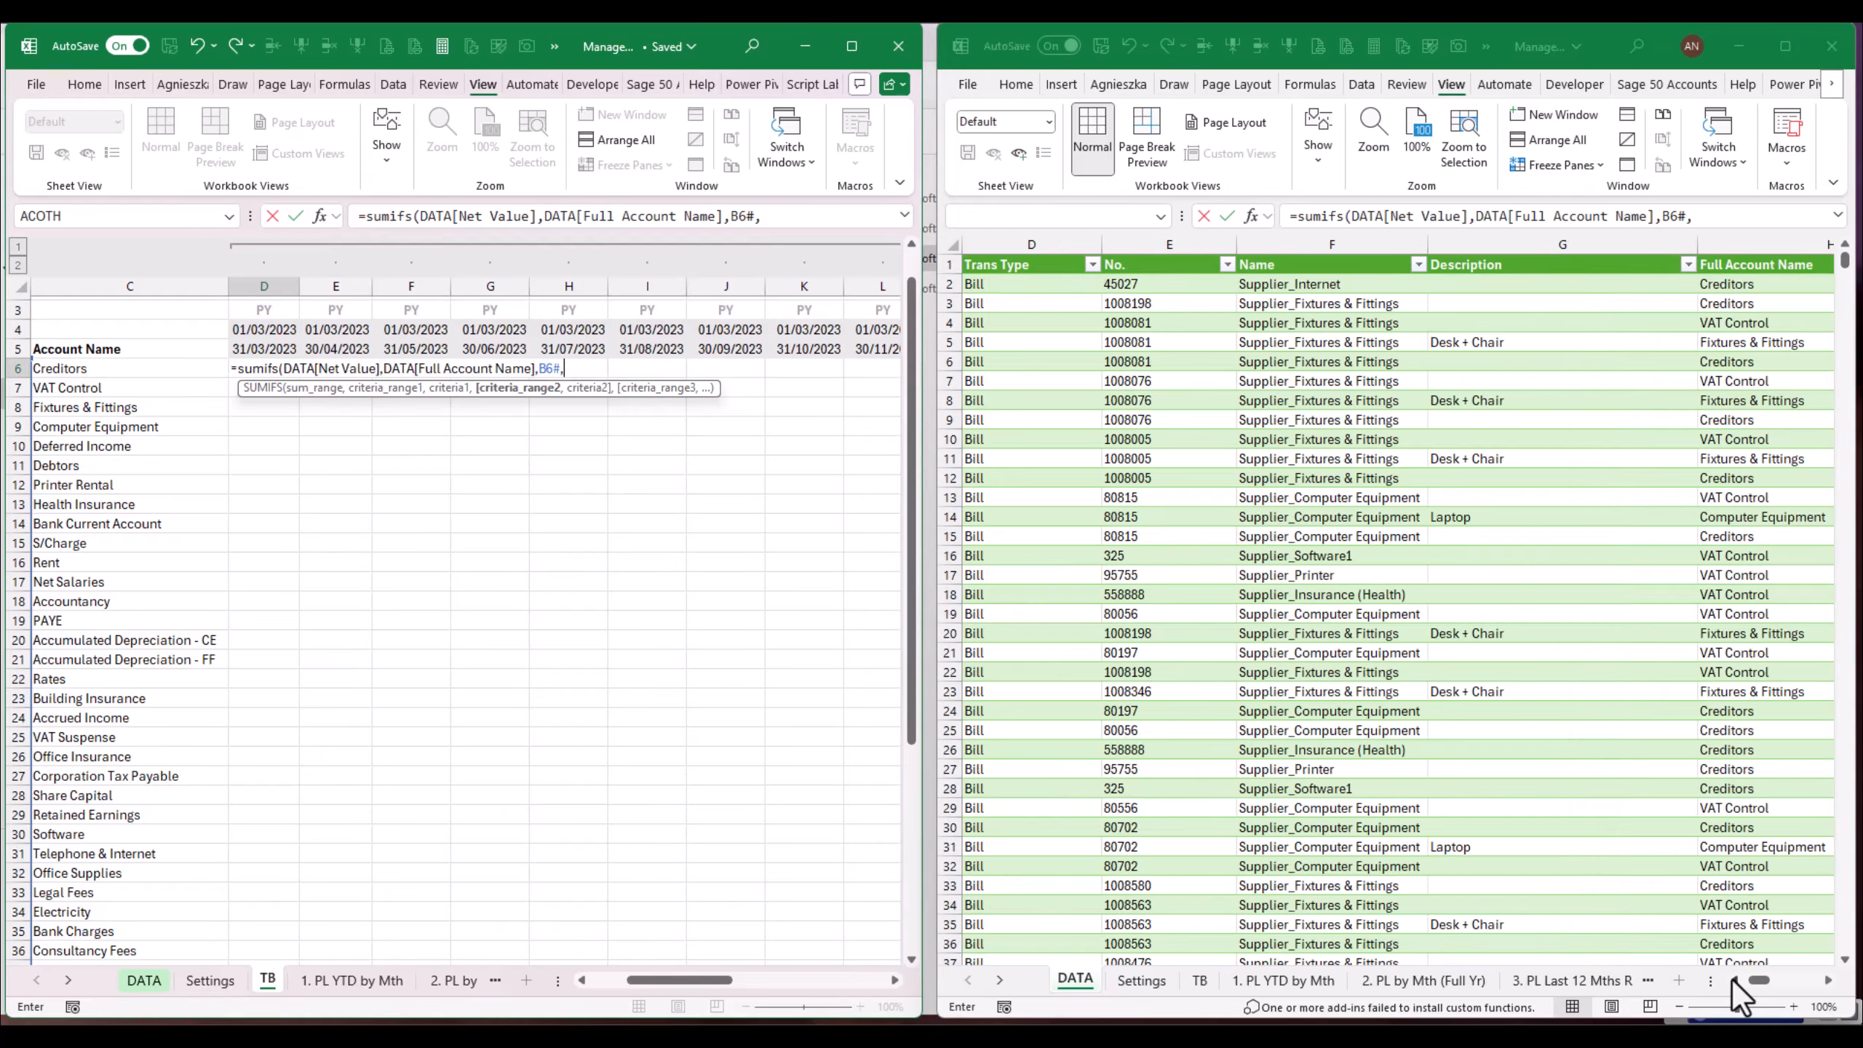
click(1735, 981)
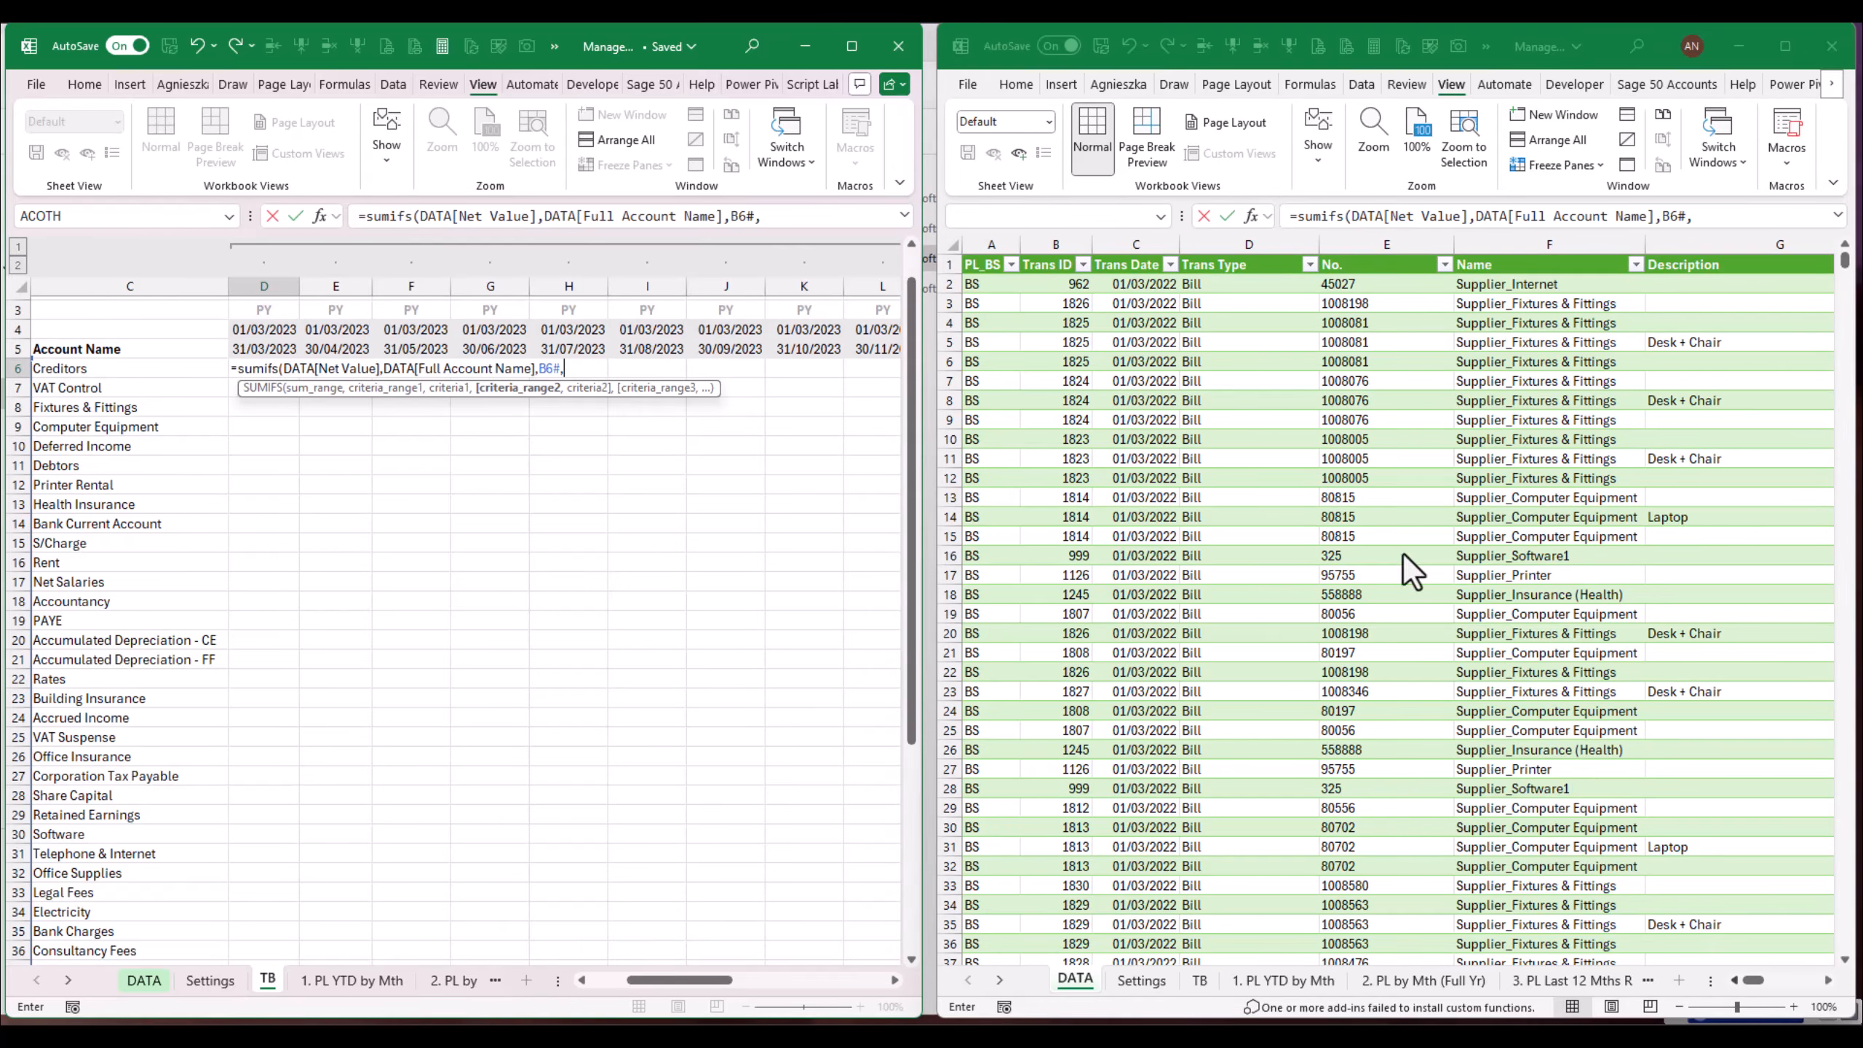
click(1133, 248)
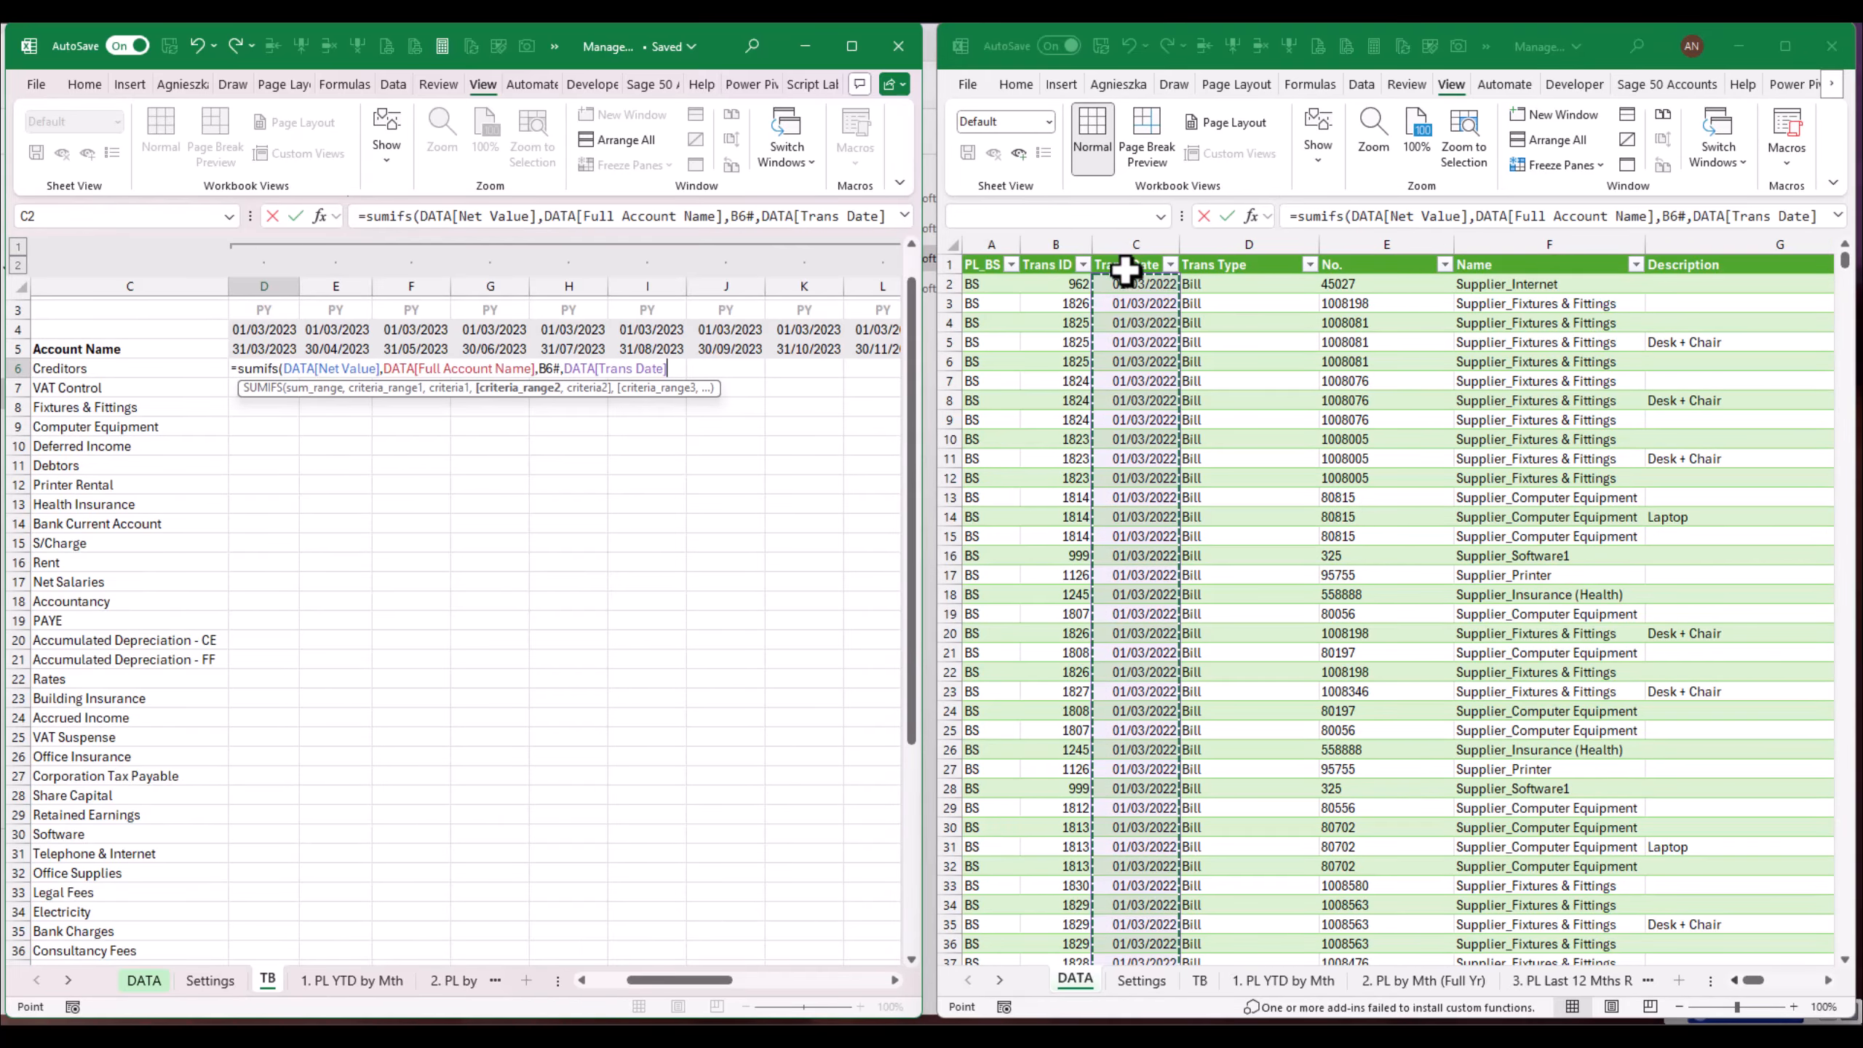
text(,")
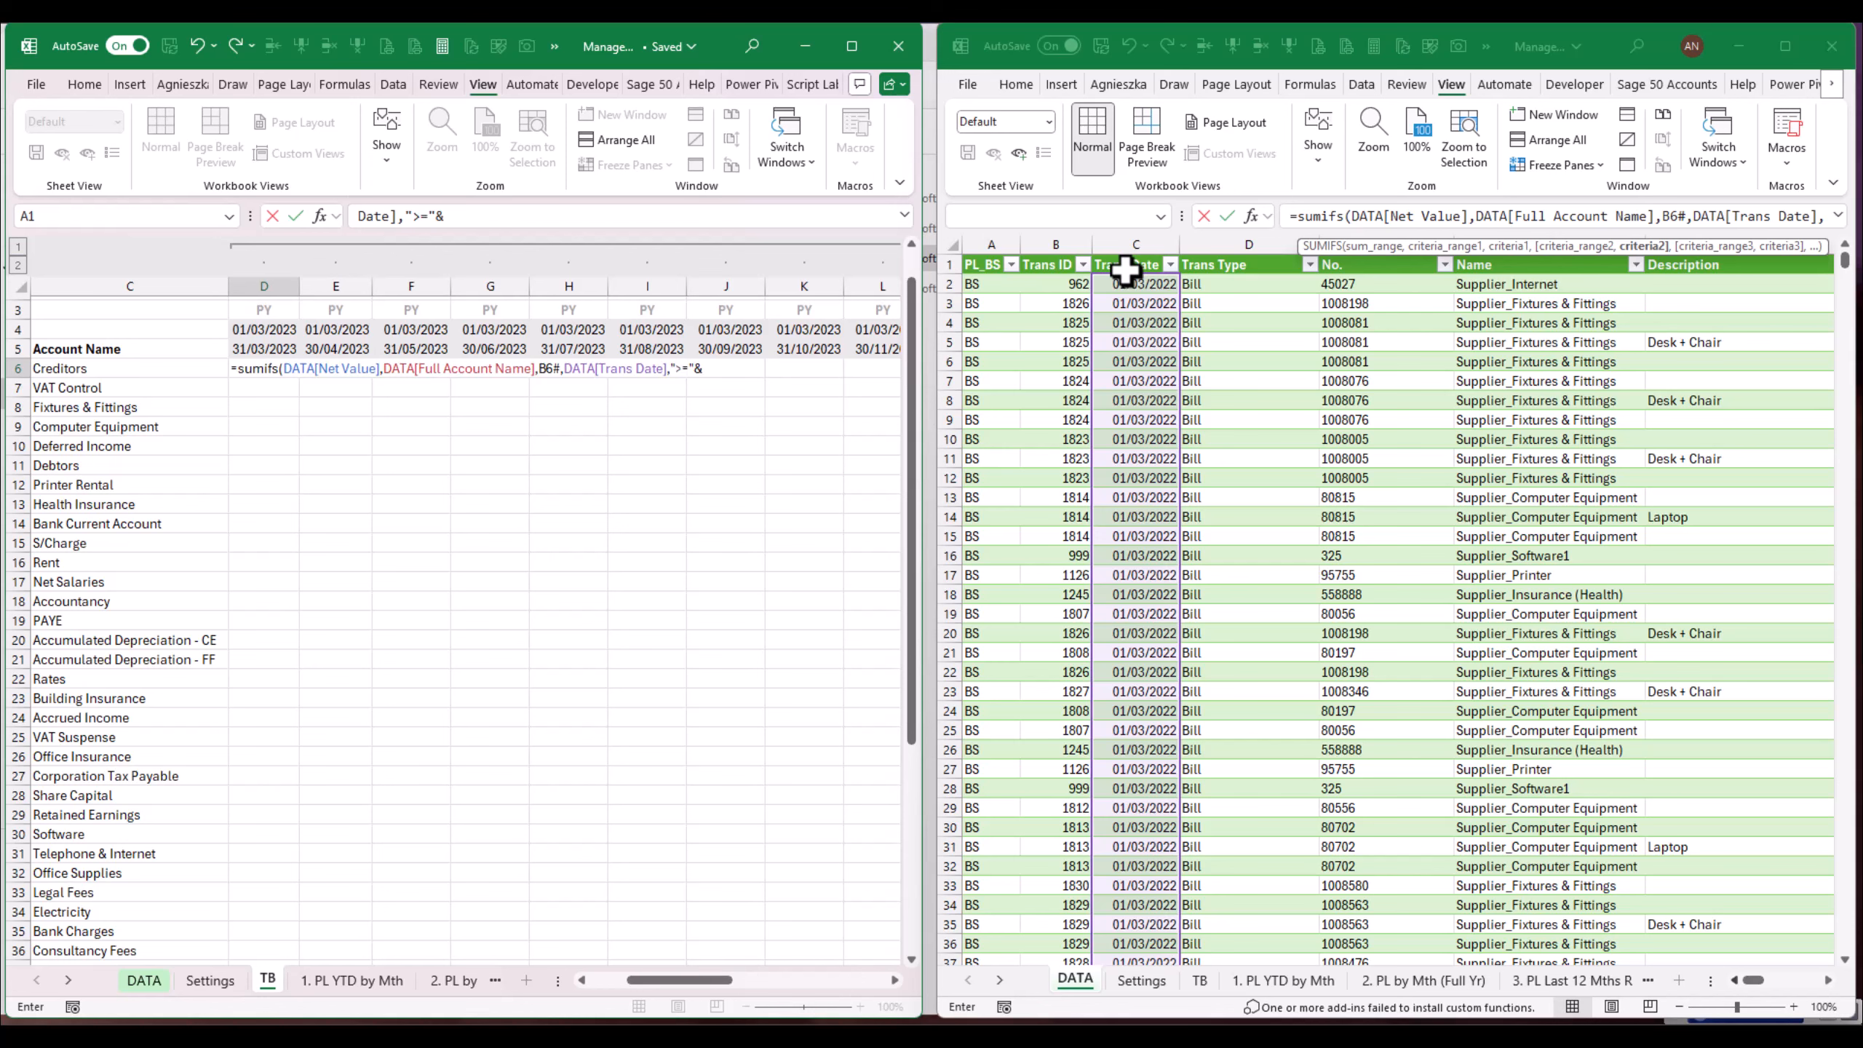
text(>="&)
click(253, 329)
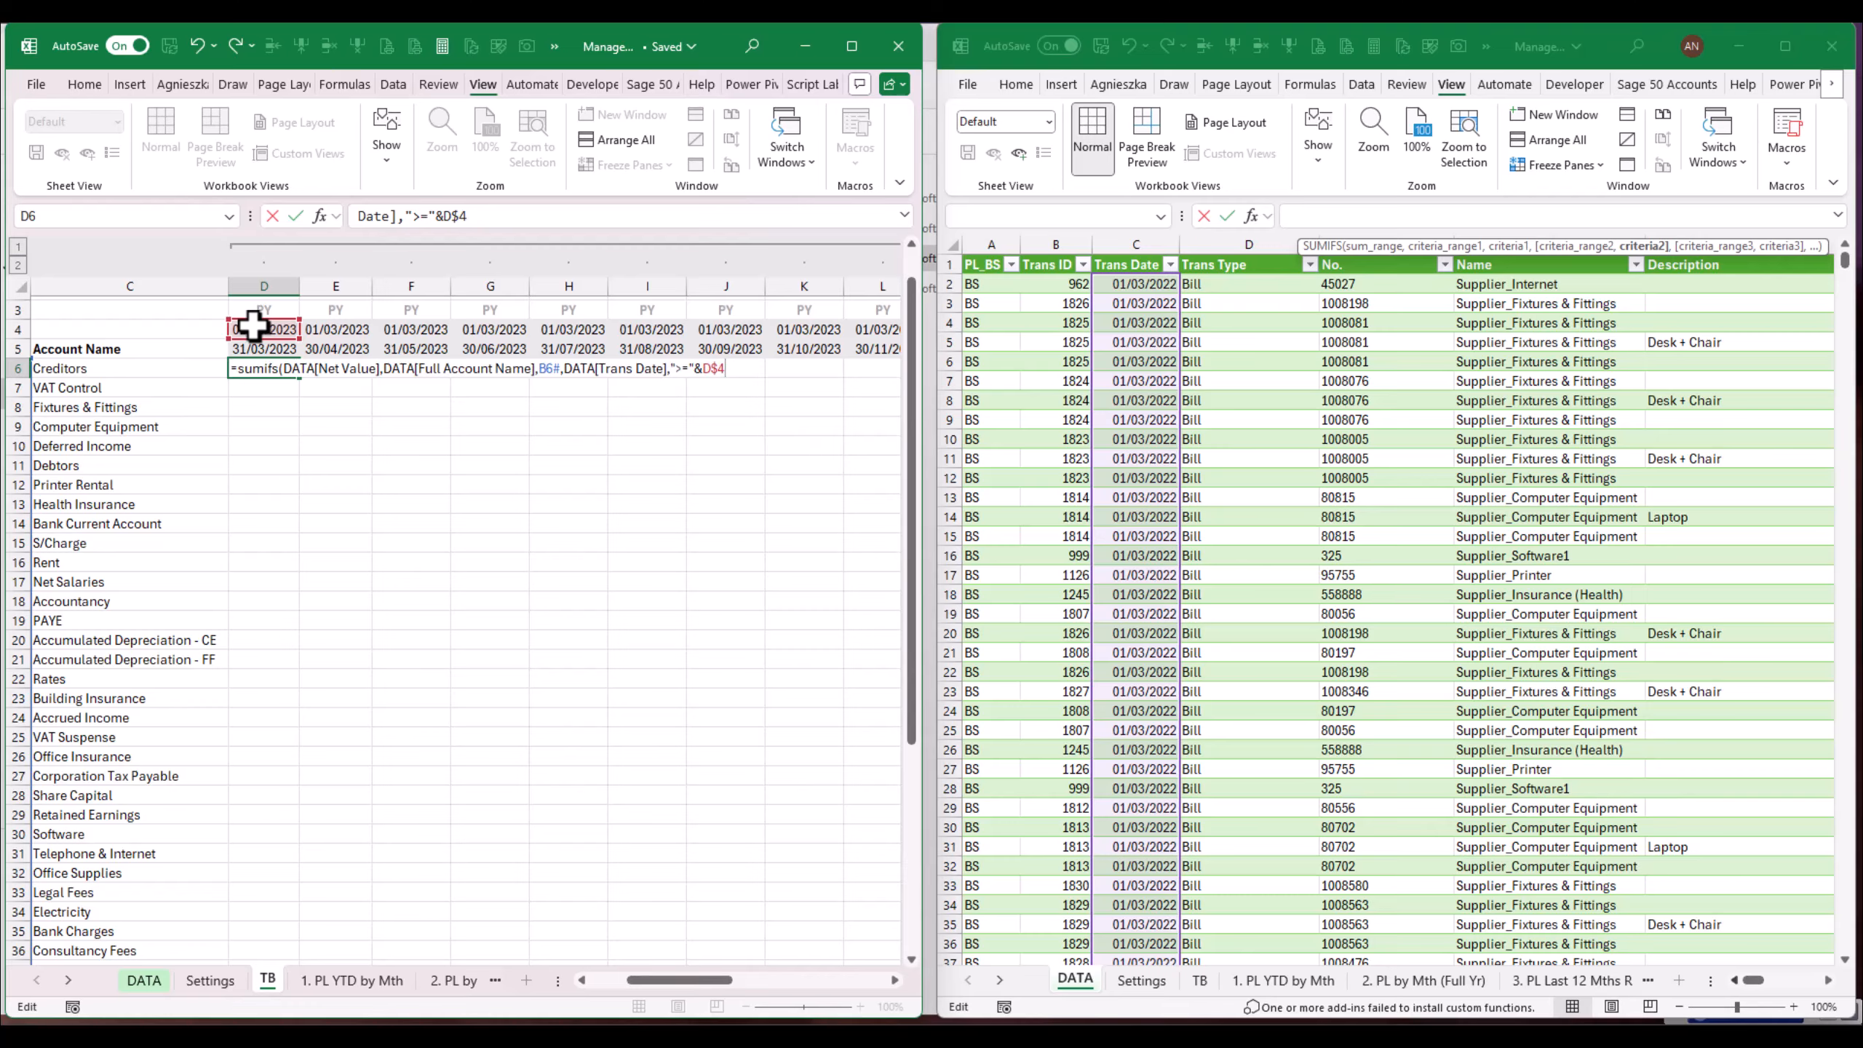
text(,)
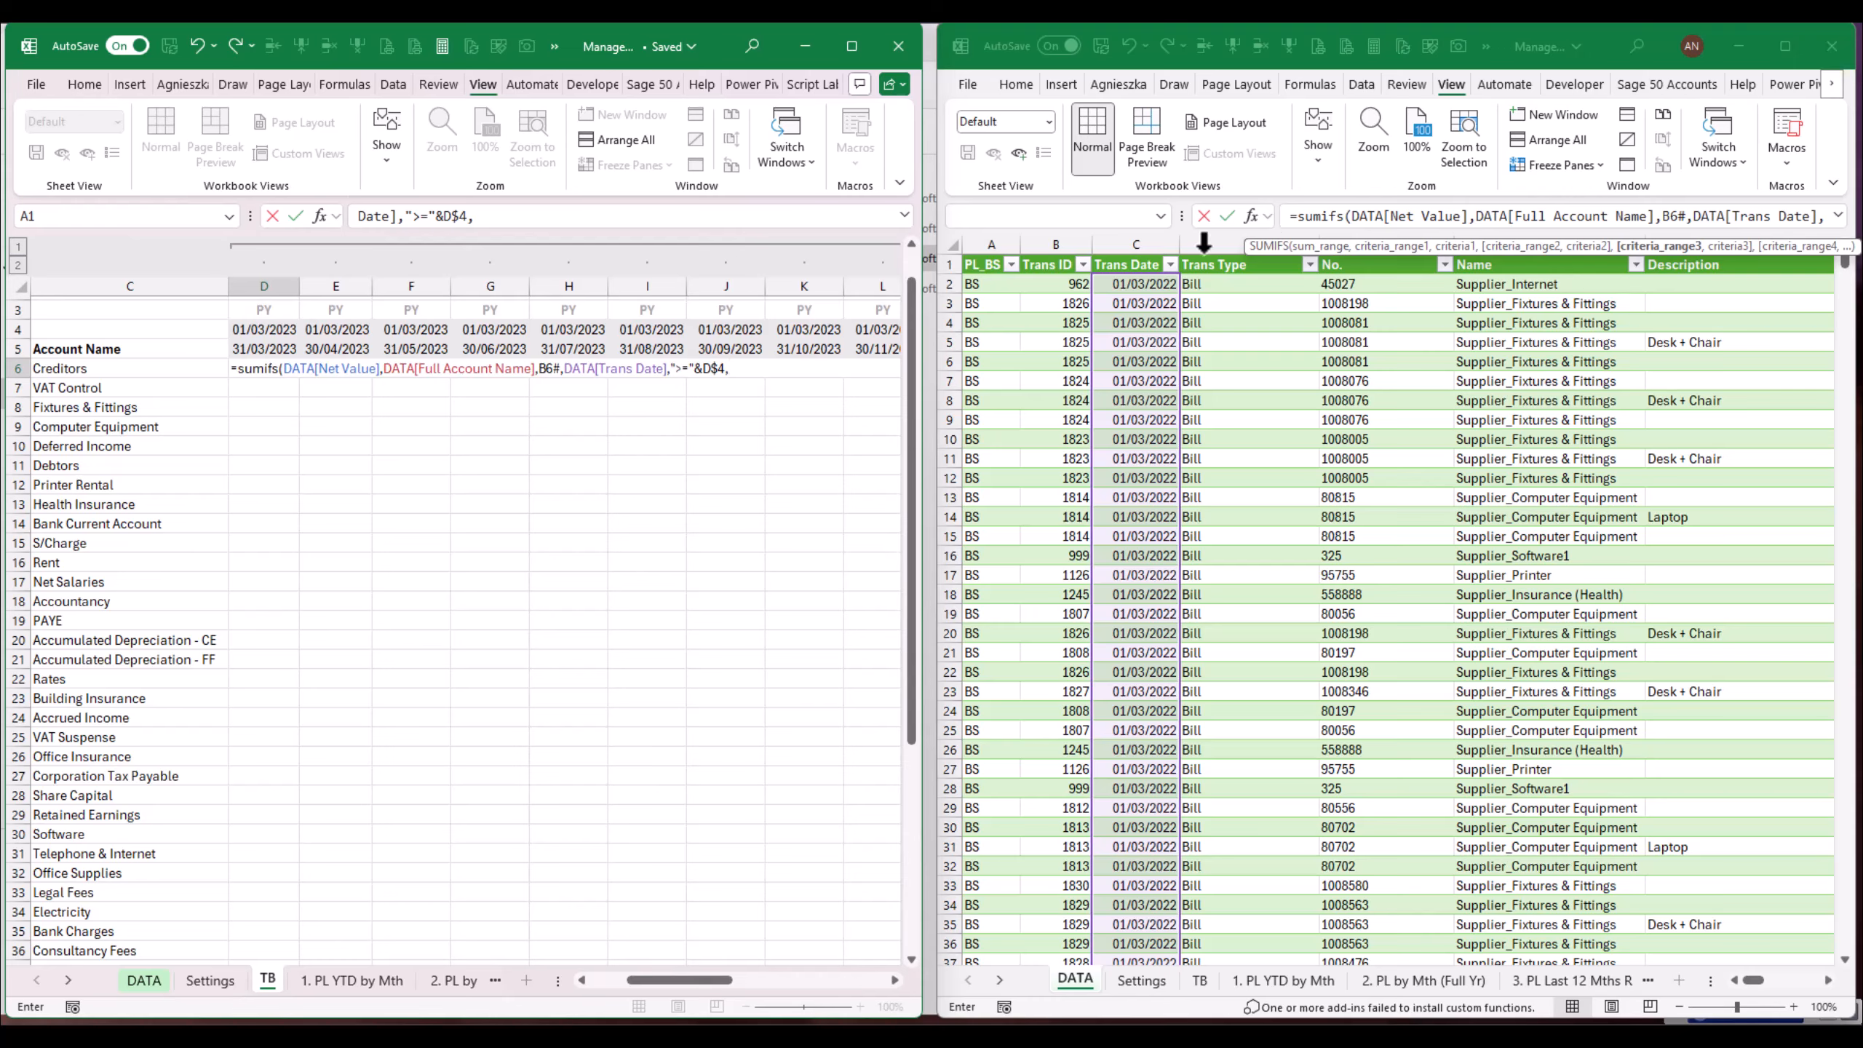
Step: Add a third criterion requiring DATA[Trans Date] to satisfy "<="&D$5, then close and enter the SUMIFS formula in D6
click(1134, 248)
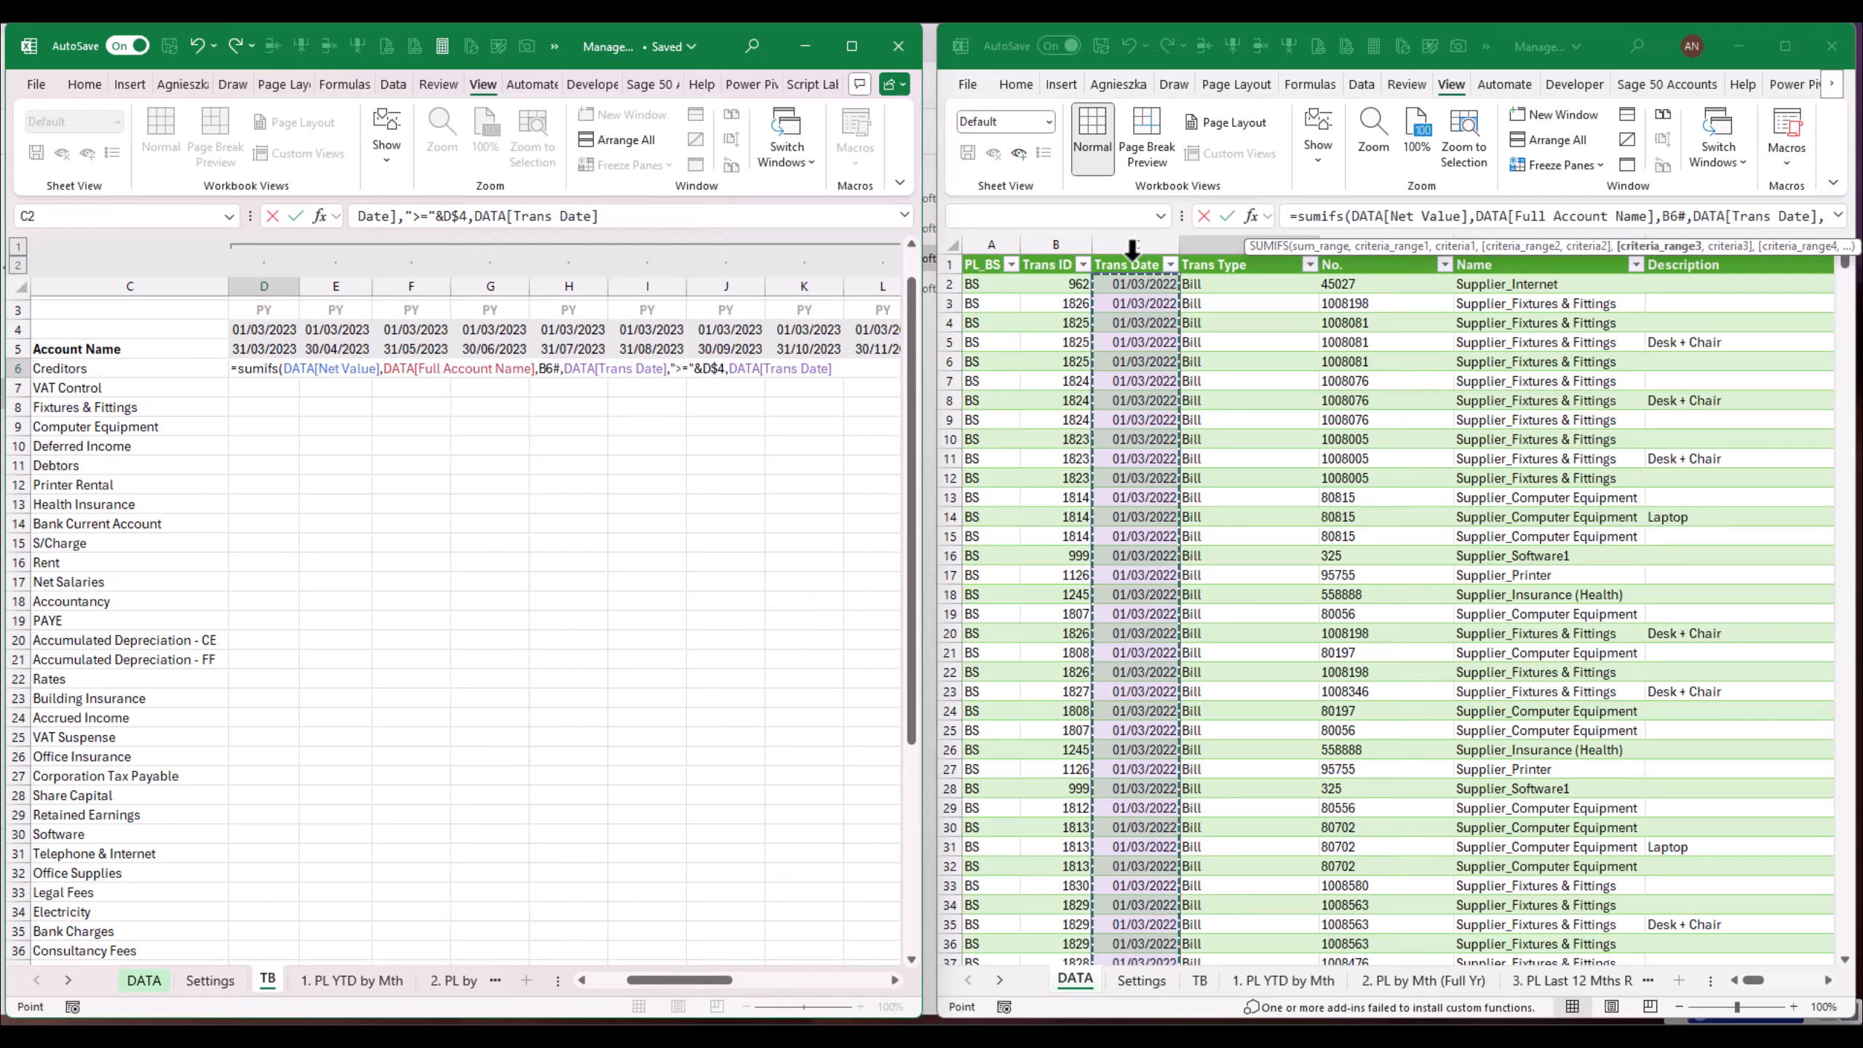
text(,"<=)
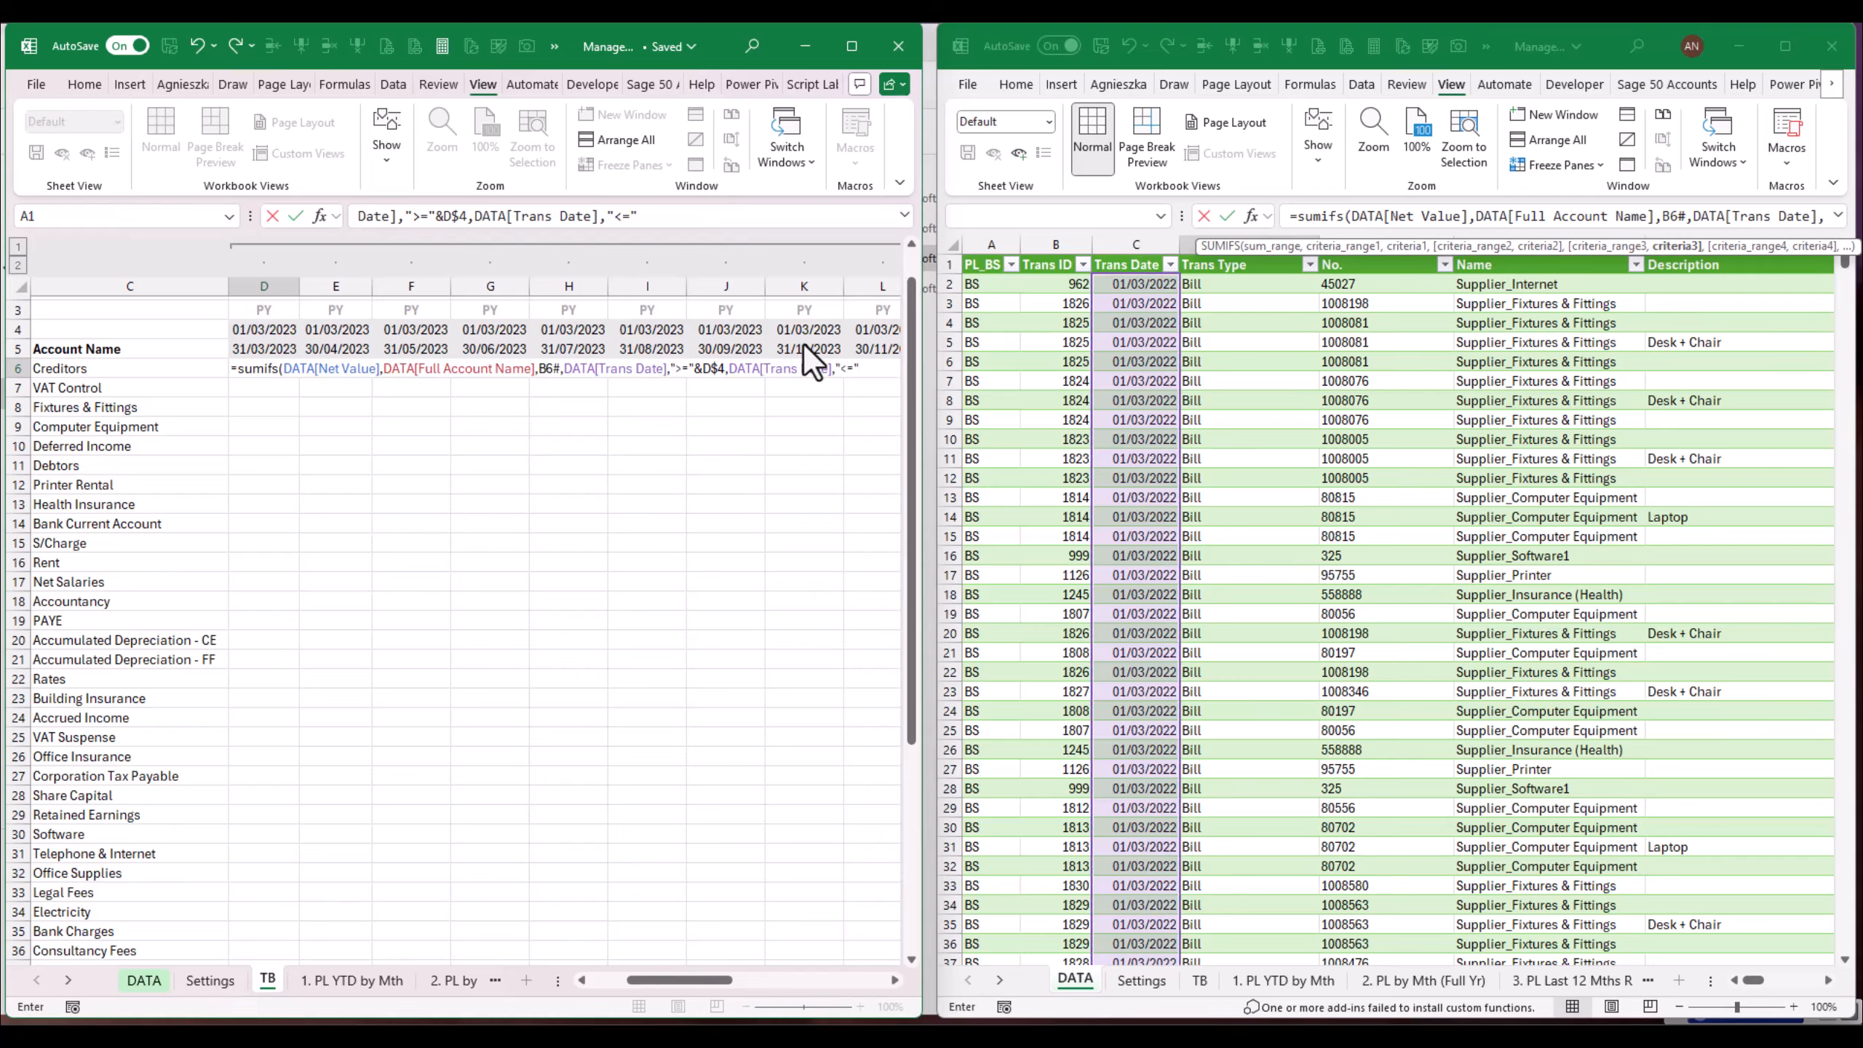
text("&)
click(895, 980)
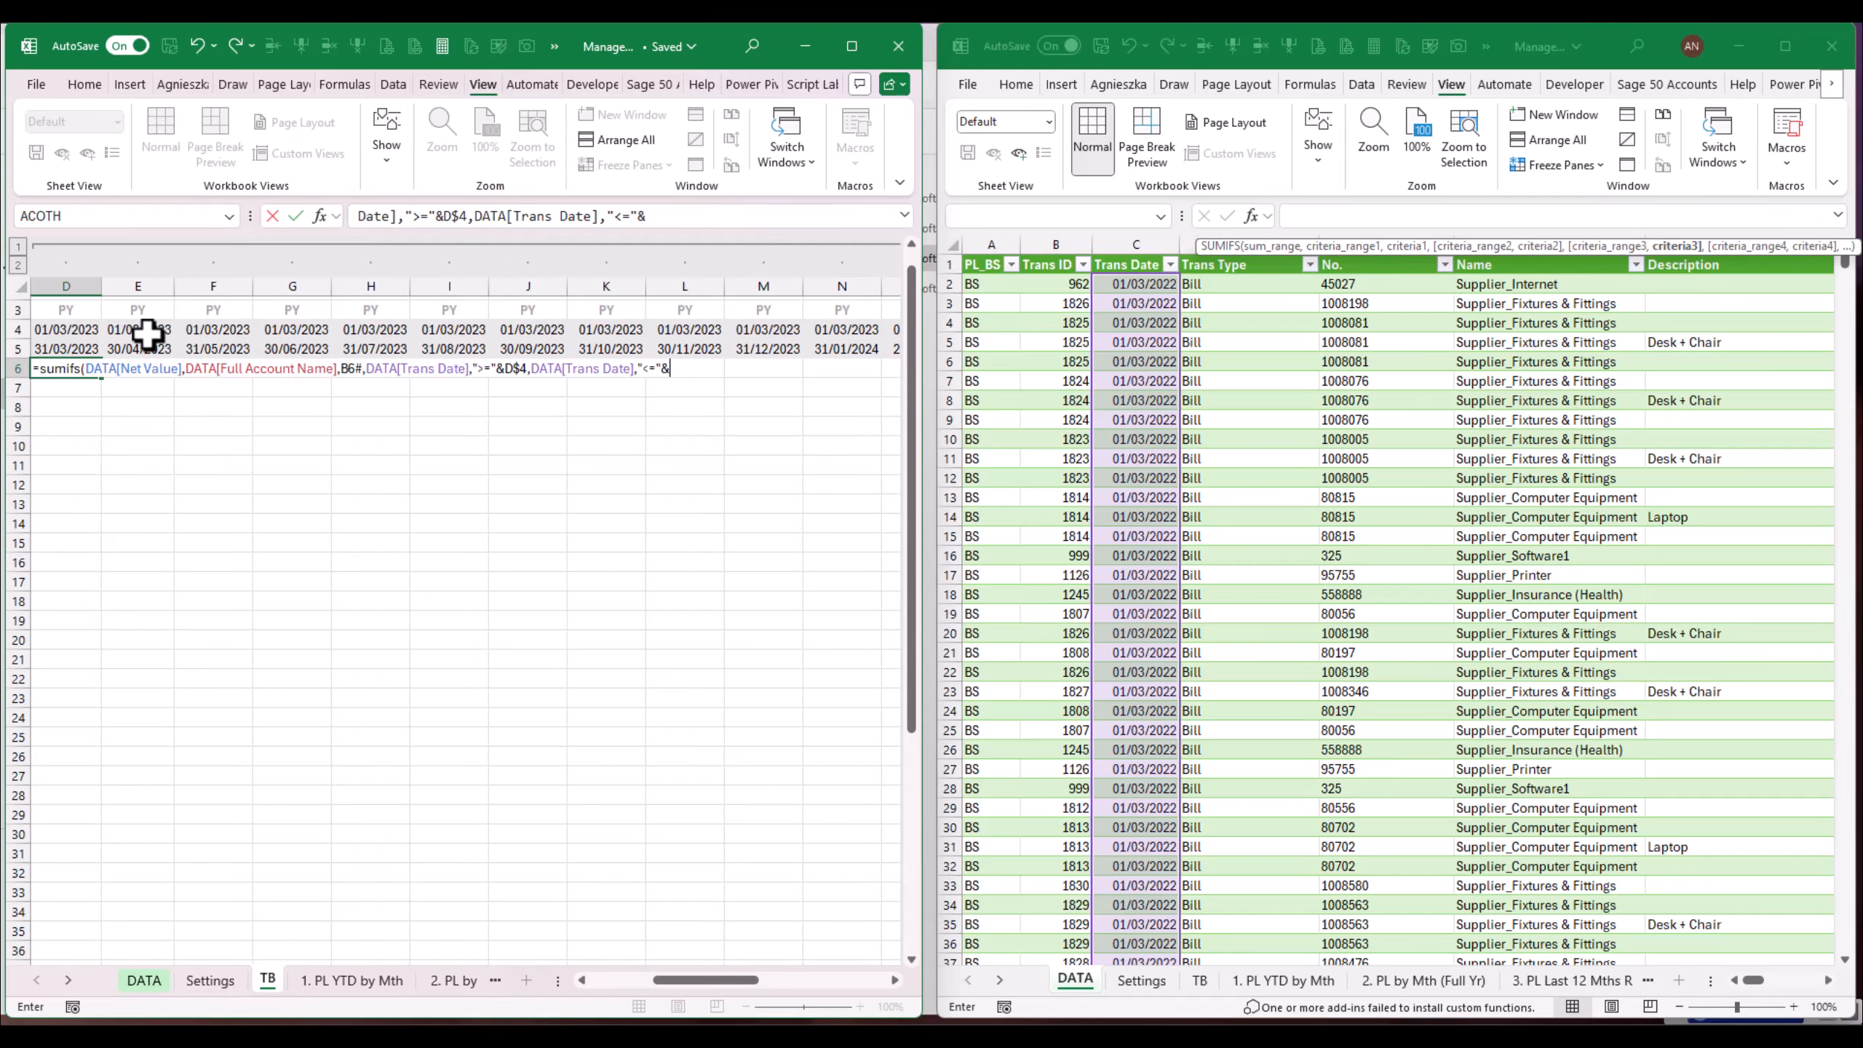
click(73, 348)
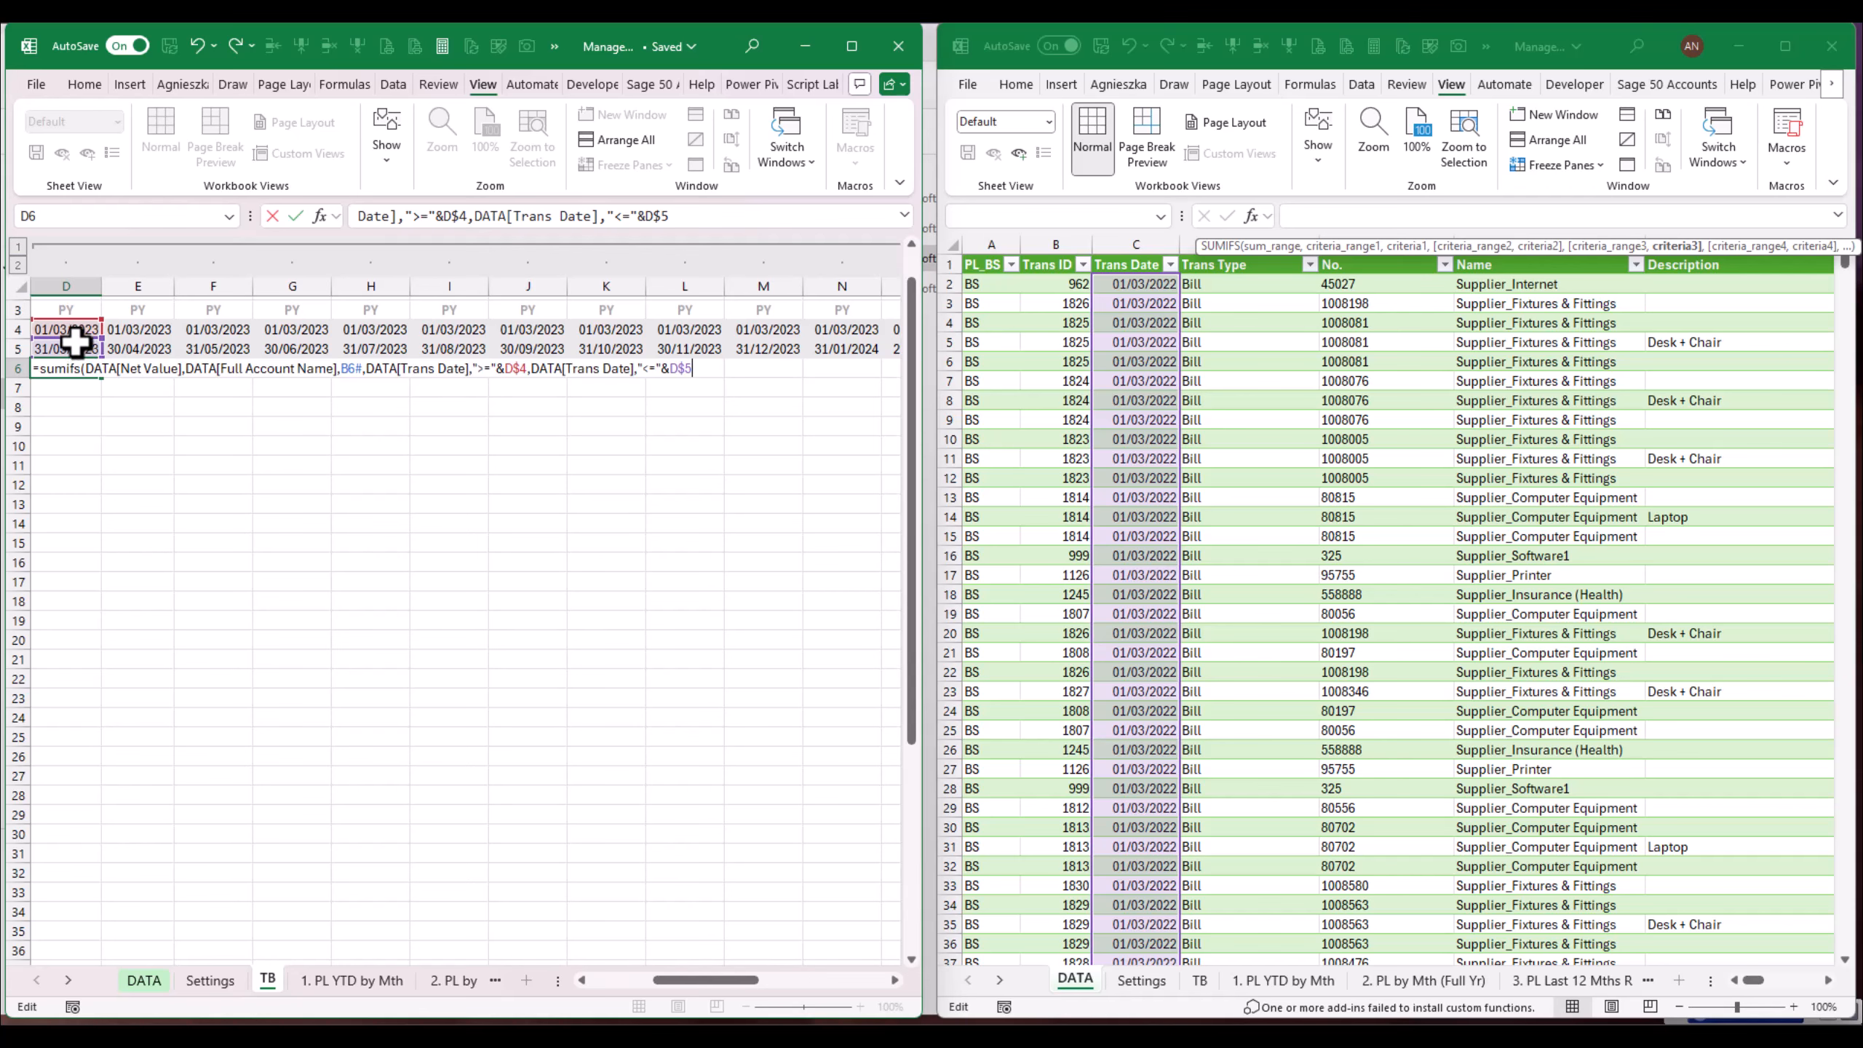
text())
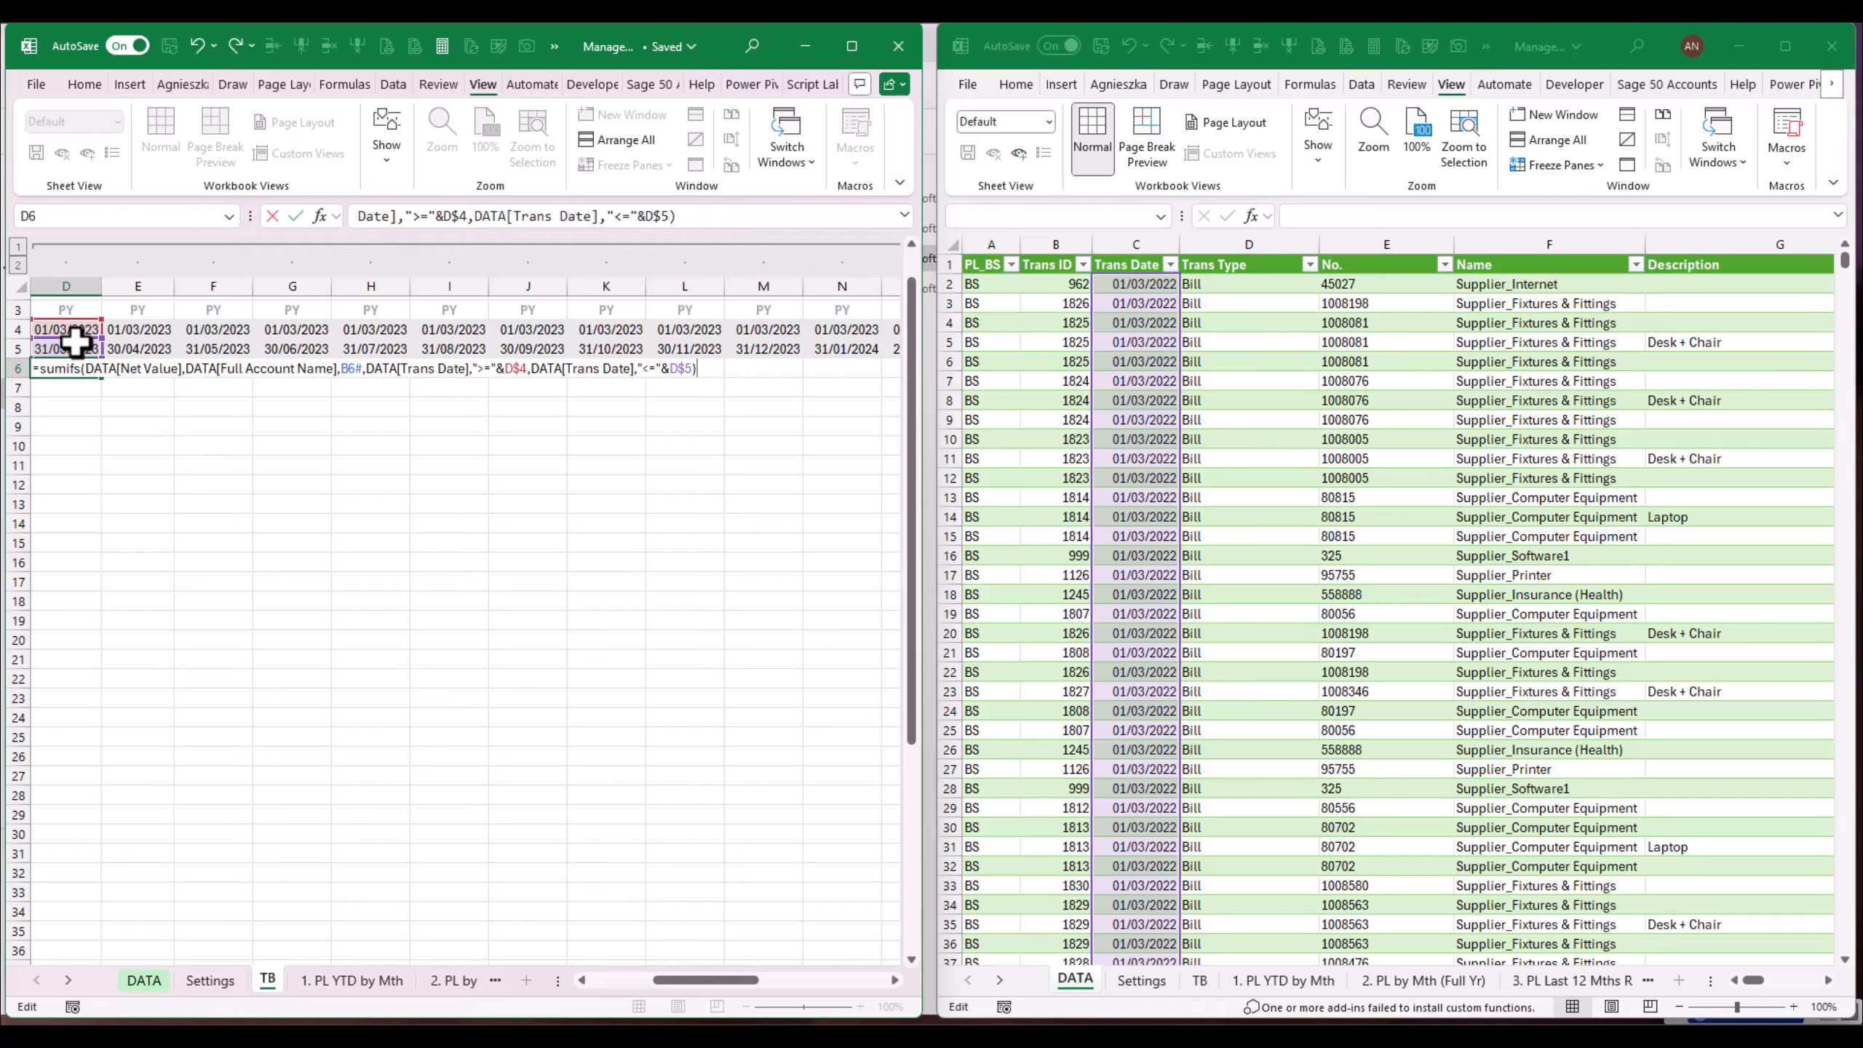
key(ctrl+Return)
key(Left)
key(Left)
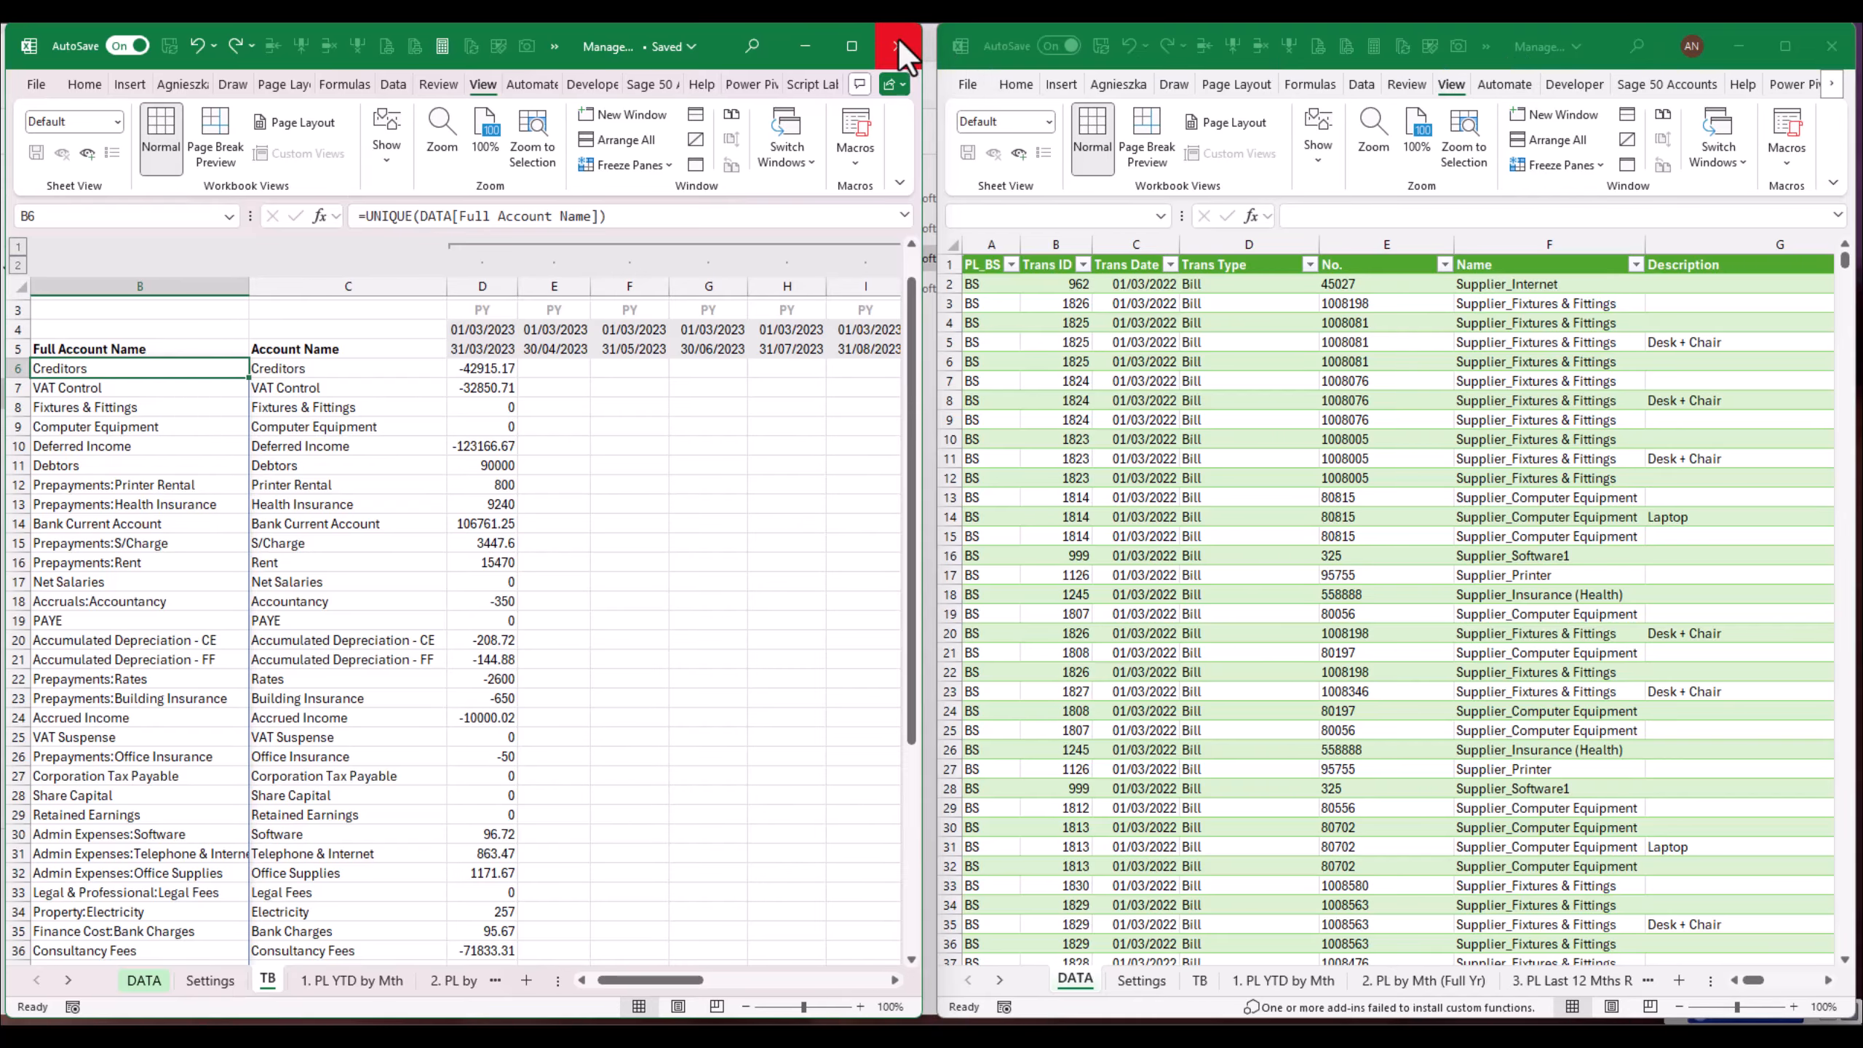
Step: Maximize the TB sheet's window, apply the "NegativeRed -" cell style to D6:D50, and fit column D's width to its contents
click(851, 47)
click(811, 464)
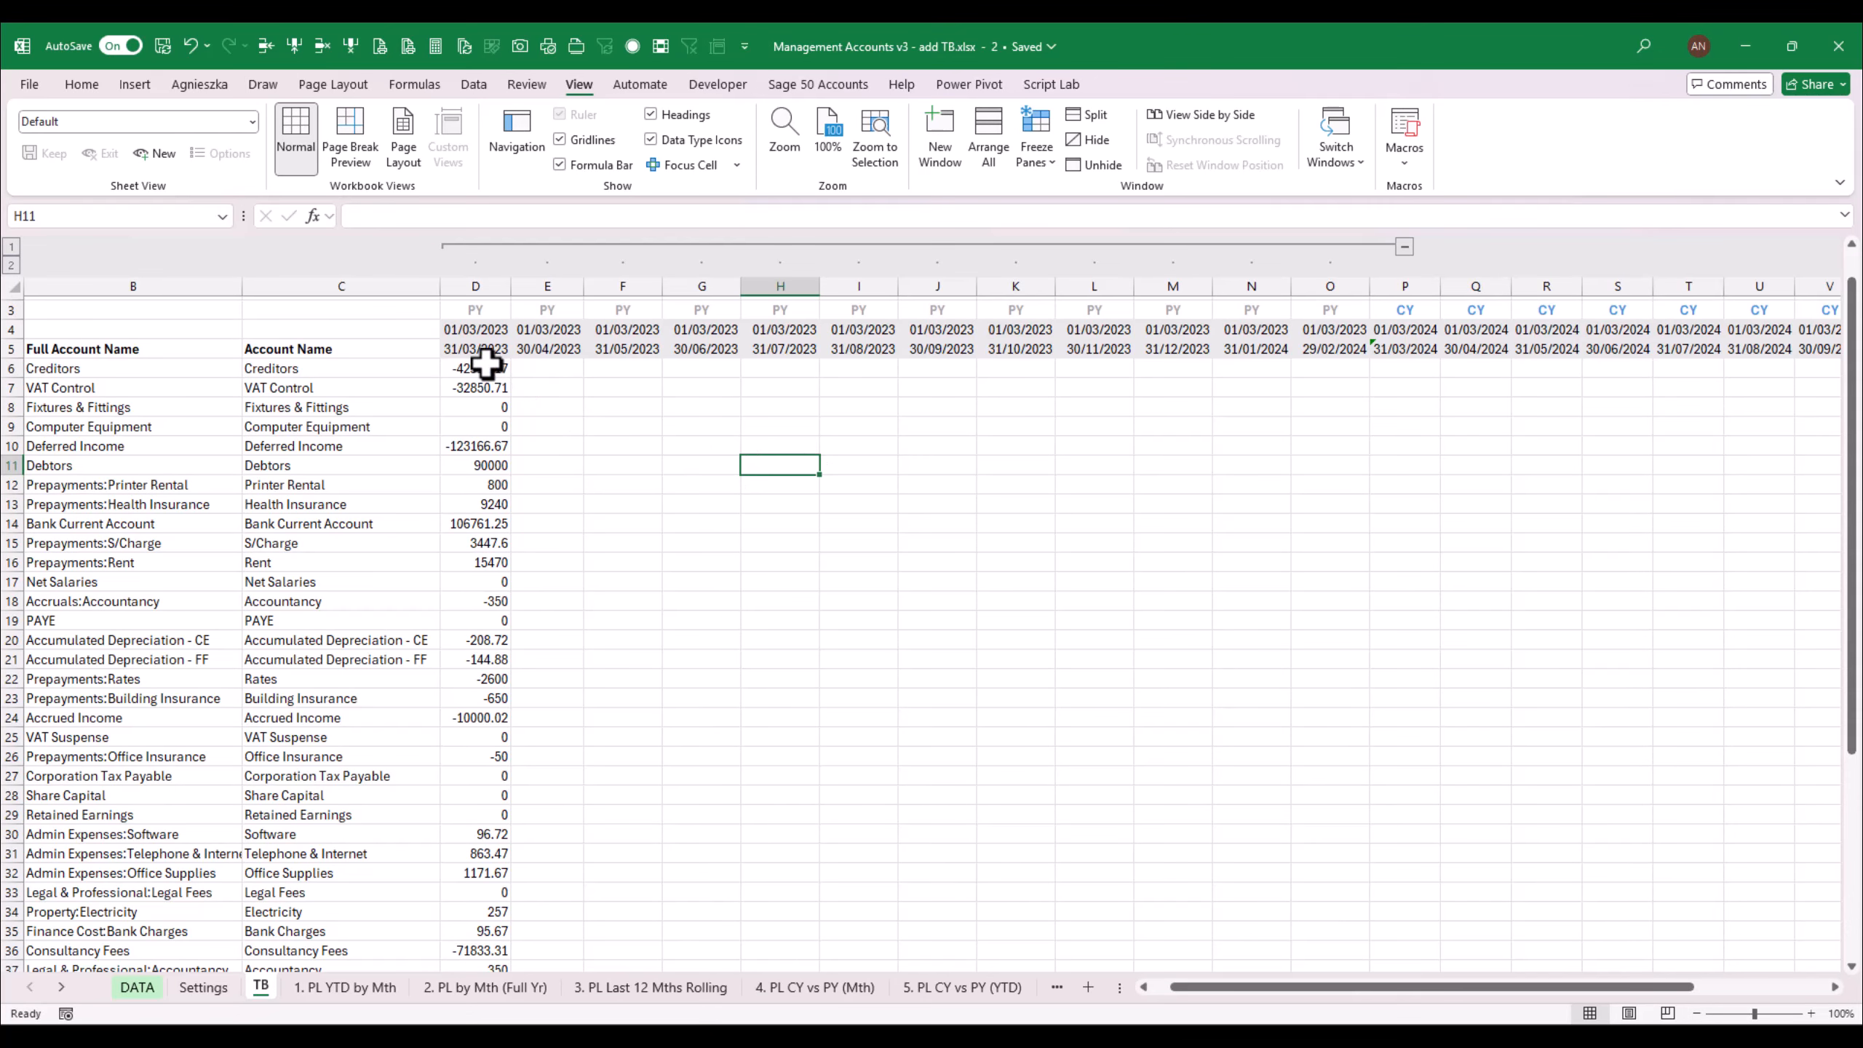
drag(486, 368, 477, 928)
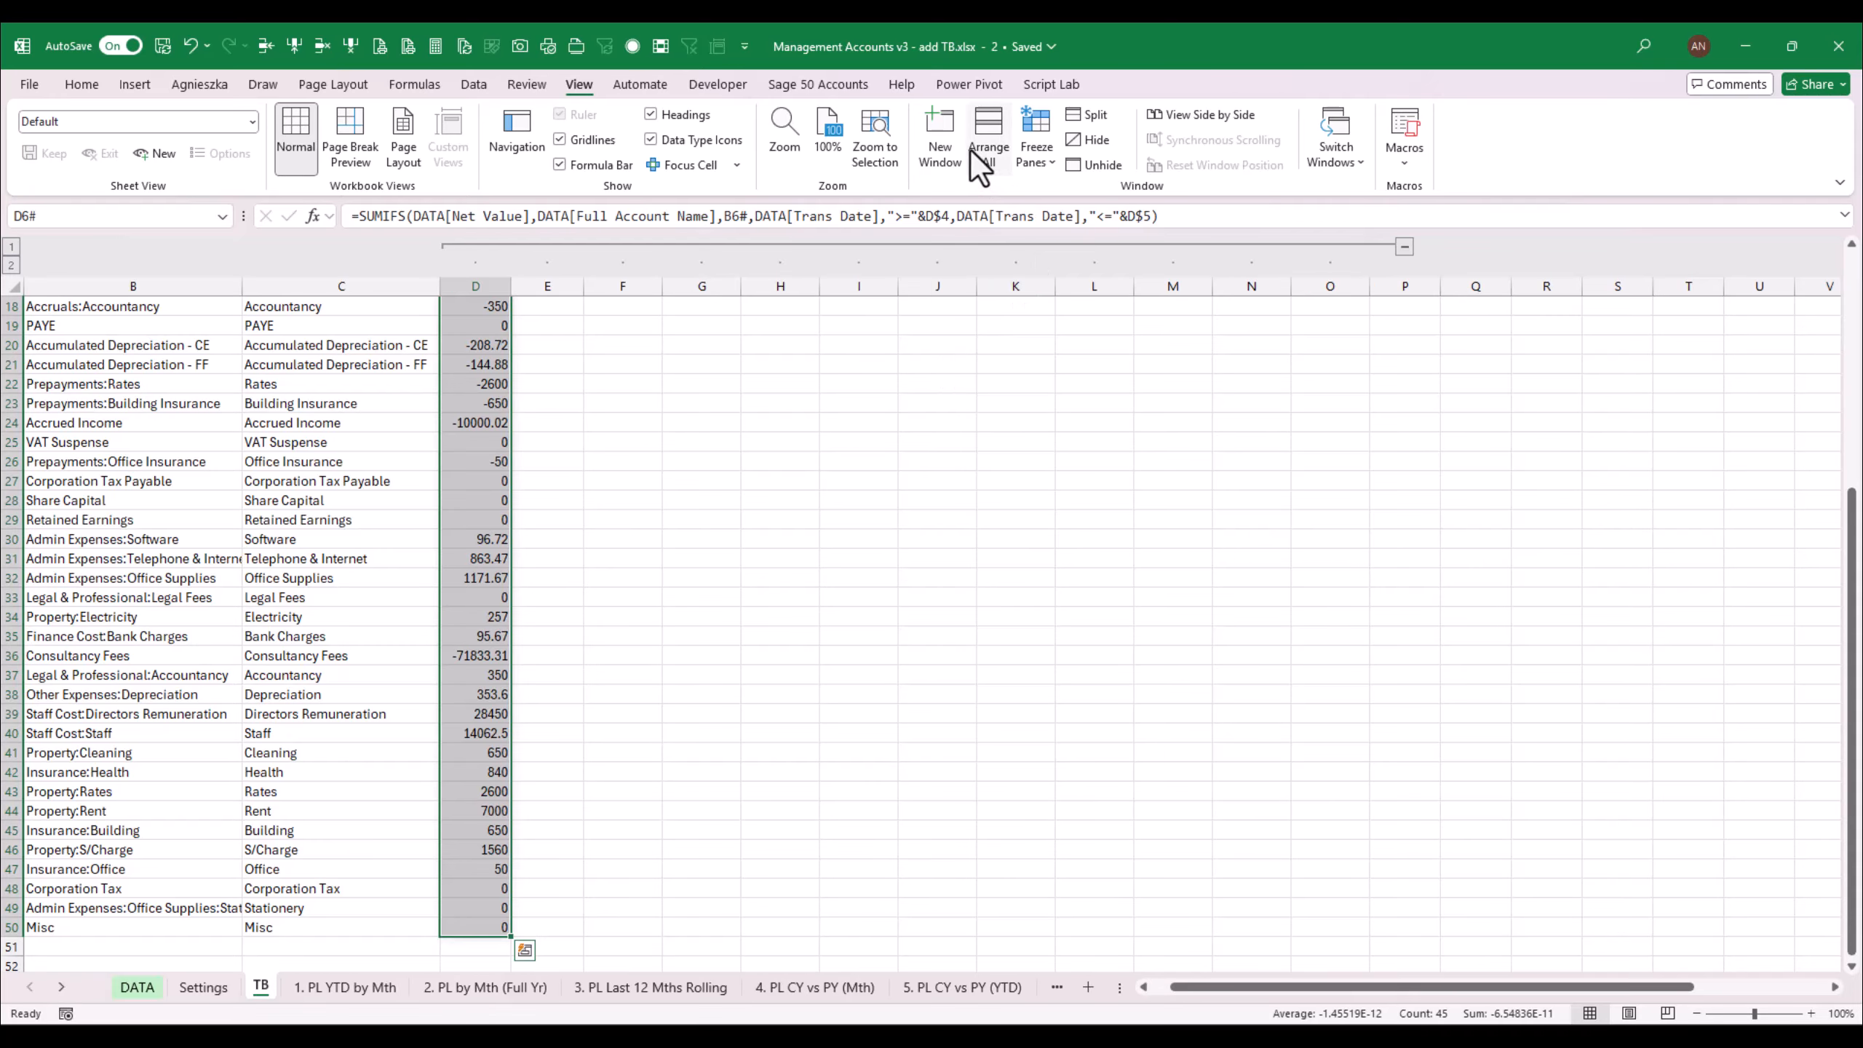
click(81, 84)
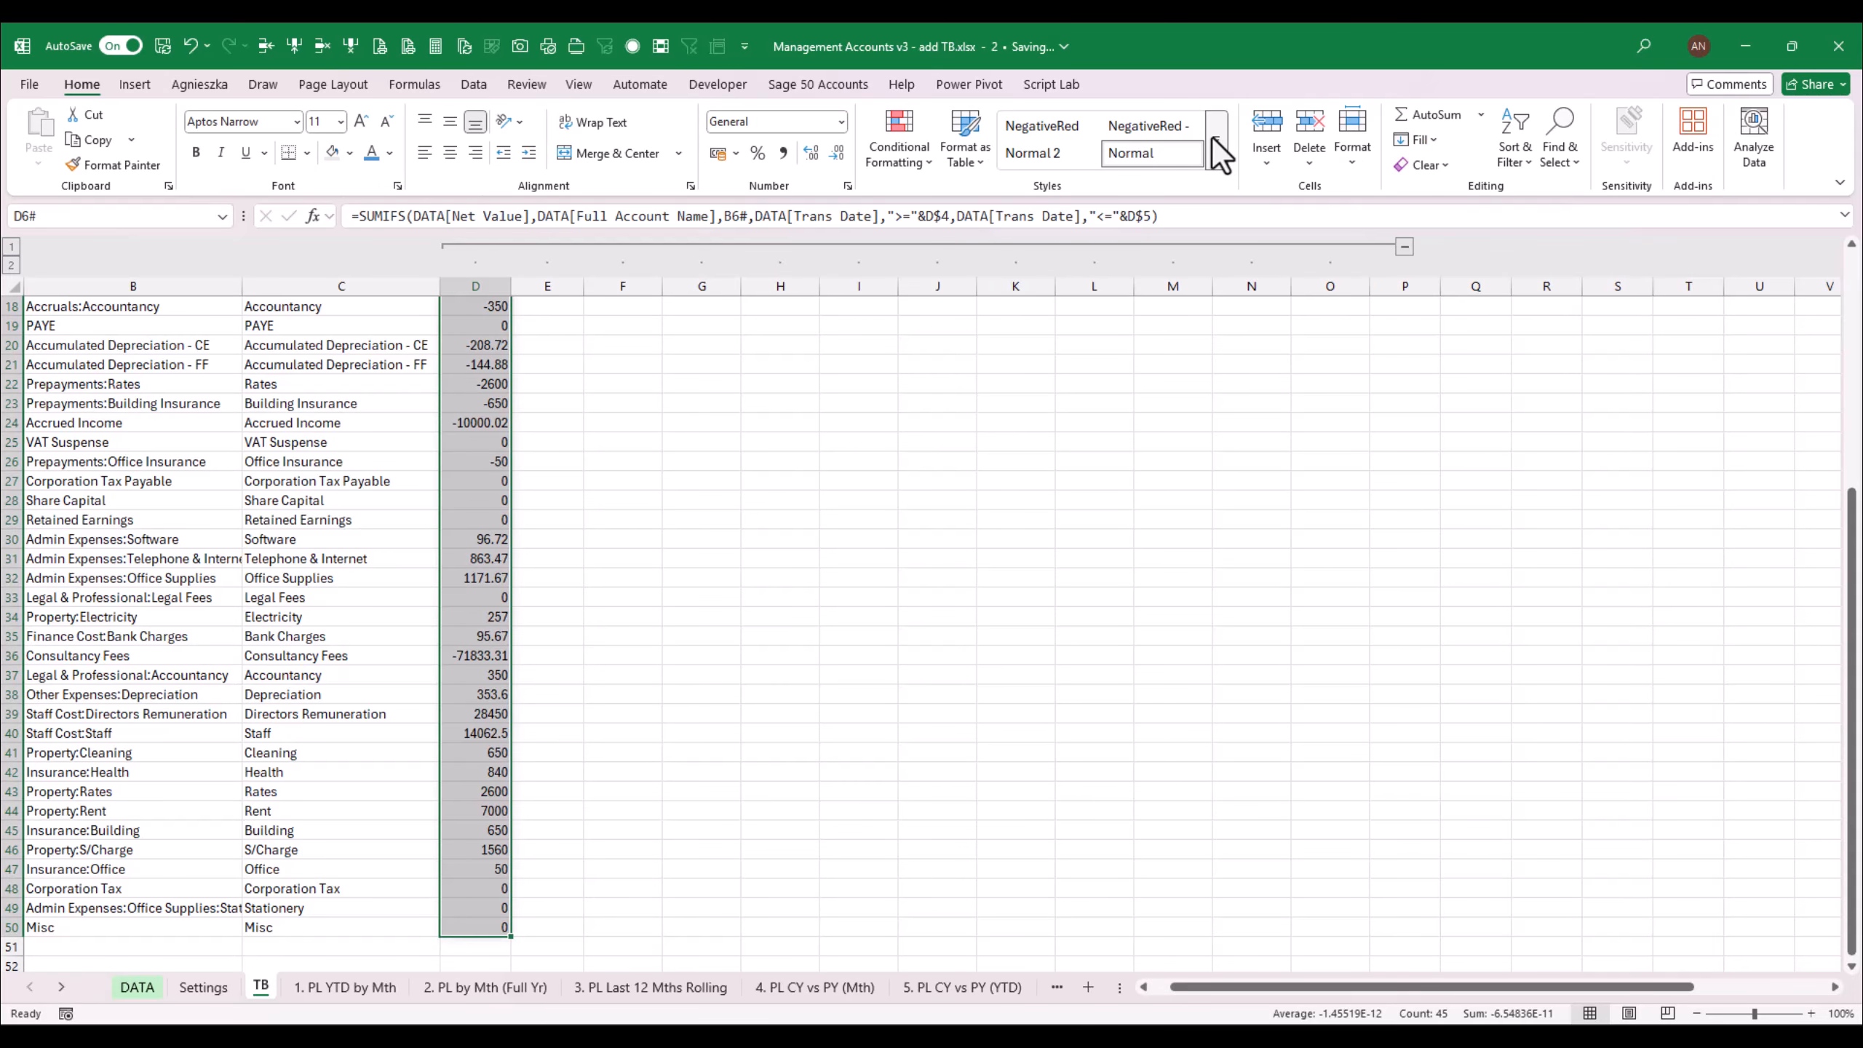
click(1174, 128)
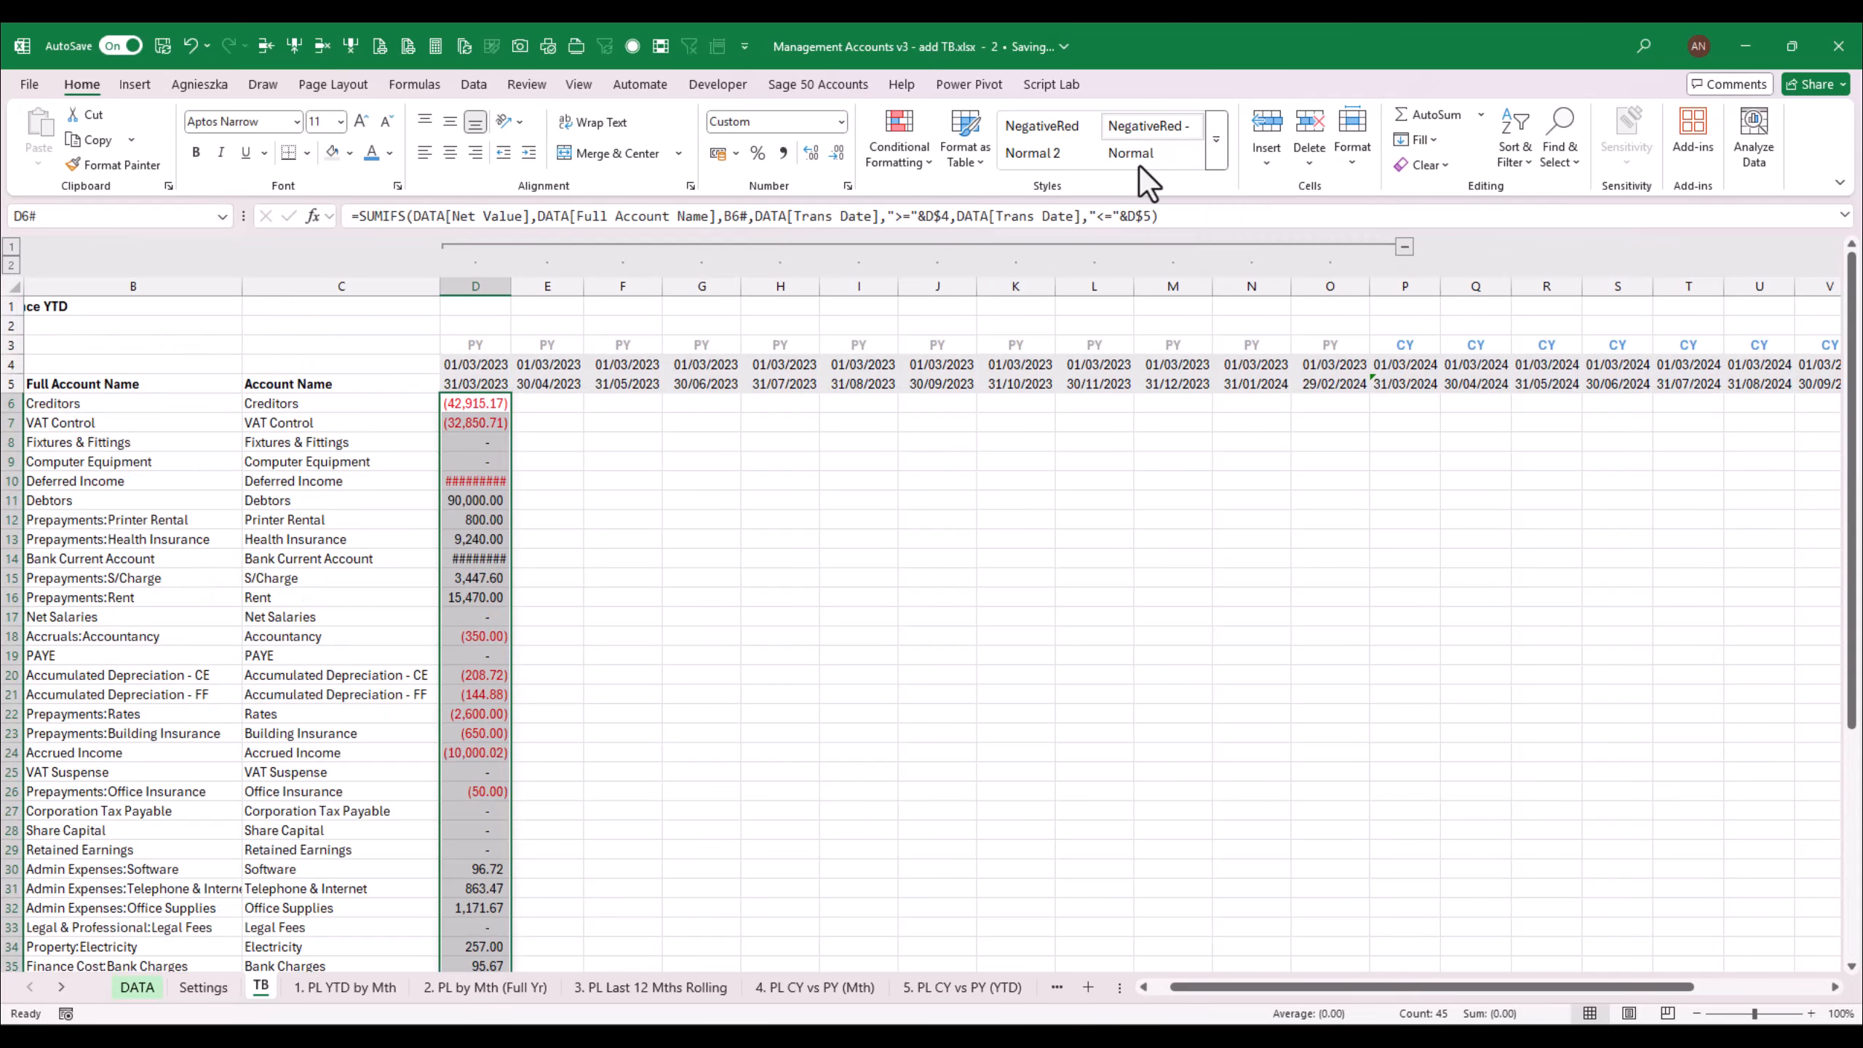
double_click(511, 286)
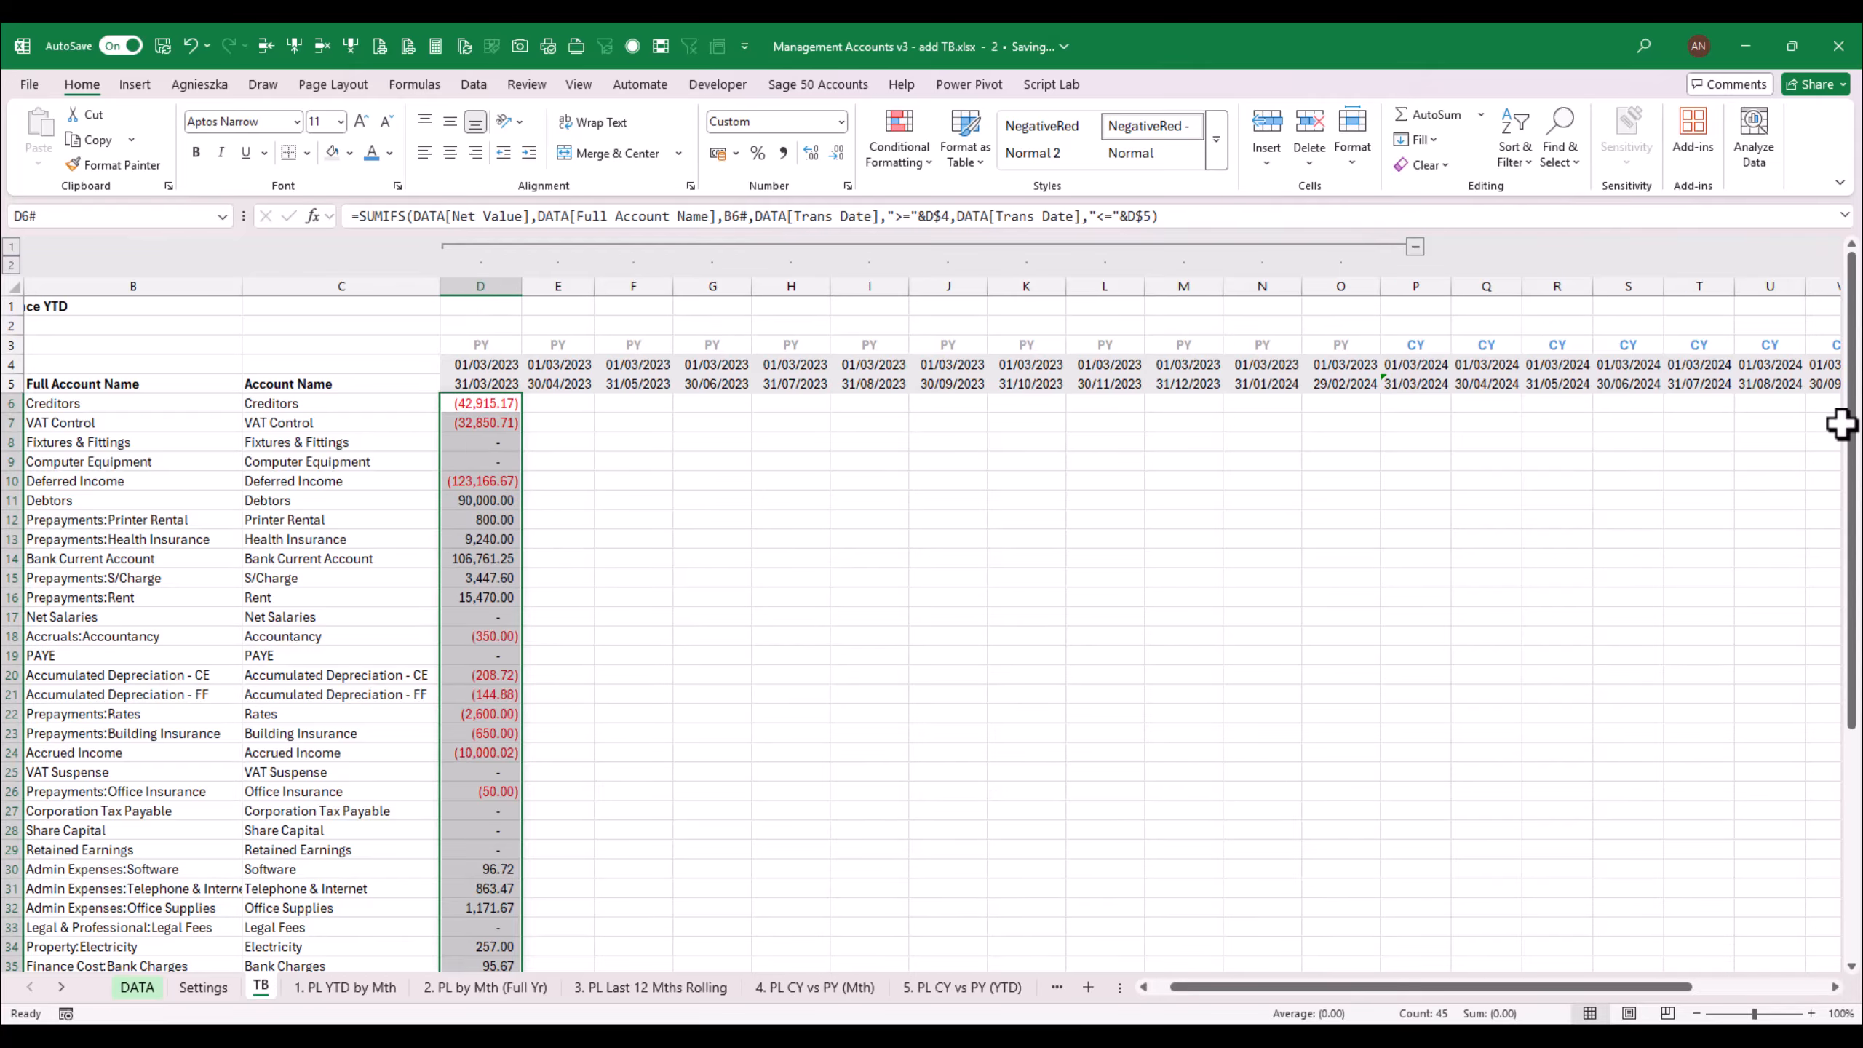
Step: Enter a check total in D1 that sums the D6 spill range with =SUM(D6#)
drag(1851, 440, 1843, 741)
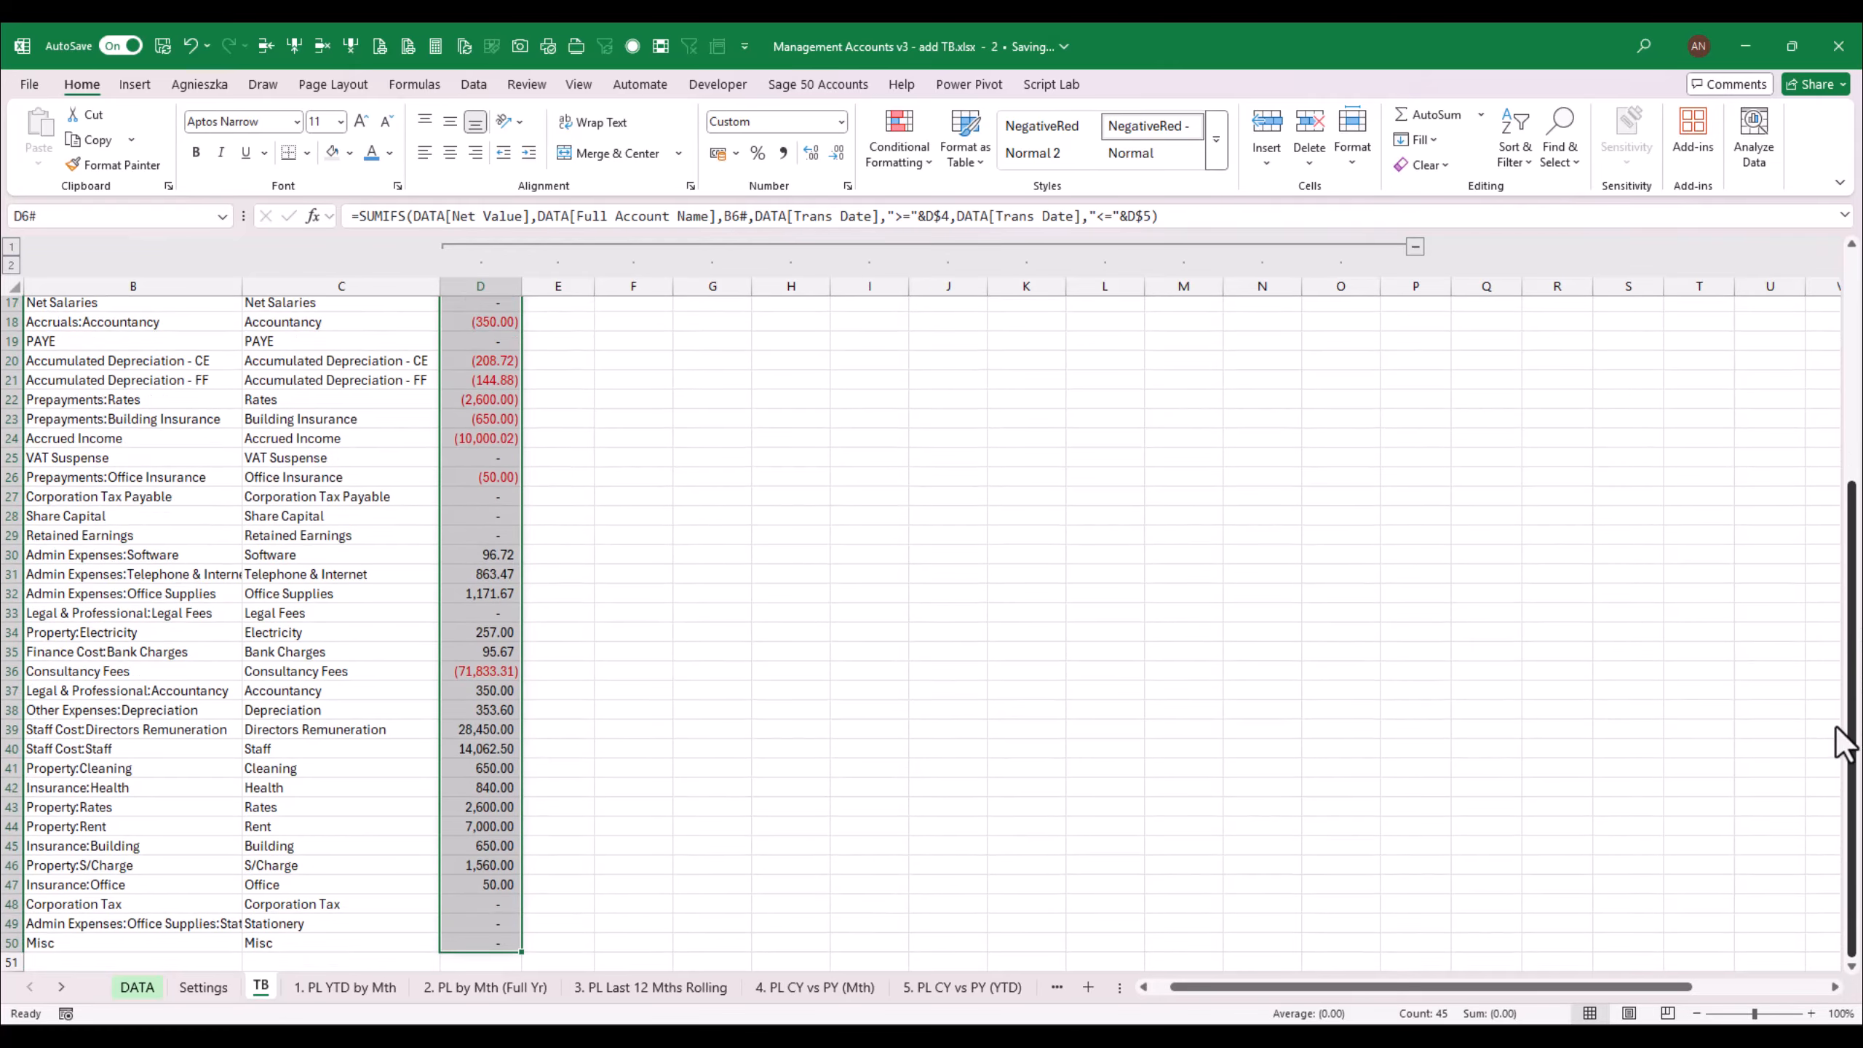
drag(1854, 829, 1861, 651)
scroll(665, 404, up, 4)
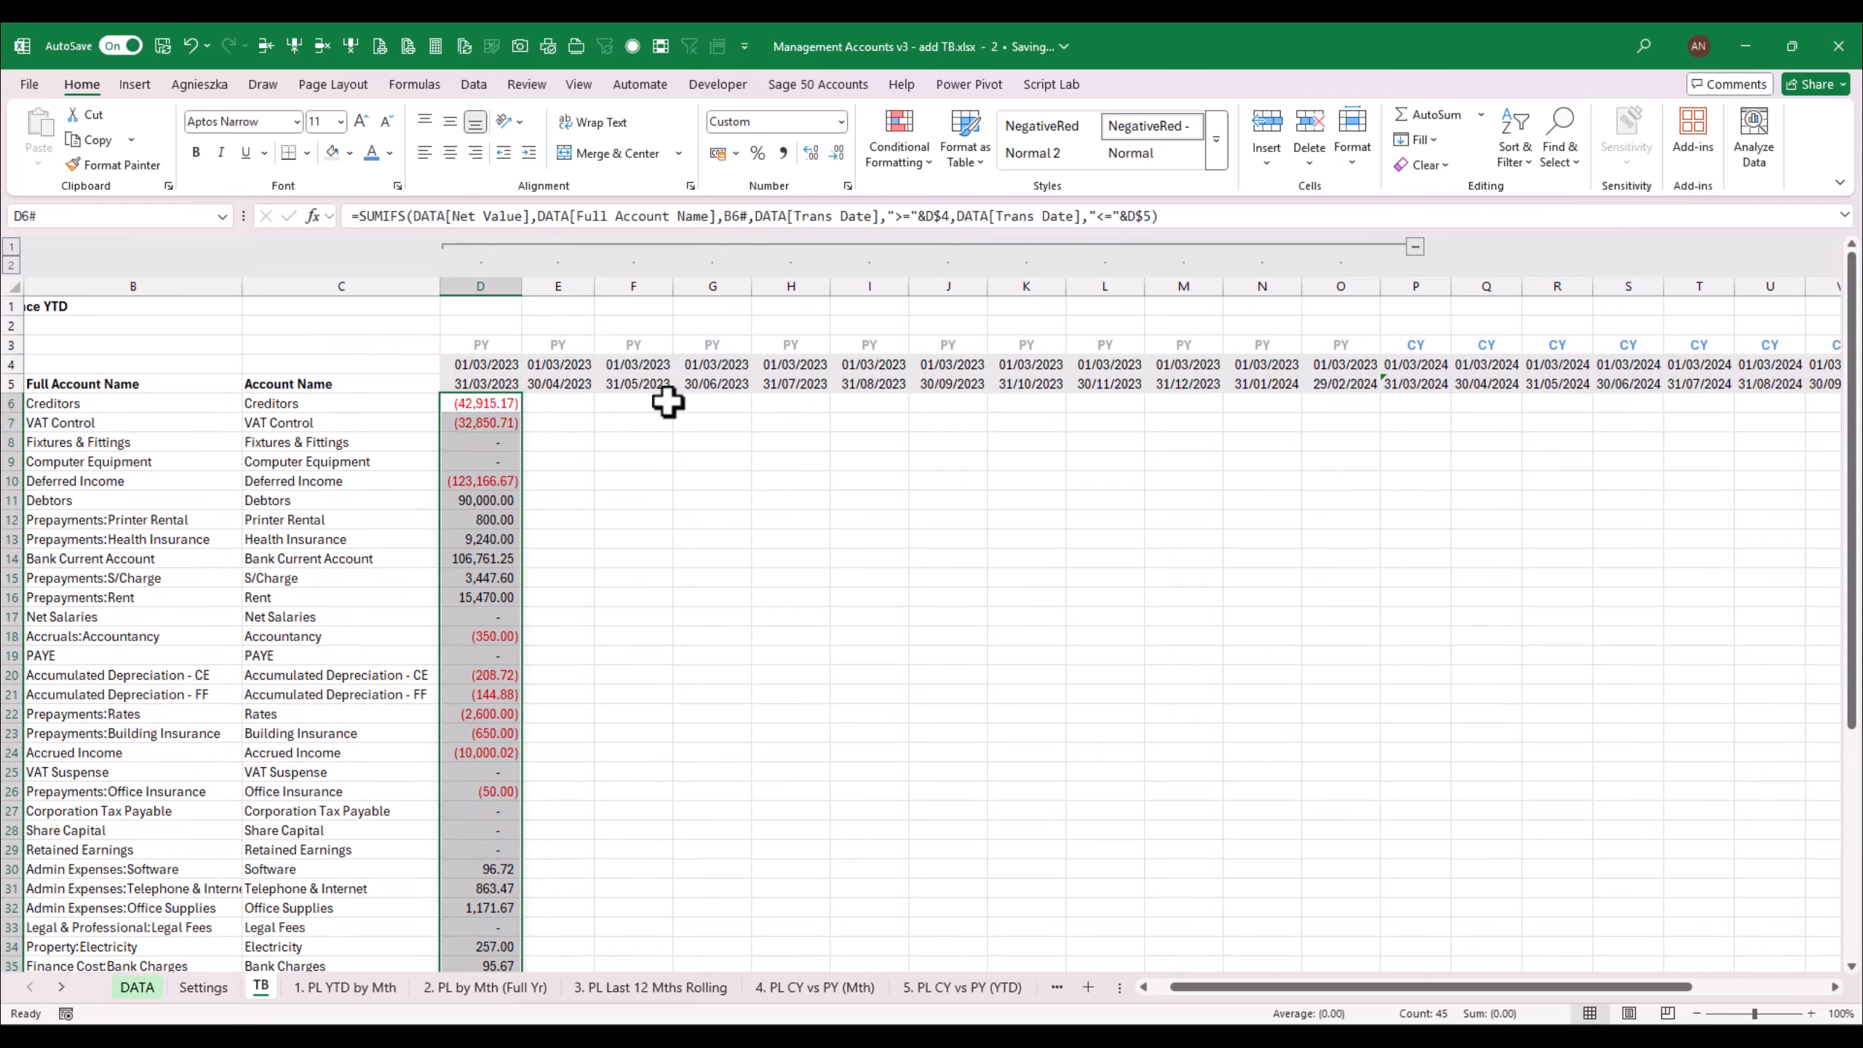
click(483, 307)
text(=)
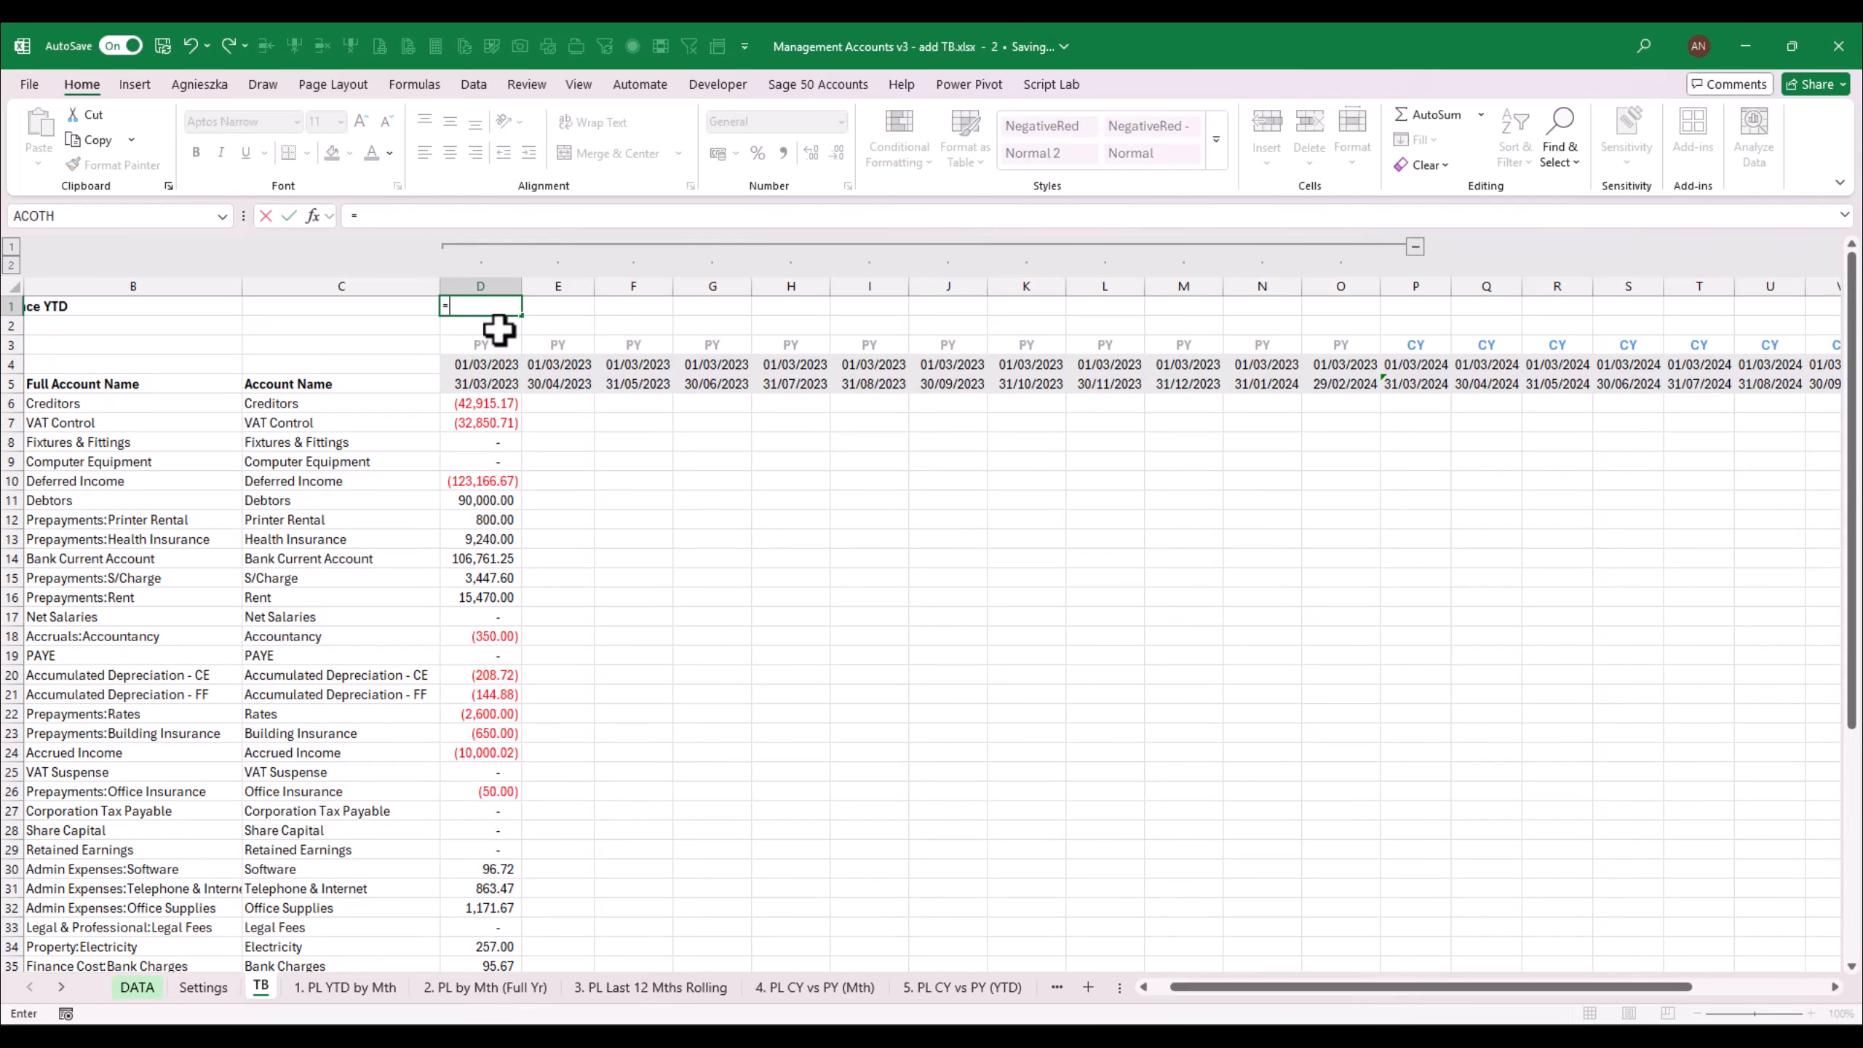
text(sum()
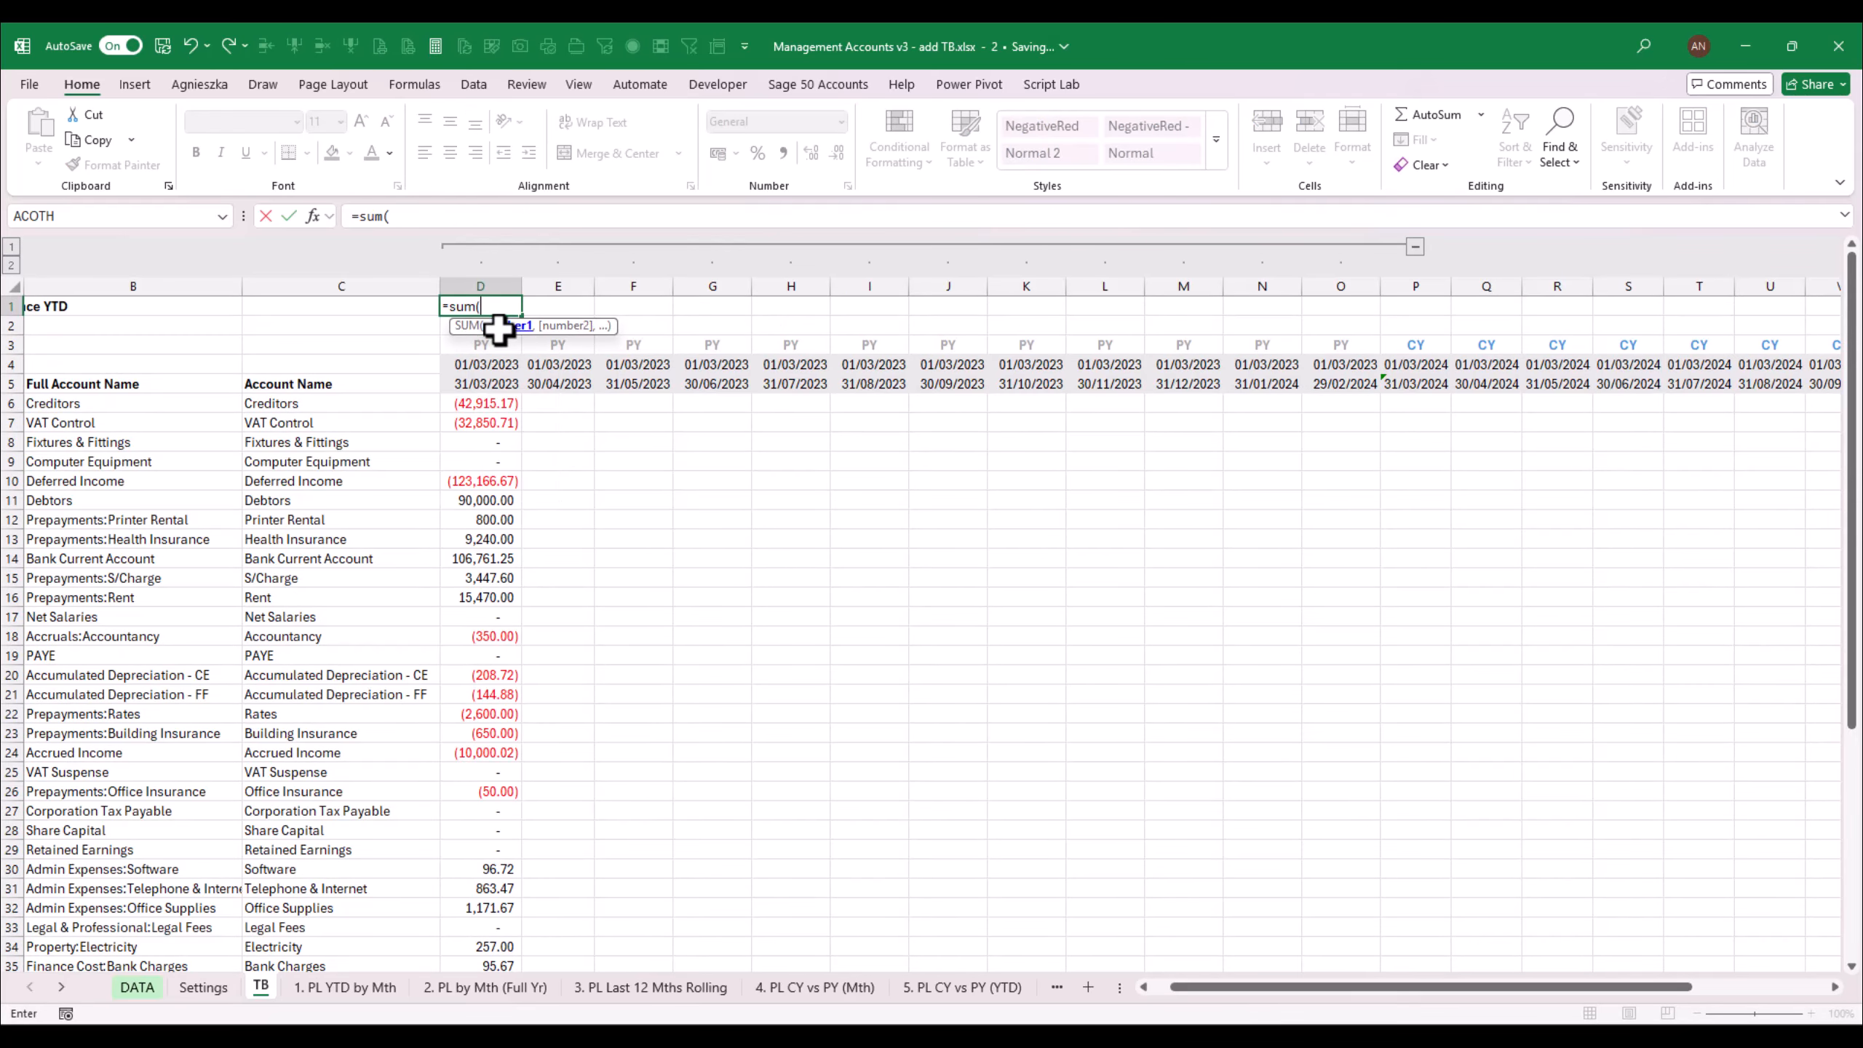
click(491, 404)
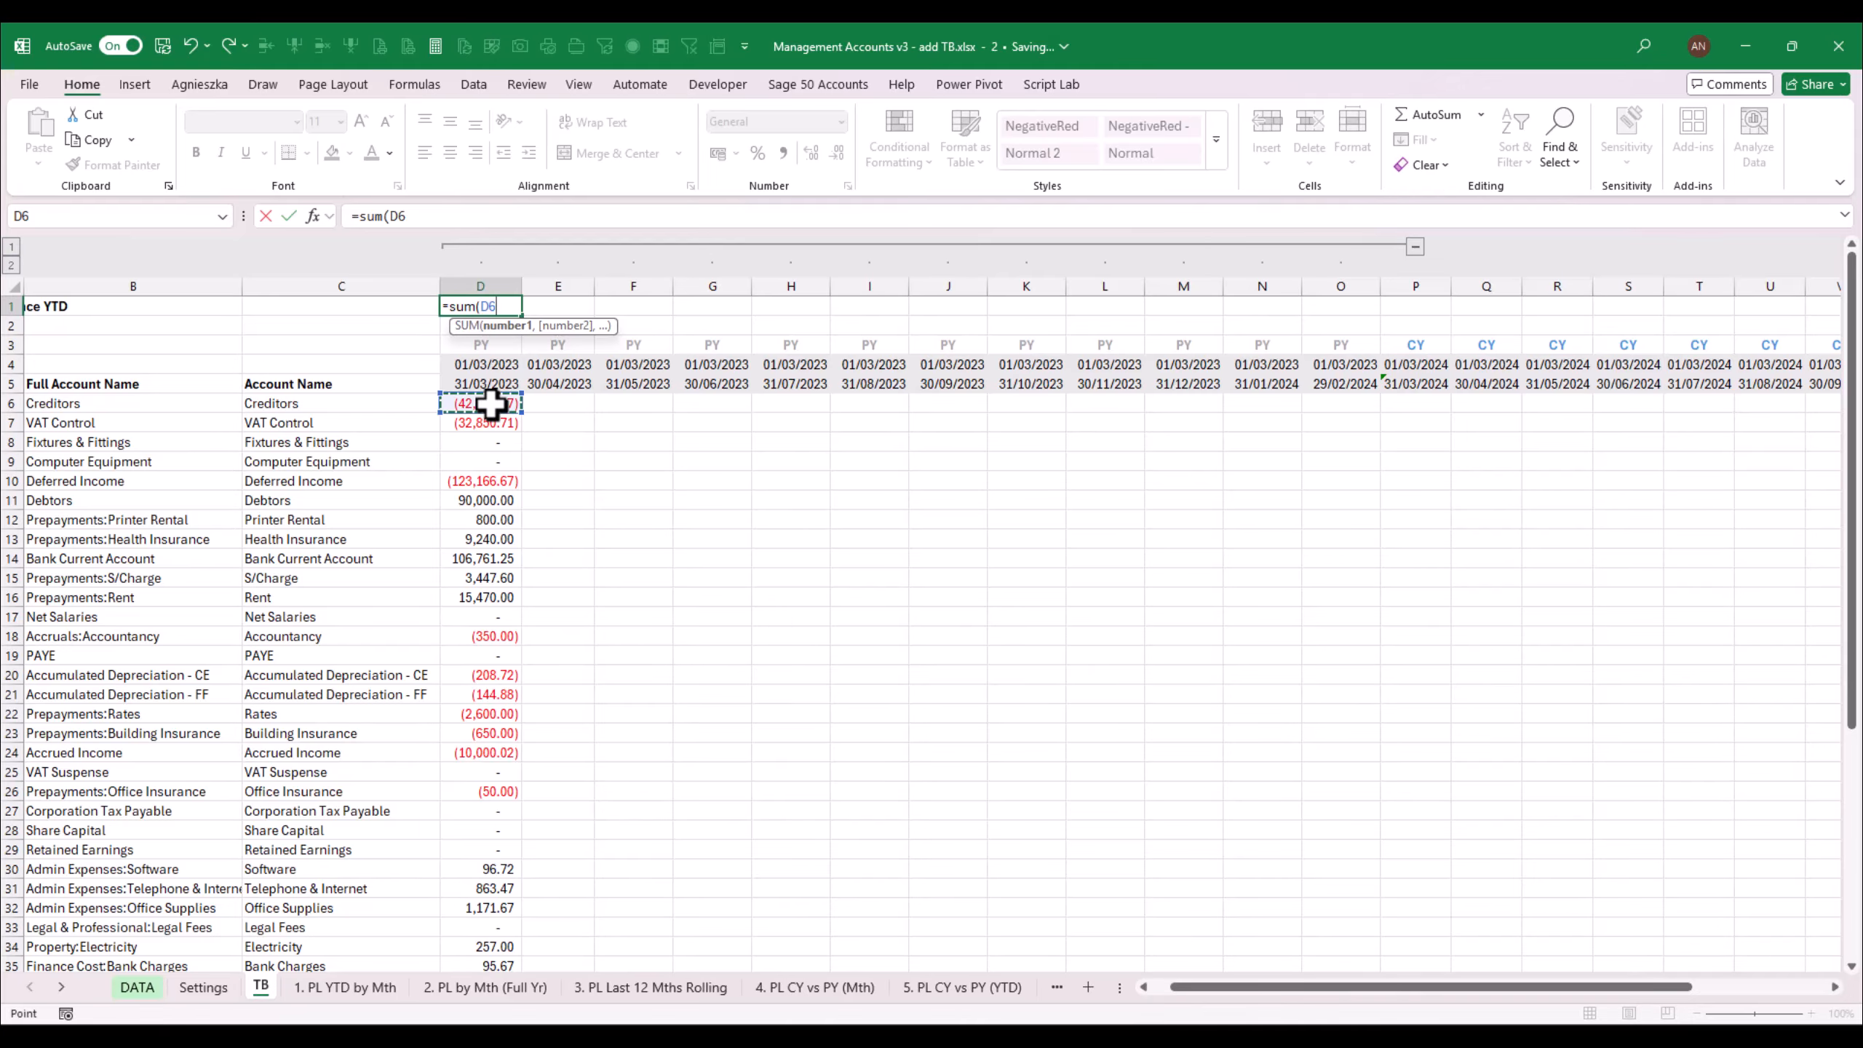
text(#)
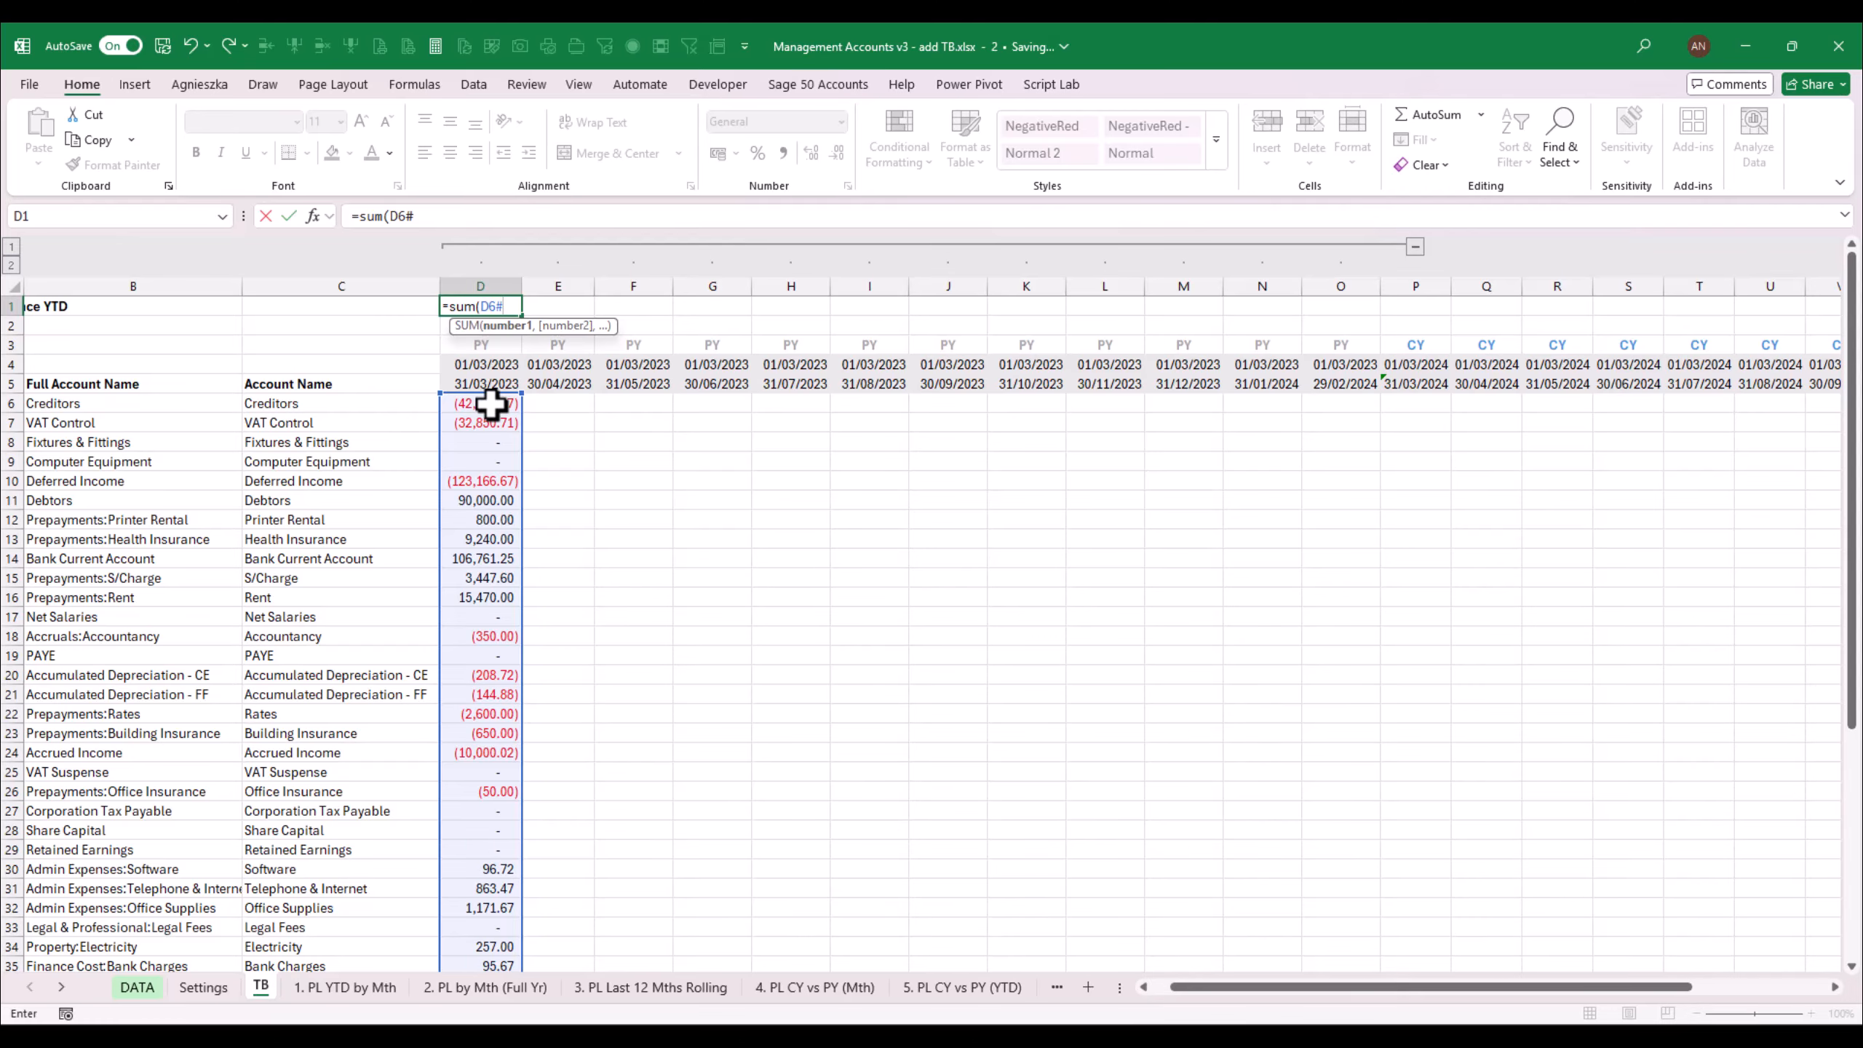
key(ctrl+Return)
Step: Copy the D1 check total across the remaining month columns, E1:AA1
key(ctrl+c)
key(Right)
key(shift+Right)
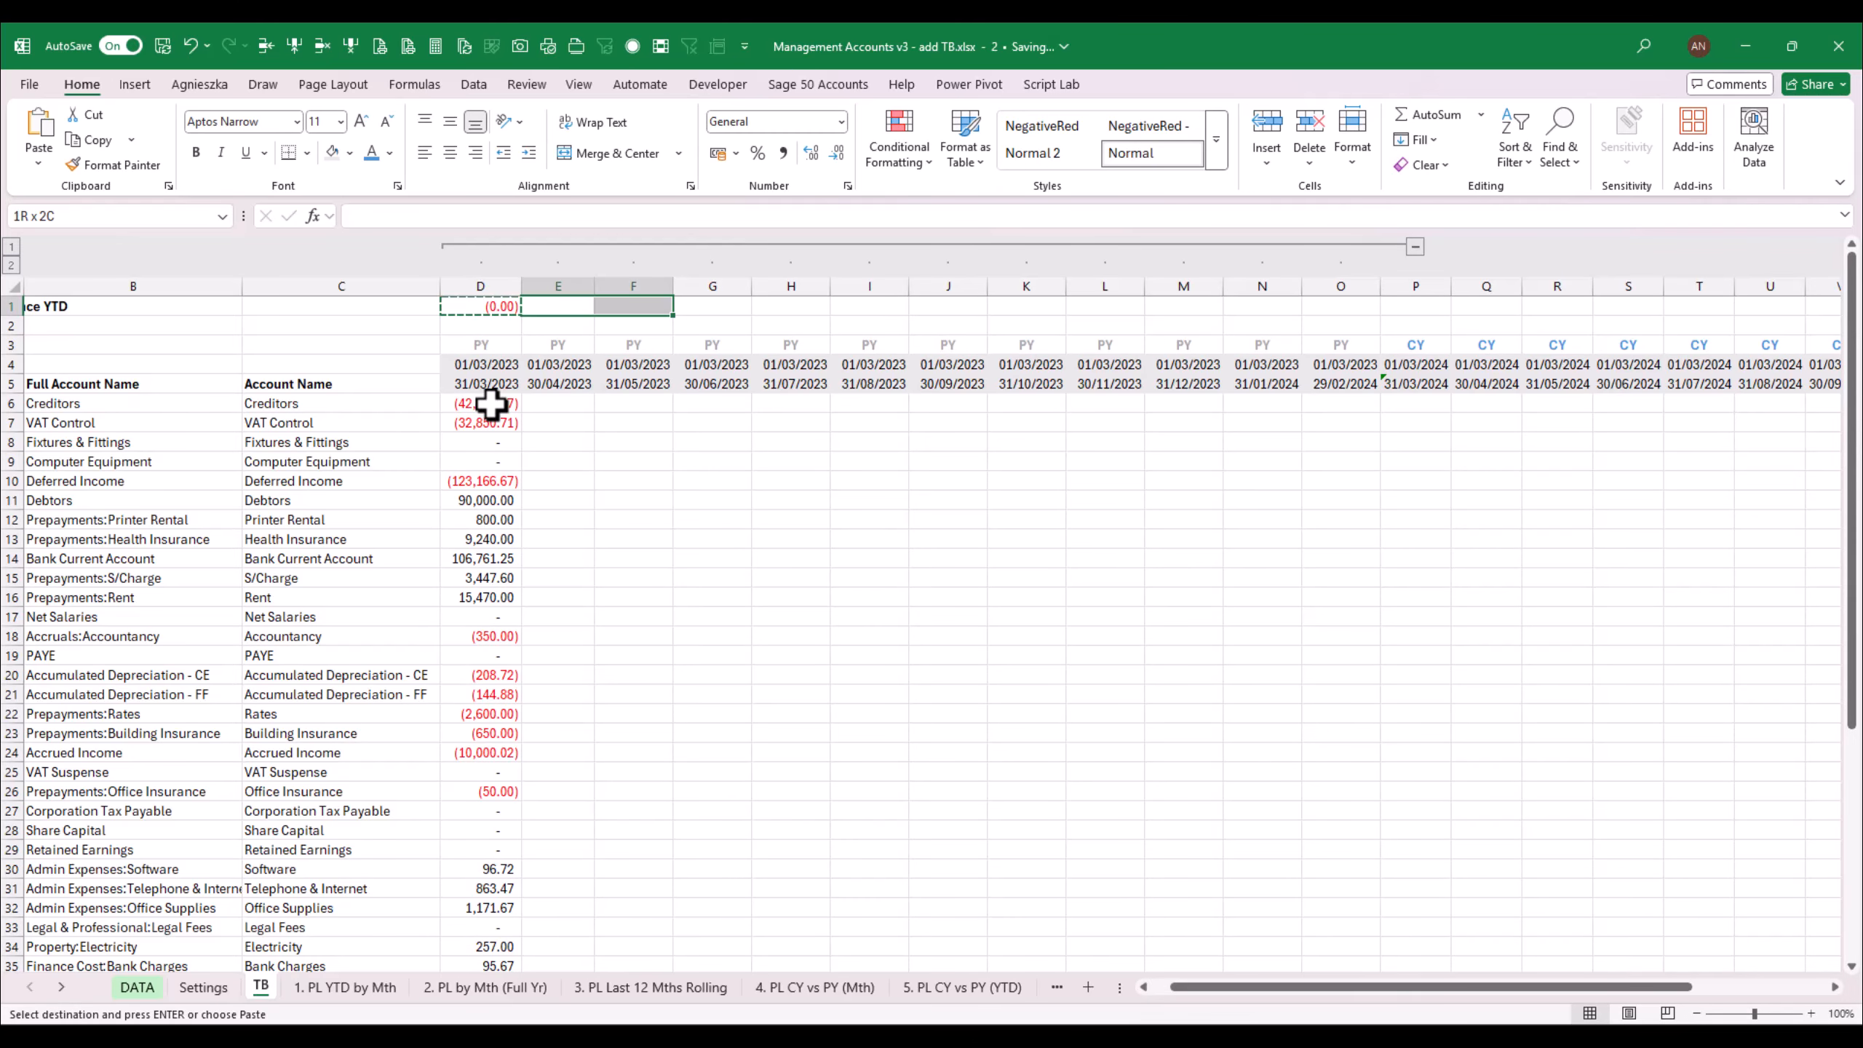
key(shift+Right)
key(shift+Right)
key(shift+Right)
key(shift+Right)
key(shift+Right)
key(shift+Right)
key(shift+Right)
key(shift+Right)
key(shift+Right)
key(shift+Right)
key(shift+Right)
key(shift+Right)
key(shift+Right)
key(shift+Right)
key(shift+Right)
key(shift+Right)
key(shift+Right)
key(shift+Right)
key(shift+Right)
key(shift+Right)
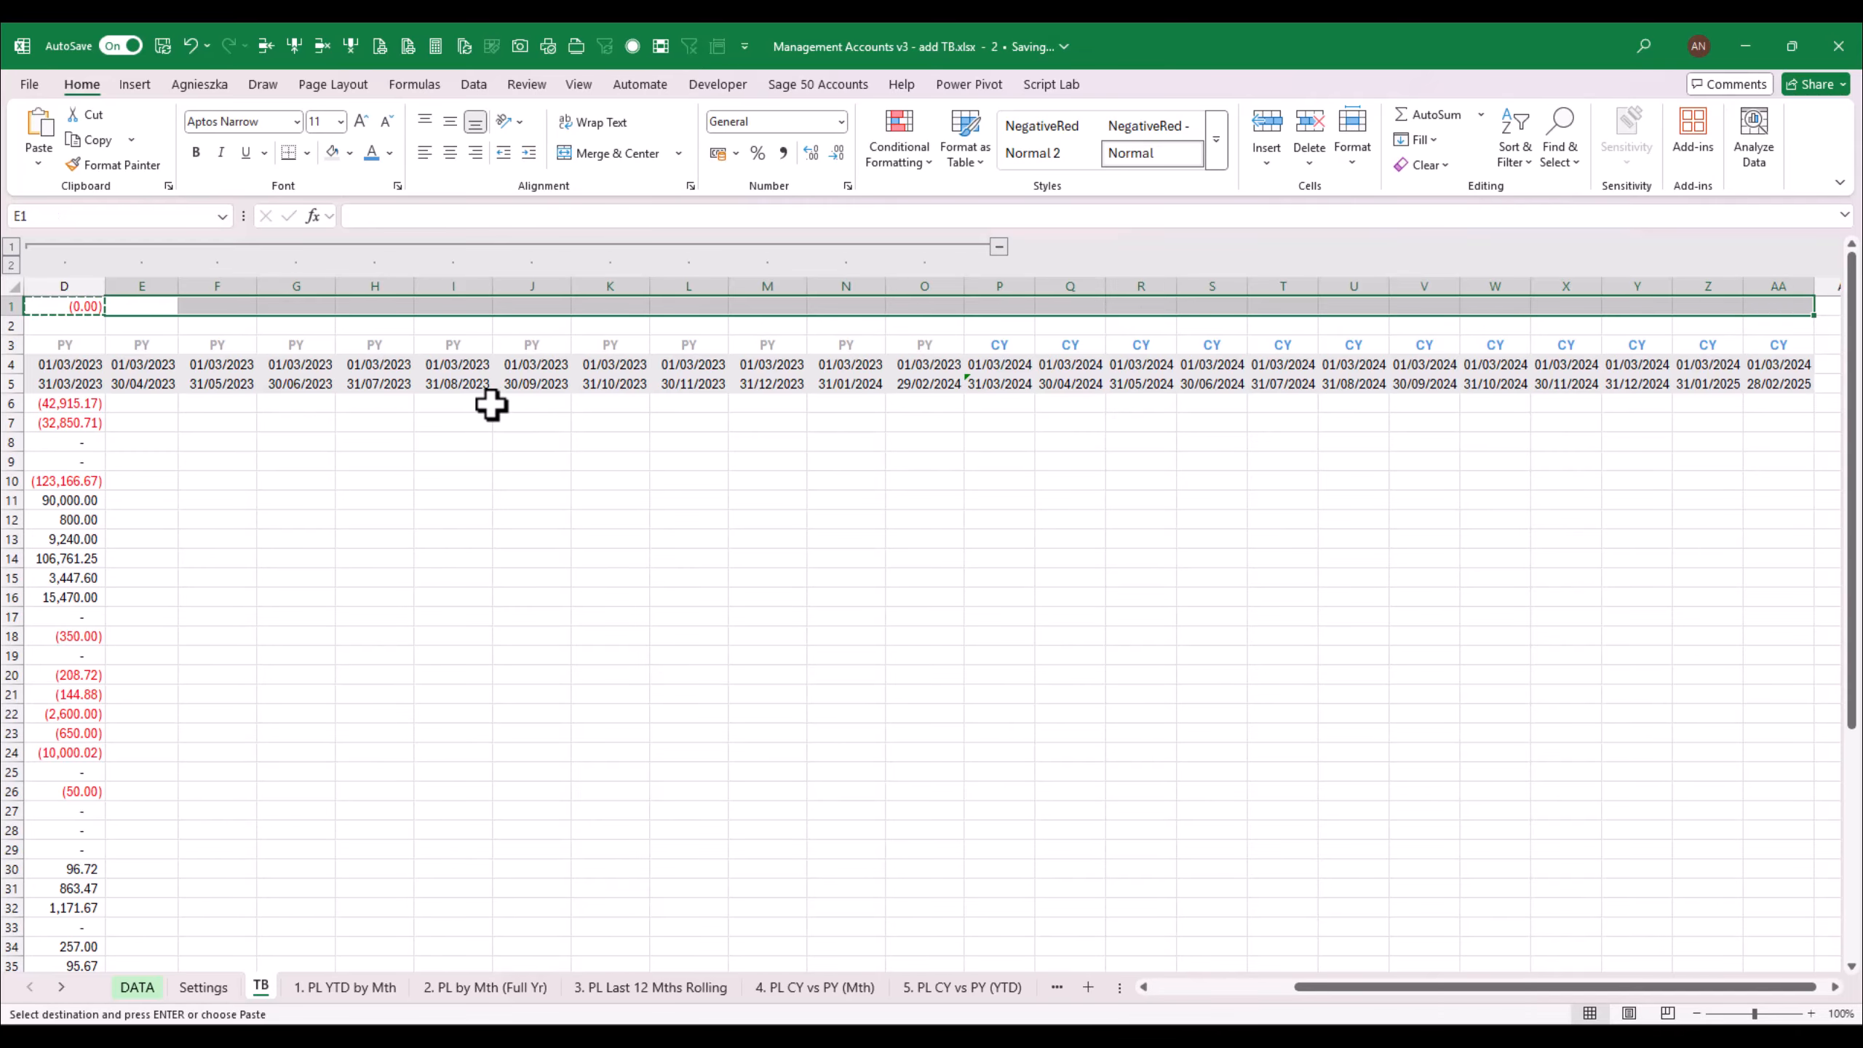
key(Return)
Step: Set the font colour of the check totals in D1:AA1 to standard red
key(Left)
key(shift+Right)
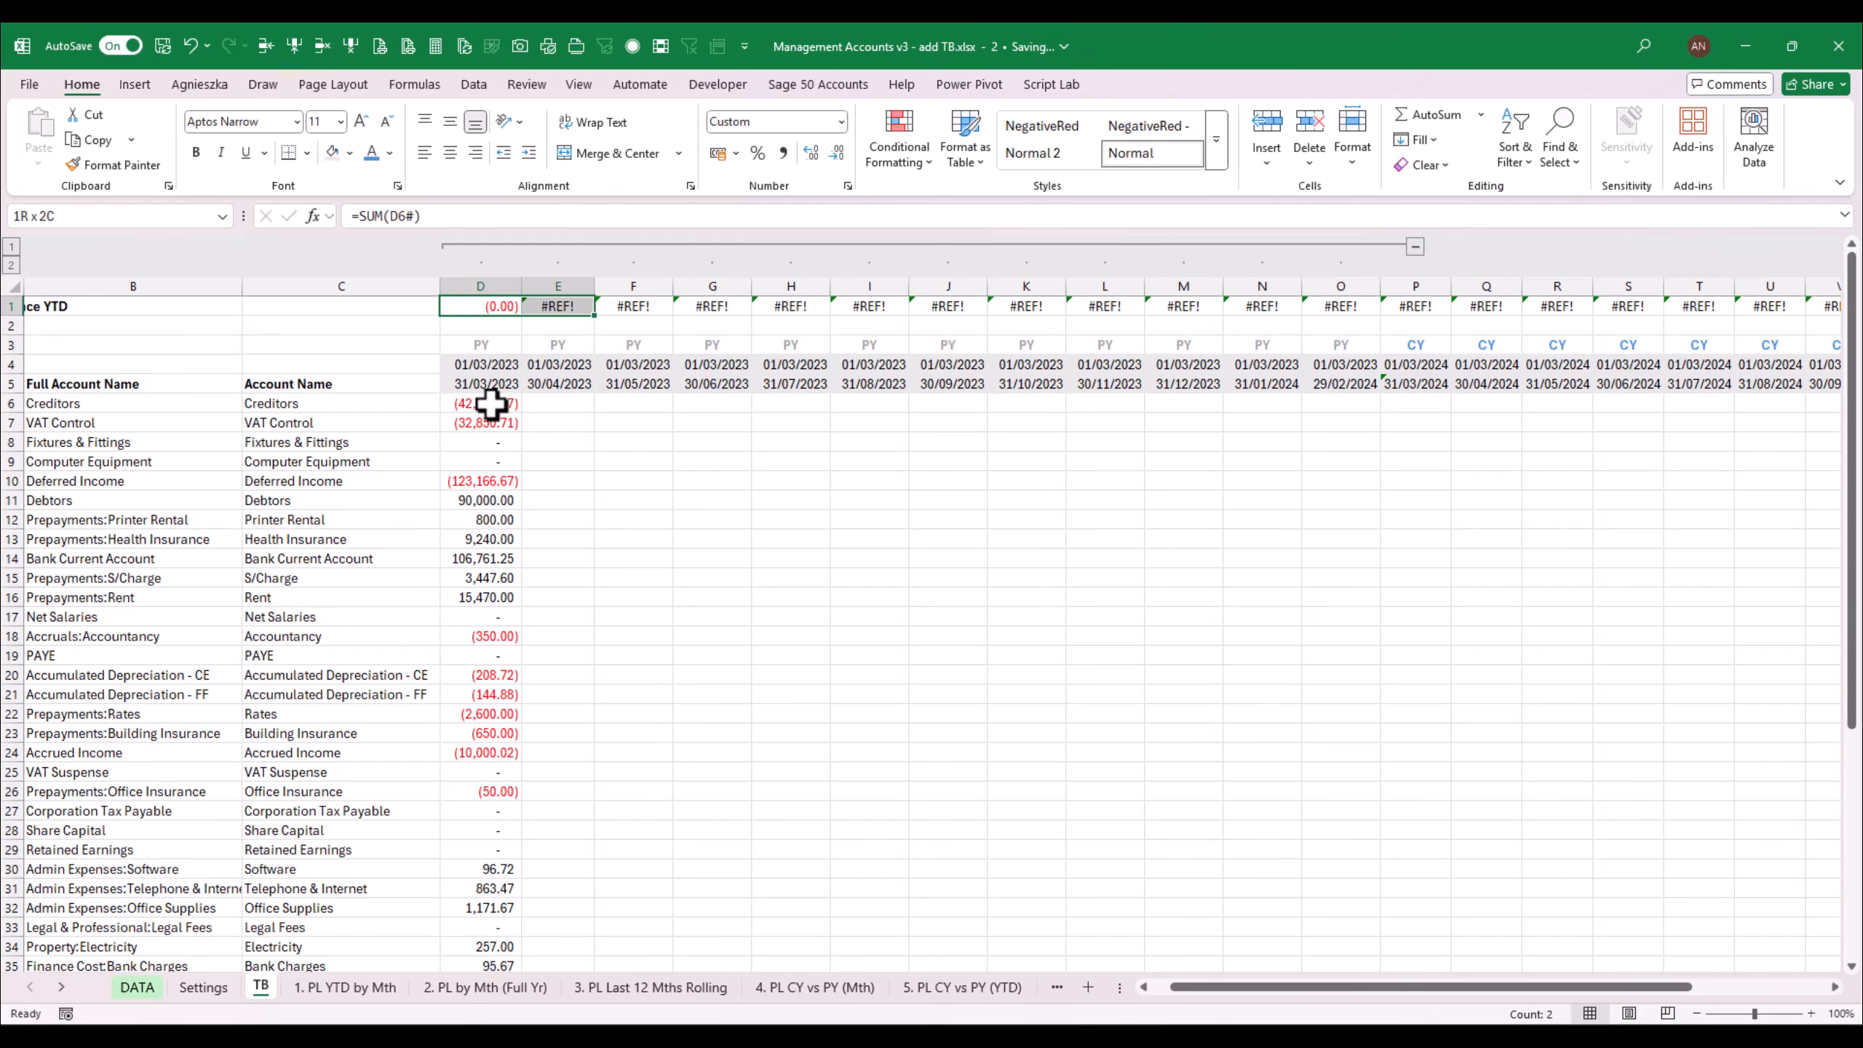
key(shift+Right)
key(shift+Right)
key(shift+Right)
key(shift+Right)
key(shift+Right)
key(shift+Right)
key(shift+Right)
key(shift+Right)
key(shift+Right)
key(shift+Right)
key(shift+Right)
key(shift+Right)
key(shift+Right)
key(shift+Right)
key(shift+Right)
key(shift+Right)
key(shift+Right)
key(shift+Right)
key(shift+Right)
key(shift+Right)
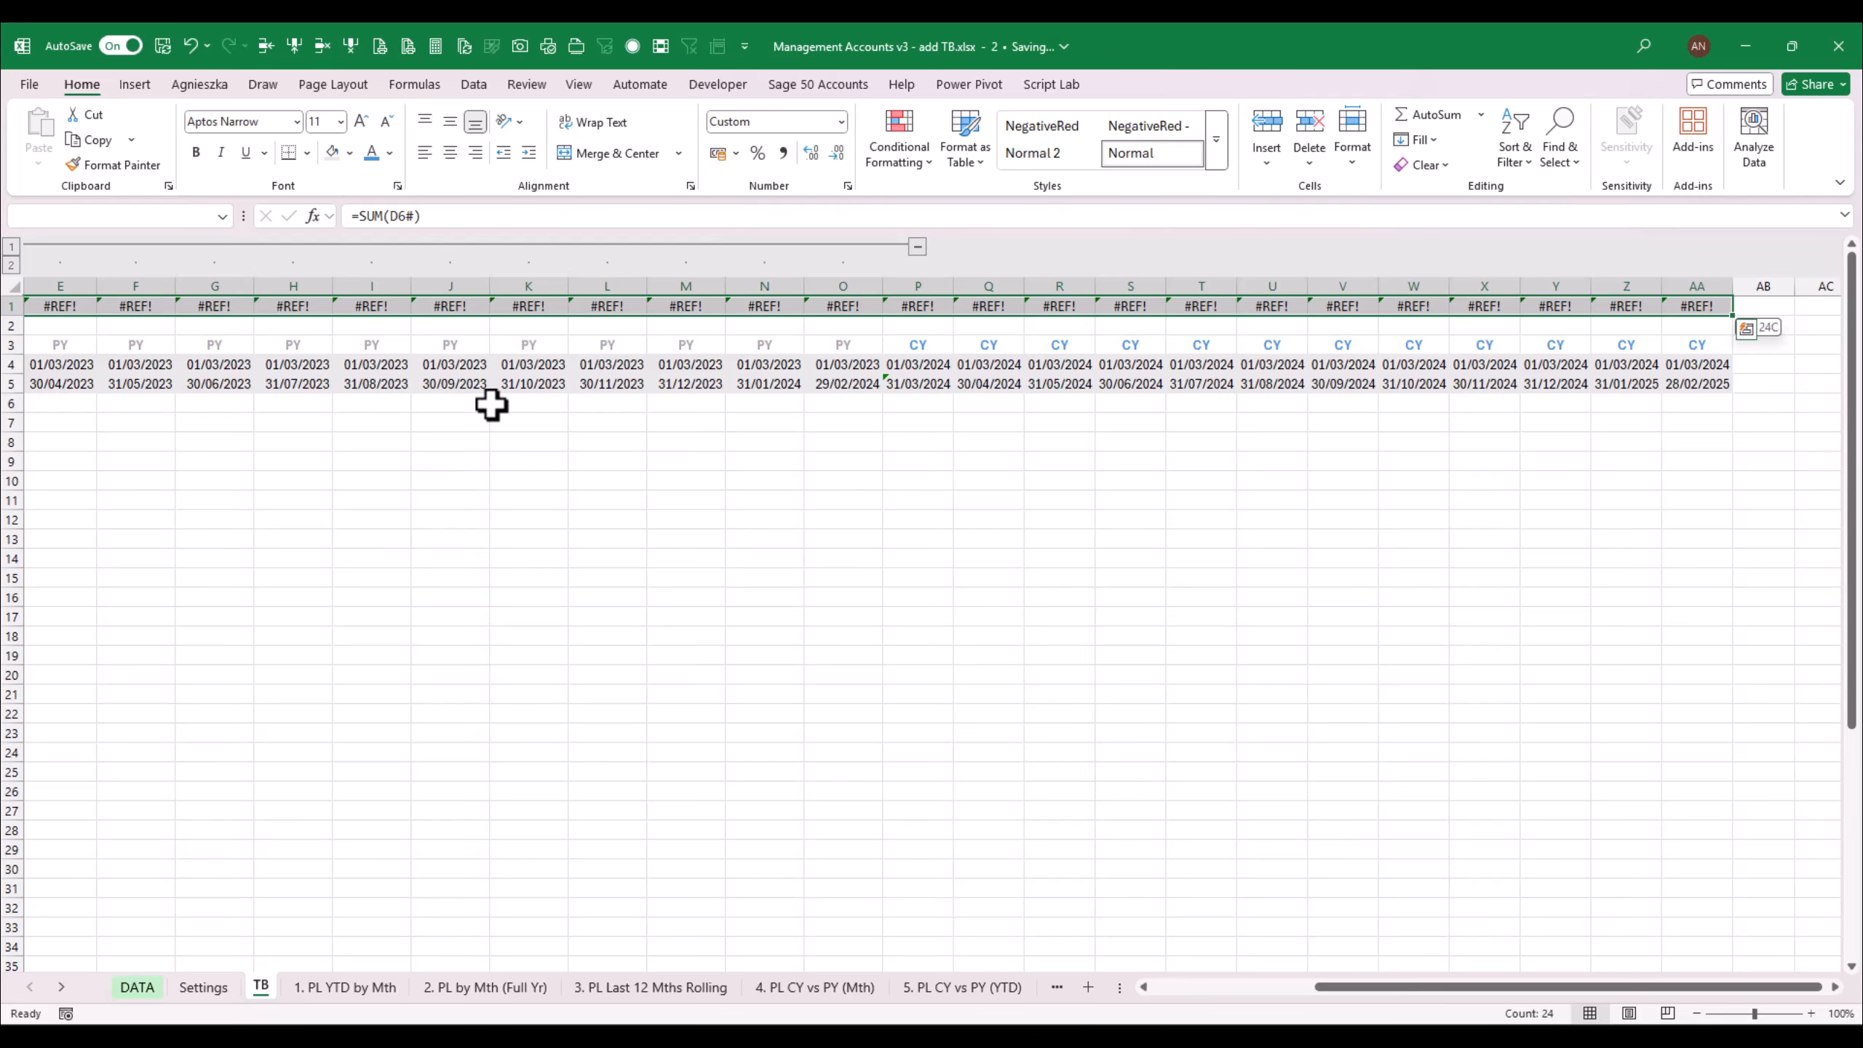
click(389, 153)
click(422, 276)
click(390, 153)
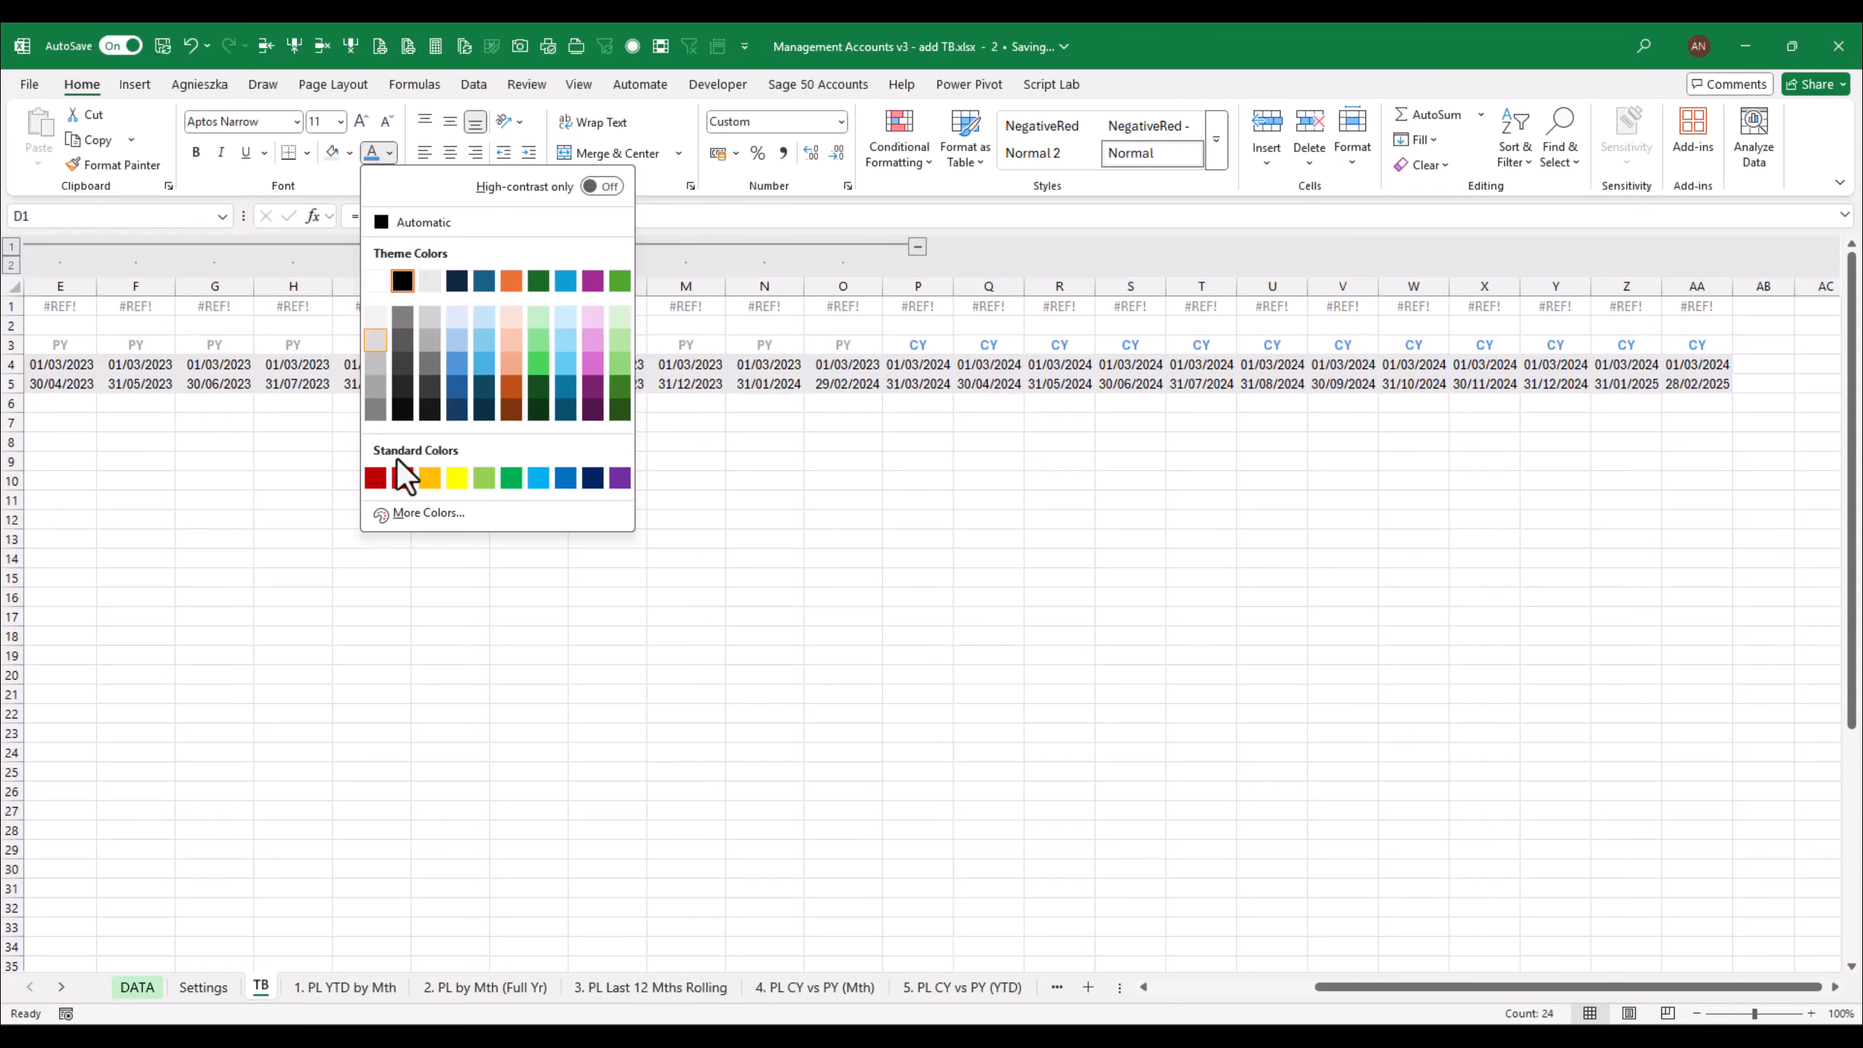
click(400, 479)
scroll(1179, 668, left, 2)
click(1179, 668)
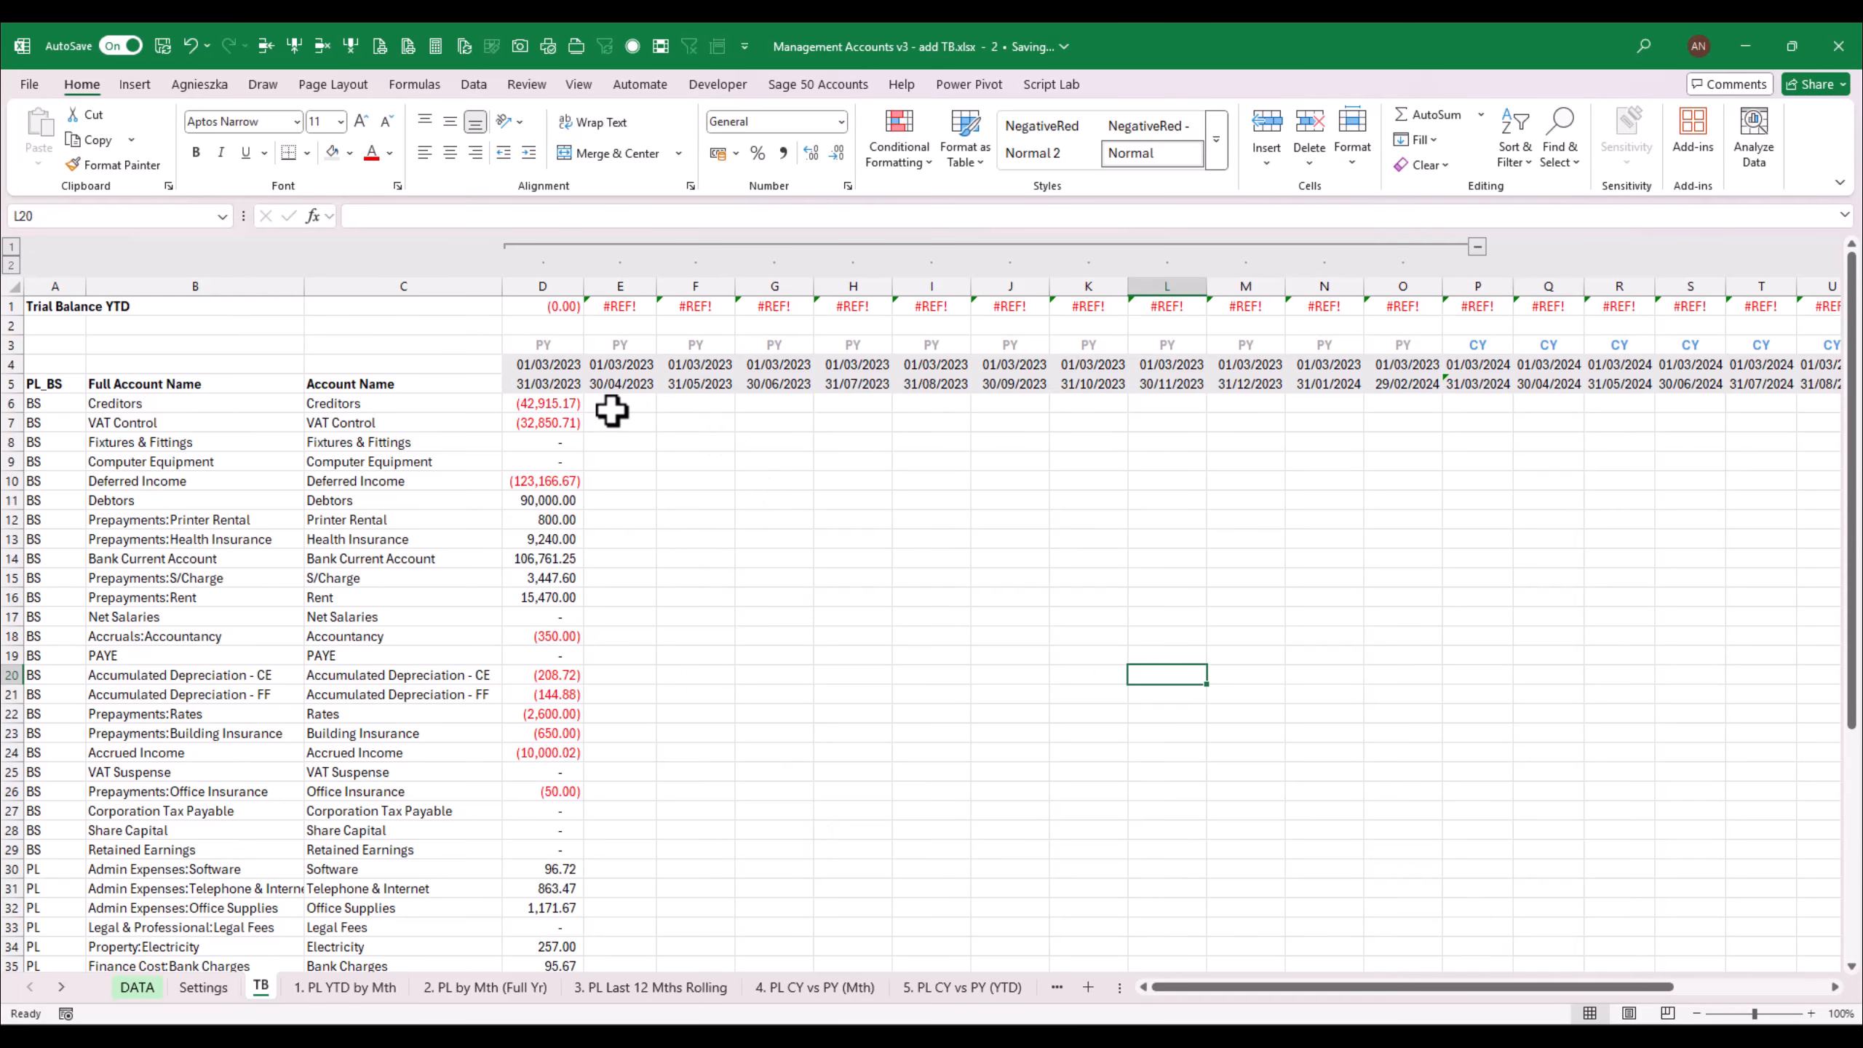
Step: Try to extend the SUMIFS to the second month by copying the D6 formula into E6
click(546, 404)
key(ctrl+shift+Down)
click(560, 520)
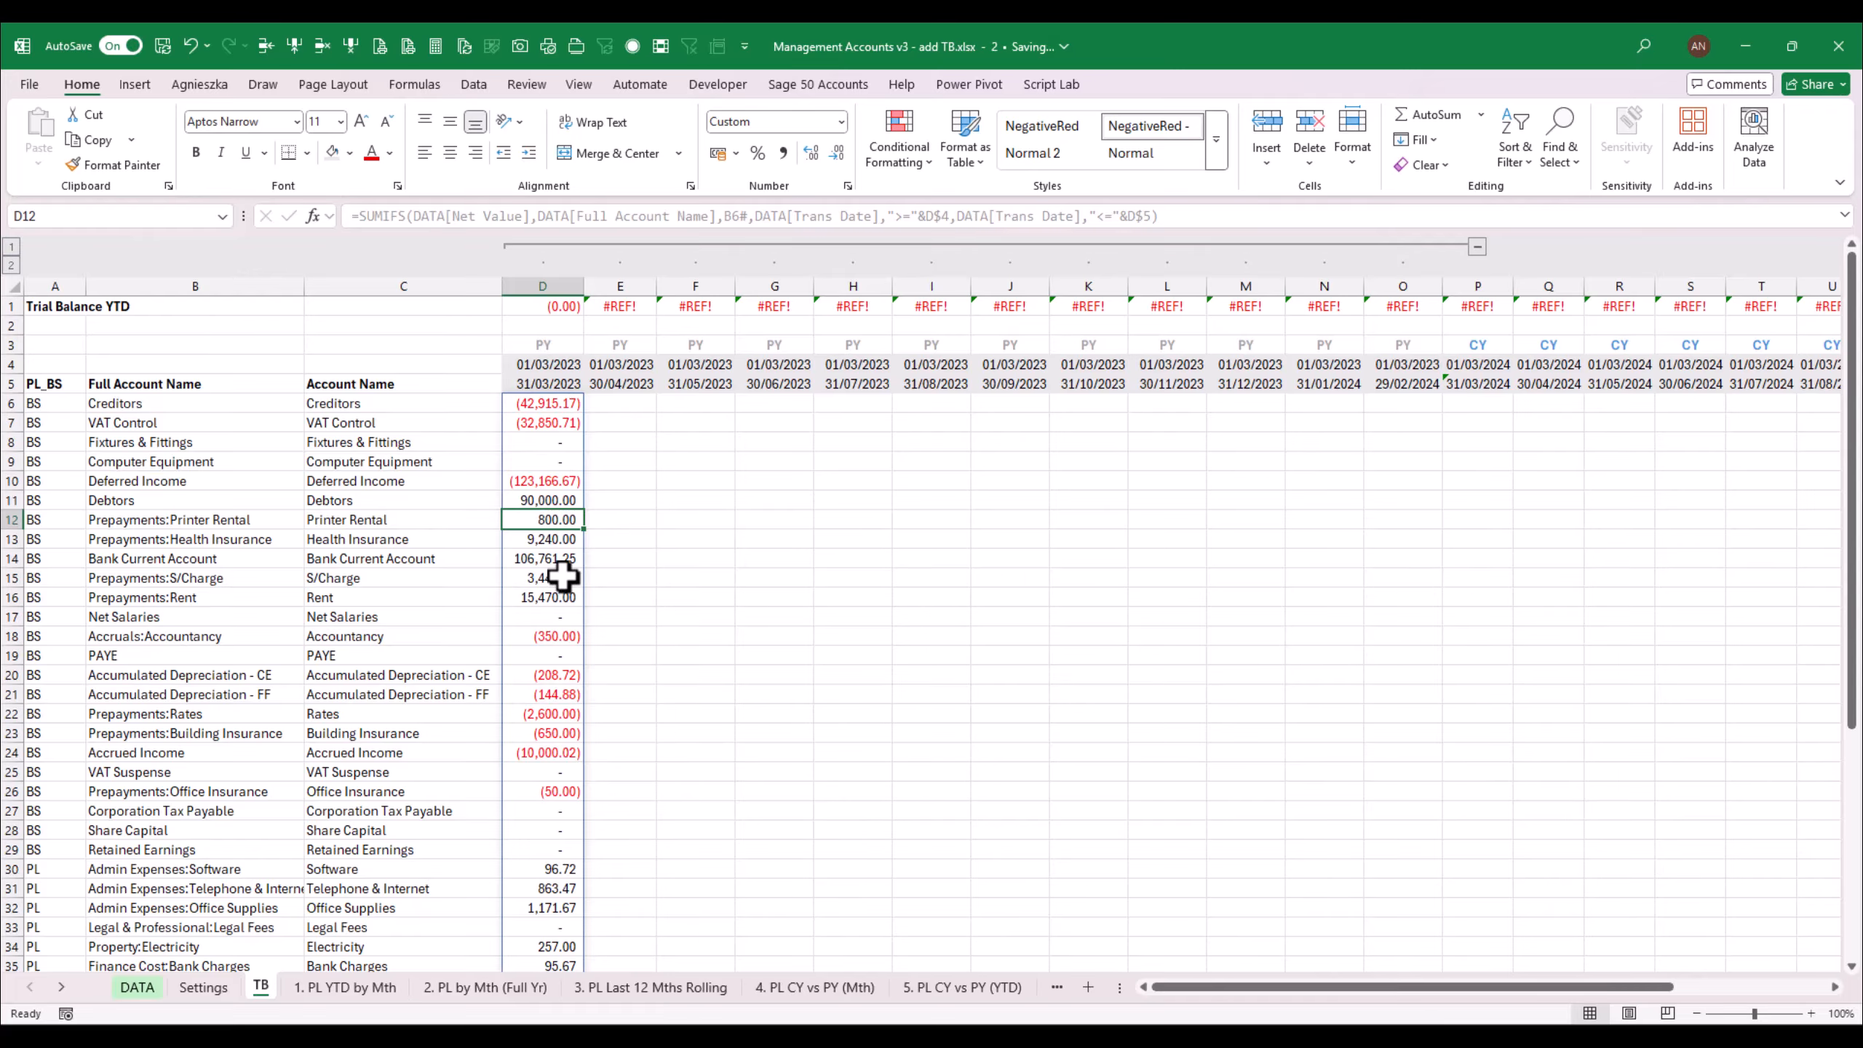
click(558, 404)
key(ctrl+c)
key(Right)
key(ctrl+v)
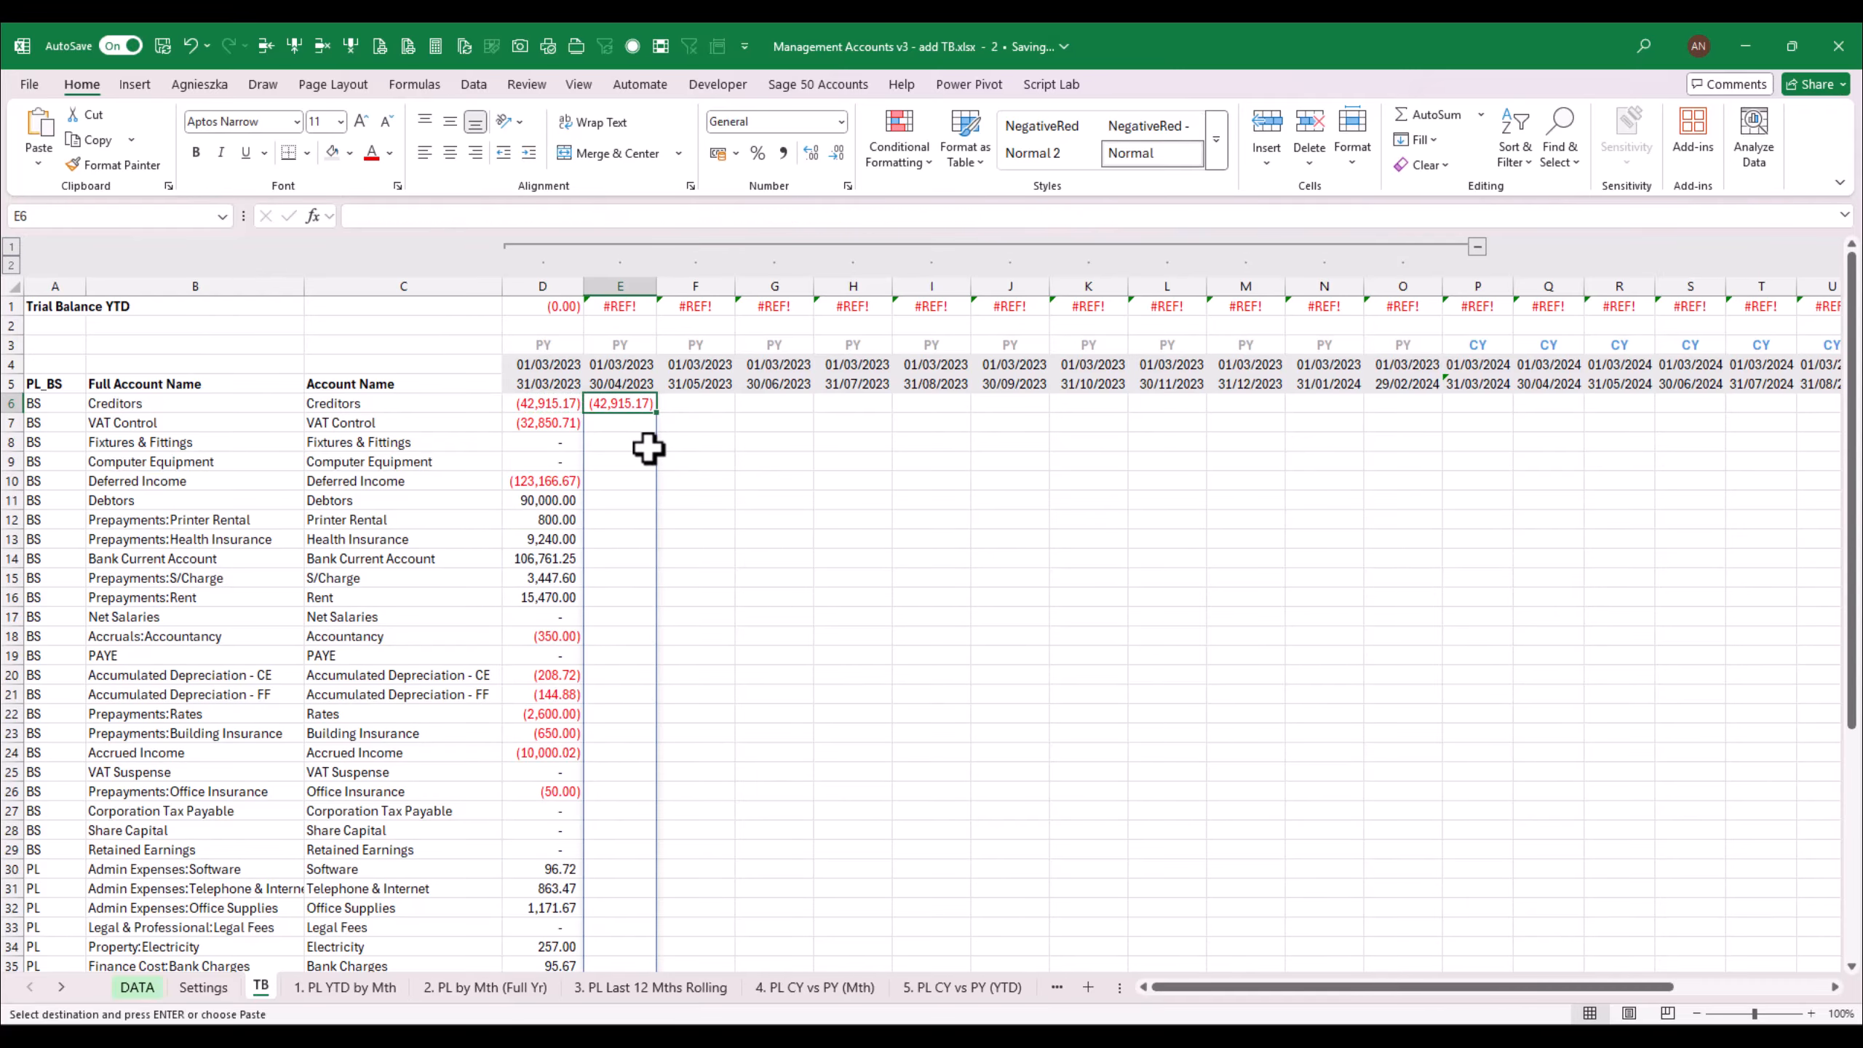
key(F2)
key(ctrl+Return)
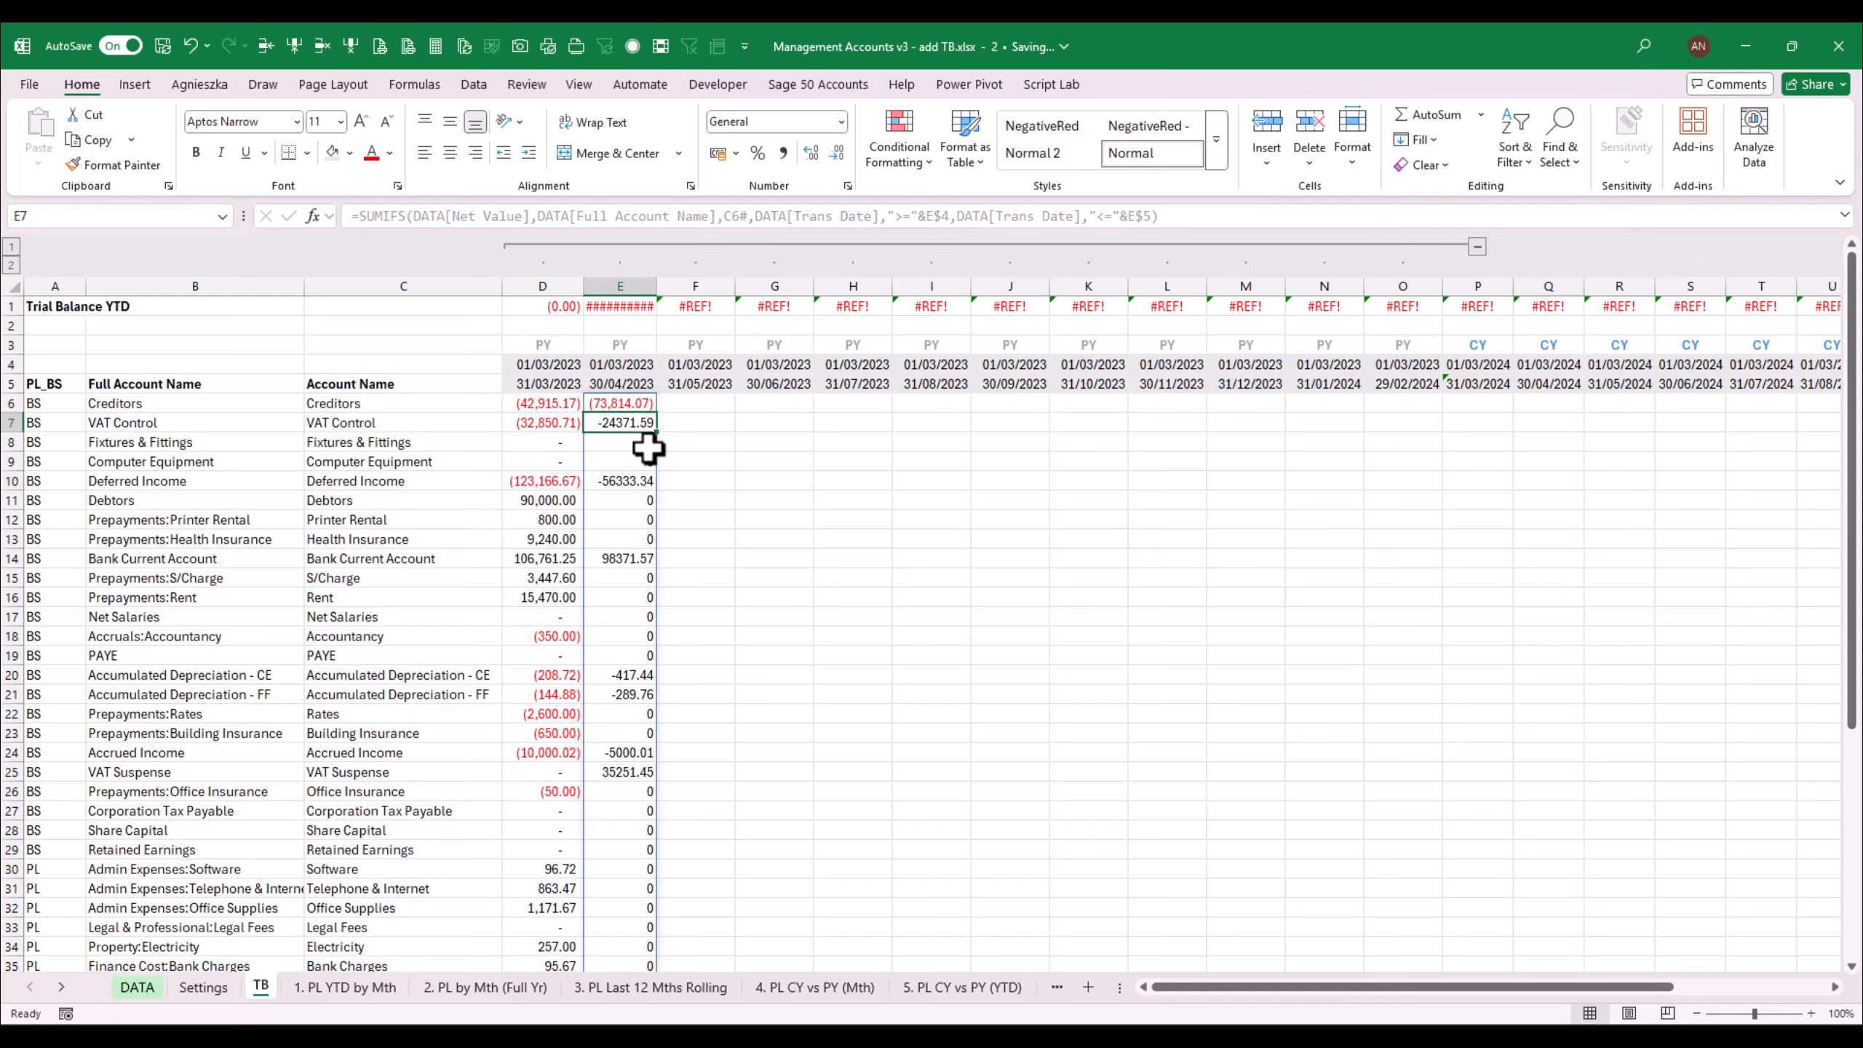
Step: Copy D6's formatting to the month columns E to AA from row 6 down, and widen column E to fit its total
click(554, 404)
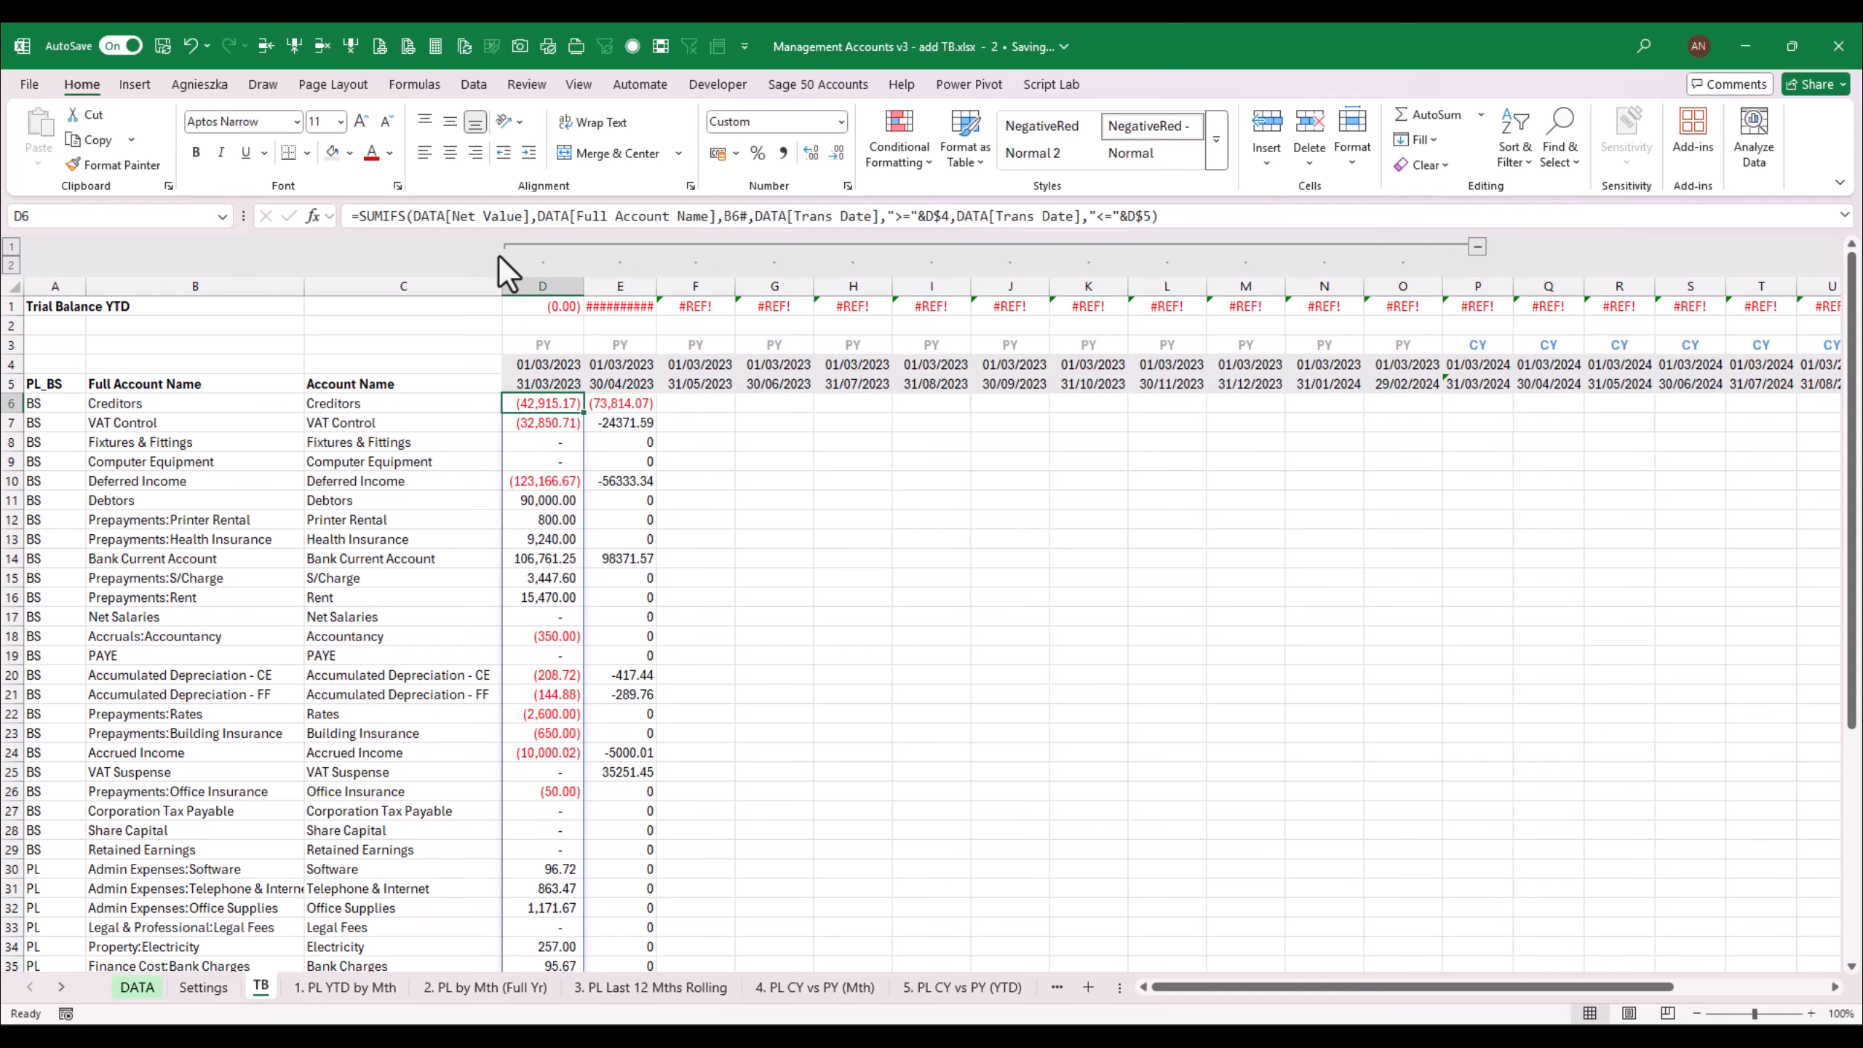
click(118, 157)
mouse_move(616, 404)
mouse_down()
mouse_move(1843, 807)
mouse_move(1834, 976)
mouse_move(1540, 990)
mouse_move(1676, 968)
mouse_move(1680, 940)
mouse_move(1659, 998)
mouse_move(1764, 666)
mouse_up()
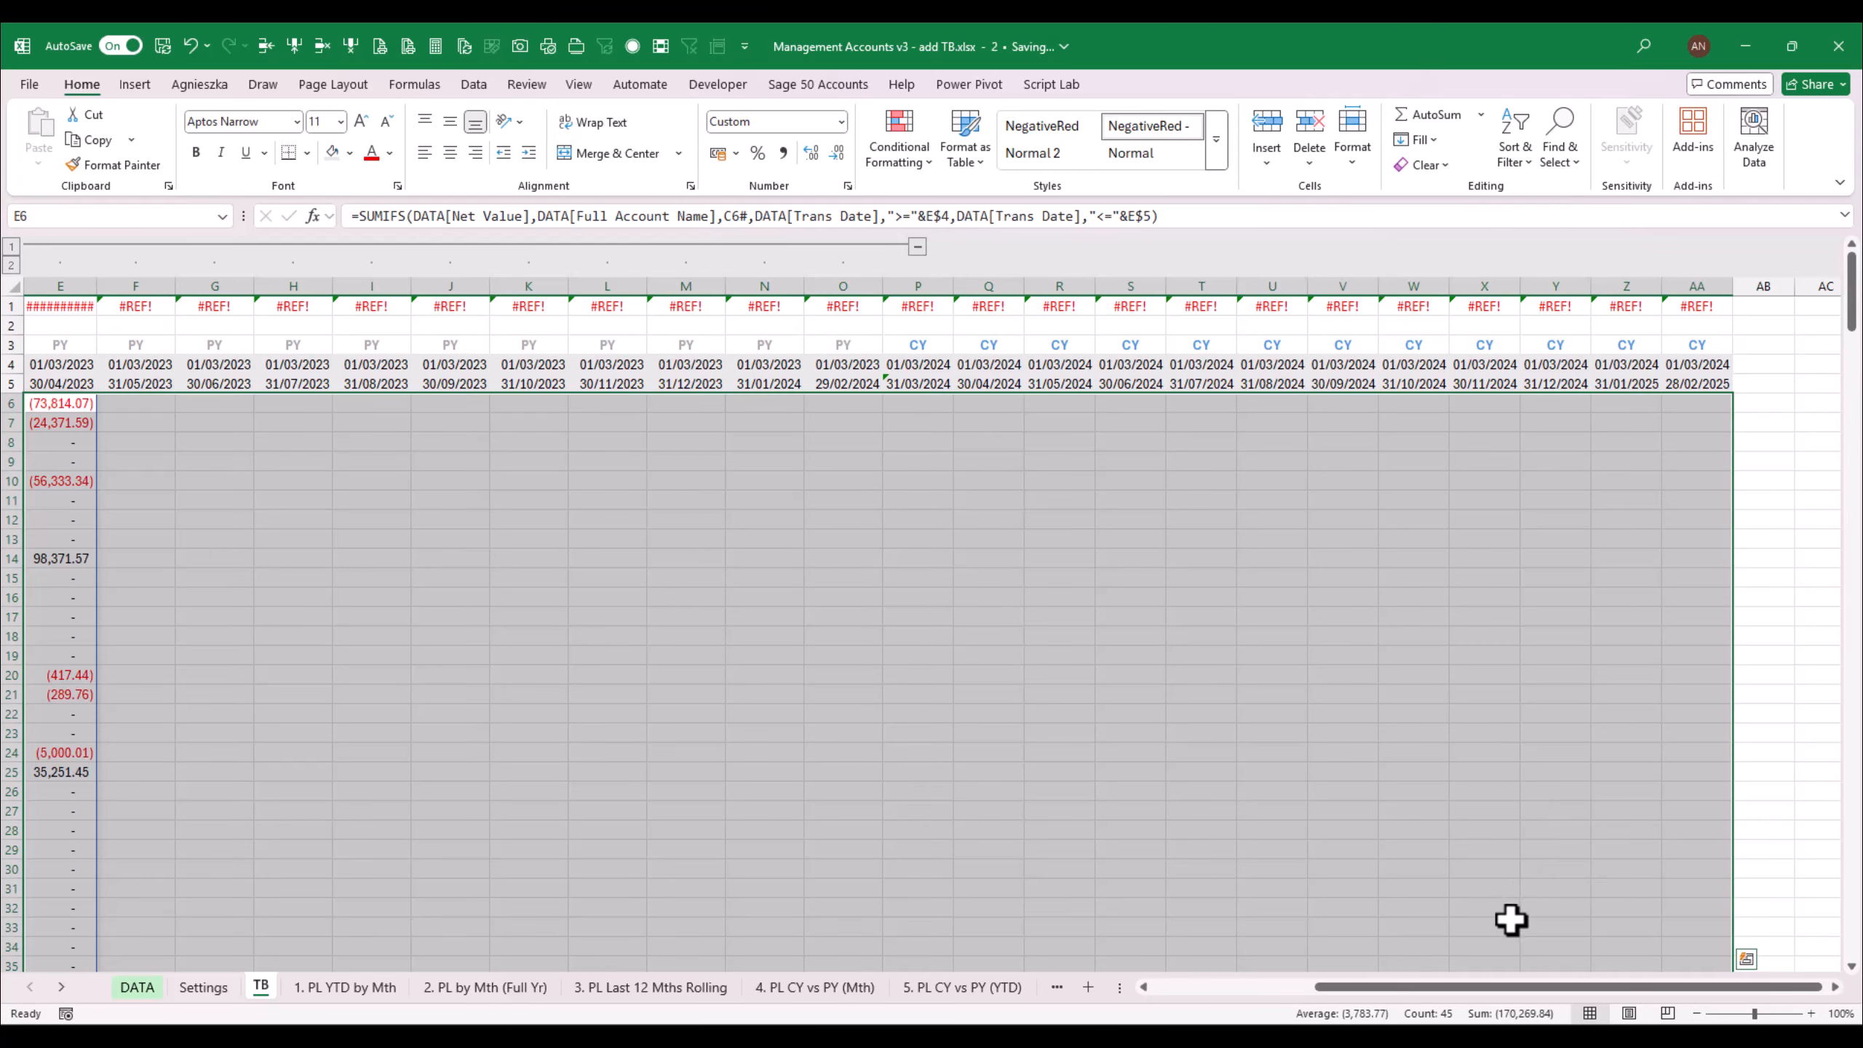
drag(1436, 987, 1275, 987)
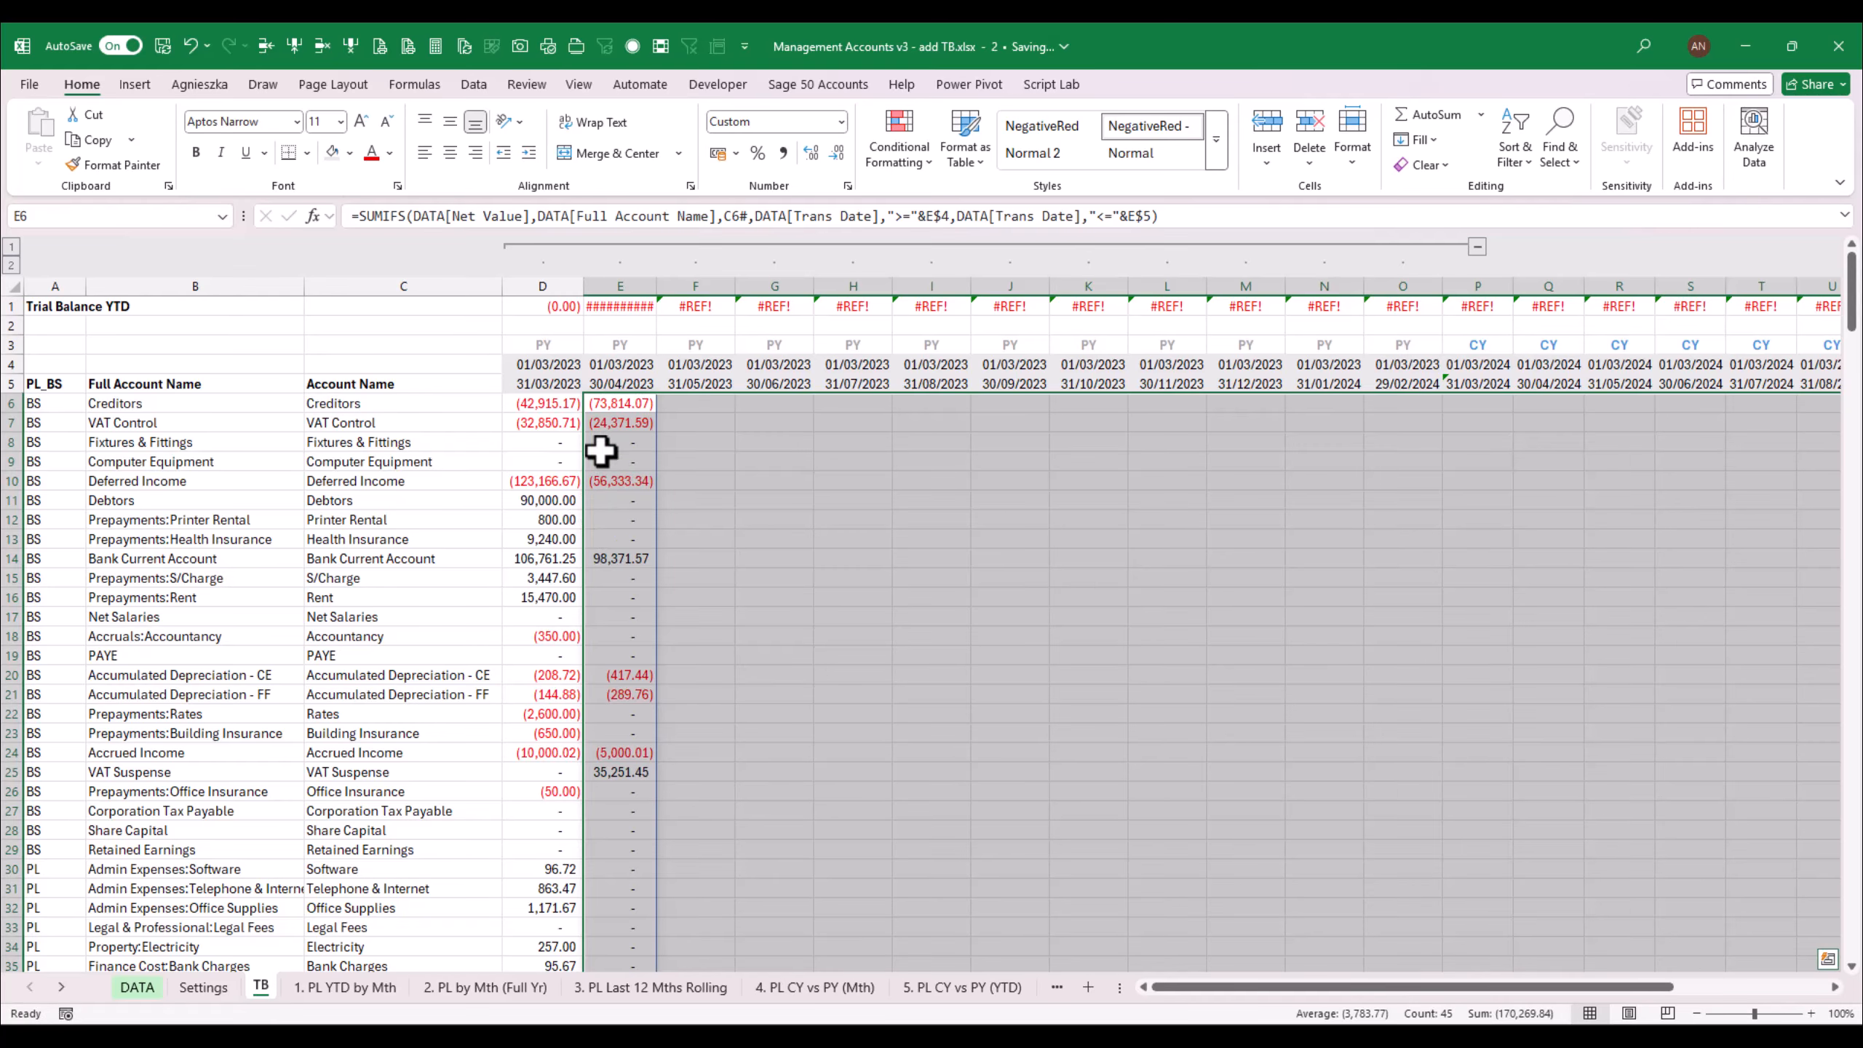
click(635, 441)
drag(656, 286, 675, 286)
click(632, 485)
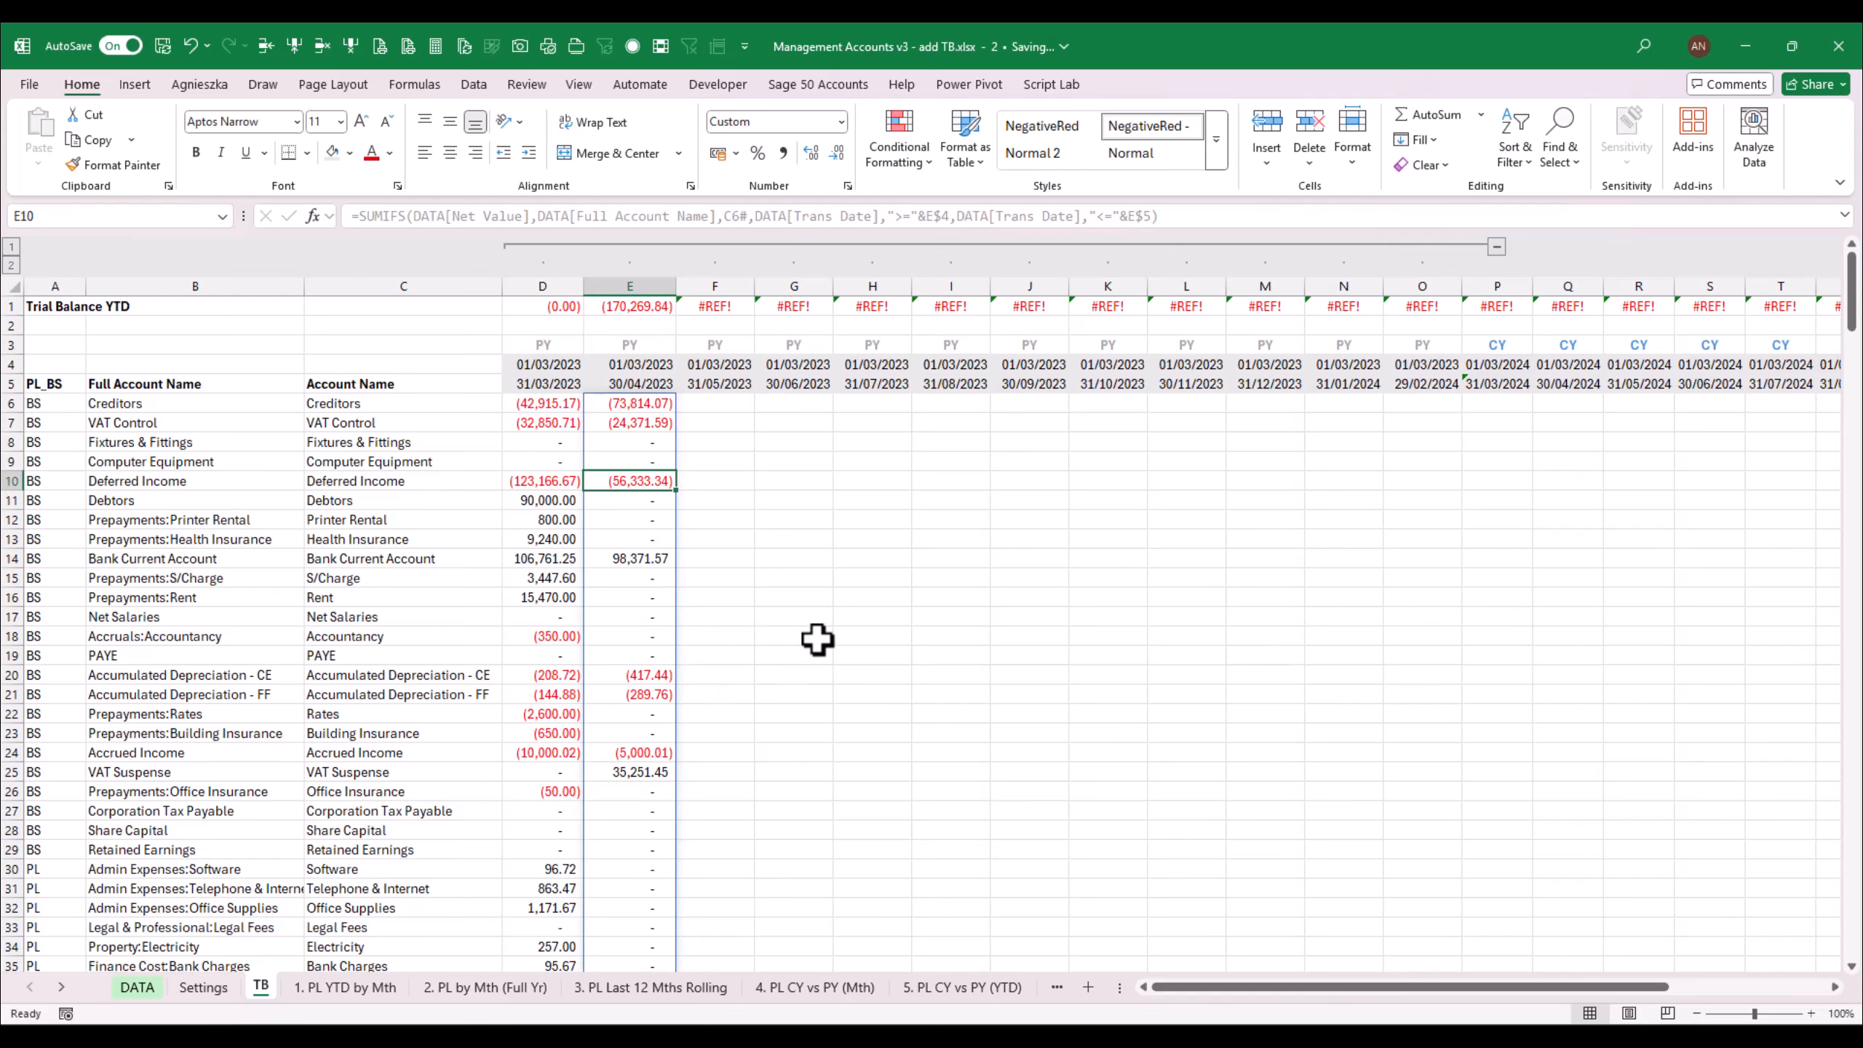
Step: Inspect the SUMIFS formulas in E6 and D6 and compare which account name range each one references
mouse_move(1853, 288)
mouse_down()
mouse_move(1856, 360)
mouse_move(1855, 266)
mouse_up()
double_click(664, 404)
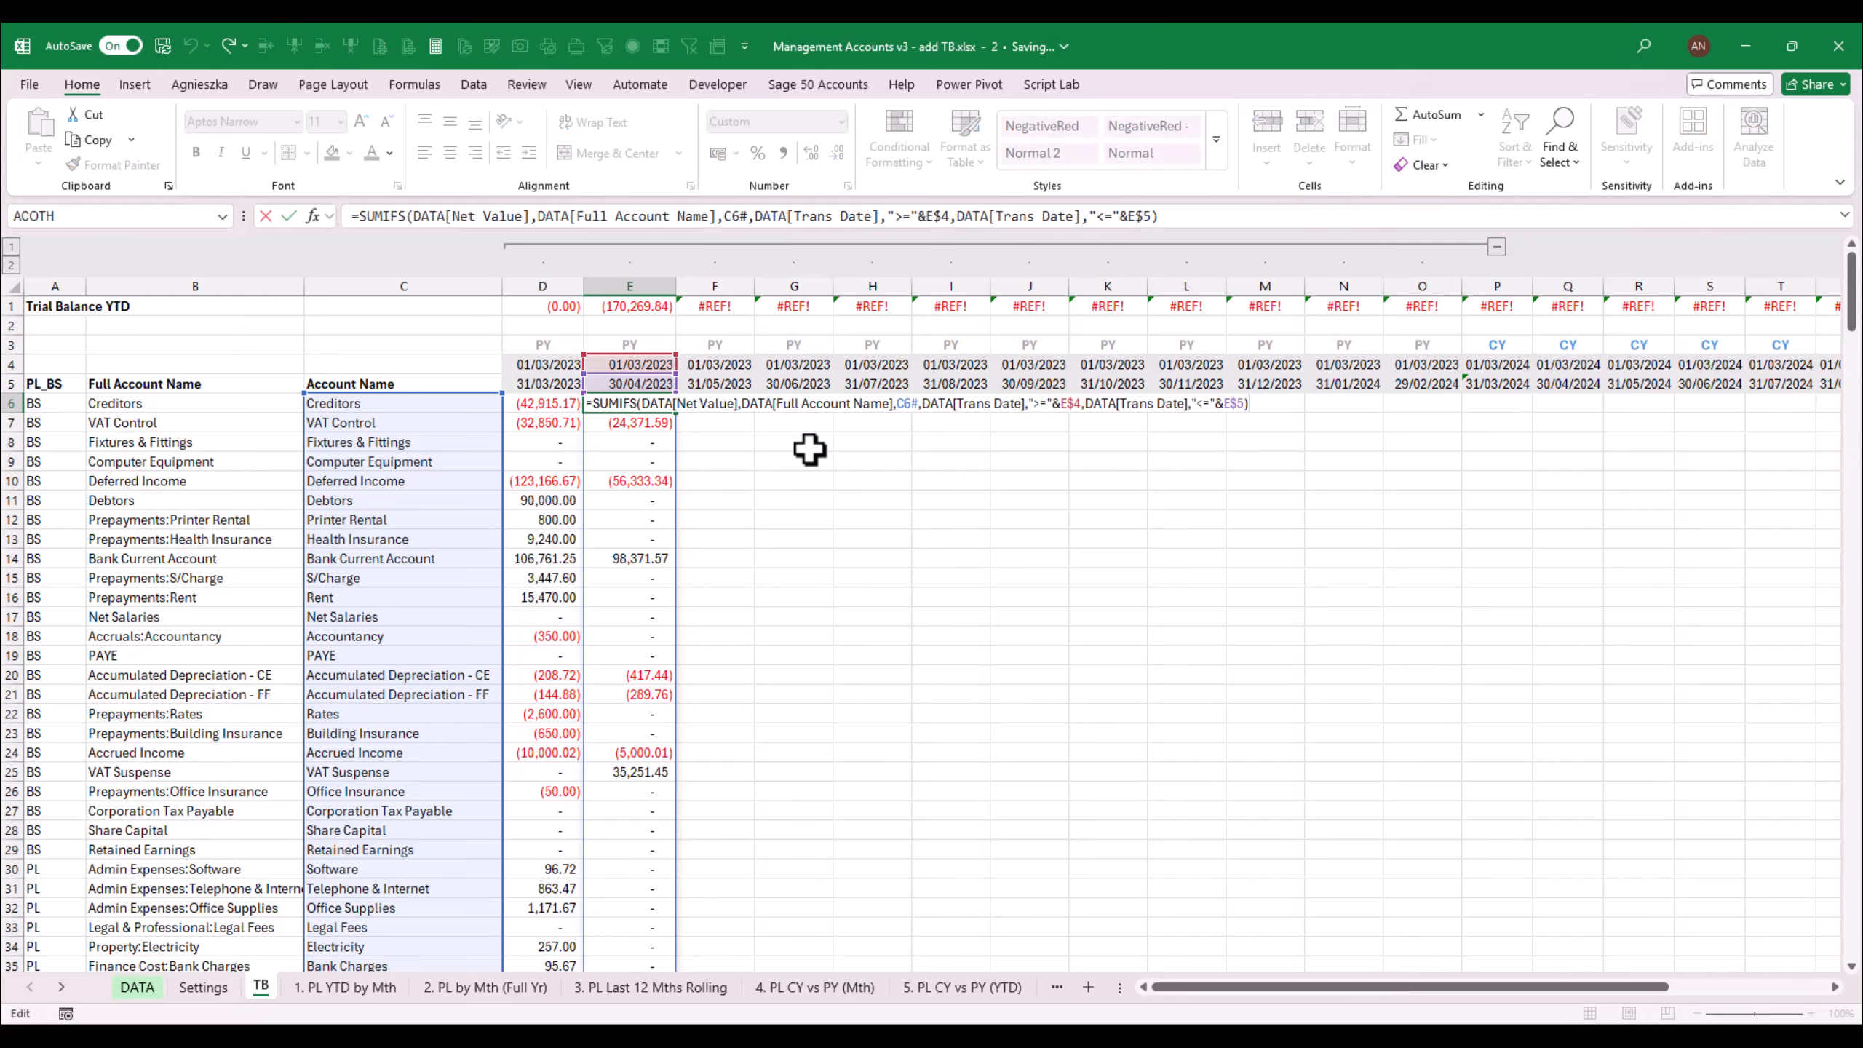
key(Return)
click(624, 481)
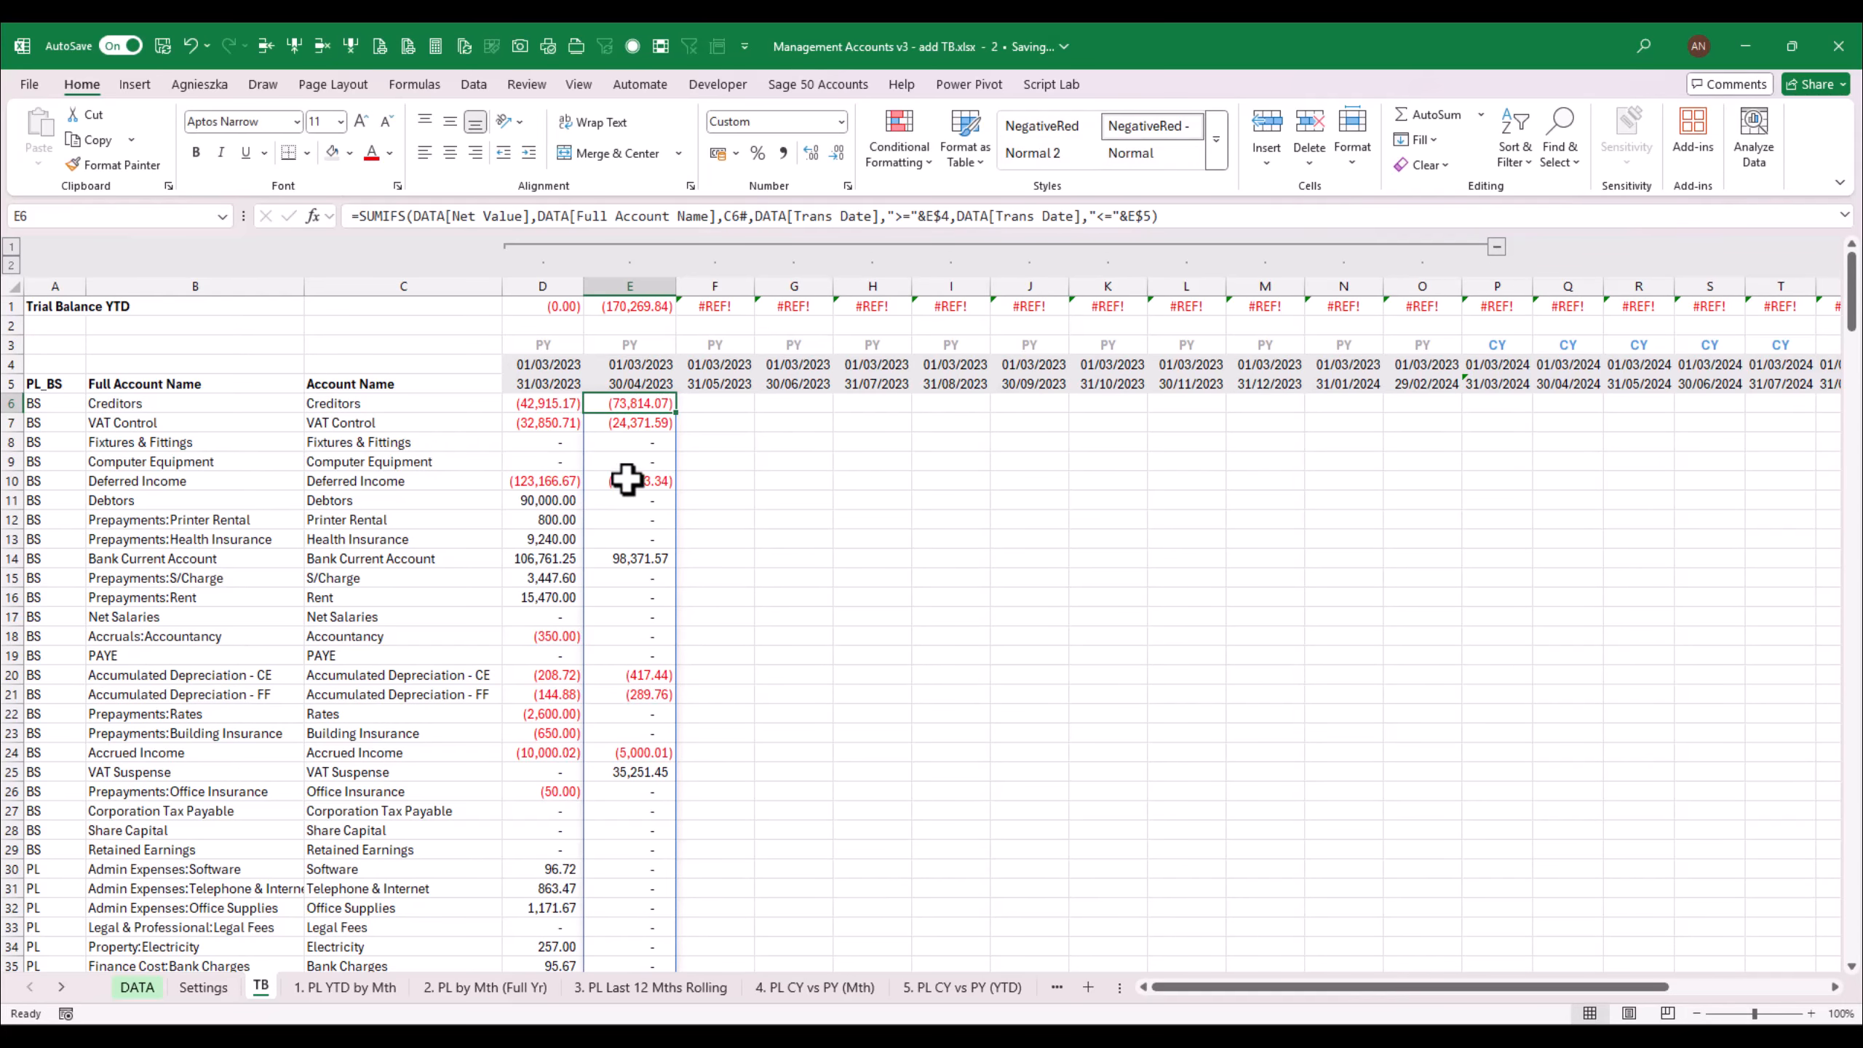
double_click(653, 409)
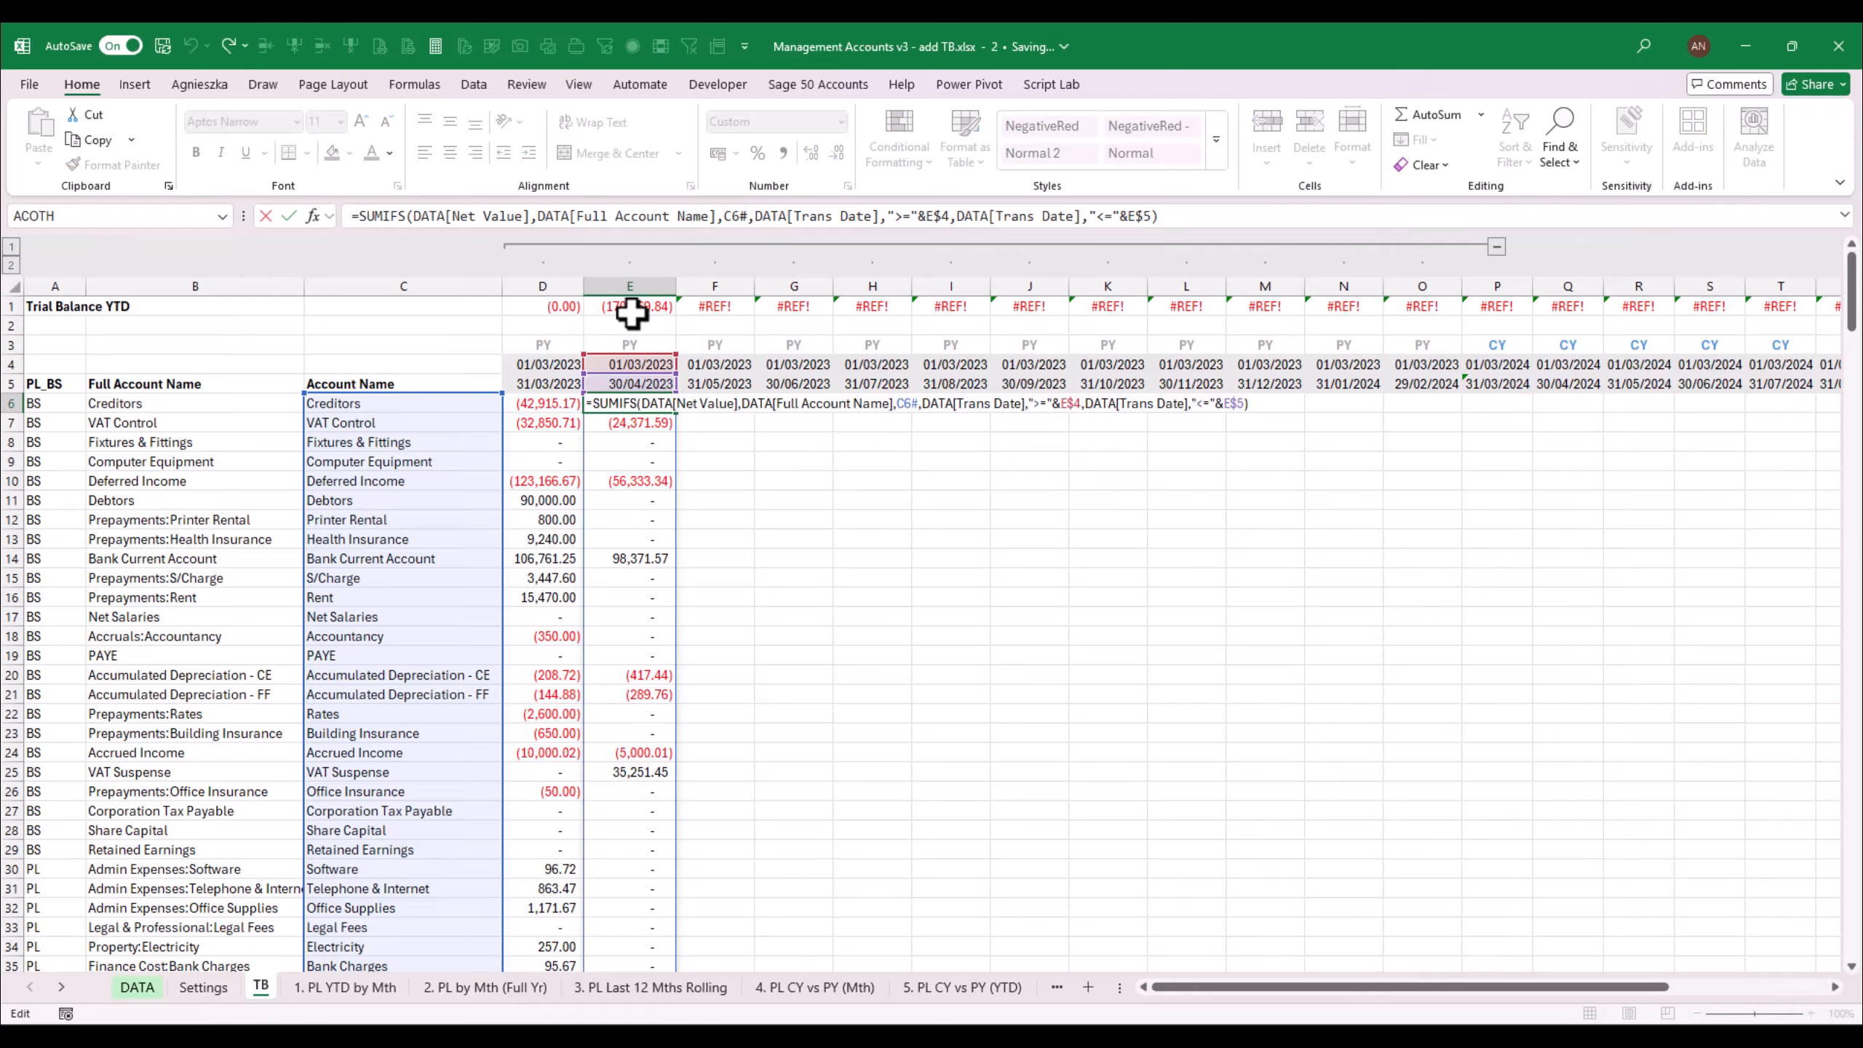
key(Escape)
click(564, 409)
double_click(572, 412)
key(Escape)
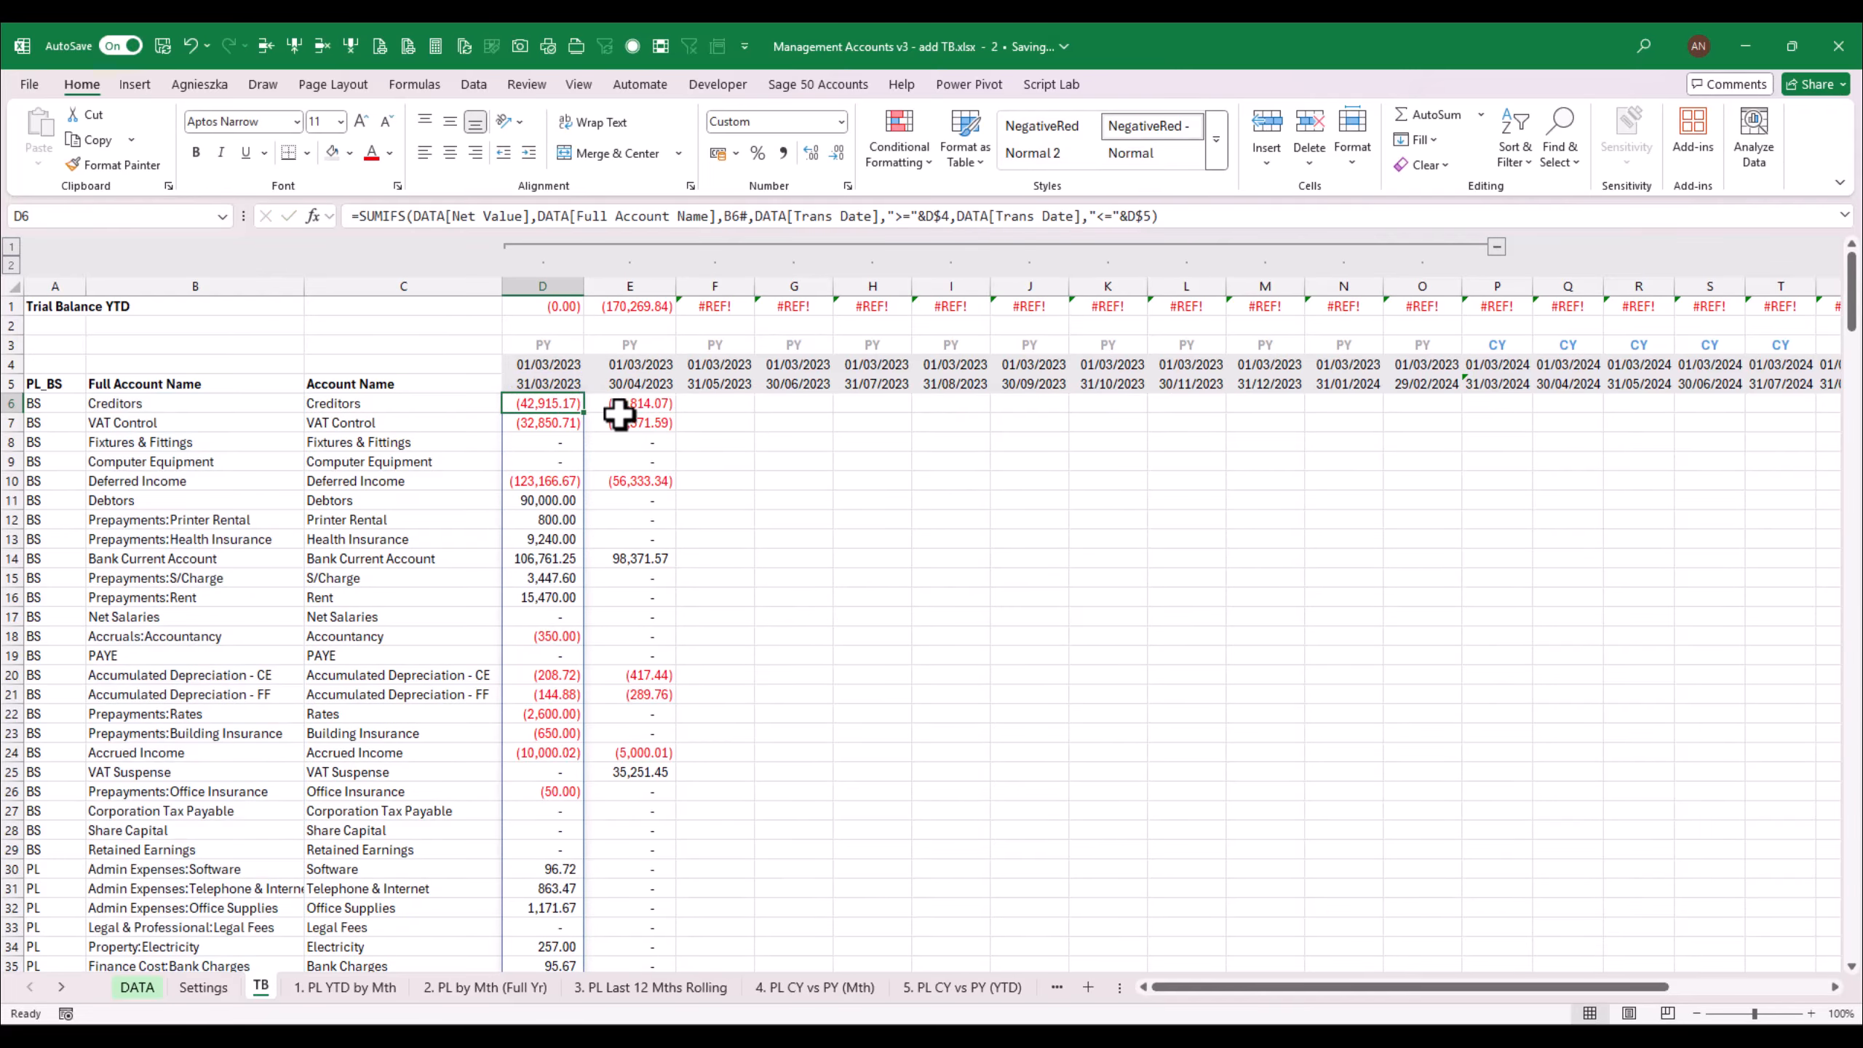
double_click(664, 415)
key(Escape)
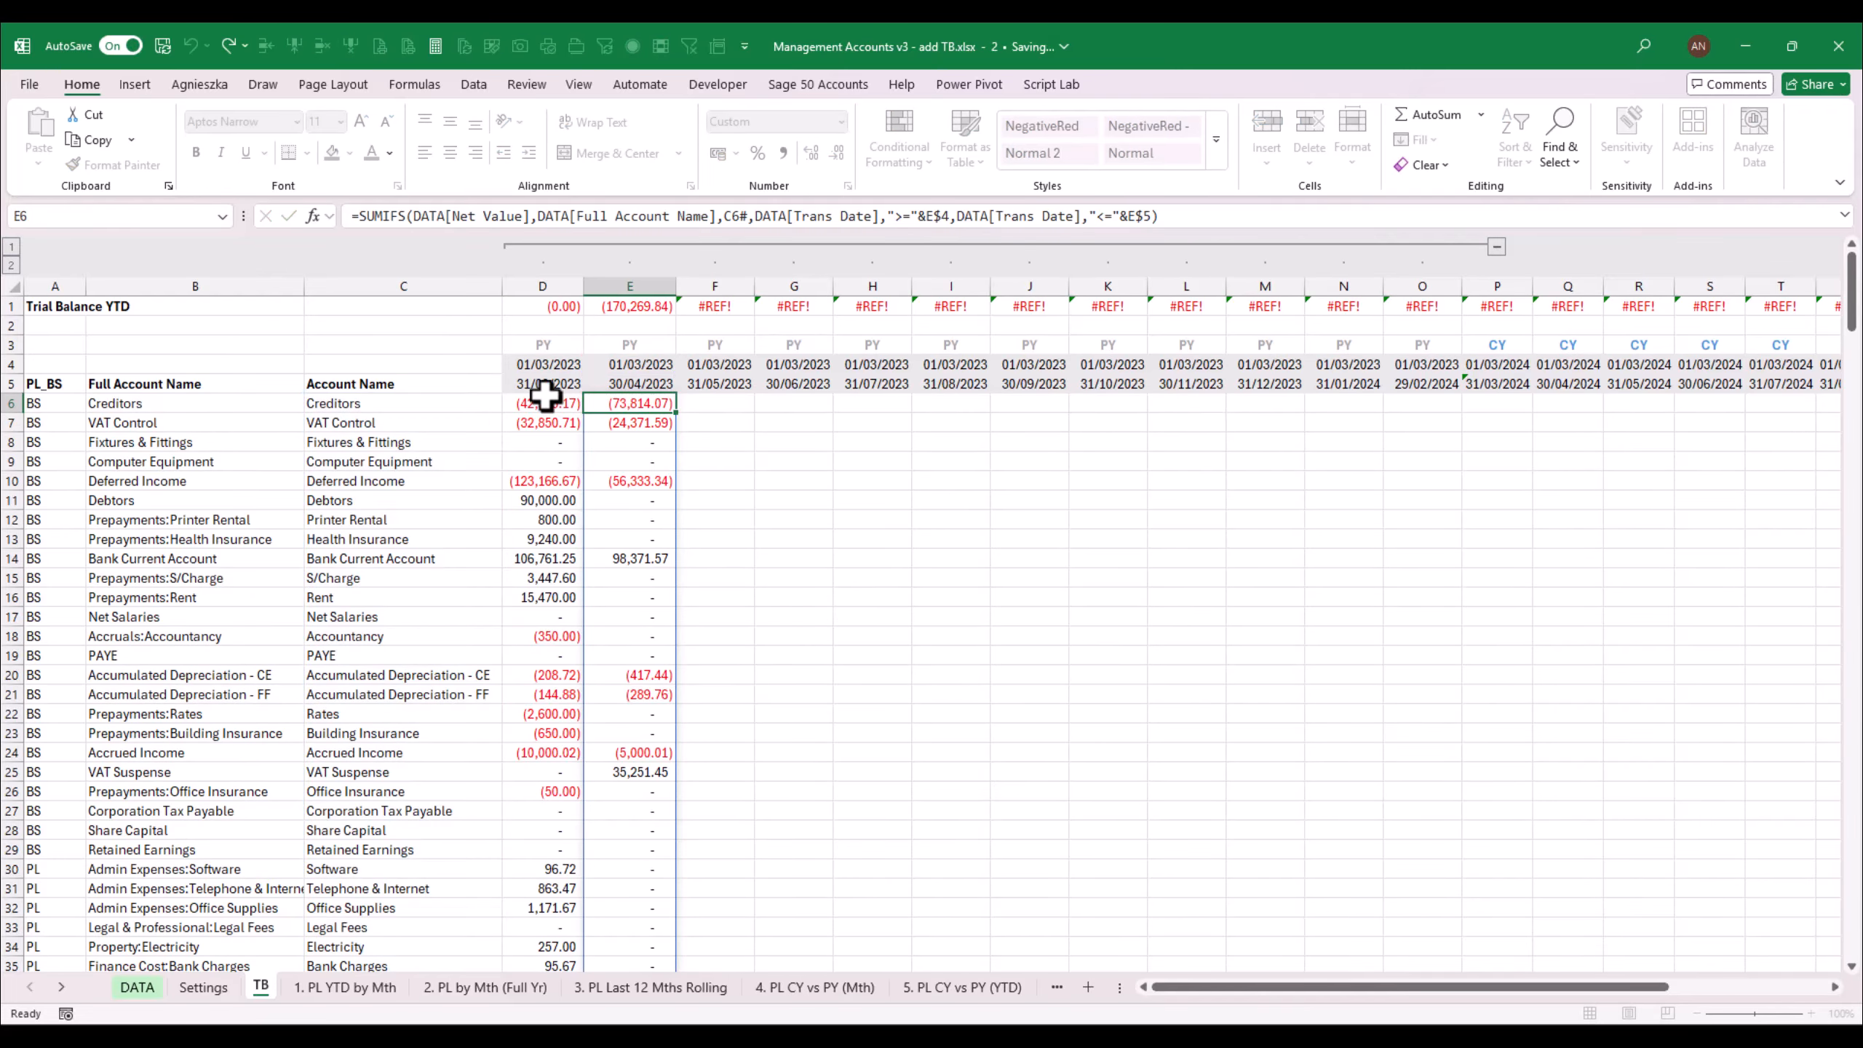
Step: Lock the column of the account name reference in the D6 SUMIFS formula, making it $B6#
click(545, 399)
key(F2)
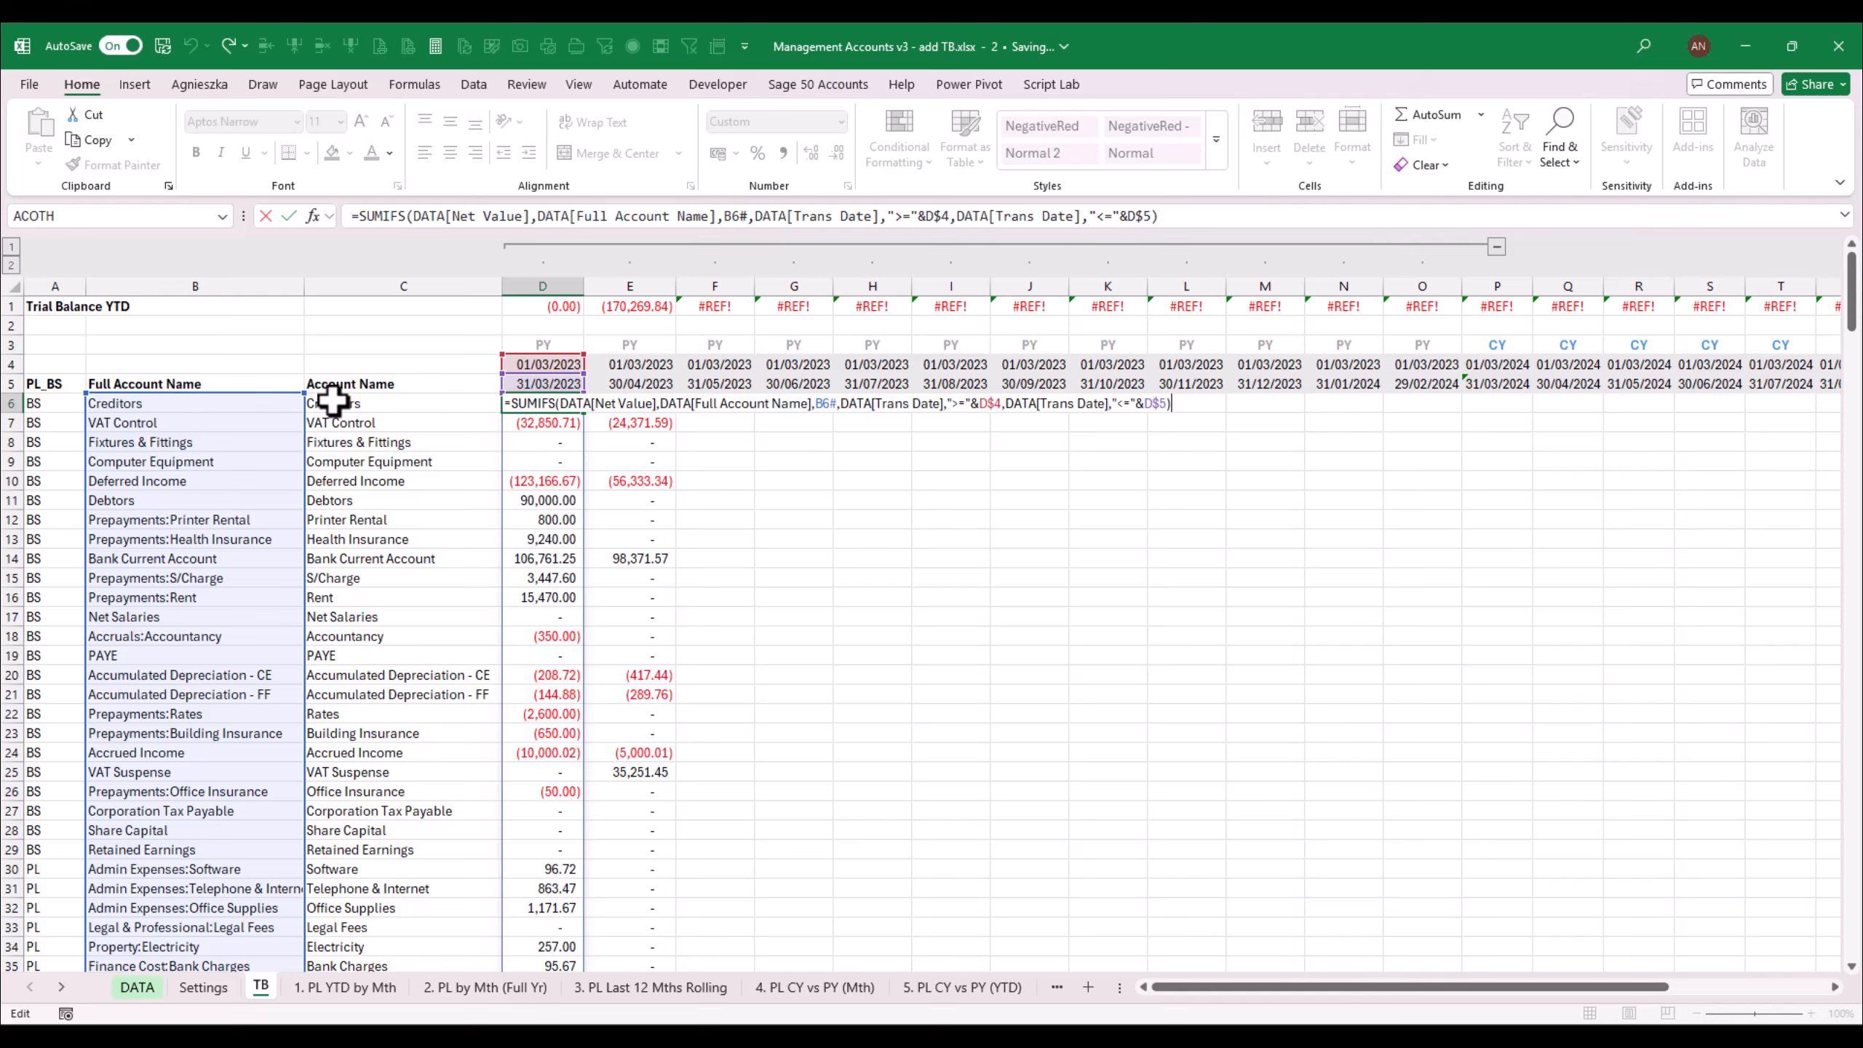
click(825, 404)
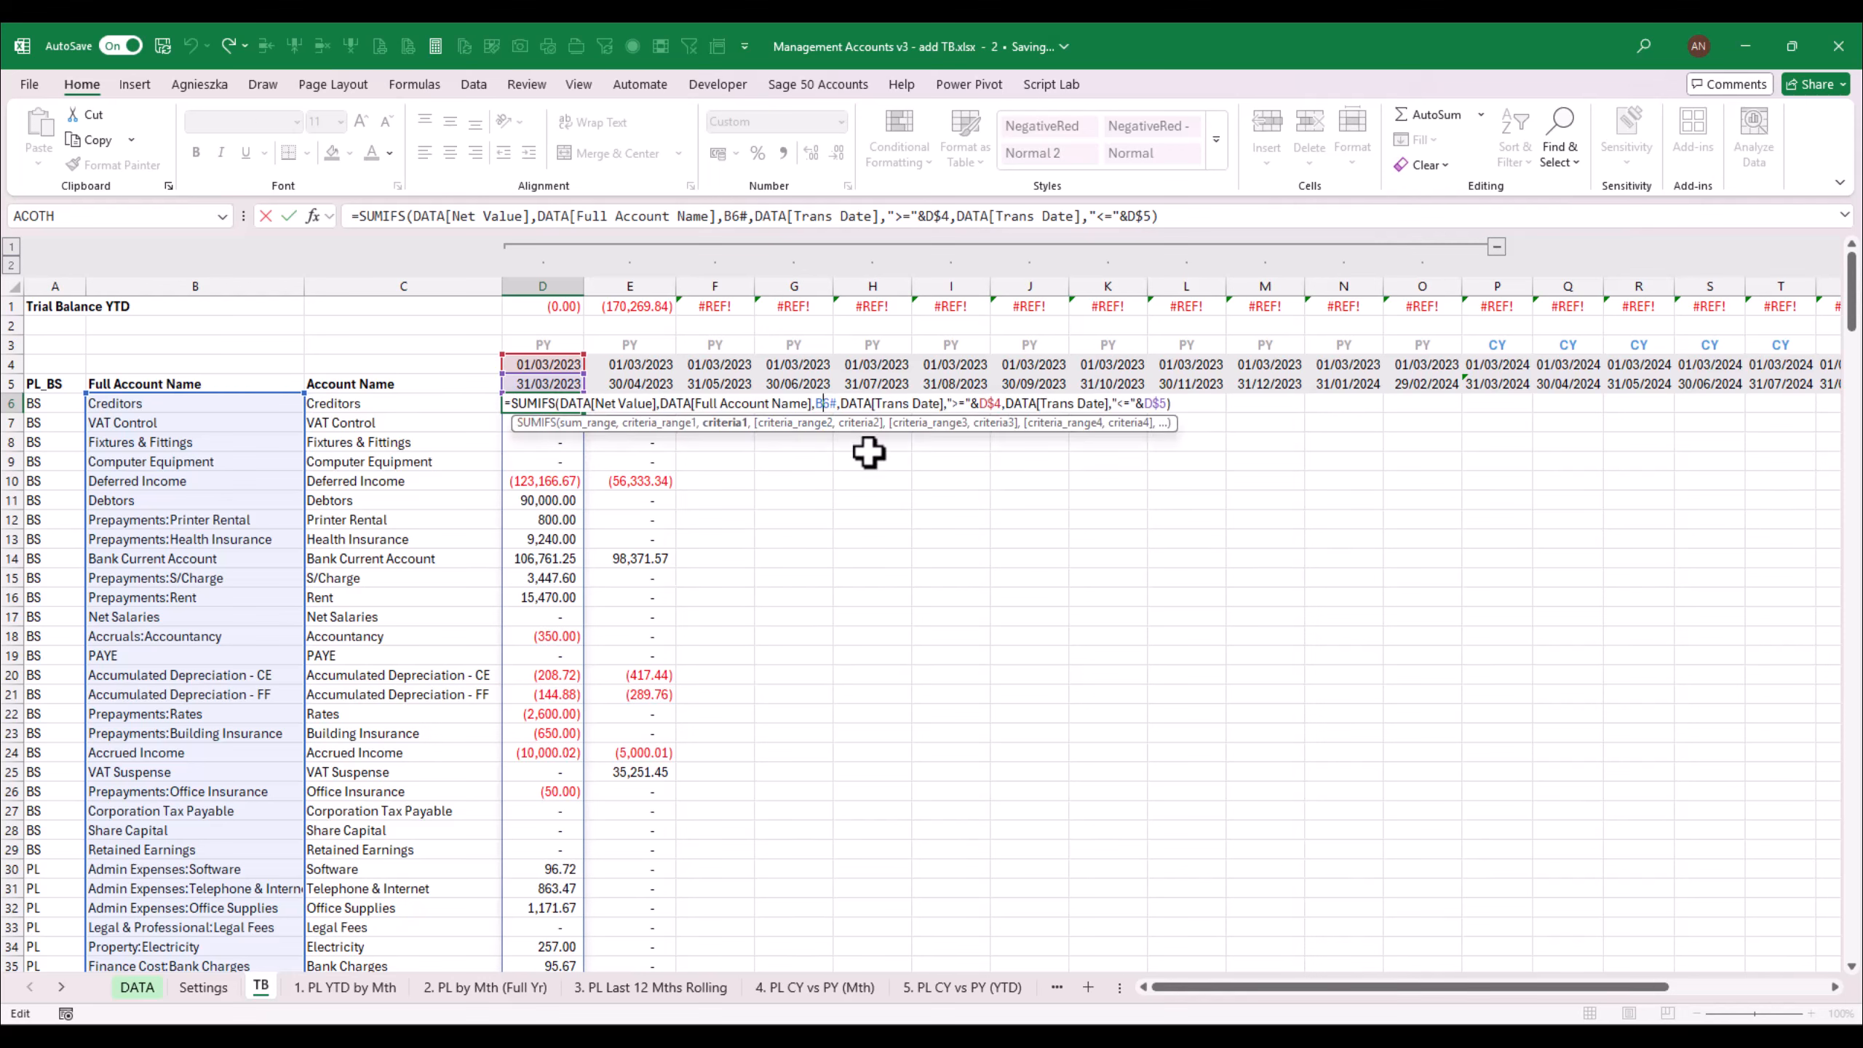
text($)
key(ctrl+Return)
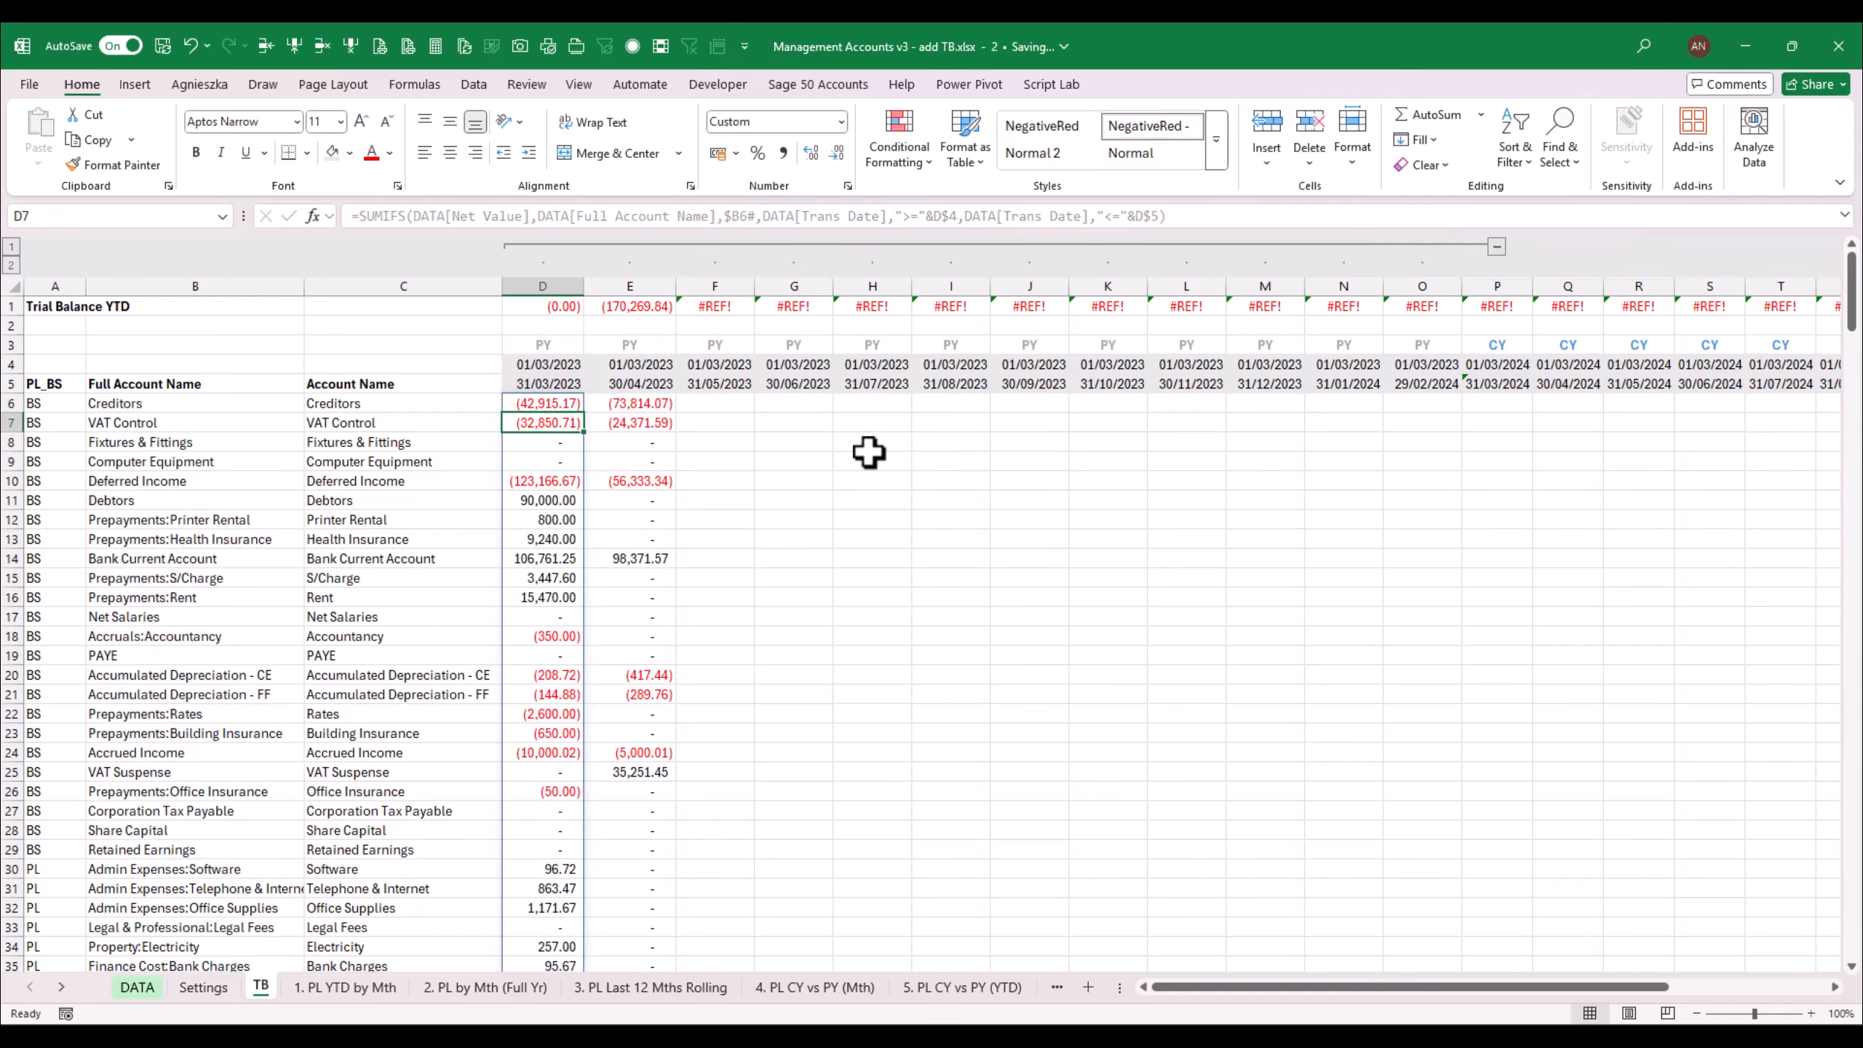
Step: Copy the corrected D6 SUMIFS formula over the one in E6
key(ctrl+c)
key(Right)
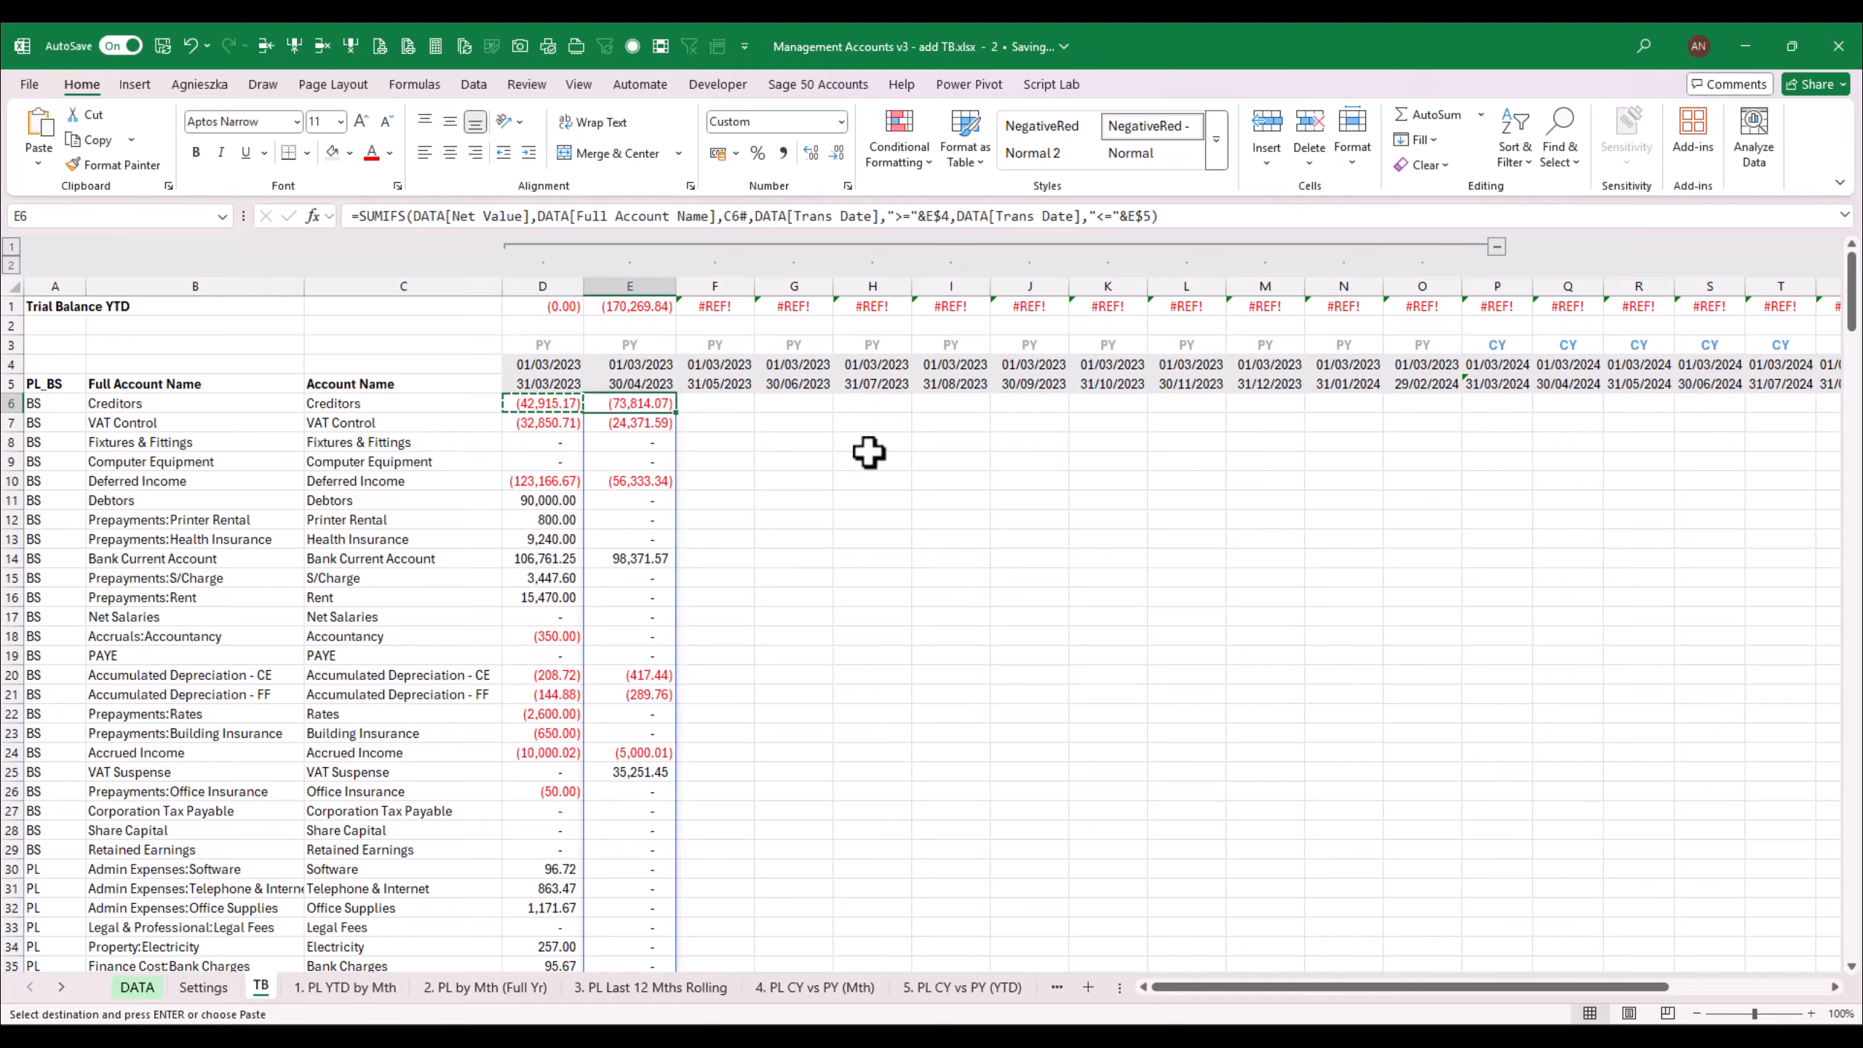
key(Return)
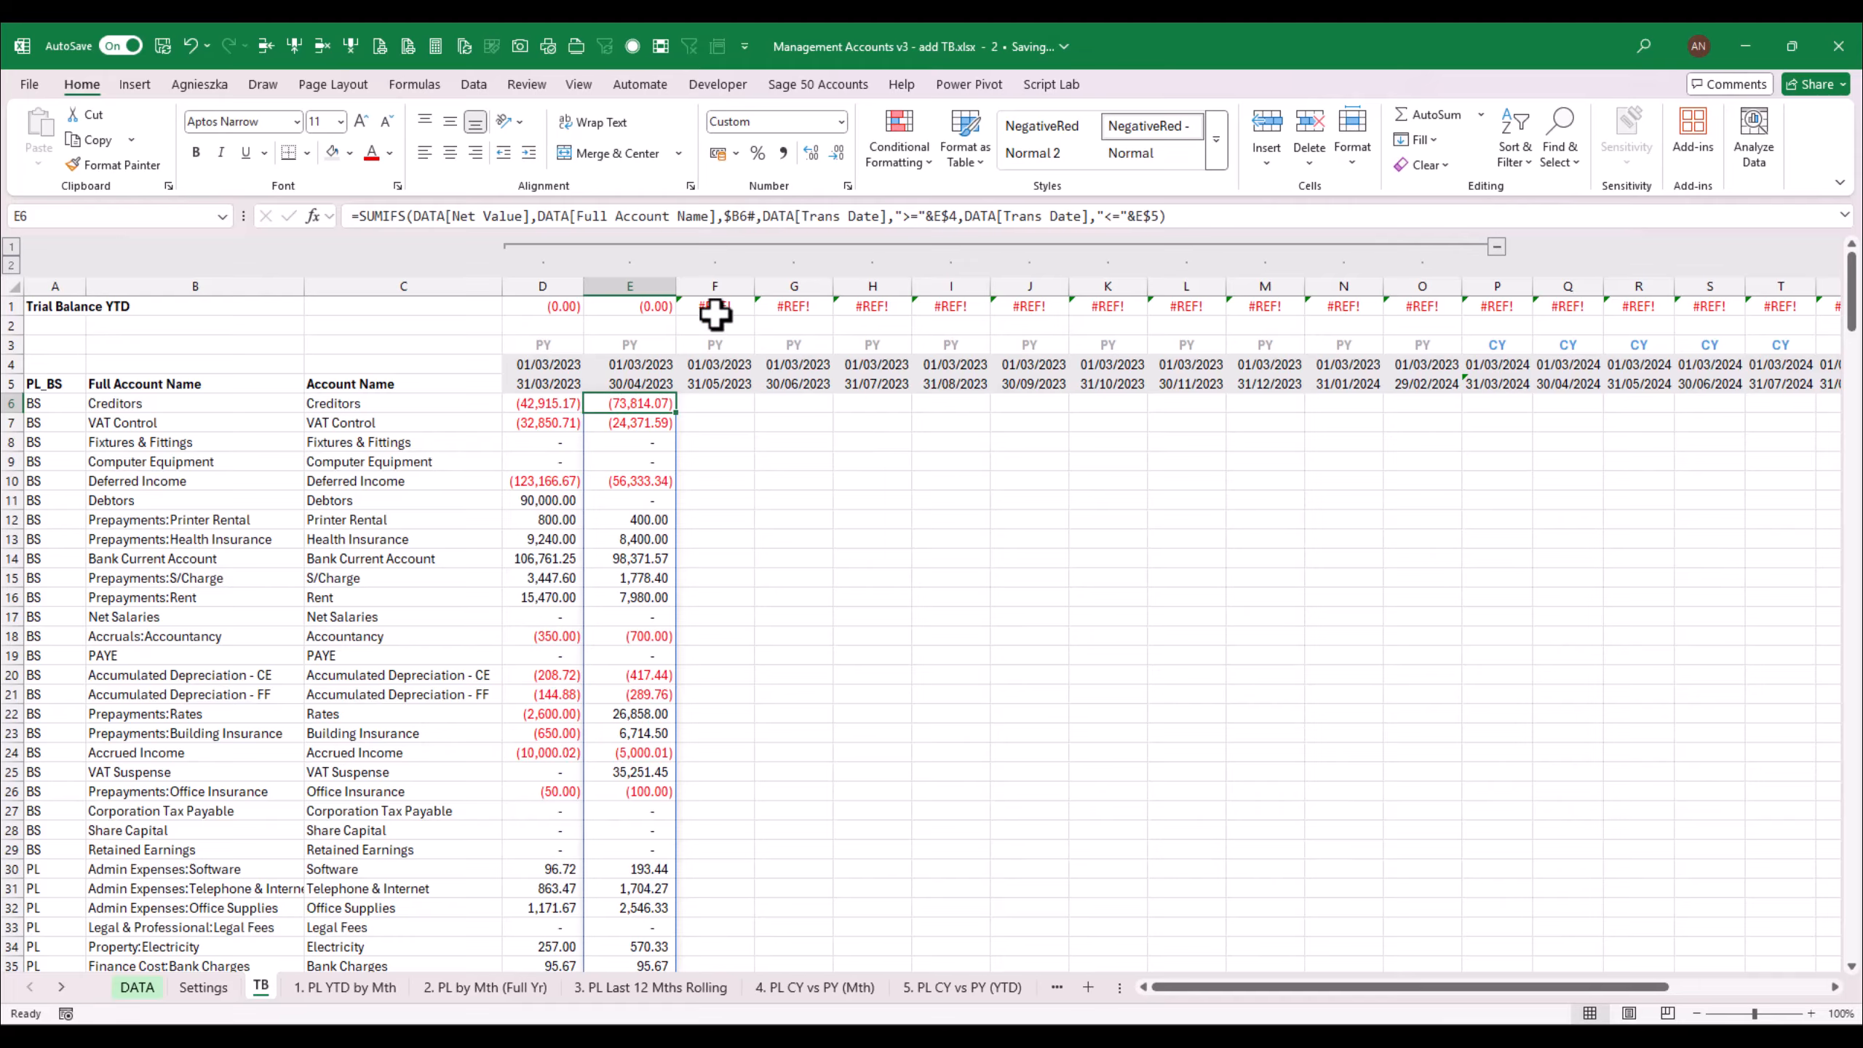
click(660, 461)
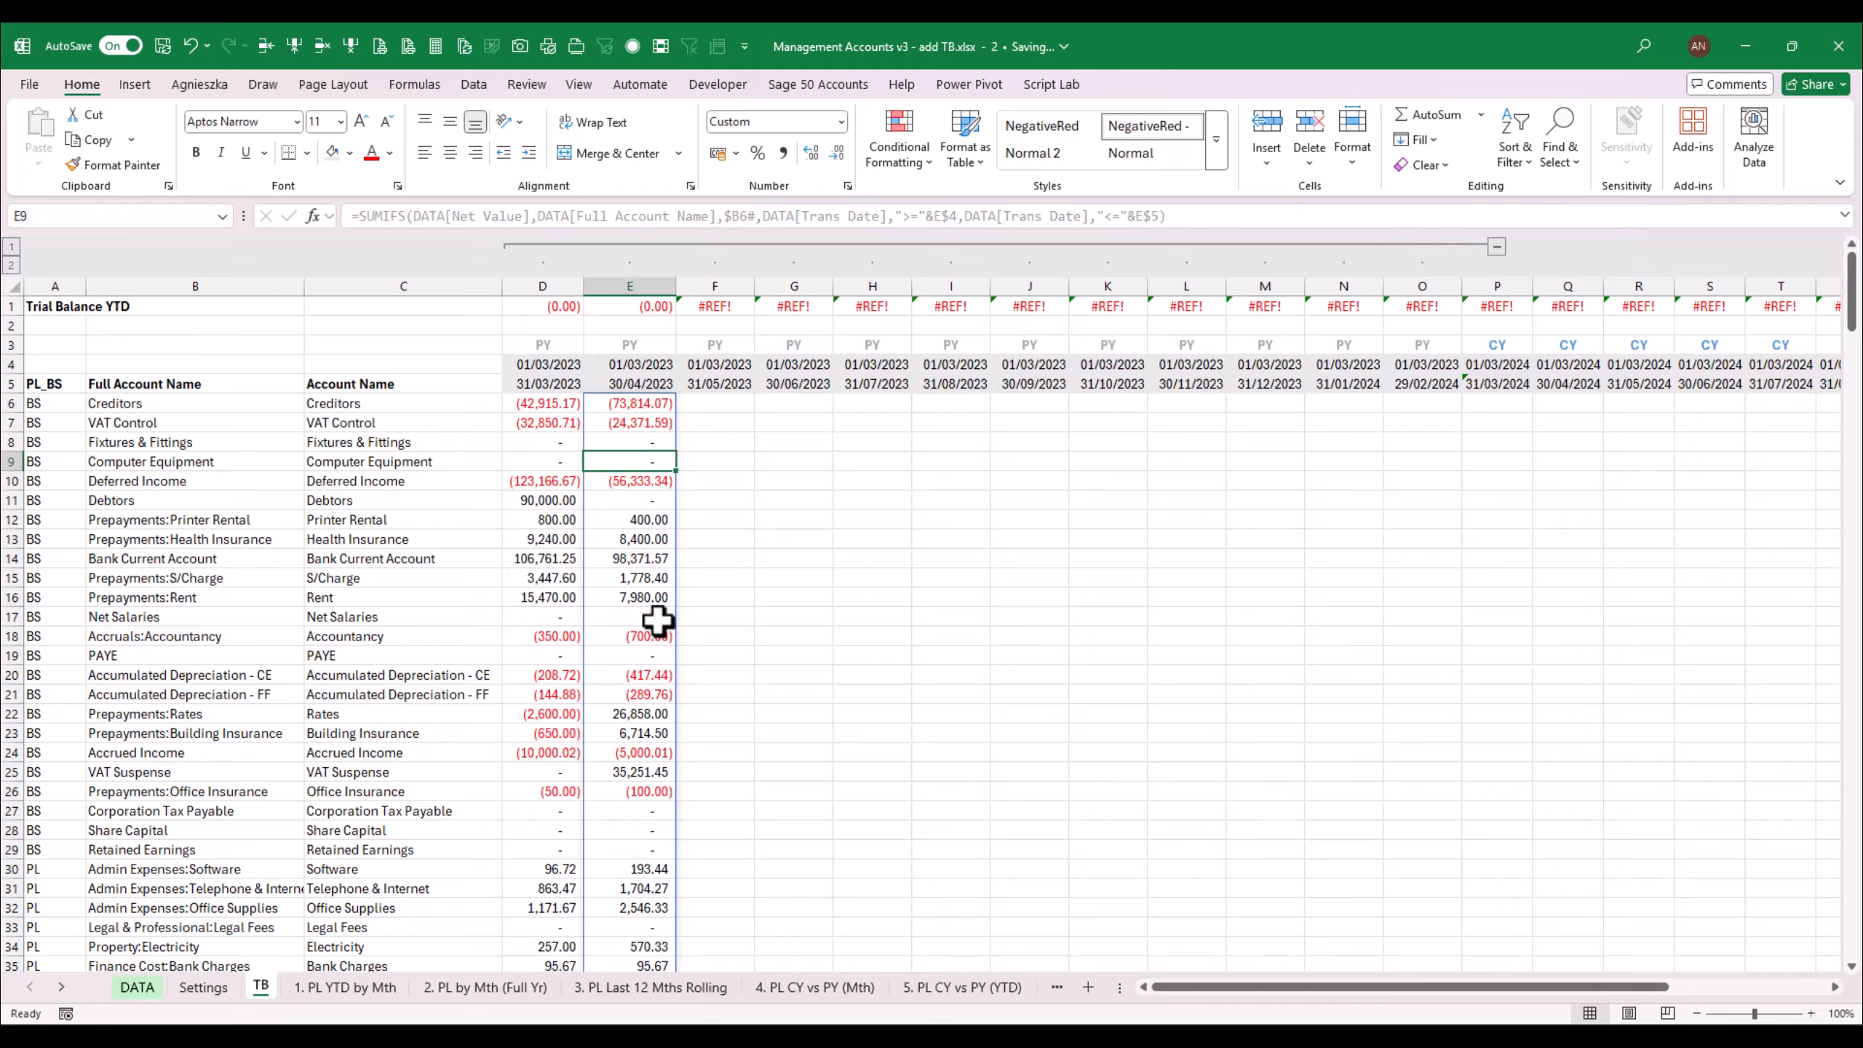
Step: Examine the Retained Earnings and first PL rows in columns D and E against the period start and end dates in E4 and E5
click(543, 850)
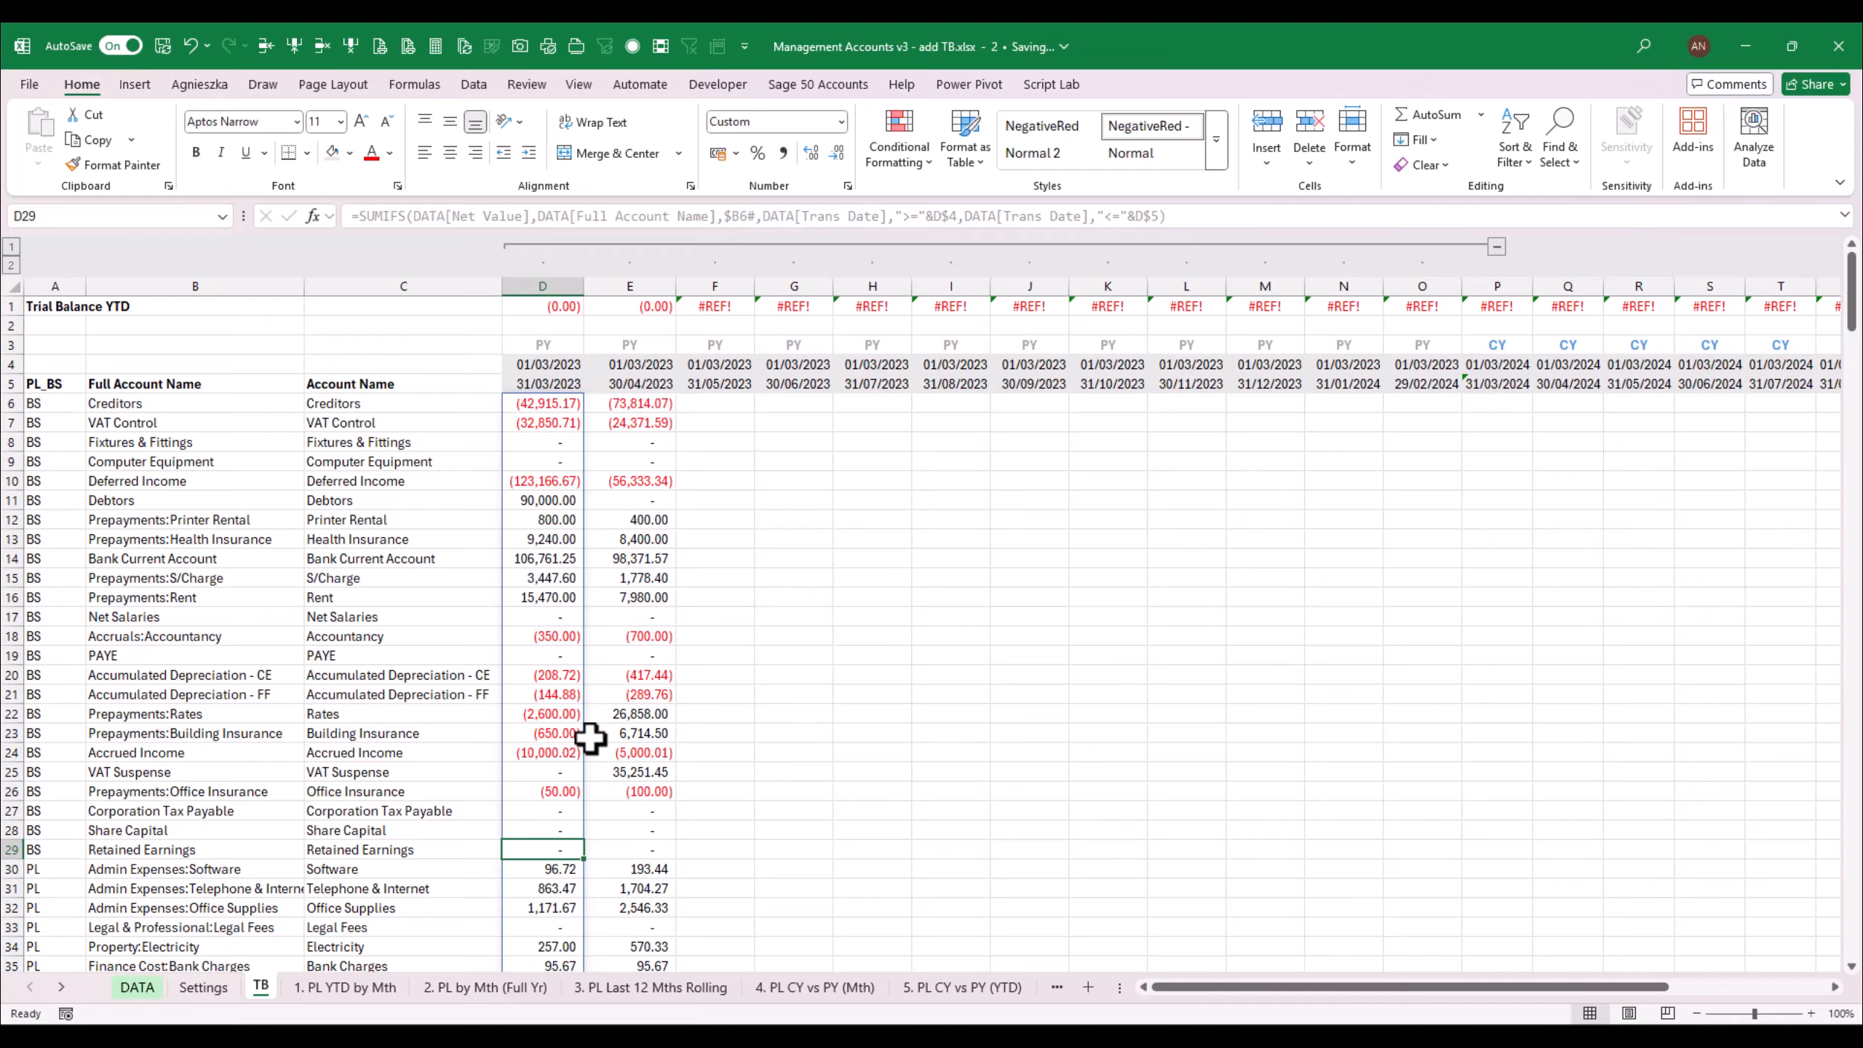
click(634, 868)
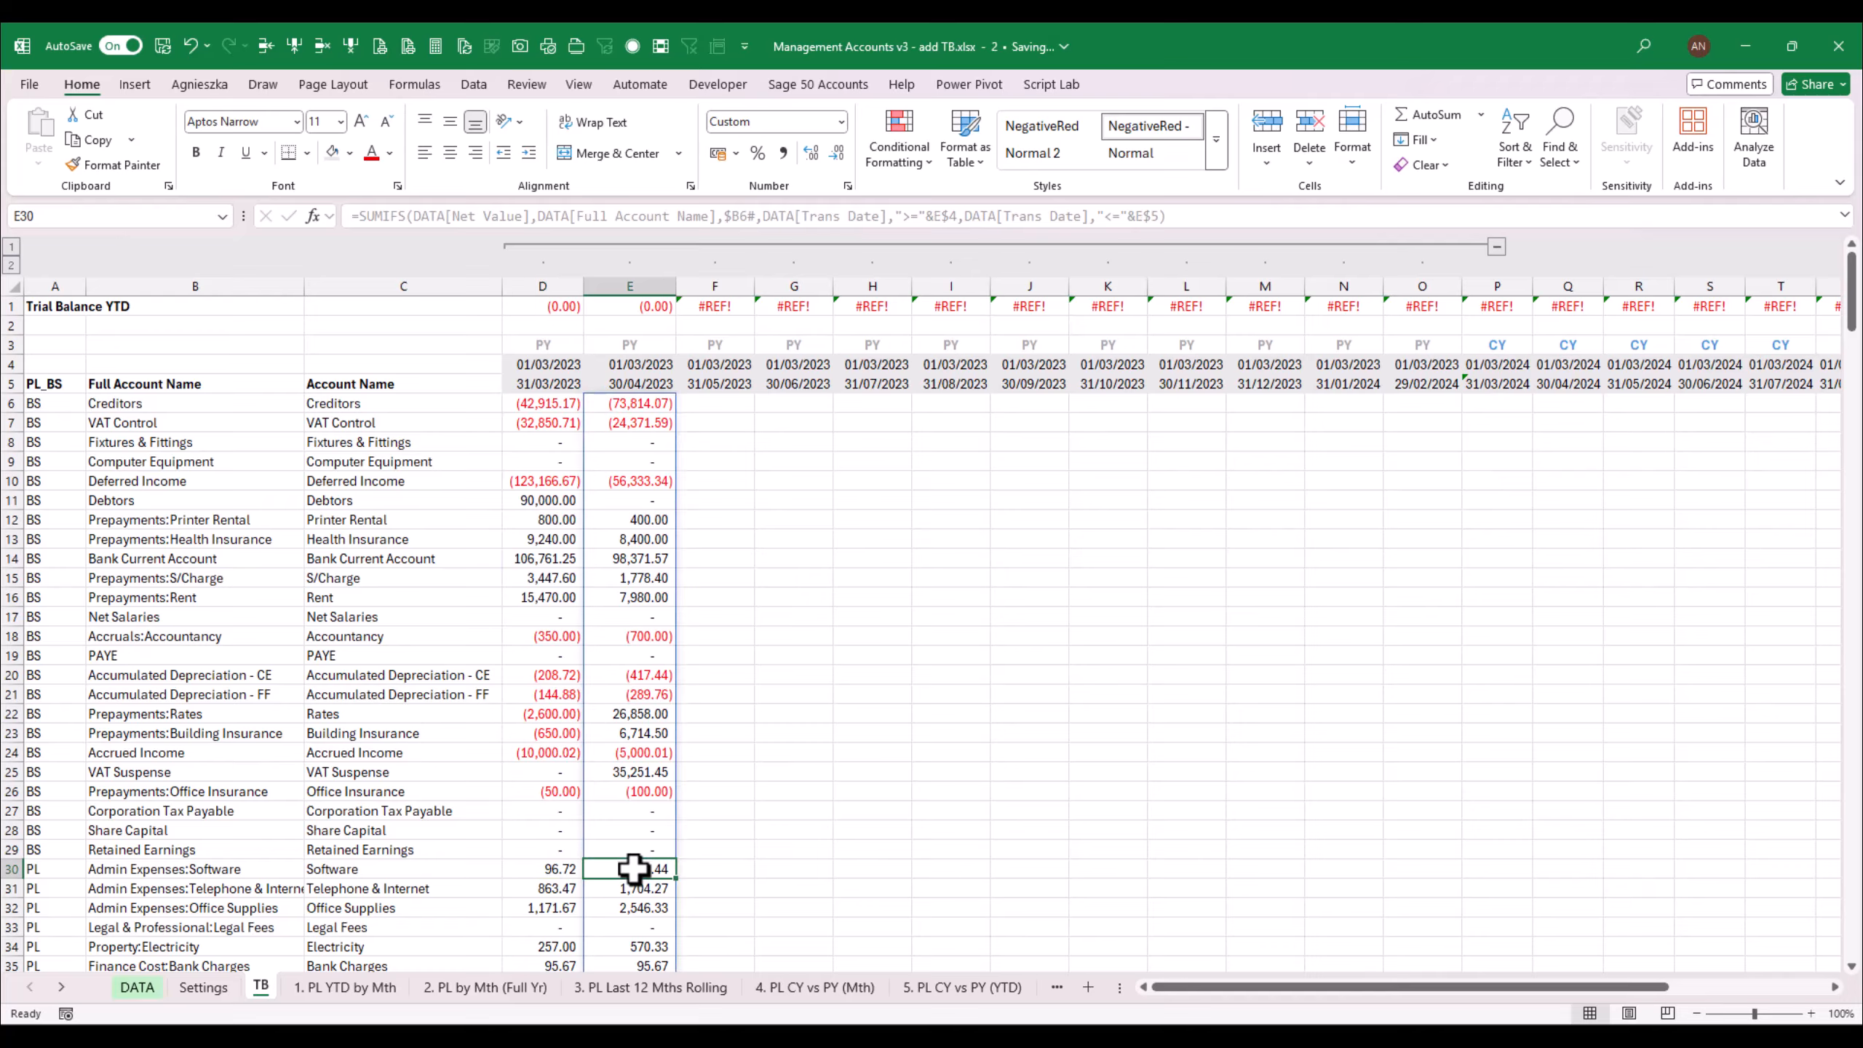
click(647, 461)
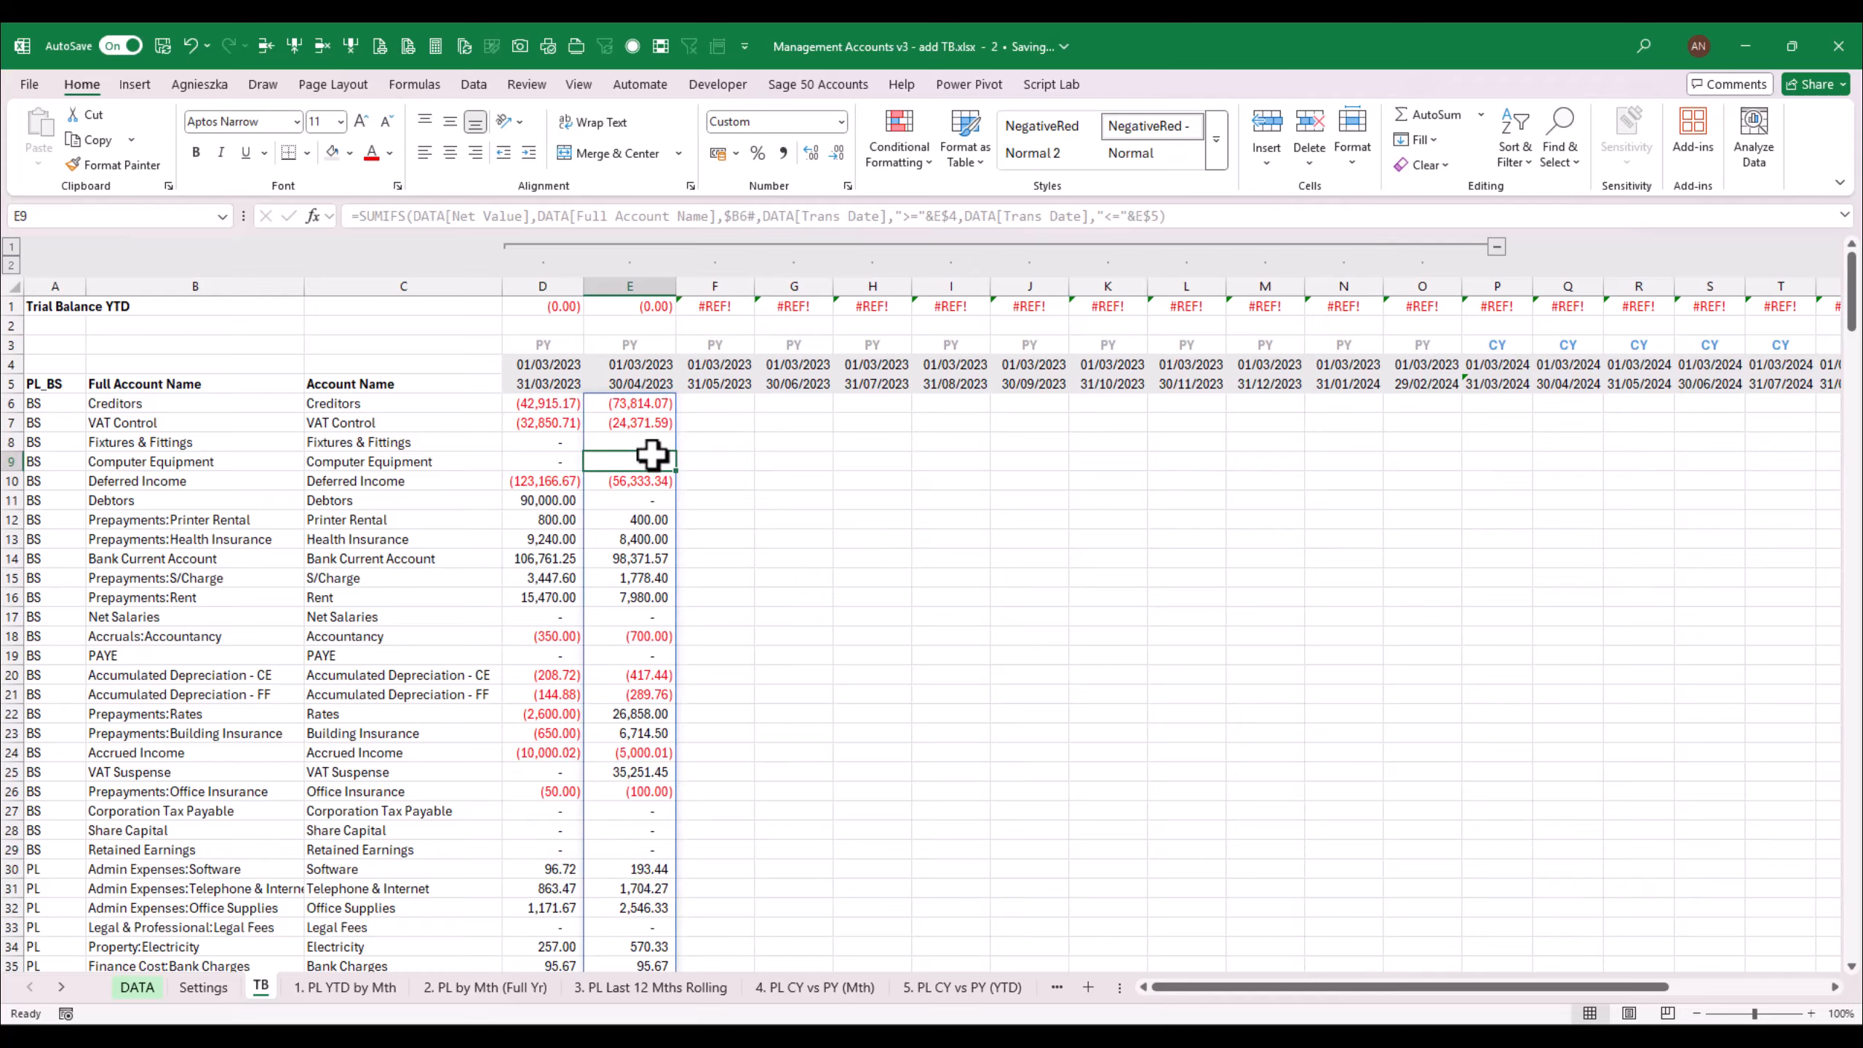
click(645, 406)
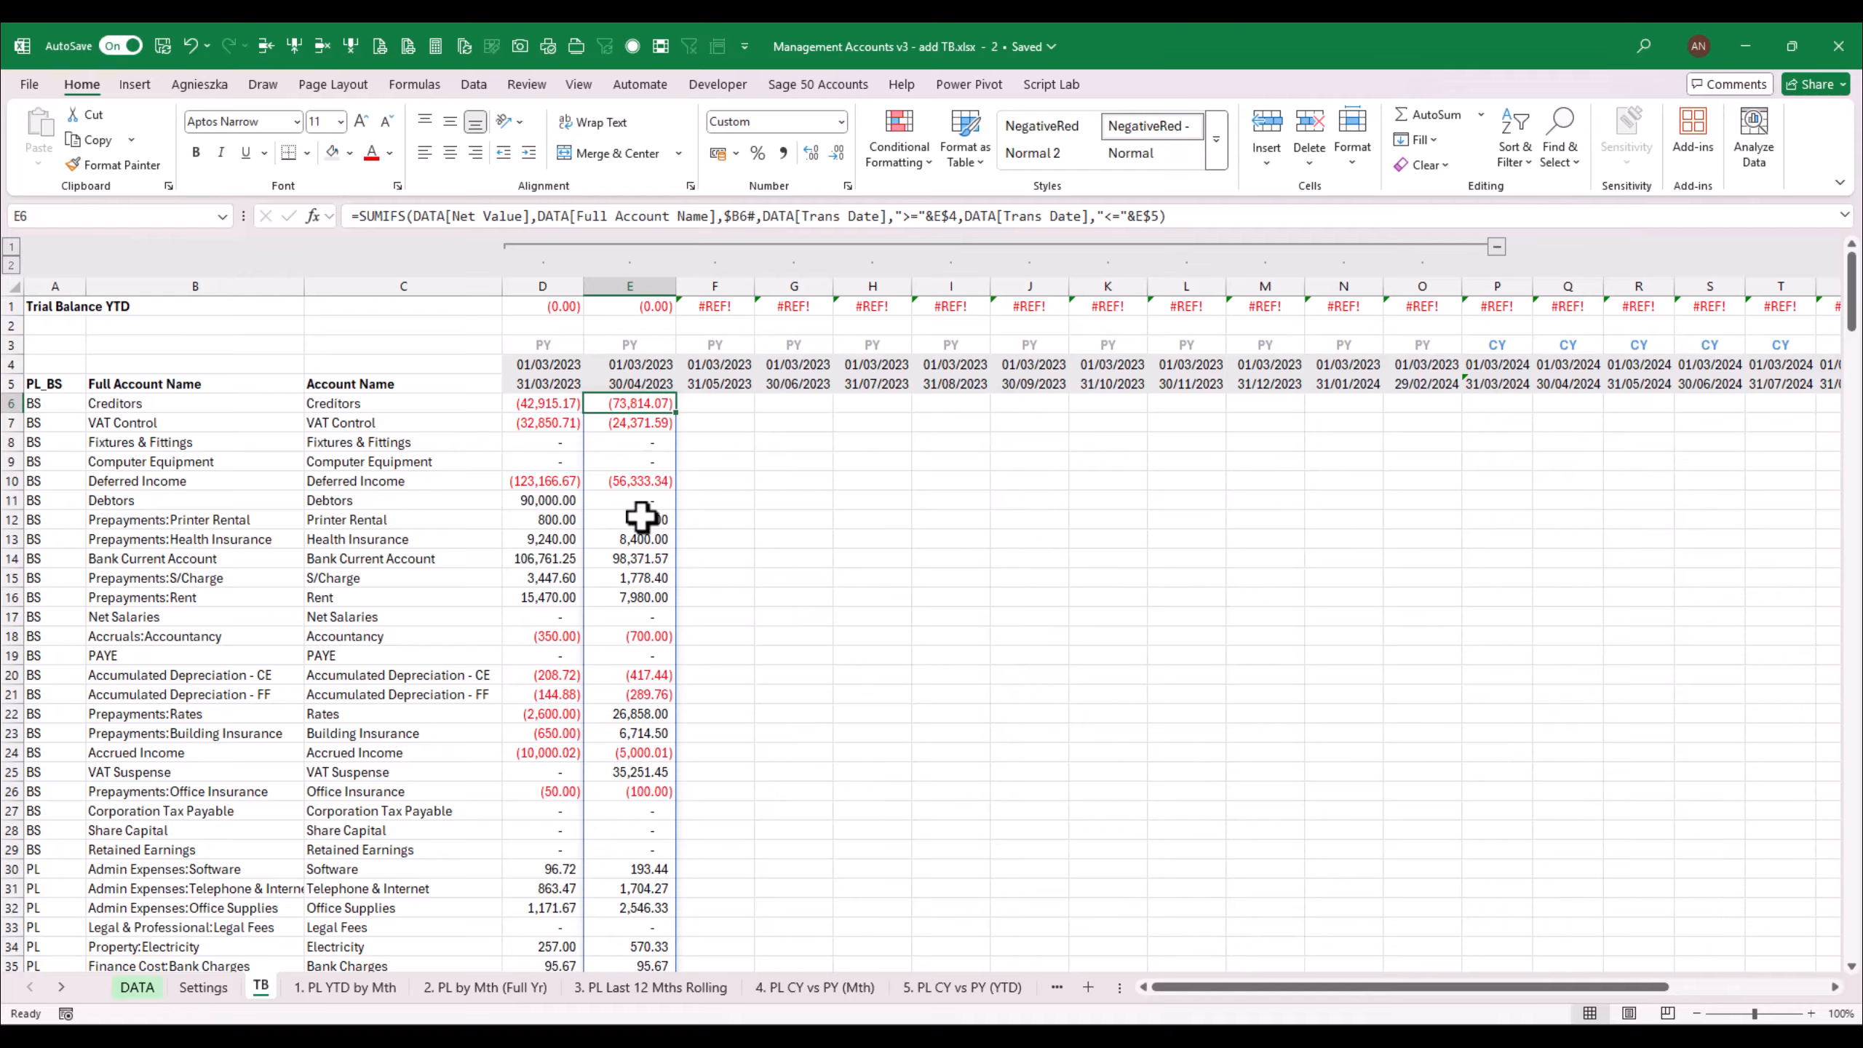
click(638, 382)
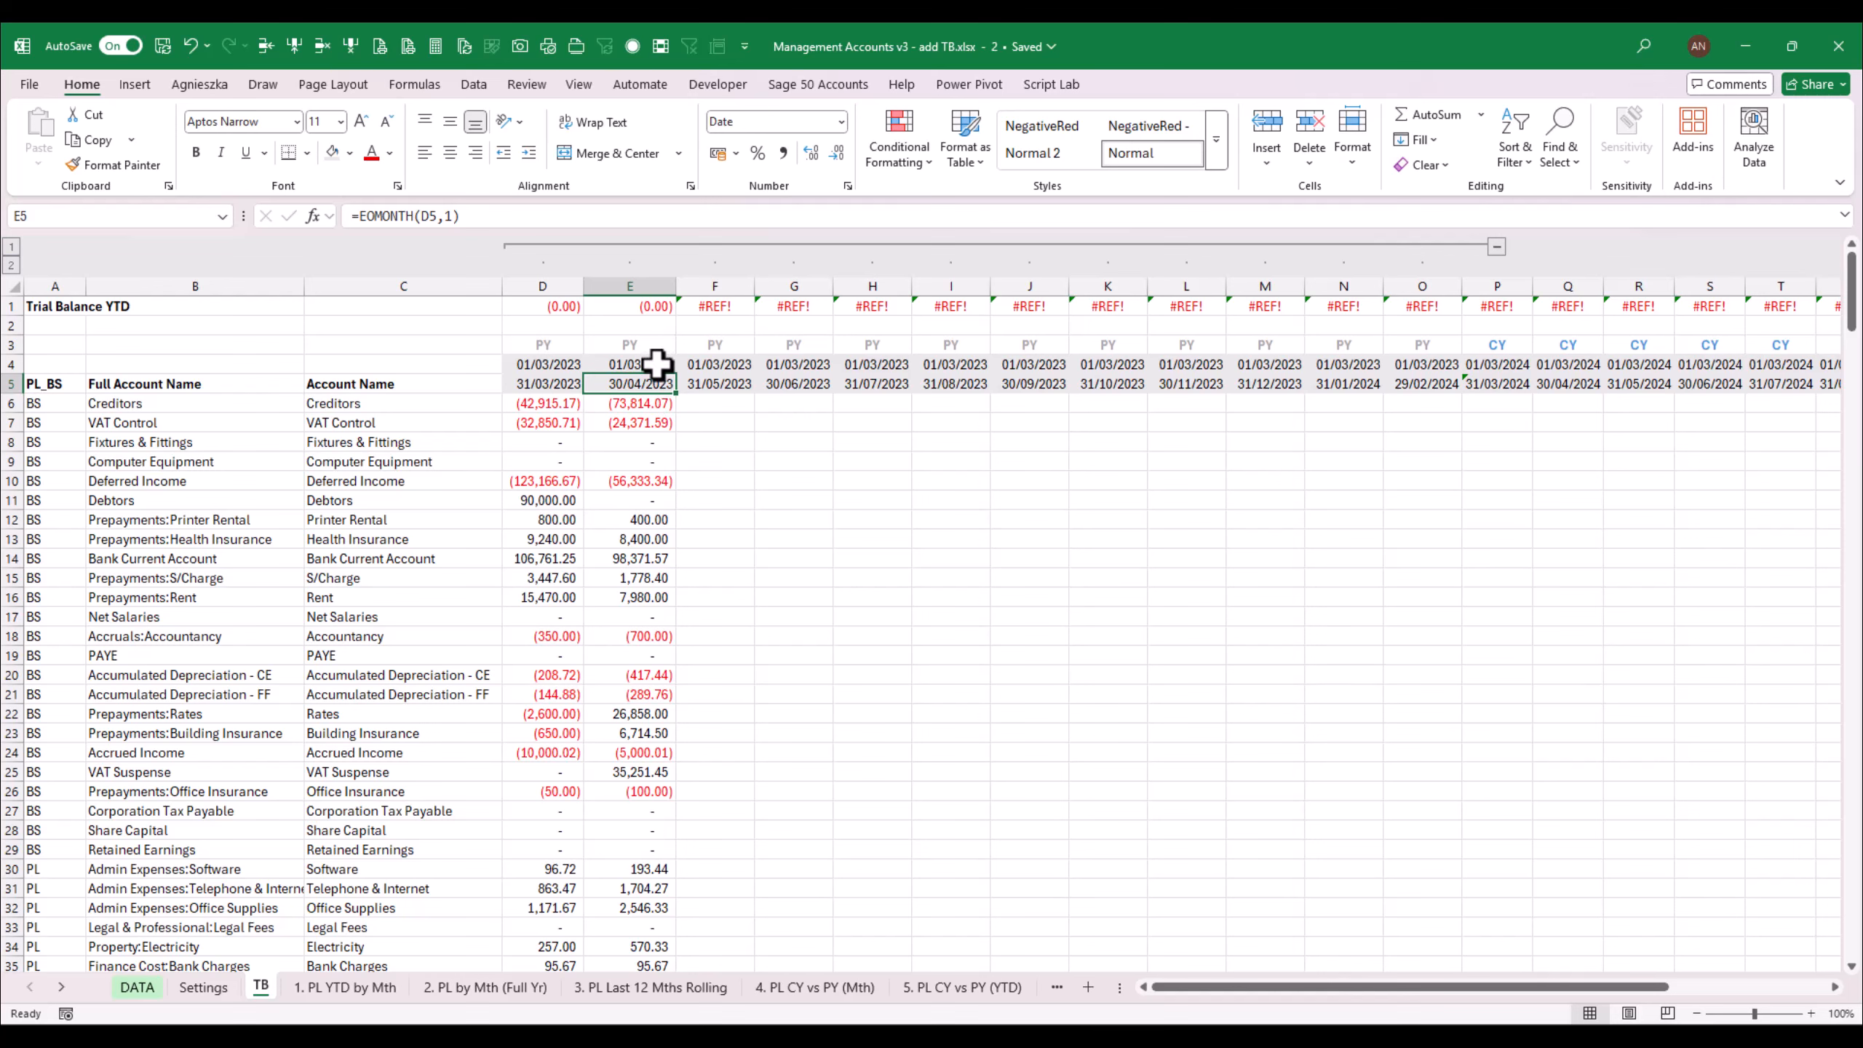
click(649, 363)
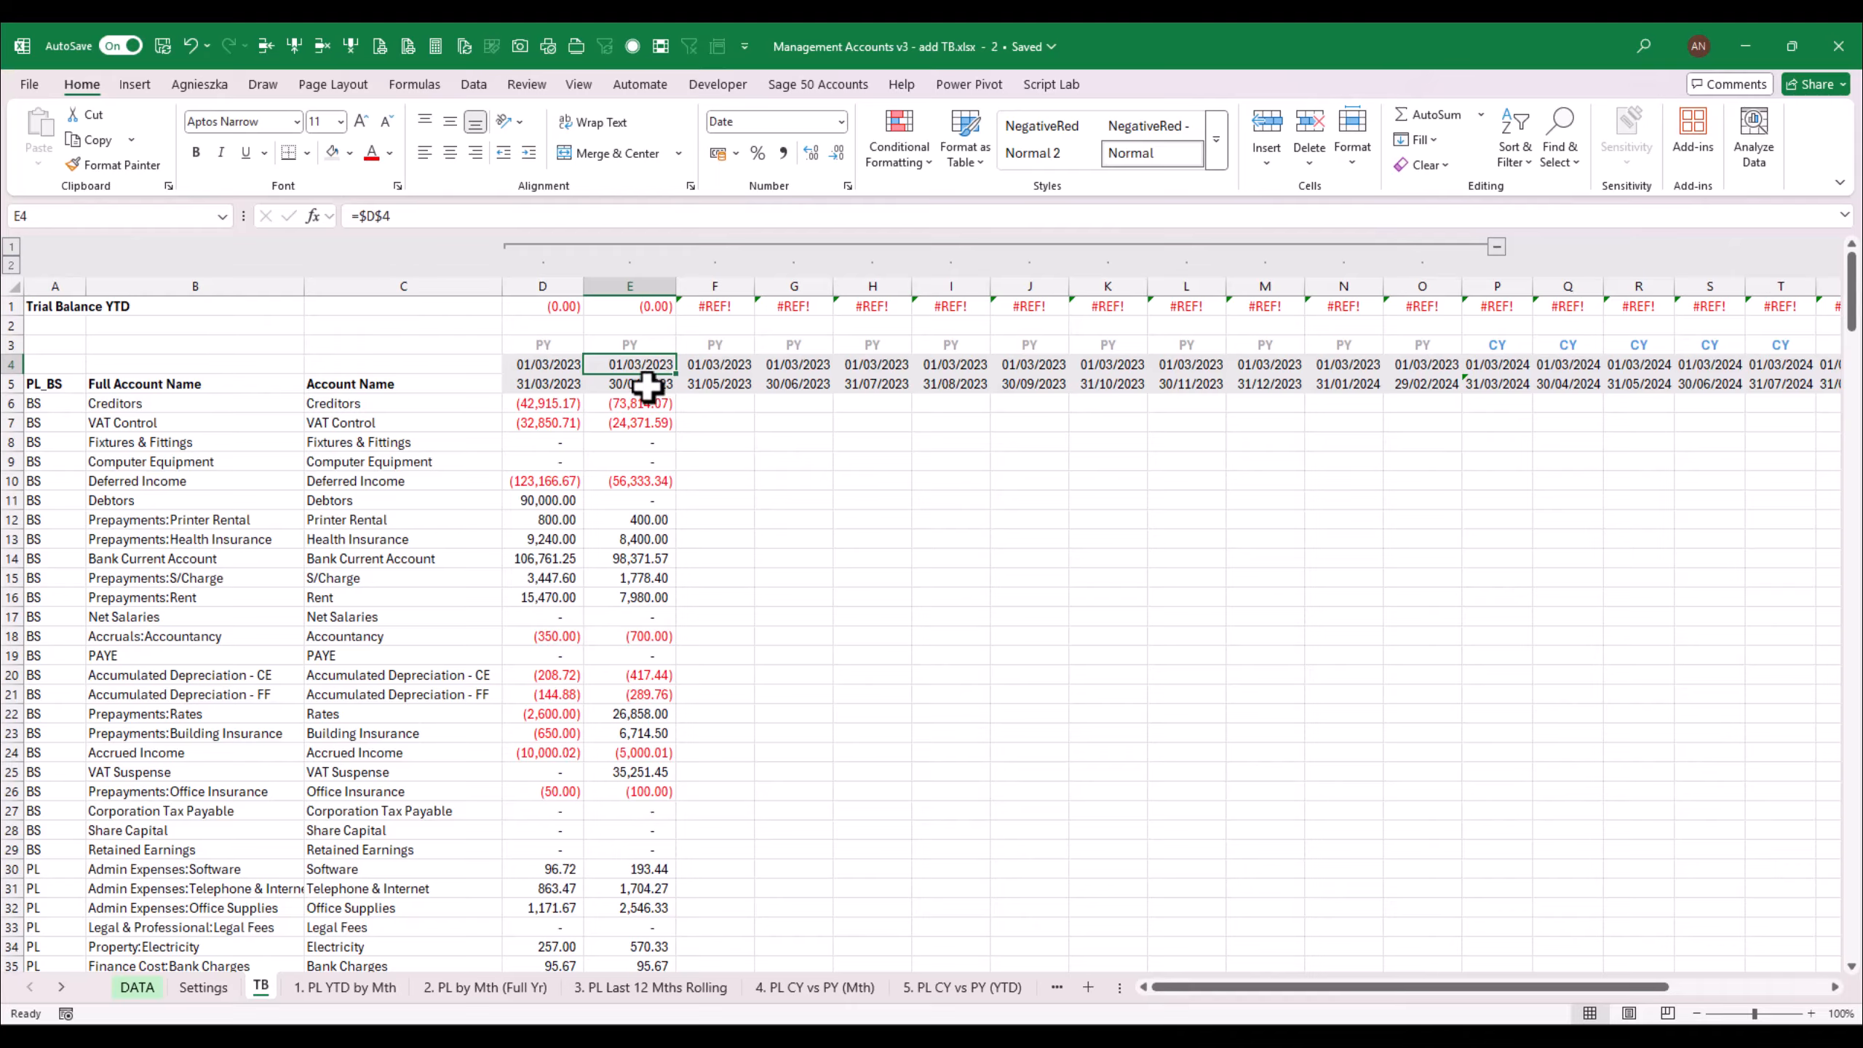
click(648, 387)
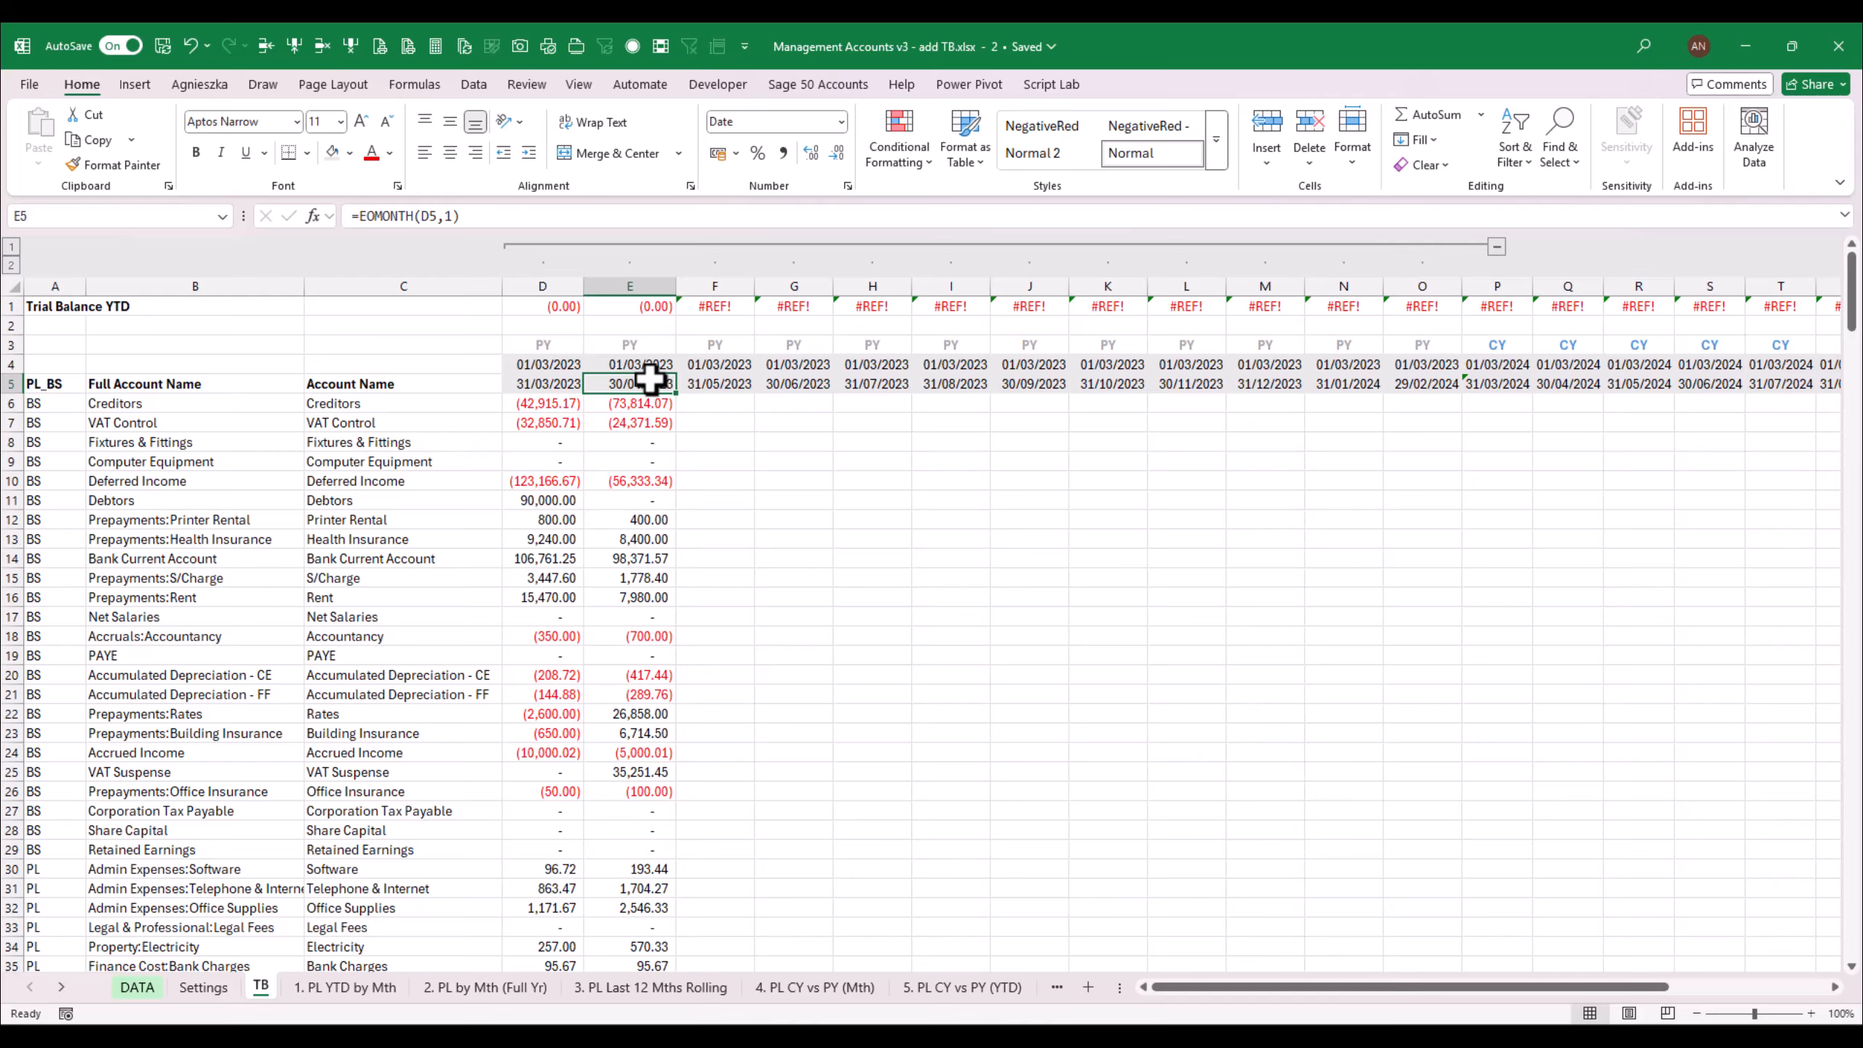
click(637, 846)
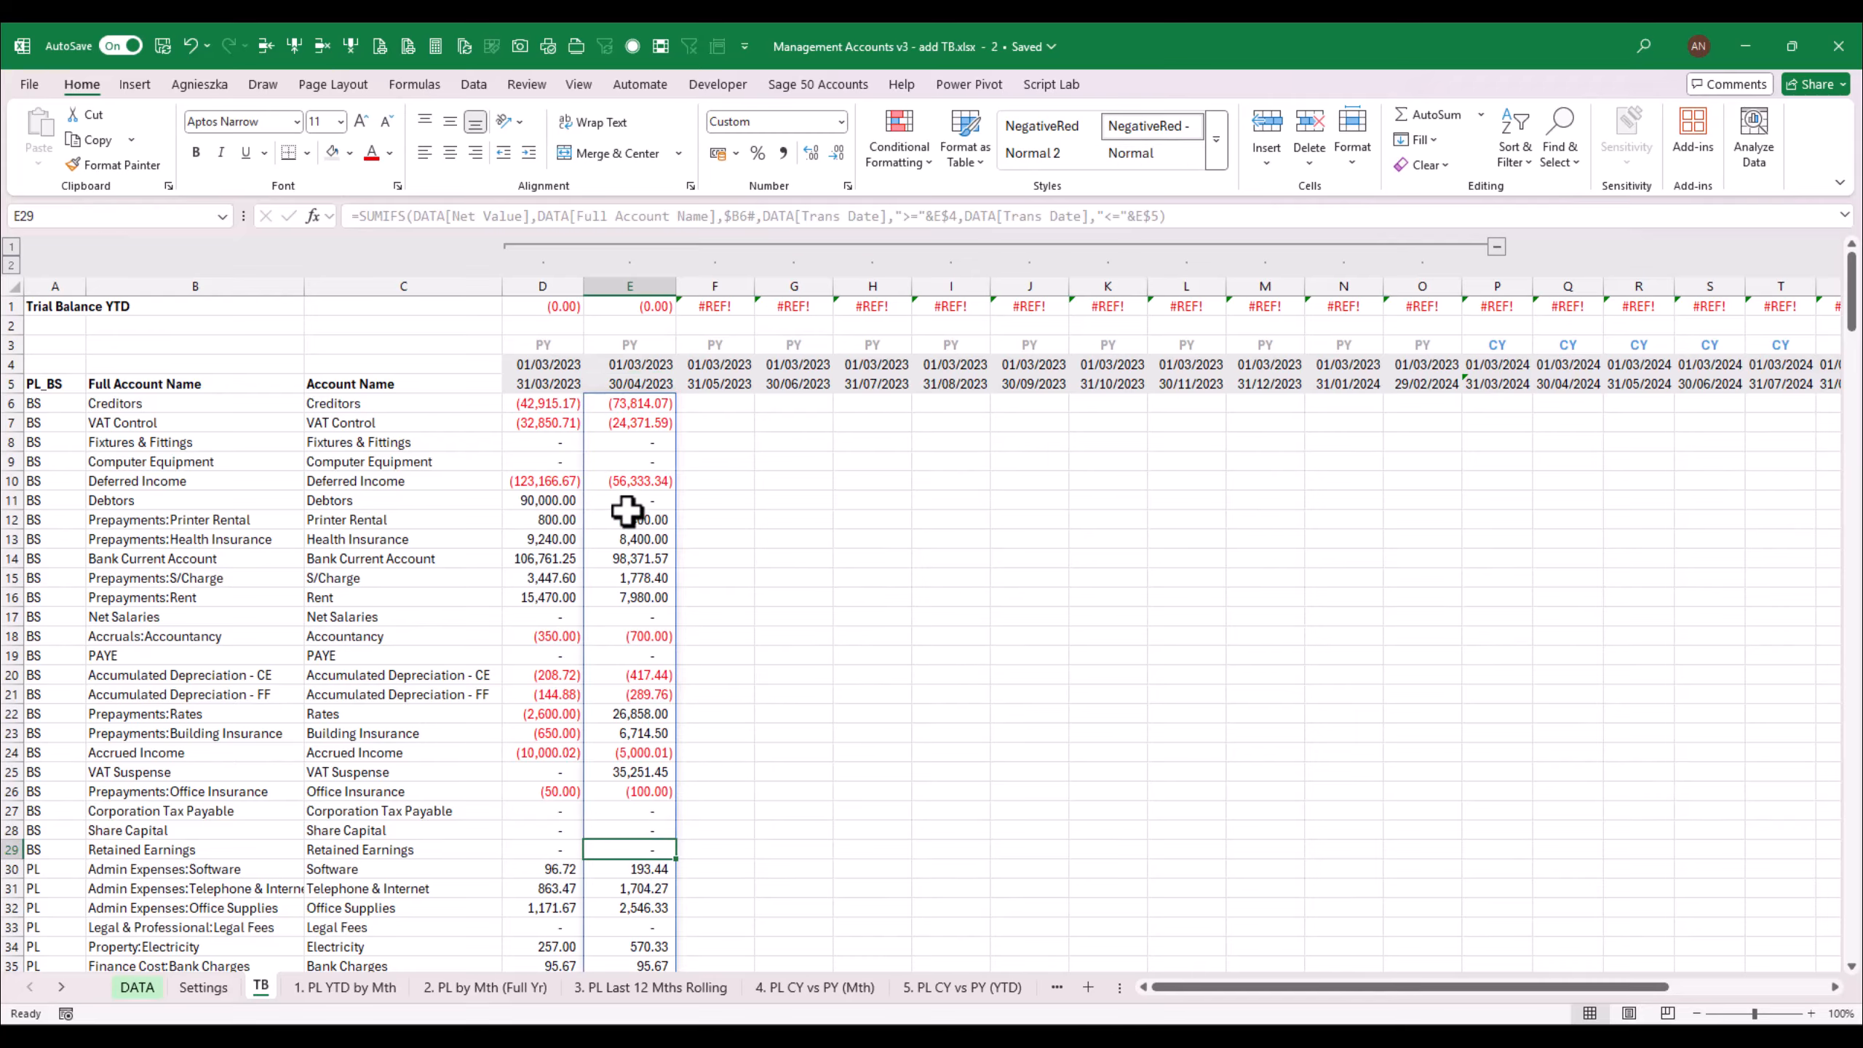
click(638, 362)
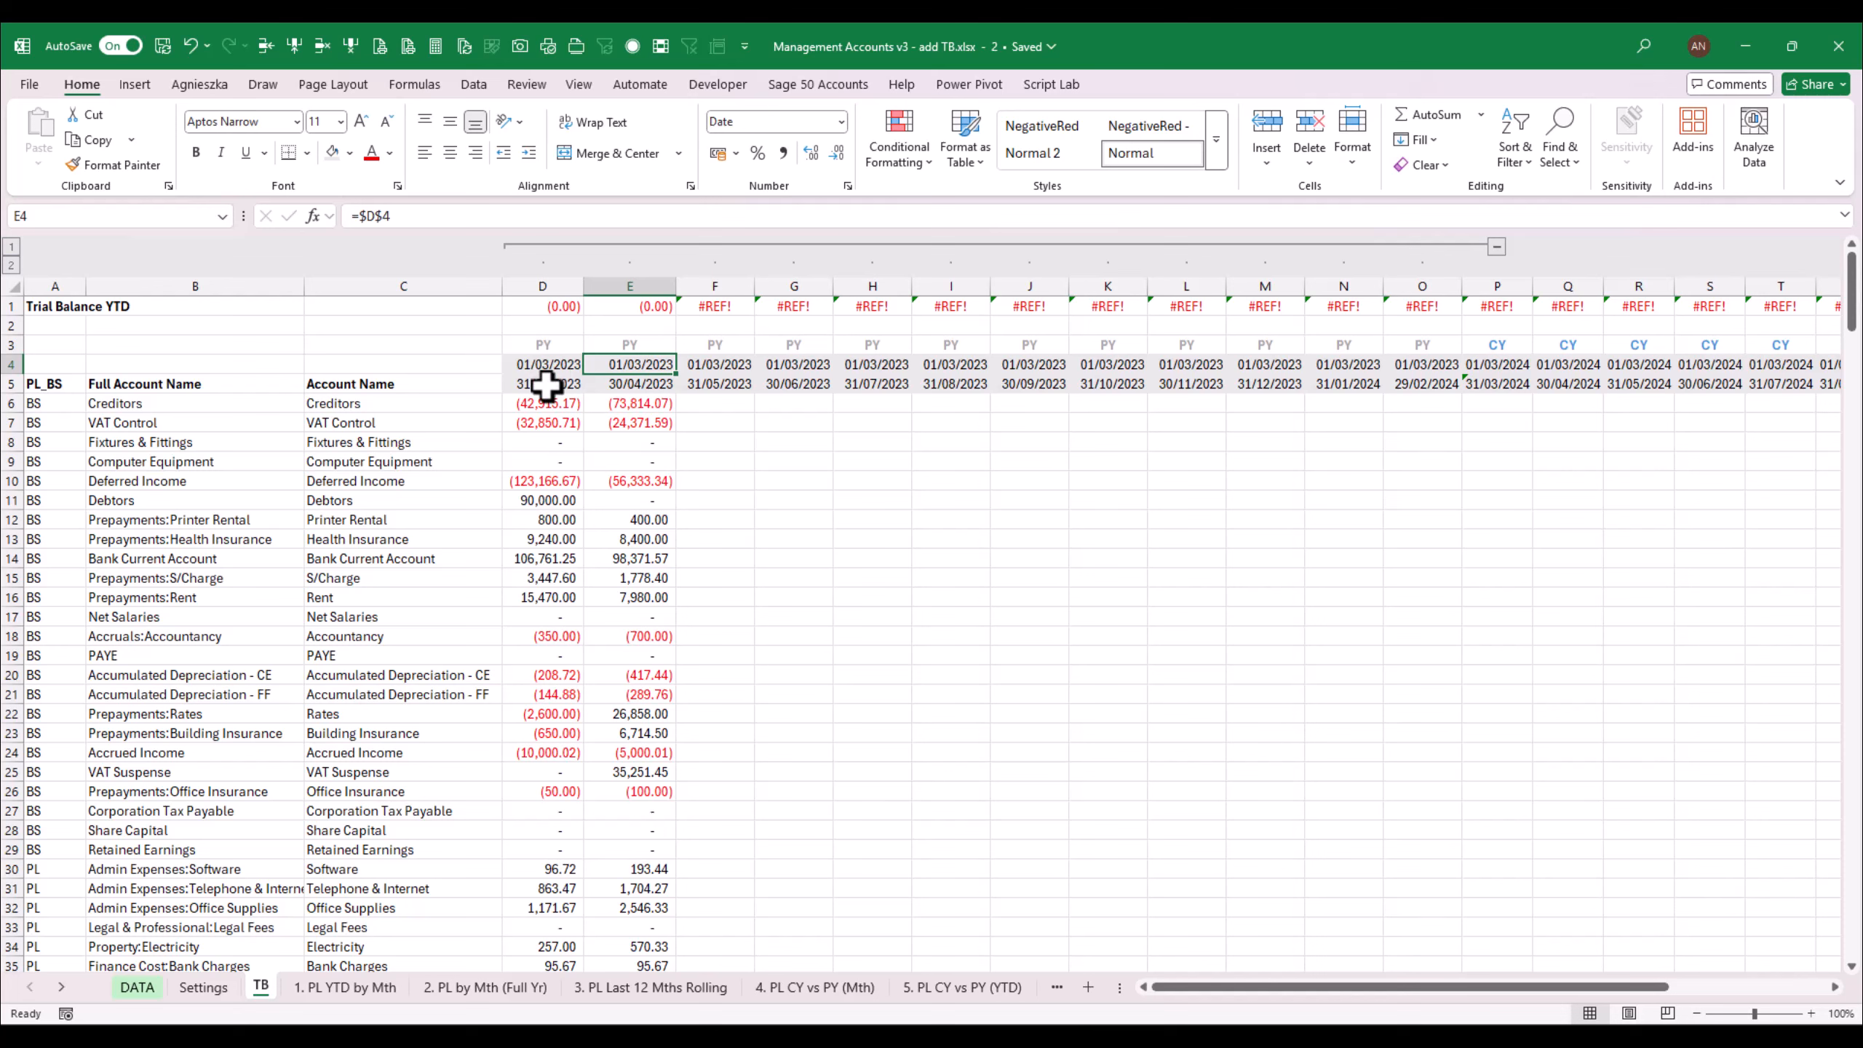
Step: Select the SUMIFS formula in D6 and expand the formula bar for multi-line editing
click(570, 404)
key(ctrl+shift+Down)
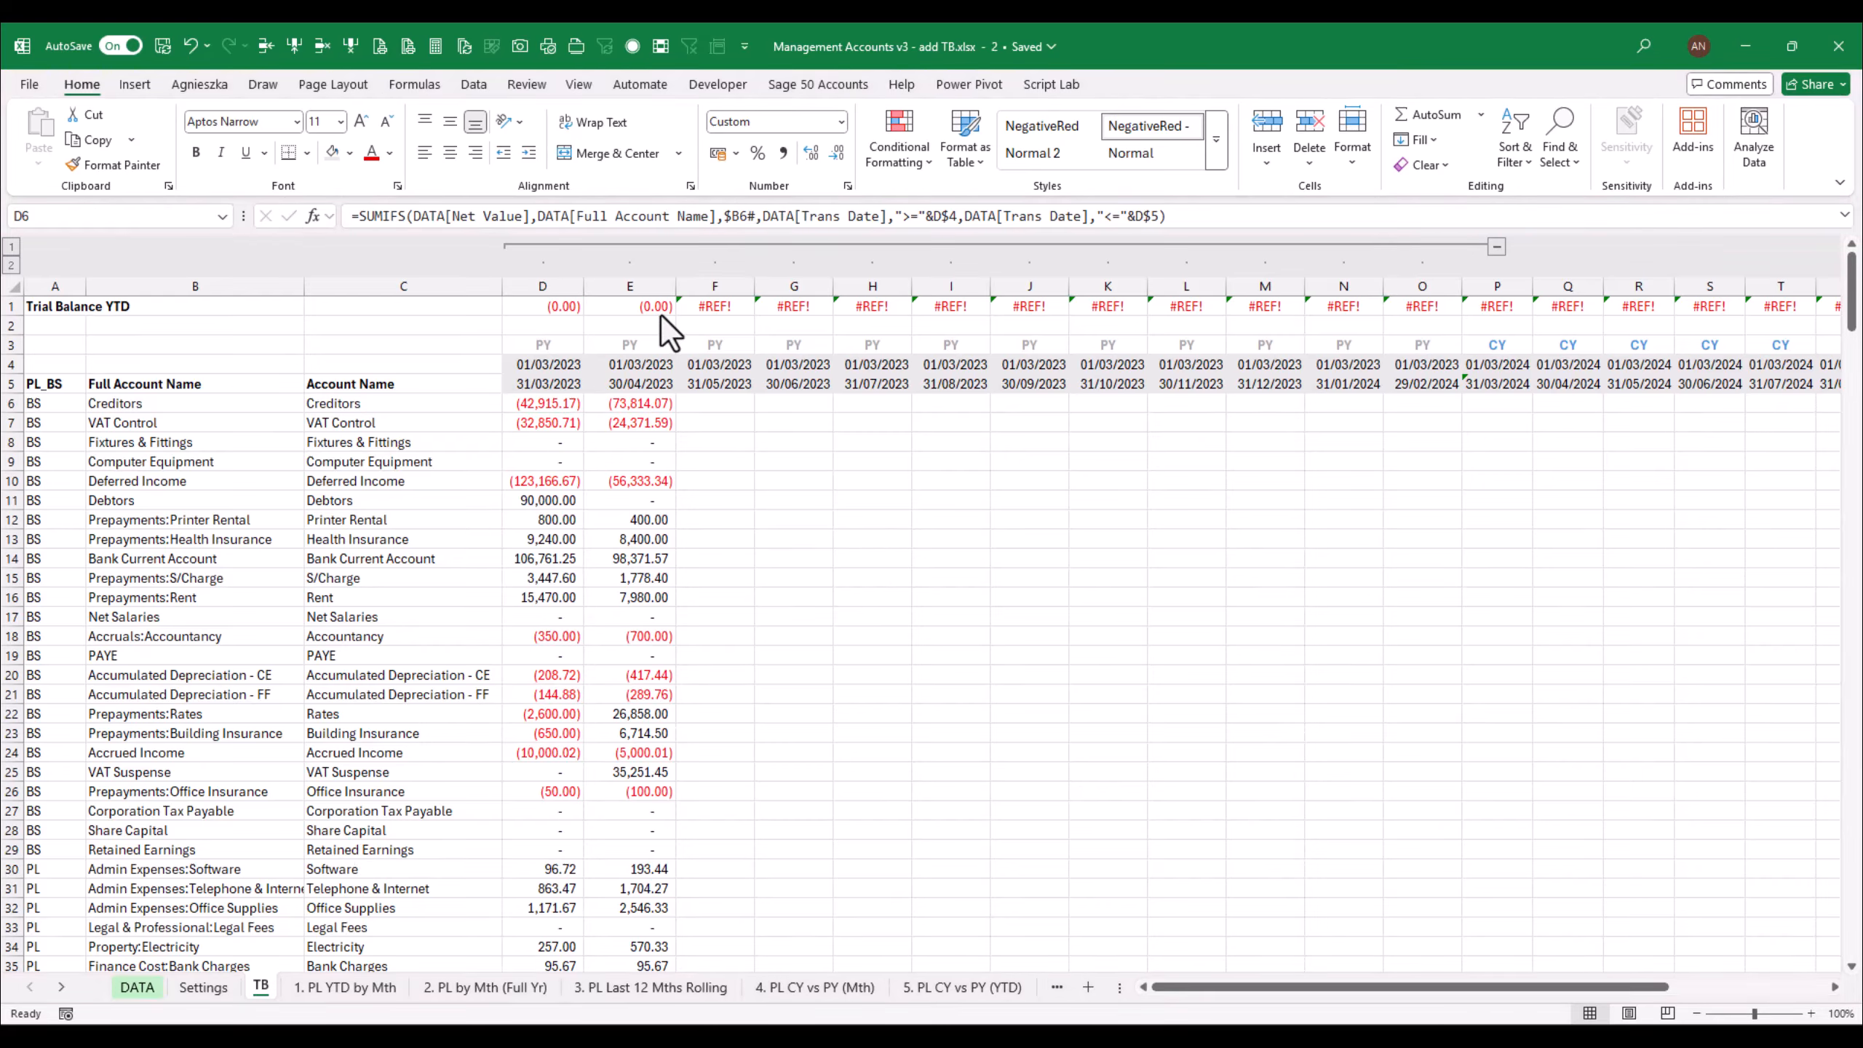
click(1839, 215)
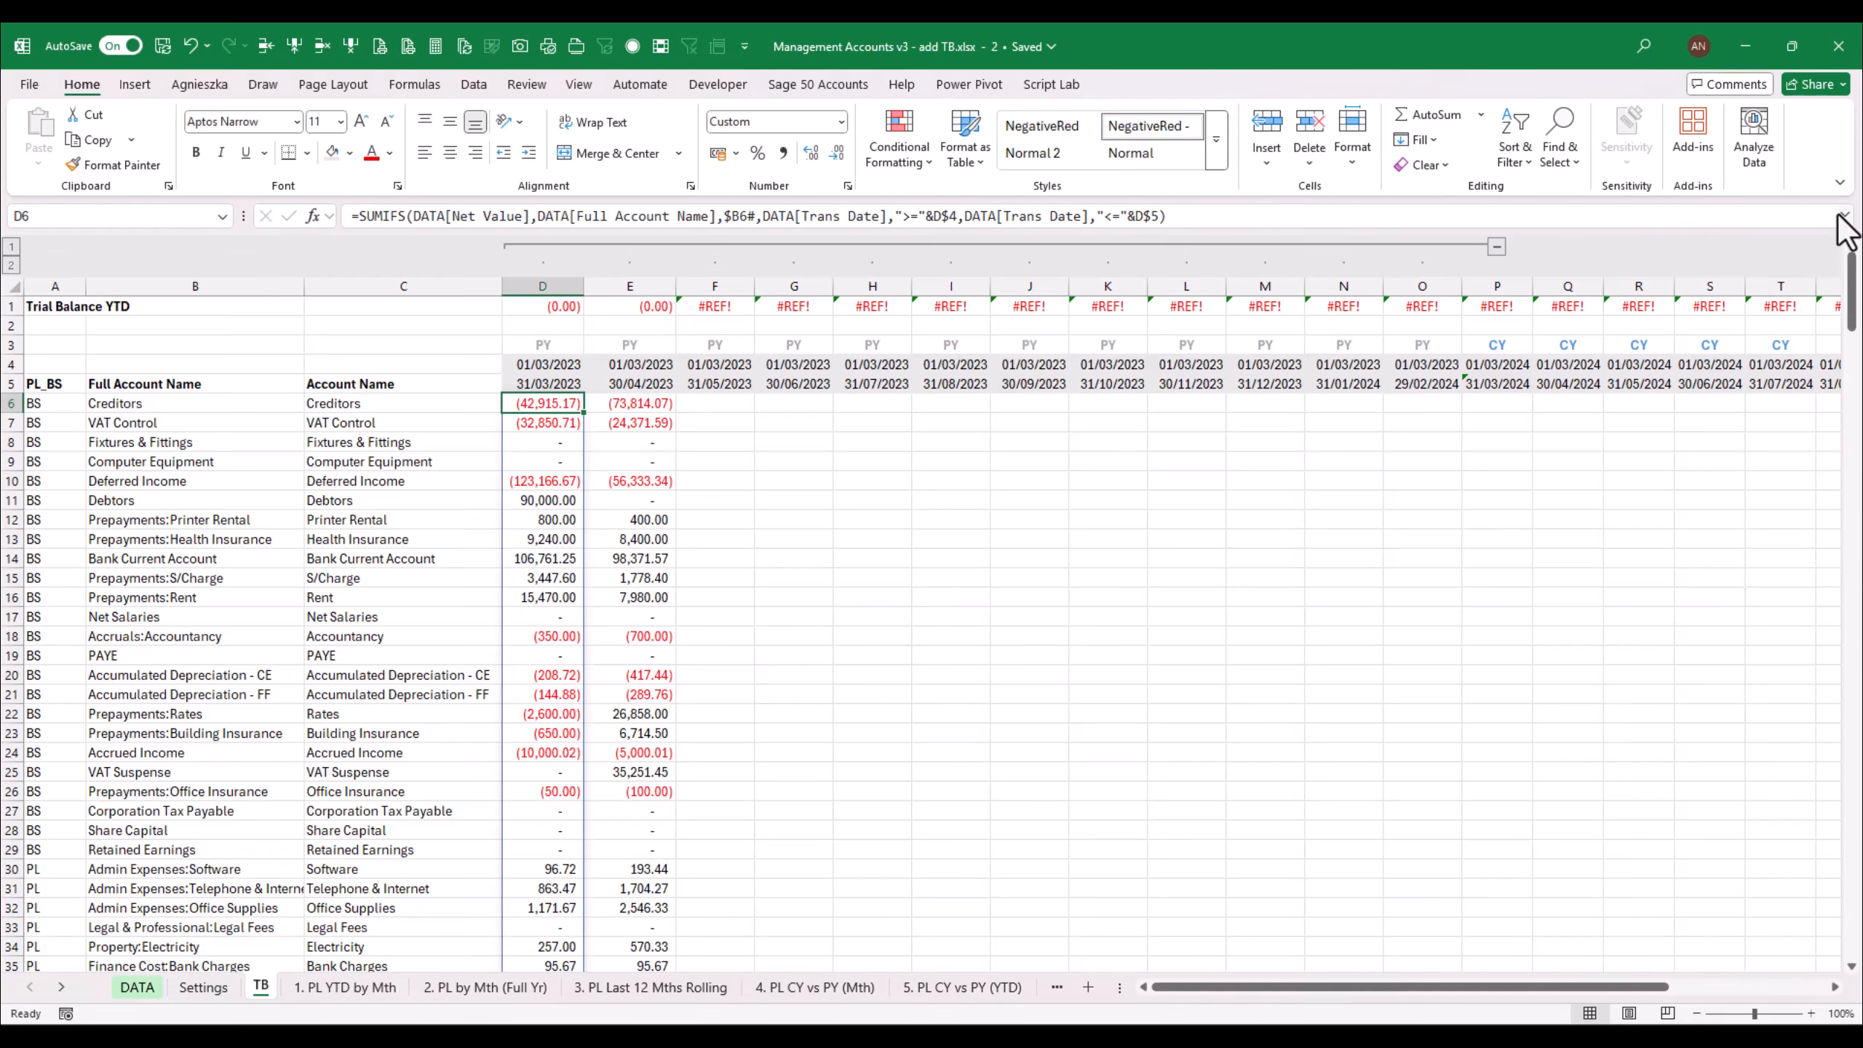
click(1843, 216)
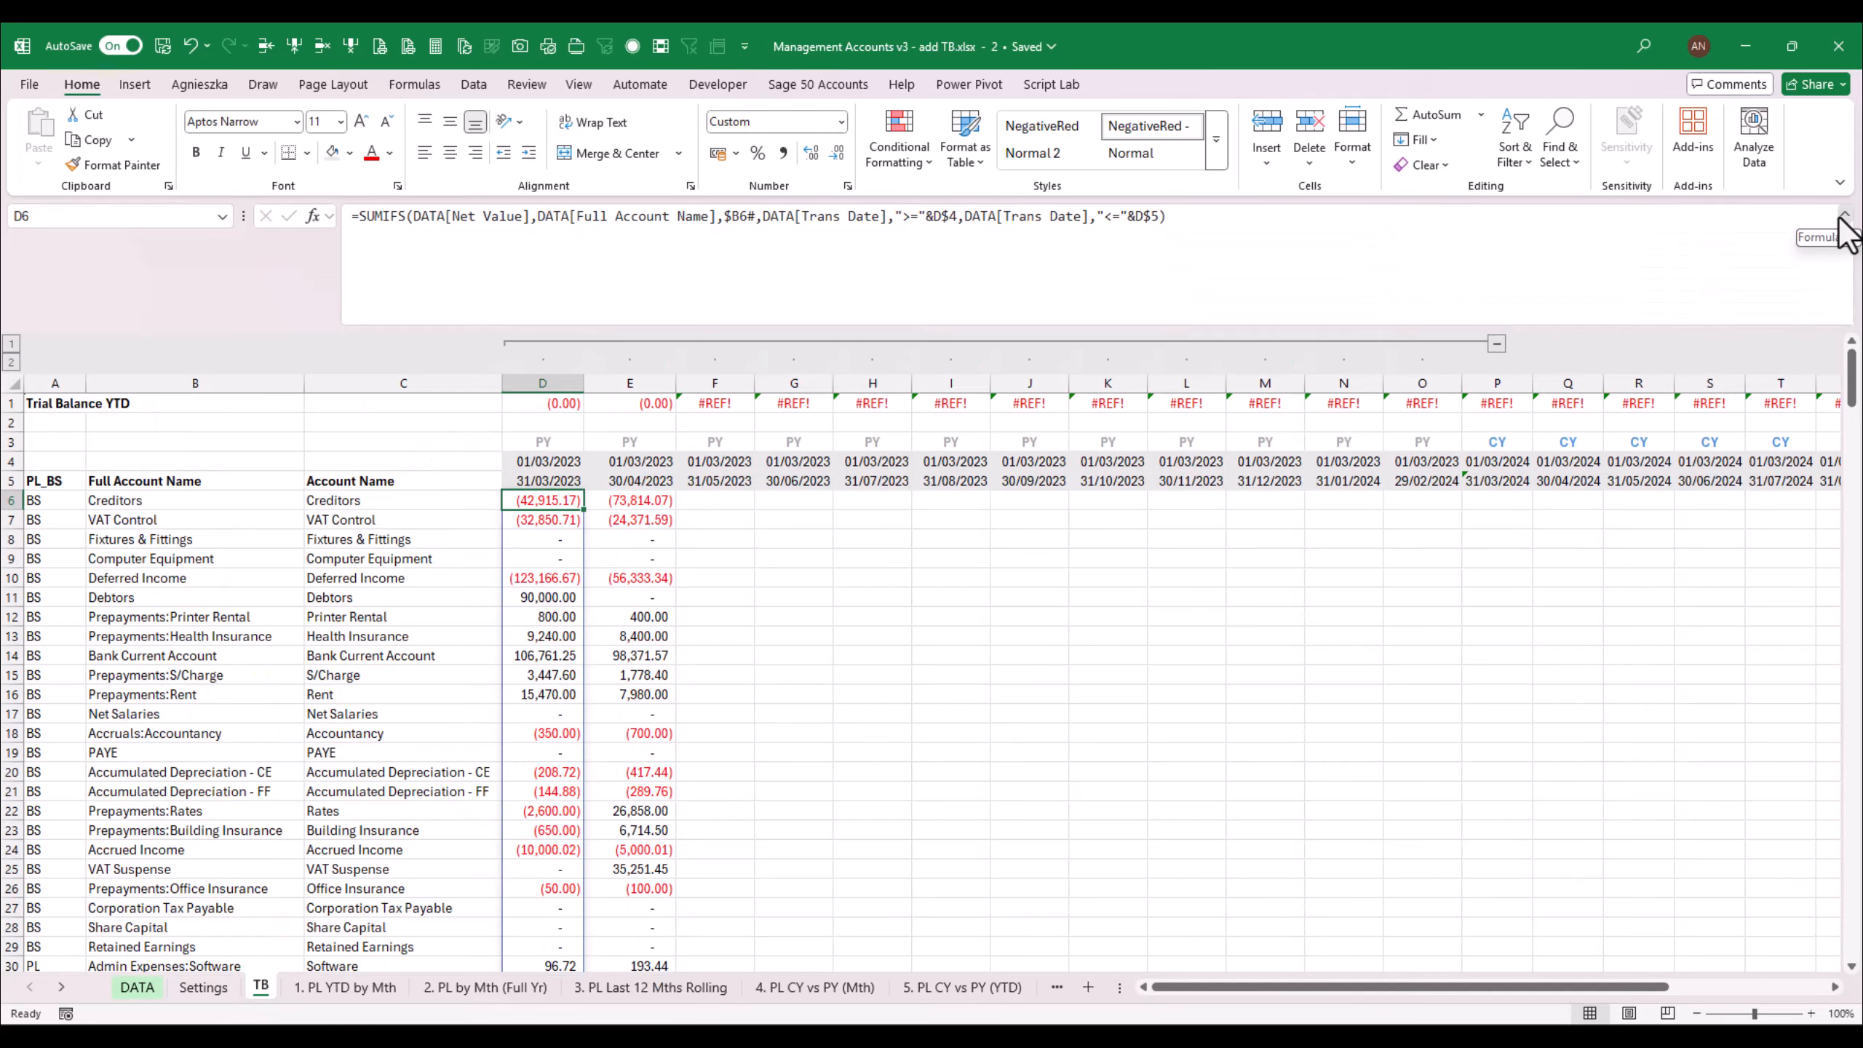
Step: Wrap D6's SUMIFS in an IF testing B6#="Retained Earnings" with placeholder 1 if true, and put the SUMIFS on a new line
click(355, 217)
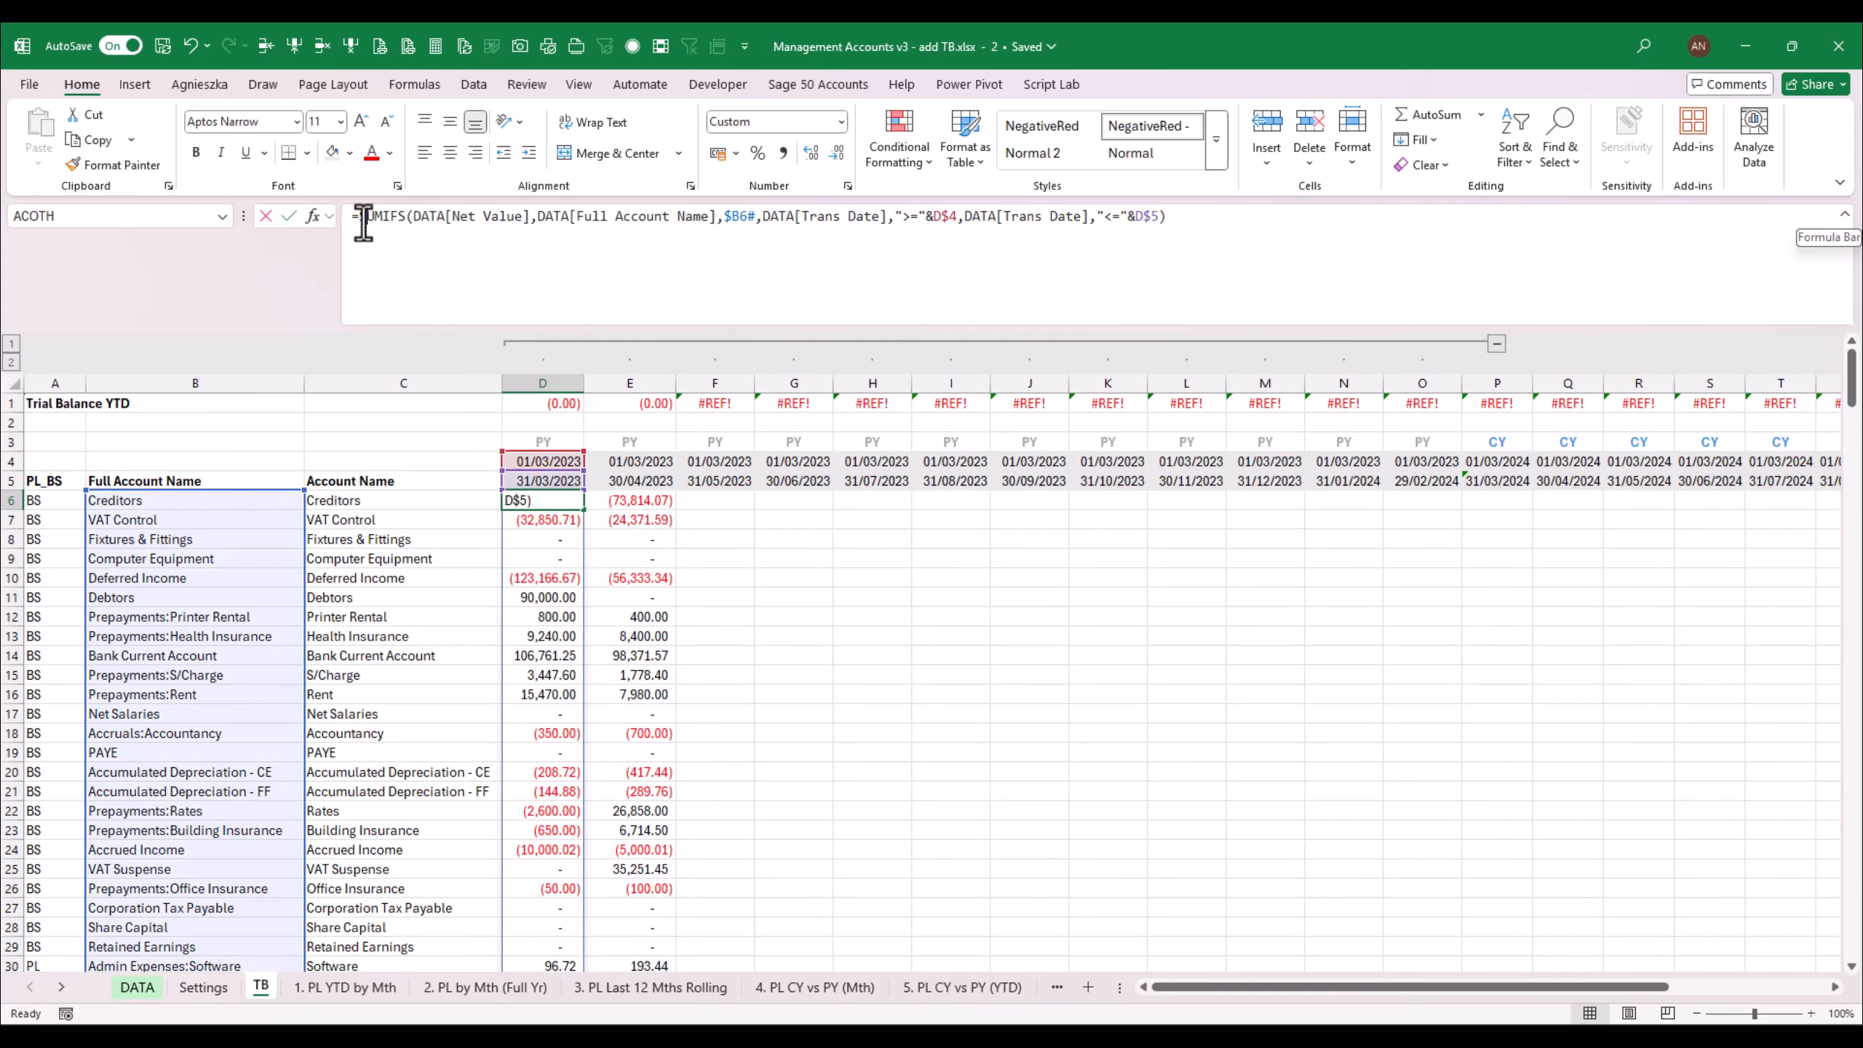
click(356, 219)
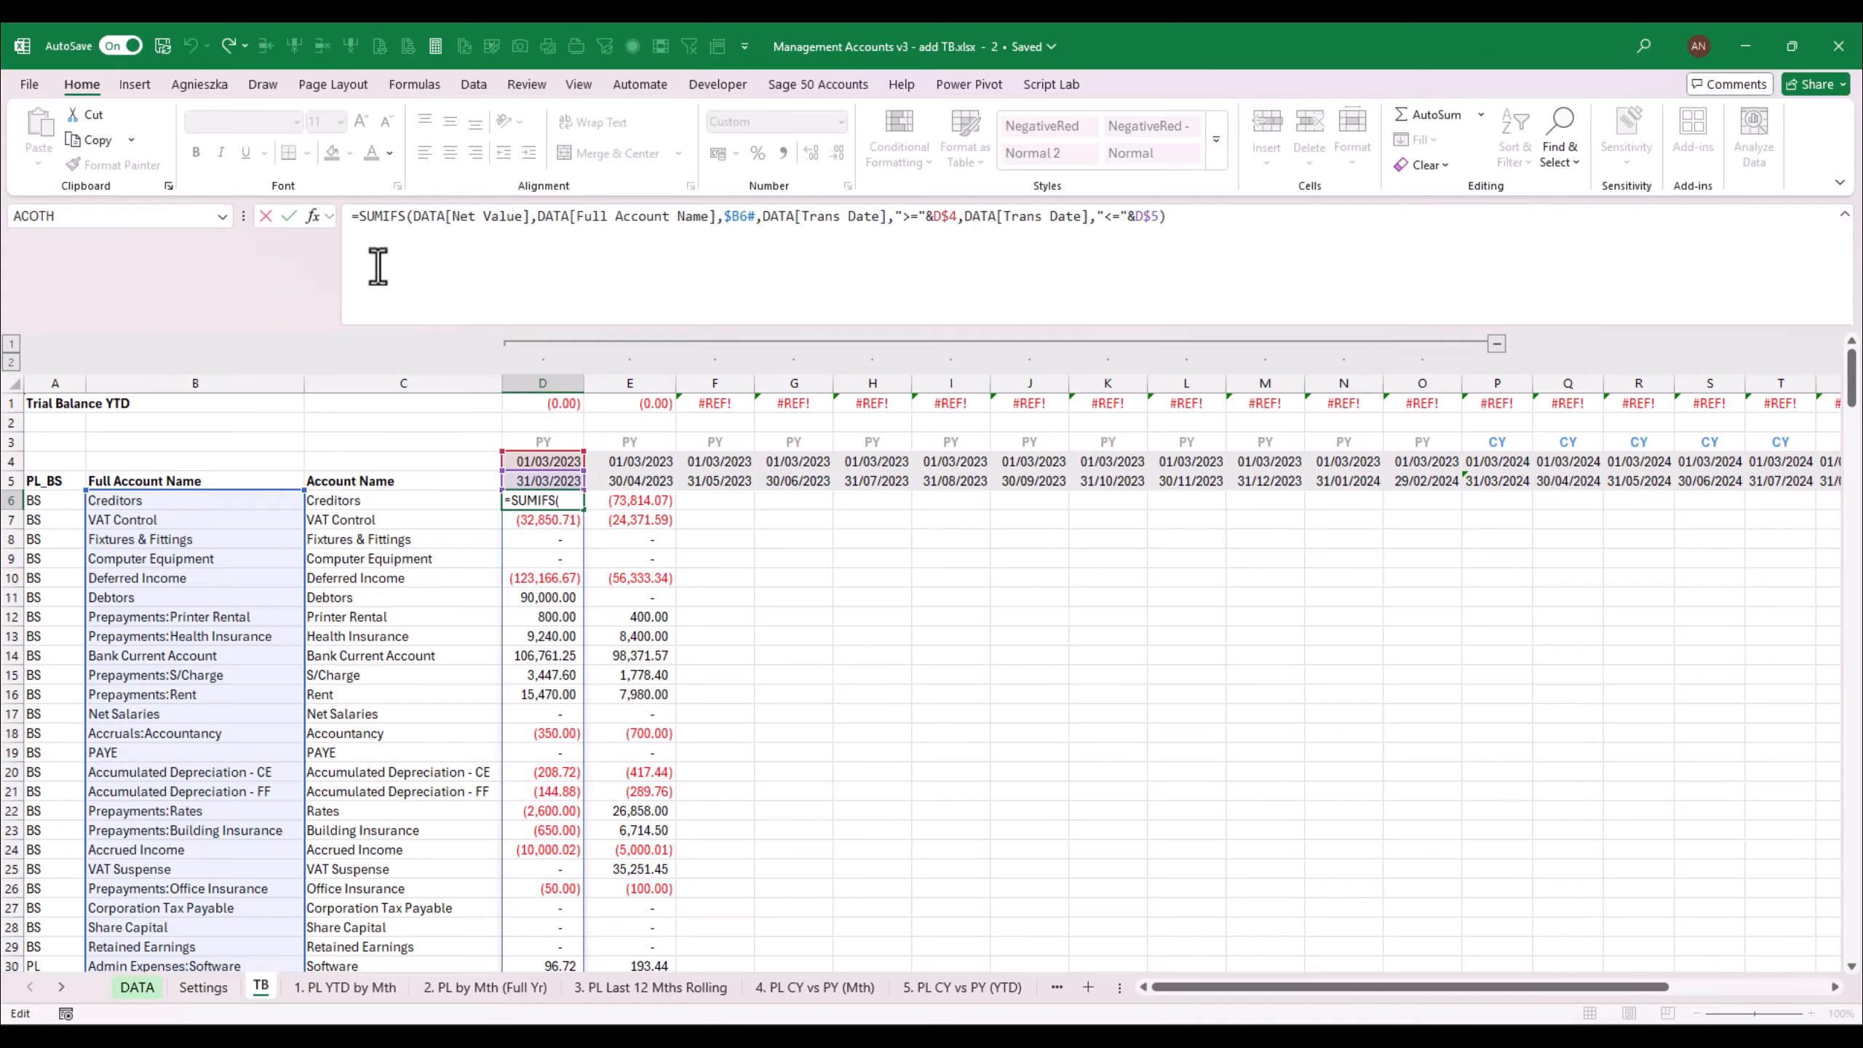
text(if()
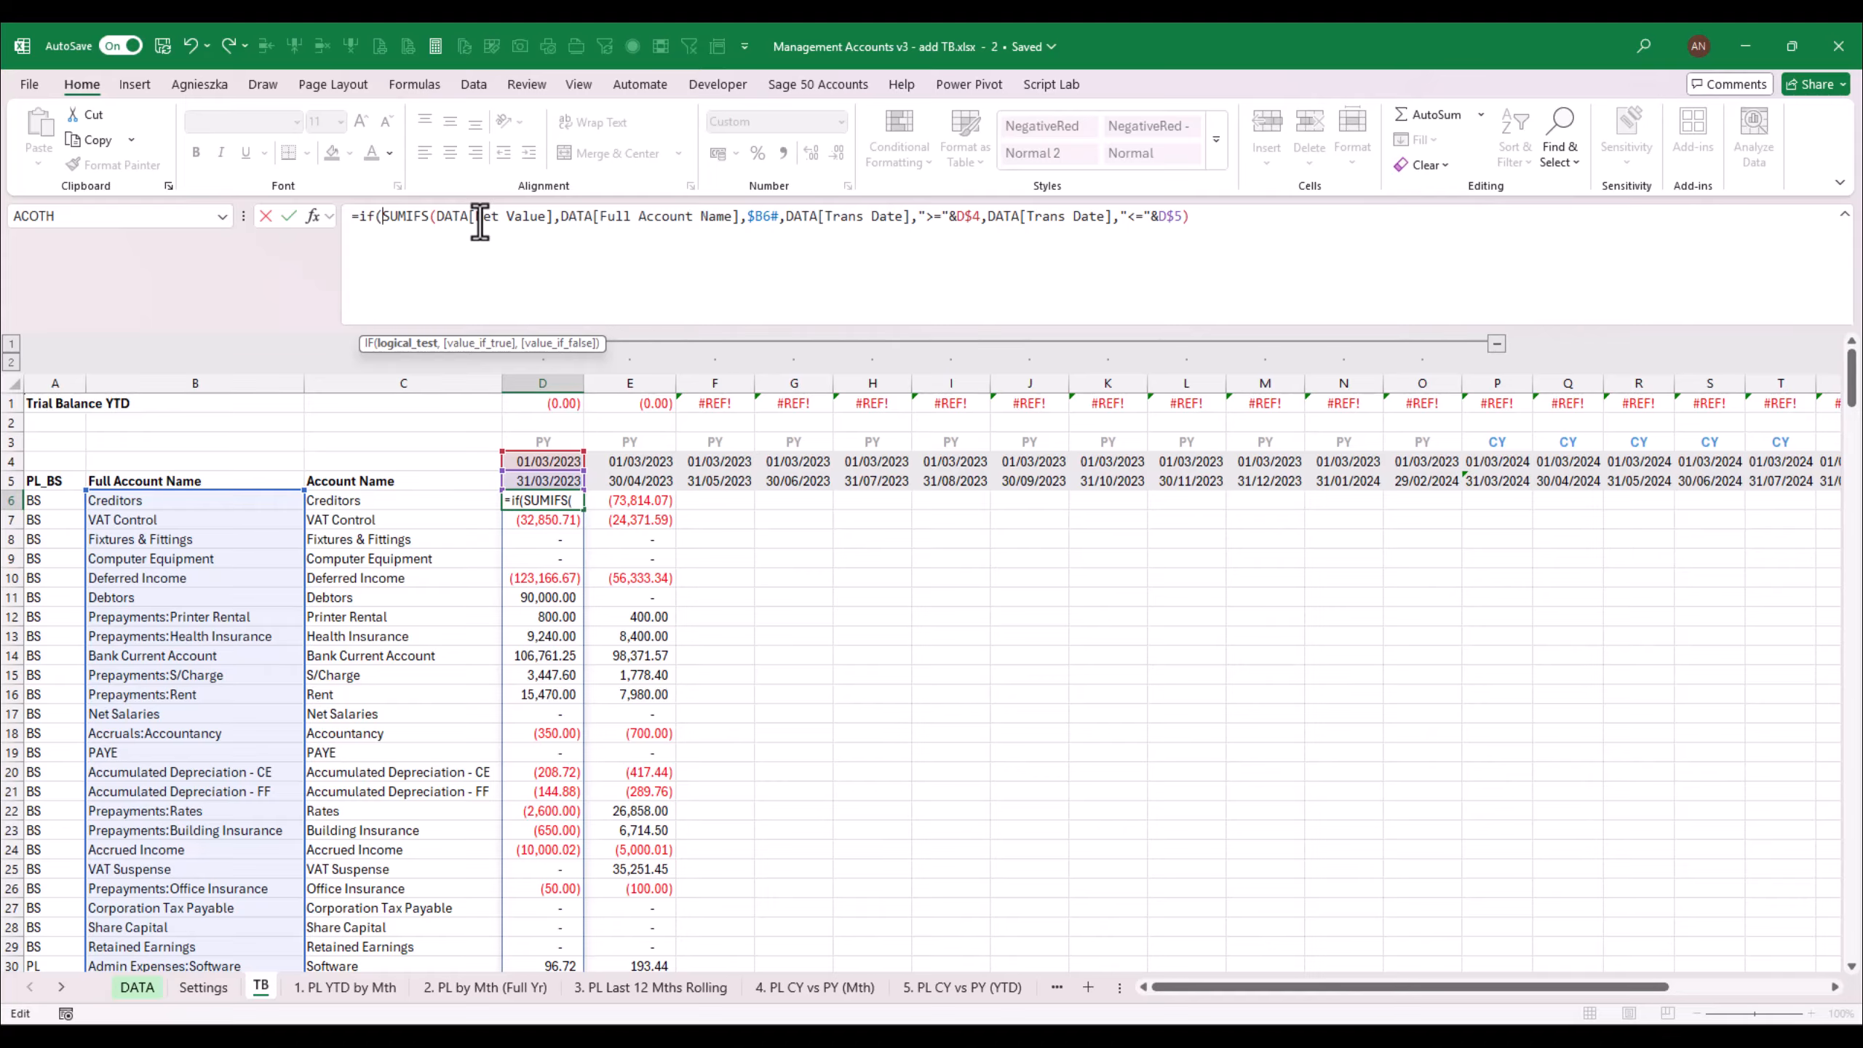
text(")
key(BackSpace)
click(211, 500)
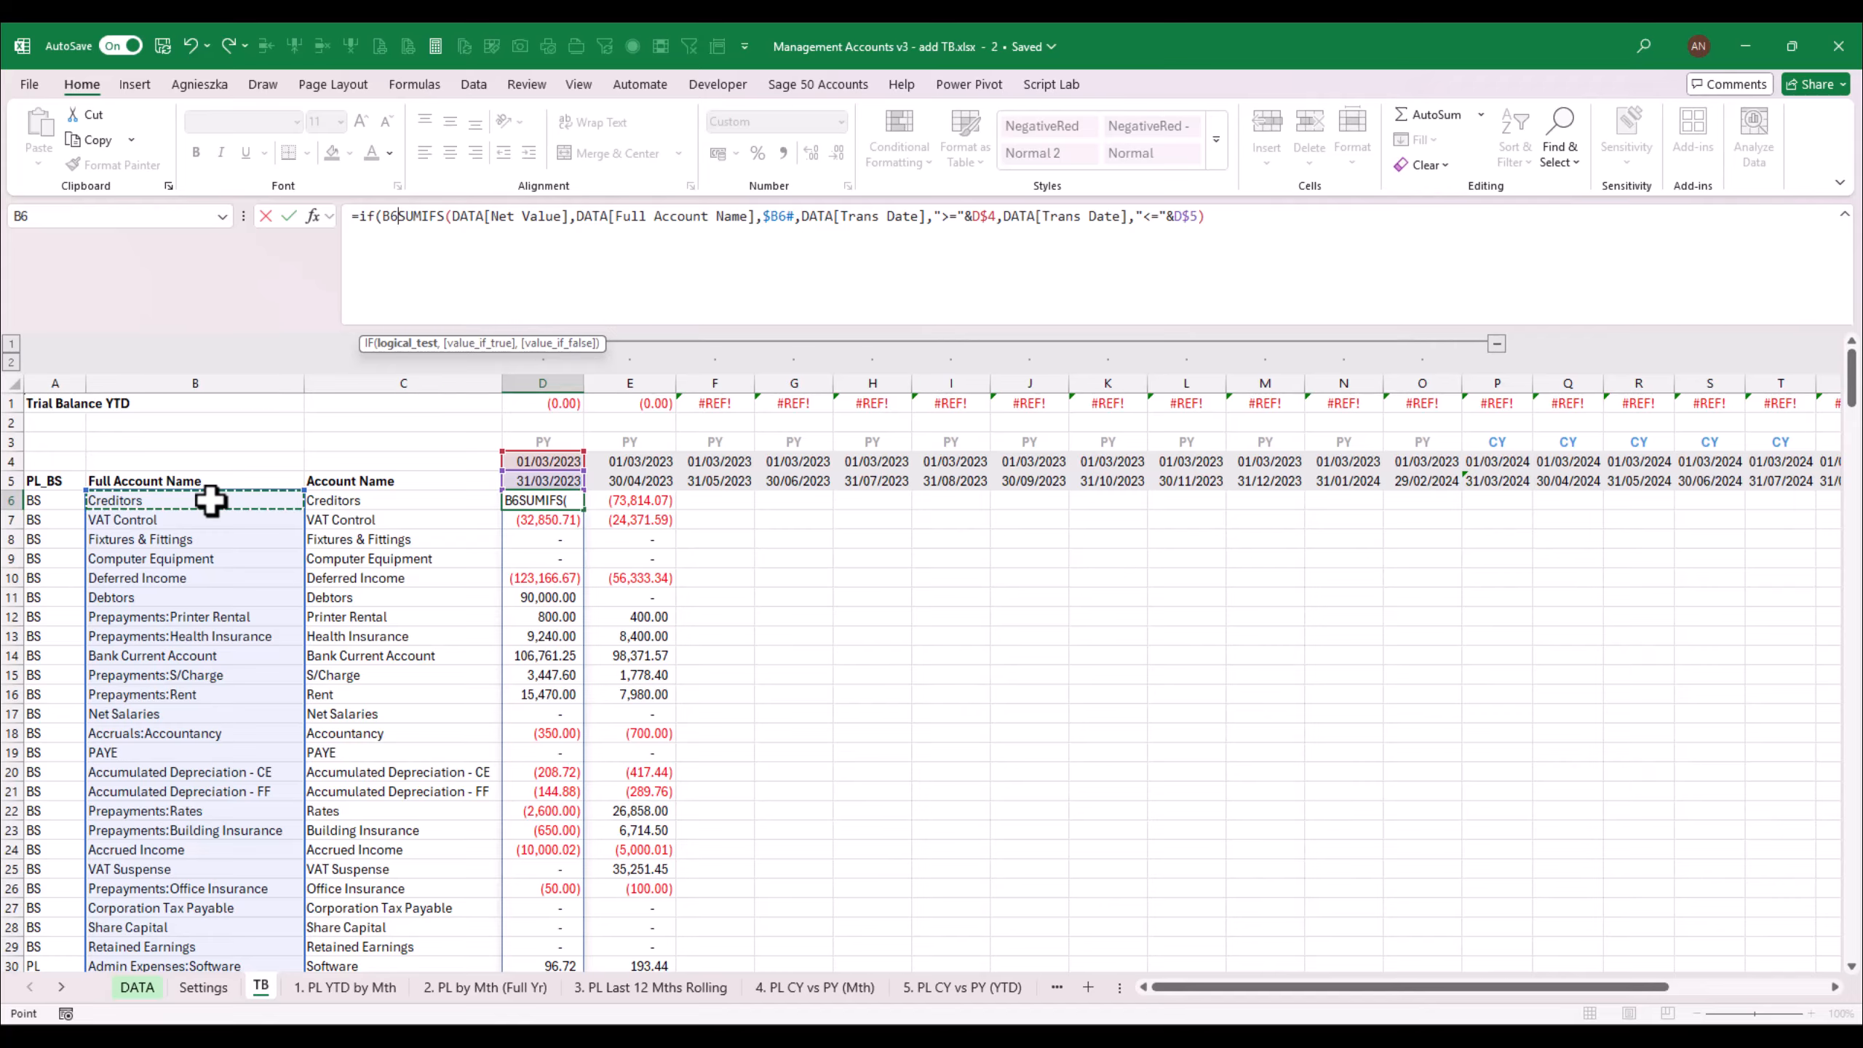
text(#=)
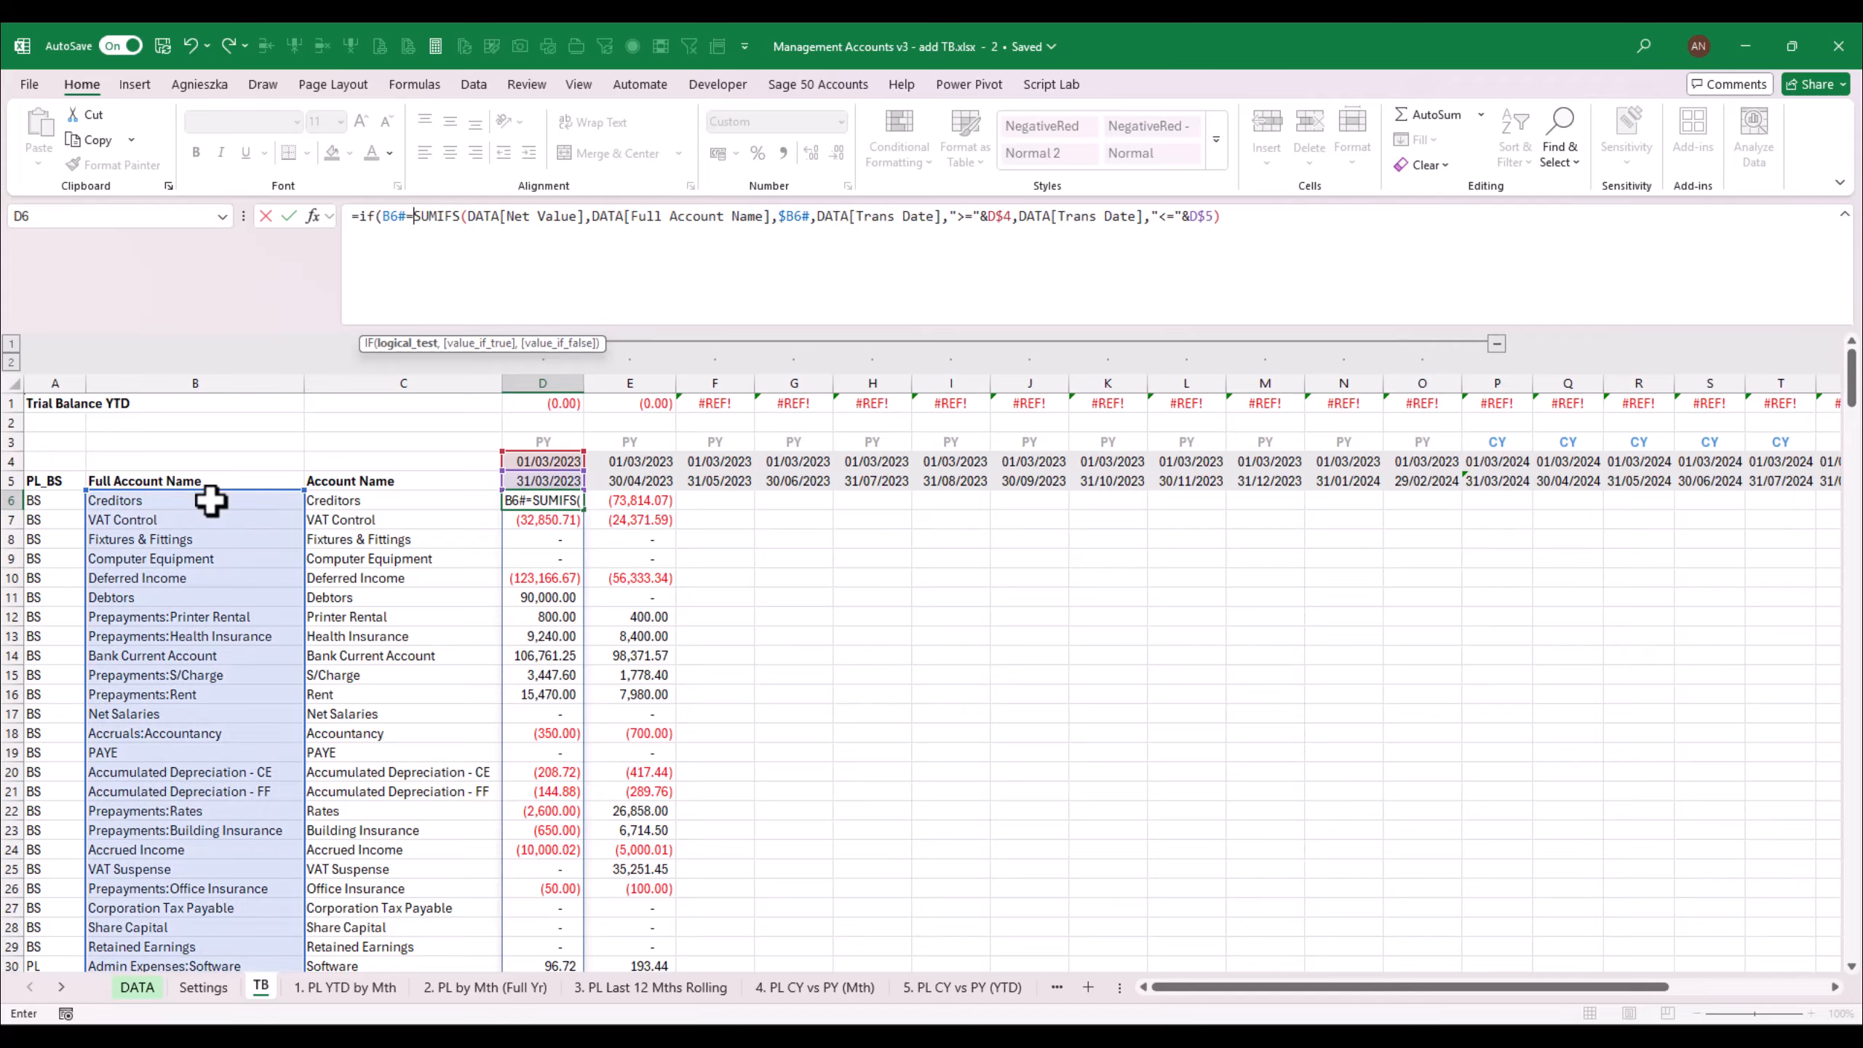
text("Reta)
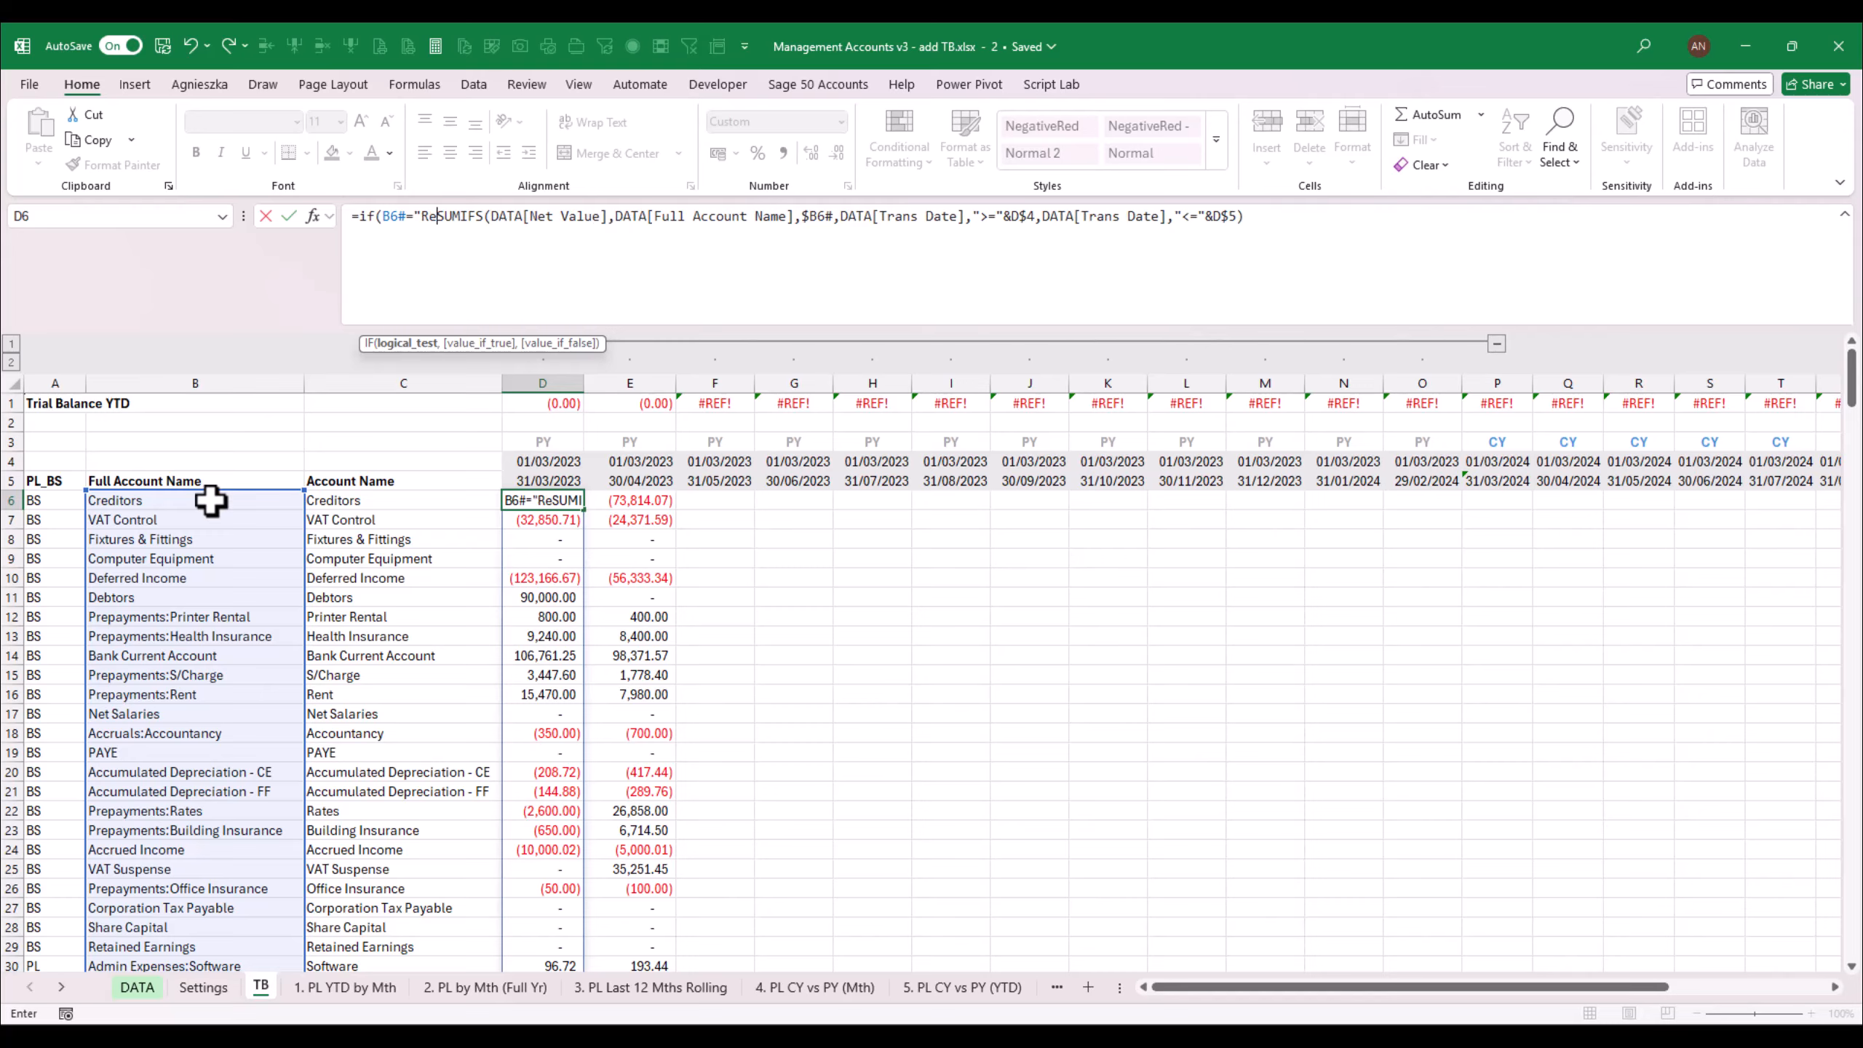
text(ined Earn)
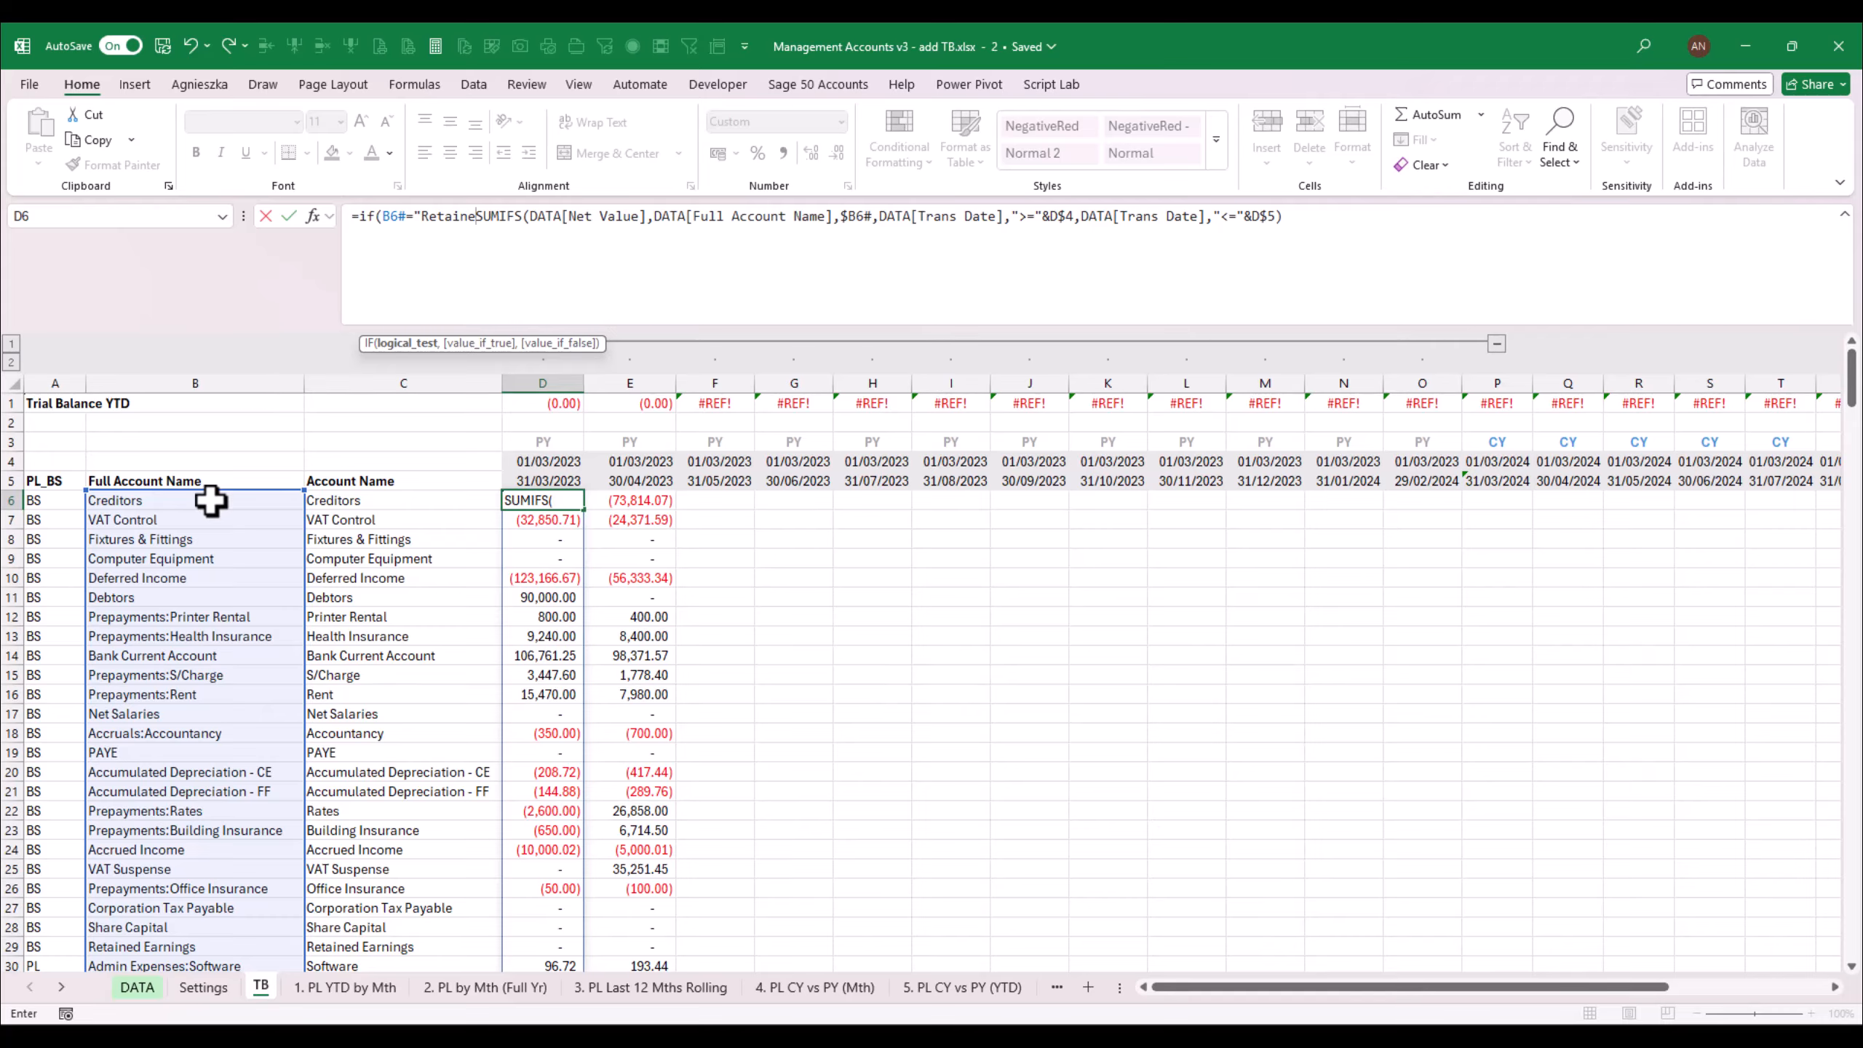
text(ings")
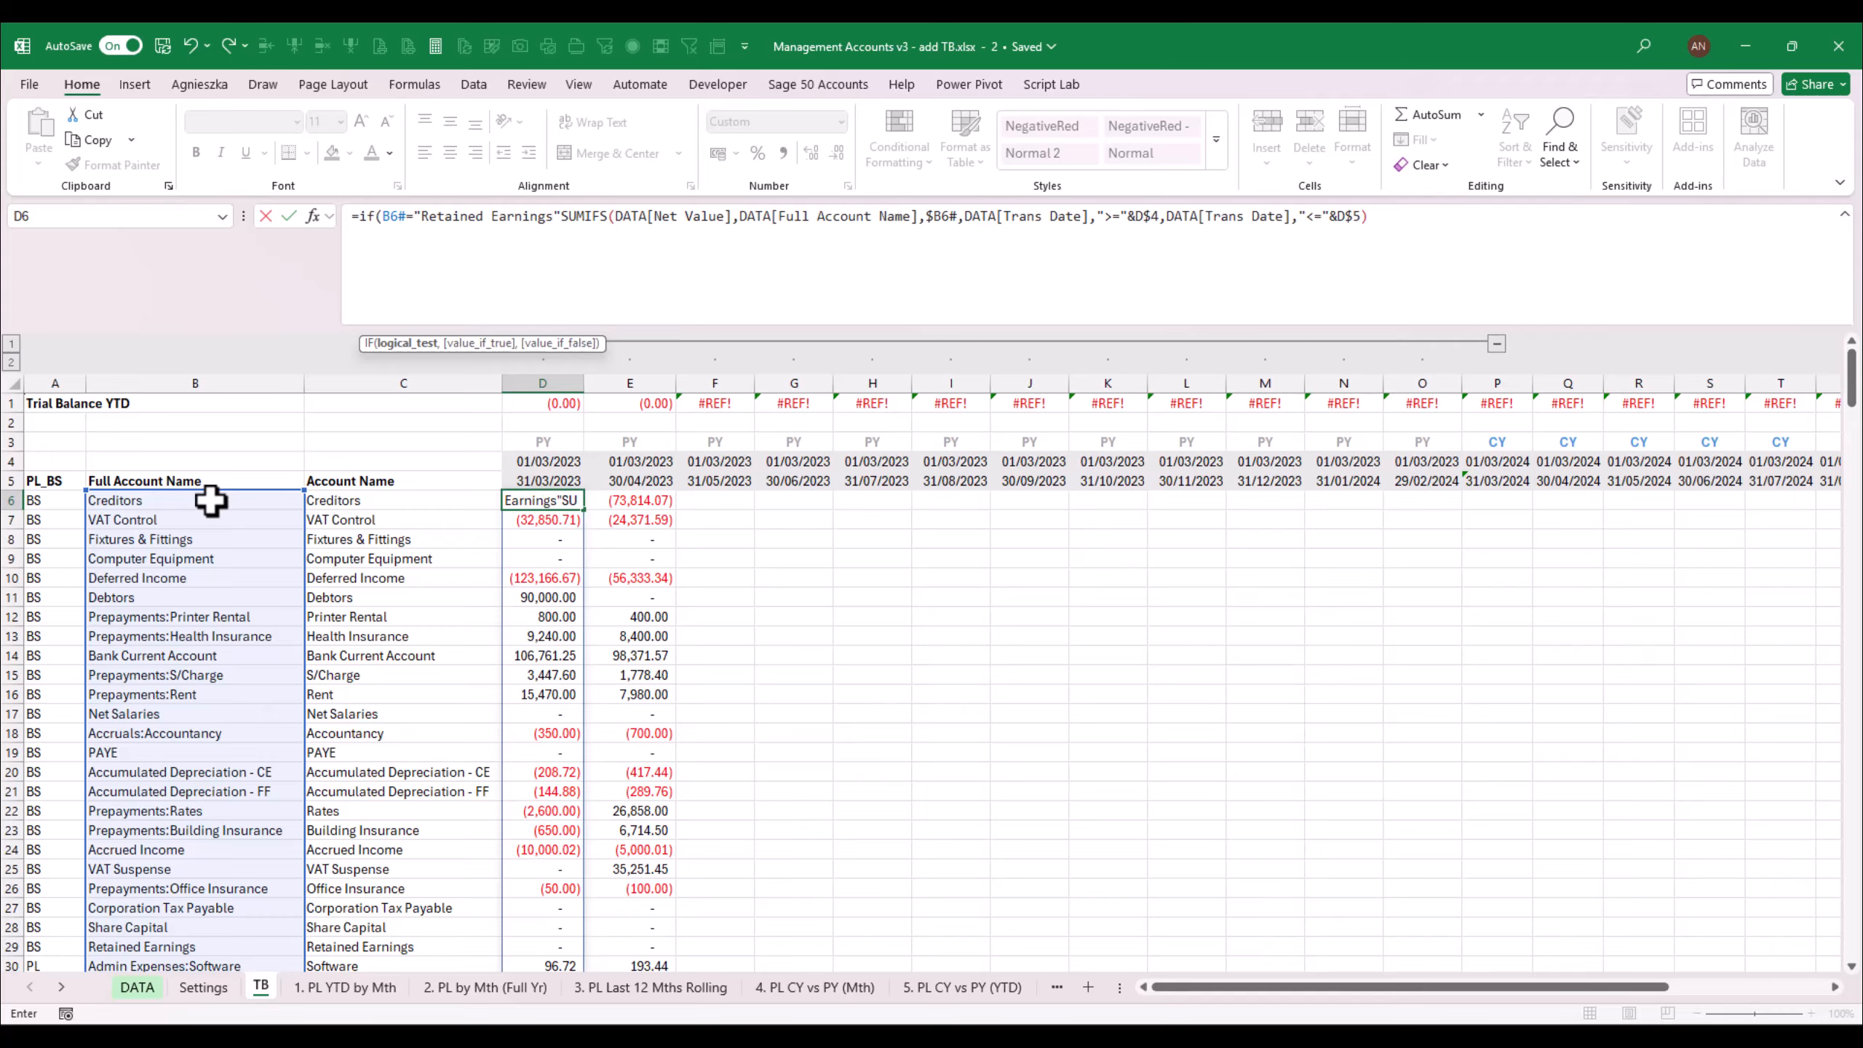
text(,1)
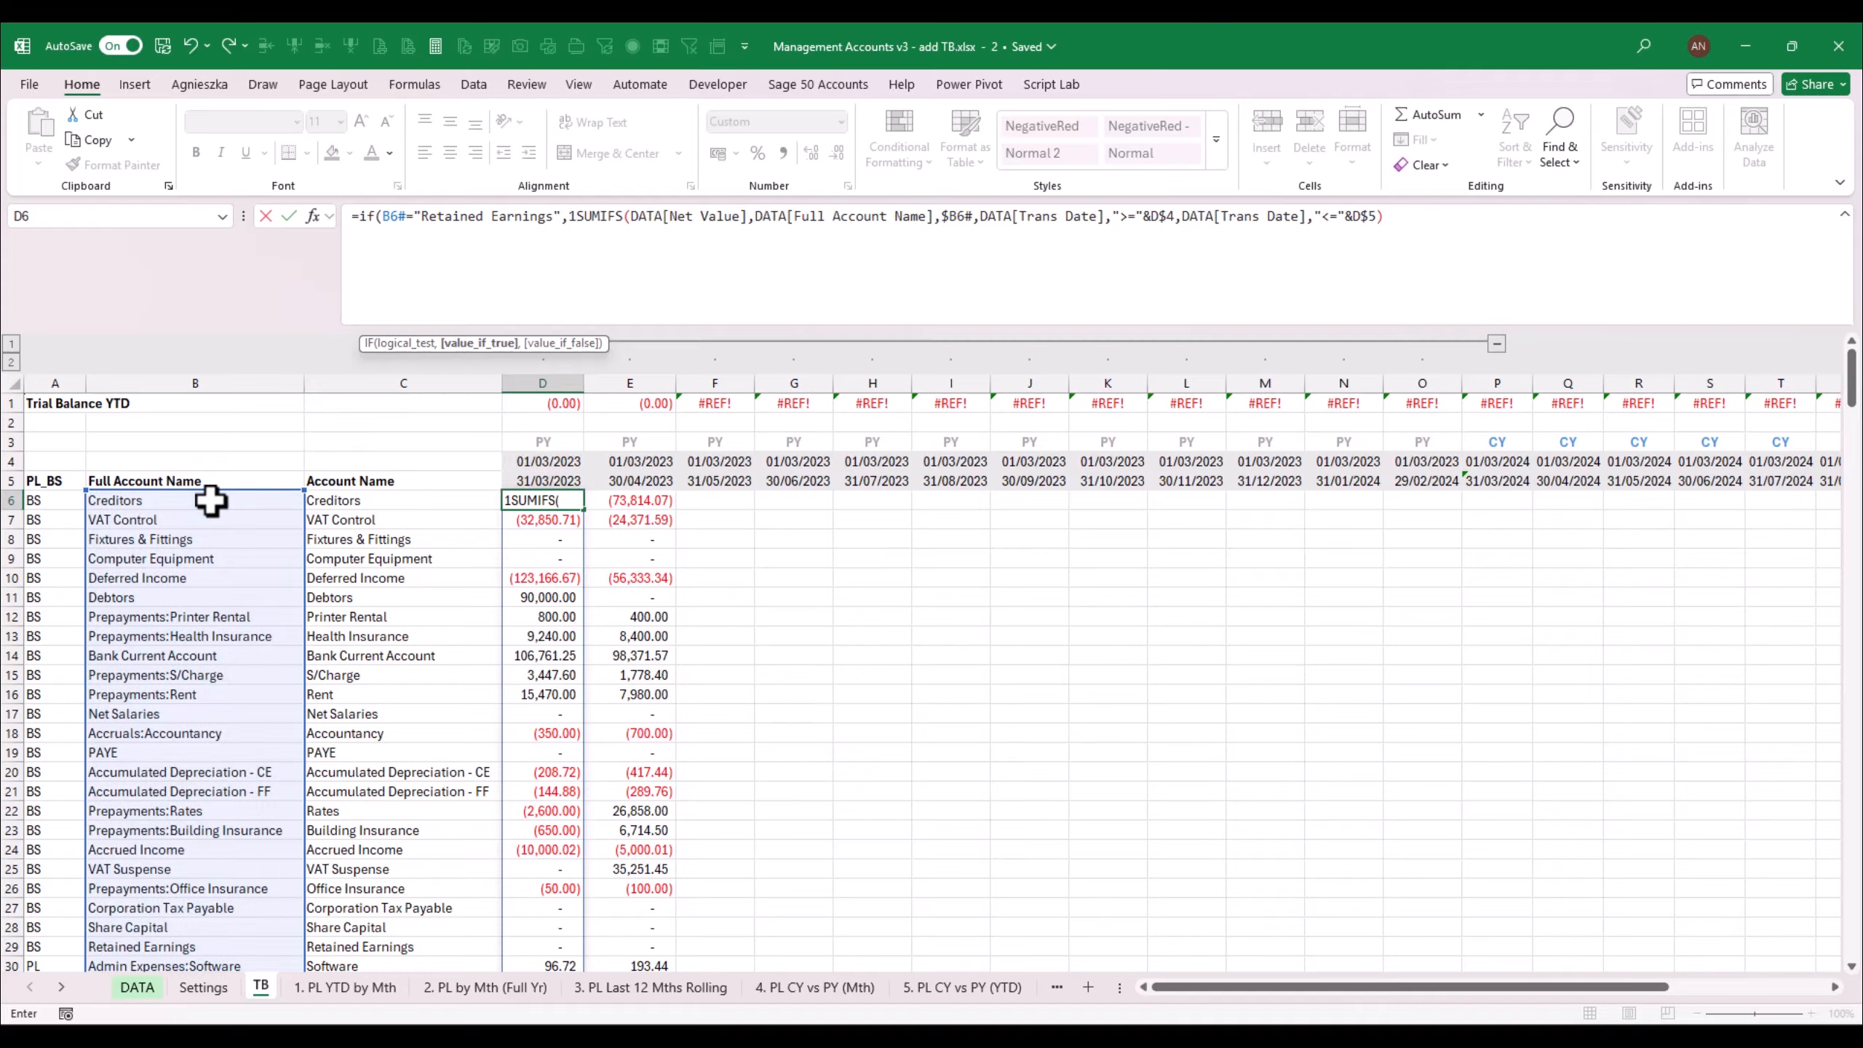
text(,)
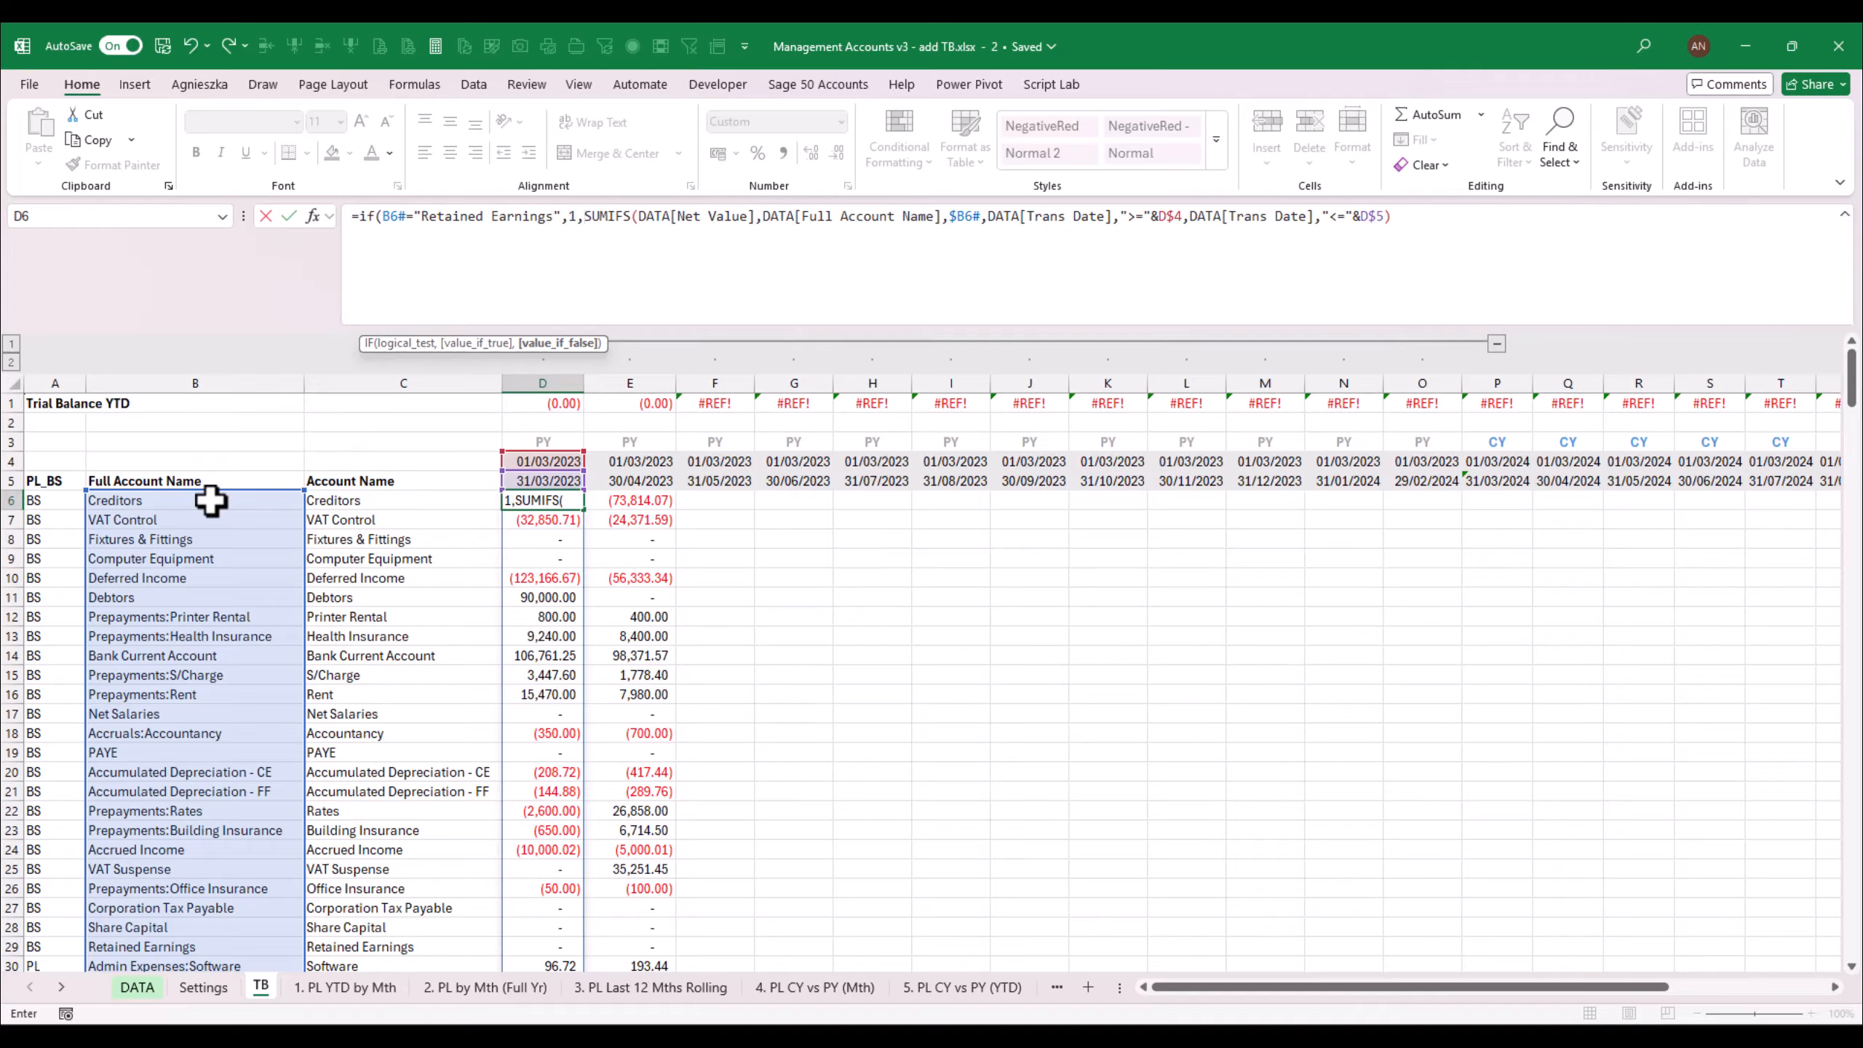
key(alt+Return)
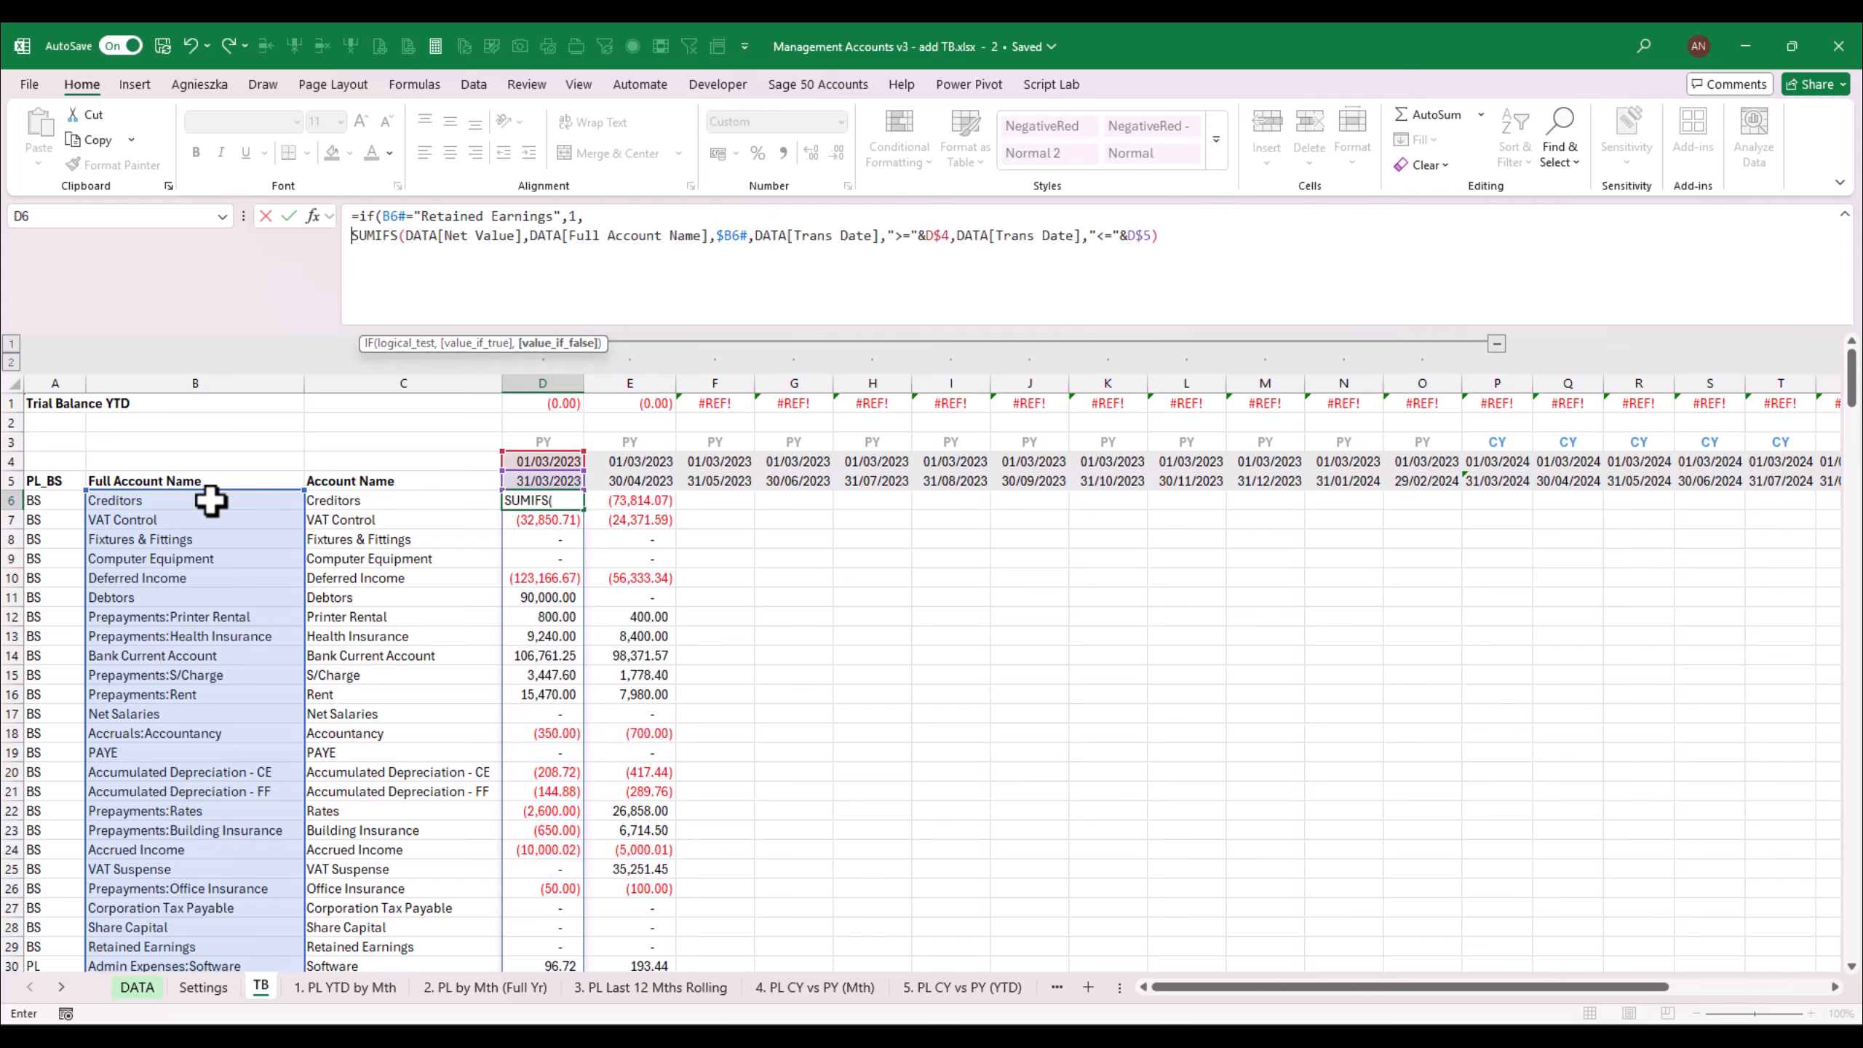
Step: Nest a second IF testing A6#="BS" with placeholder 2 if true, and put the SUMIFS on its own third line
text(if()
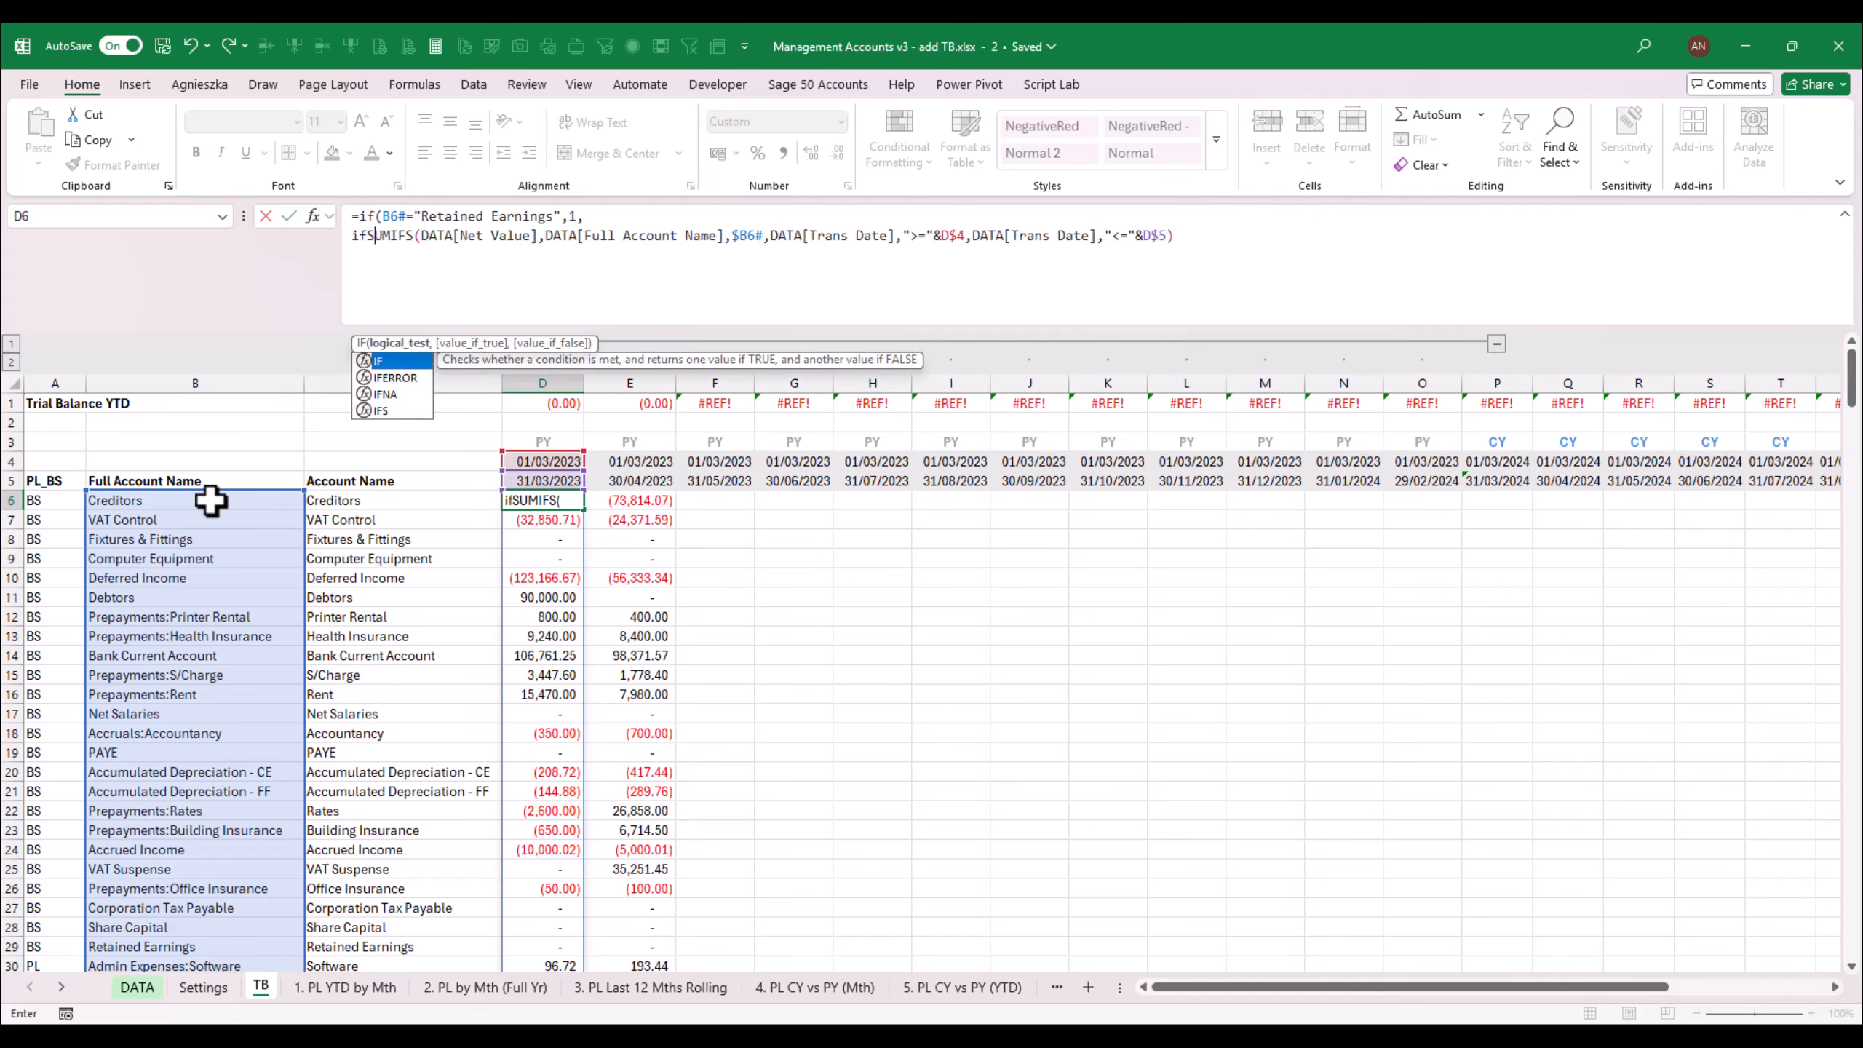
click(65, 497)
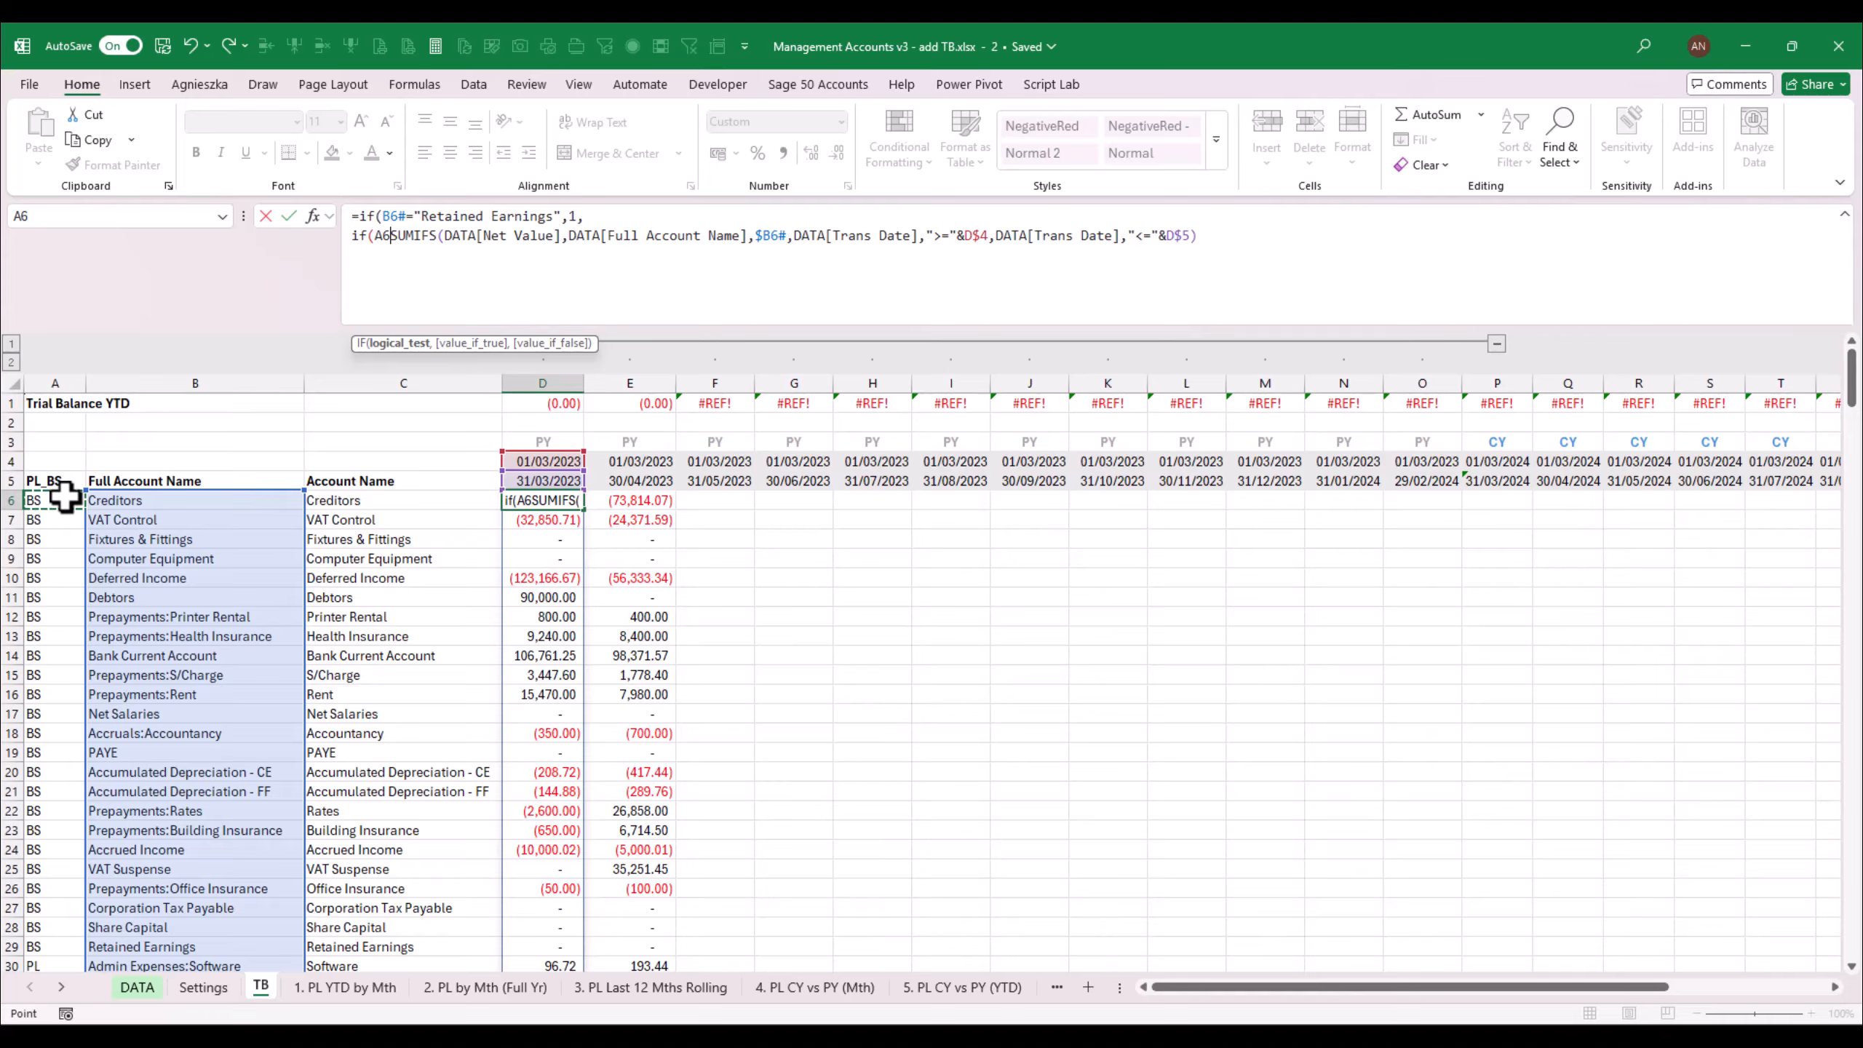
text(#)
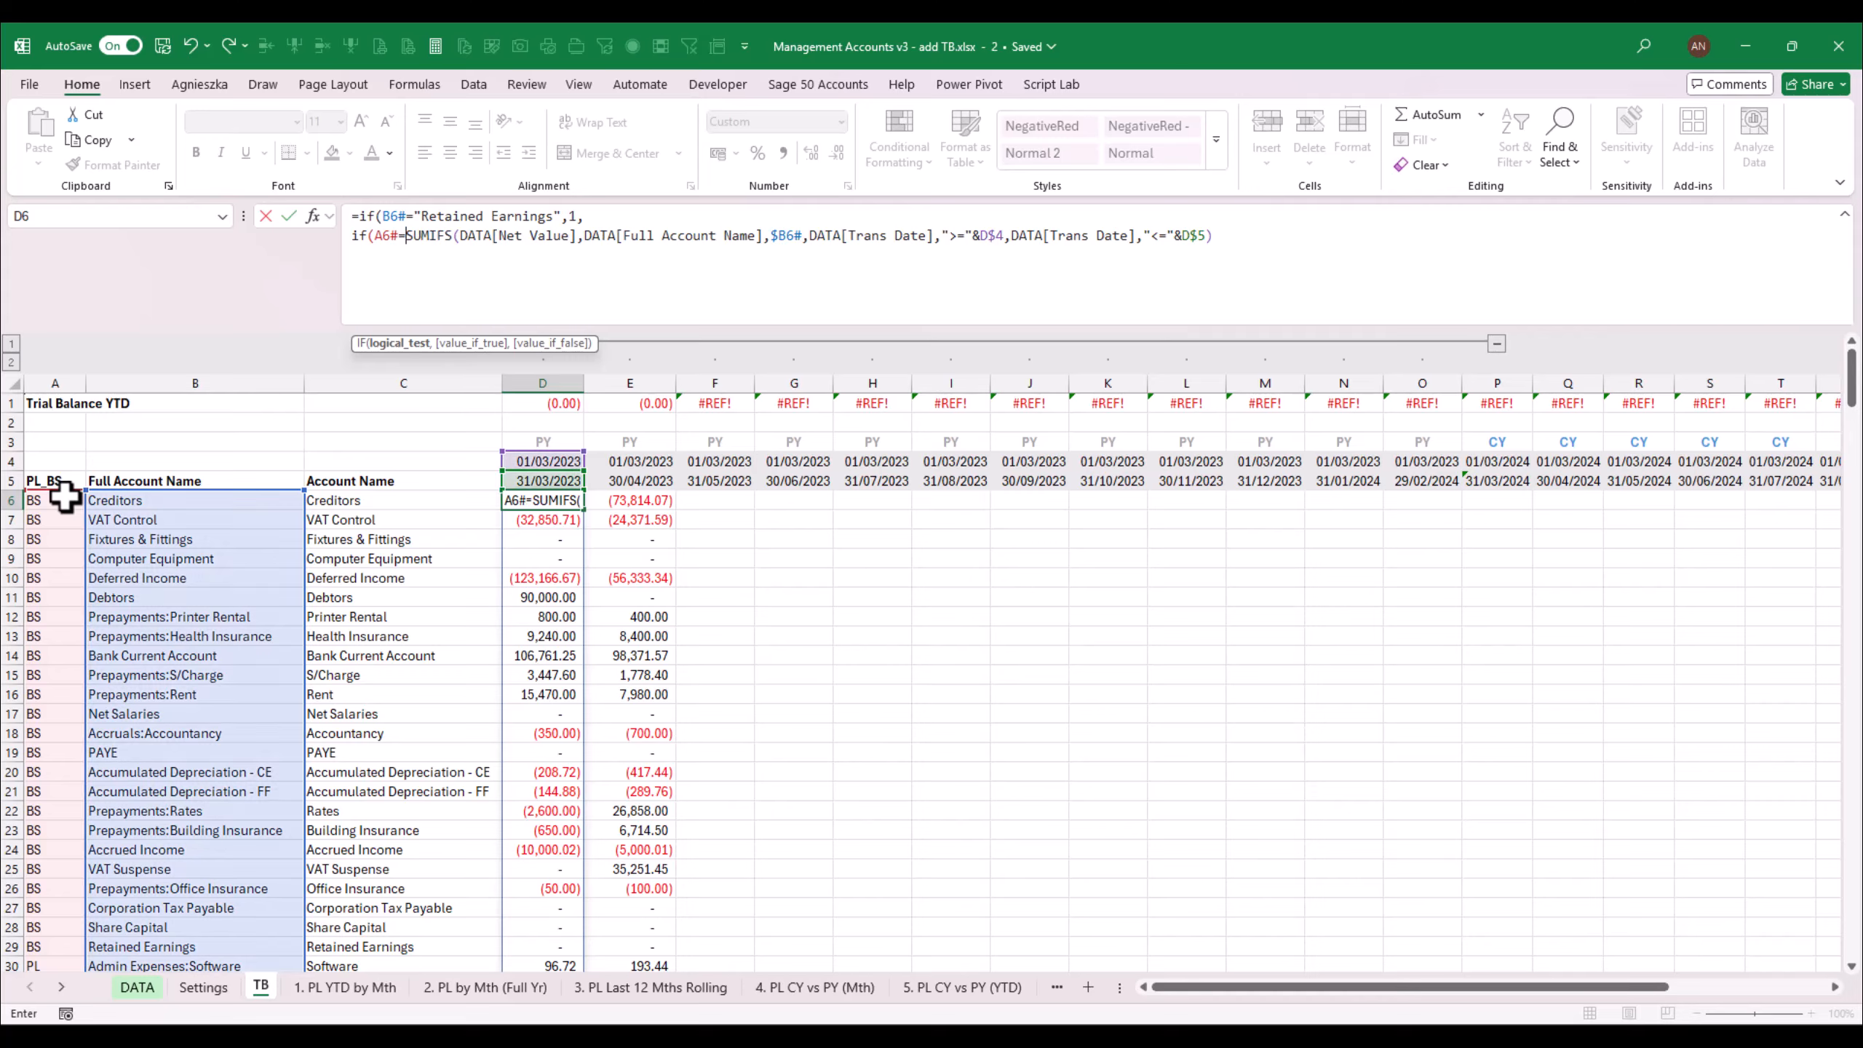
text(="BS)
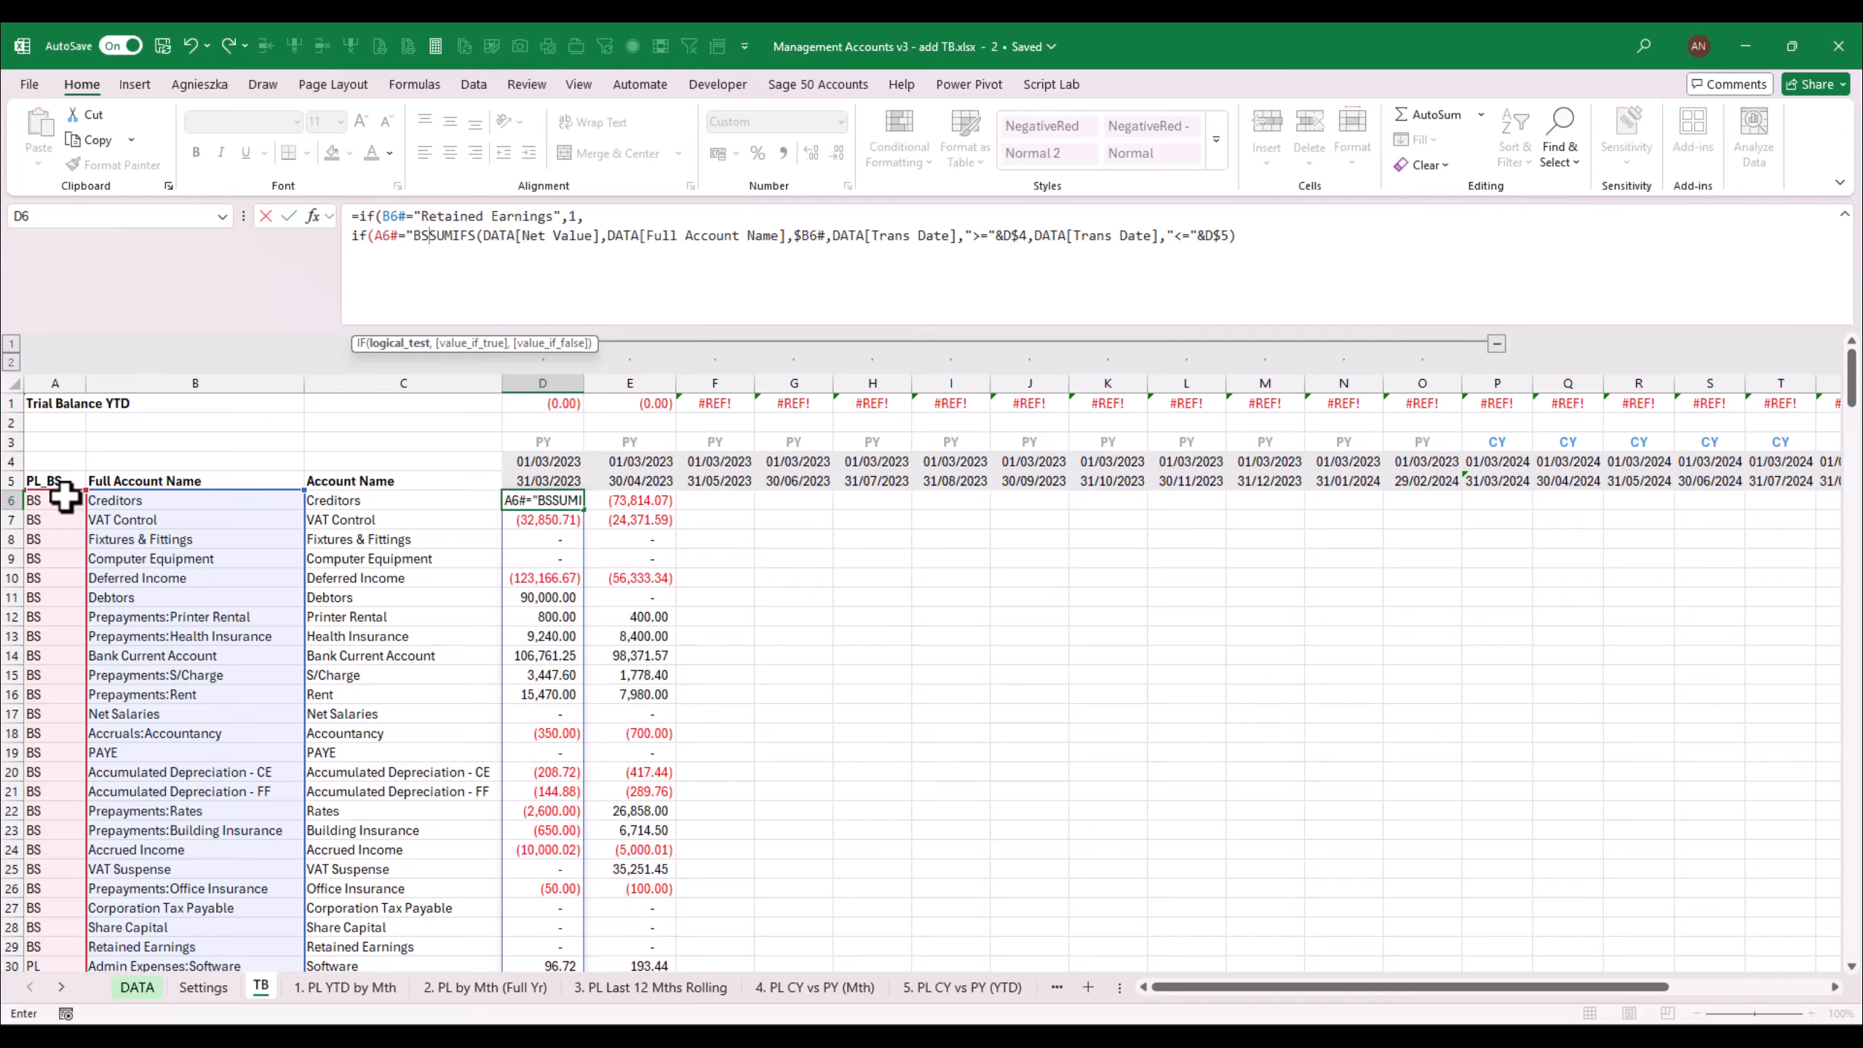
text(",2)
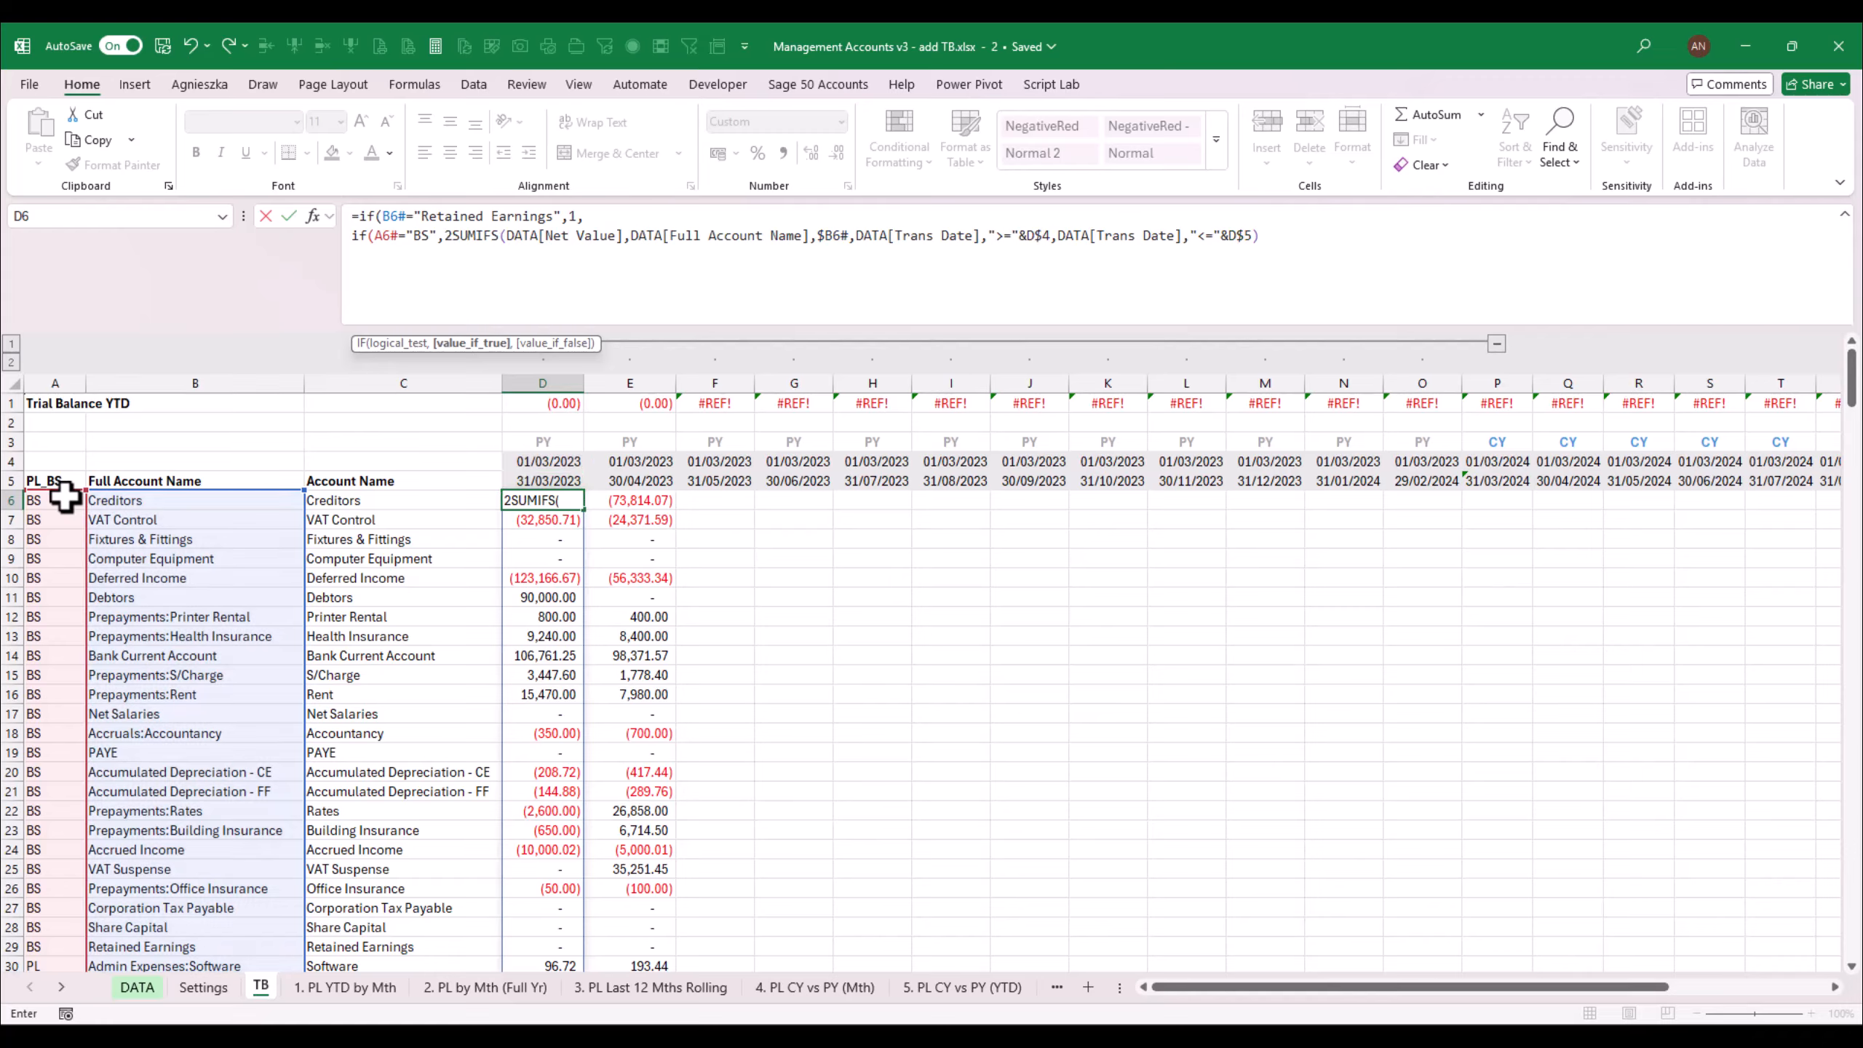
text(,)
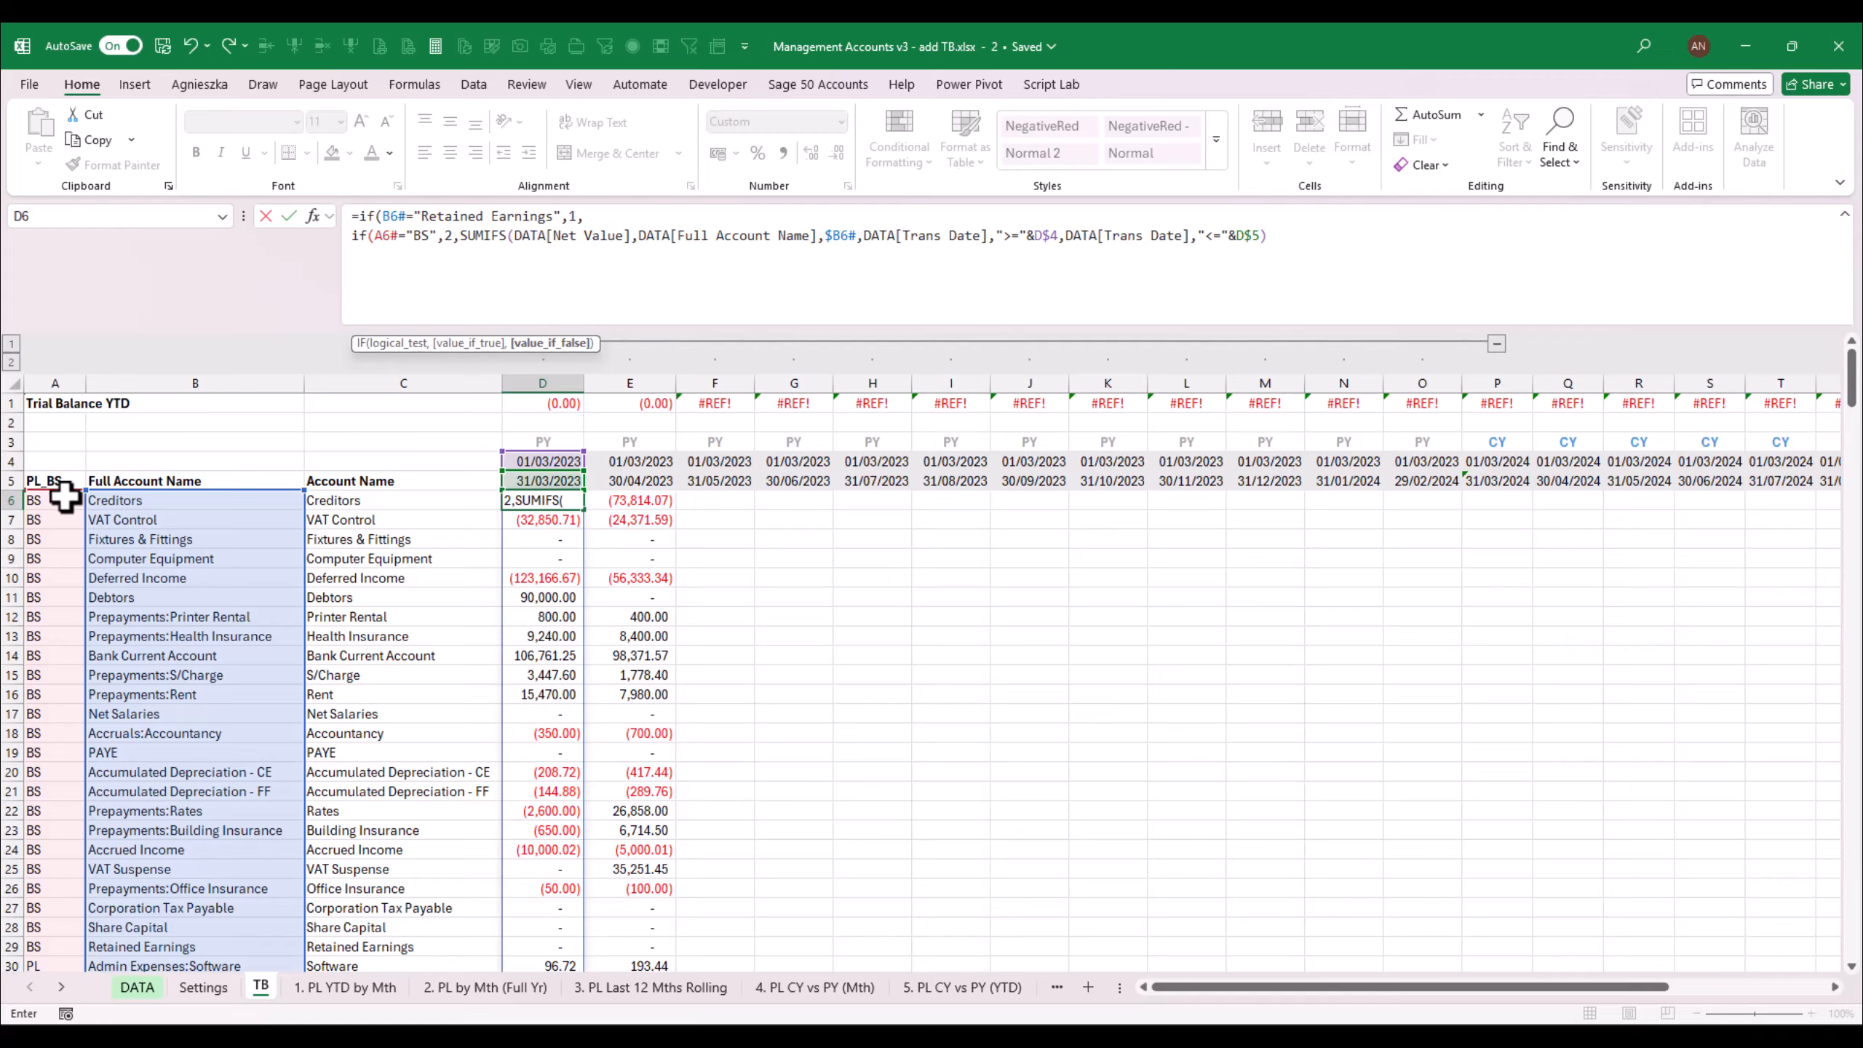
key(alt+Return)
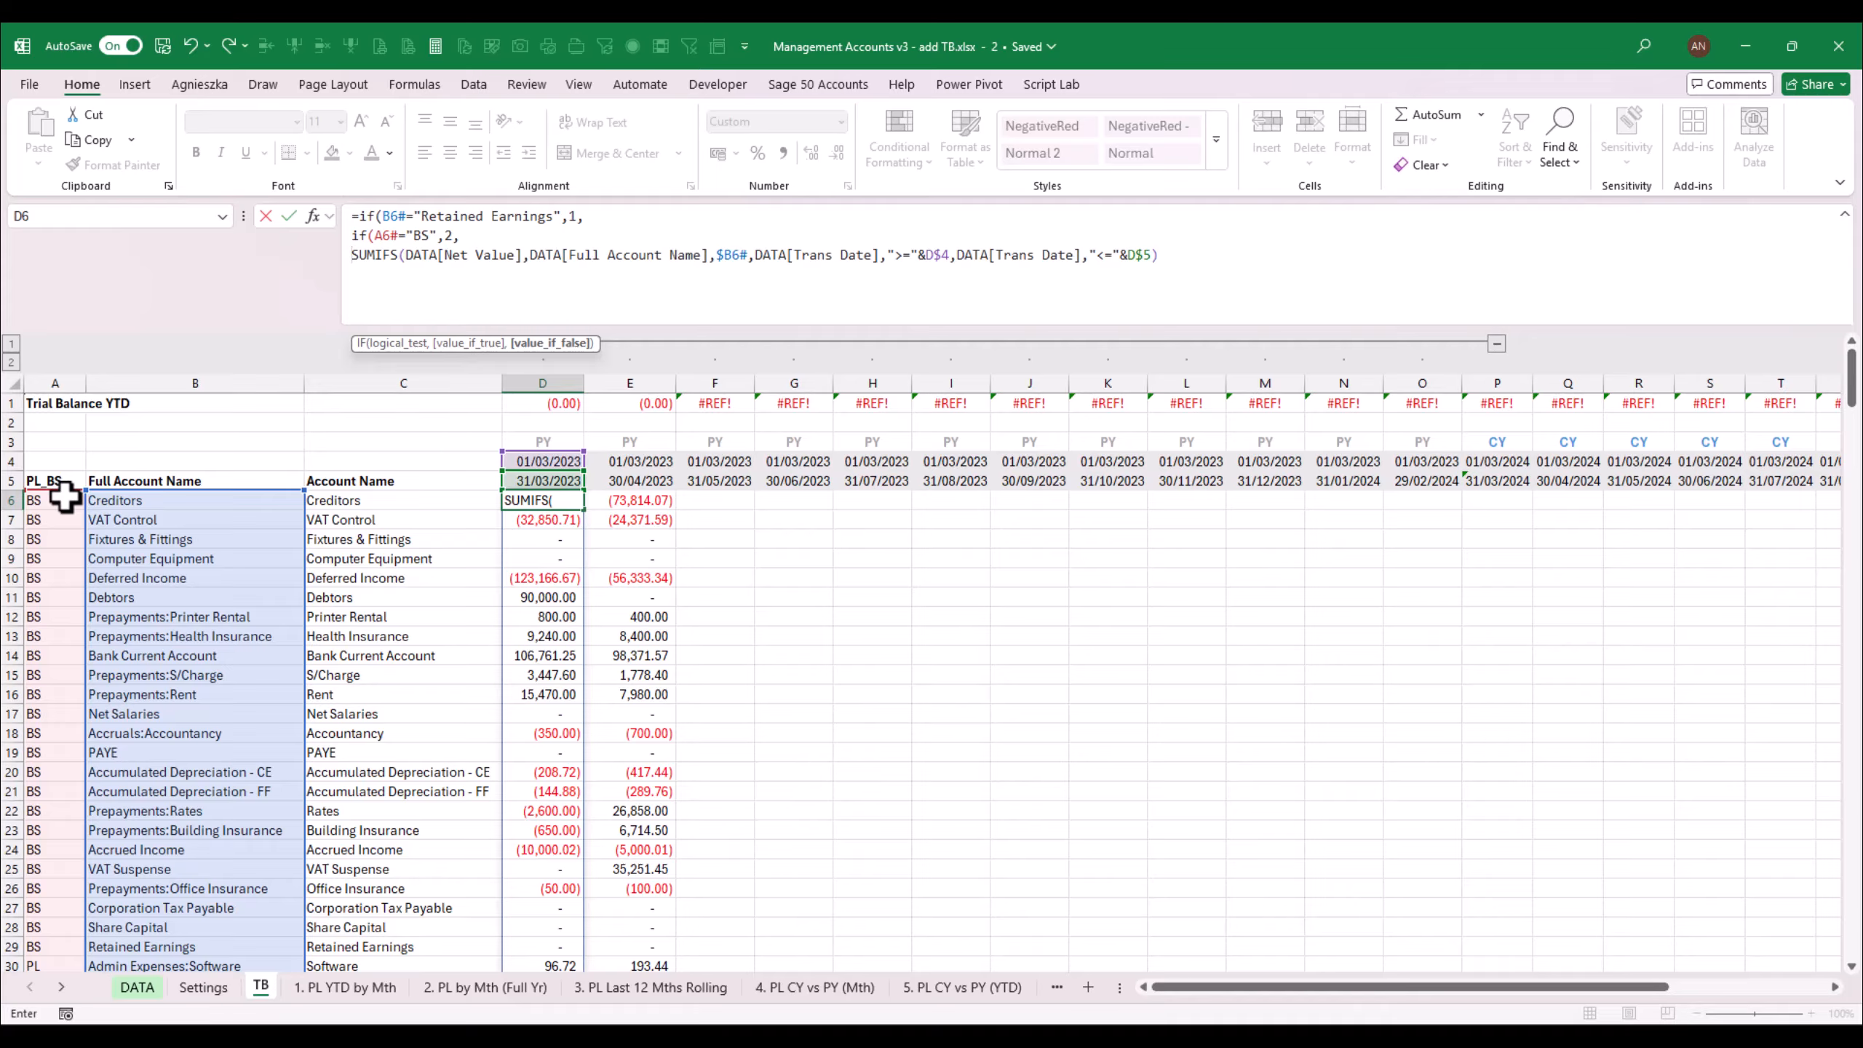
Step: Close the nested IF parentheses after the SUMIFS and commit the formula in D6
click(1166, 257)
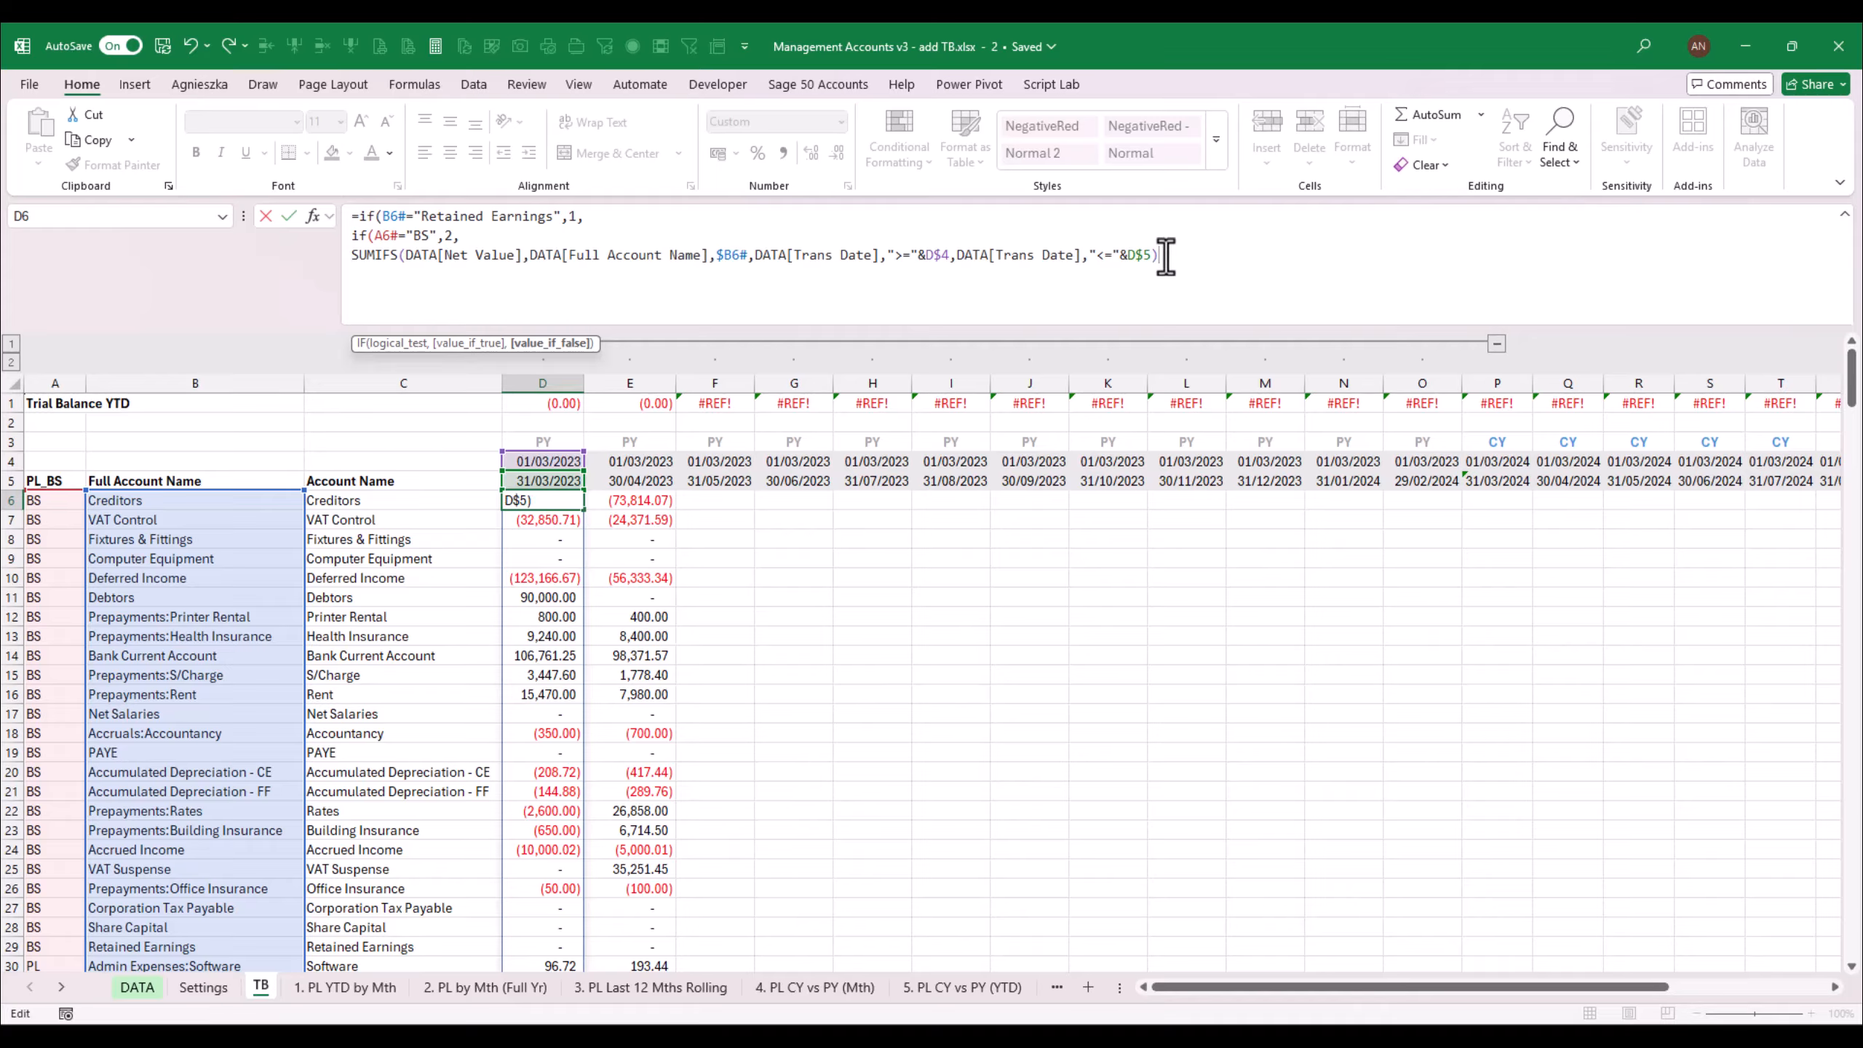
text())
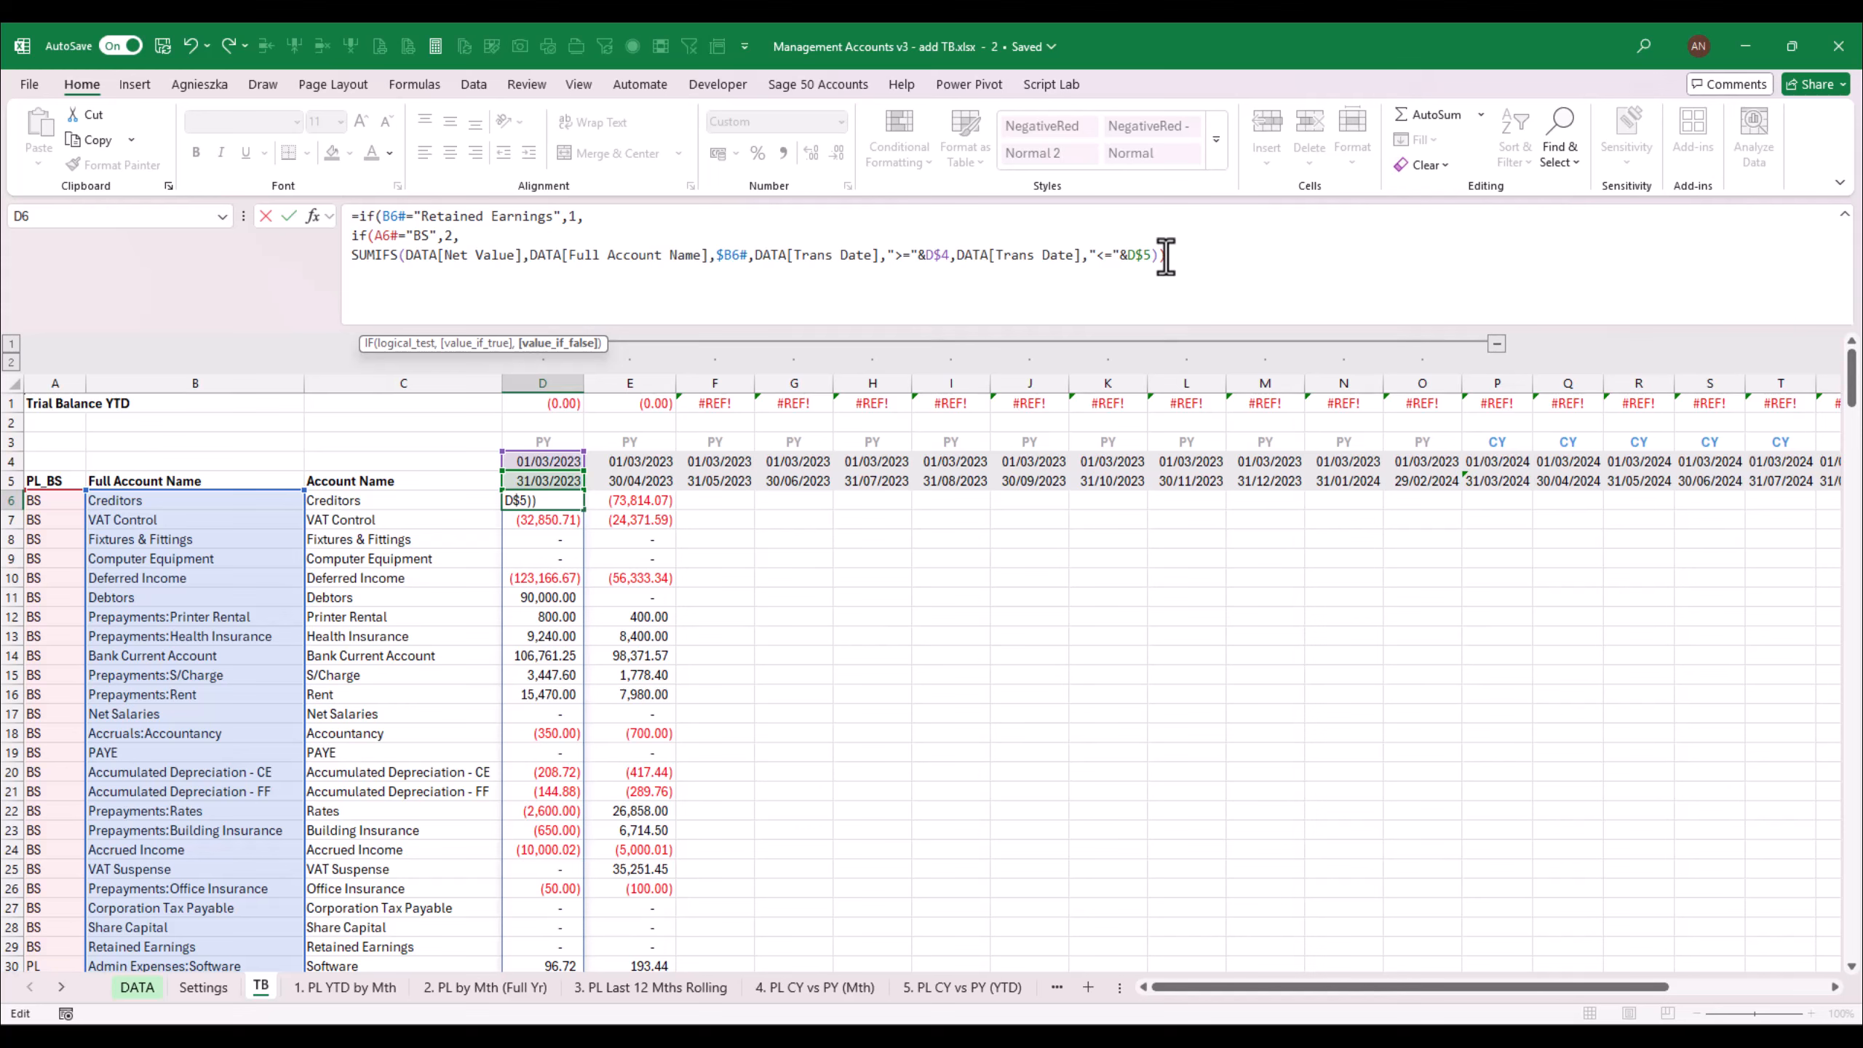
key(Return)
key(Return)
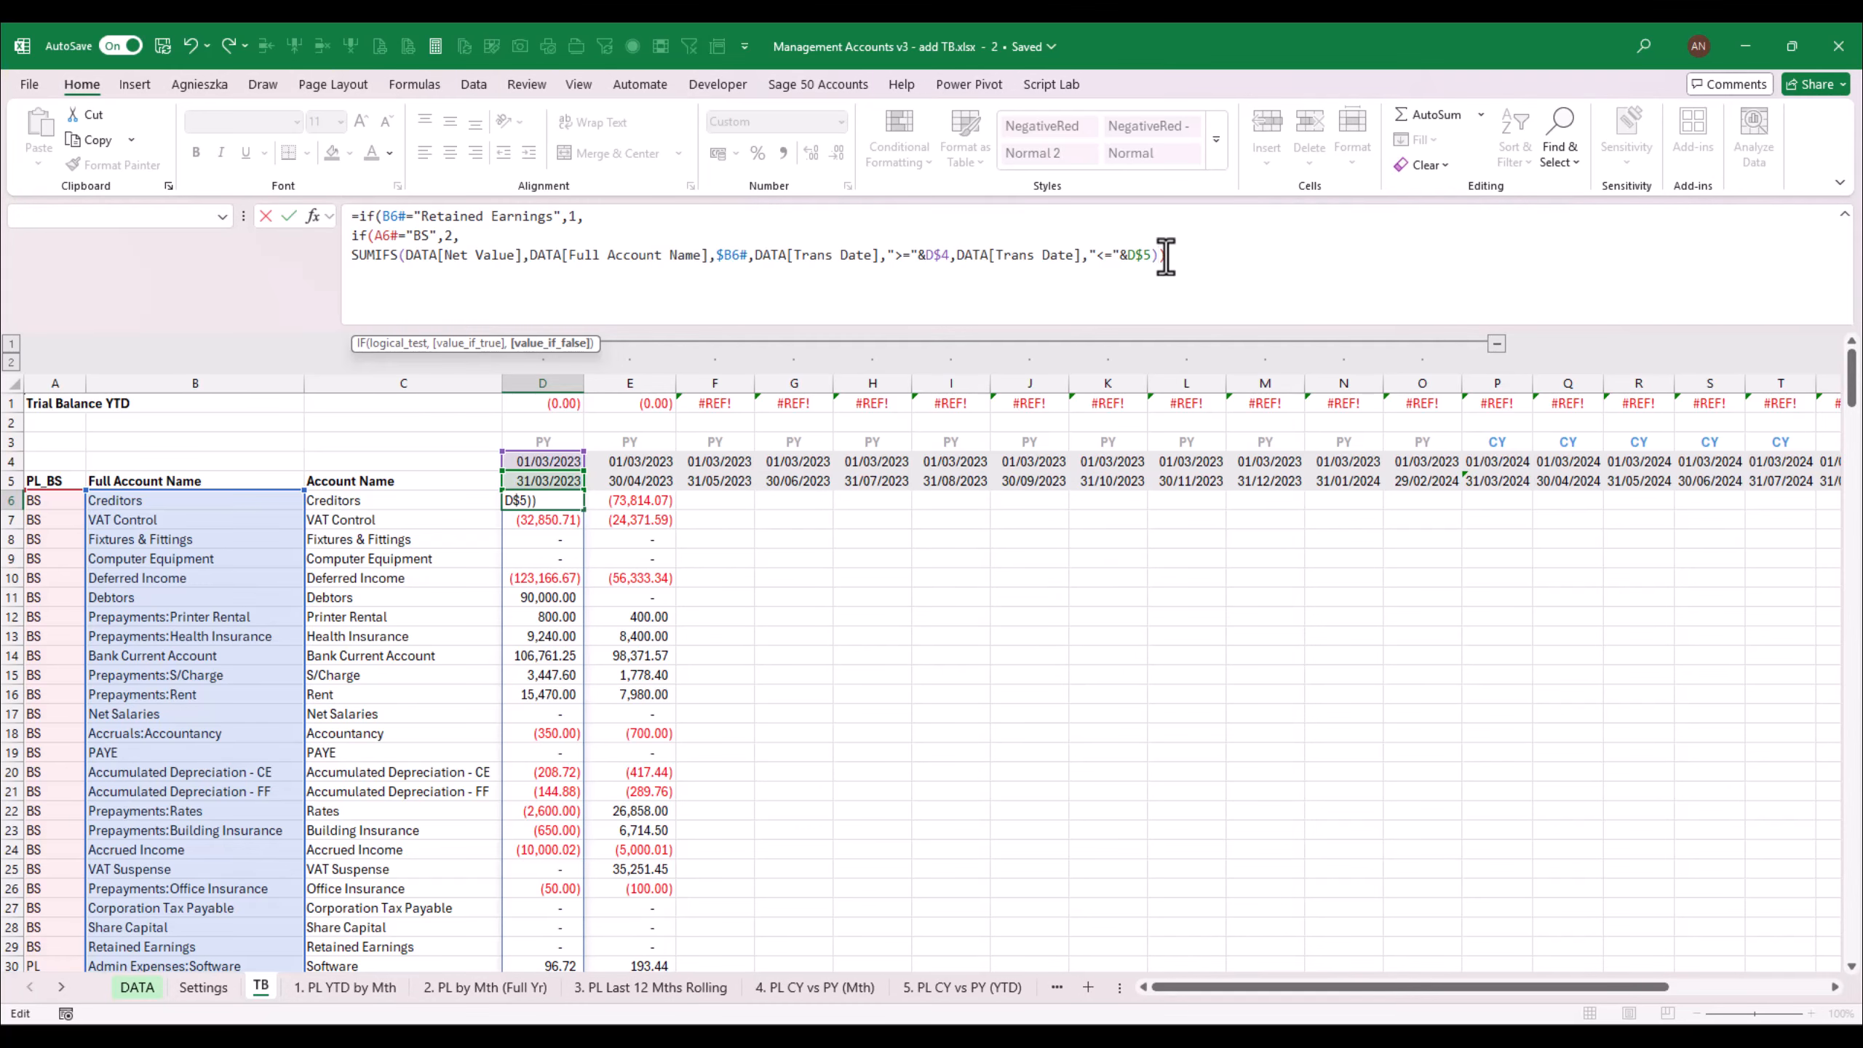
key(Left)
key(Left)
key(Left)
key(Left)
key(Left)
key(Left)
key(Left)
key(Left)
key(Left)
key(Left)
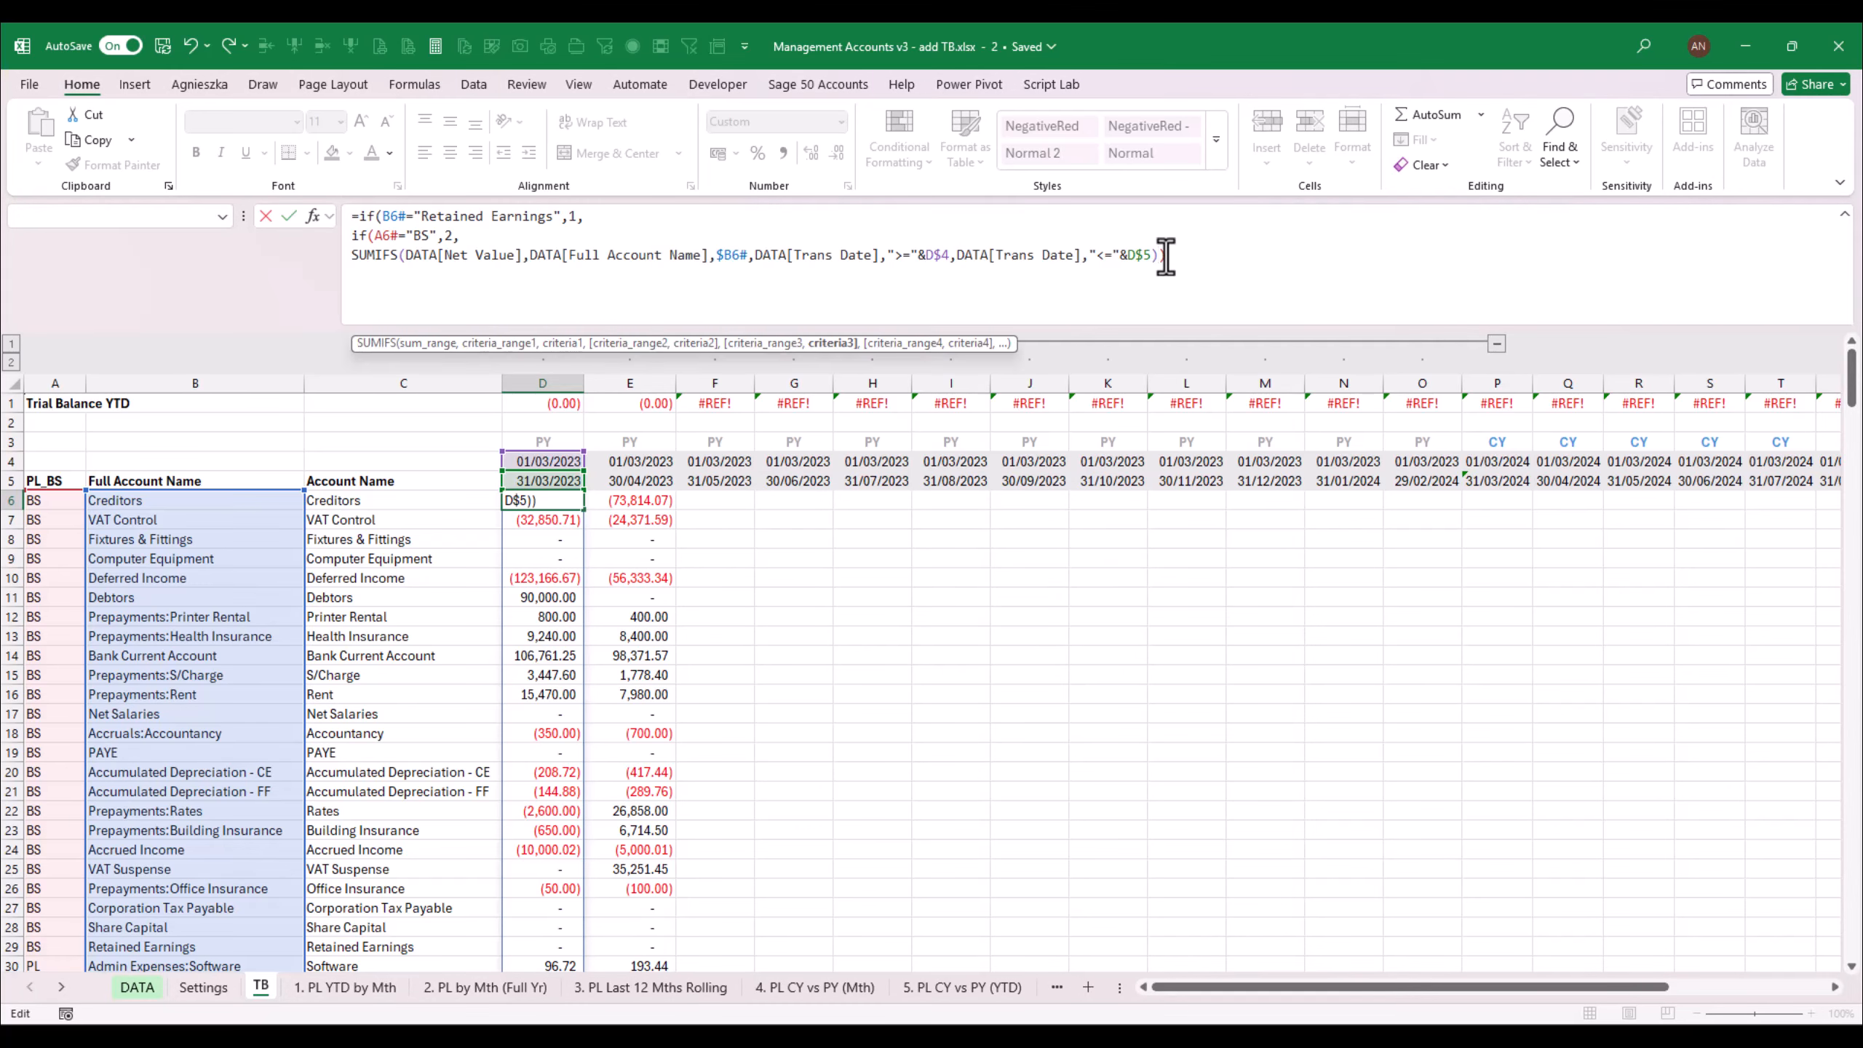
key(End)
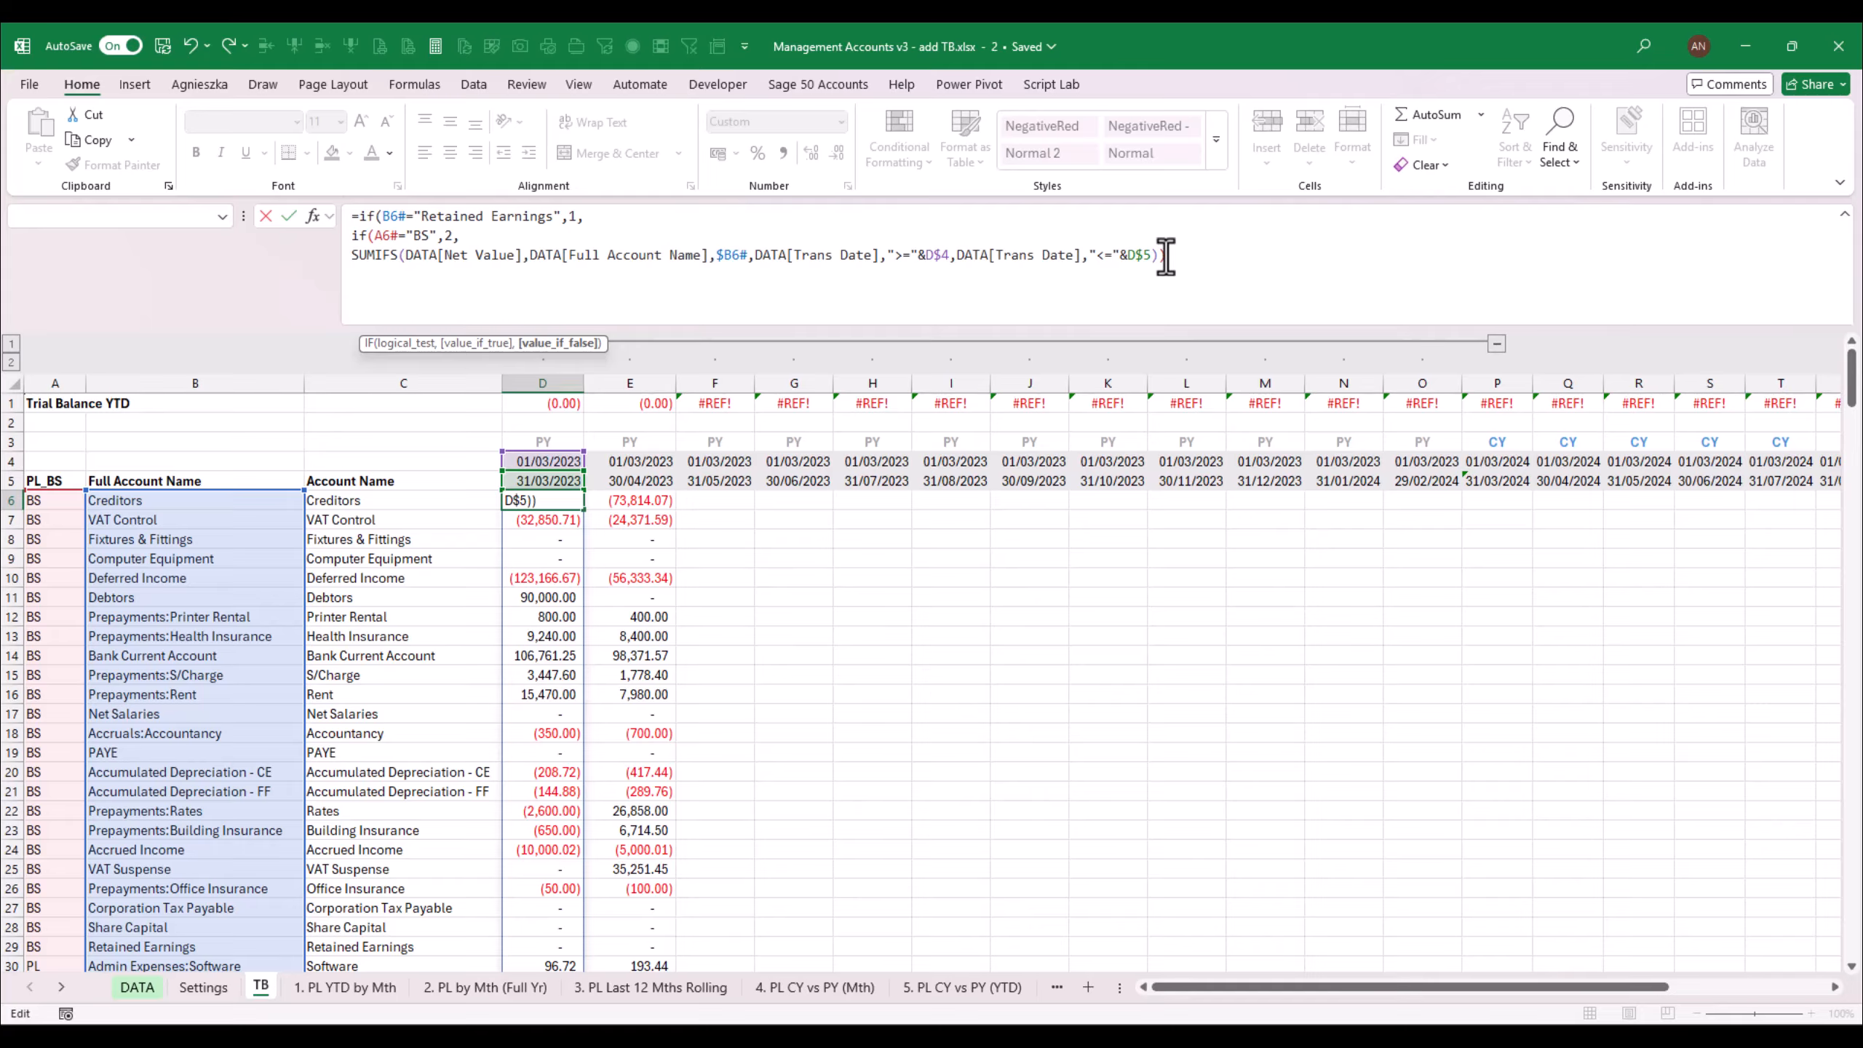
key(Return)
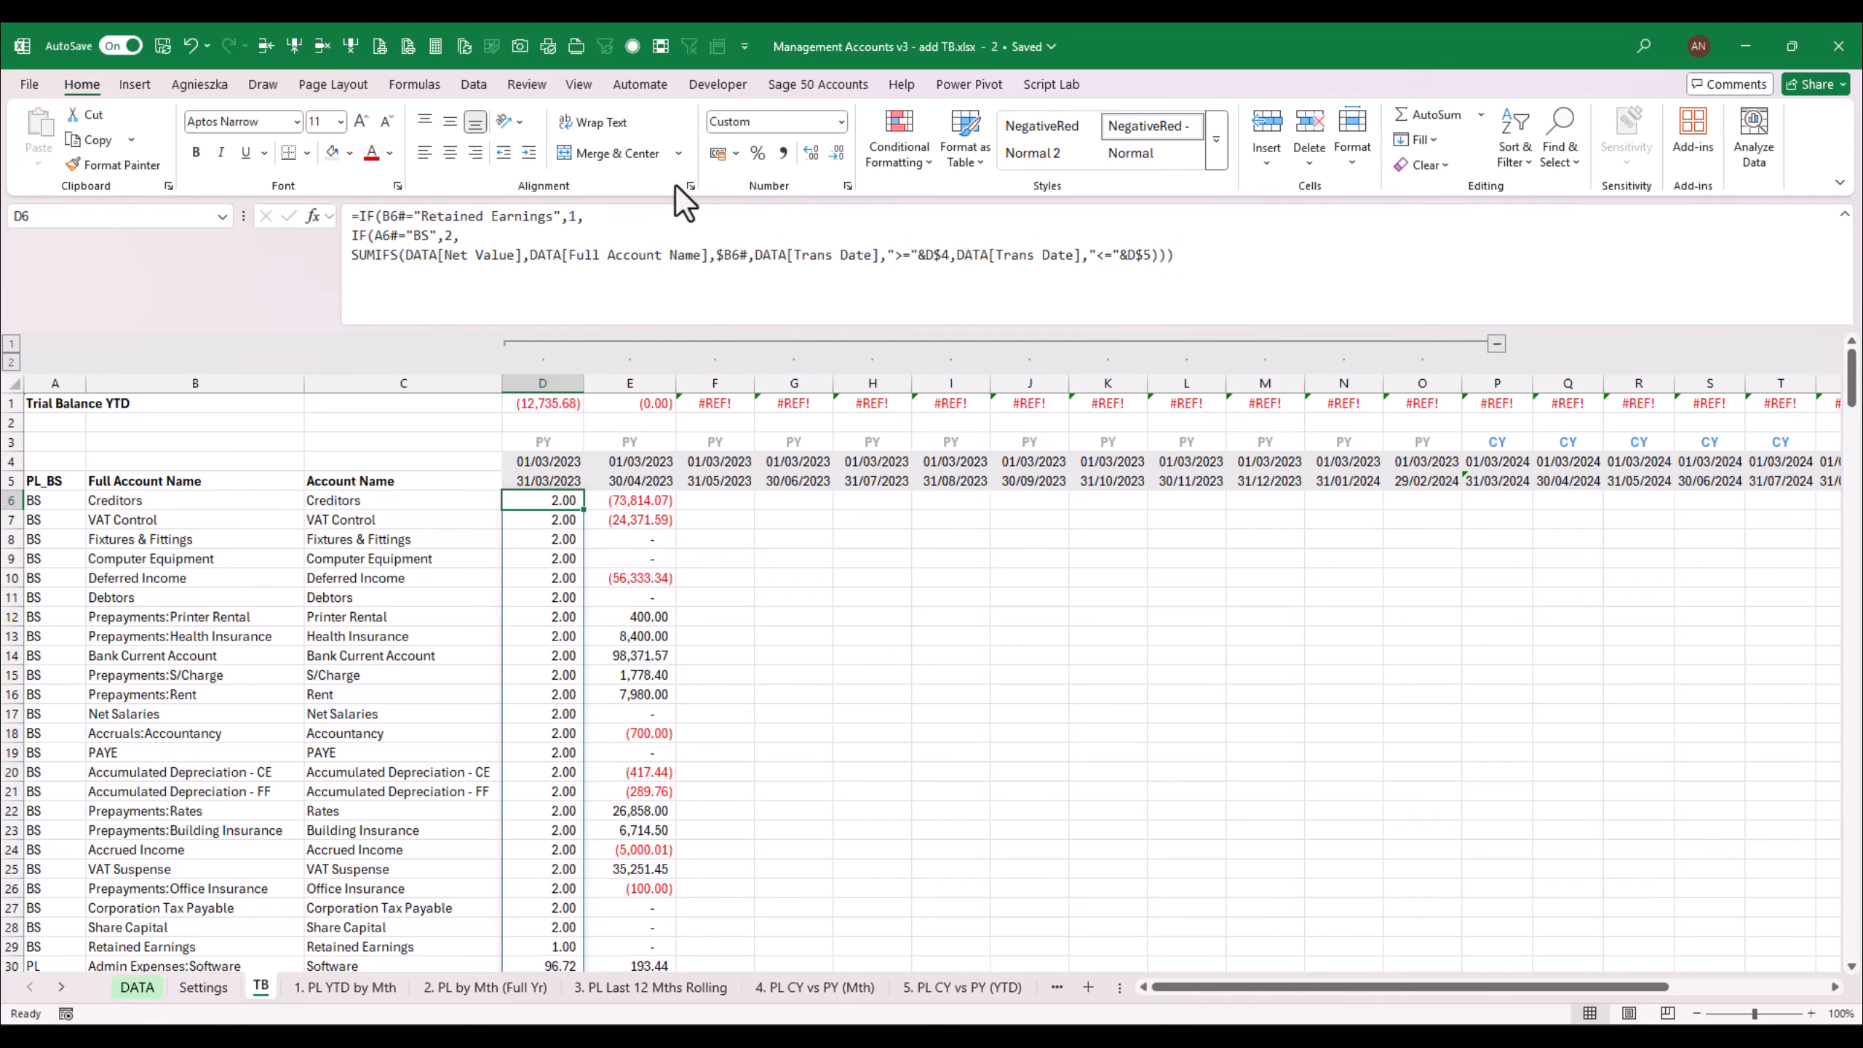
Step: Check the spilled column D results for the Retained Earnings, BS and PL rows against the placeholders
scroll(1854, 385, down, 3)
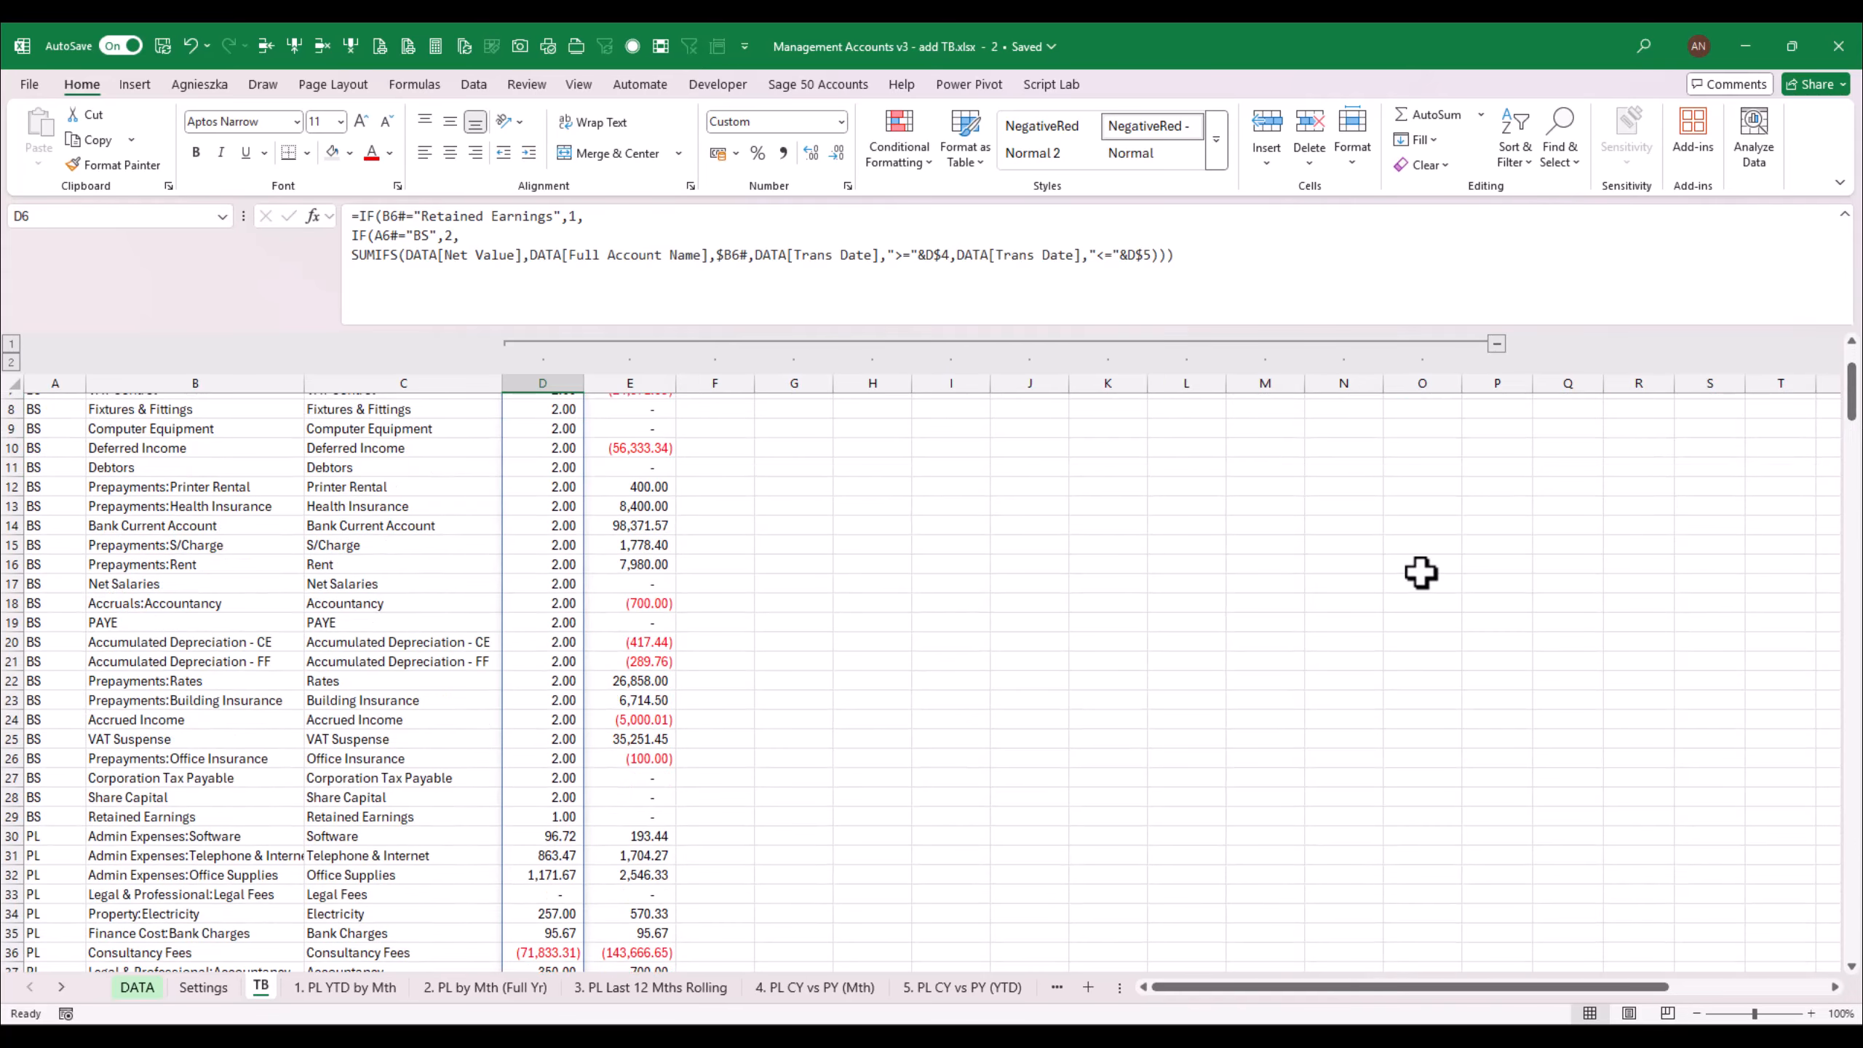
click(575, 819)
drag(554, 724, 558, 448)
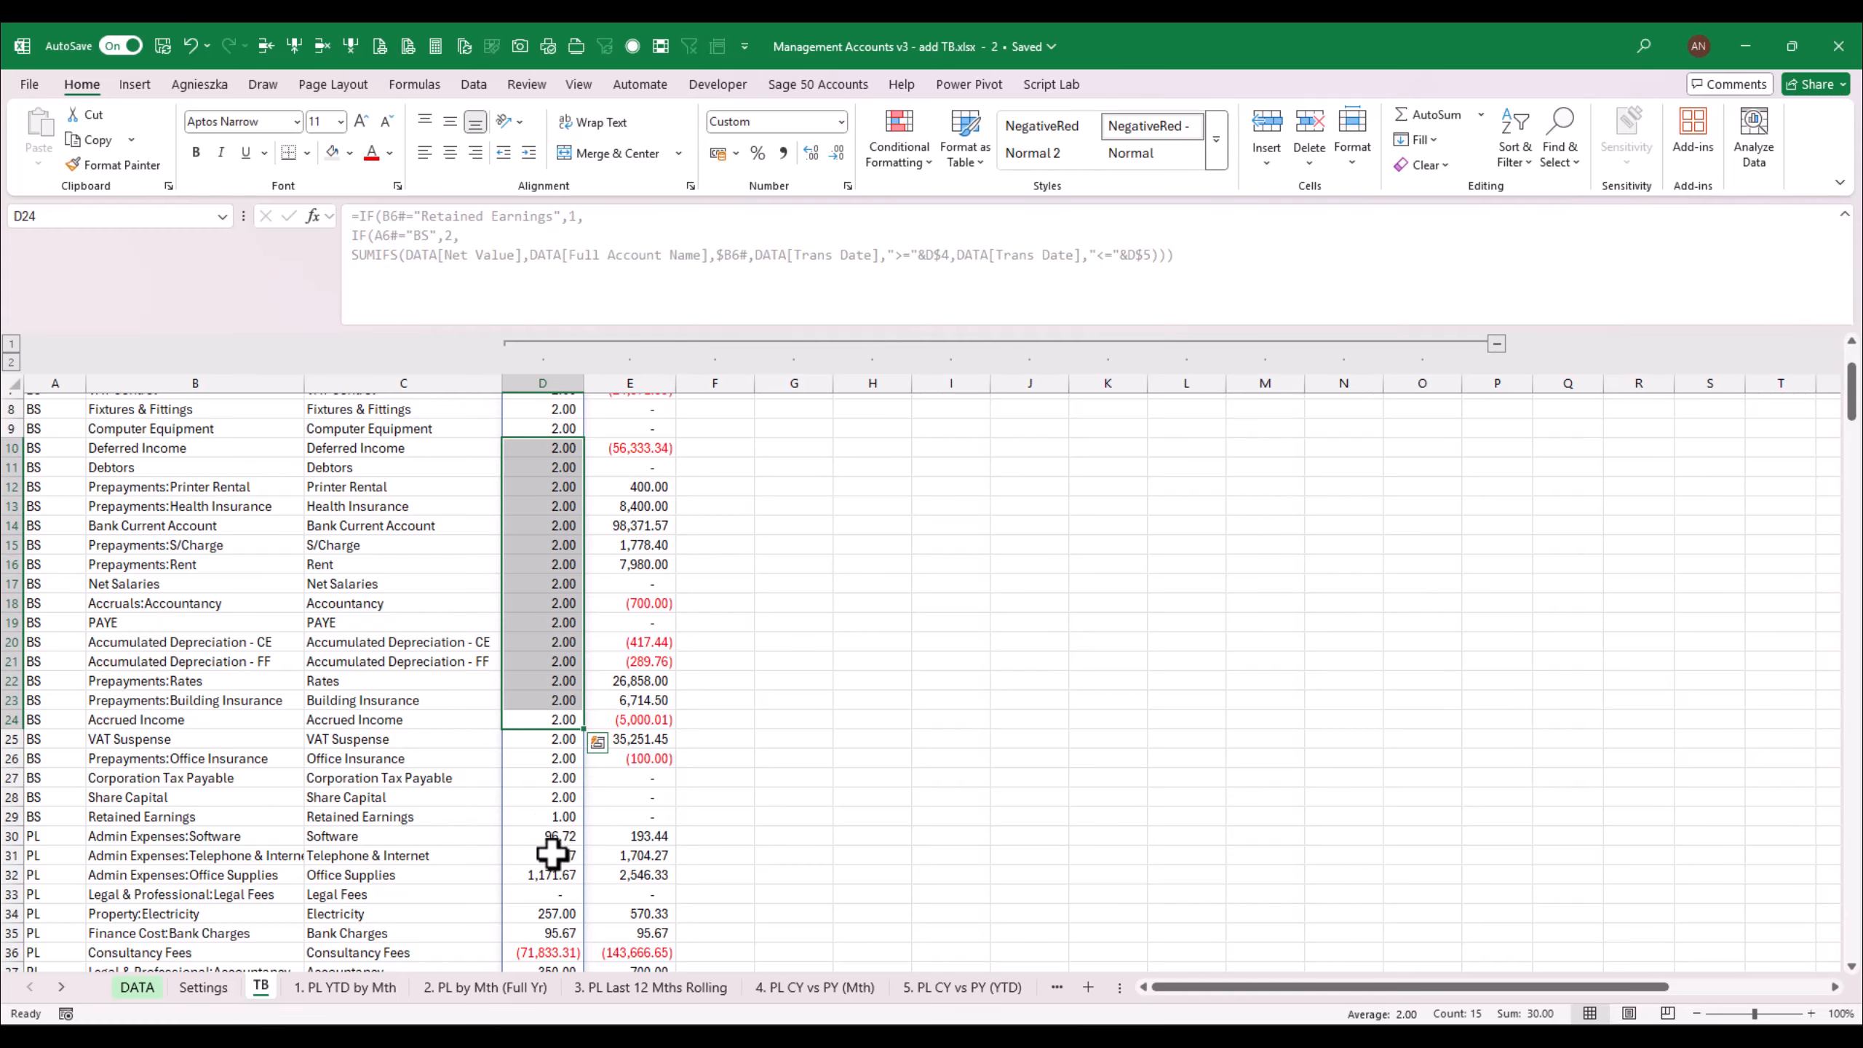
drag(554, 838, 559, 968)
mouse_move(1856, 403)
mouse_down()
mouse_move(1856, 448)
mouse_move(1855, 378)
mouse_up()
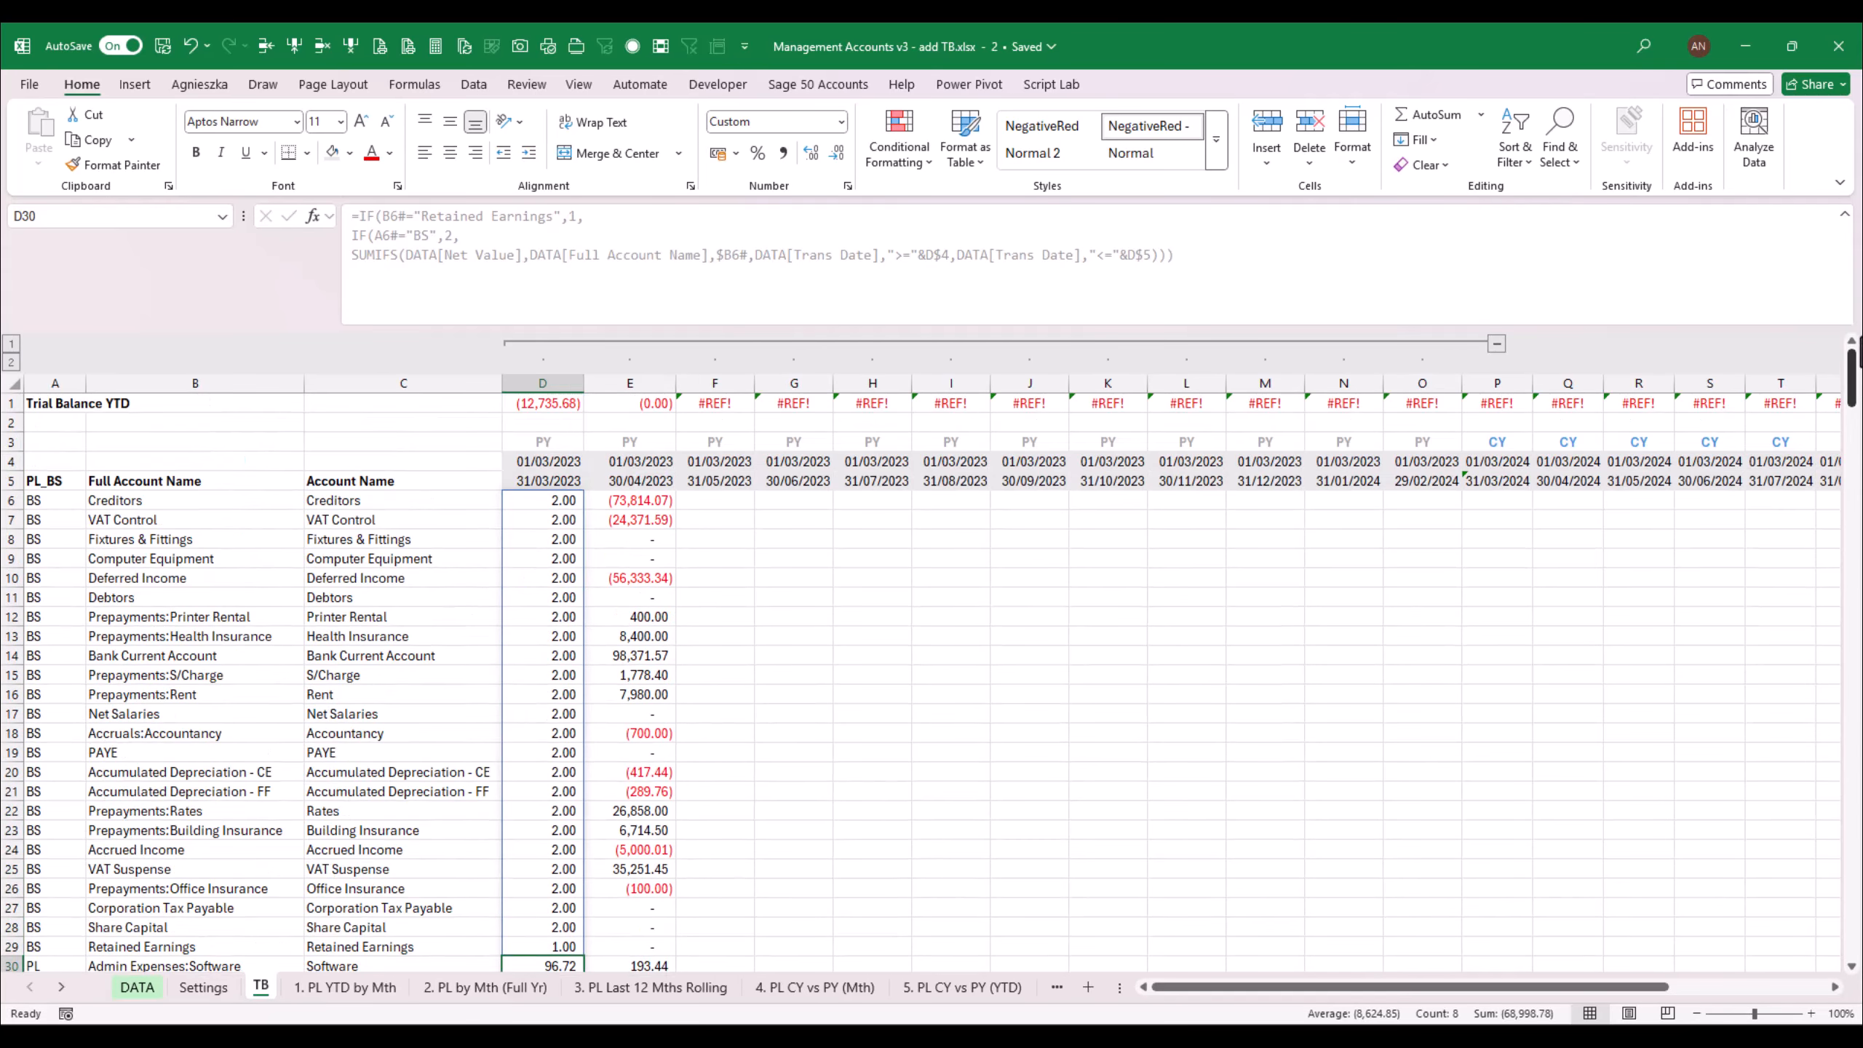
Step: Replace placeholder 1 in D6's formula with the start of a SUMIFS that sums DATA[Net Value]
click(563, 501)
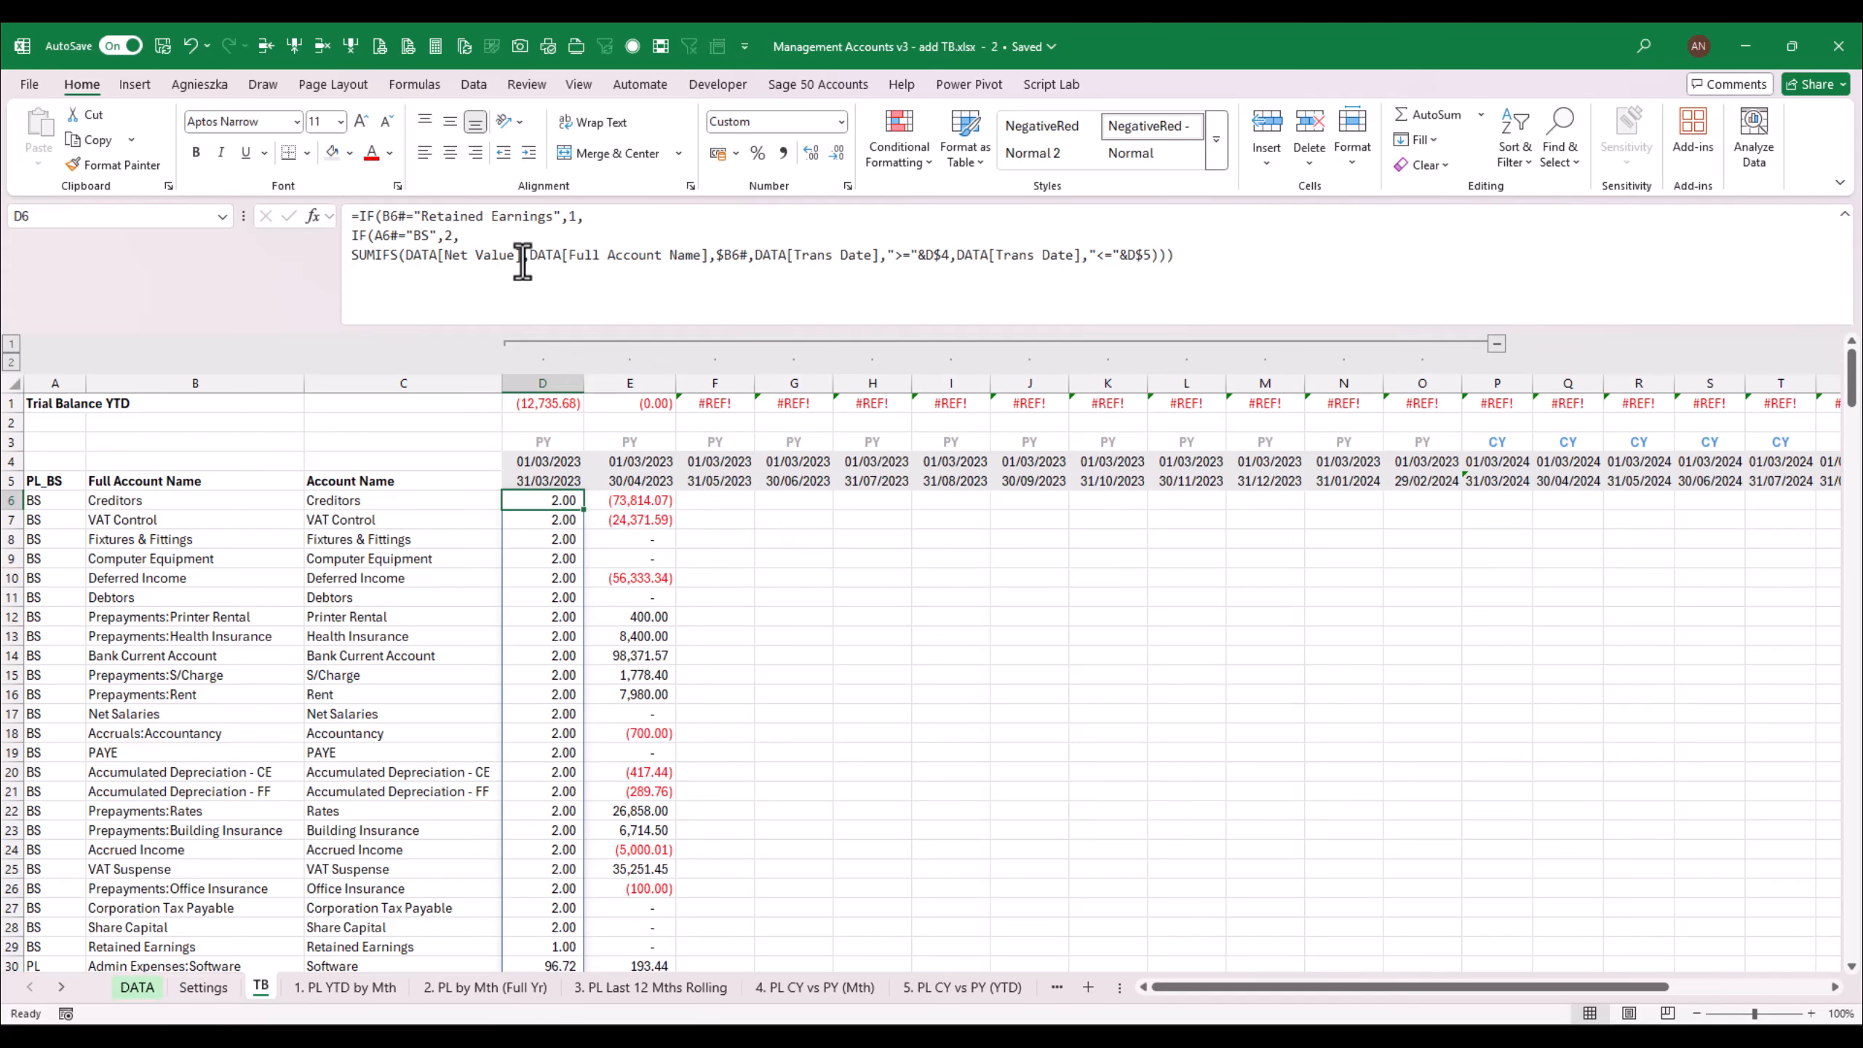
click(562, 217)
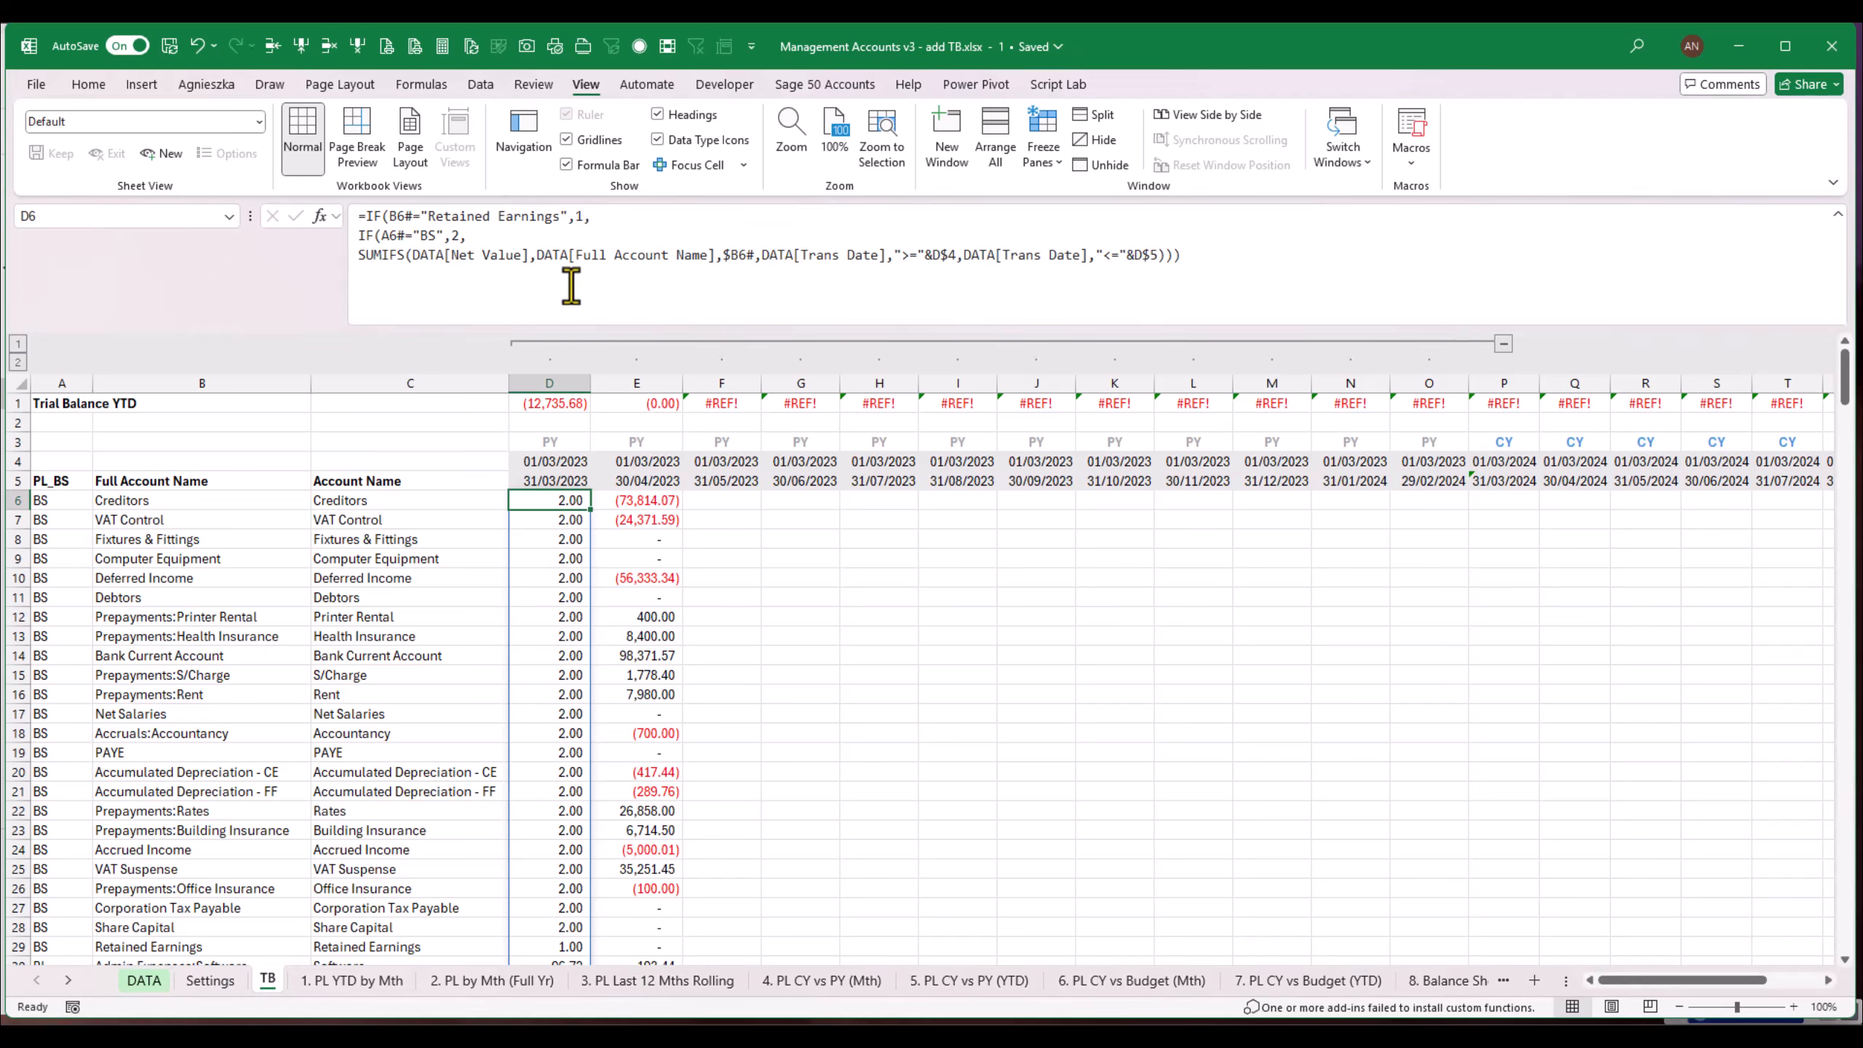
click(586, 217)
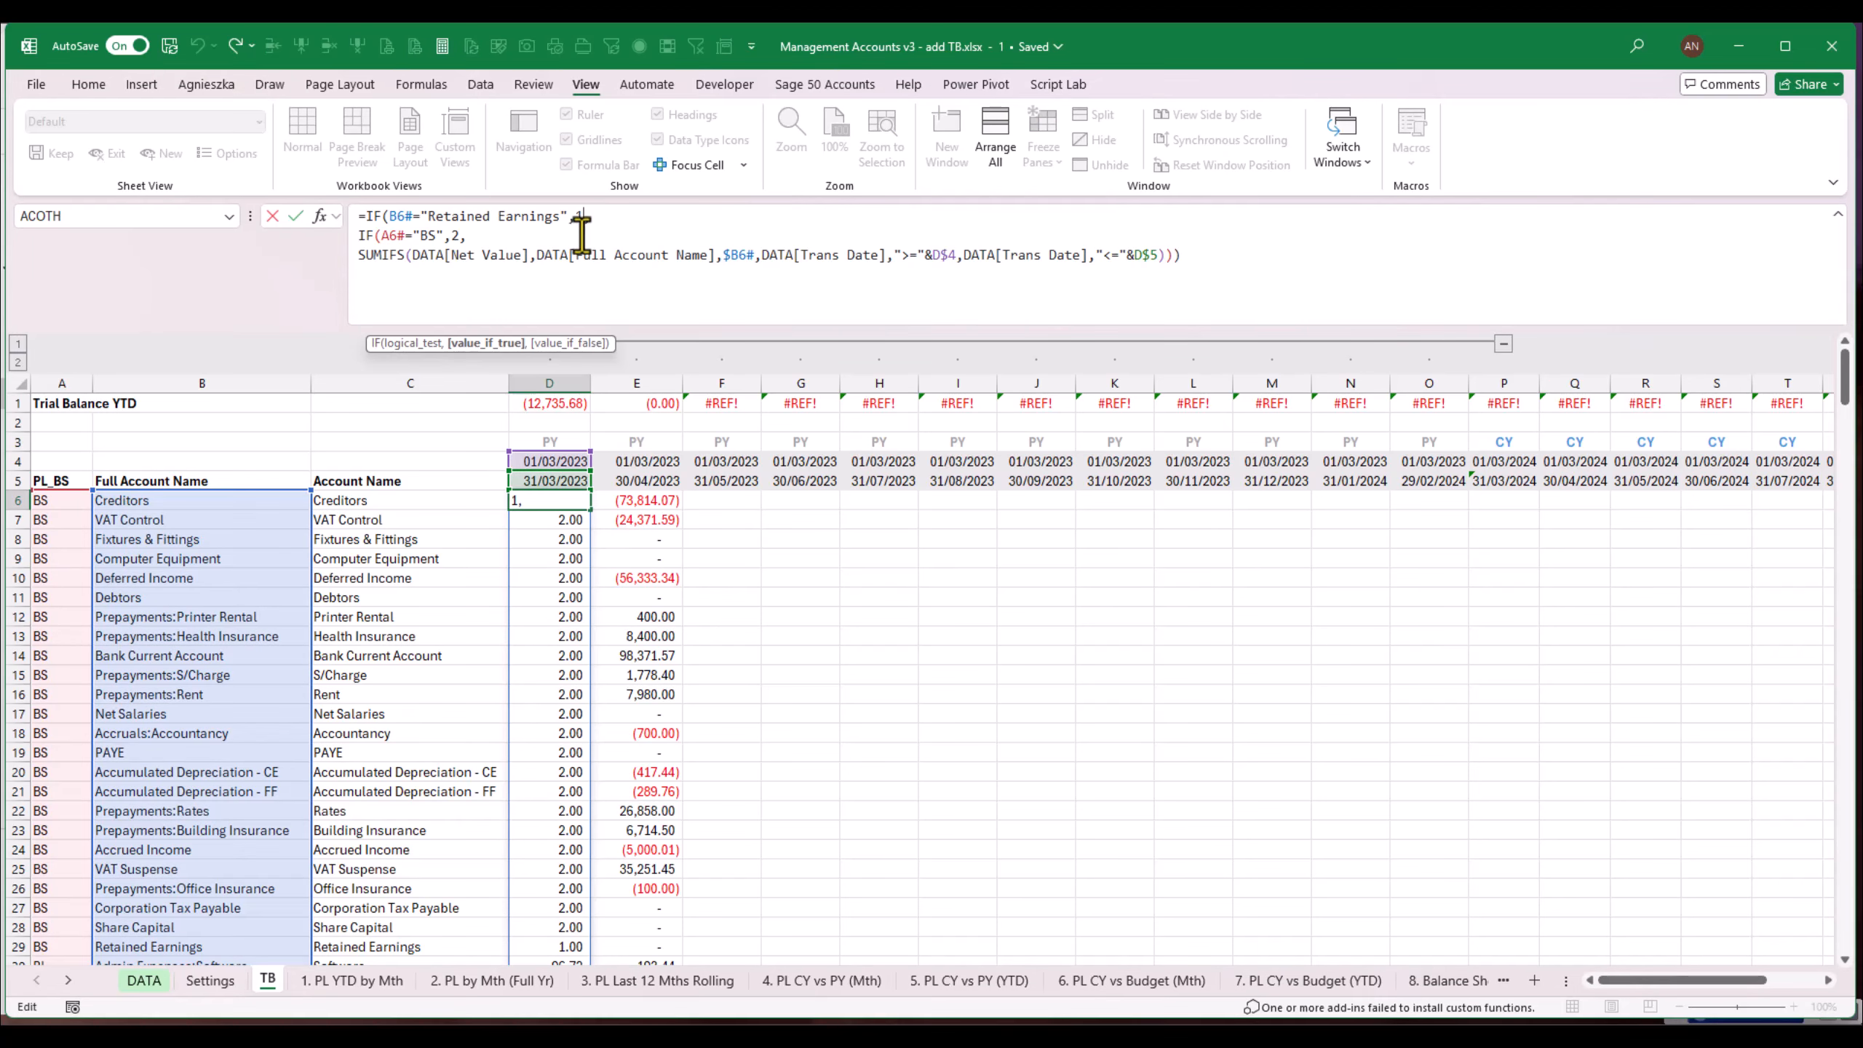
key(BackSpace)
text(sumifs()
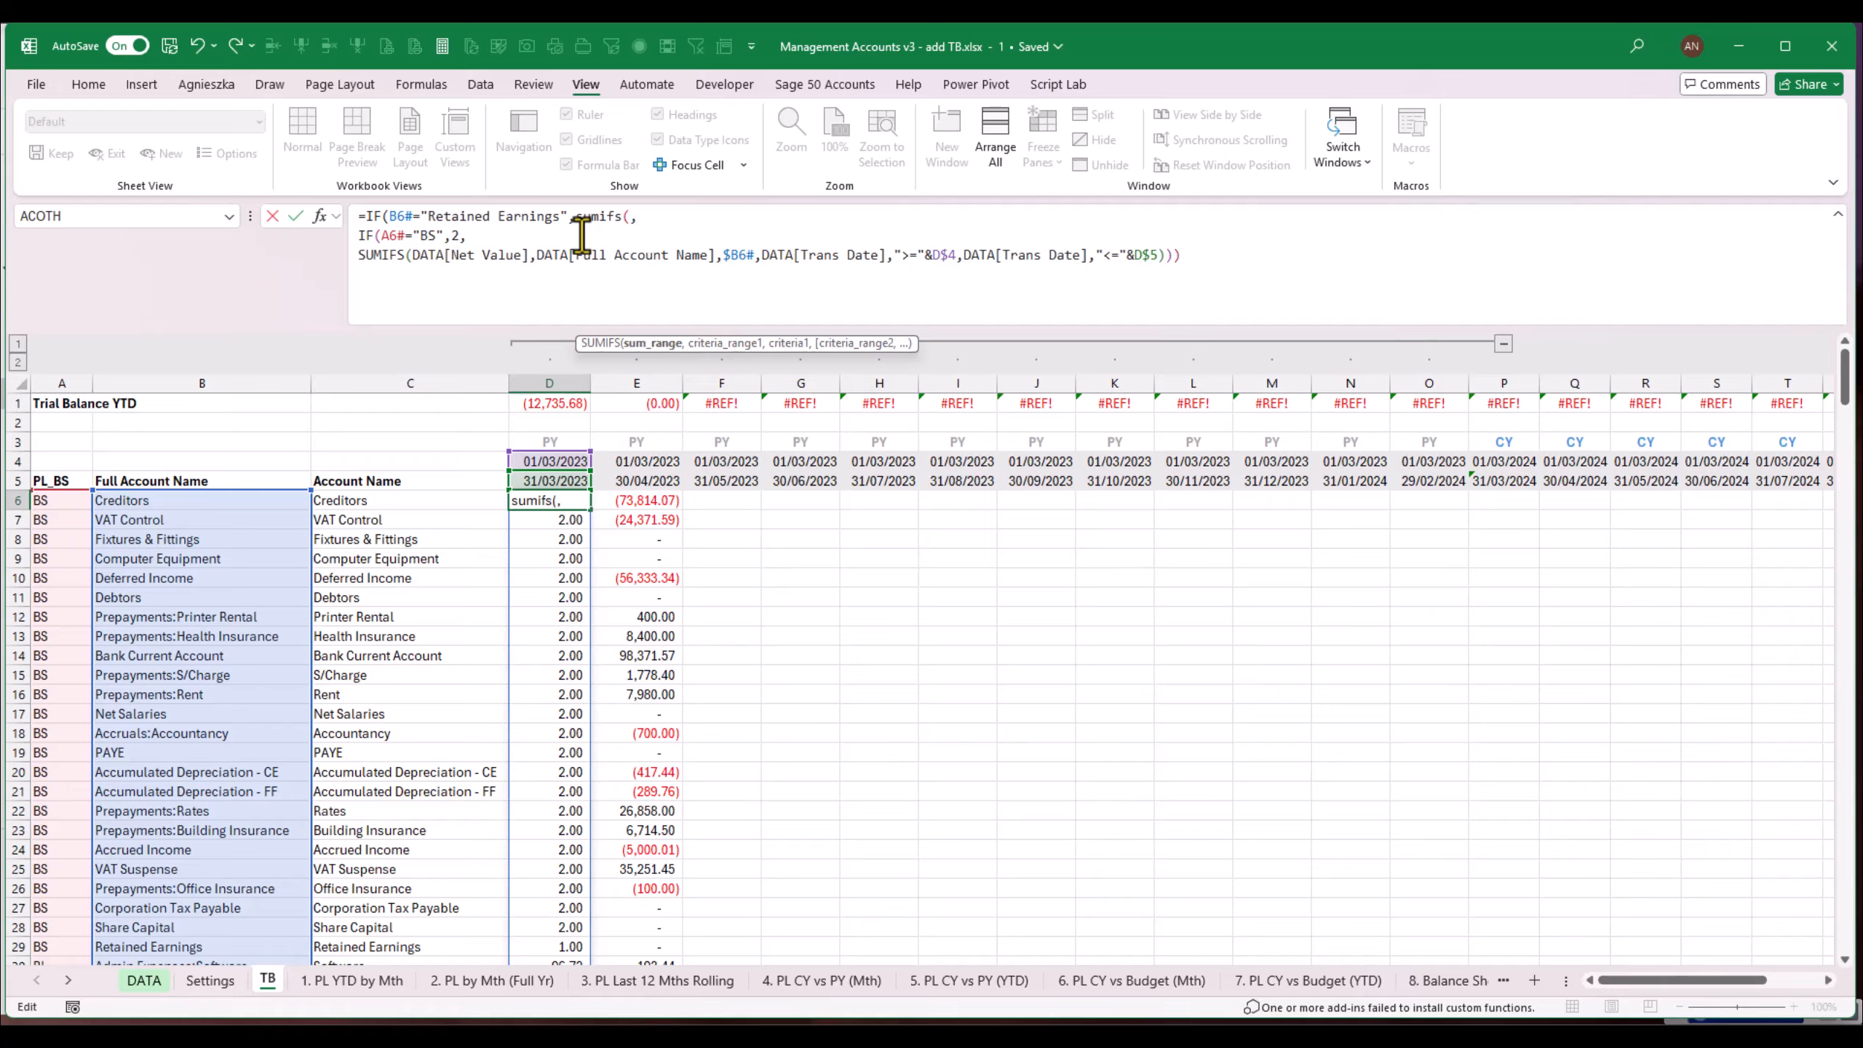
text(data)
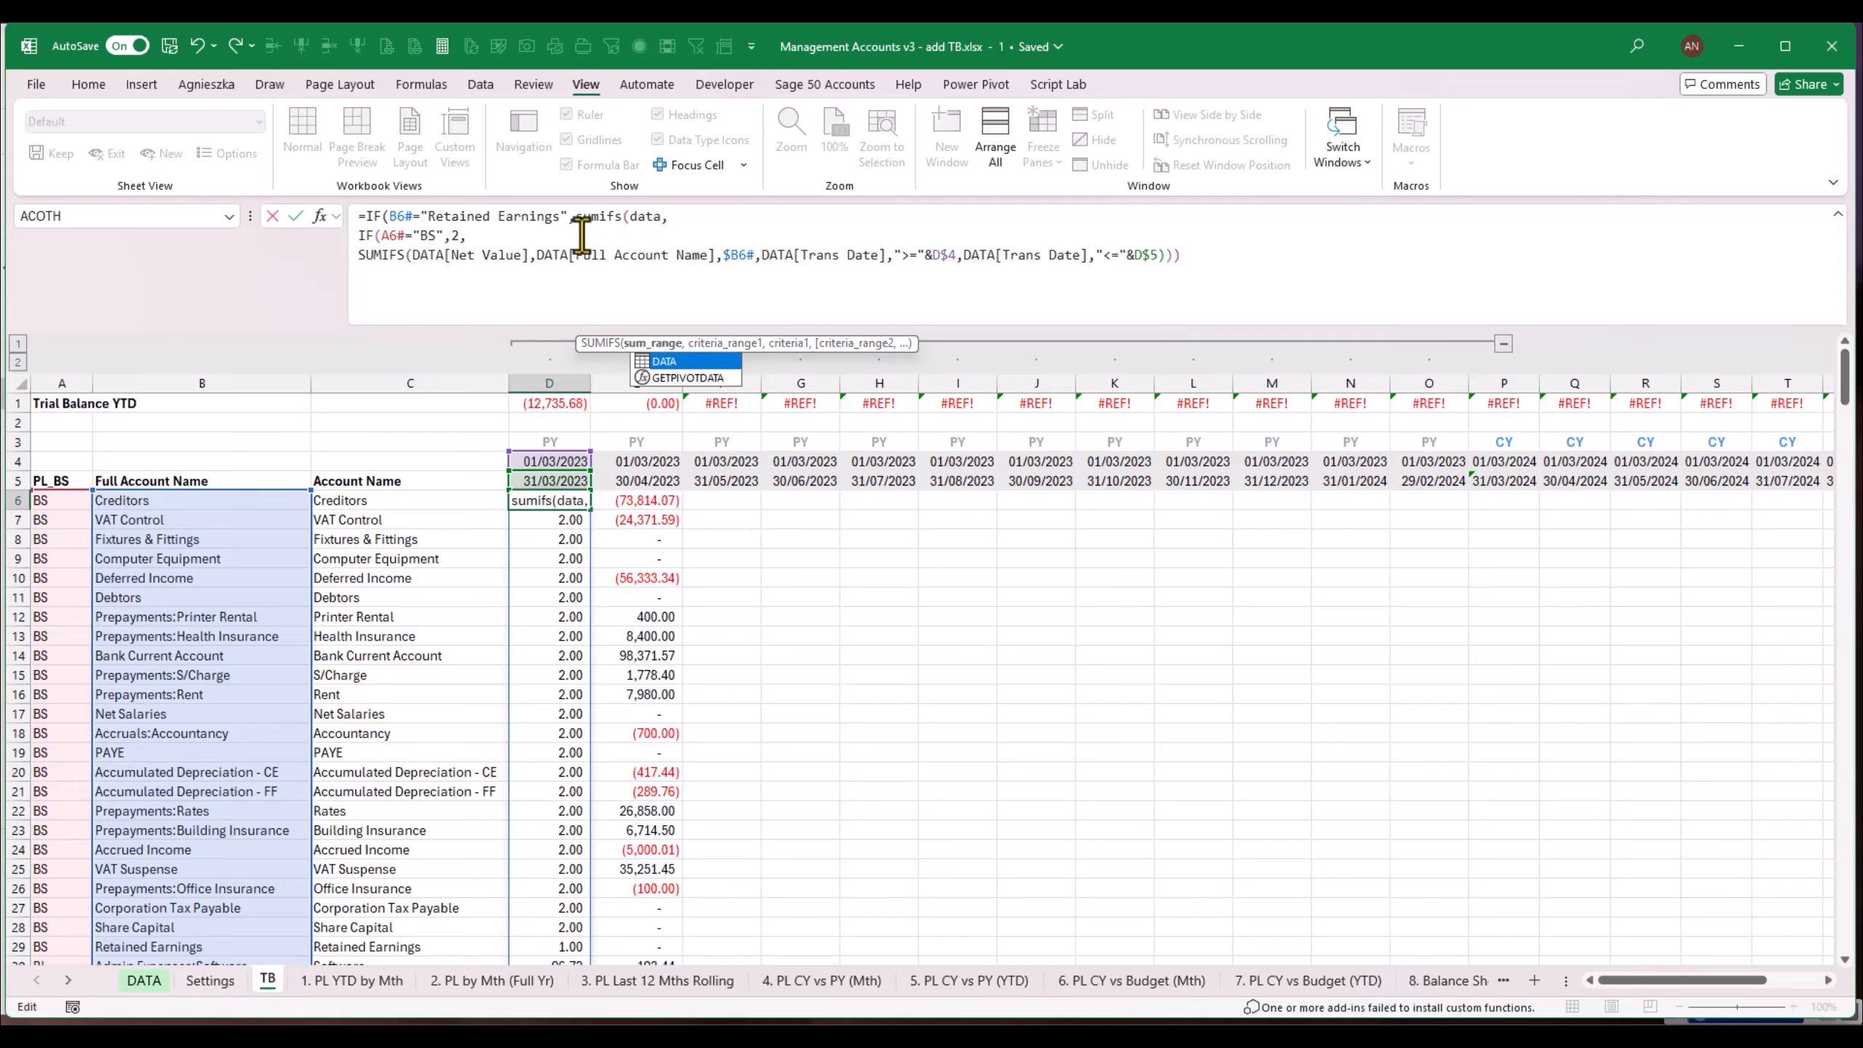
text([Net)
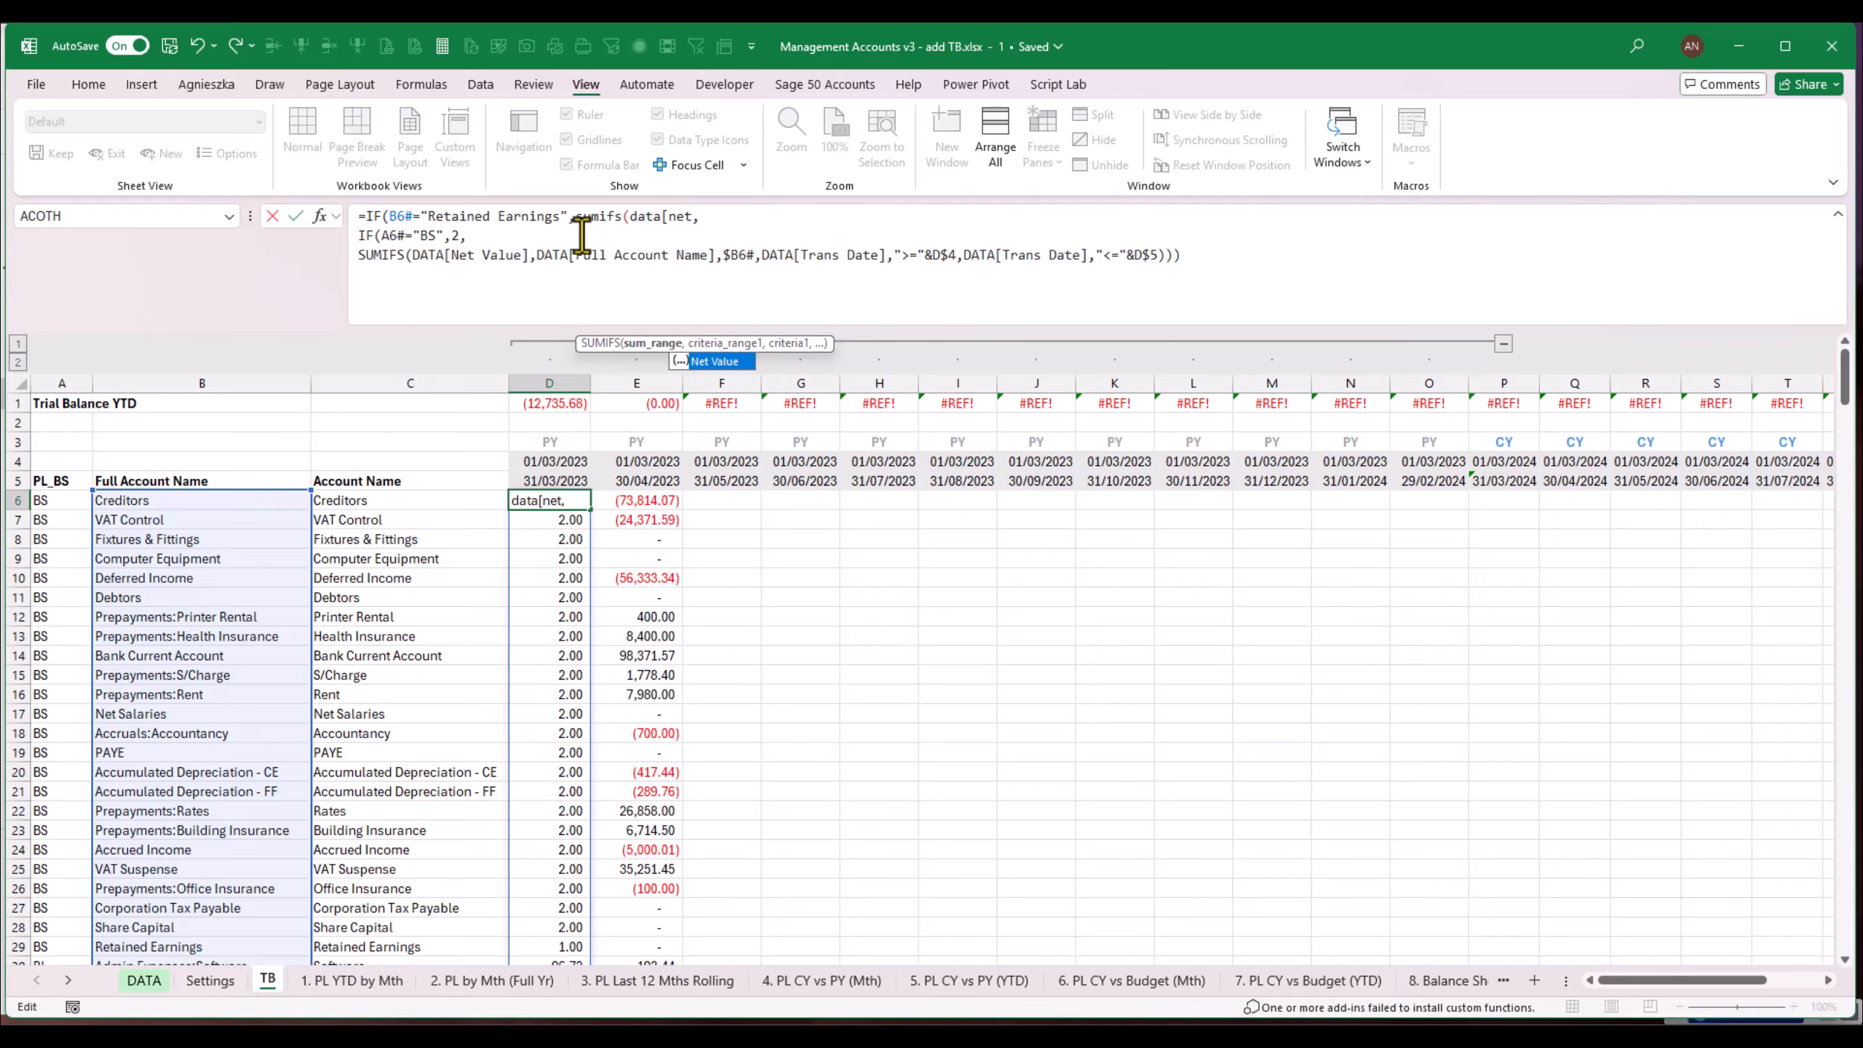
key(Tab)
text(],)
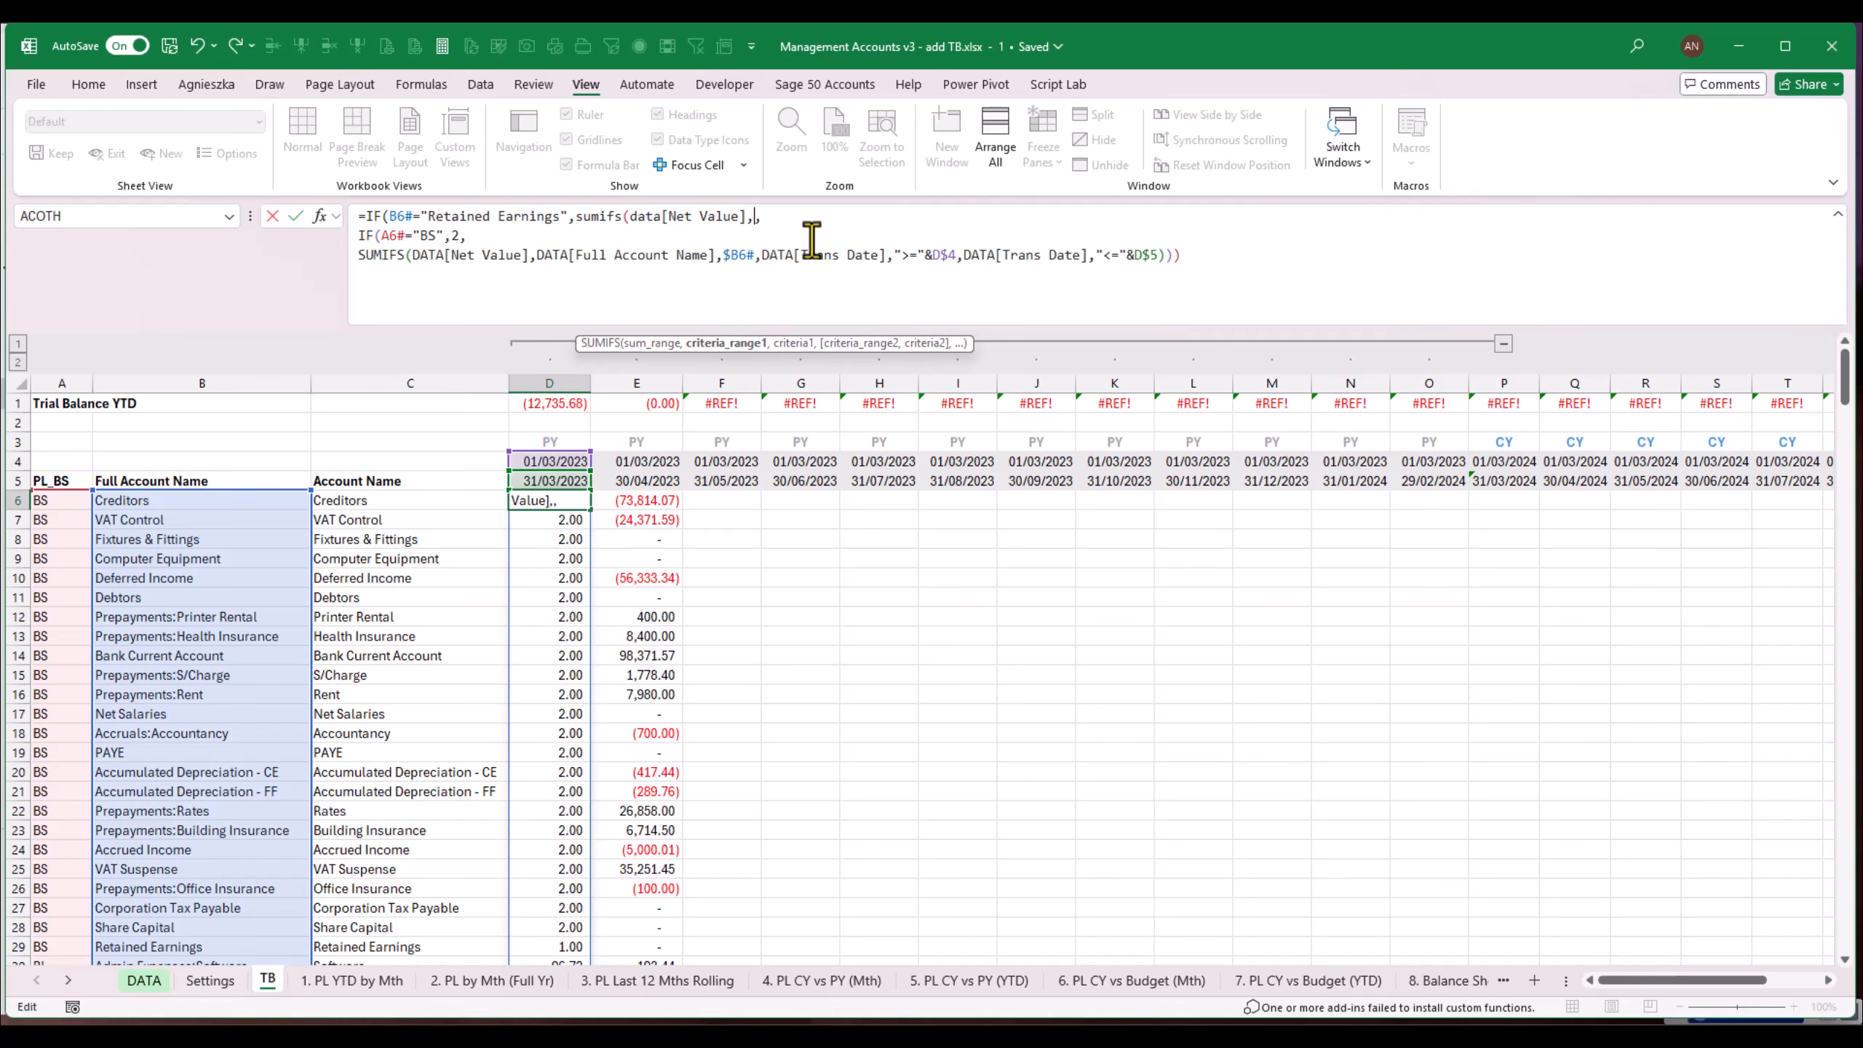
Step: Add DATA[PL_BS] with criterion "PL" to the Retained Earnings SUMIFS in D6
text(data)
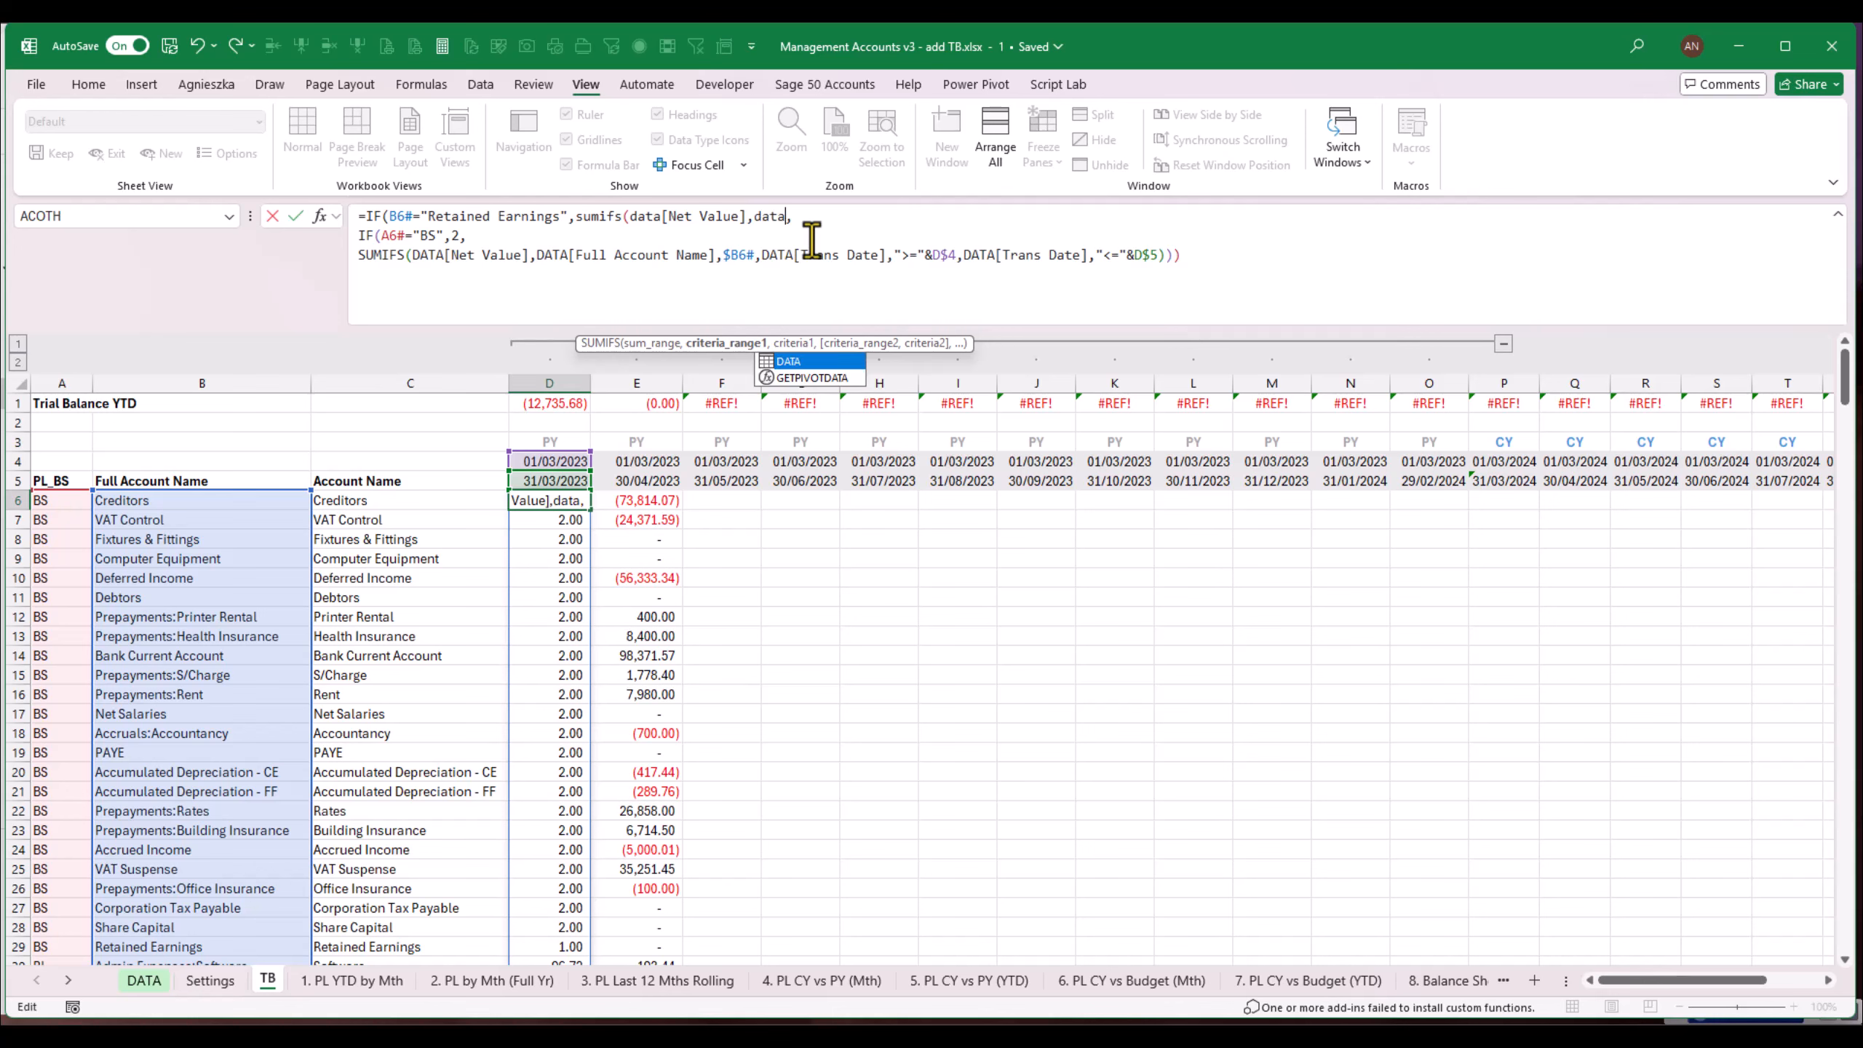
text([)
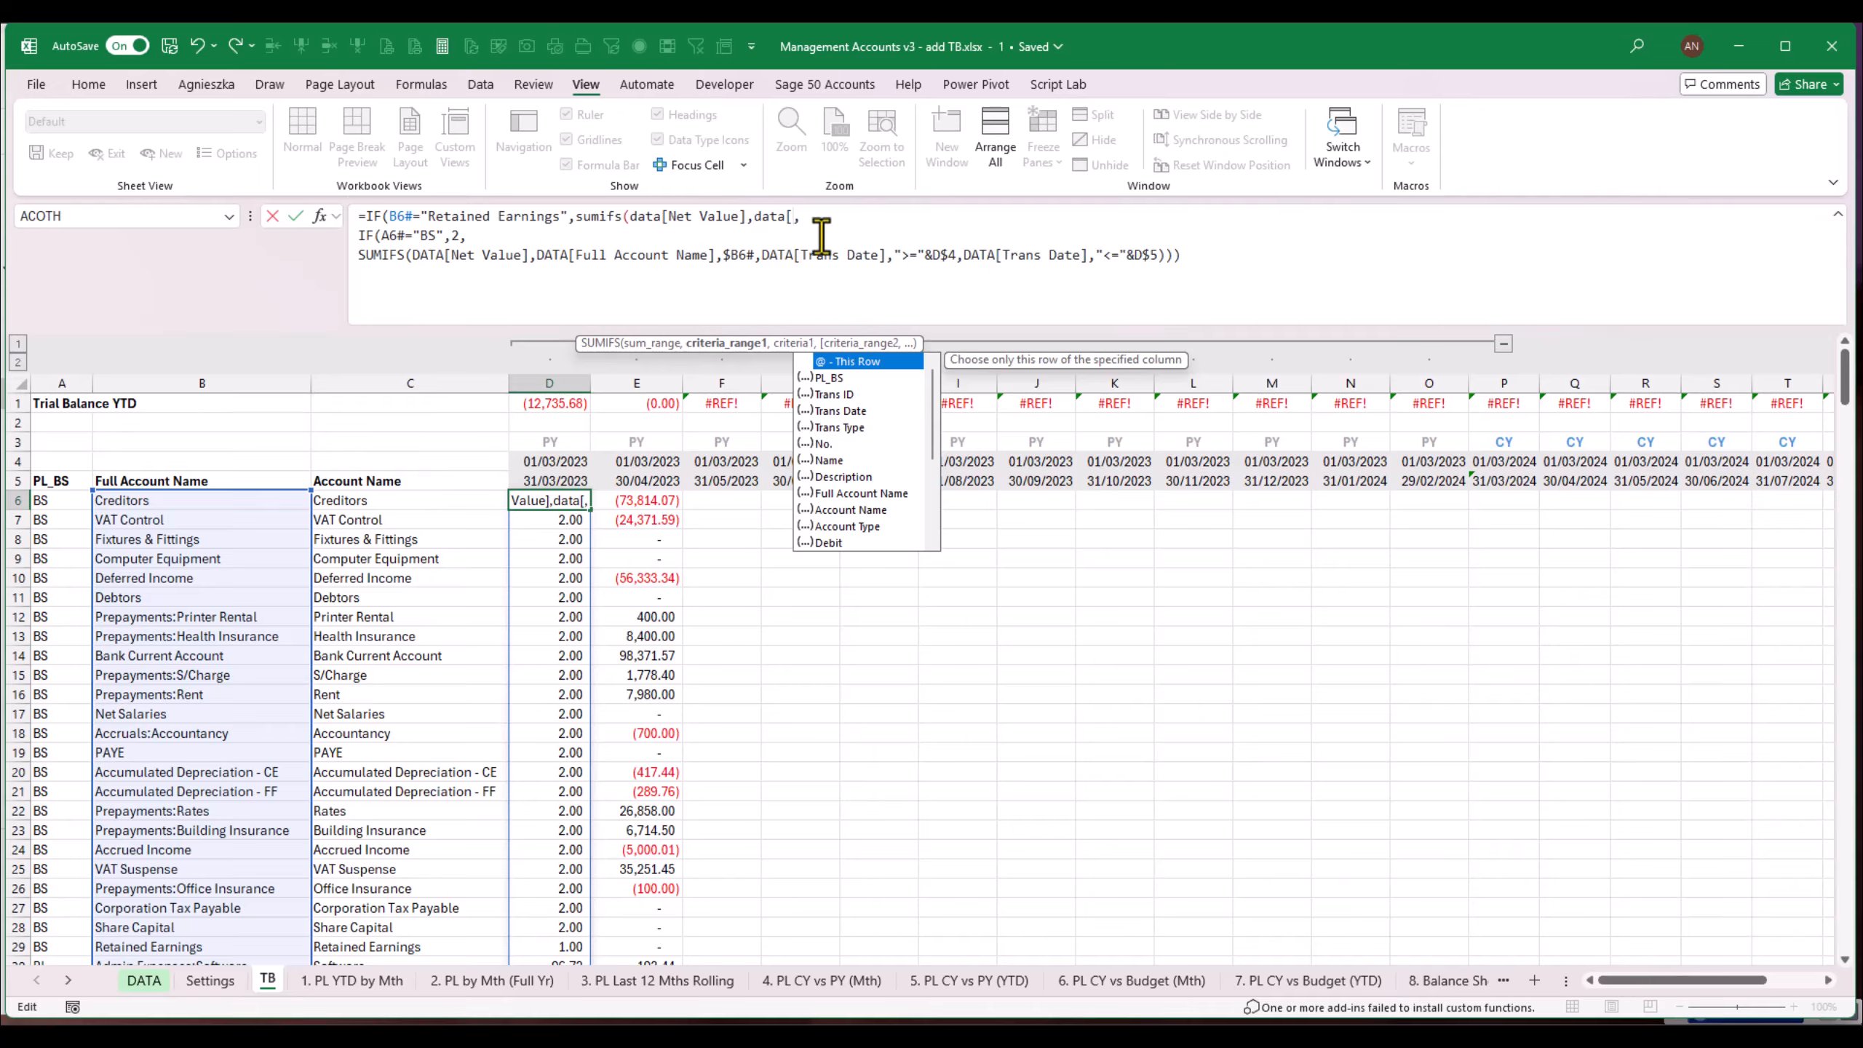
text(PL)
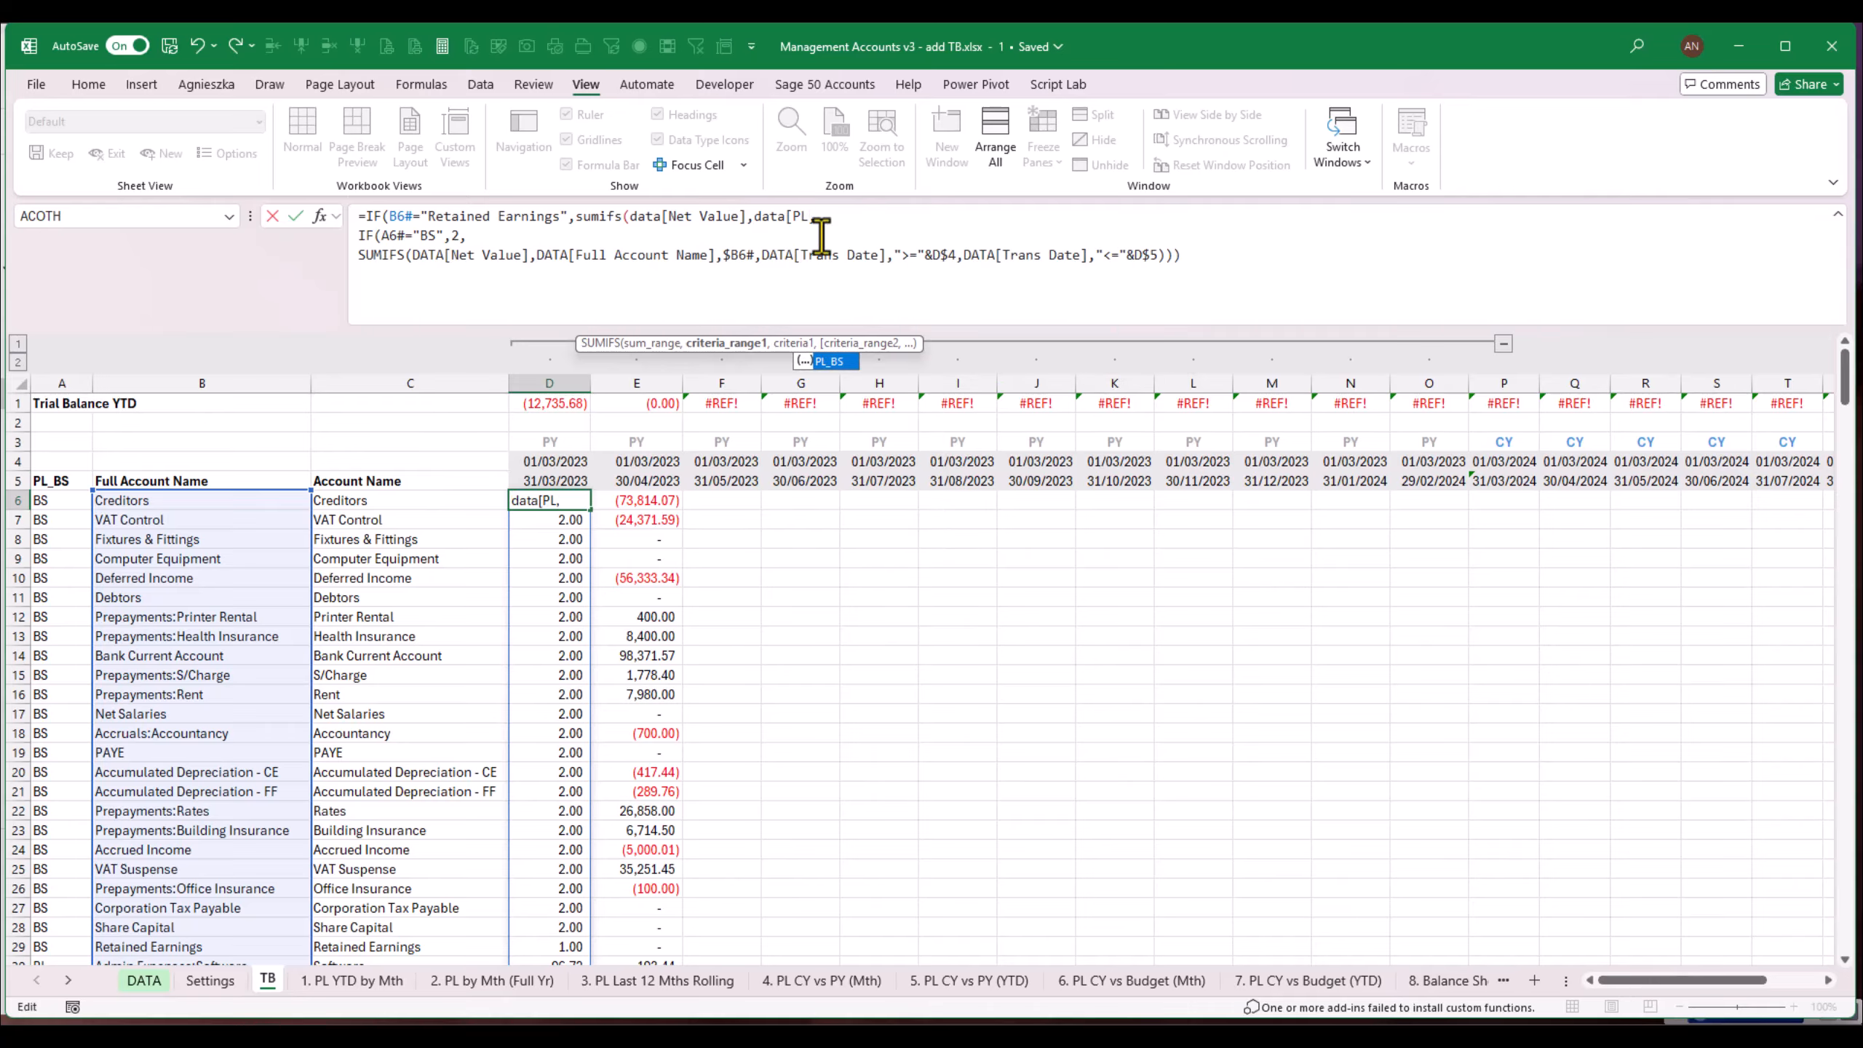
key(Tab)
text(])
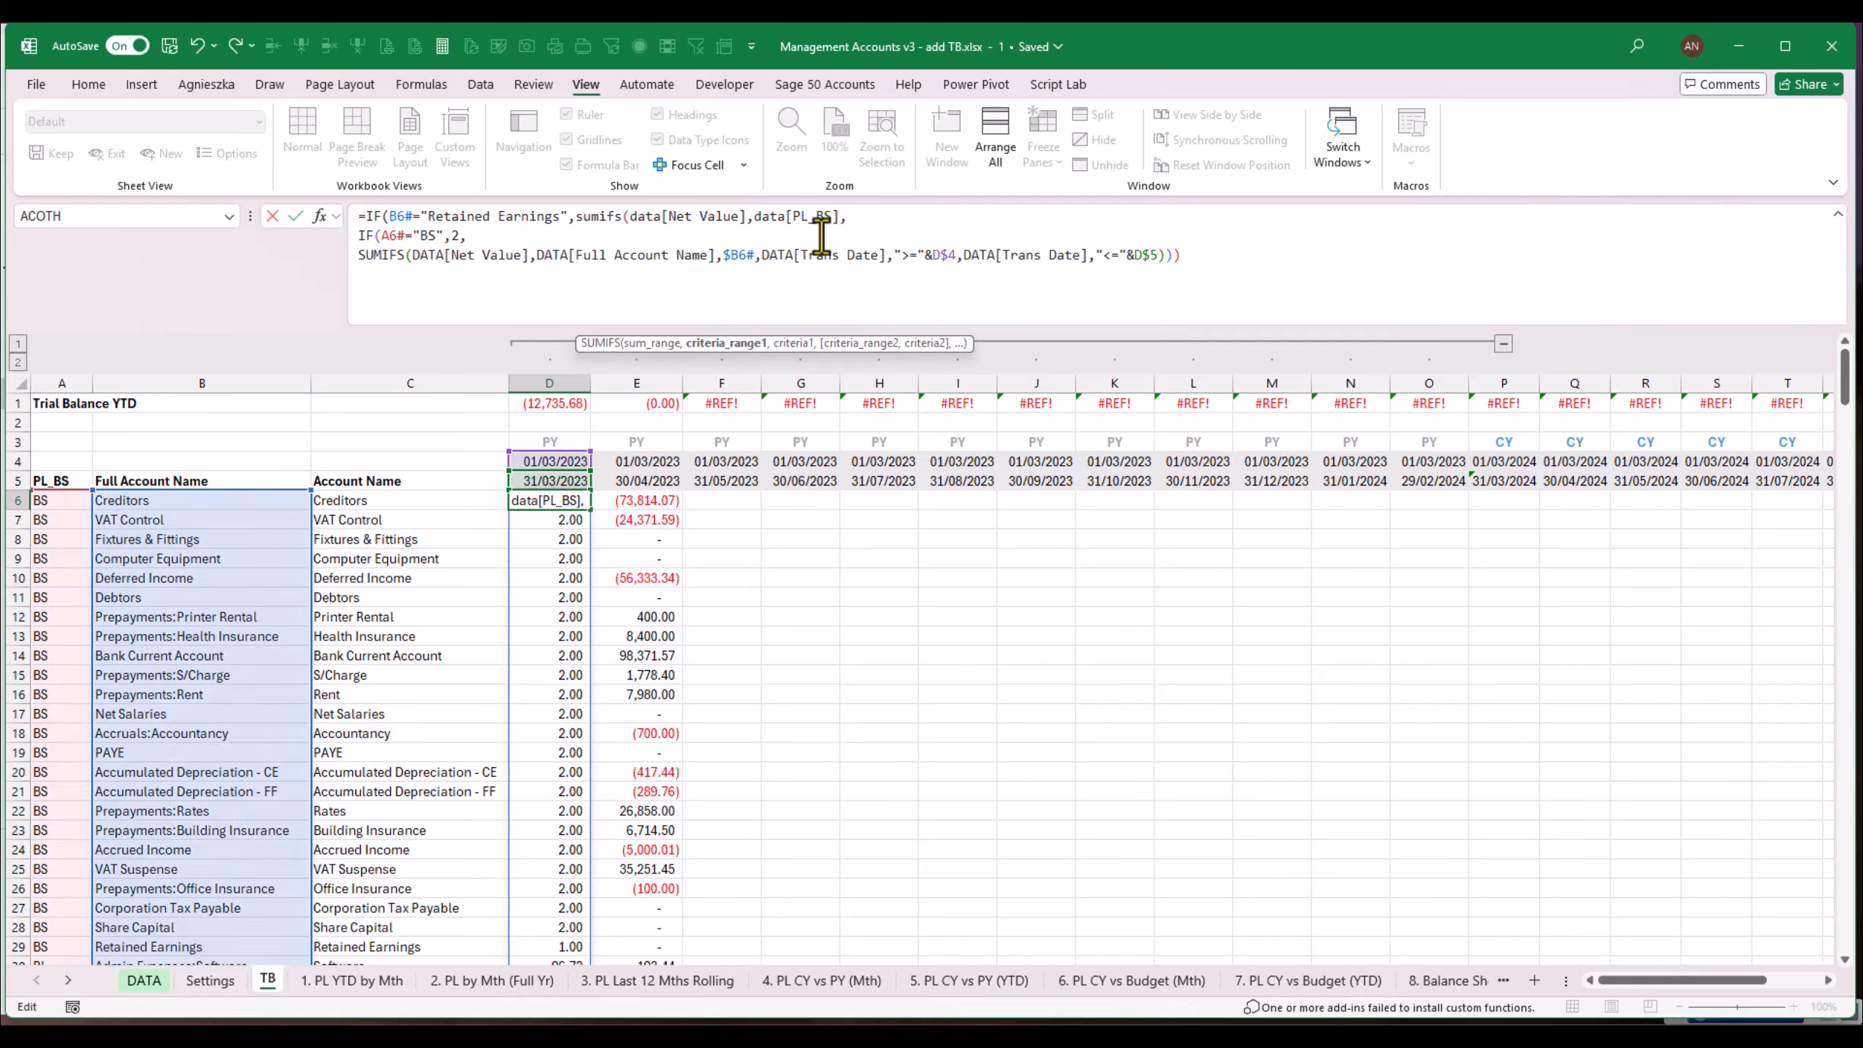
text(,,)
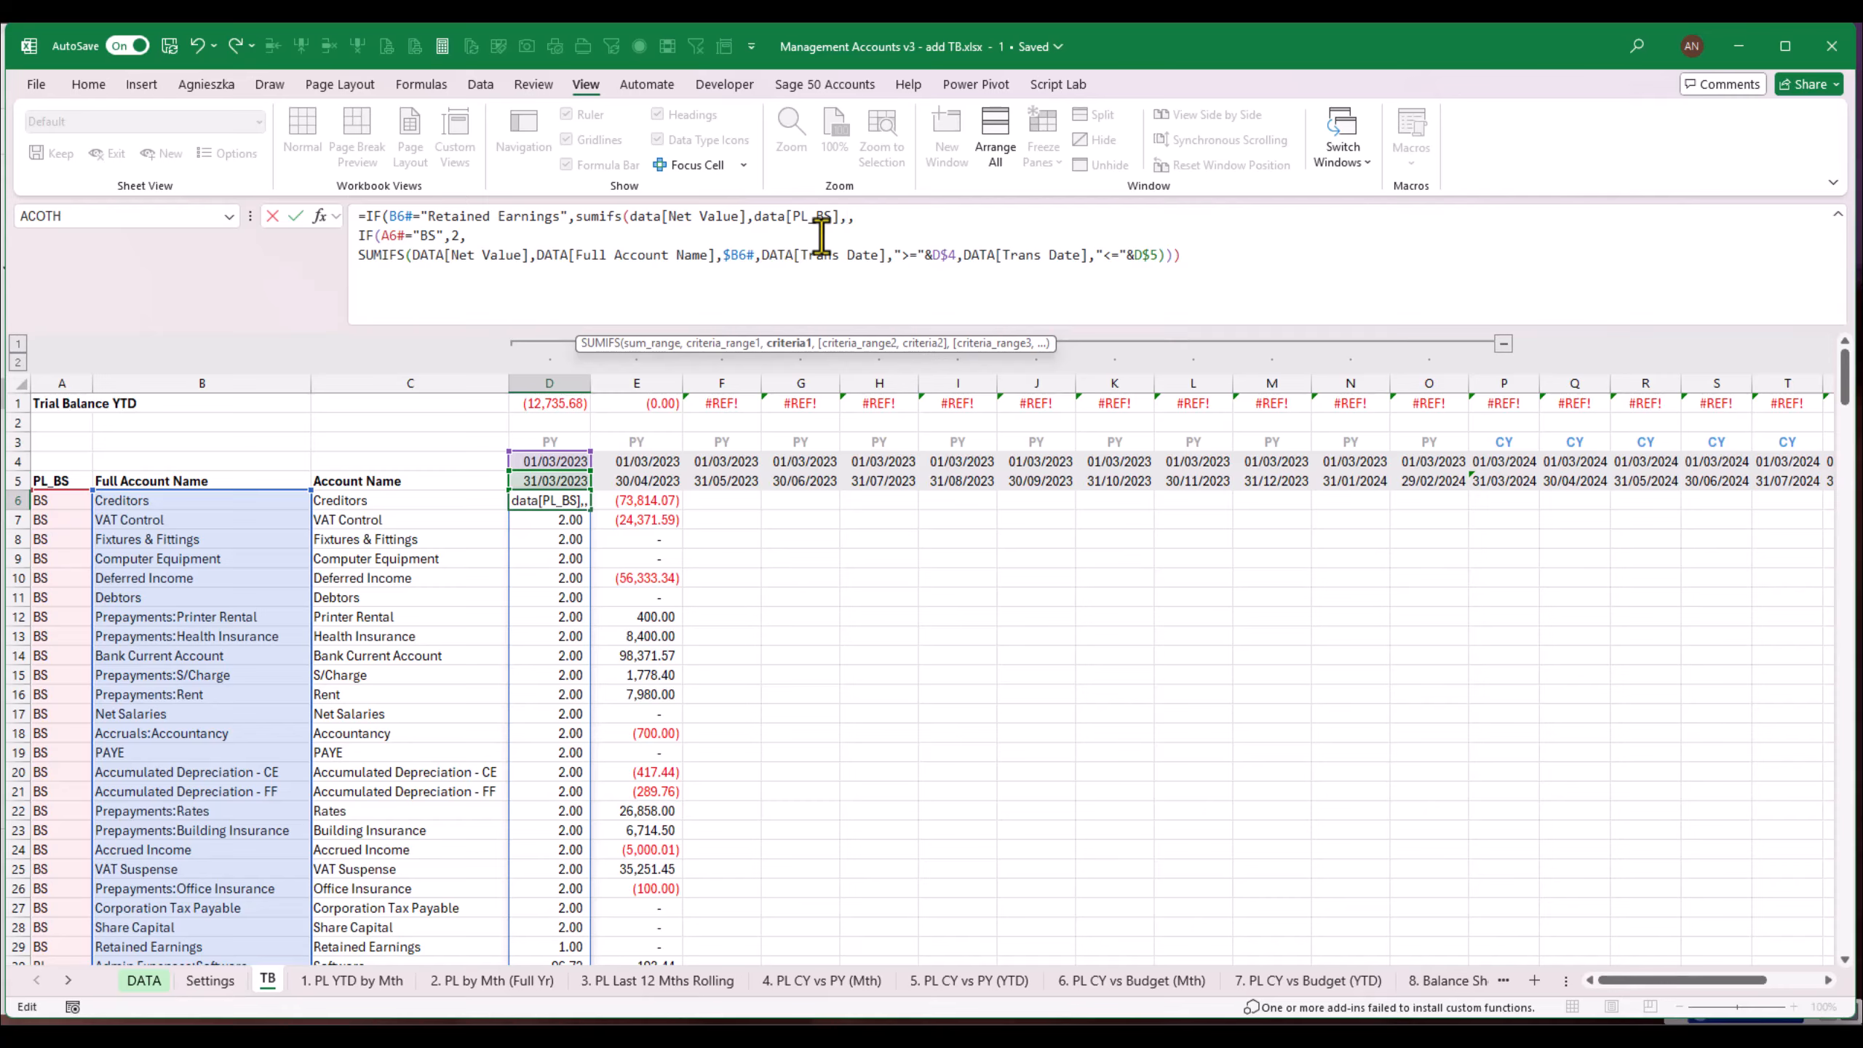
key(Left)
text("PL")
text(,)
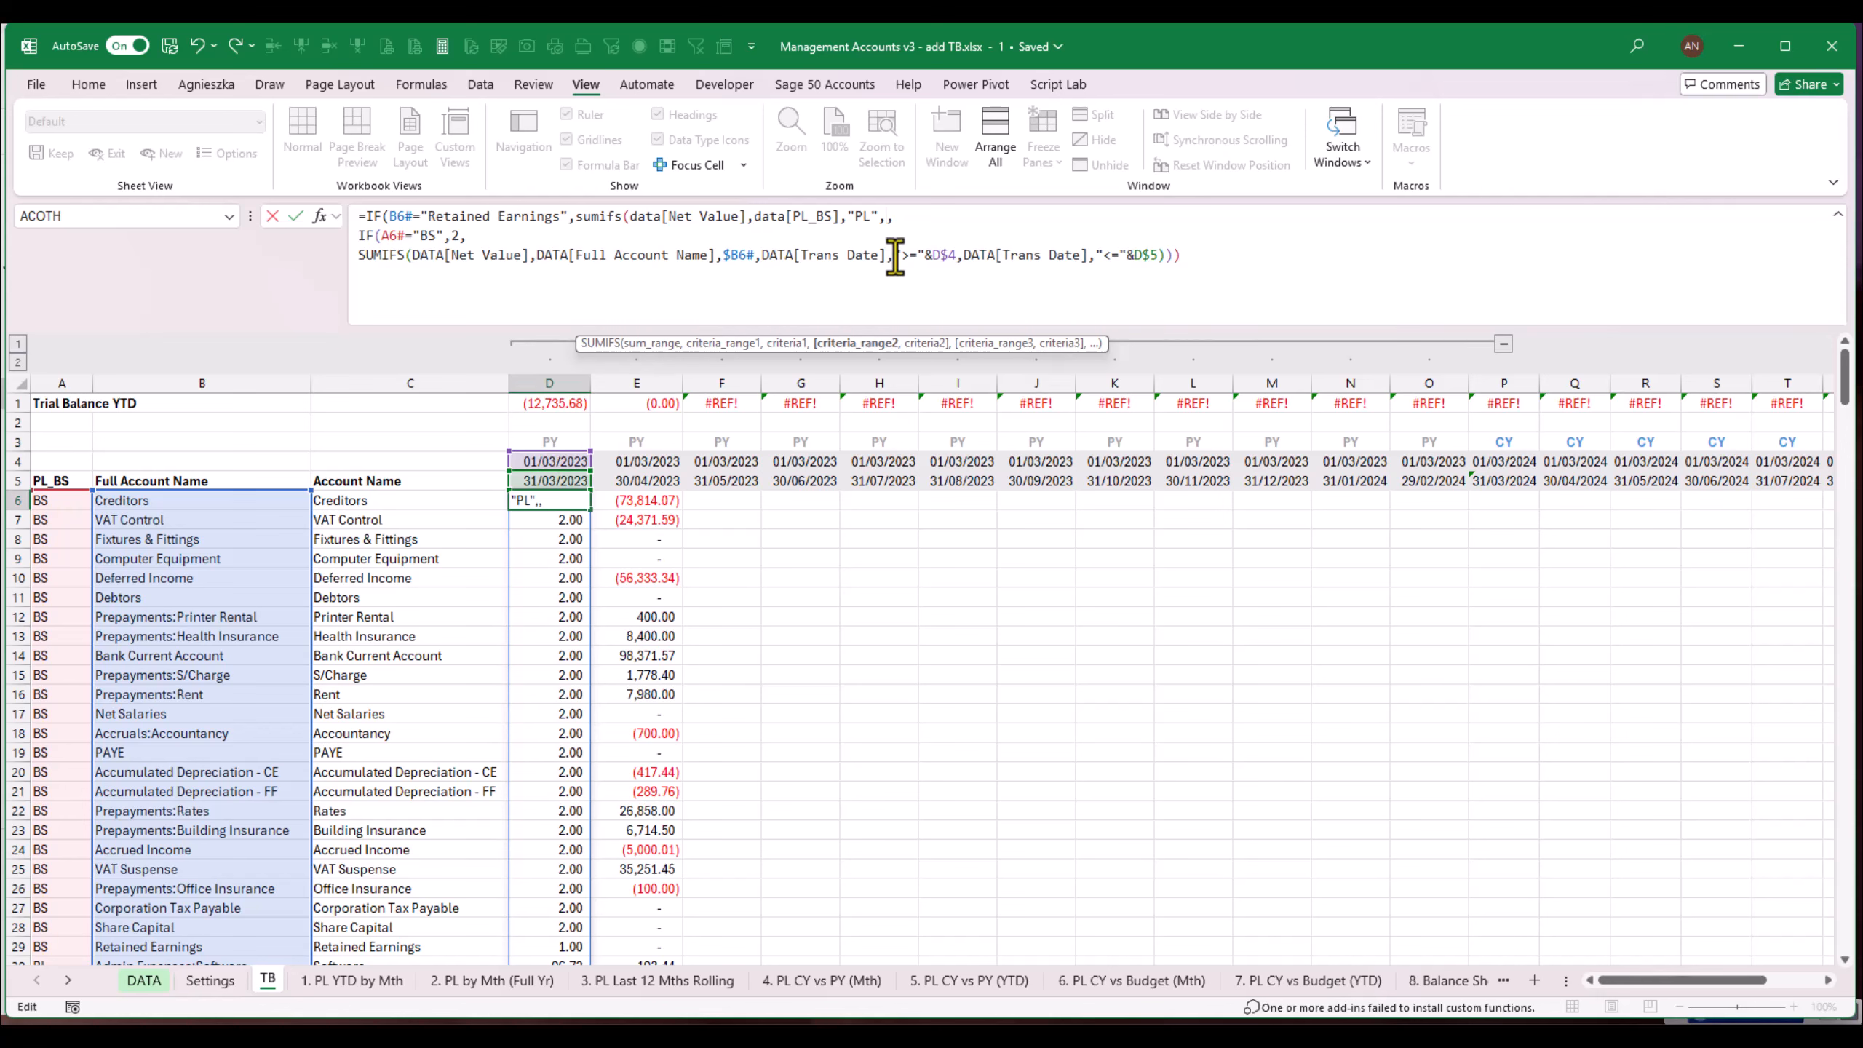
text(data)
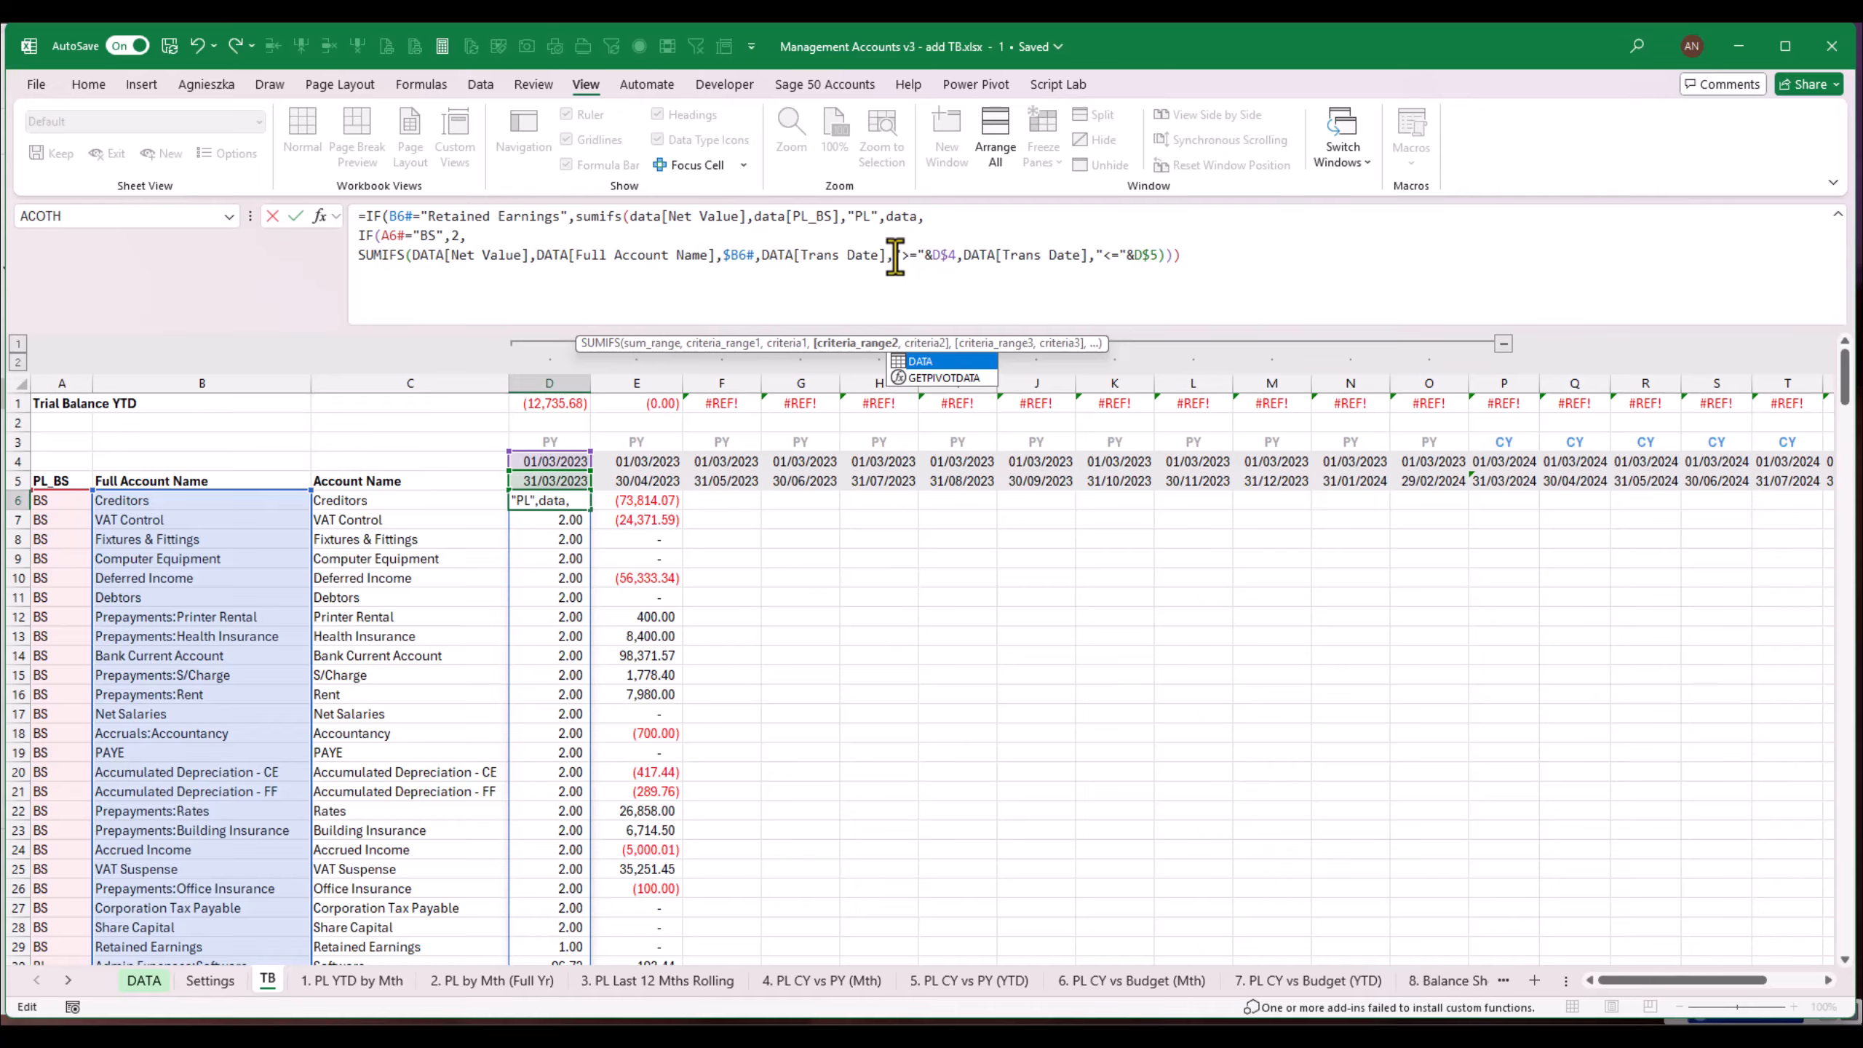
text([dt)
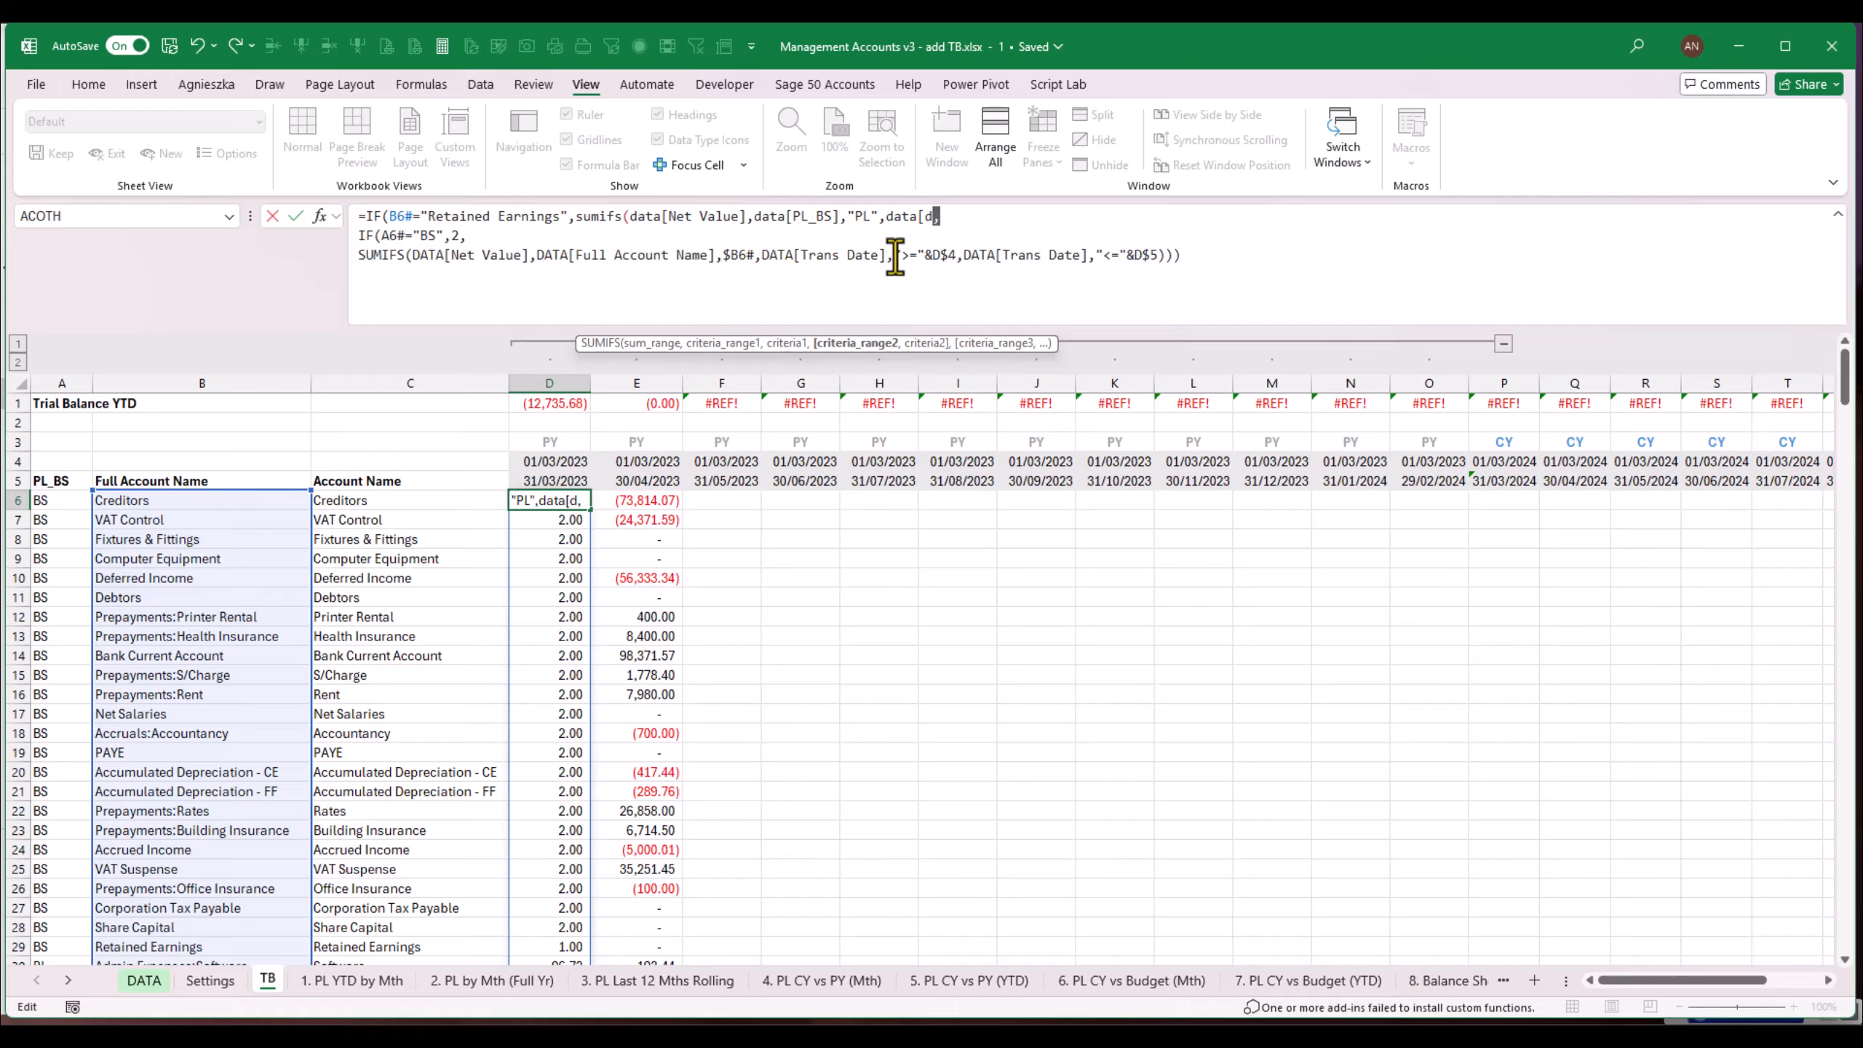
key(Delete)
key(Delete)
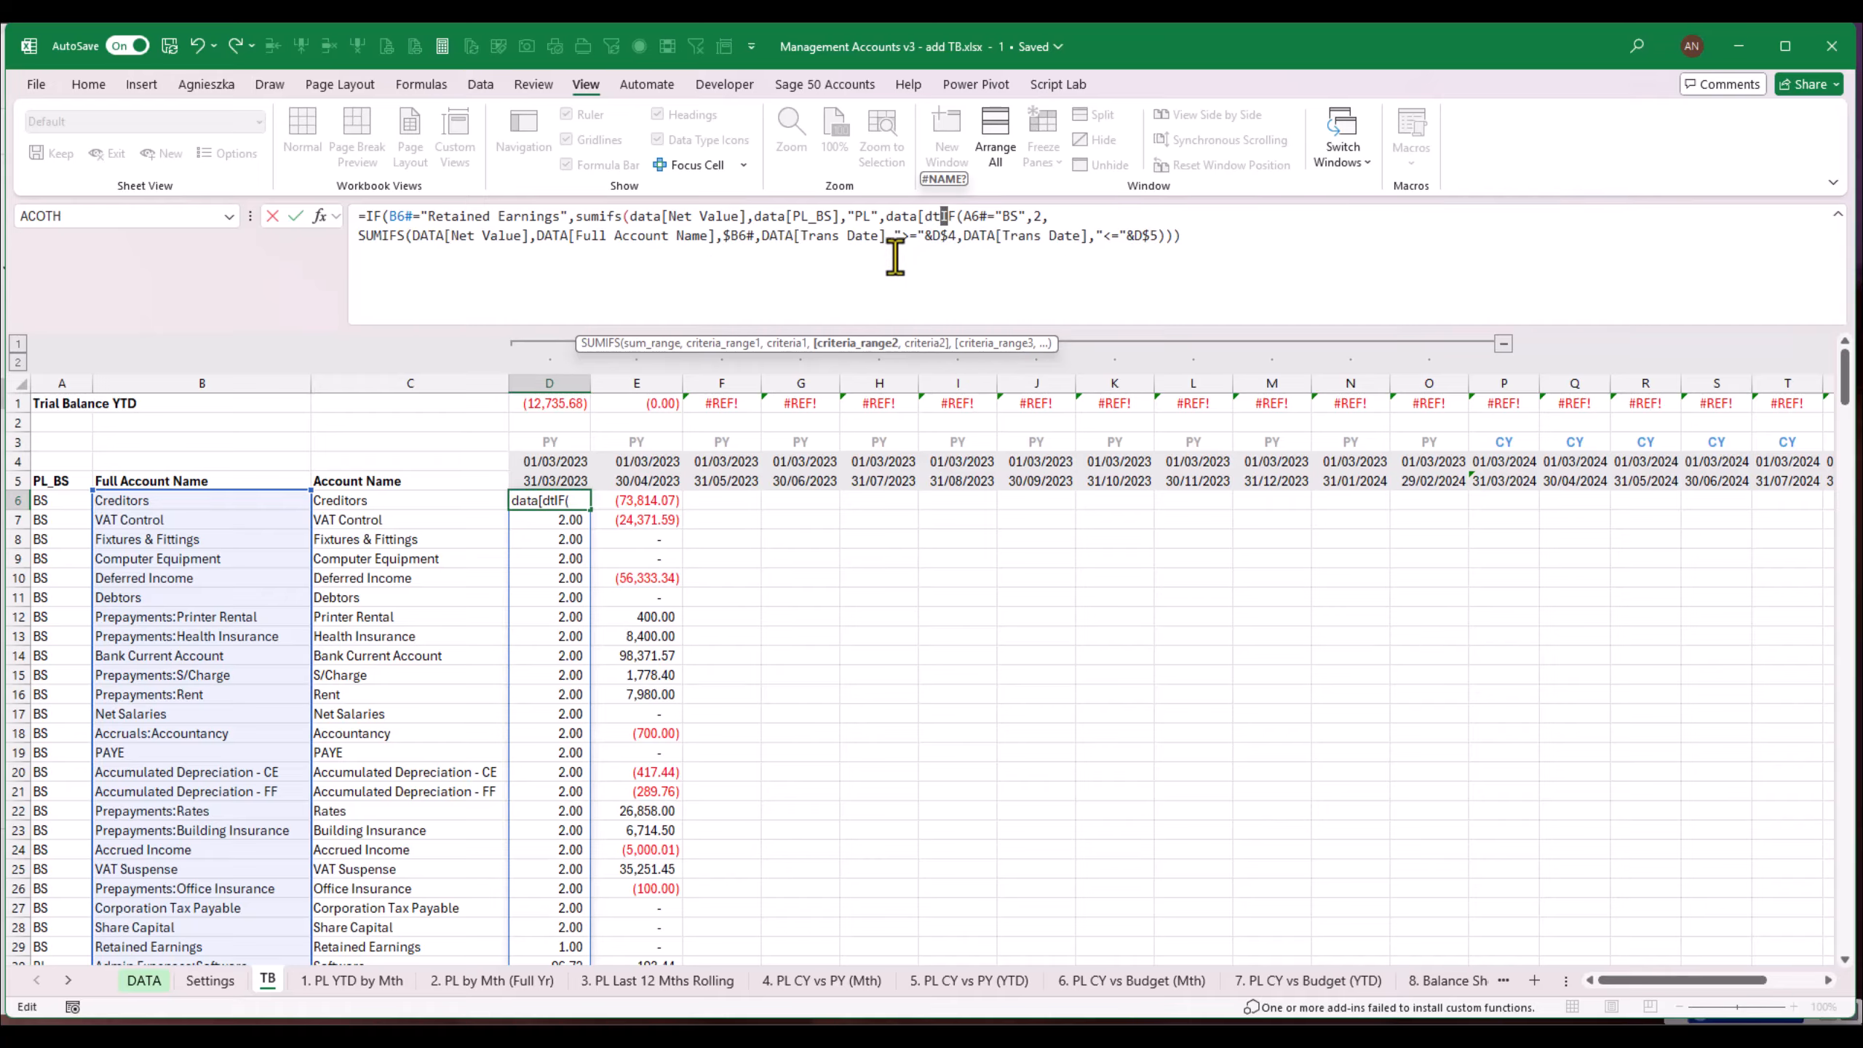
click(197, 45)
Step: Complete the Retained Earnings SUMIFS with DATA[PL_BS],"PL" and a DATA[Trans Date] less-than criterion on D$4, and close its parenthesis
click(822, 216)
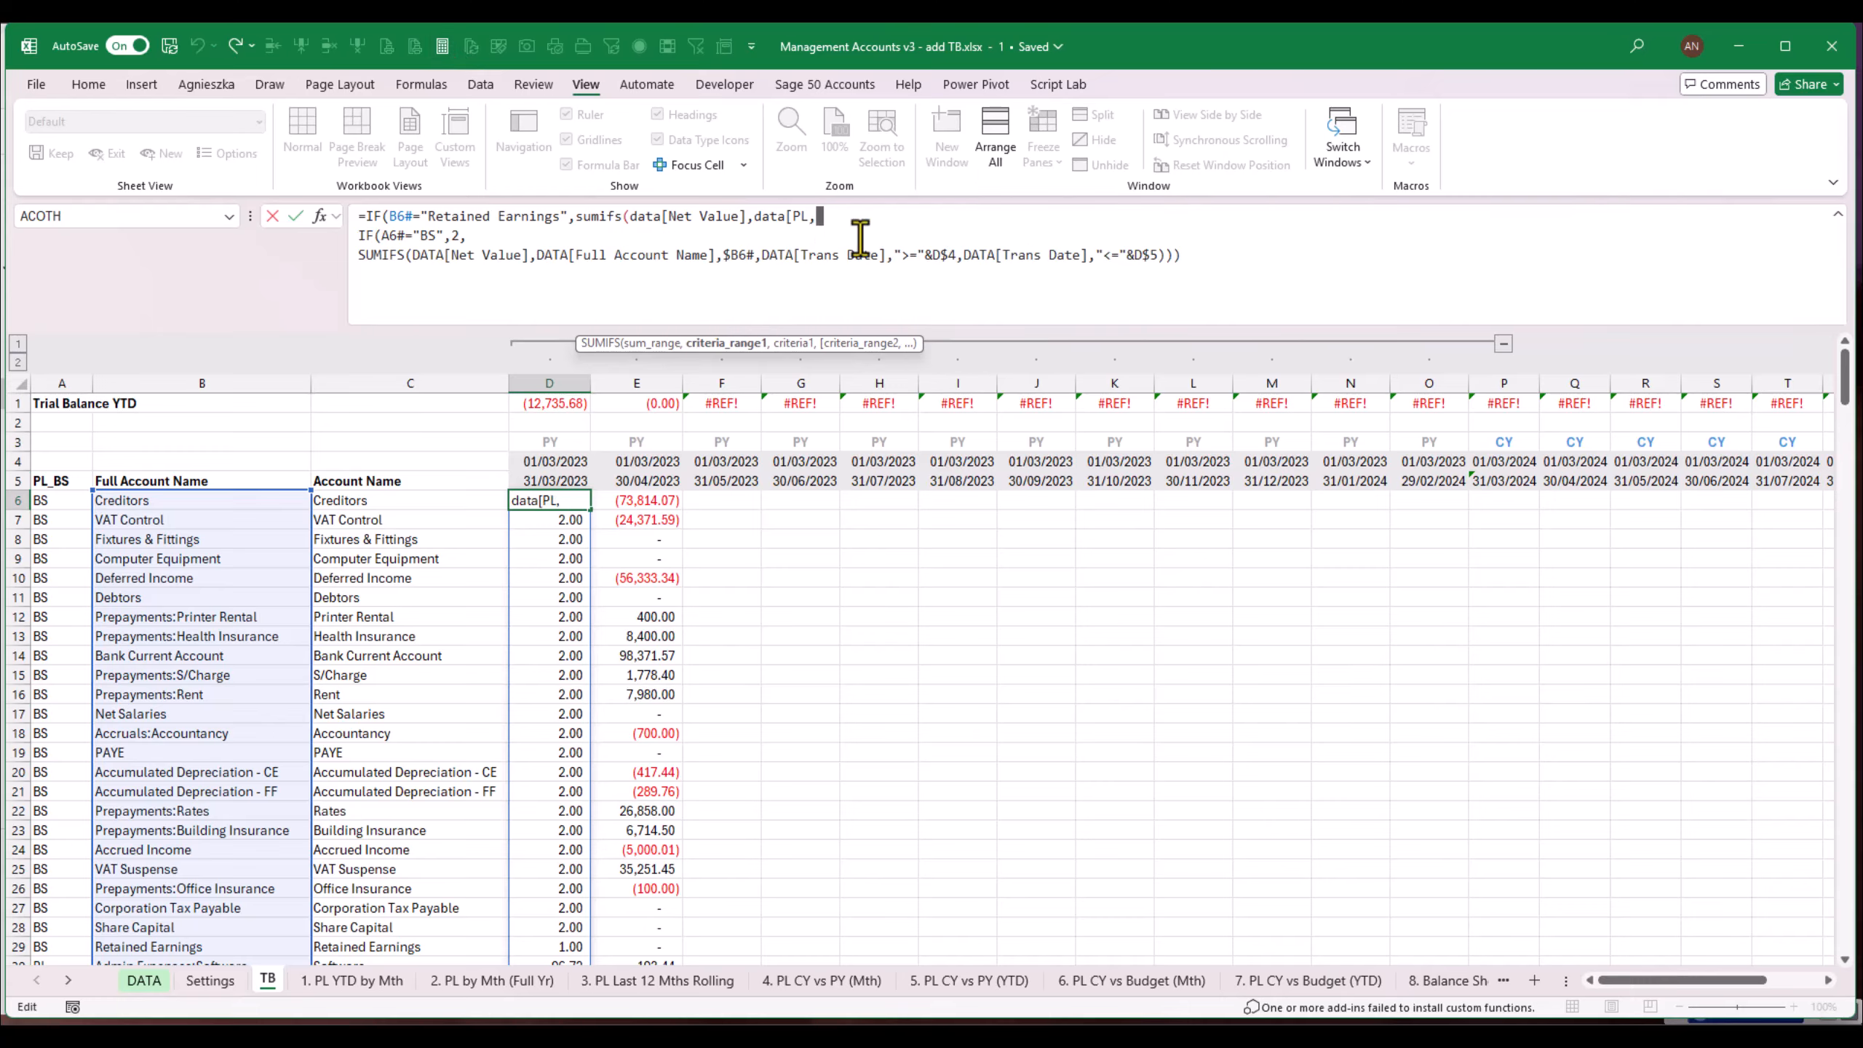
key(Left)
text(],")
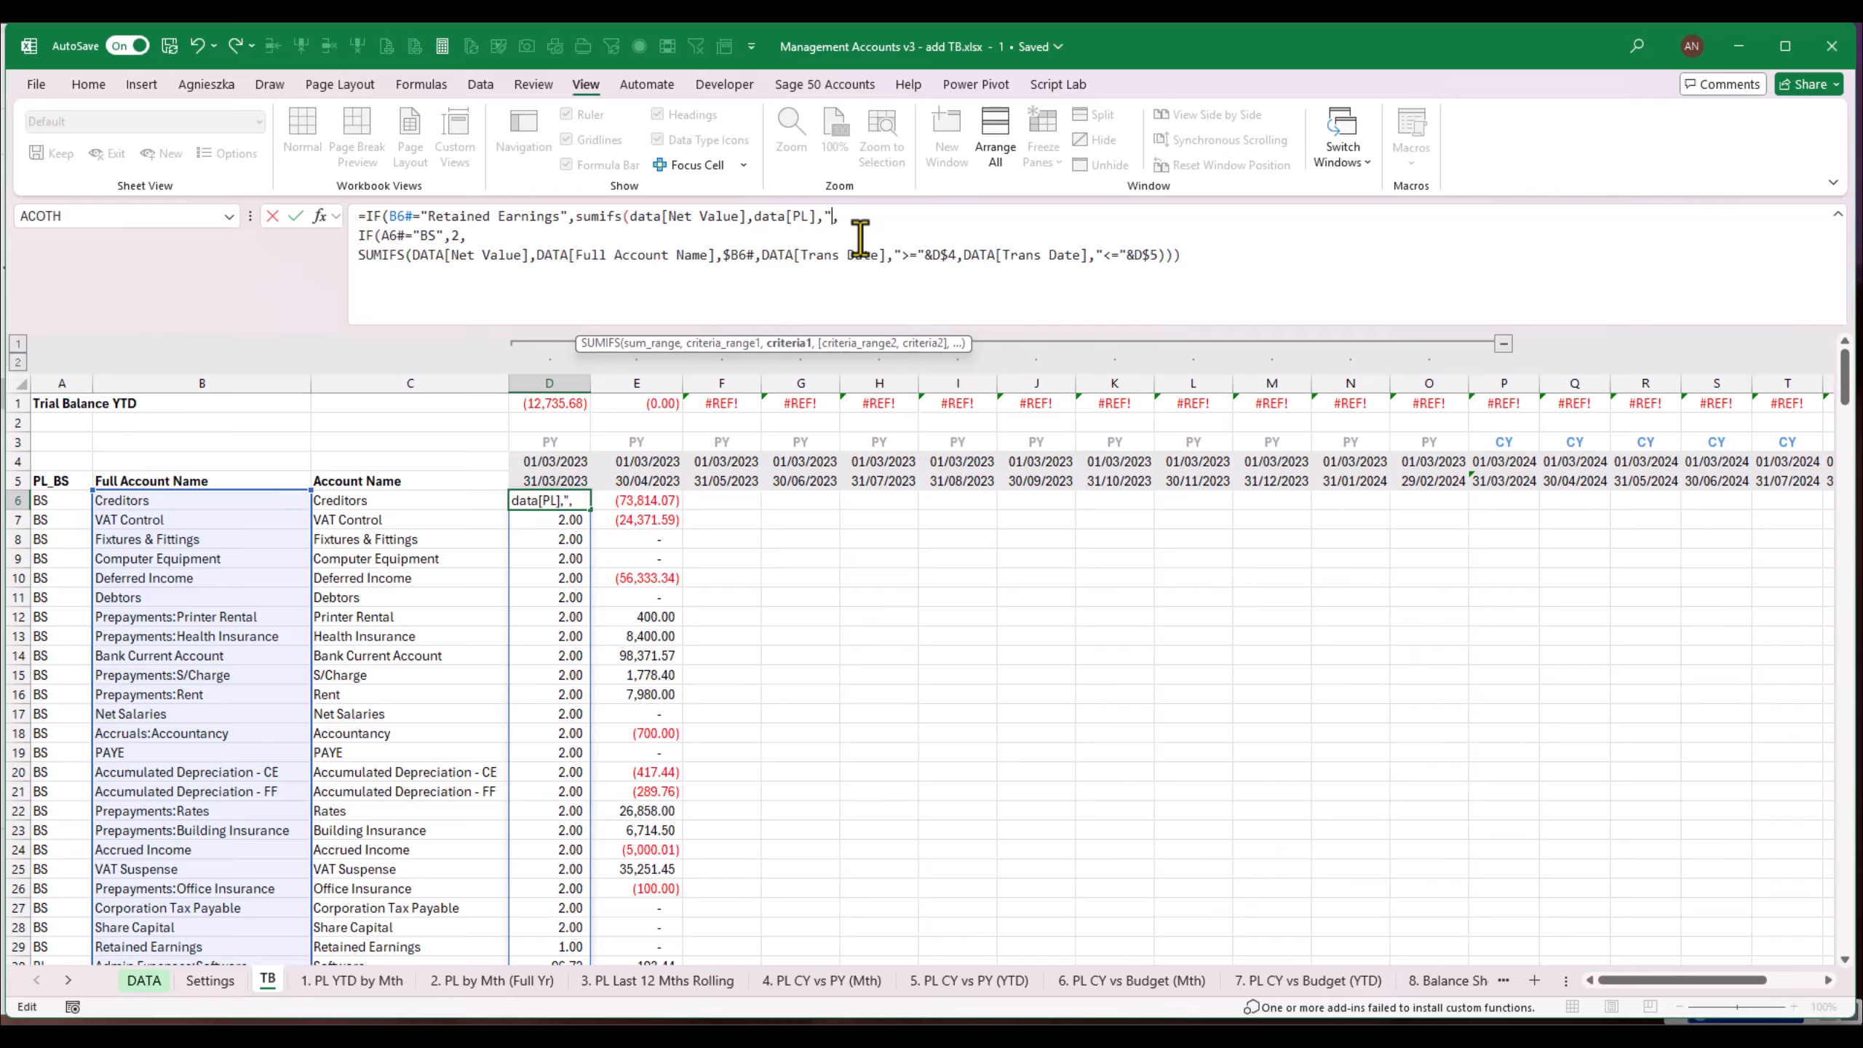
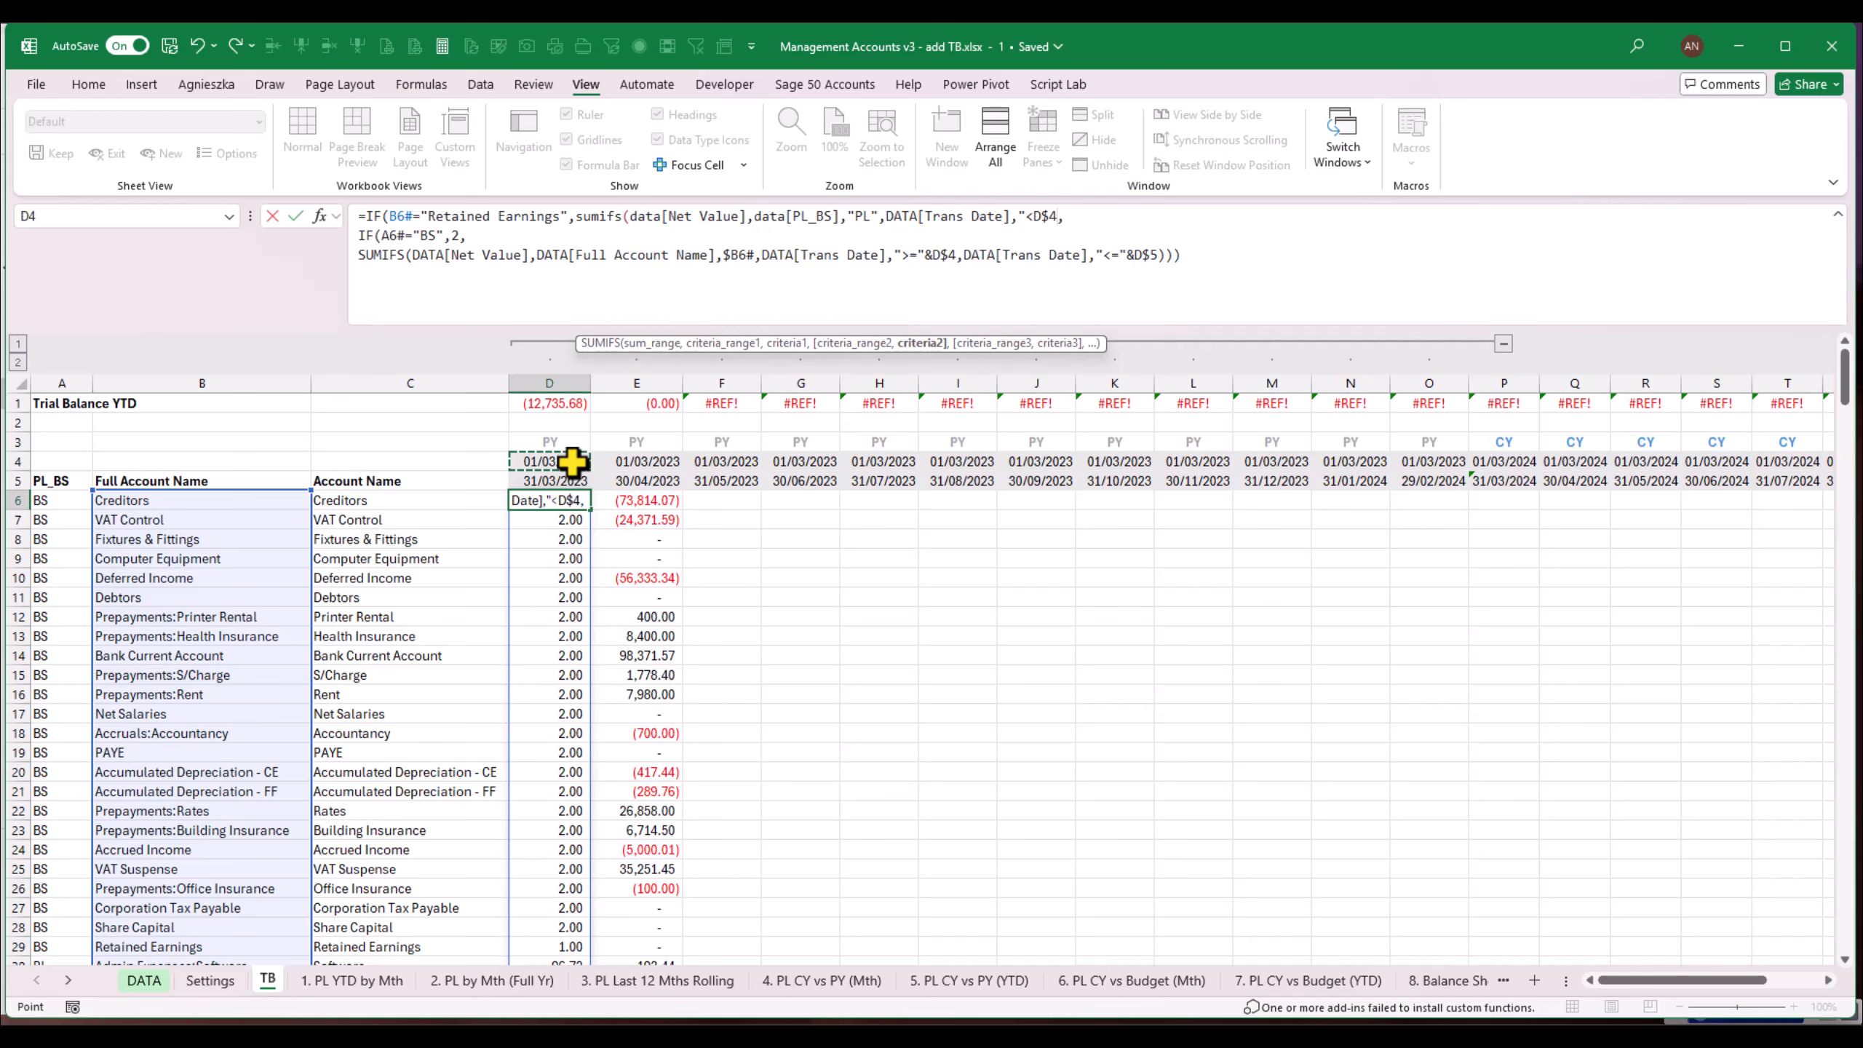
text())
Step: Correct the date criterion to "<"&D$4, commit the formula in D6 and select the Retained Earnings result in D29
click(853, 376)
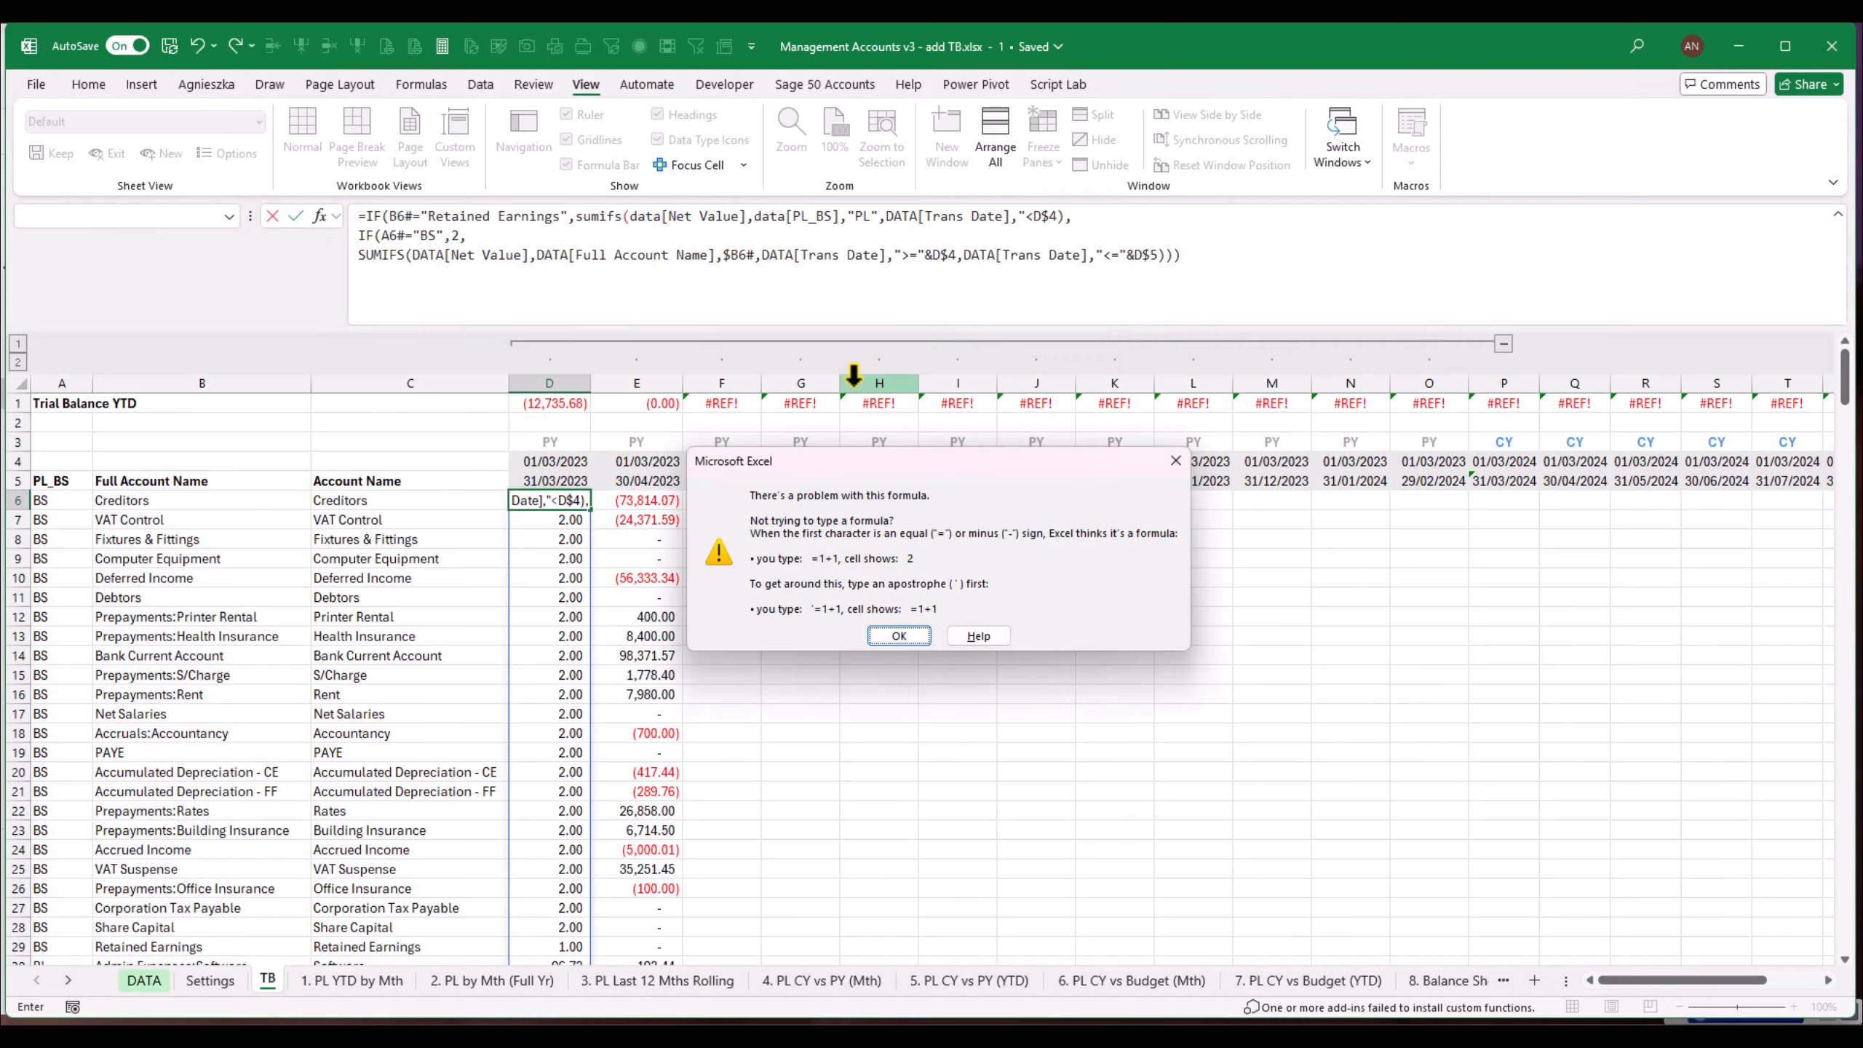
key(Return)
key(Right)
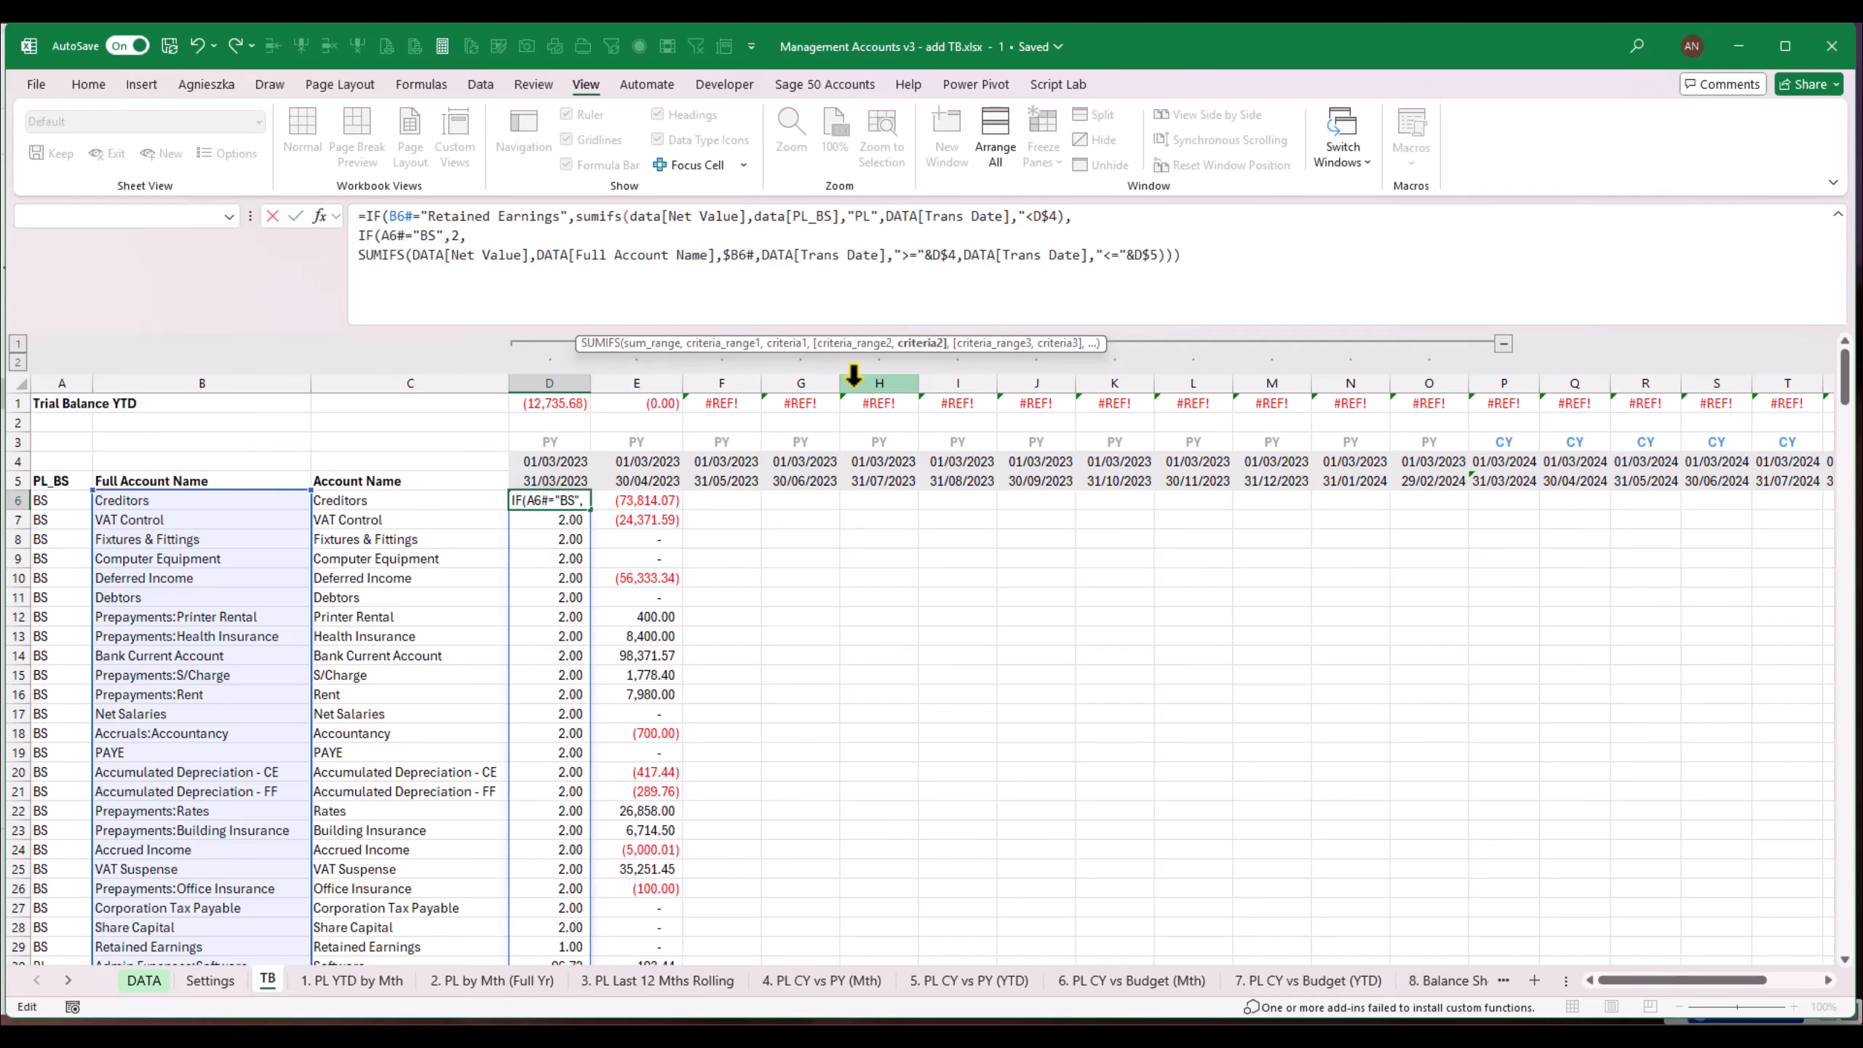
click(853, 375)
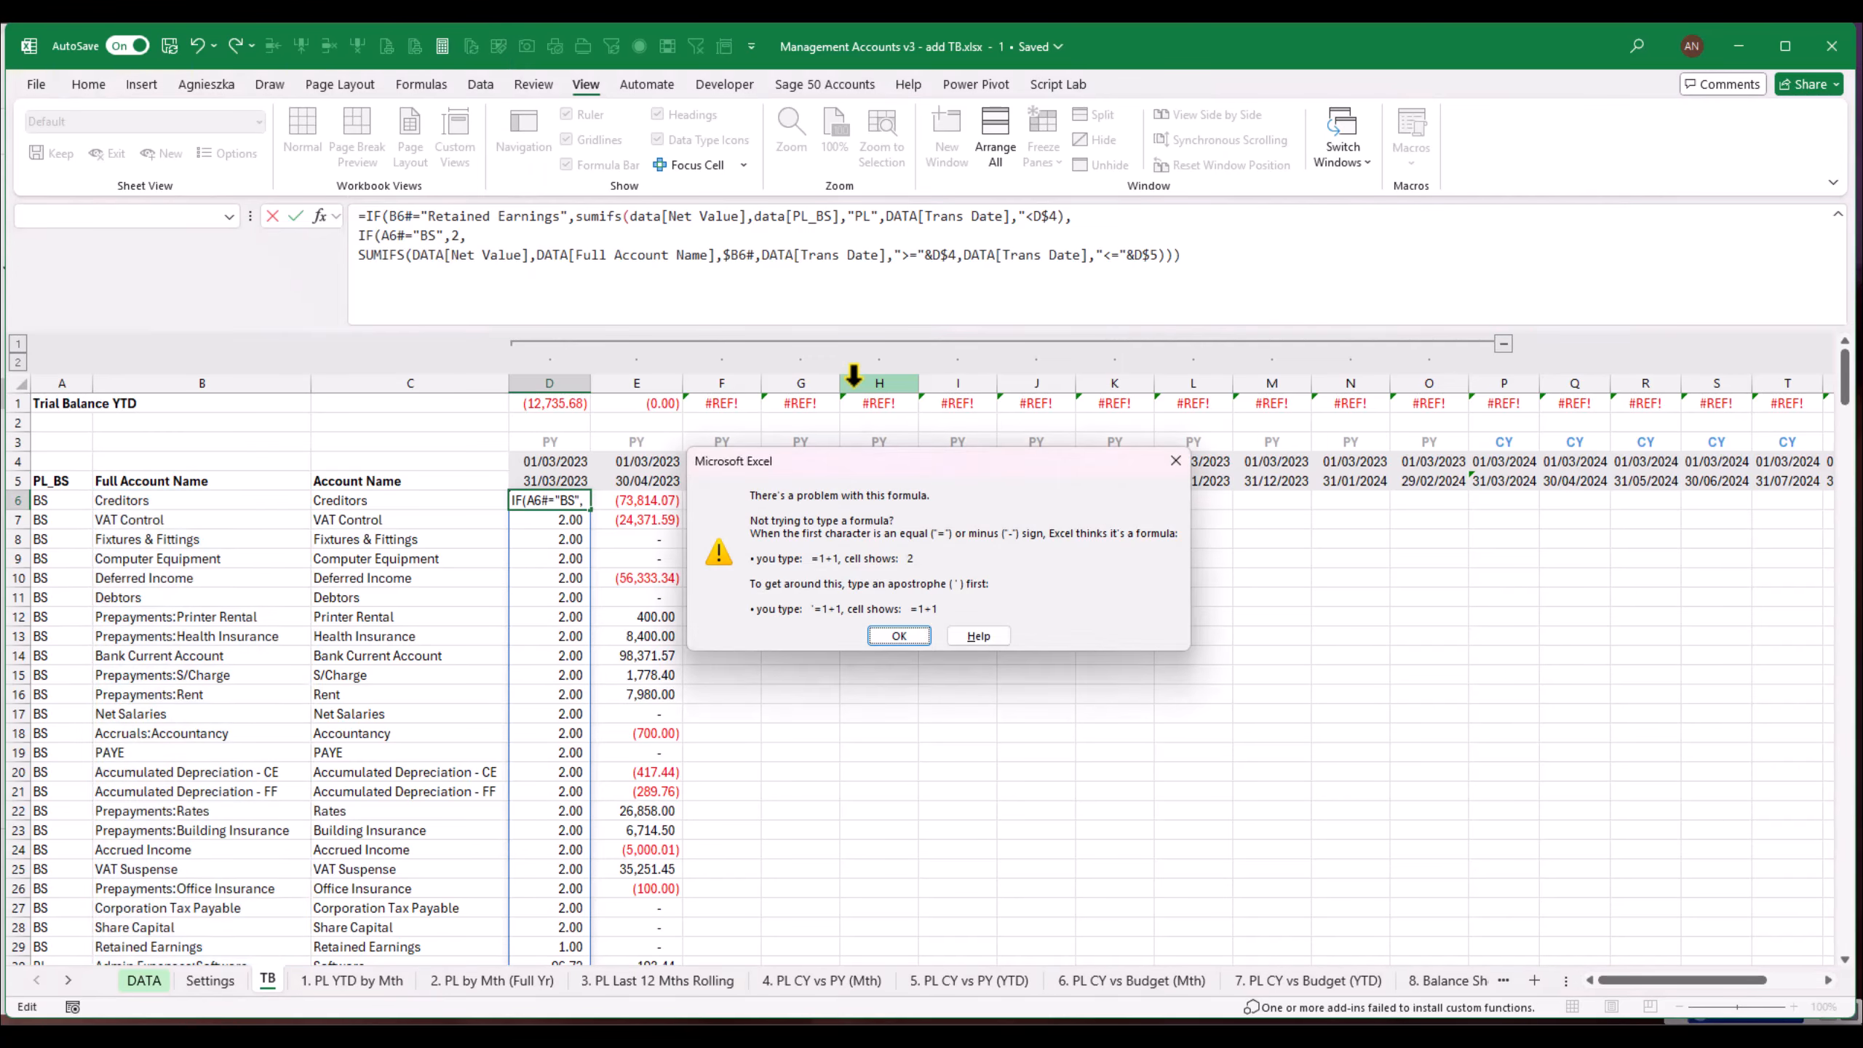
key(Return)
key(Right)
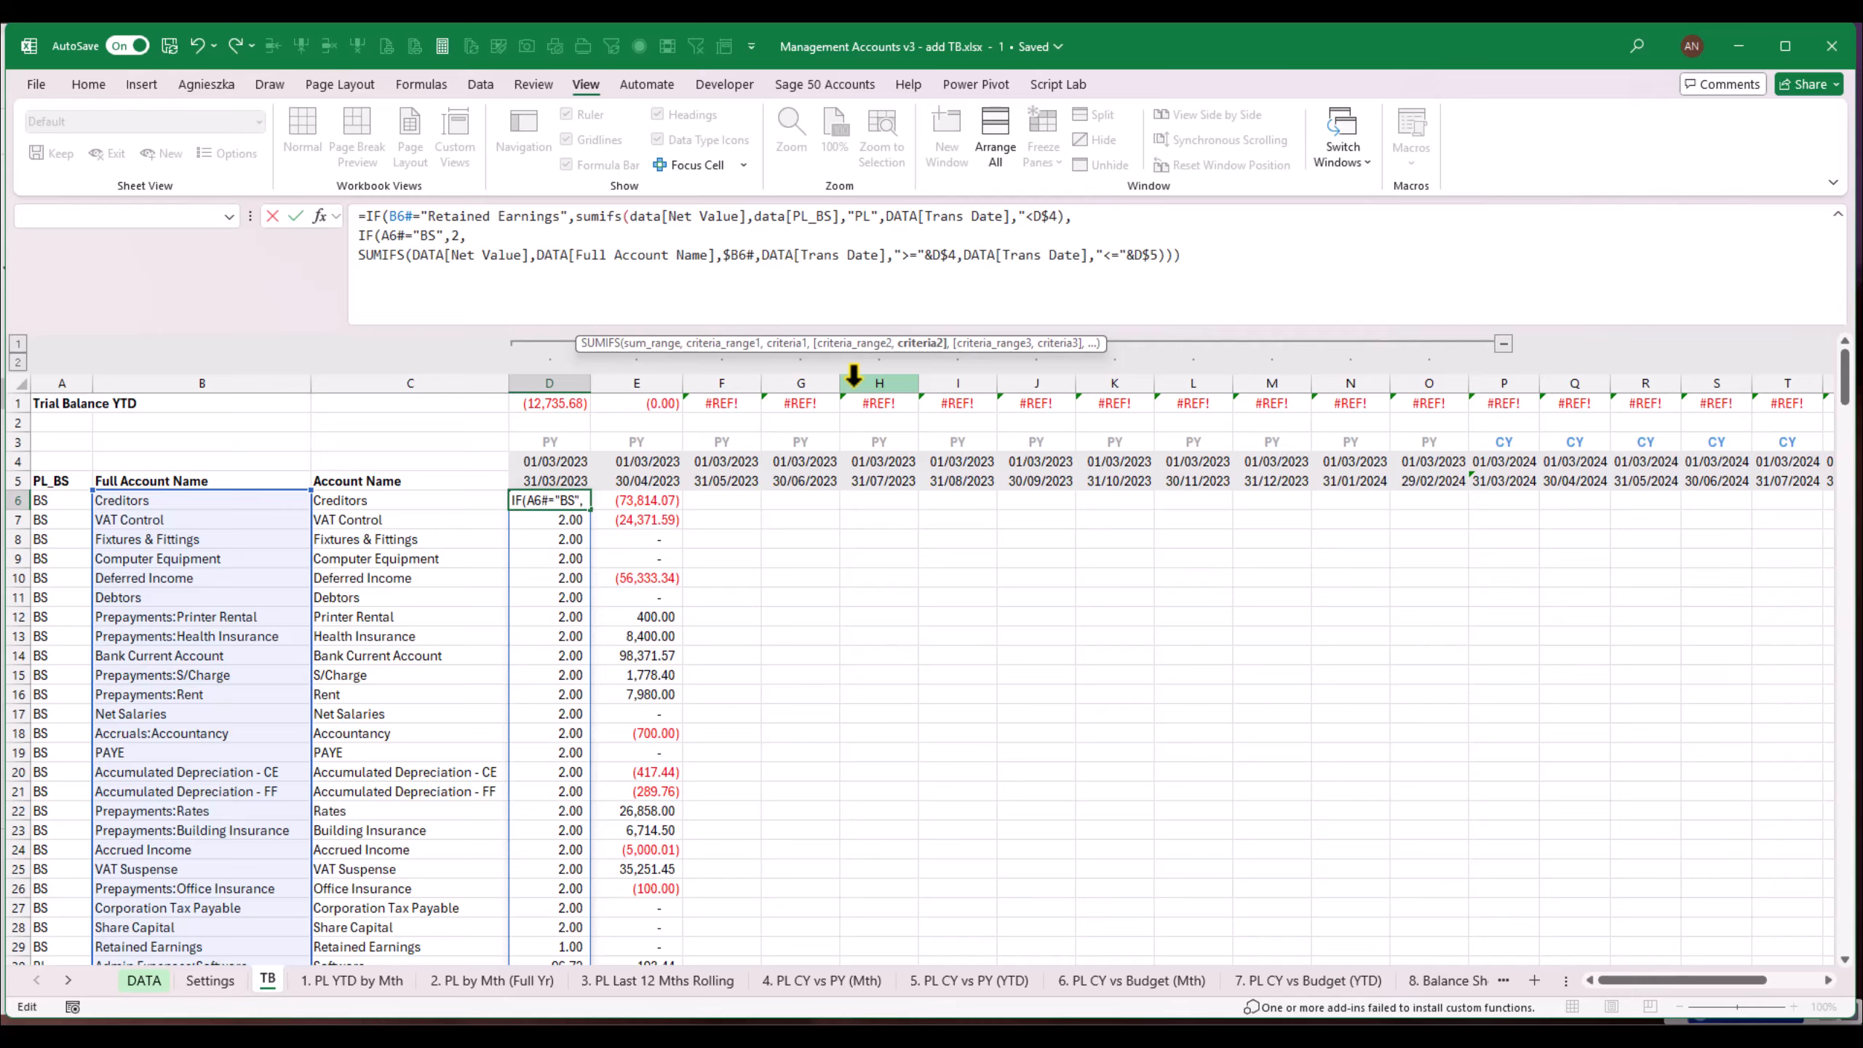
click(1058, 215)
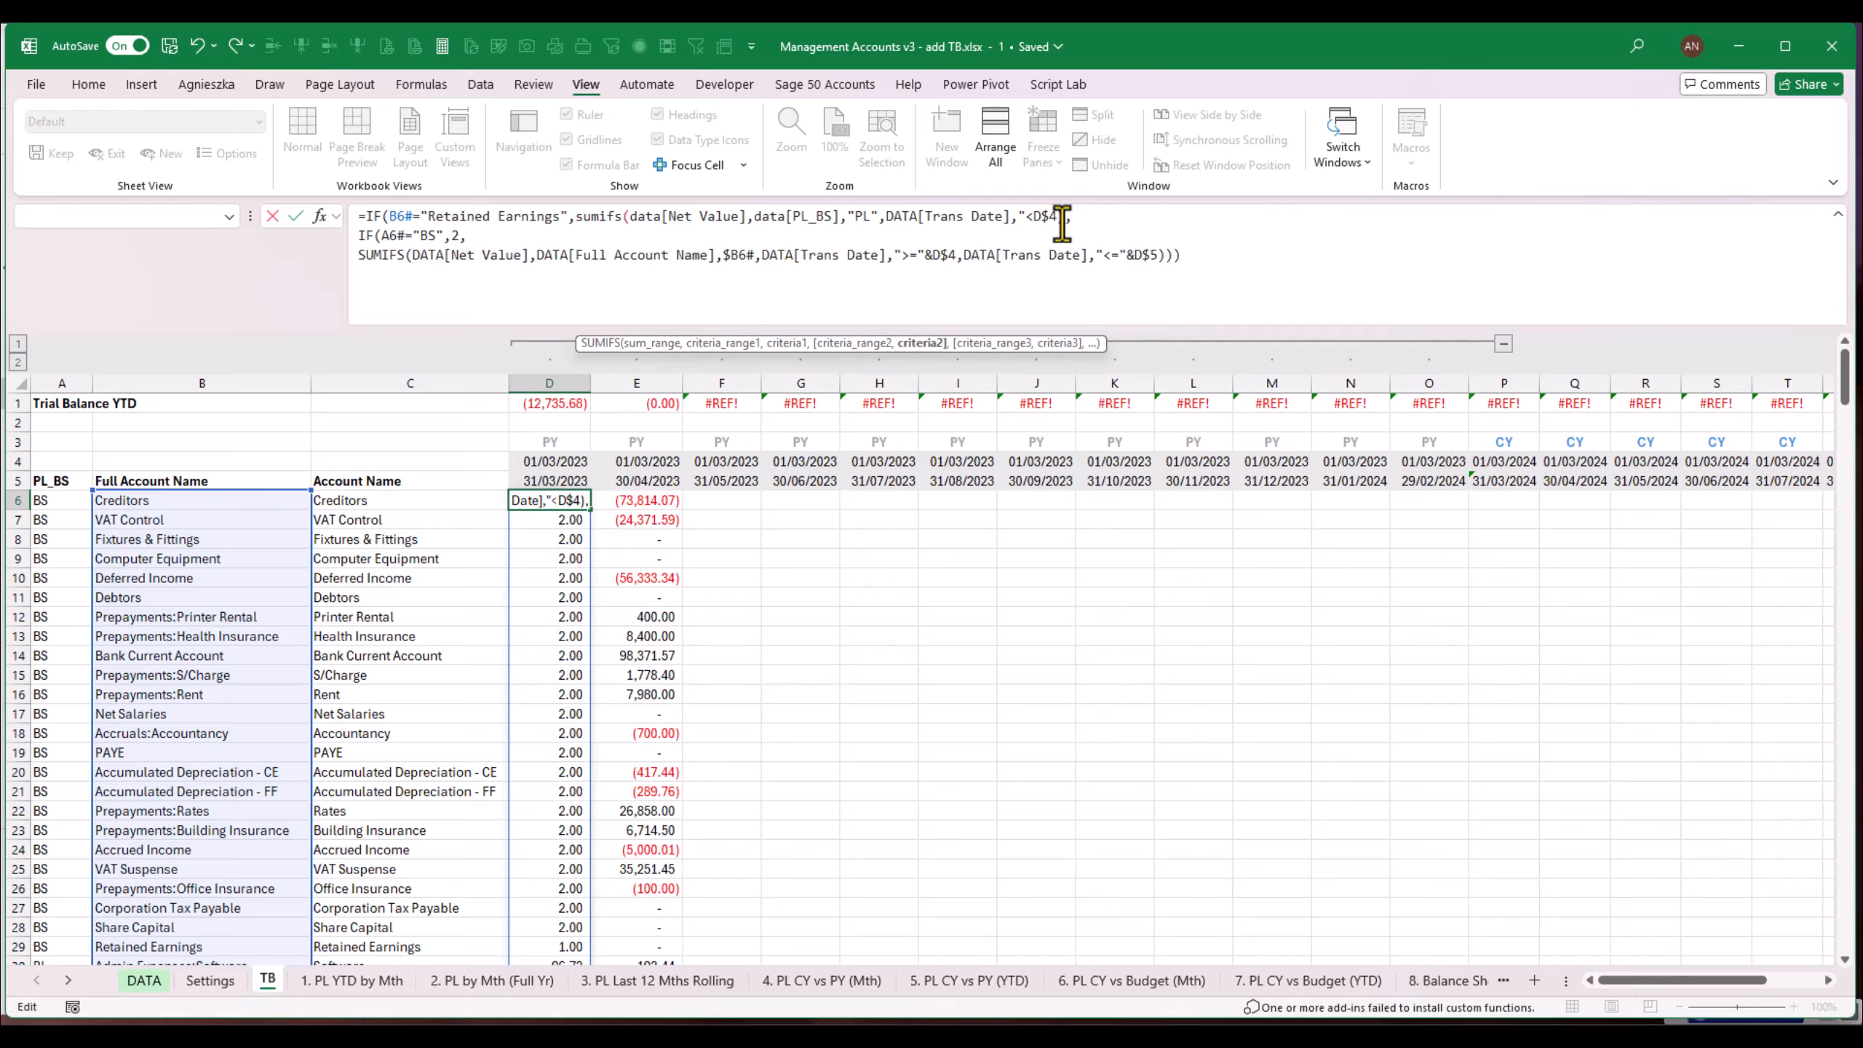
text(")
text(&)
key(ctrl+Return)
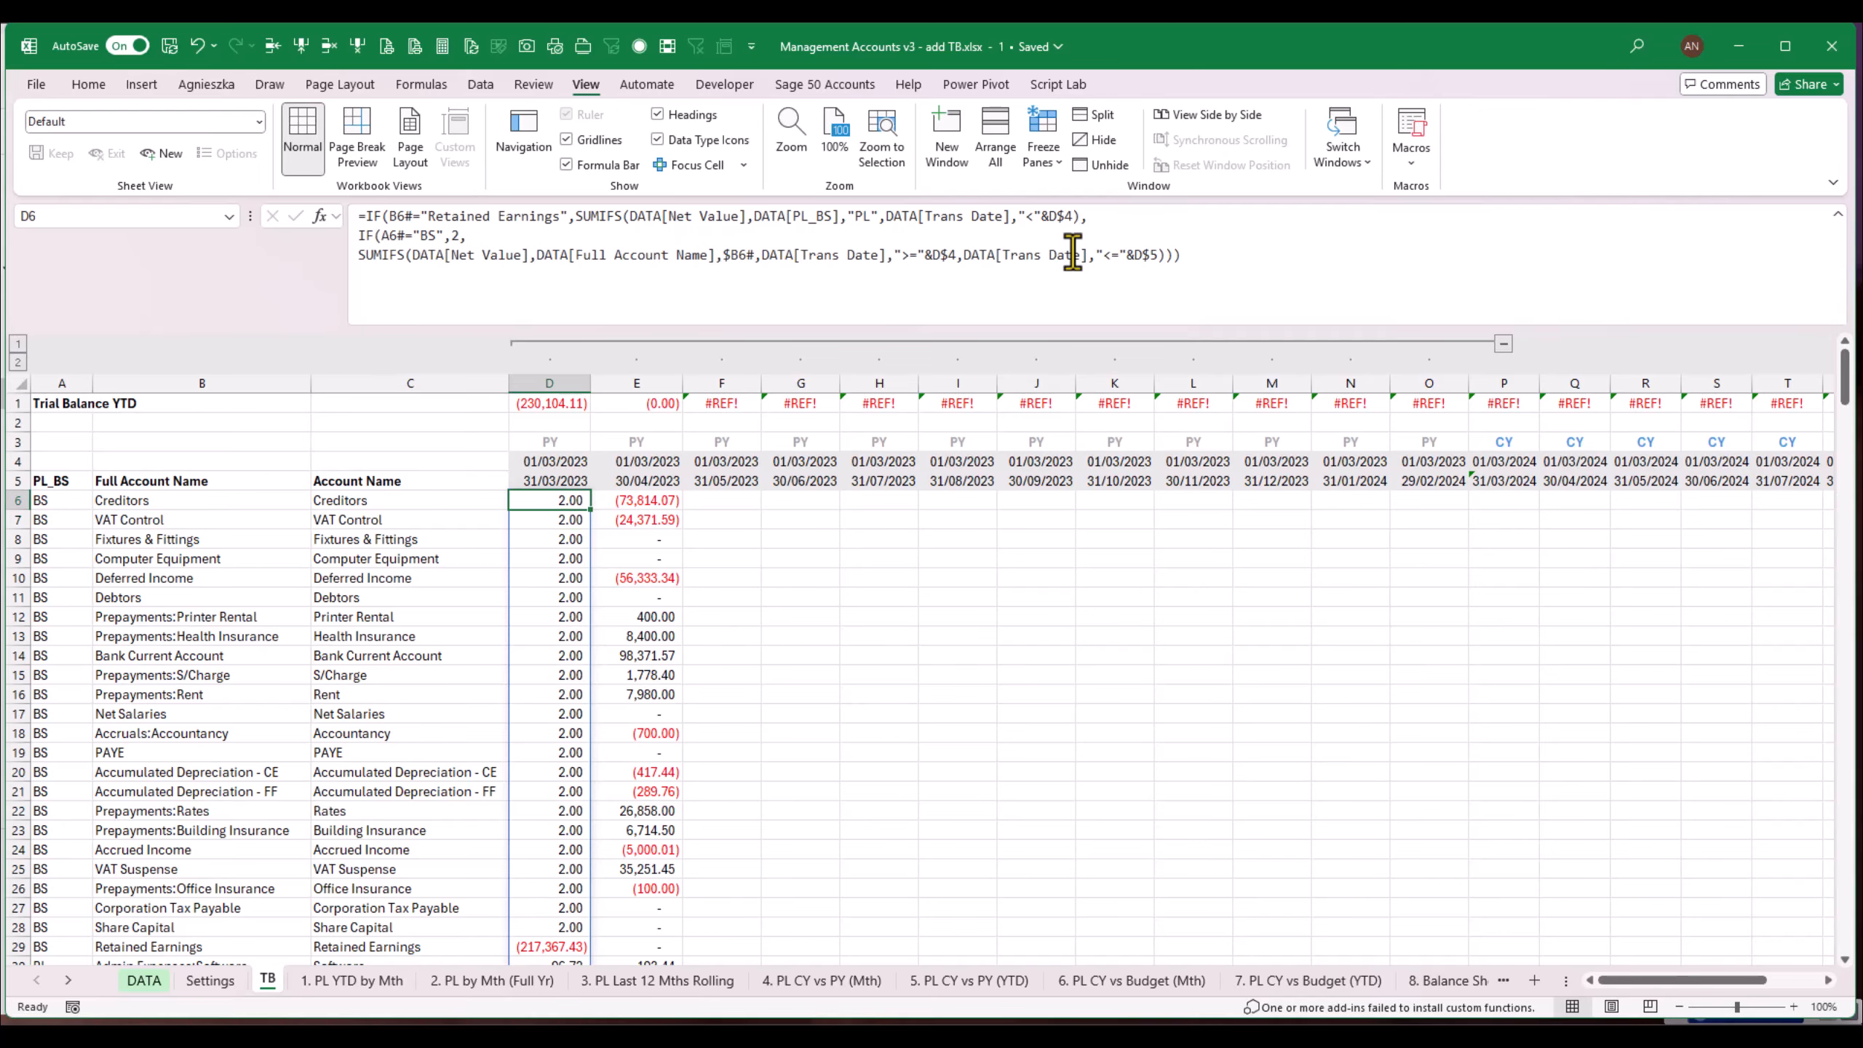
click(579, 944)
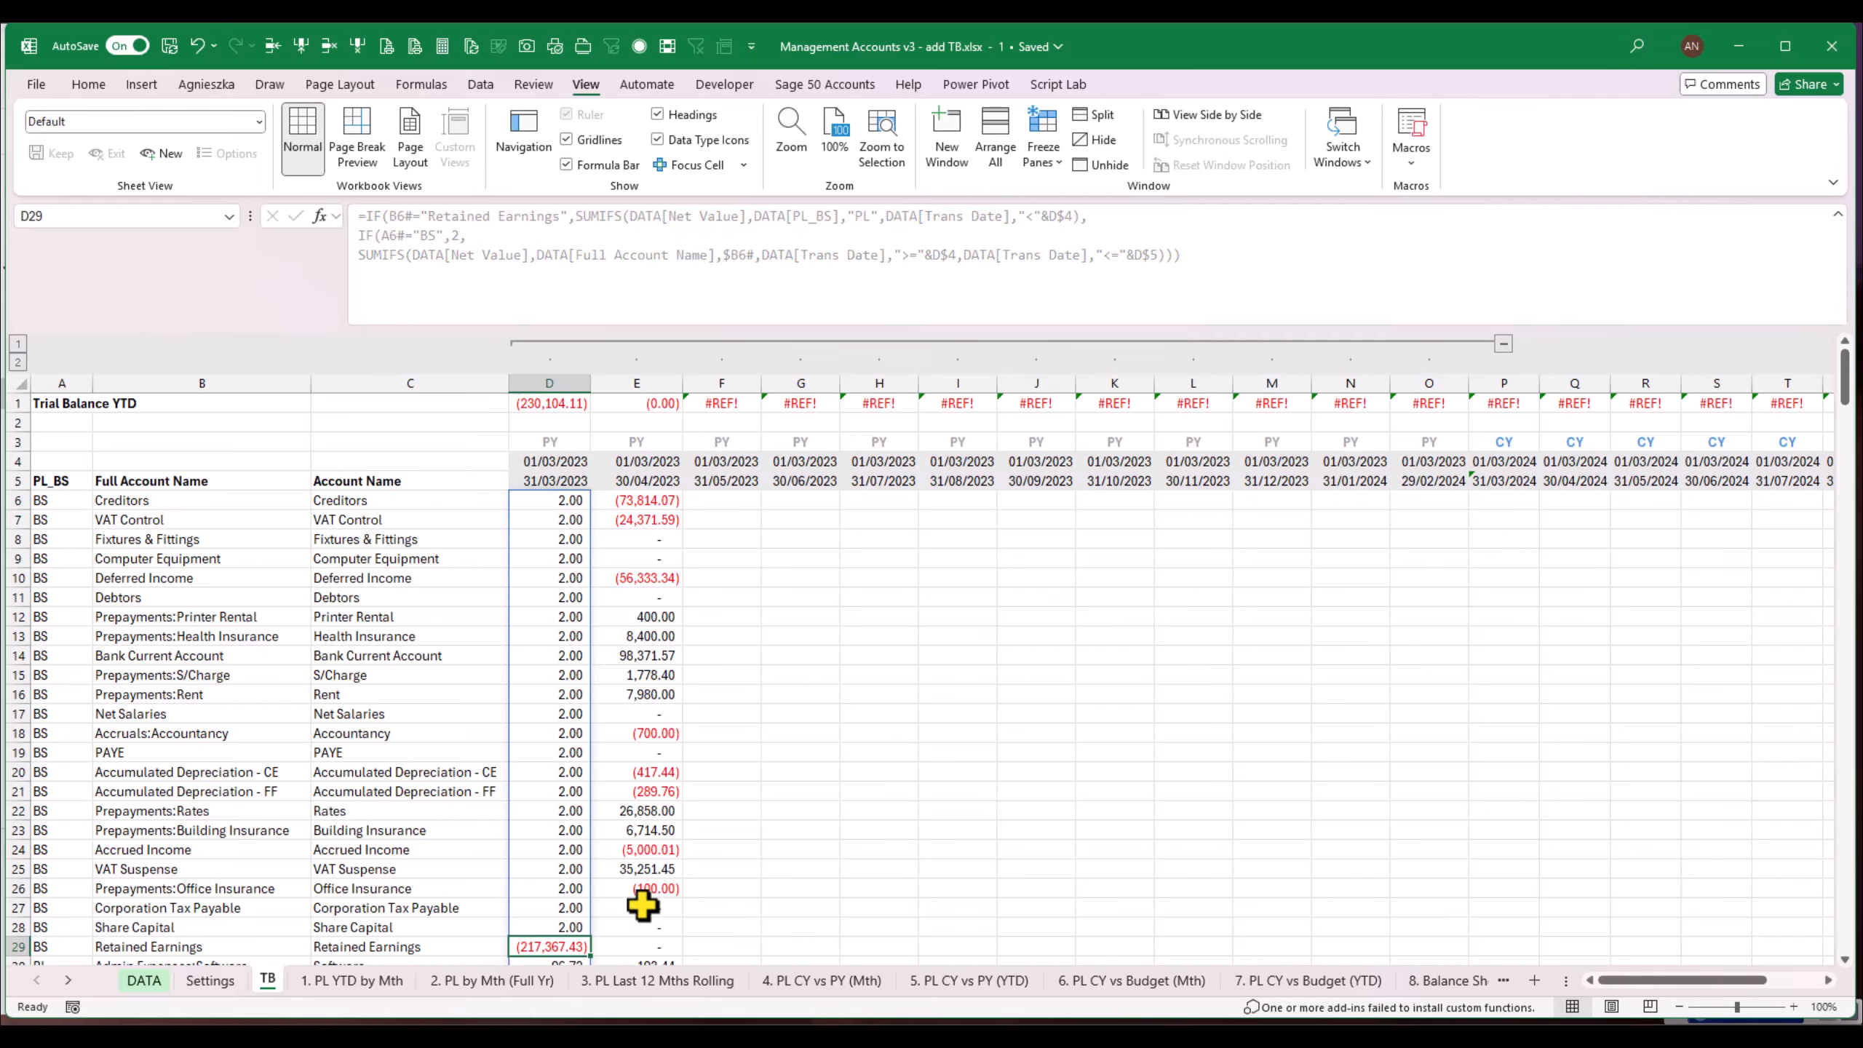
Step: Replace placeholder 2 in D6's BS branch with a copy of the existing SUMIFS up to its first date criterion, ">="&D$4
click(556, 503)
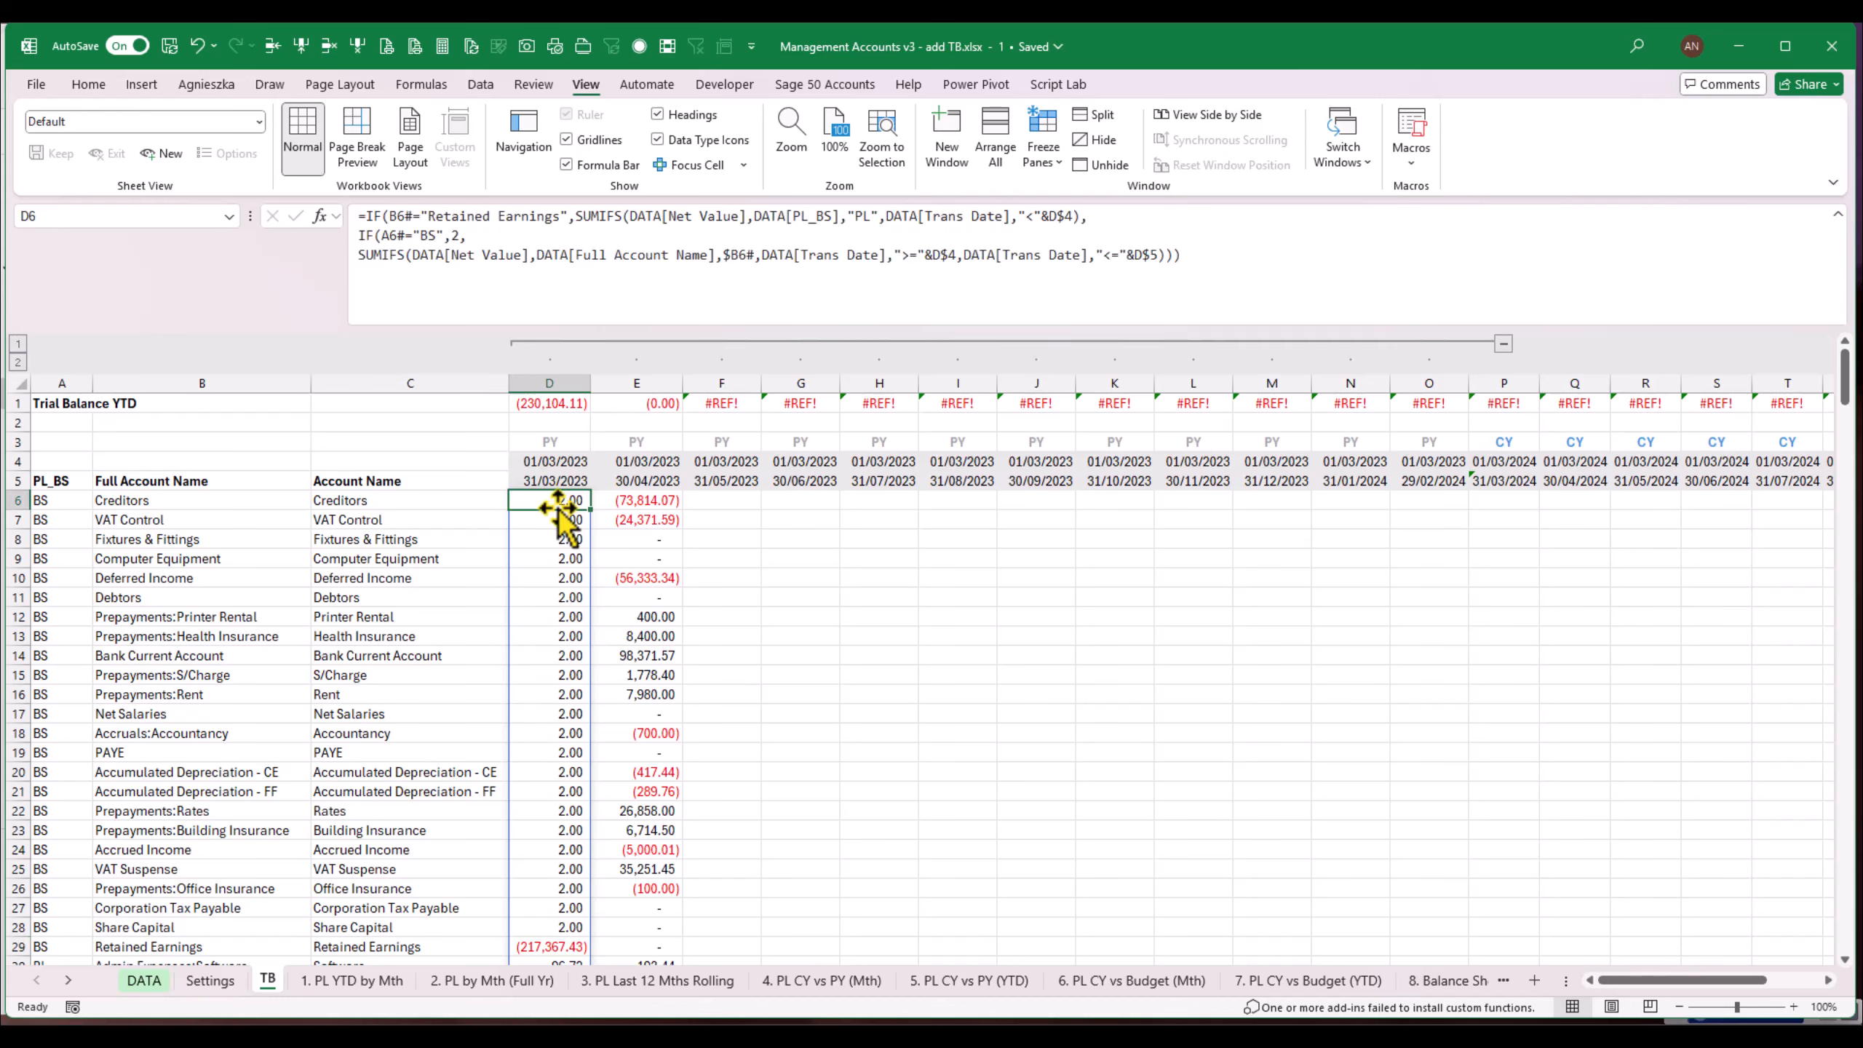
click(446, 237)
key(Right)
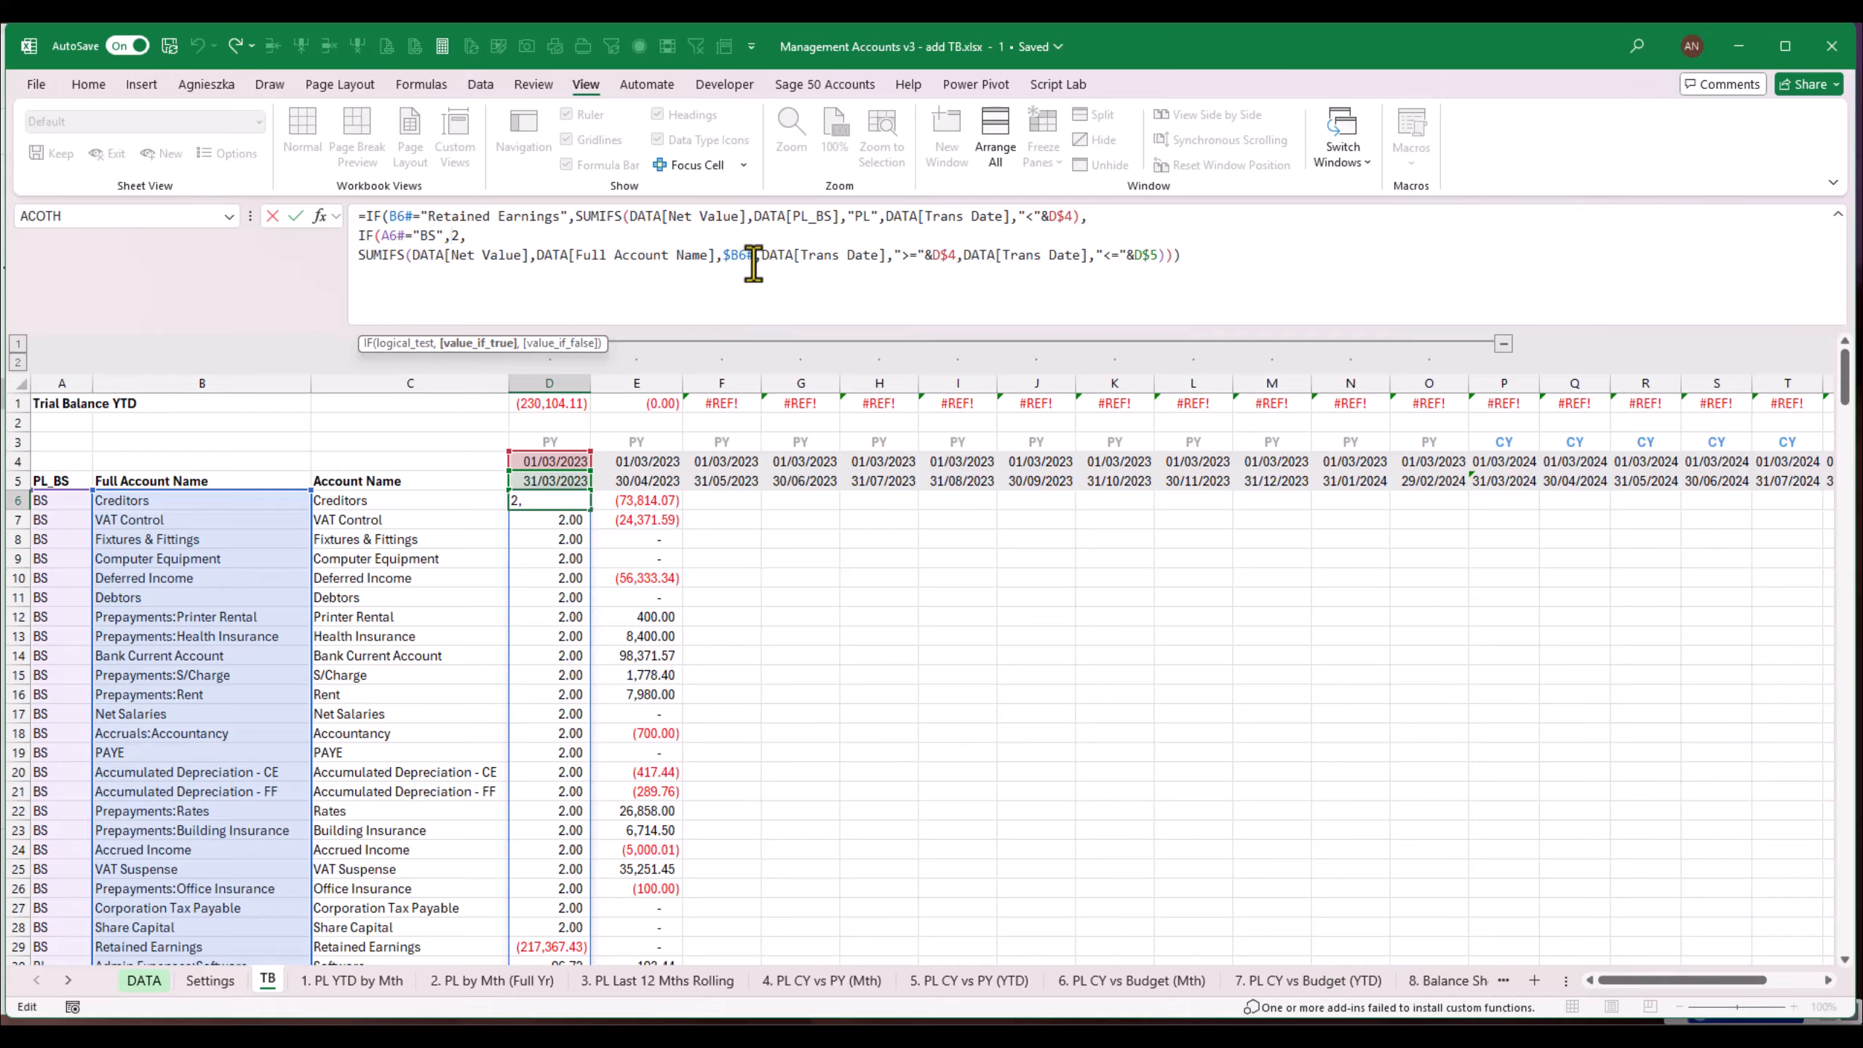
drag(360, 257, 957, 257)
click(456, 235)
key(BackSpace)
text(SUMIFS(DATA[Net Value],DATA[Full Account Name],$B6#,DATA[Trans Date],">="&D$4,)
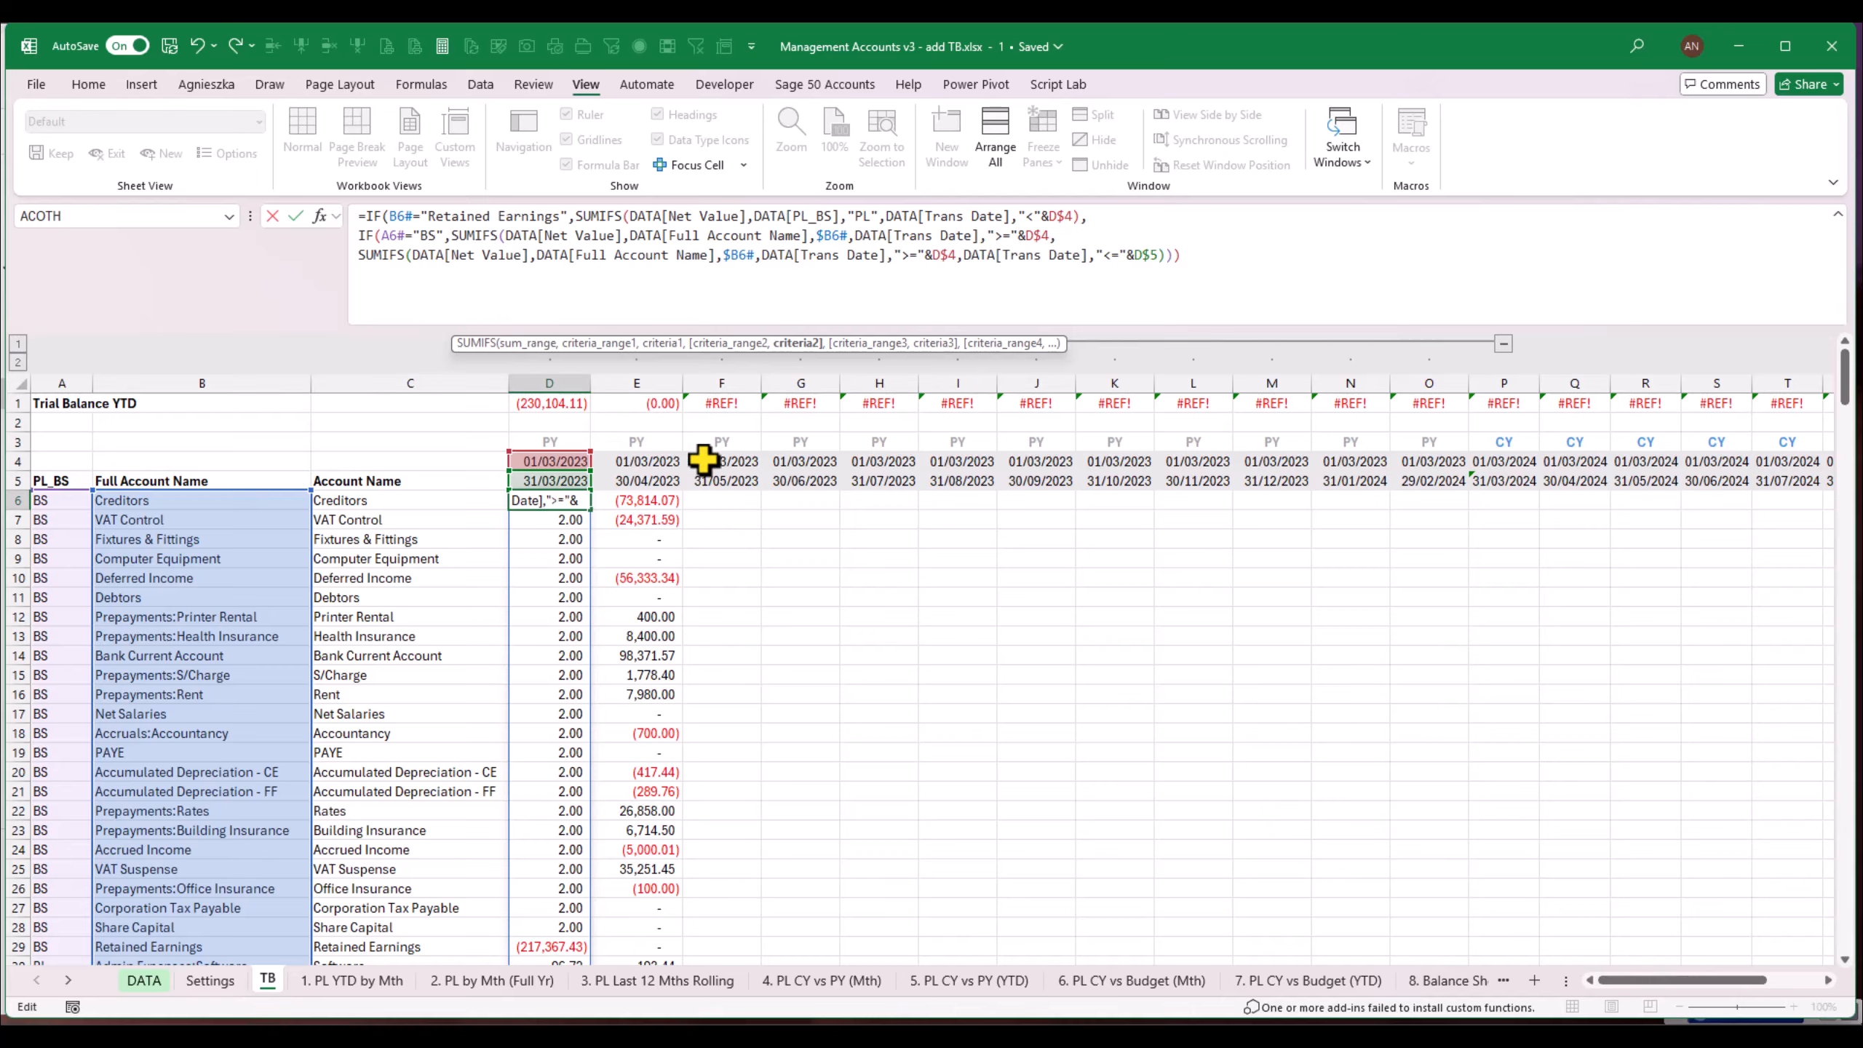
Step: Change the BS branch's date criterion to "<="&D$5, close its SUMIFS parenthesis and commit the formula in D6
key(Delete)
text(<)
drag(1032, 235, 1042, 235)
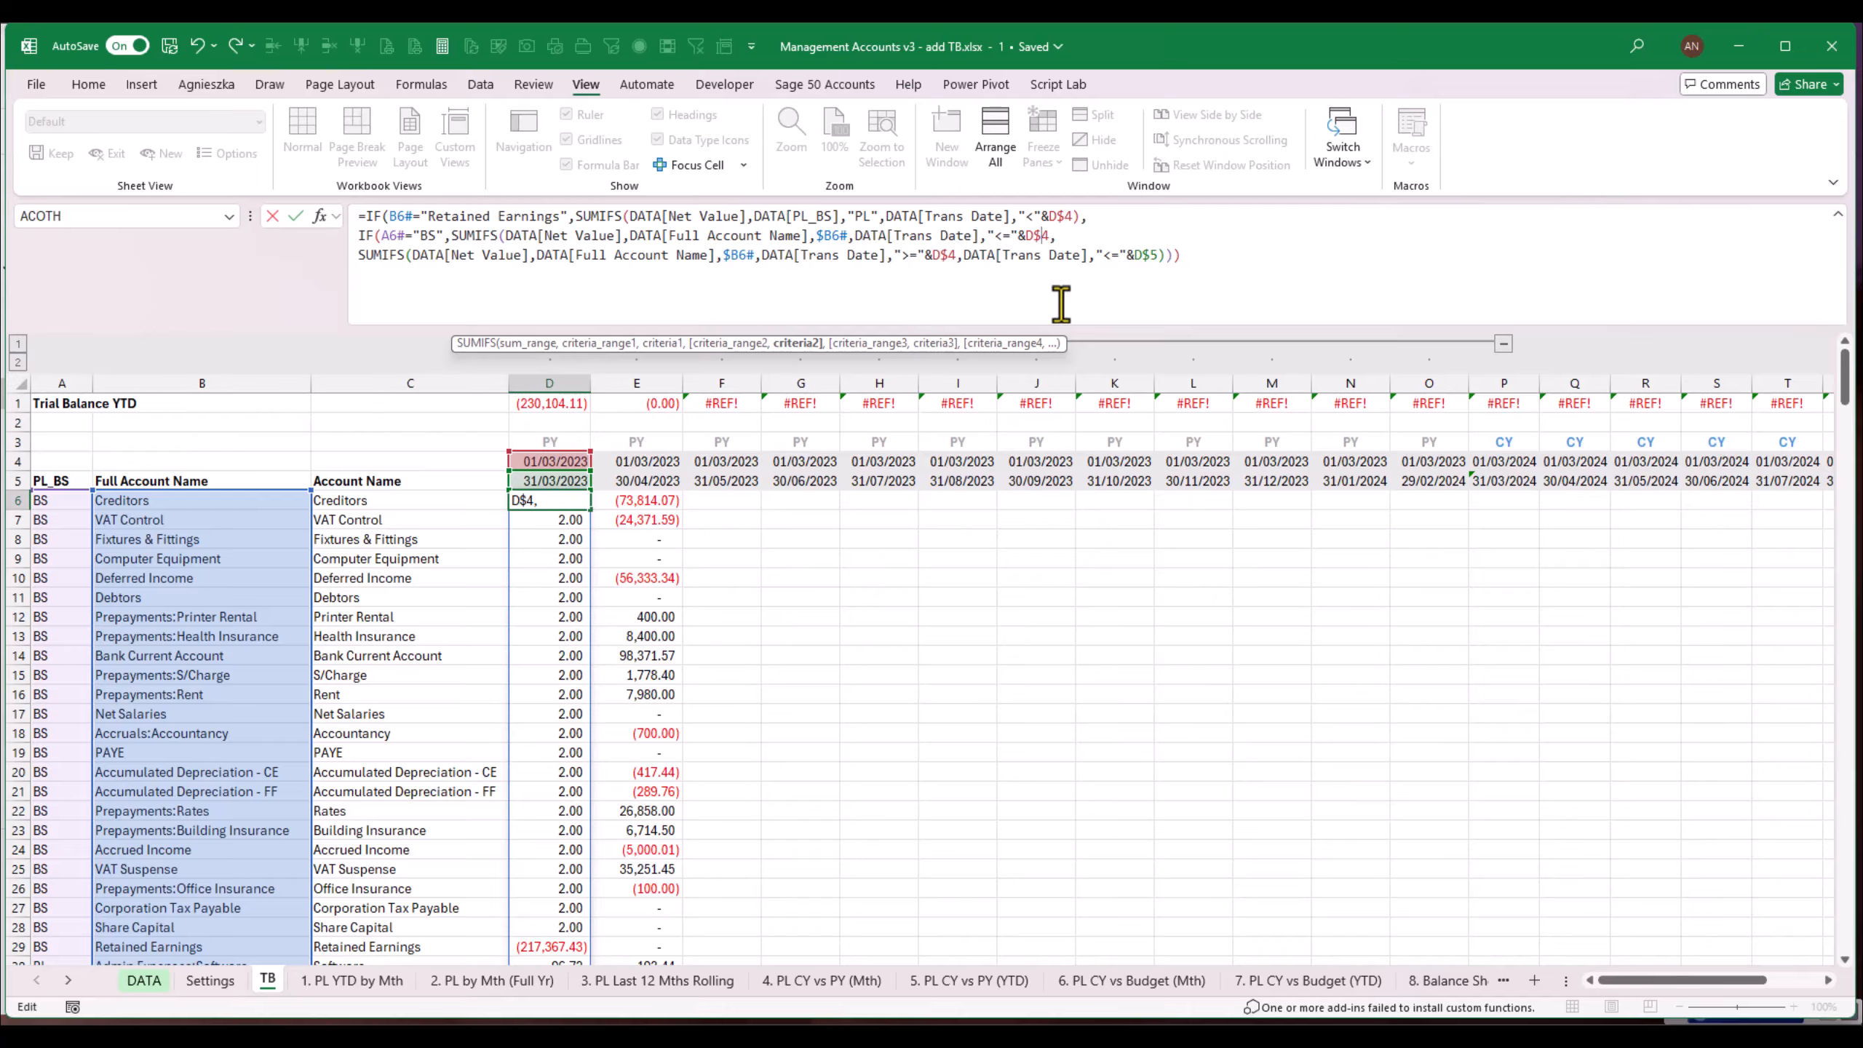
key(Delete)
text(5)
key(Return)
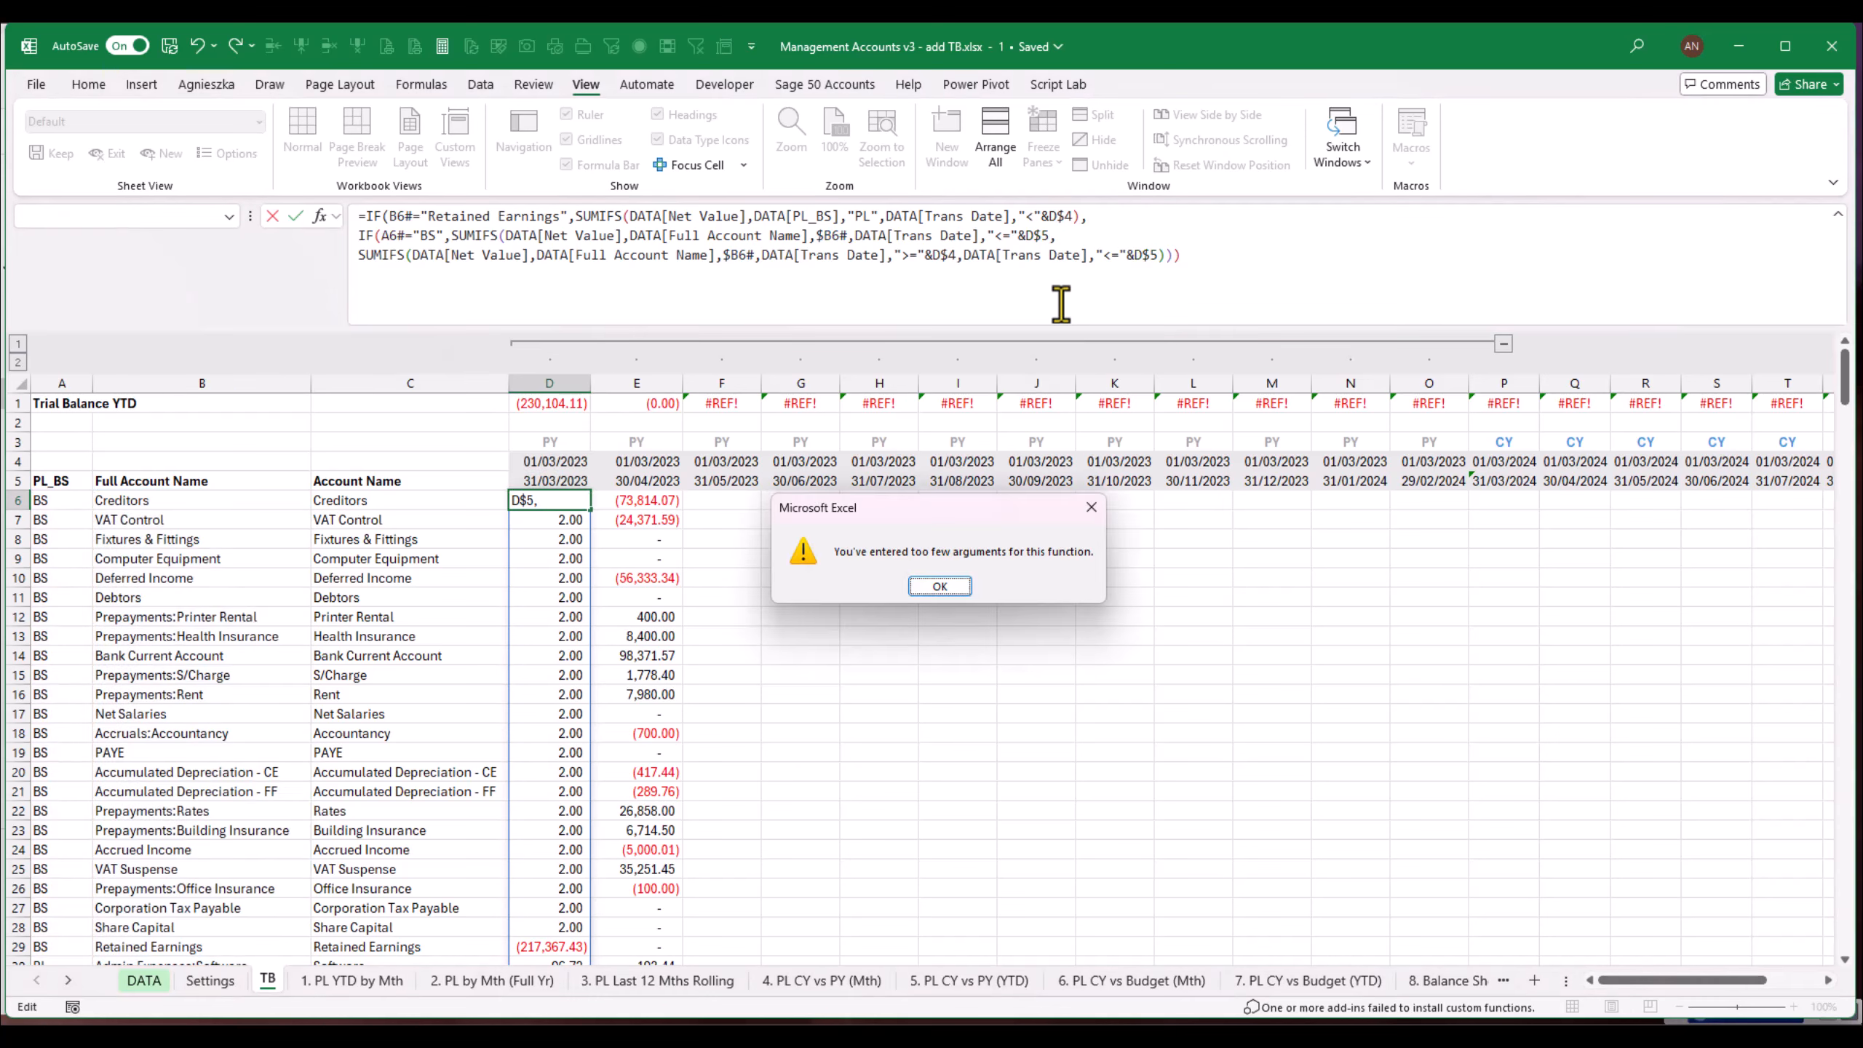
key(Return)
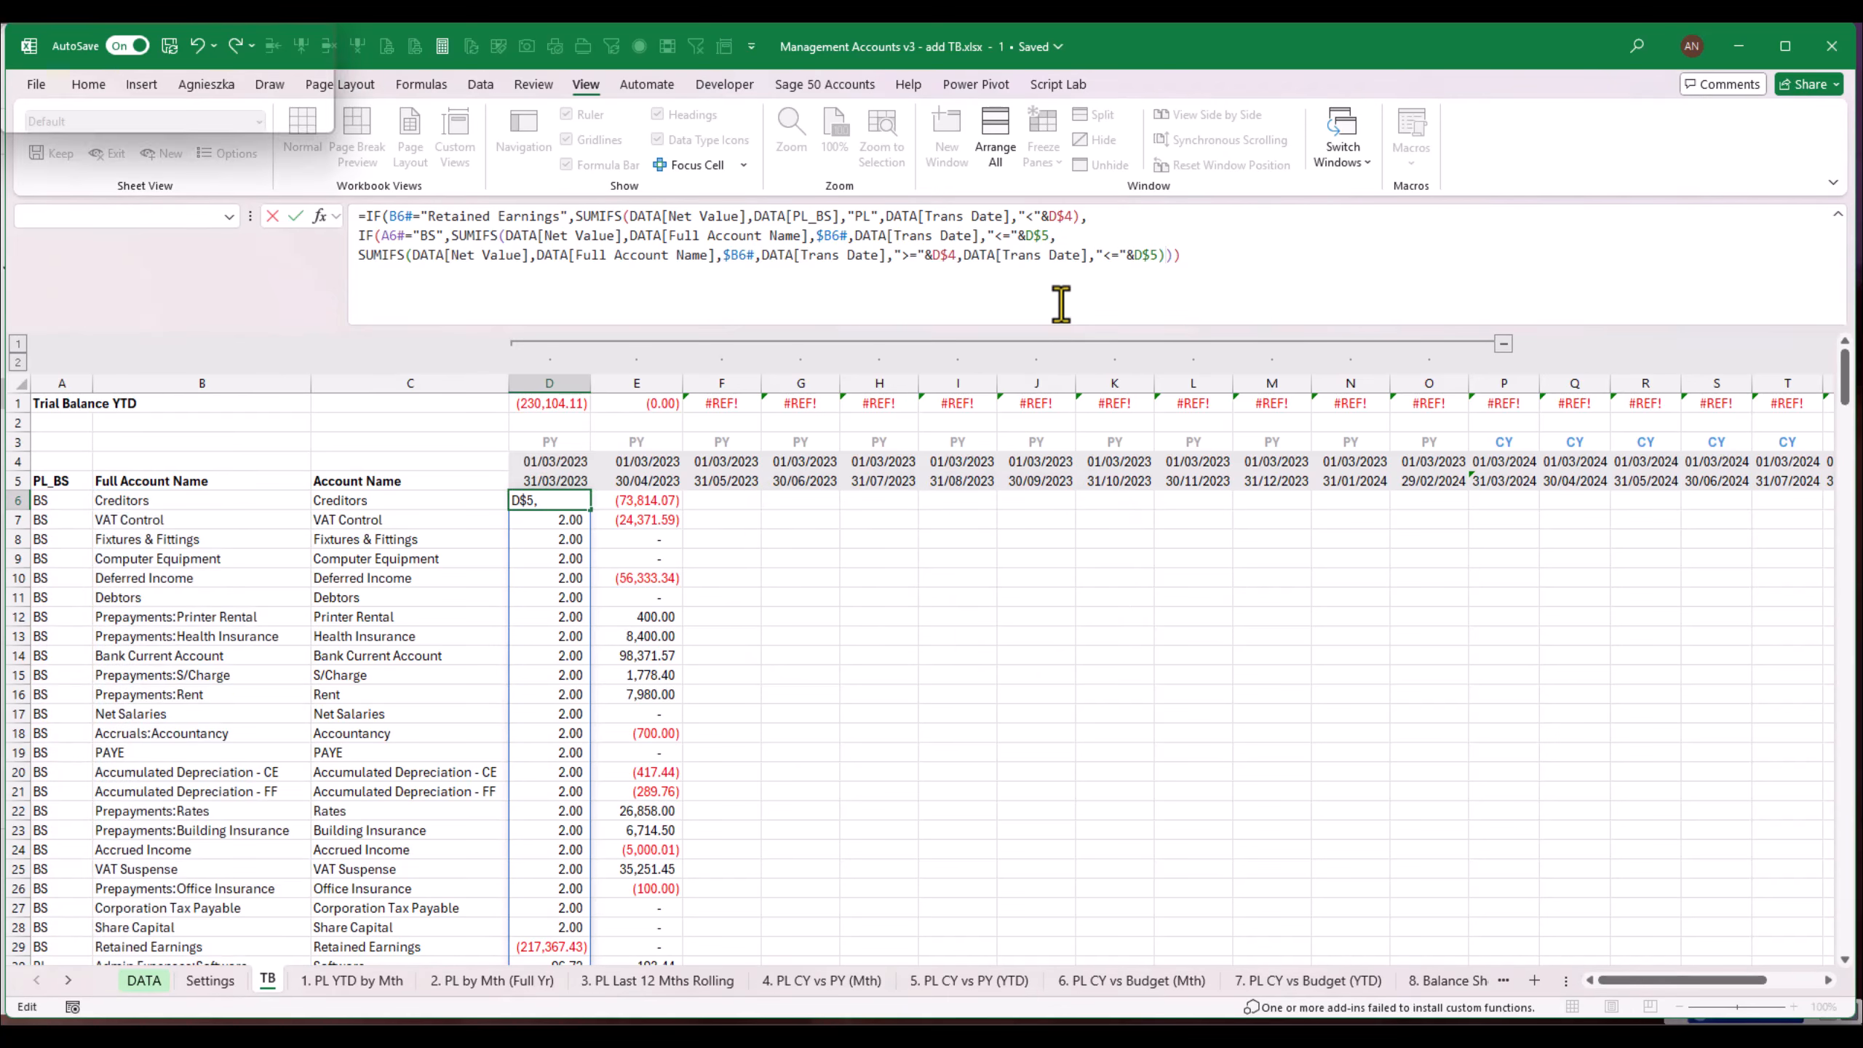
key(Left)
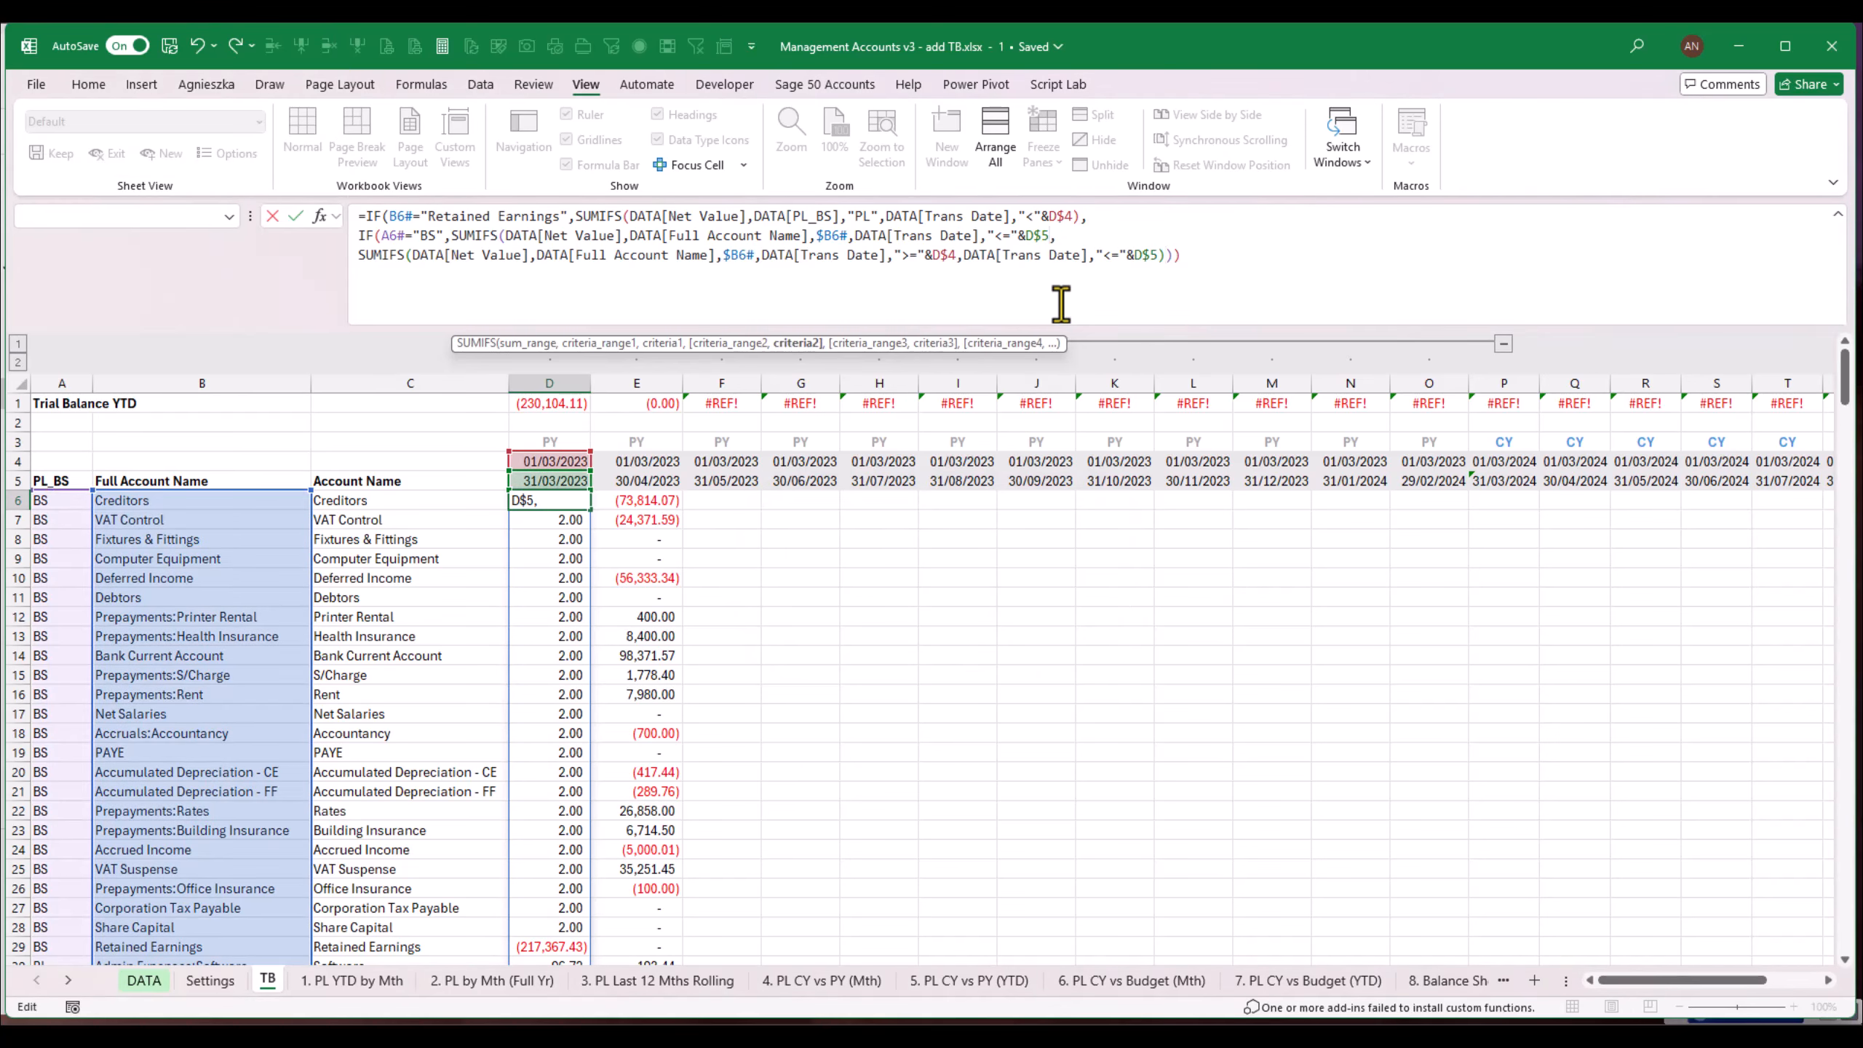
text())
key(ctrl+Return)
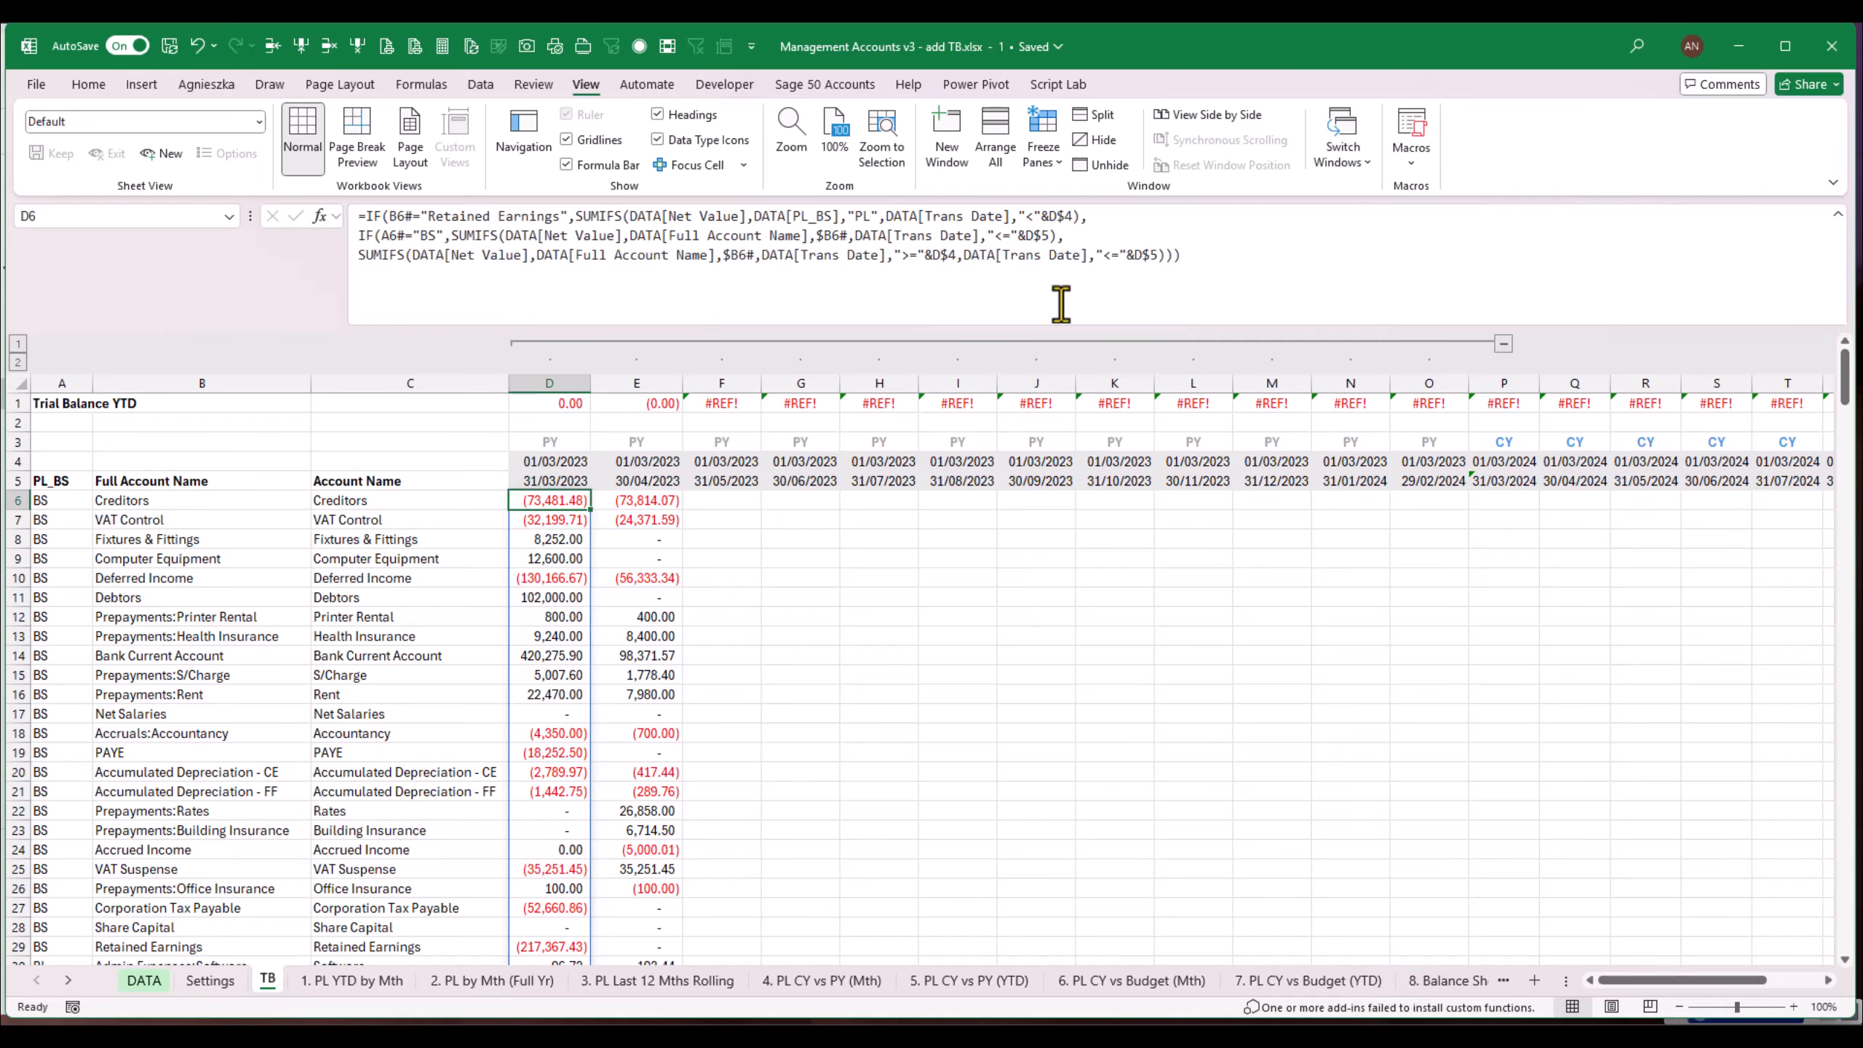
Step: Collapse the formula bar and copy the D6 formula across E6:H6
mouse_move(1852, 387)
mouse_down()
mouse_move(1852, 408)
mouse_move(1851, 353)
mouse_up()
click(1838, 217)
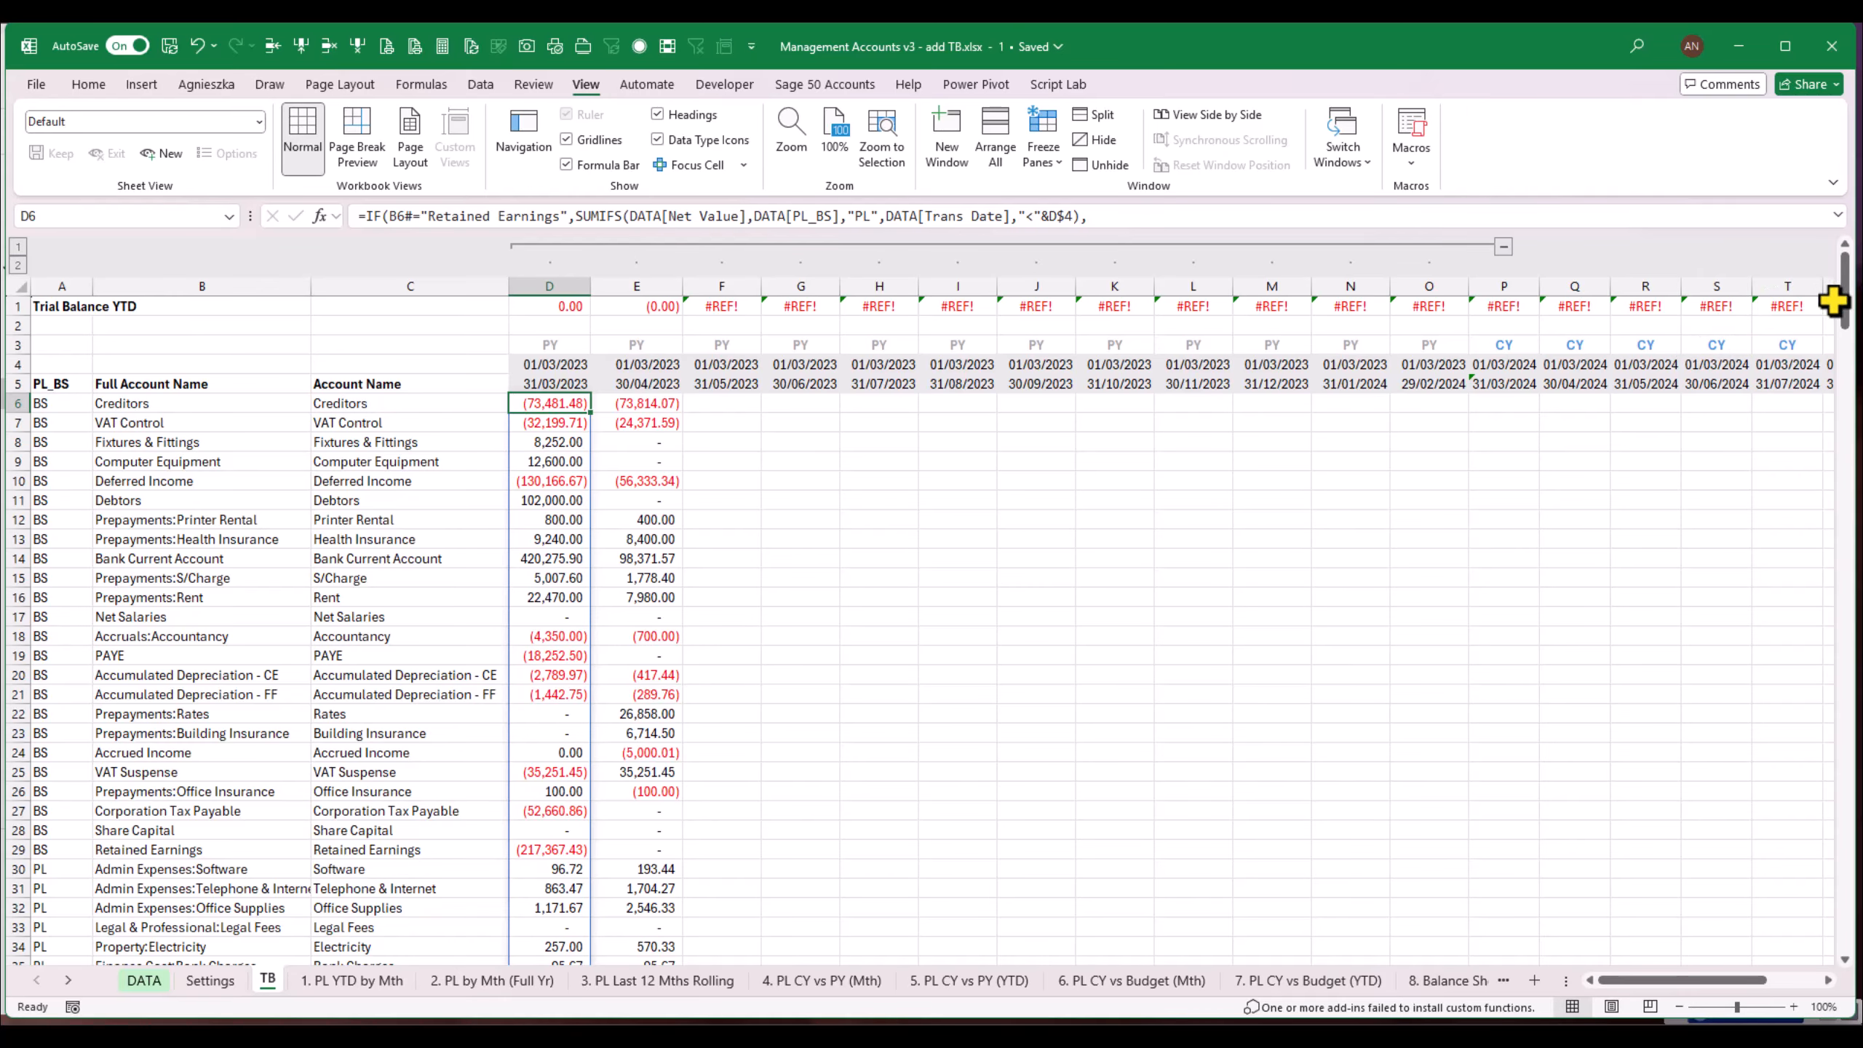
drag(1845, 314, 803, 350)
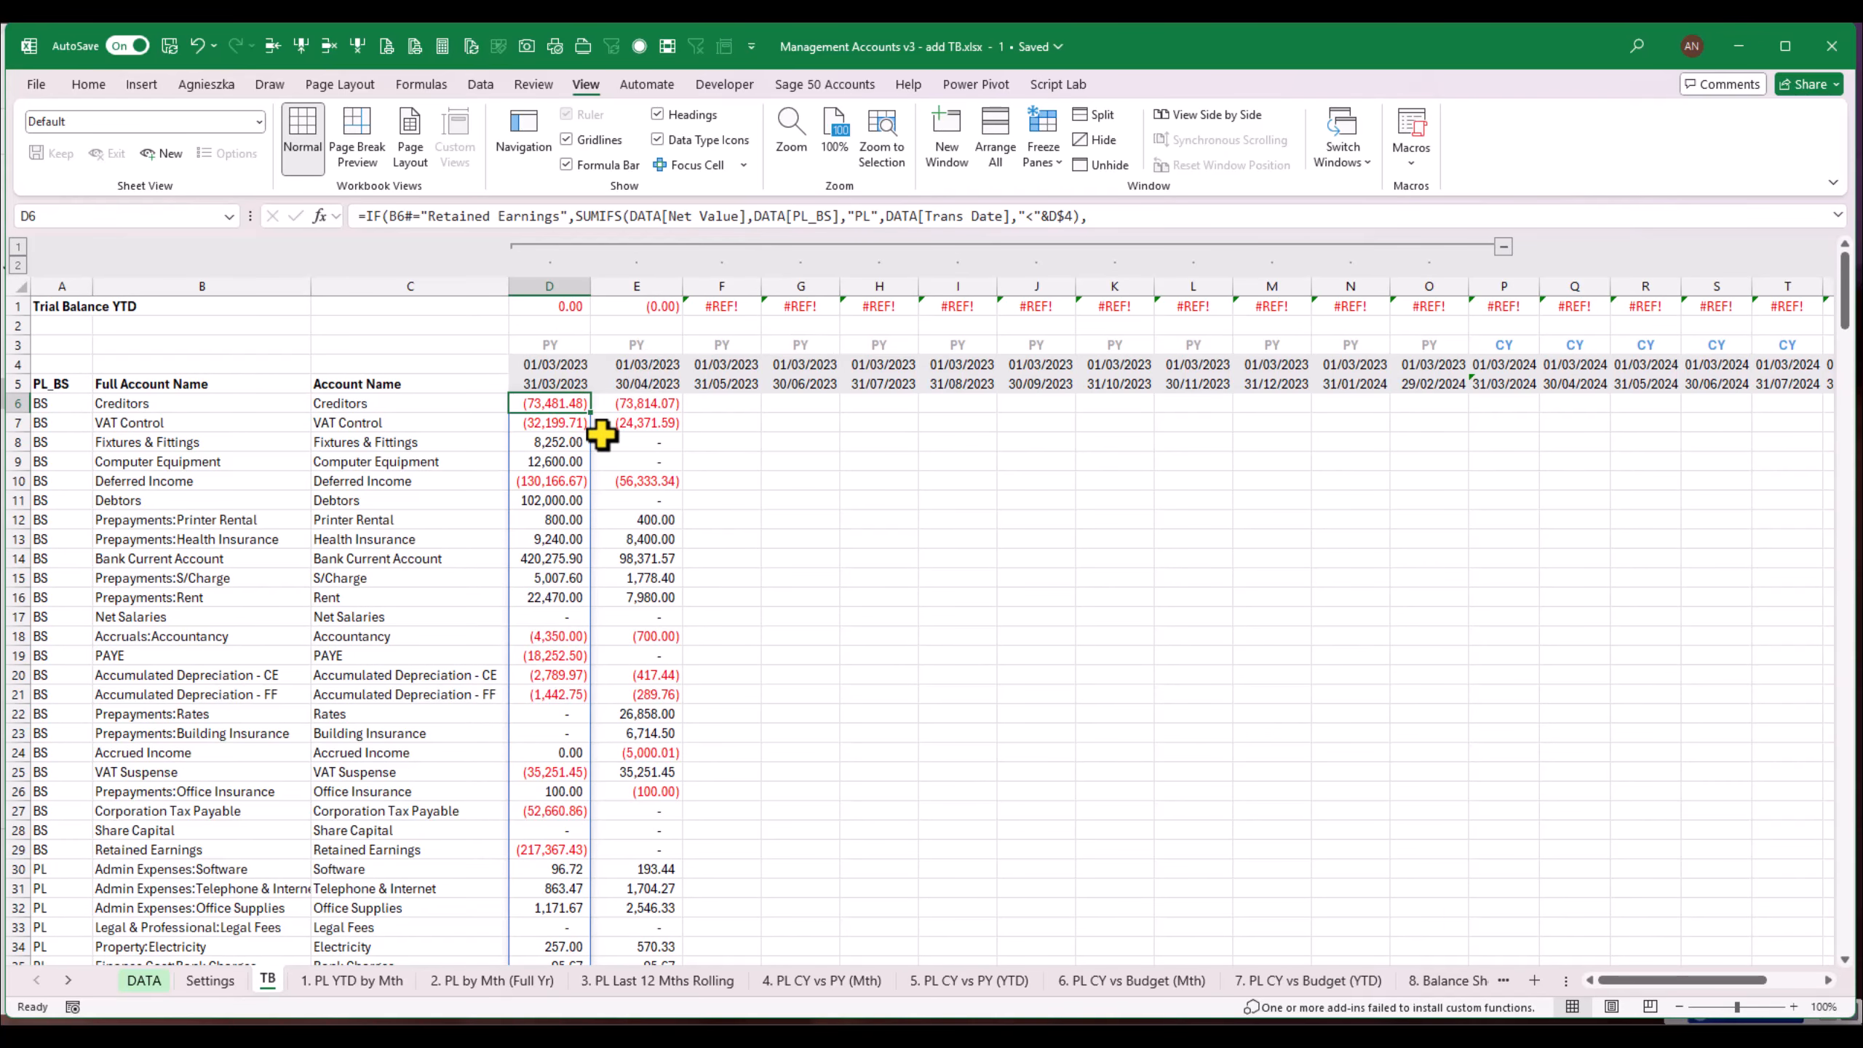
key(ctrl+c)
key(Right)
key(shift+Right)
key(shift+Right)
key(shift+Right)
key(Return)
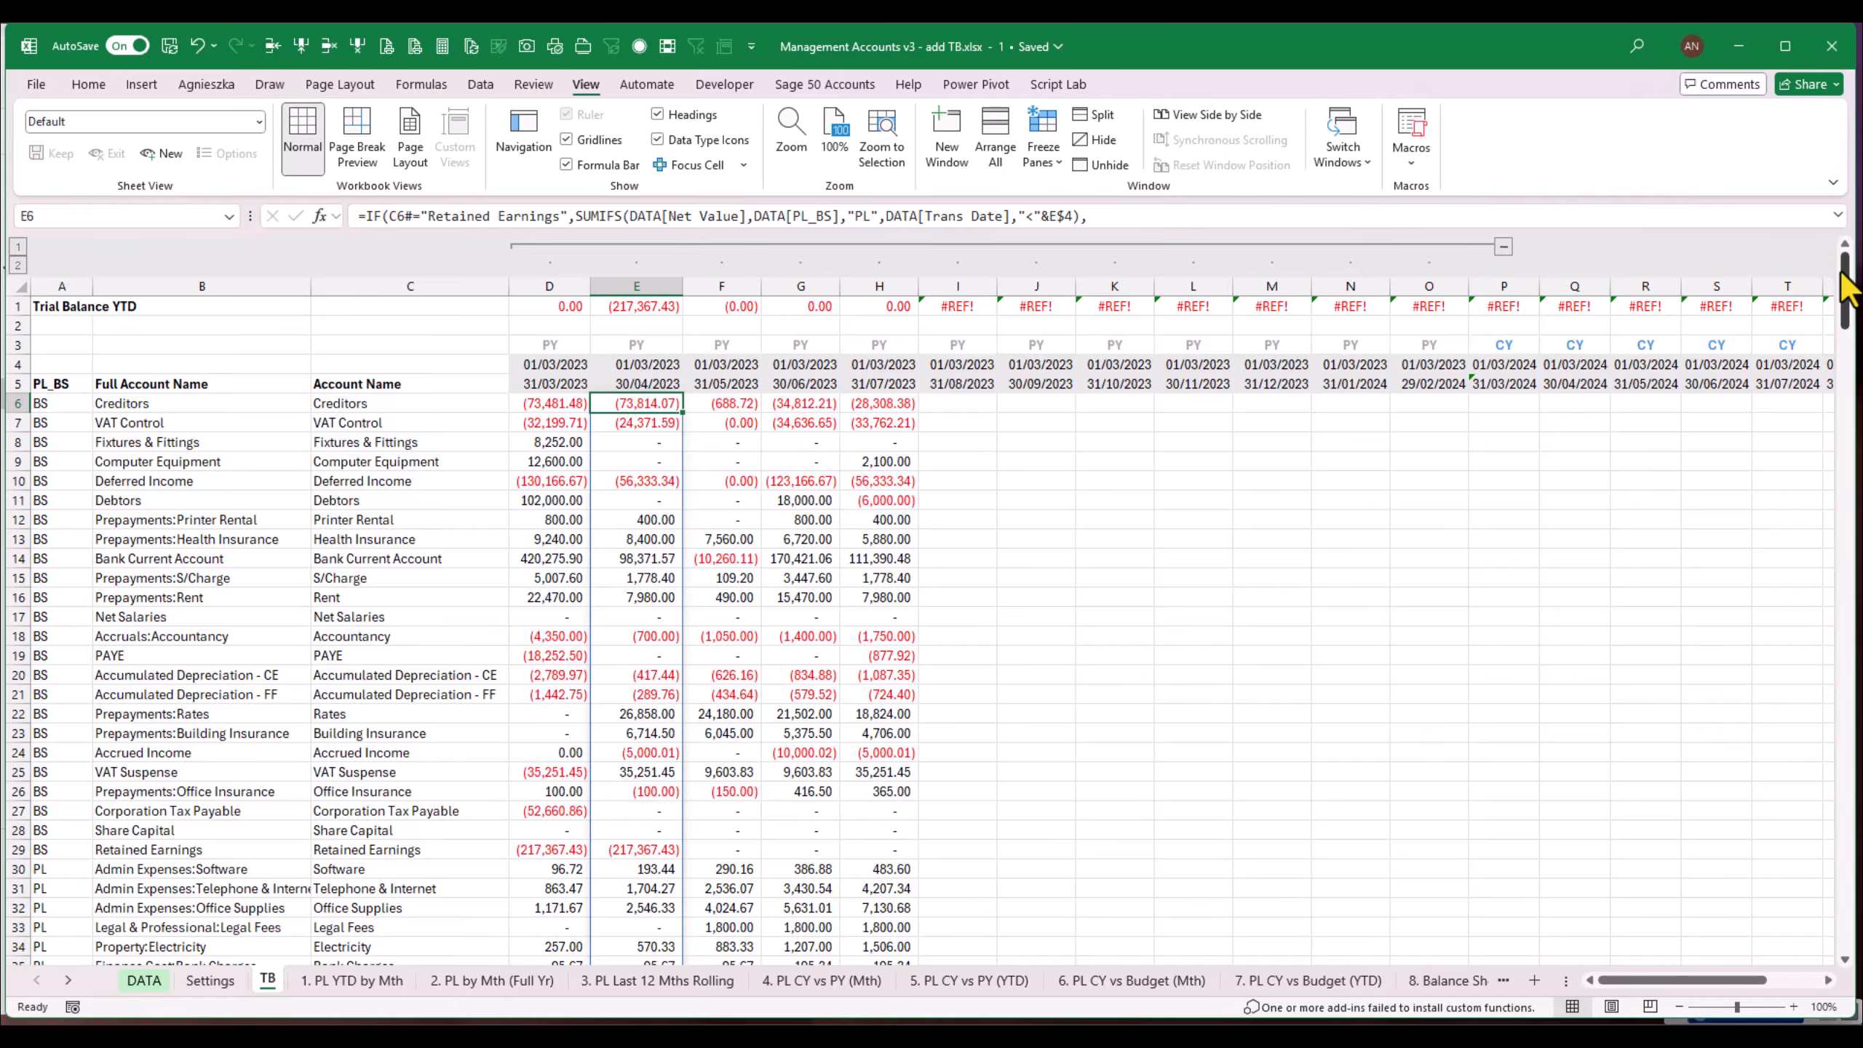
Step: Examine the total formula in E1 and the VAT Suspense and Retained Earnings rows in column E
click(635, 305)
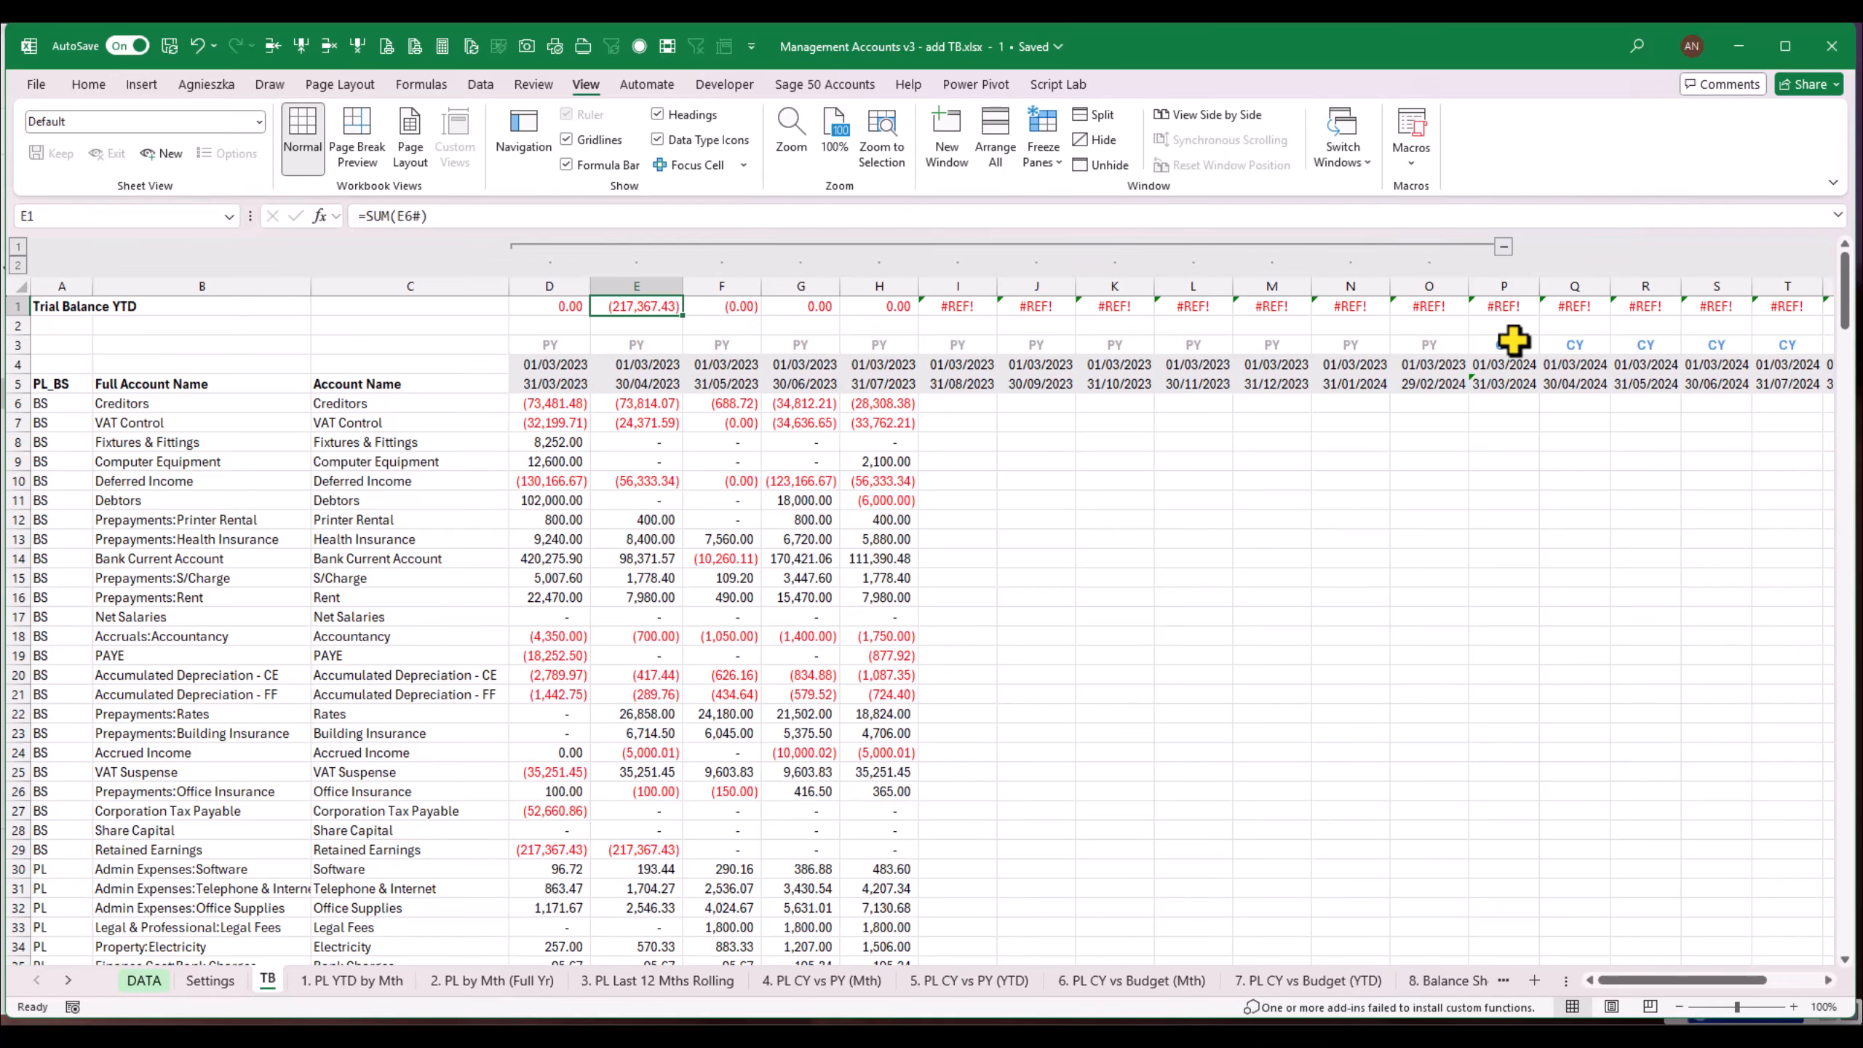
drag(1836, 299, 1850, 340)
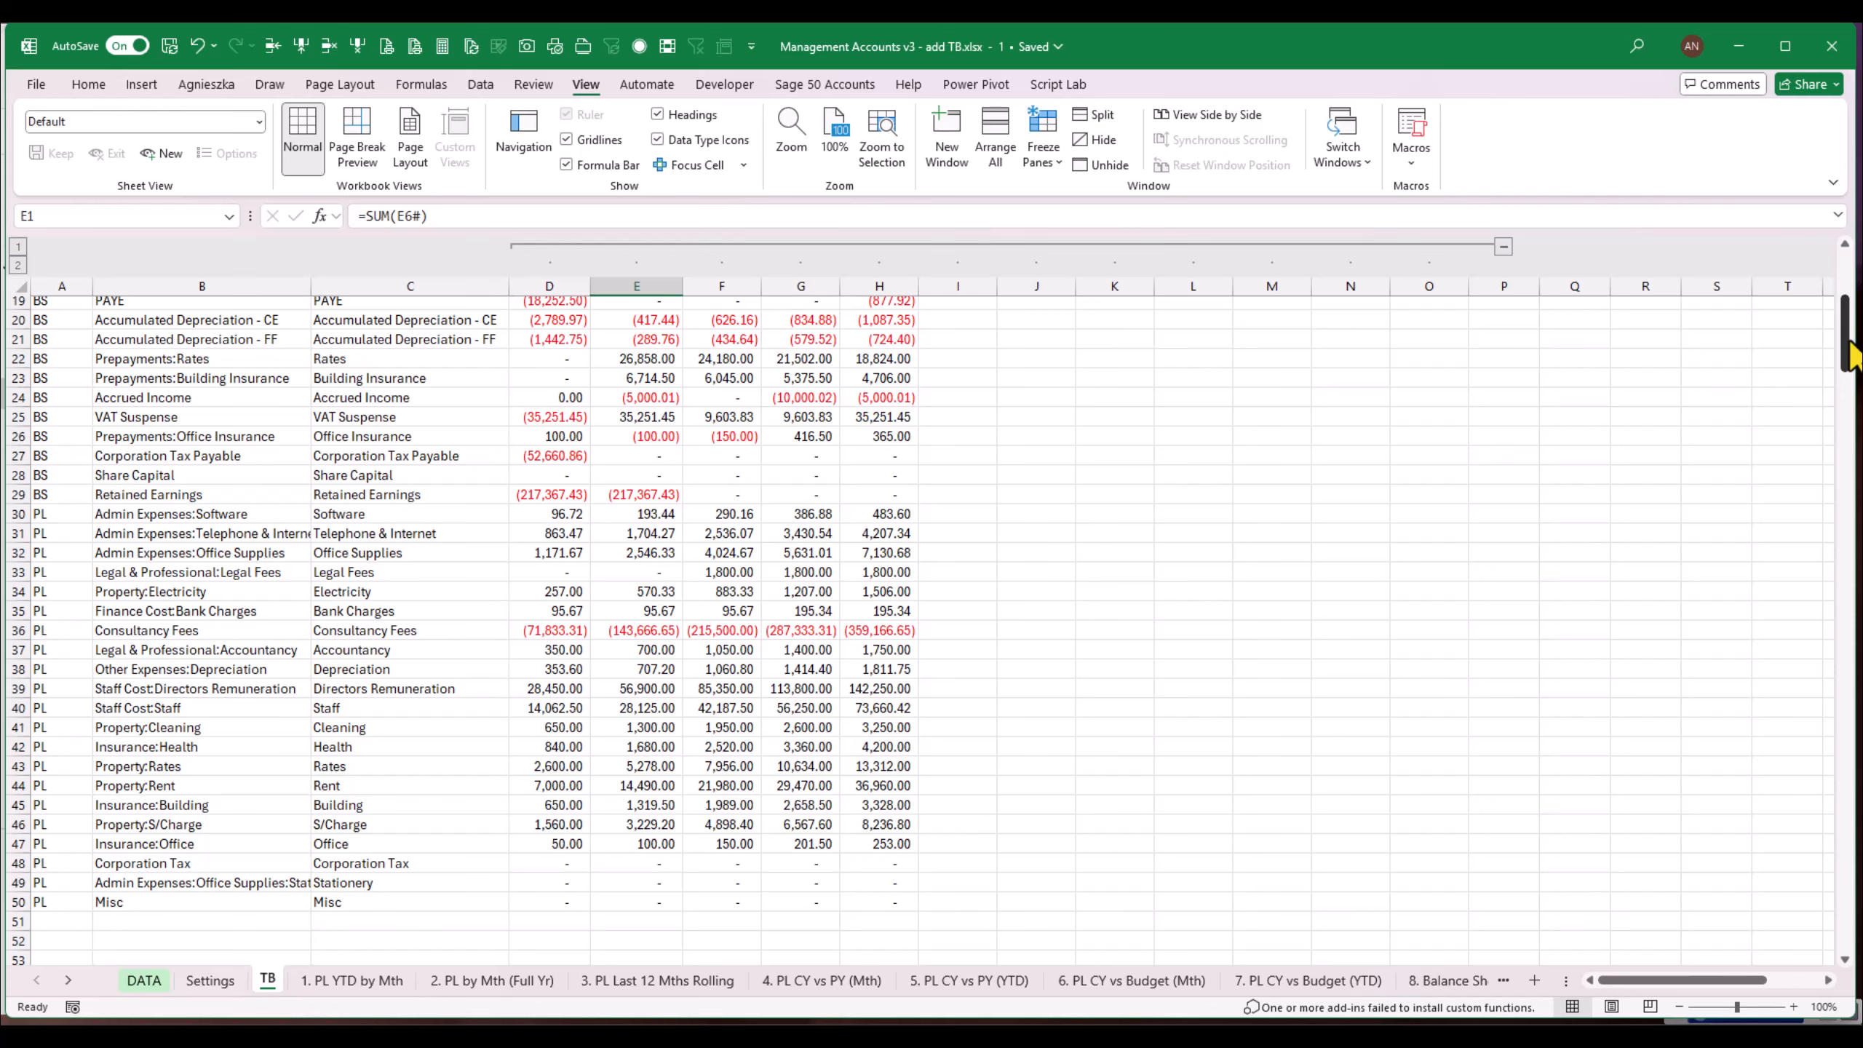
click(645, 493)
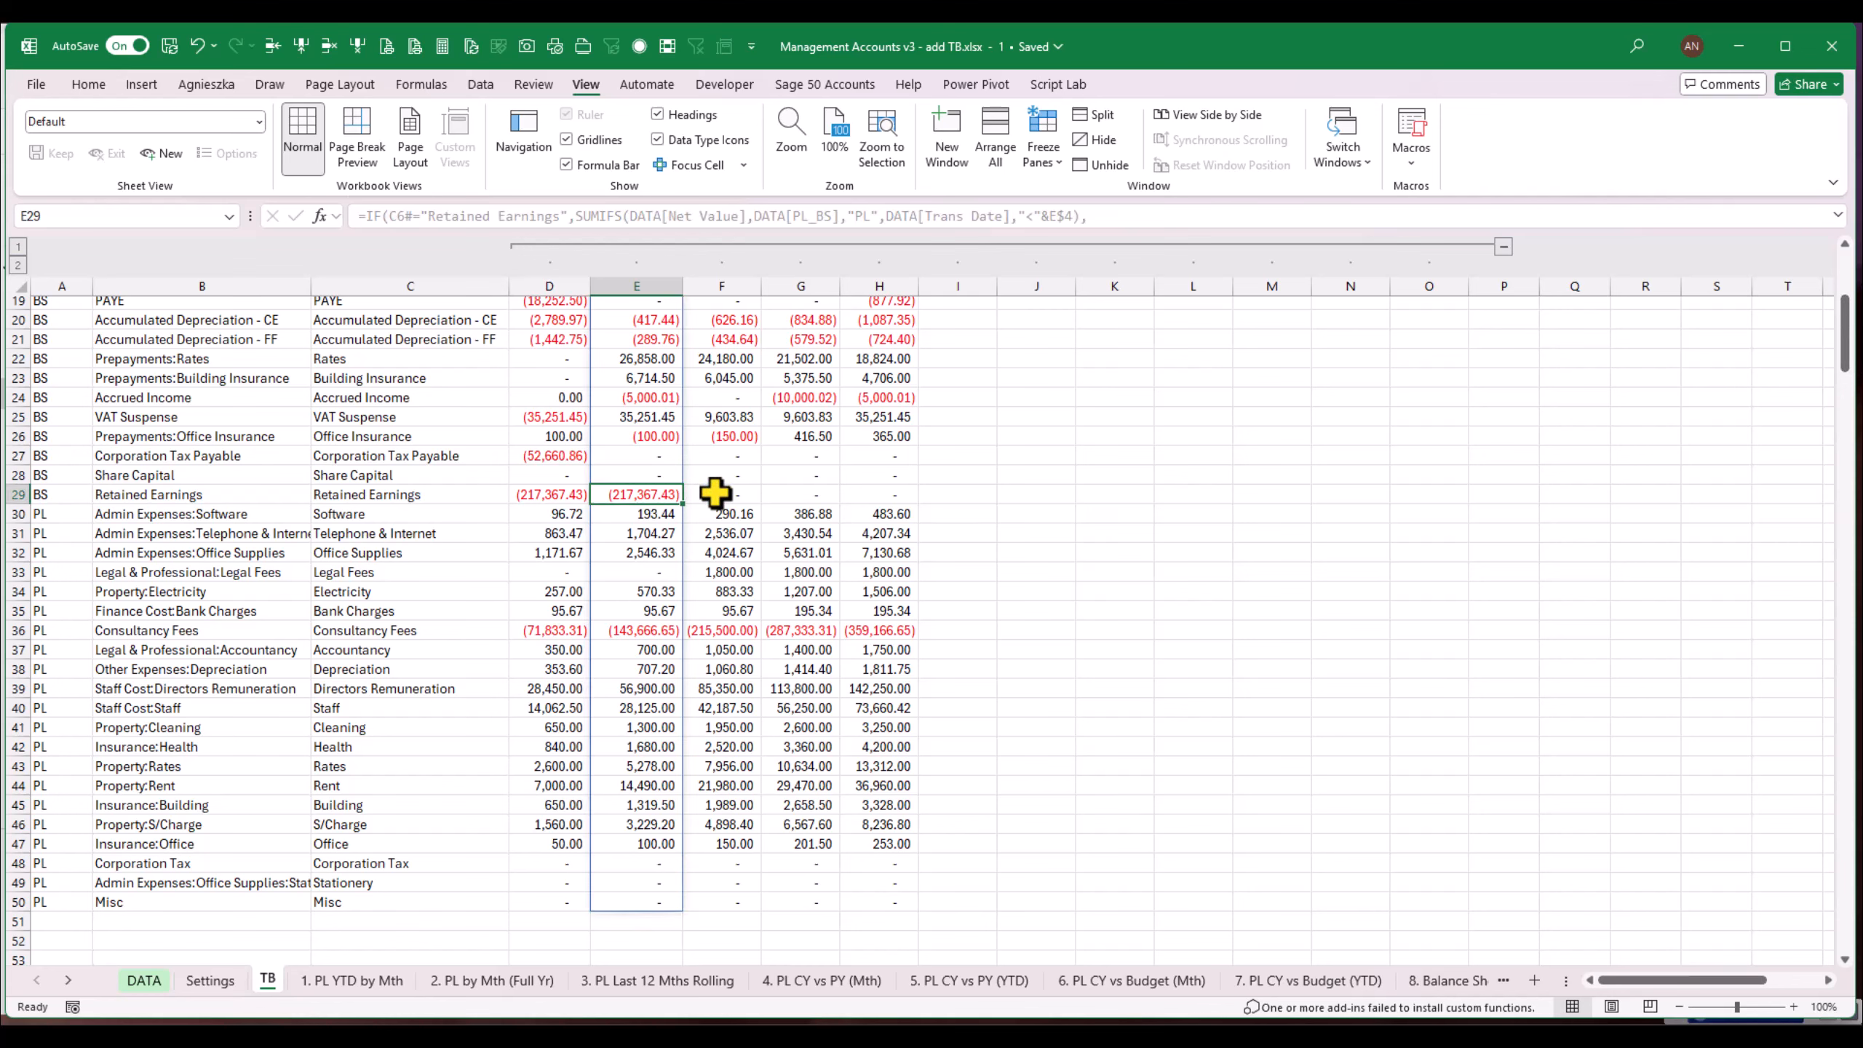
click(649, 418)
click(653, 487)
drag(1846, 352, 1845, 302)
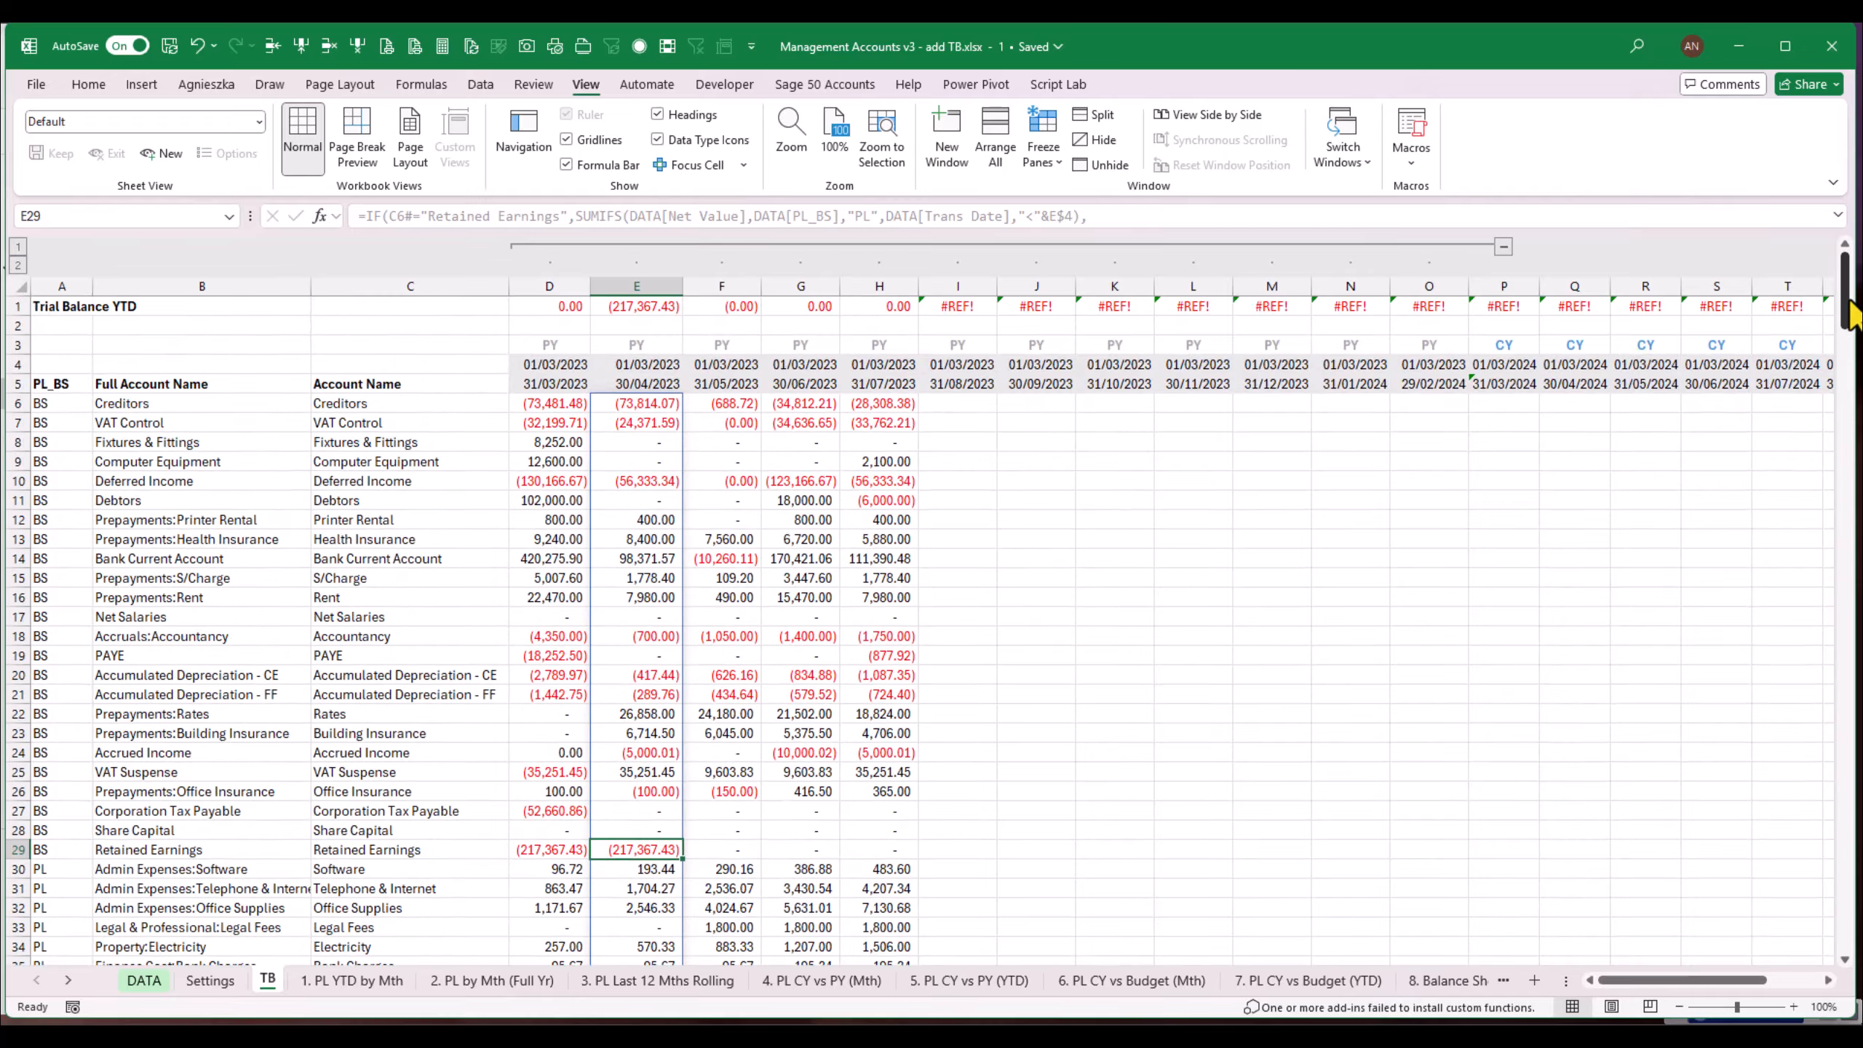
Step: Copy the E6 formula across row 6 through the remaining month columns to AA
click(645, 404)
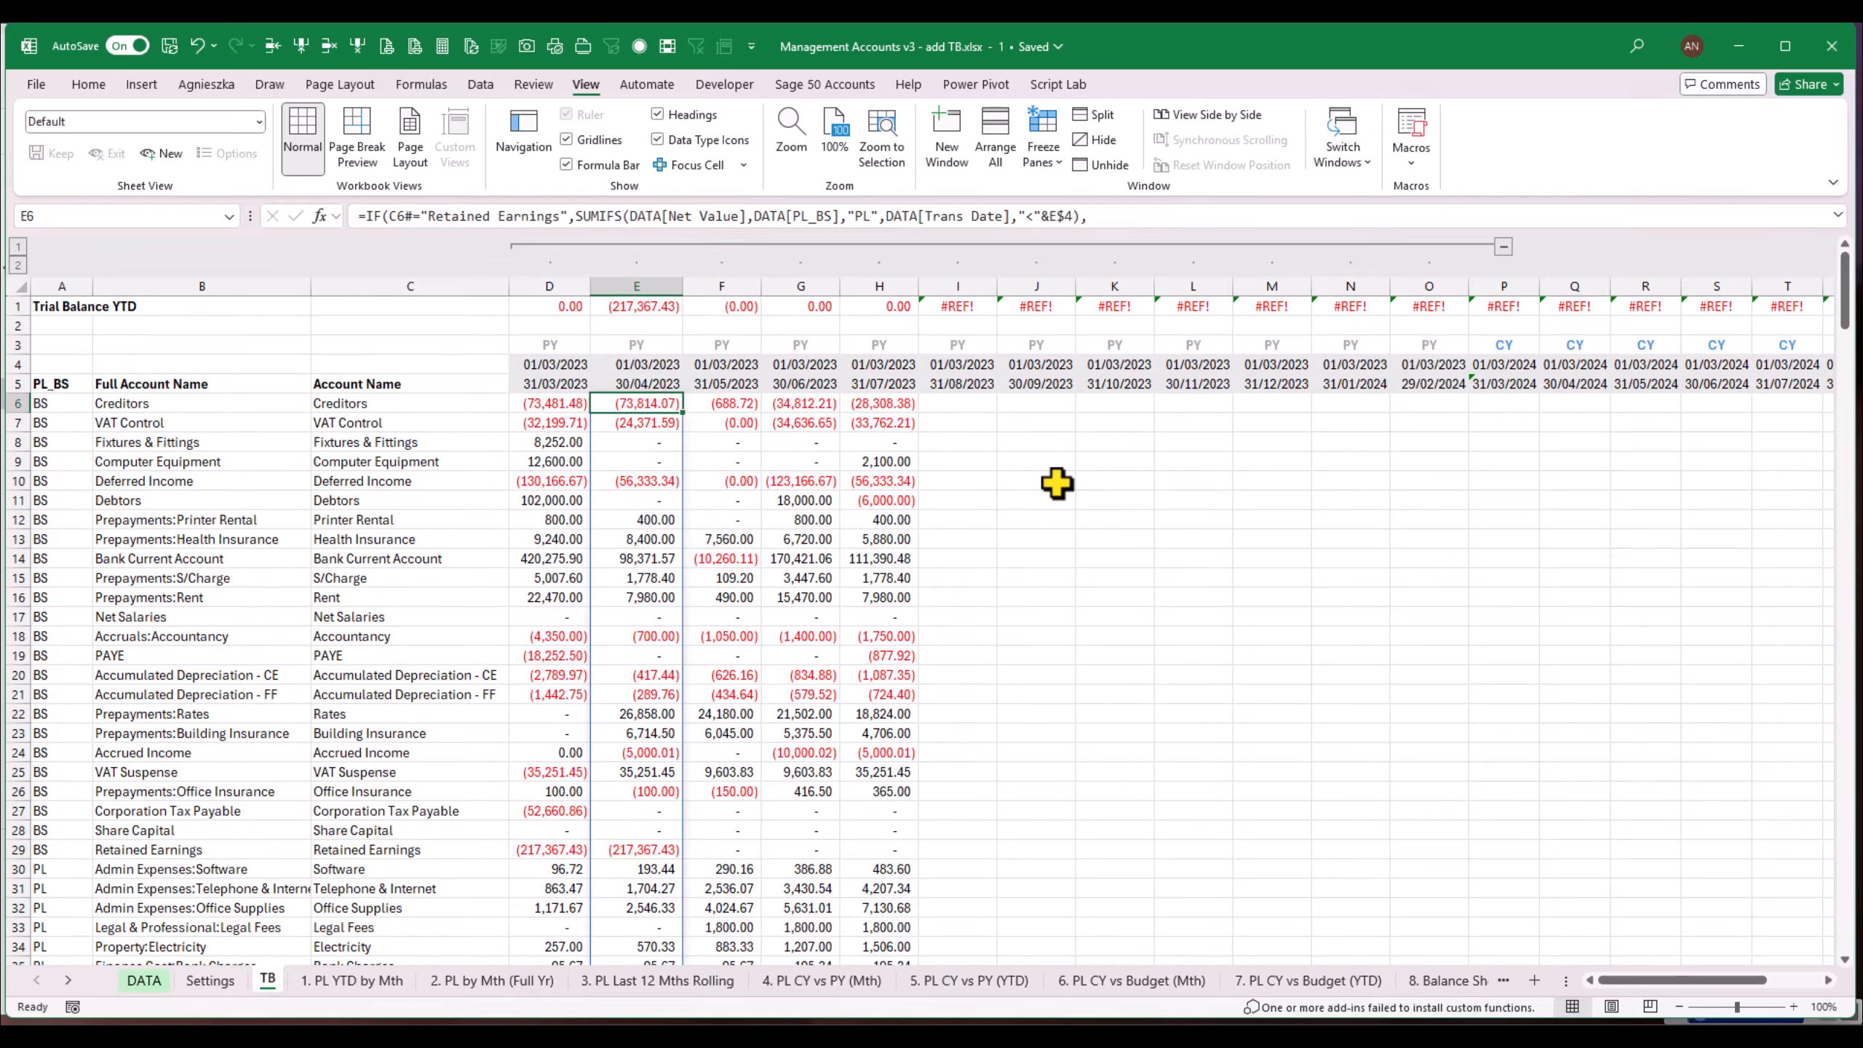
key(ctrl+c)
key(Right)
key(shift+Right)
key(shift+Right)
key(shift+Right)
key(shift+Right)
key(shift+Right)
key(shift+Right)
key(shift+Right)
key(shift+Right)
key(shift+Right)
key(shift+Right)
key(shift+Right)
key(shift+Right)
key(shift+Right)
key(shift+Right)
key(shift+Right)
key(shift+Right)
key(shift+Right)
key(shift+Right)
key(shift+Right)
key(shift+Right)
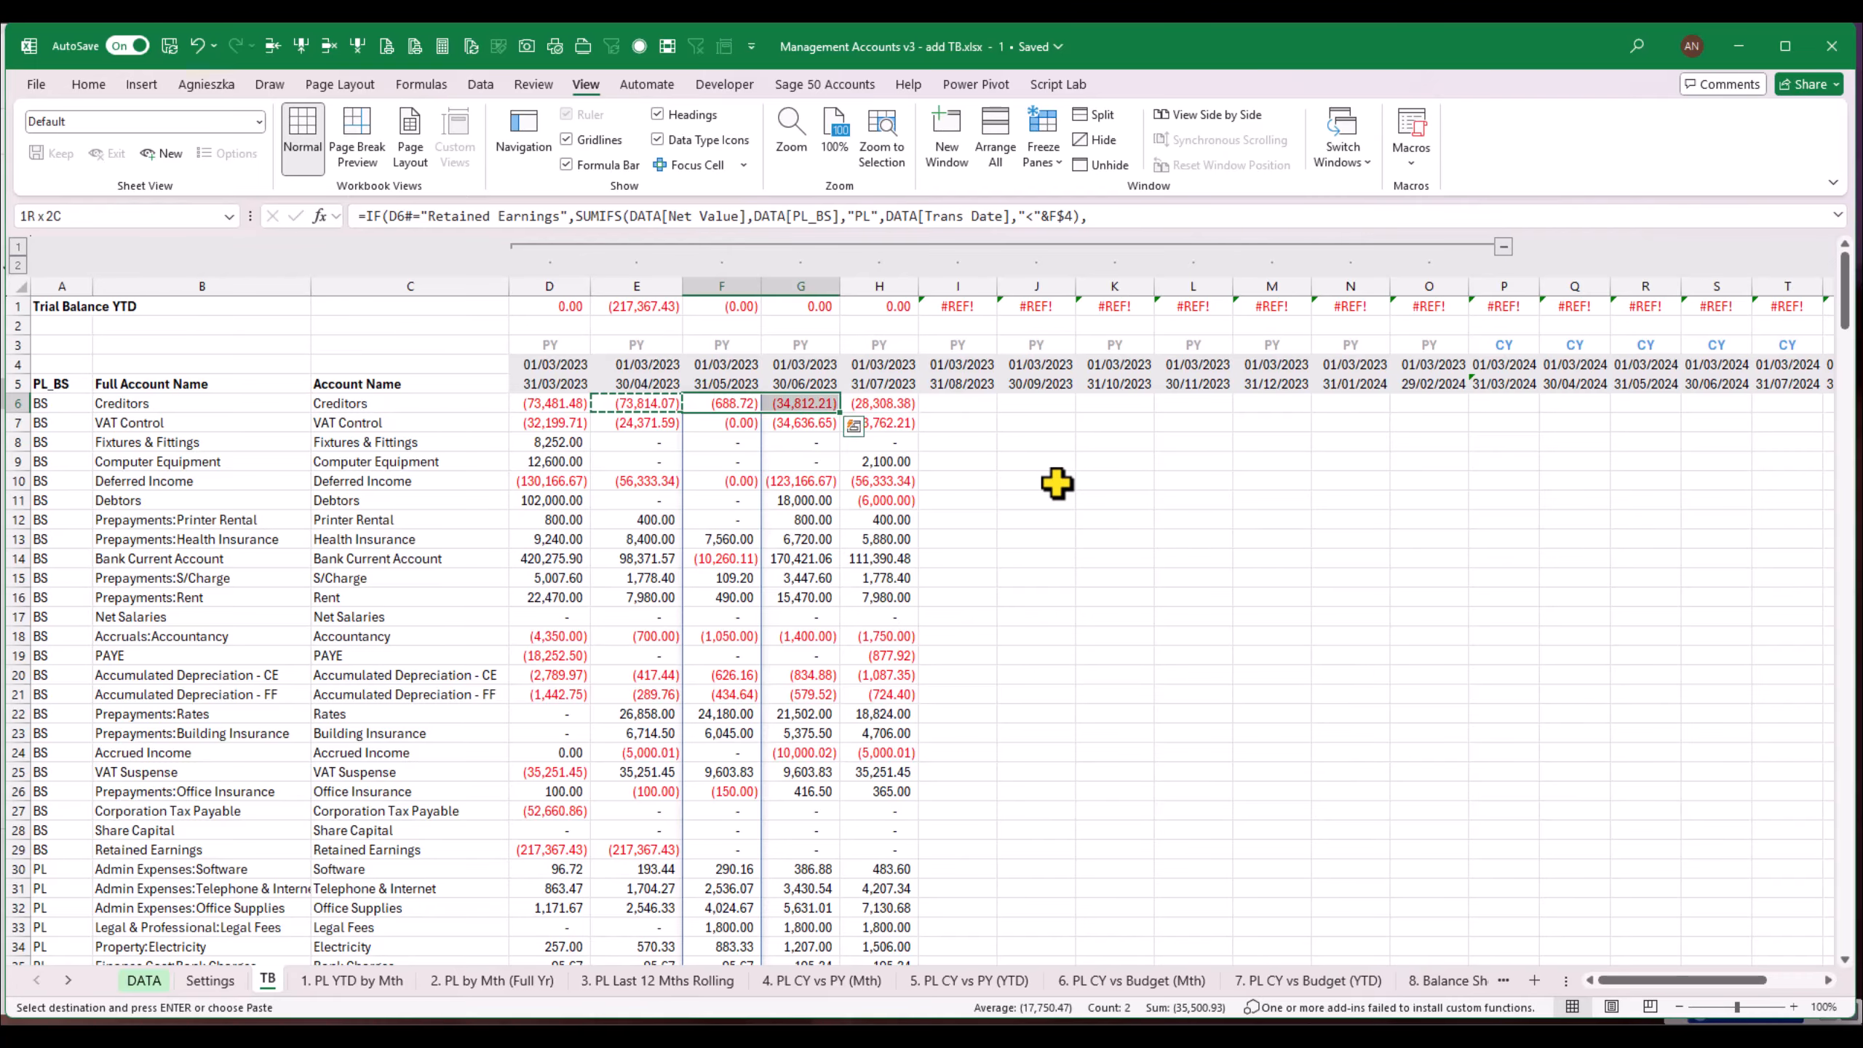
key(Return)
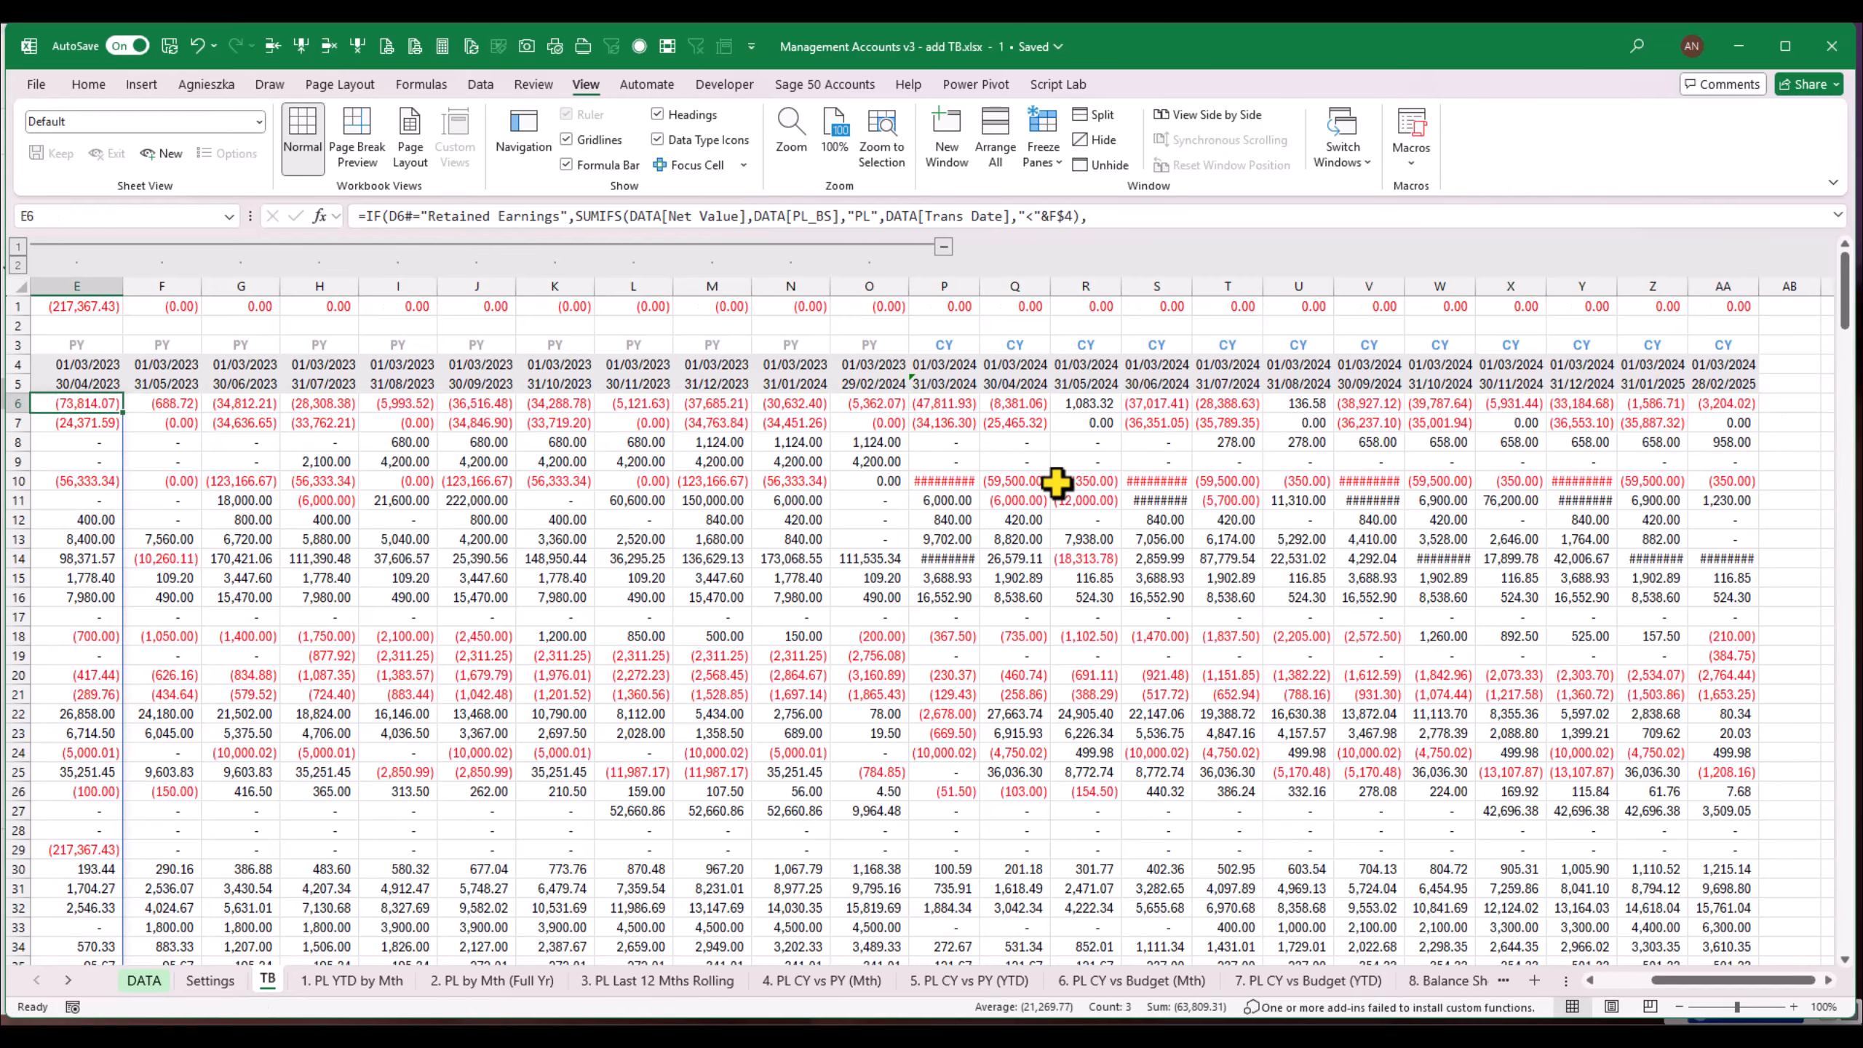
Step: Compare the account references in the row 6 formulas of the first month columns, D6 and E6
key(Left)
key(Left)
key(Right)
key(Right)
key(Left)
key(Left)
key(Left)
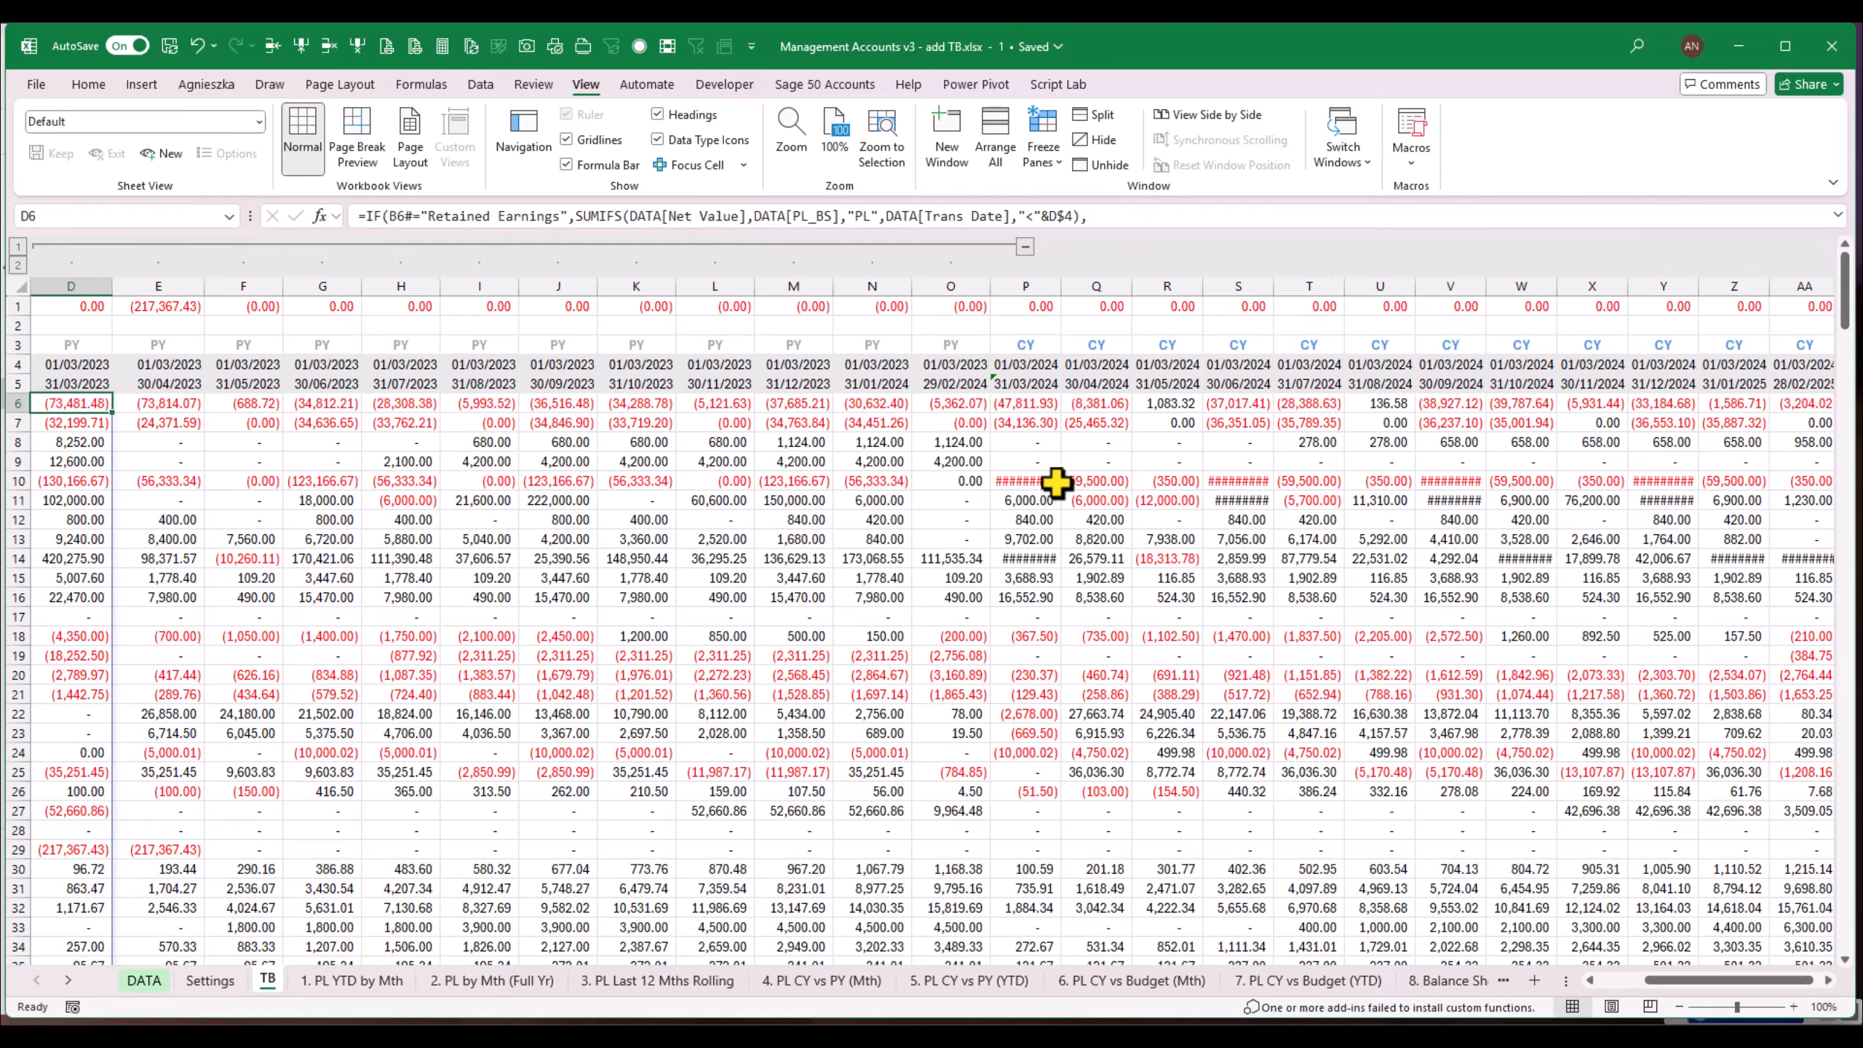
key(Right)
key(Right)
key(Left)
key(Right)
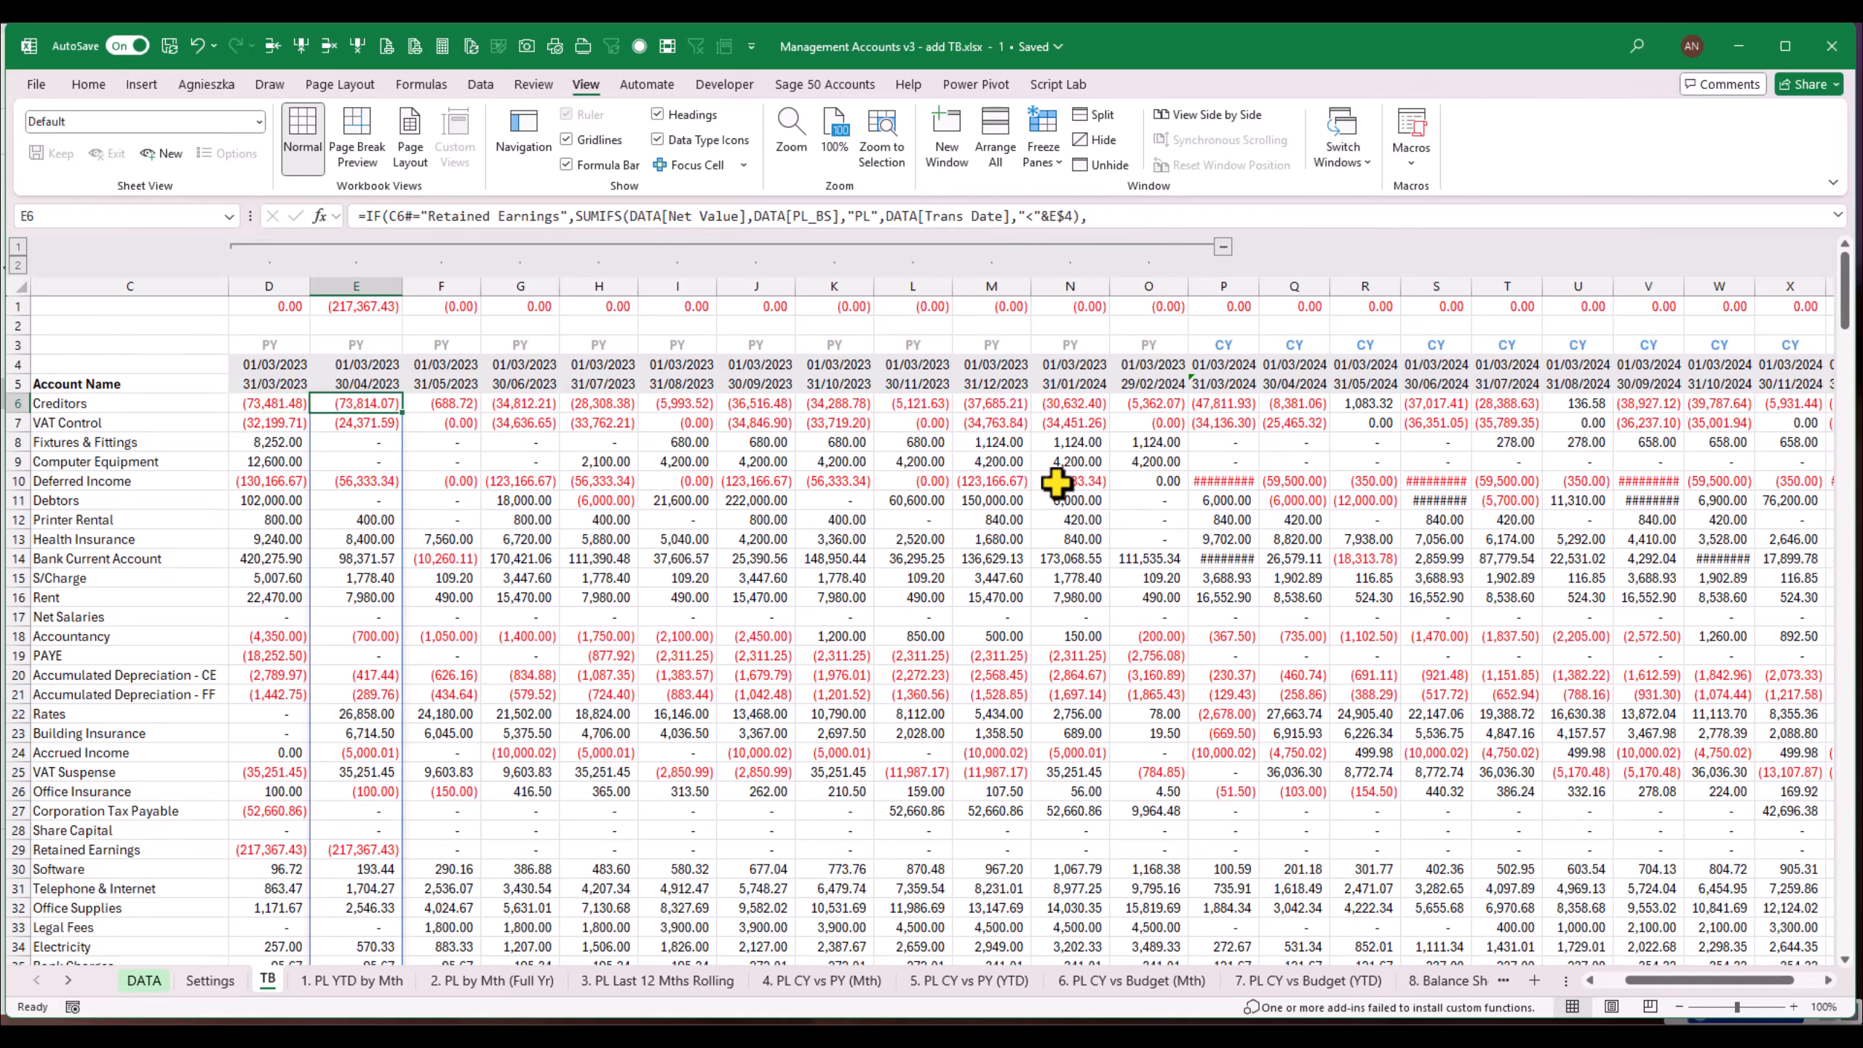
key(Right)
key(ctrl+c)
key(Left)
key(ctrl+v)
key(Escape)
key(Left)
key(Left)
key(Left)
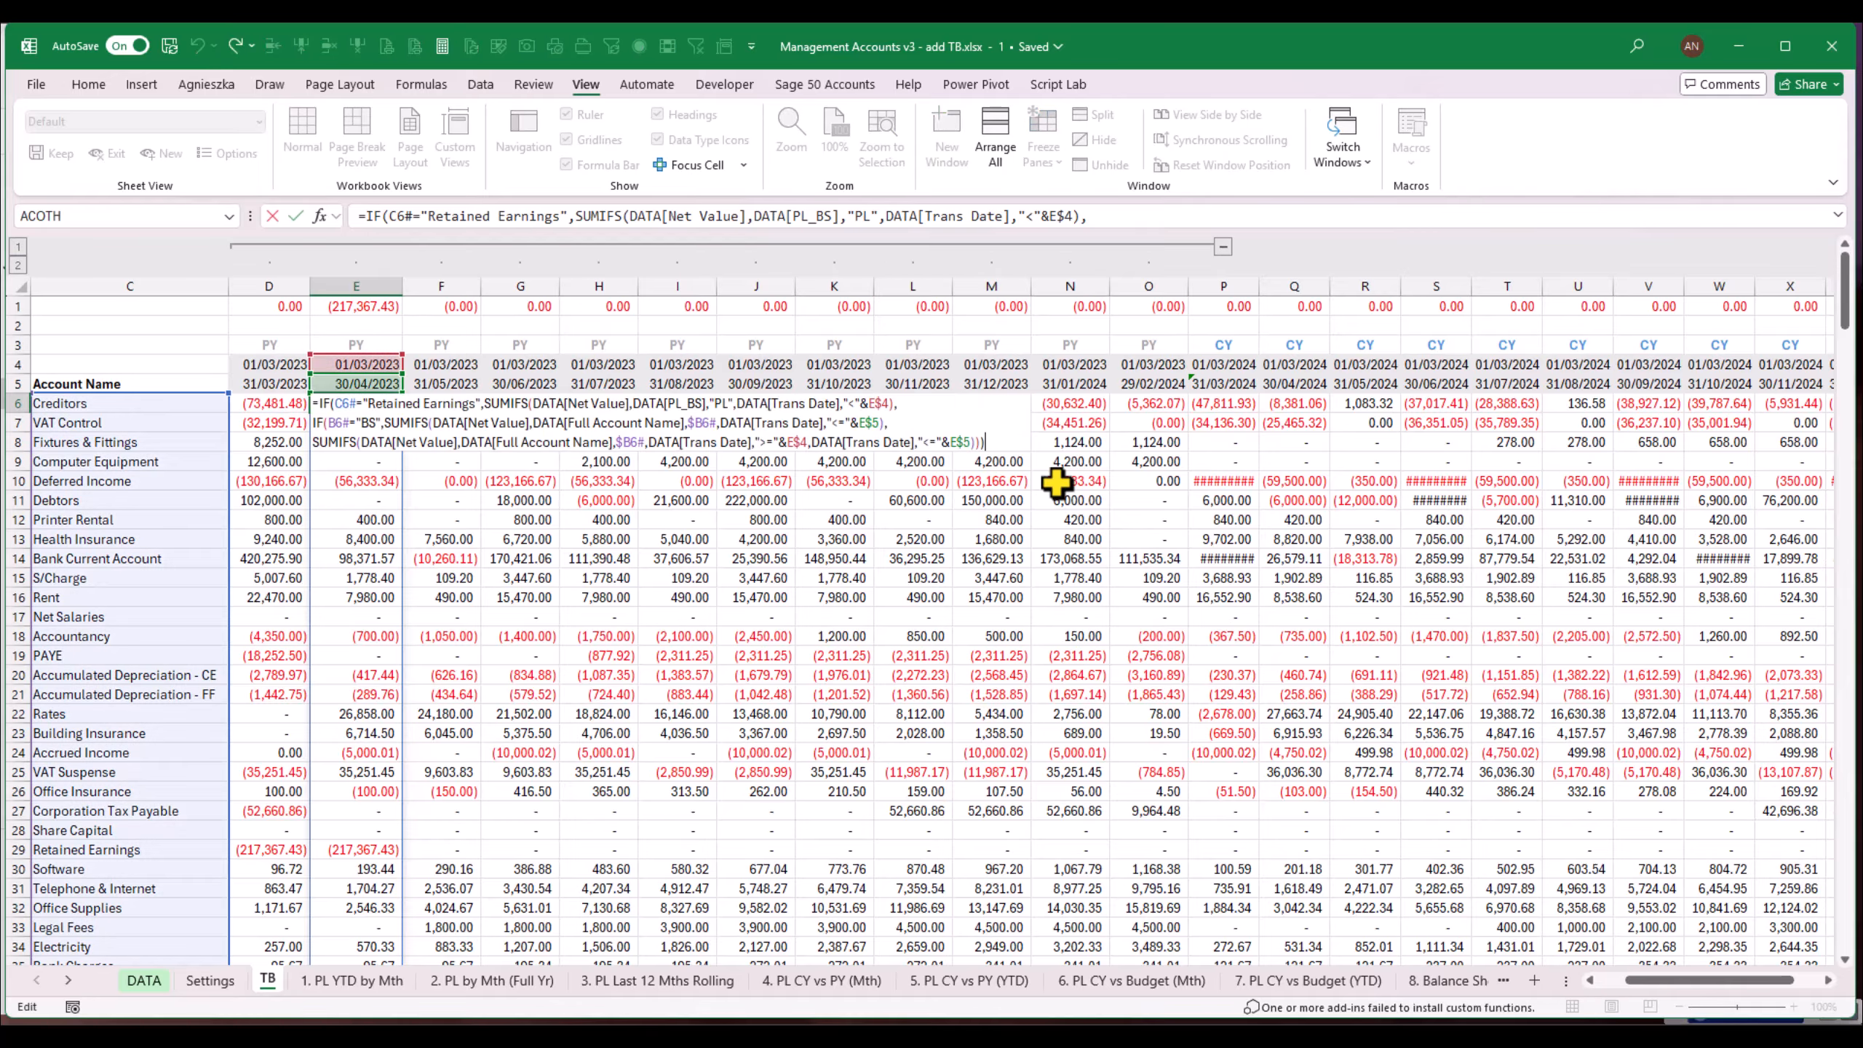
key(Left)
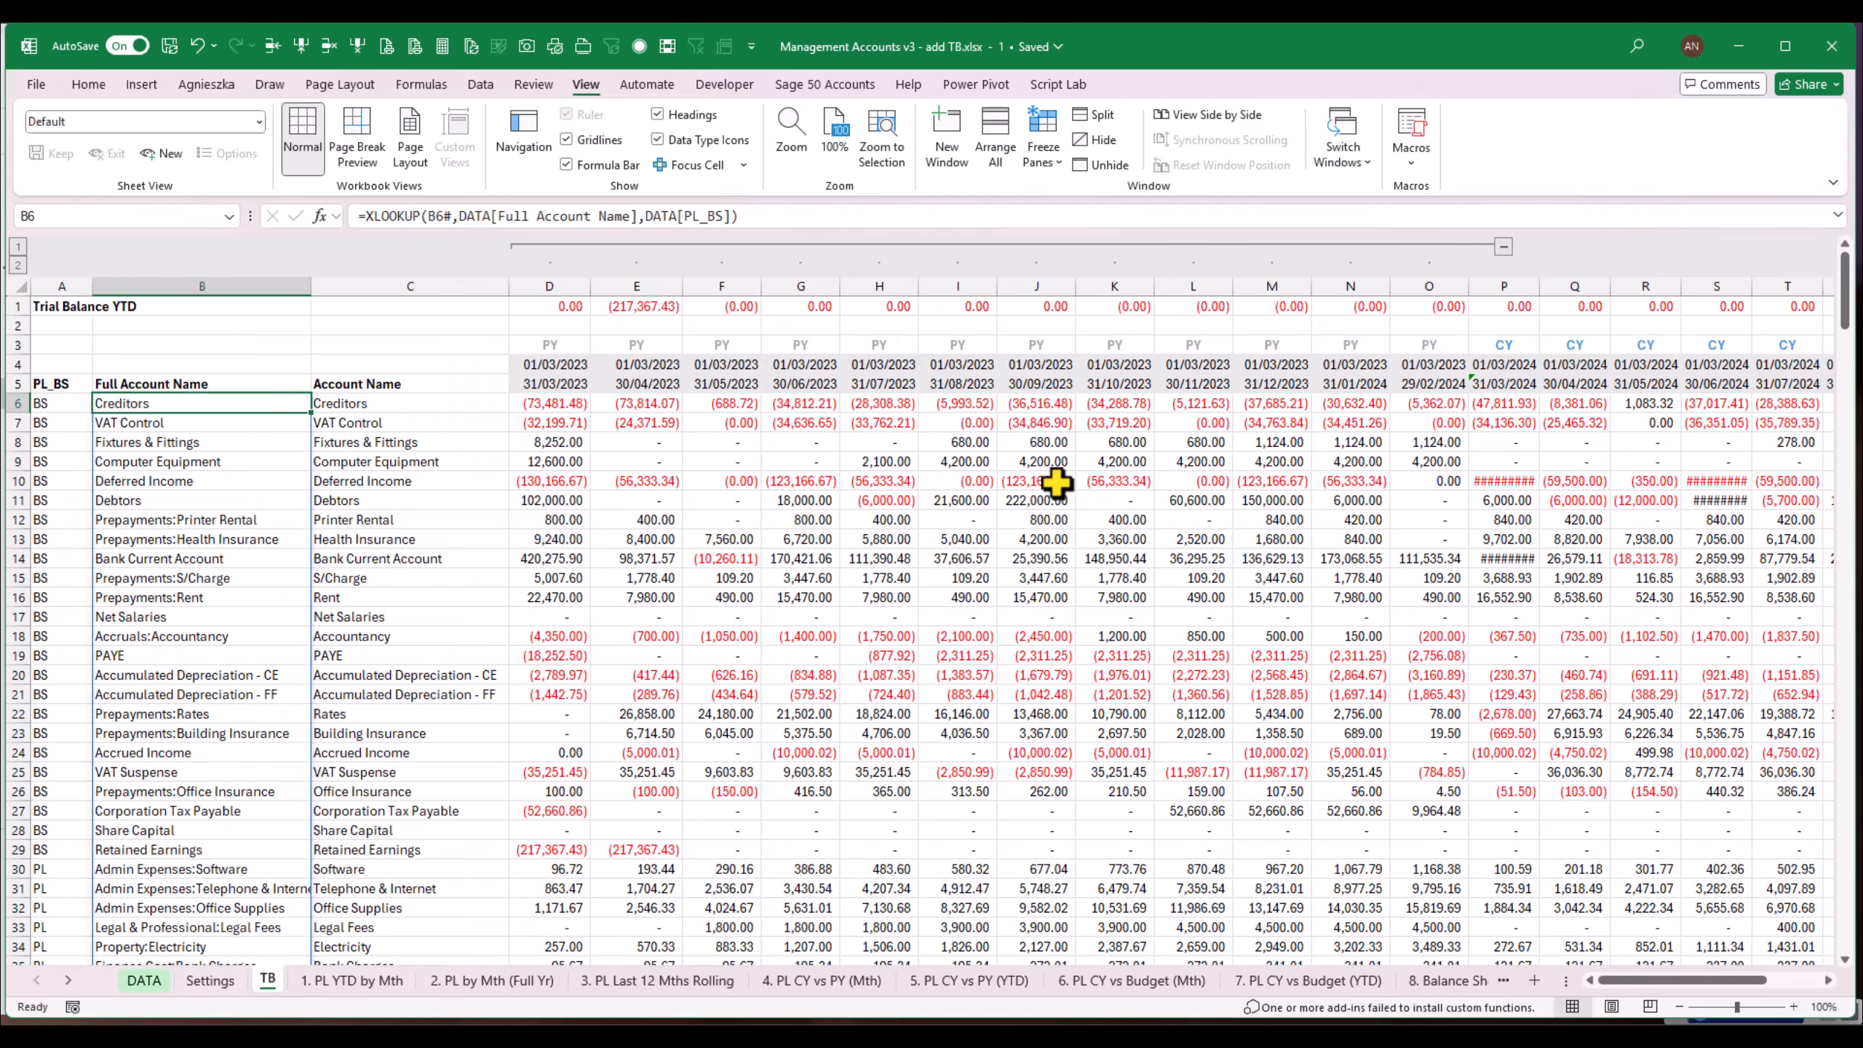
key(Right)
key(Right)
key(Right)
key(Right)
key(F2)
key(Escape)
key(Left)
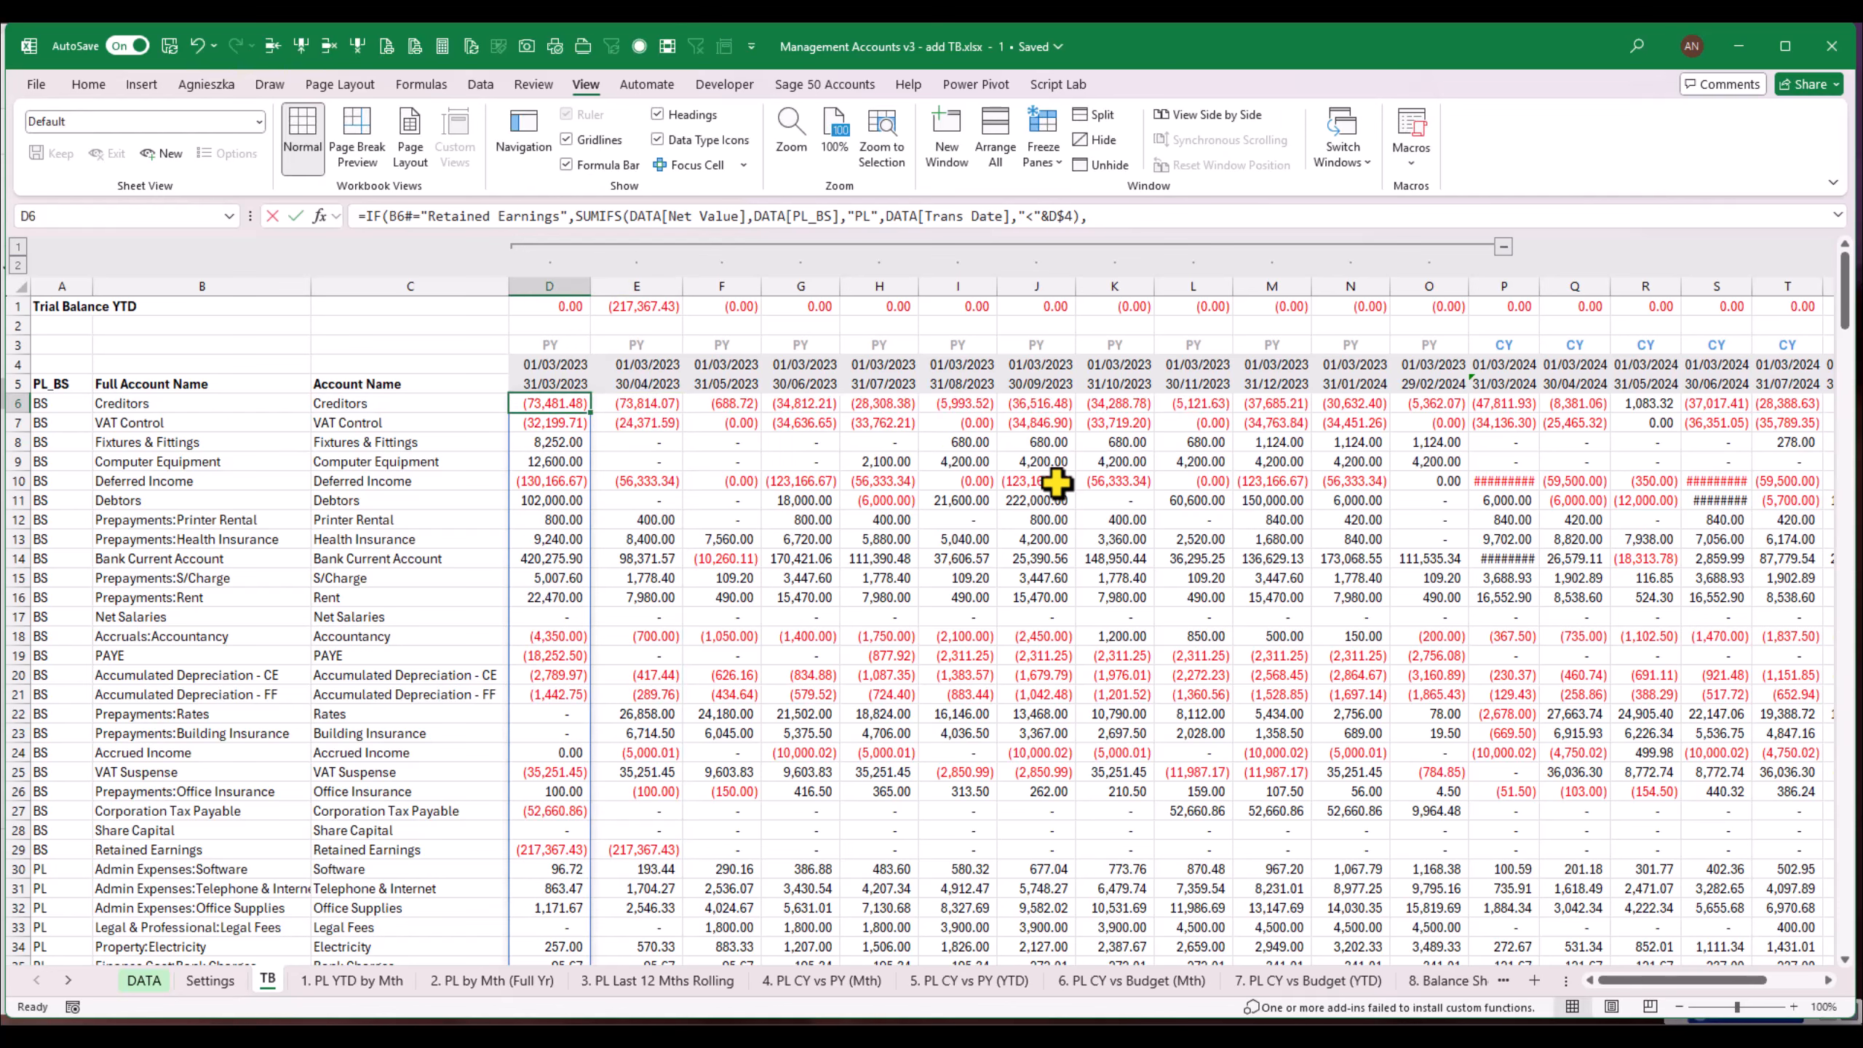
Step: Anchor the column of the Retained Earnings test in D6's formula as $B6# and commit it
key(F2)
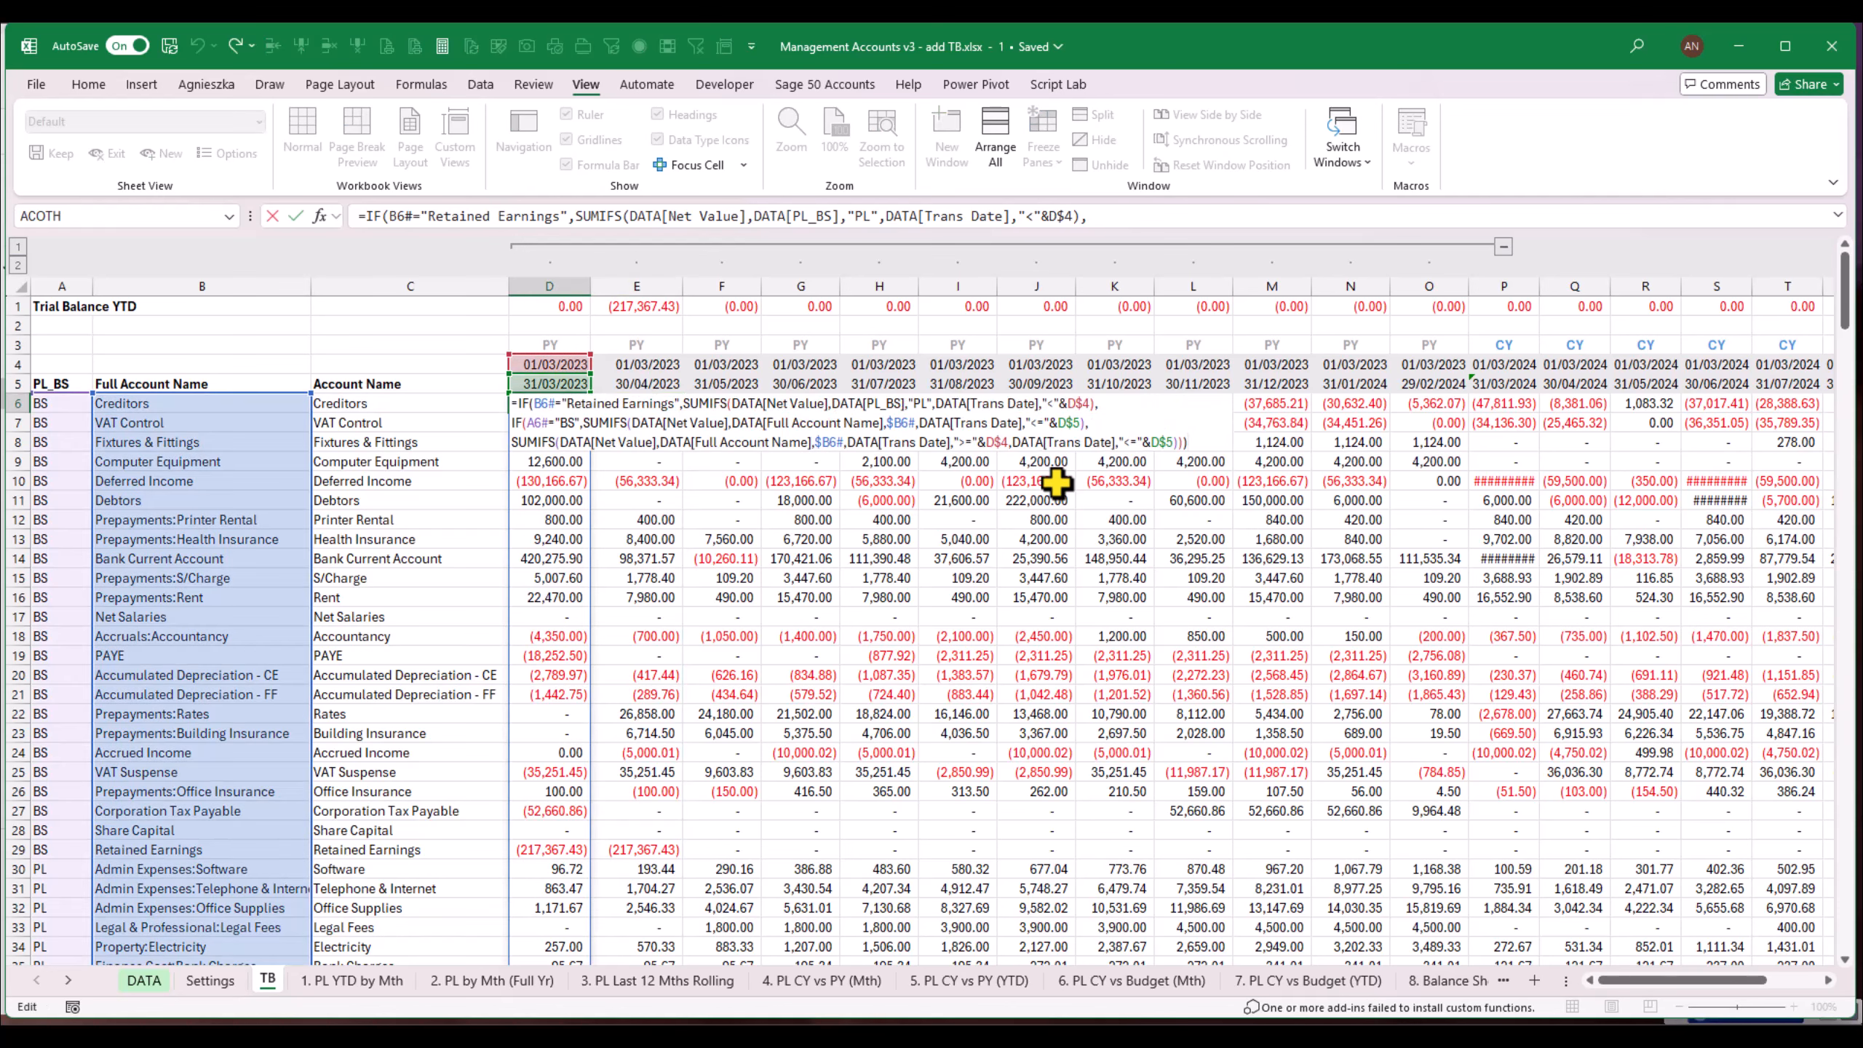
key(Down)
key(Left)
key(Left)
key(Left)
key(Left)
key(Left)
key(Left)
key(Left)
key(Left)
key(Left)
key(Left)
key(Left)
key(Left)
key(Left)
key(Left)
key(Left)
key(Left)
key(Left)
key(Left)
key(Left)
key(Left)
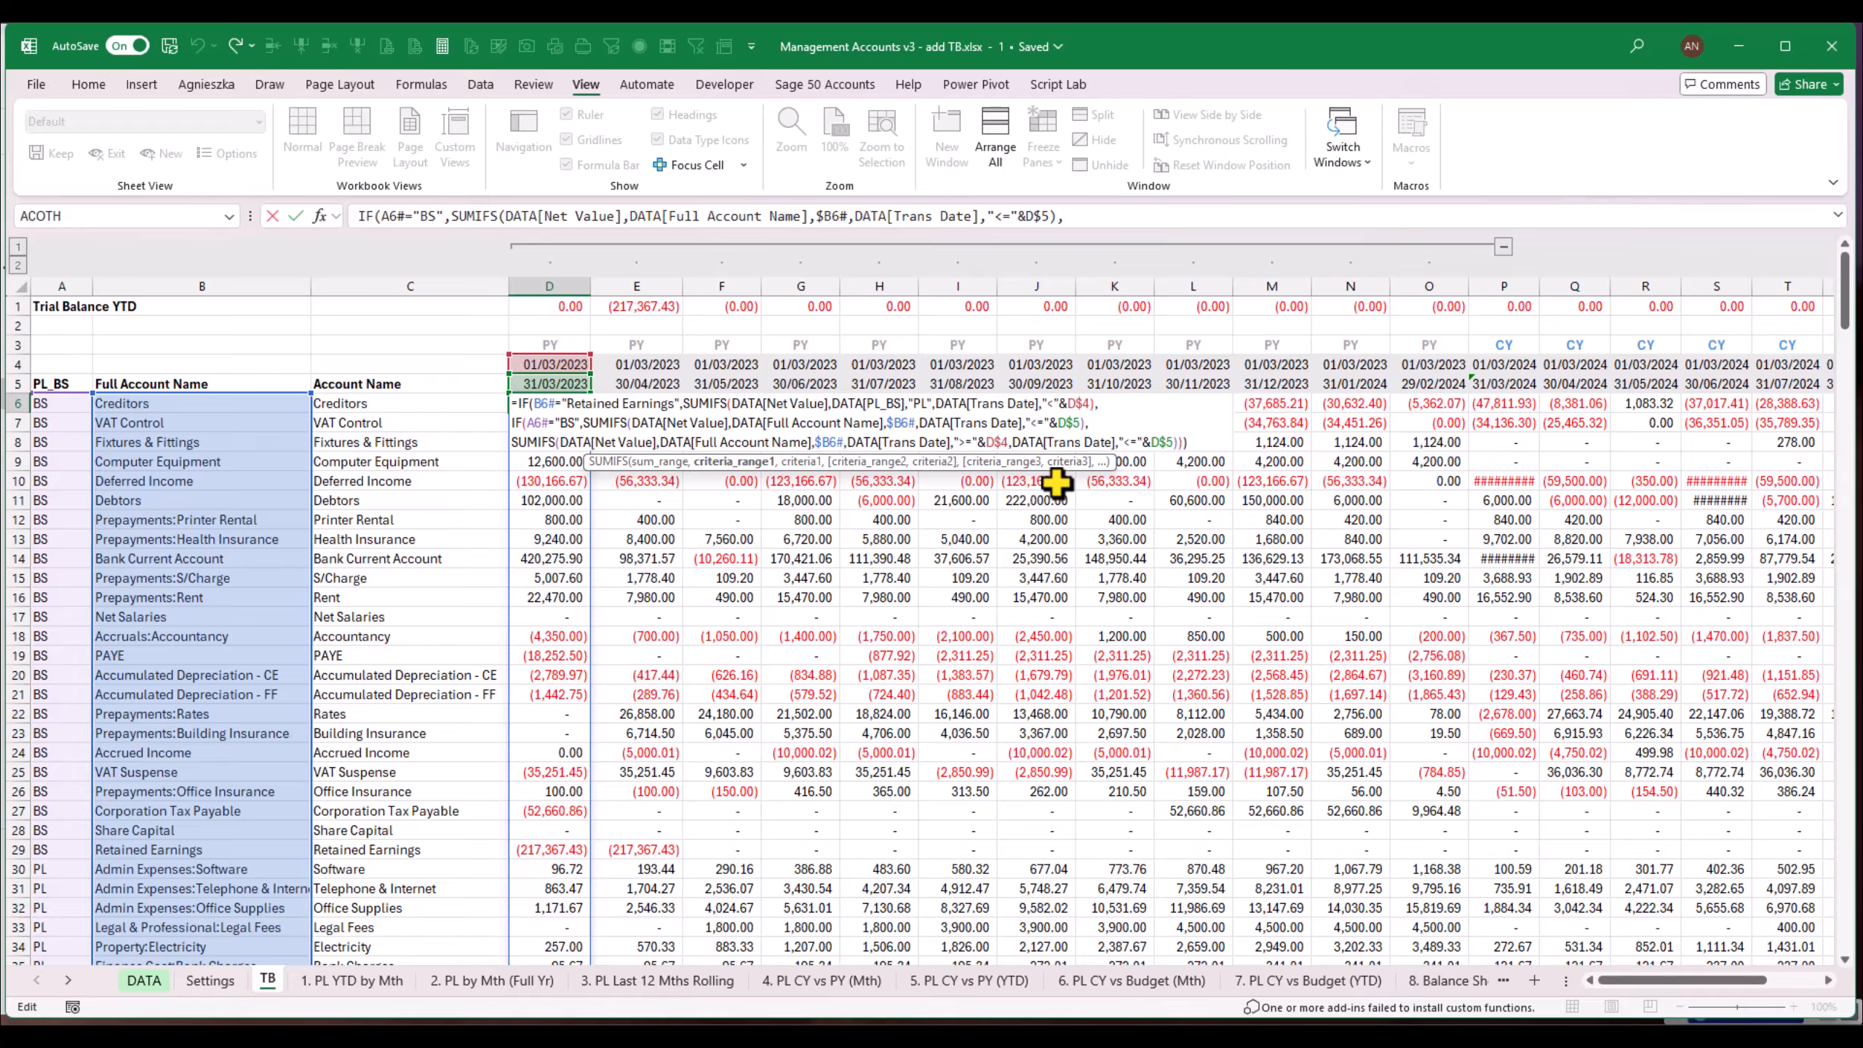
key(Up)
key(Left)
key(Left)
key(Left)
key(Left)
key(Left)
key(Left)
key(Left)
key(Left)
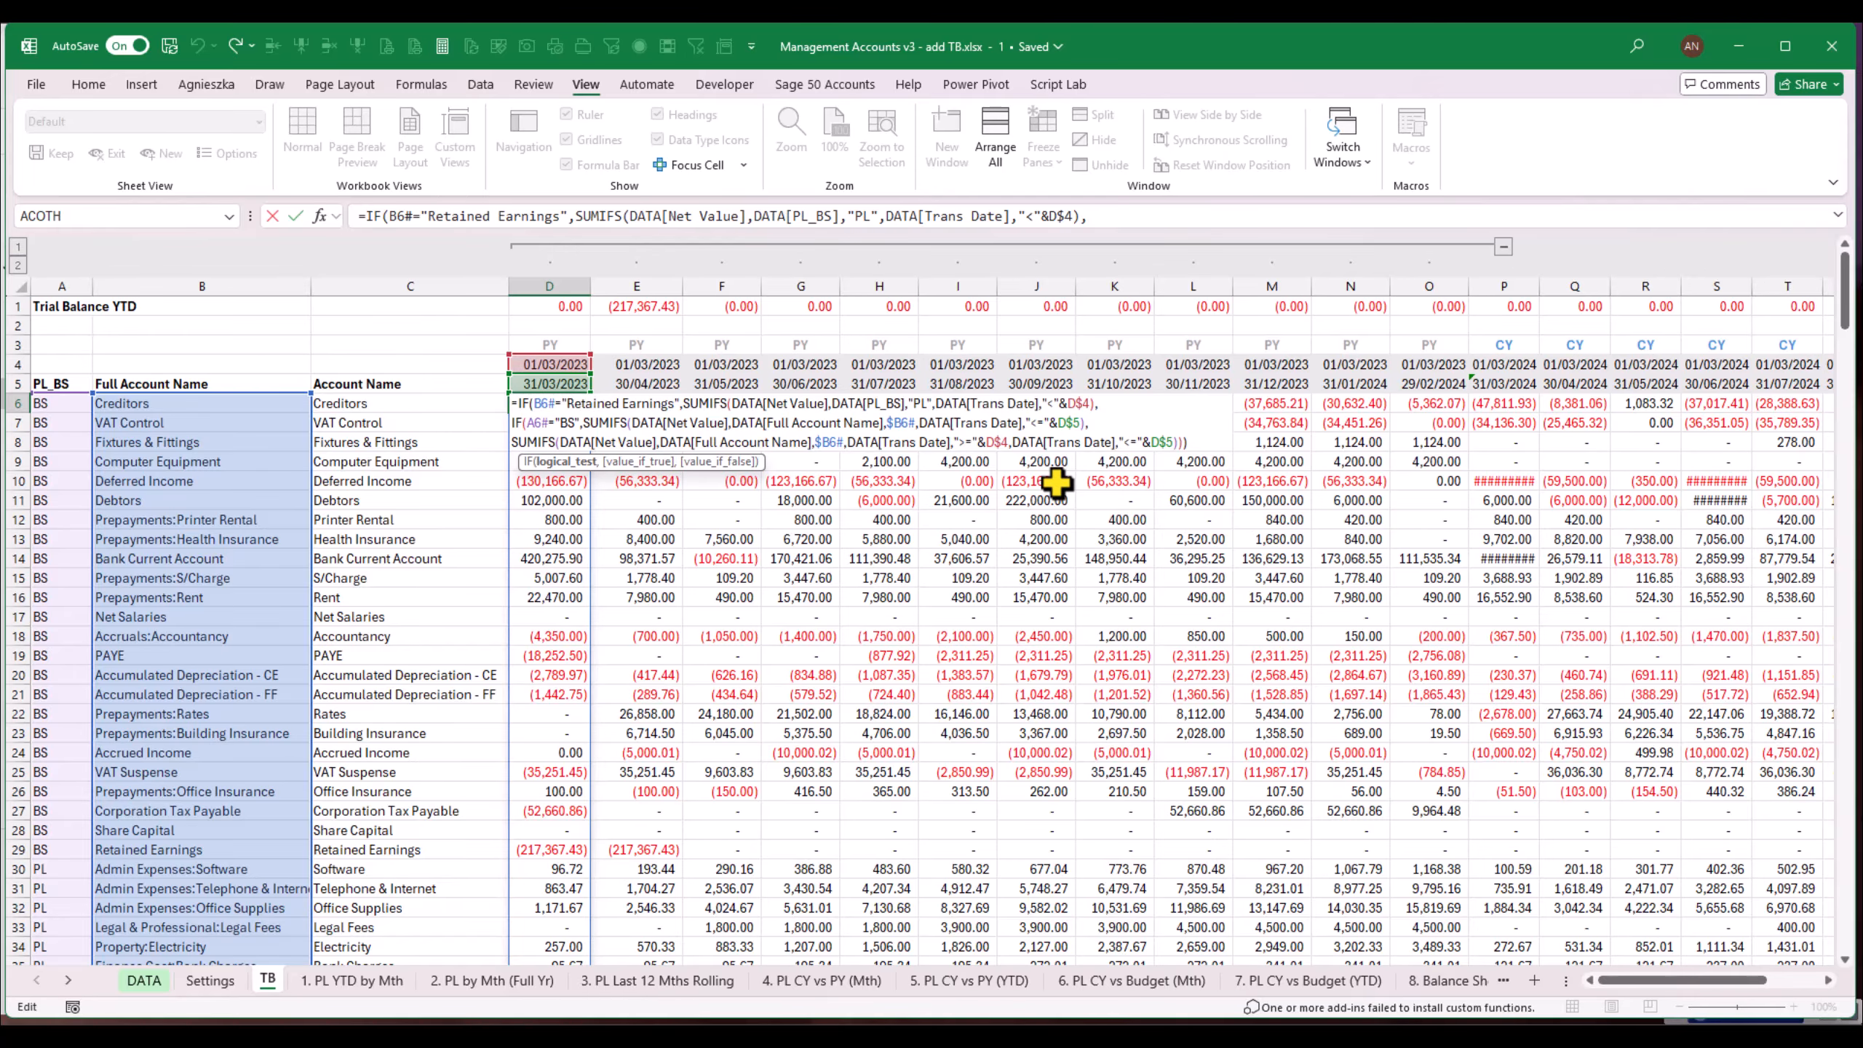
text($)
key(ctrl+Return)
Step: Copy the corrected row 6 formula with the $B6# test into E6 and the following month columns
key(Right)
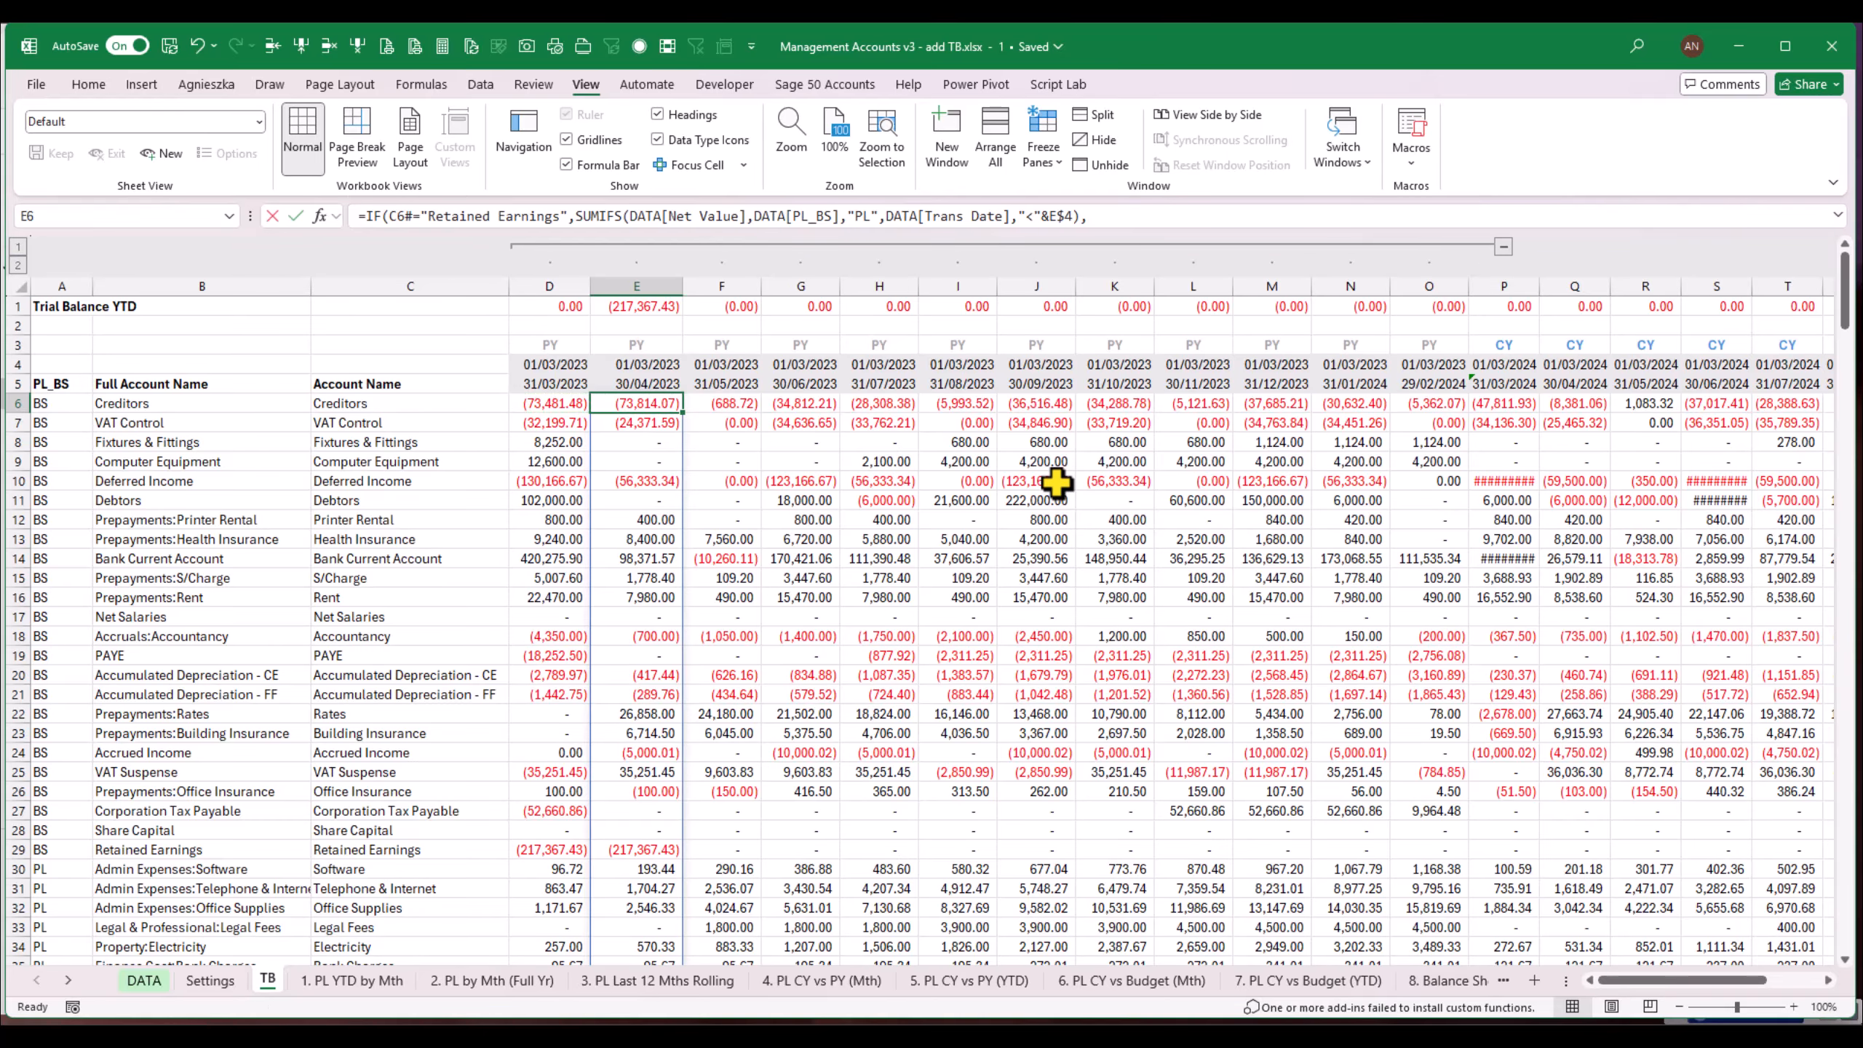
key(F2)
key(Escape)
key(ctrl+c)
key(ctrl+Right)
key(ctrl+Left)
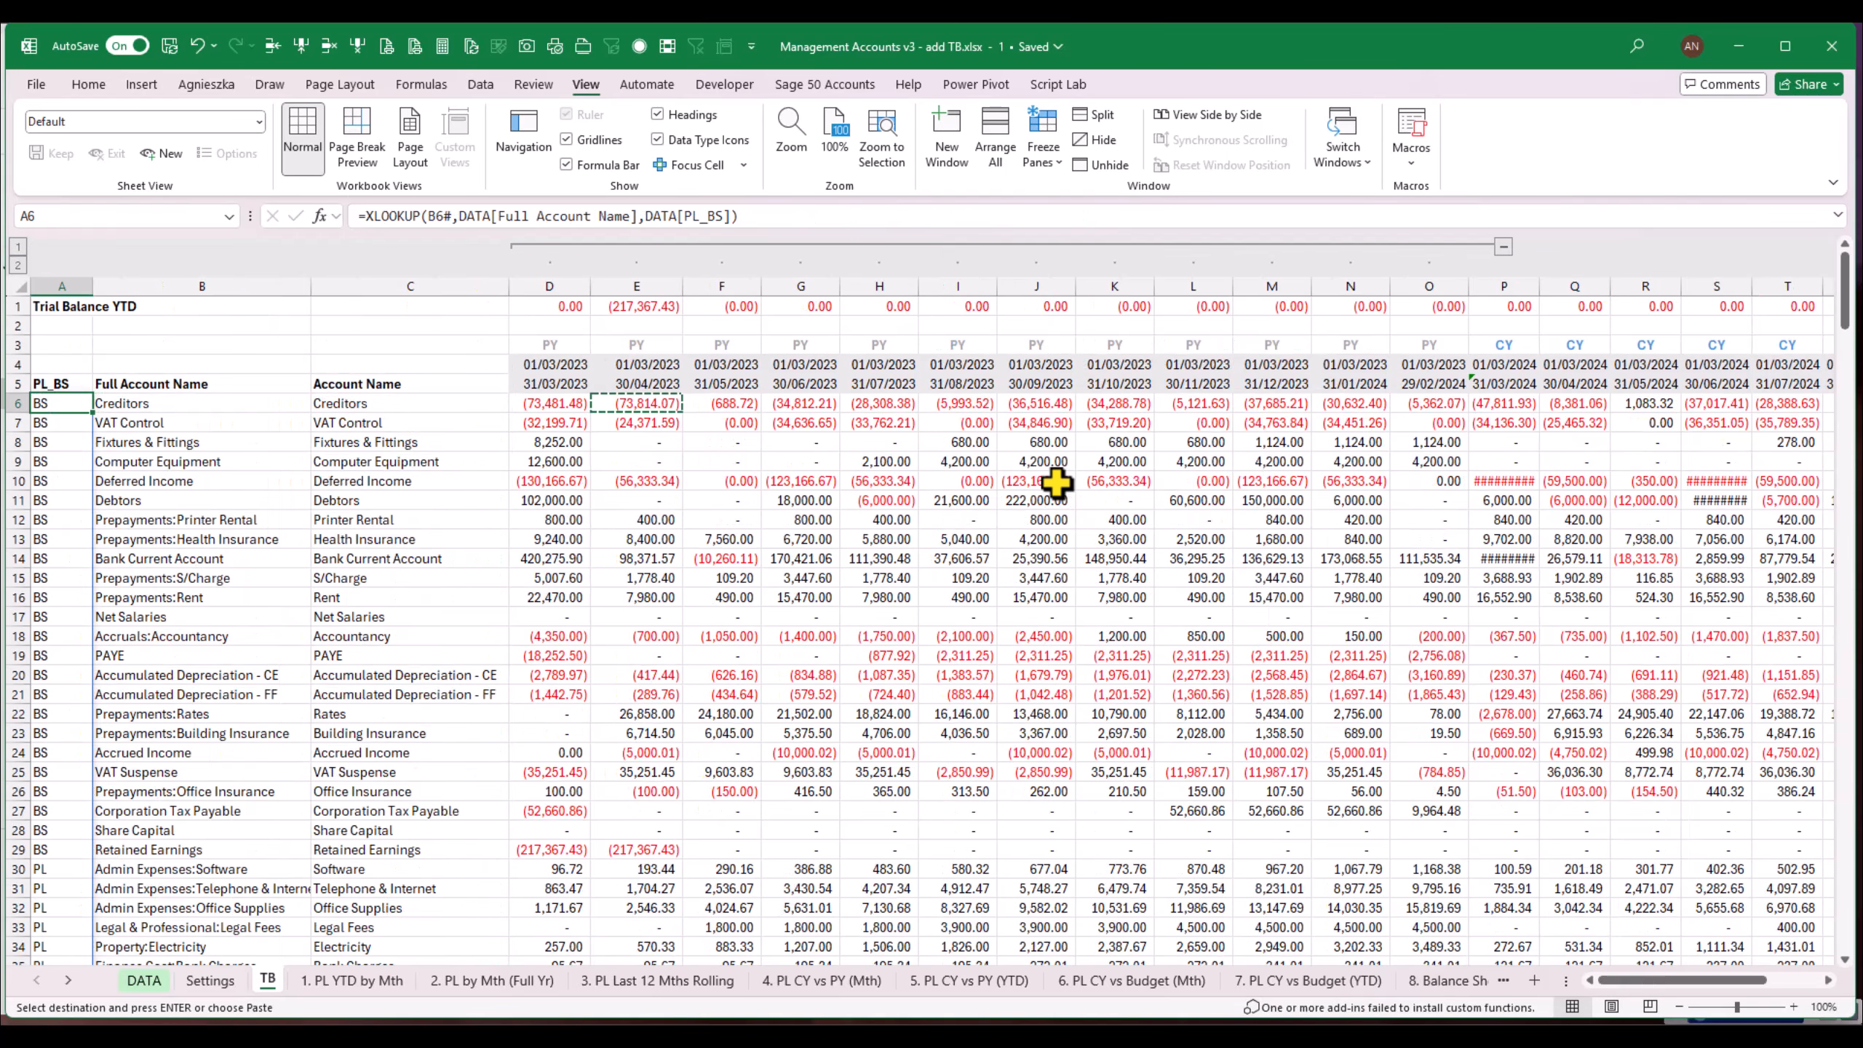
key(Right)
key(Right)
key(Right)
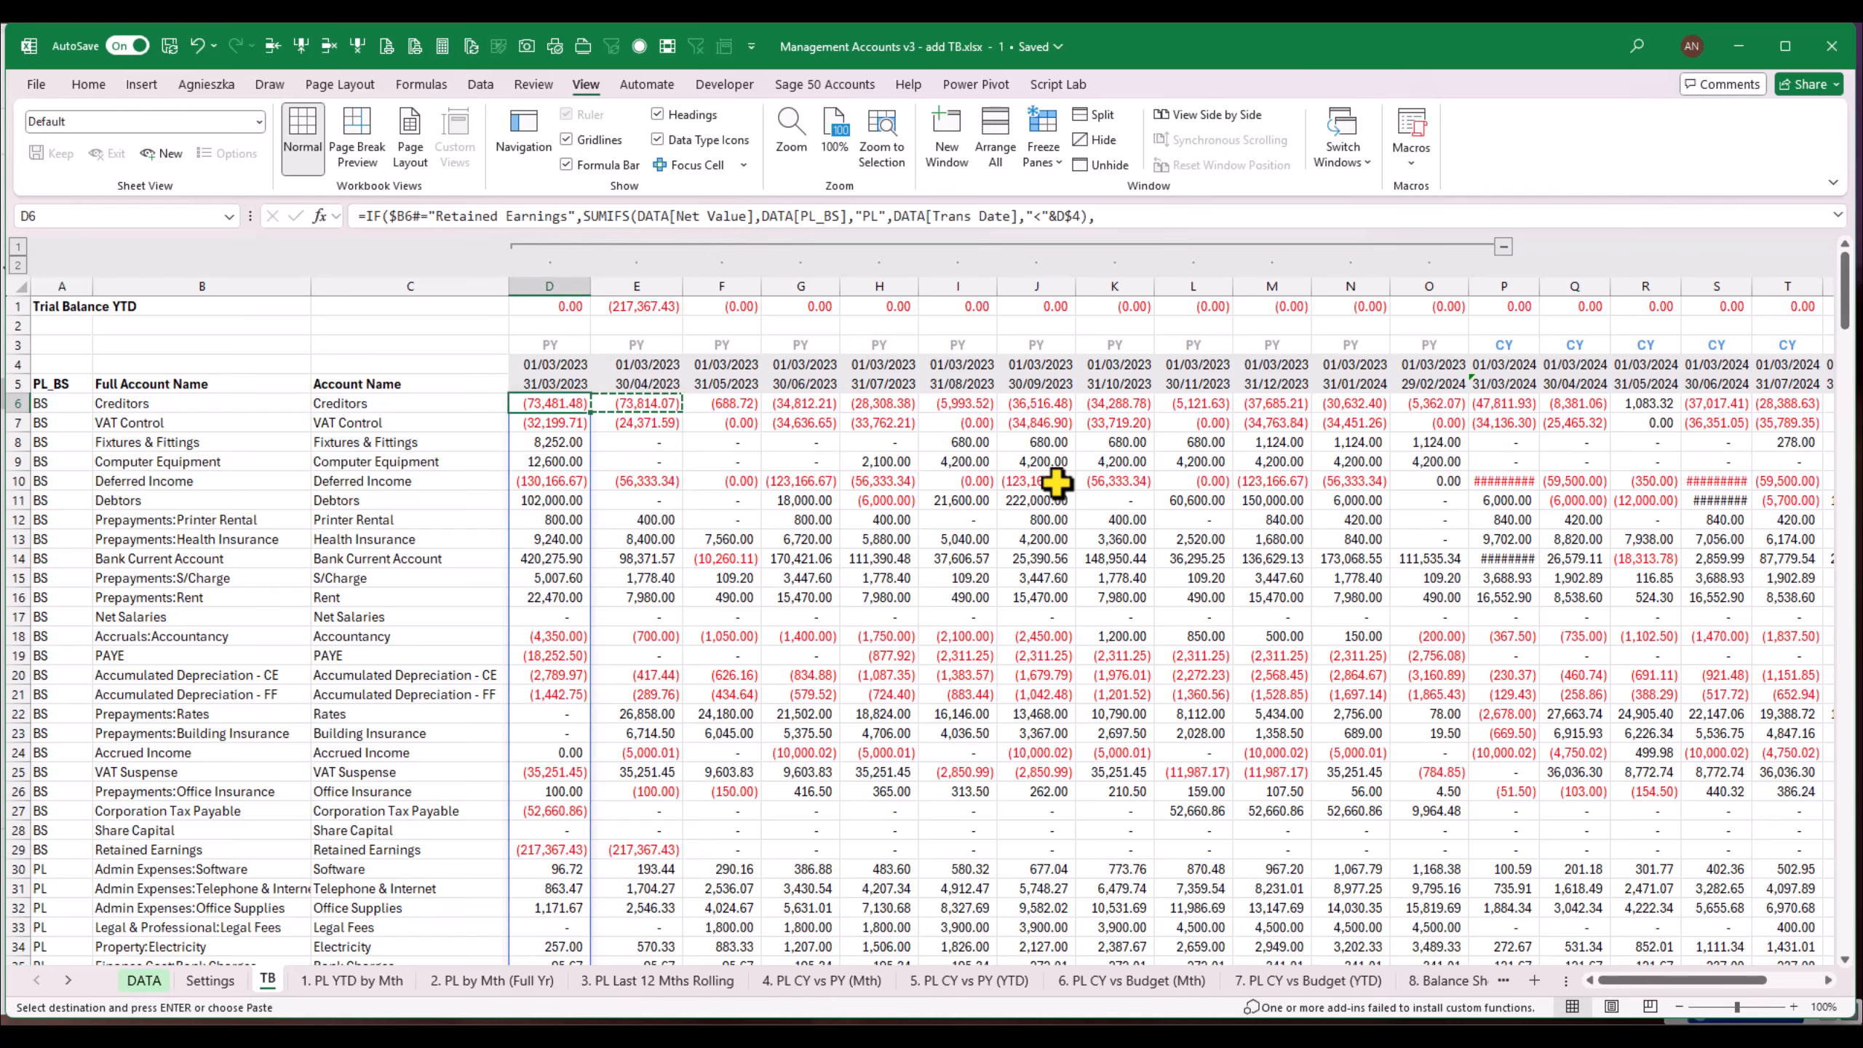
key(Right)
key(Right)
key(shift+Right)
key(shift+Right)
key(shift+Right)
key(shift+Right)
key(shift+Right)
key(shift+Right)
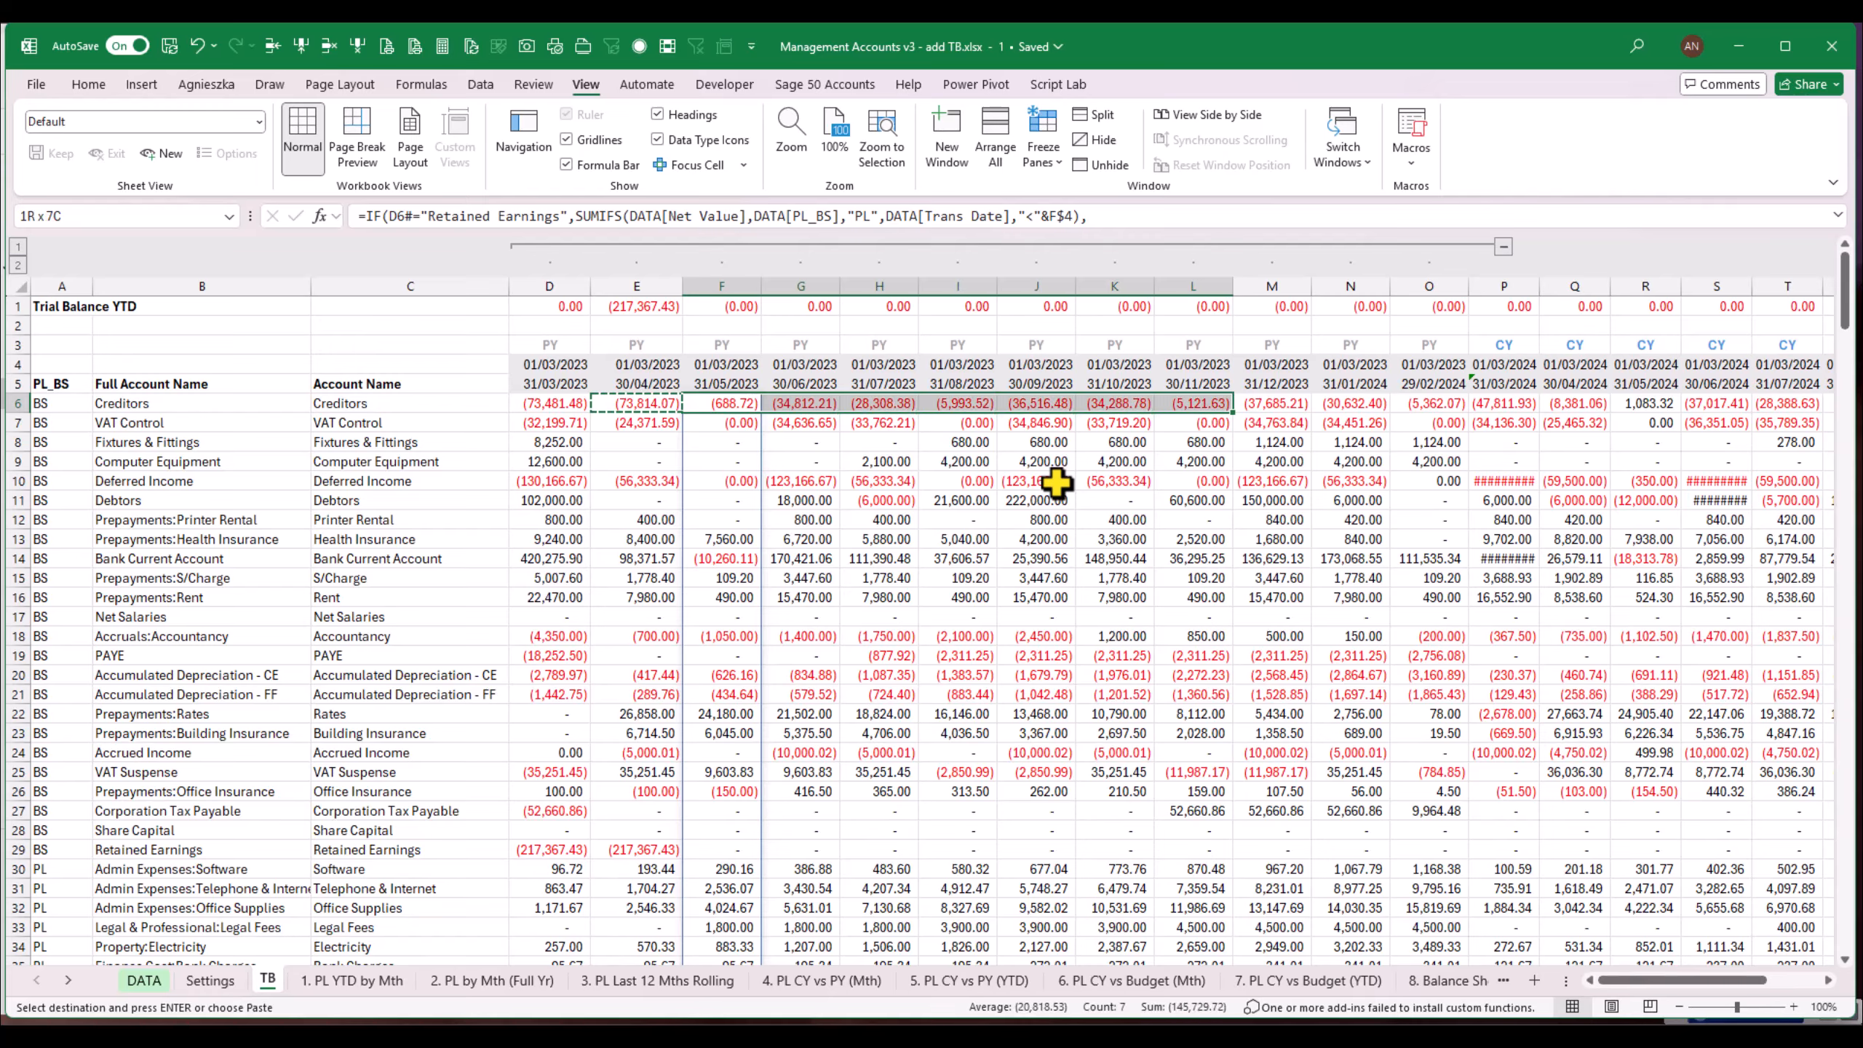
key(Return)
key(Left)
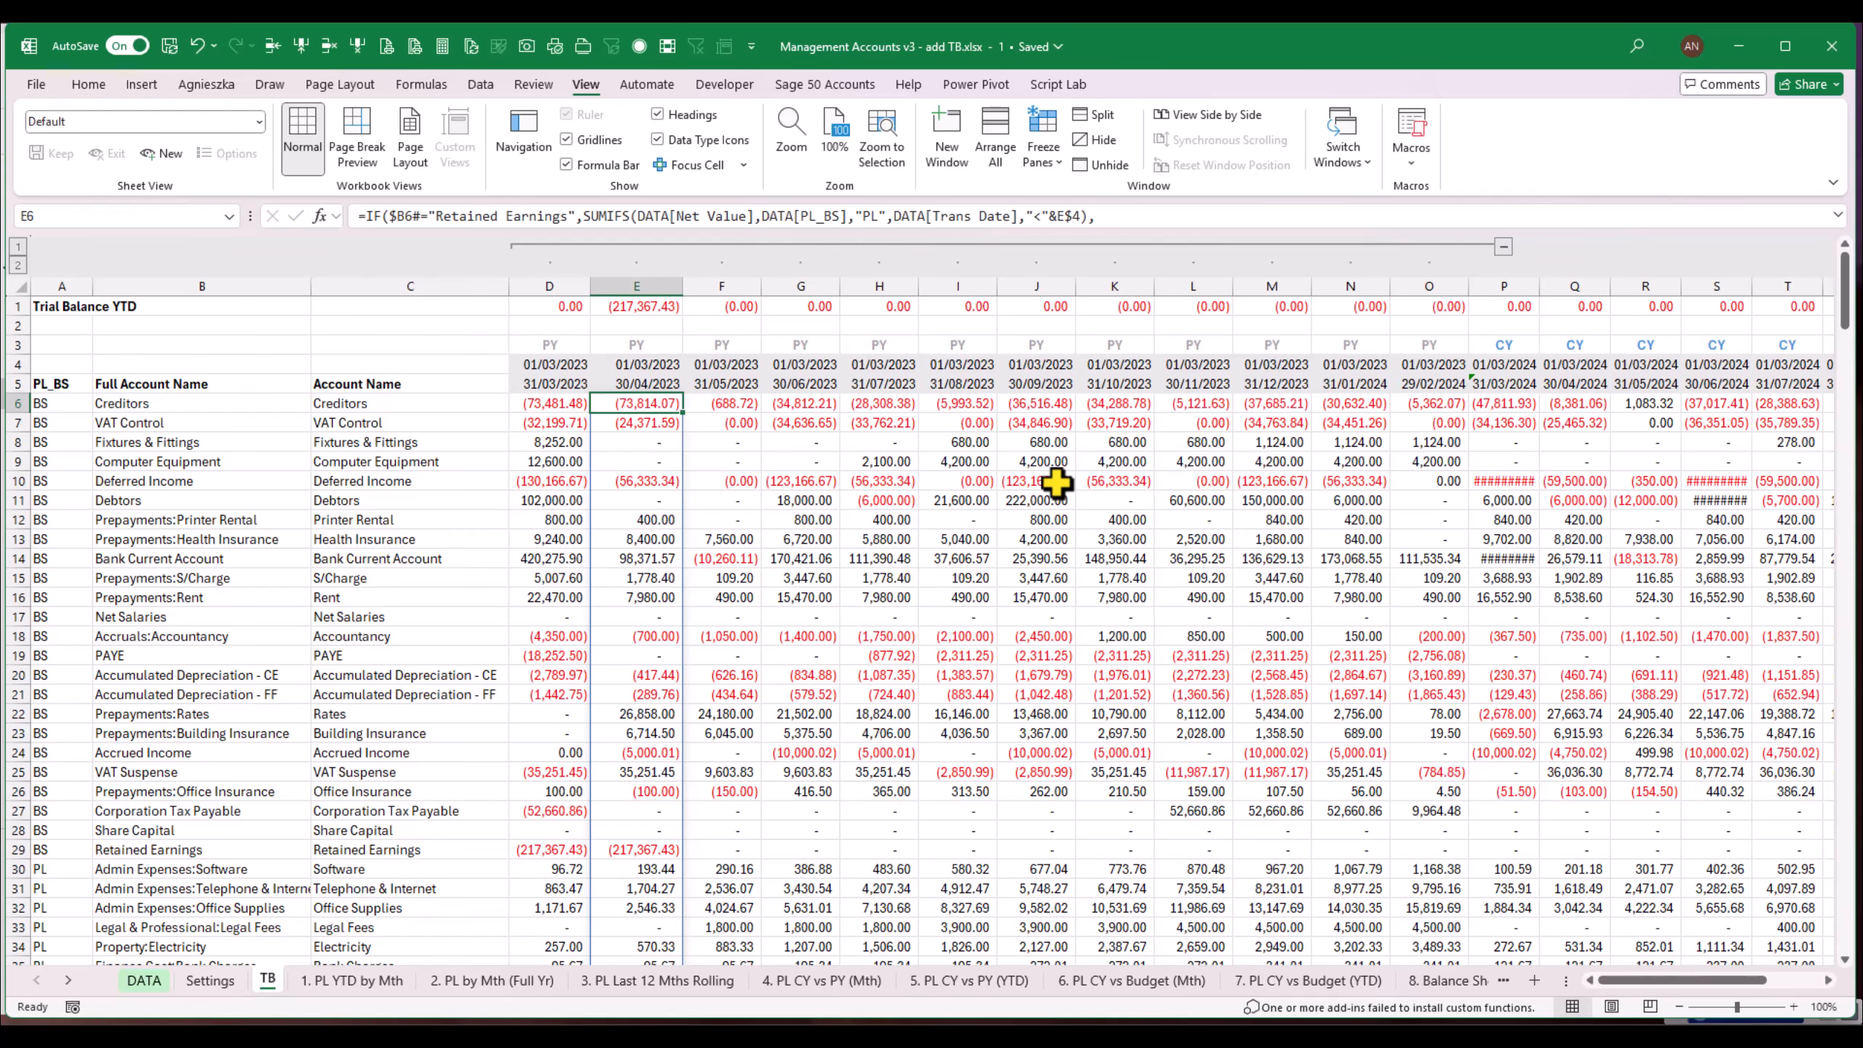
Step: Examine the cell reference used by the BS test in E6's formula
key(F2)
key(Left)
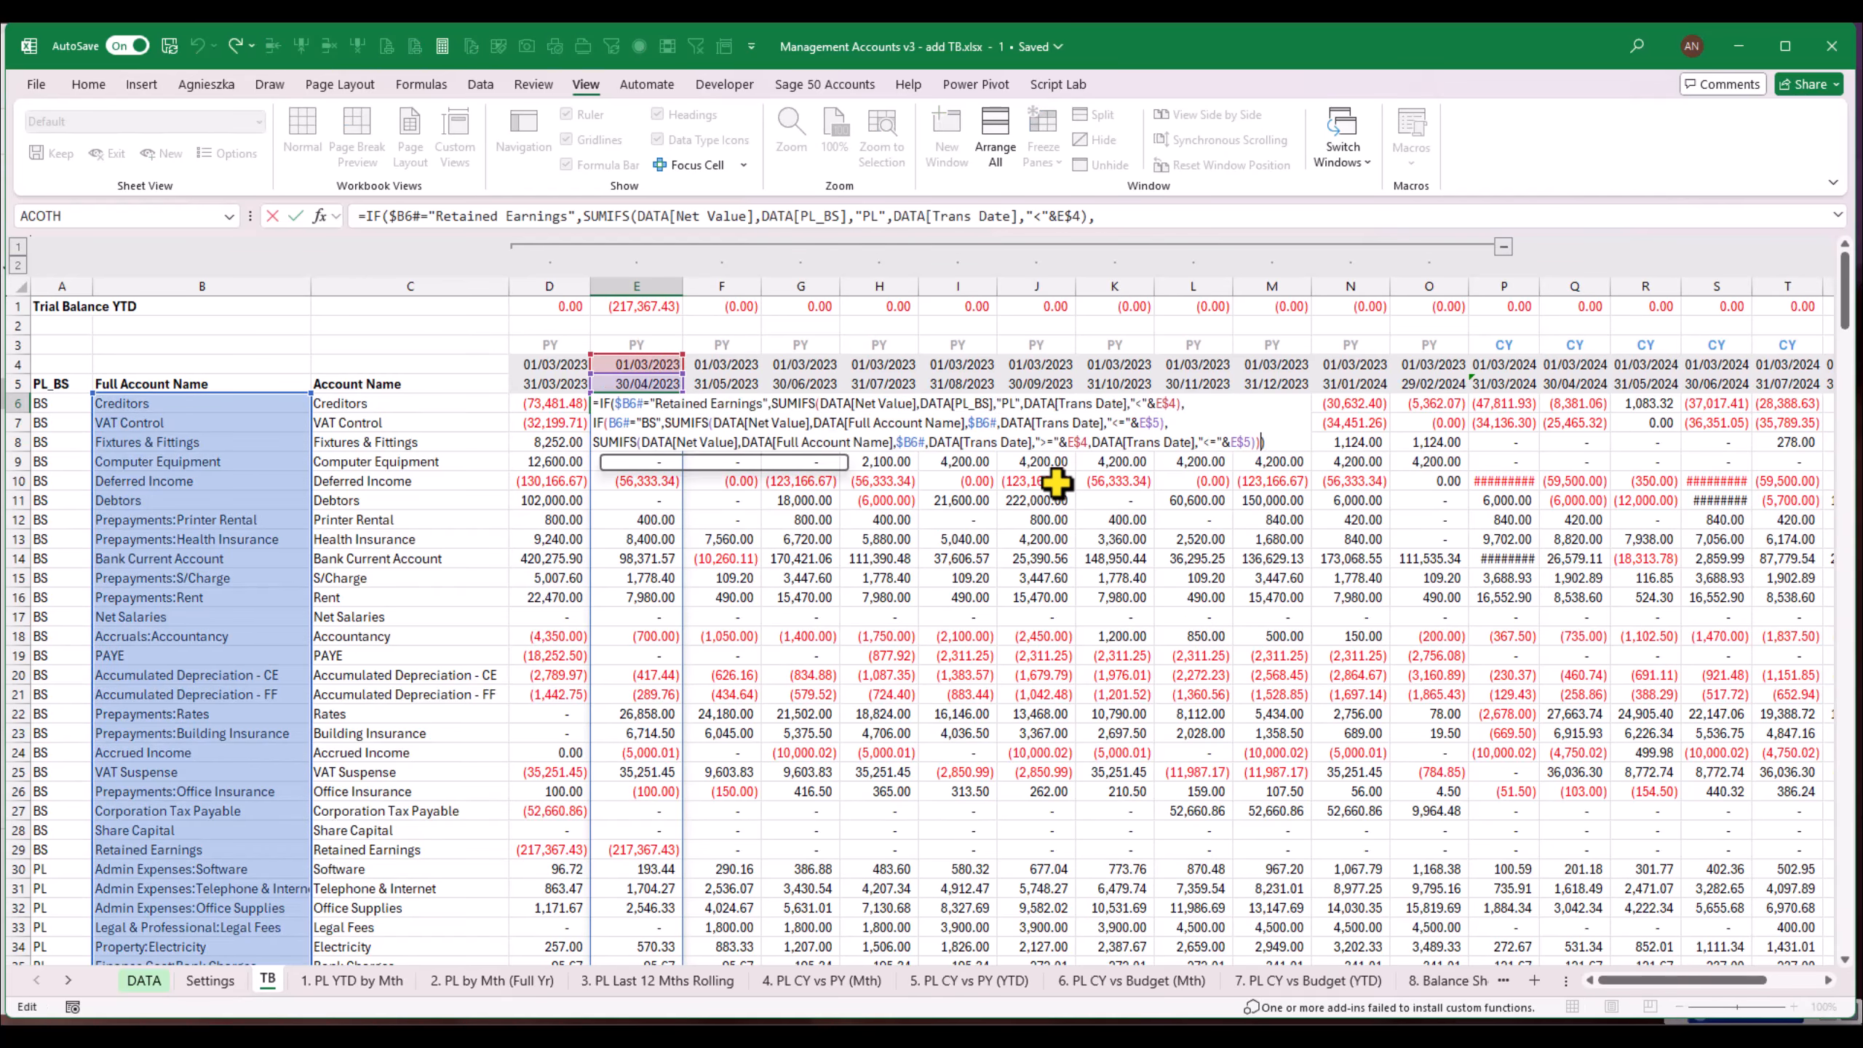
key(Up)
key(Up)
key(Left)
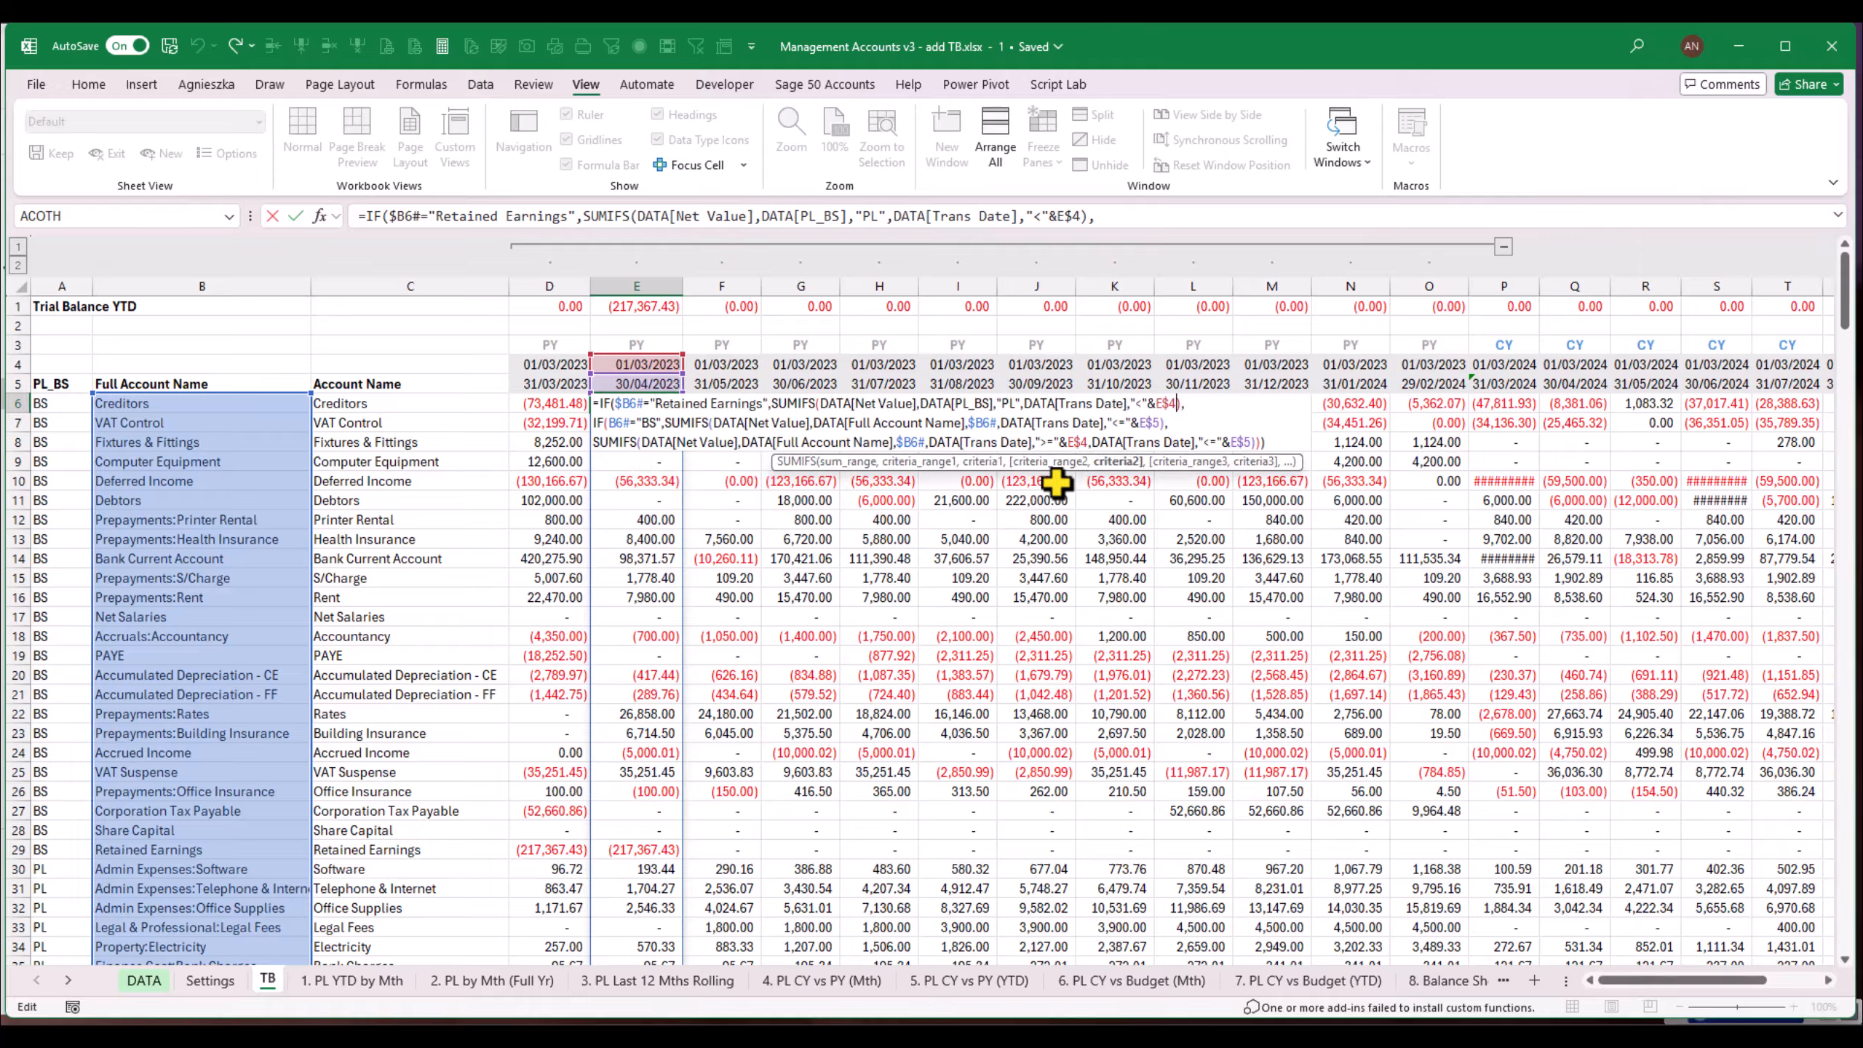
click(639, 439)
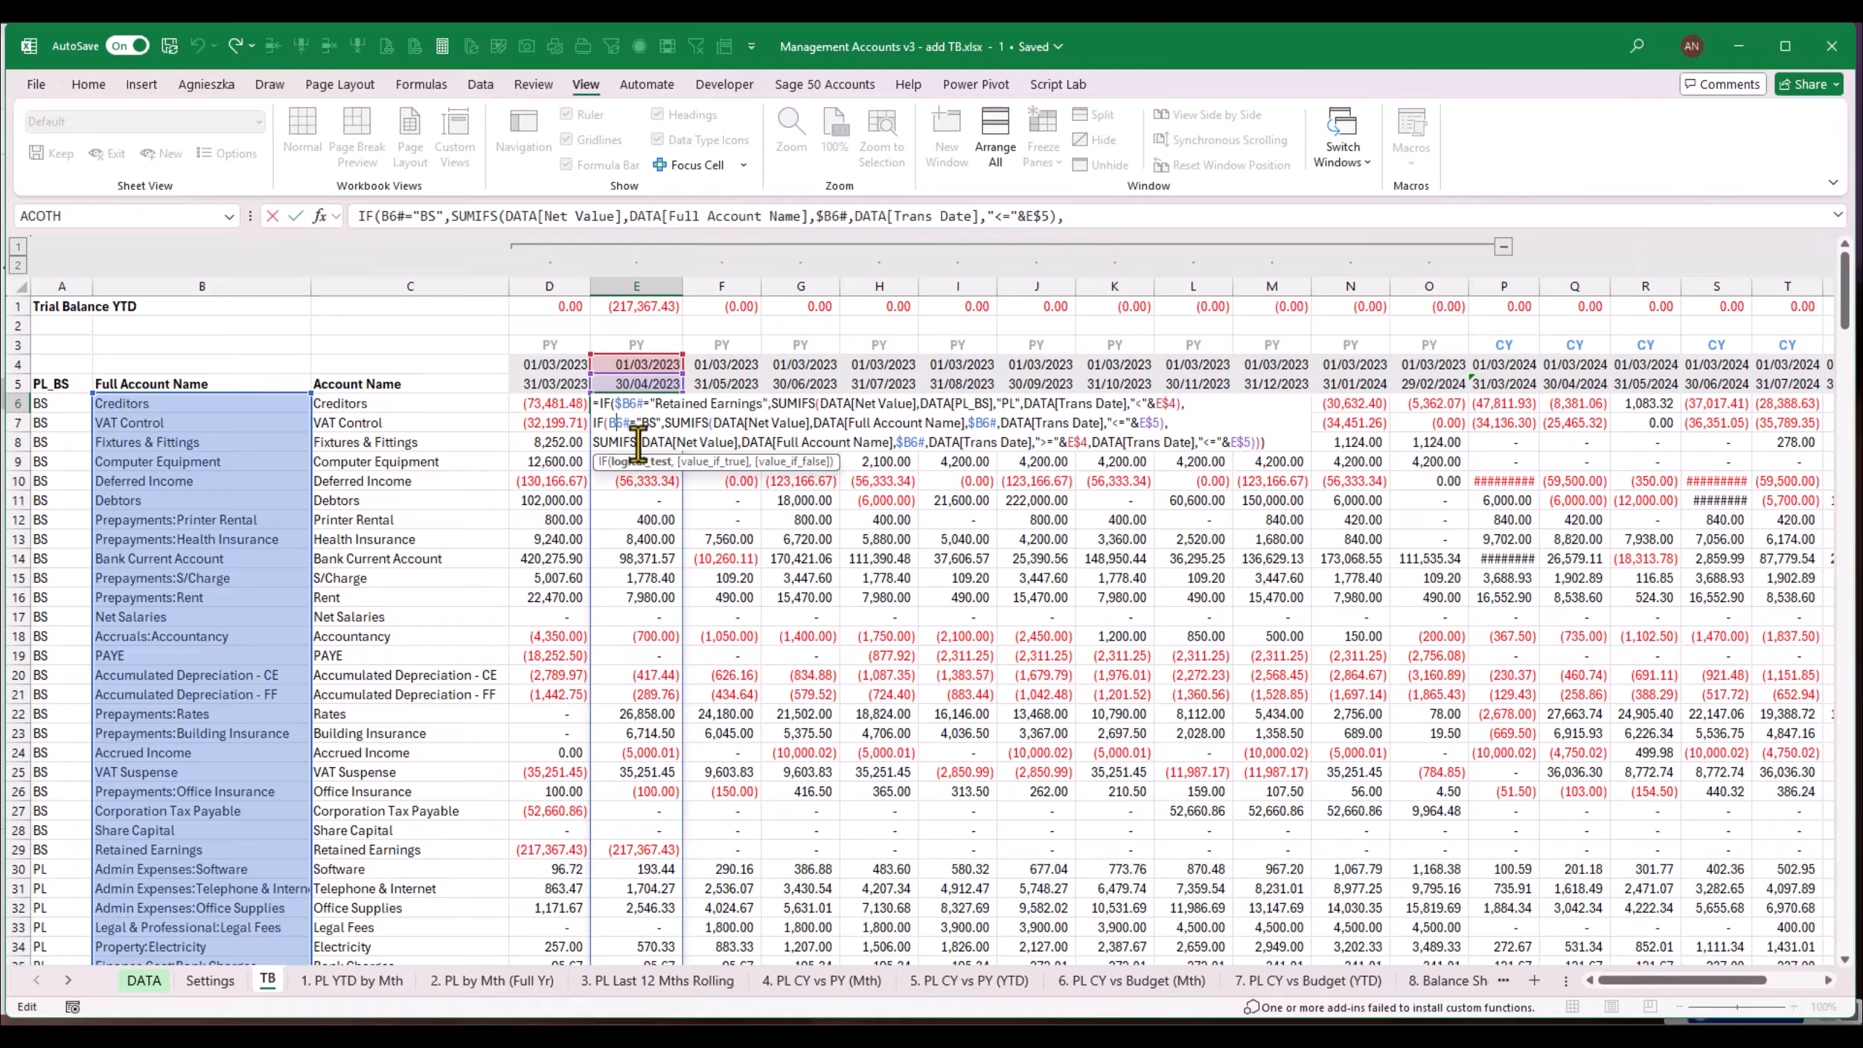
key(Escape)
Step: Anchor the column of the BS test in D6's formula as $A6# and commit it
key(Left)
key(F2)
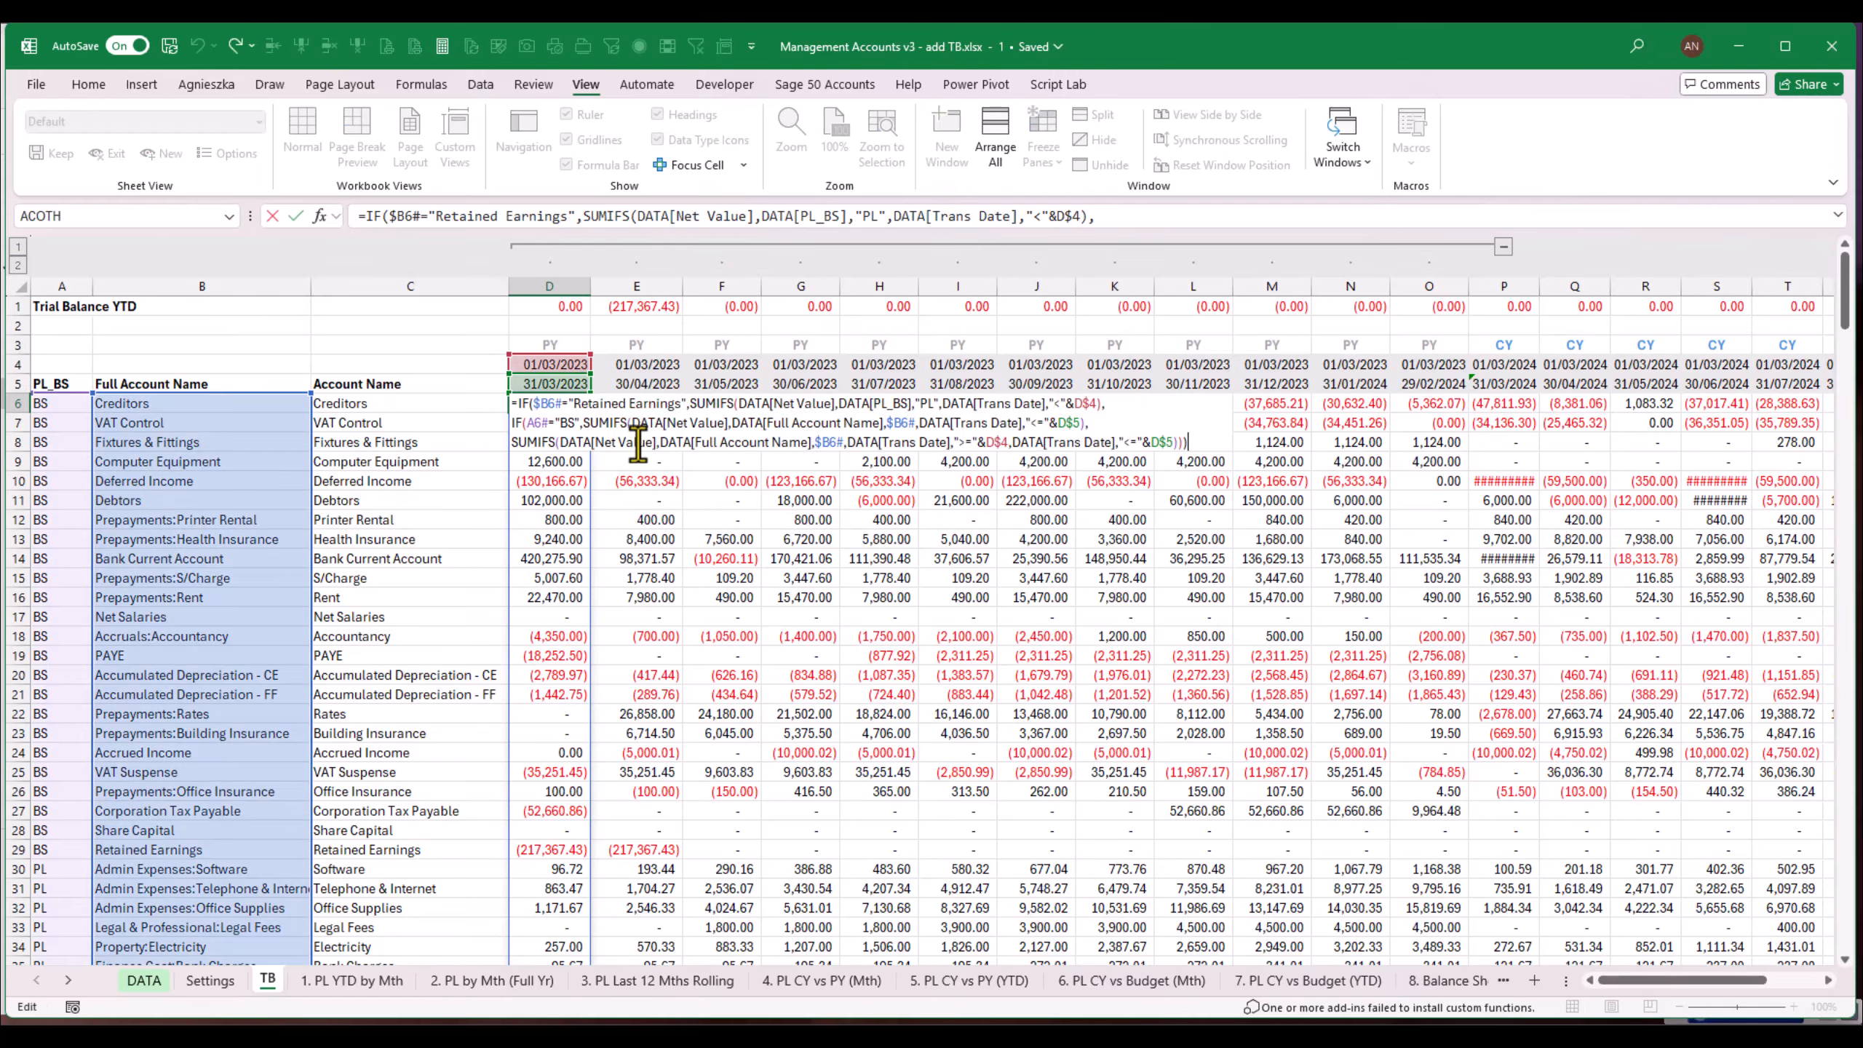
click(536, 423)
text($)
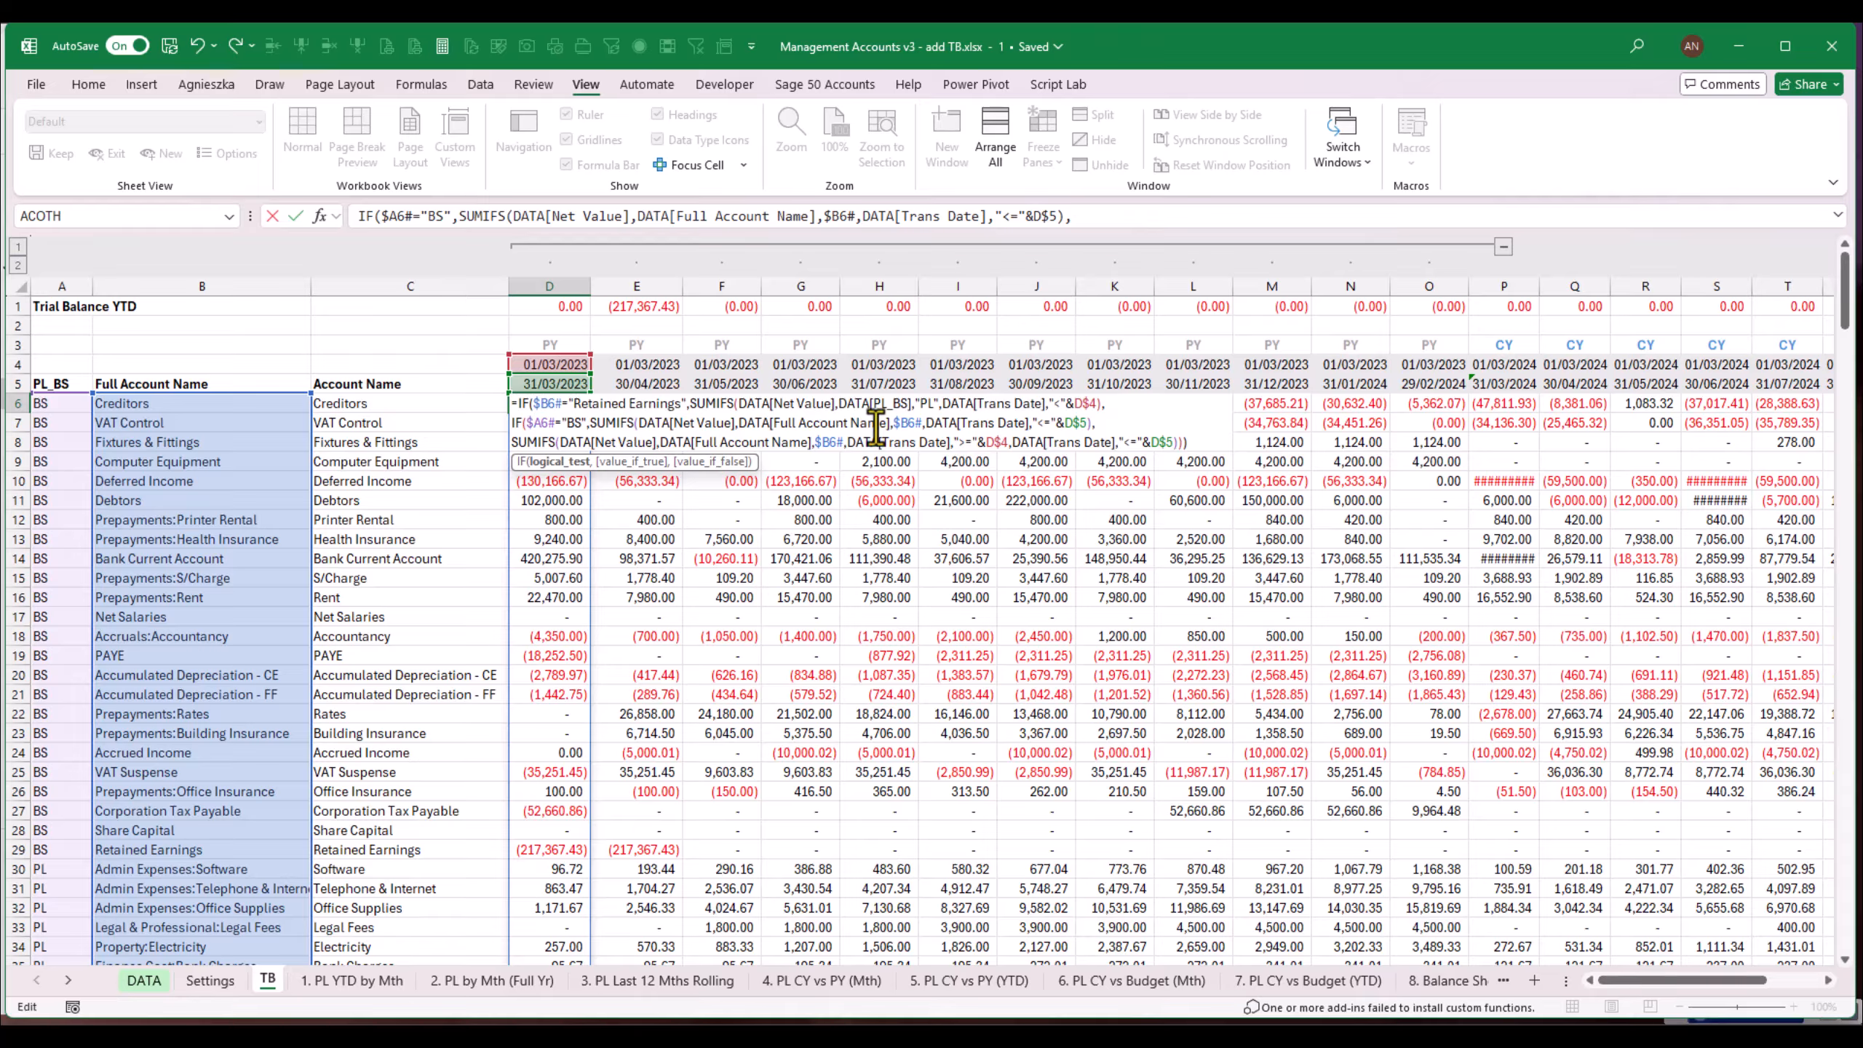
key(ctrl+Return)
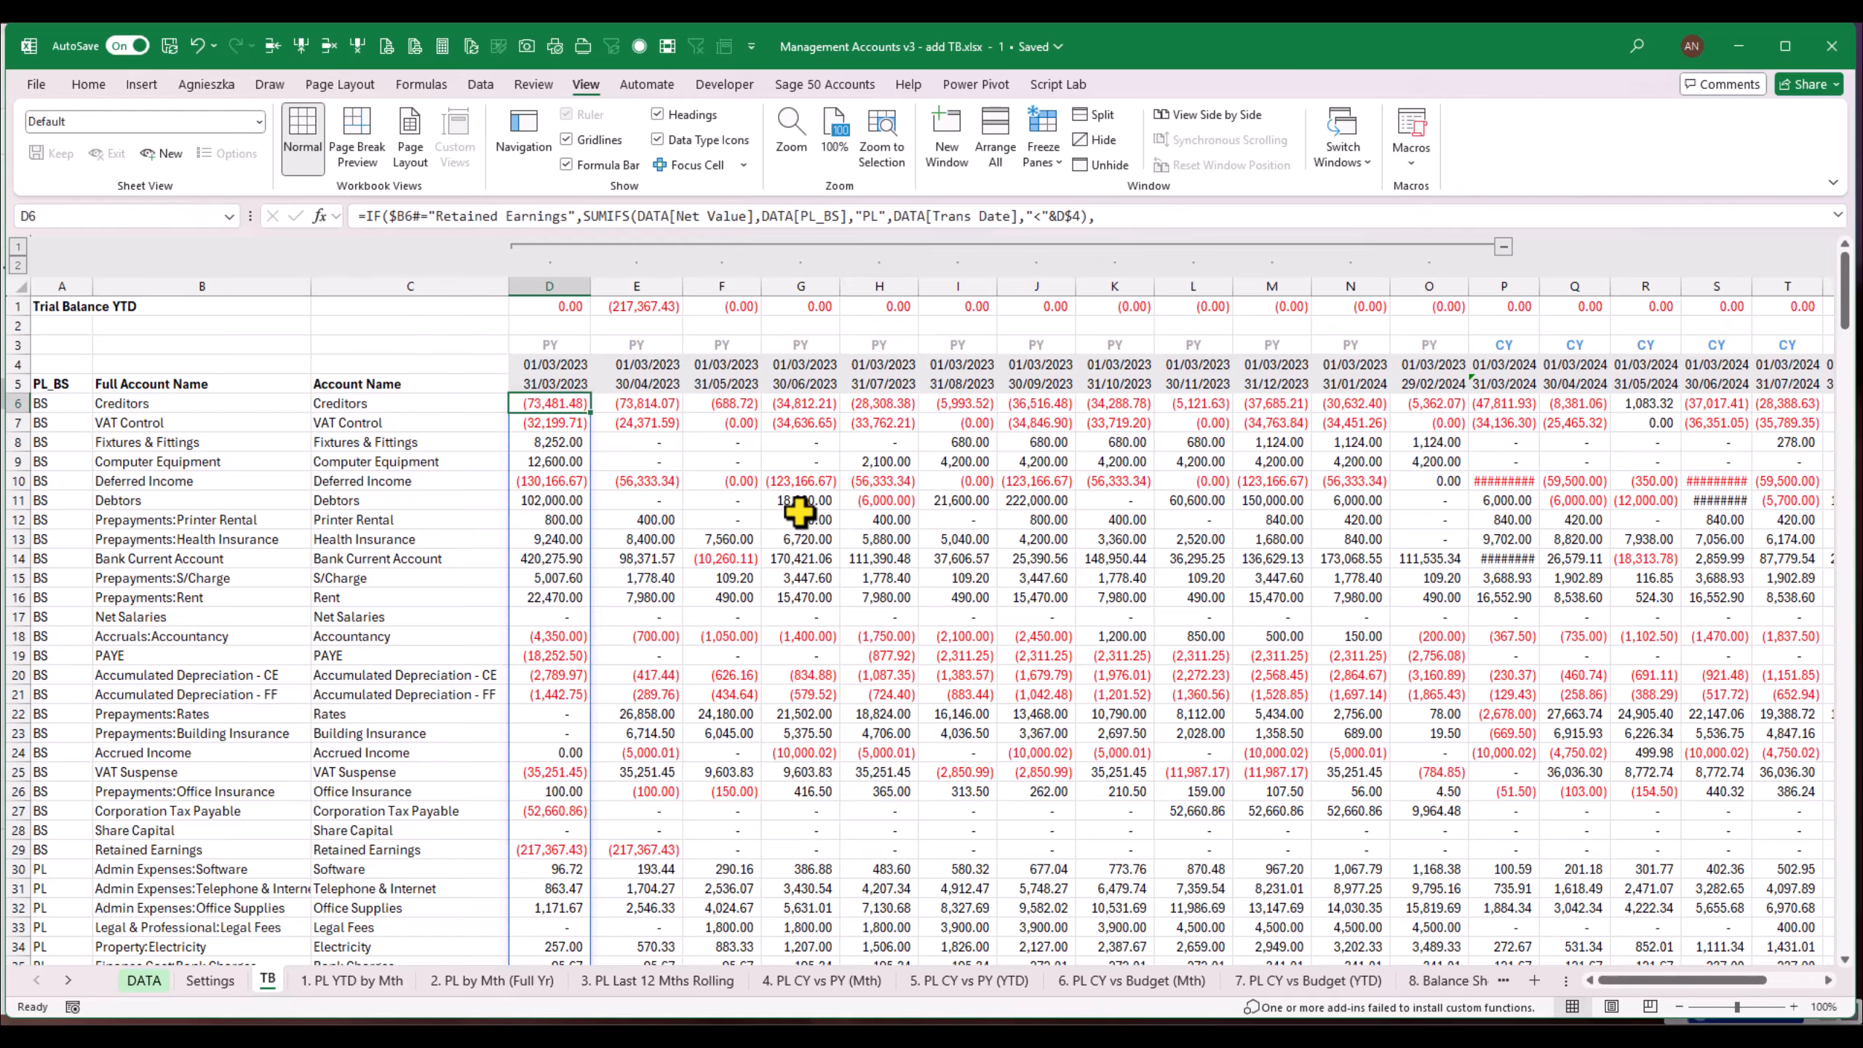
Step: Copy the D6 formula with the anchored $A6# test across row 6 to the remaining month columns, E6 to AA6
key(ctrl+c)
key(Right)
key(shift+Right)
key(shift+Right)
key(shift+Right)
key(shift+Right)
key(shift+Right)
key(shift+Right)
key(shift+Right)
key(shift+Right)
key(shift+Right)
key(shift+Right)
key(shift+Right)
key(shift+Right)
key(shift+Right)
key(shift+Right)
key(shift+Right)
key(shift+Right)
key(shift+Right)
key(shift+Right)
key(shift+Right)
key(shift+Right)
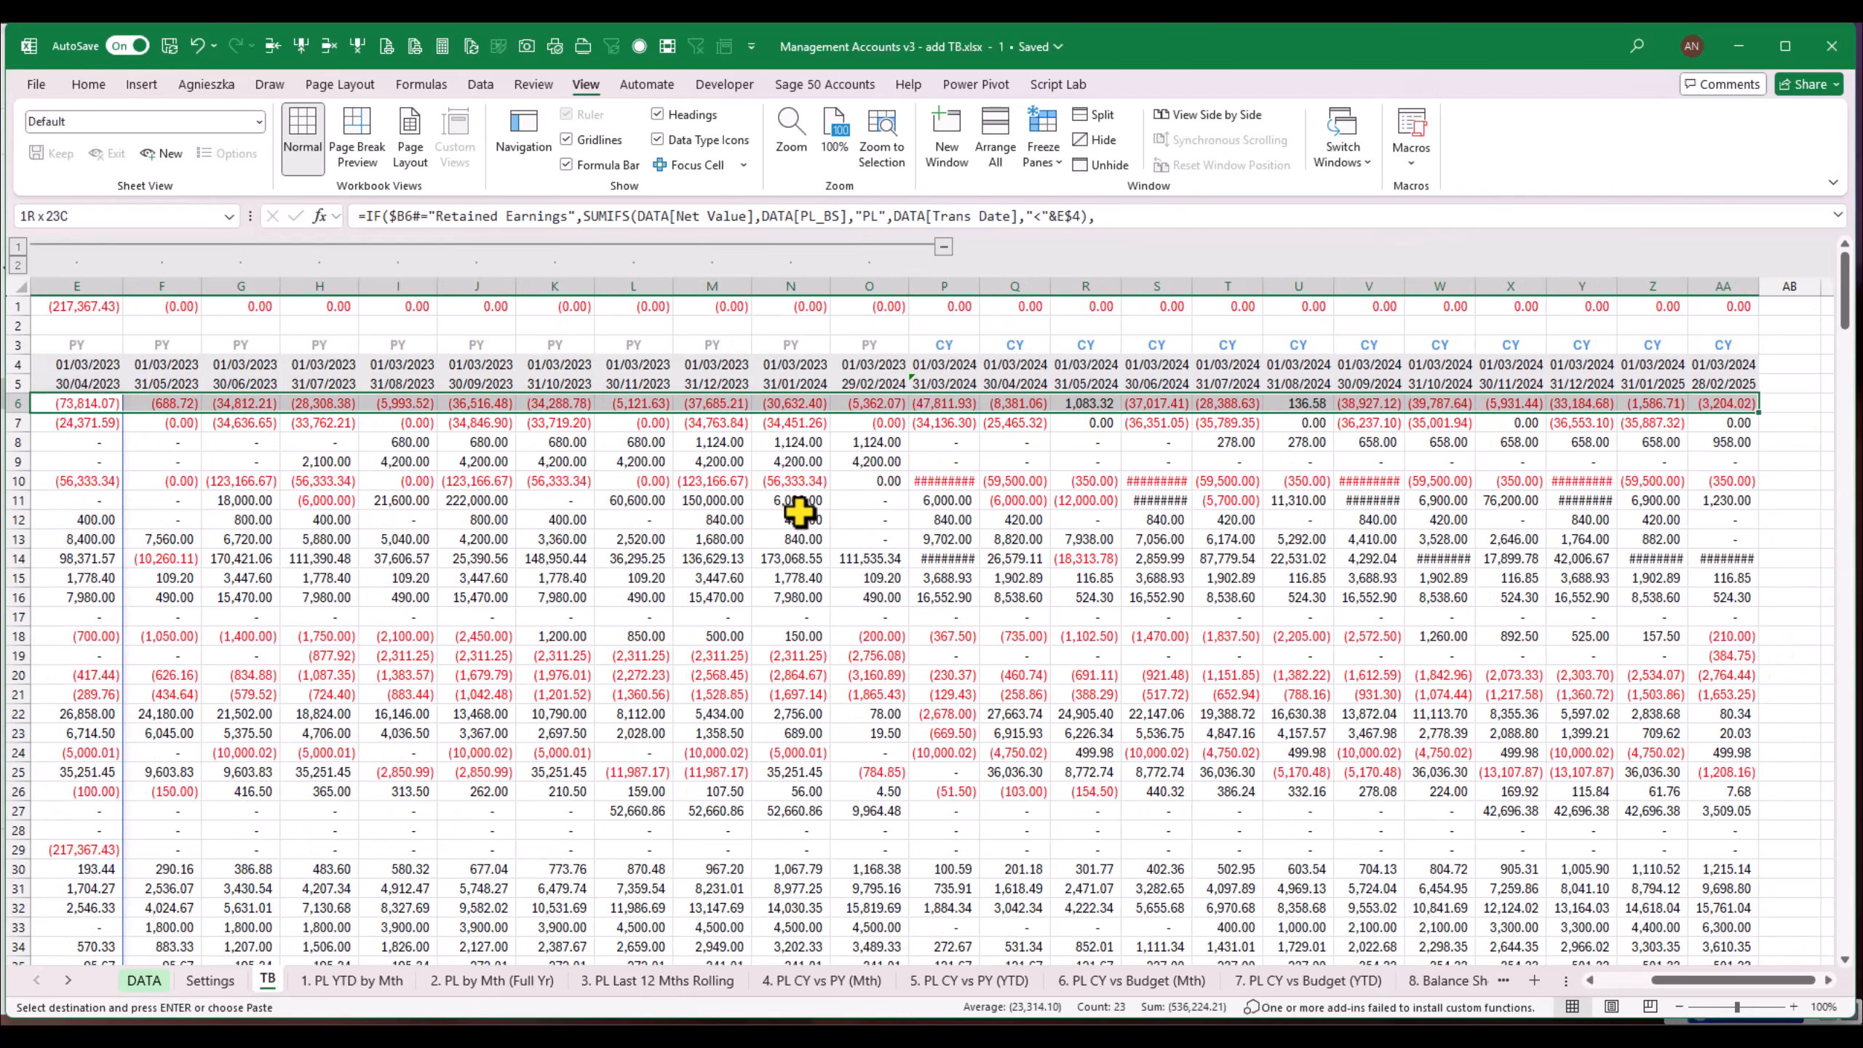
key(Return)
key(ctrl+Left)
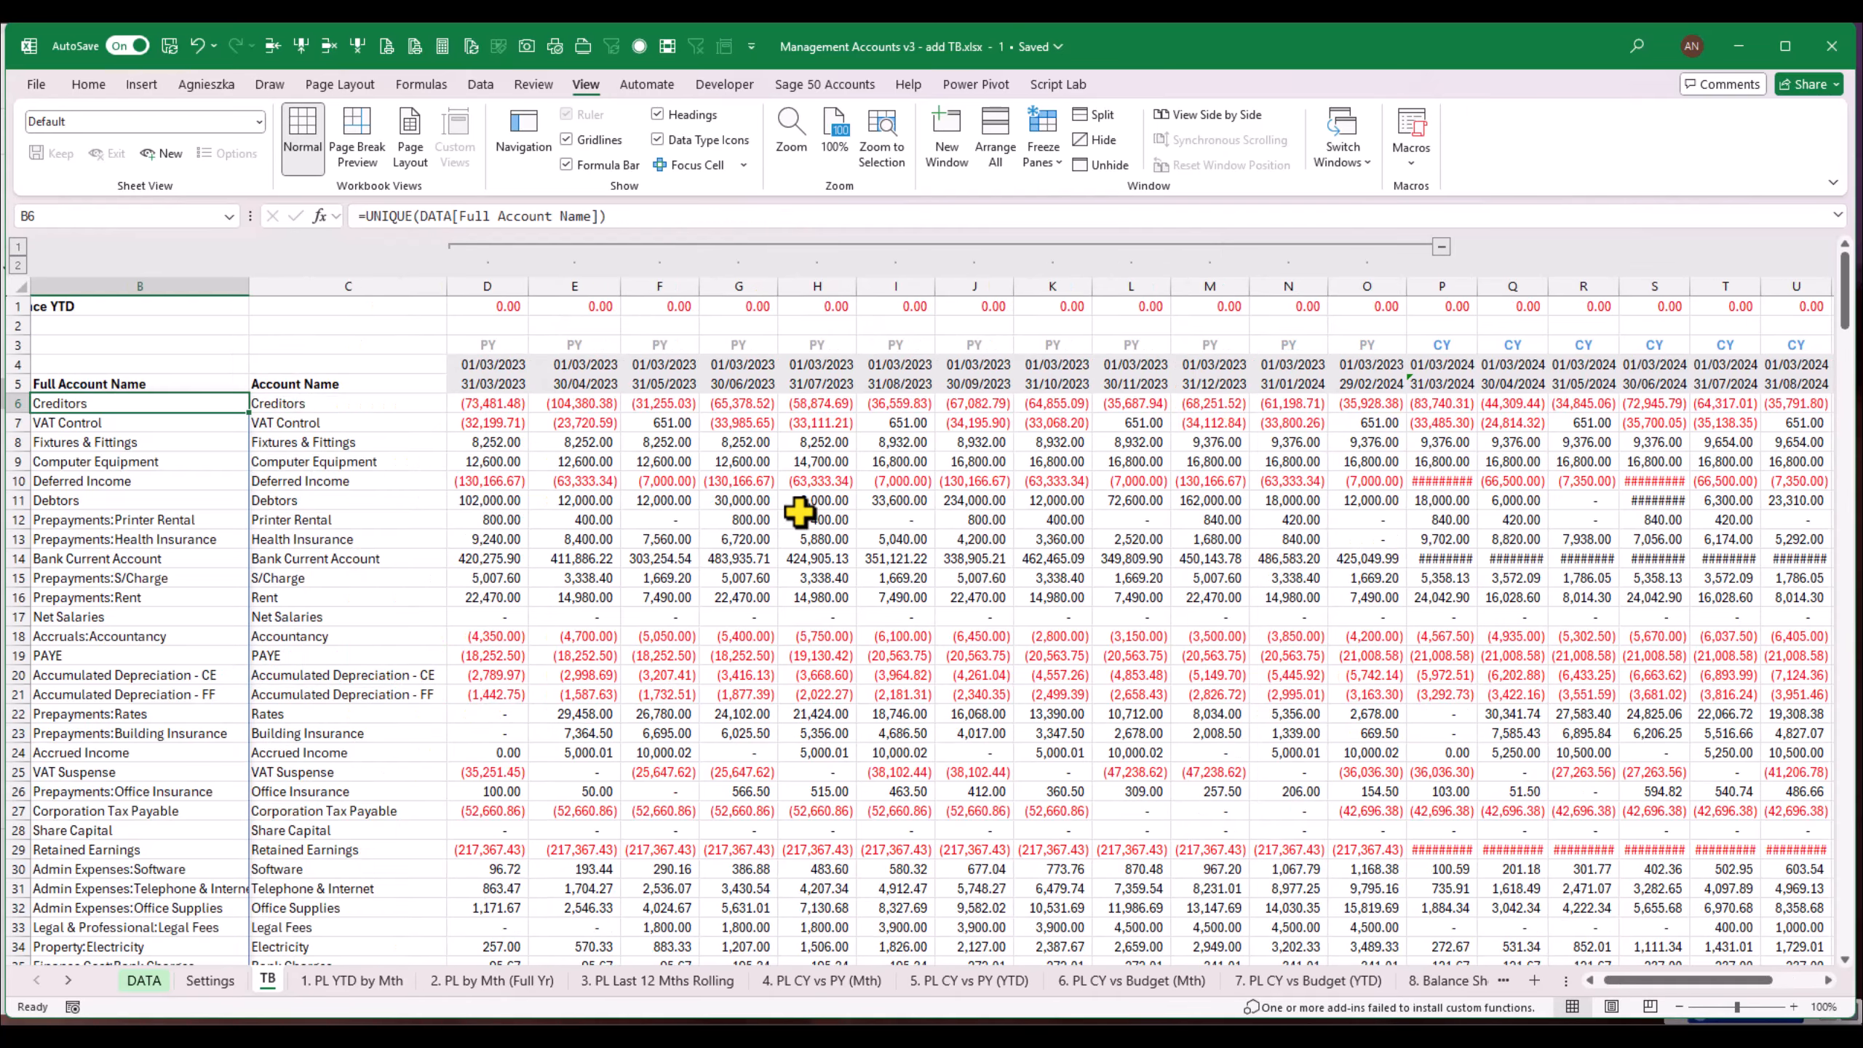
Step: Check the Retained Earnings balances in row 29 across the prior-year month columns
click(477, 850)
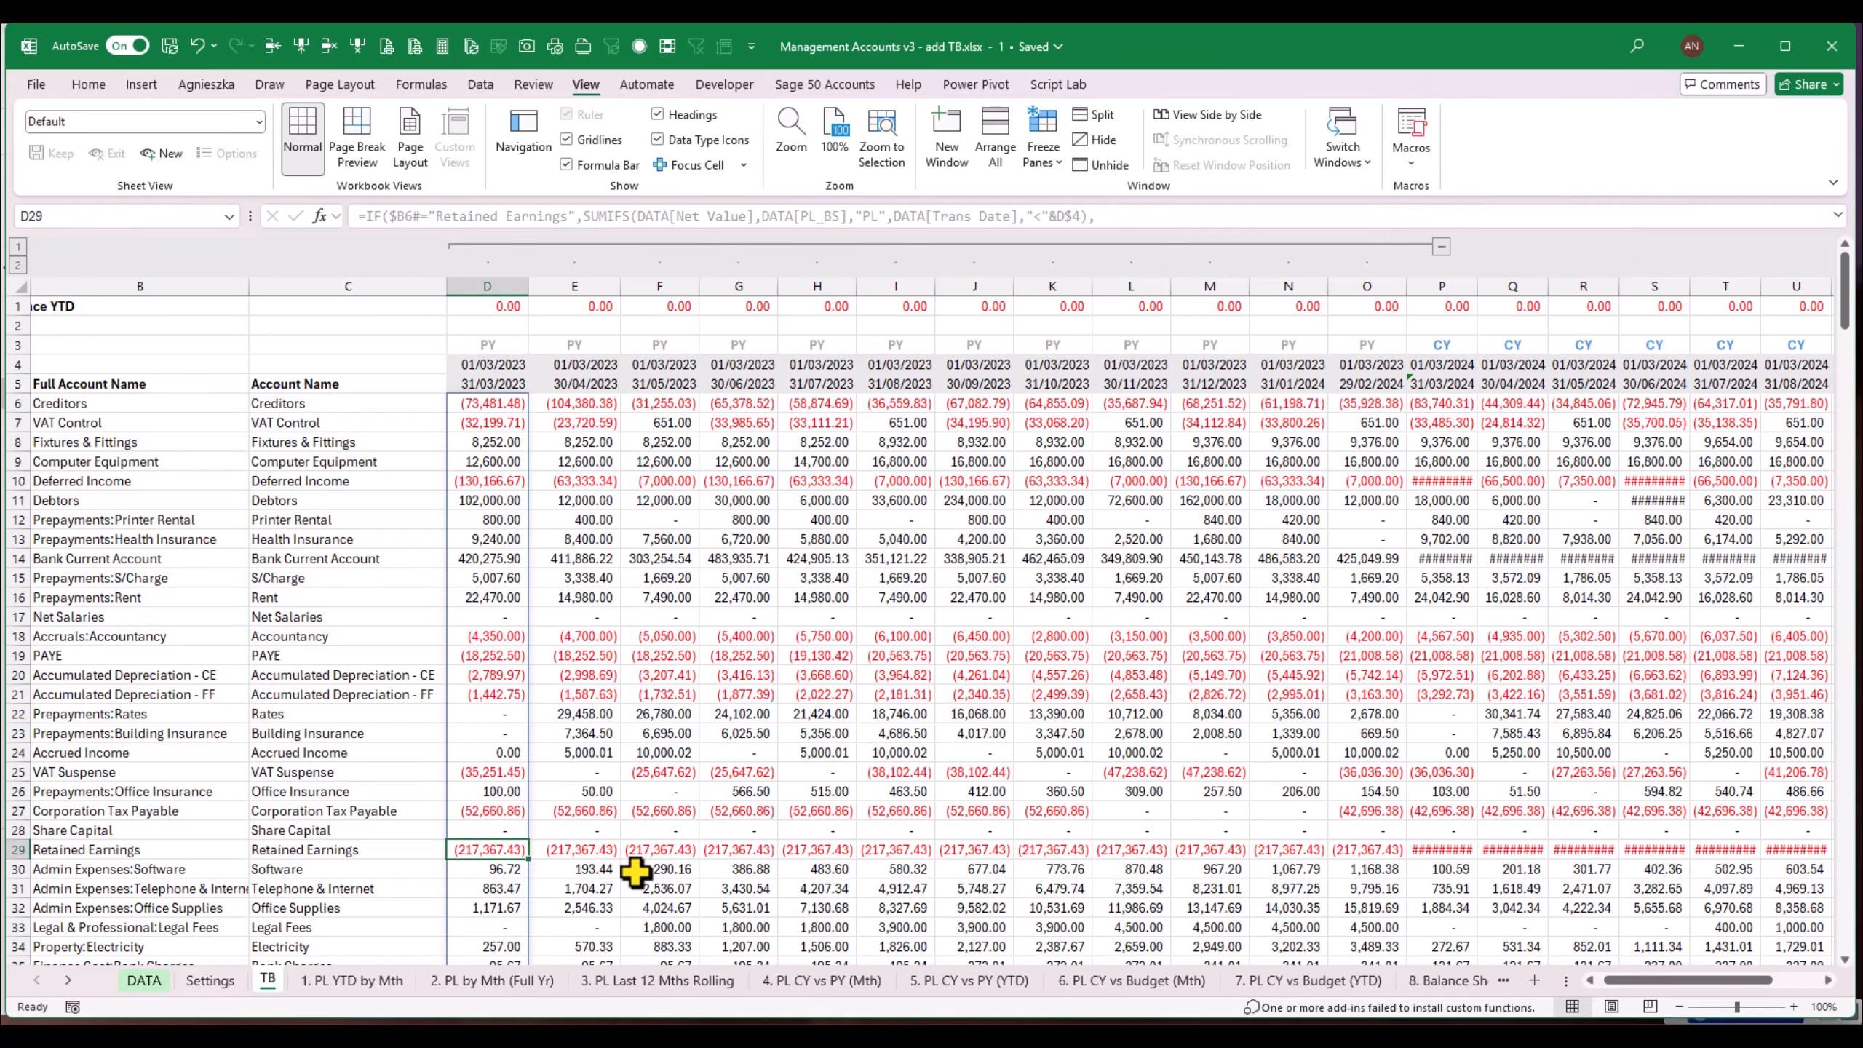
click(587, 851)
click(1286, 851)
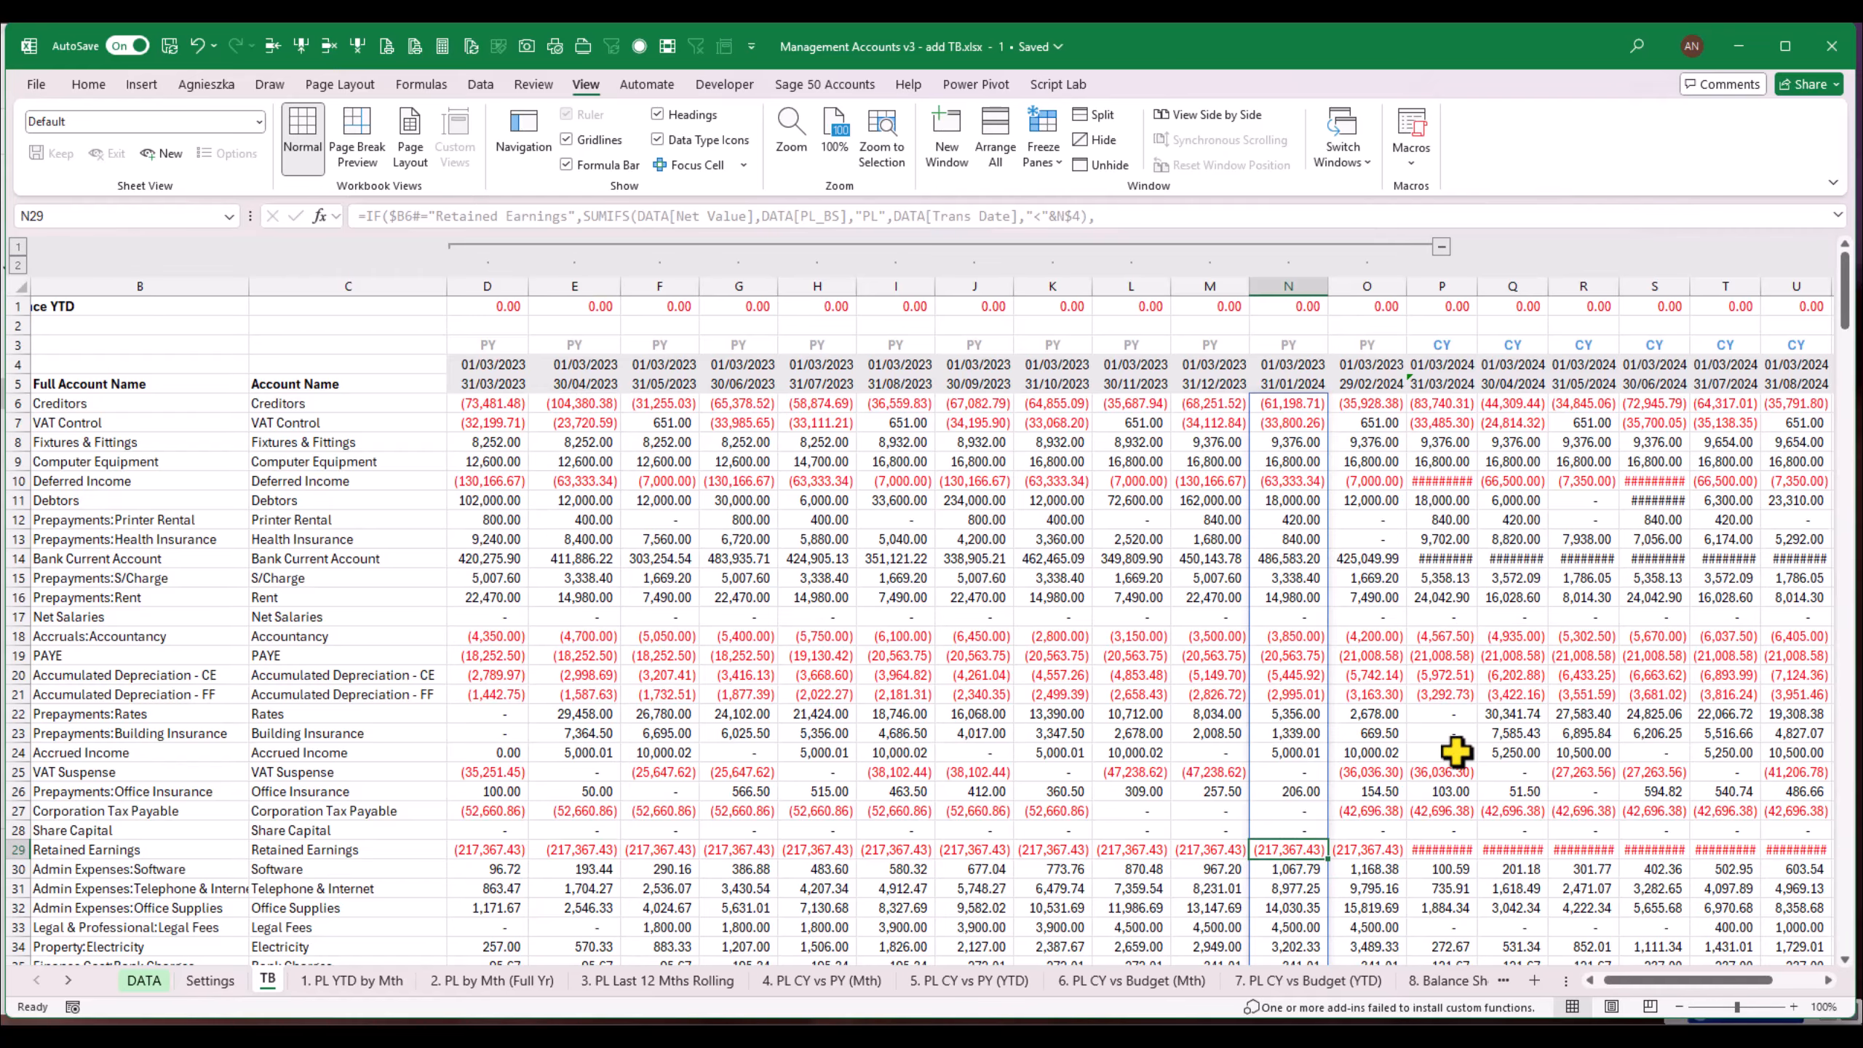
Step: Autofit the widths of the current-year month columns P to AA
drag(1456, 283, 1754, 291)
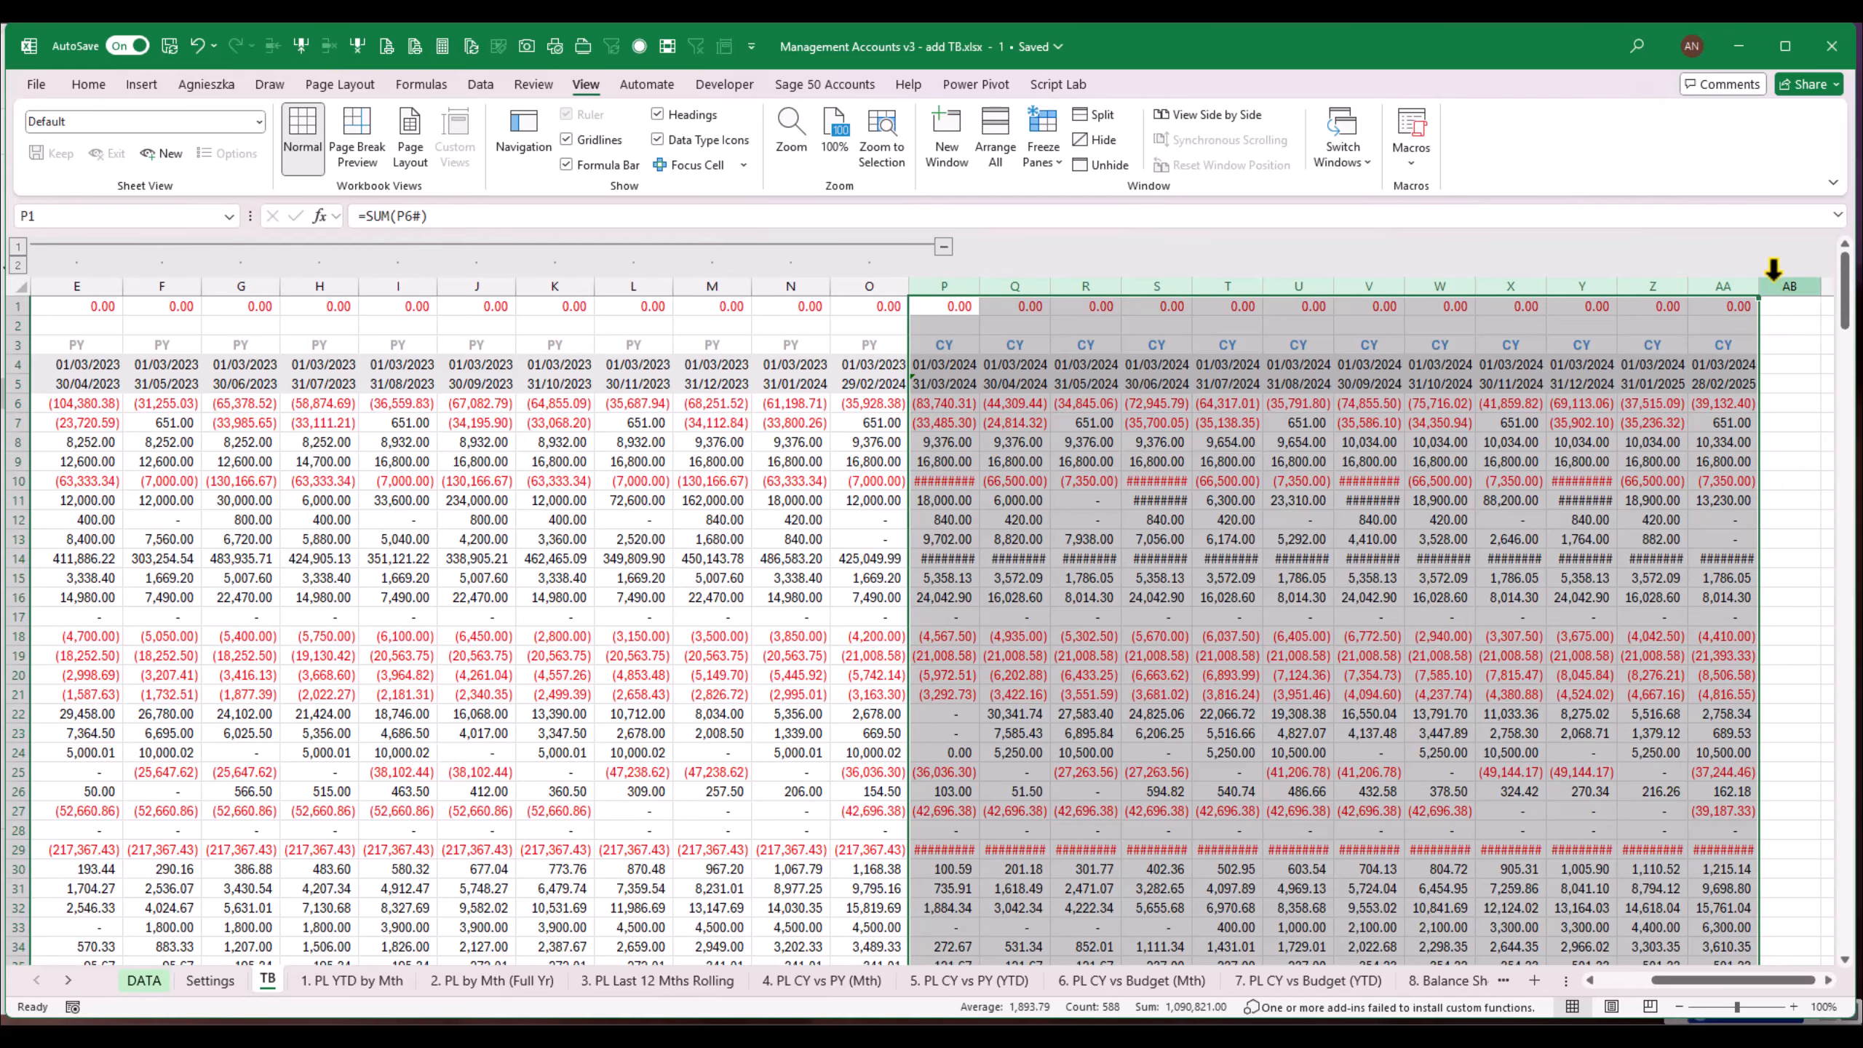
double_click(1760, 286)
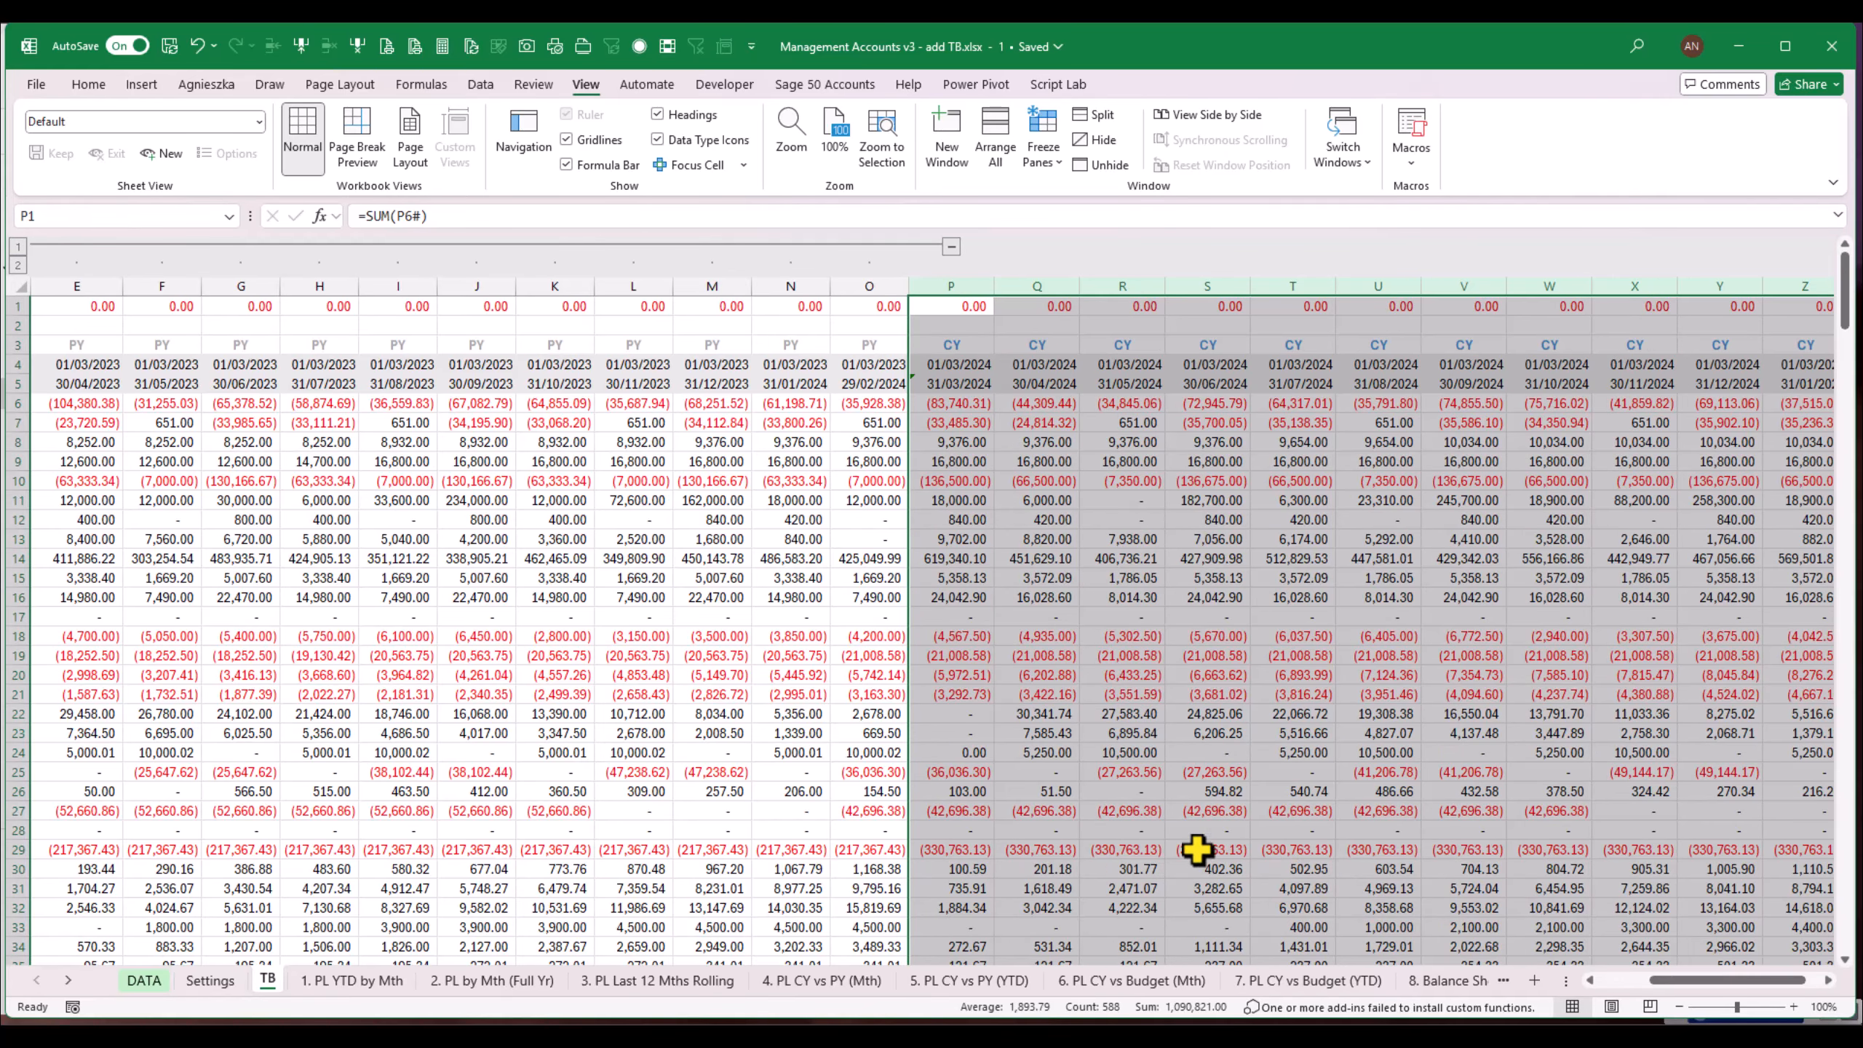
Step: Compare the current-year Retained Earnings in P29 with the sum of the February 2024 balances in O29:O48
click(1049, 850)
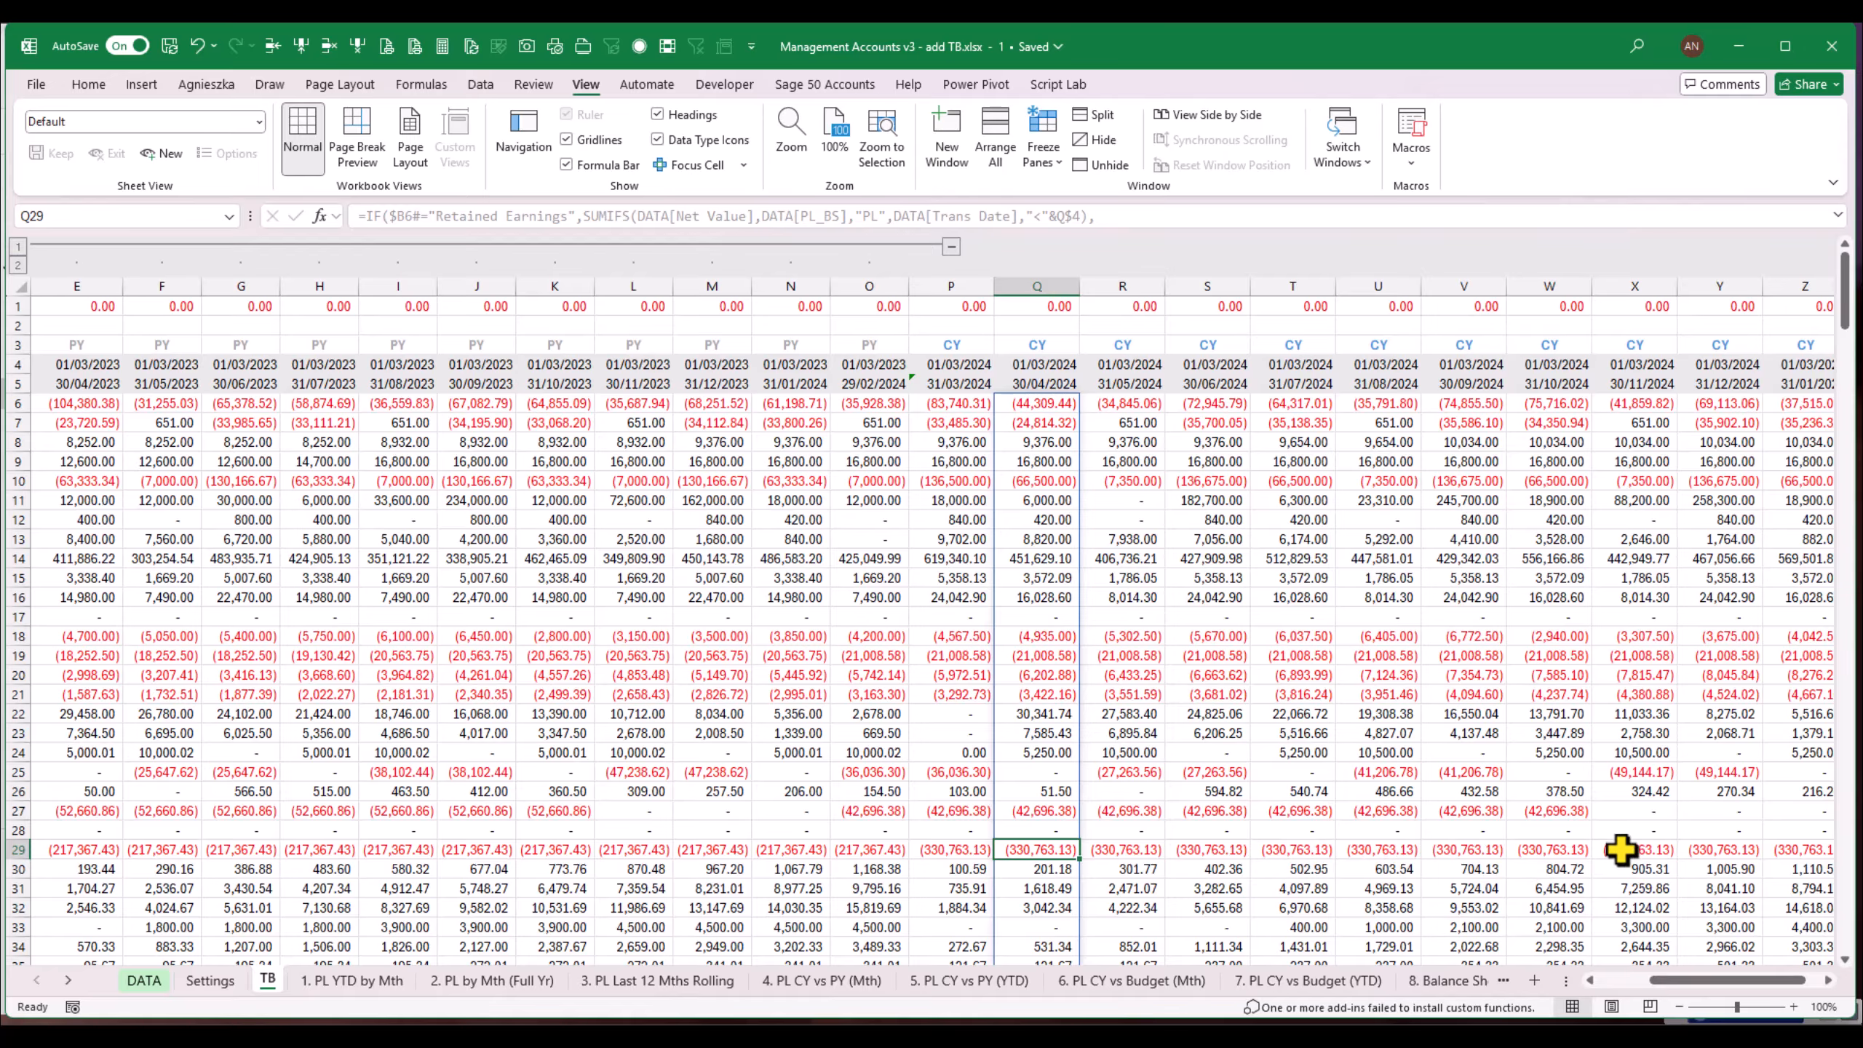
mouse_move(1724, 977)
mouse_down()
mouse_move(1759, 981)
mouse_move(1718, 981)
mouse_up()
click(1046, 852)
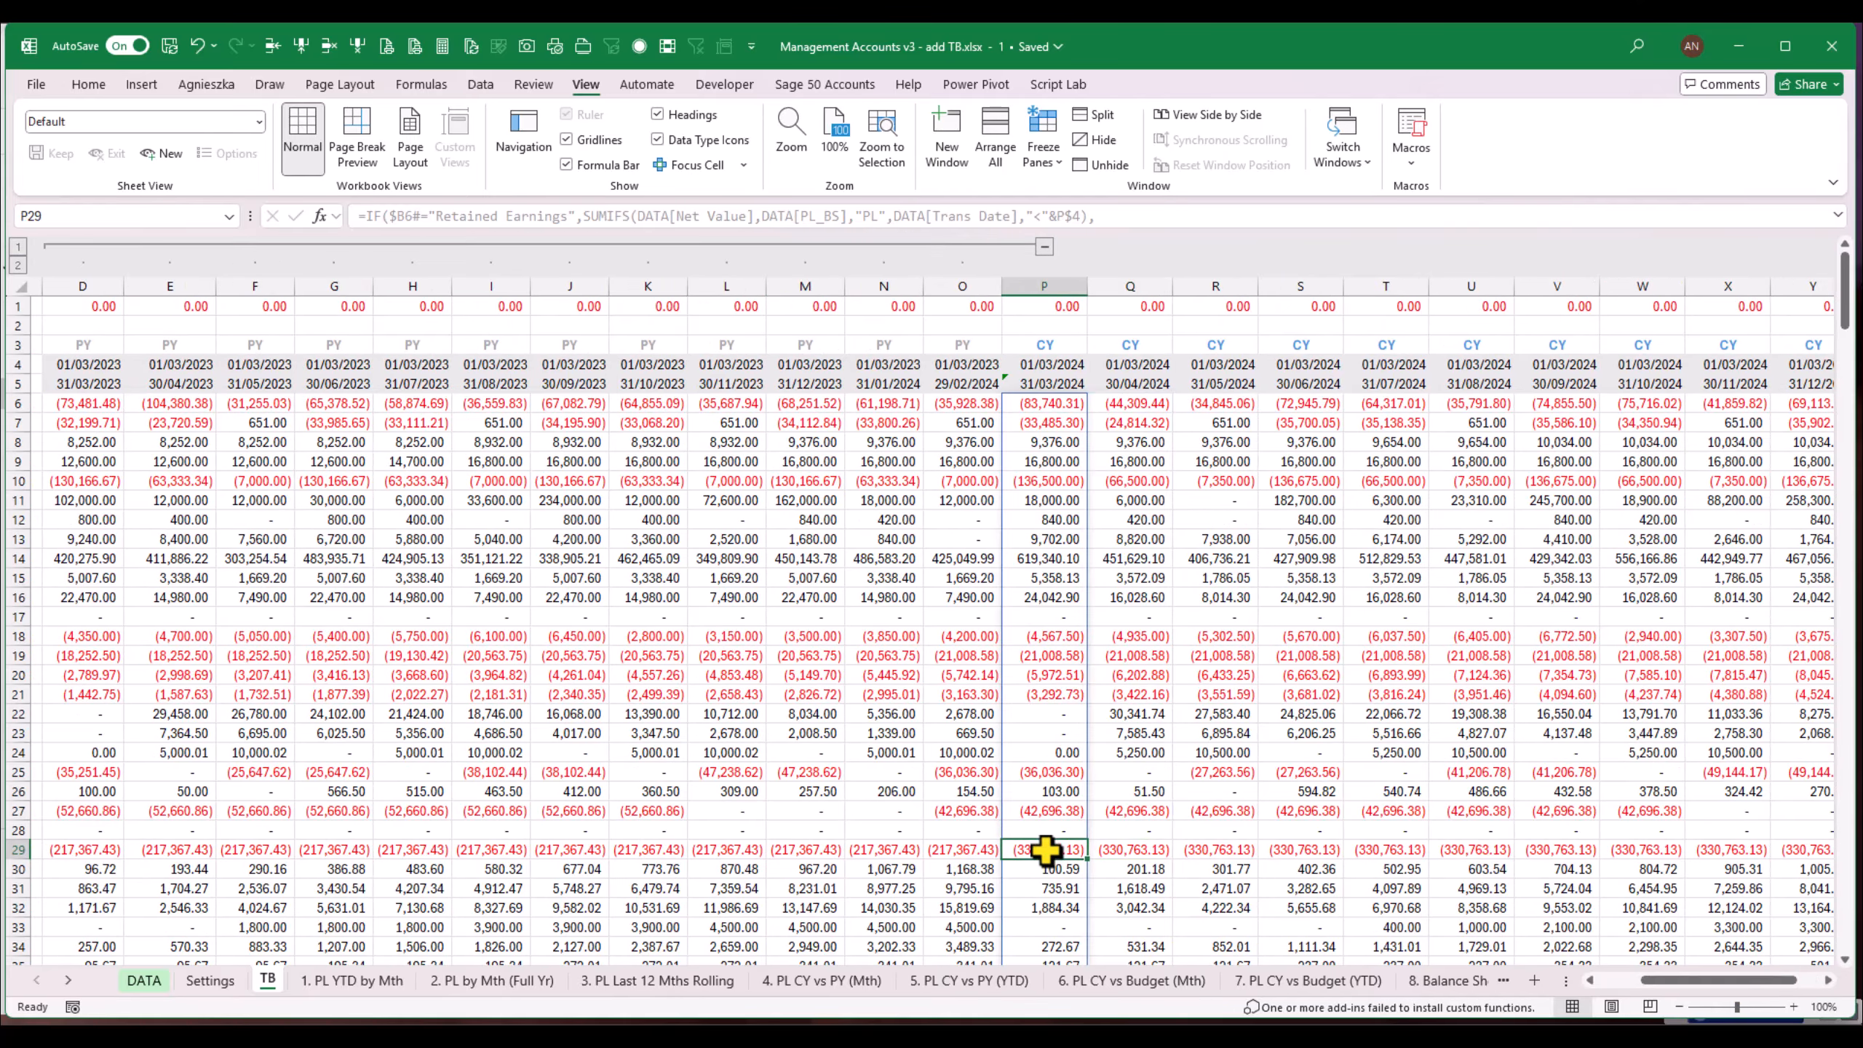
click(960, 852)
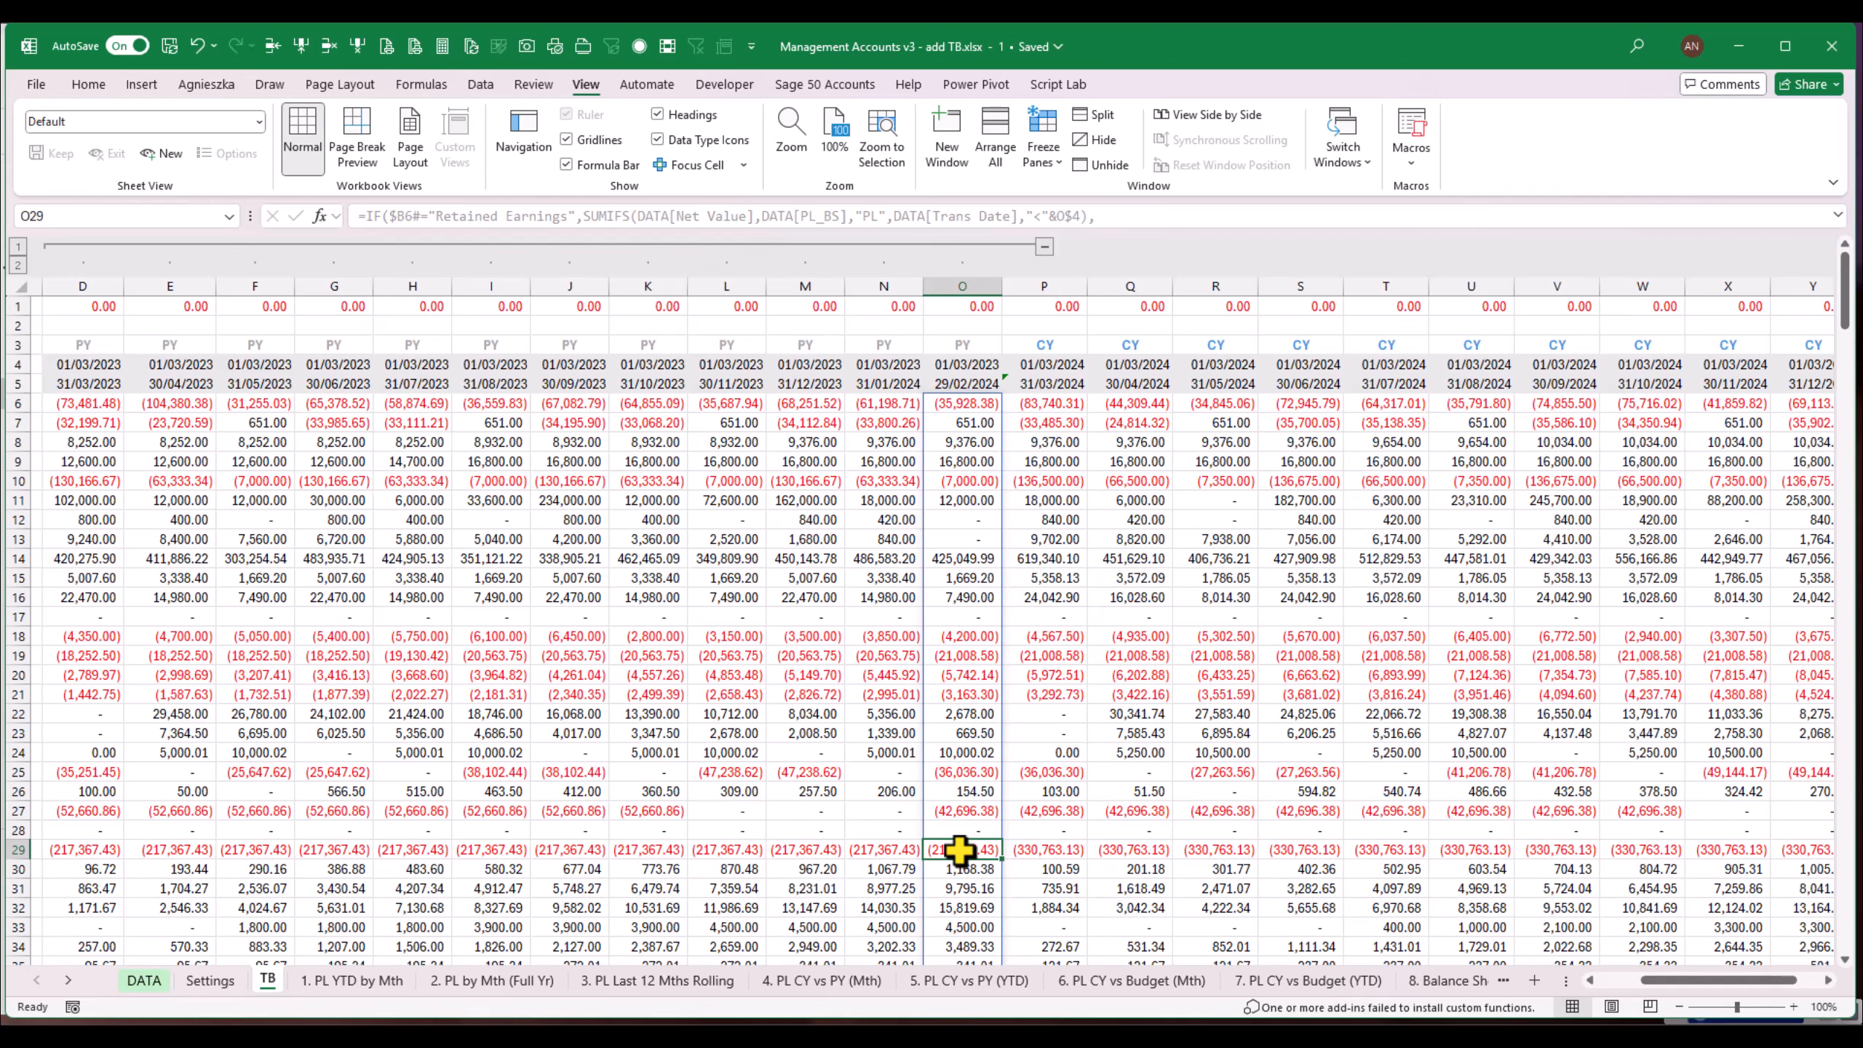
drag(959, 850, 961, 890)
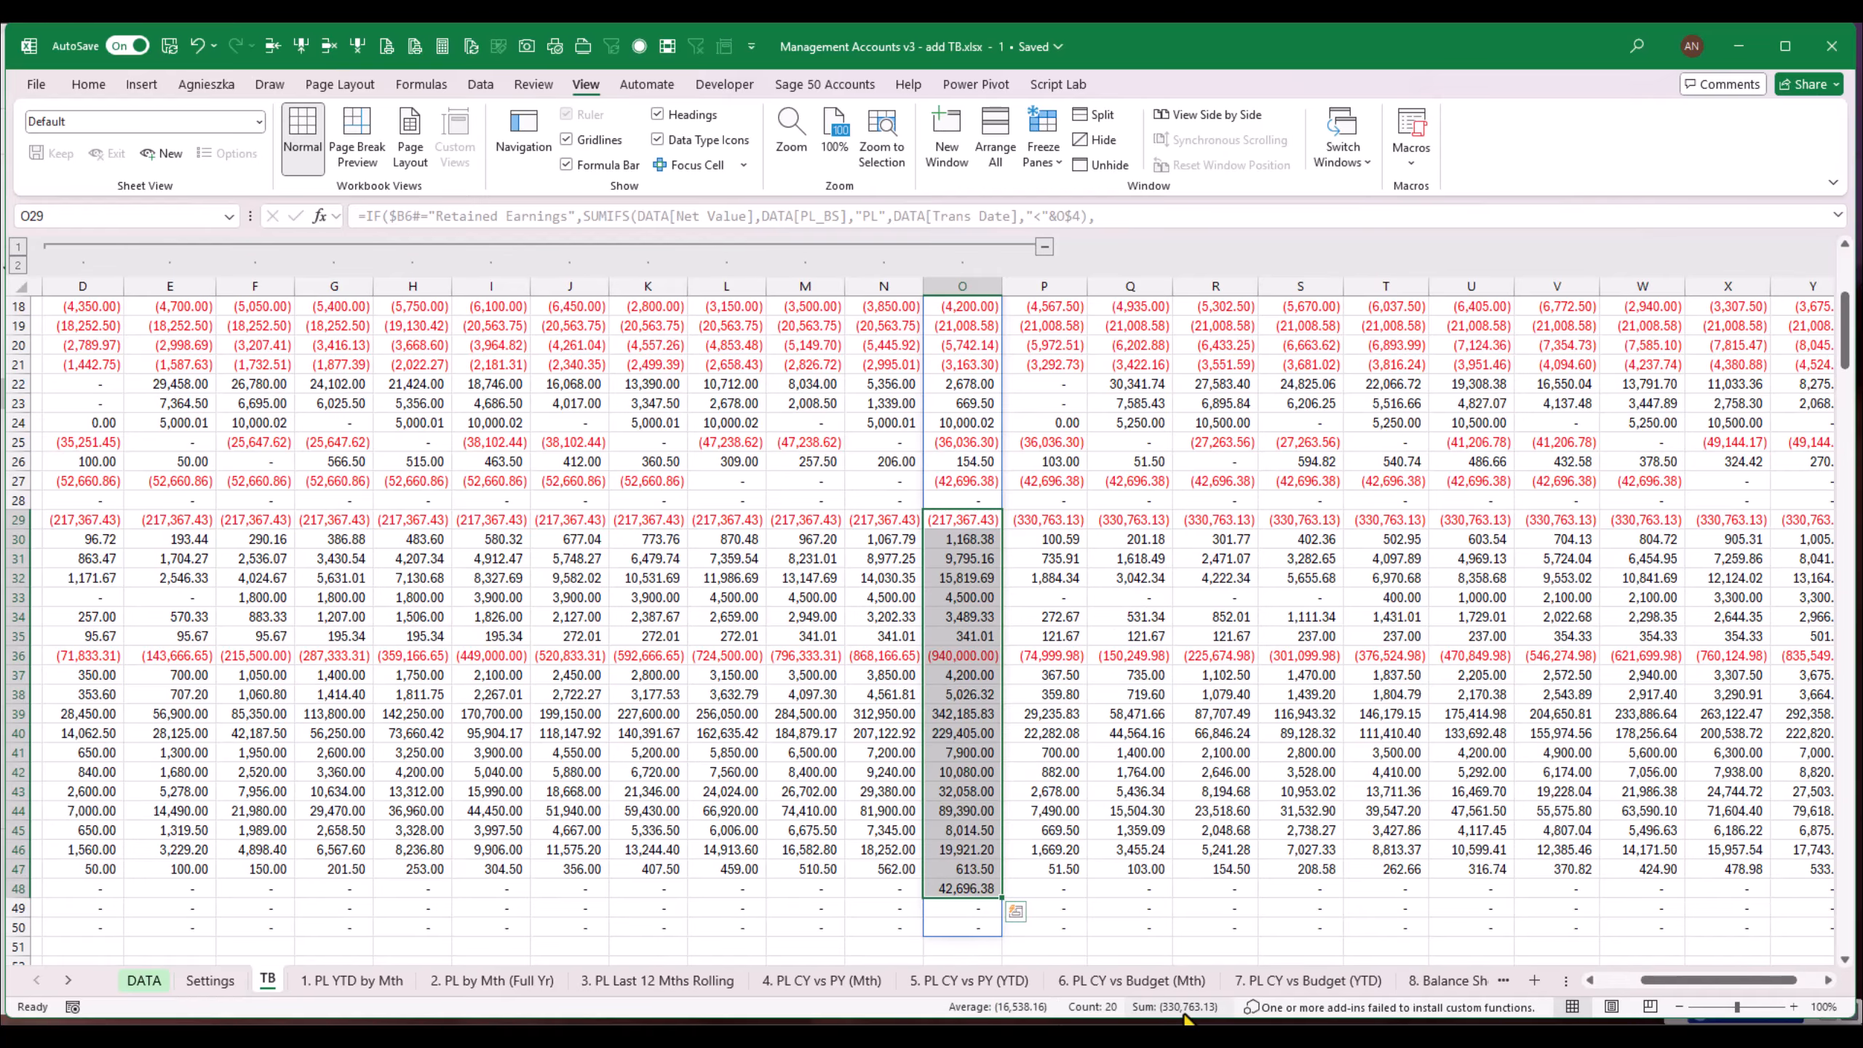
click(1598, 558)
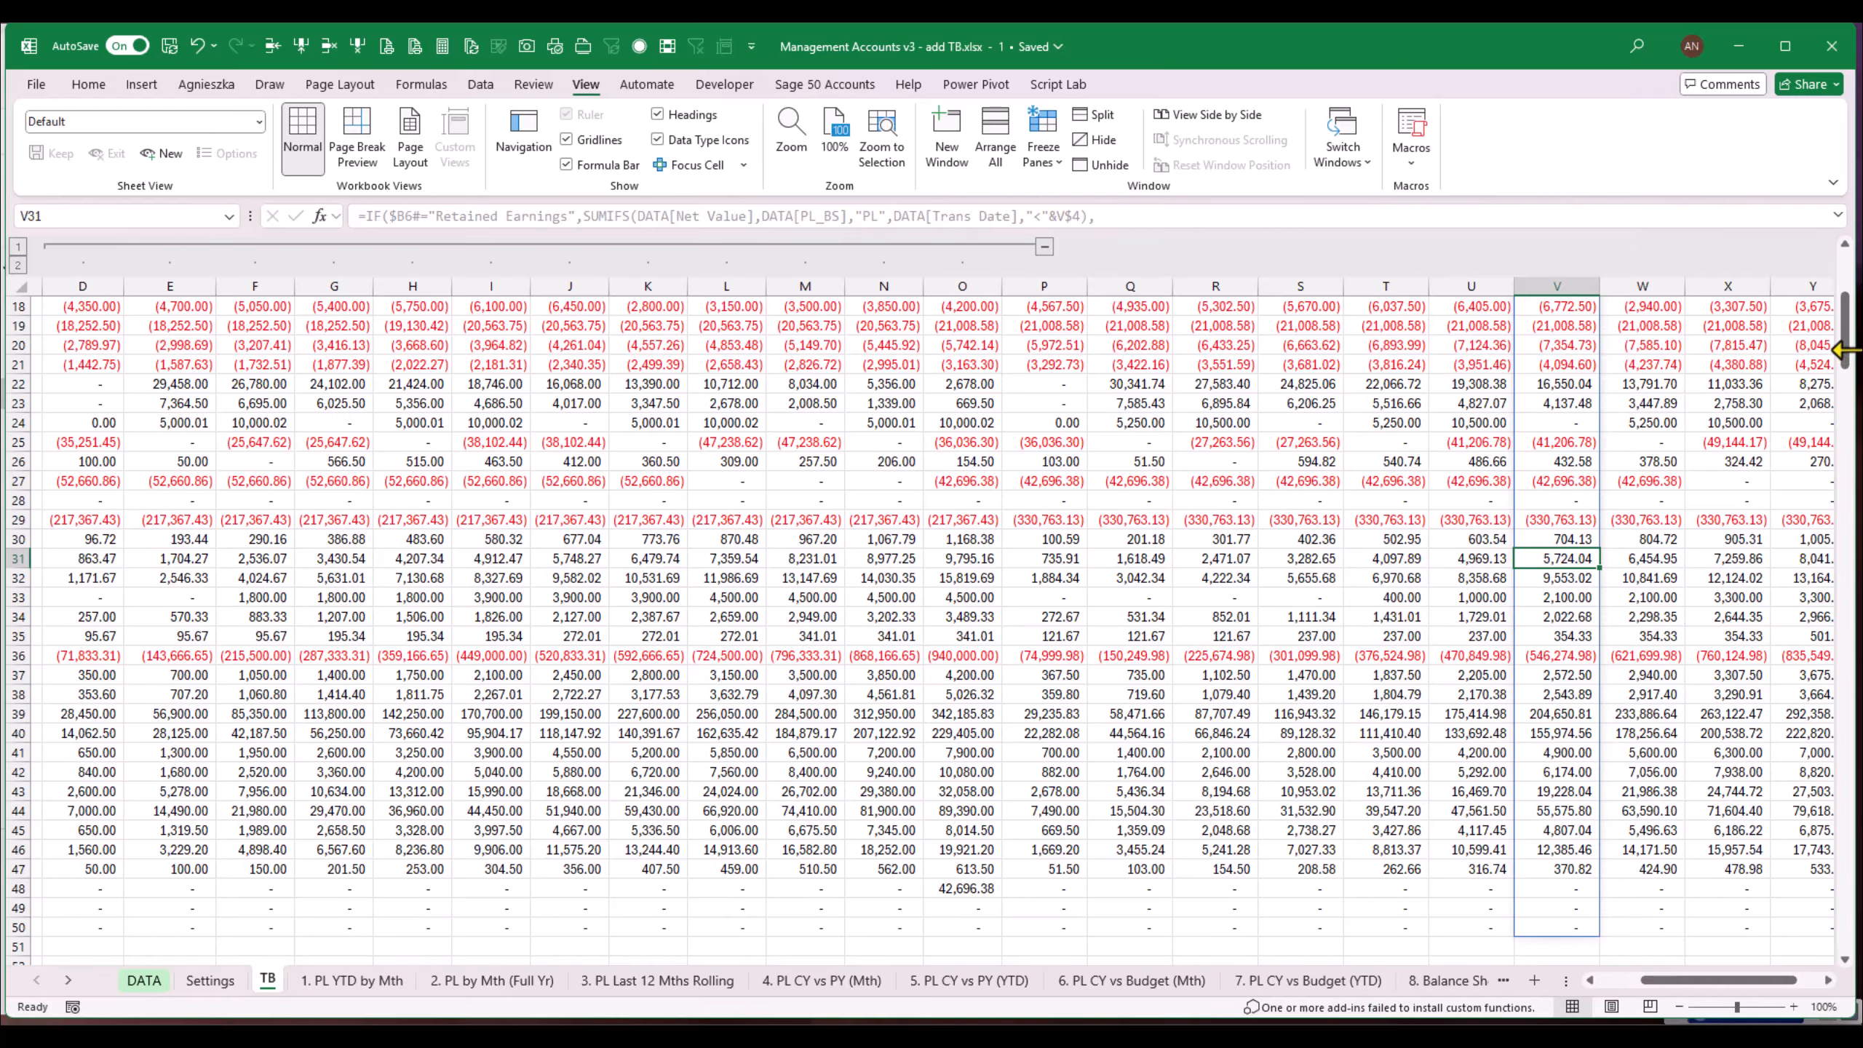
scroll(1841, 351, up, 6)
drag(1735, 982, 1682, 987)
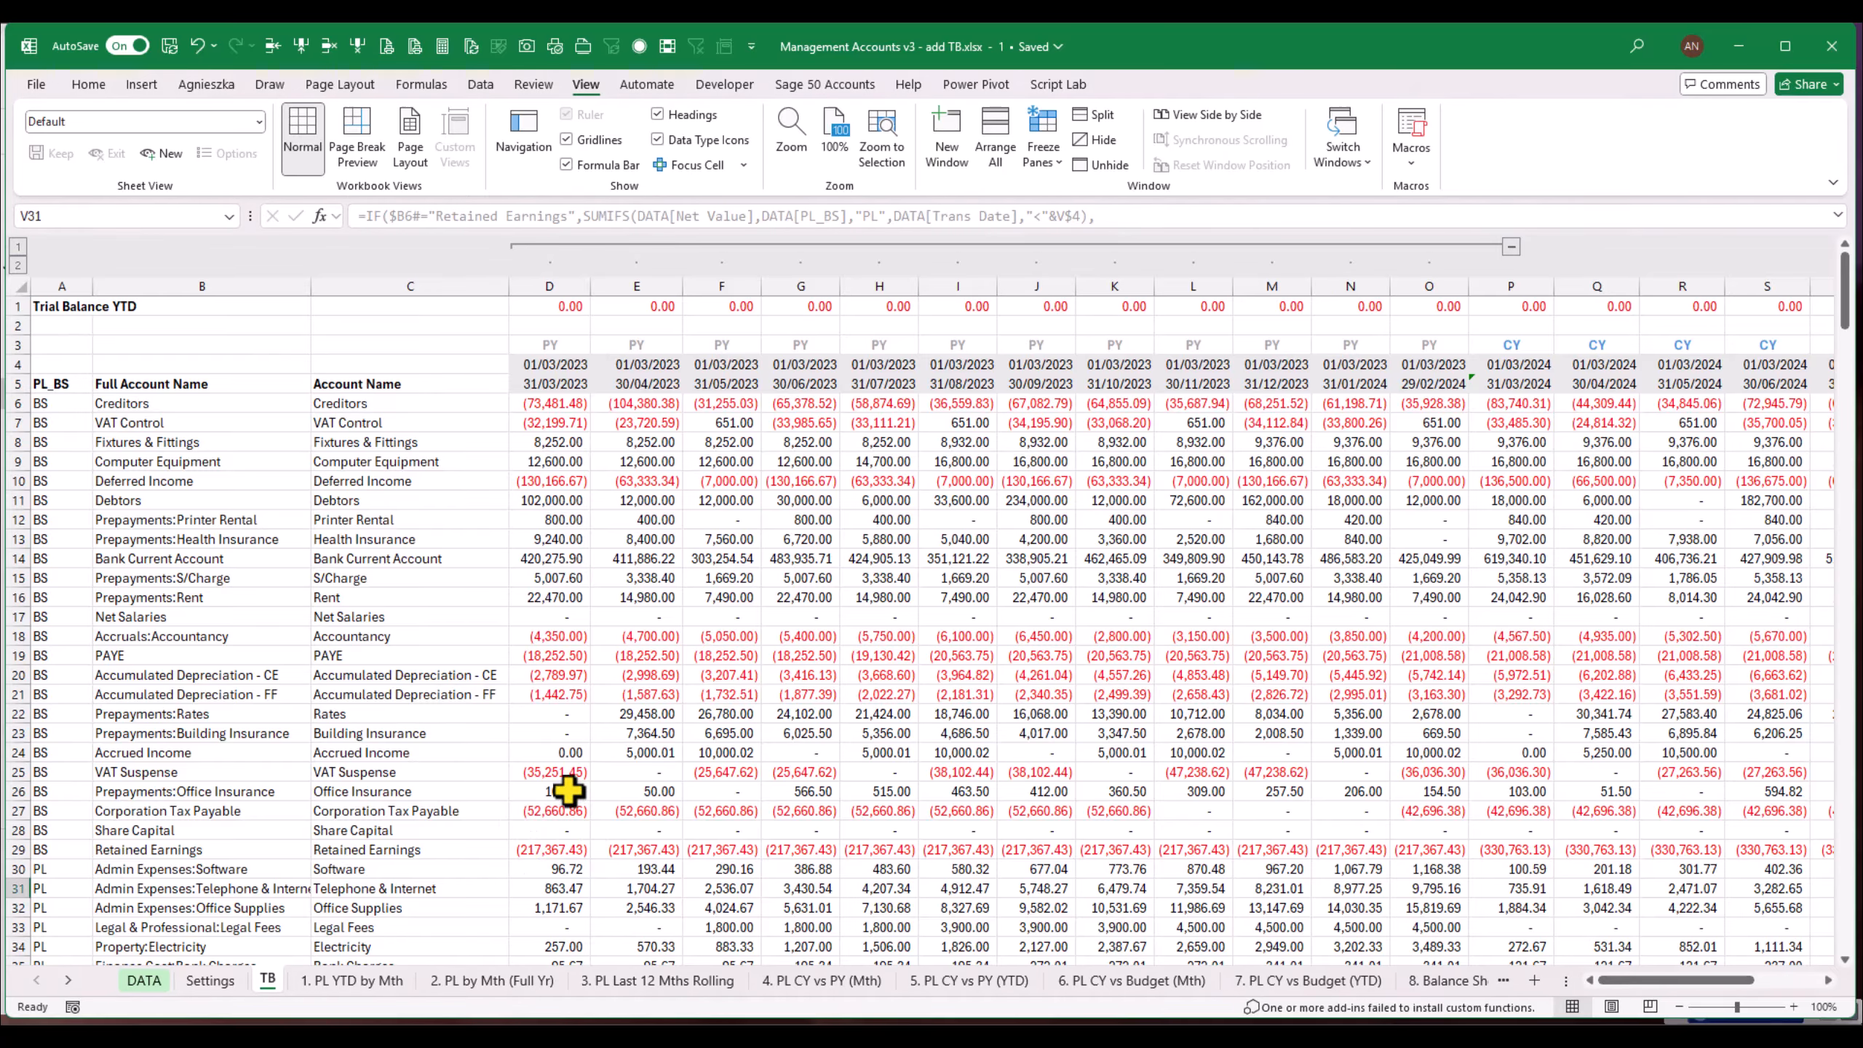
click(832, 621)
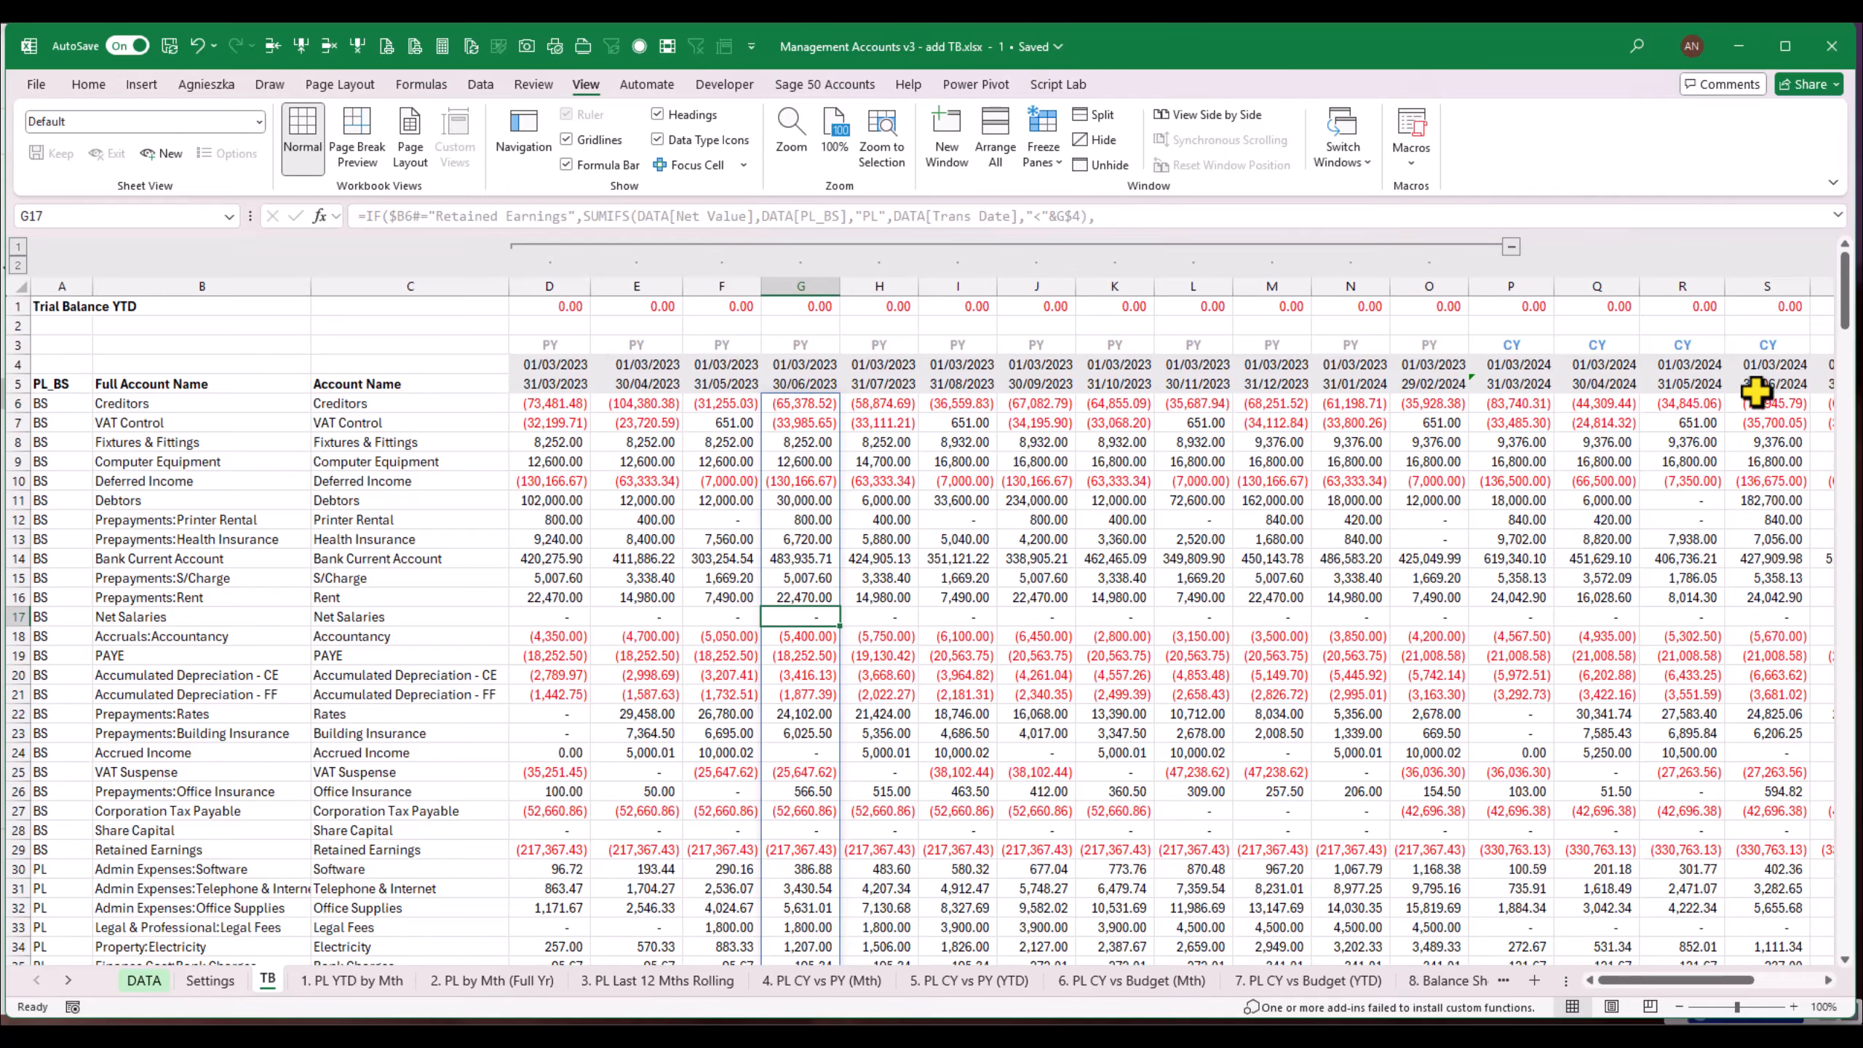
mouse_move(1845, 312)
mouse_down()
mouse_move(1860, 408)
mouse_move(1855, 271)
mouse_move(1852, 323)
mouse_up()
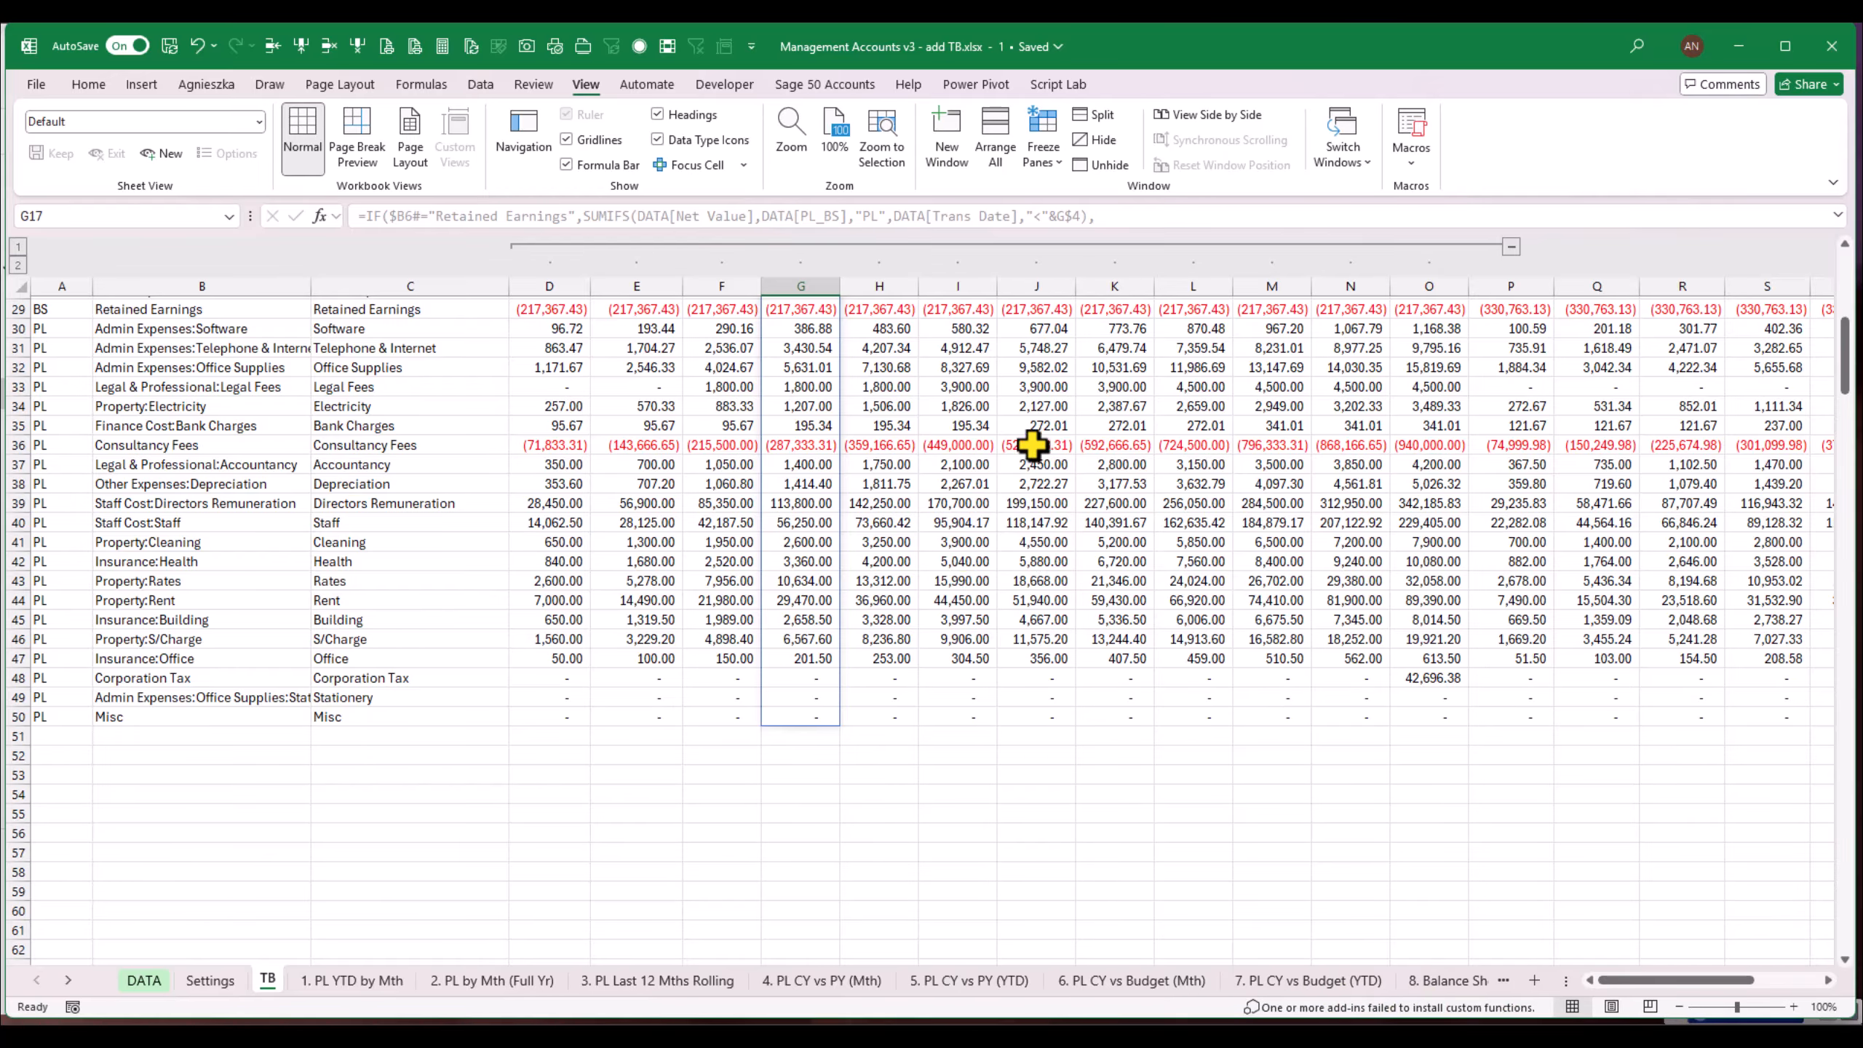
drag(1849, 378, 1849, 293)
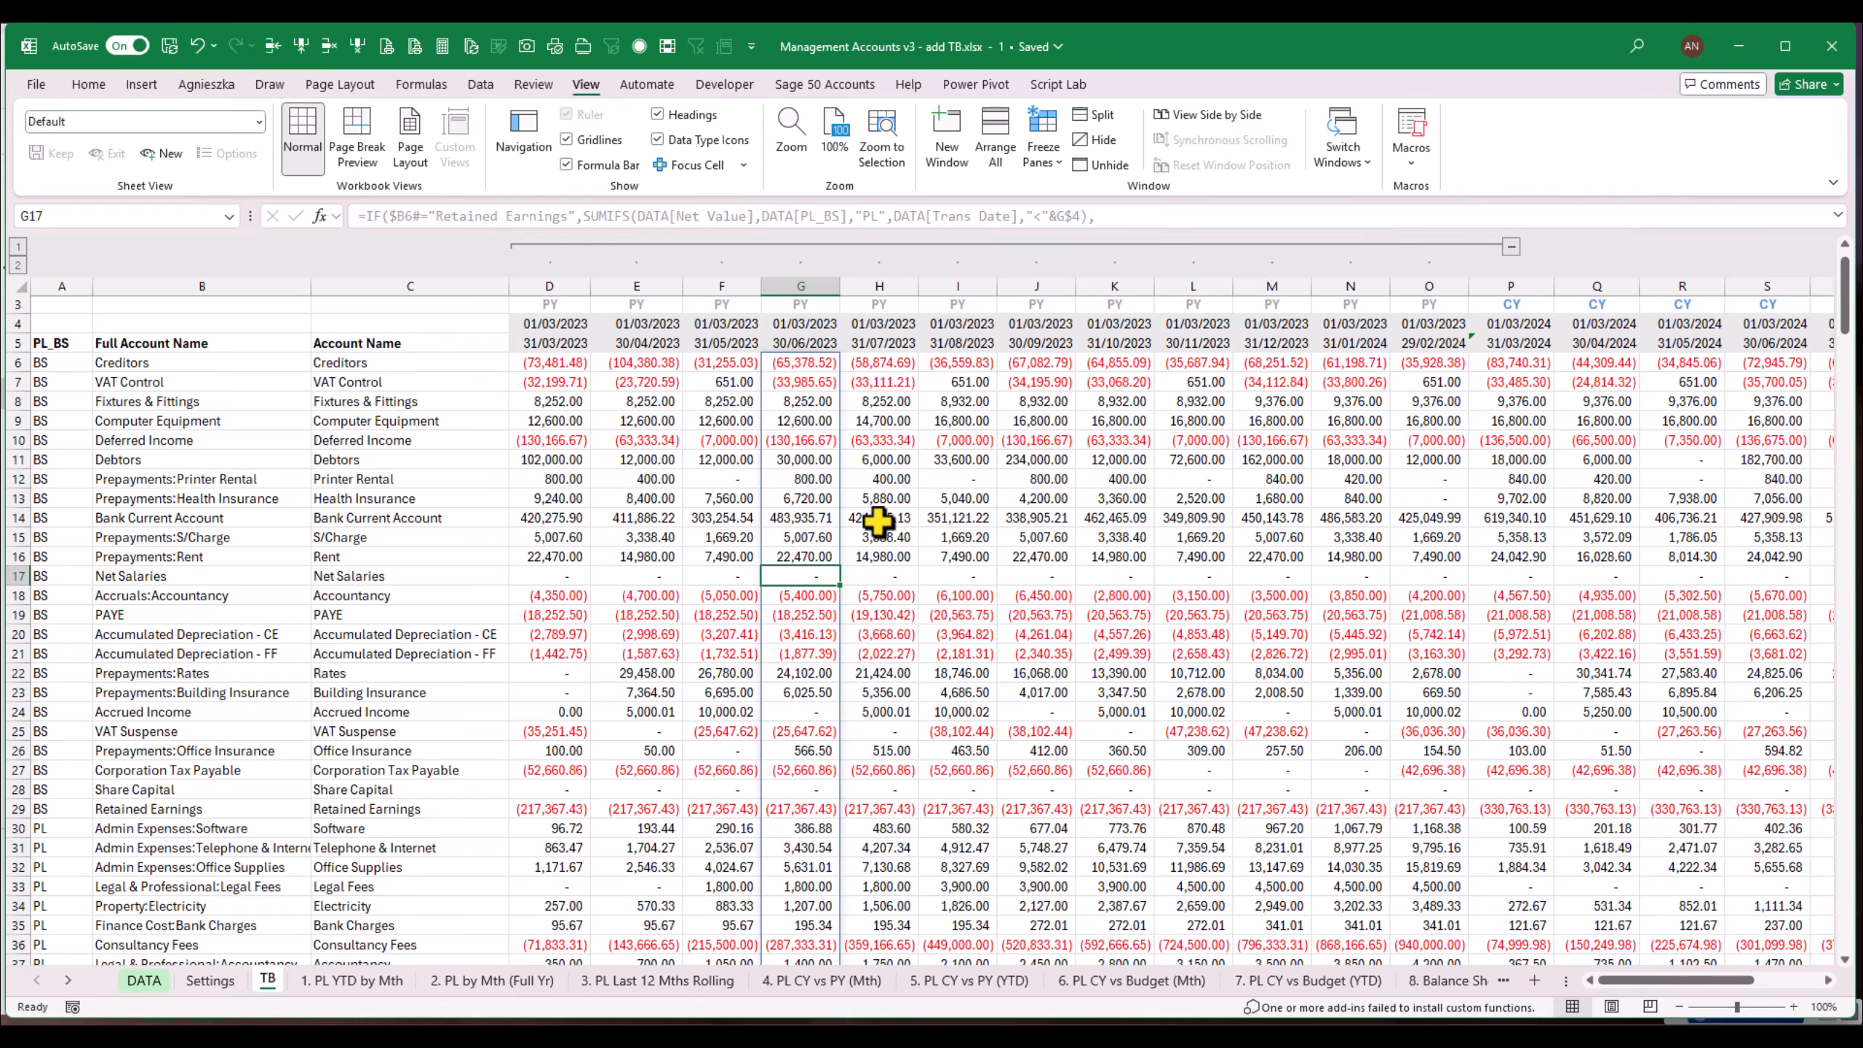
Step: Review the DATA sheet and the current month date on the Settings sheet, and return to the TB sheet
click(145, 984)
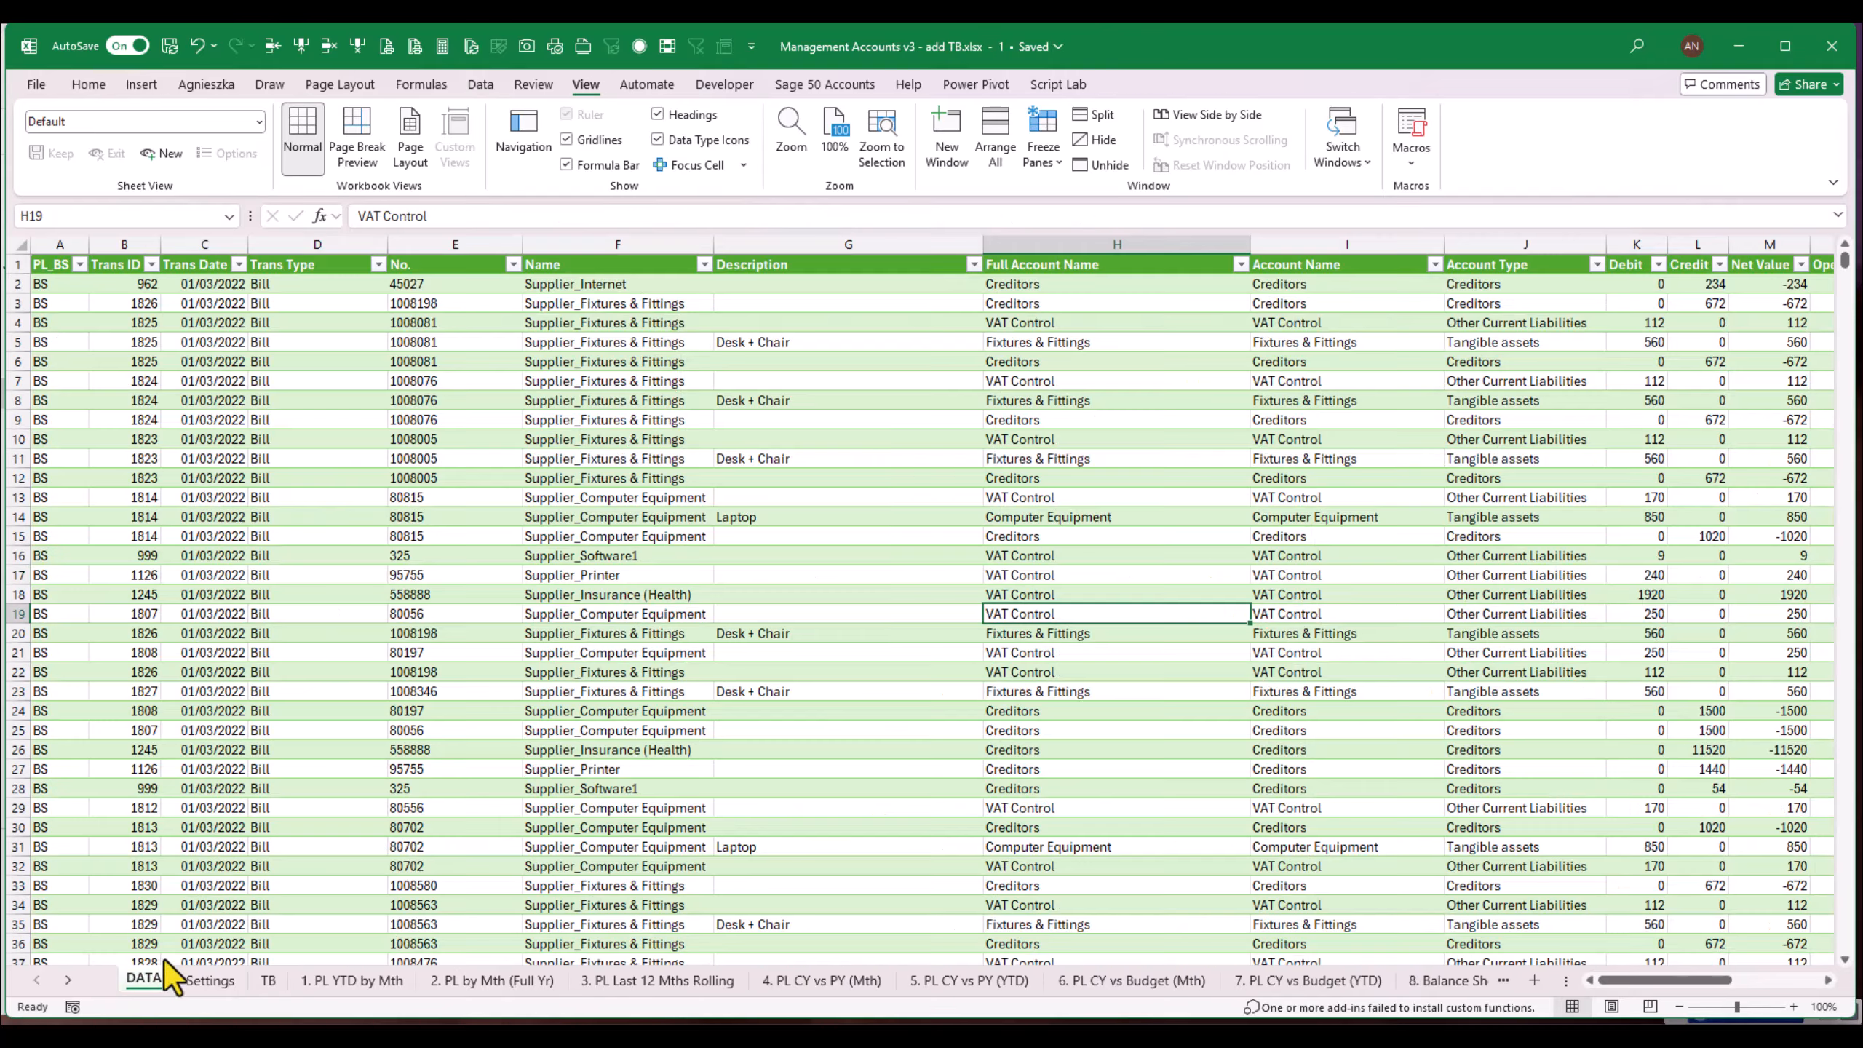
click(210, 980)
click(182, 286)
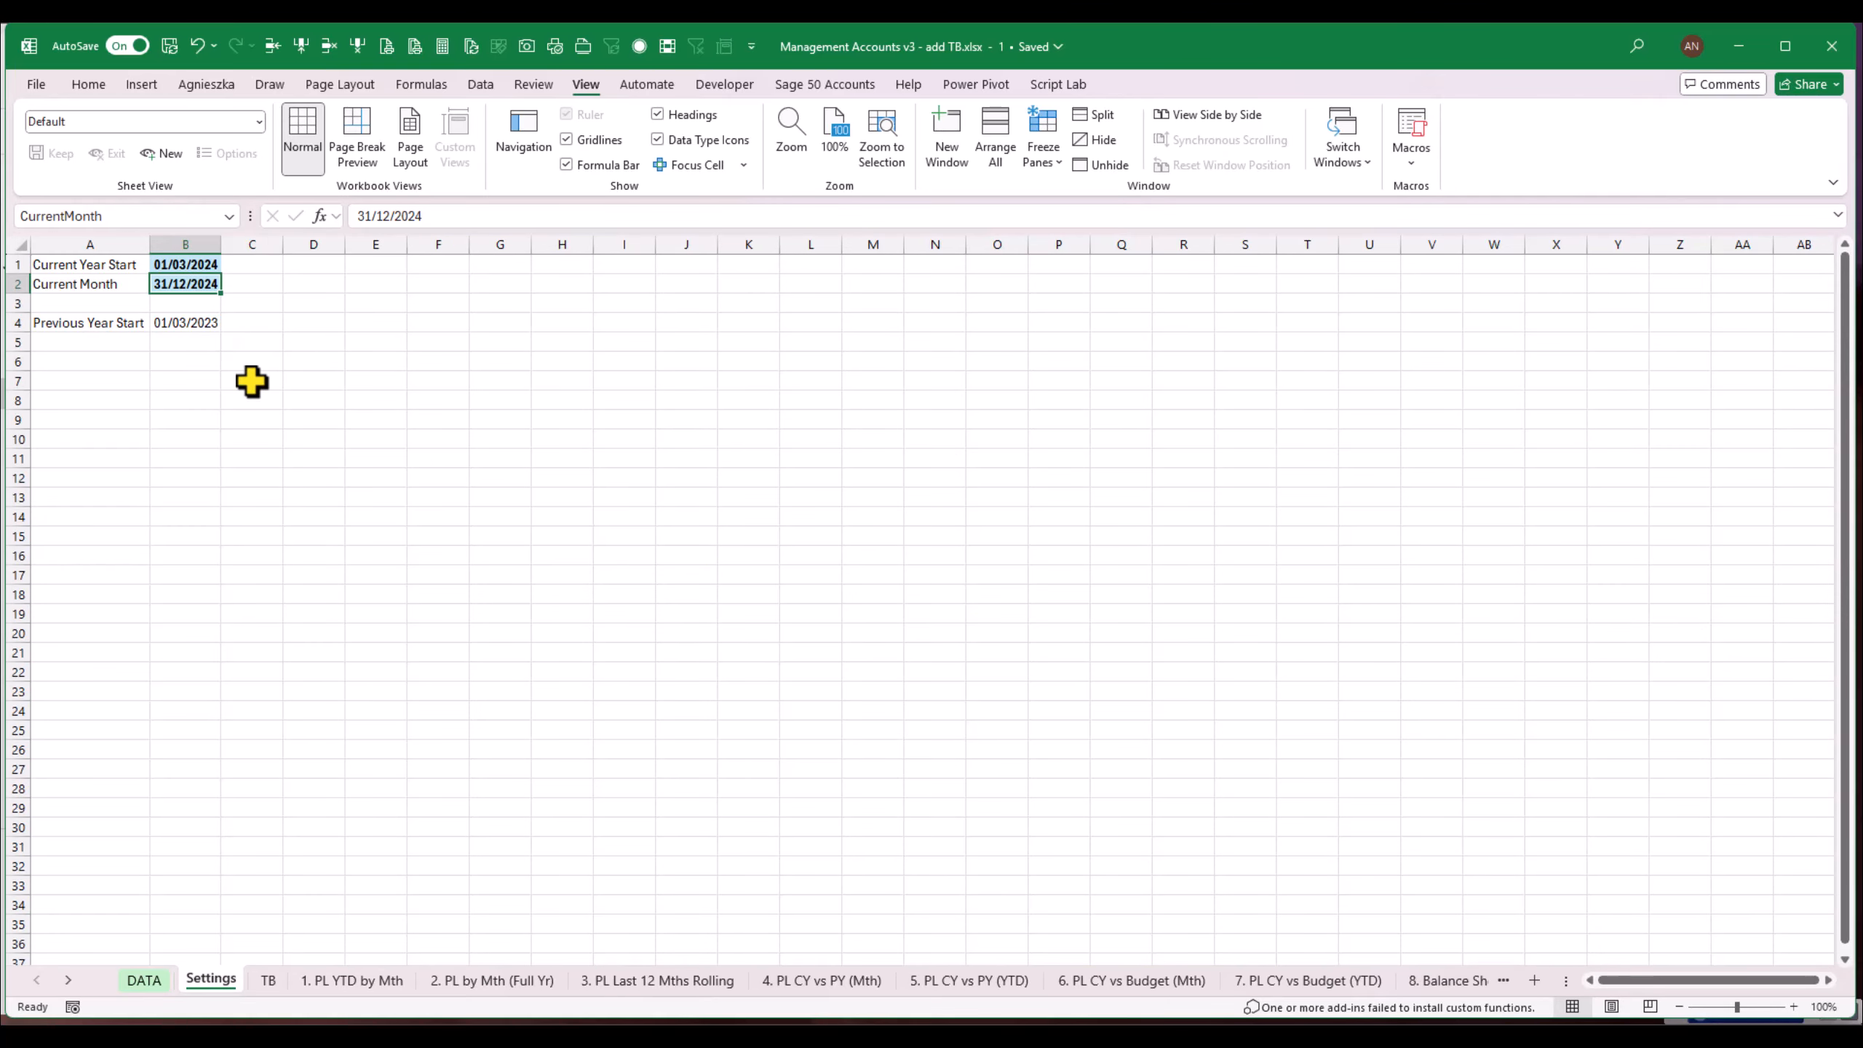
click(268, 980)
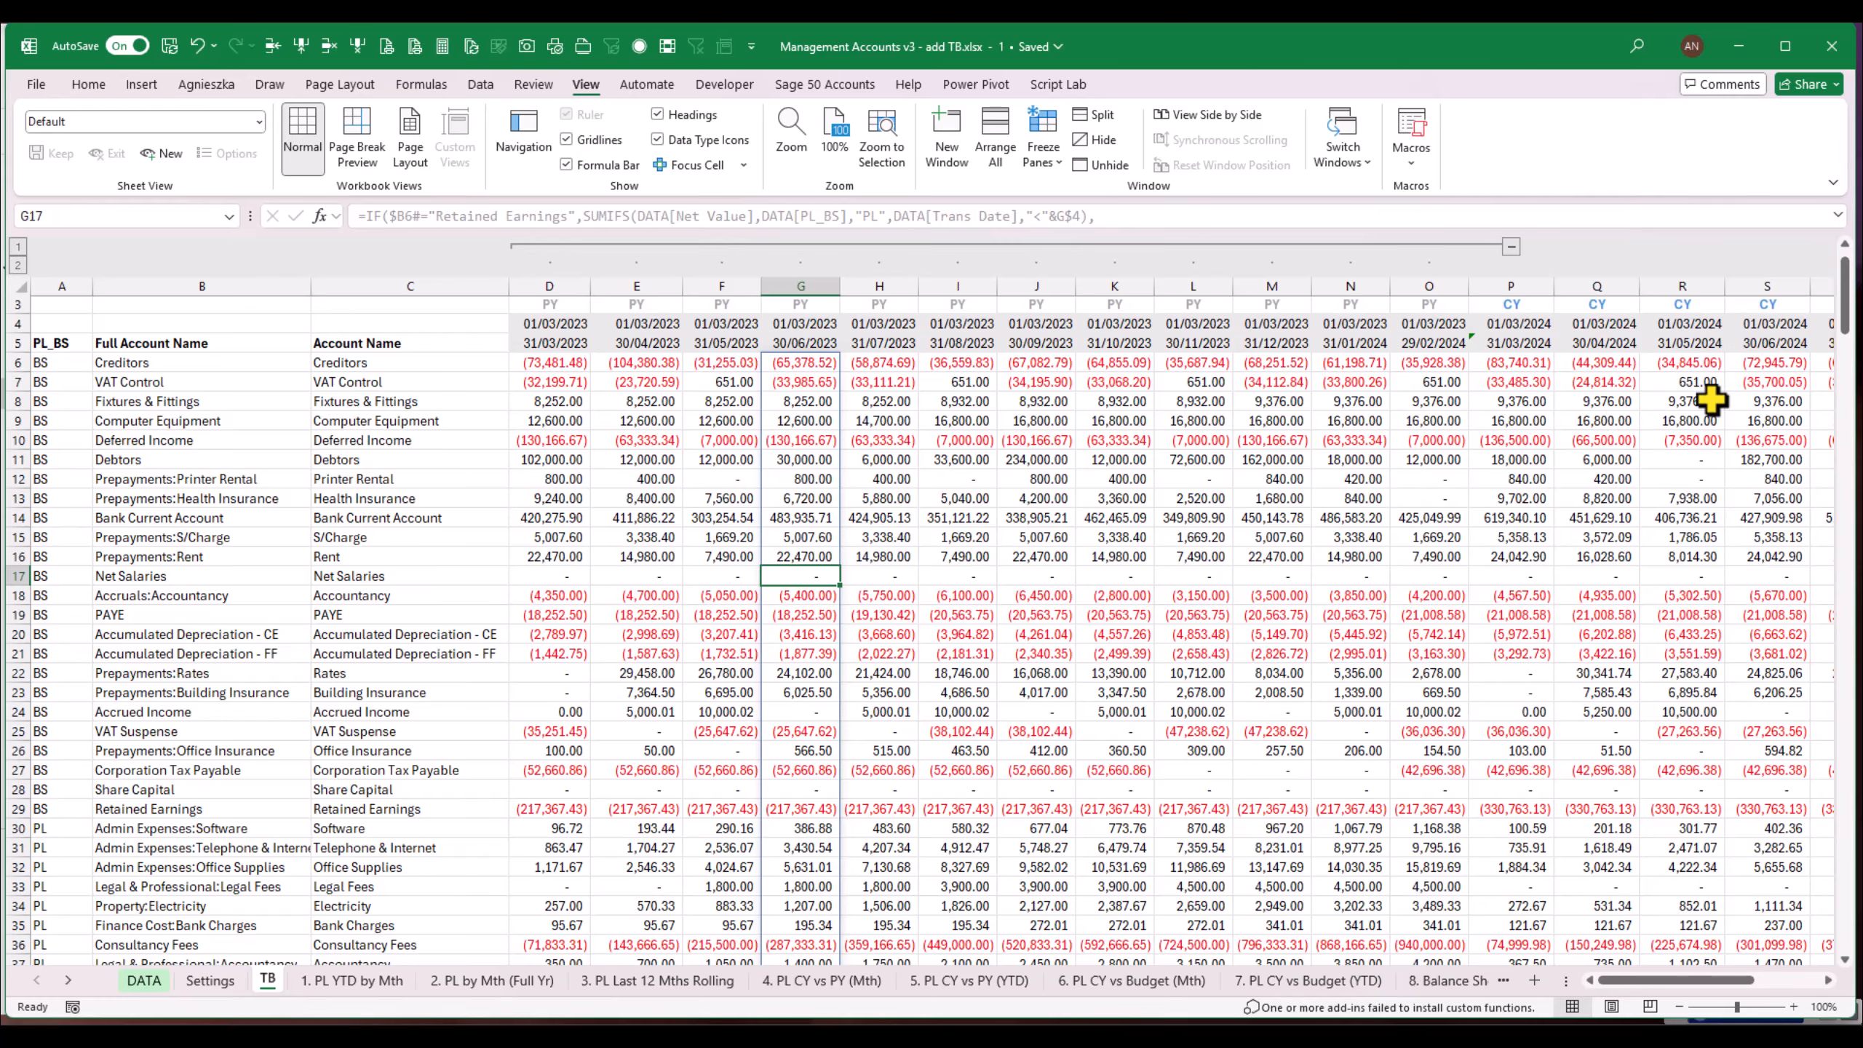
drag(1847, 279, 1846, 292)
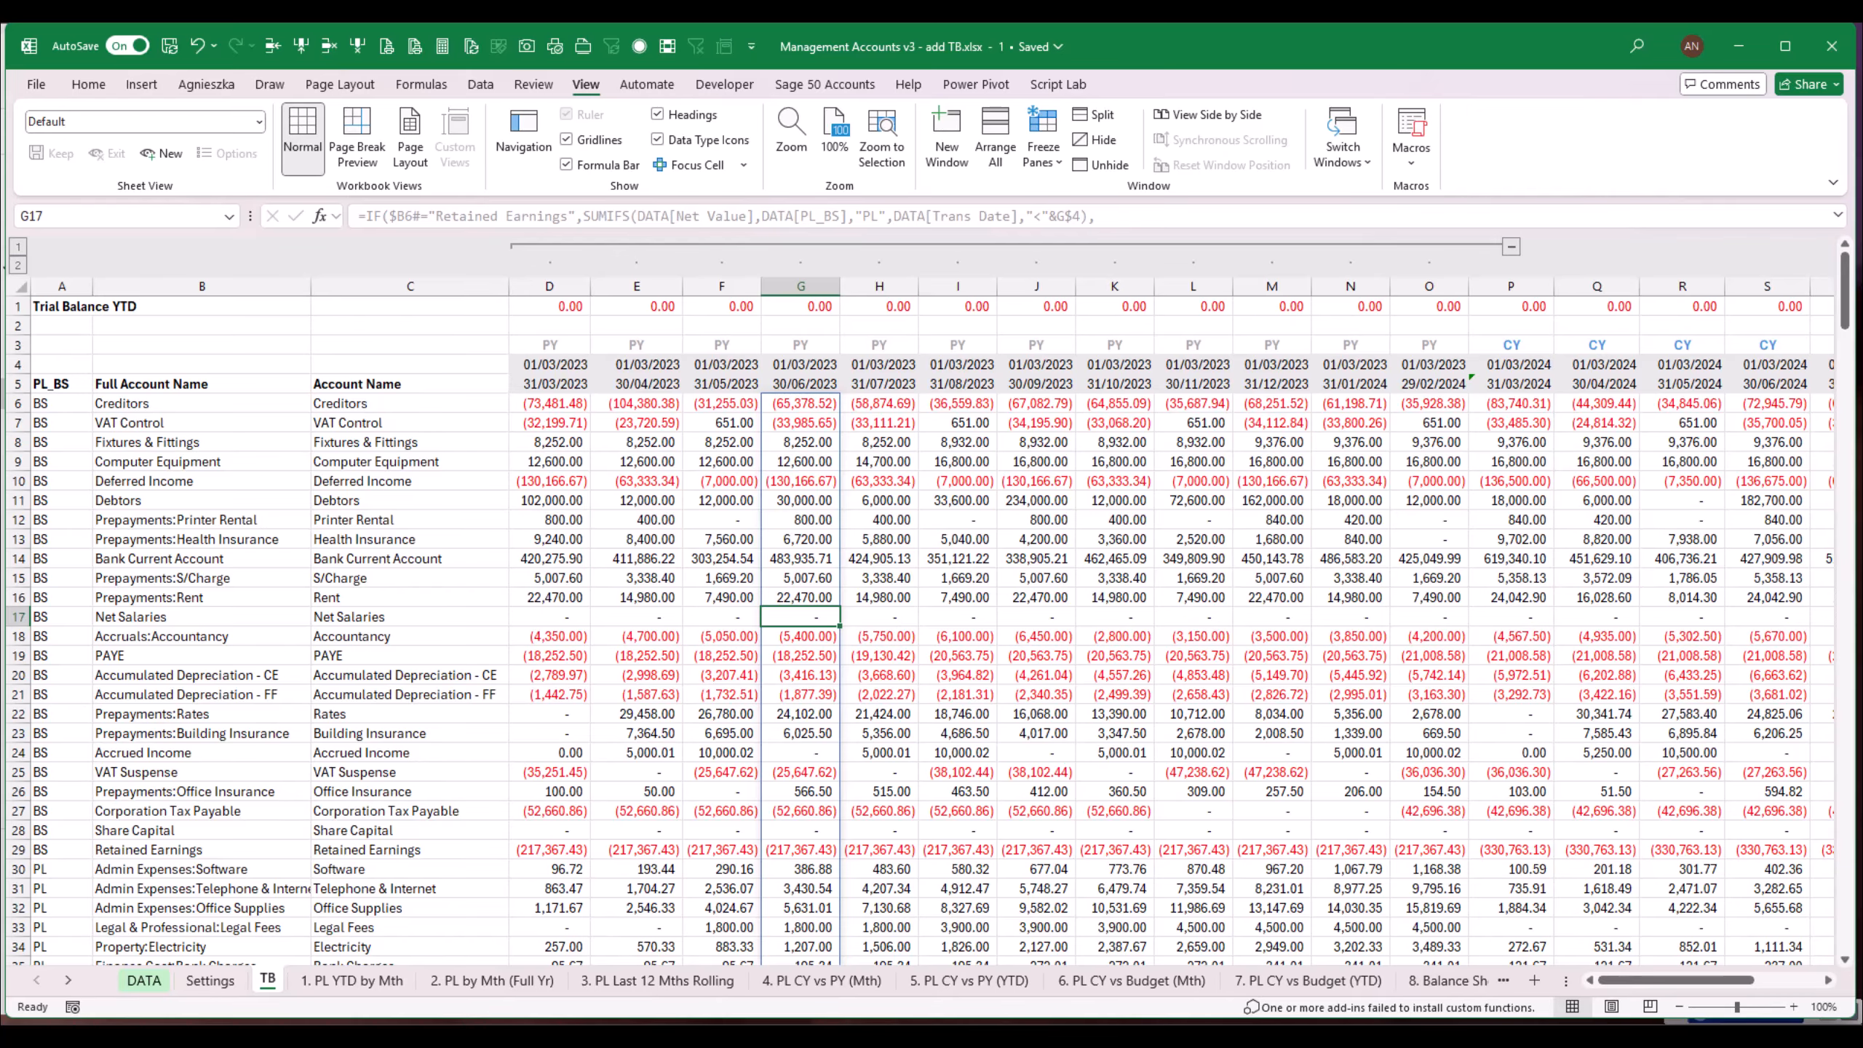
click(1862, 309)
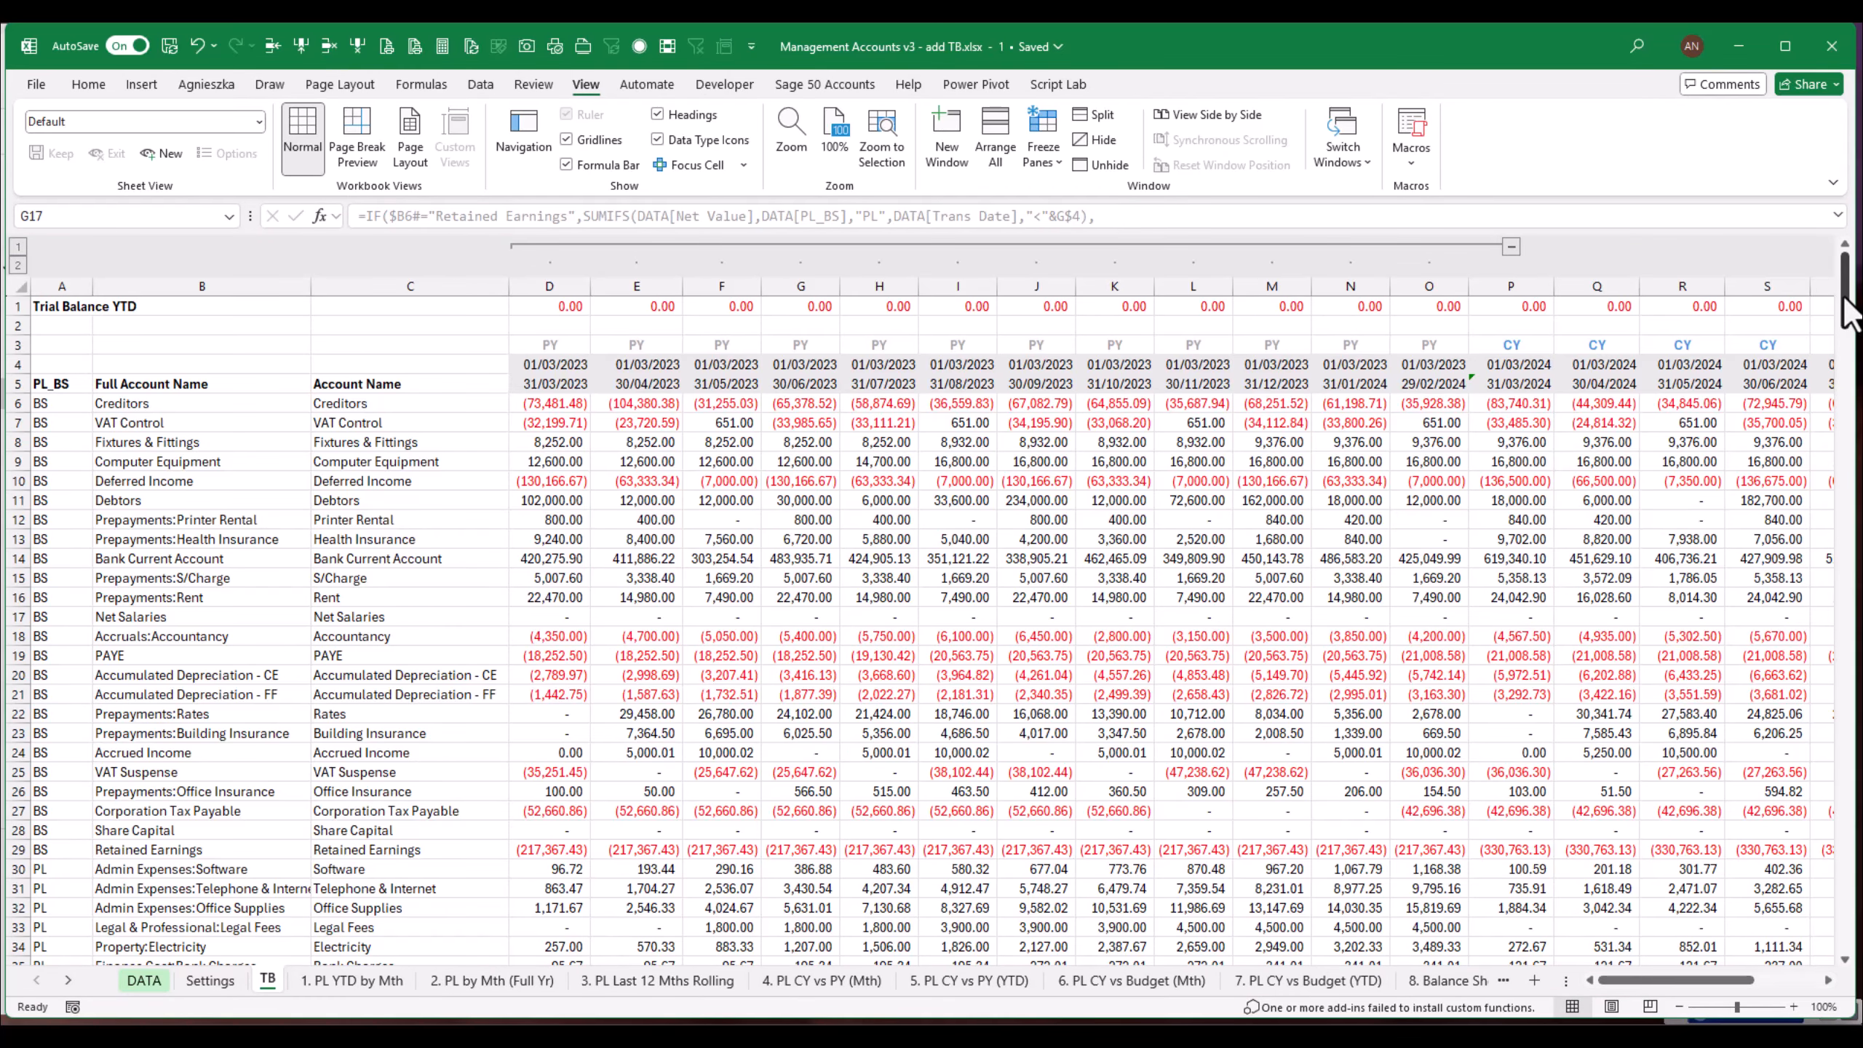
click(1846, 302)
drag(1851, 316, 1851, 377)
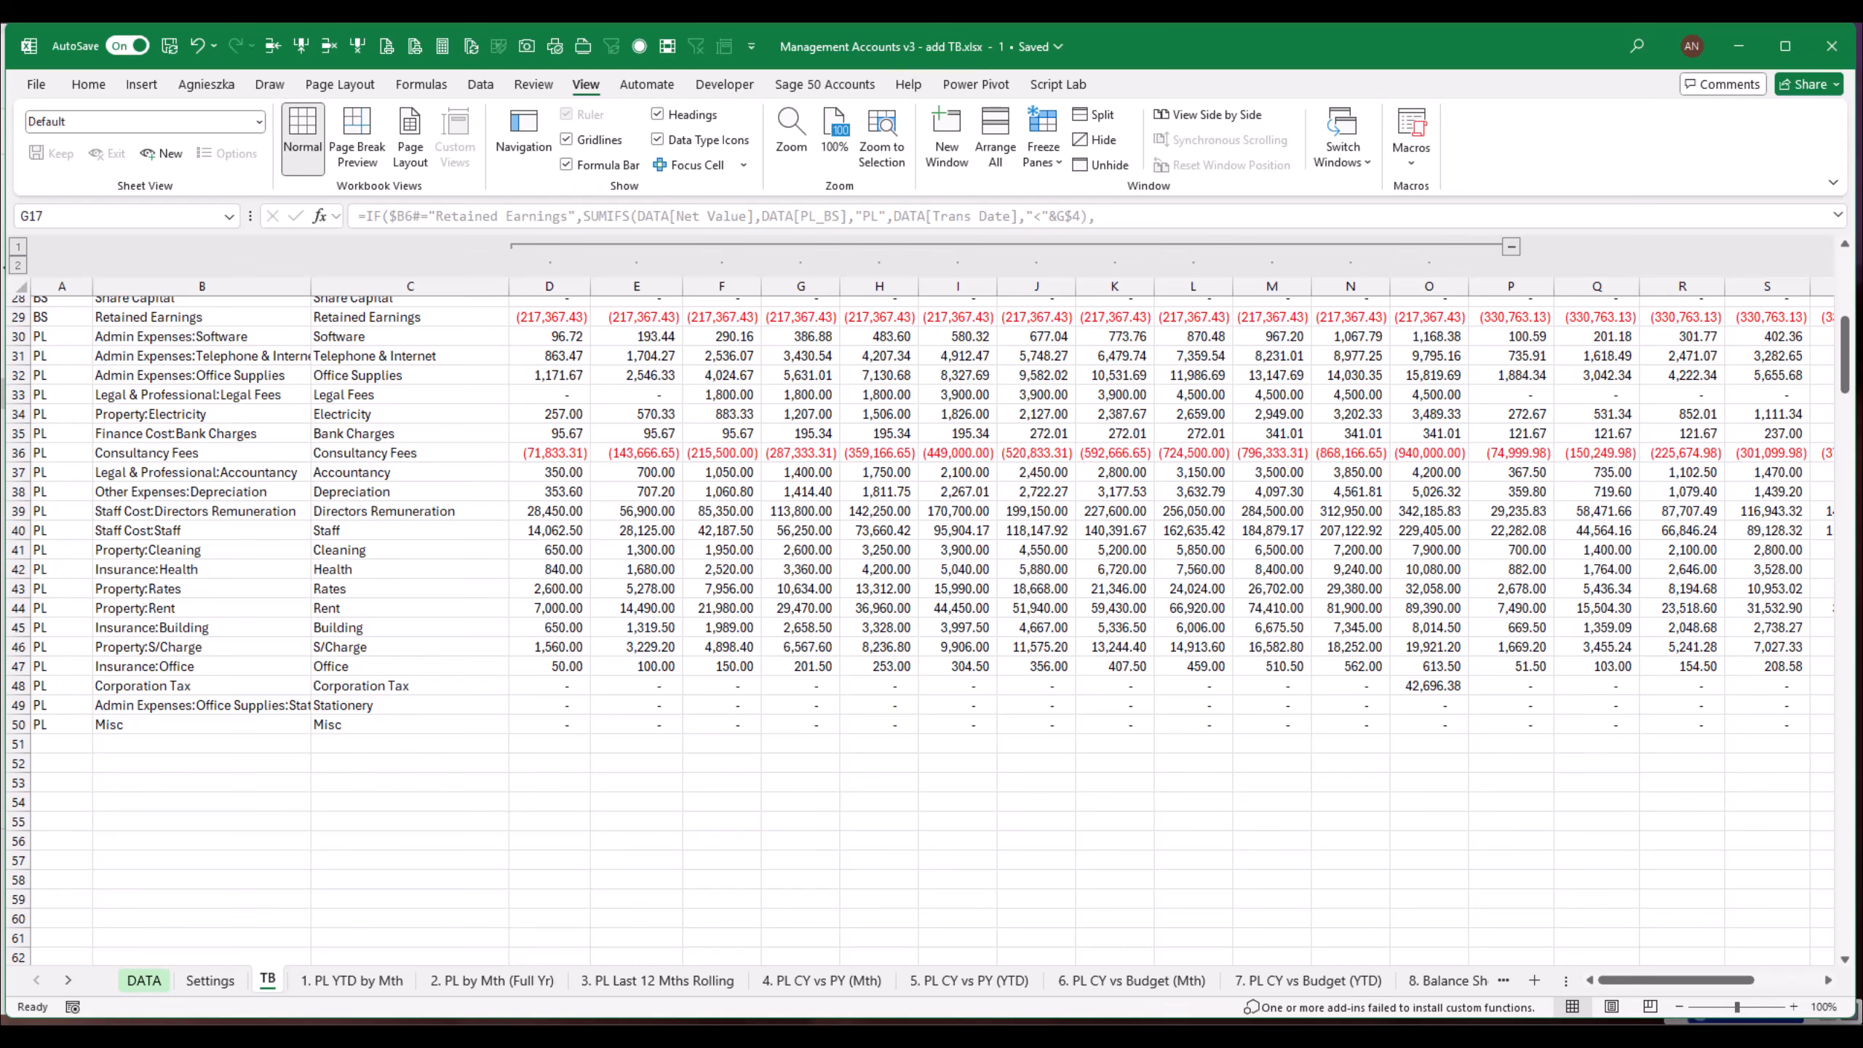
click(68, 822)
click(59, 841)
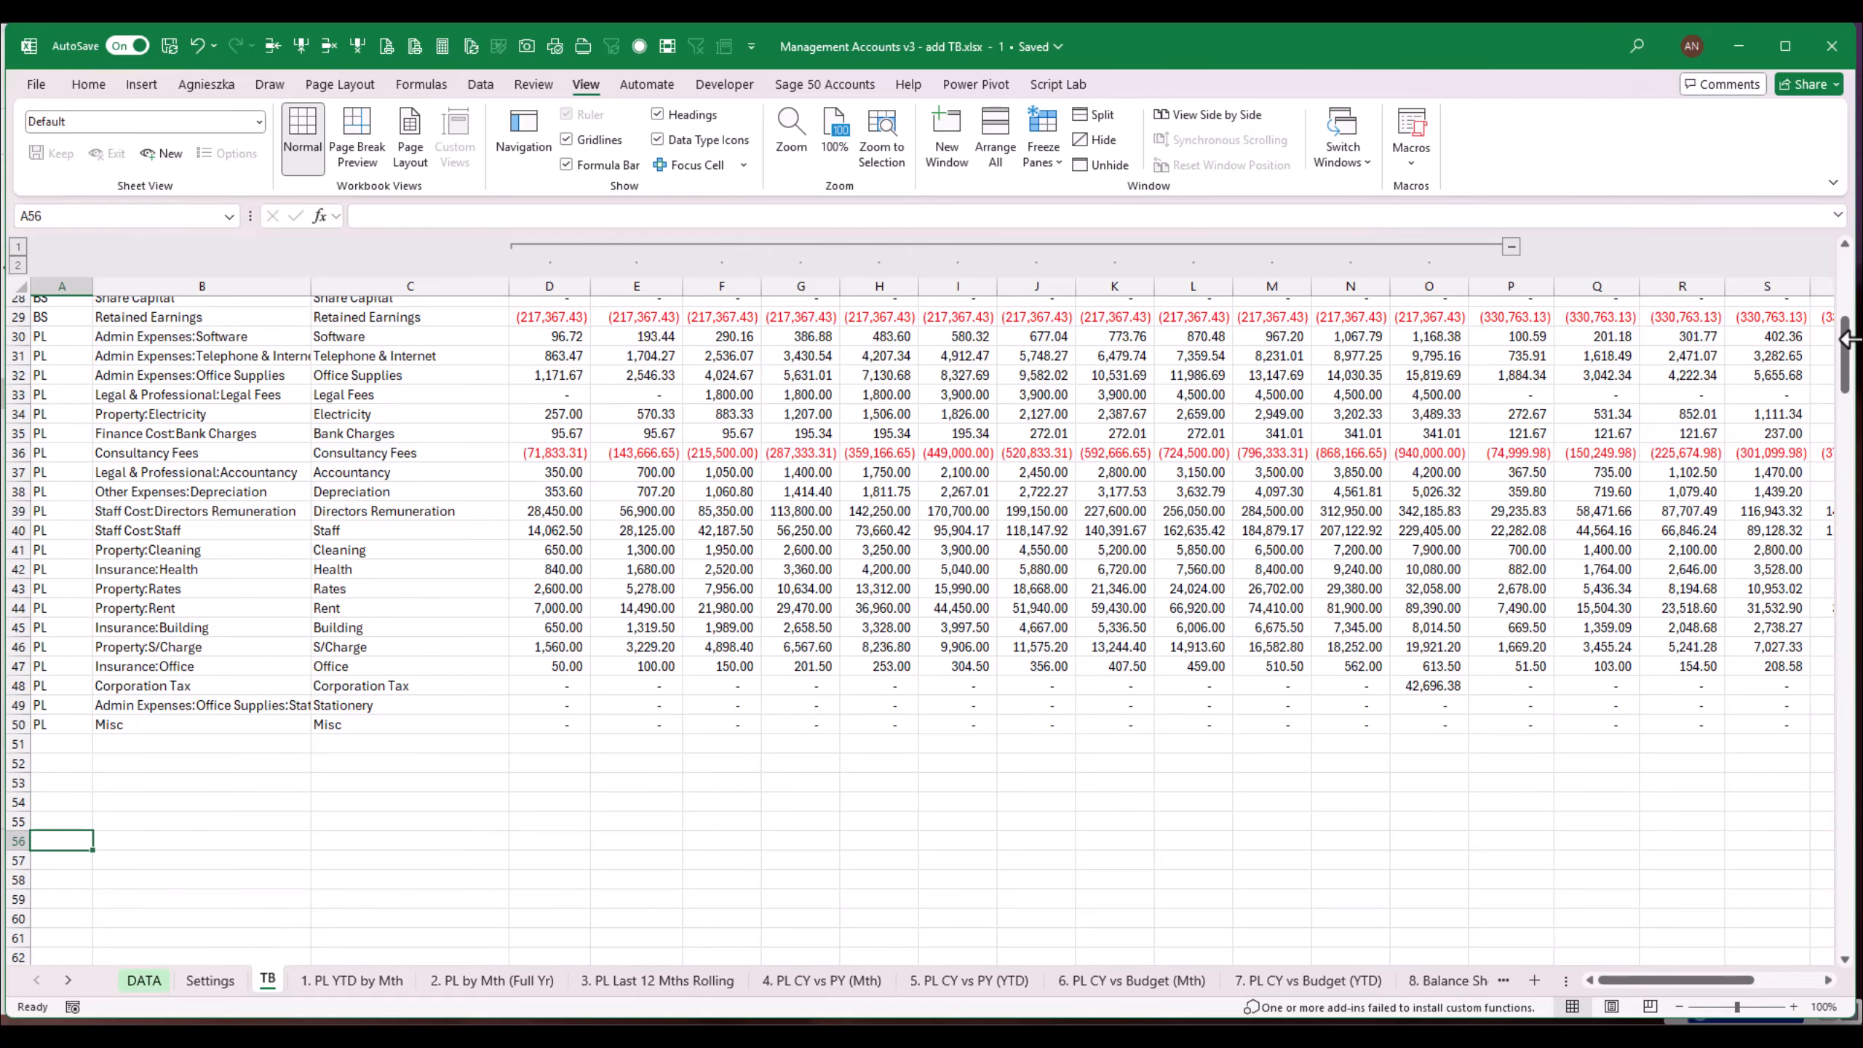
mouse_move(1656, 981)
mouse_down()
mouse_move(1721, 981)
mouse_move(1659, 982)
mouse_up()
text(PL)
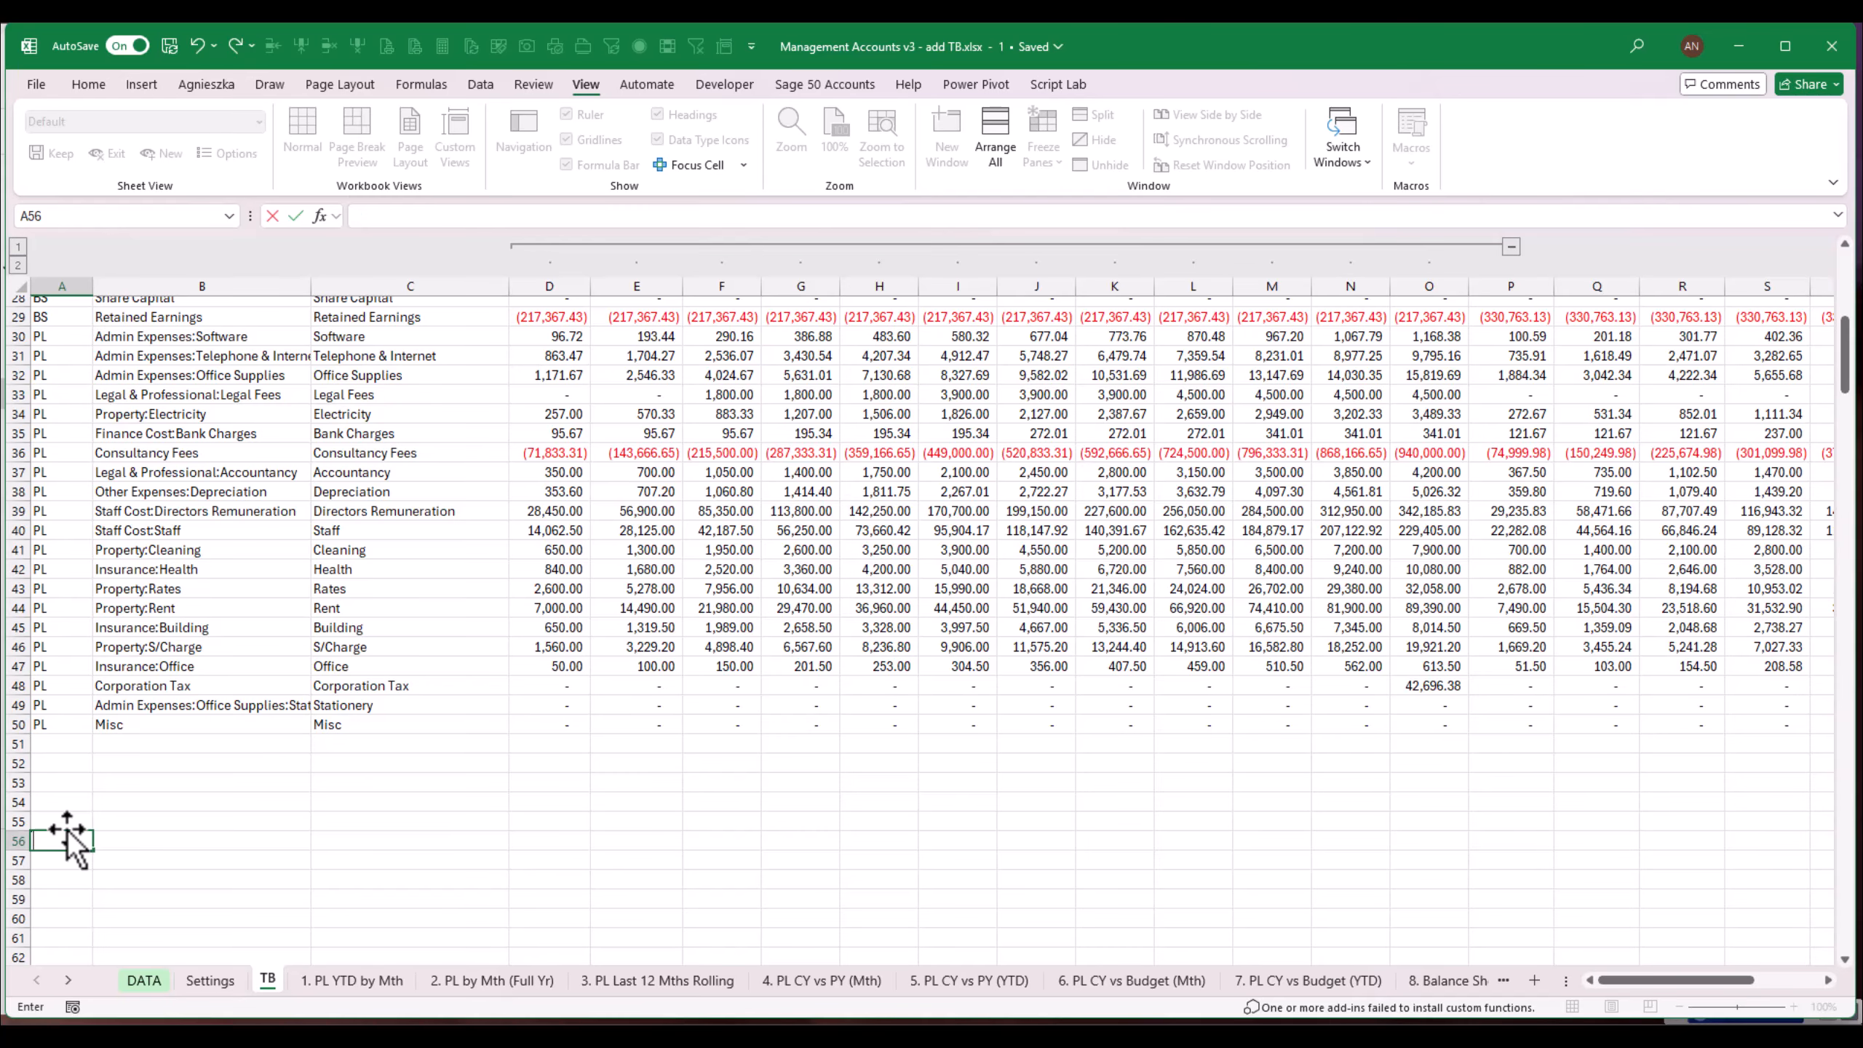
scroll(1854, 323, up, 7)
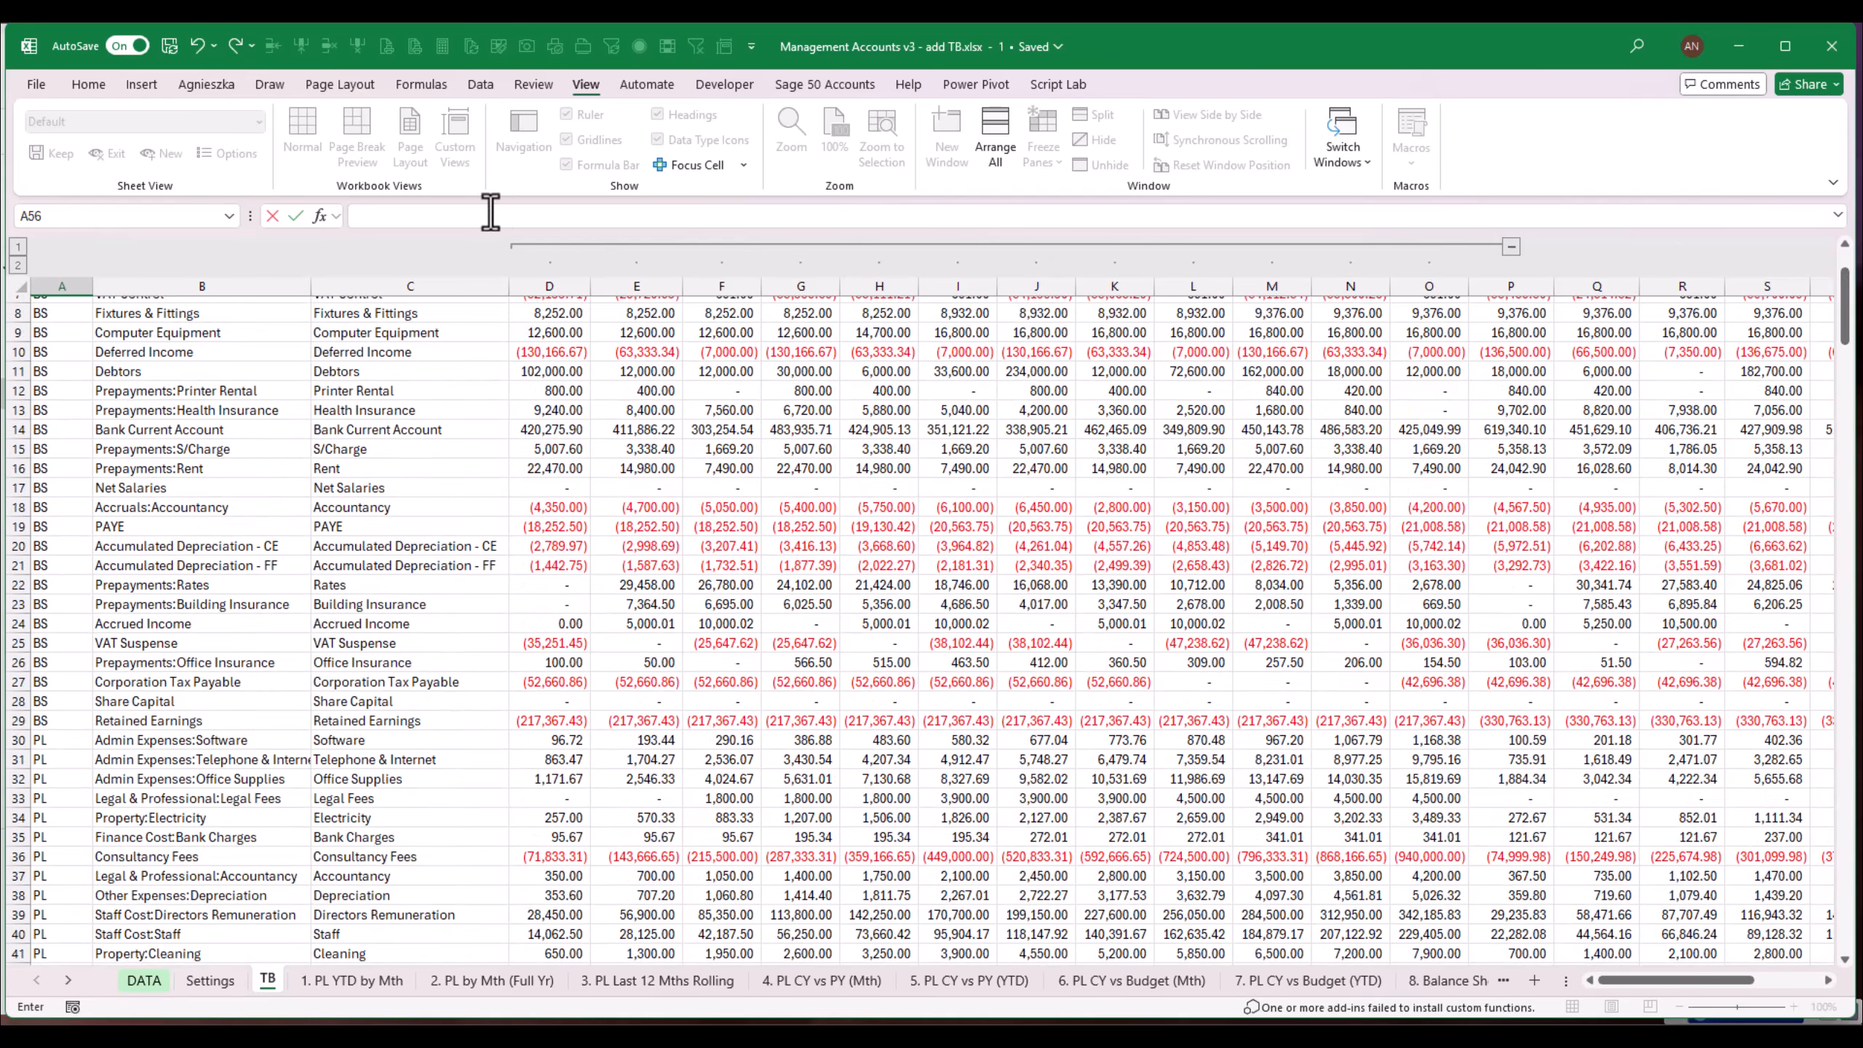
scroll(1854, 323, up, 2)
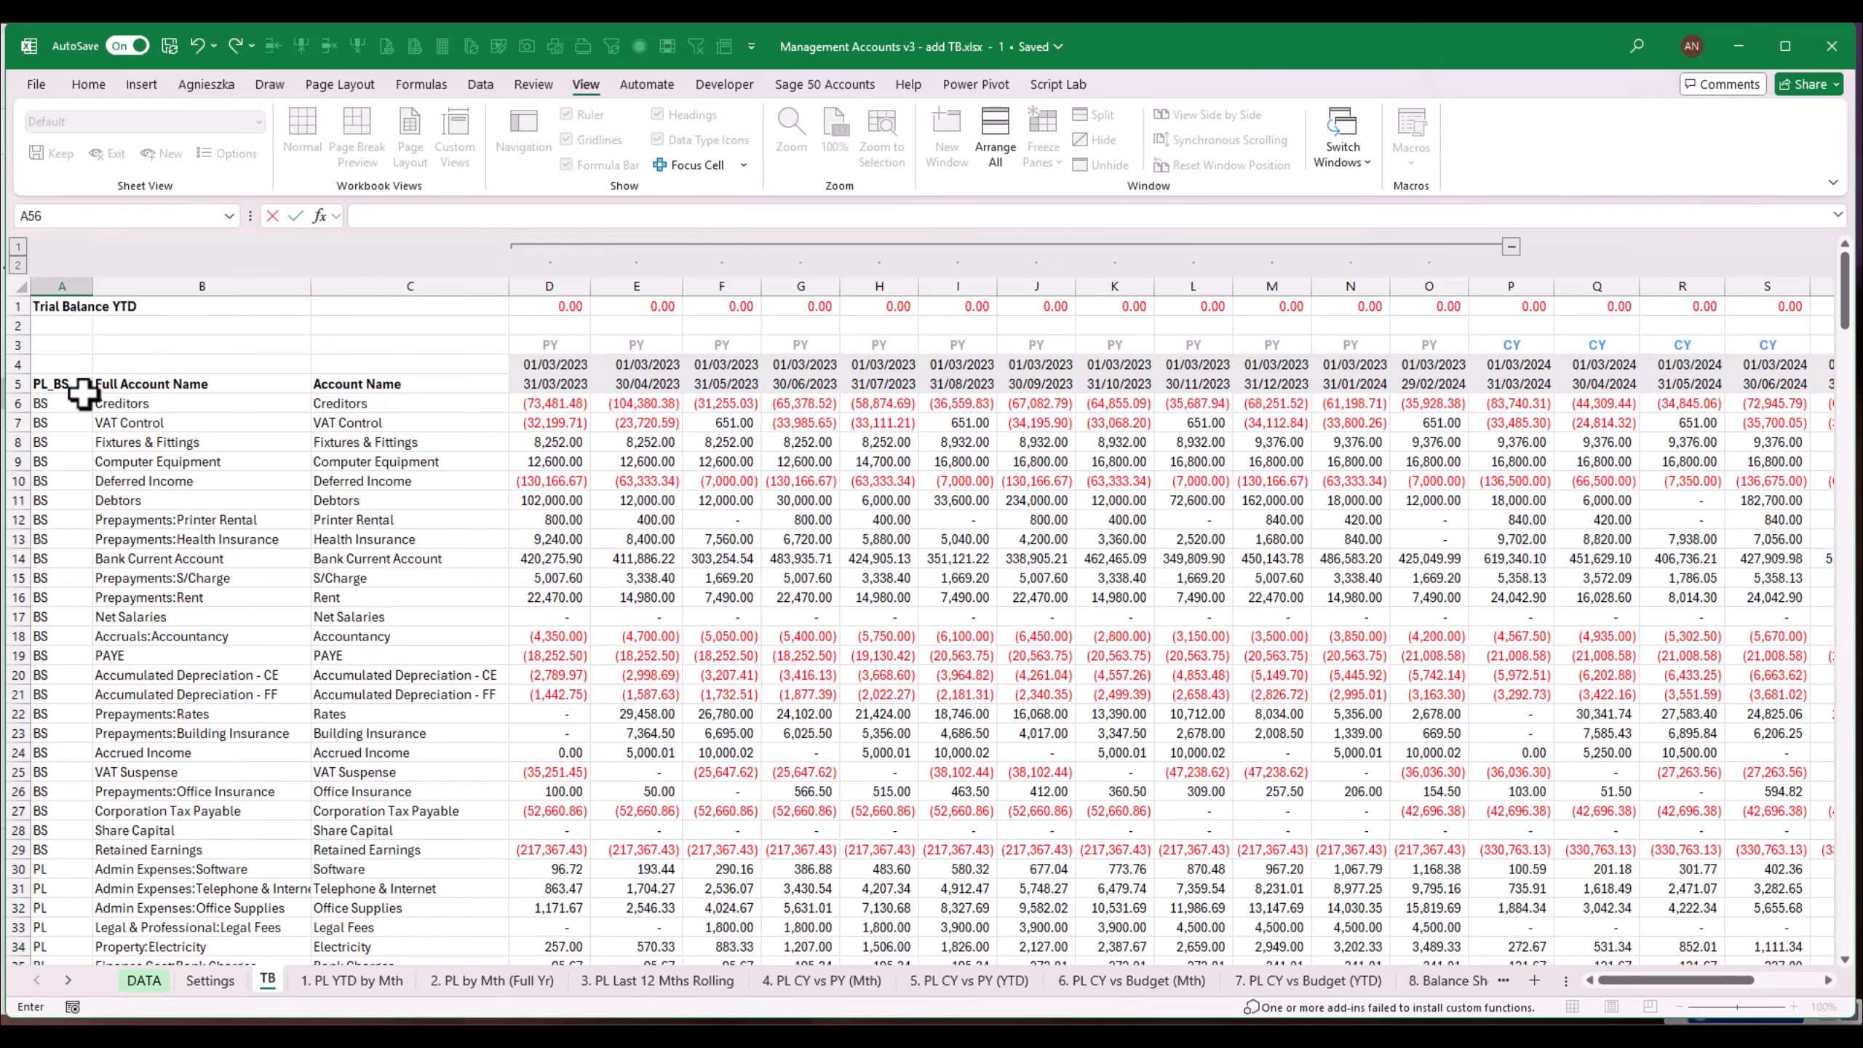
Step: Copy the PL_BS, Full Account Name and Account Name headers from A5:C5 to row 57 below the trial balance
click(43, 382)
drag(50, 382, 374, 383)
key(ctrl+c)
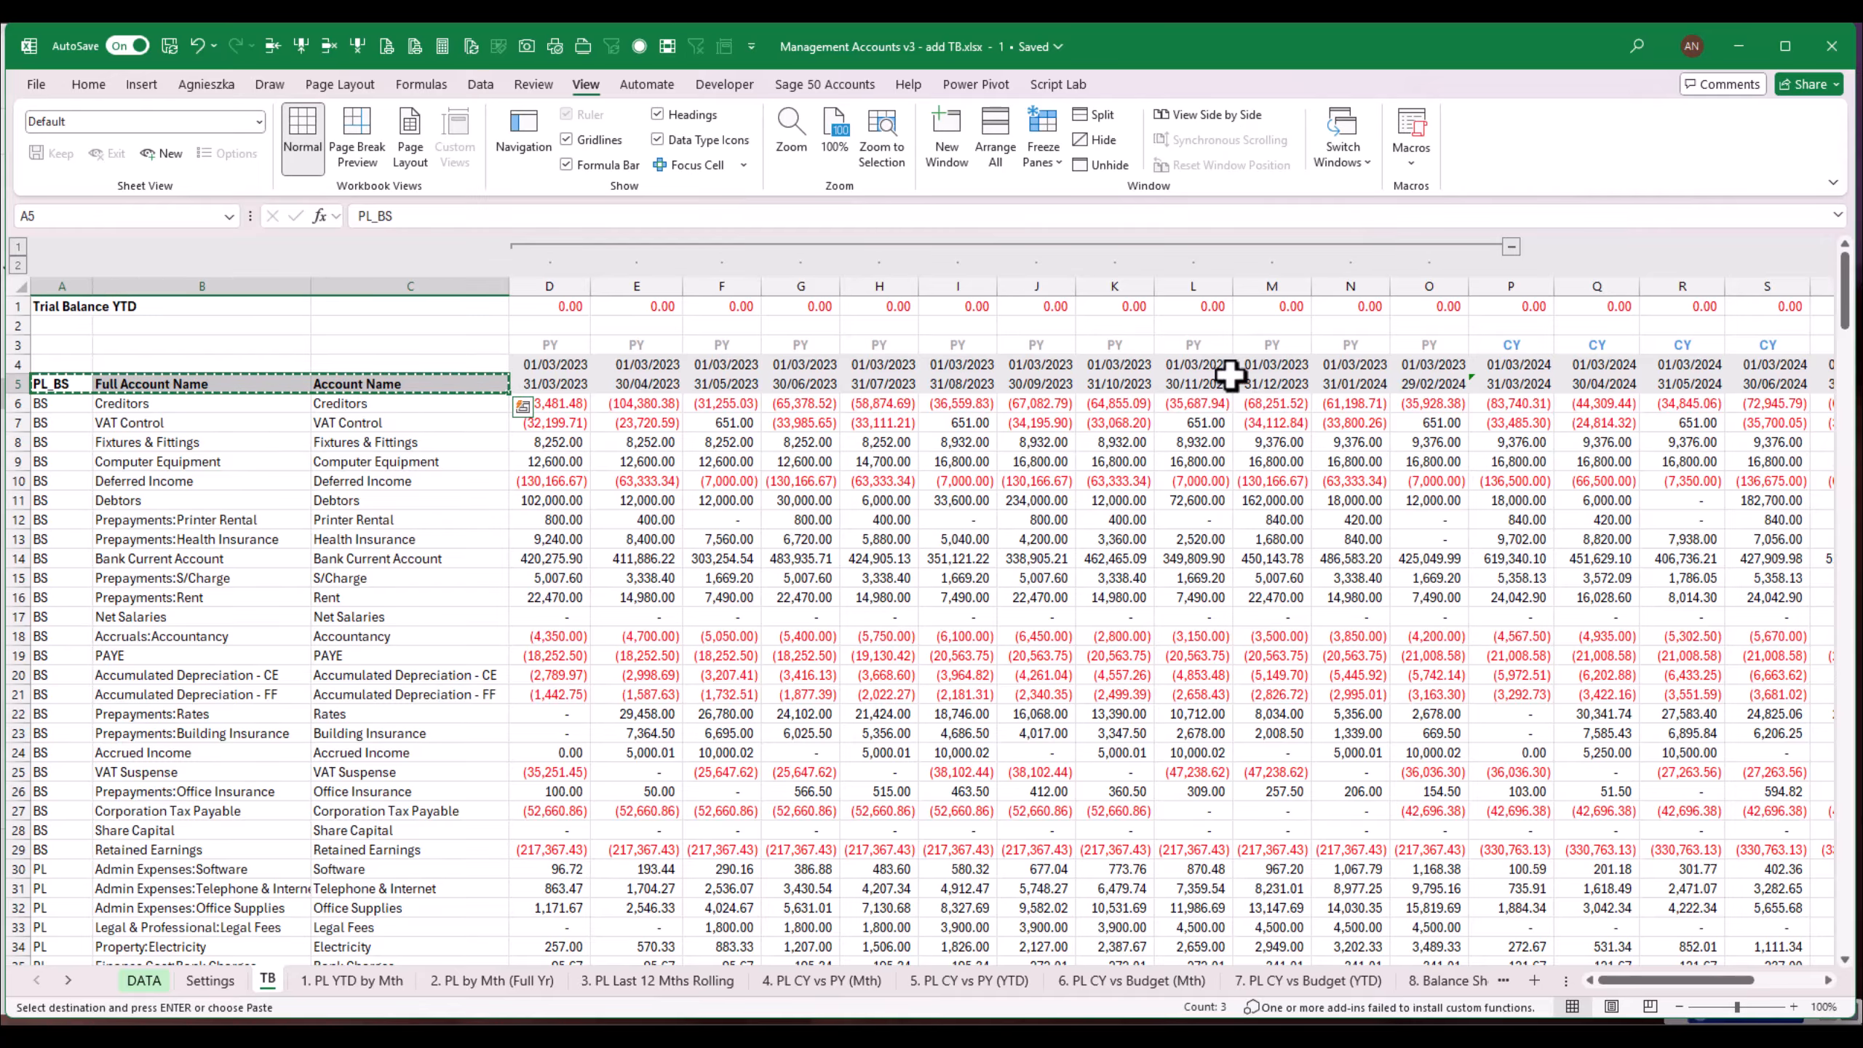
drag(1849, 320, 1849, 440)
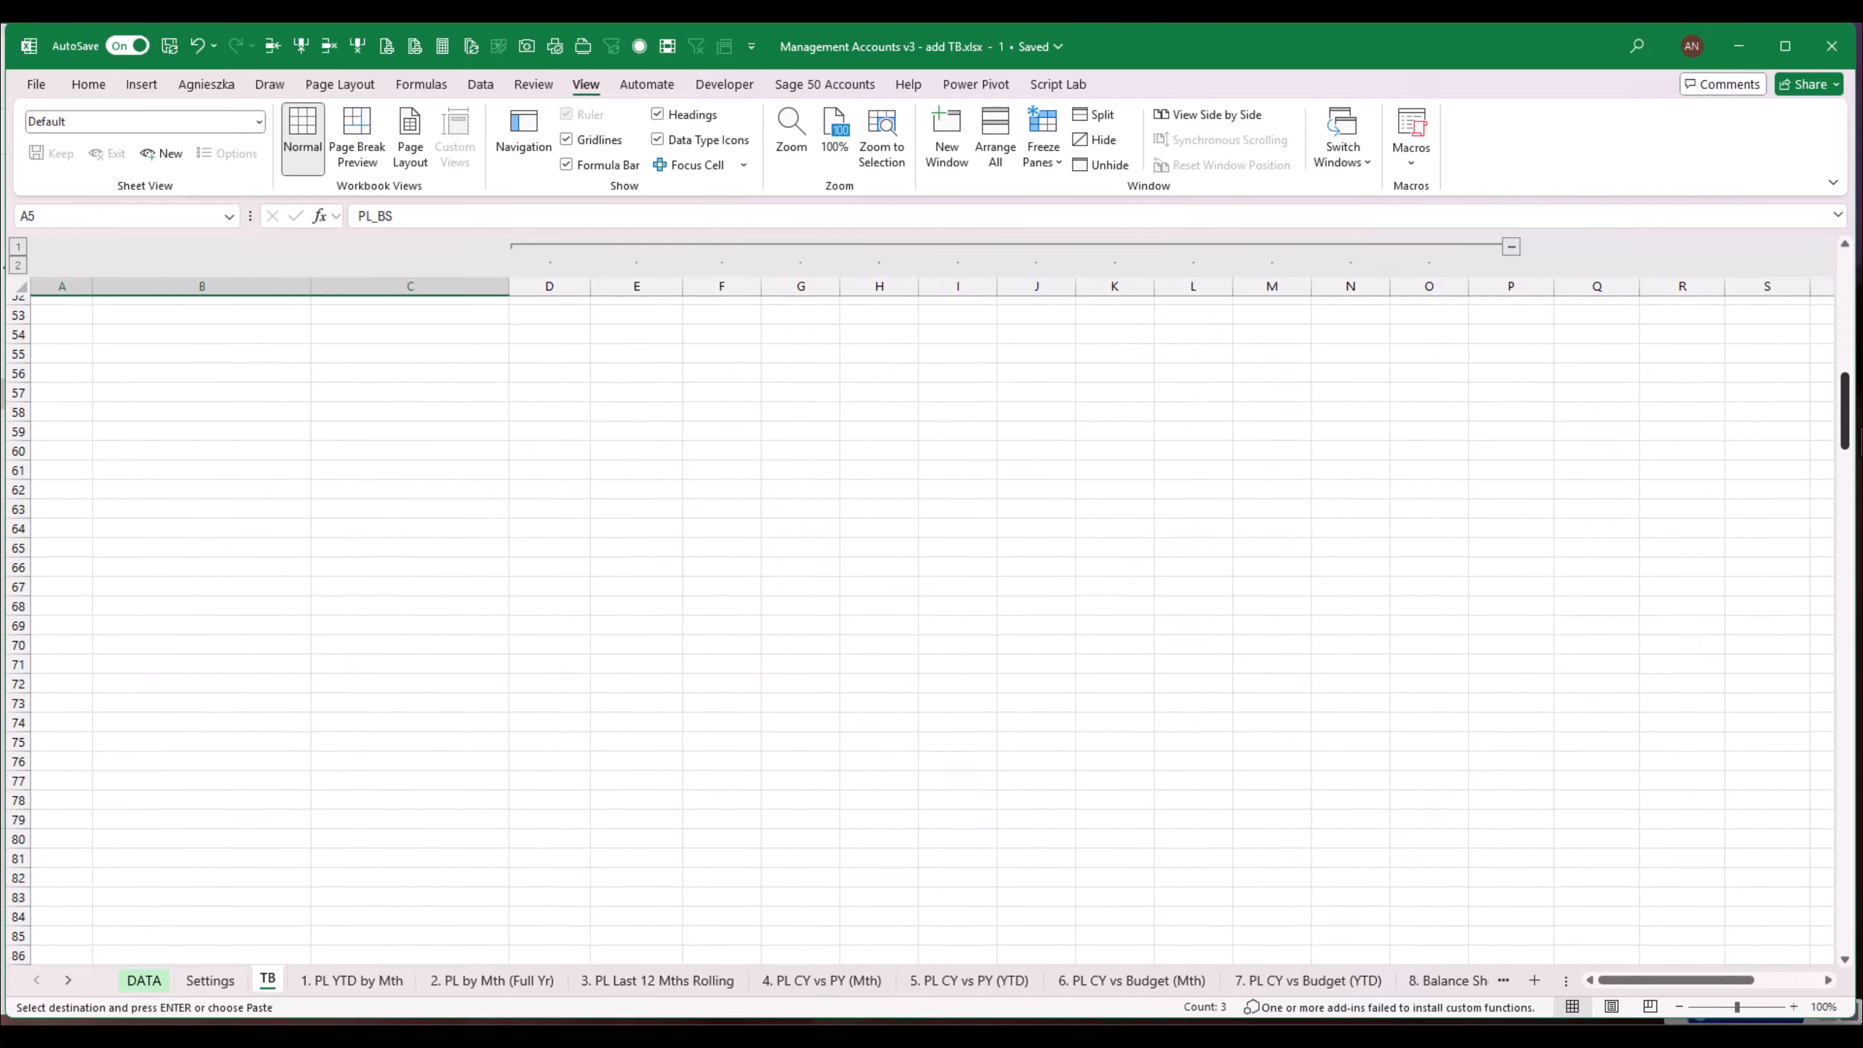
scroll(413, 567, up, 3)
click(60, 572)
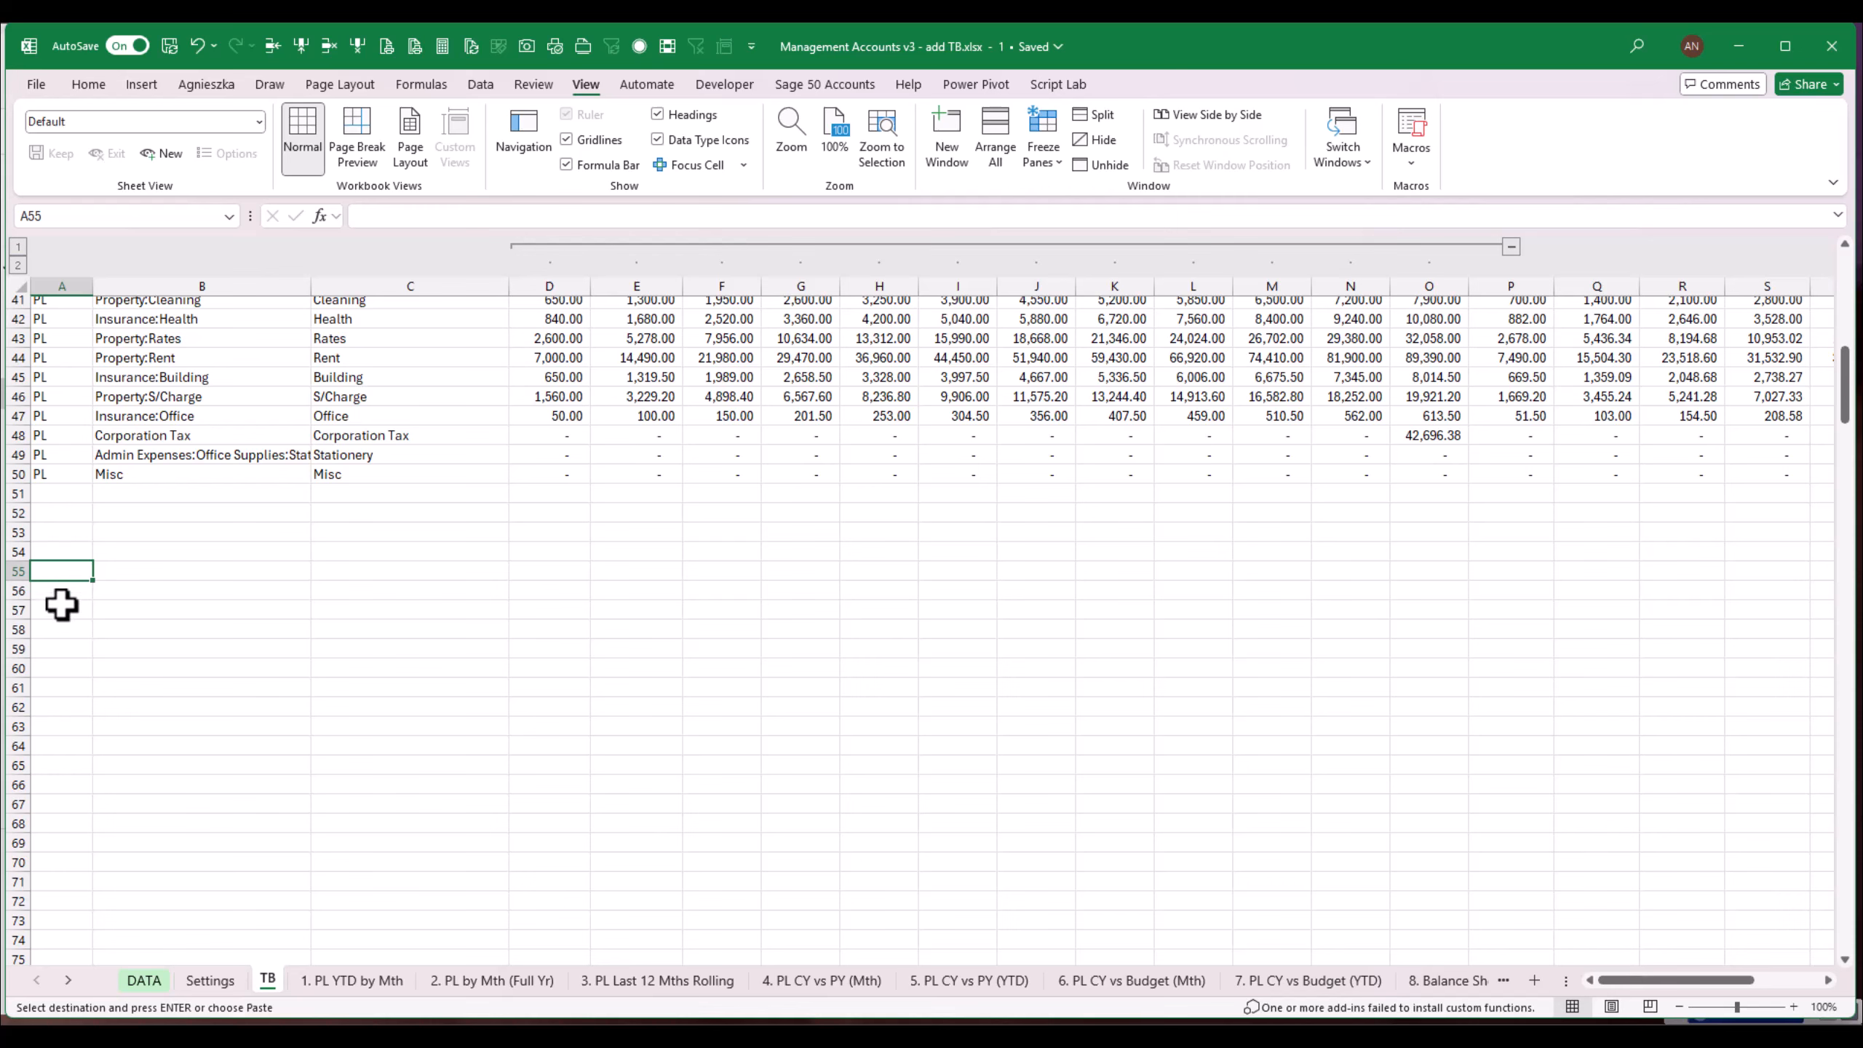
click(74, 610)
key(ctrl+v)
click(50, 556)
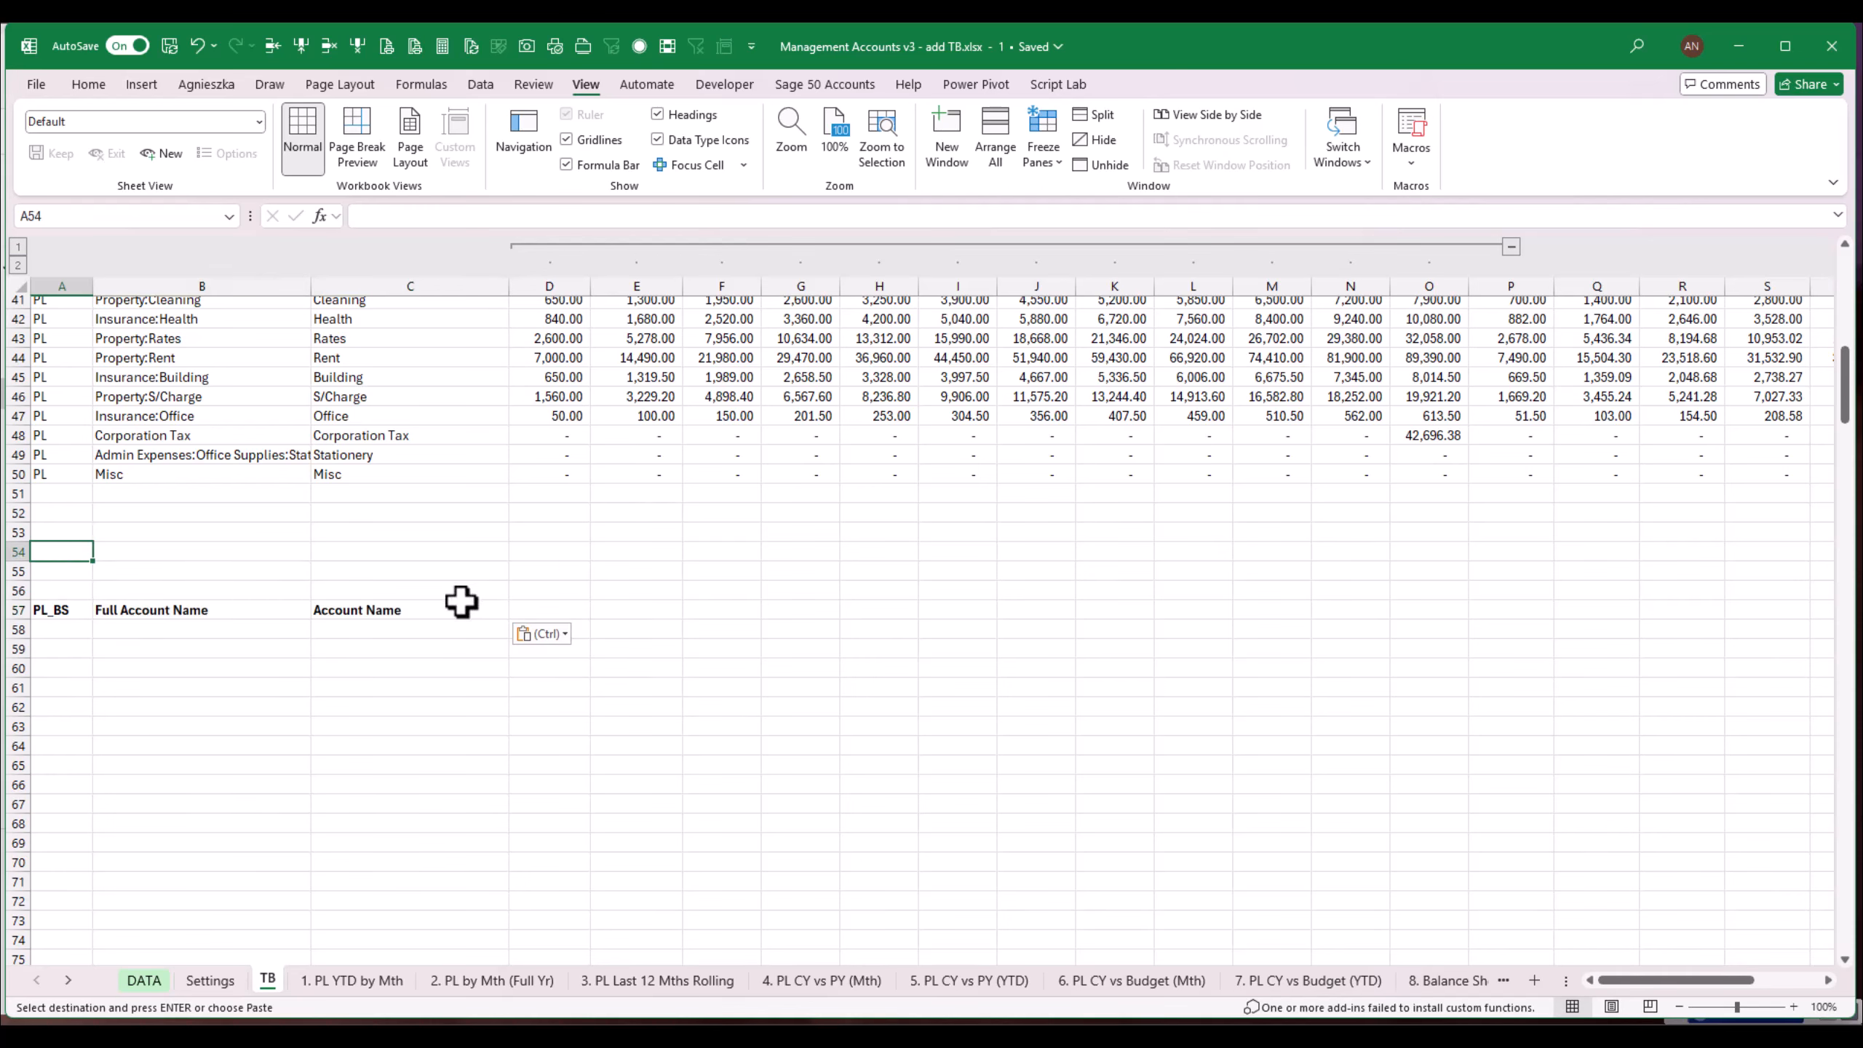
Step: Spill the PY and CY labels into row 56 by entering =D3:AA3 in D56
click(555, 609)
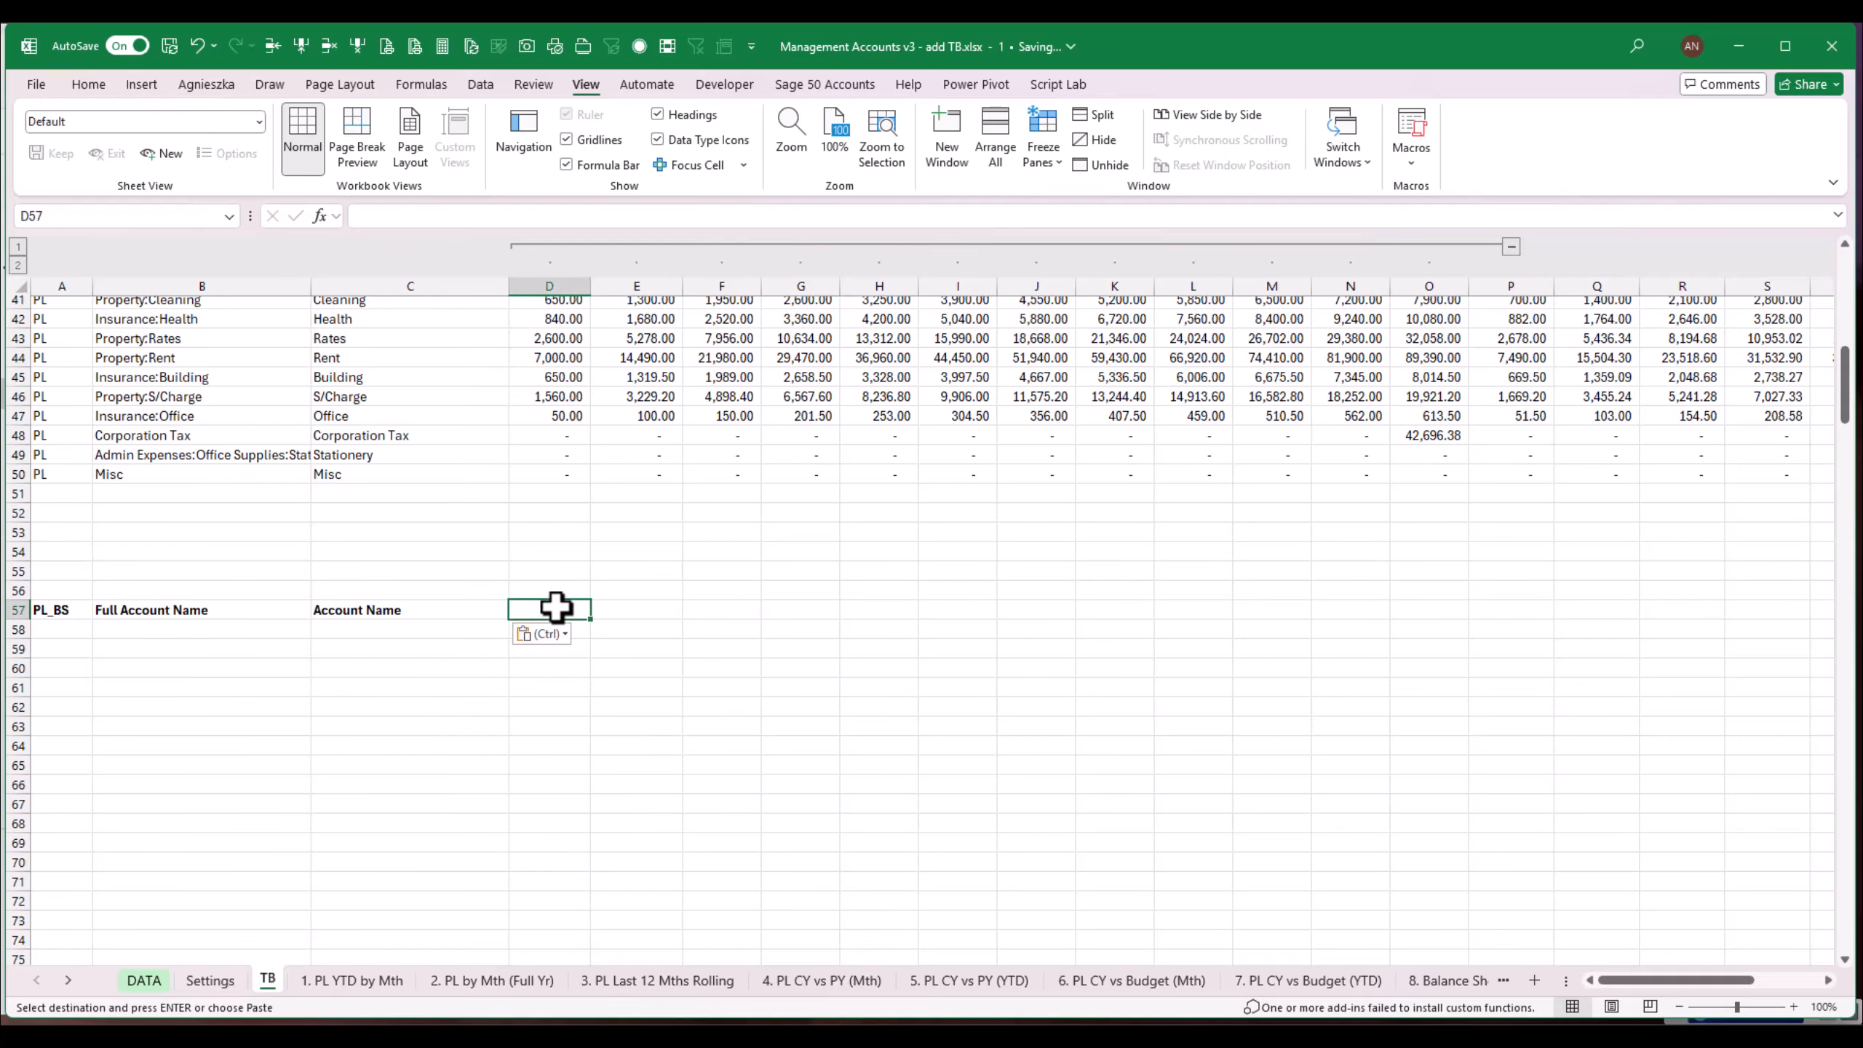
mouse_move(1845, 411)
mouse_down()
mouse_move(1849, 304)
mouse_move(1846, 381)
mouse_up()
click(560, 798)
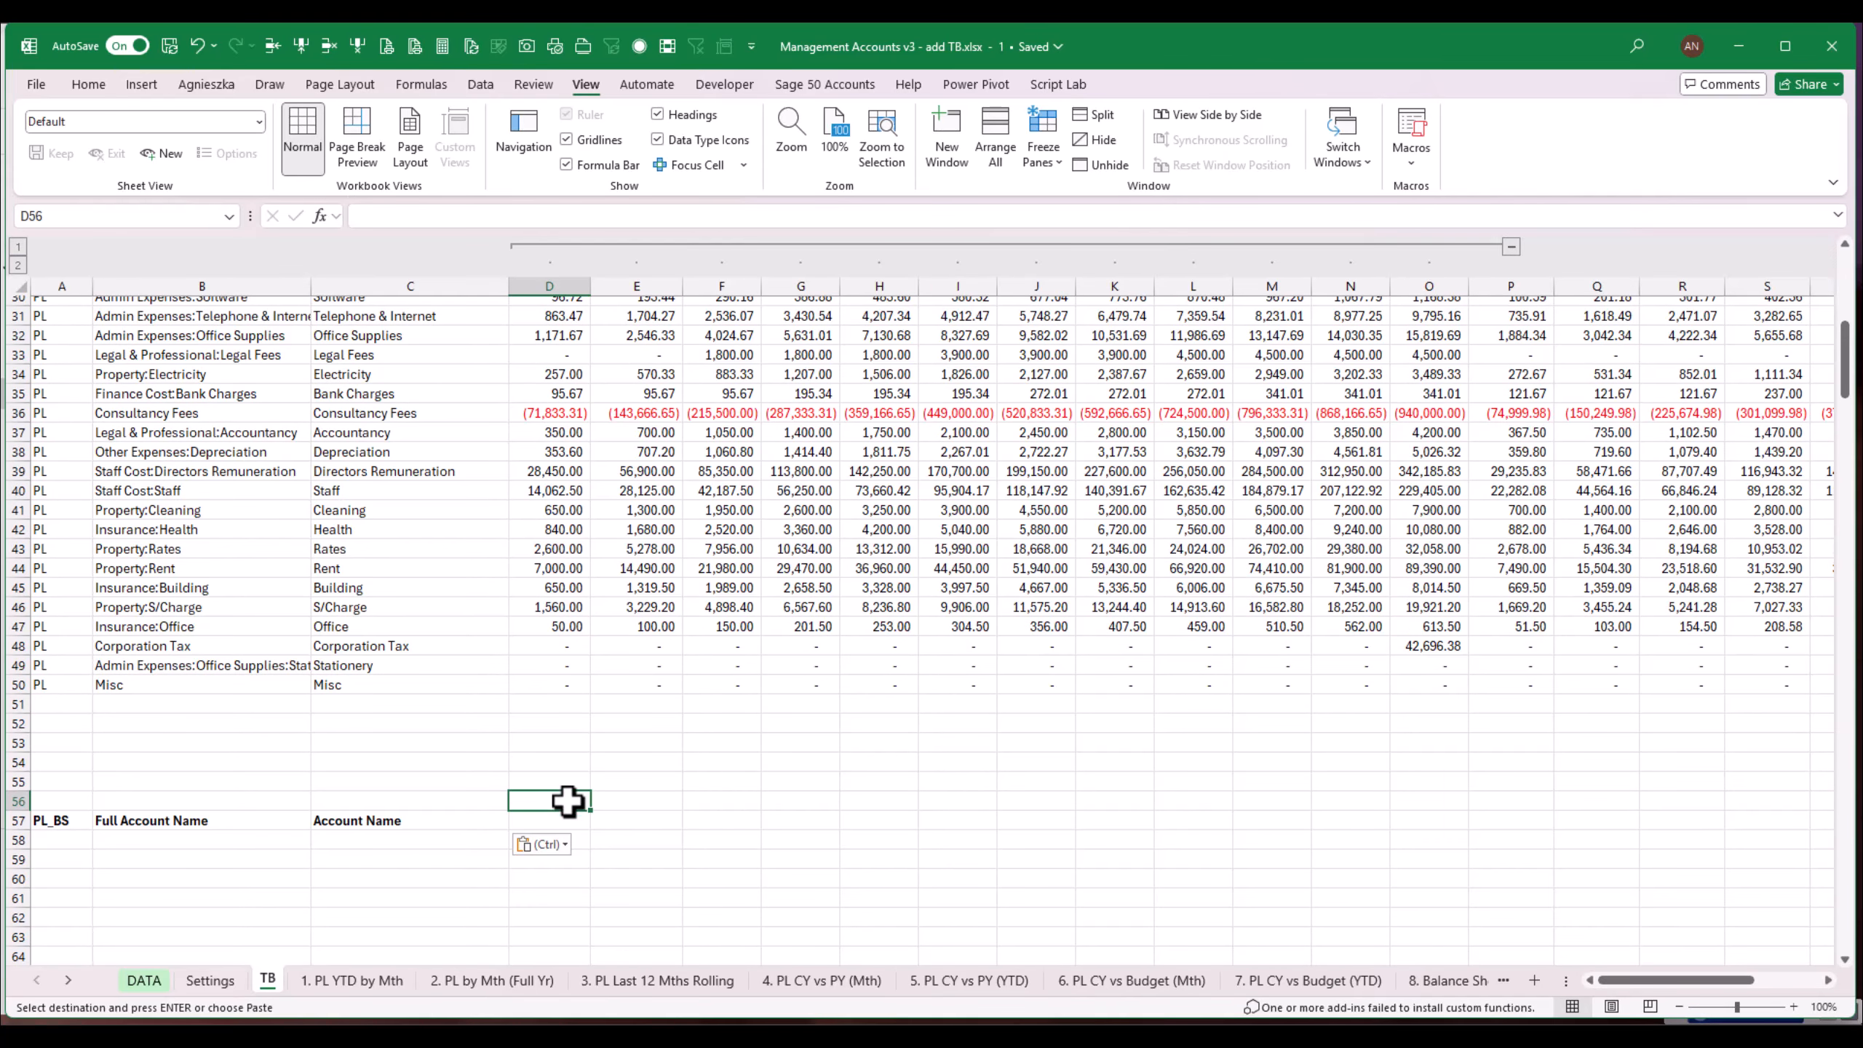
text(=)
scroll(1848, 363, up, 1)
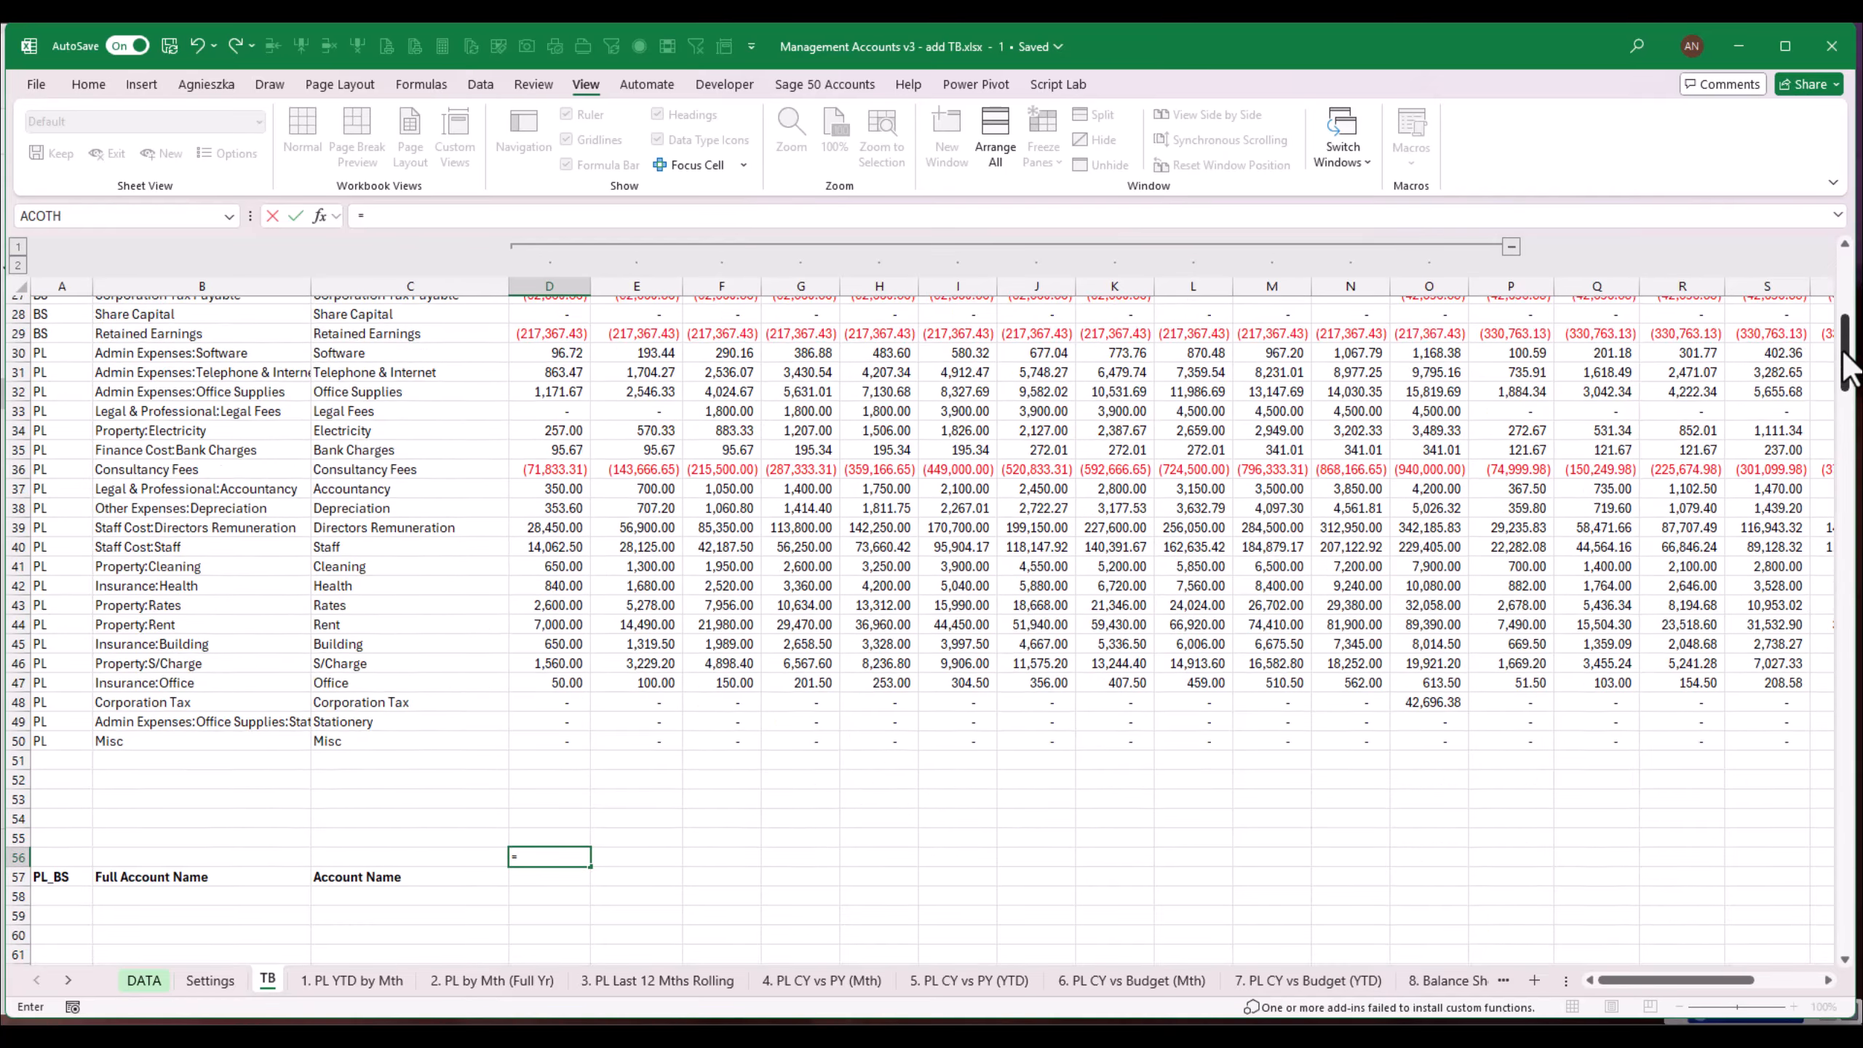
scroll(1849, 363, up, 9)
drag(547, 345, 1742, 351)
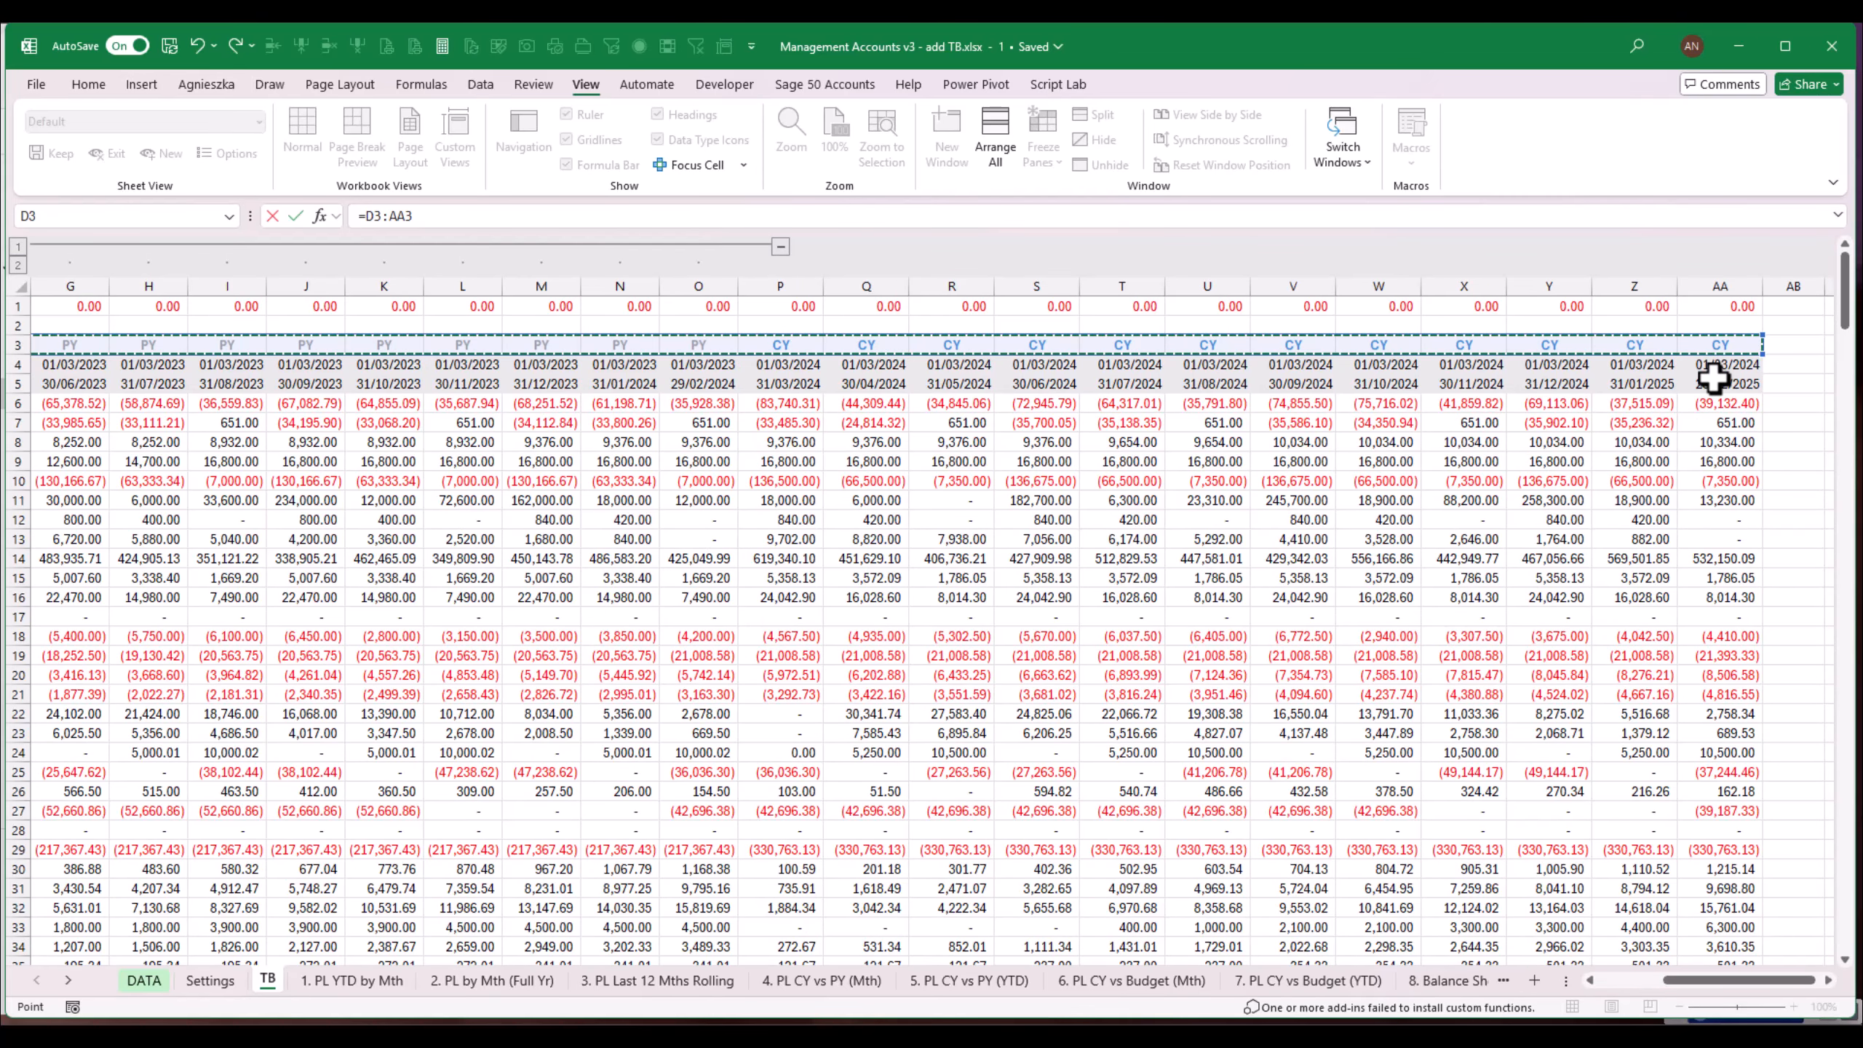
key(Escape)
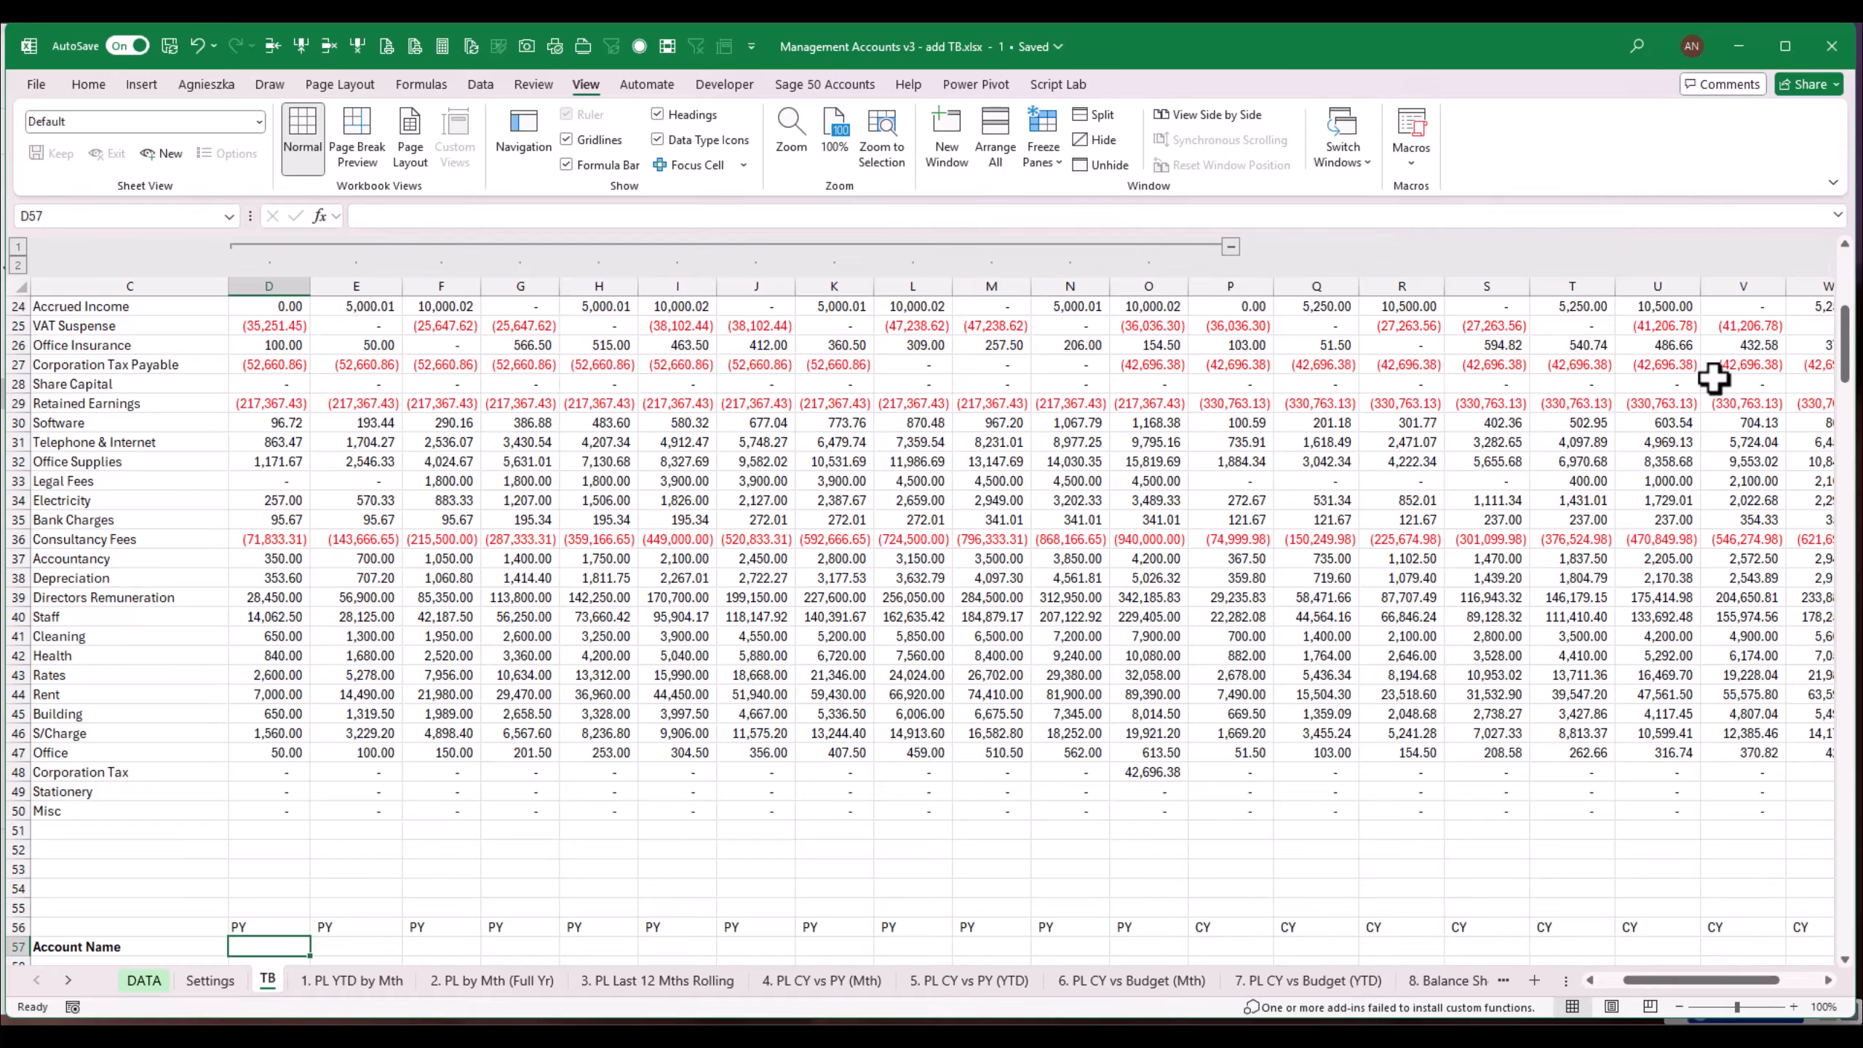
Step: Spill the month-end dates into the header row by entering =D5:AA5 in D57
text(=)
drag(1850, 333, 1850, 290)
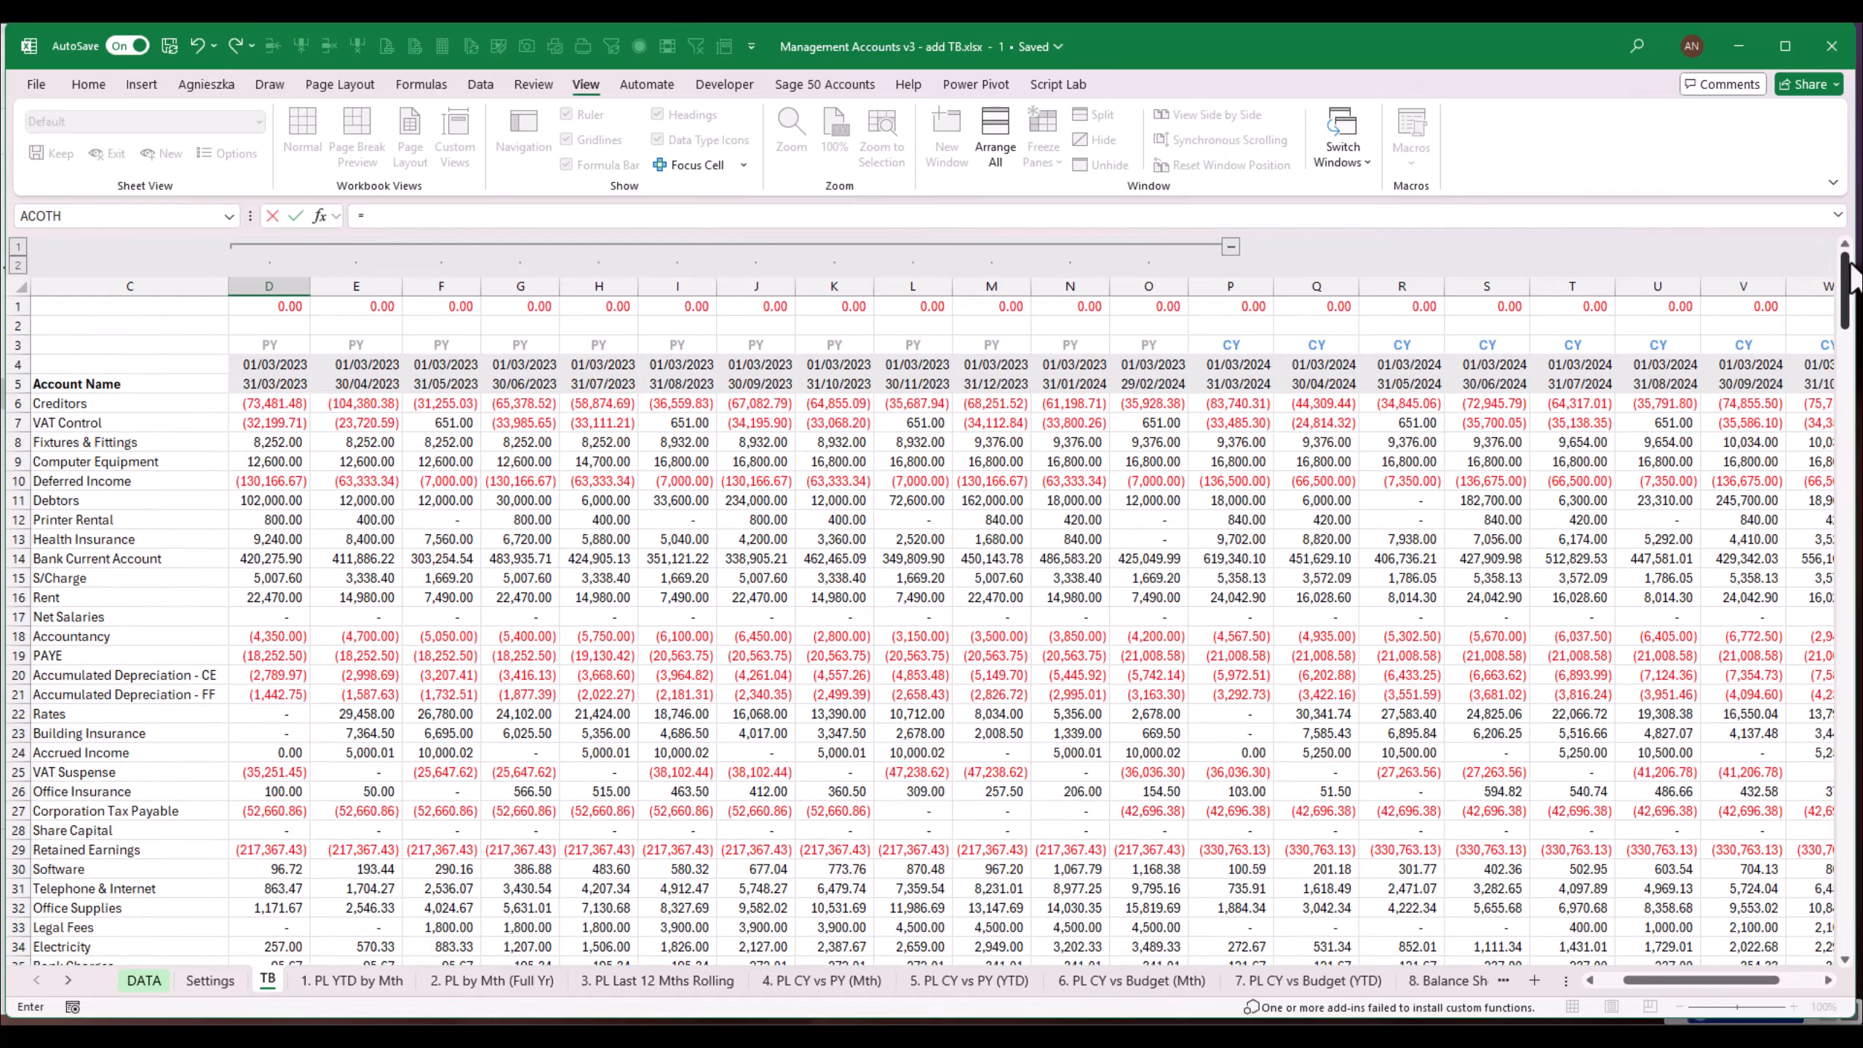
drag(260, 385, 1750, 379)
key(Return)
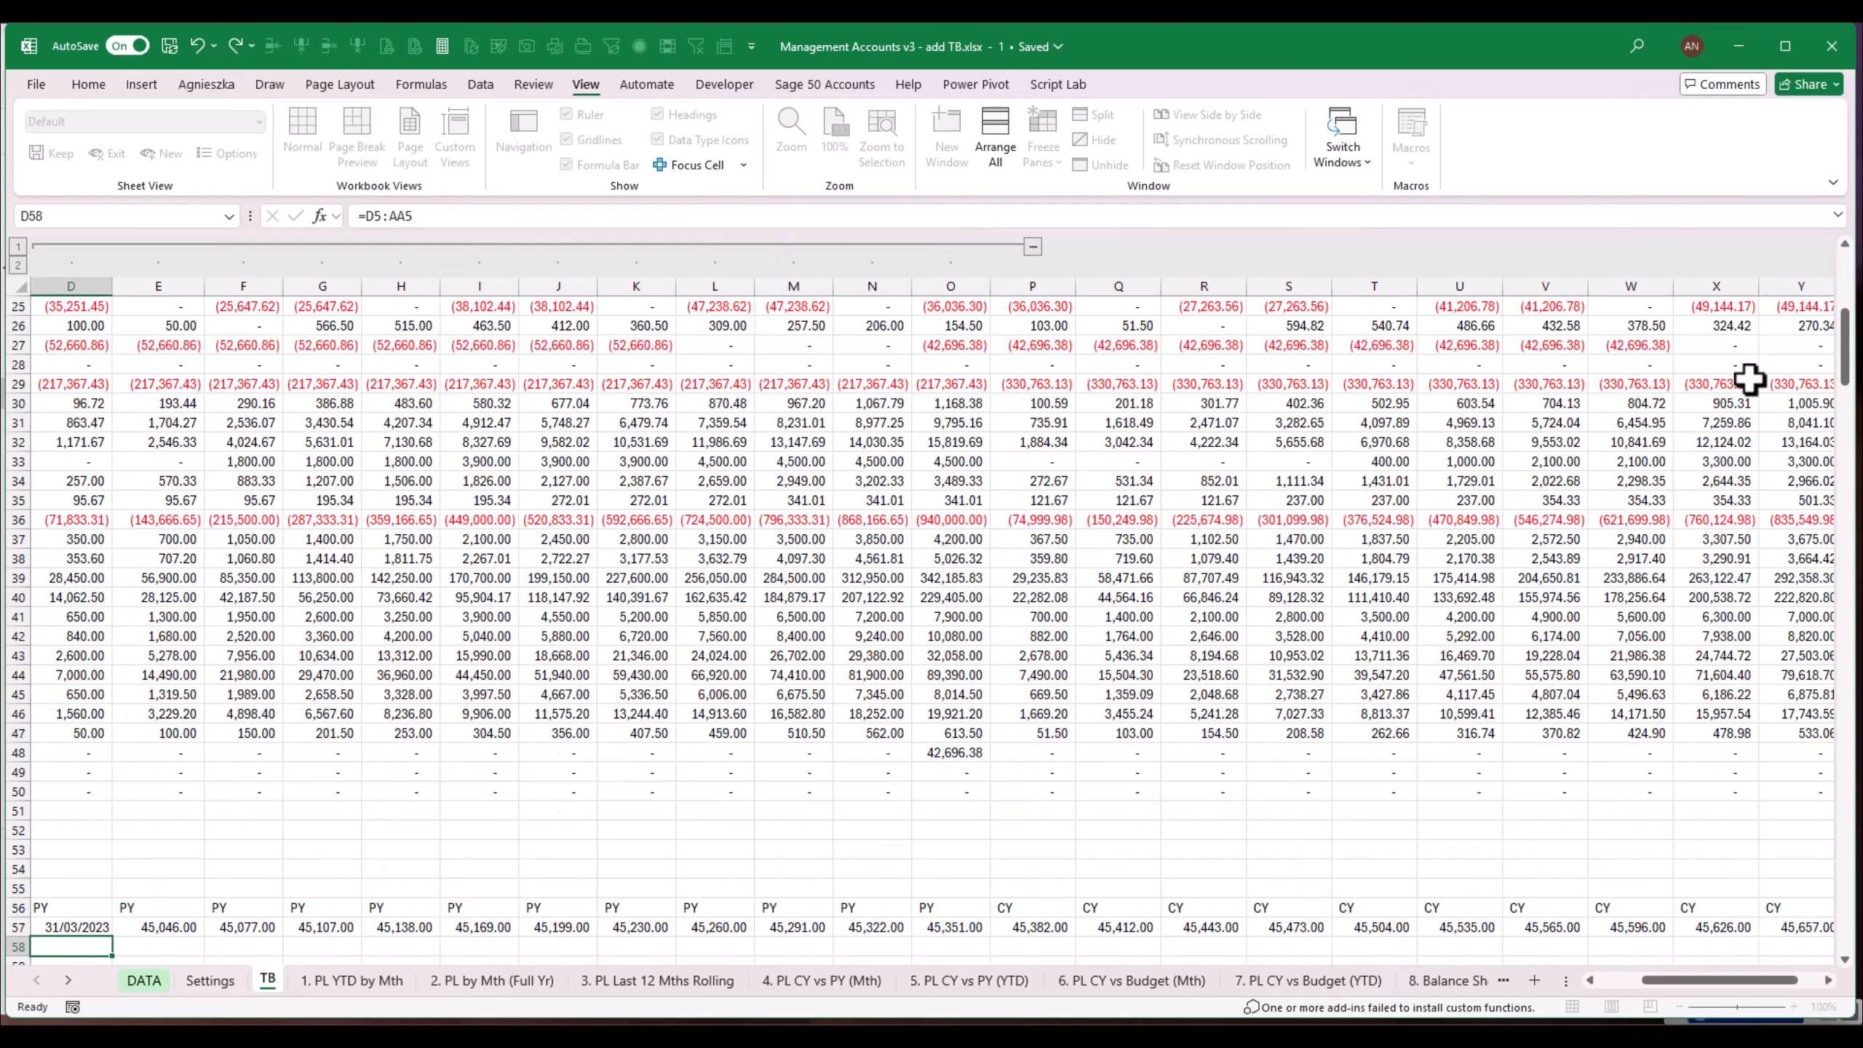
Step: Wrap the D57 date reference in TEXT with month-year format, giving =TEXT(D5:AA5,"MMM_YY")
key(Up)
key(Left)
key(Left)
key(Right)
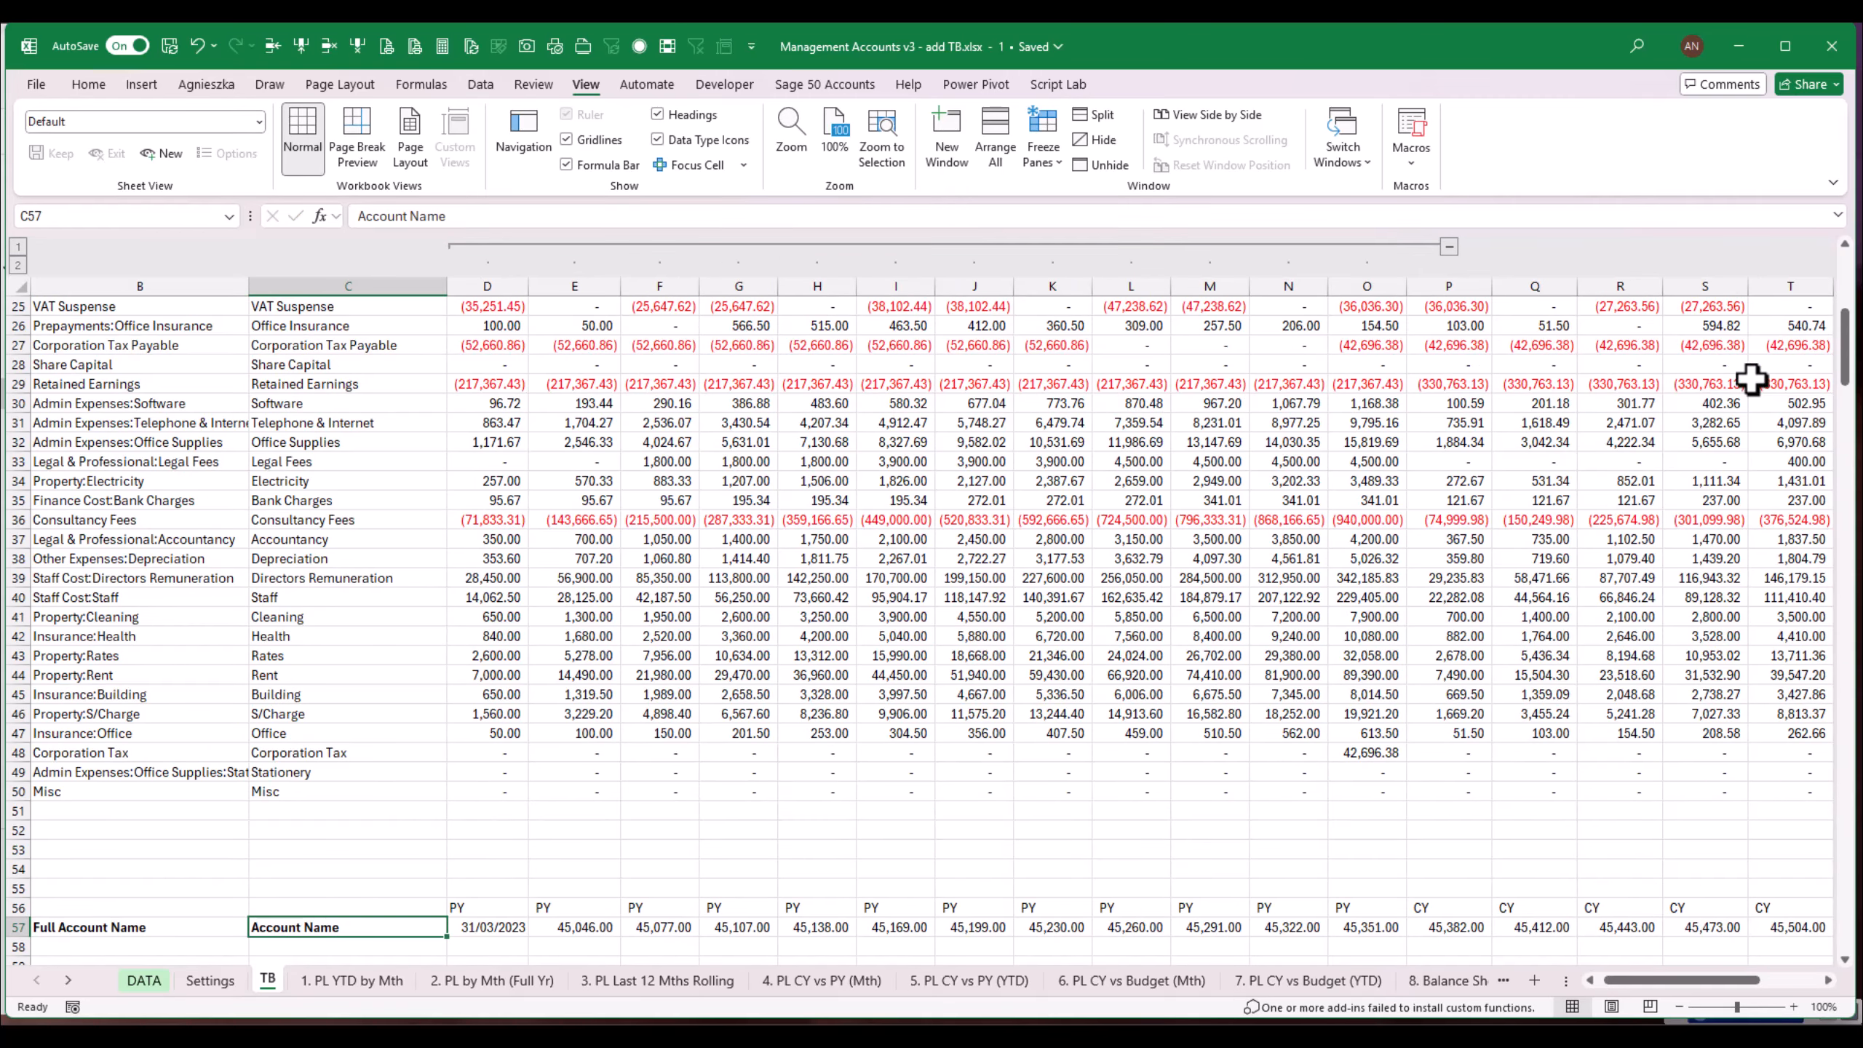
click(481, 927)
click(363, 215)
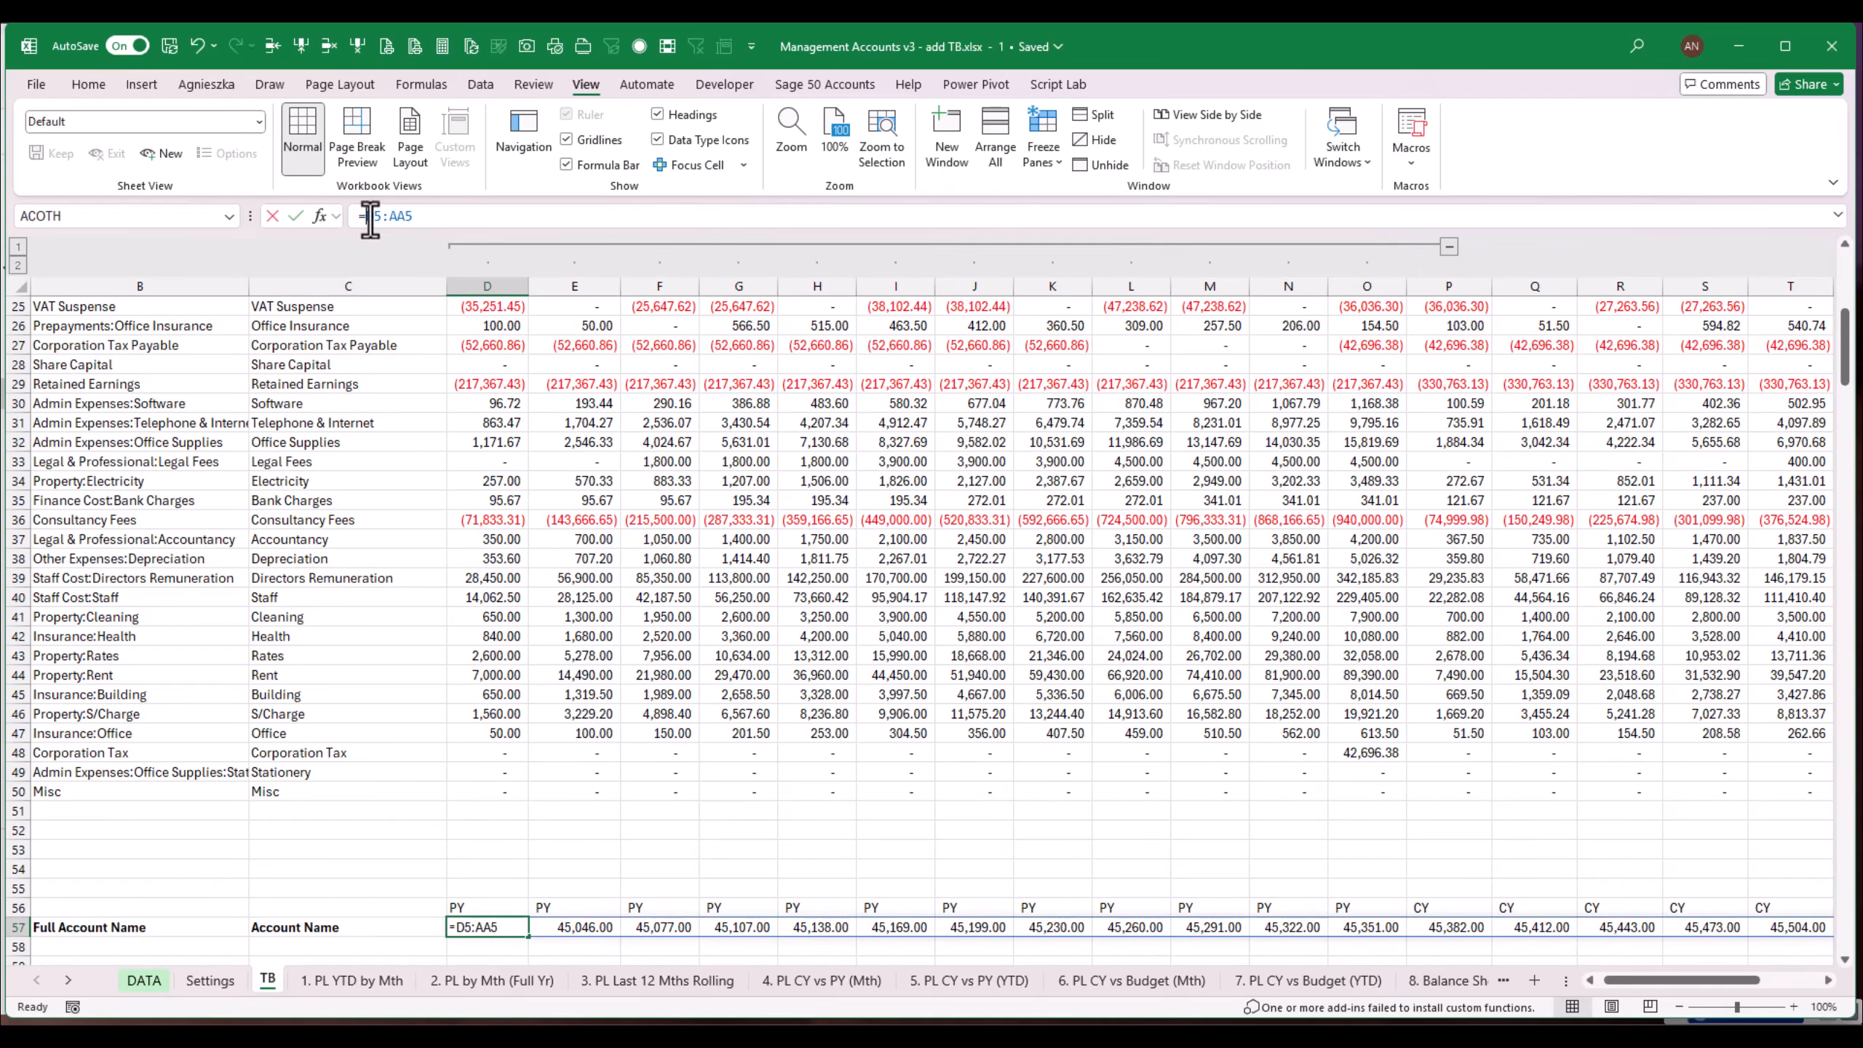
text(tect()
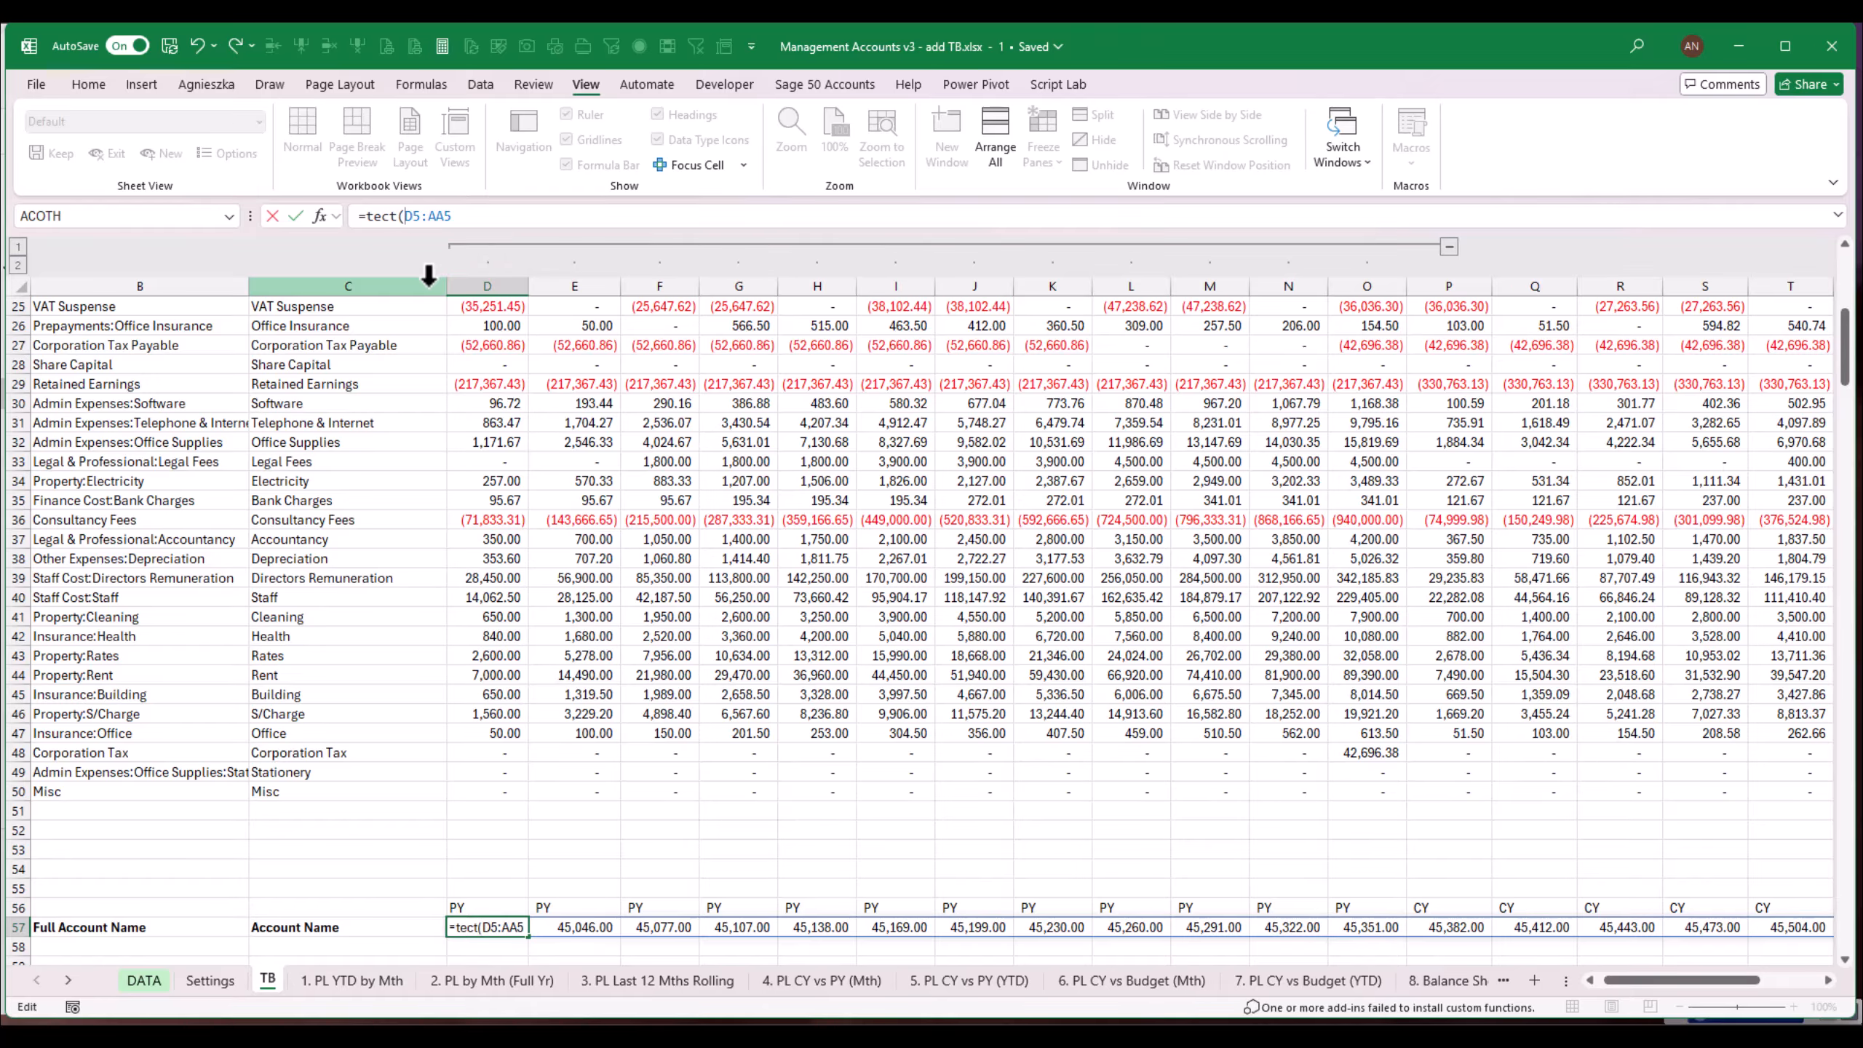
key(BackSpace)
text(x)
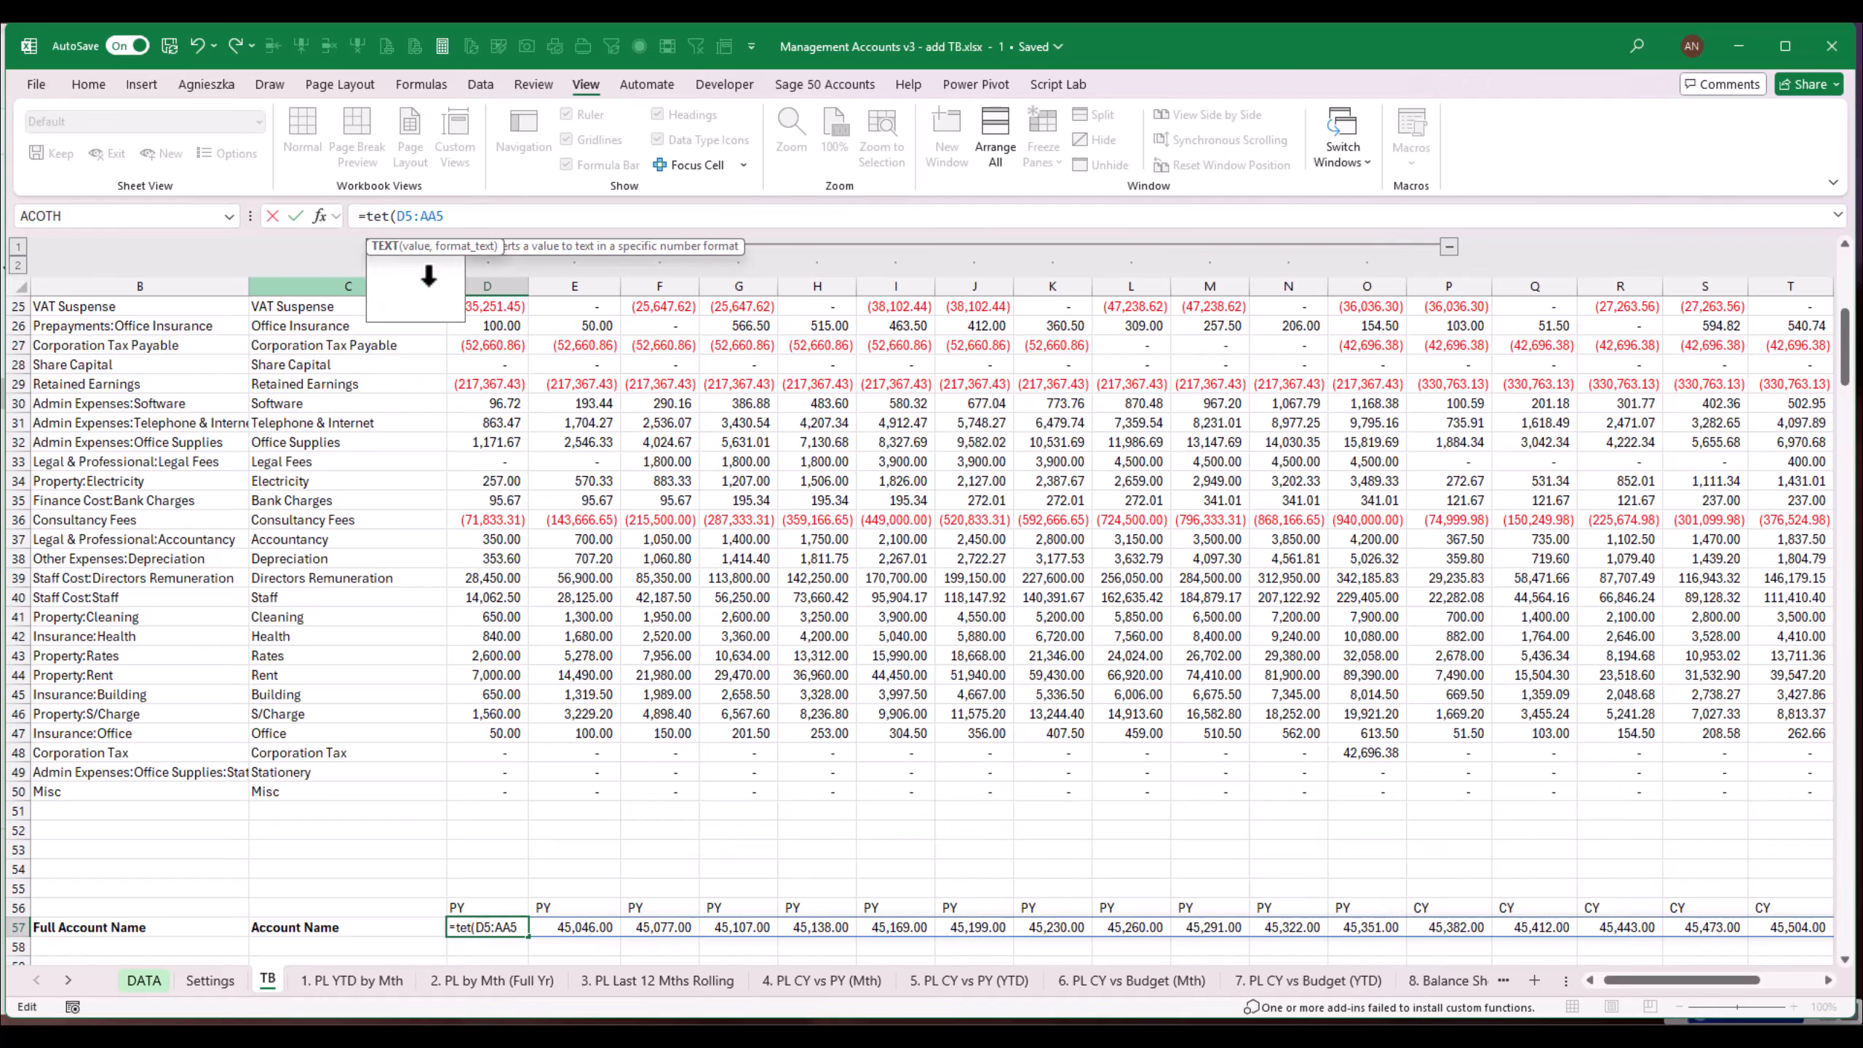
key(End)
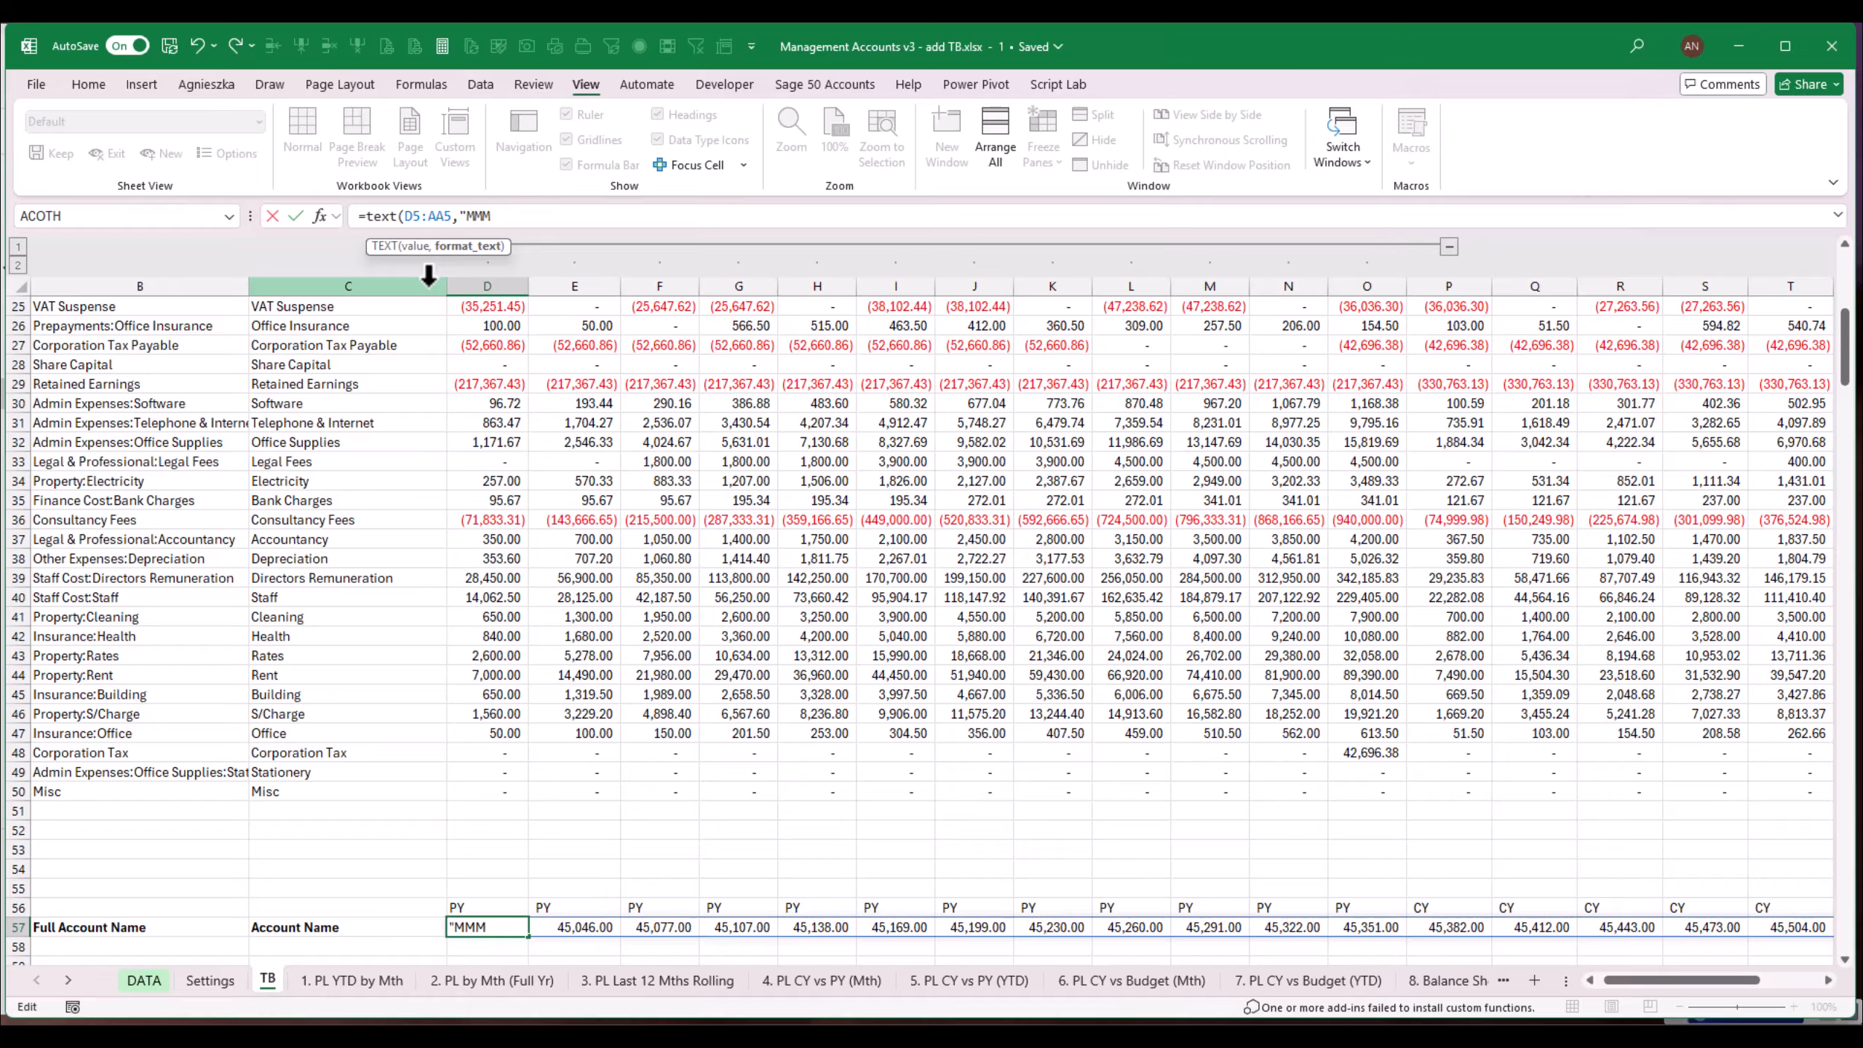
key(ctrl+Return)
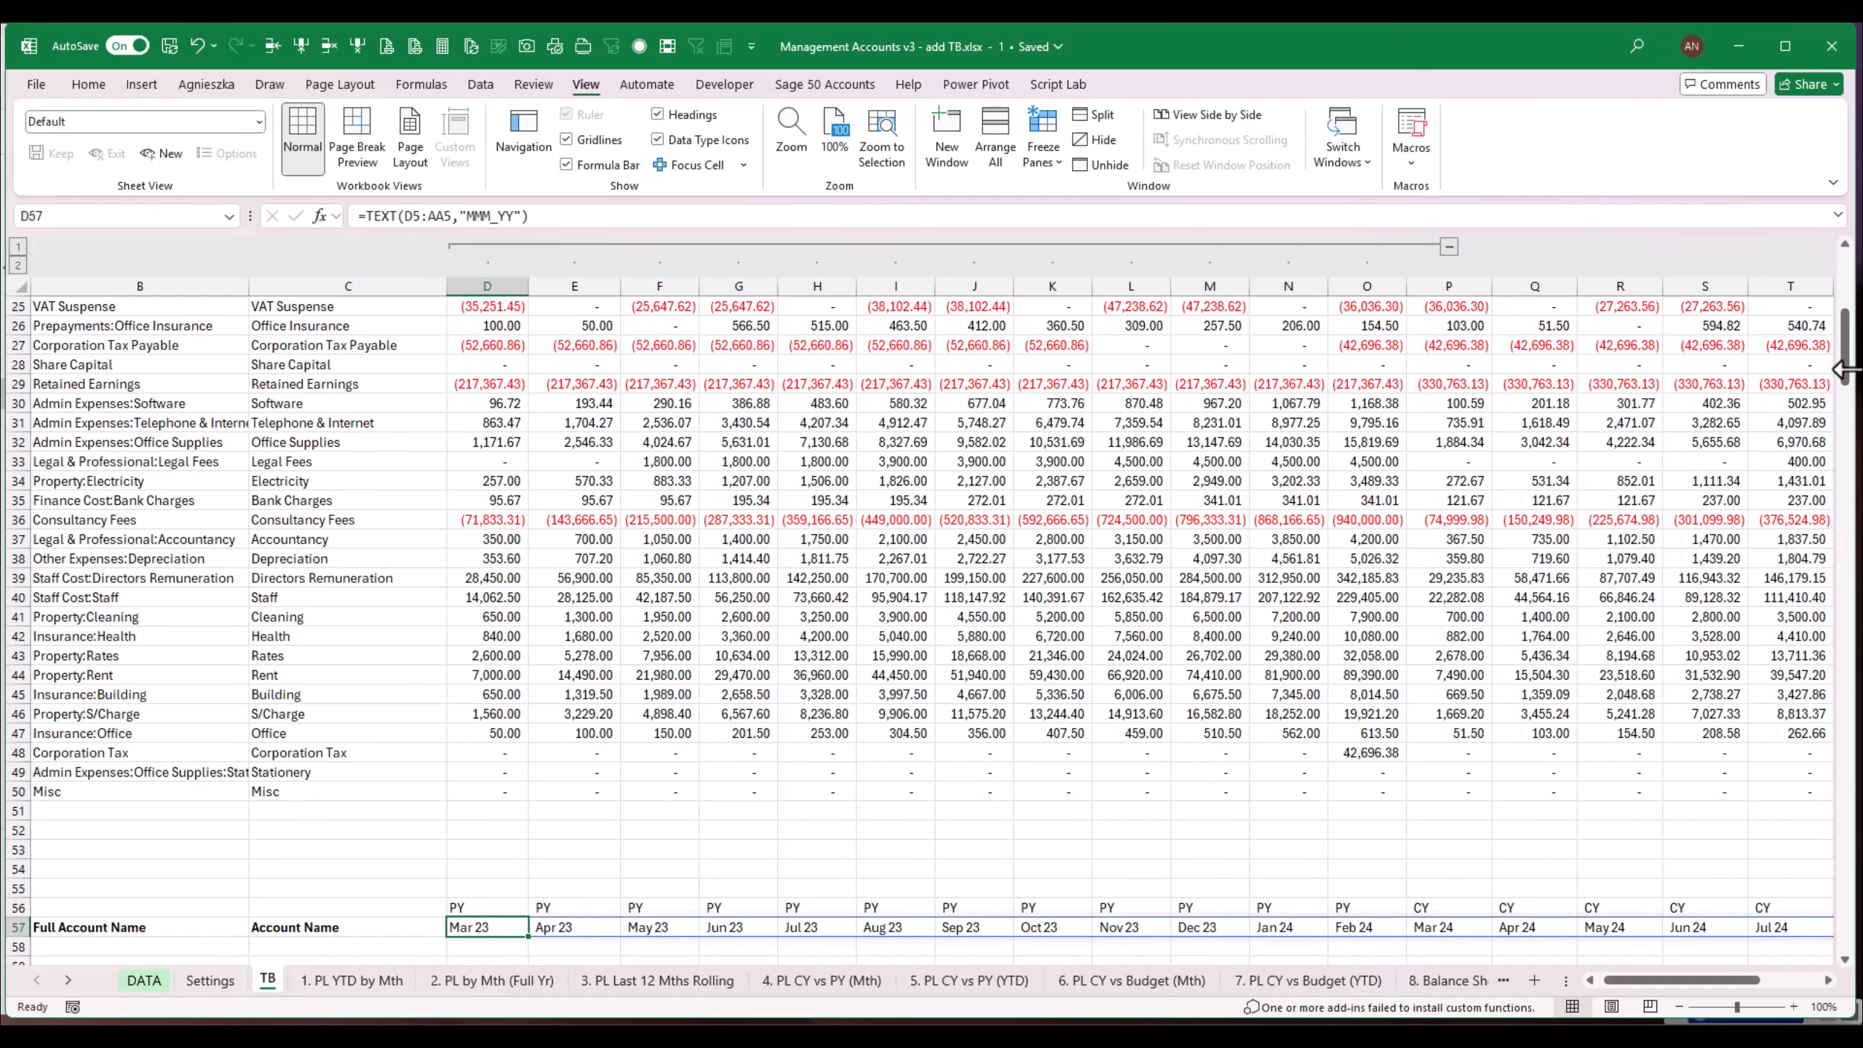
Step: Copy the formatting of the PY and CY labels in D3:AA3 onto row 56 starting at D56
drag(1844, 350, 1844, 290)
drag(479, 342, 1720, 344)
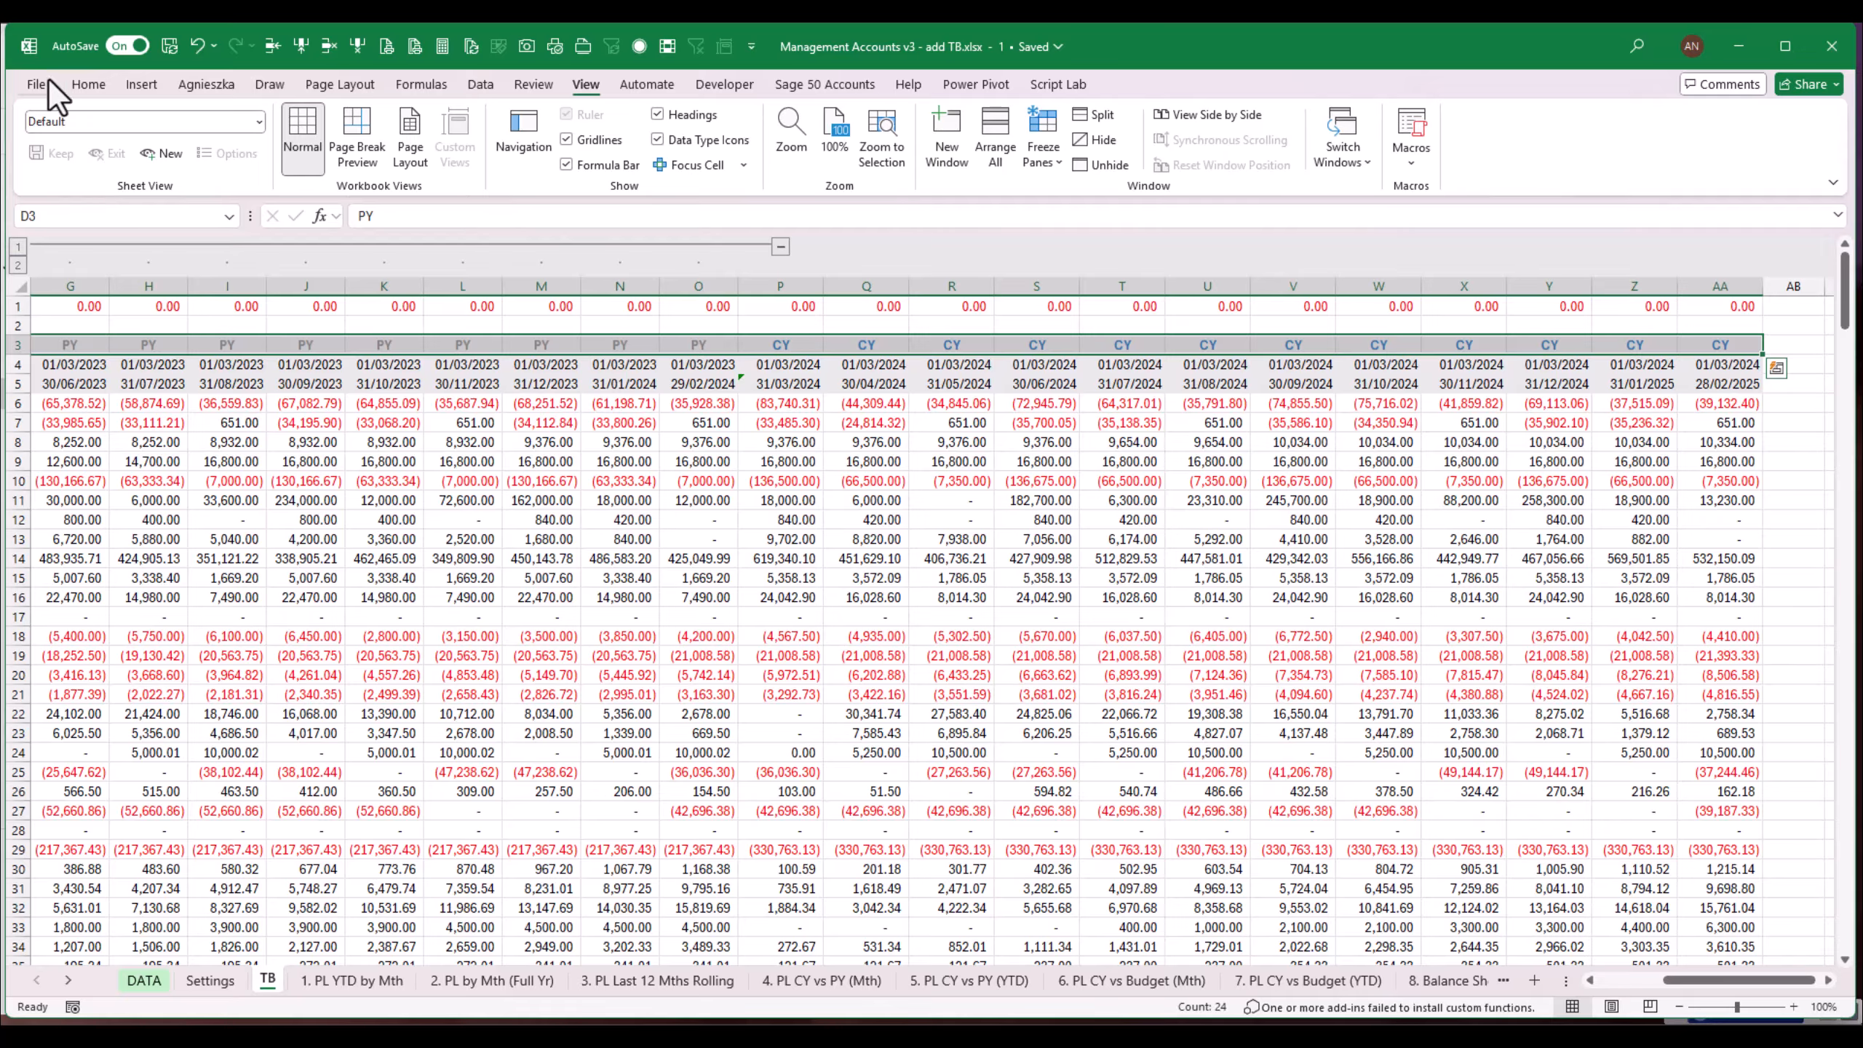
click(89, 84)
click(117, 164)
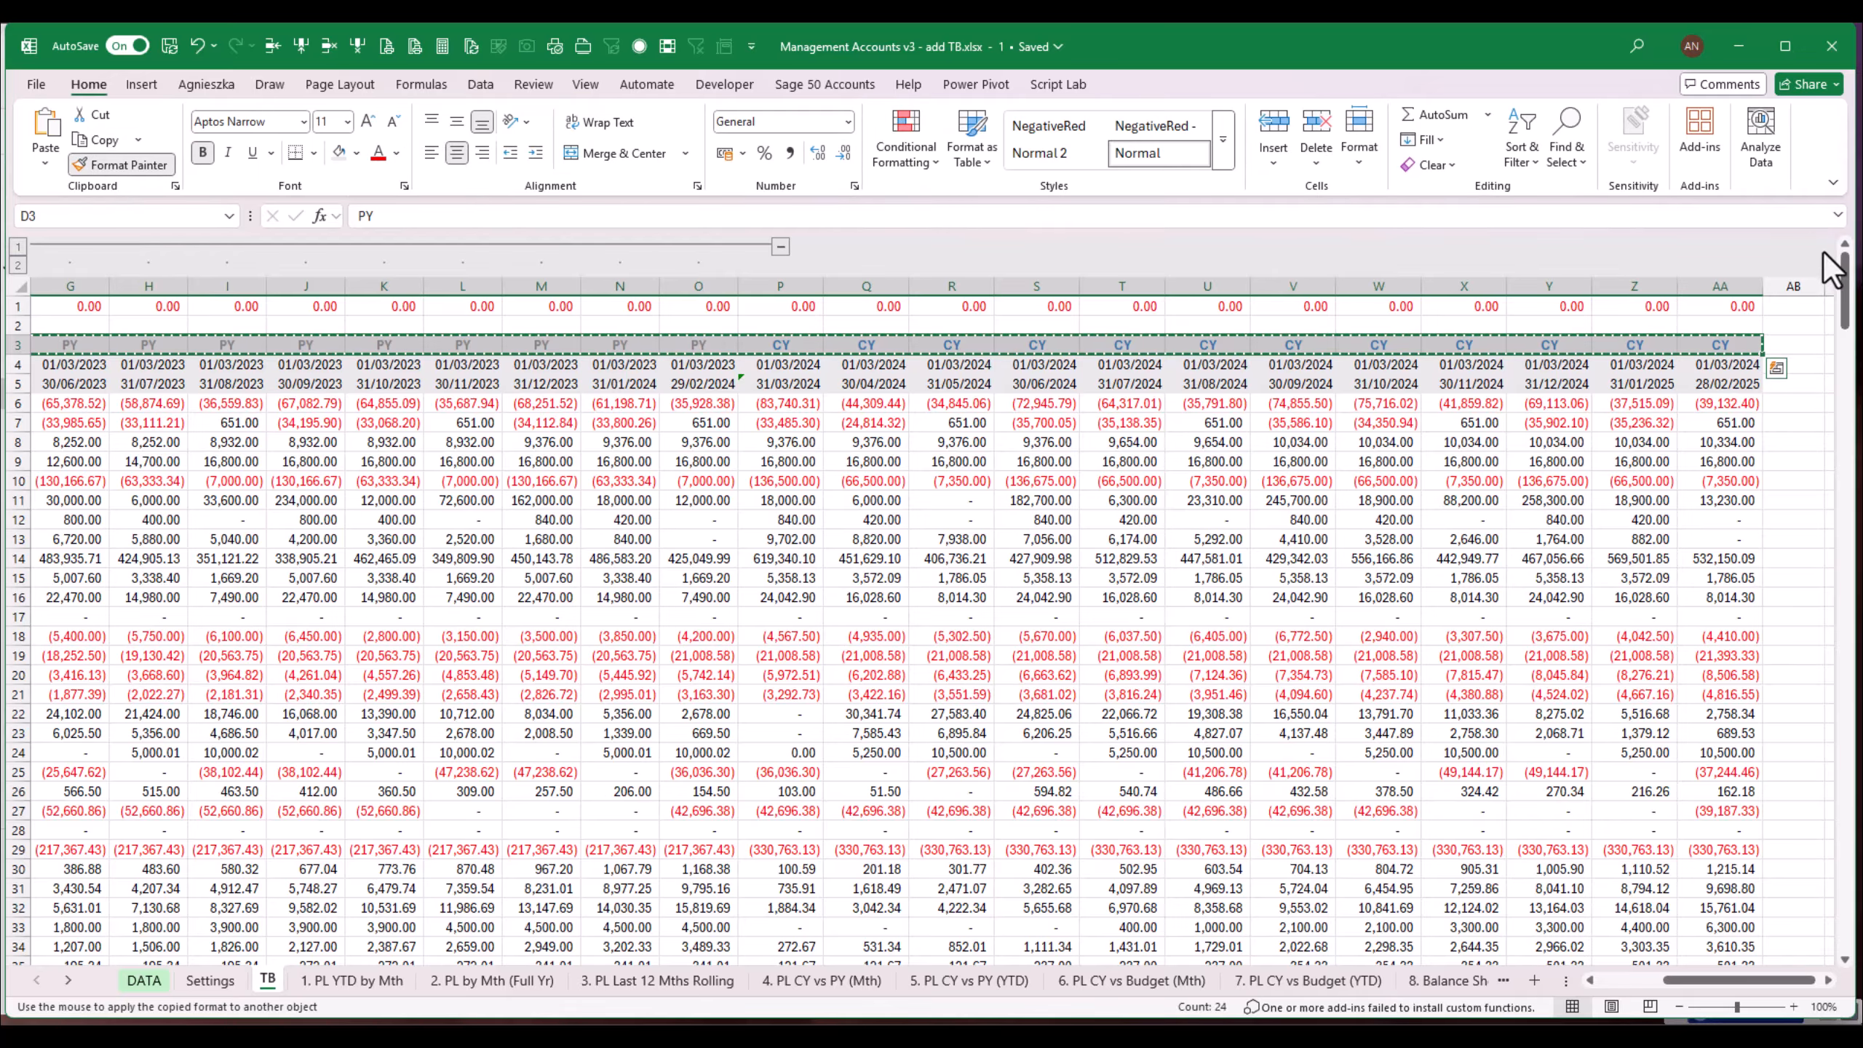
scroll(1825, 253, down, 13)
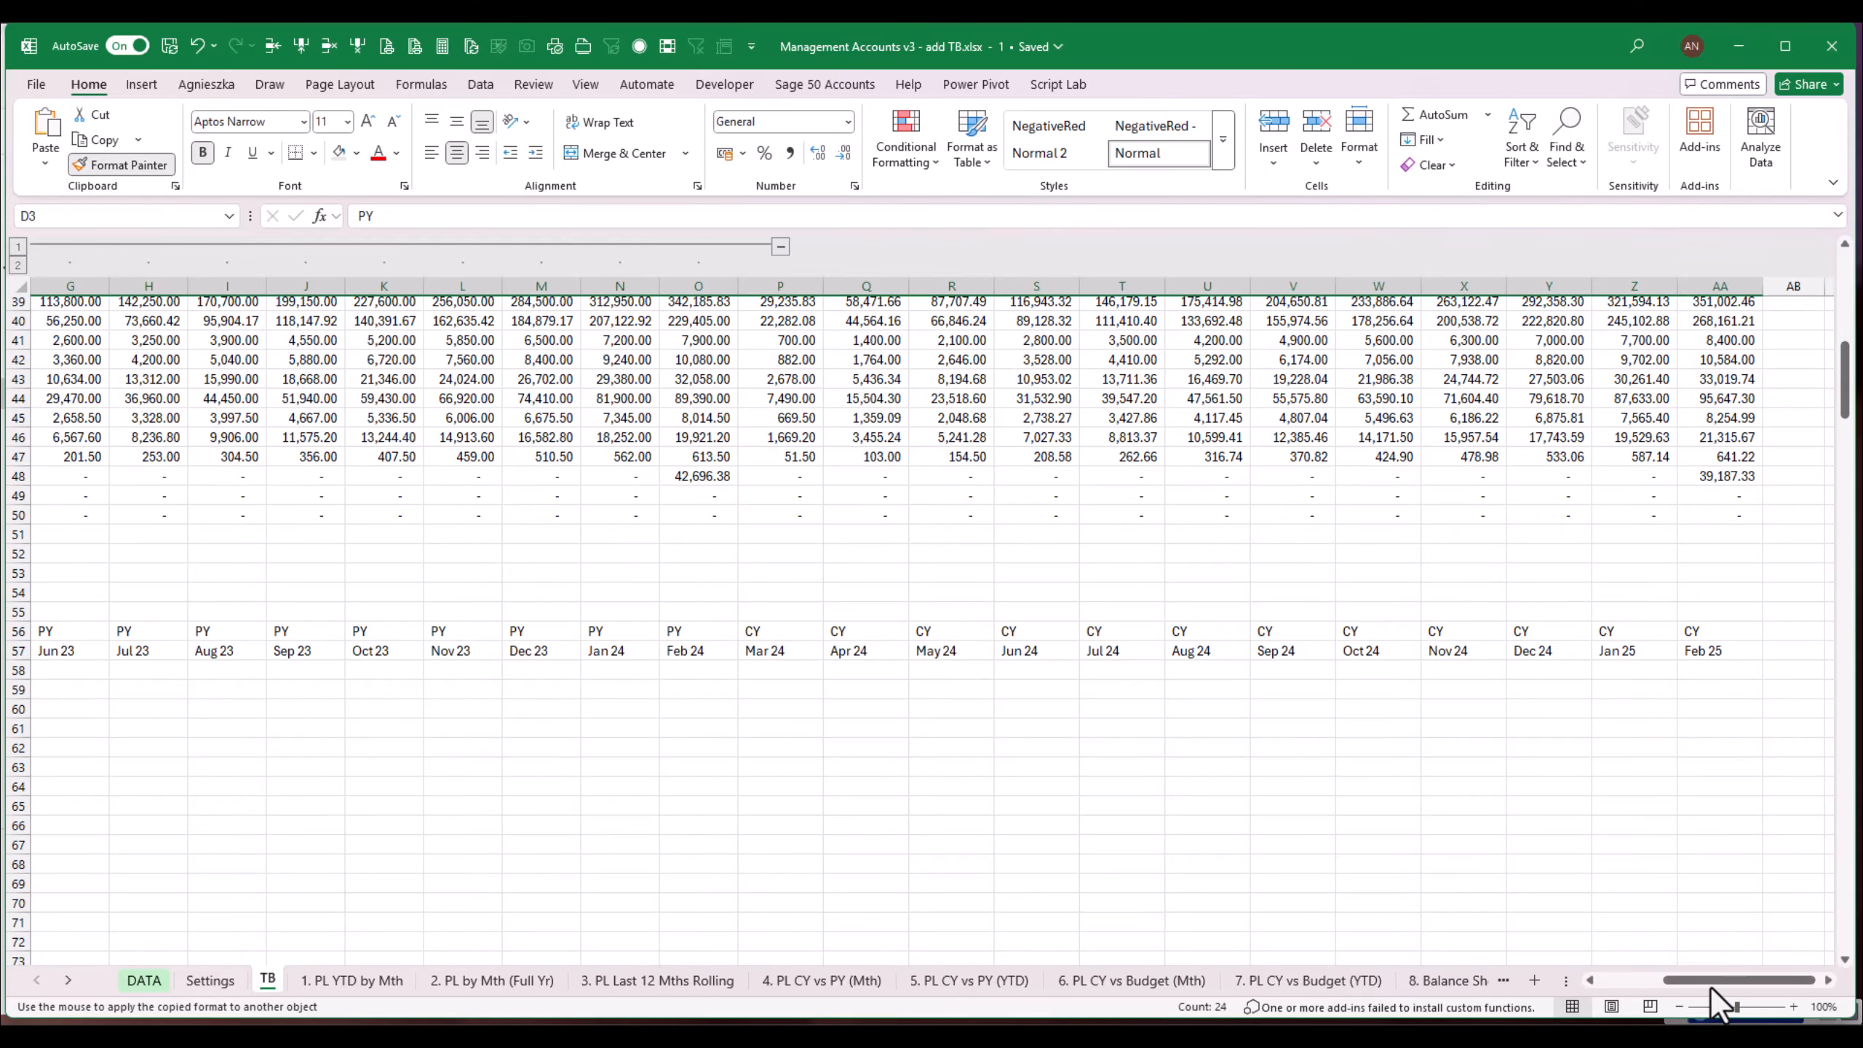
drag(1712, 984, 1647, 984)
click(552, 633)
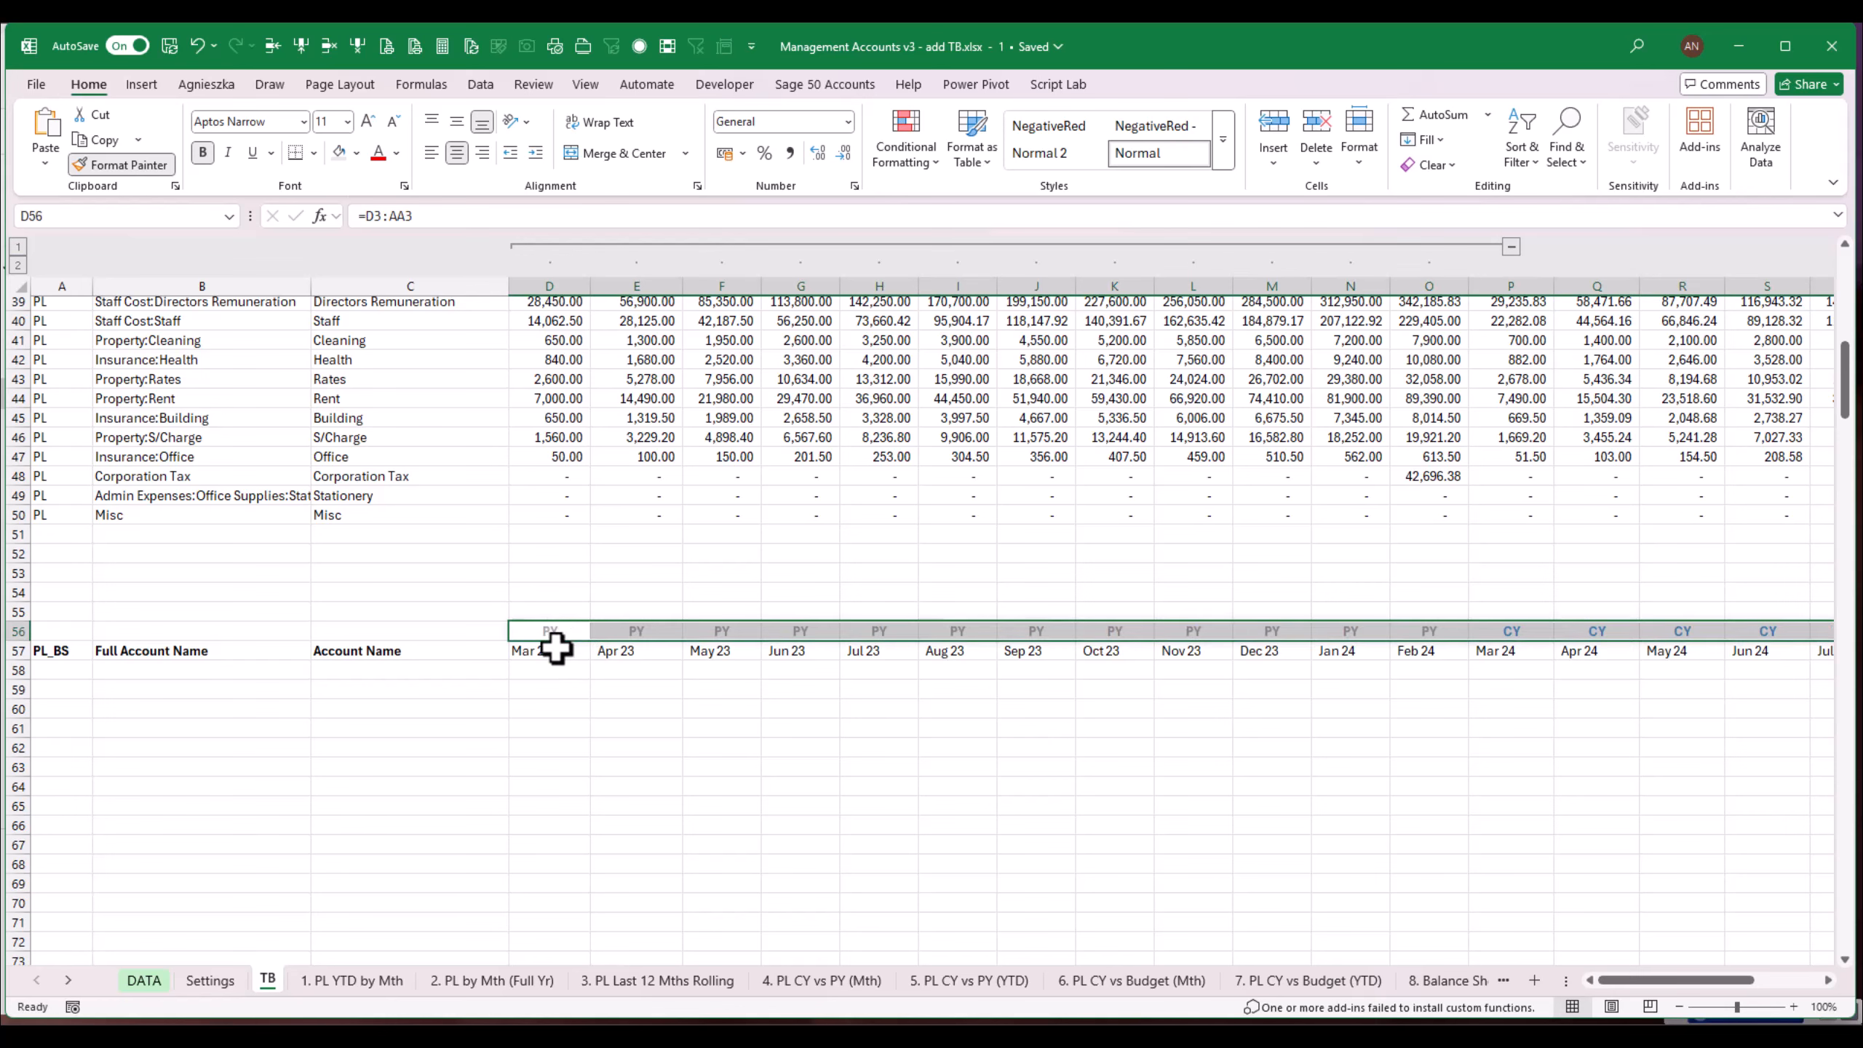
Step: Centre and bold the month headers in D57:AA57
mouse_move(555, 647)
mouse_down()
mouse_move(1788, 653)
mouse_move(1742, 659)
mouse_up()
click(451, 152)
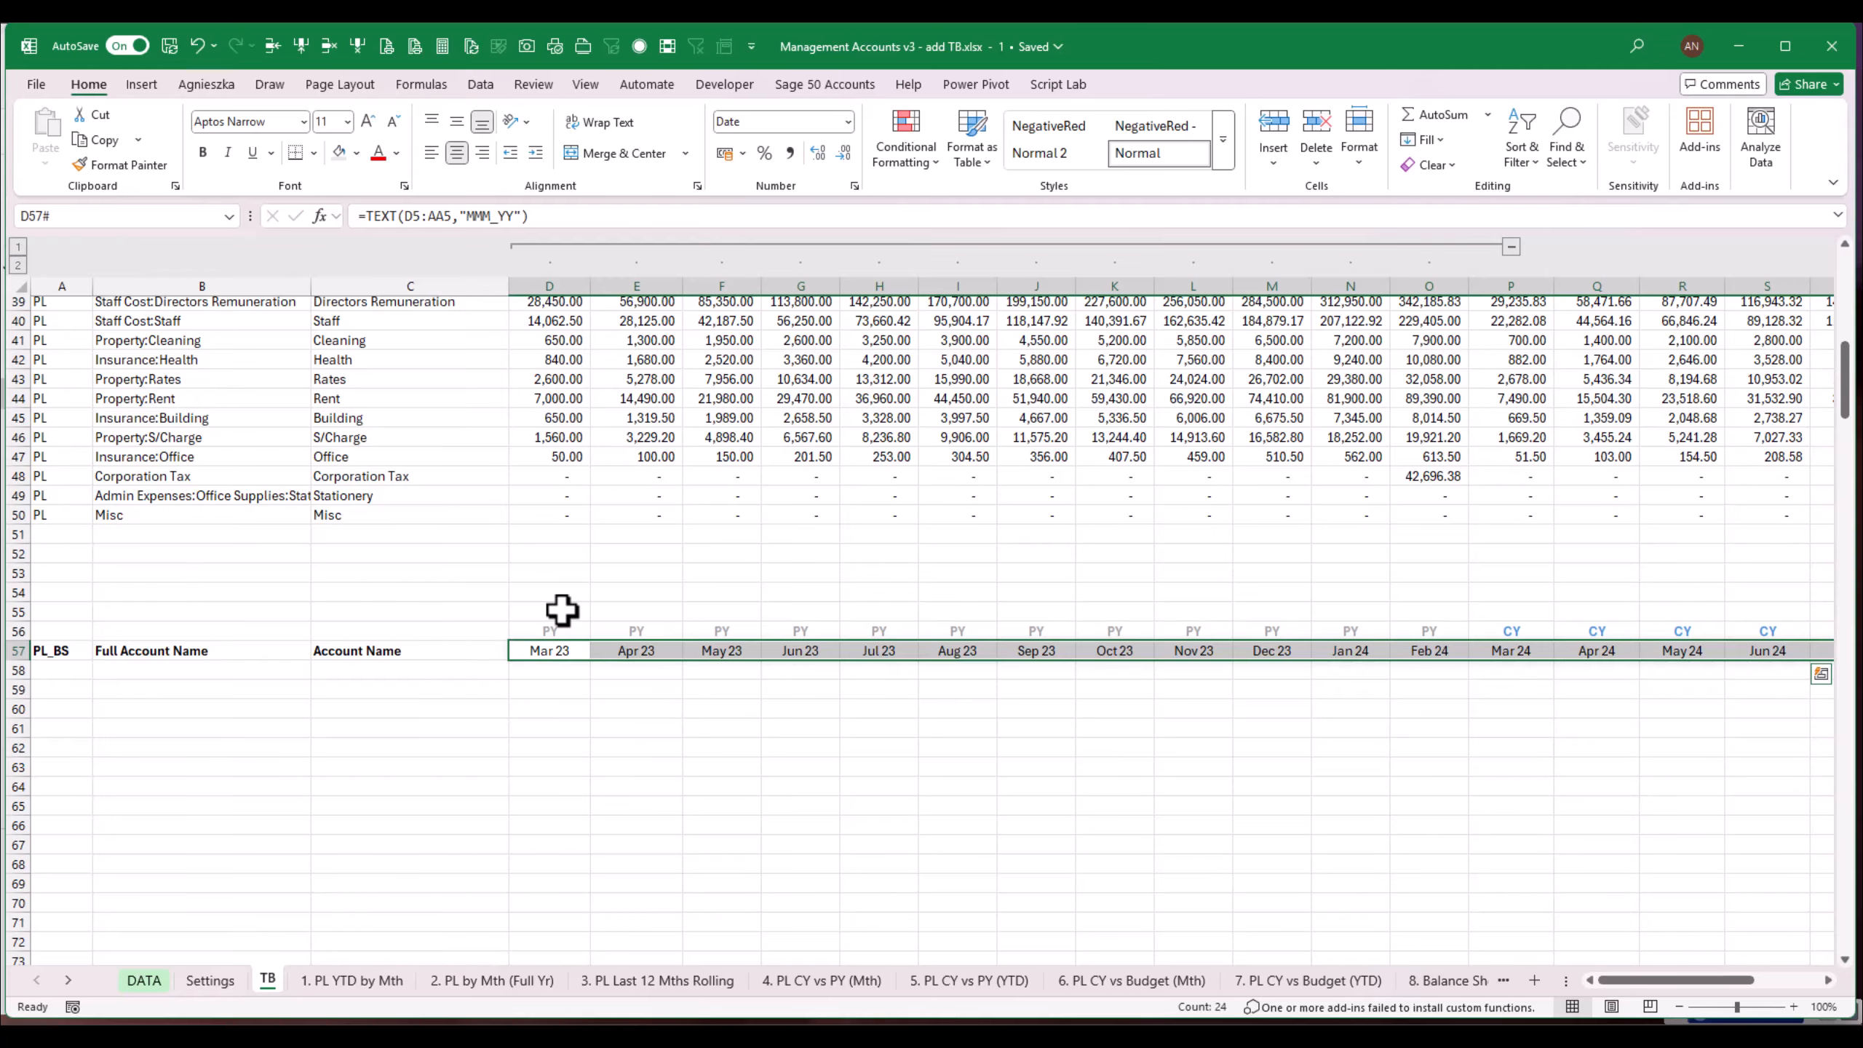
click(368, 729)
drag(554, 653, 1753, 642)
key(ctrl+b)
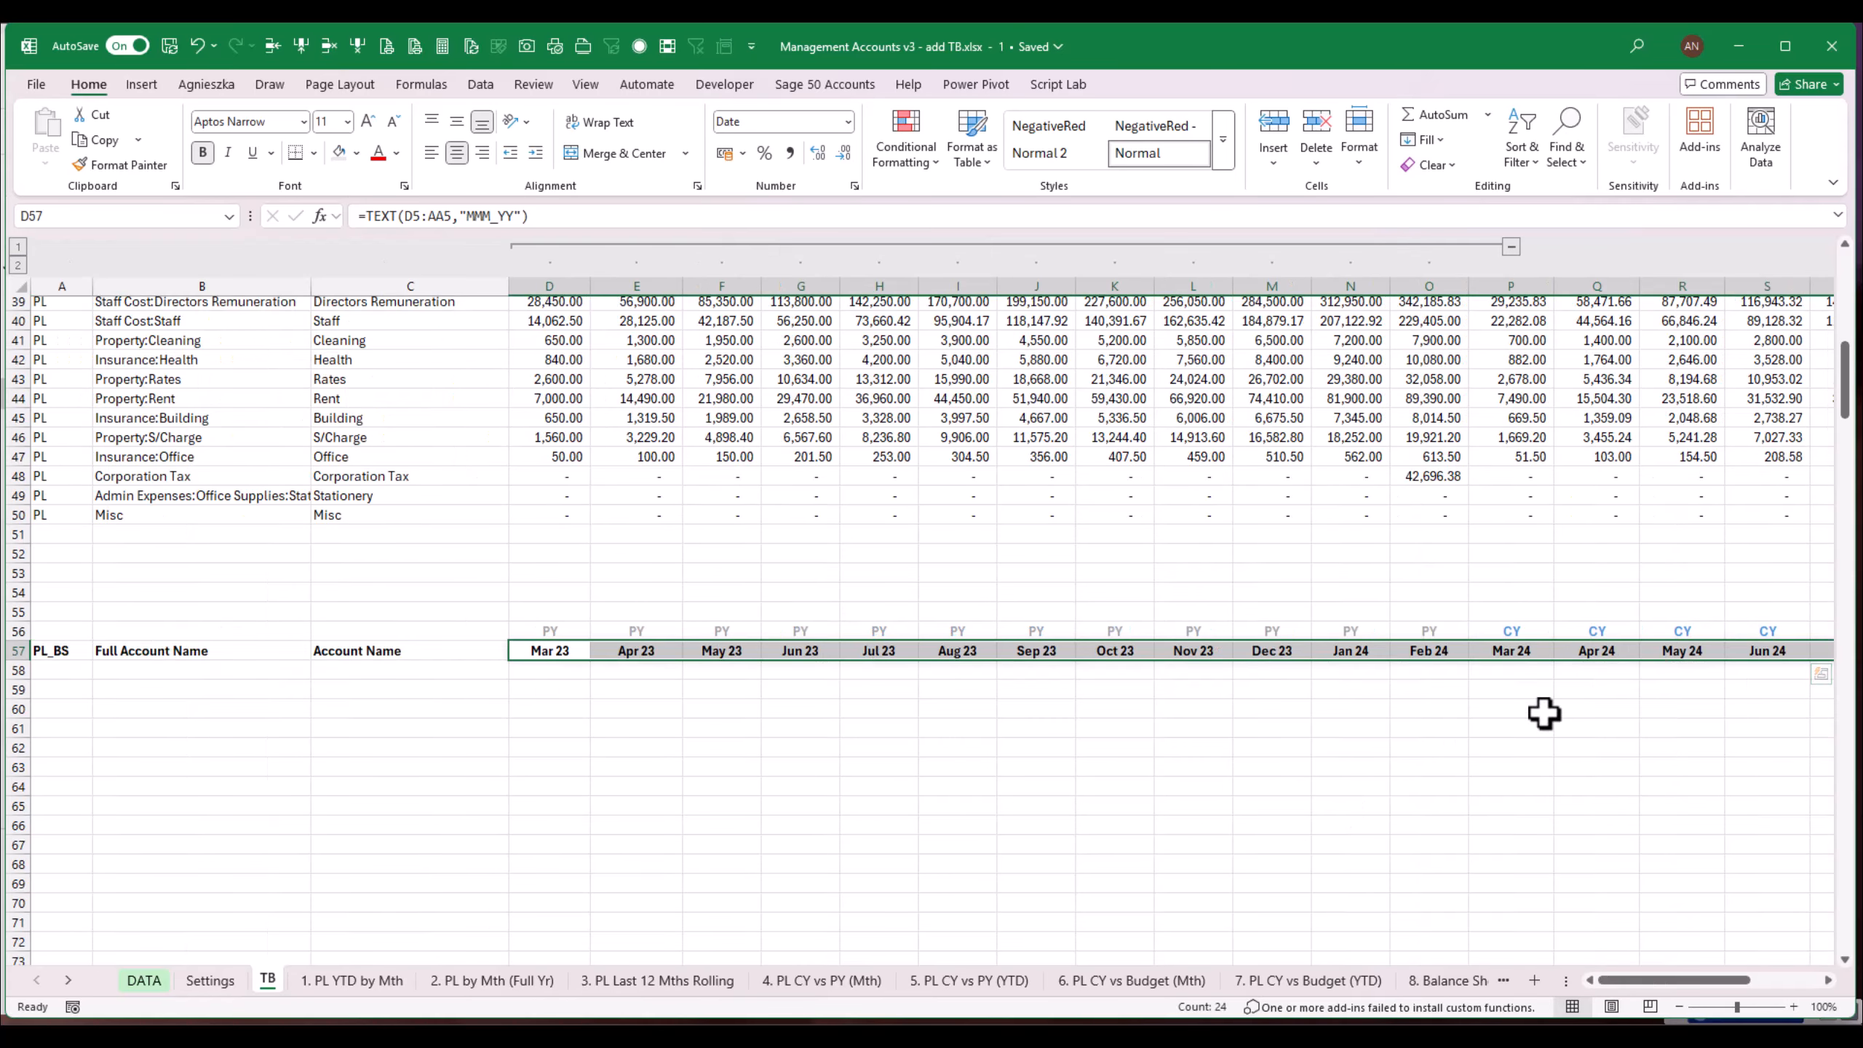
click(1211, 782)
Step: List only the profit and loss accounts under Full Account Name by entering =FILTER(B6#,A6#="PL") in B58
click(179, 691)
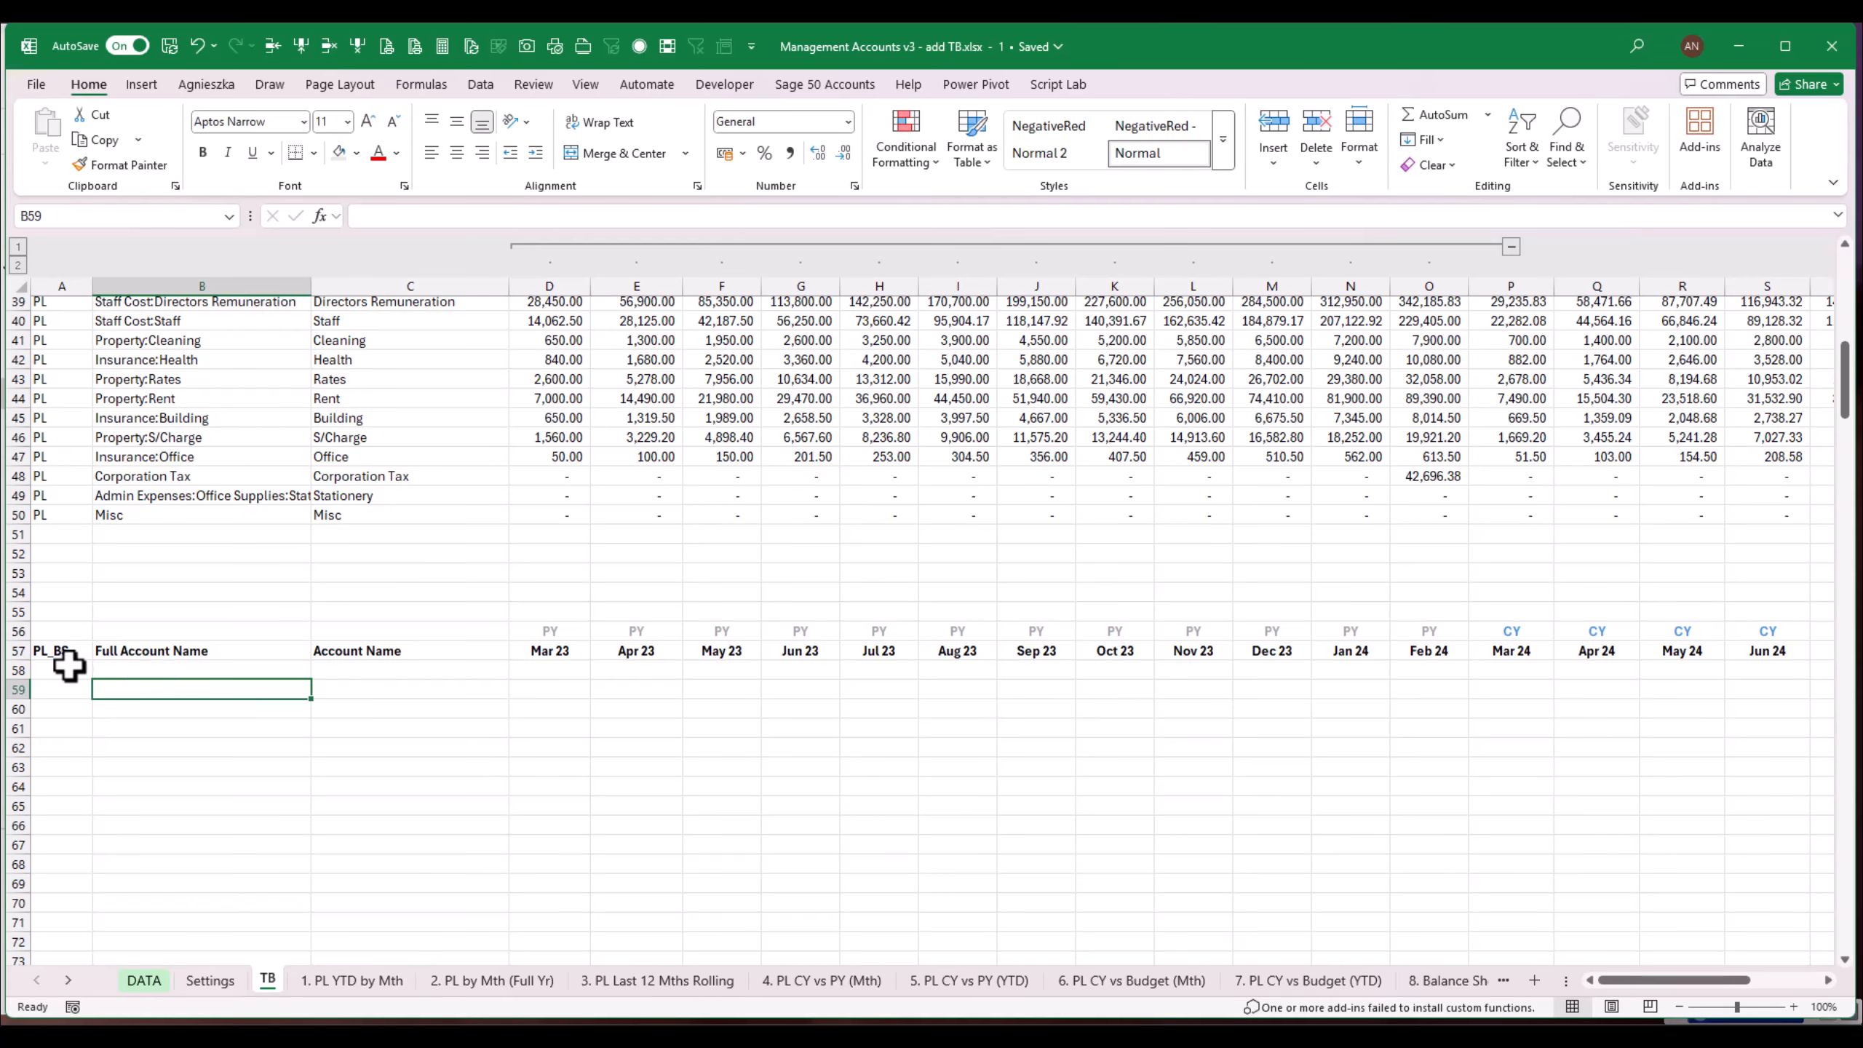
click(191, 668)
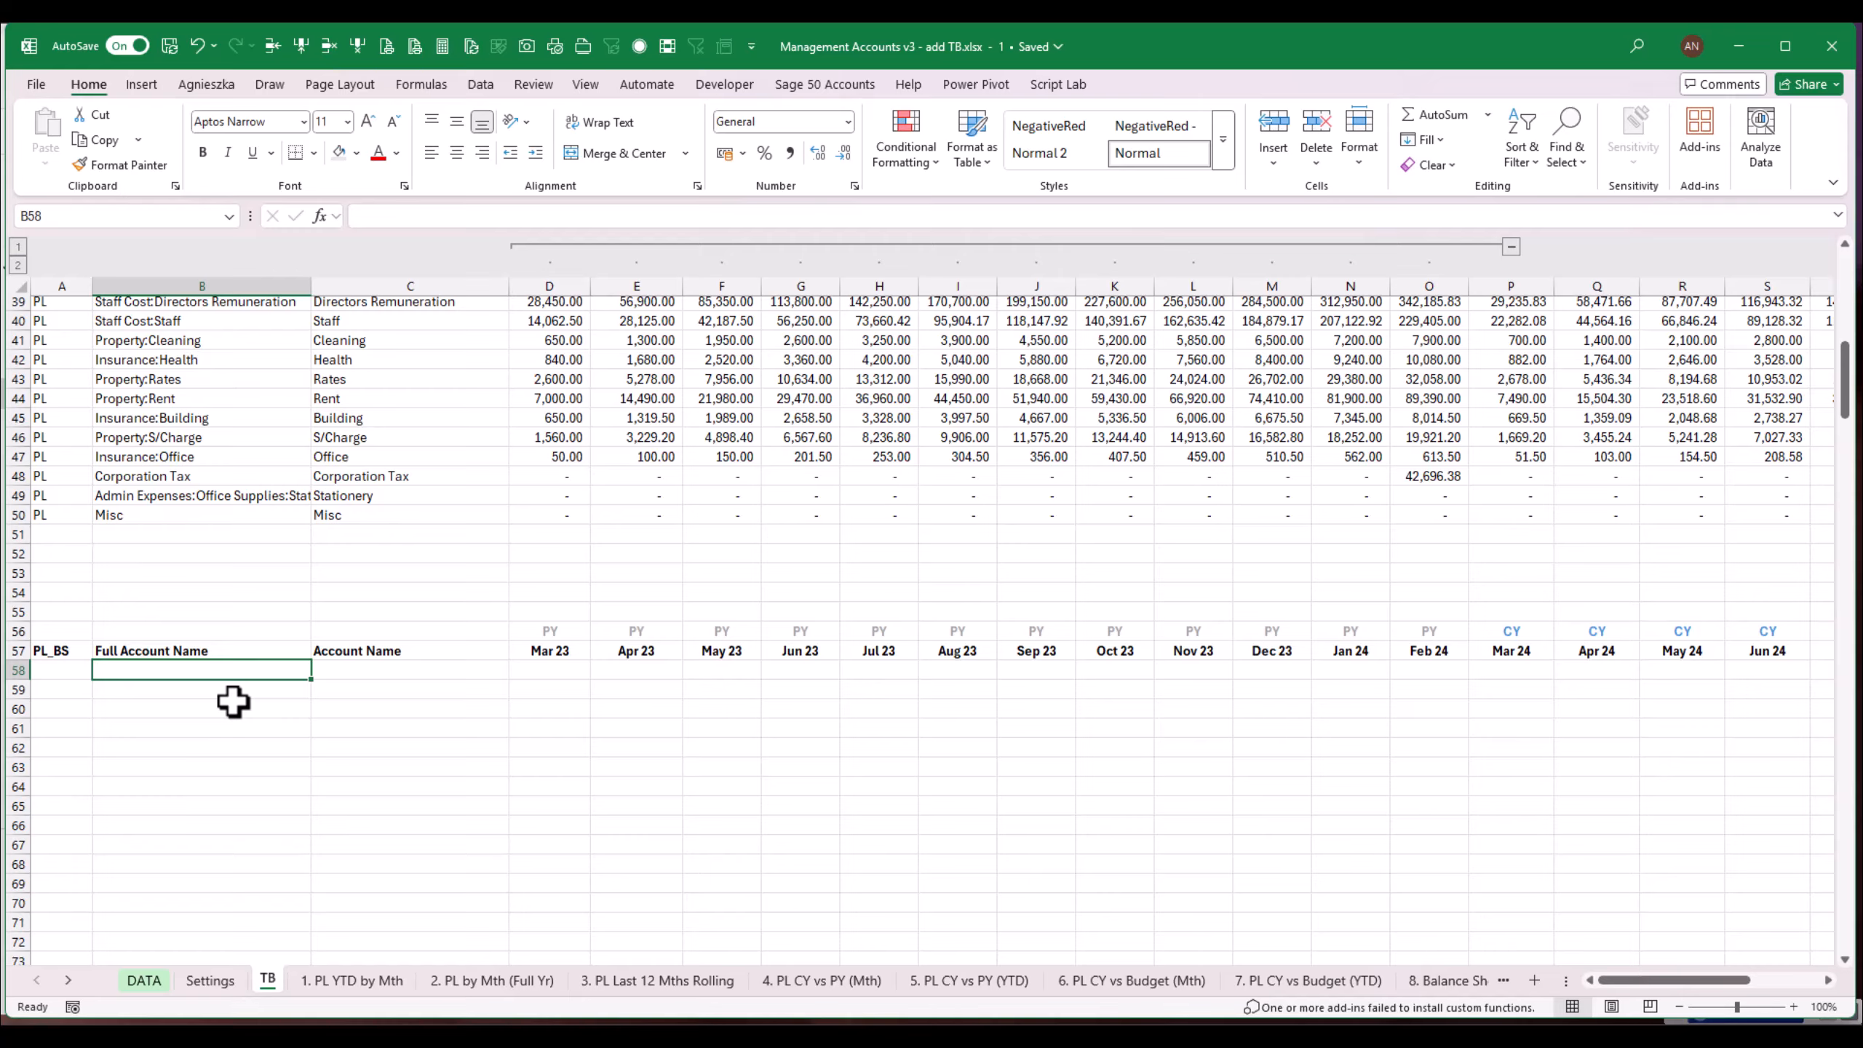
key(alt+Tab)
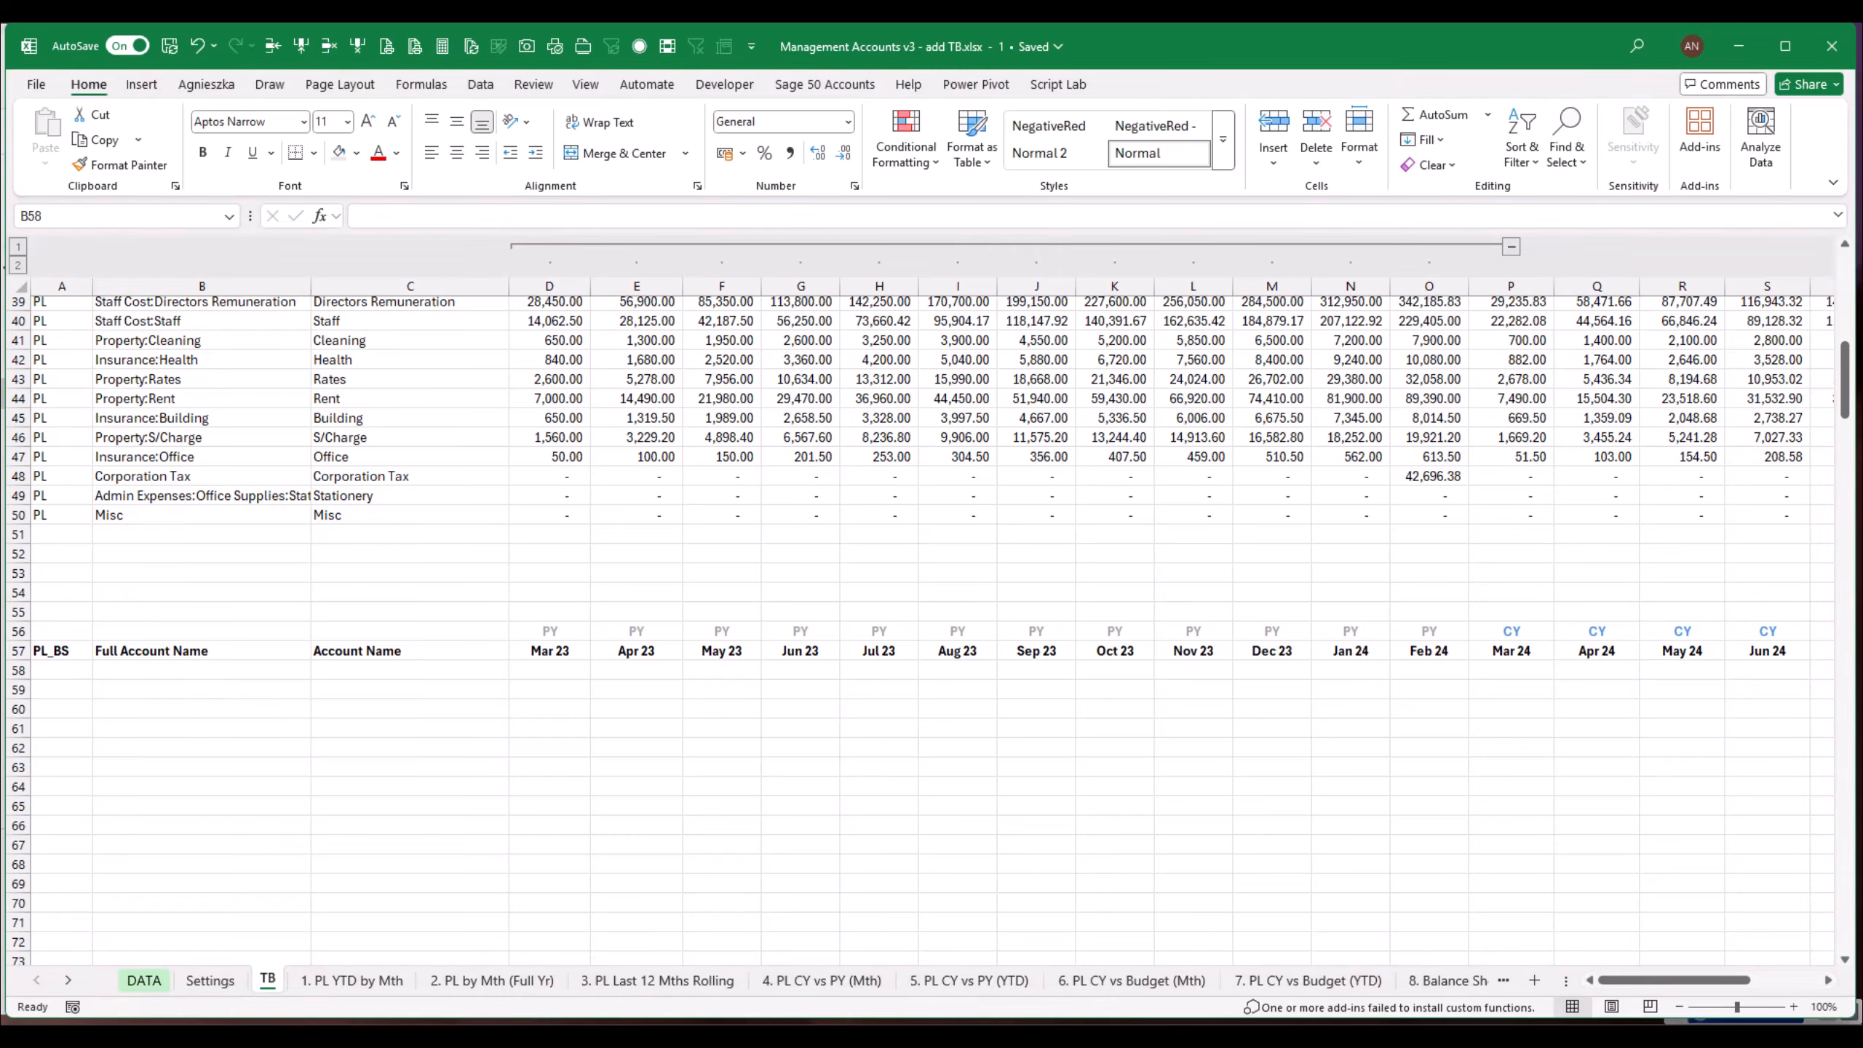
key(alt+Tab)
text(=)
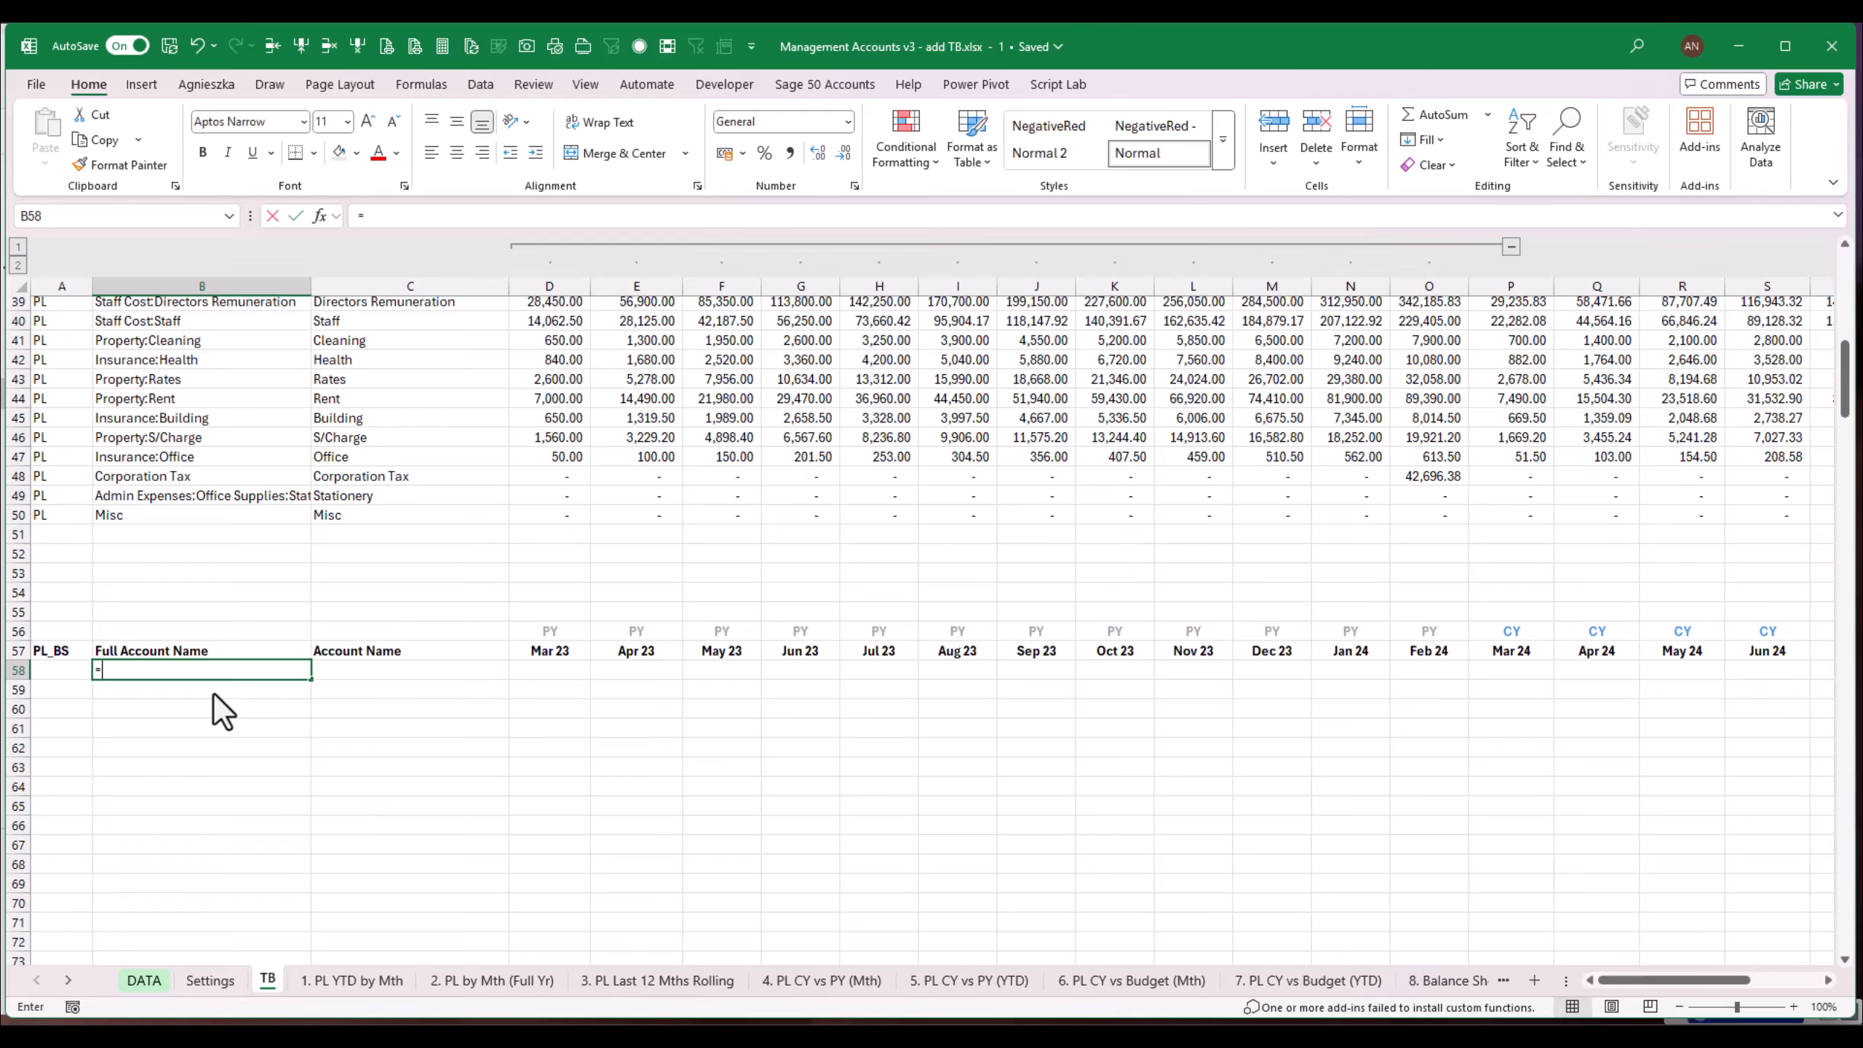
text(filter()
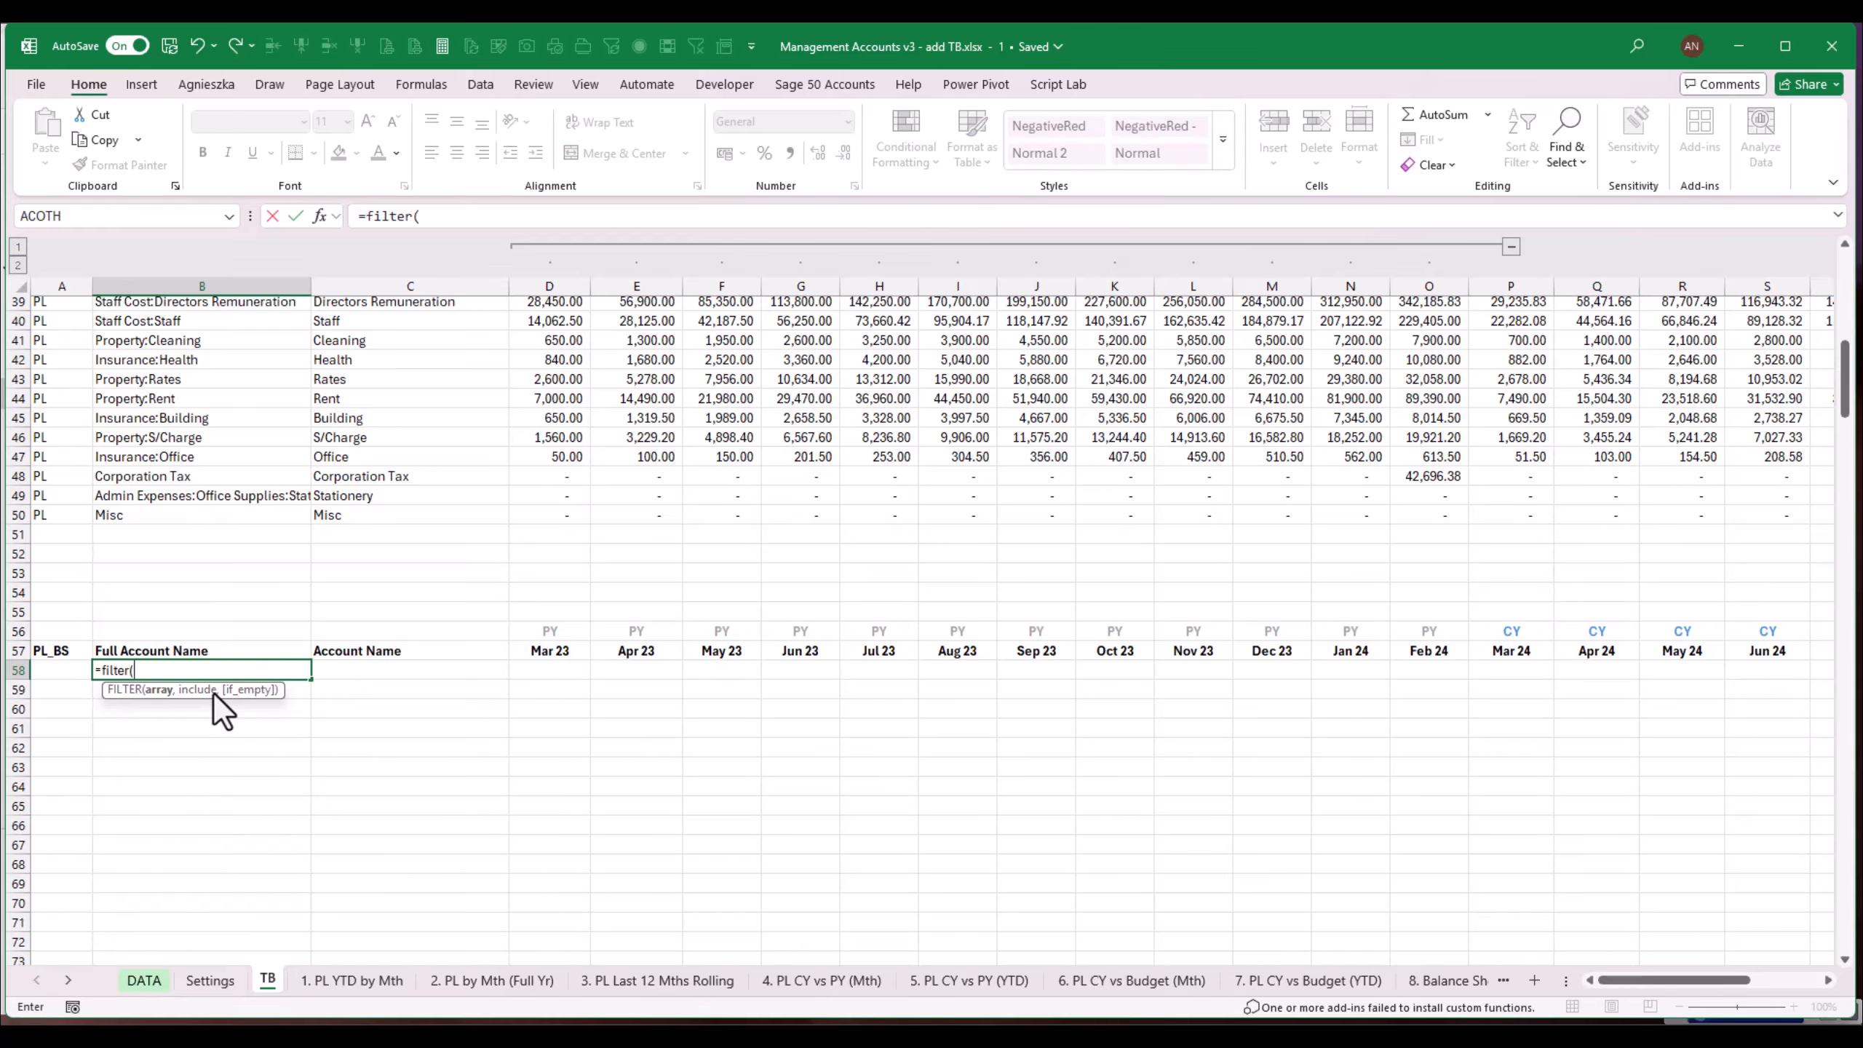
drag(1844, 411, 1845, 323)
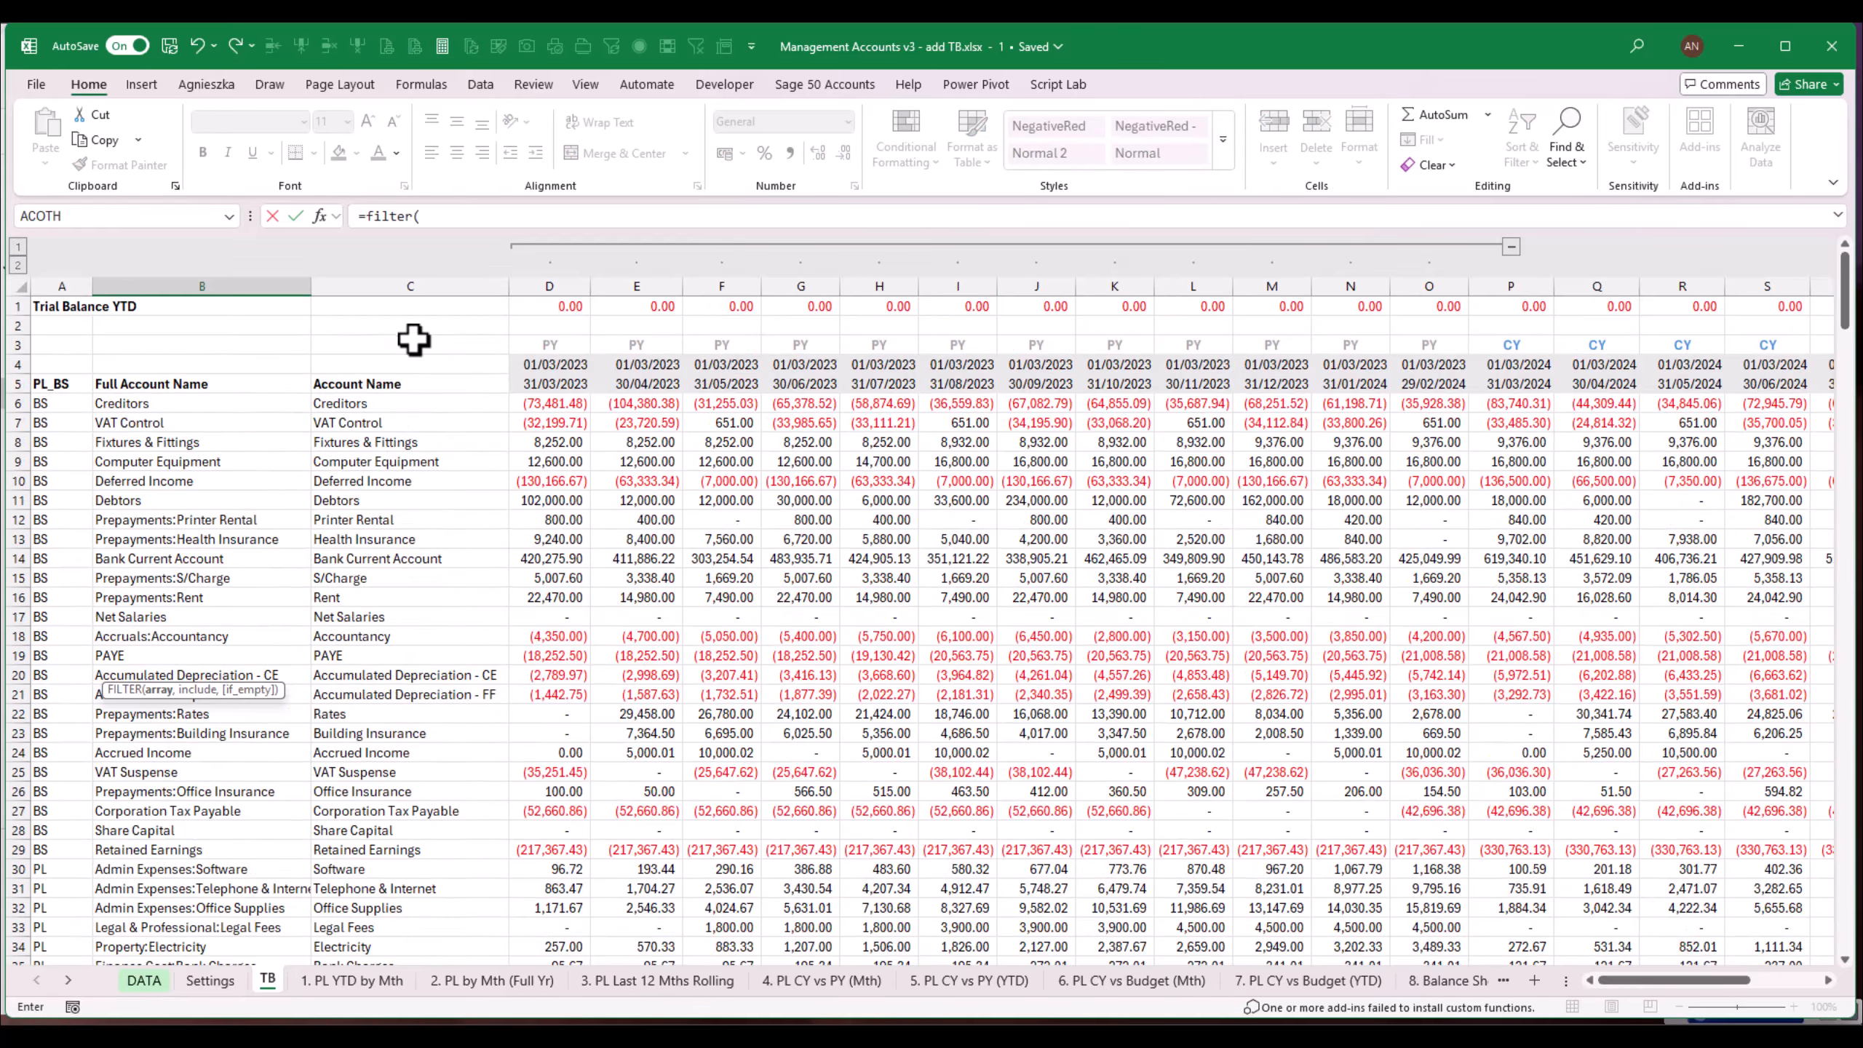
click(219, 403)
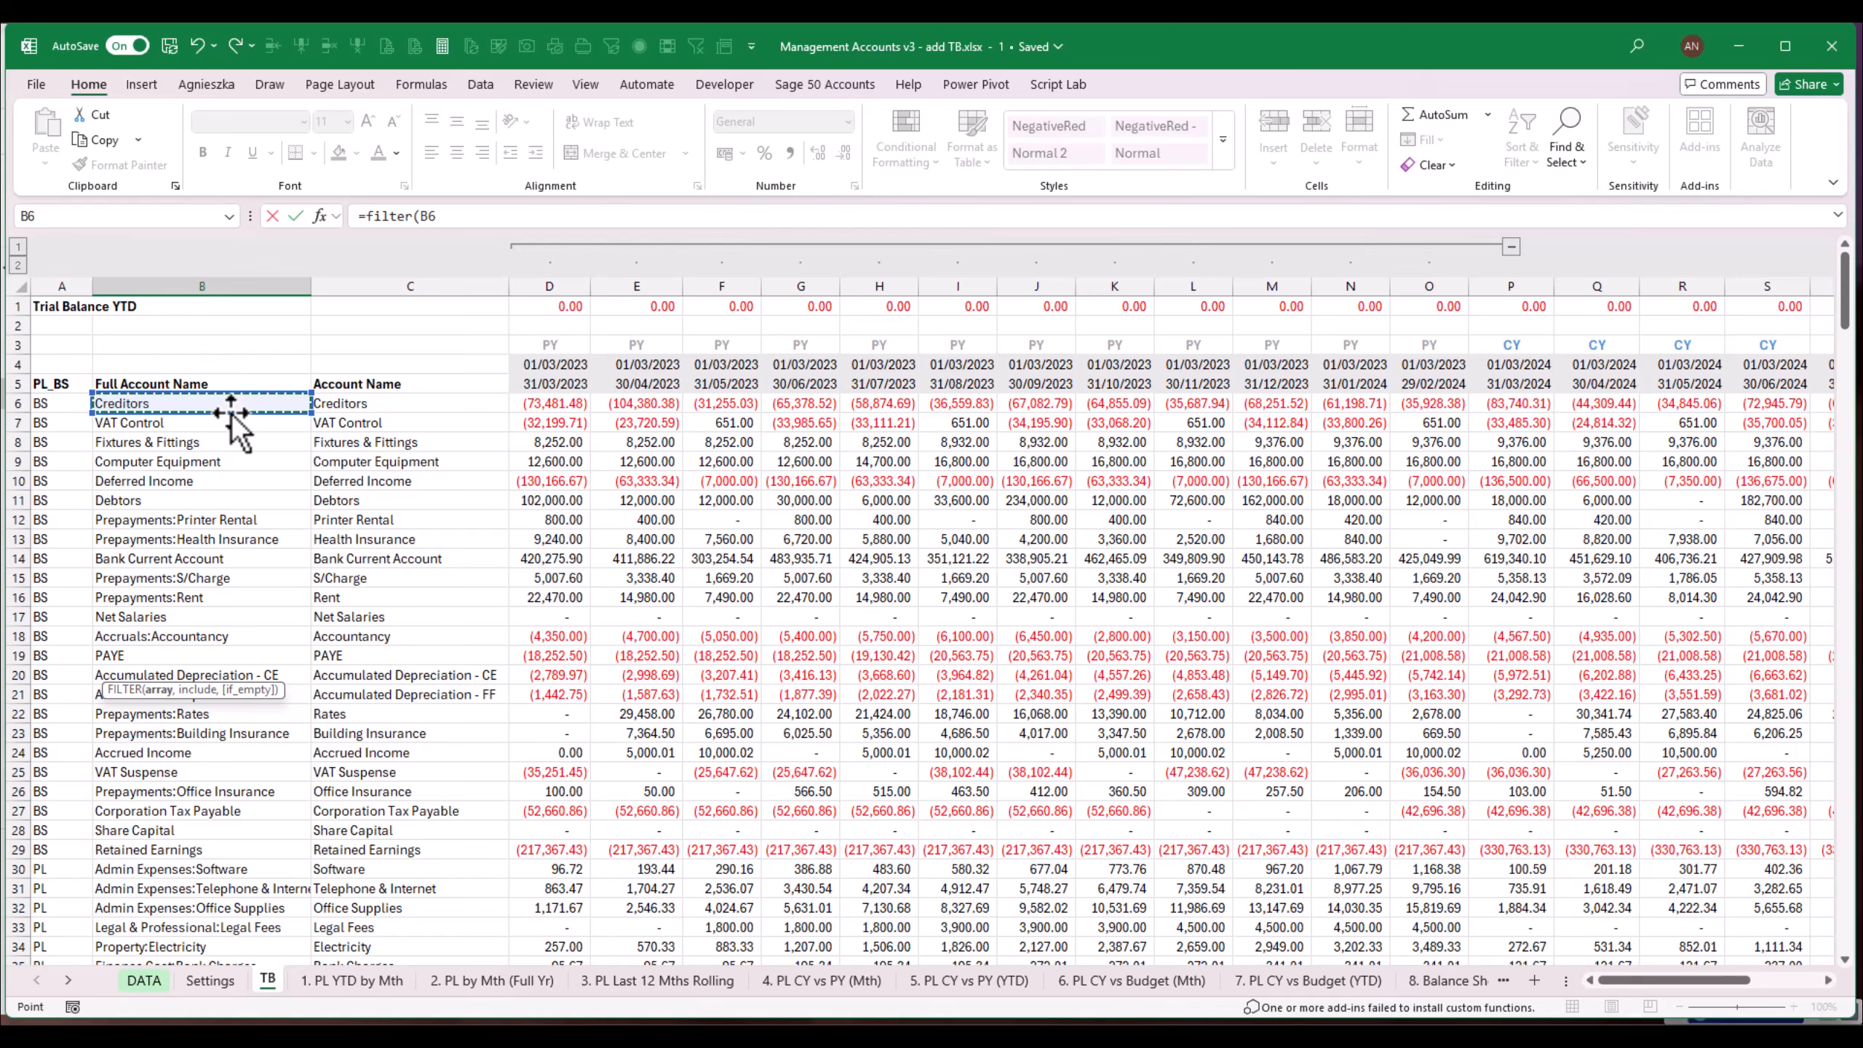
key(ctrl+shift+Down)
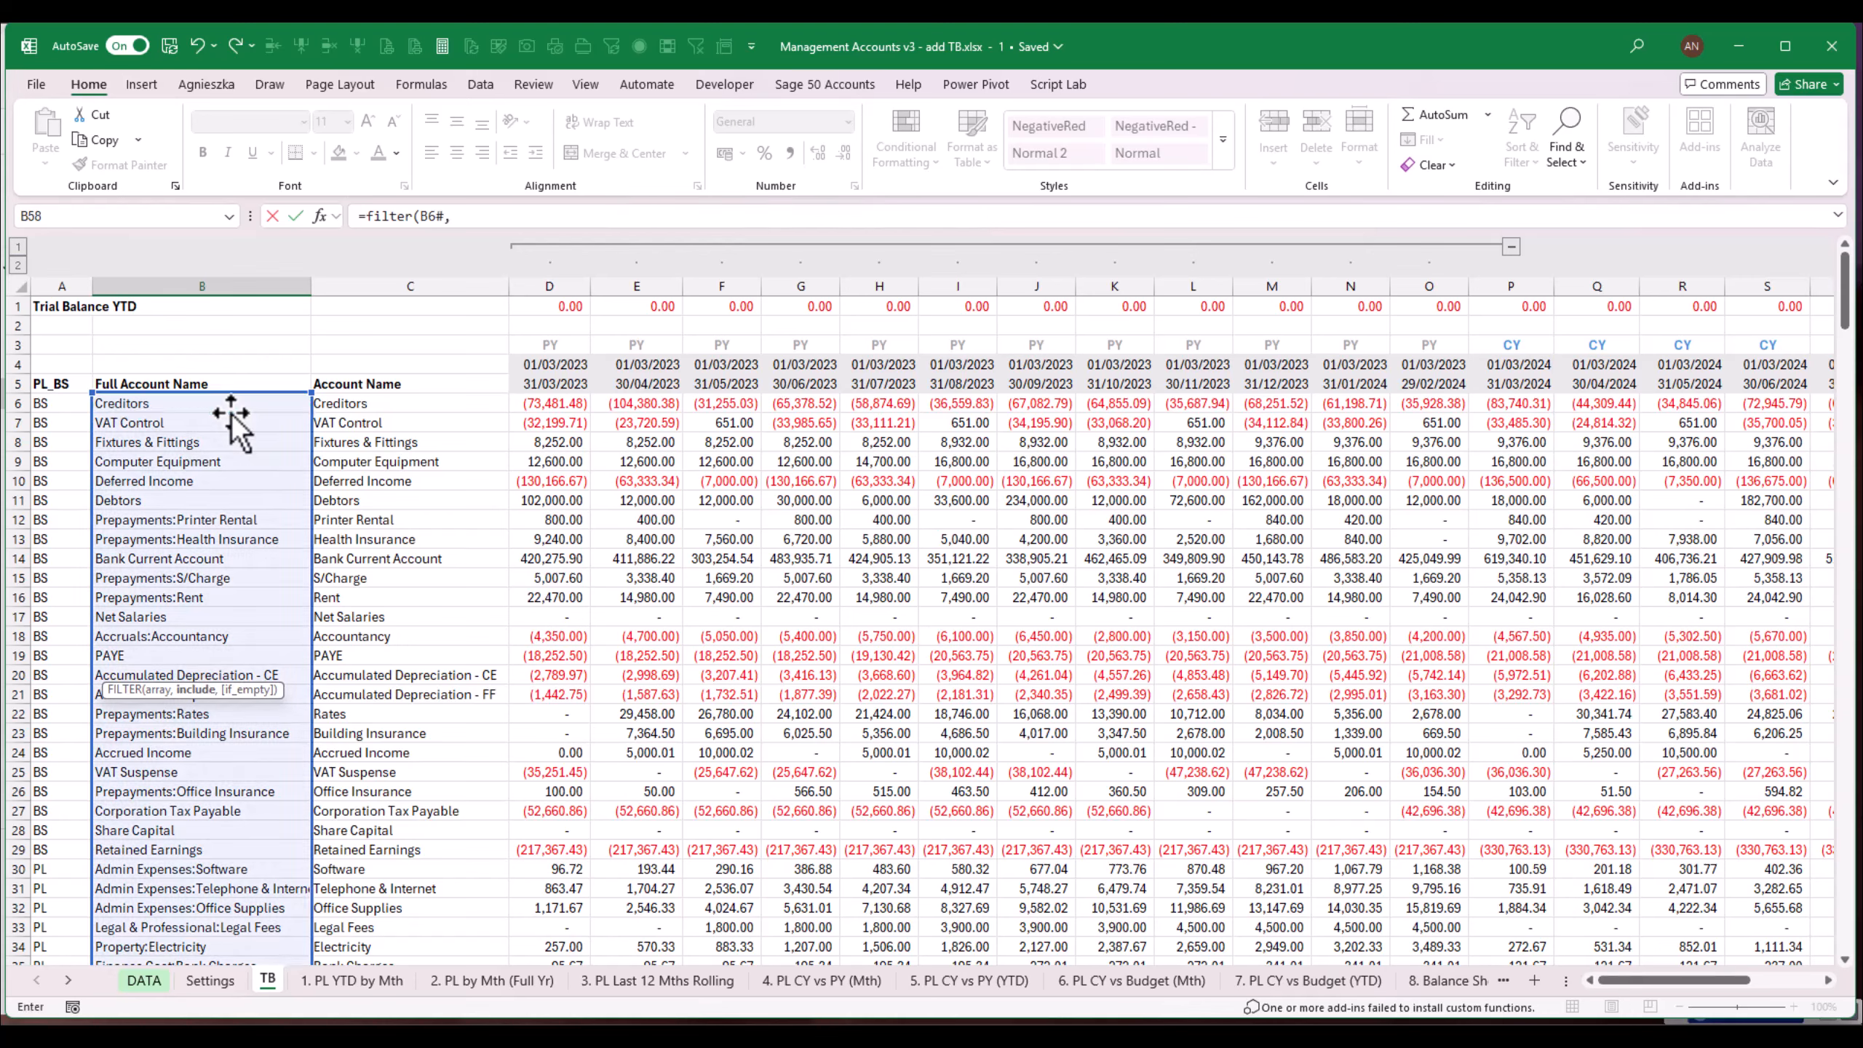
click(45, 403)
text(#)
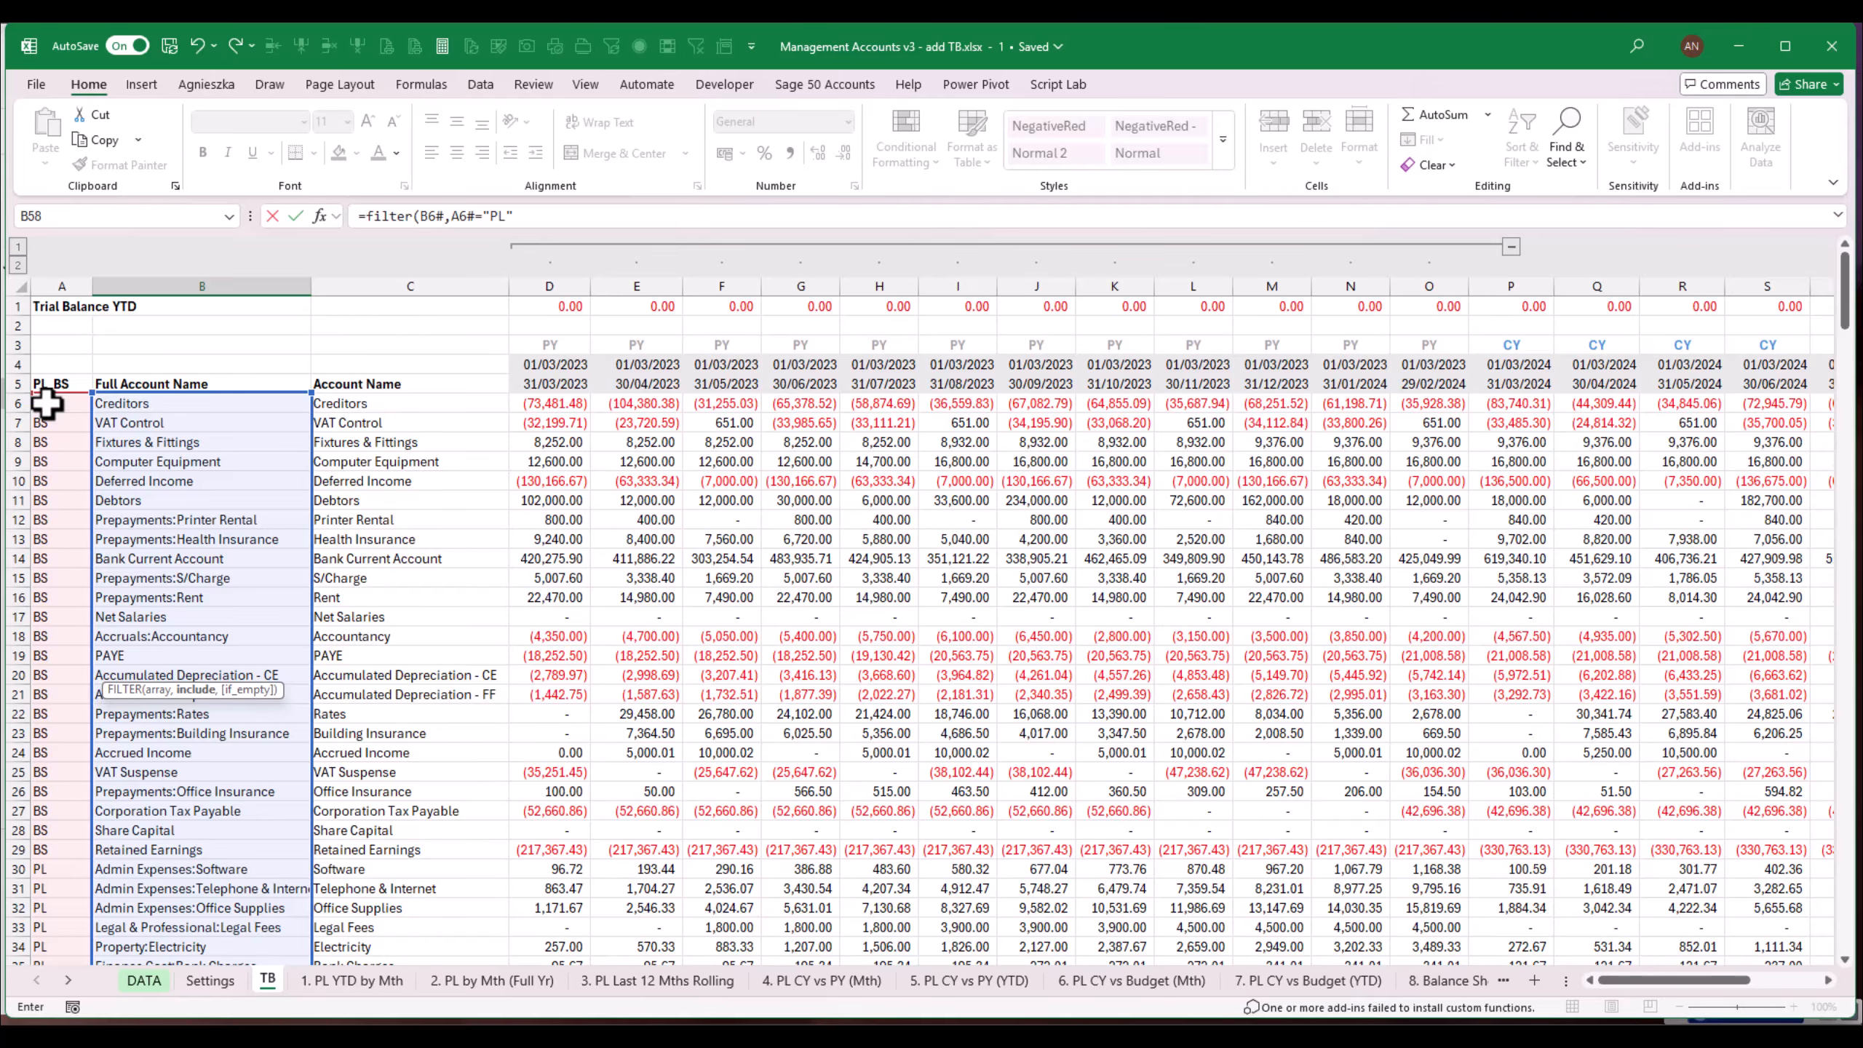
text(="PL")
key(Return)
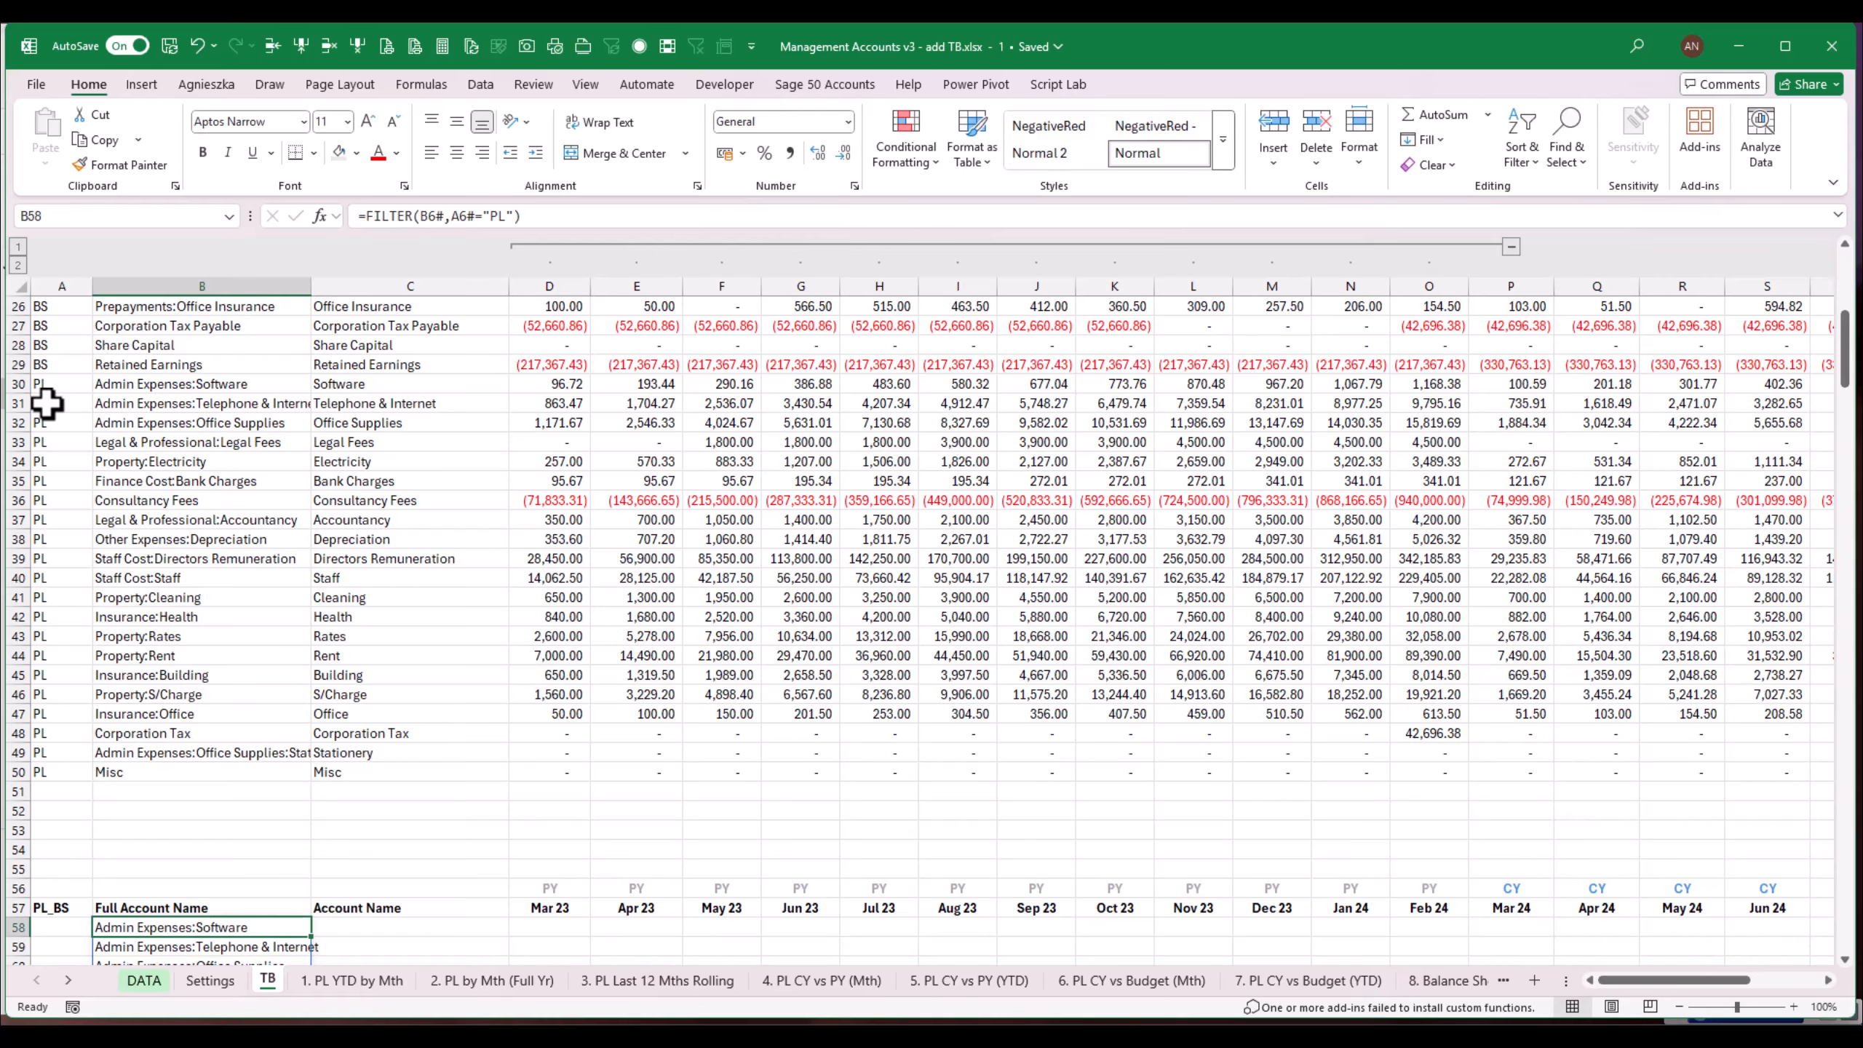
Step: Anchor the criteria column in the B58 formula so it reads =FILTER(B6#,$A6#="PL")
key(F2)
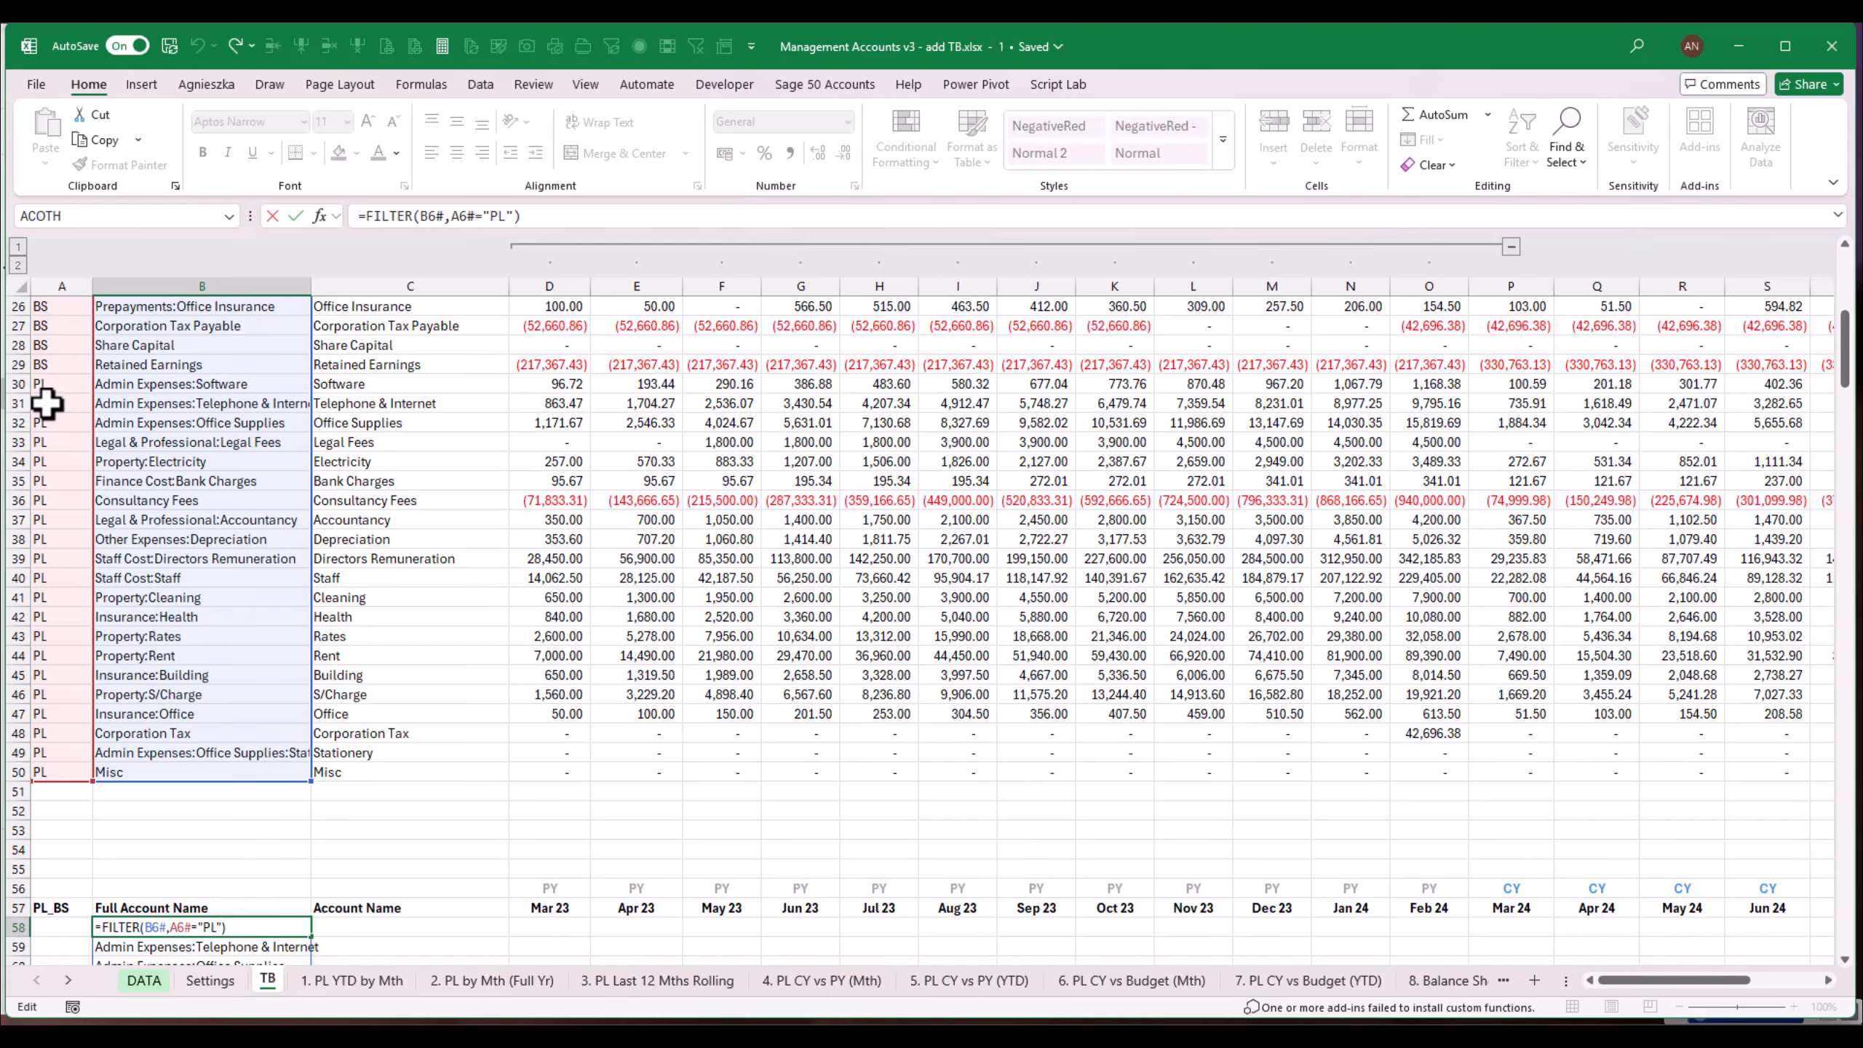
click(452, 216)
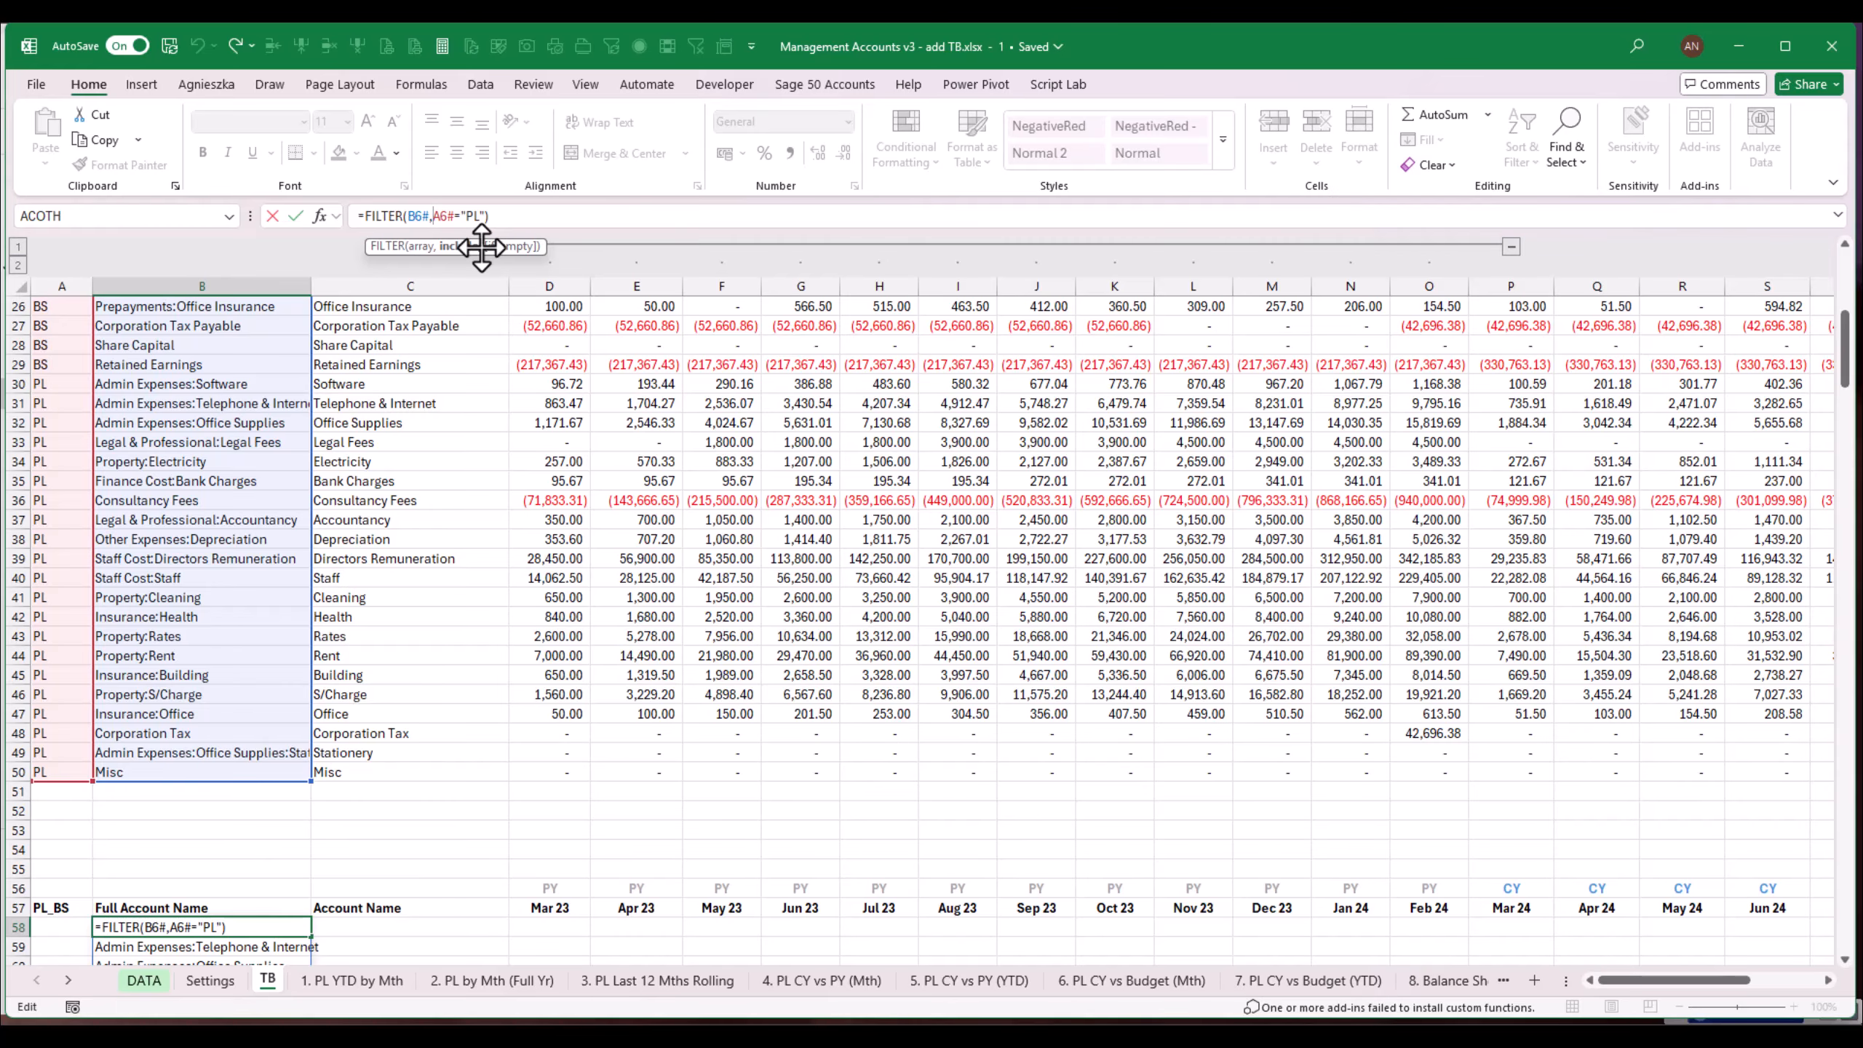
text($)
key(Return)
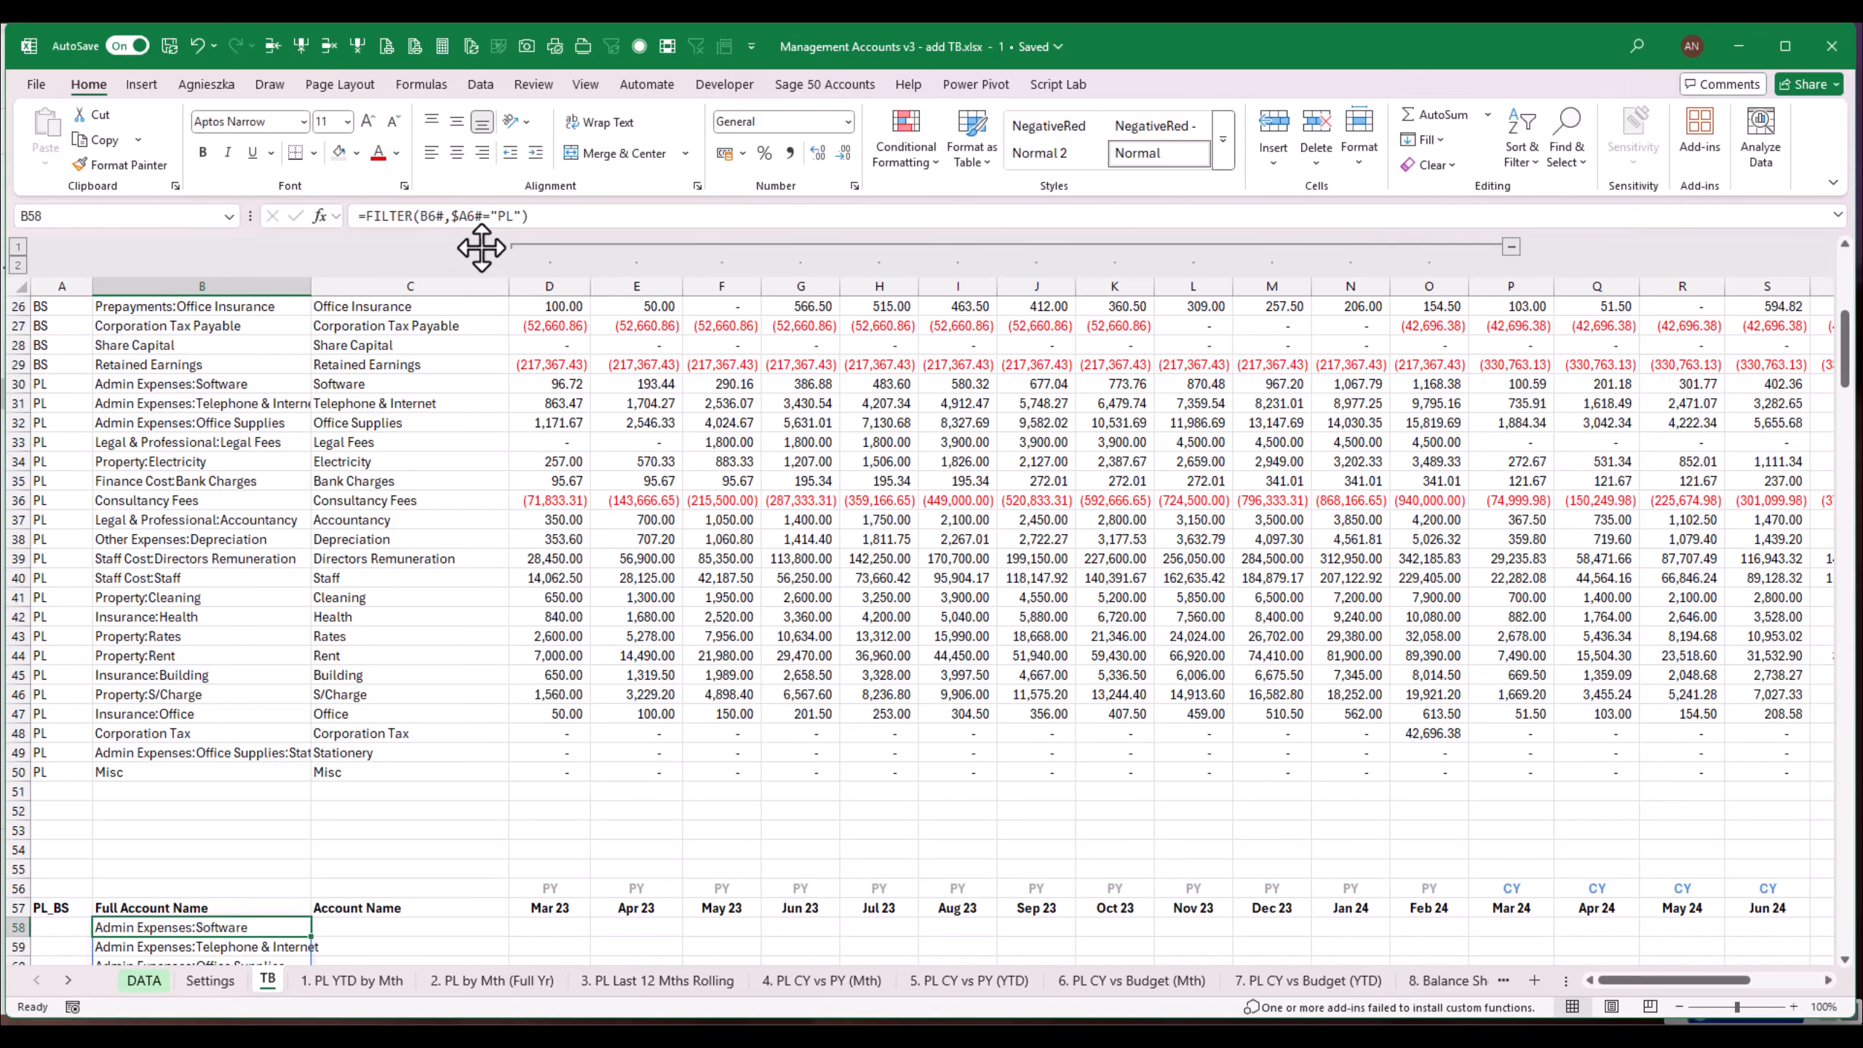
Step: Copy the B58 FILTER formula to A58 and C58 to fill the PL_BS and Account Name columns
key(ctrl+c)
key(Left)
key(Return)
key(Right)
key(ctrl+c)
key(Right)
key(Return)
Step: Examine the filtered account list in columns A to C below row 57
key(Down)
key(Down)
key(Down)
key(Down)
key(Down)
key(Down)
key(Down)
key(Down)
key(Down)
key(Down)
key(Down)
key(Down)
key(Down)
key(Down)
key(Down)
key(Down)
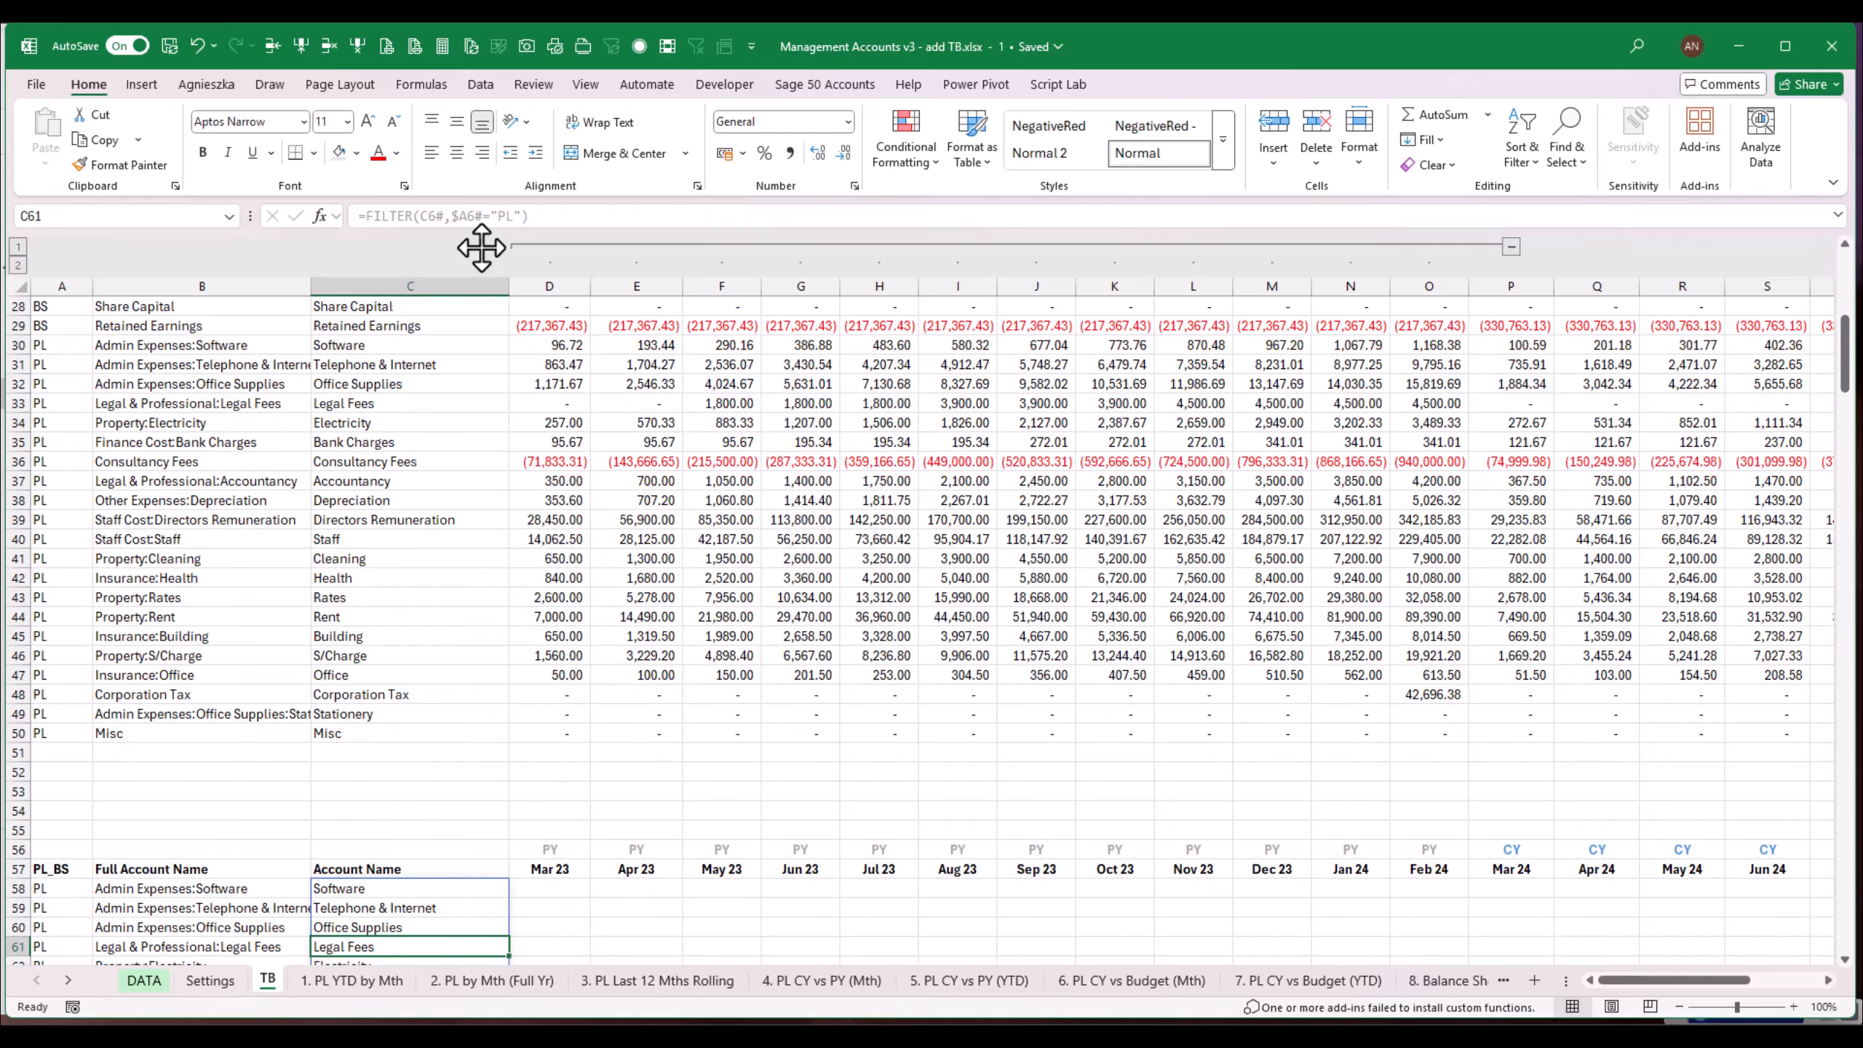
key(Down)
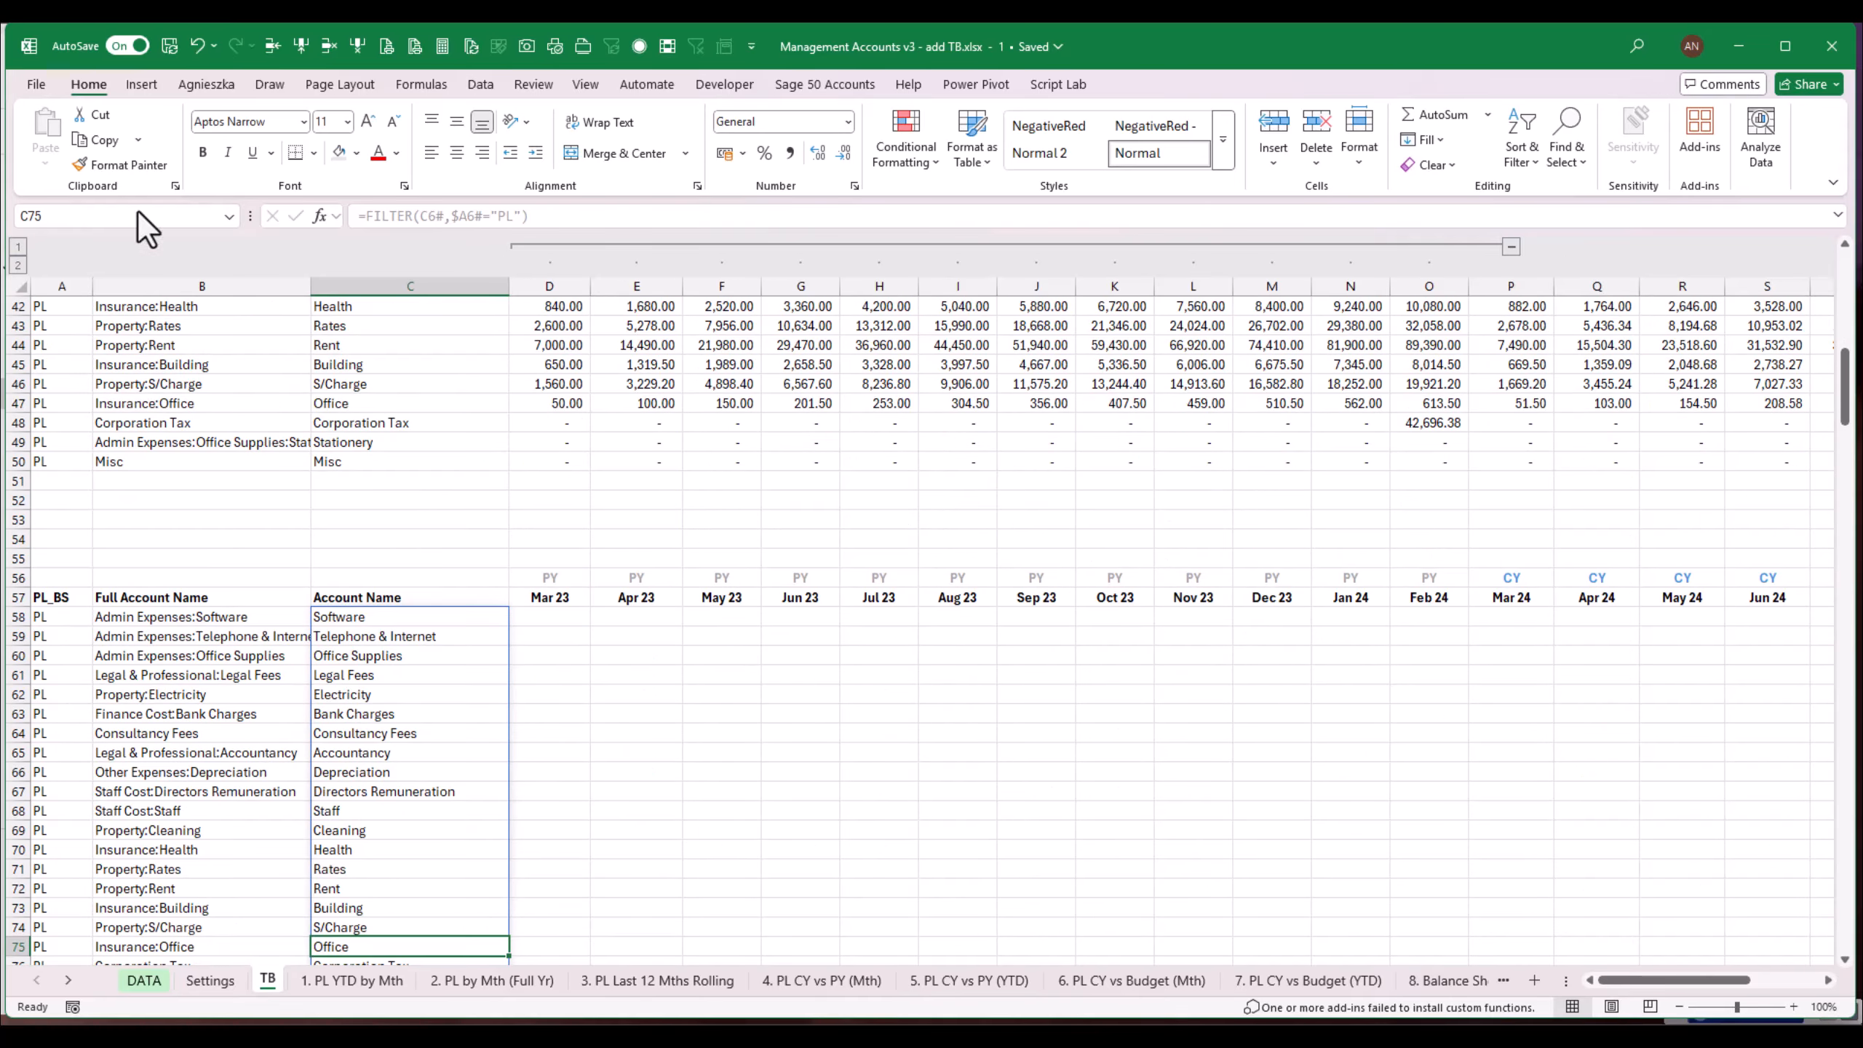
click(65, 637)
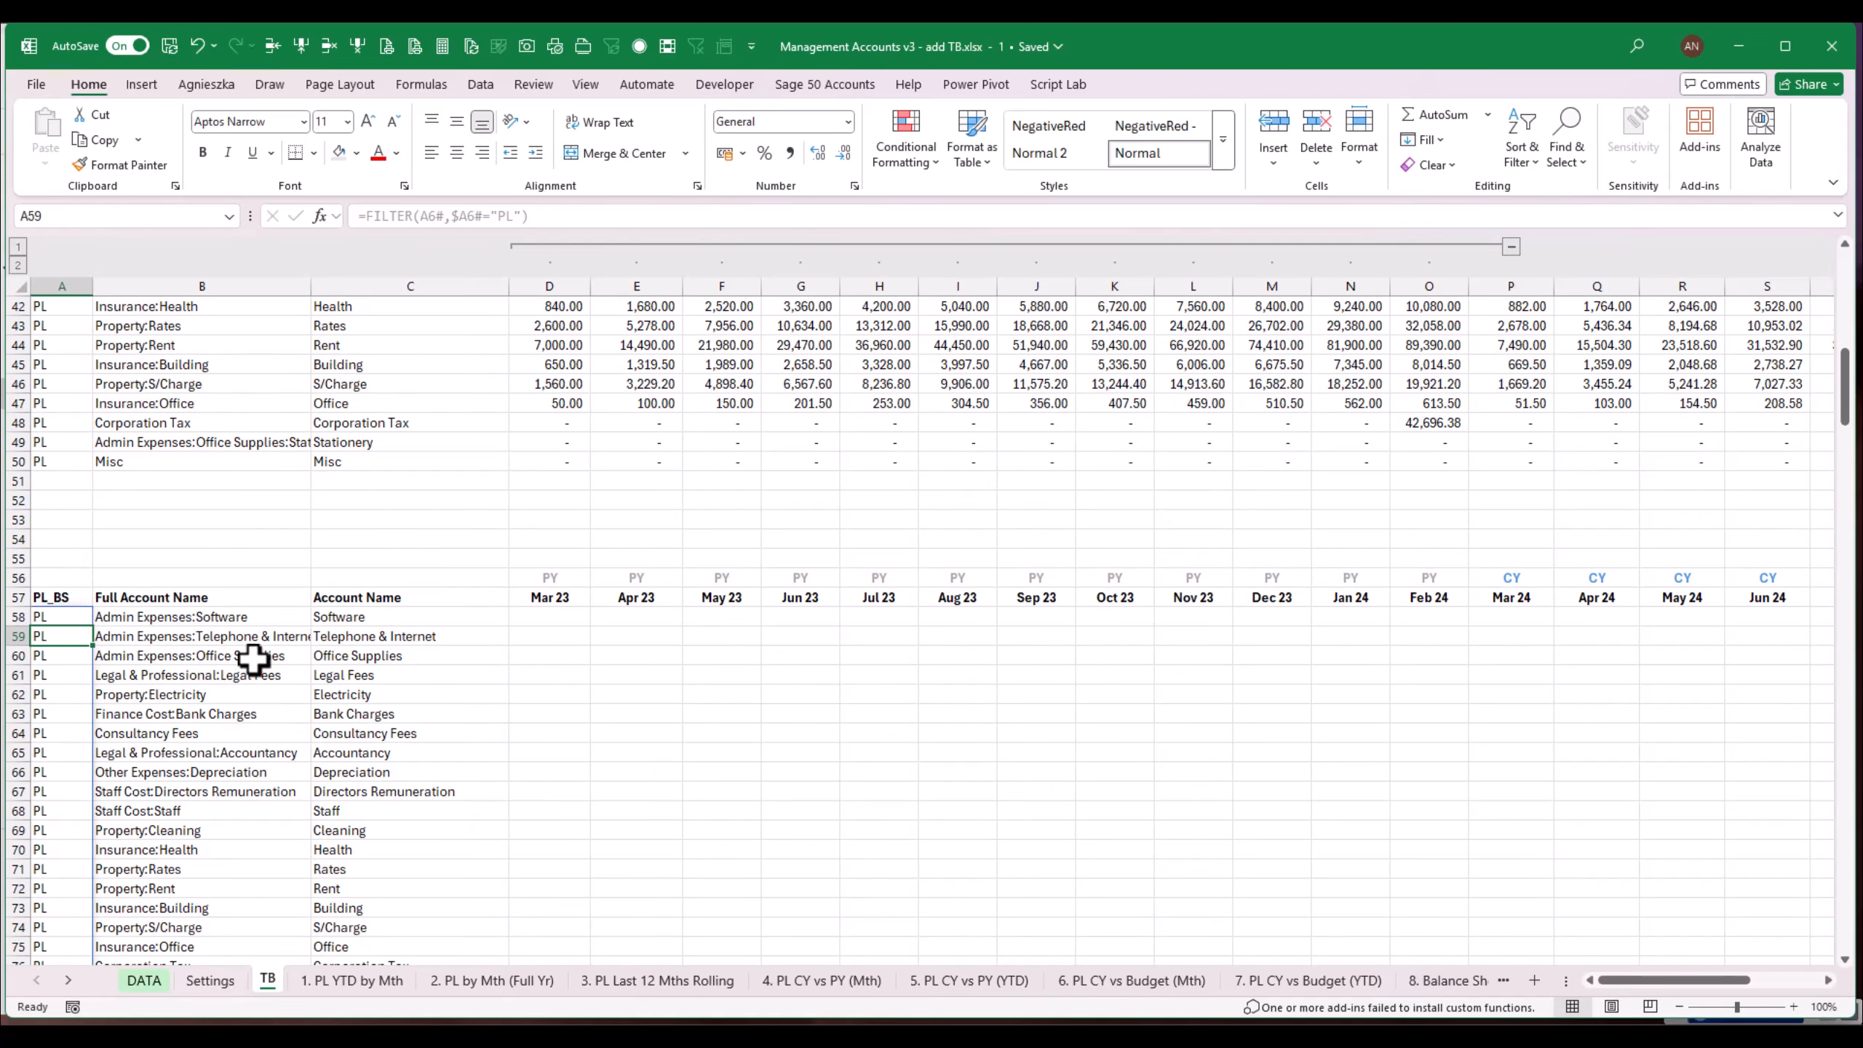
Step: Clear the month headings across row 57 of the PL accounts table, starting from D57
click(525, 620)
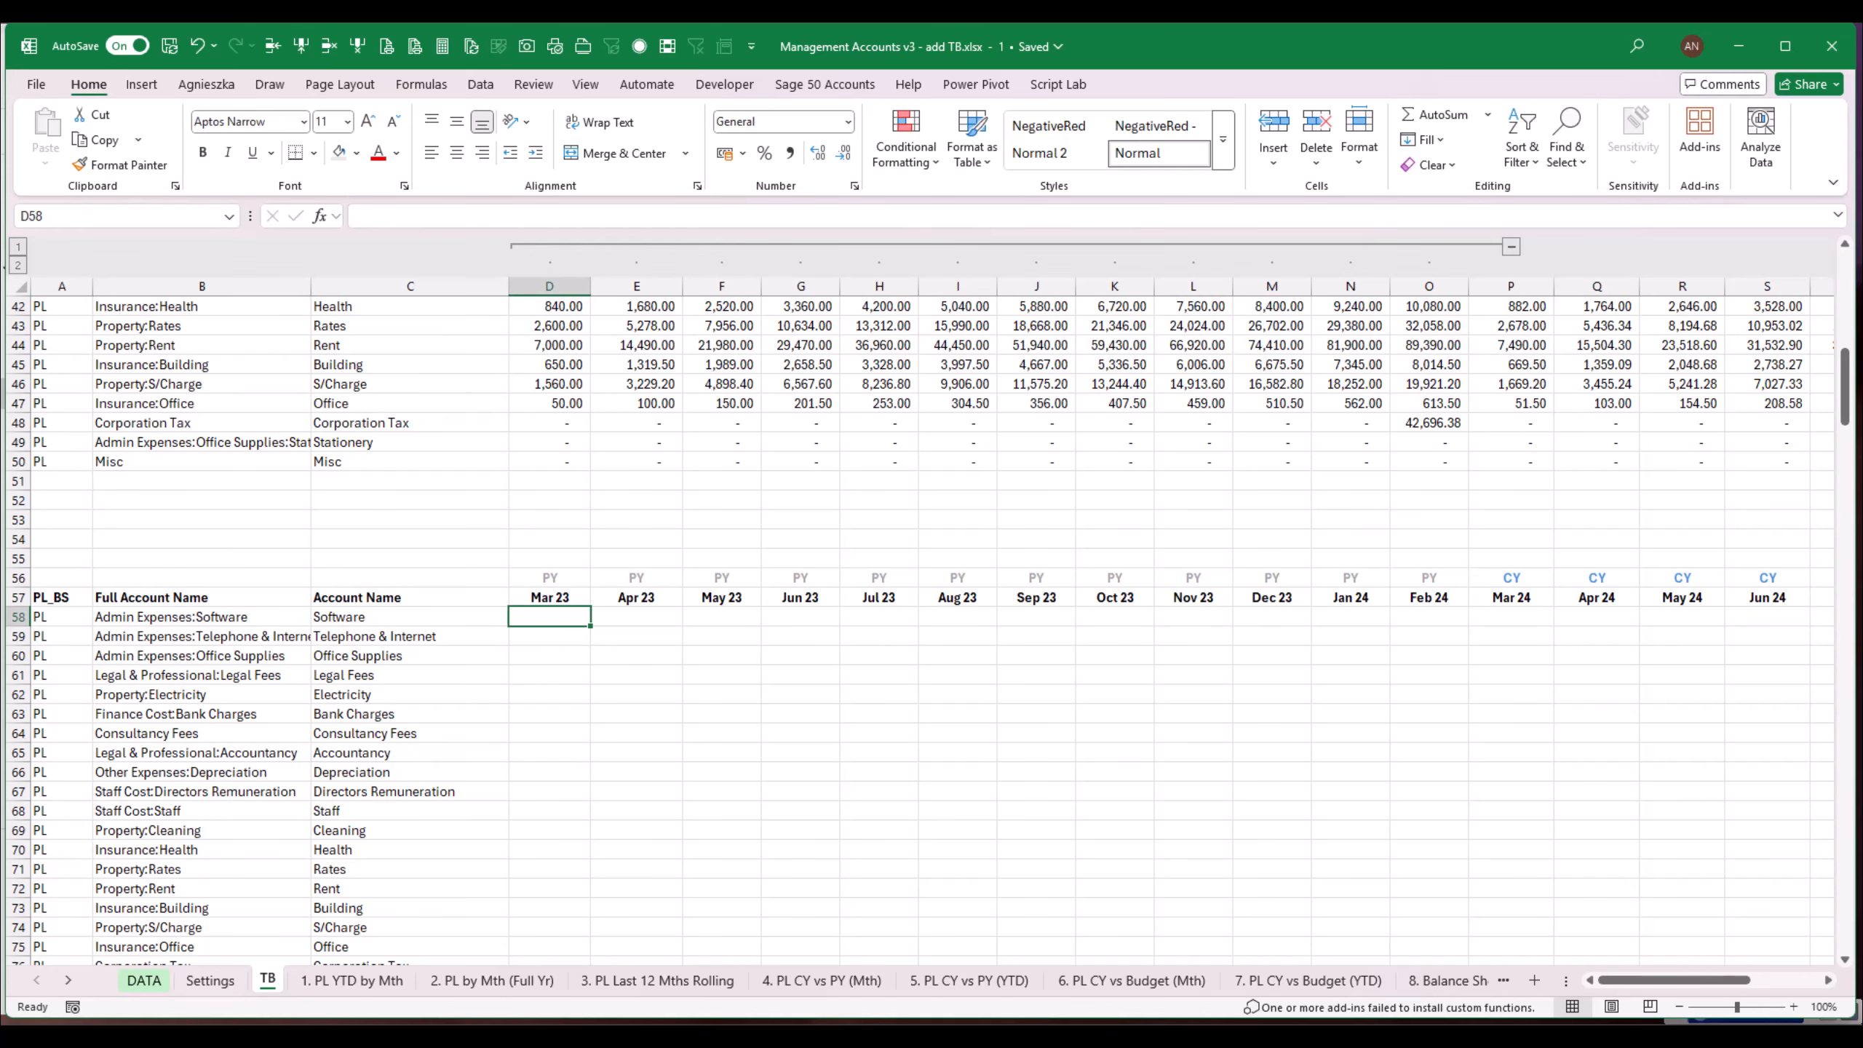
key(alt+Tab)
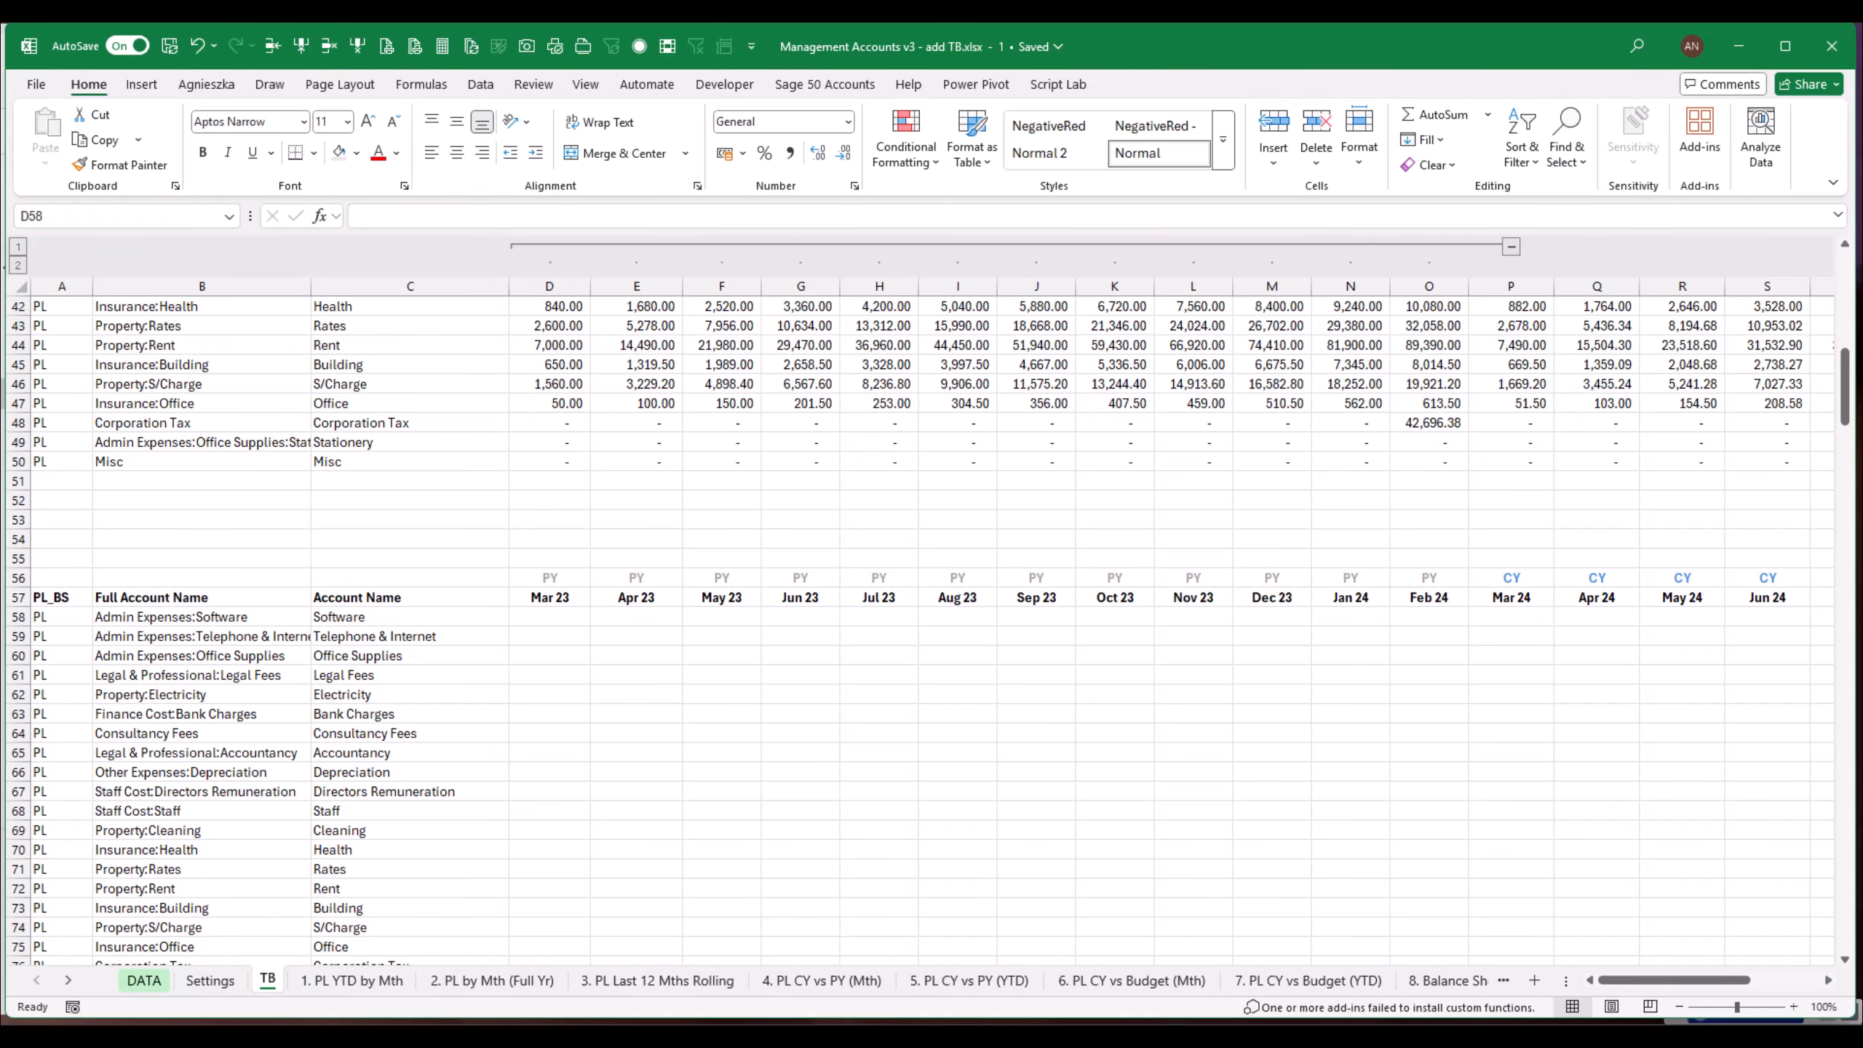
key(alt+Tab)
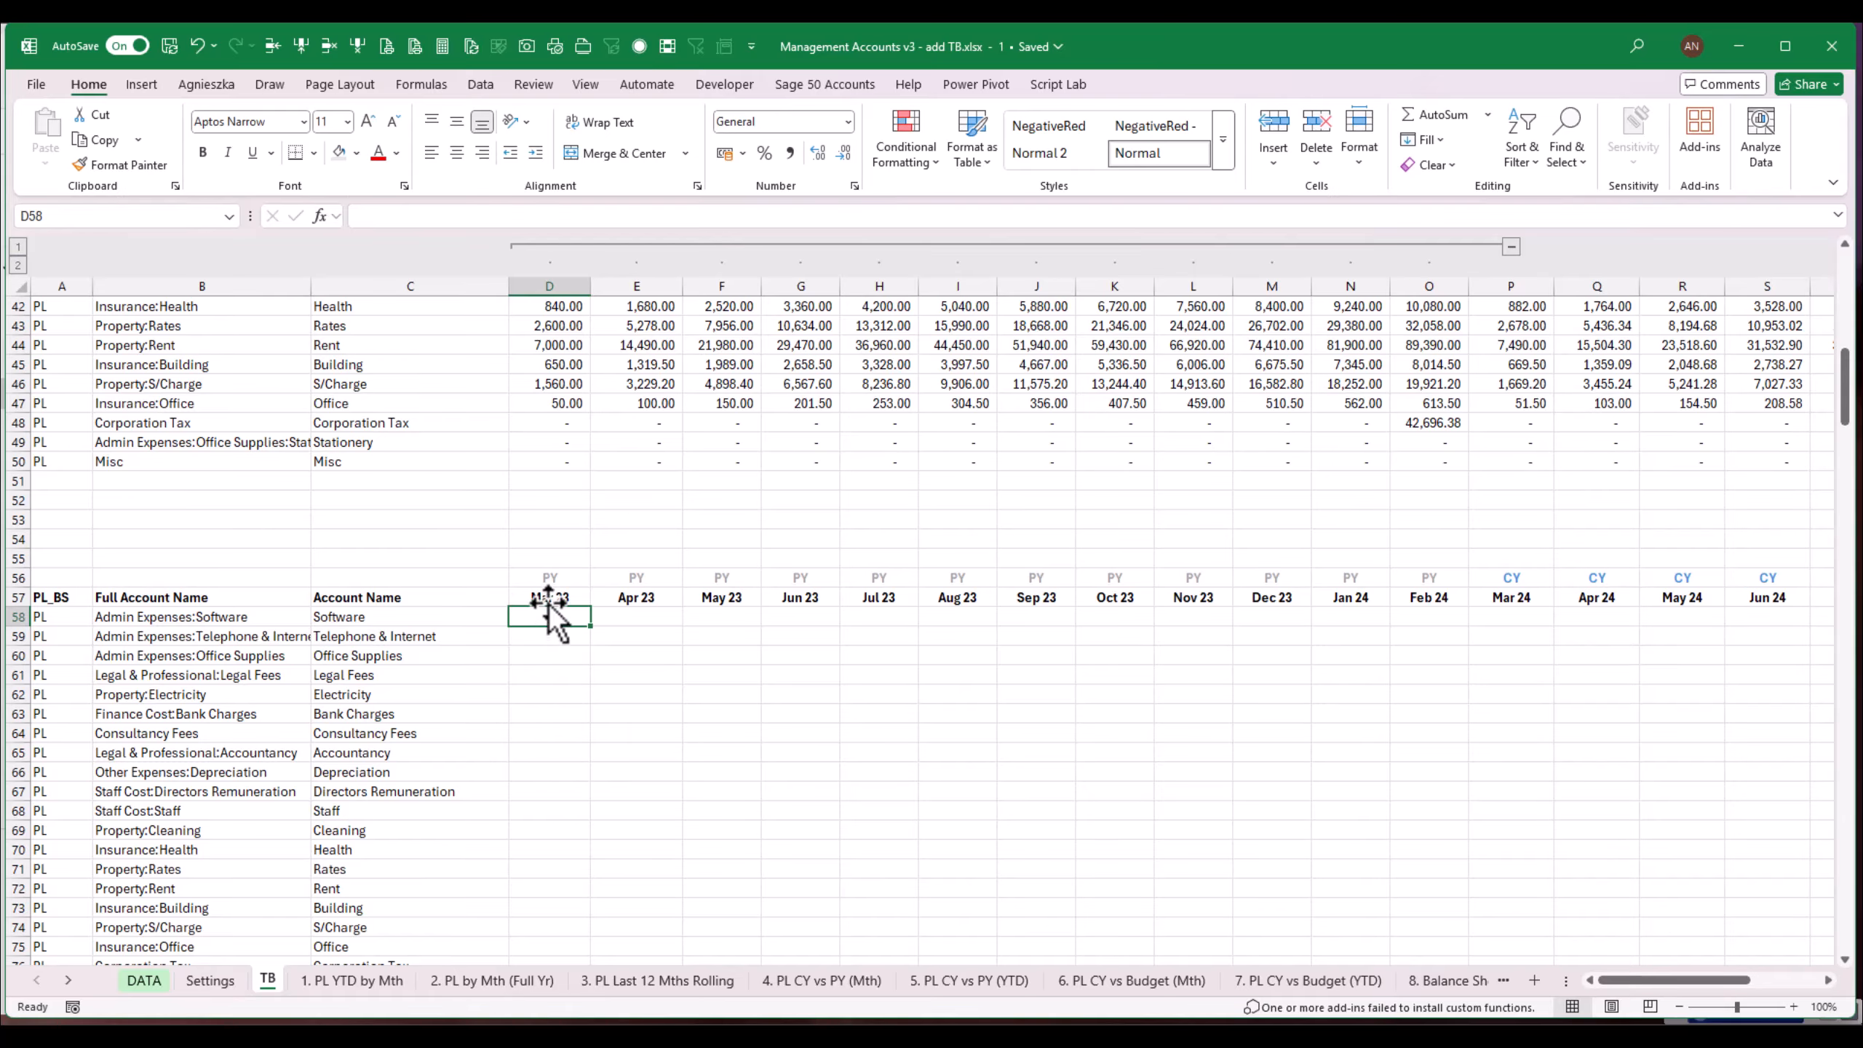
drag(543, 597, 1780, 601)
key(Delete)
key(Up)
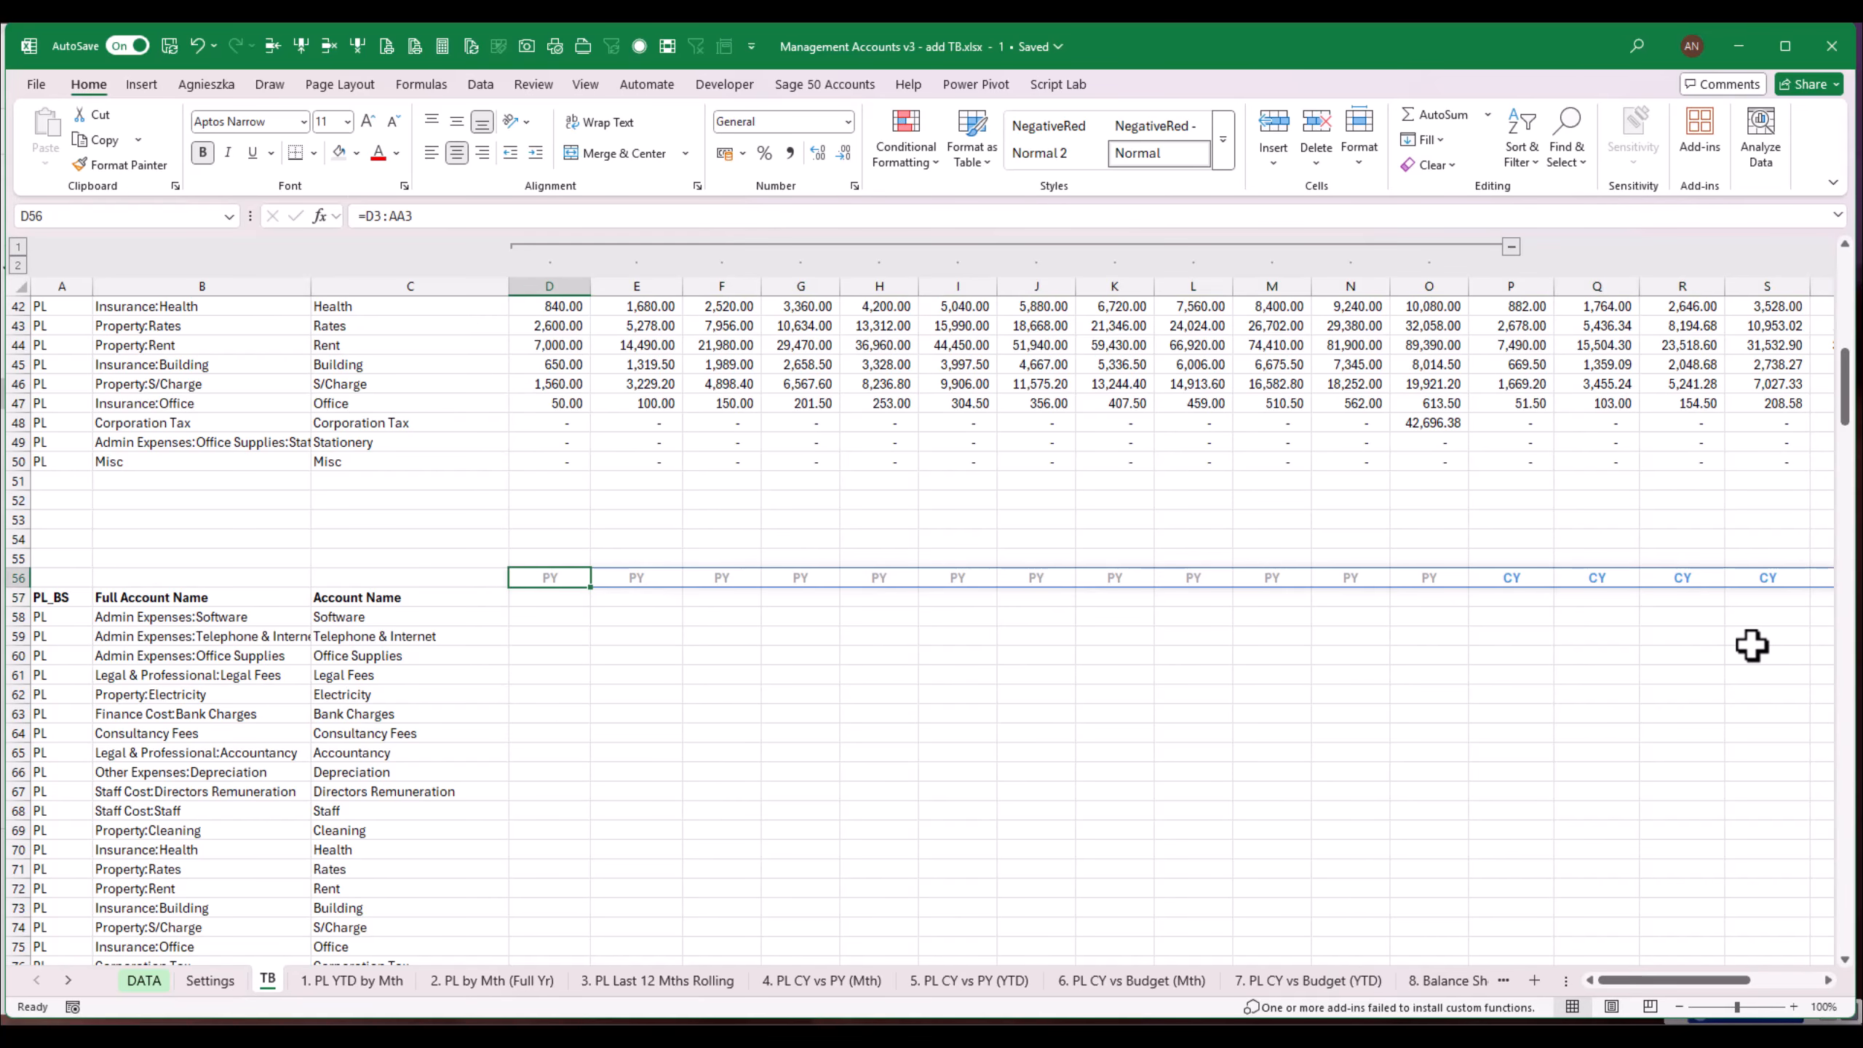
Step: Try to move the PY/CY flag formula from D56 up to D55
key(shift+Right)
key(shift+Right)
key(shift+Right)
key(shift+Right)
key(shift+Right)
key(shift+Right)
key(shift+Right)
key(shift+Right)
key(shift+Right)
key(shift+Left)
key(shift+Left)
key(shift+Left)
key(shift+Left)
key(shift+Left)
key(shift+Left)
key(shift+Left)
key(shift+Left)
key(shift+Left)
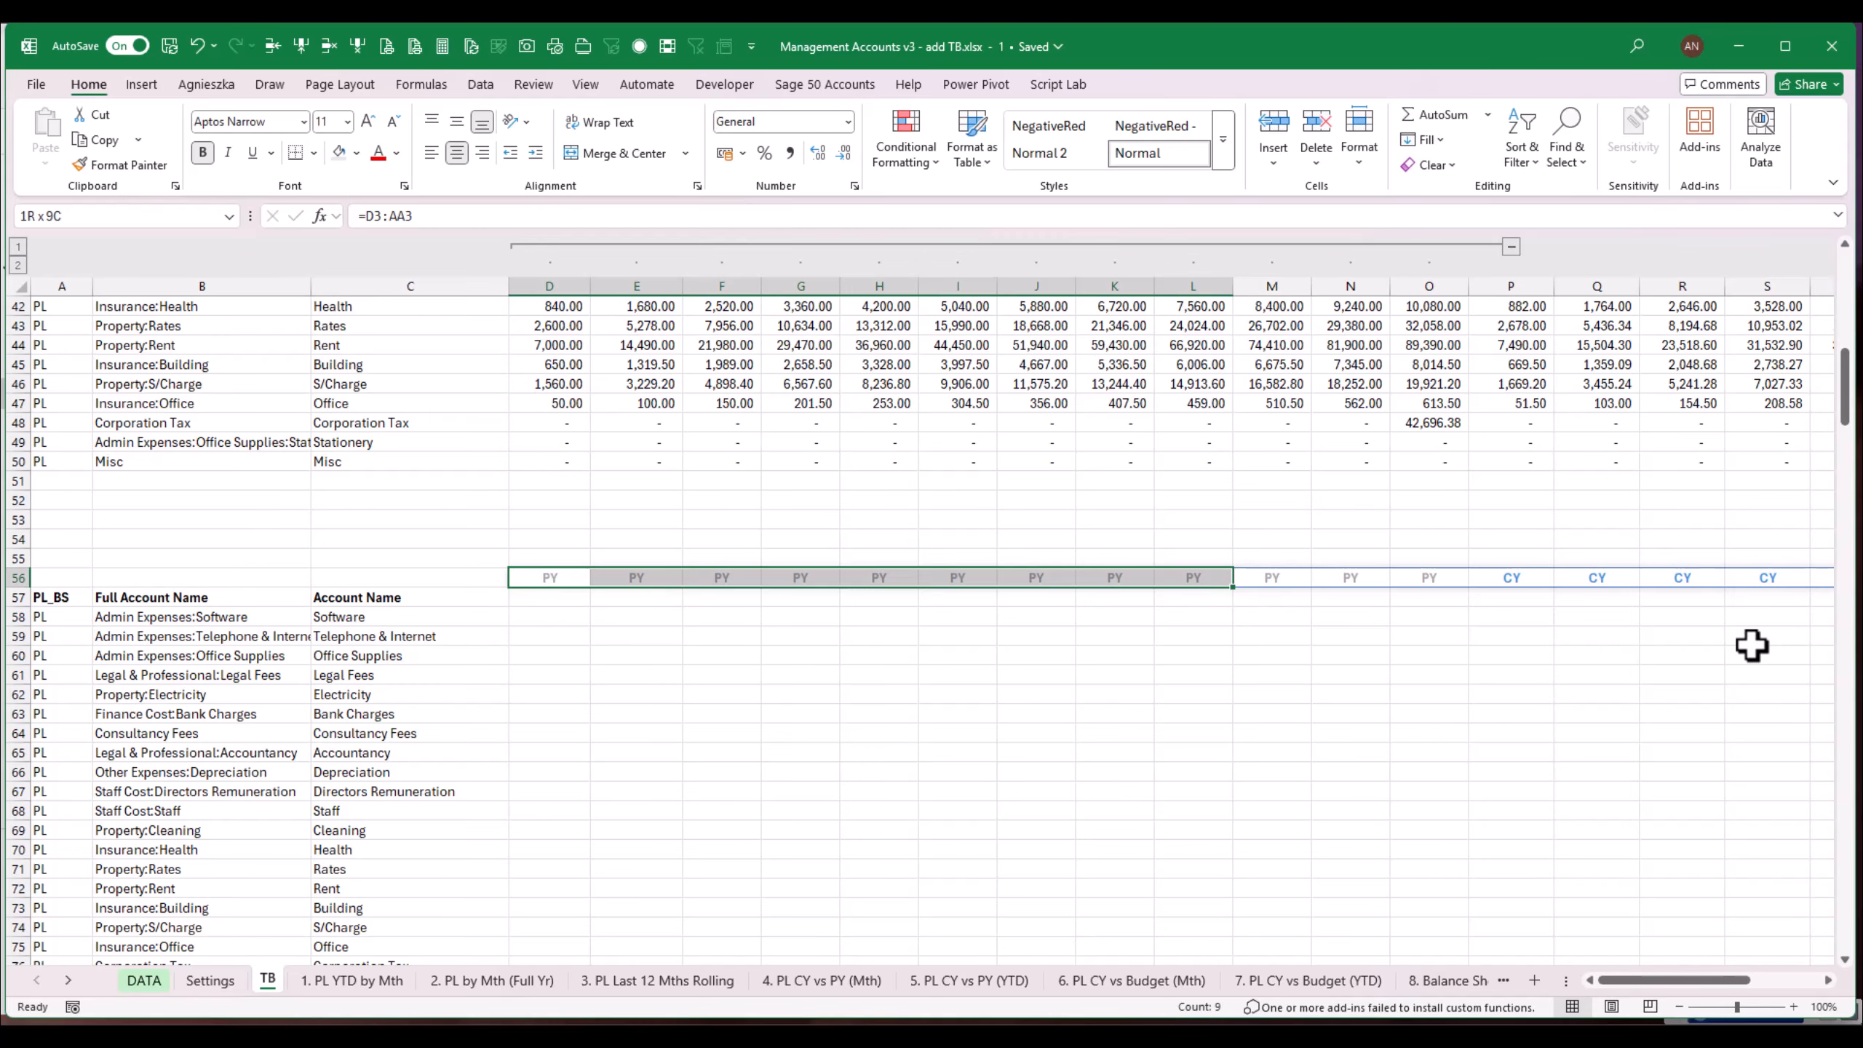
key(ctrl+x)
key(Up)
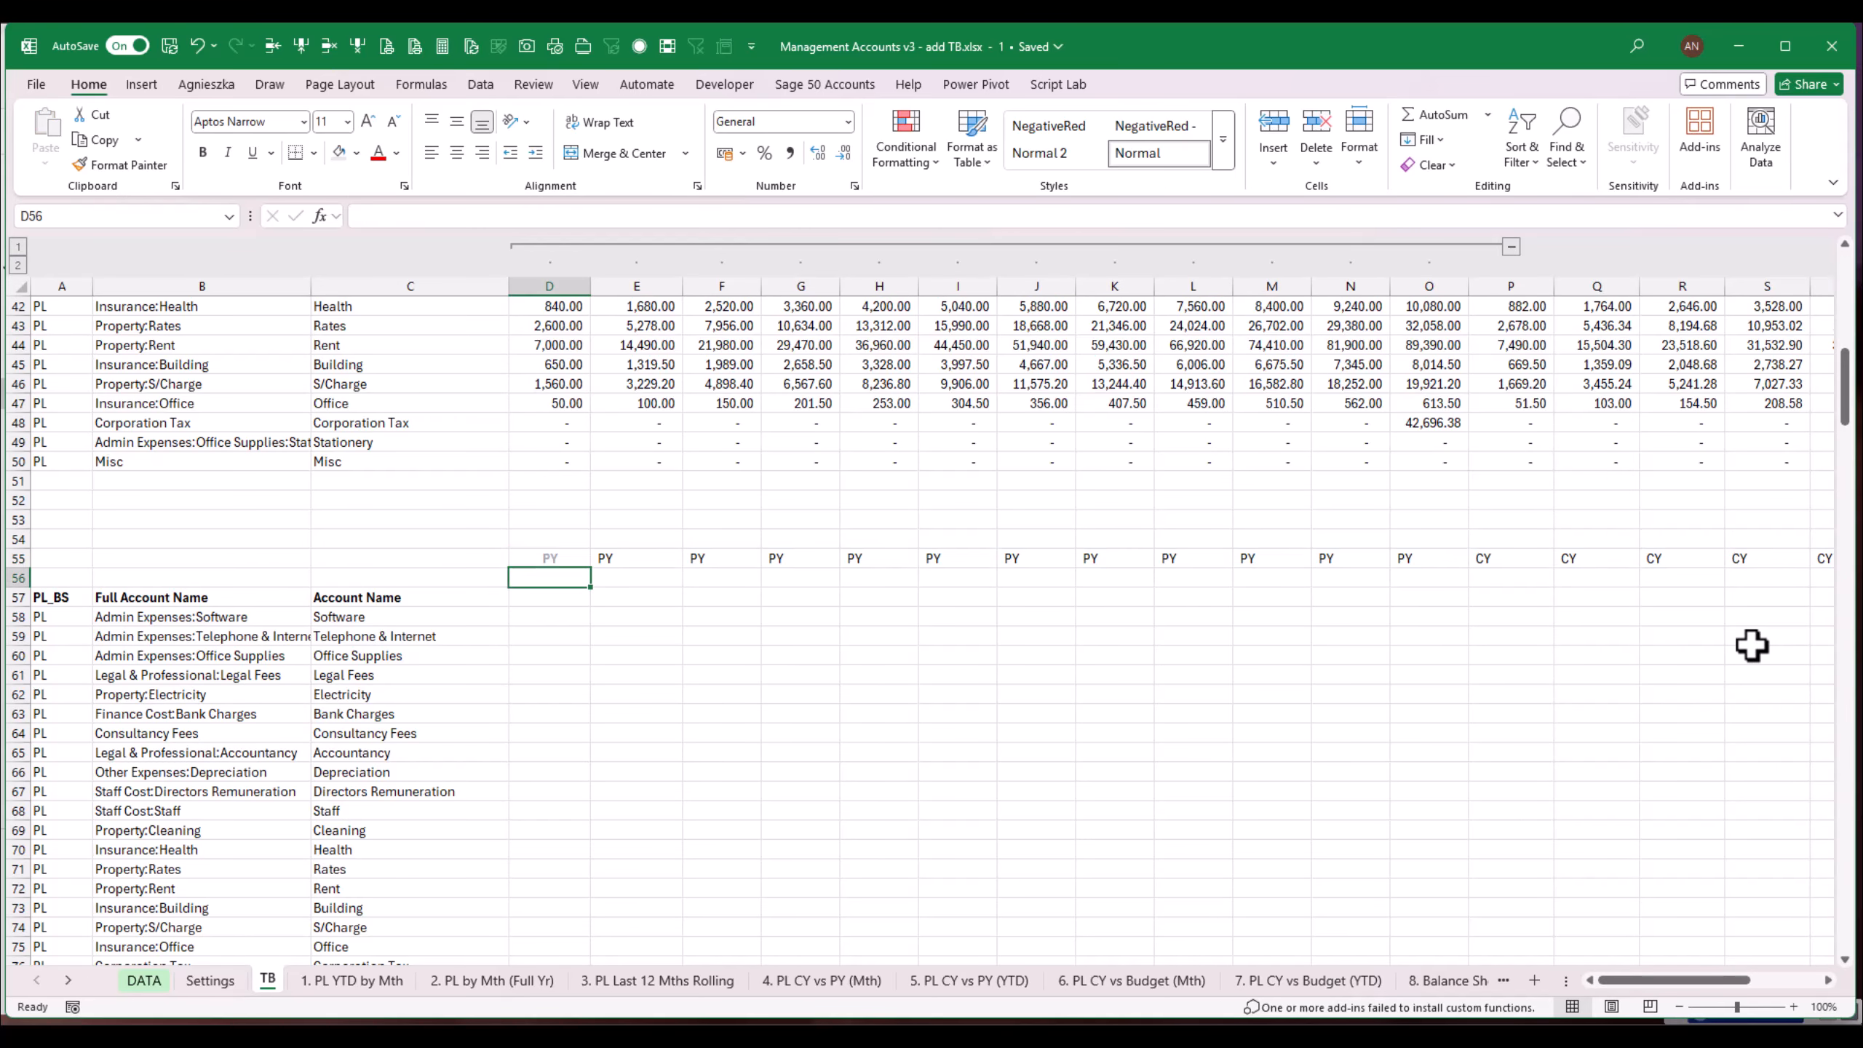
key(ctrl+v)
key(Down)
click(196, 53)
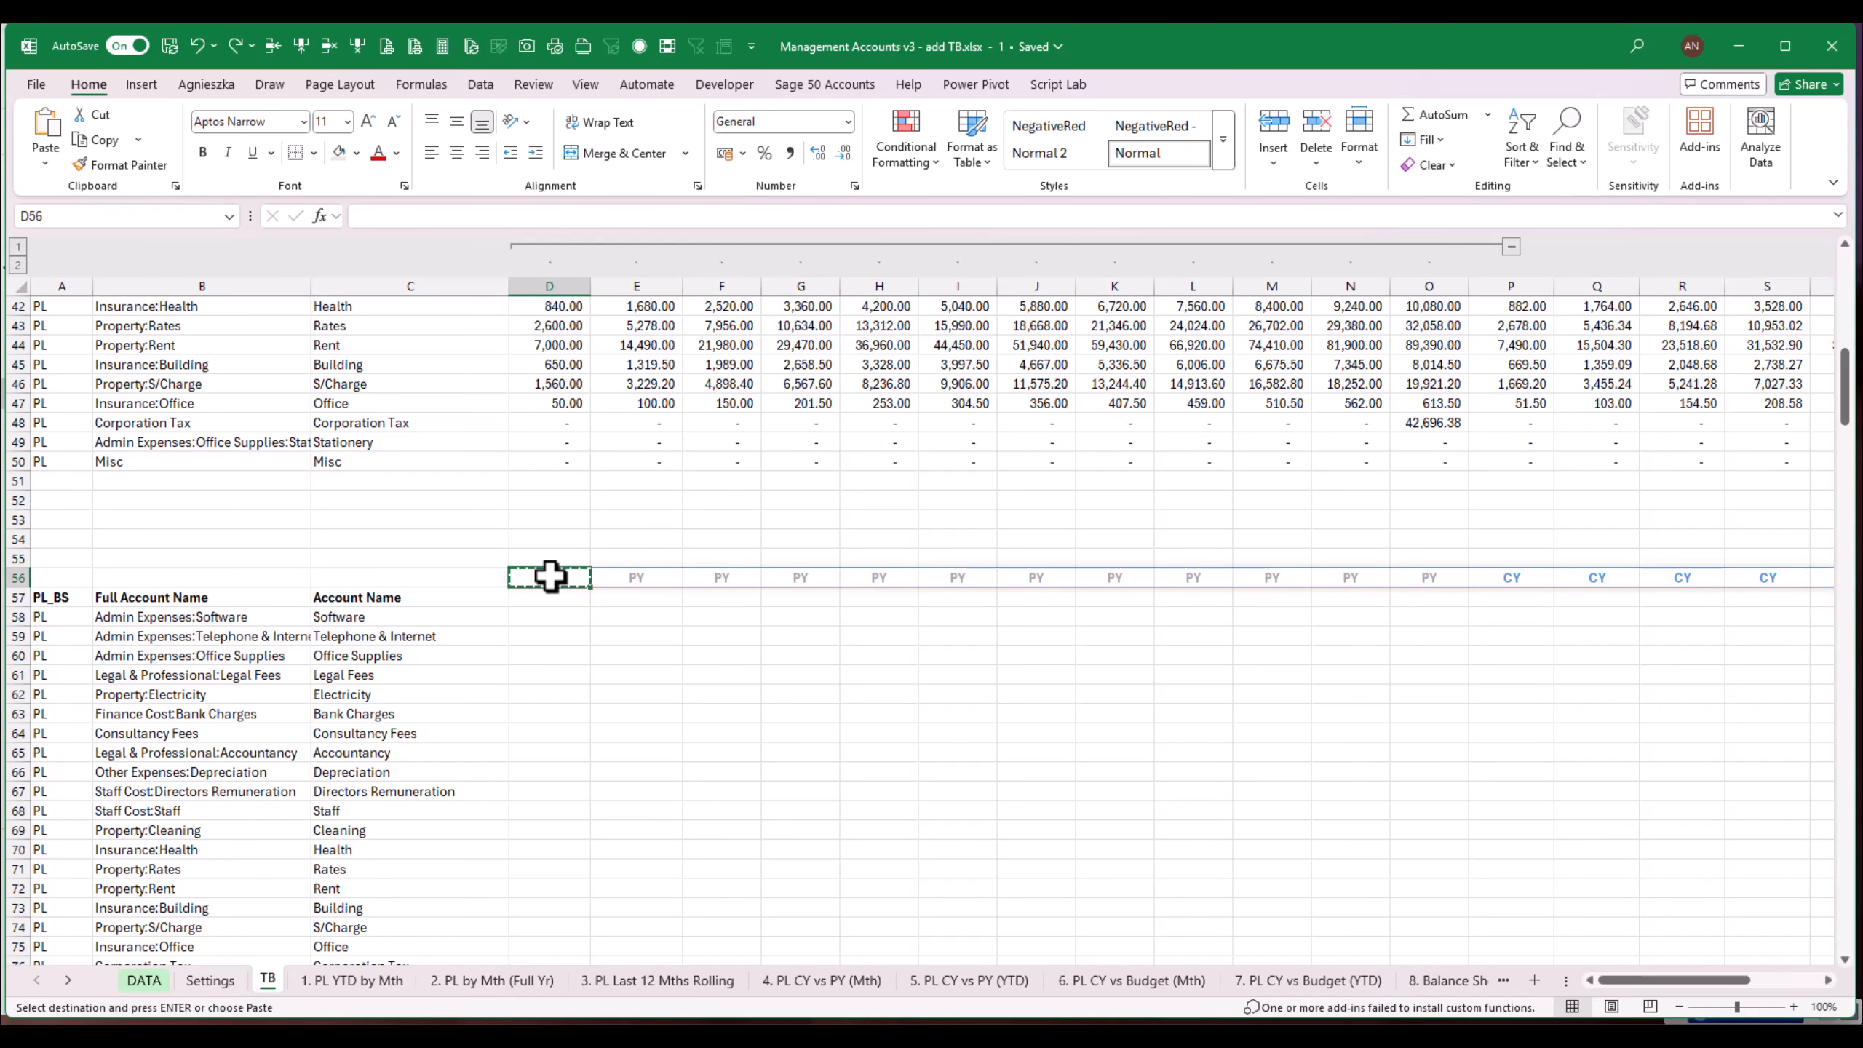
Step: Move the whole formatted PY/CY flag row from D56:AA56 up to row 55
key(ctrl+shift+Right)
key(ctrl+BackSpace)
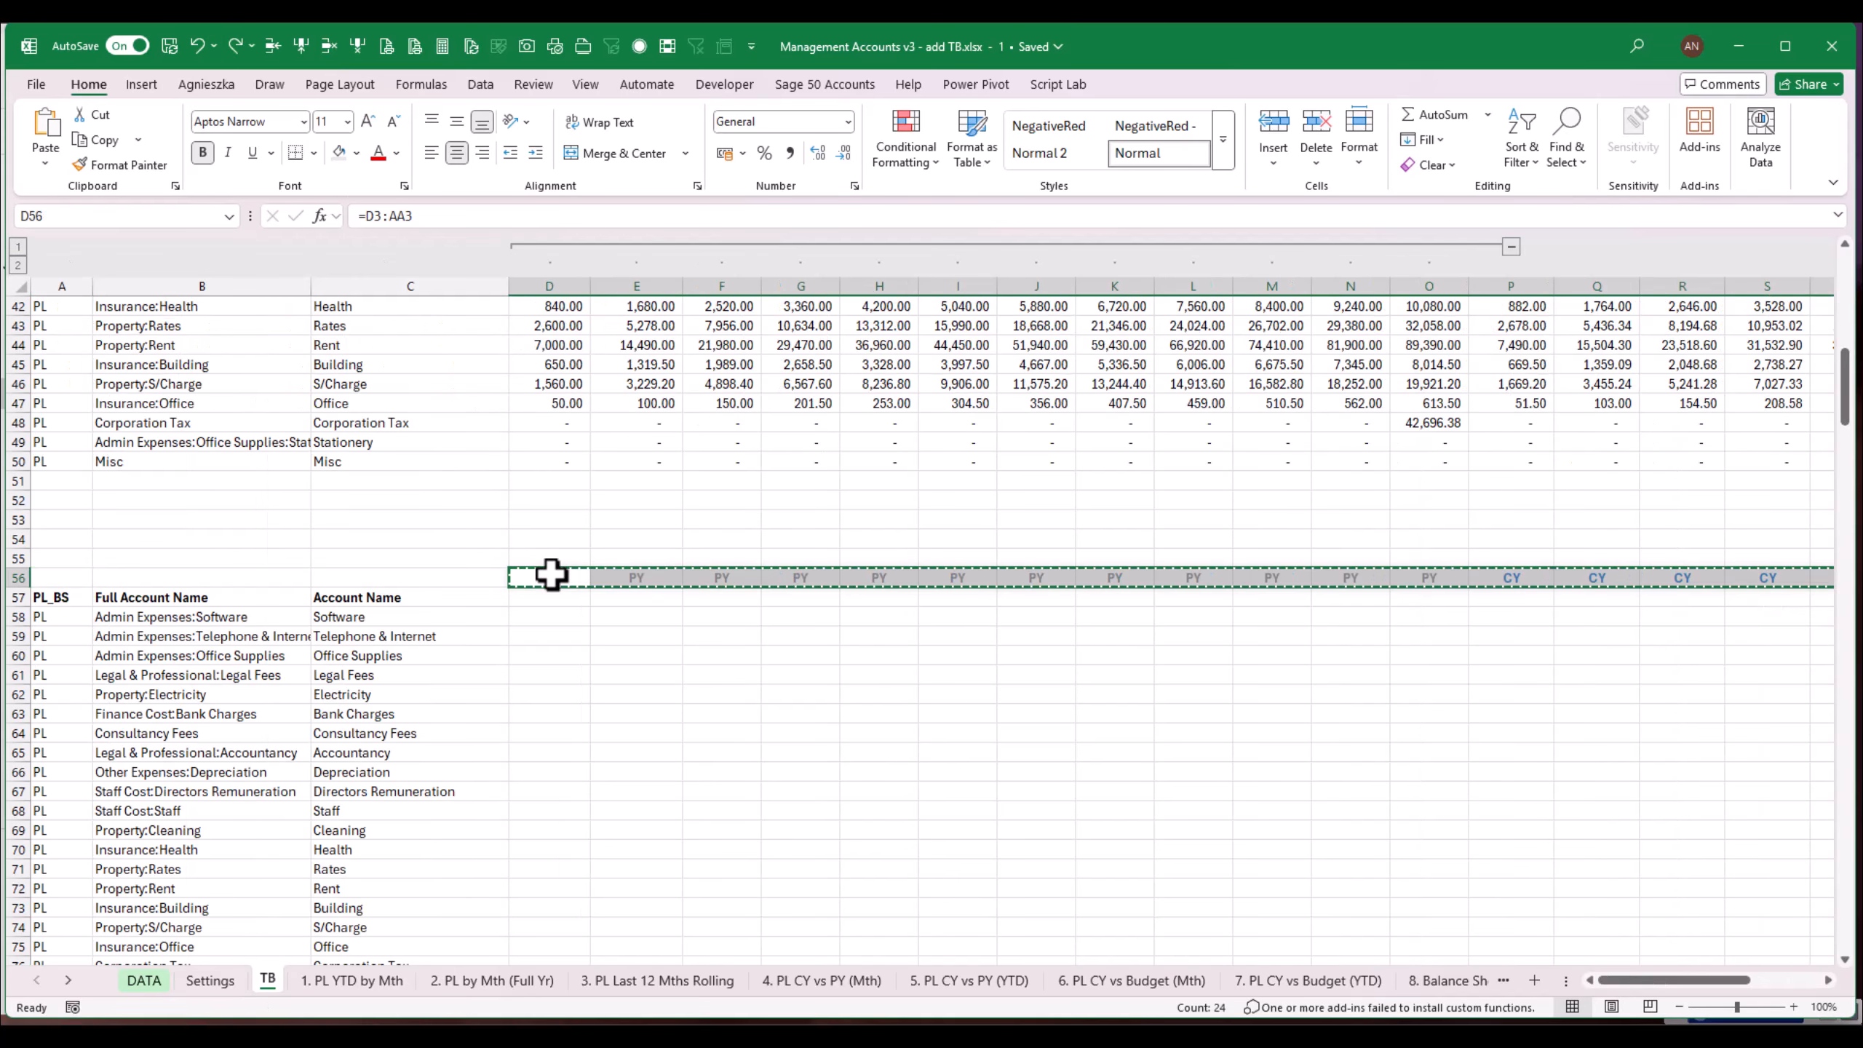
key(ctrl+c)
key(Up)
key(Return)
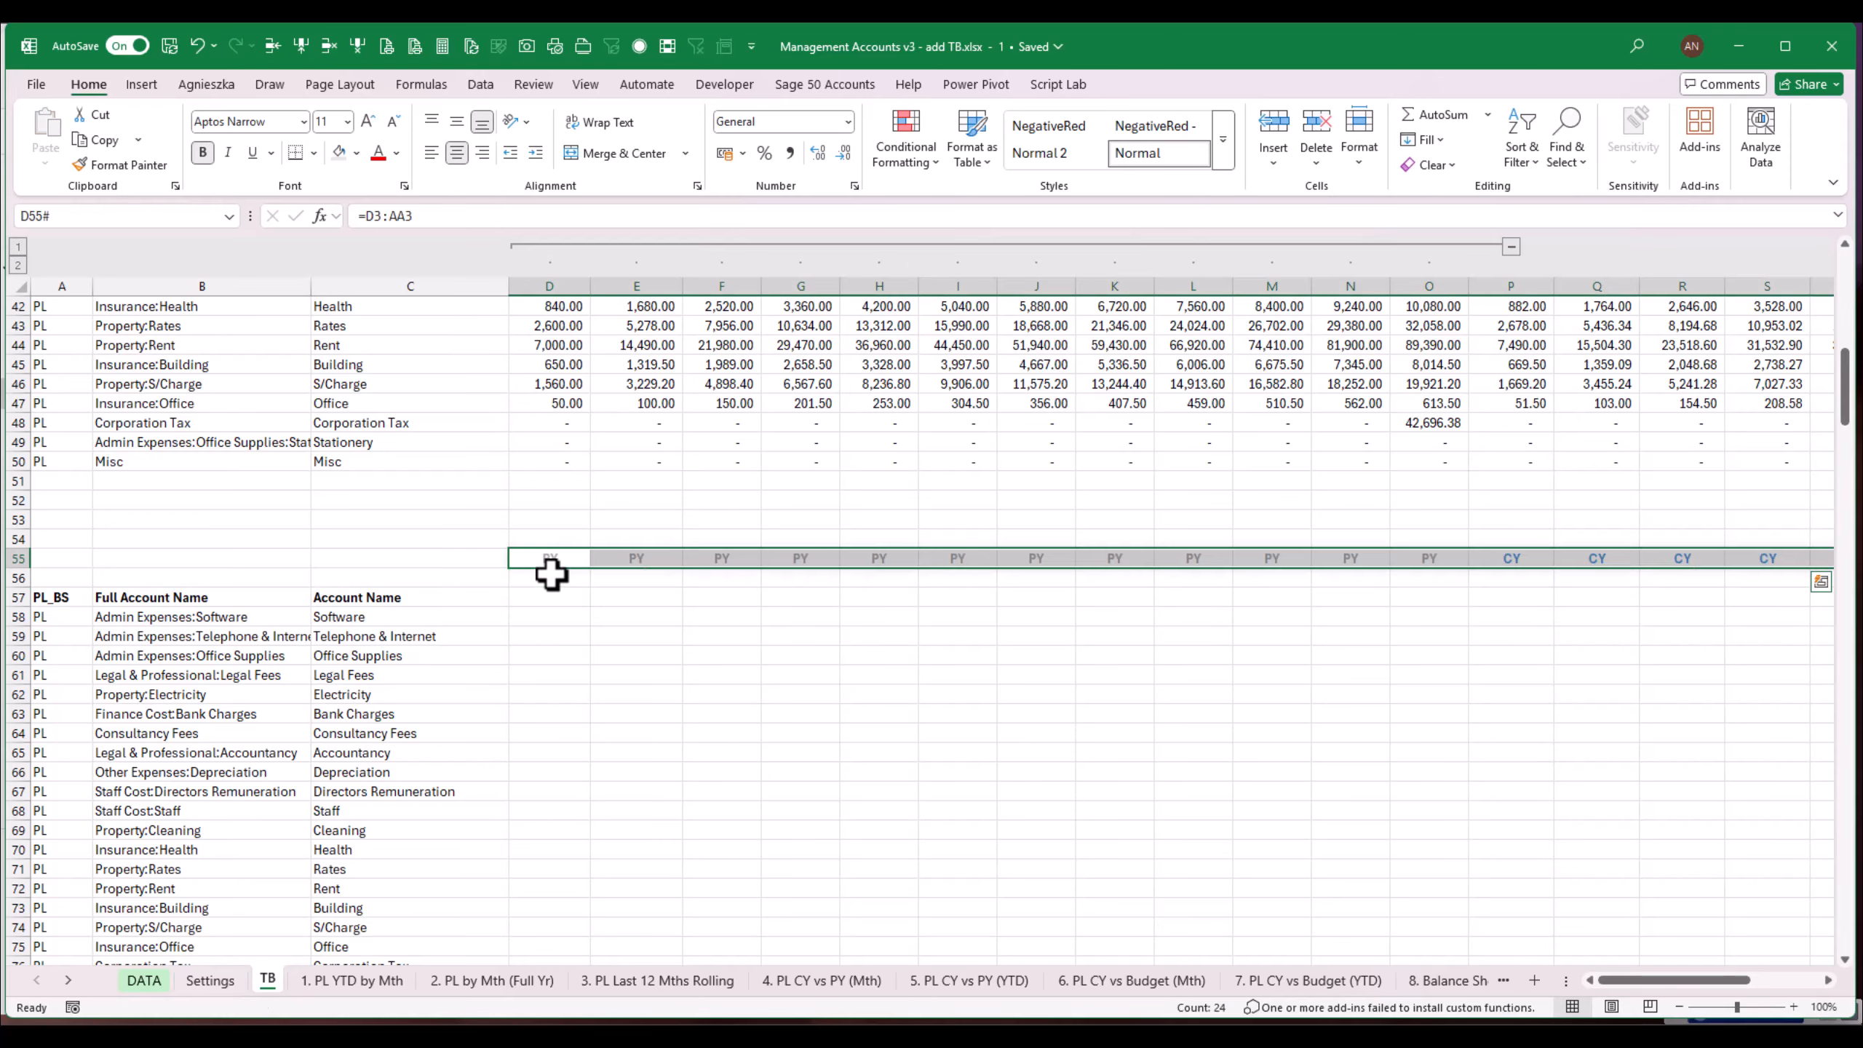
Step: Link D56 to the first period start date with =D4
click(551, 575)
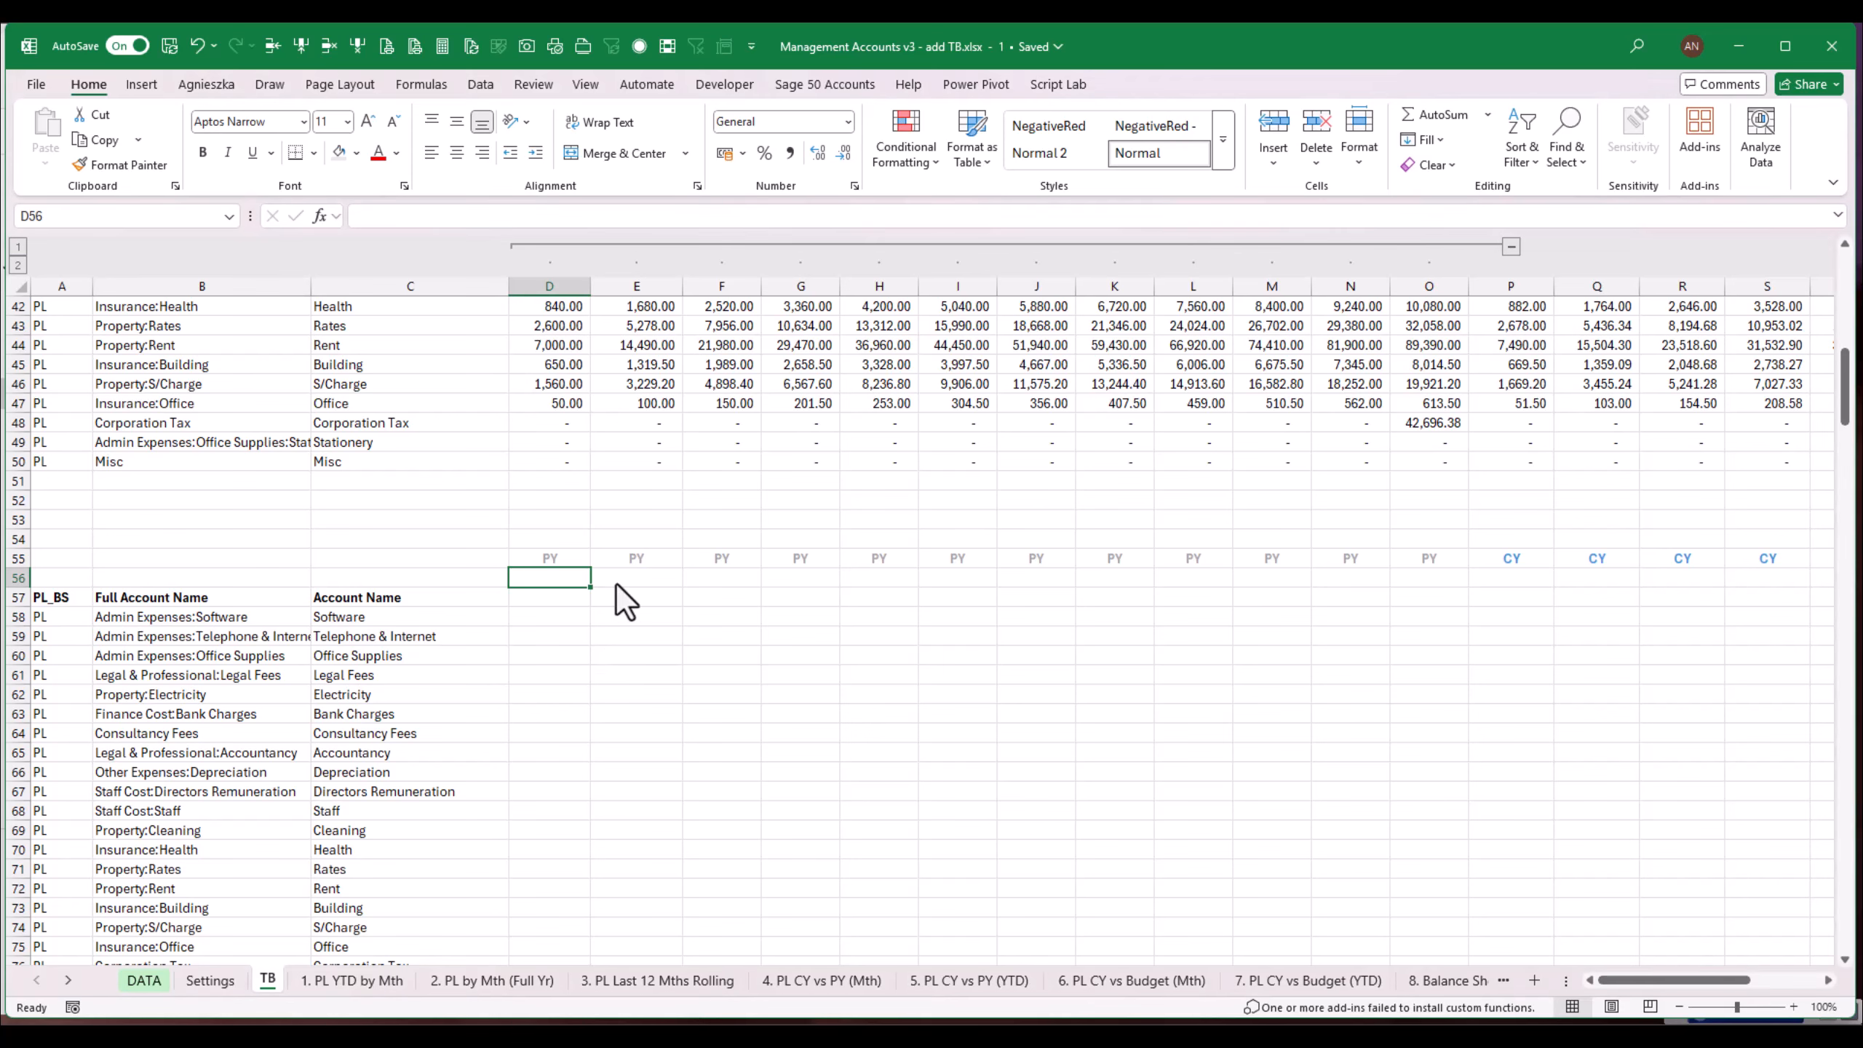
text(=)
drag(1852, 388, 1855, 261)
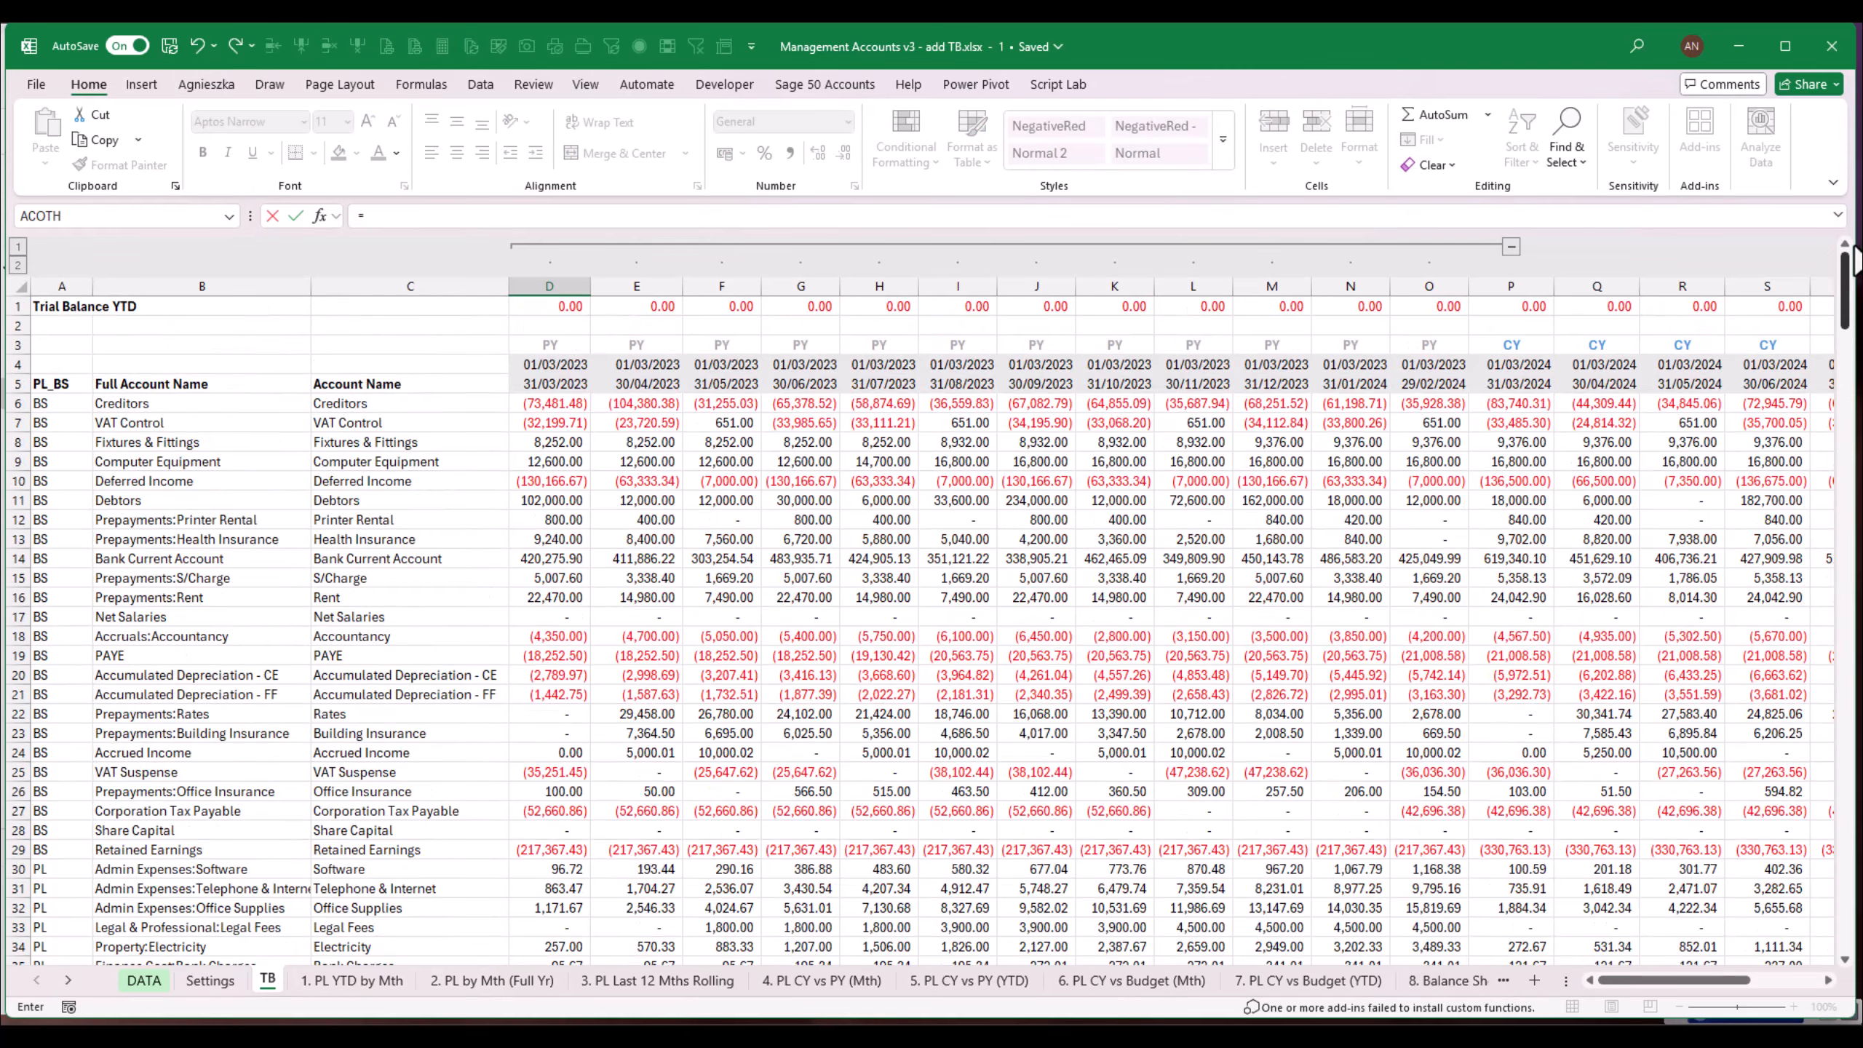
click(569, 364)
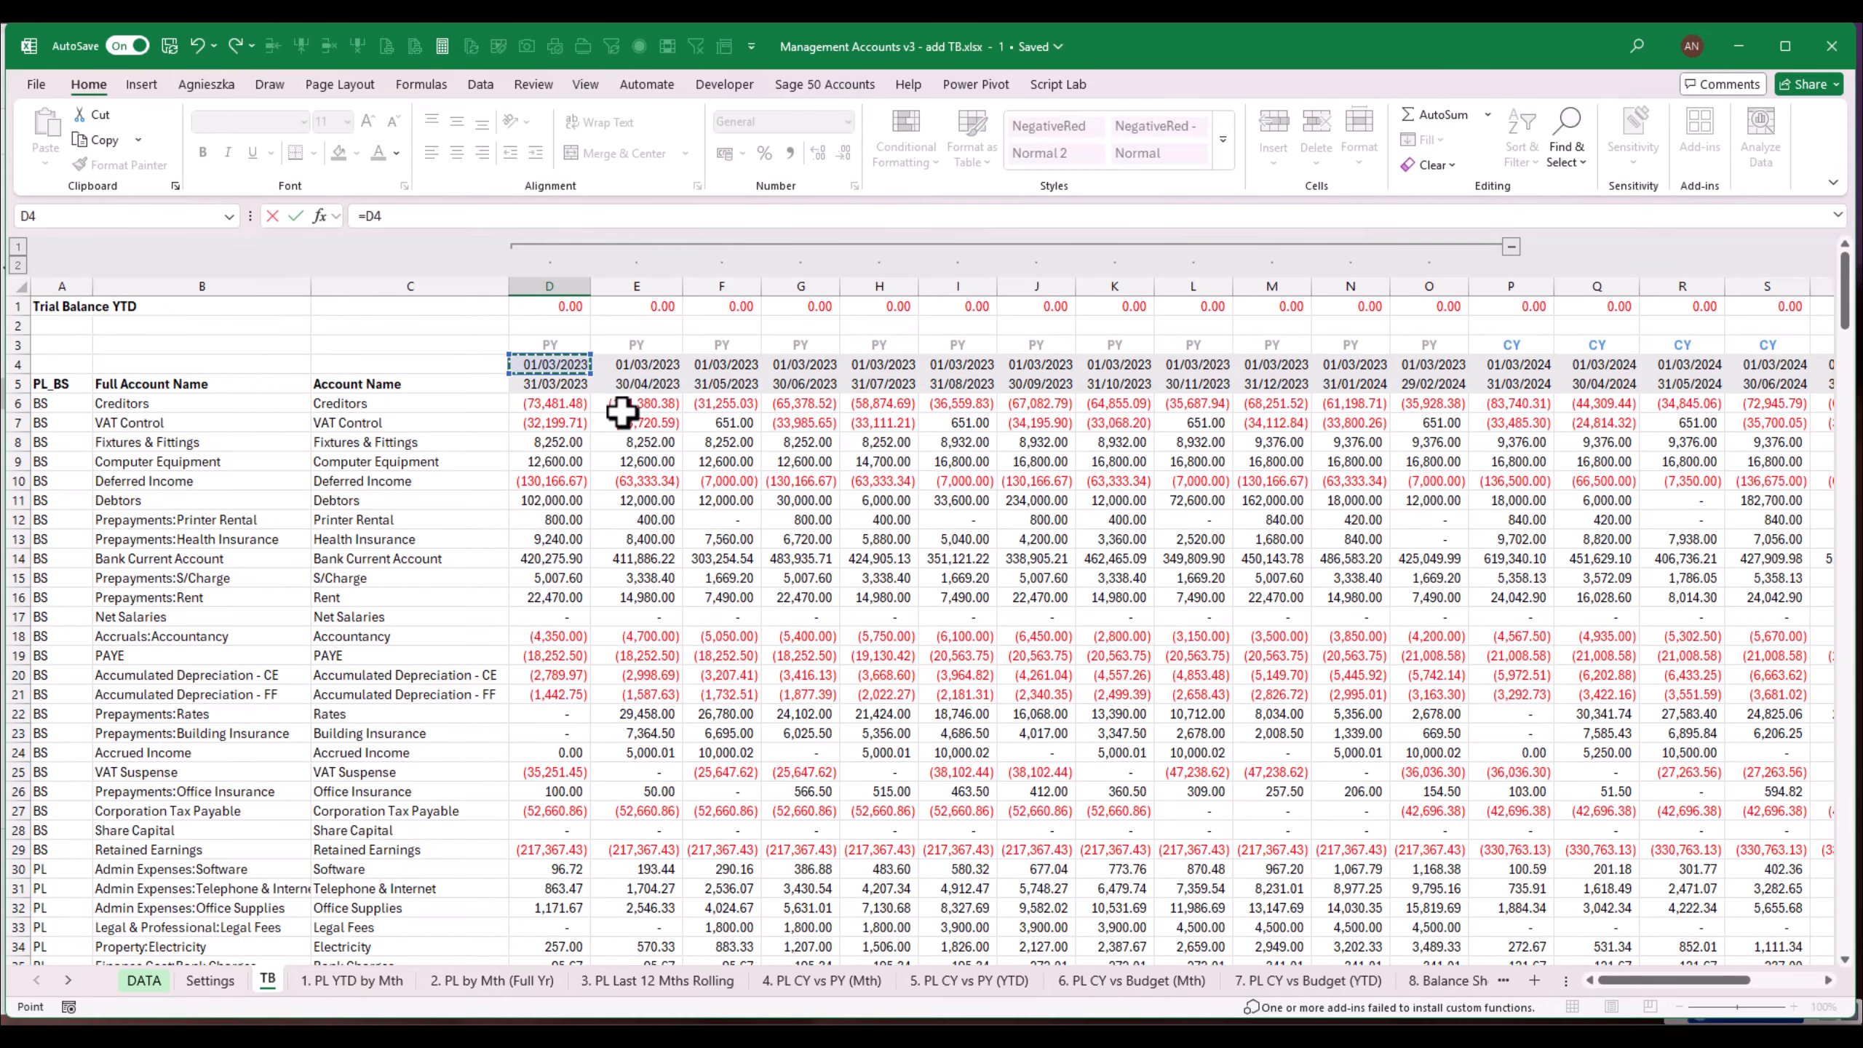
key(Return)
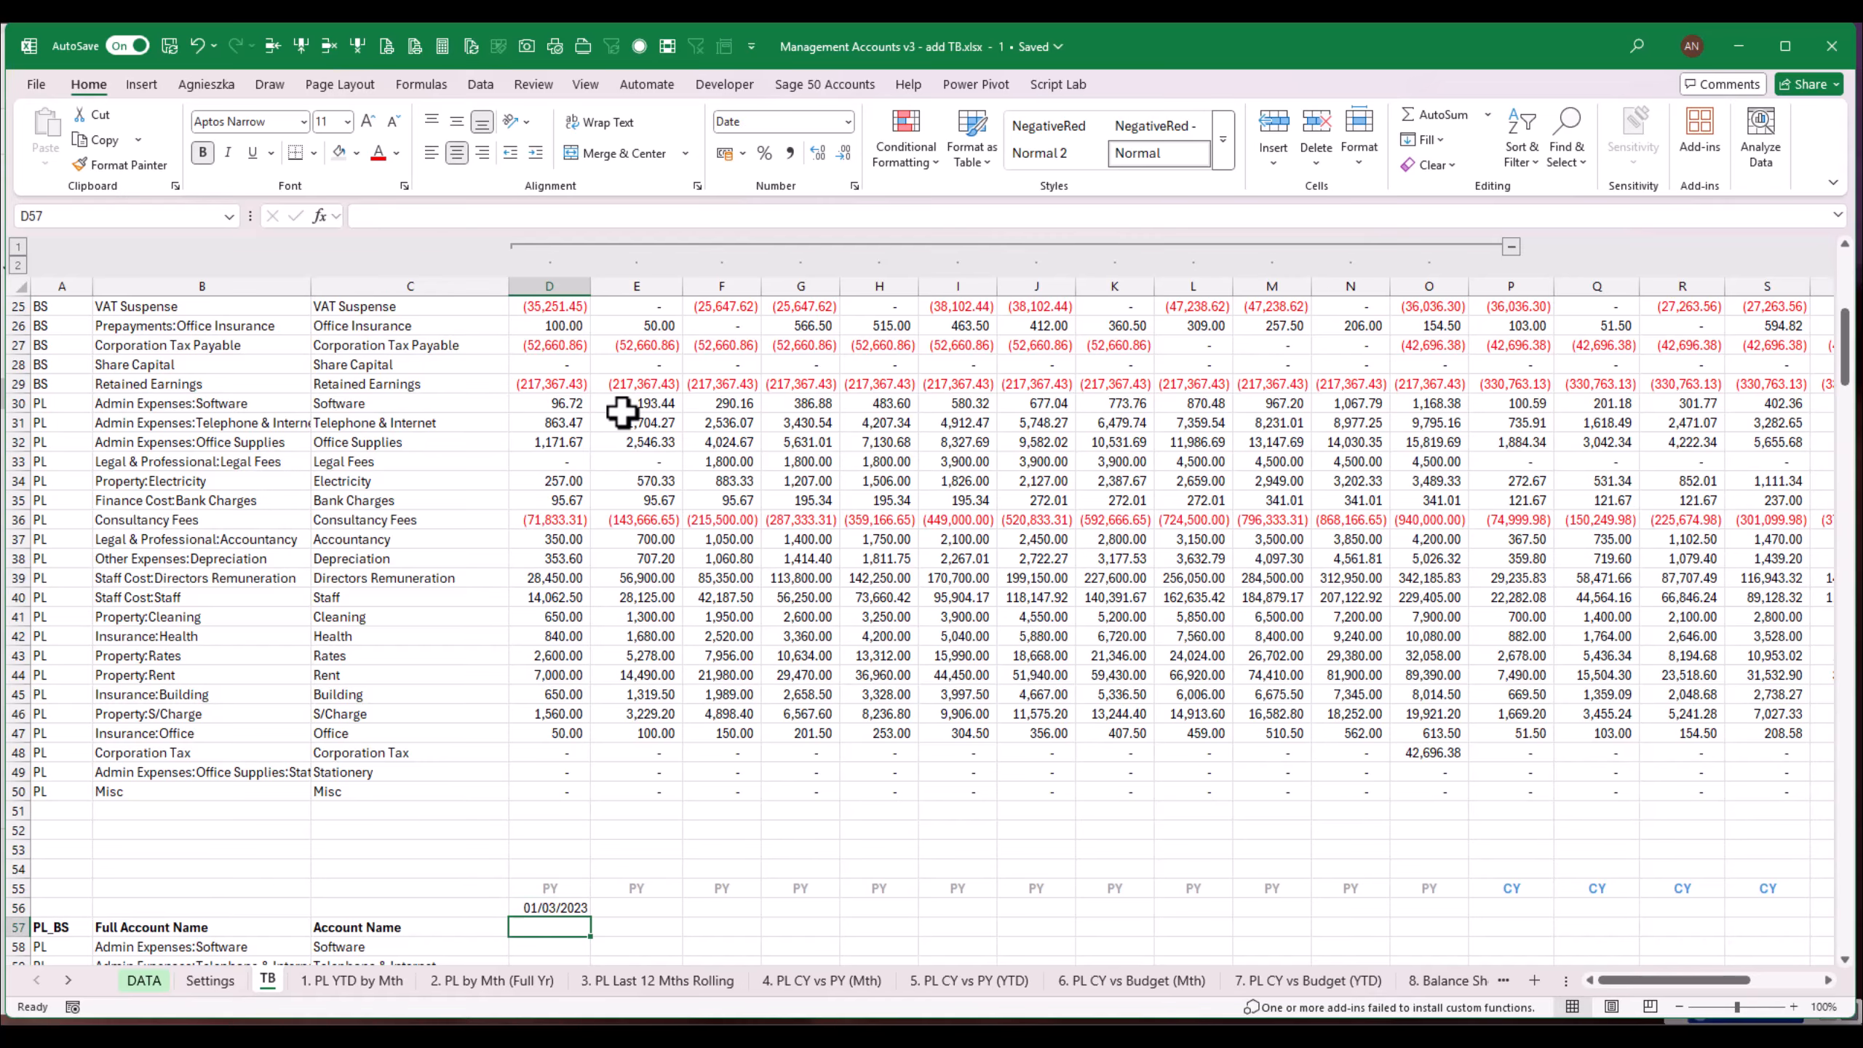
Step: Enter =EOMONTH(D56,0) in D57 to give the month-end date
scroll(622, 413, down, 2)
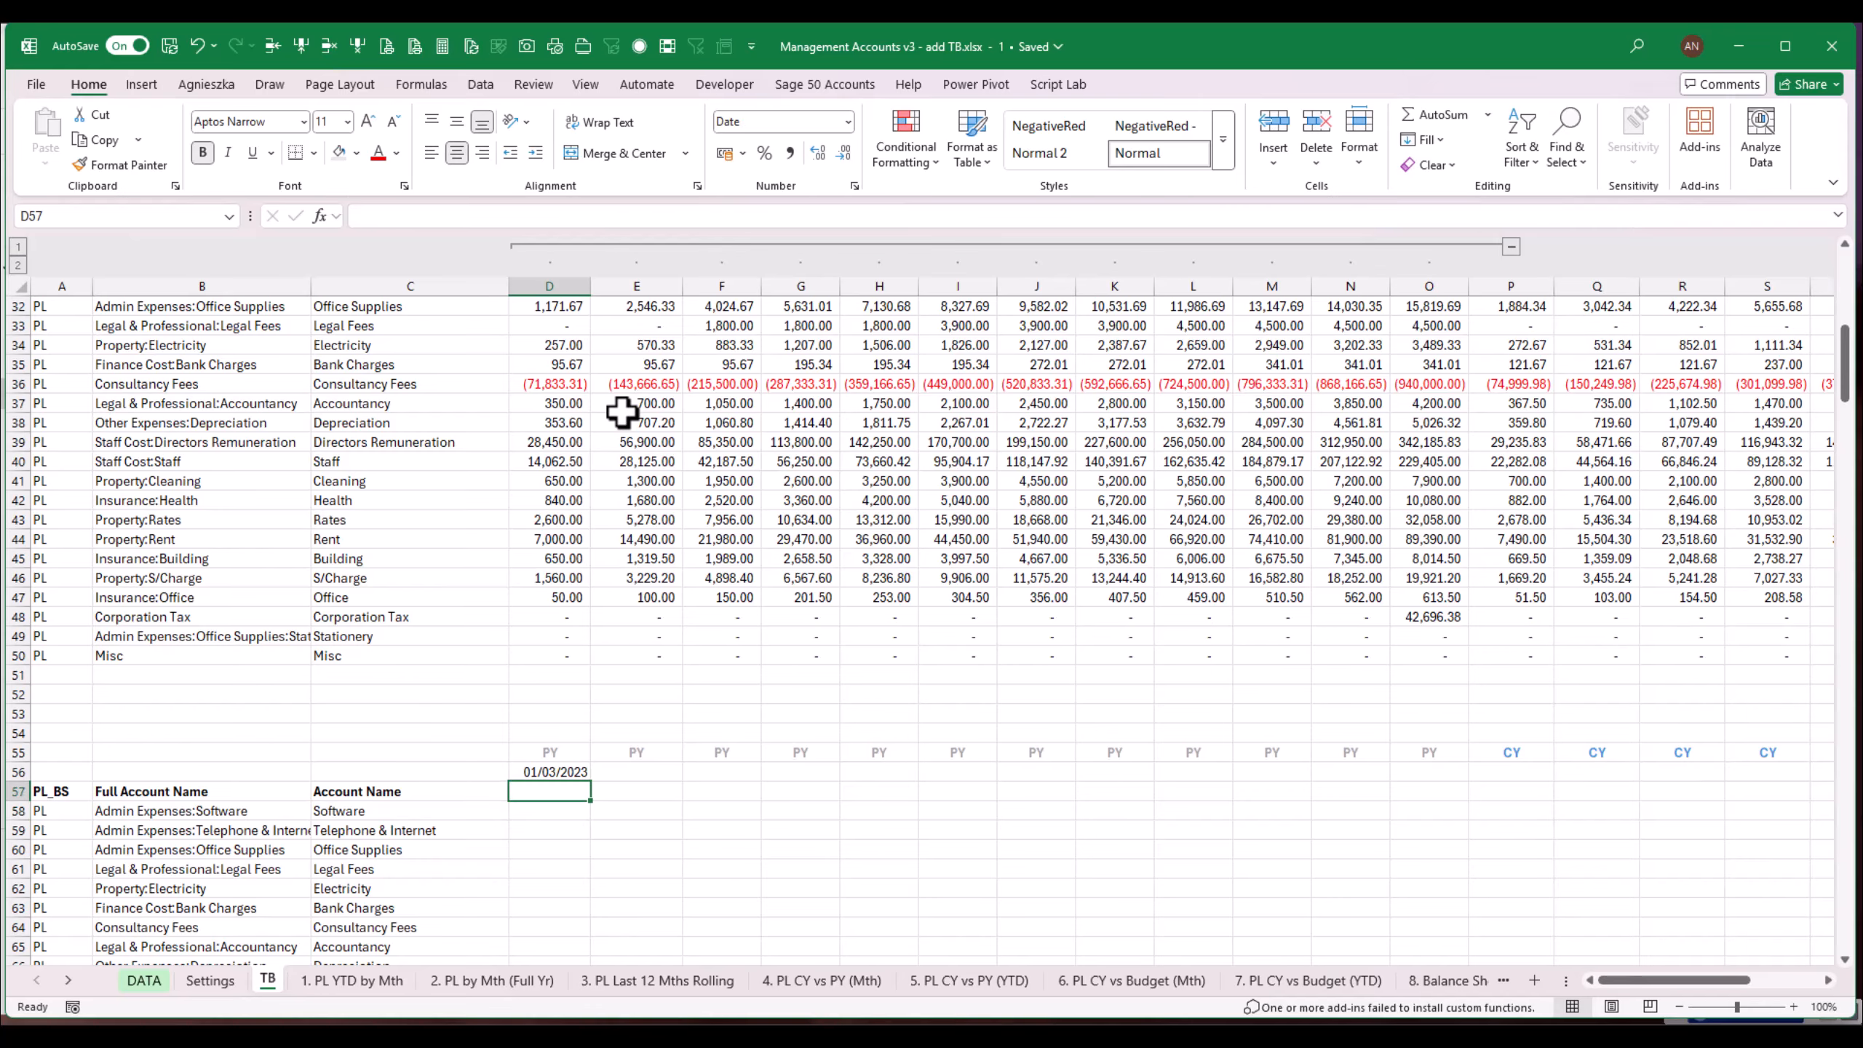
text(=eo)
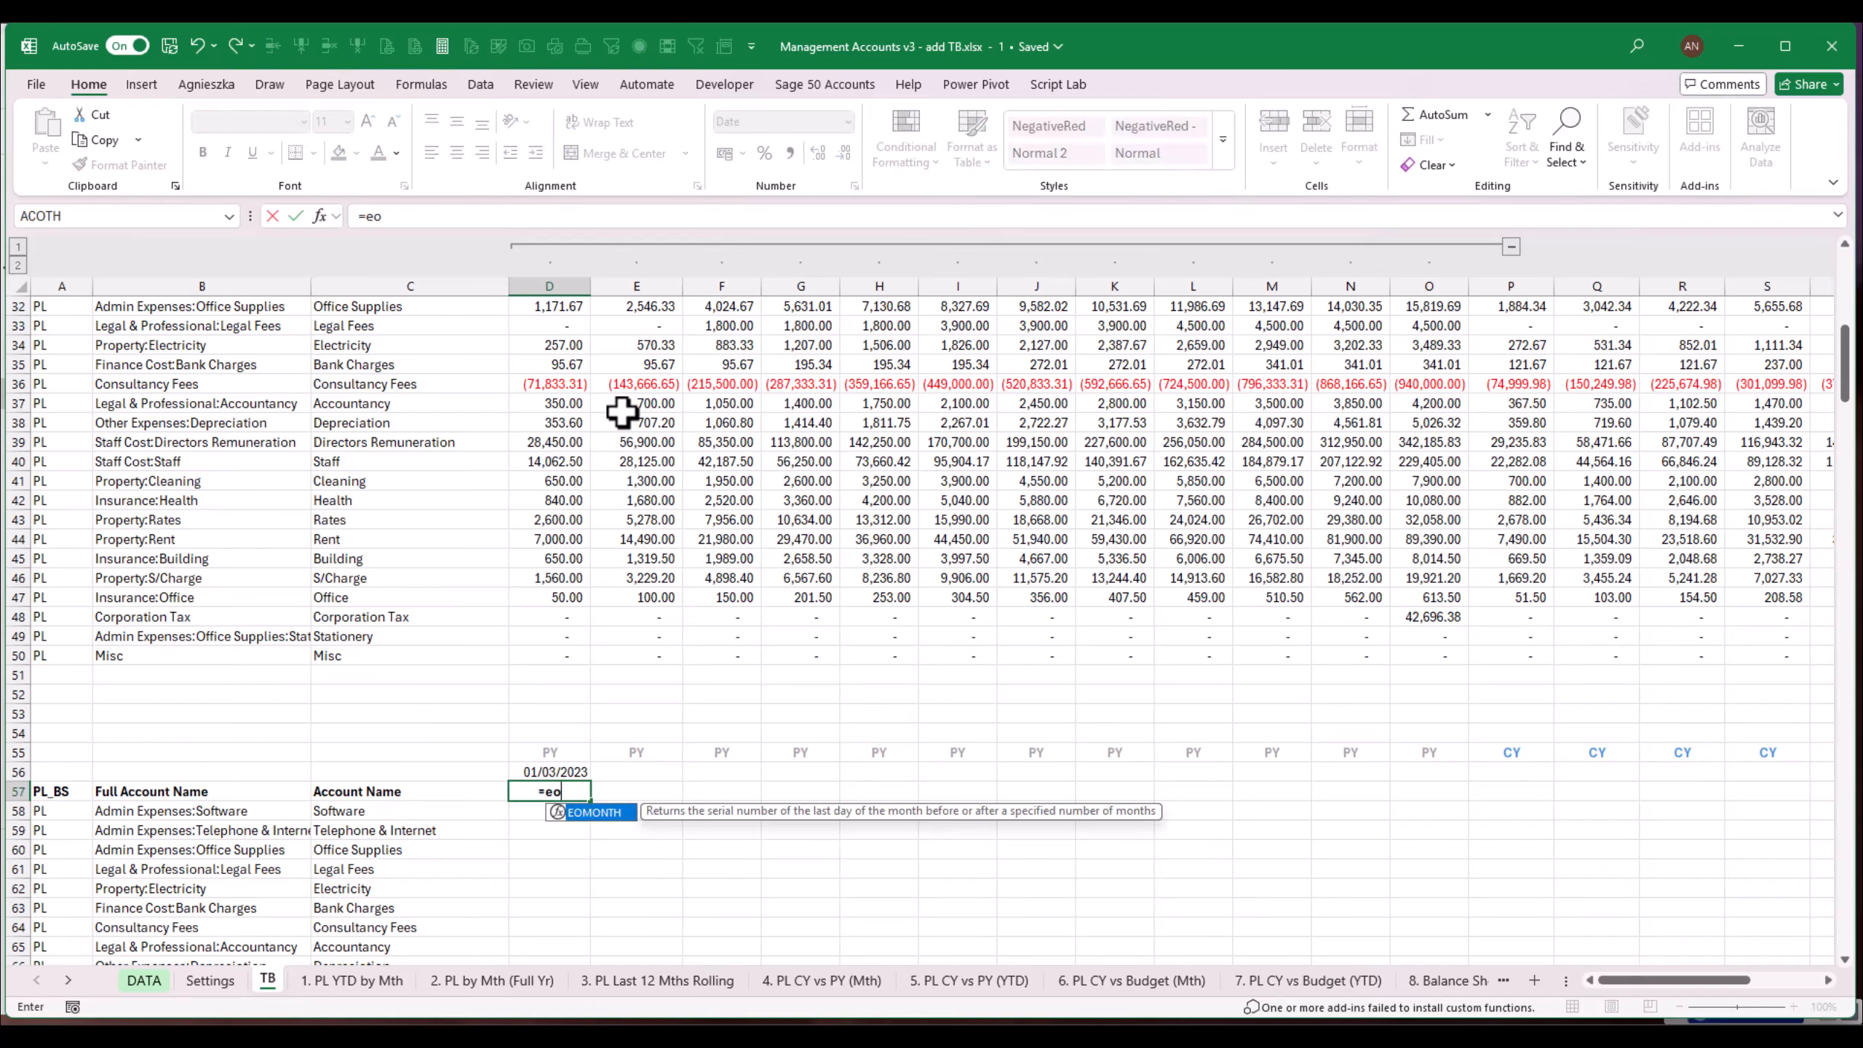
key(Tab)
key(Up)
text(,)
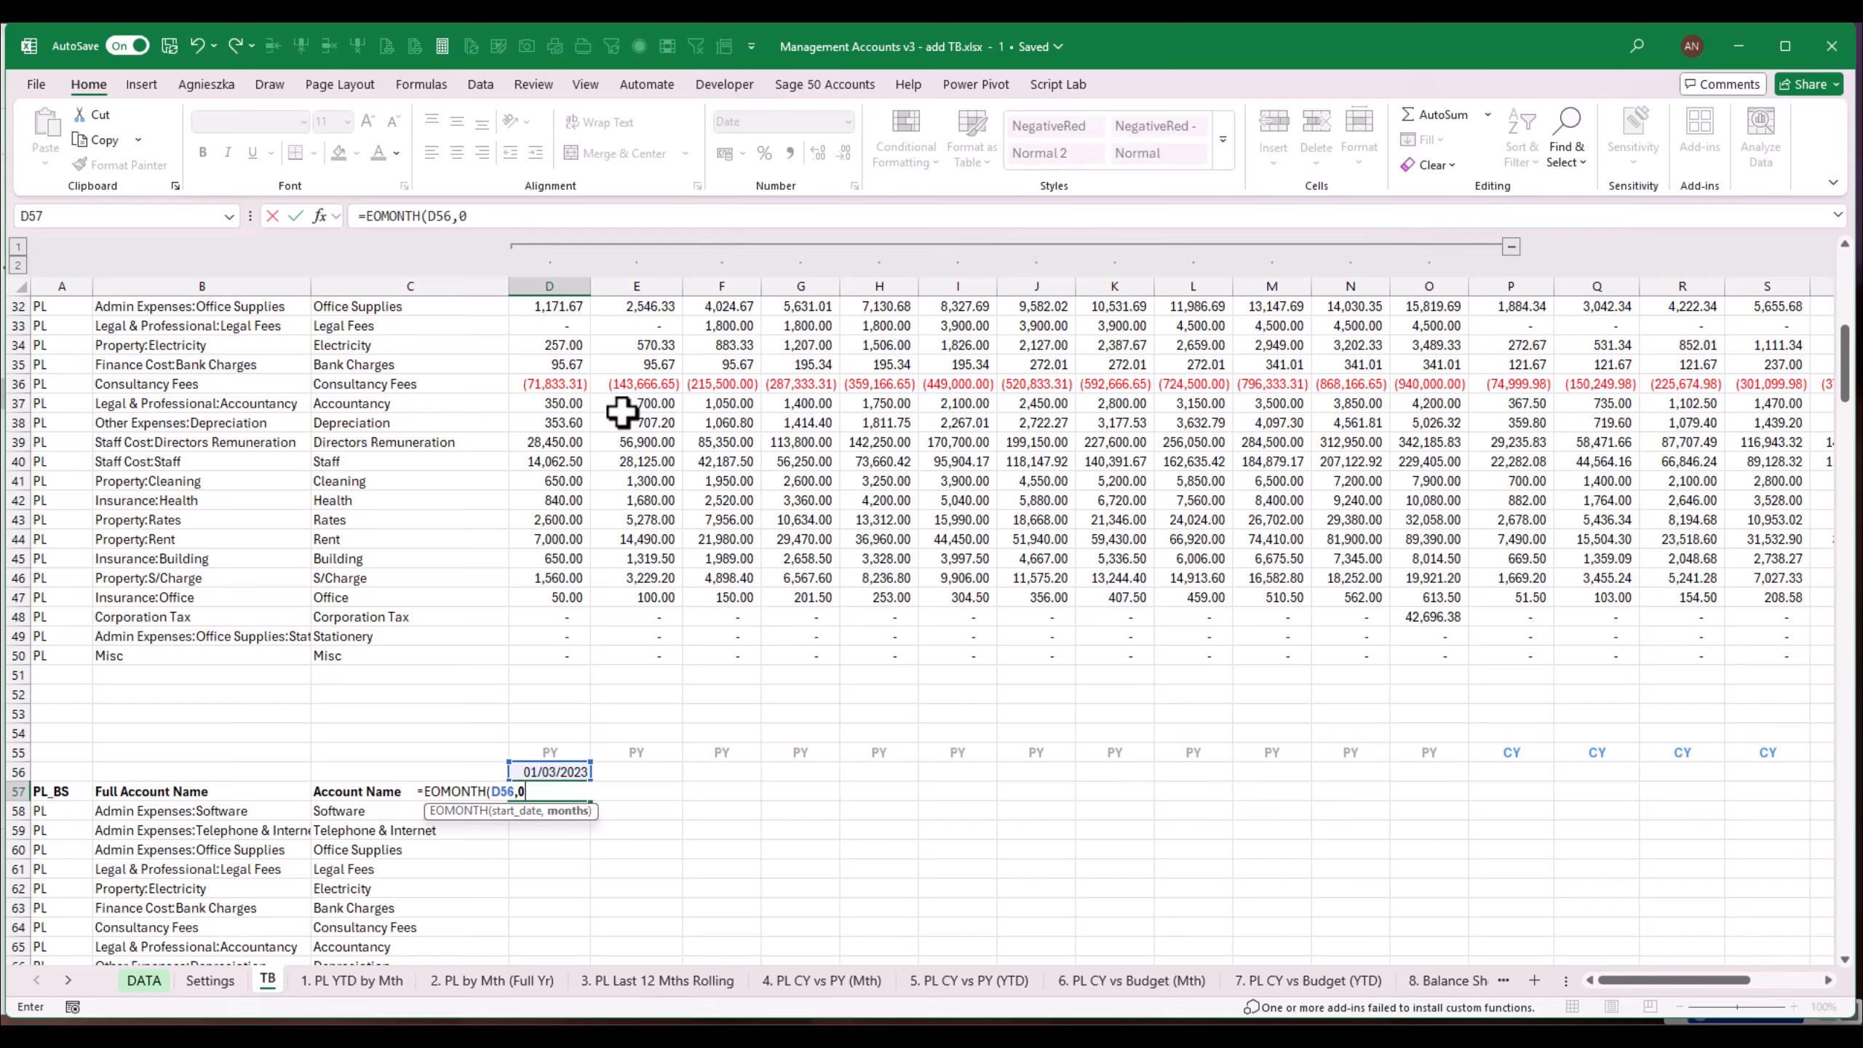
key(ctrl+Return)
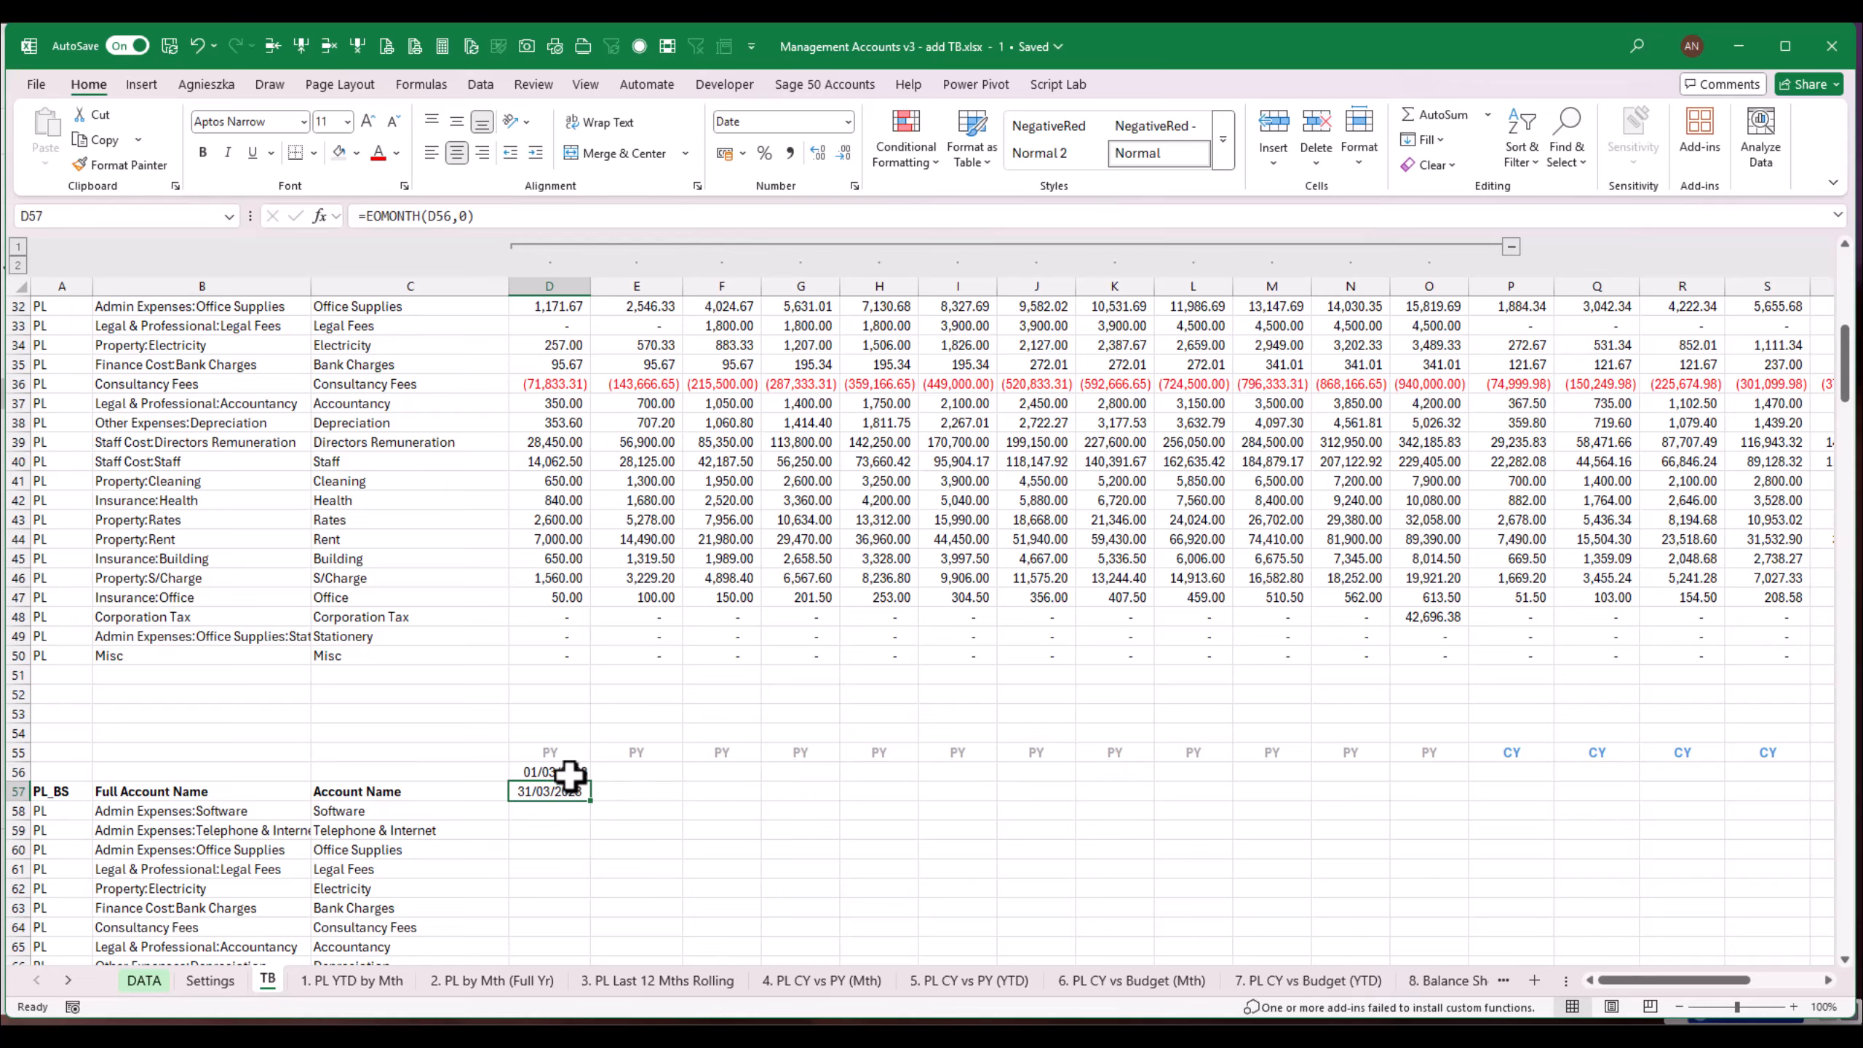
Step: Enter =D57+1 in E56 as the second month's start date
click(635, 771)
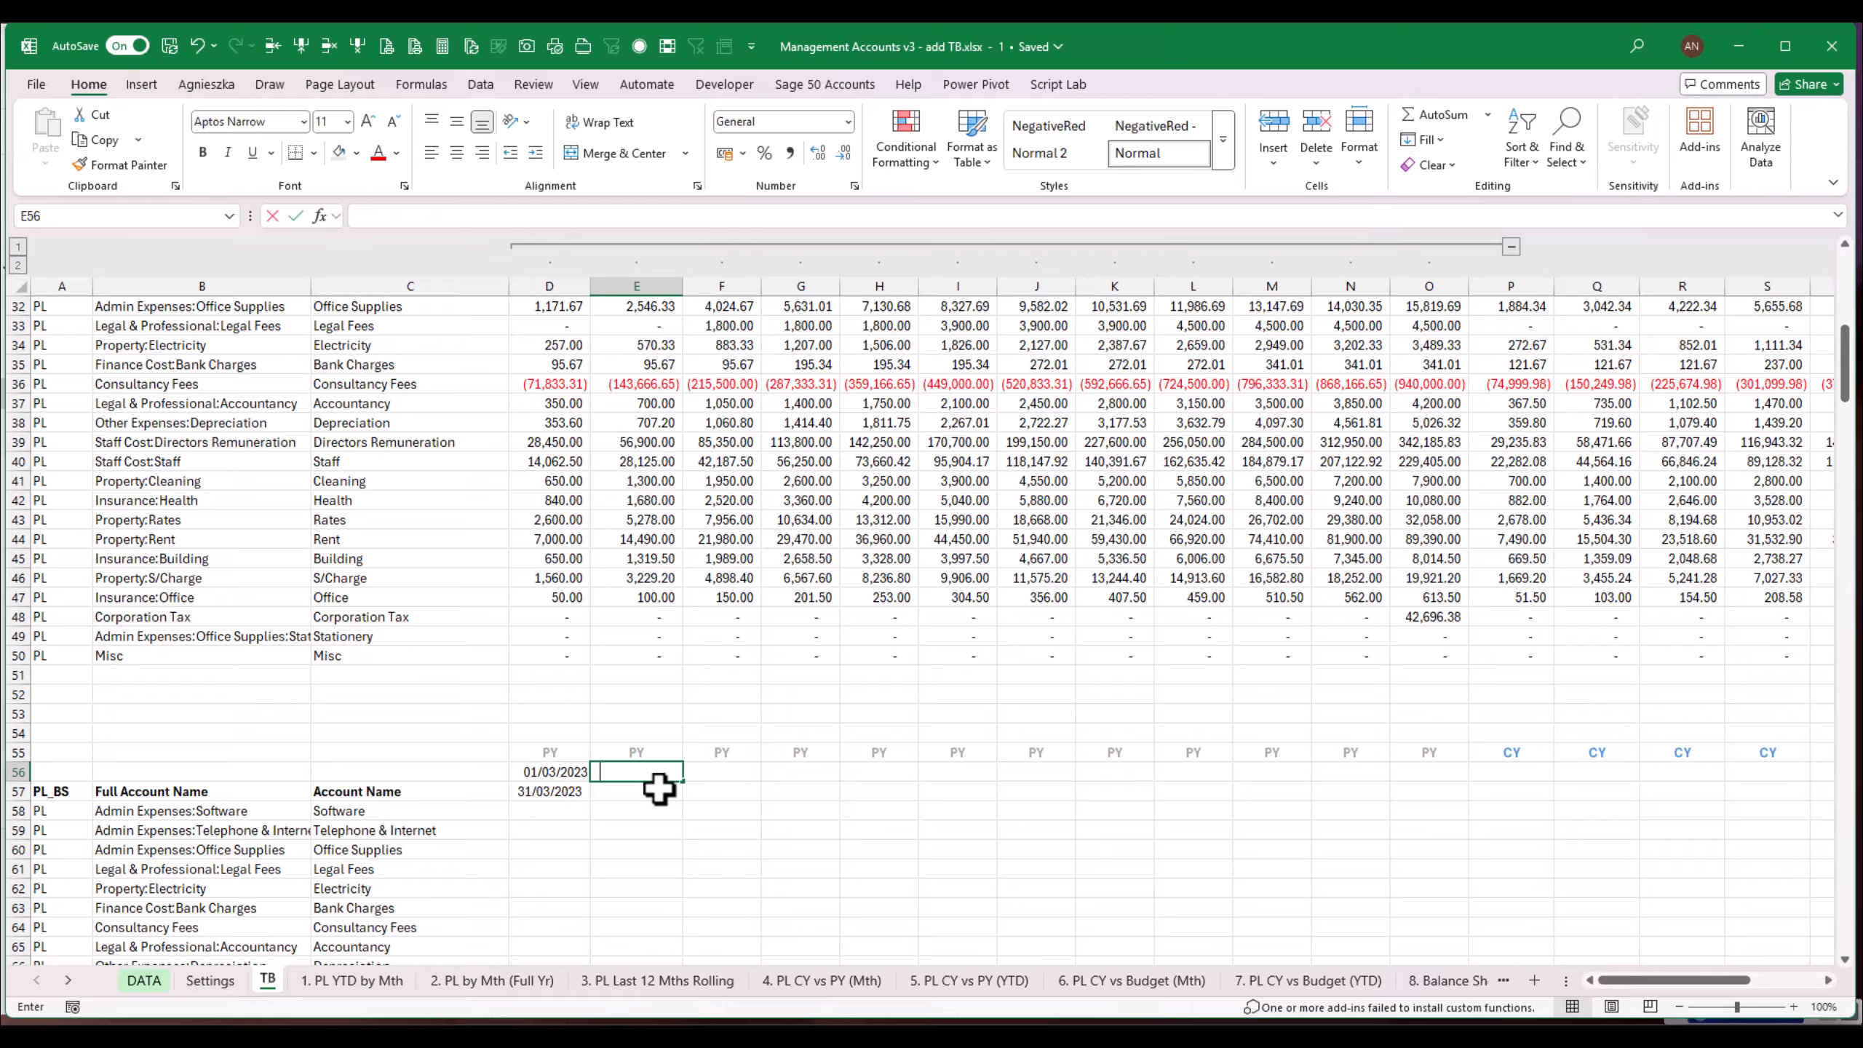
text(=)
key(Left)
key(Down)
key(ctrl+Return)
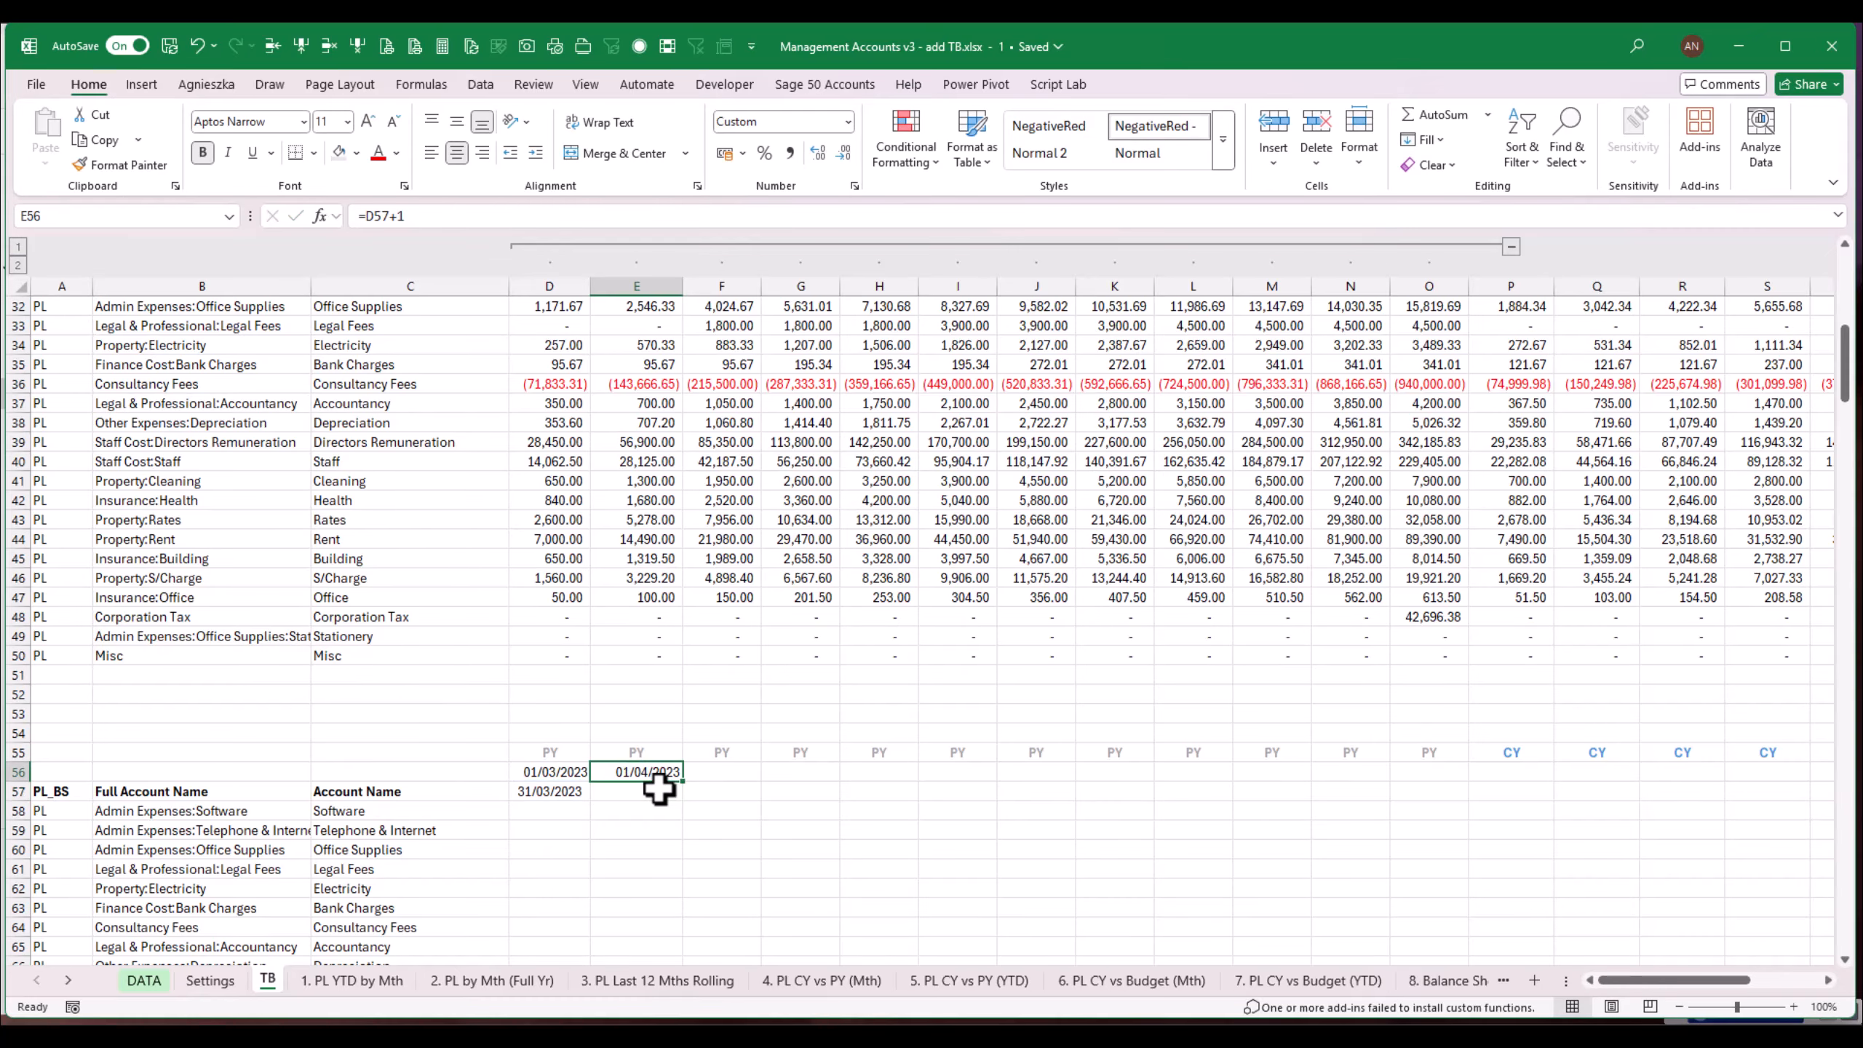
Step: Copy the month-end formula from D57 to E57
key(Left)
key(Down)
key(ctrl+c)
key(Right)
key(Return)
Step: Copy the start and end date formulas in E56:E57 across to F56:O57 for the remaining prior-year months
key(Up)
key(shift+Down)
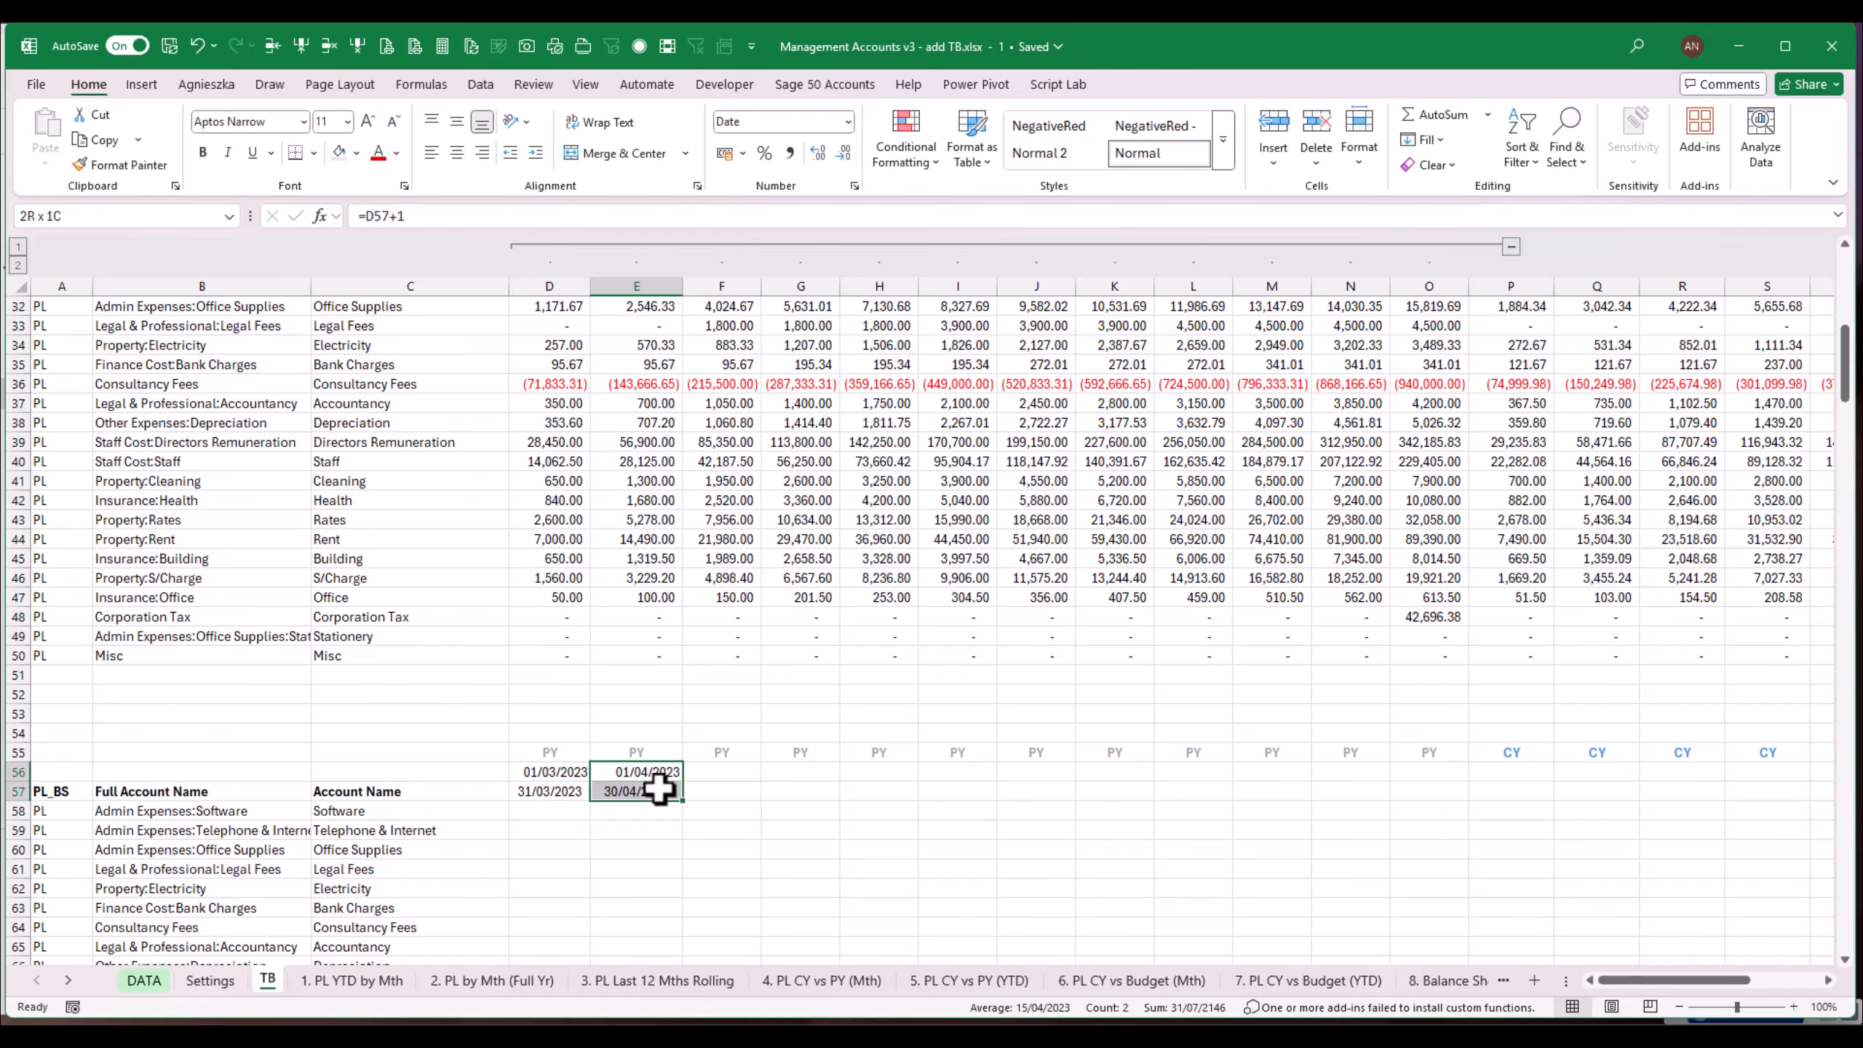
key(ctrl+c)
key(Right)
key(shift+Right)
key(shift+Right)
key(shift+Right)
key(shift+Right)
key(shift+Right)
key(shift+Right)
key(shift+Right)
key(shift+Right)
key(shift+Right)
key(Return)
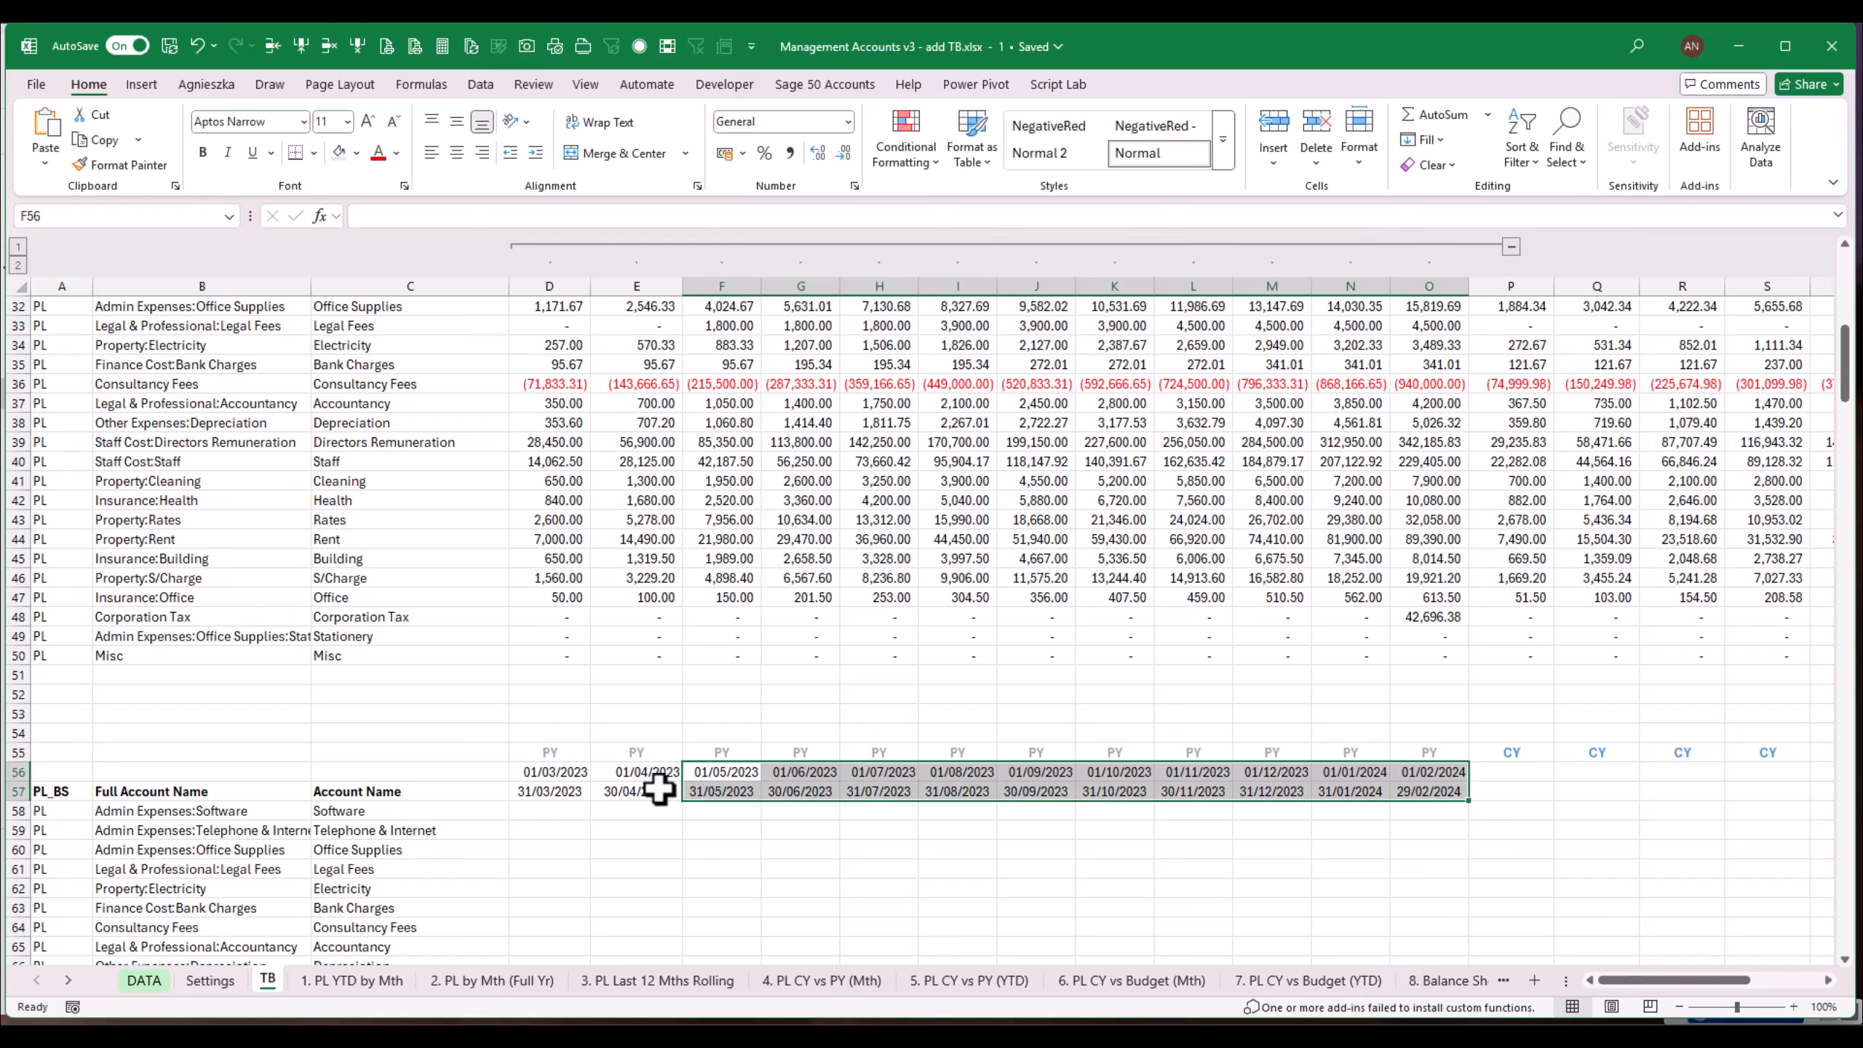
key(Down)
key(Right)
key(ctrl+Right)
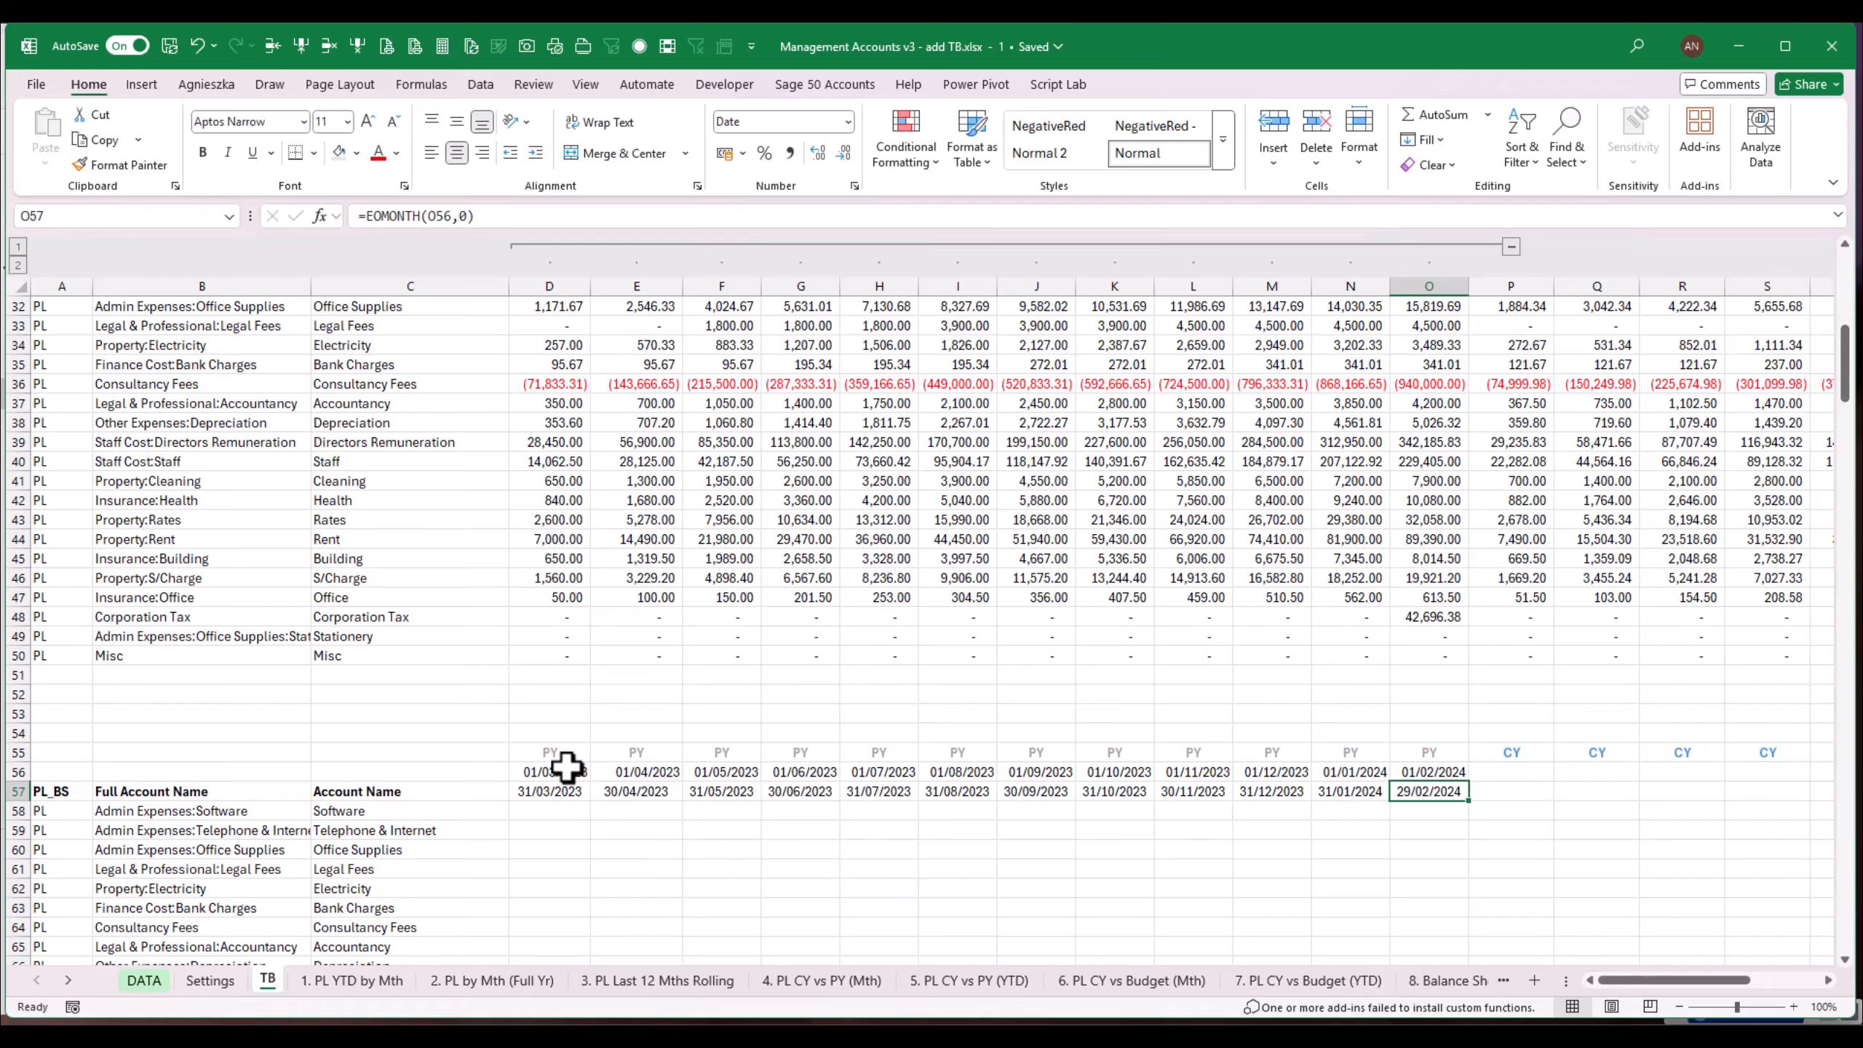
Step: Apply the formatting of the start dates in D56:O56 to the month-end dates in D57:O57
drag(553, 771, 1434, 770)
click(119, 165)
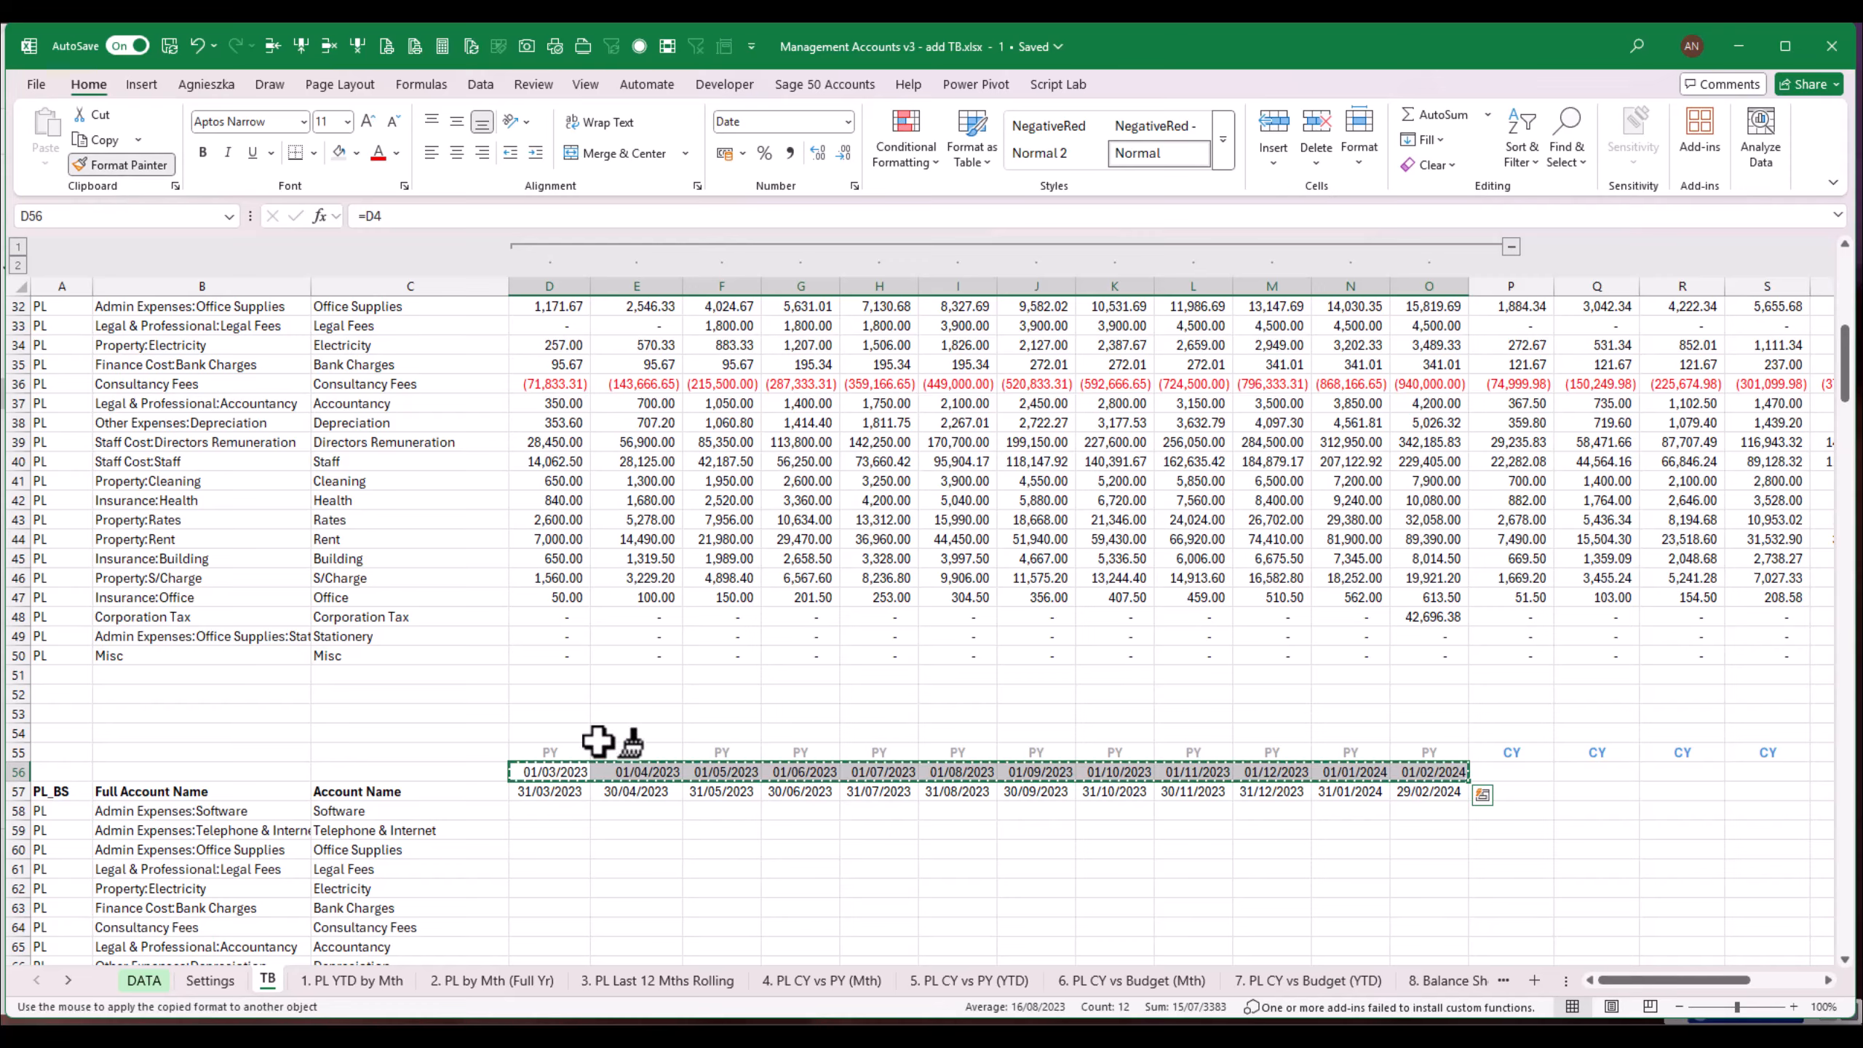
drag(554, 791, 1431, 798)
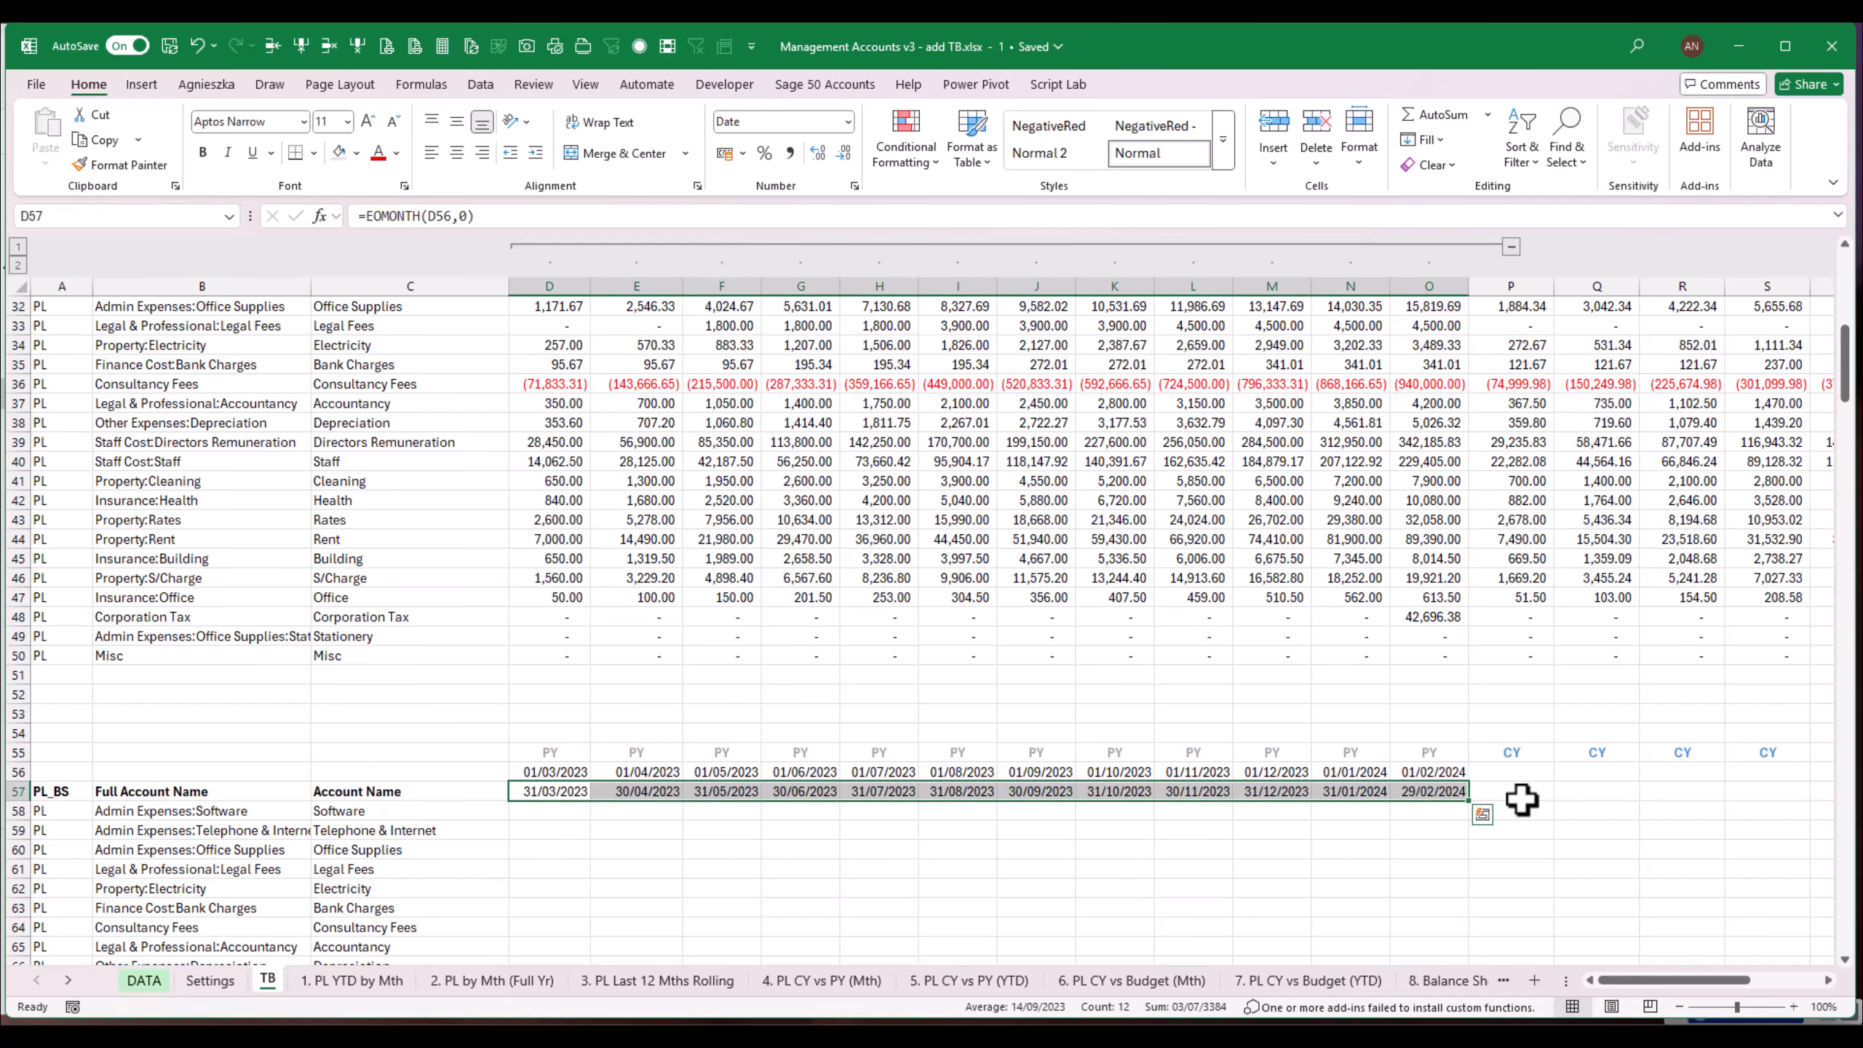
Step: Copy the date pair in O56:O57 to P56:P57 for the first current-year month
click(1447, 780)
key(shift+Down)
key(ctrl+c)
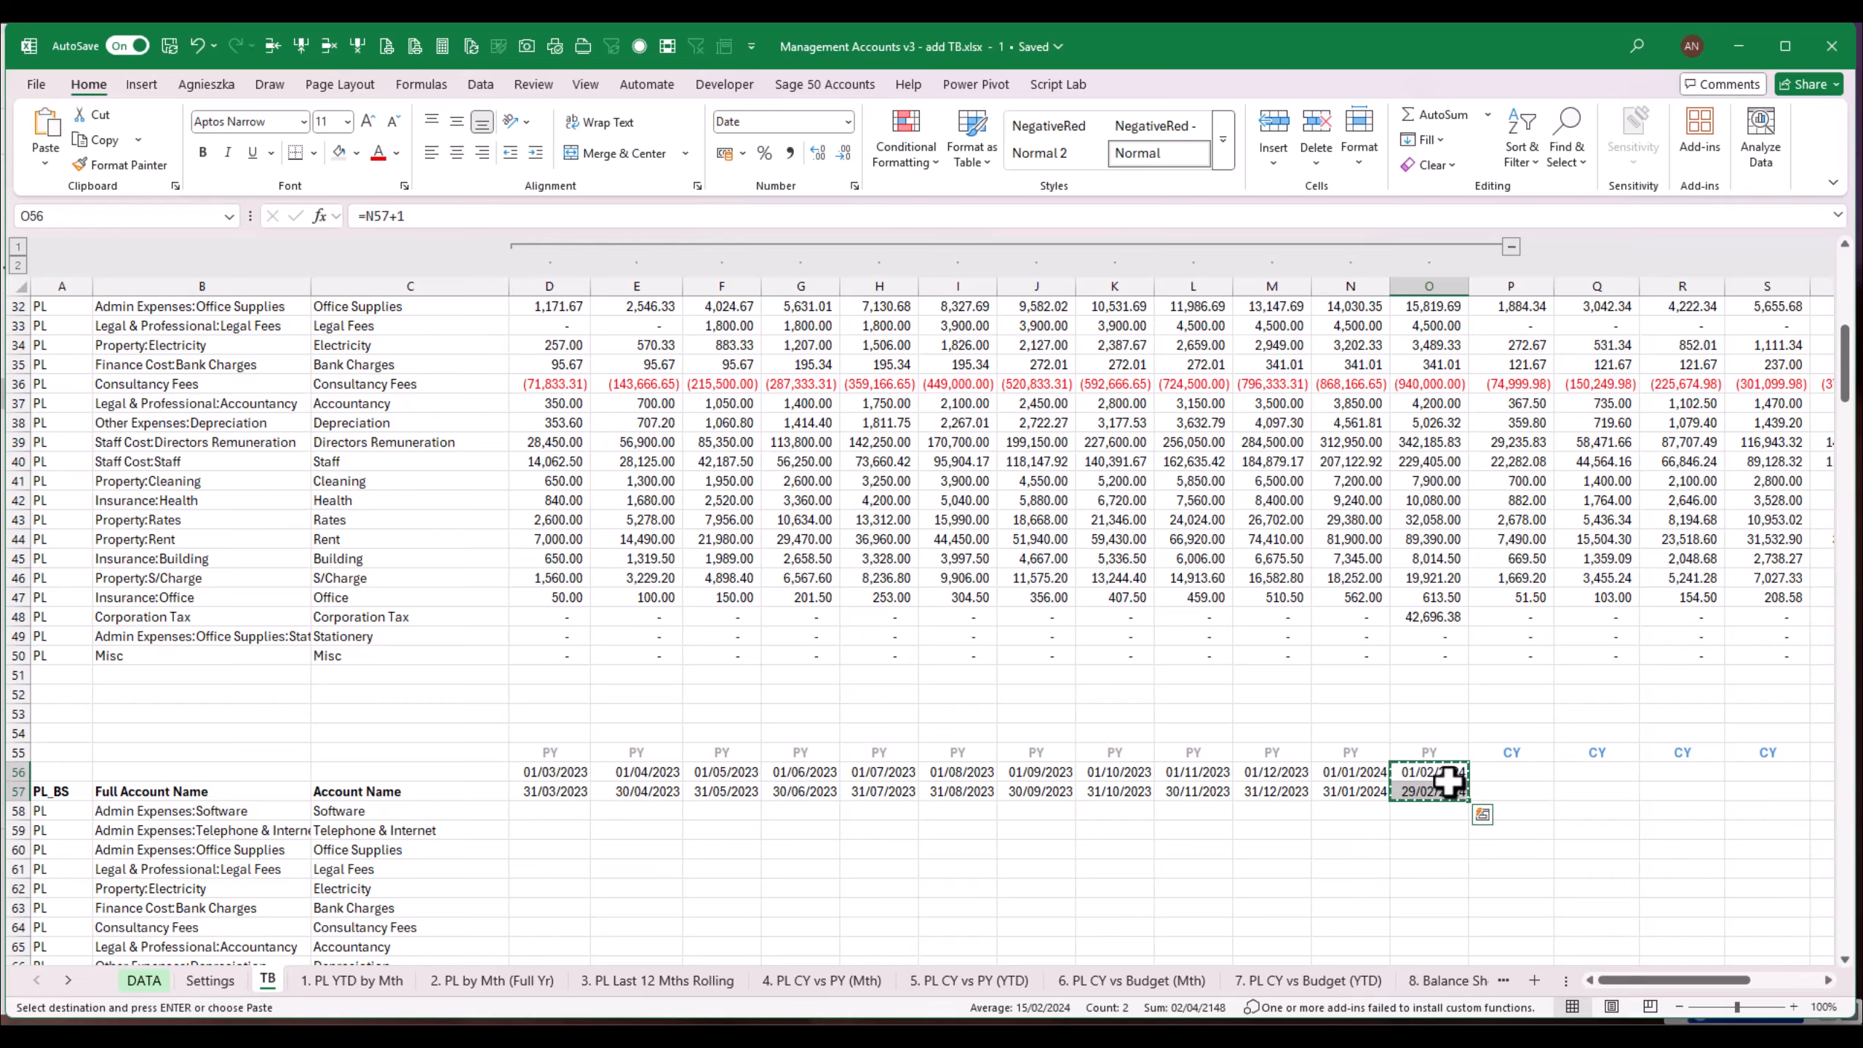
key(Right)
key(ctrl+v)
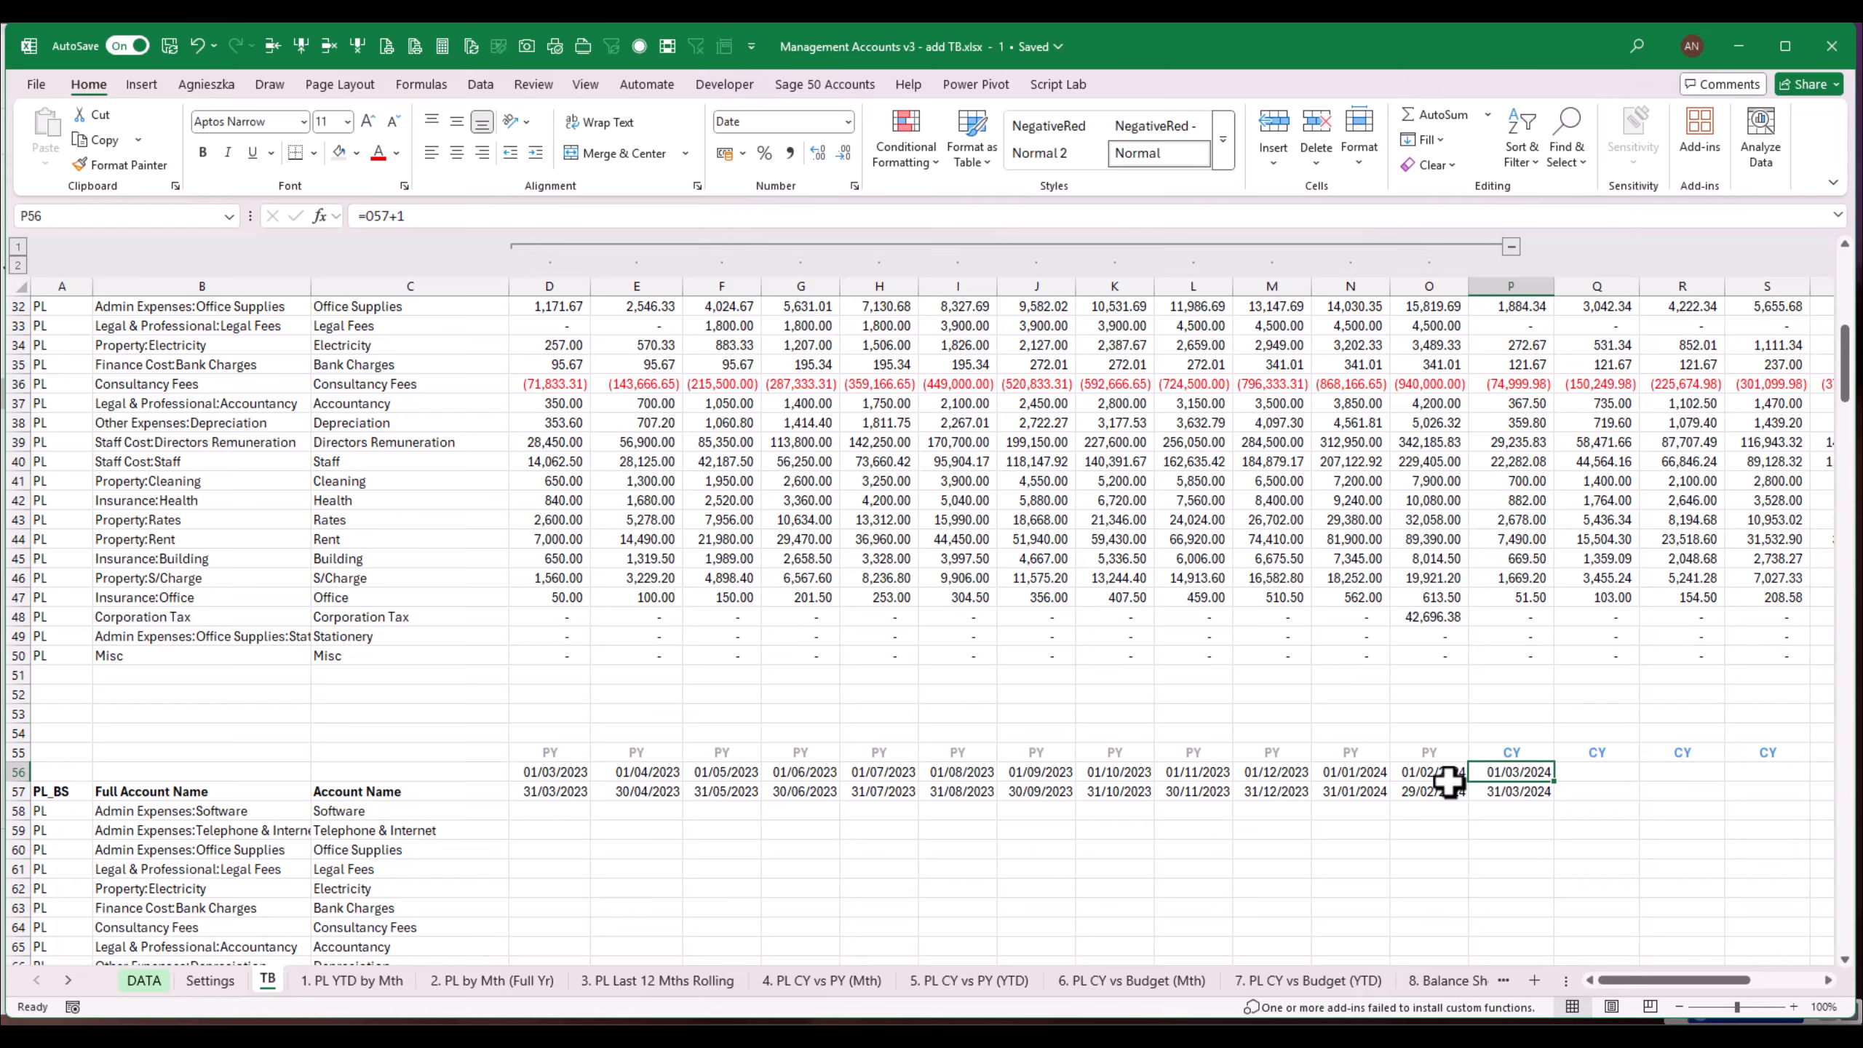
key(Down)
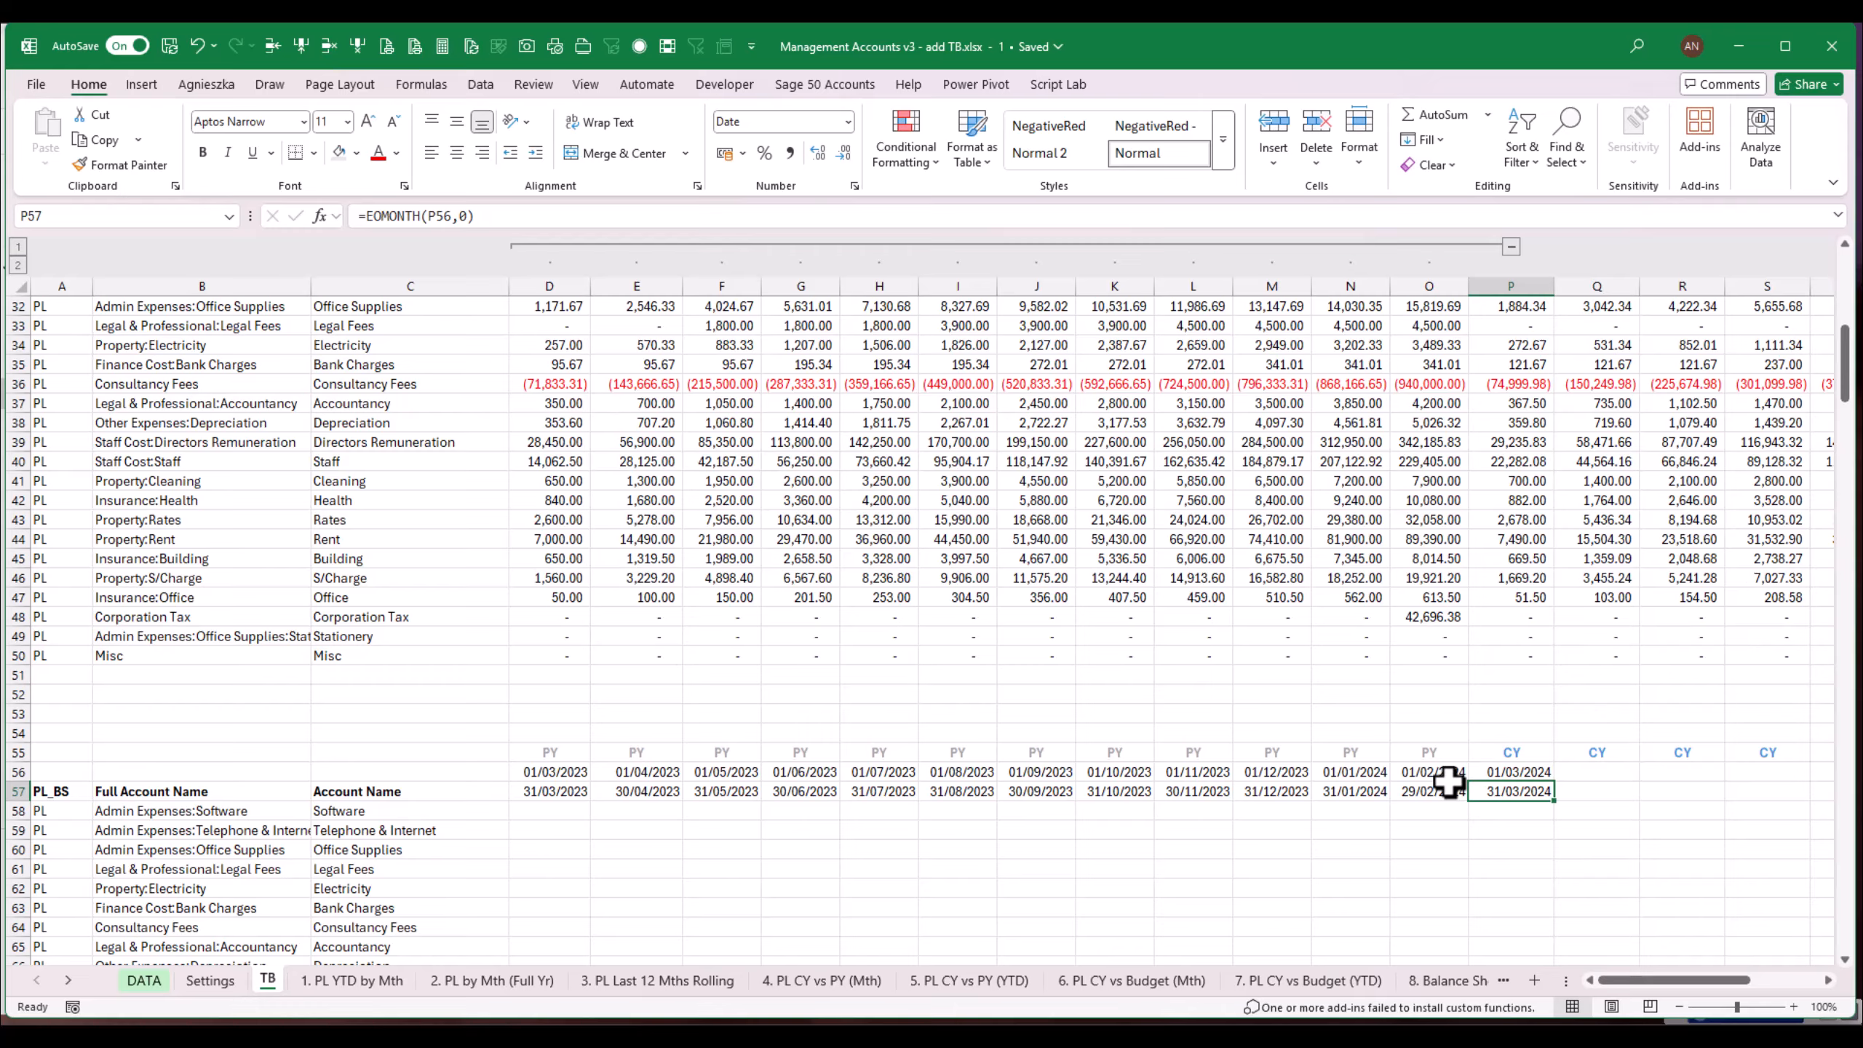
Step: Copy the date pair in E56:E57 to Q56:Q57 for the second current-year month
key(Up)
key(Left)
key(Left)
key(Left)
key(Left)
key(Left)
key(Left)
key(Left)
key(Left)
key(Left)
key(Left)
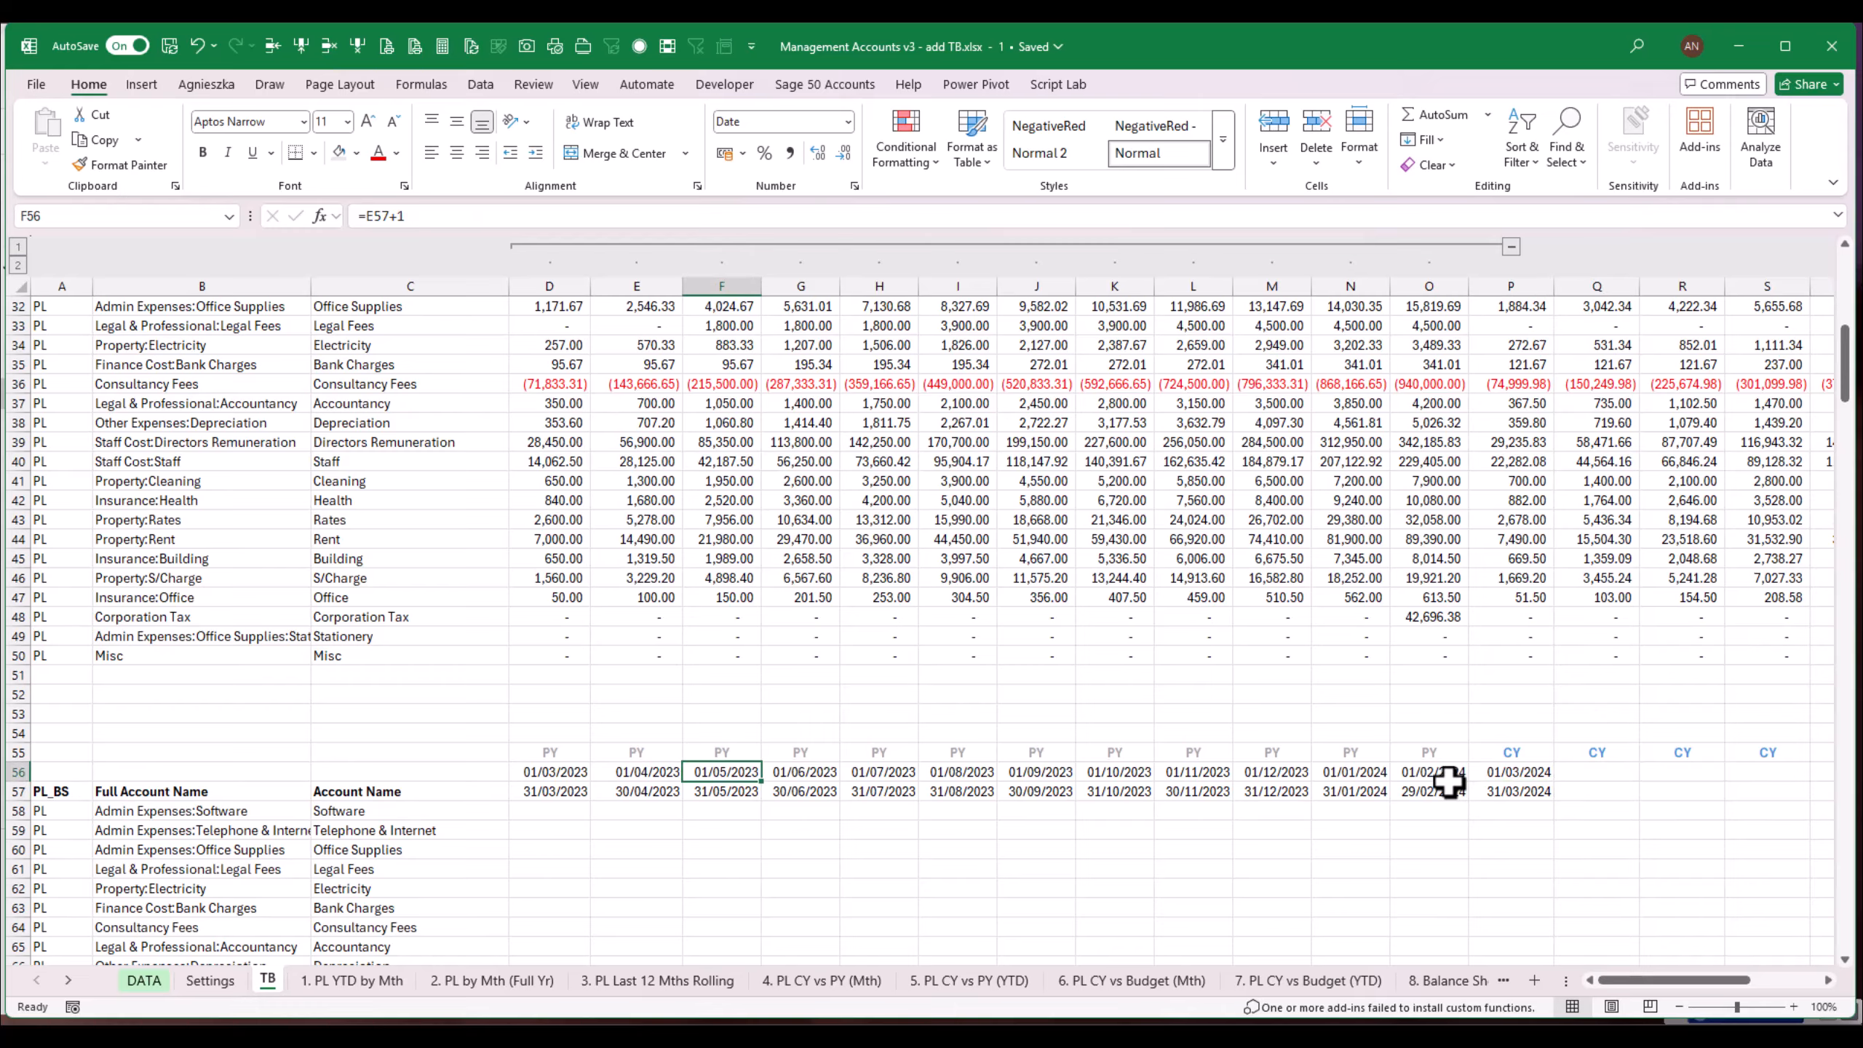
key(Left)
key(shift+Down)
key(ctrl+c)
key(Right)
key(Right)
key(Right)
key(Right)
key(Right)
key(Right)
key(Right)
key(Right)
key(Right)
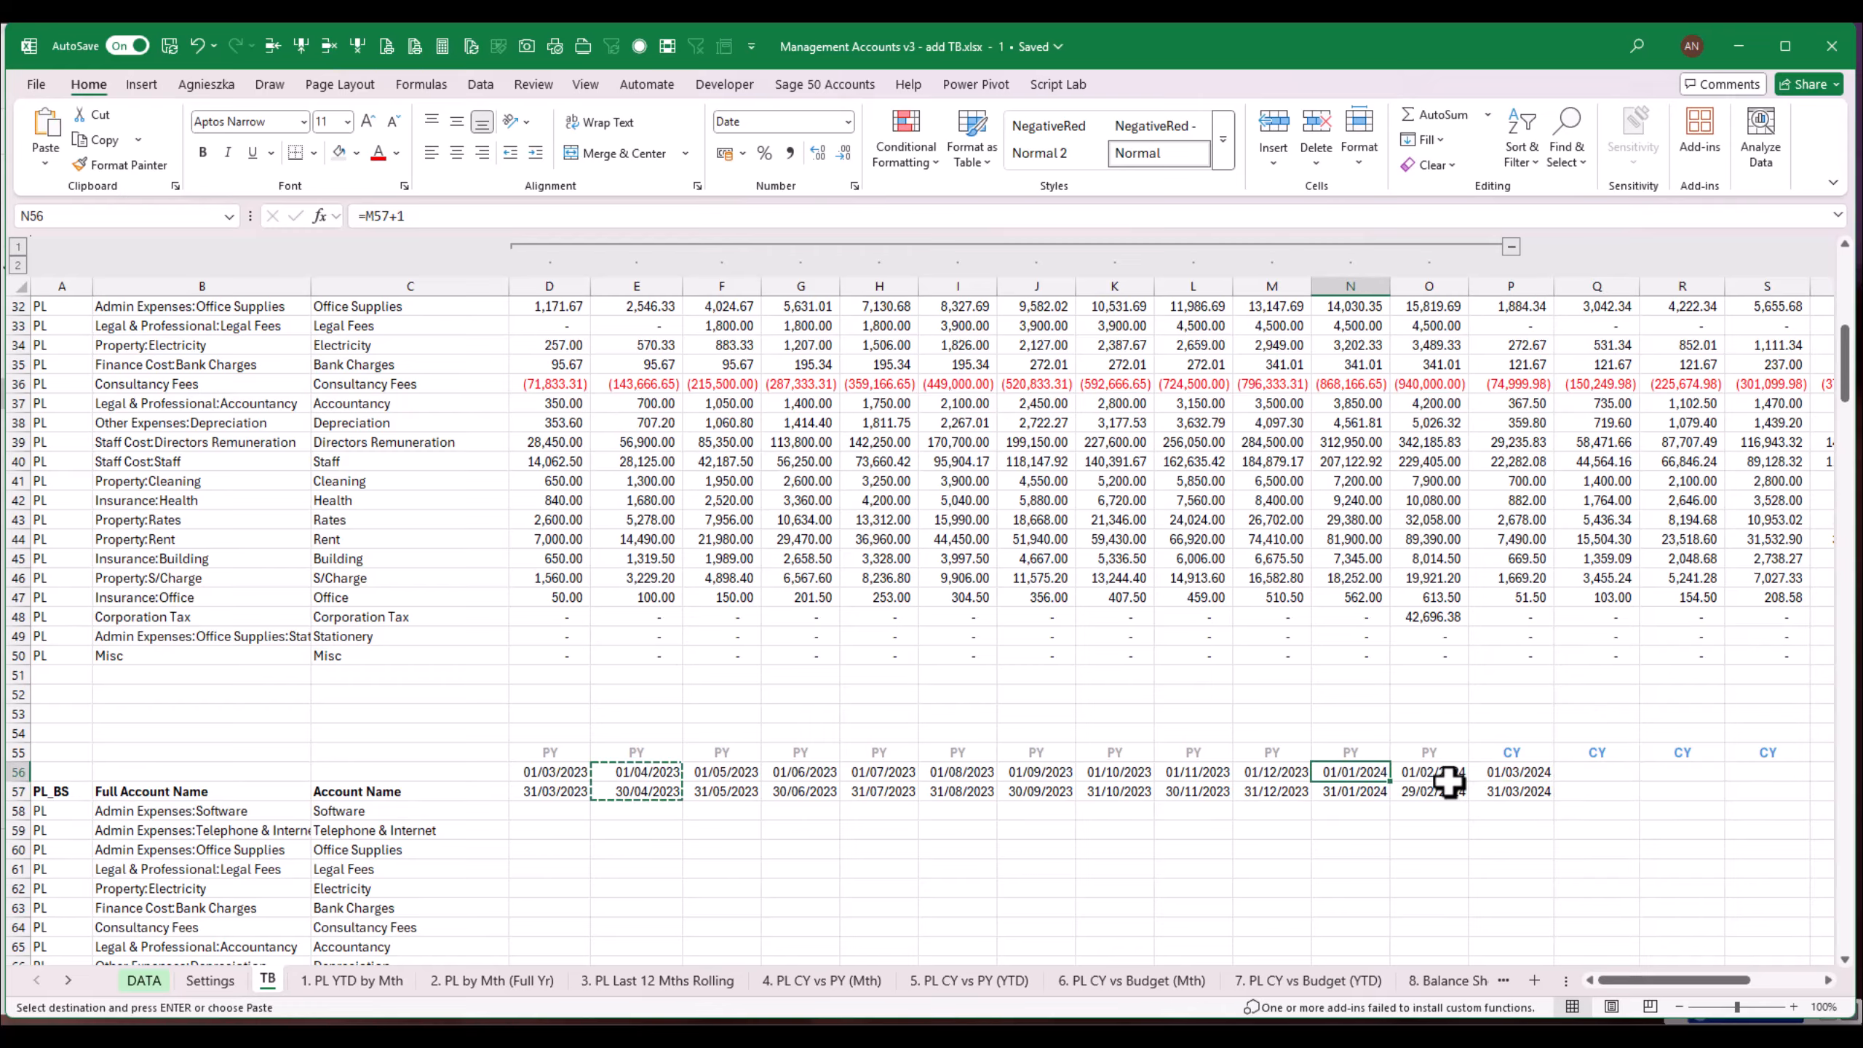
key(Right)
key(Right)
key(Right)
key(Return)
key(Left)
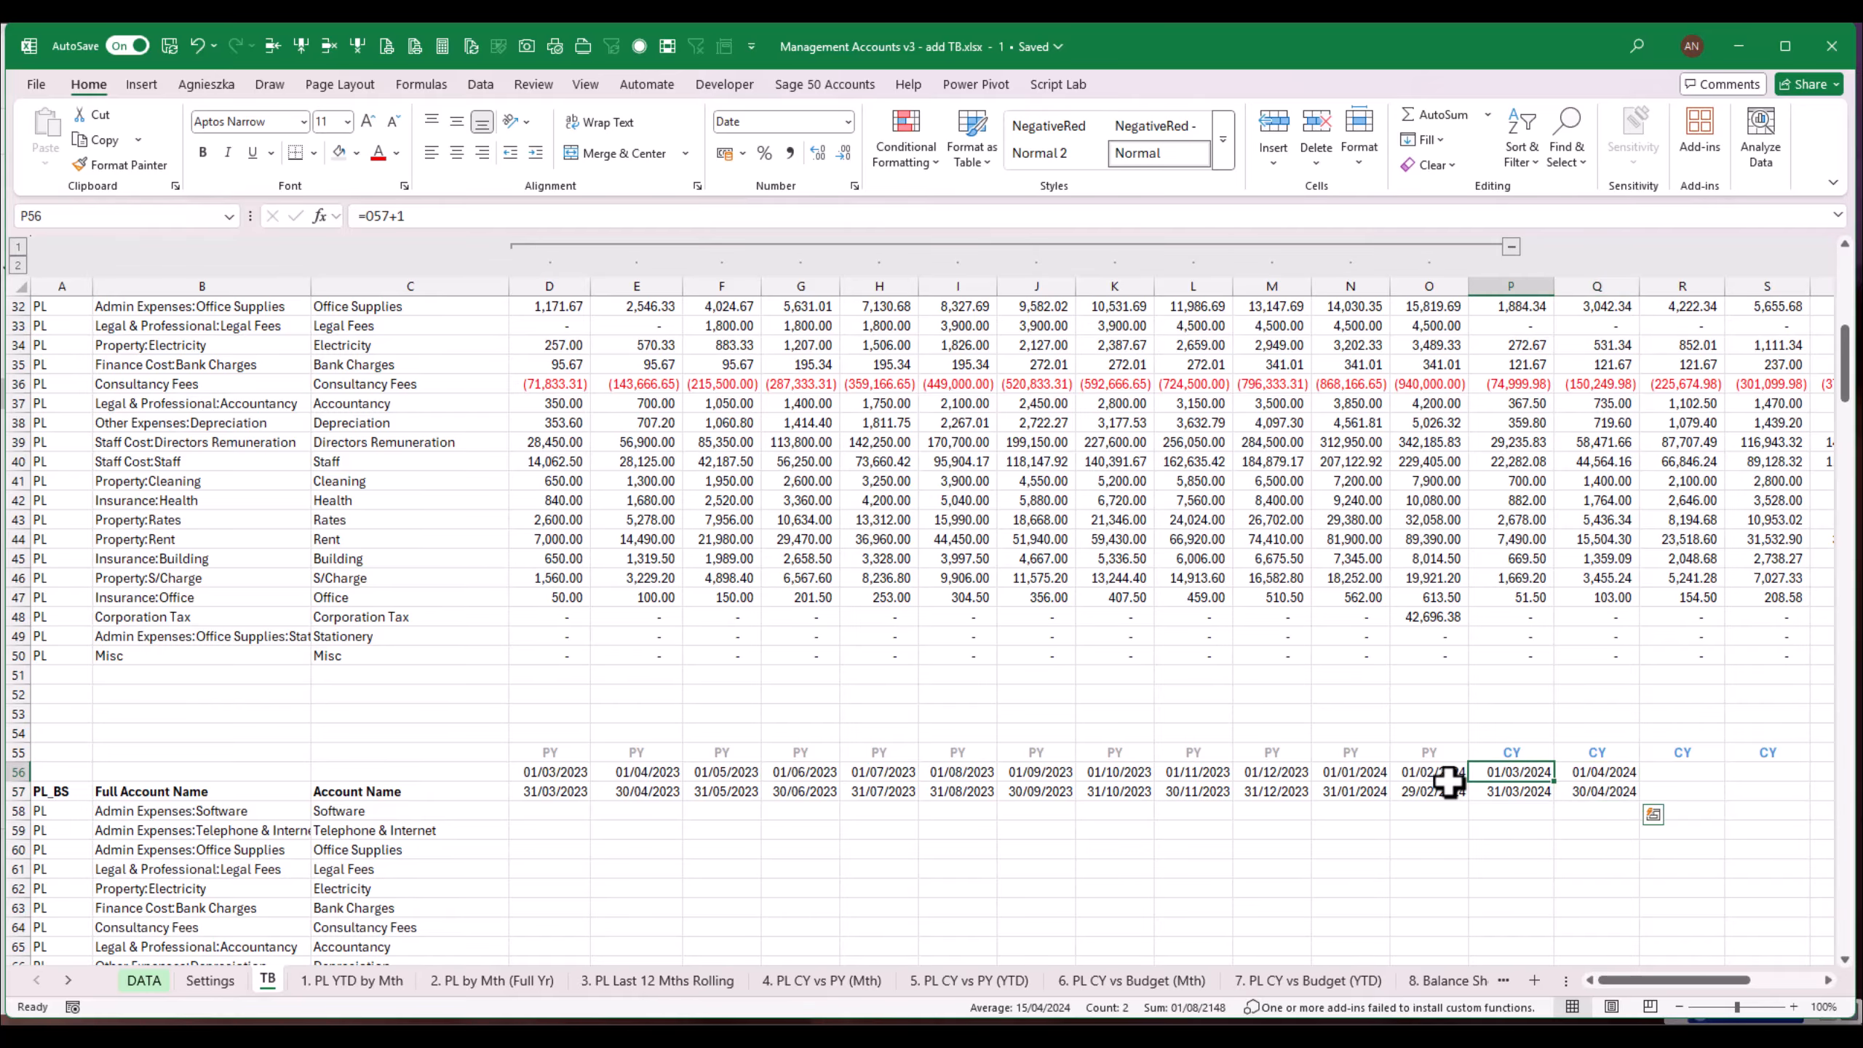
Step: Copy the date pair in Q56:Q57 across R56:AA57 to fill the rest of the current-year months
key(Right)
key(shift+Down)
key(ctrl+c)
key(Right)
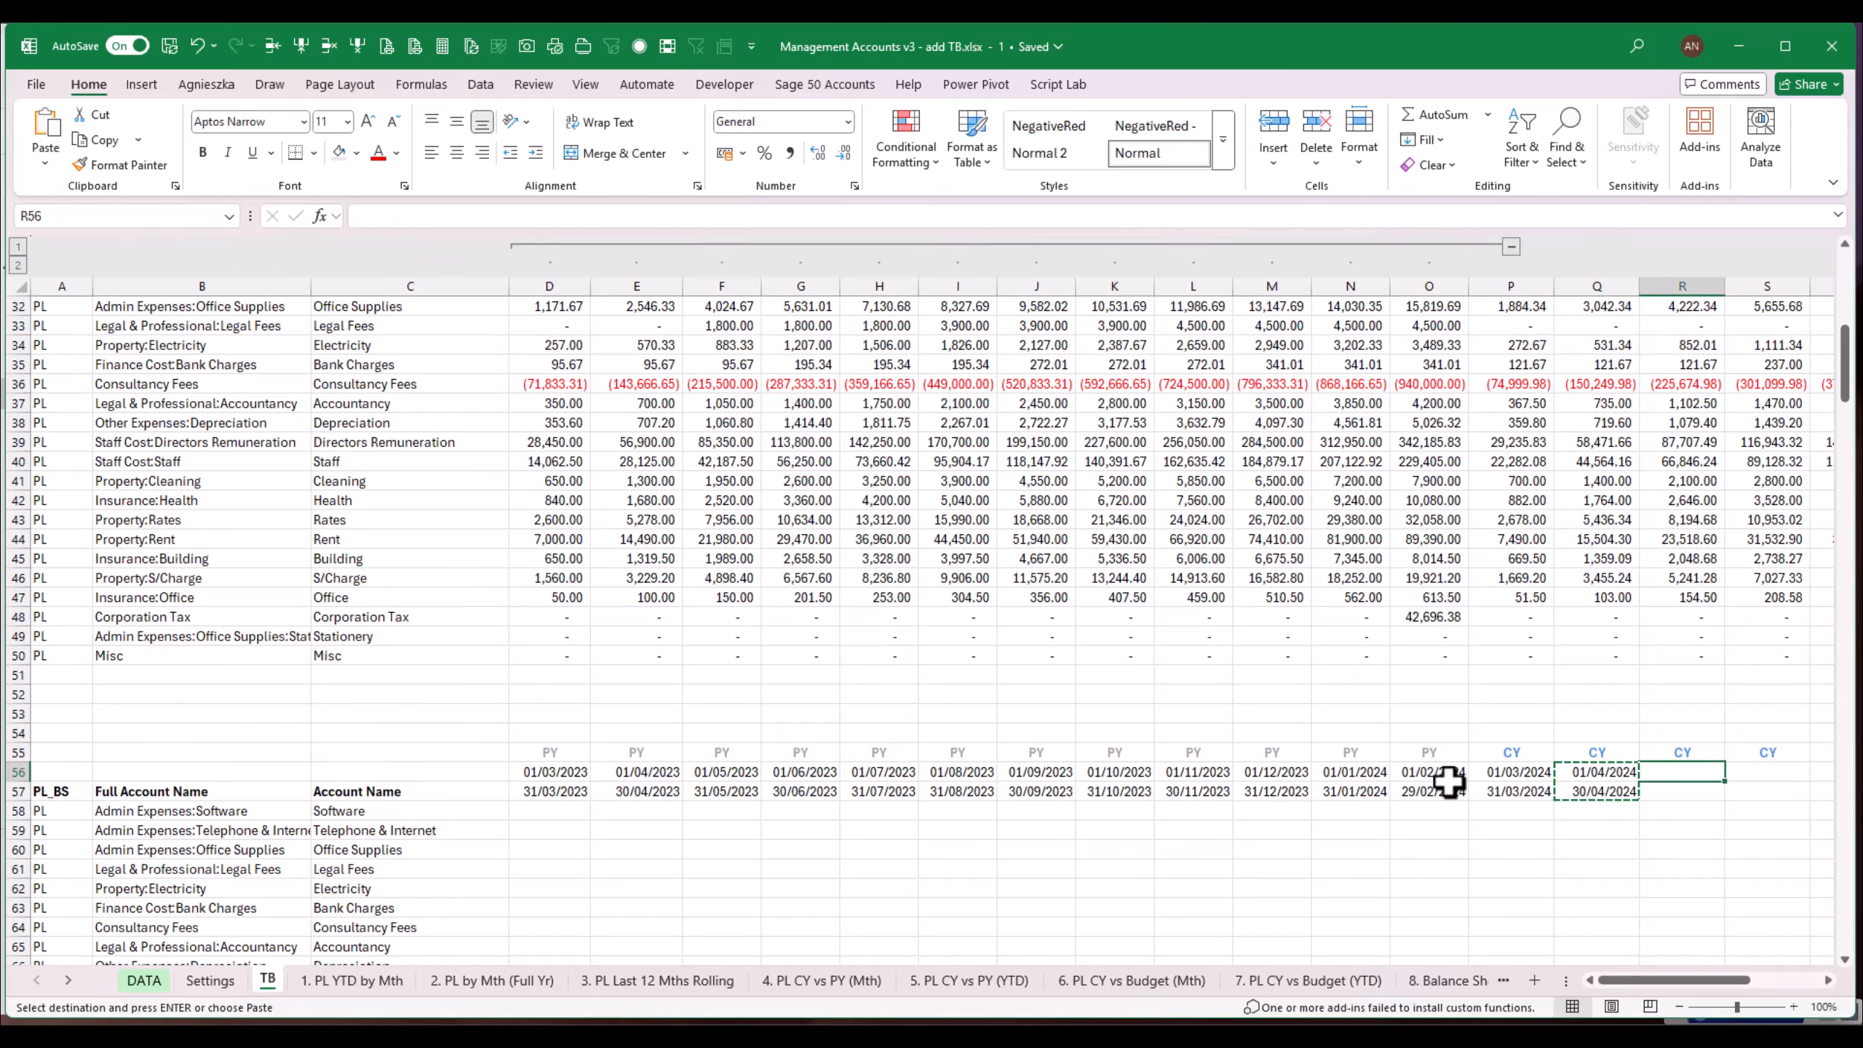
key(shift+Right)
key(shift+Right)
key(shift+Right)
key(shift+Right)
key(shift+Right)
key(shift+Right)
key(shift+Right)
key(shift+Right)
key(shift+Right)
key(shift+Right)
key(shift+Left)
key(ctrl+v)
key(Escape)
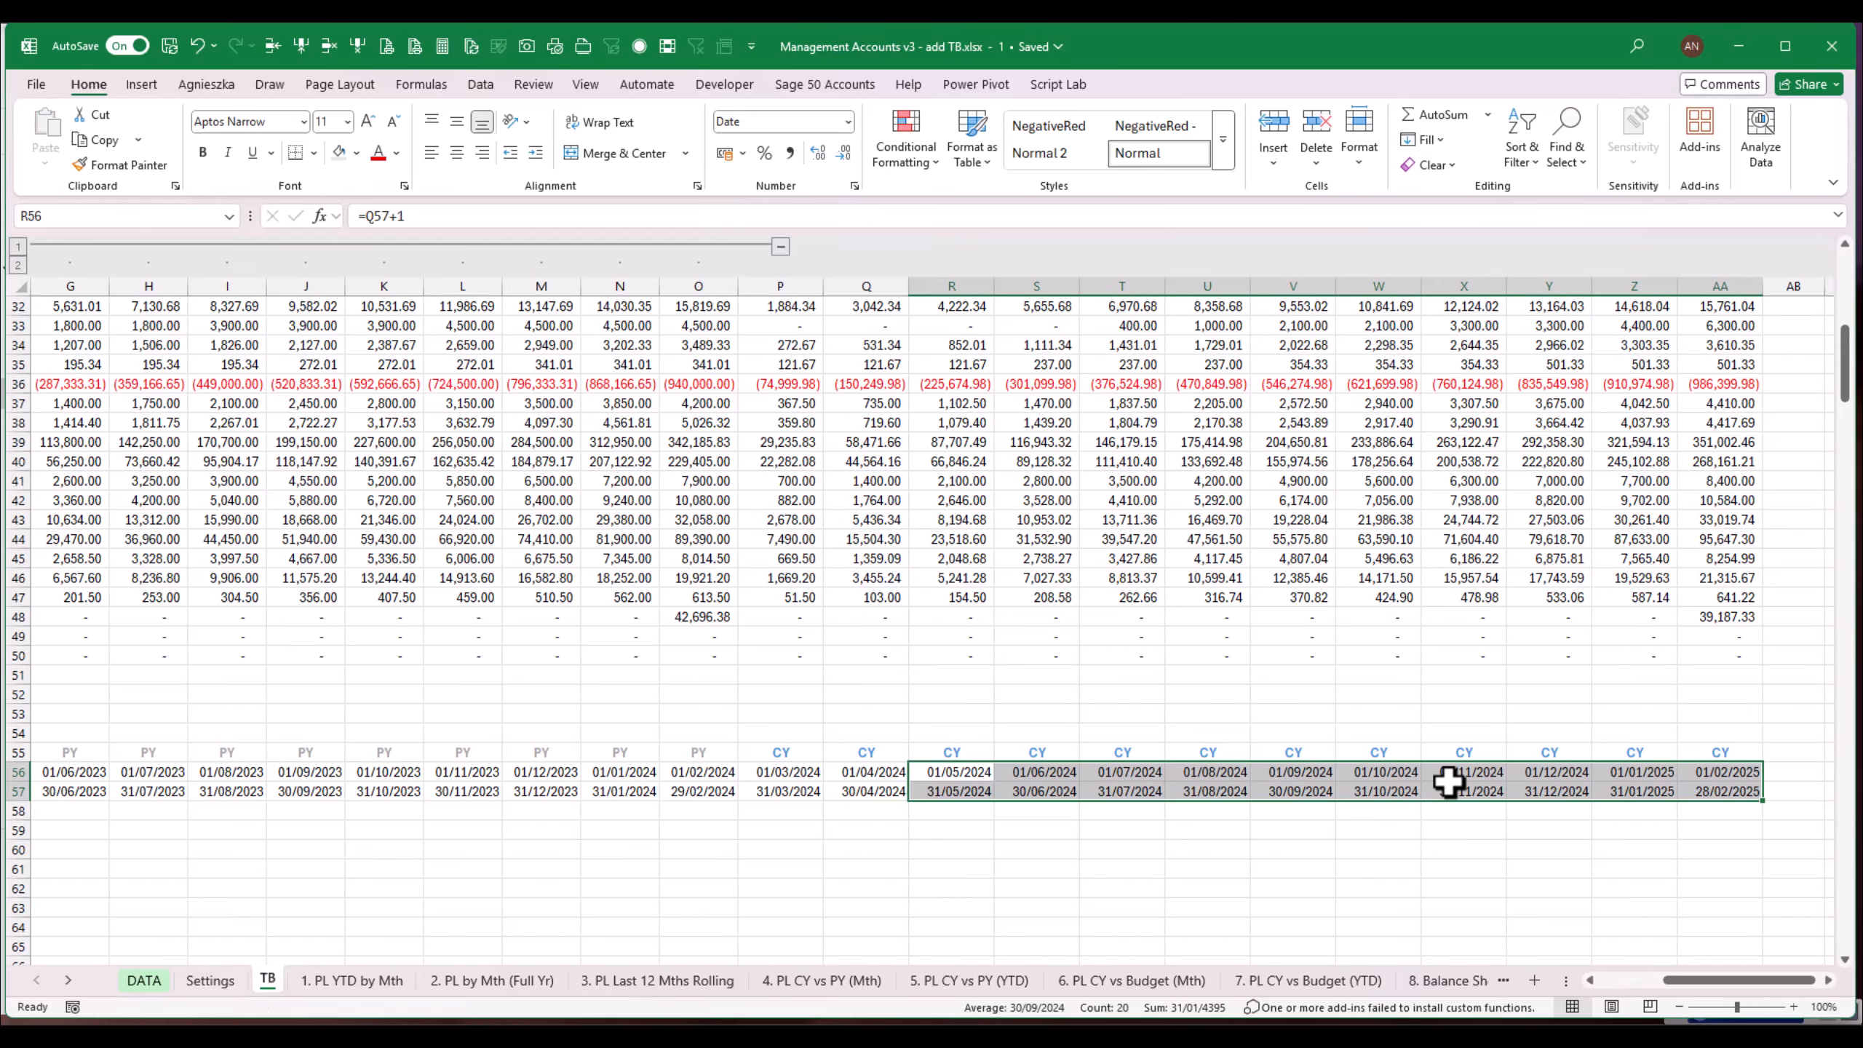
Step: Examine the period start and end dates in rows 4 and 5 of the upper trial balance, including the Y5 formula
key(Left)
key(Left)
key(Left)
key(Left)
key(Left)
key(Left)
key(Left)
key(Left)
key(Left)
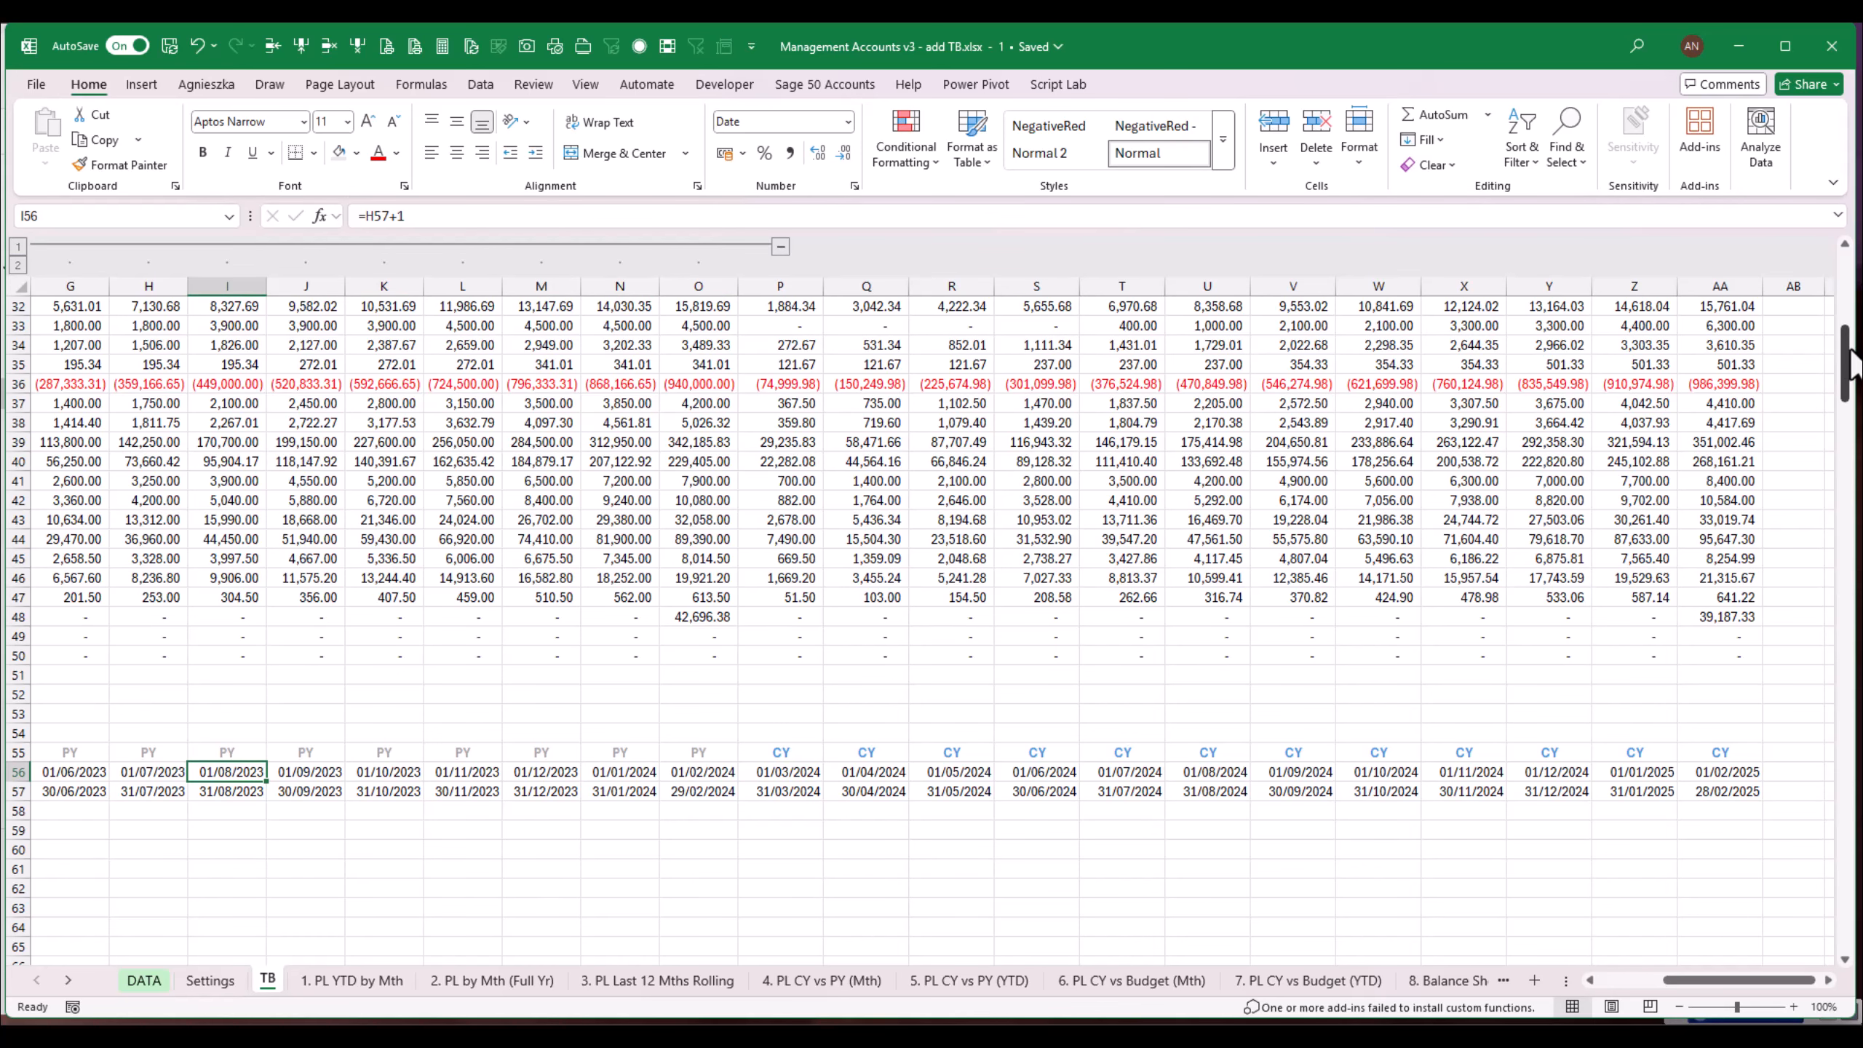
drag(1851, 356, 1852, 282)
drag(1726, 813, 1724, 404)
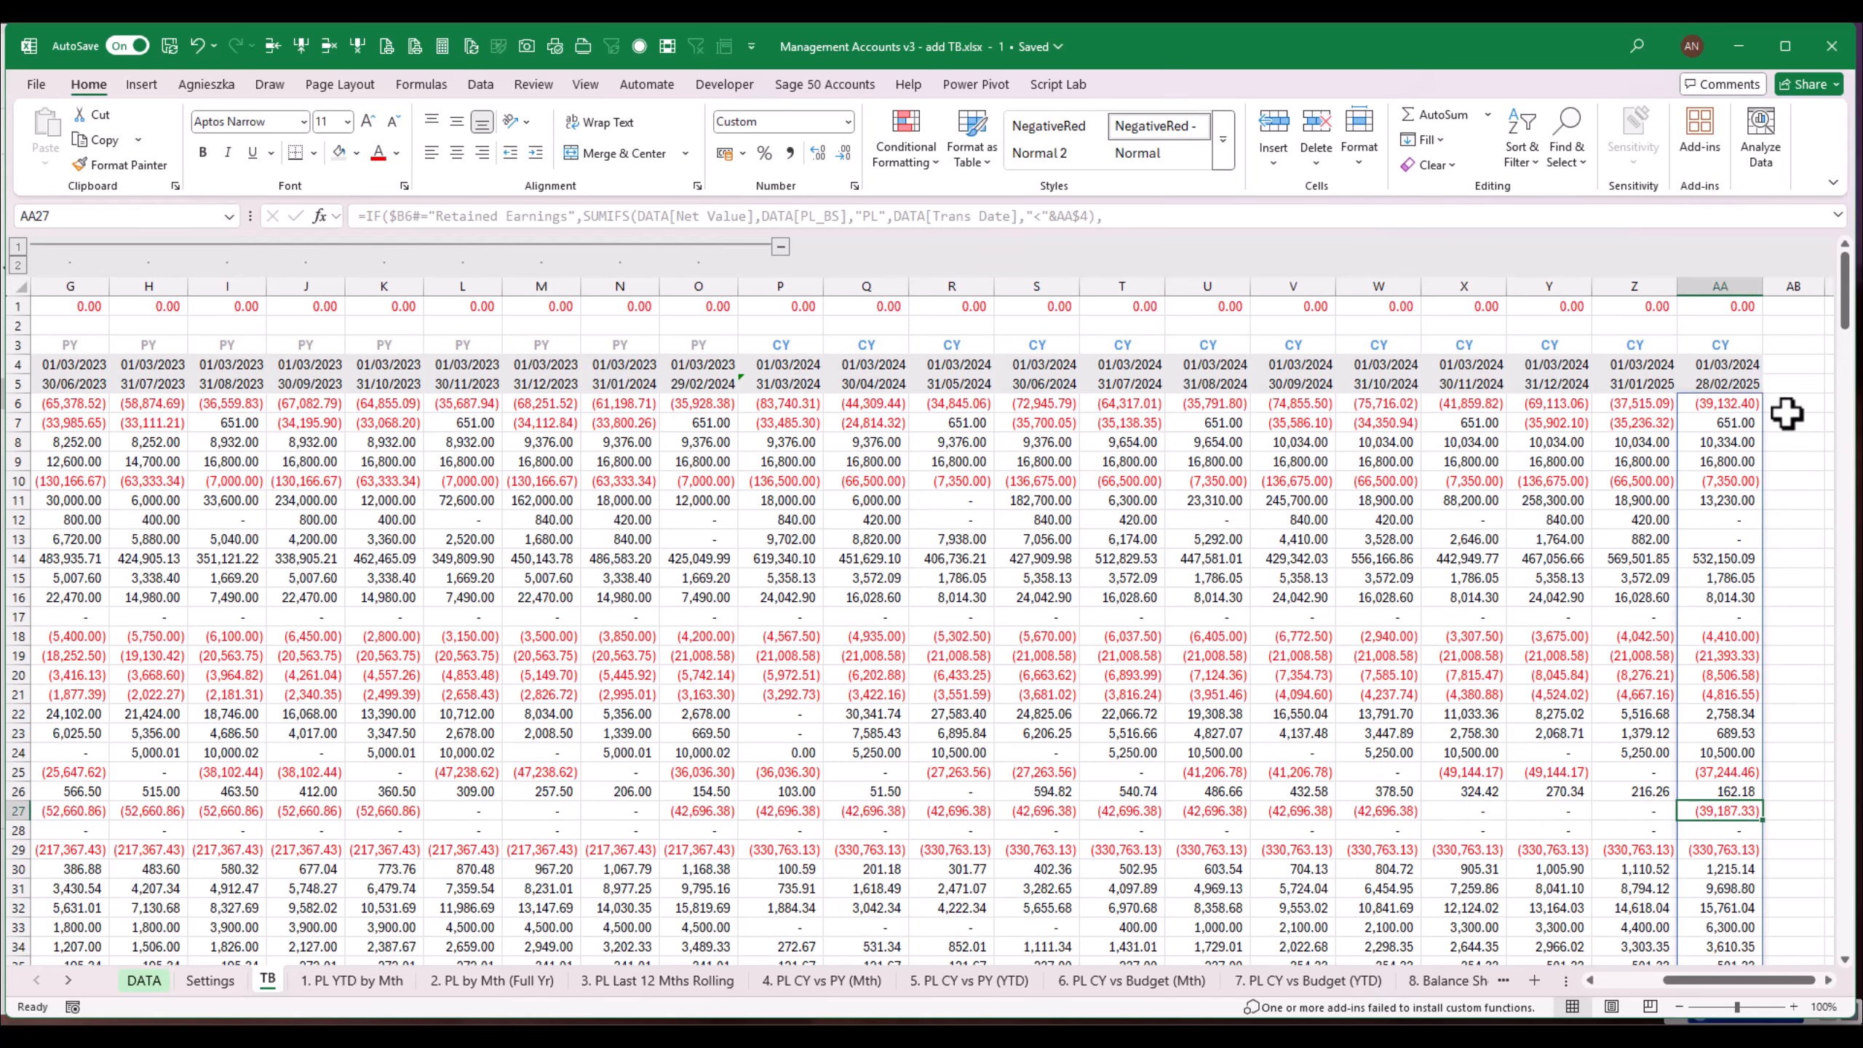
click(1559, 382)
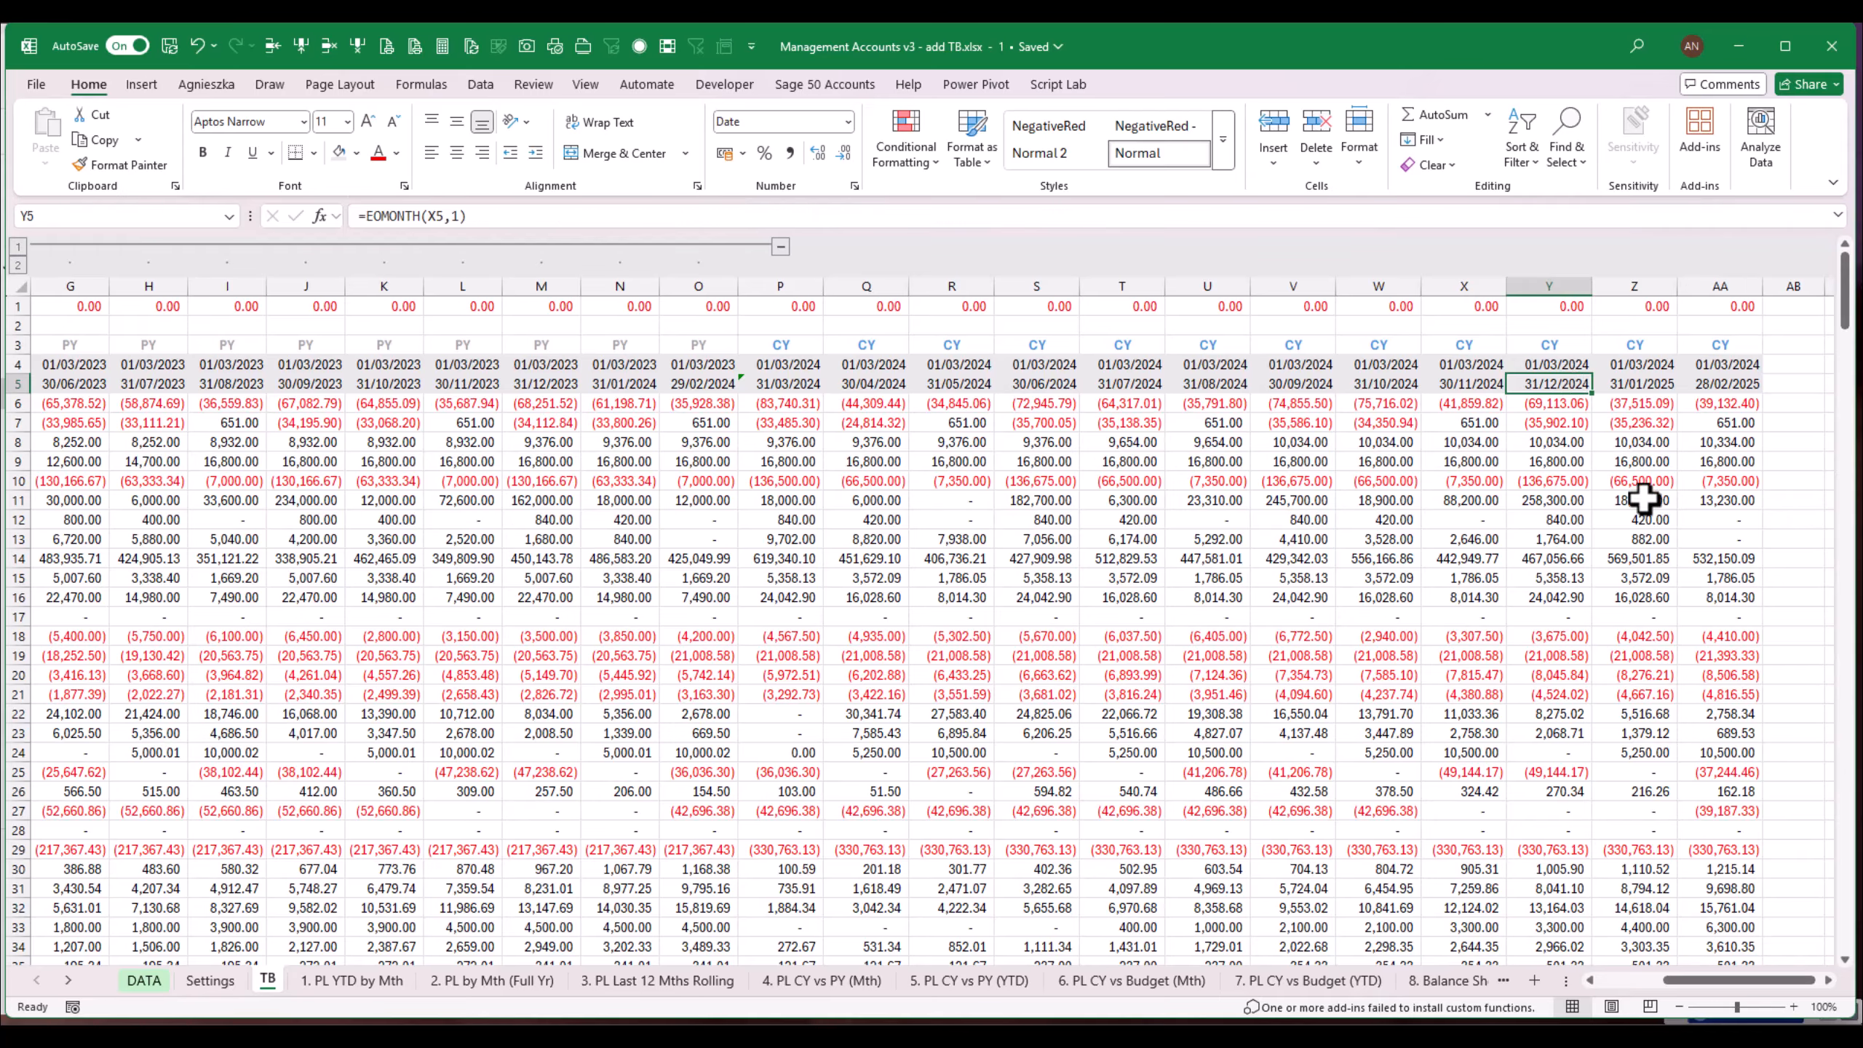
Step: Examine the trial balance figures for the January and February 2025 columns, Z and AA, against their period dates
drag(1643, 404, 1682, 870)
click(1647, 671)
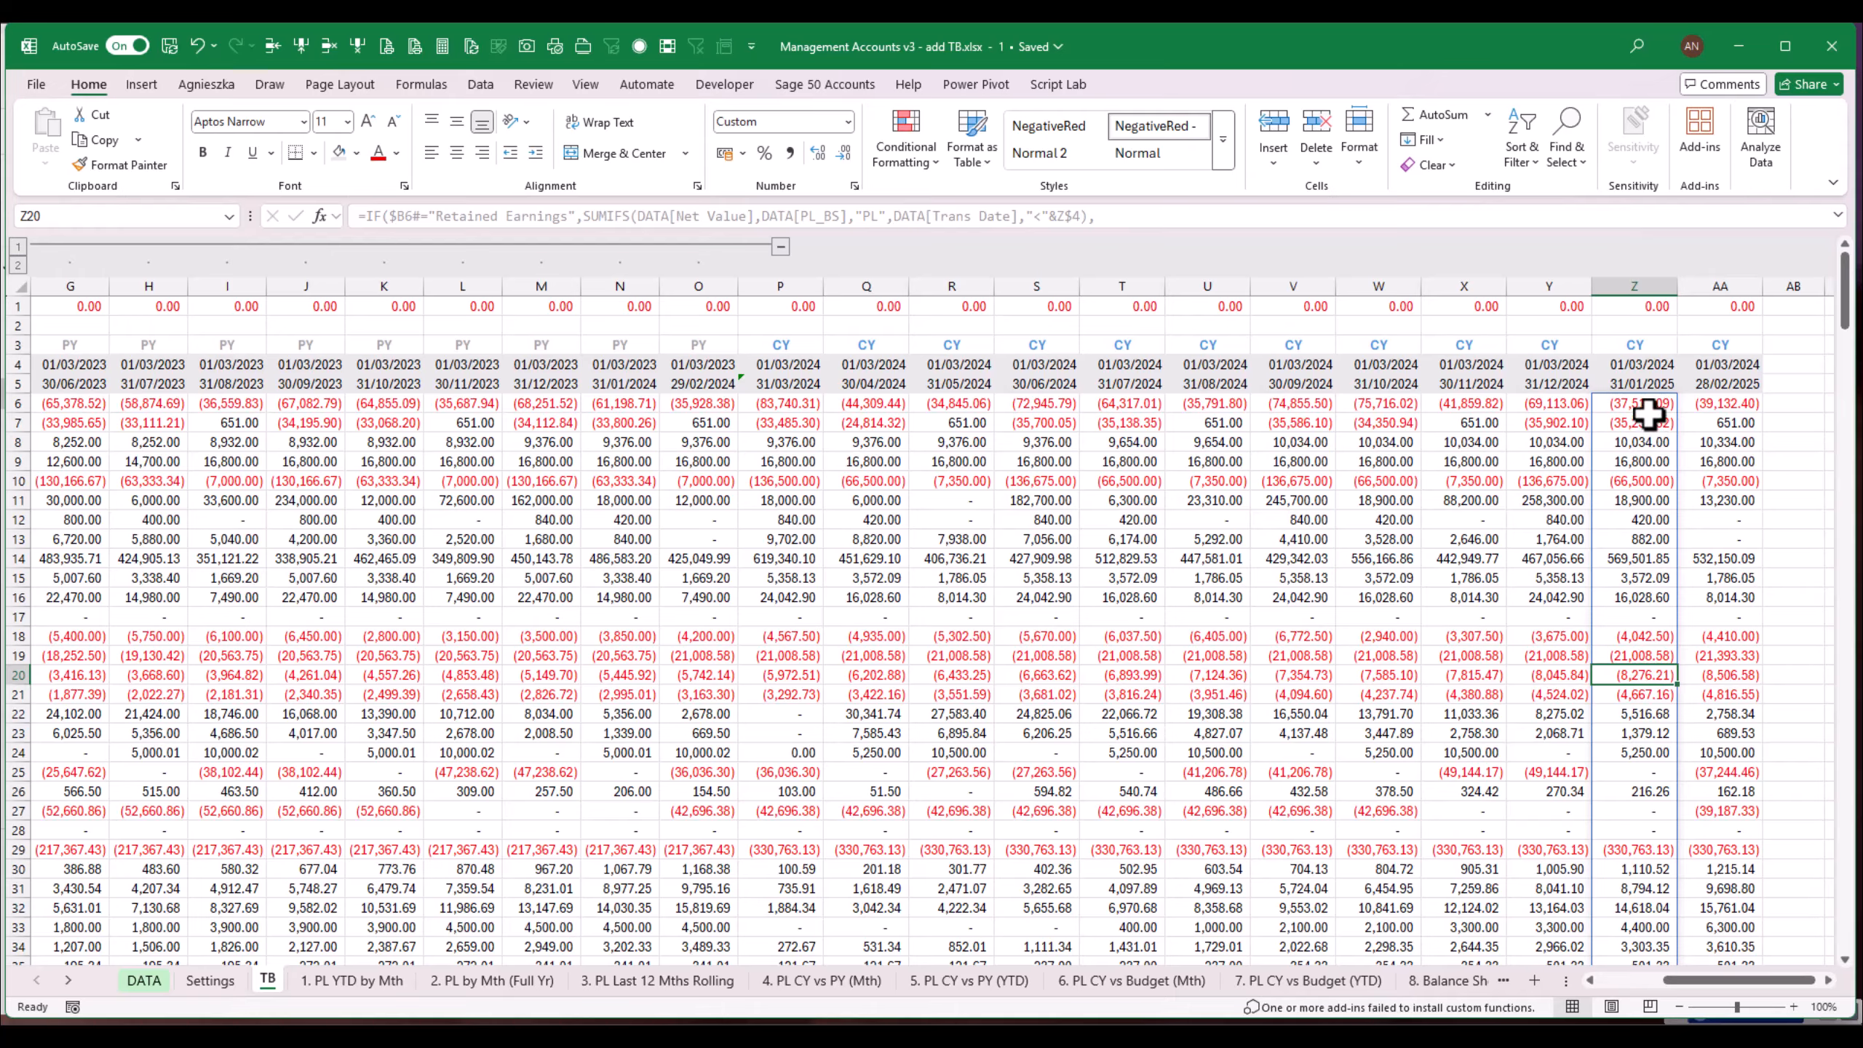
click(1725, 404)
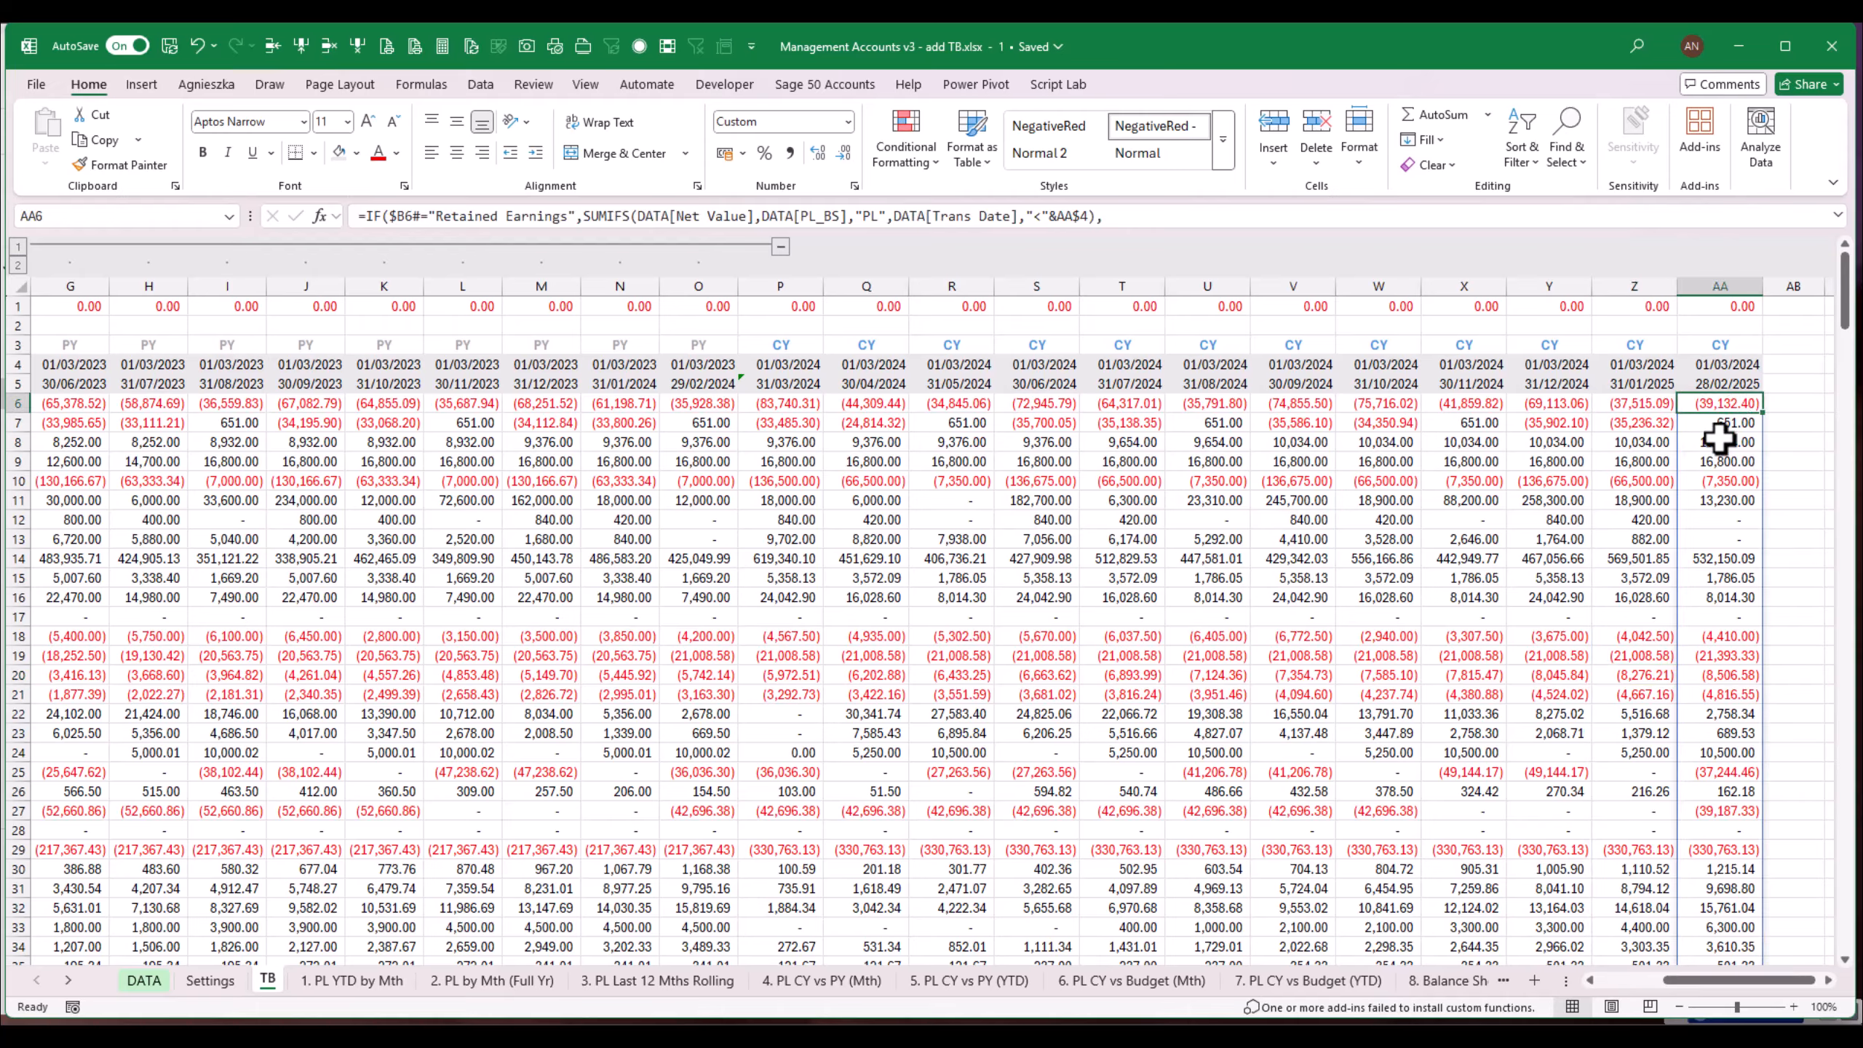
click(1660, 473)
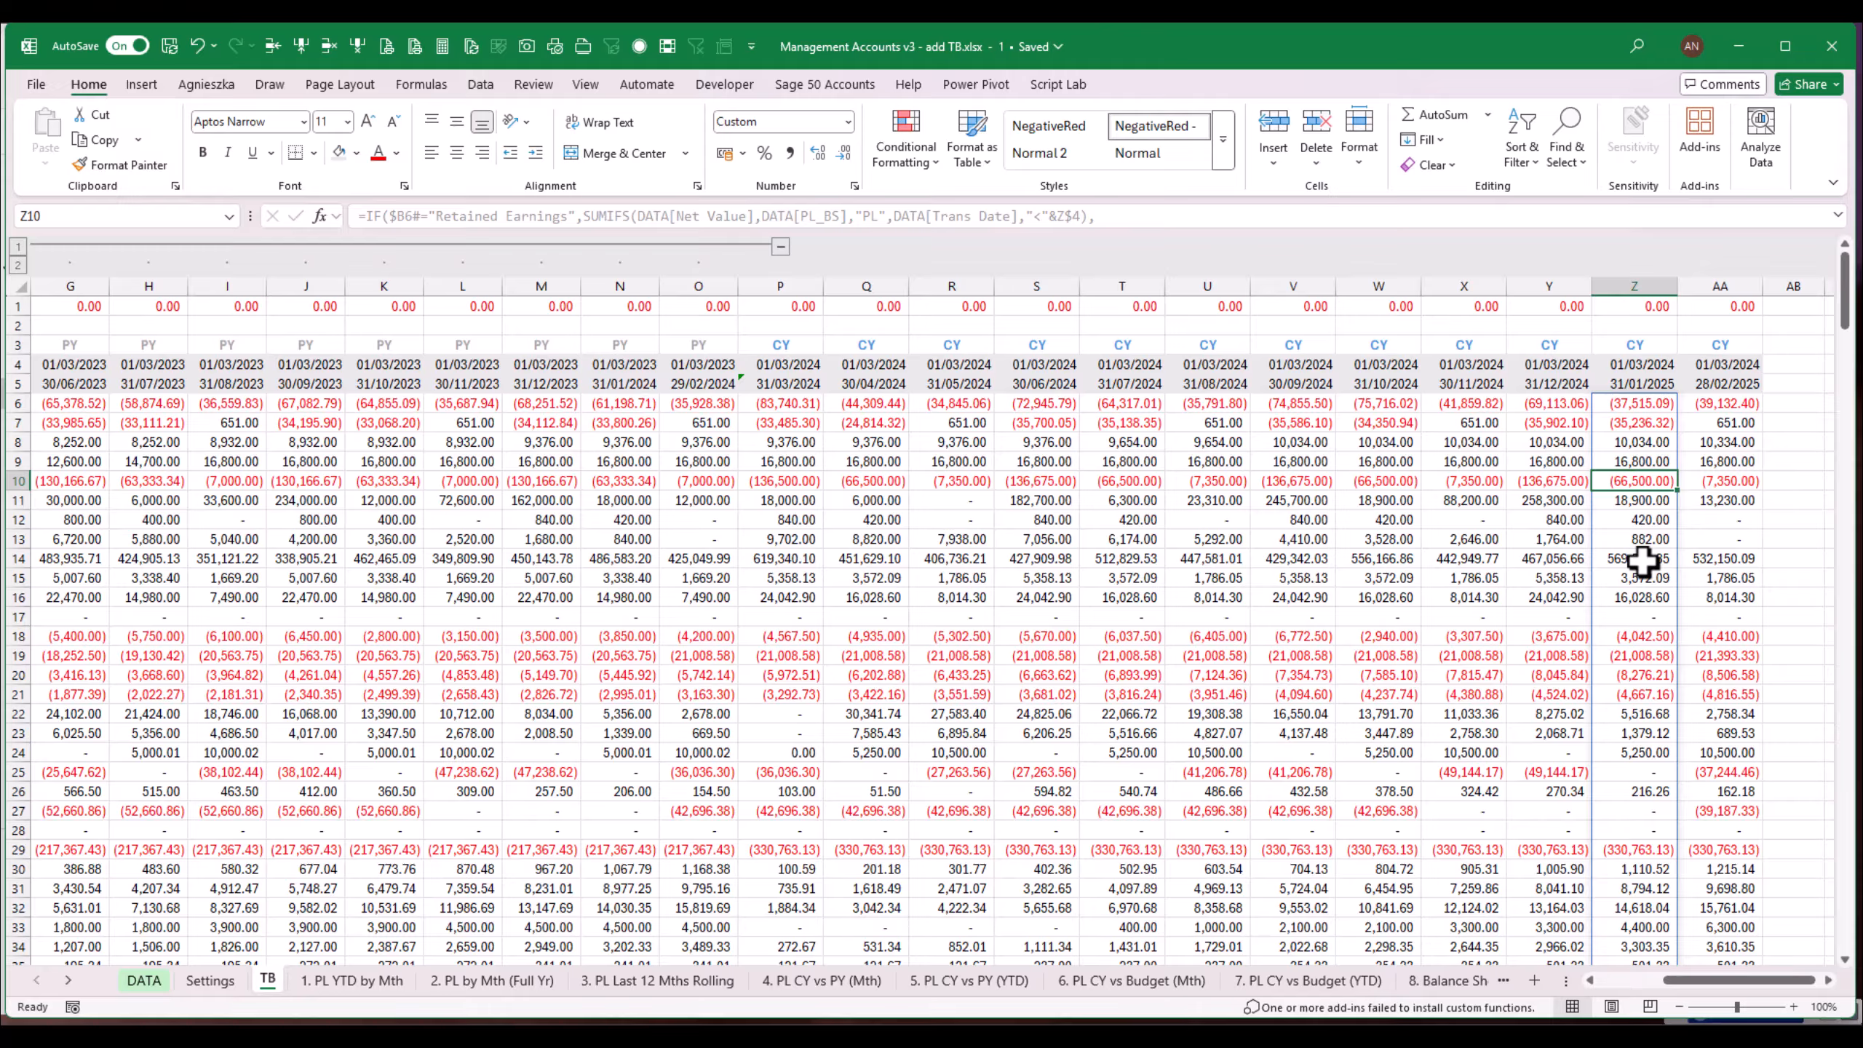
click(1553, 381)
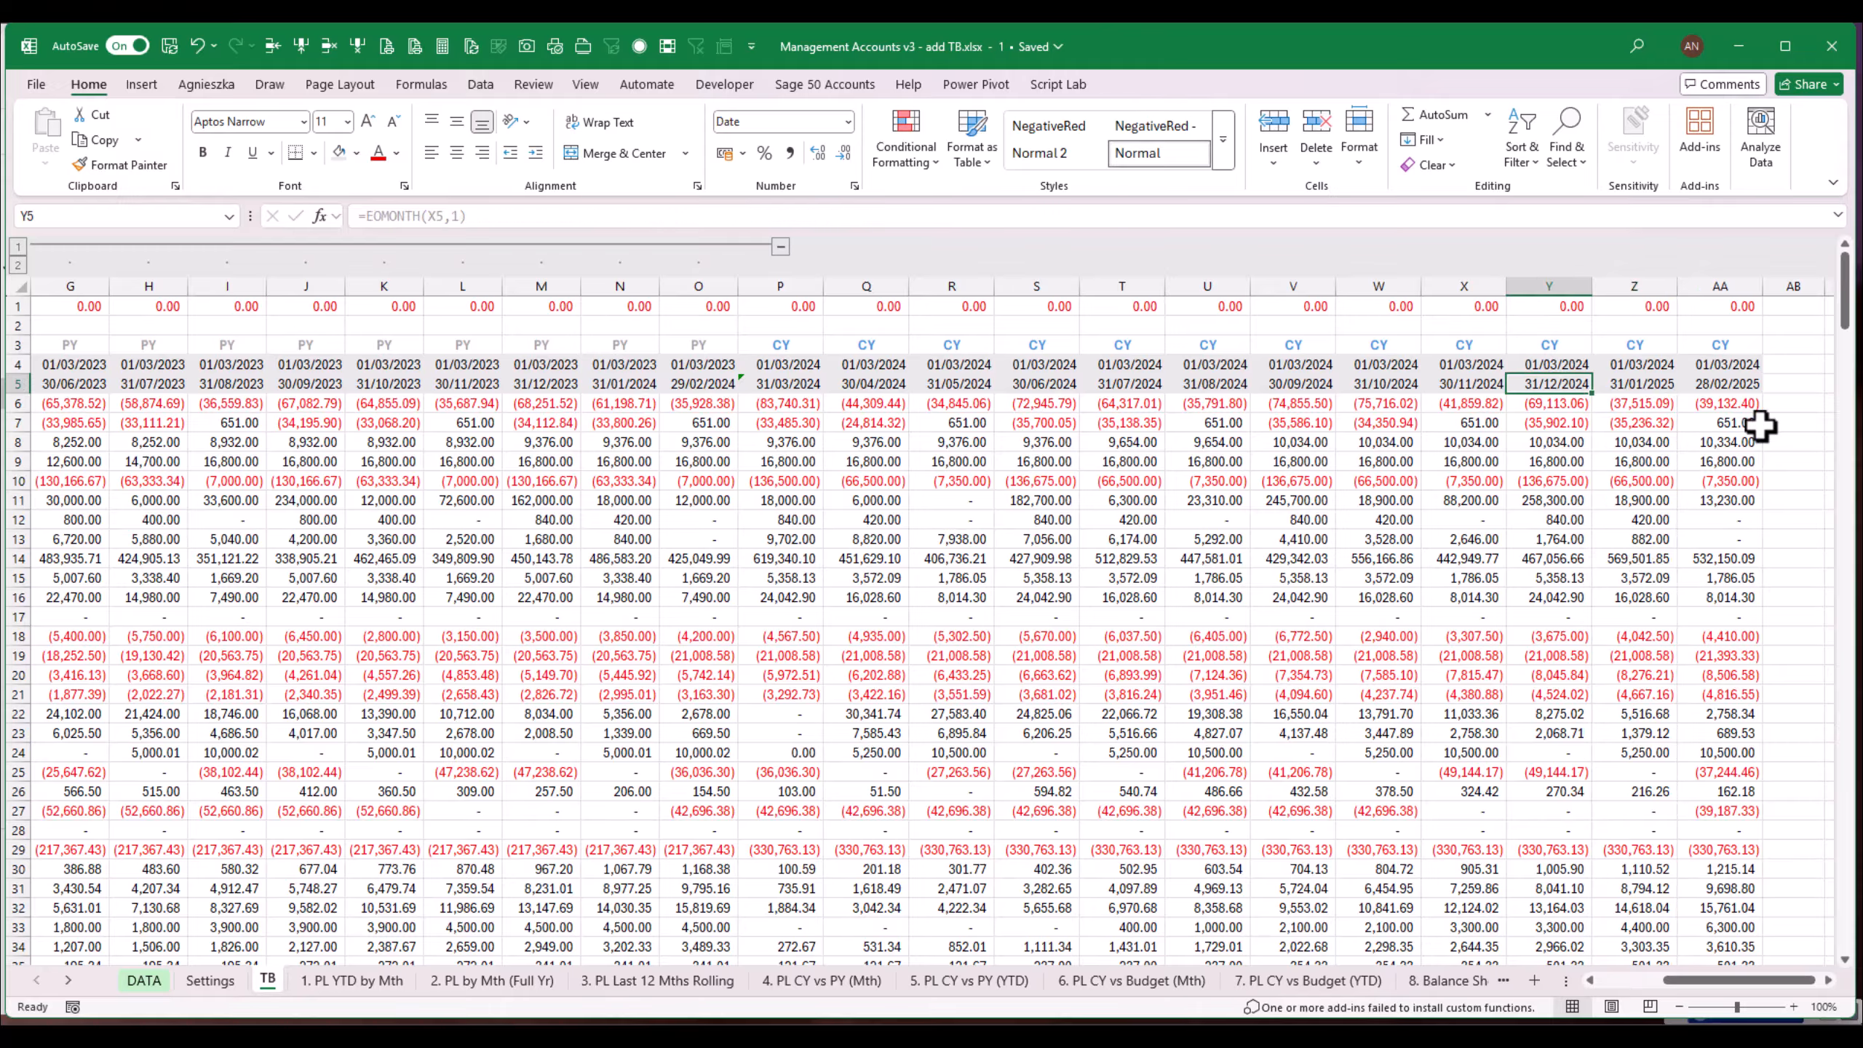
click(1651, 430)
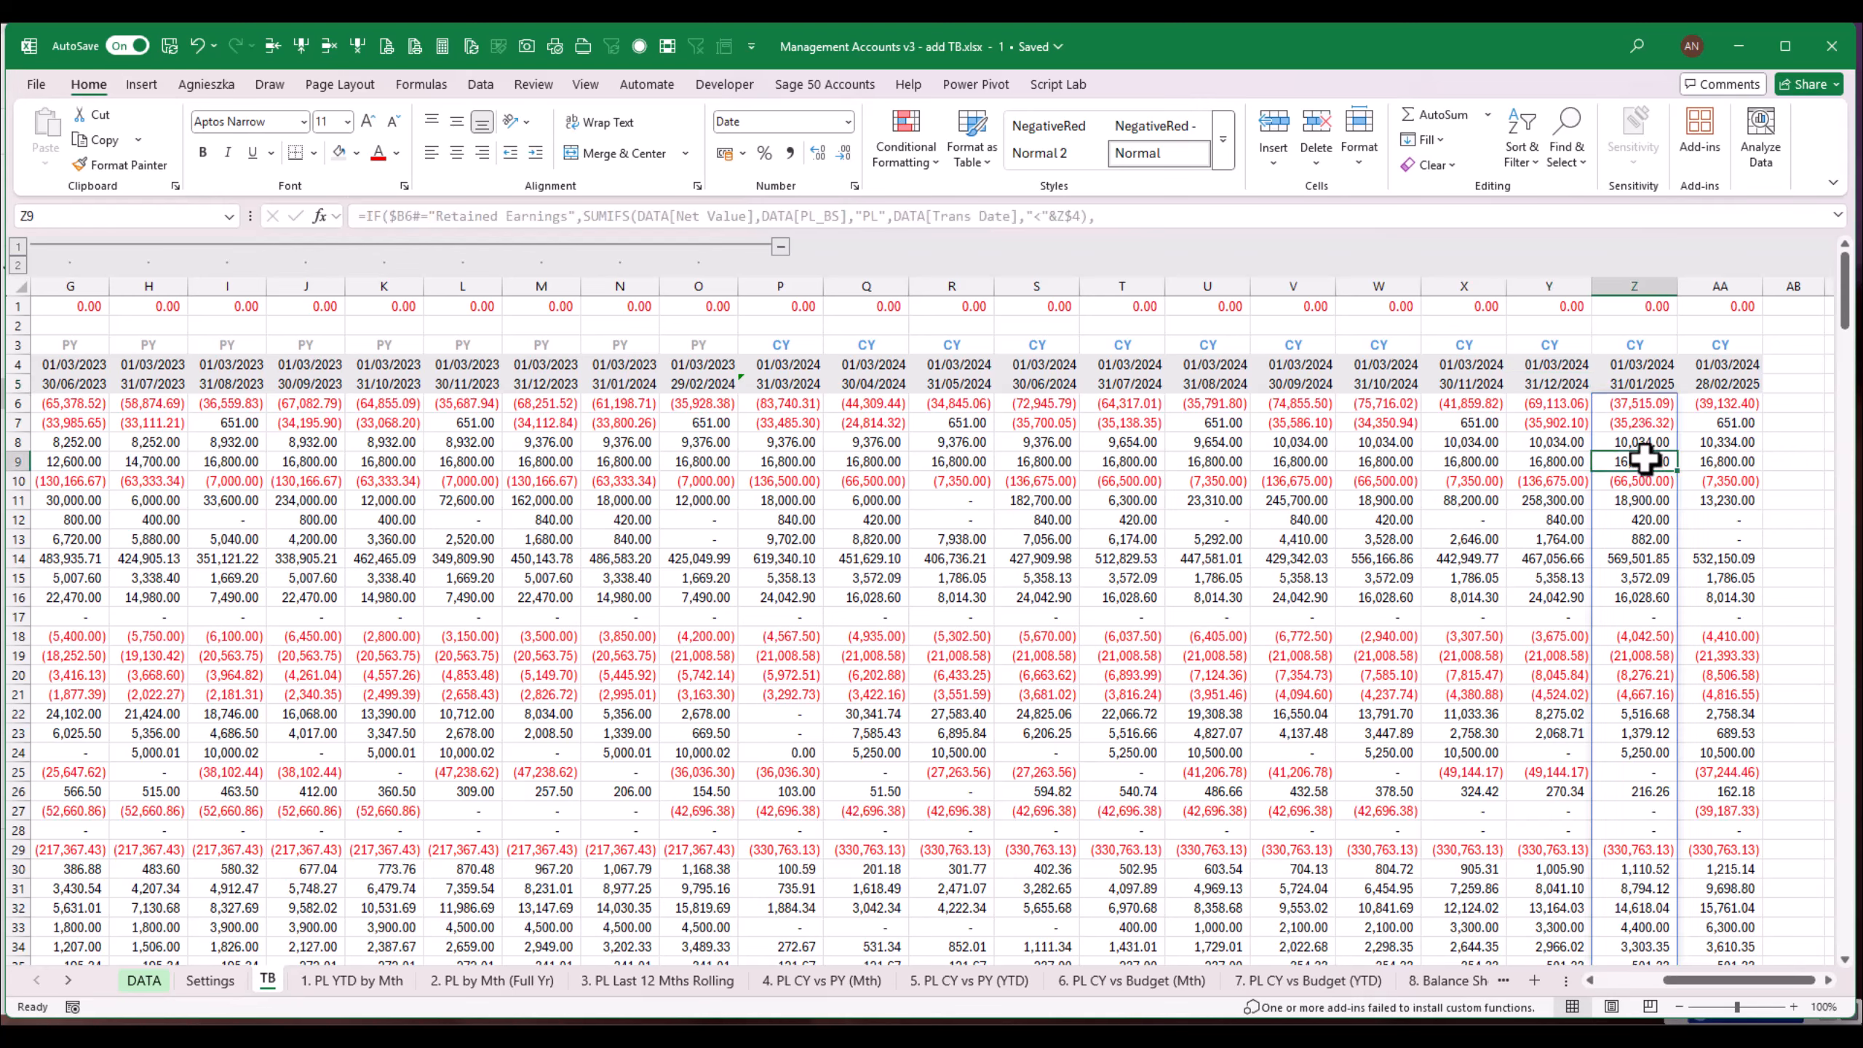
click(1742, 431)
click(1643, 441)
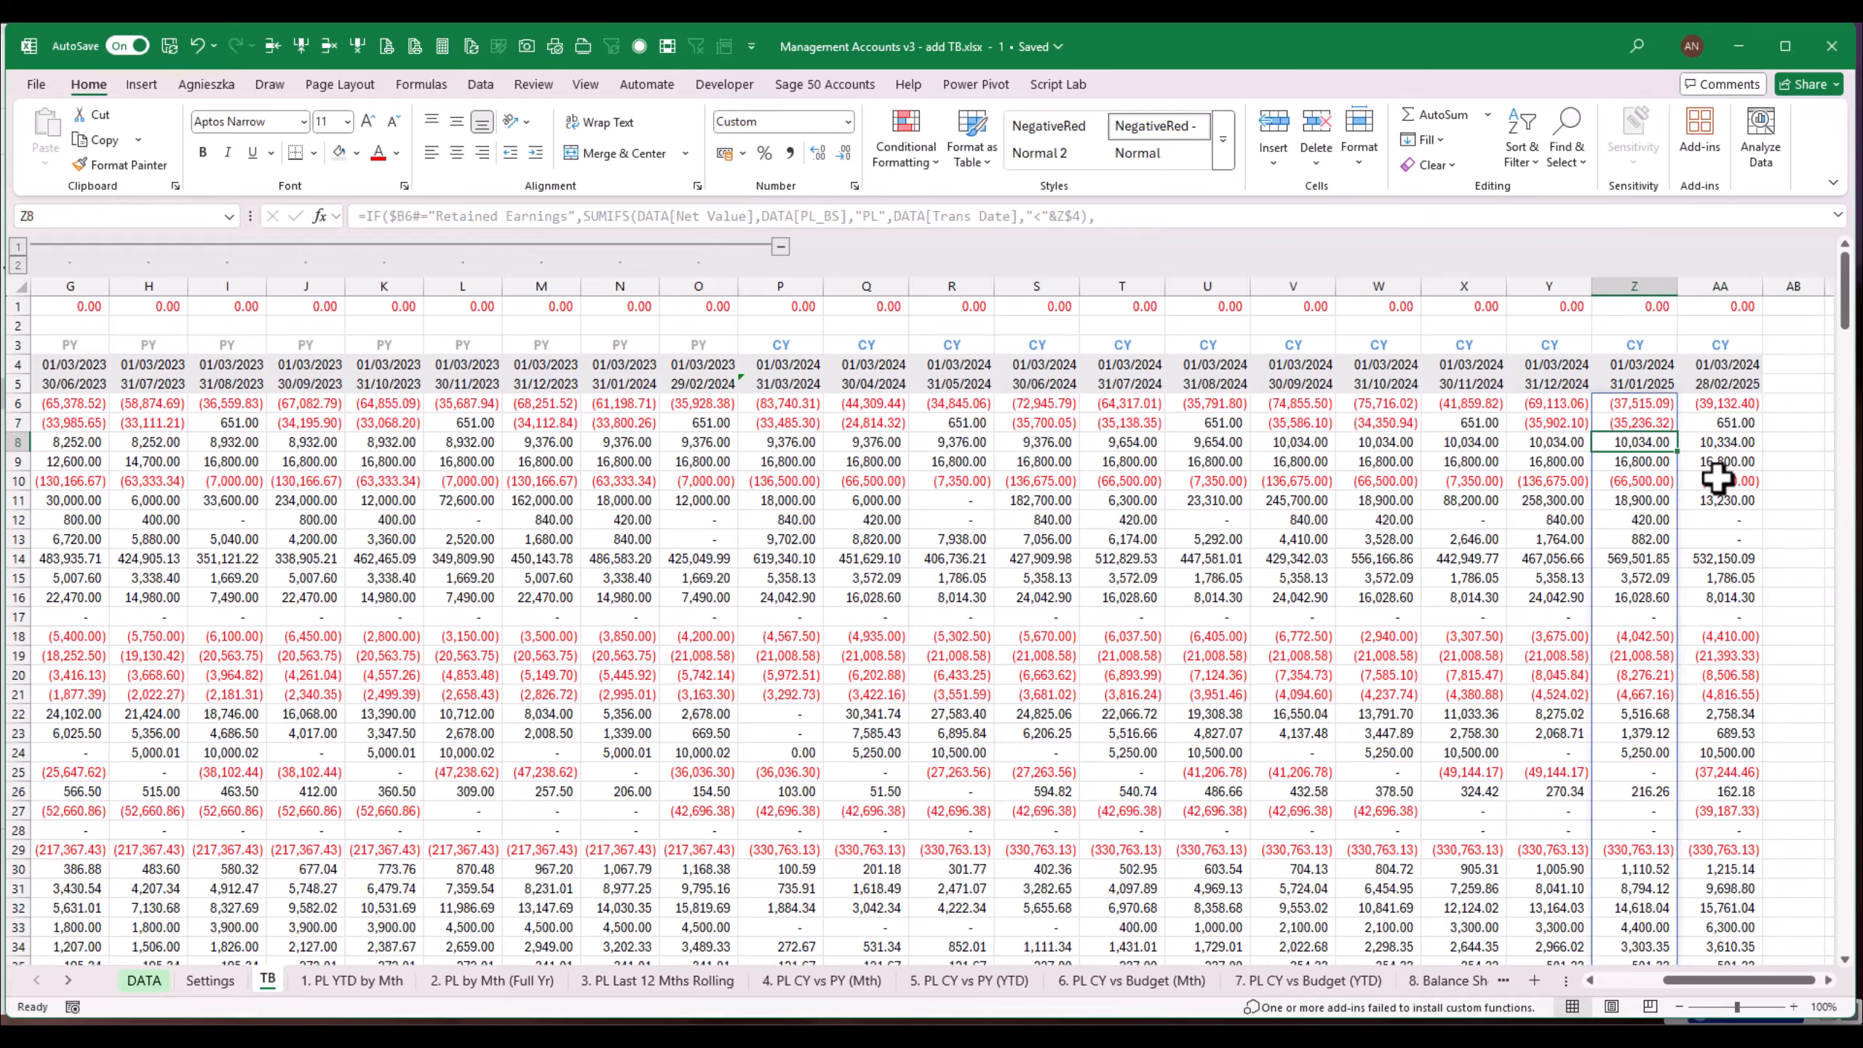
click(1726, 442)
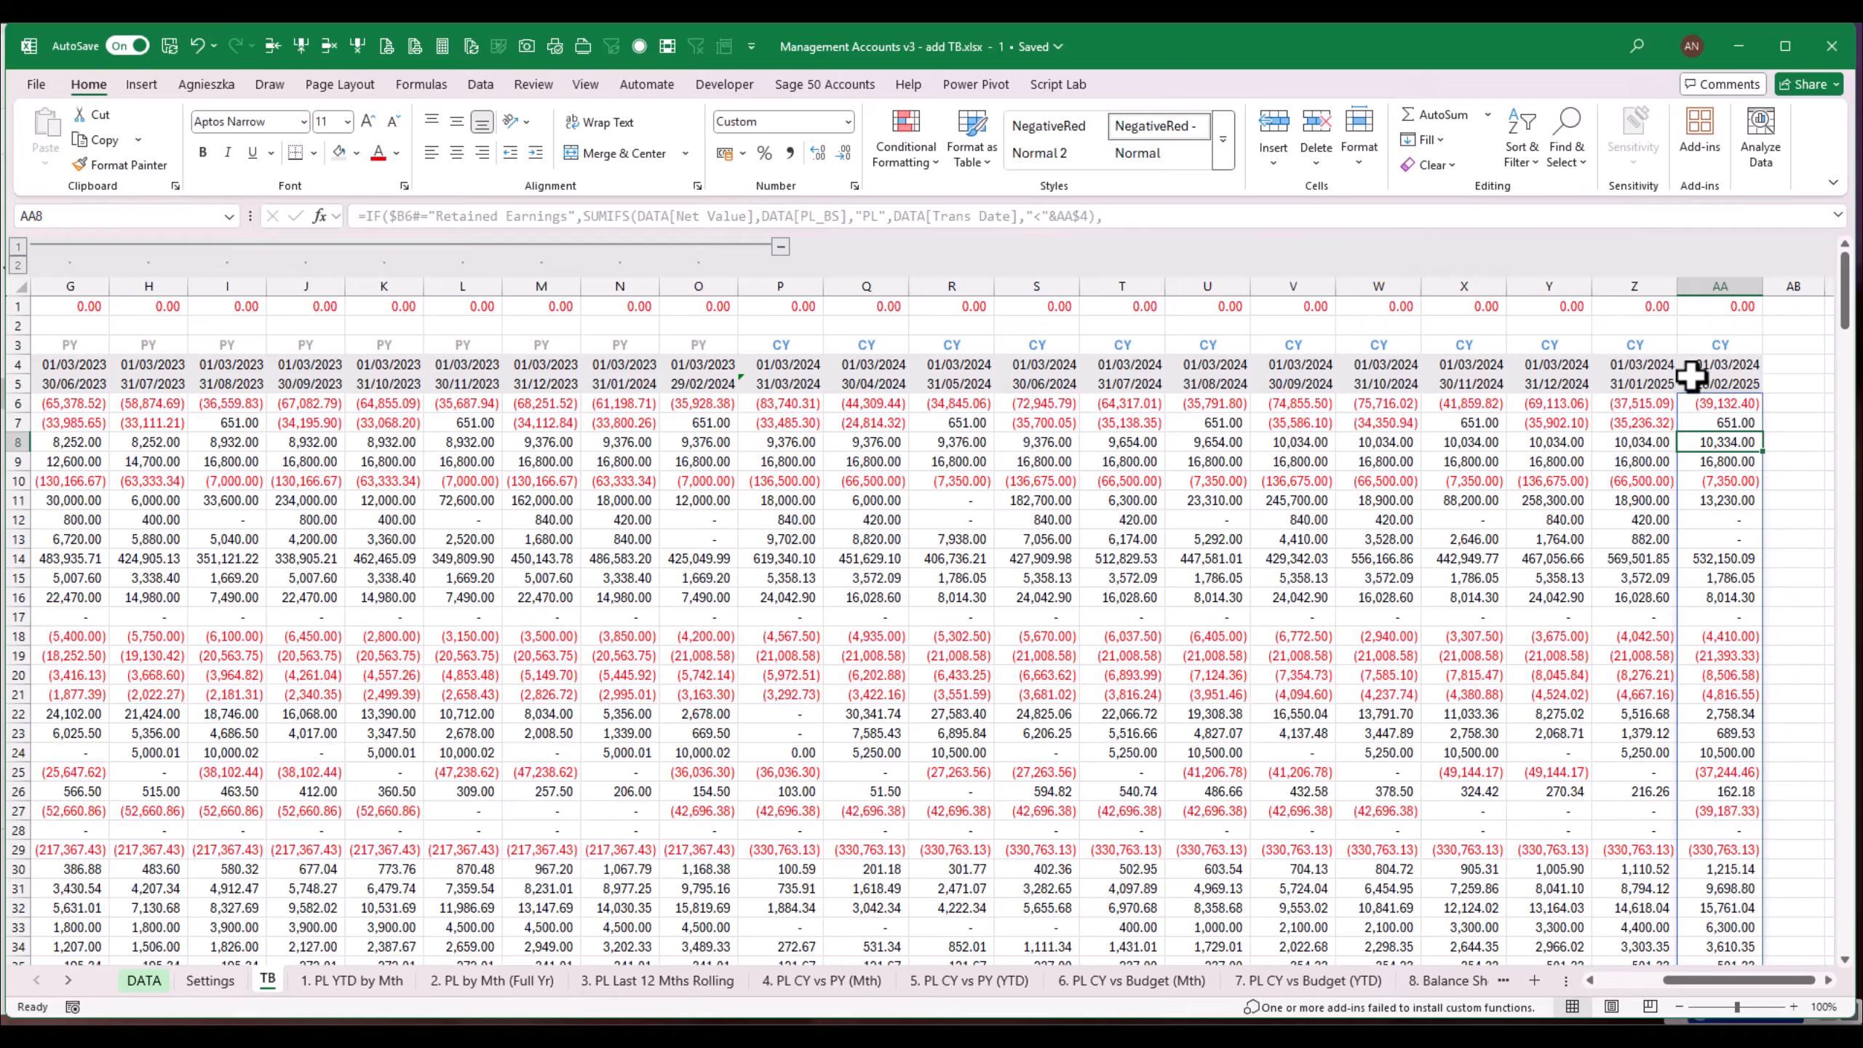
click(1651, 411)
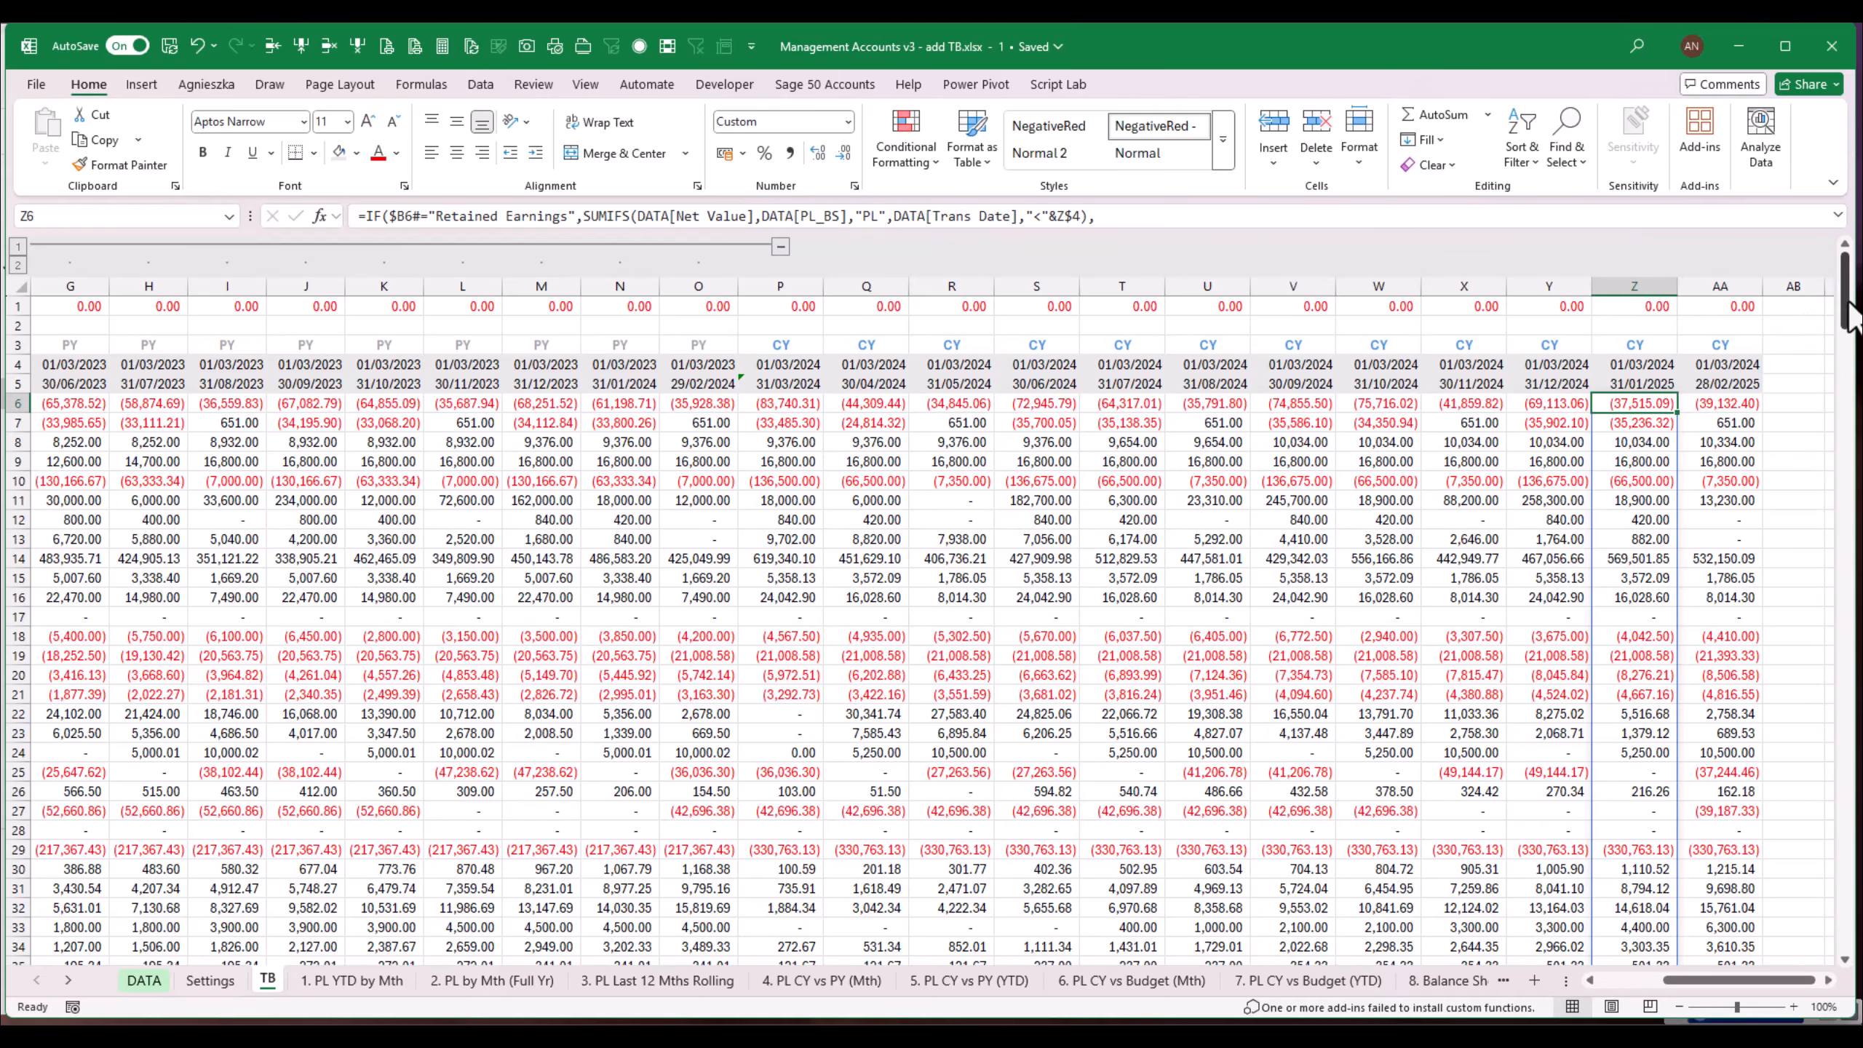
Step: Copy the final SUMIFS expression, with both start and end date criteria, from the D6 trial balance formula, leaving D6 unedited
drag(1848, 316, 1848, 426)
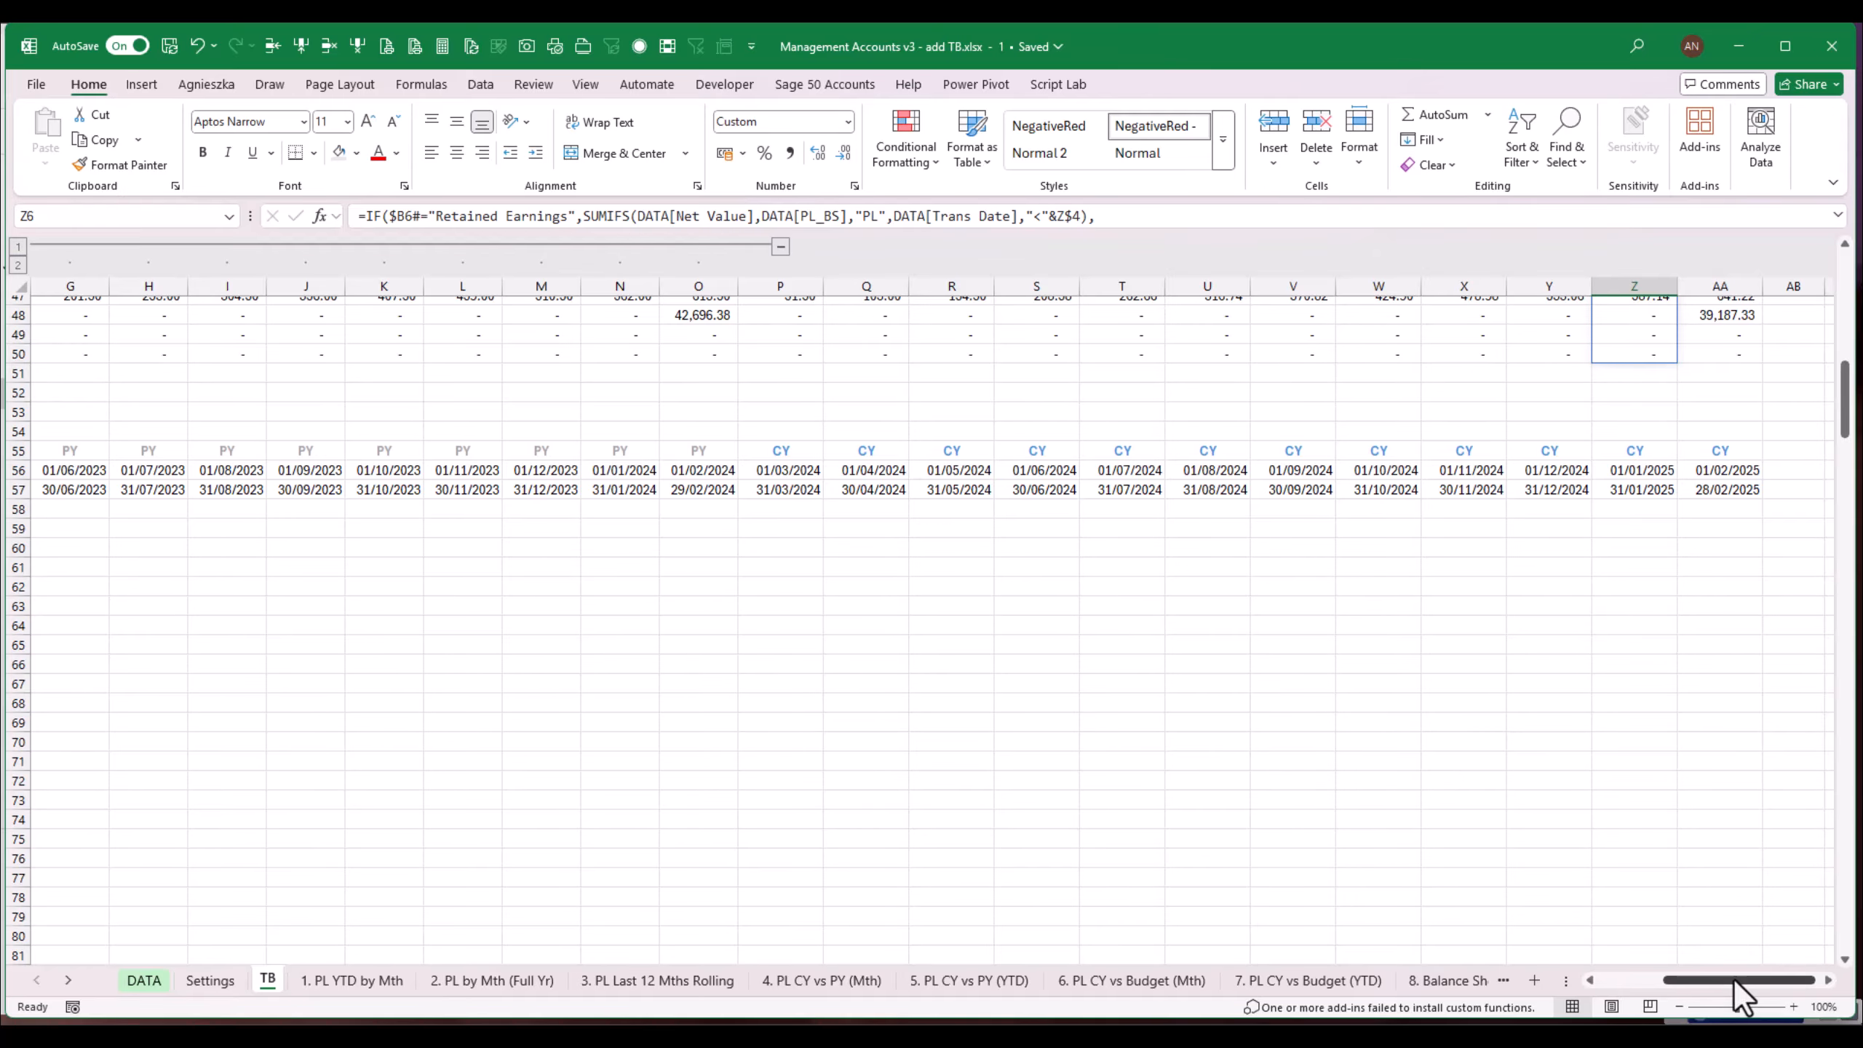
drag(1735, 980, 1657, 984)
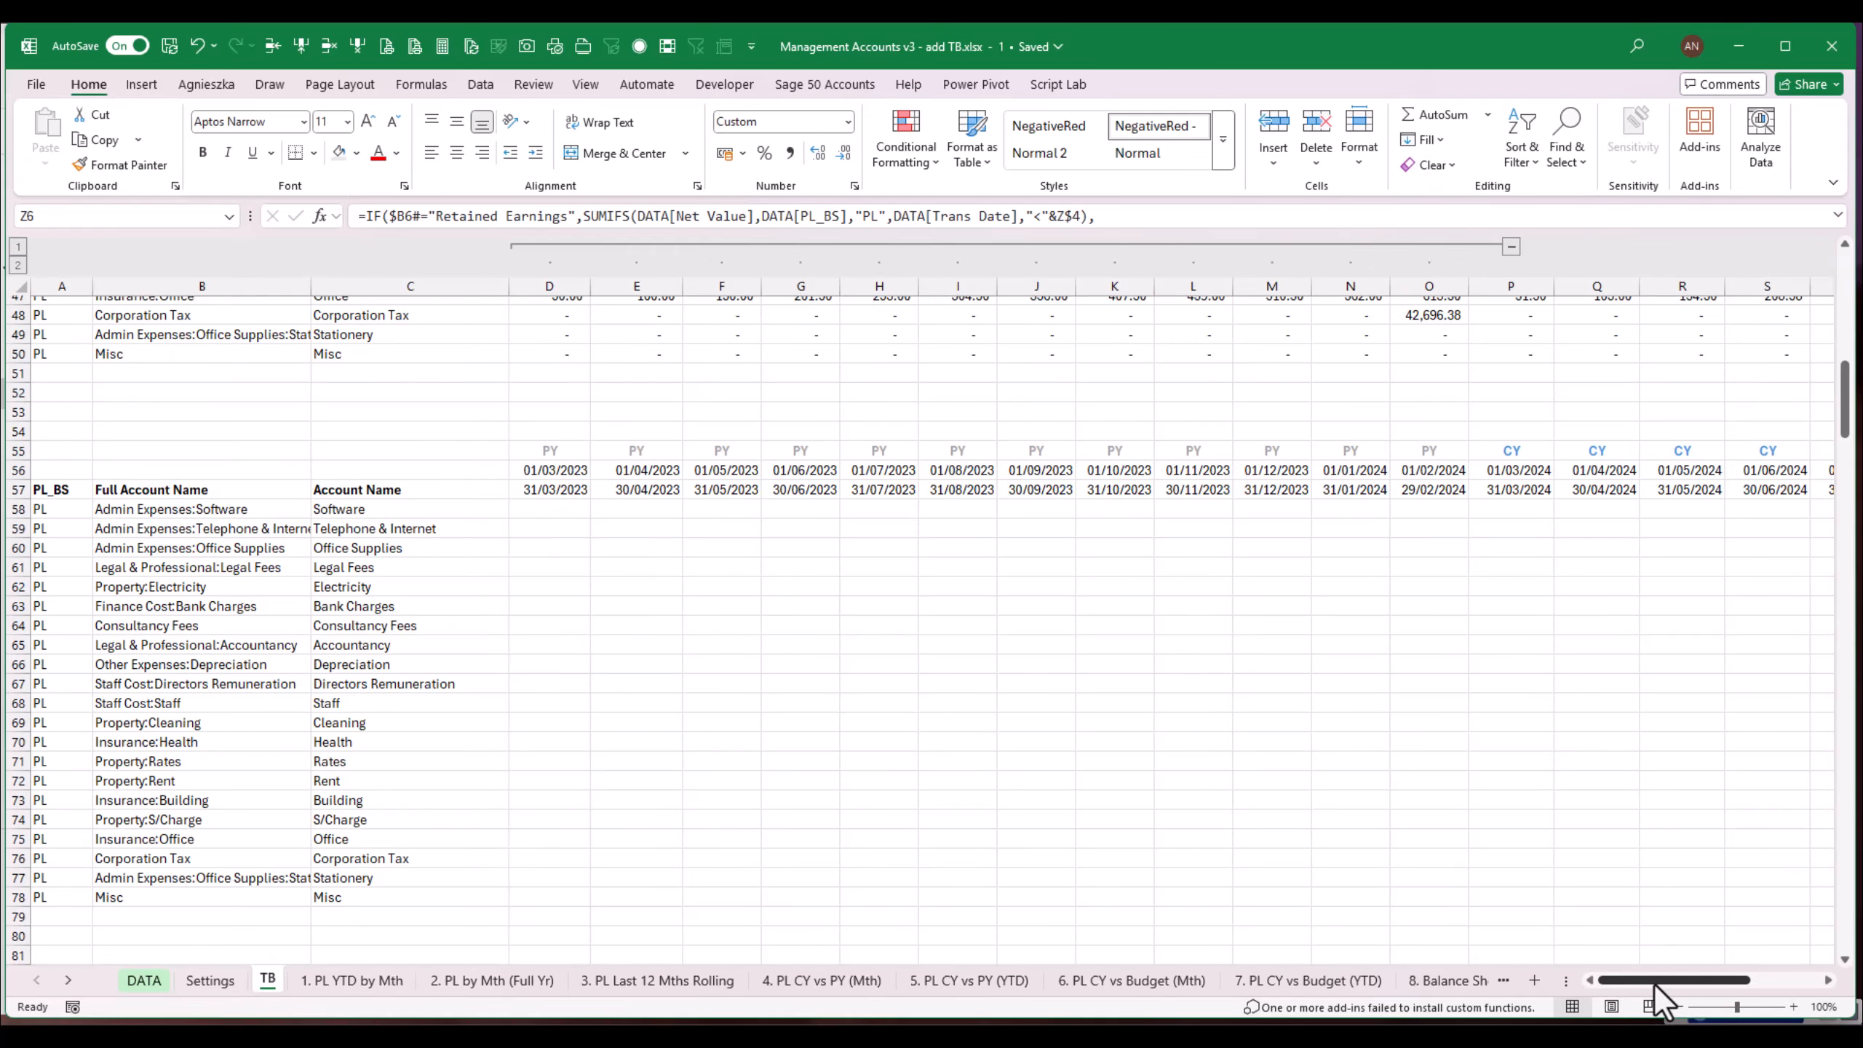
click(551, 492)
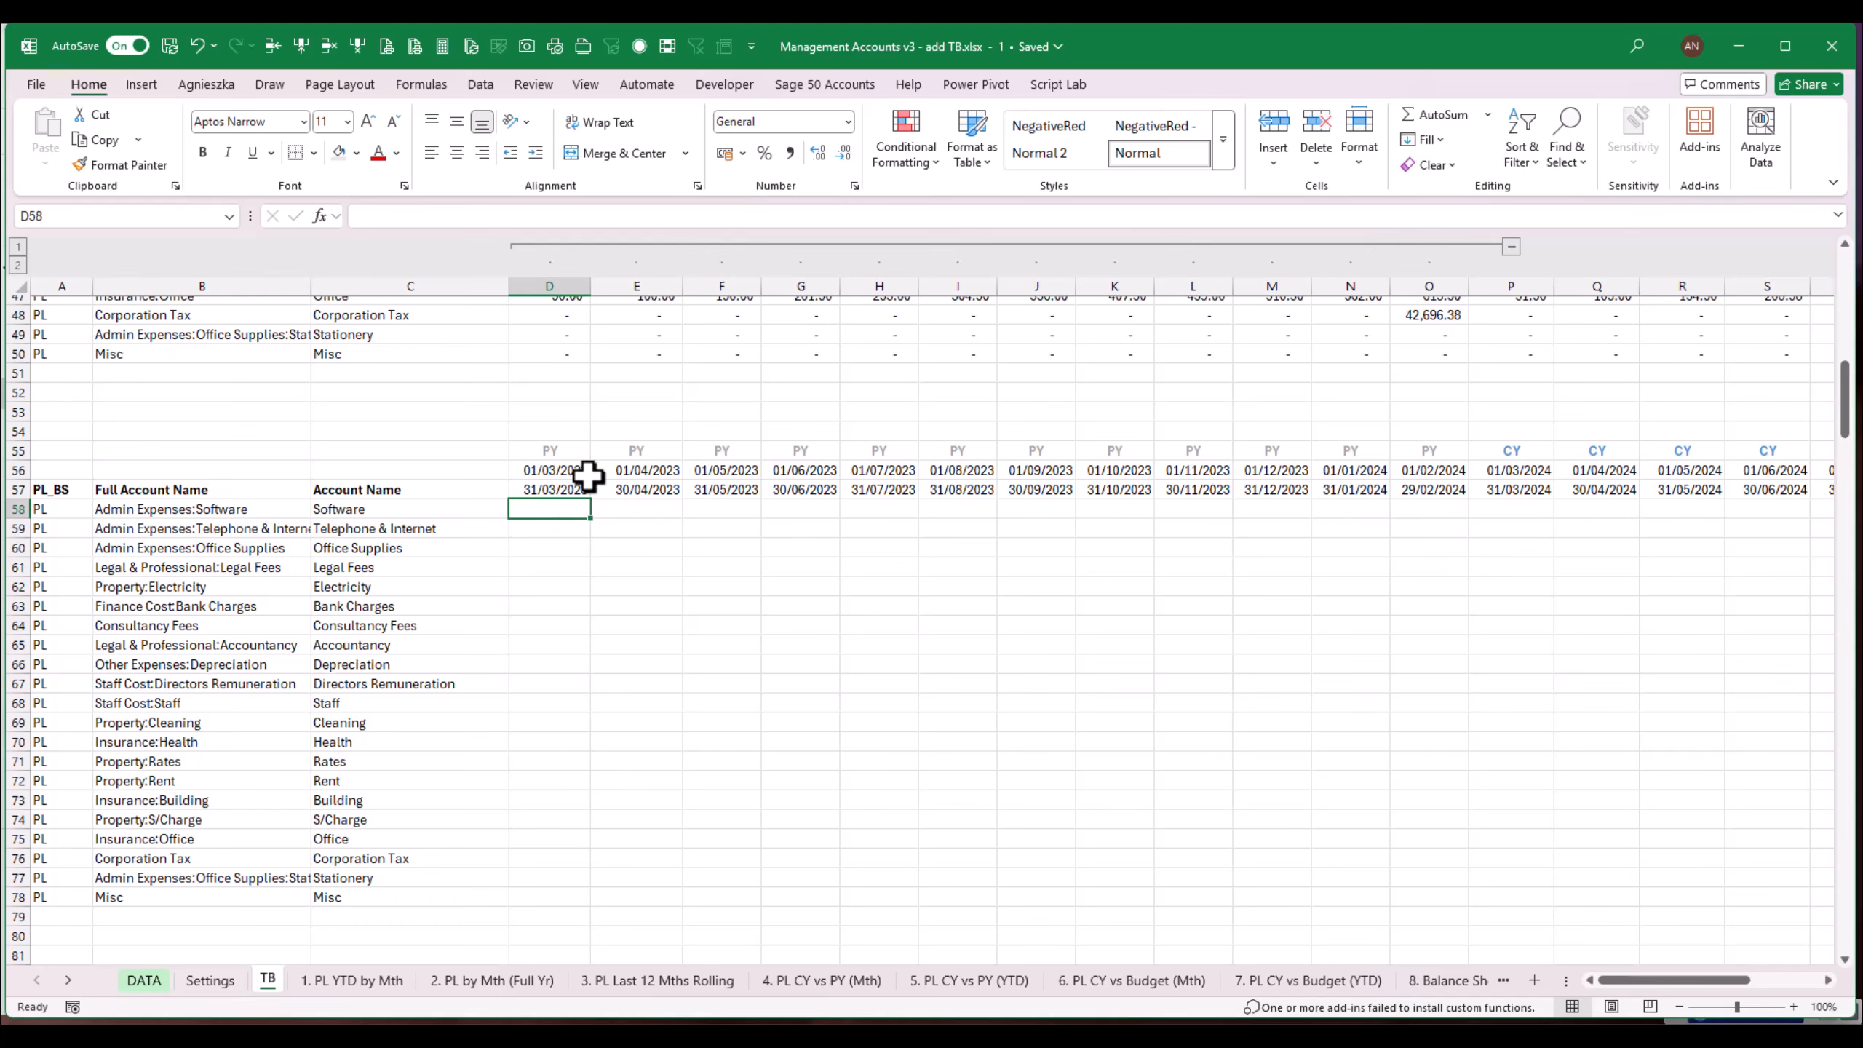
scroll(1846, 382, up, 2)
drag(1849, 389, 1849, 286)
click(573, 400)
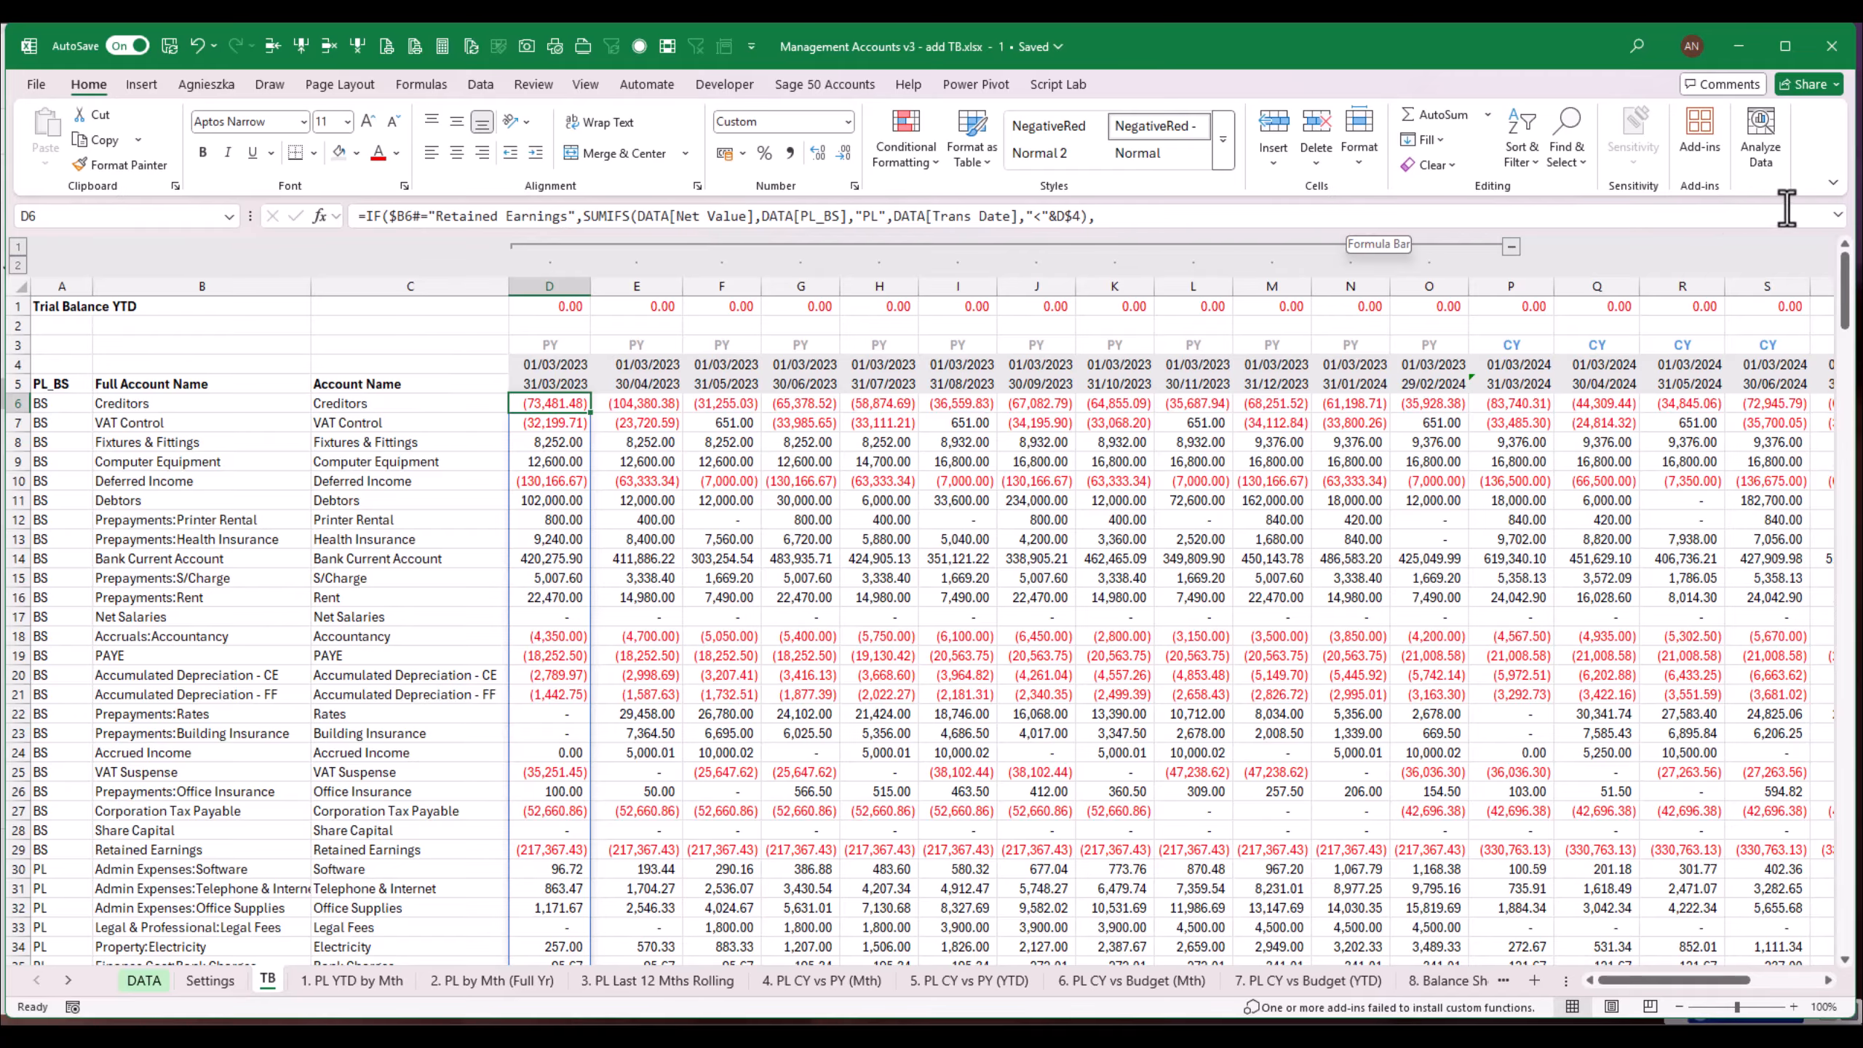
click(1840, 215)
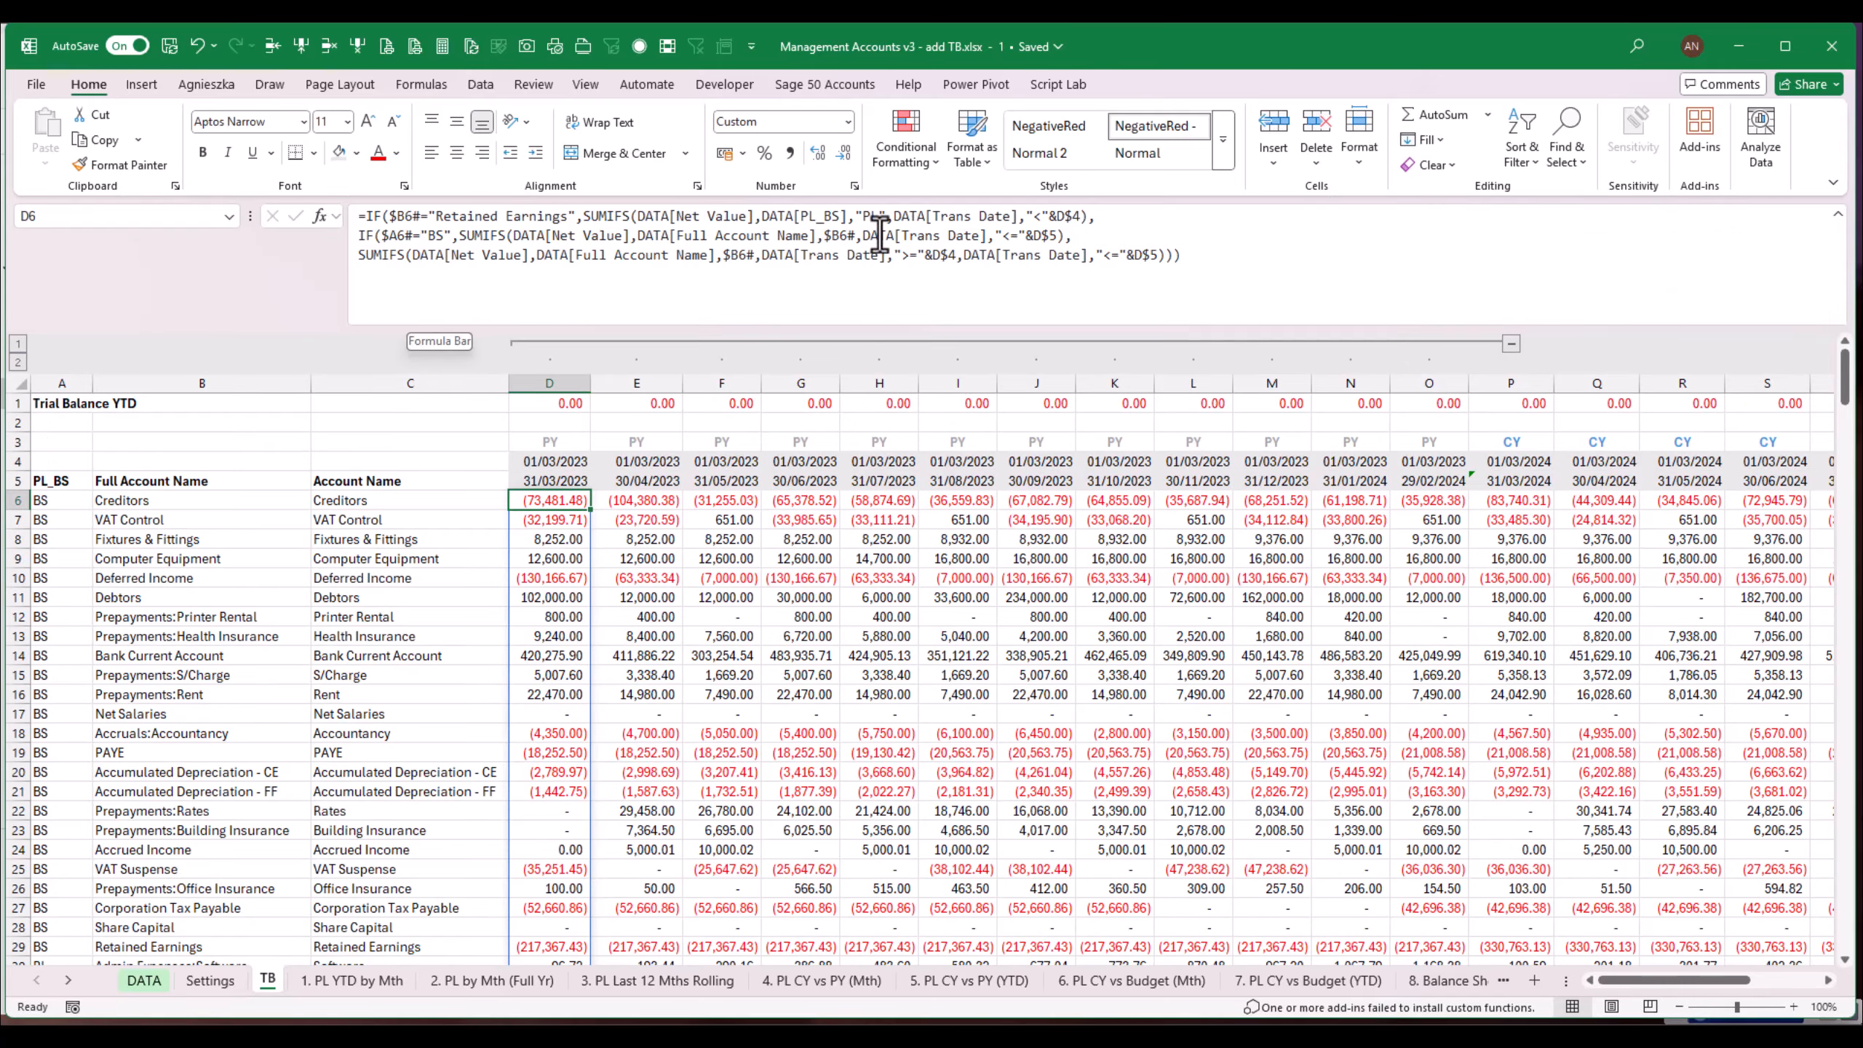
drag(359, 261, 1171, 268)
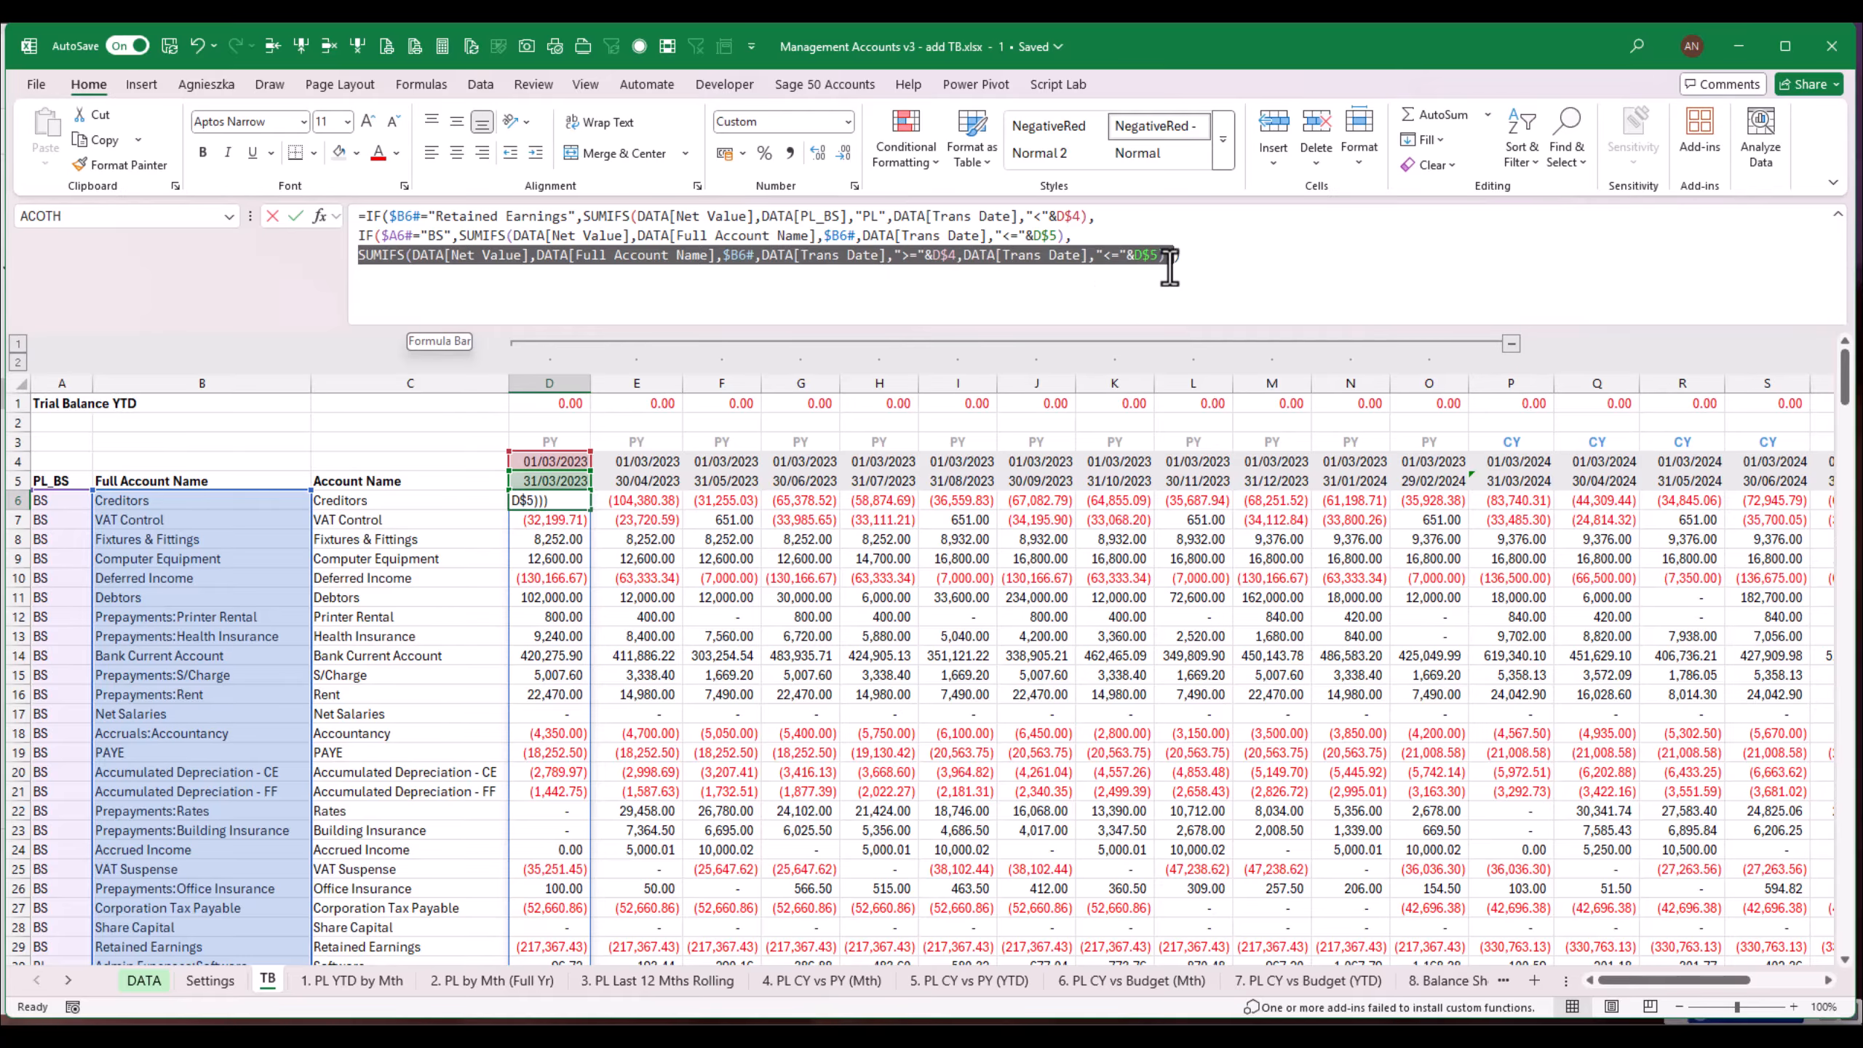
key(Escape)
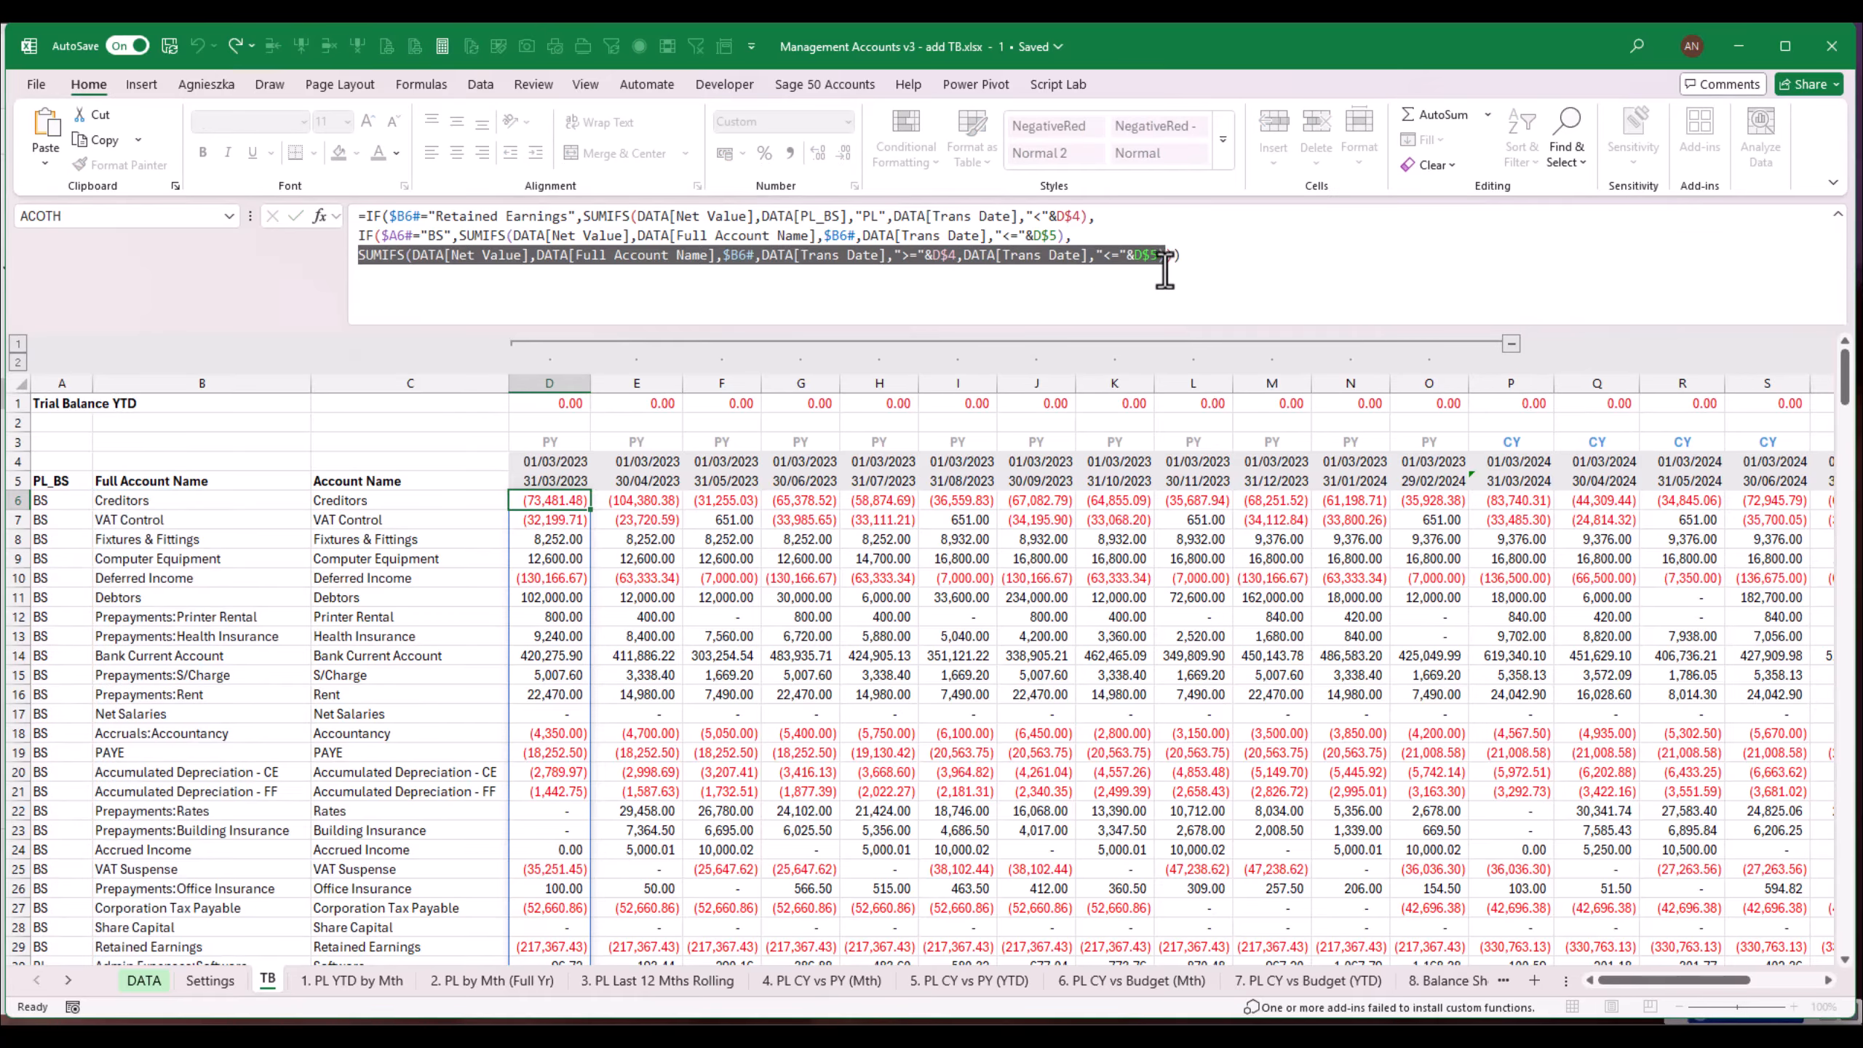
Step: Enter the copied SUMIFS expression as a formula in D58, the first figure of the monthly PL table
drag(1846, 367, 1850, 433)
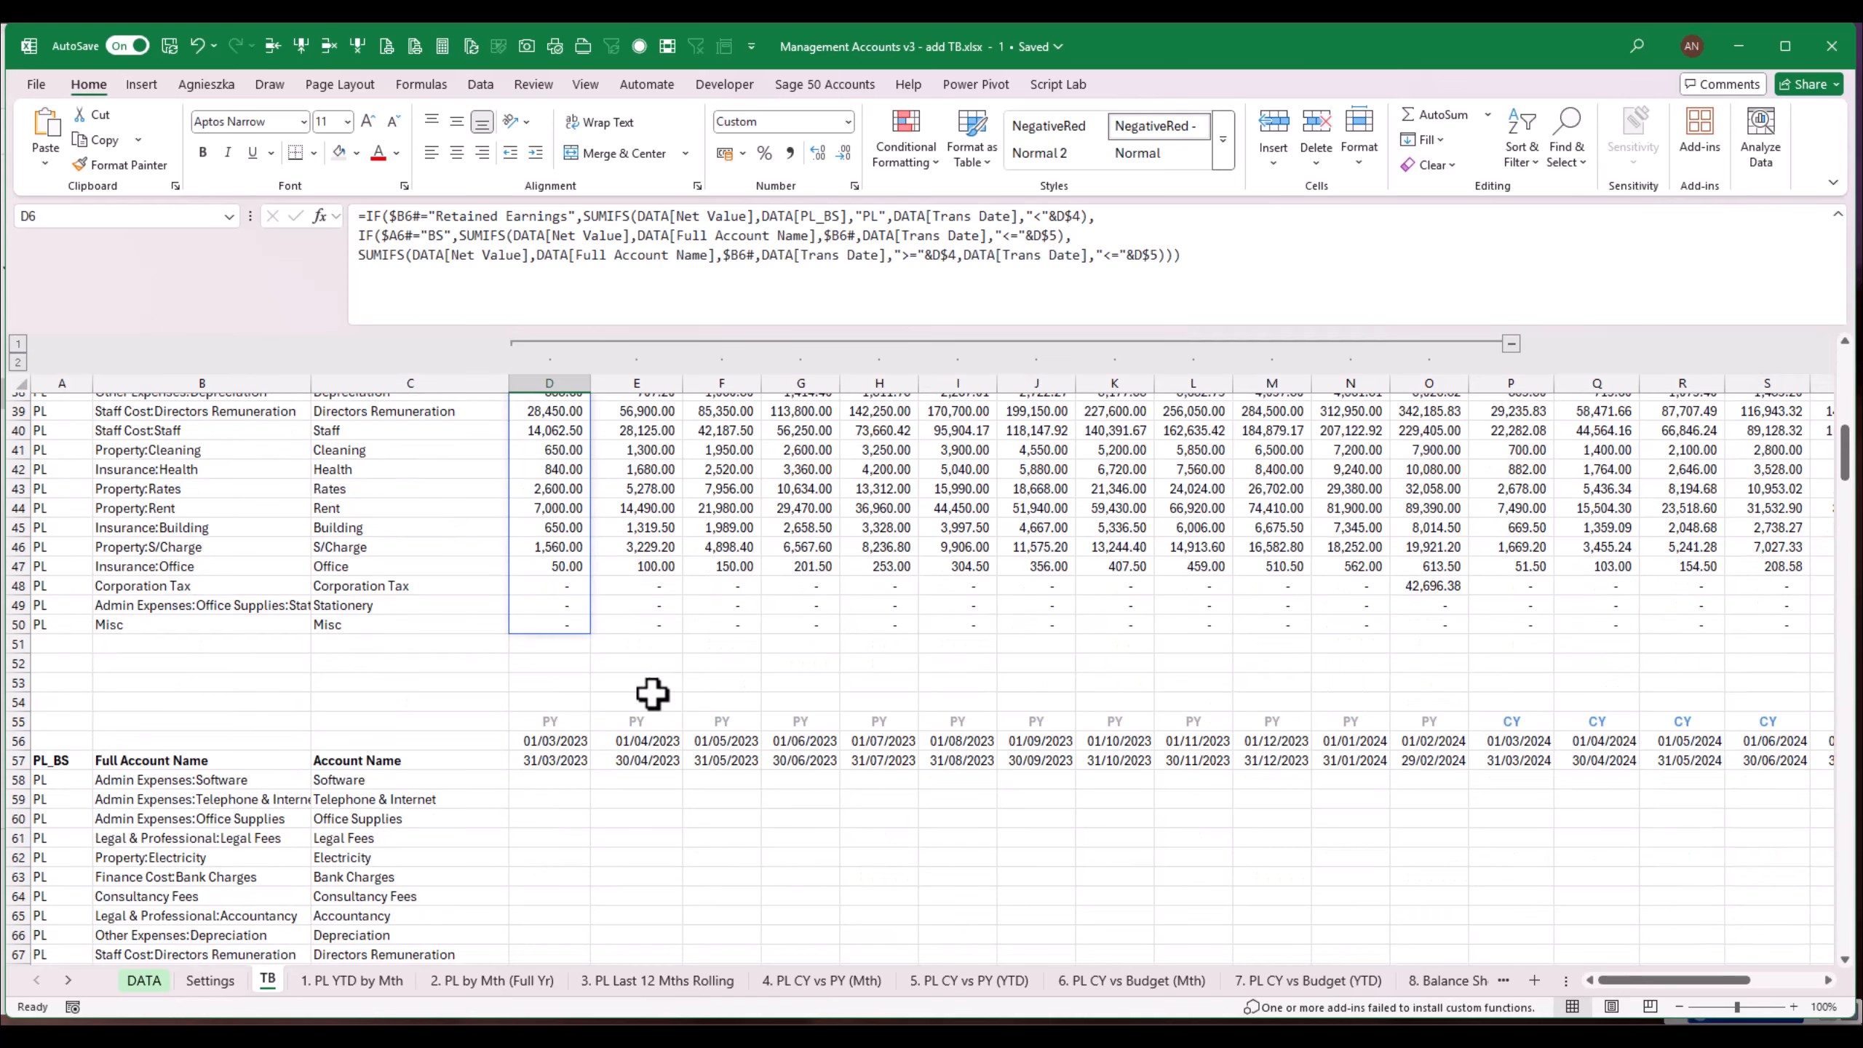
click(547, 780)
text(=)
text(SUMIFS(DATA[Net Value],DATA[Full Account Name],$B6#,DATA[Trans Date],">="&D$4,DATA[Trans Date],"<="&D$5))
key(ctrl+Return)
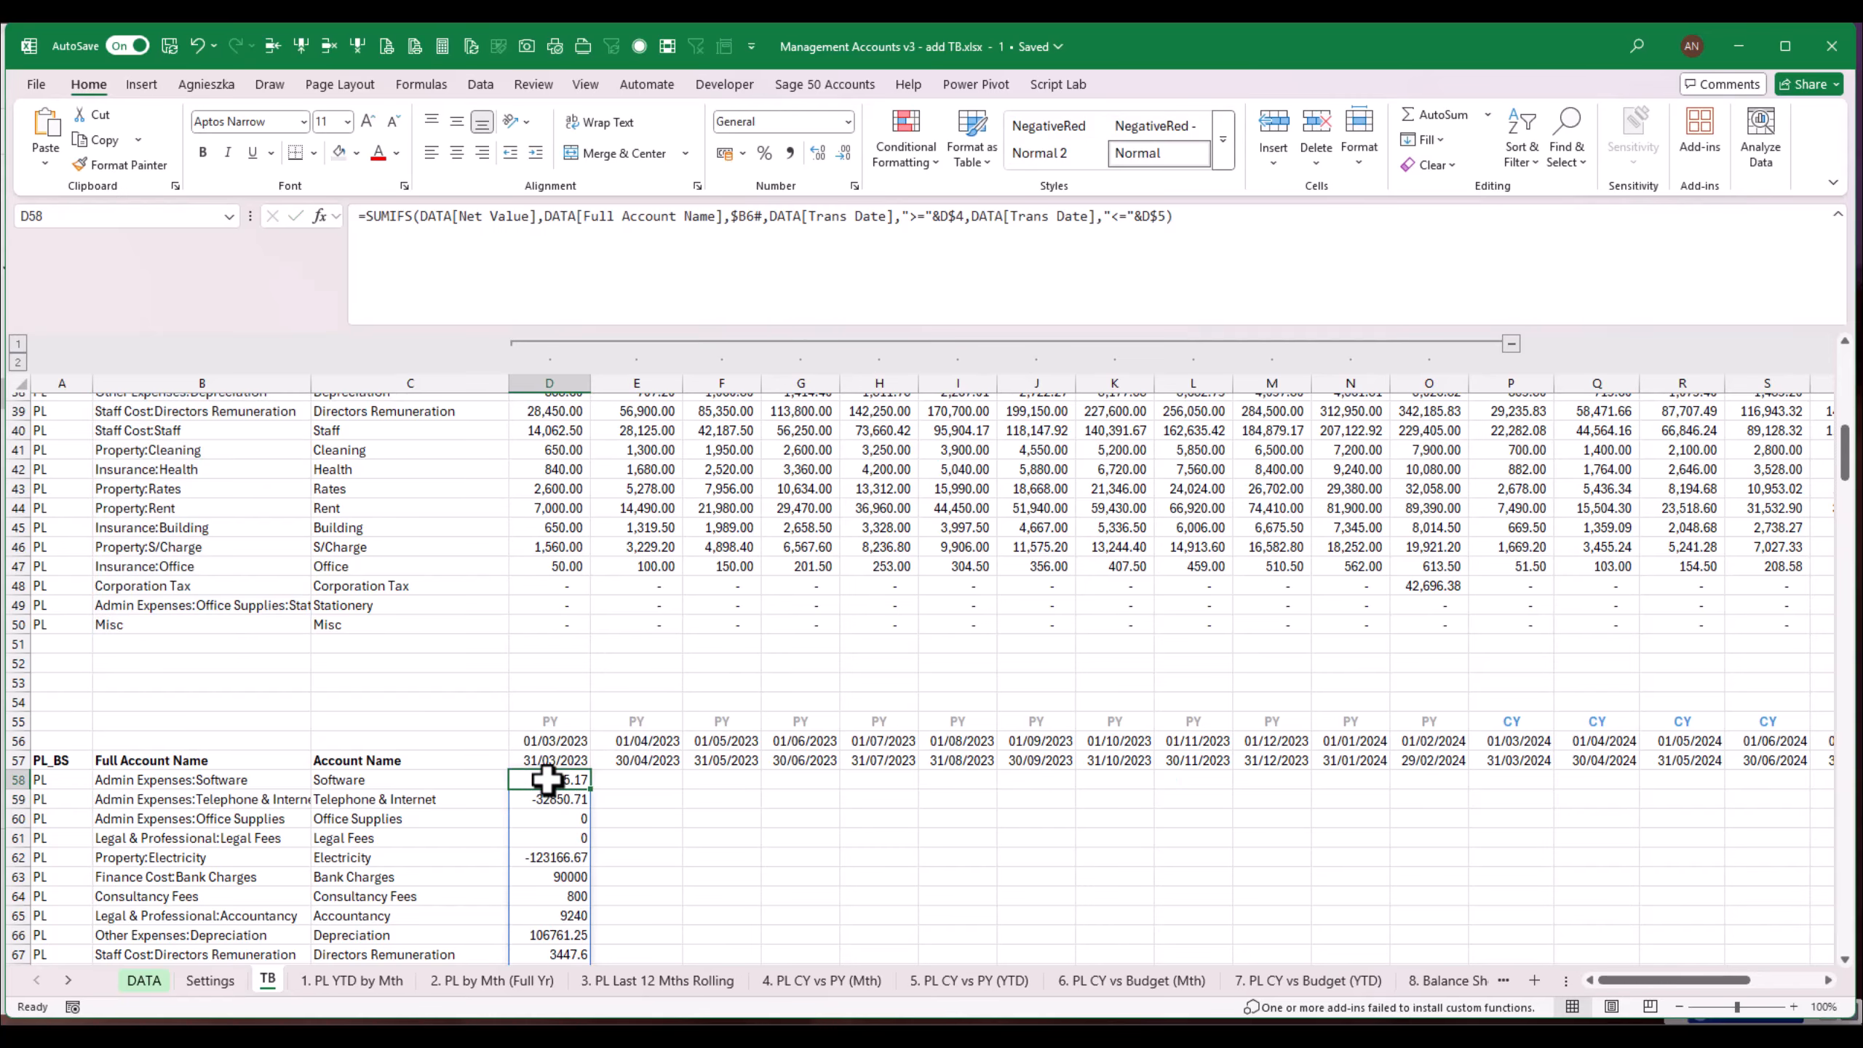
Step: Change the account criterion in the D58 formula to the PL account list at $B58#
key(F2)
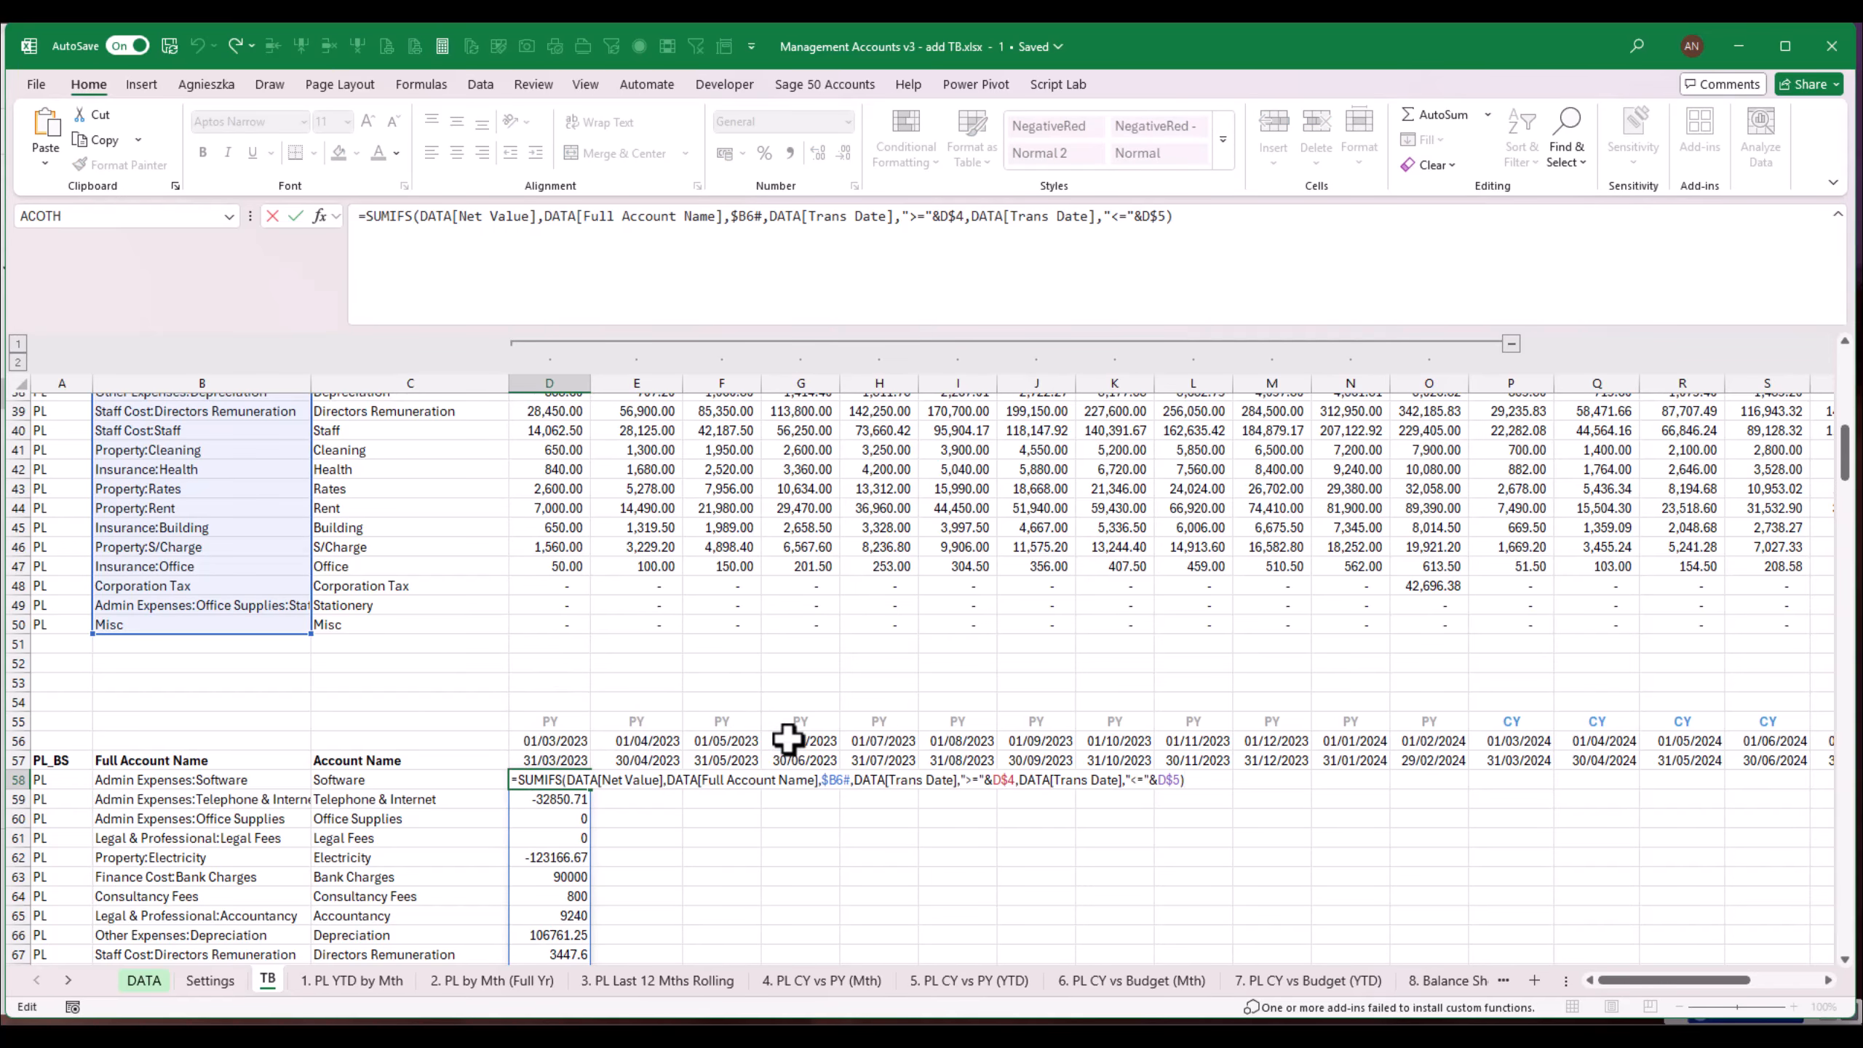
click(1839, 215)
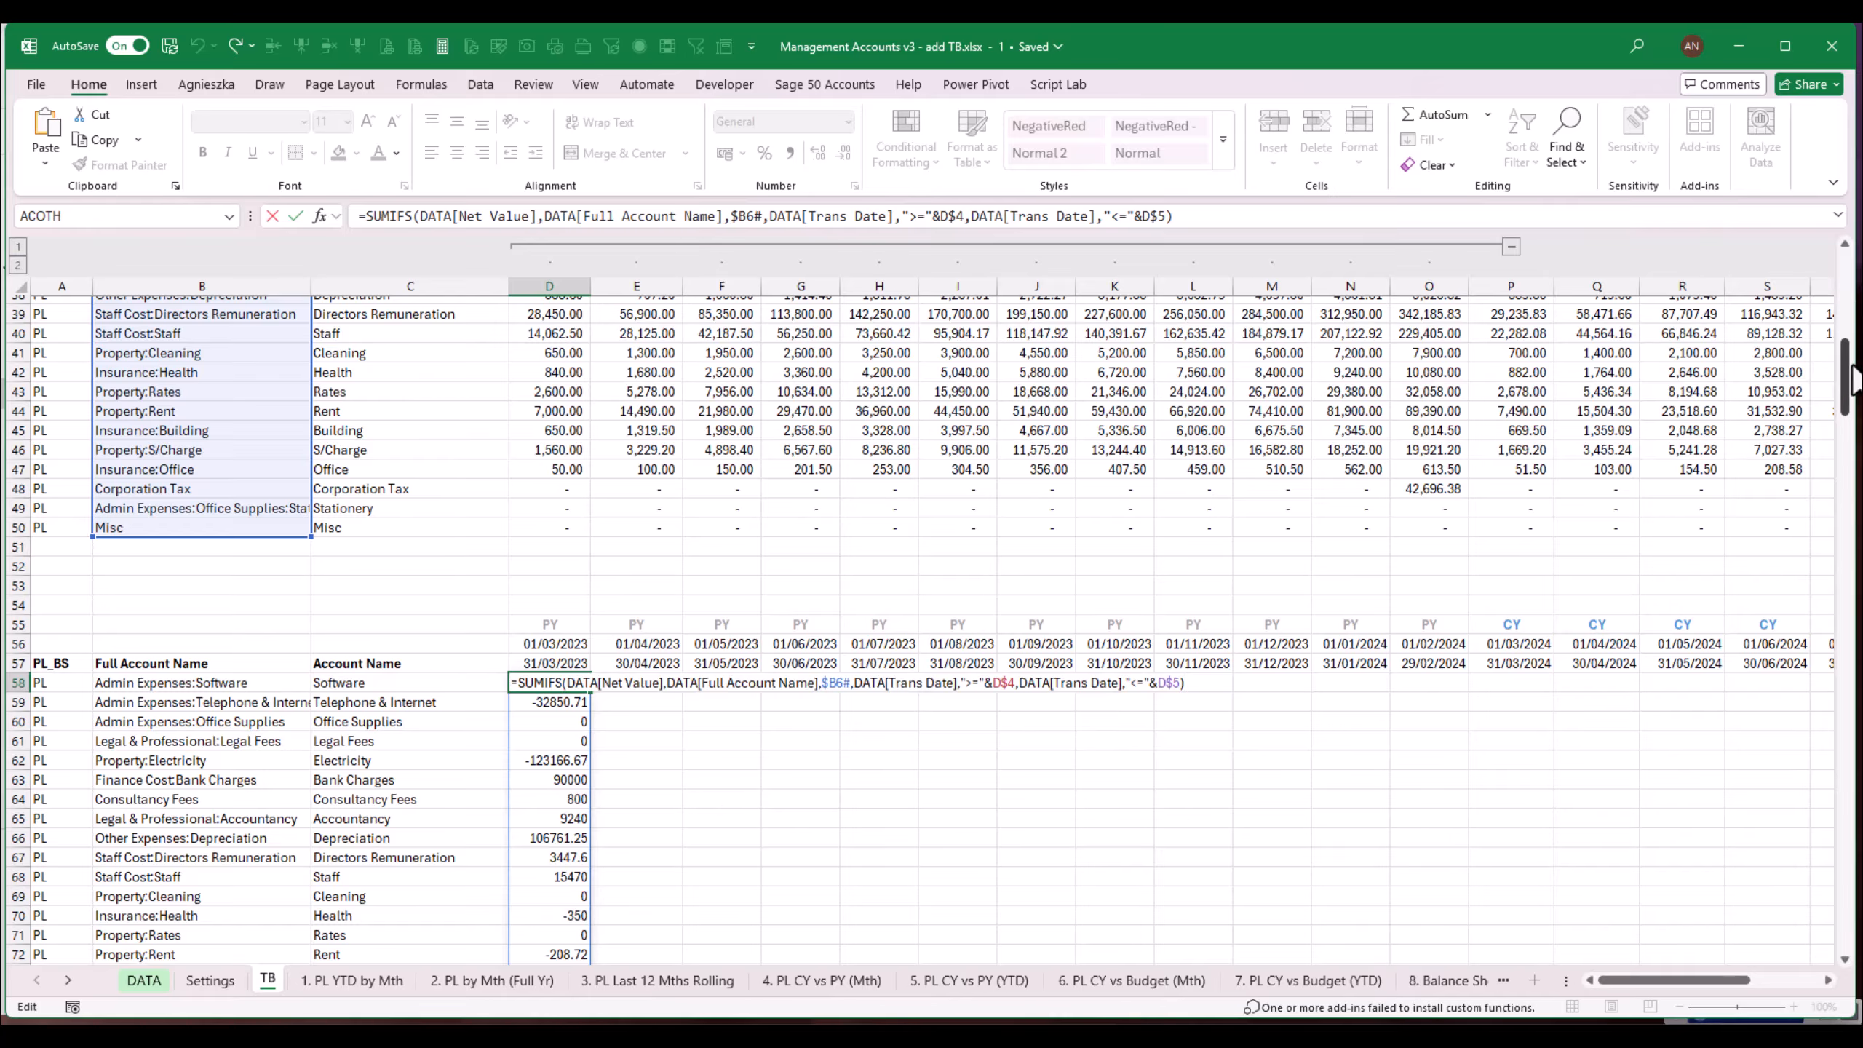
mouse_move(1853, 378)
mouse_down()
mouse_move(1845, 275)
mouse_move(1840, 364)
mouse_up()
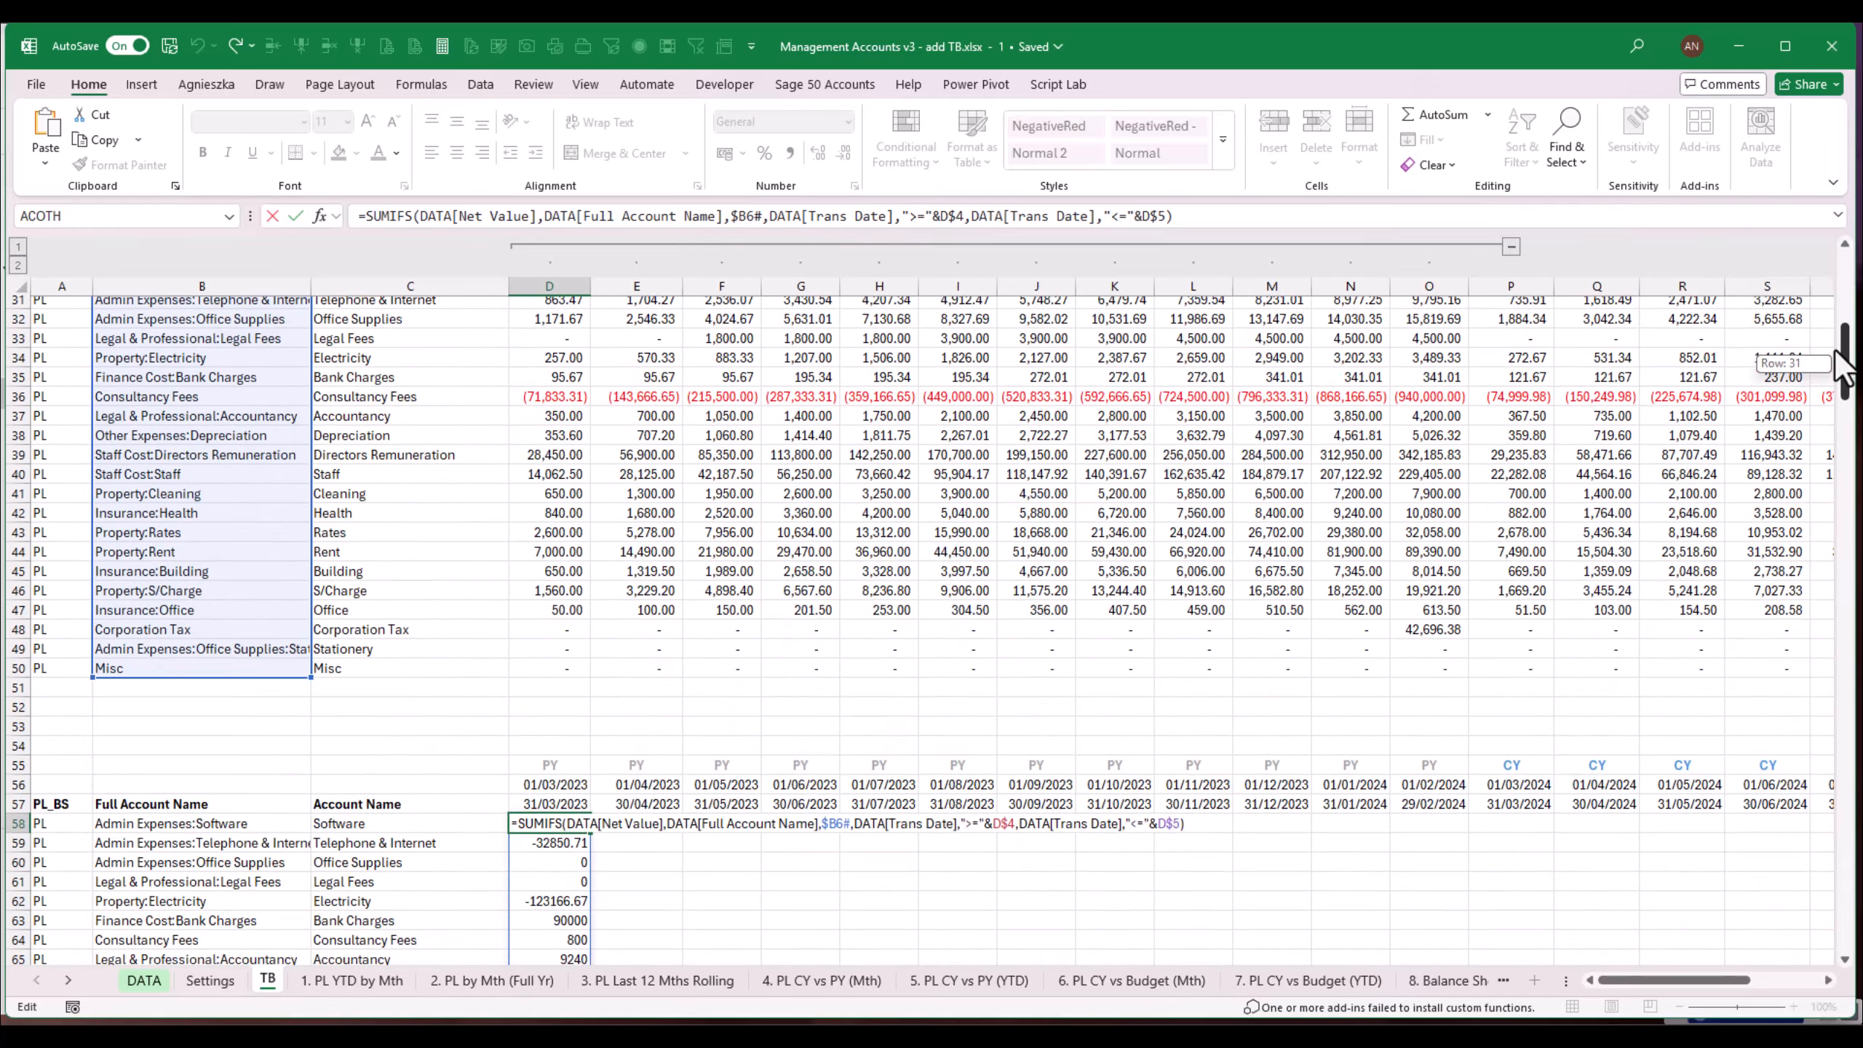
click(843, 824)
key(BackSpace)
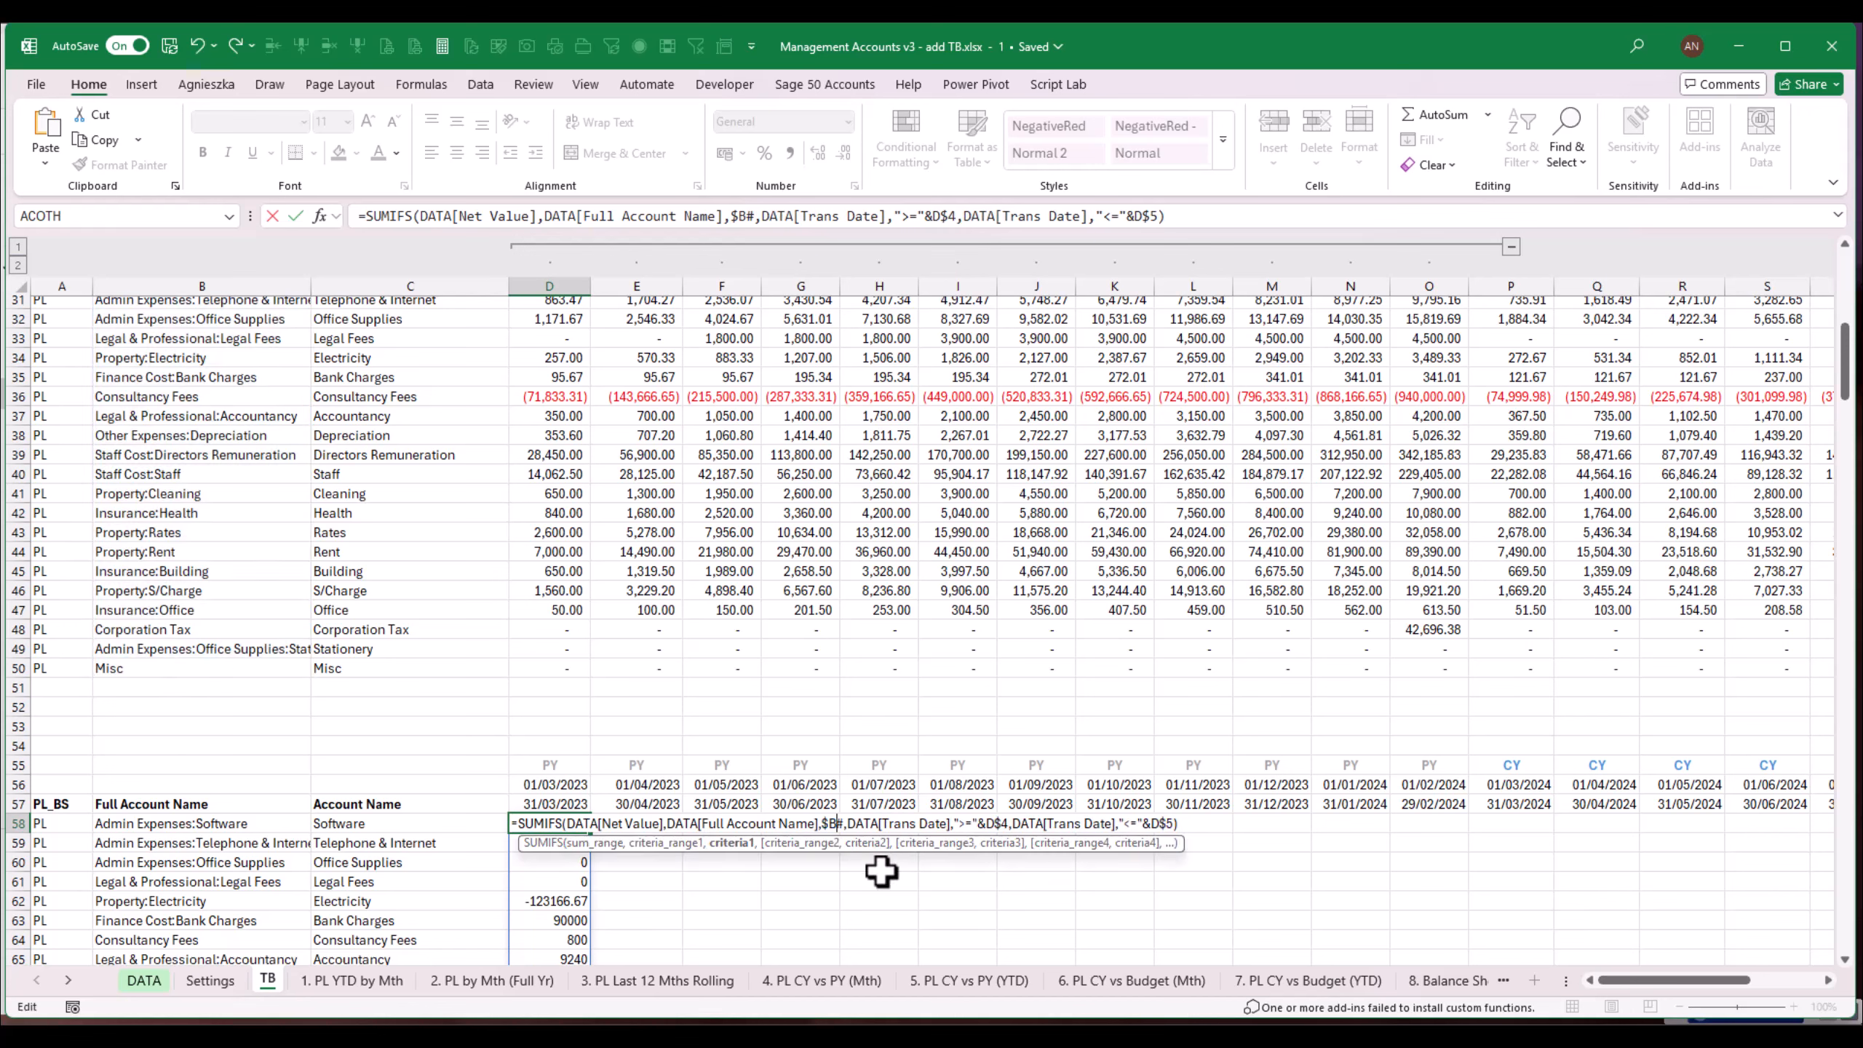
text(58)
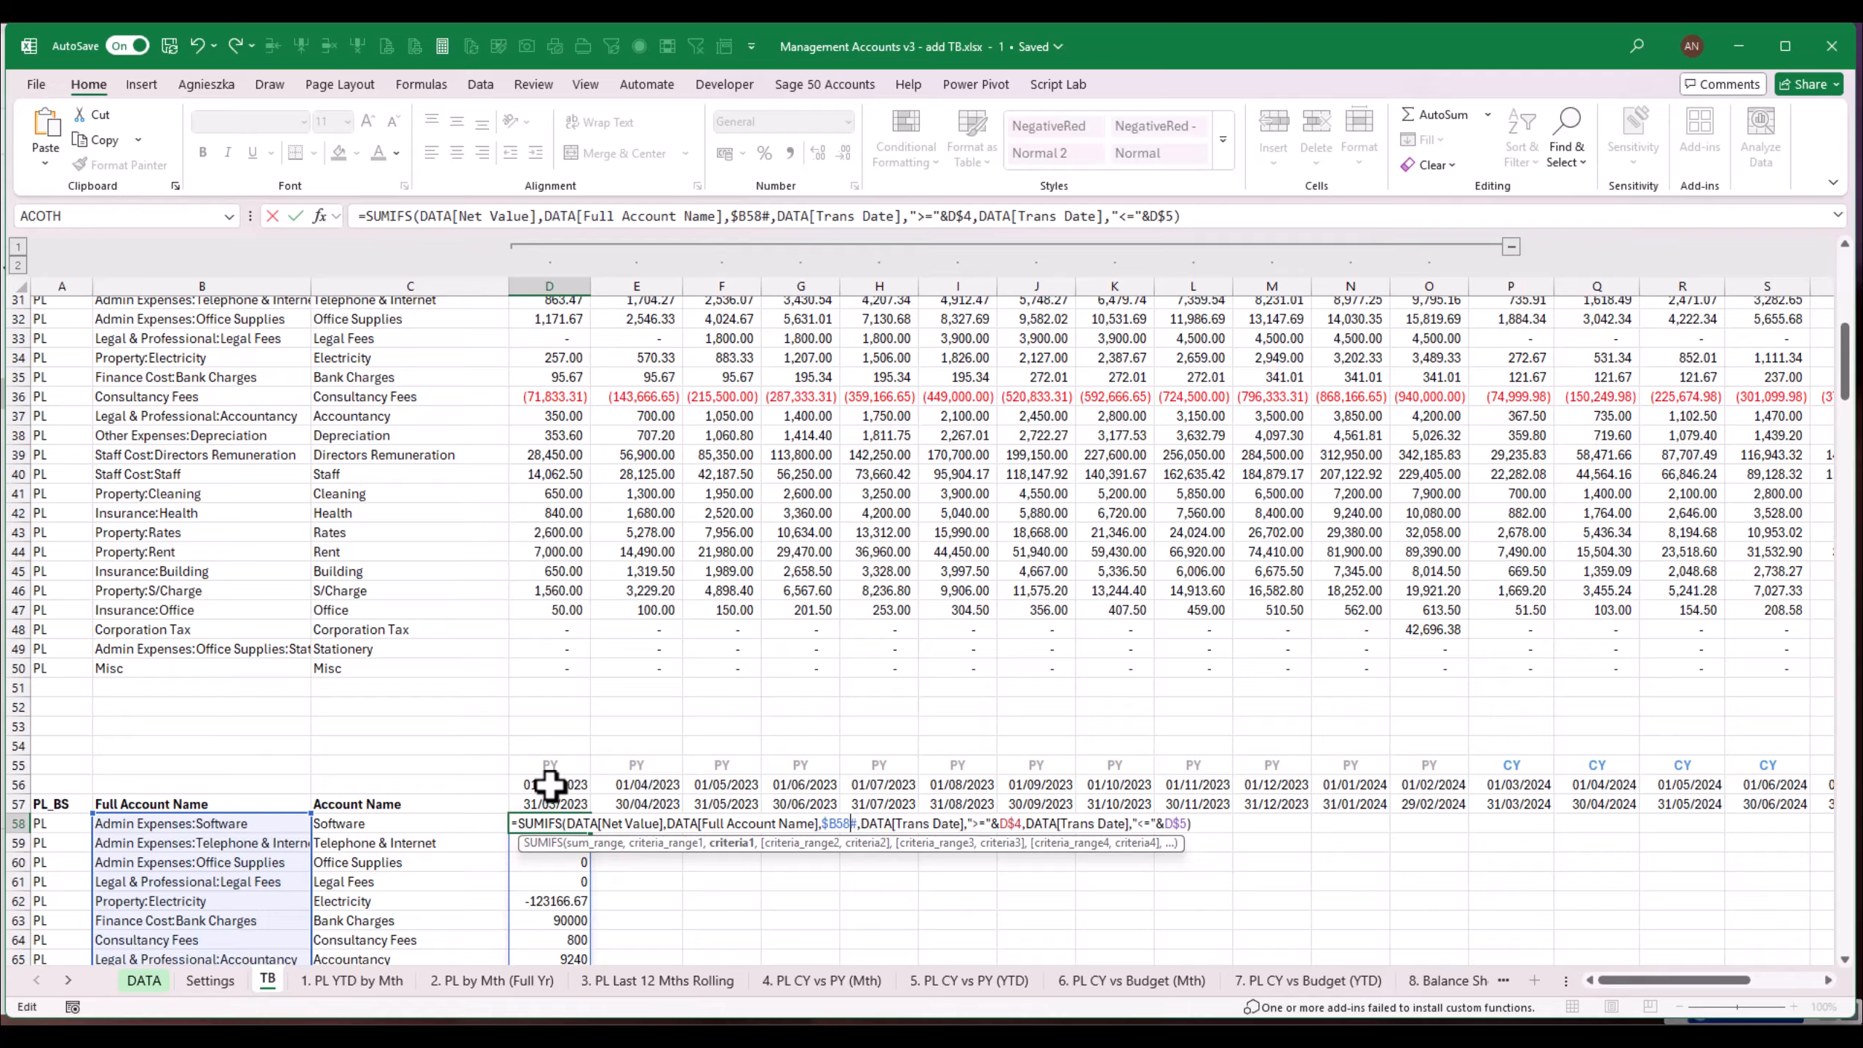
Step: Point the D58 formula's start date criterion to D$56 and its end date criterion to D$57
click(1036, 821)
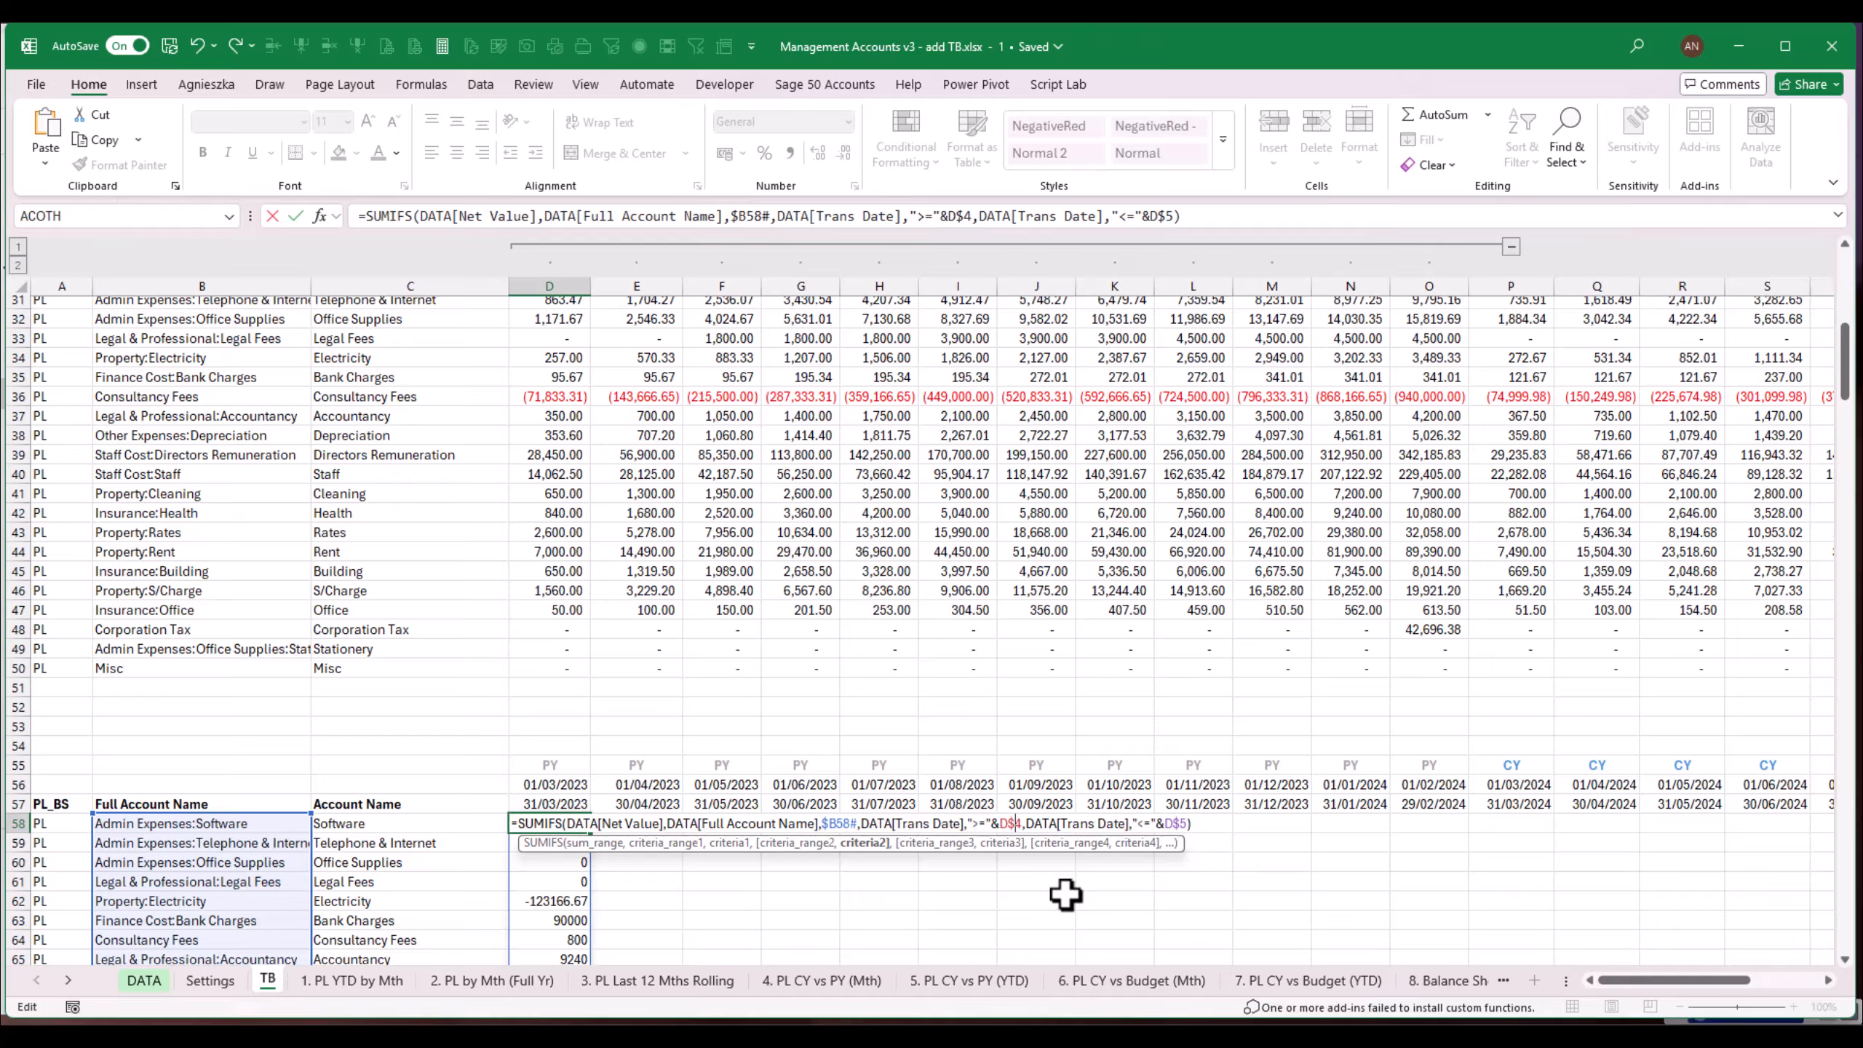
key(Delete)
text(56)
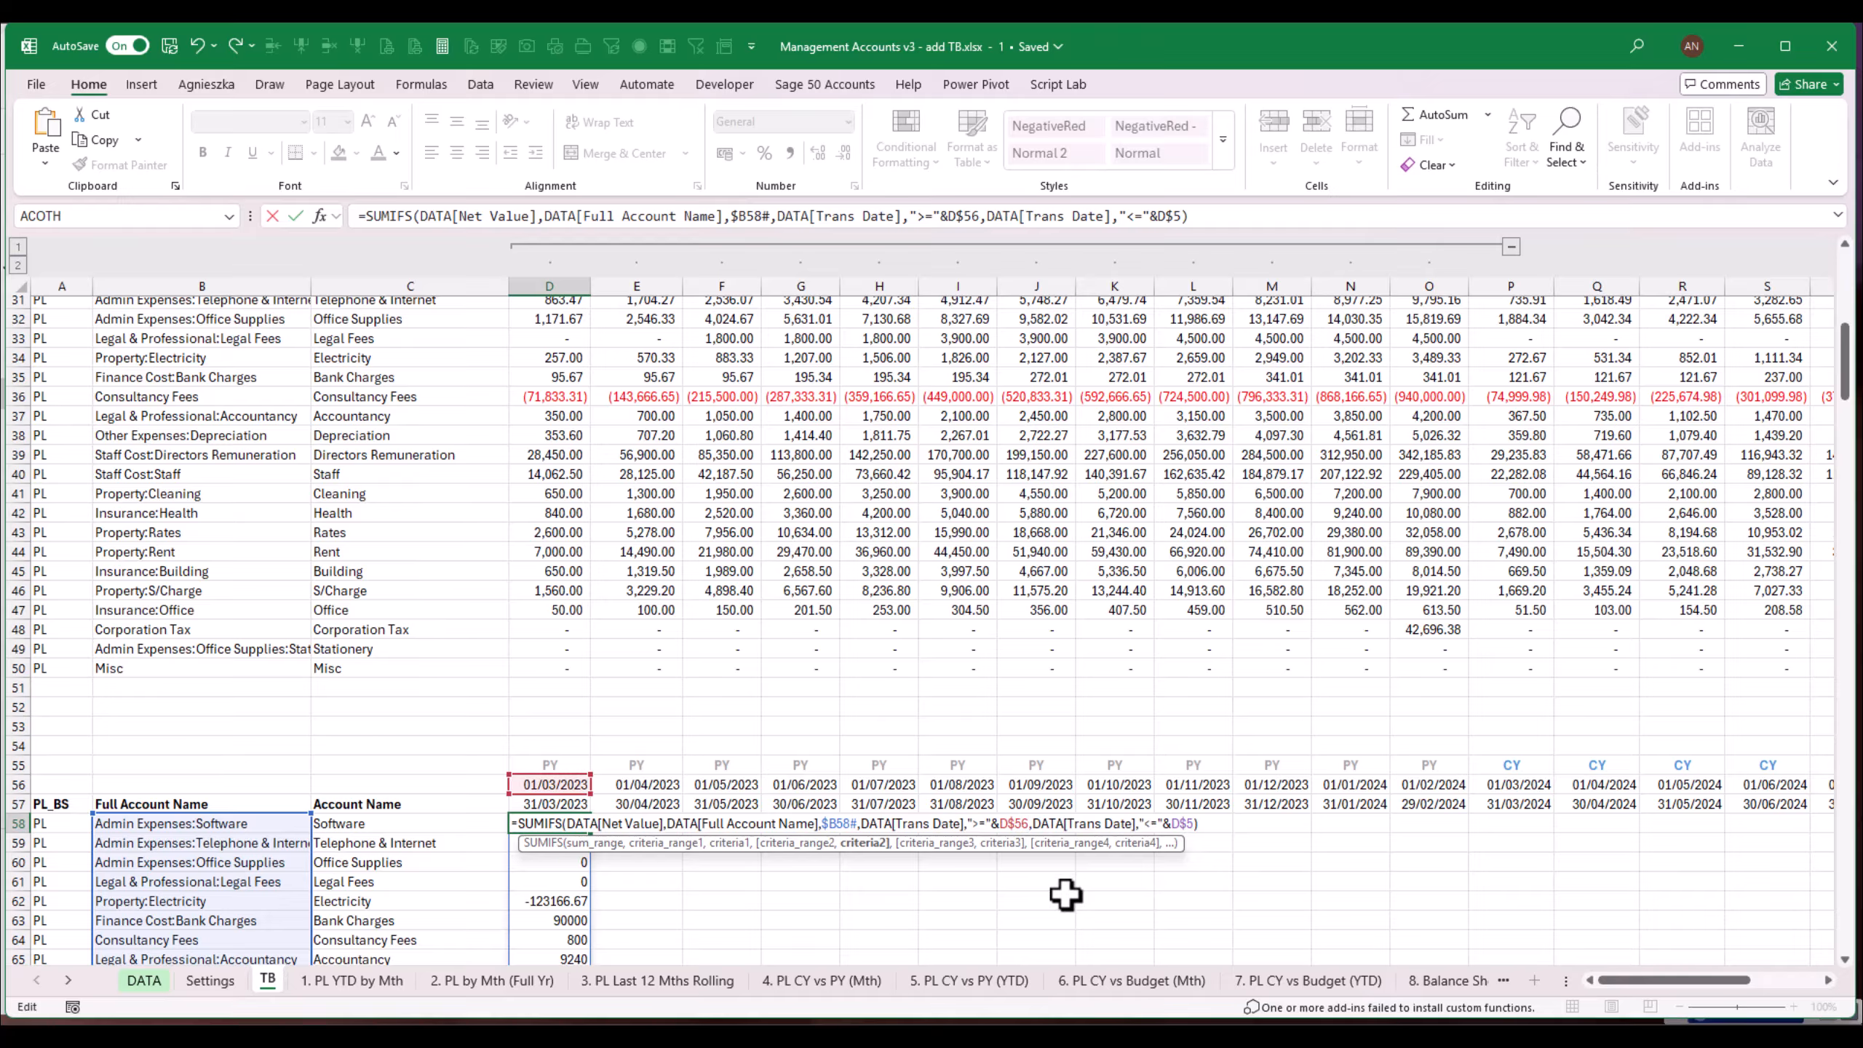
click(1194, 823)
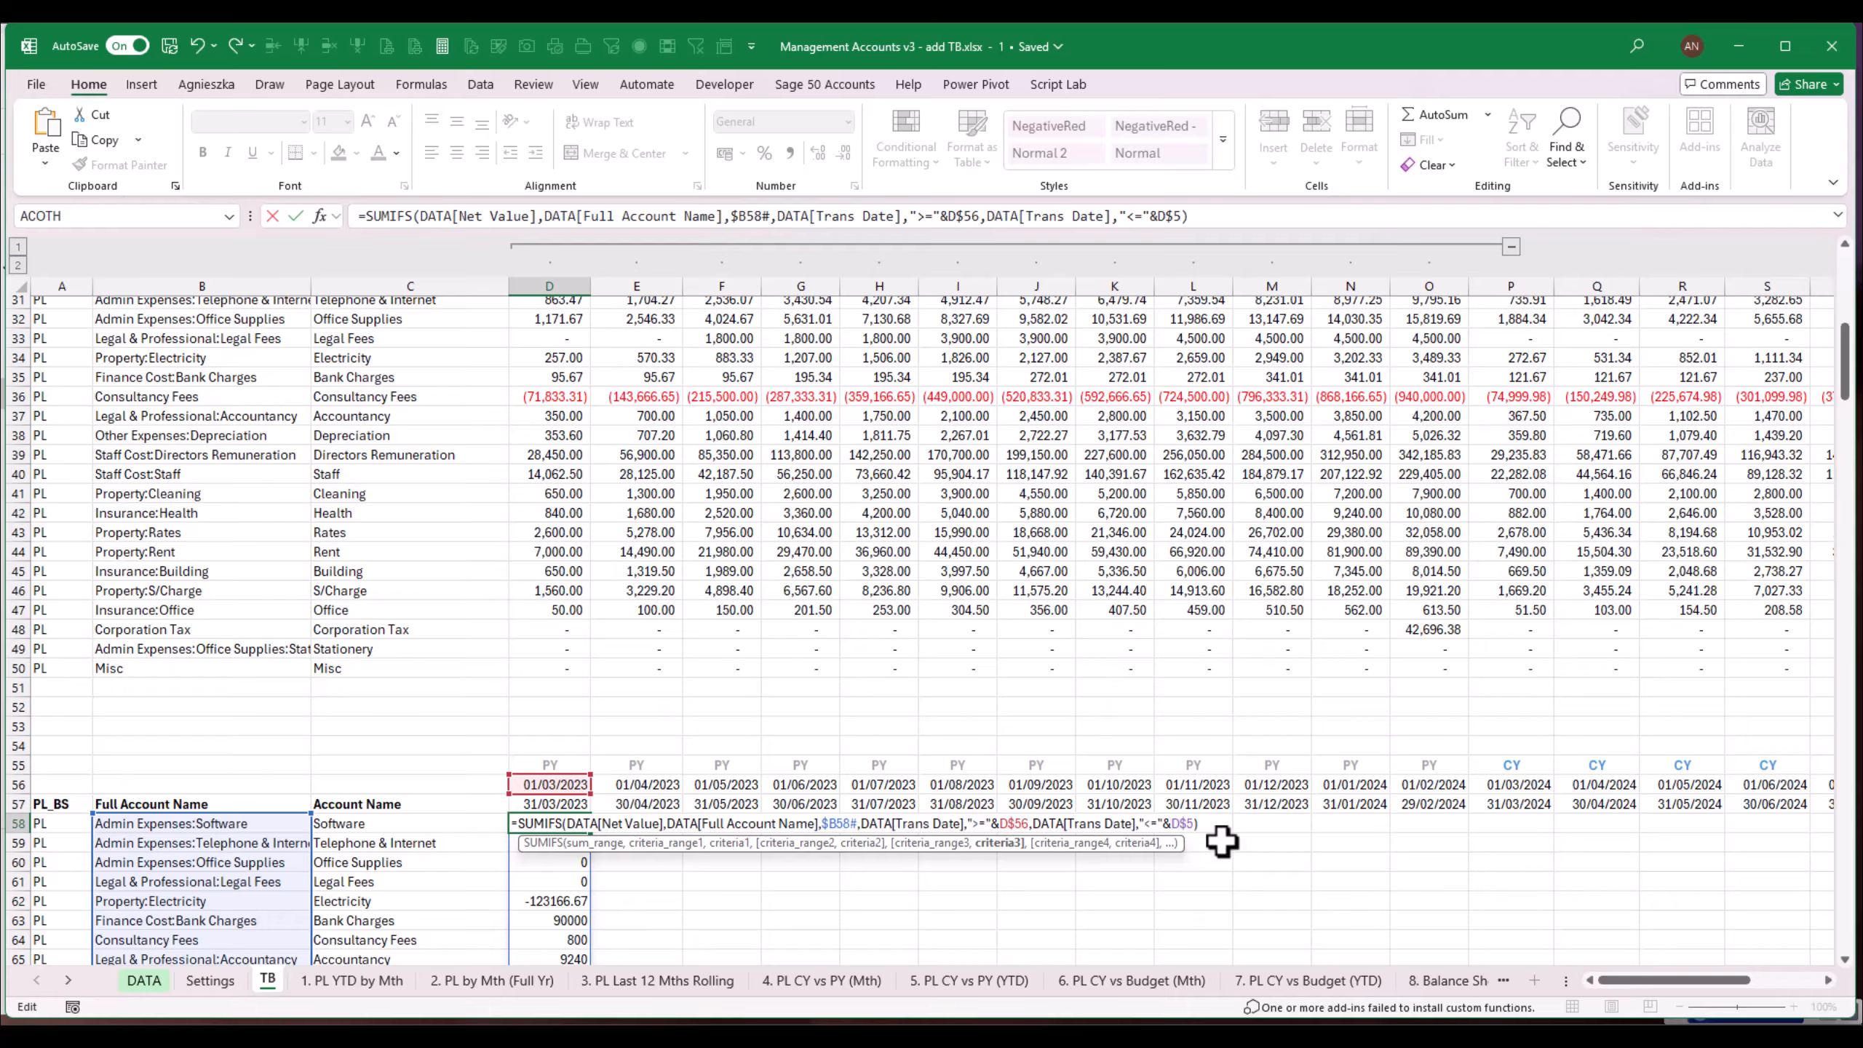
text(7)
key(Return)
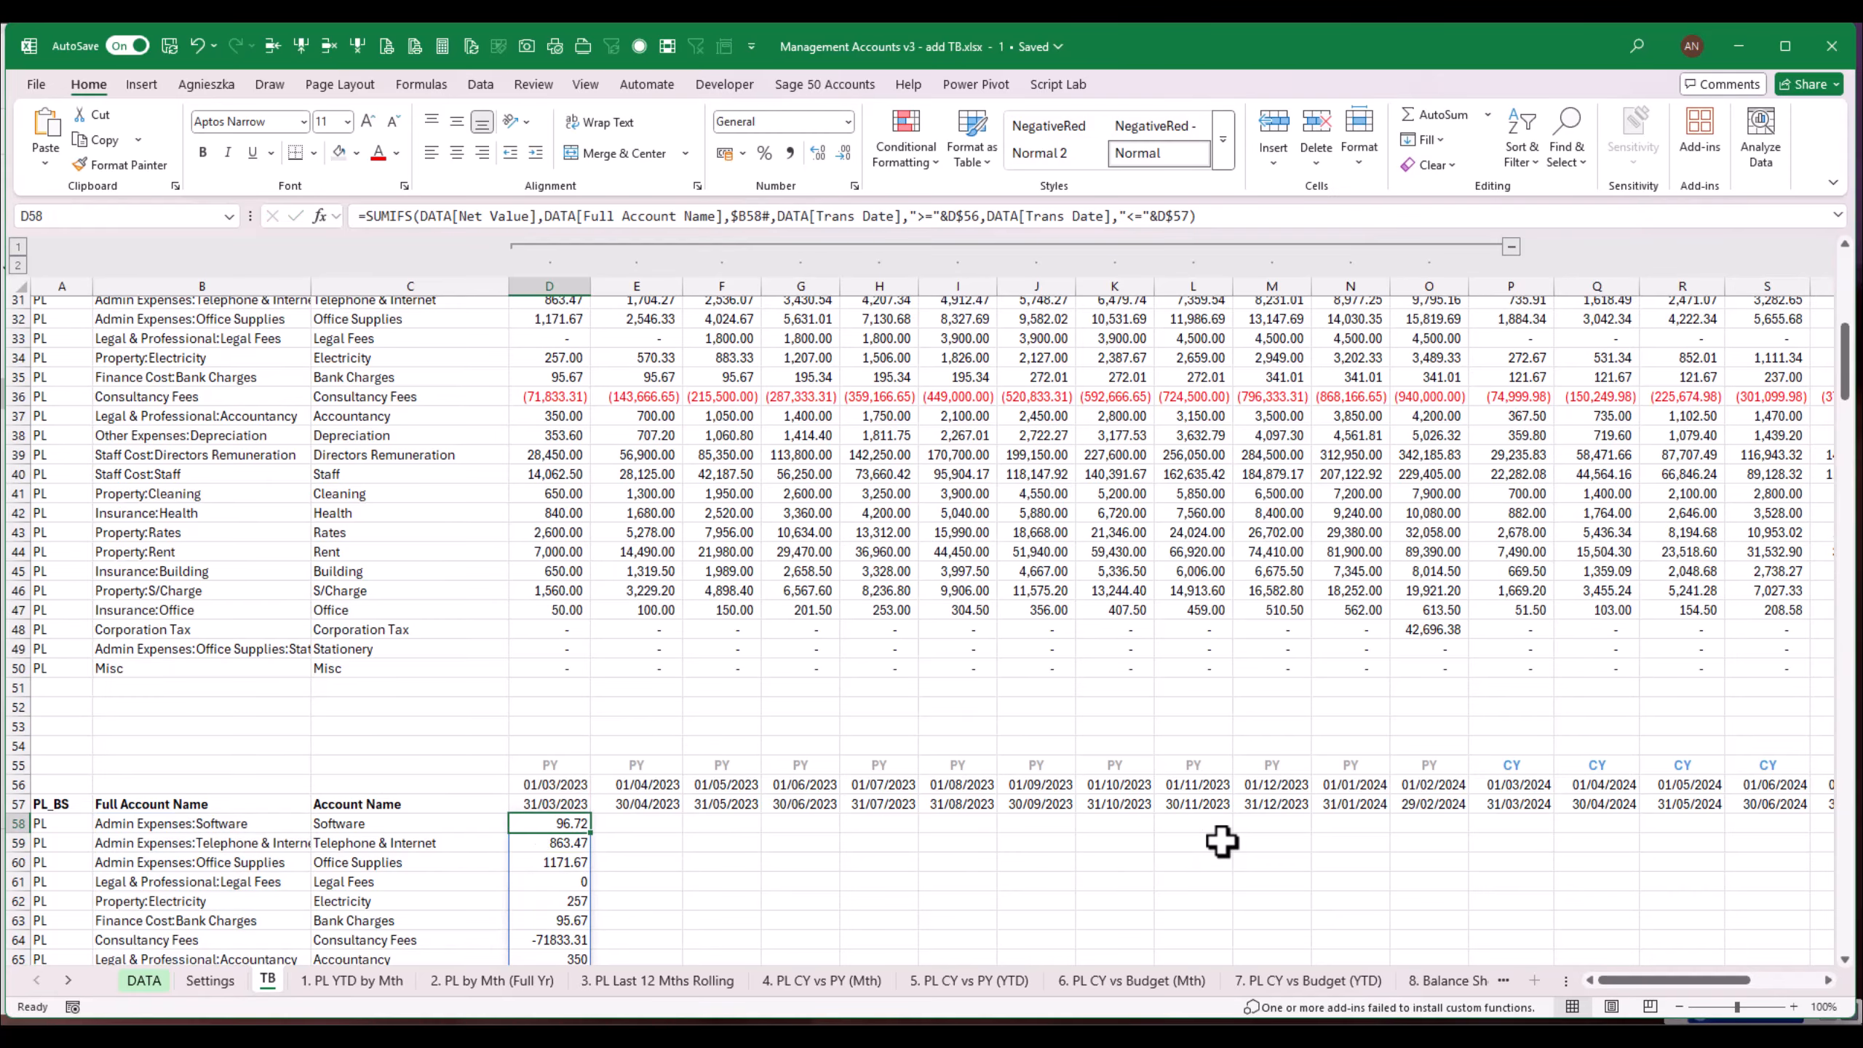
Step: Apply the formatting of the upper trial balance figures to the monthly PL table from D58 onward
click(573, 400)
click(122, 164)
mouse_move(561, 826)
mouse_down()
mouse_move(1846, 890)
mouse_move(1819, 943)
mouse_move(1685, 1002)
mouse_move(1730, 991)
mouse_up()
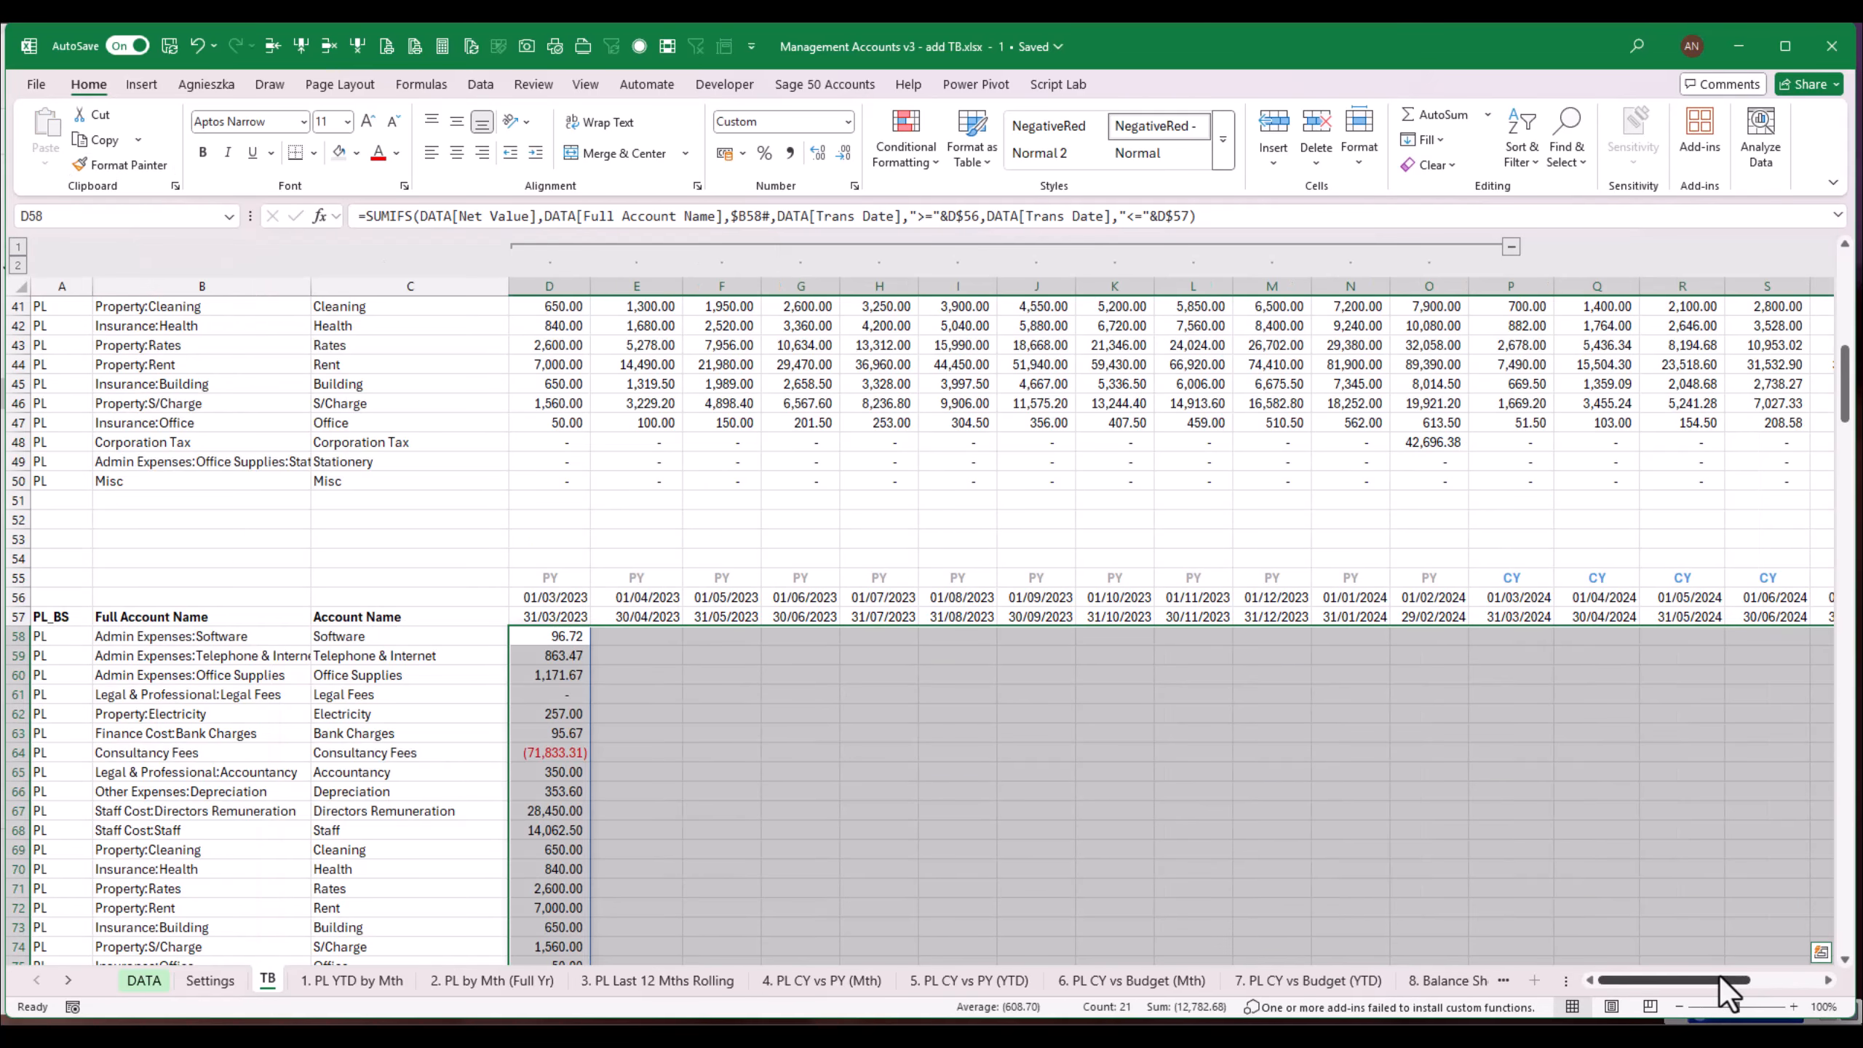
Step: Copy the D58 formula across E58:AA58 to fill the remaining months of the PL table
click(563, 636)
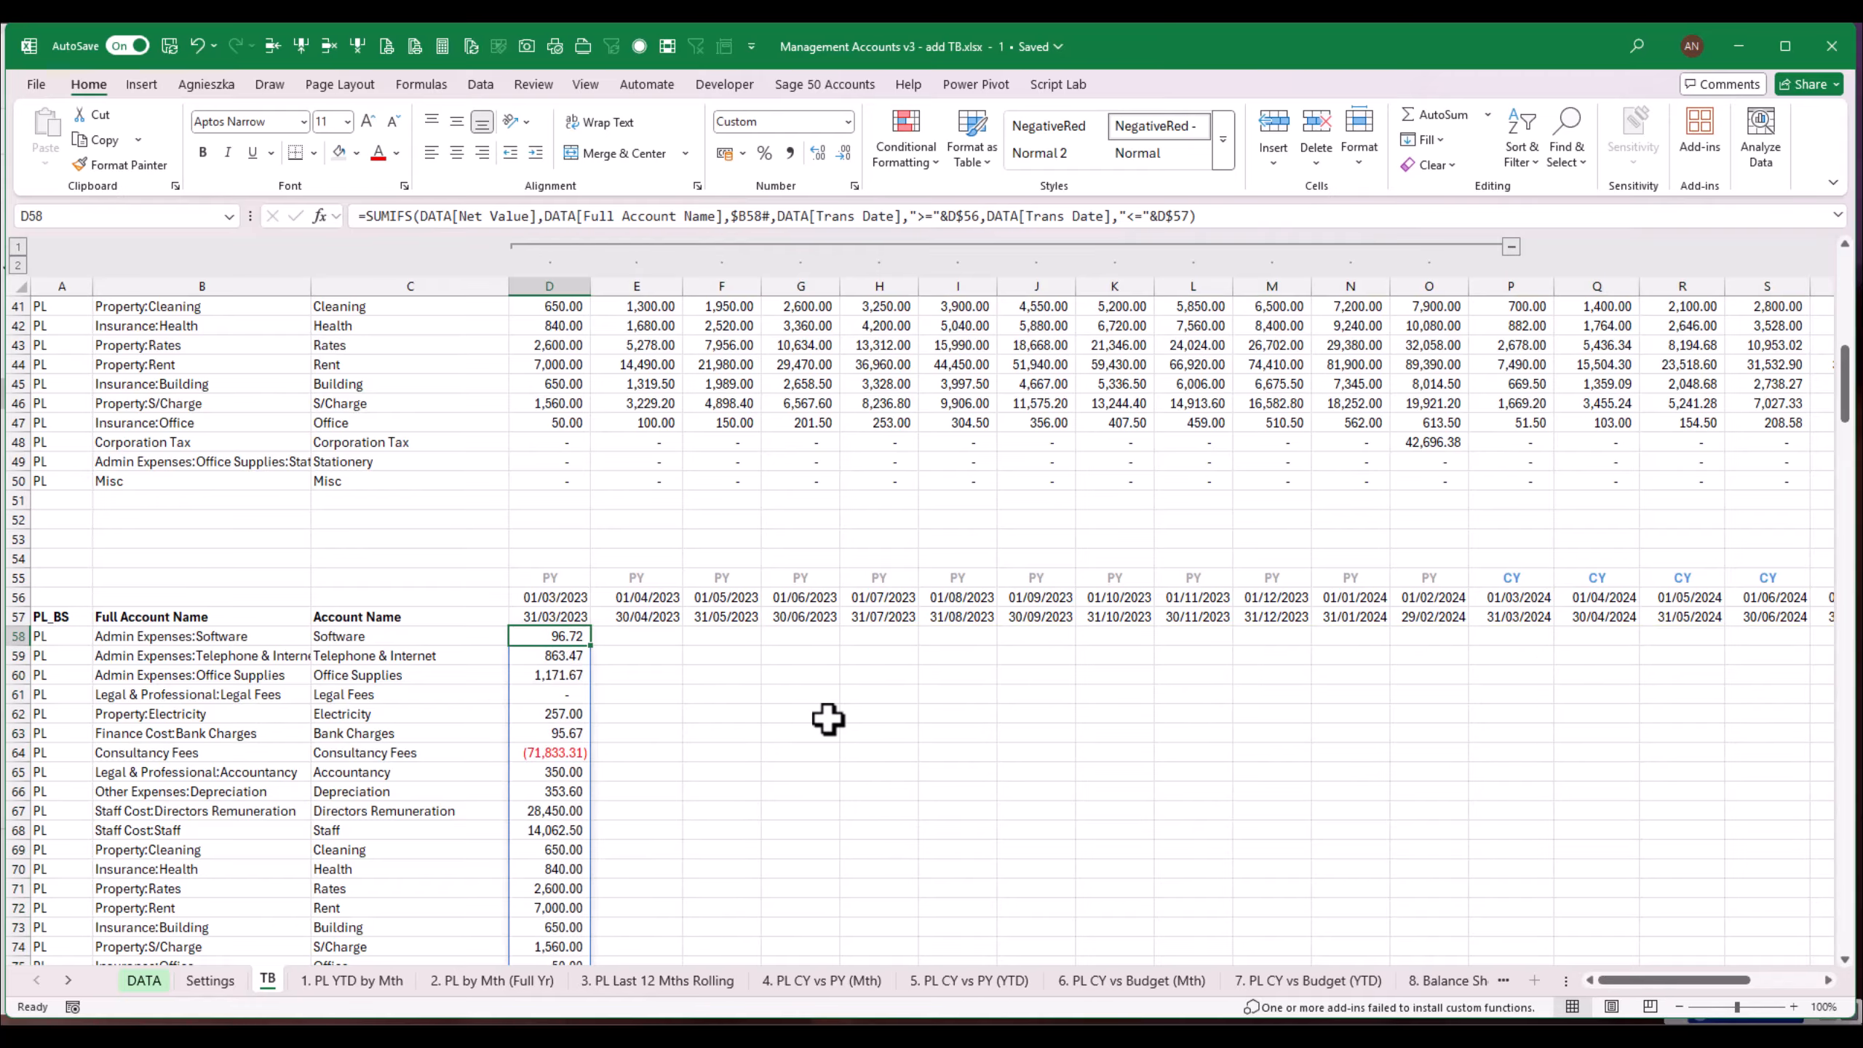
key(ctrl+c)
key(Right)
key(shift+Right)
key(shift+Right)
key(shift+Right)
key(shift+Right)
key(shift+Right)
key(shift+Right)
key(shift+Right)
key(shift+Right)
key(shift+Right)
key(shift+Right)
key(shift+Right)
key(shift+Right)
key(shift+Right)
key(shift+Right)
key(shift+Right)
key(shift+Right)
key(shift+Right)
key(shift+Right)
key(shift+Right)
key(shift+Right)
key(shift+Right)
key(shift+Right)
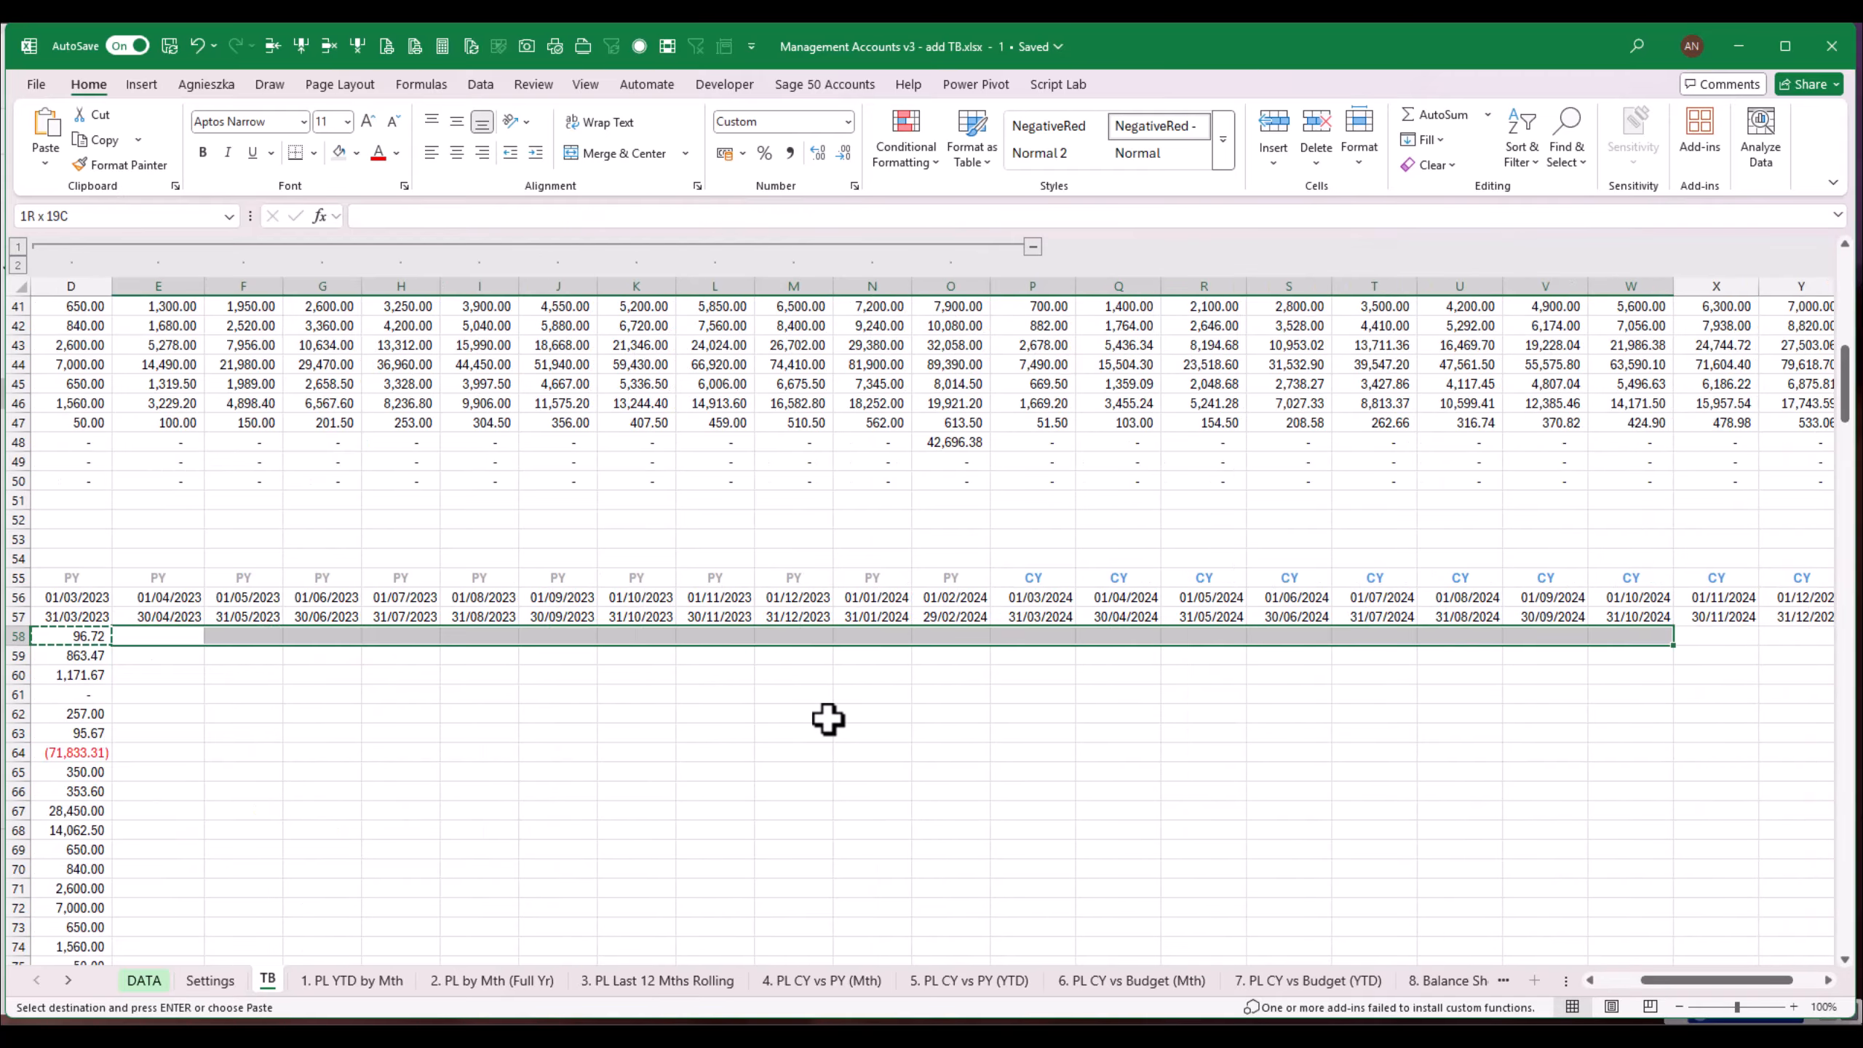
key(Return)
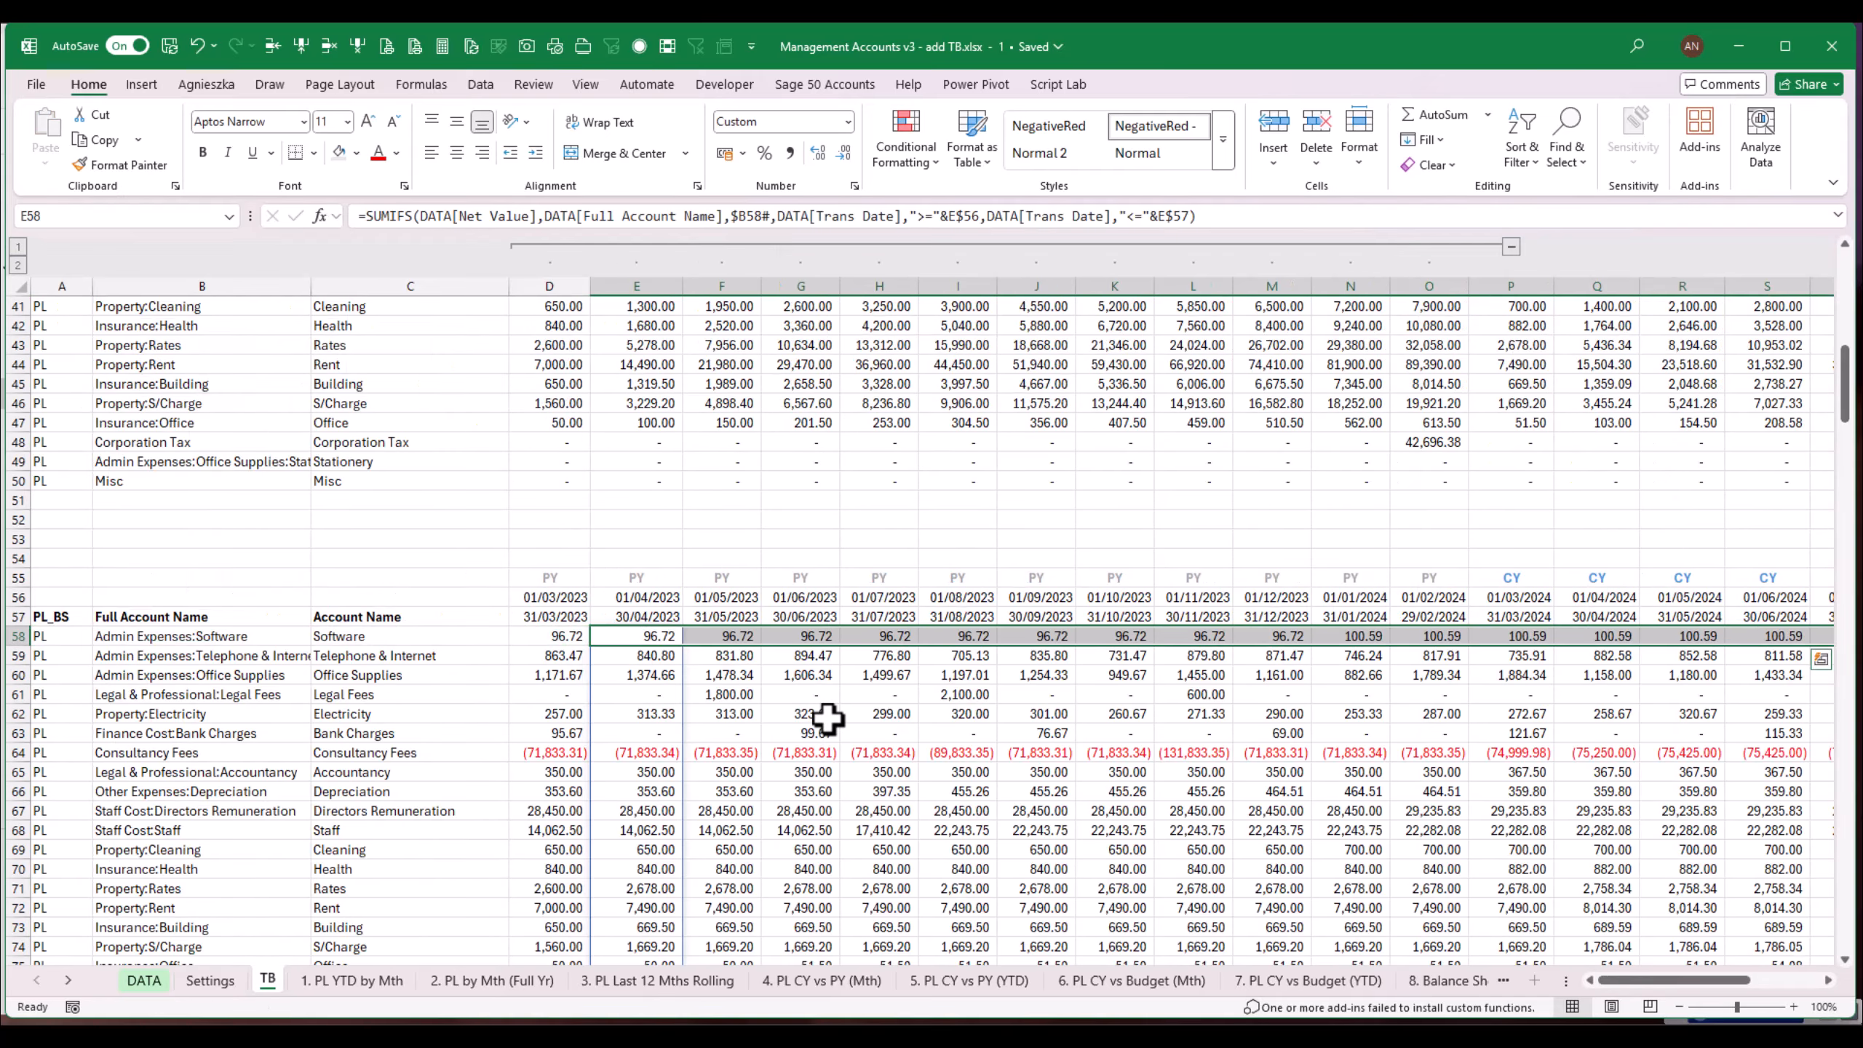
key(Left)
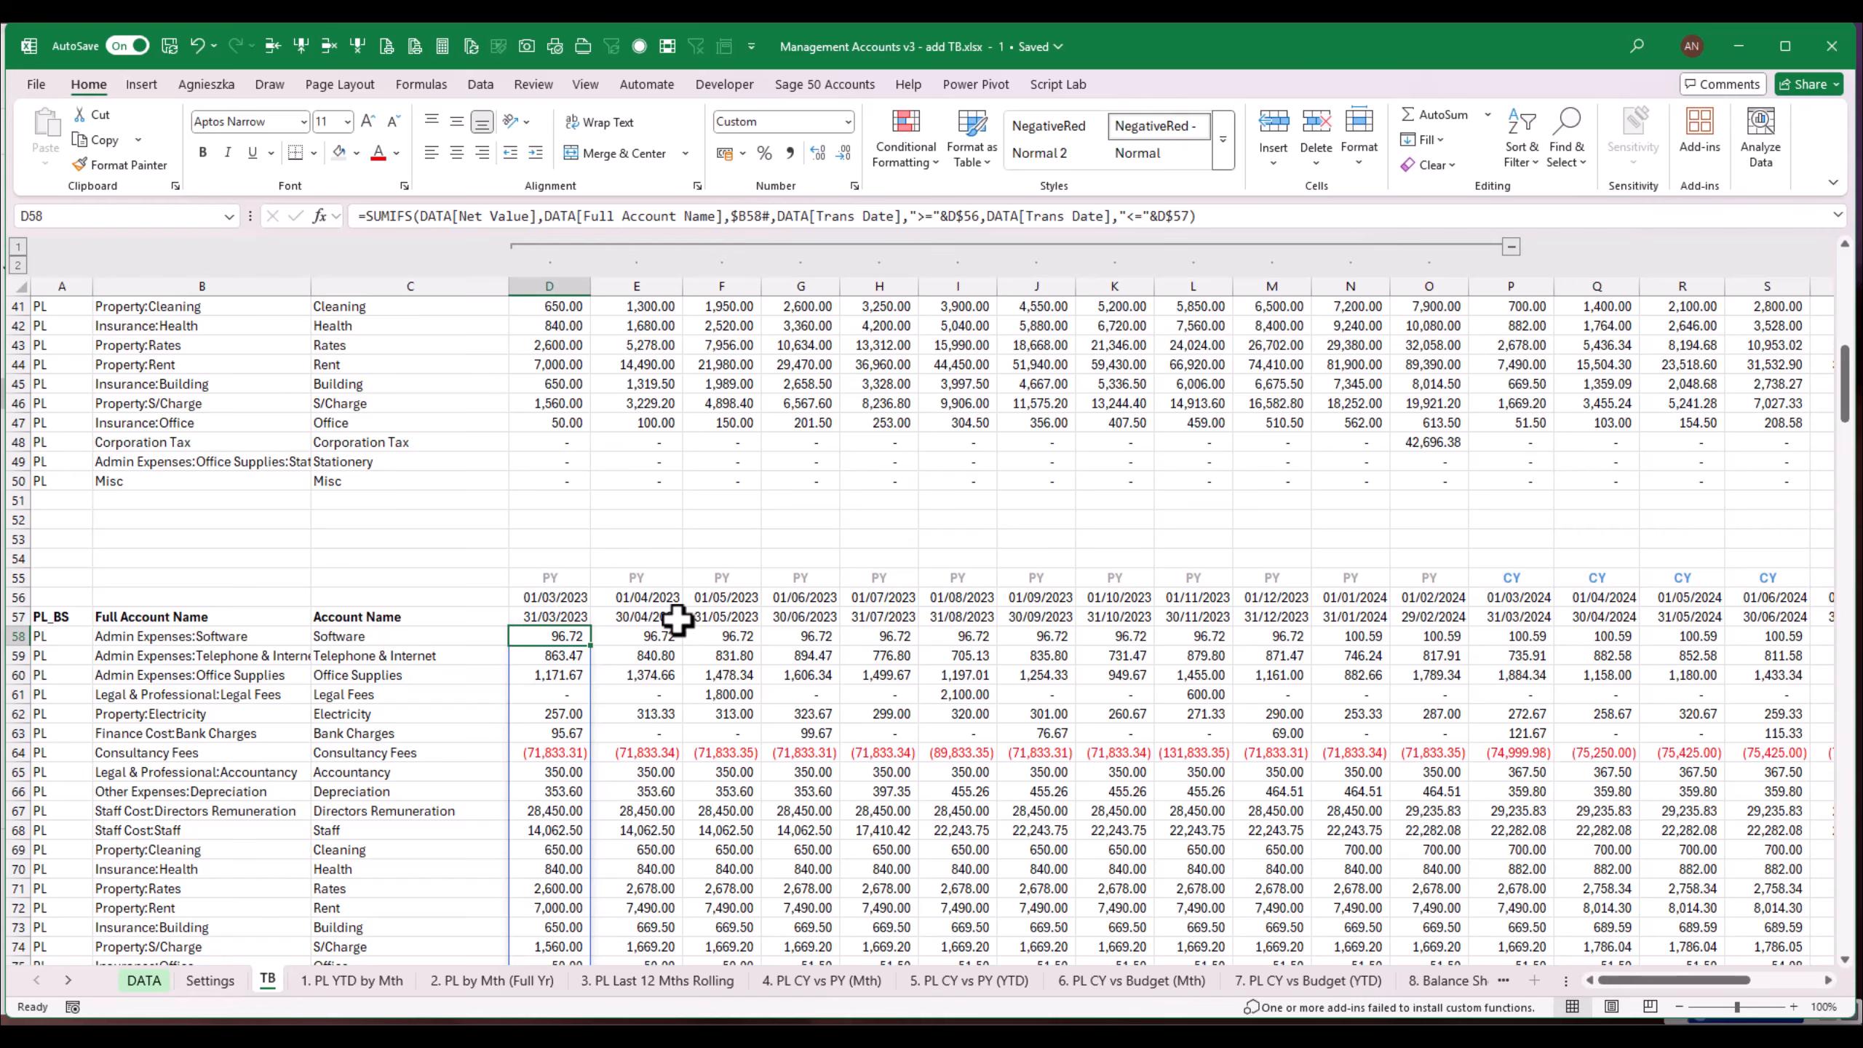
Step: Enter the title "Monthly P&L" in C54 above the PL table
scroll(1159, 485, up, 1)
click(476, 608)
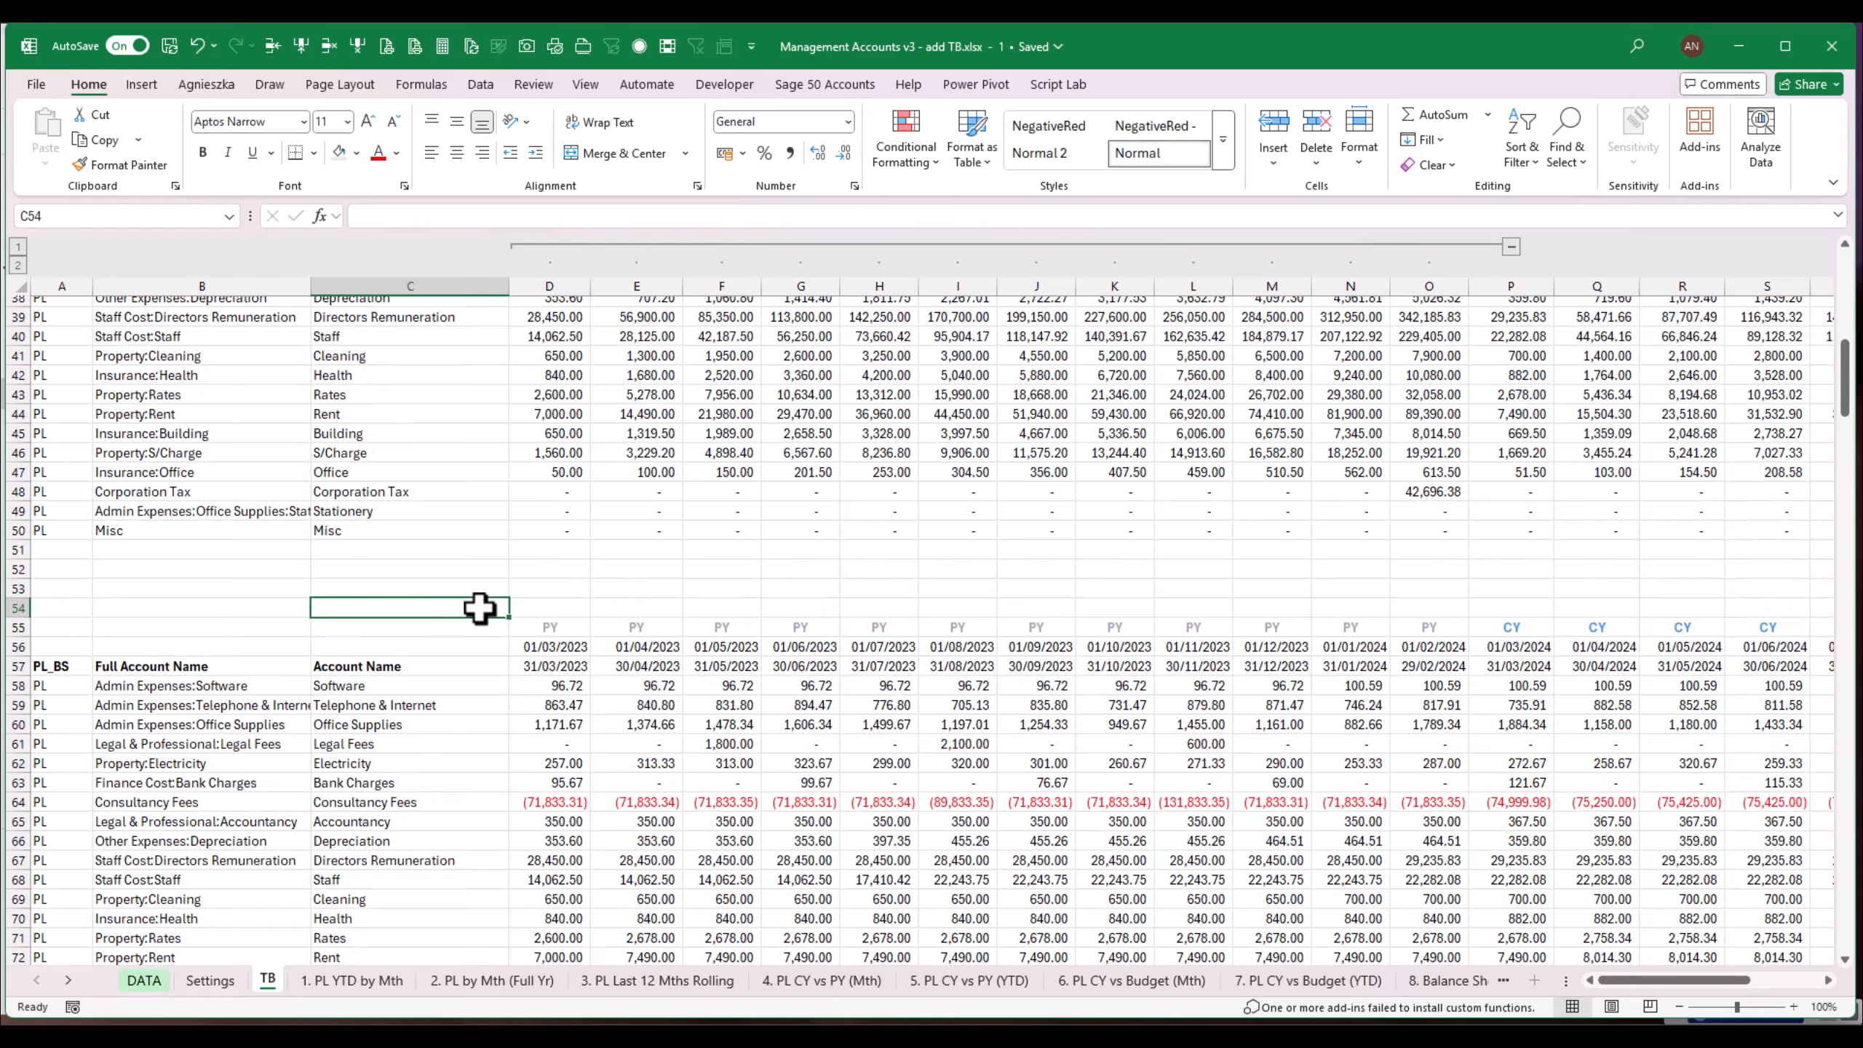
text(Monthly P&L)
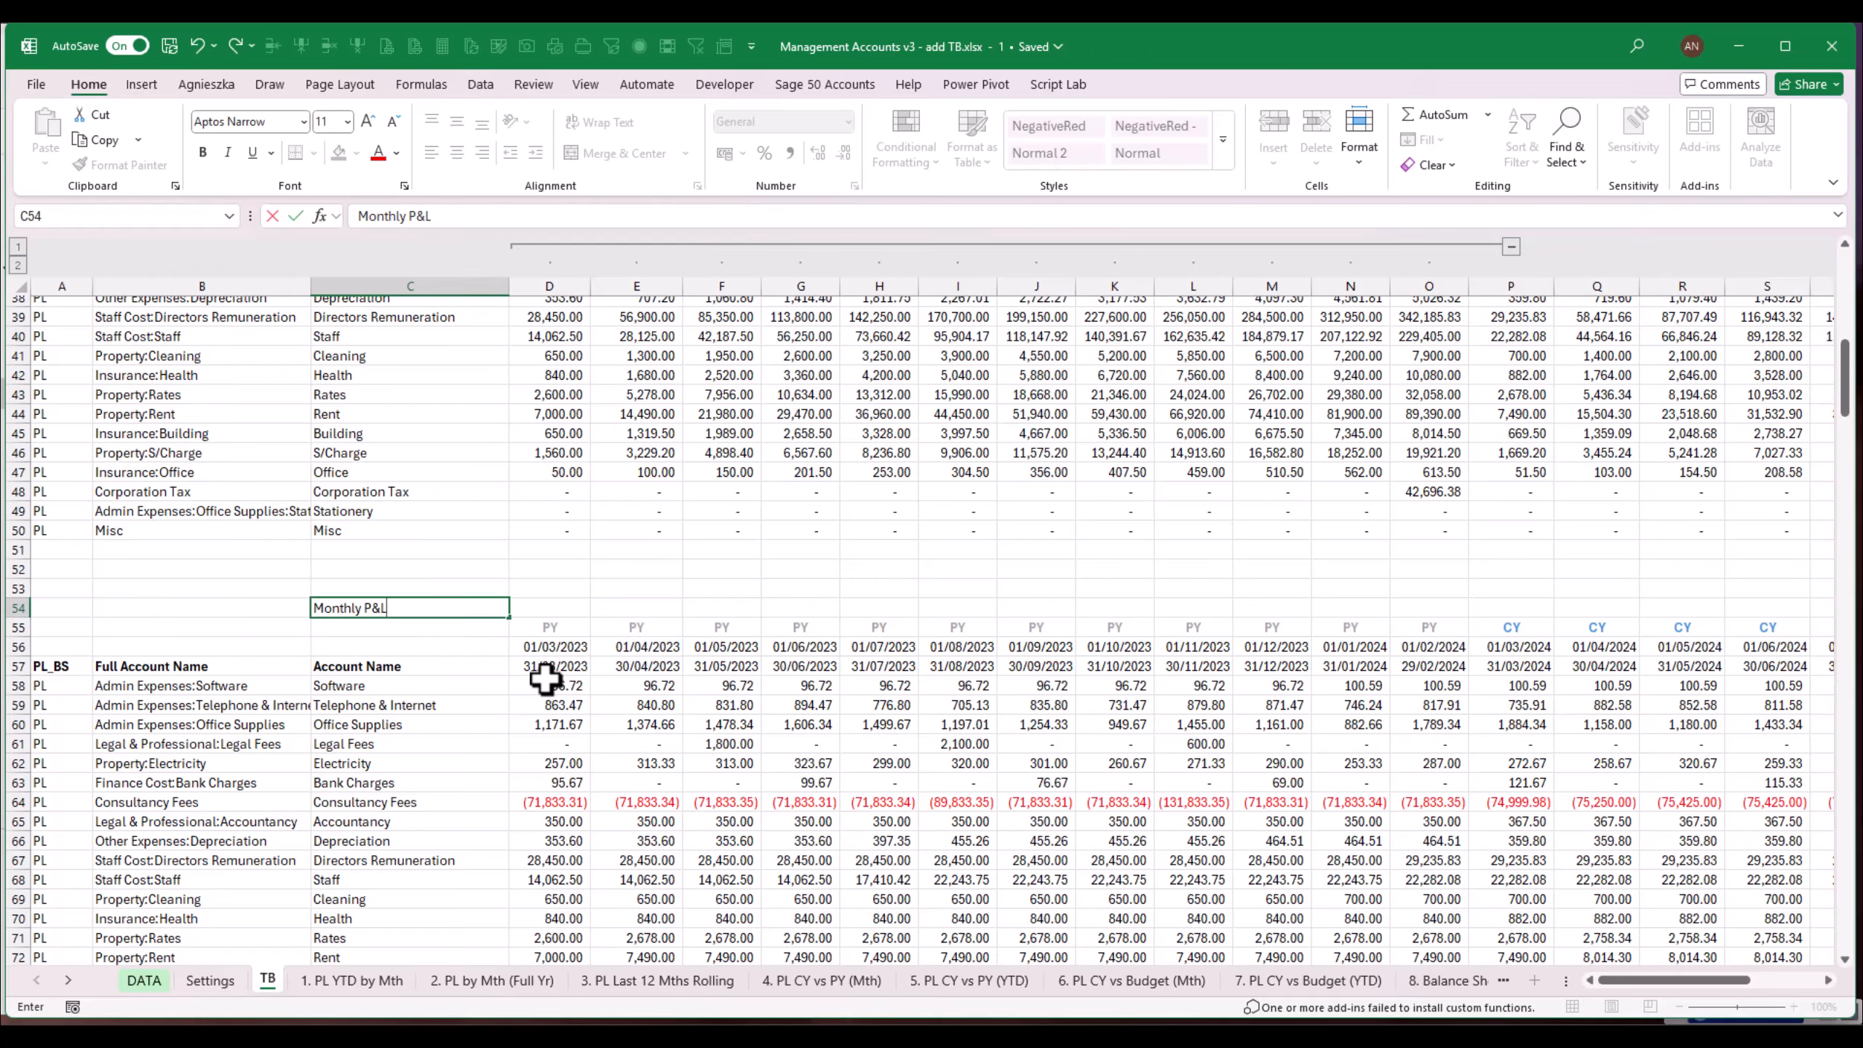
key(ctrl+Return)
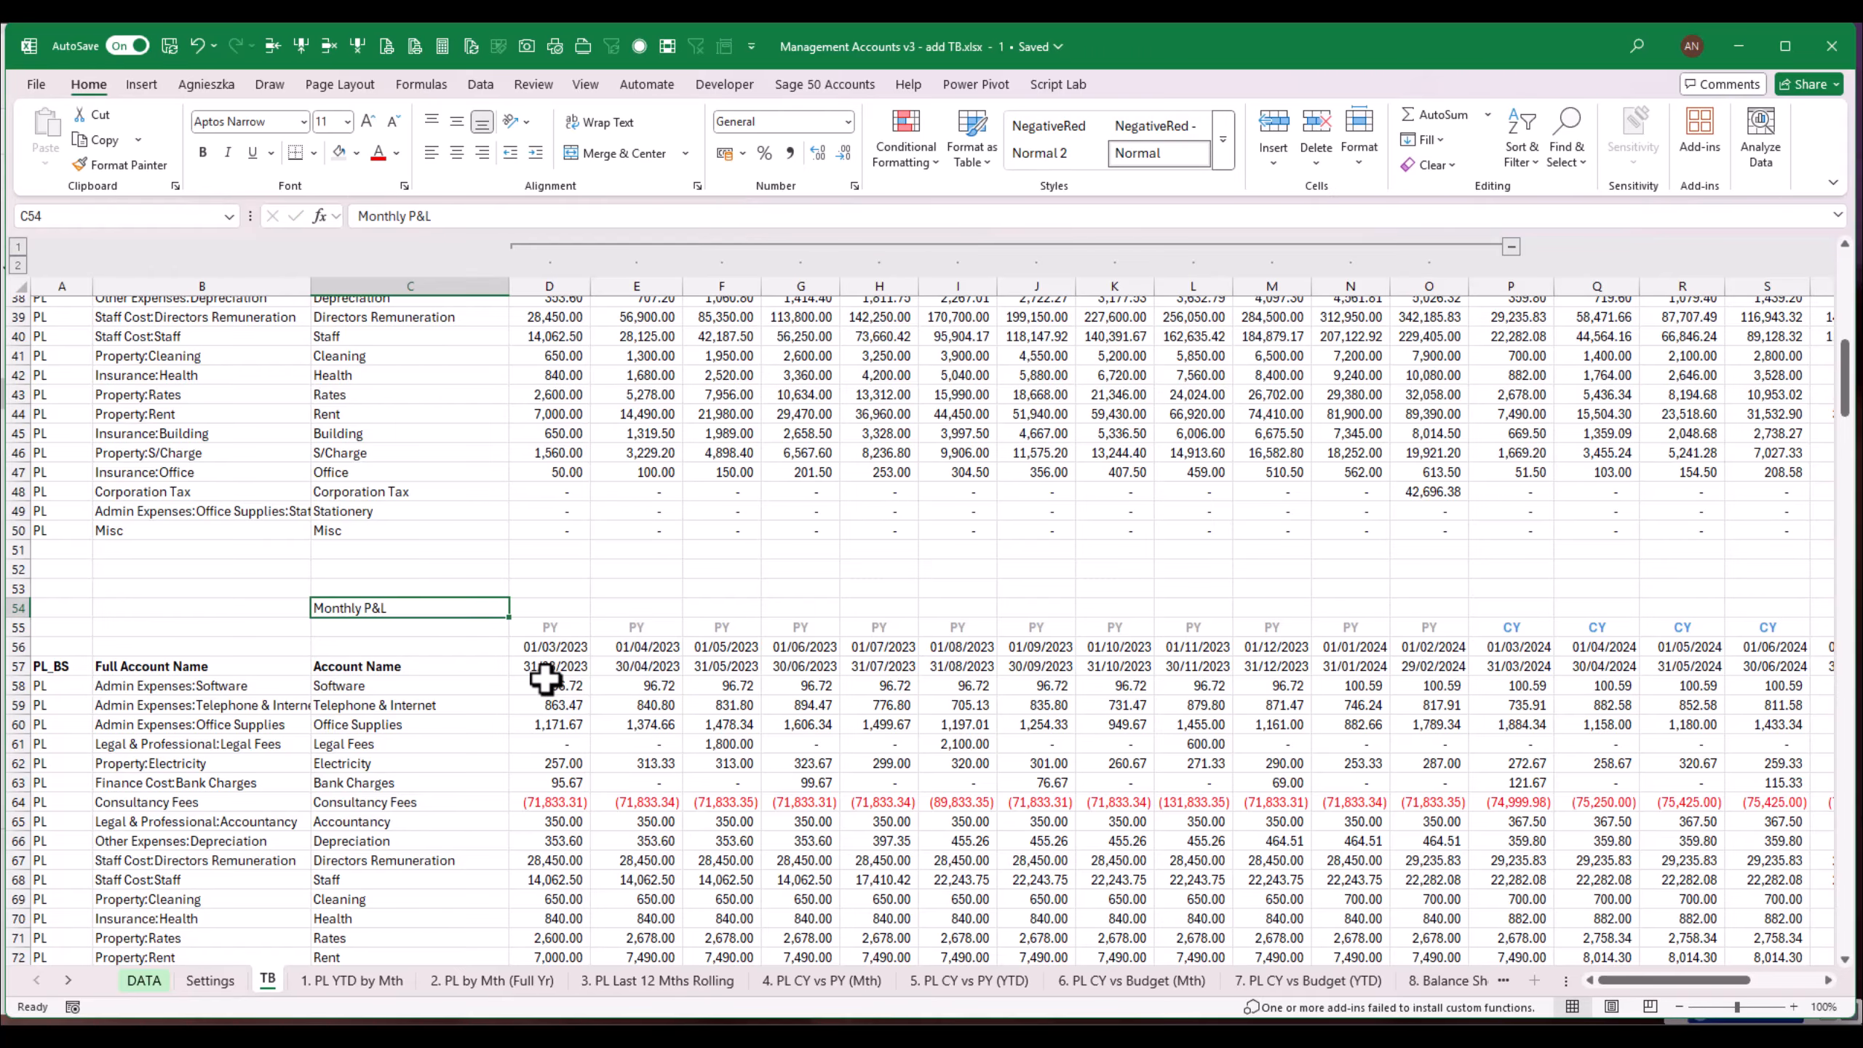
Step: Make the Monthly P&L title bold and apply a top and bottom border across D54:AA54
key(shift+Right)
key(shift+Right)
key(shift+Right)
key(shift+Right)
key(shift+Right)
key(shift+Right)
key(shift+Right)
key(shift+Right)
key(shift+Right)
key(shift+Right)
key(shift+Right)
key(shift+Right)
key(shift+Right)
key(shift+Right)
key(shift+Right)
key(shift+Right)
key(shift+Right)
key(shift+Right)
key(shift+Right)
key(shift+Right)
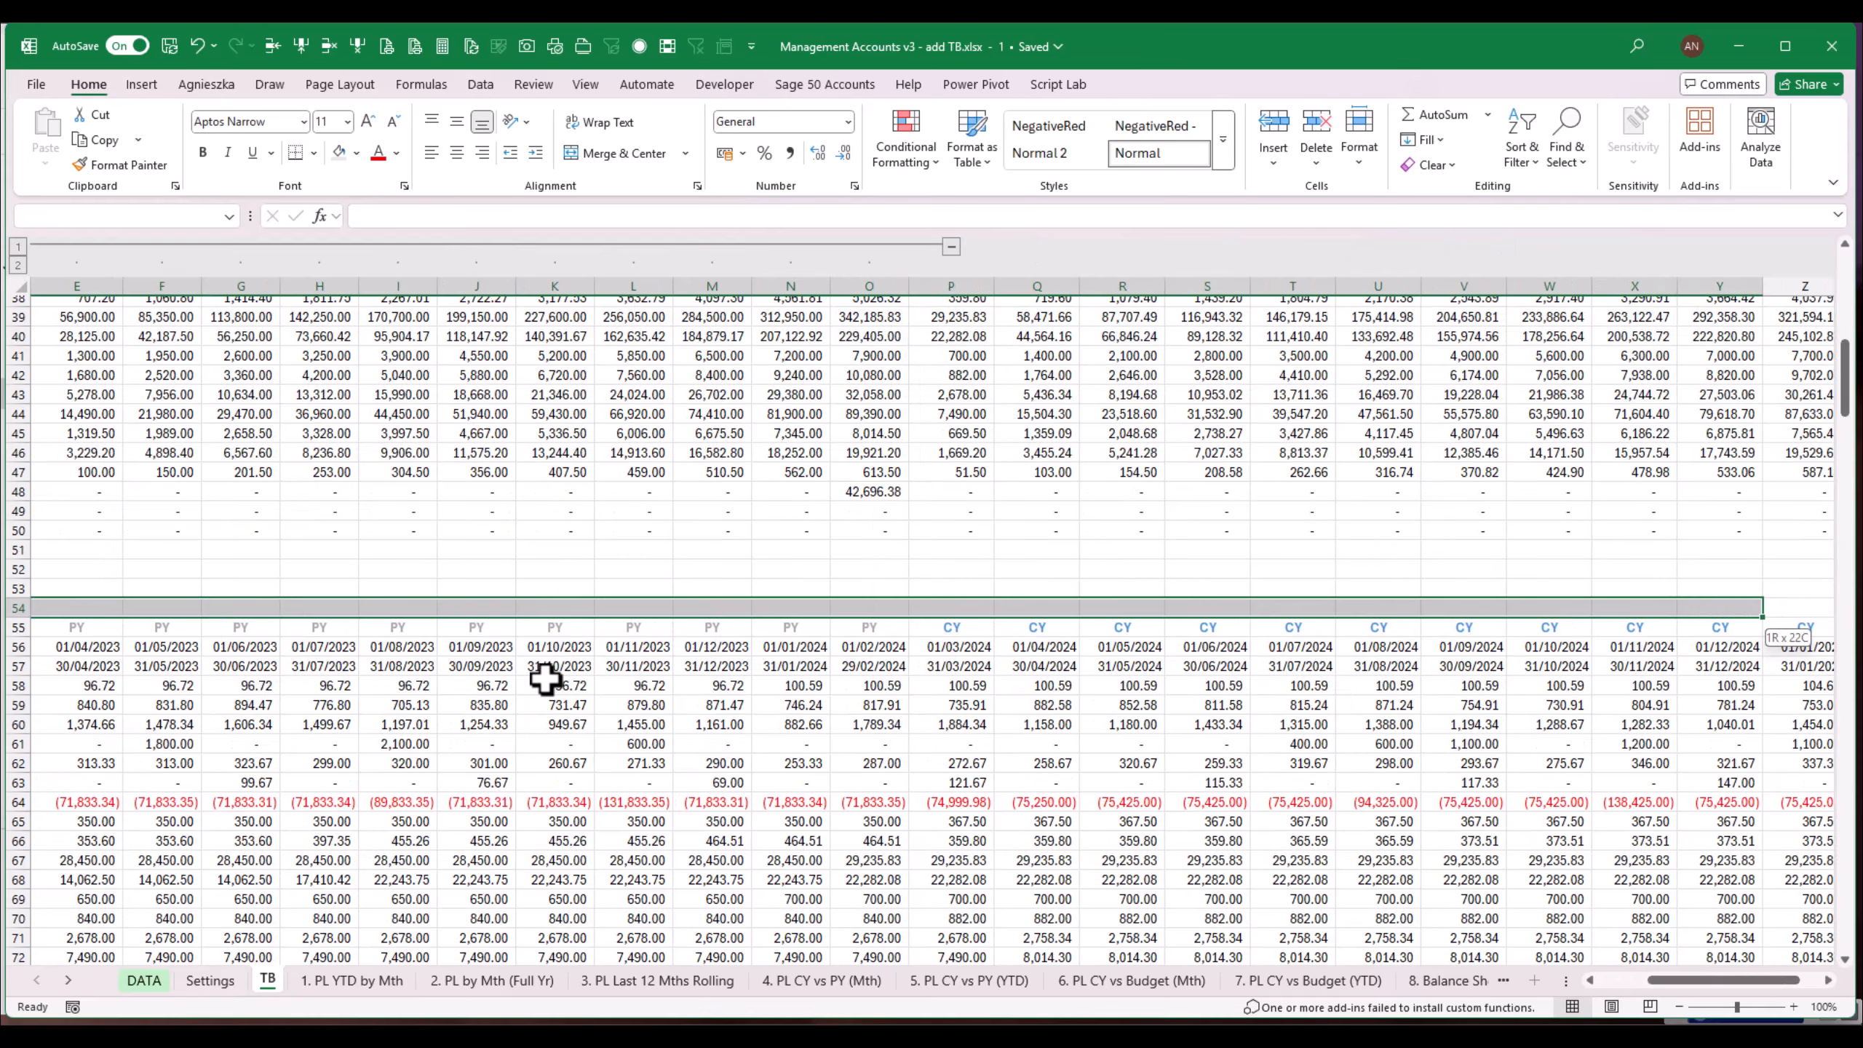
key(shift+Right)
key(shift+Right)
key(shift+Right)
key(shift+Right)
key(shift+Right)
key(shift+Right)
key(shift+Right)
key(shift+Right)
key(shift+Right)
key(shift+Right)
key(shift+Right)
key(shift+Left)
key(shift+Left)
key(shift+Left)
key(shift+Left)
key(shift+Left)
key(shift+Left)
key(shift+Left)
key(shift+Left)
key(shift+Left)
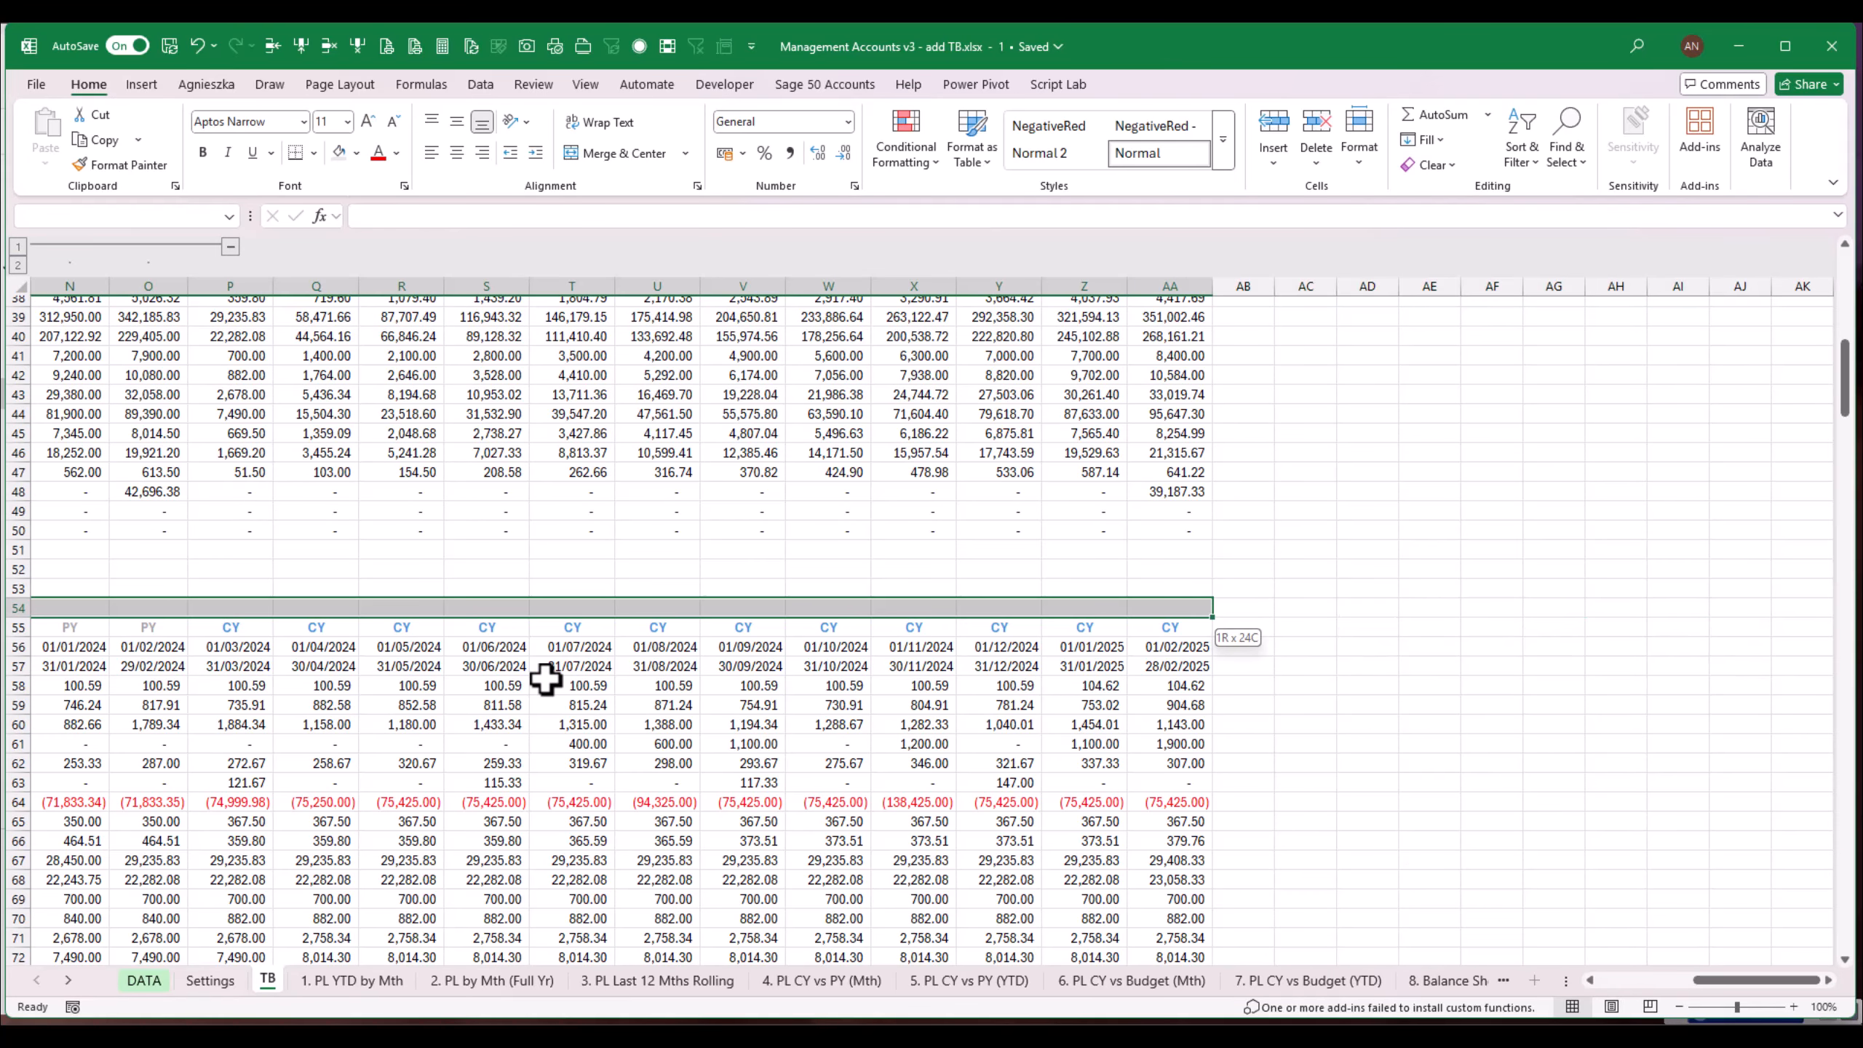
click(314, 153)
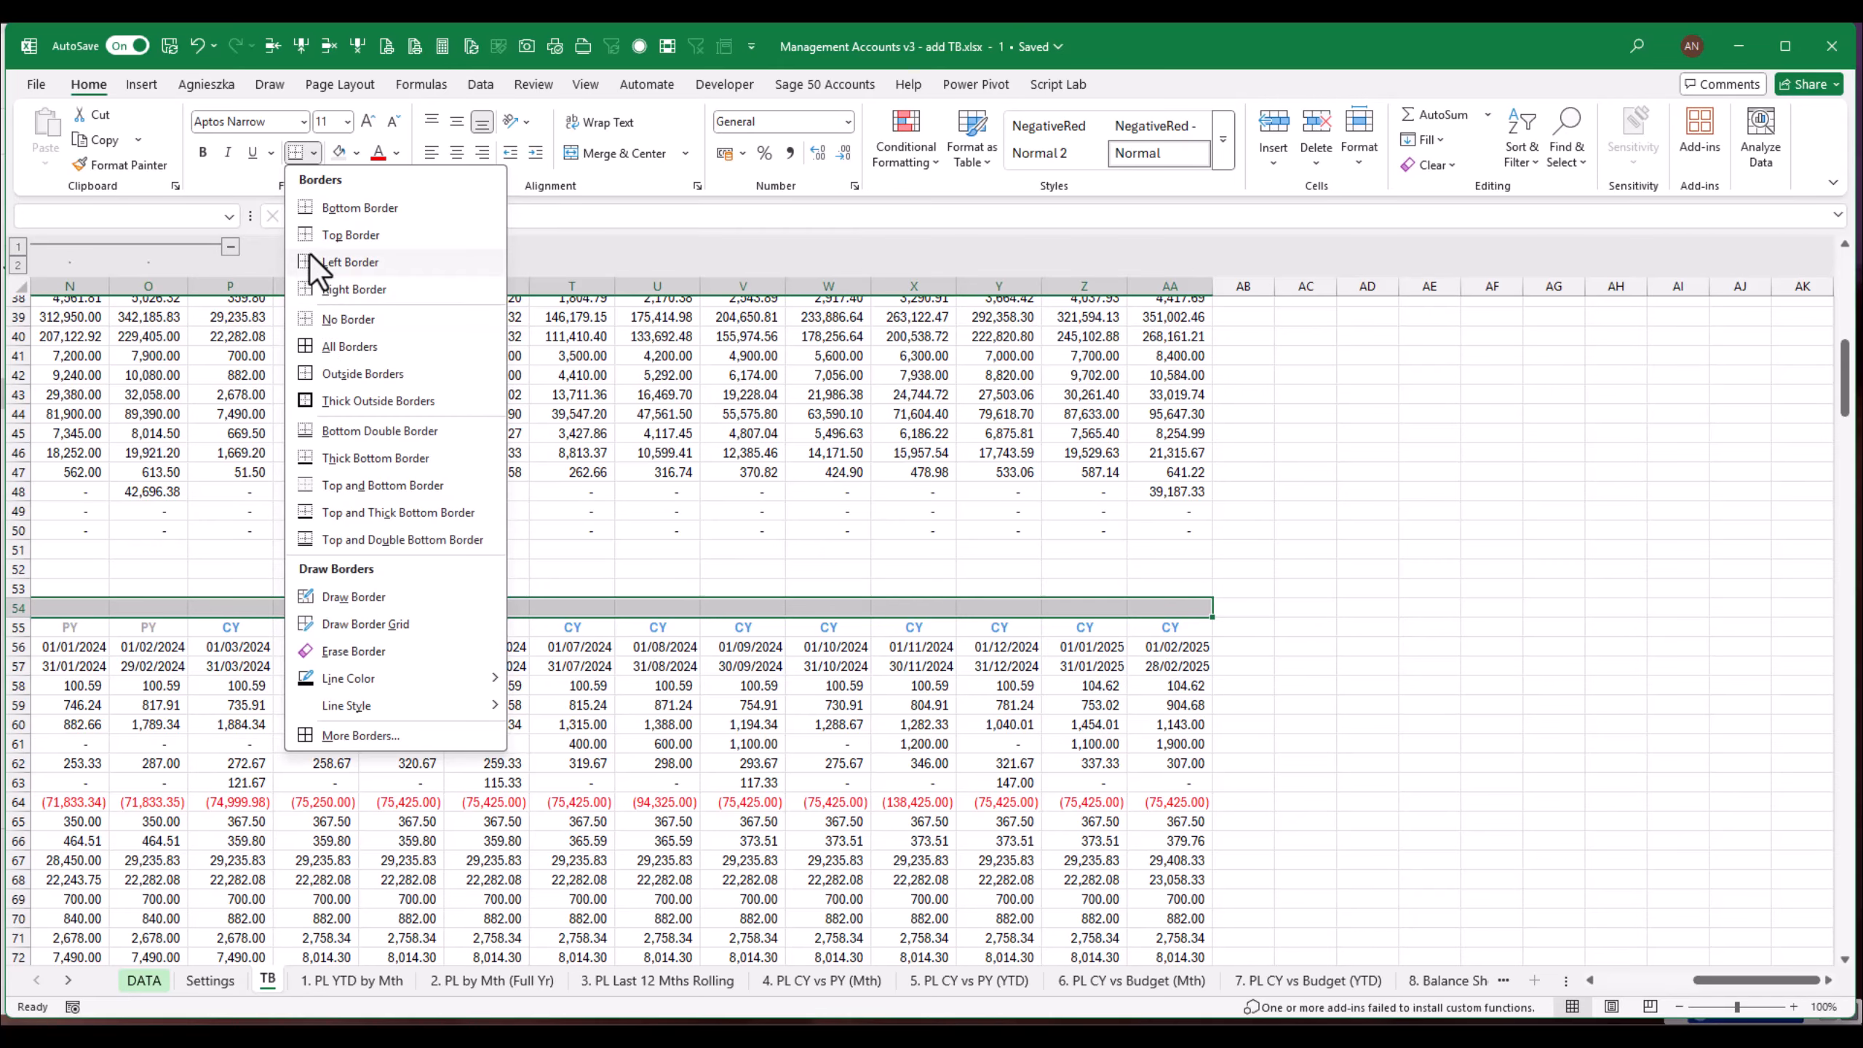
click(309, 486)
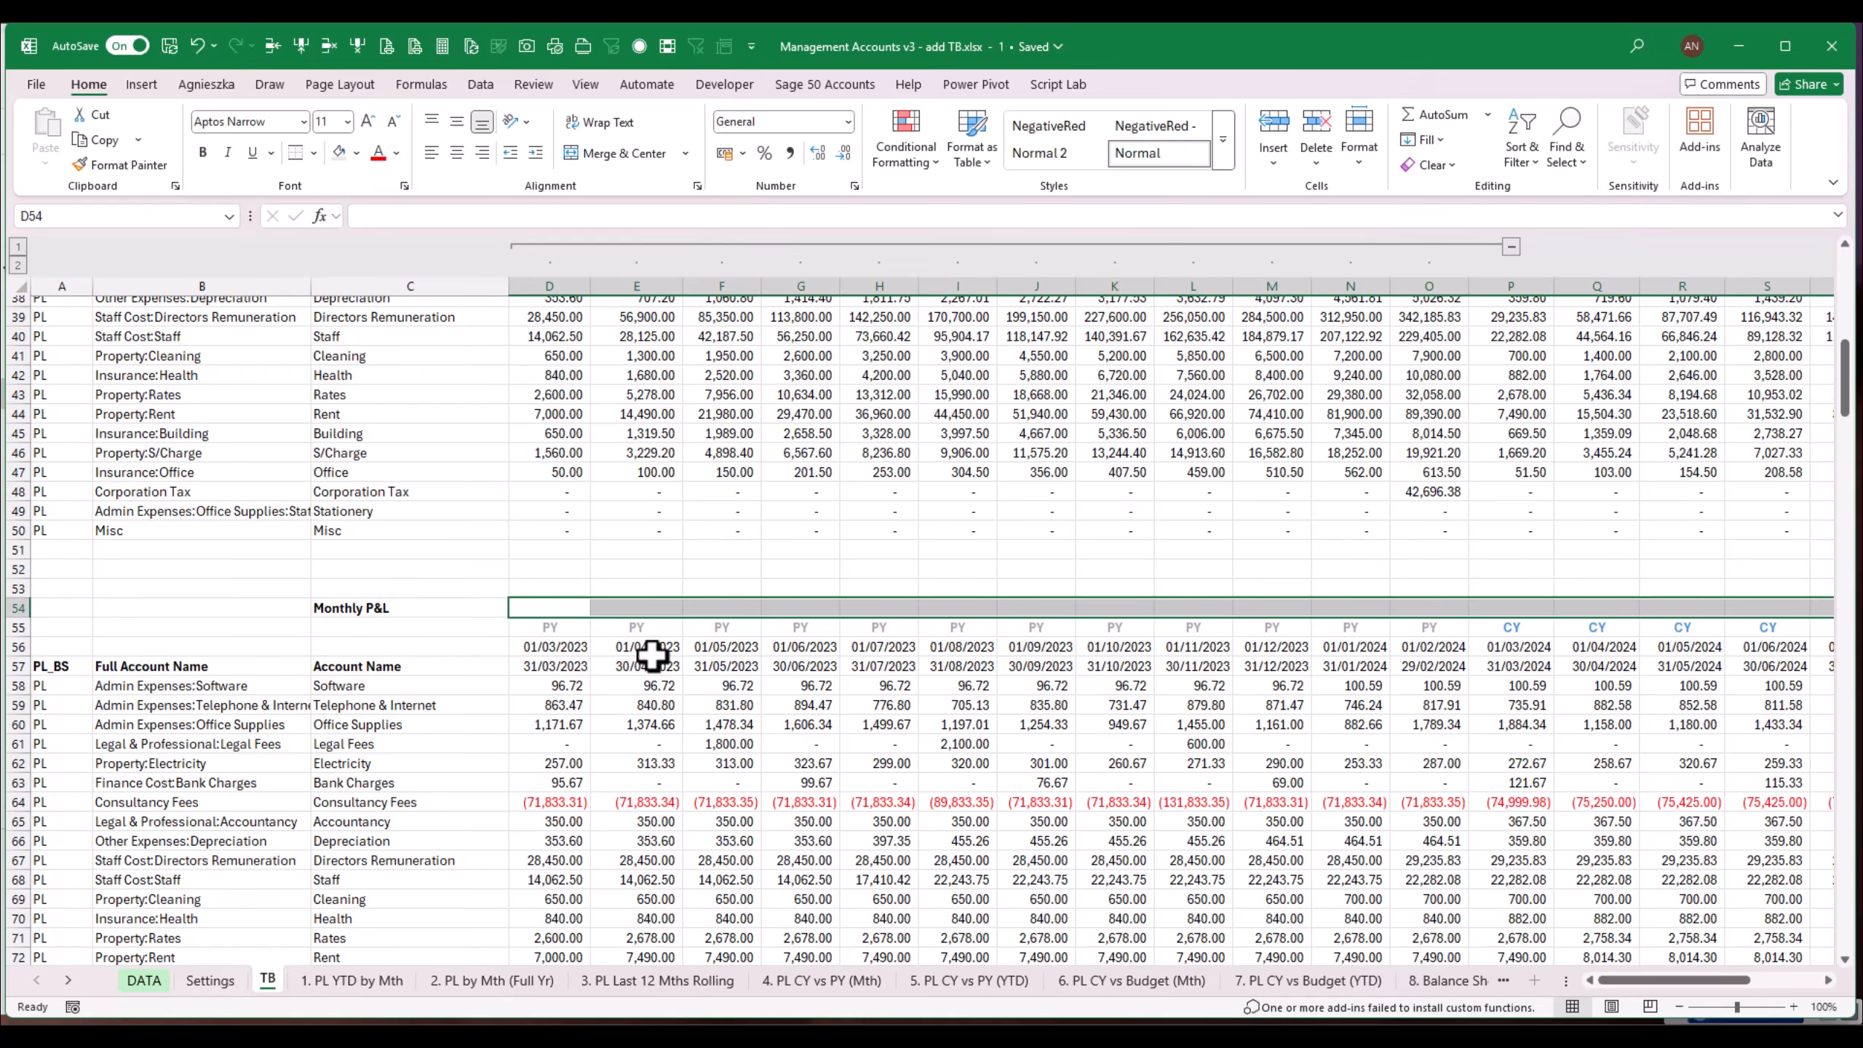
Step: Insert a blank row beneath the Monthly P&L title row and enter =SUM(D59#) in D54
click(464, 628)
click(273, 46)
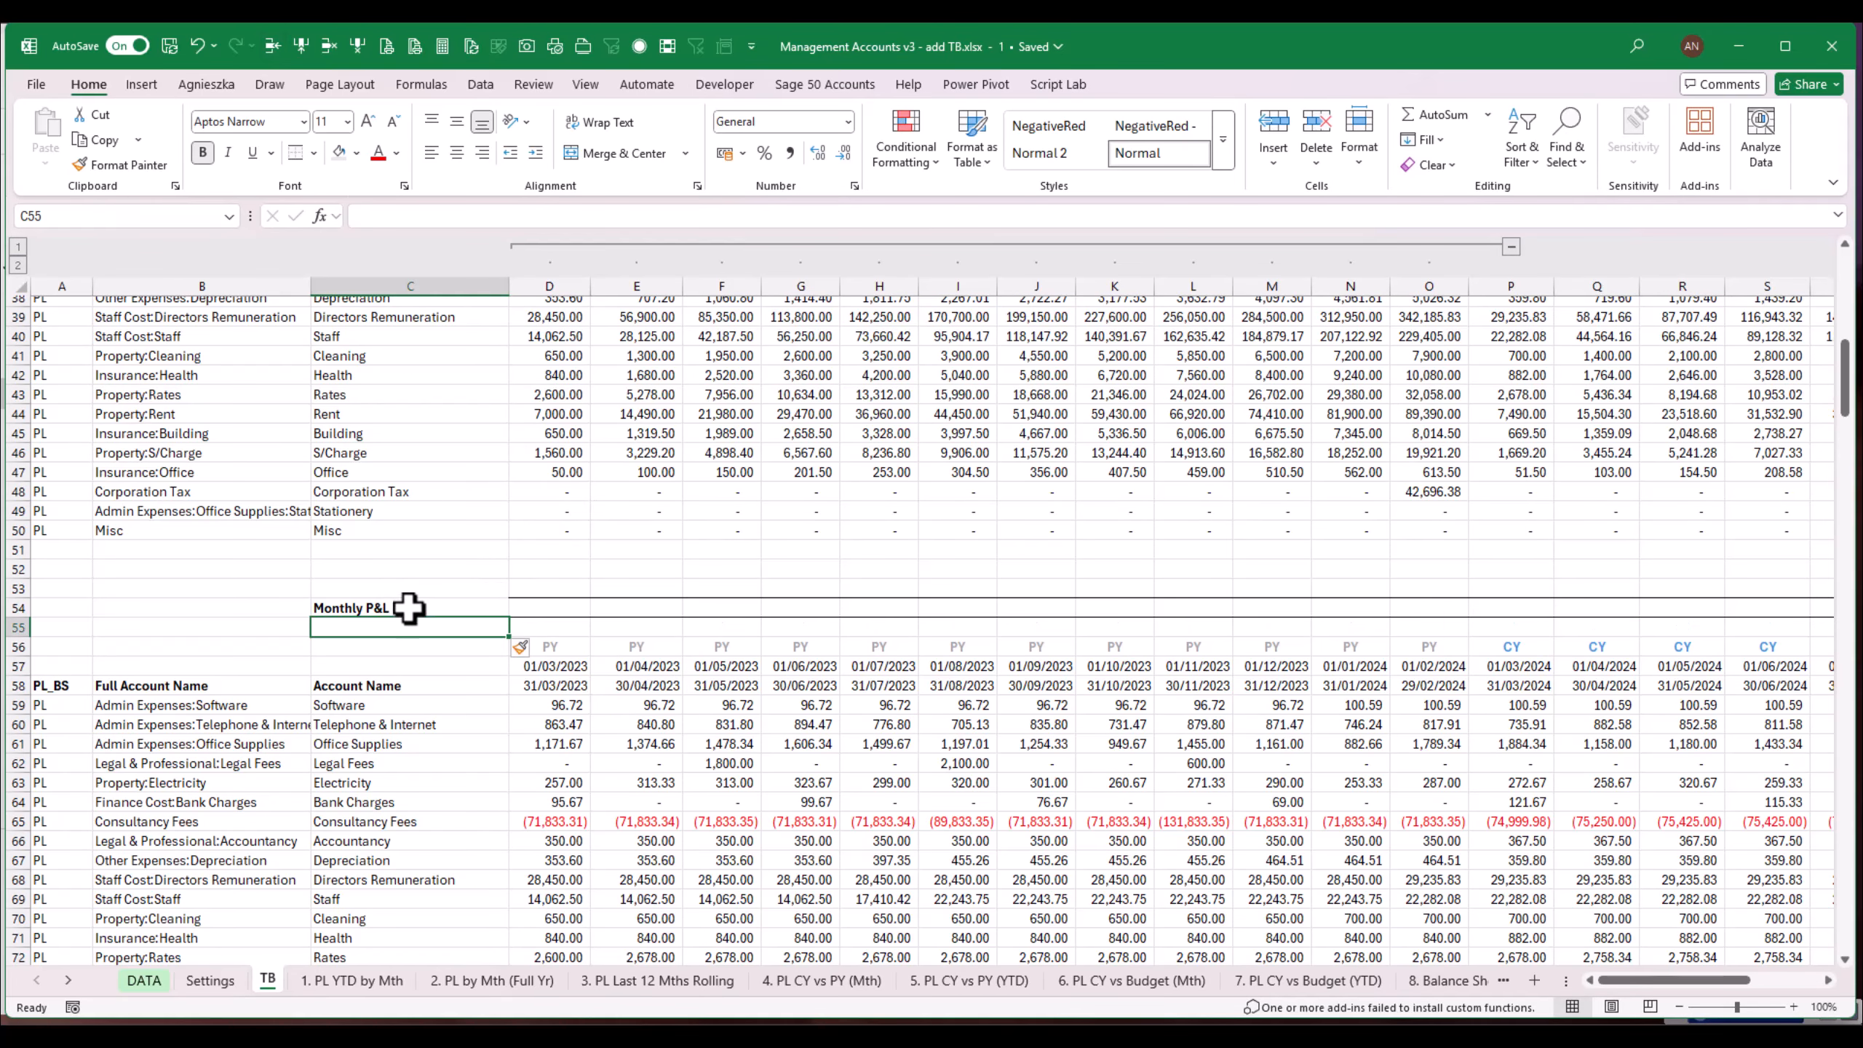
click(543, 606)
text(=sum()
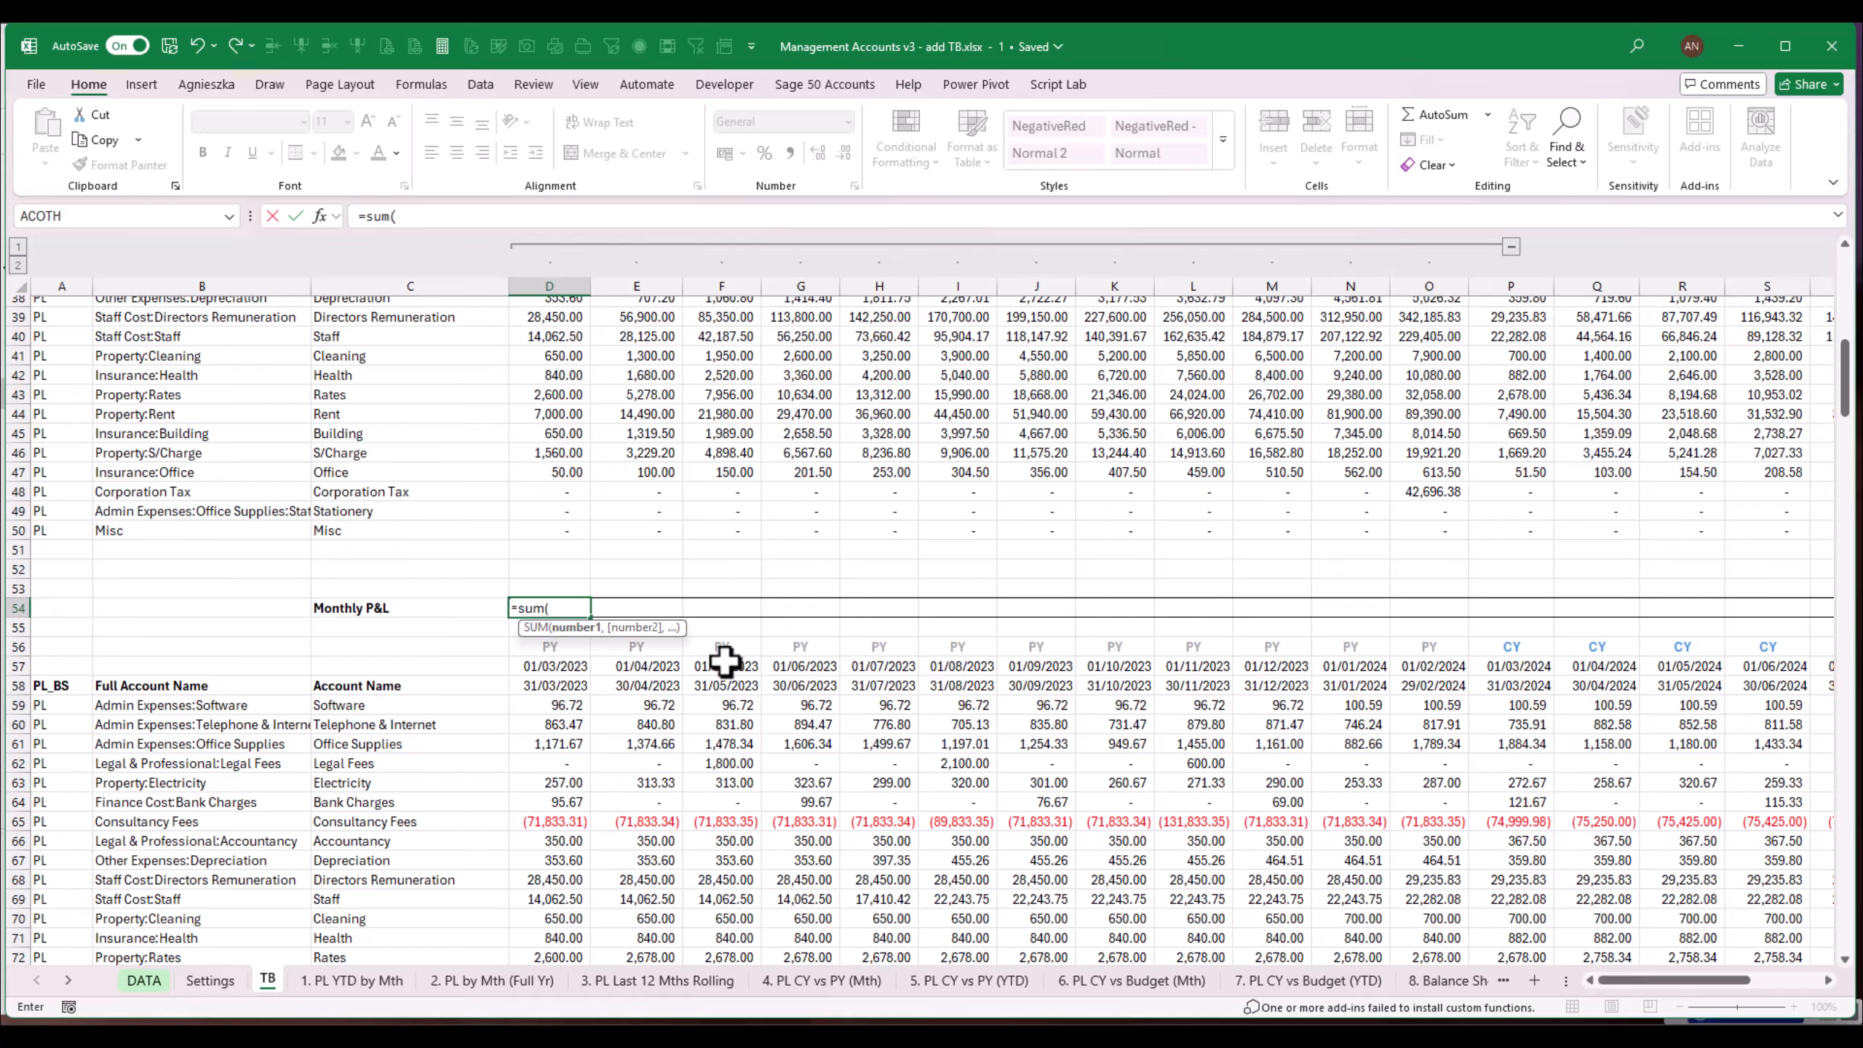
click(558, 706)
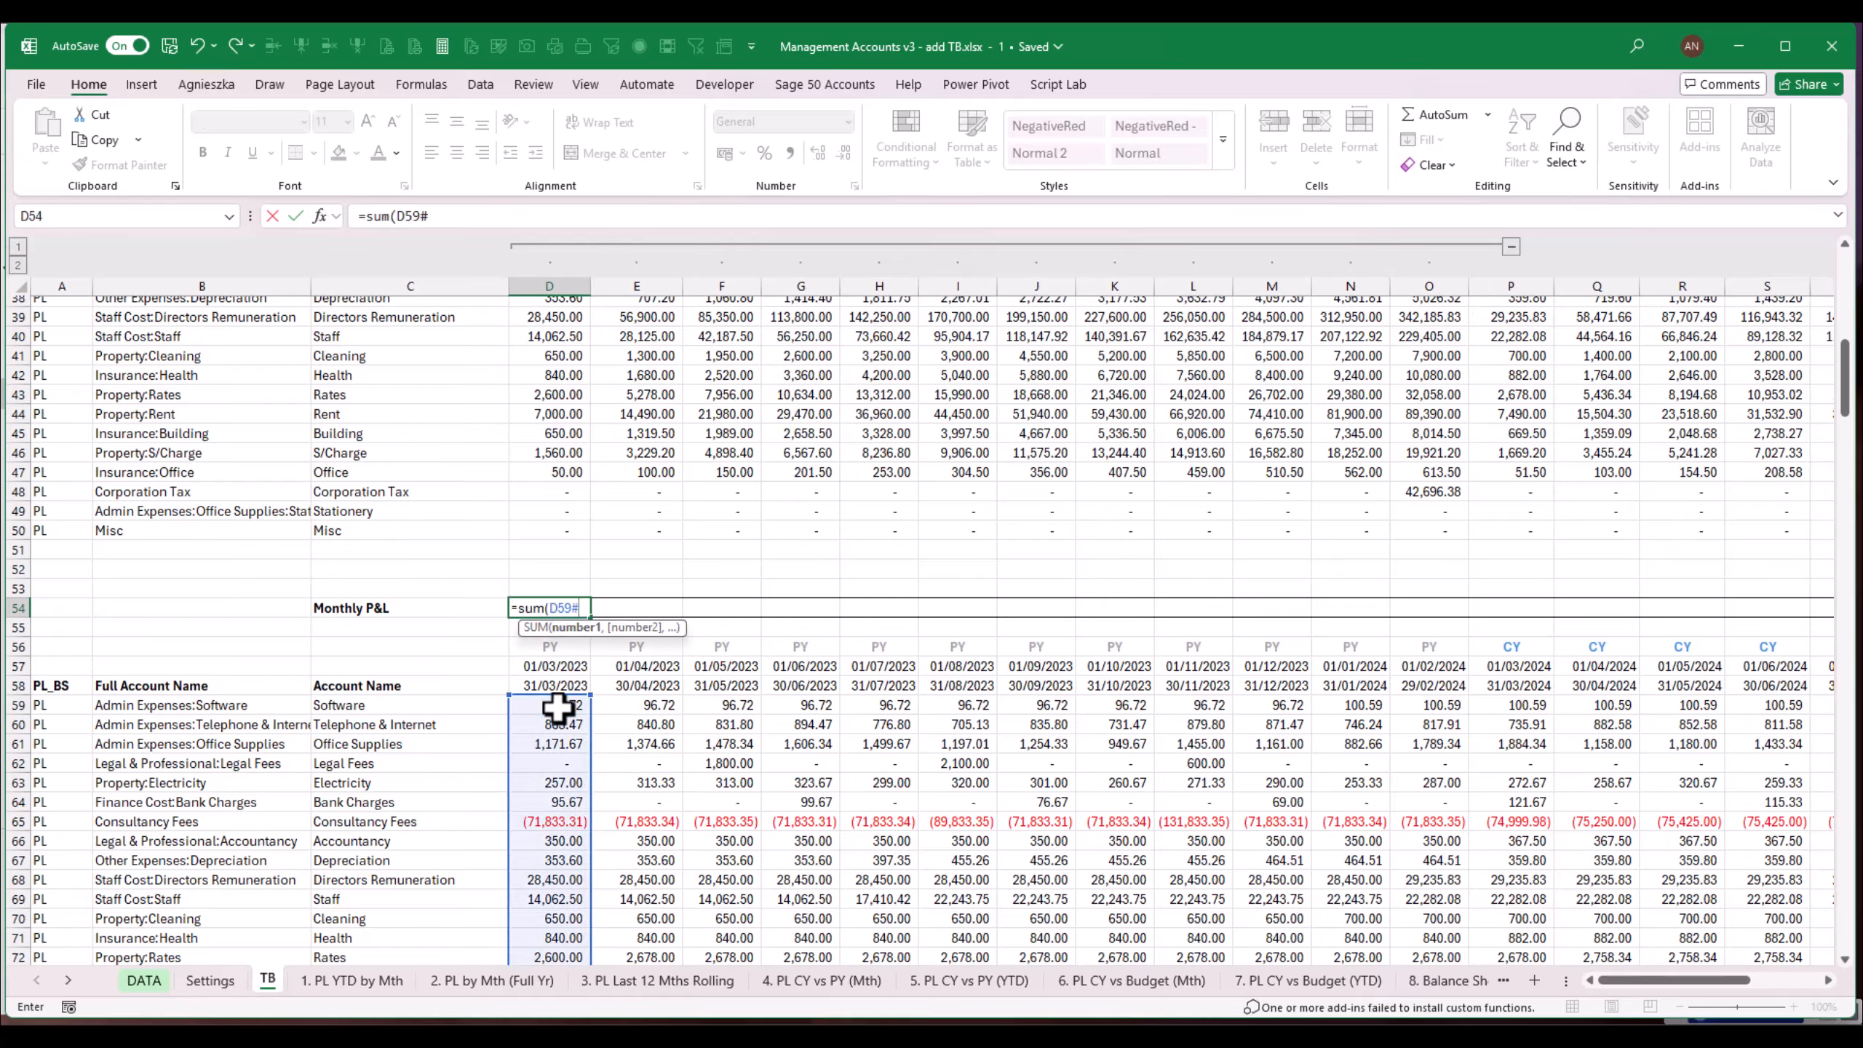
key(ctrl+Return)
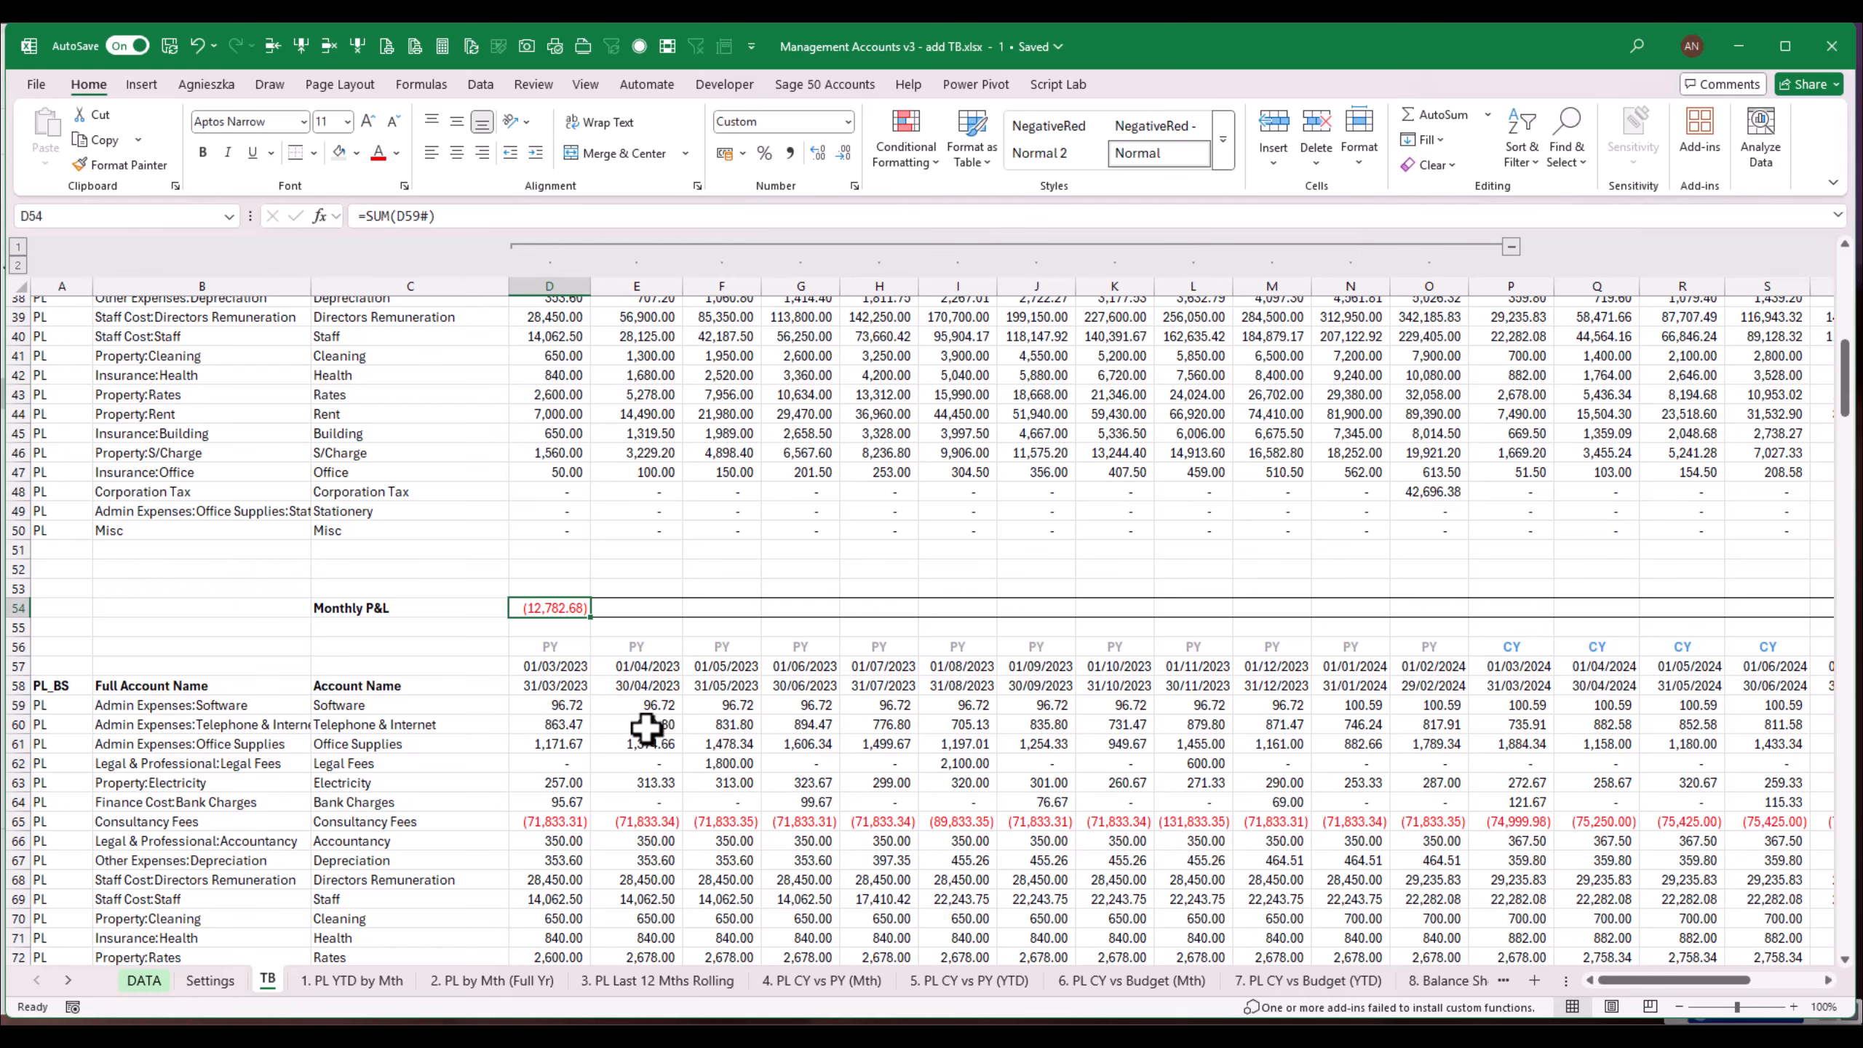
Step: Check the D59:D79 figures and reverse the sign of the D54 total with =-SUM(D59#)
click(578, 815)
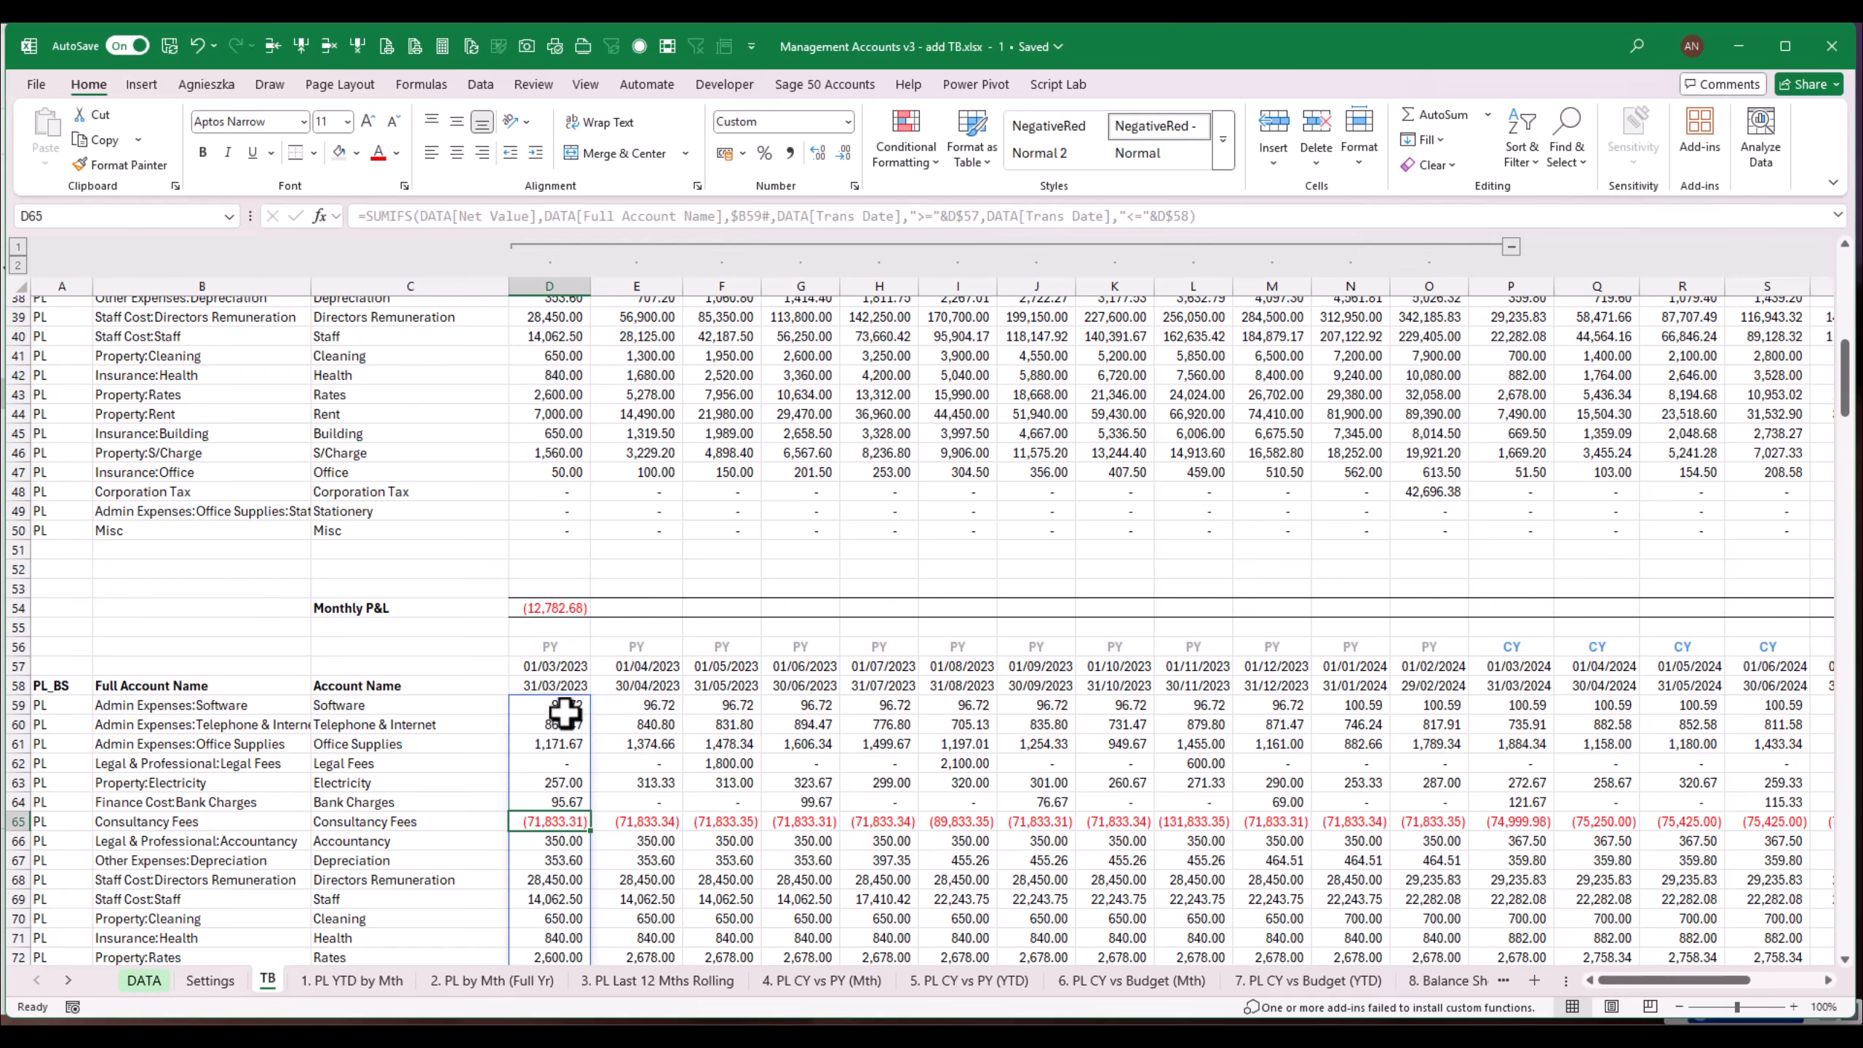
drag(570, 706, 574, 962)
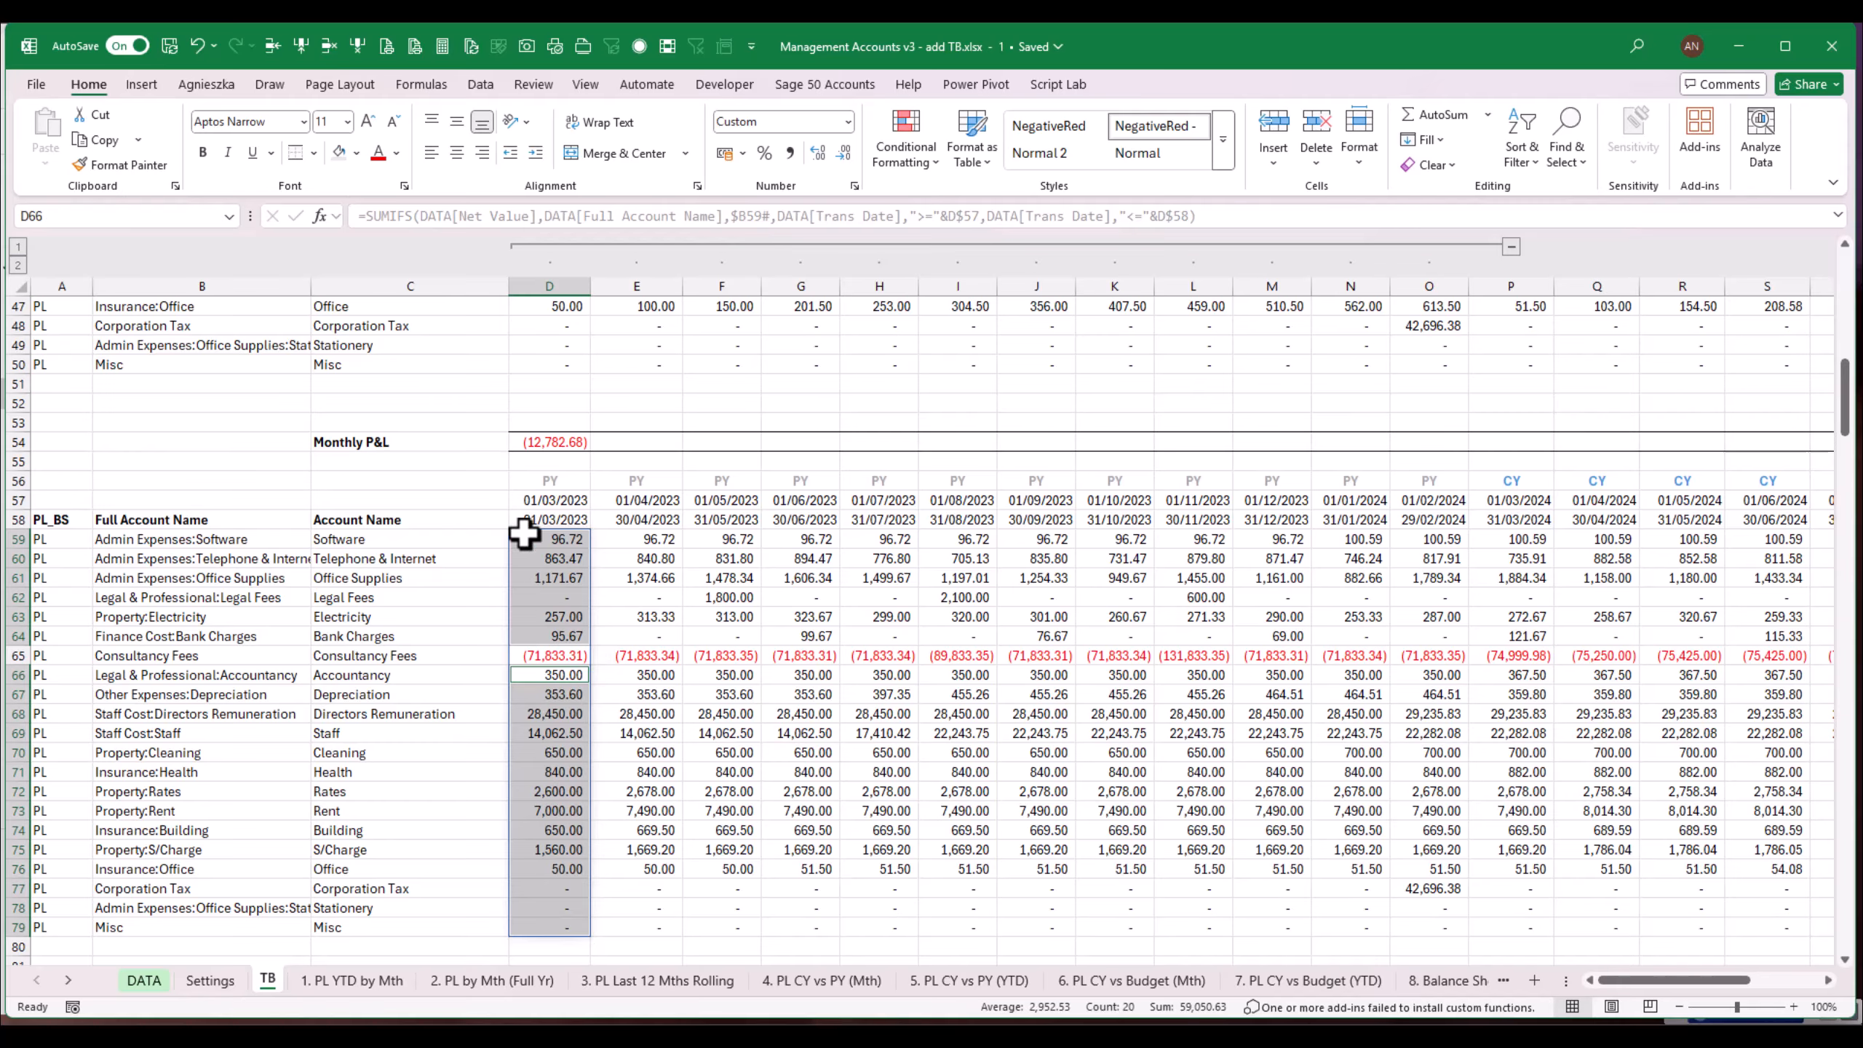
click(537, 441)
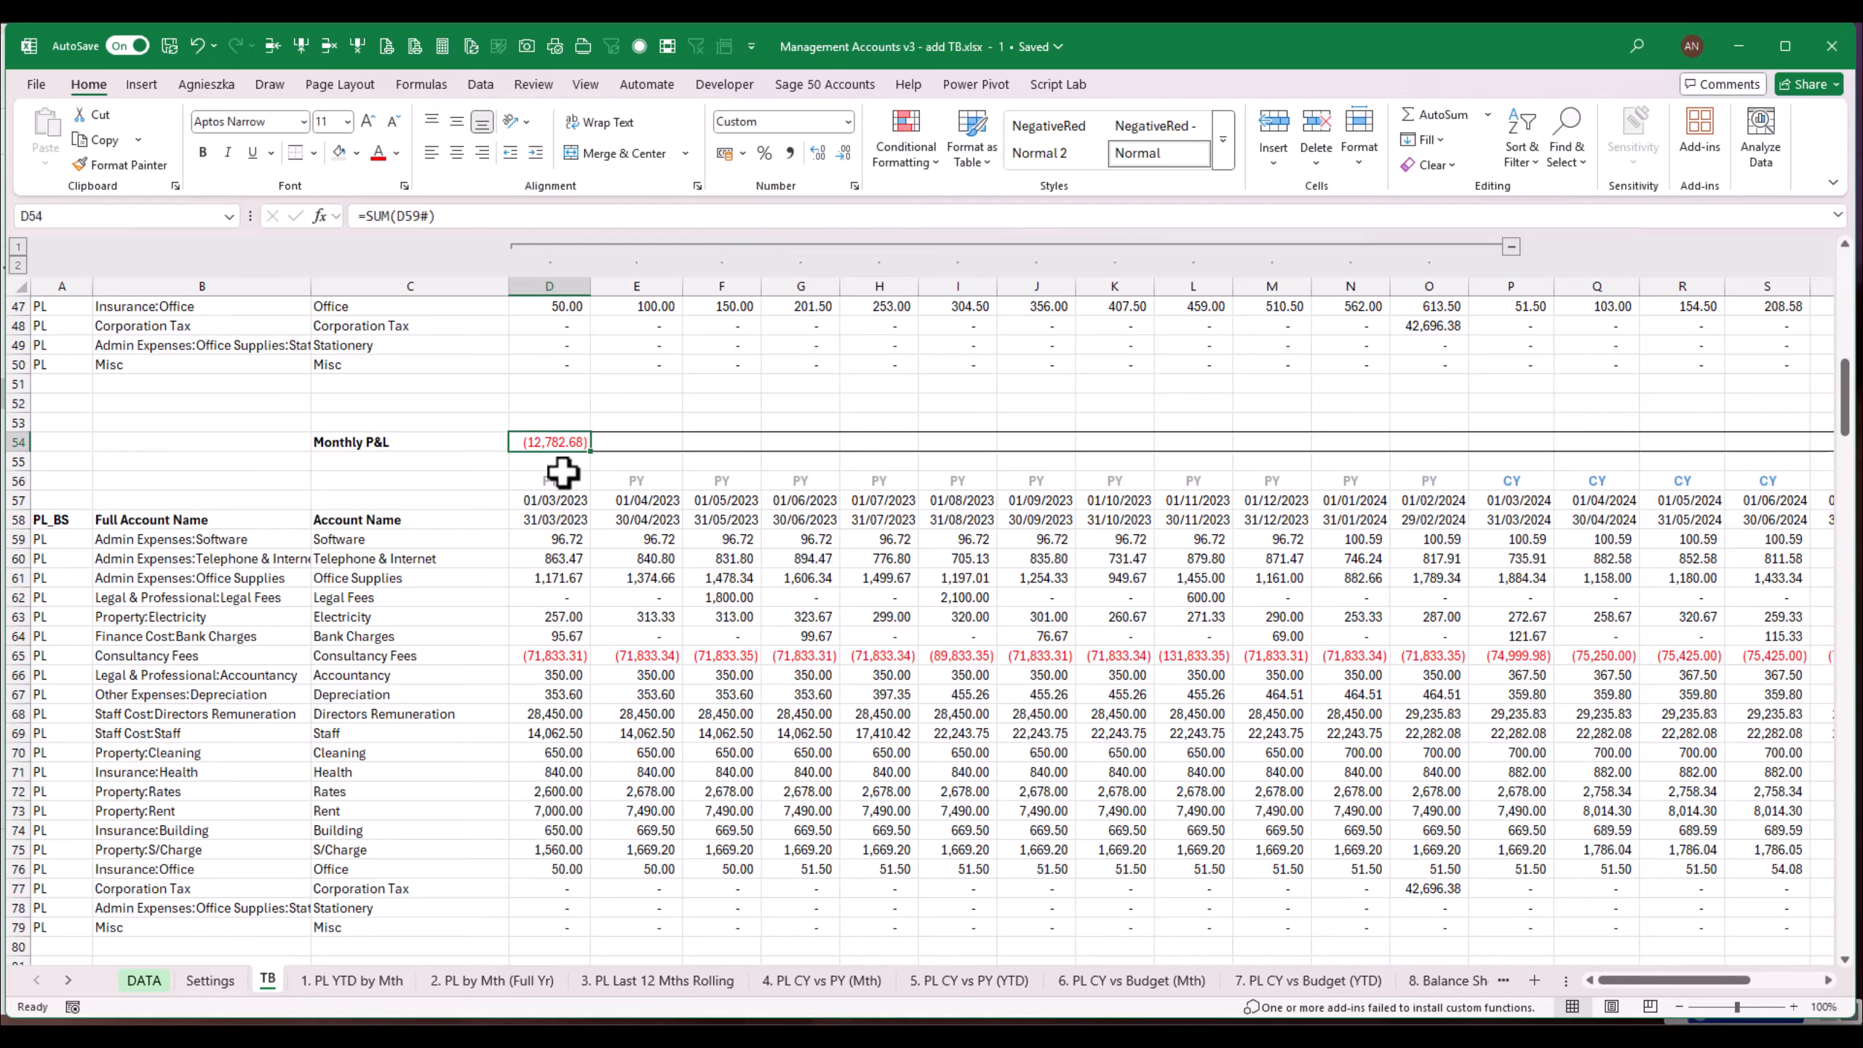
key(F2)
key(Home)
key(Right)
text(-)
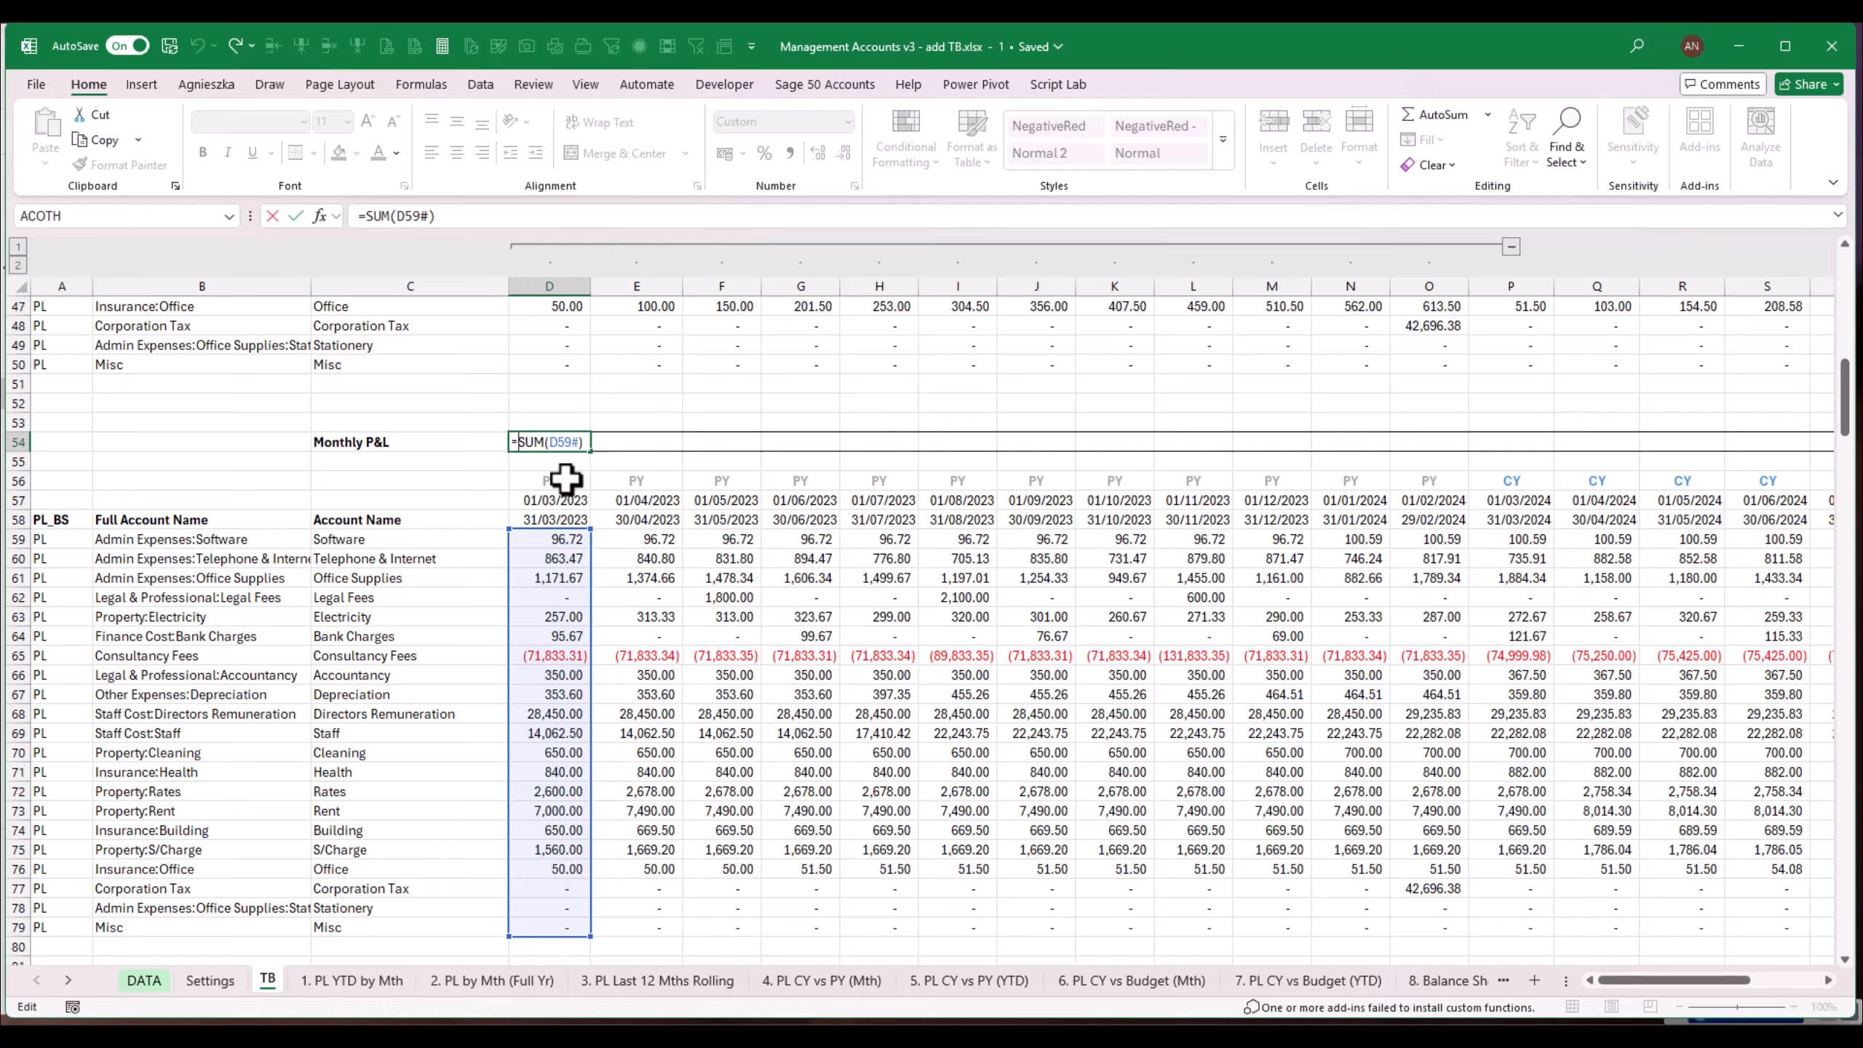
key(ctrl+Return)
Step: Make the D54 total bold and copy its formula across E54:AA54 for the remaining months
key(ctrl+c)
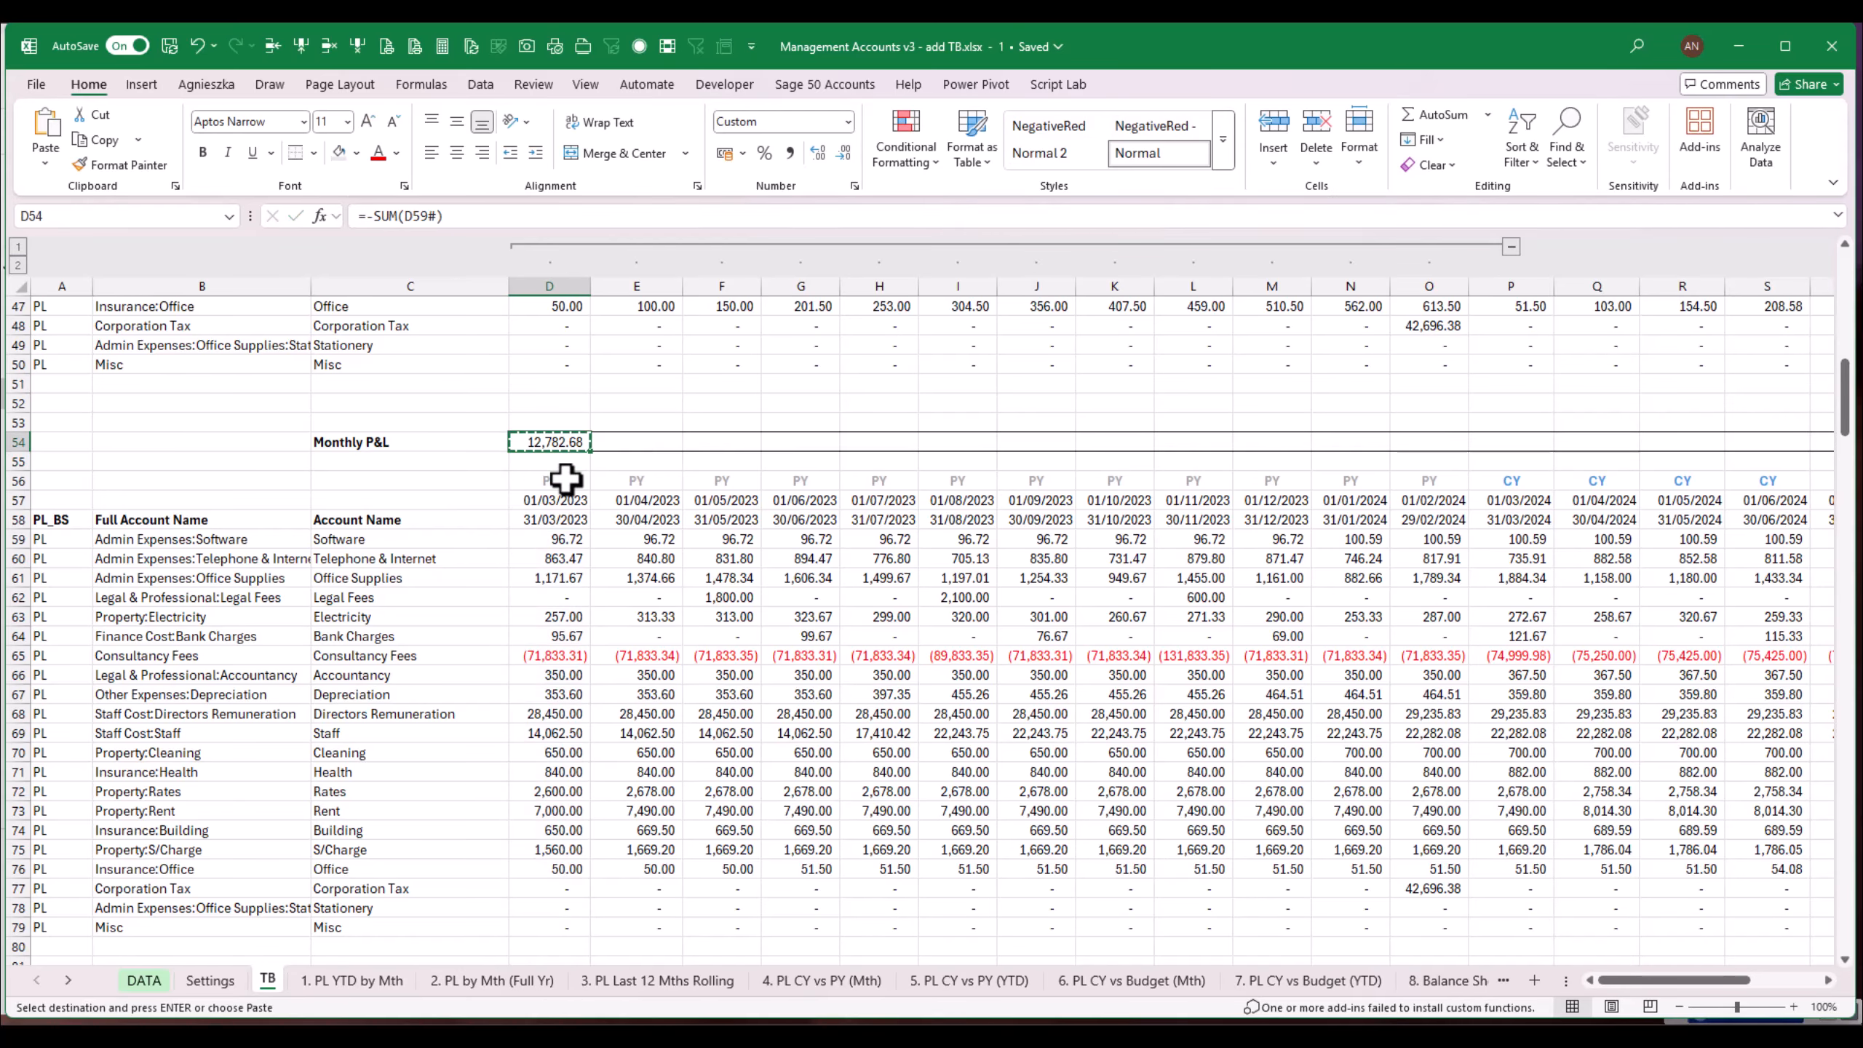
key(Right)
key(shift+Right)
key(shift+Right)
key(shift+Right)
key(shift+Right)
key(shift+Right)
key(shift+Right)
key(shift+Right)
key(shift+Right)
key(shift+Right)
key(shift+Right)
key(shift+Right)
key(shift+Right)
key(shift+Right)
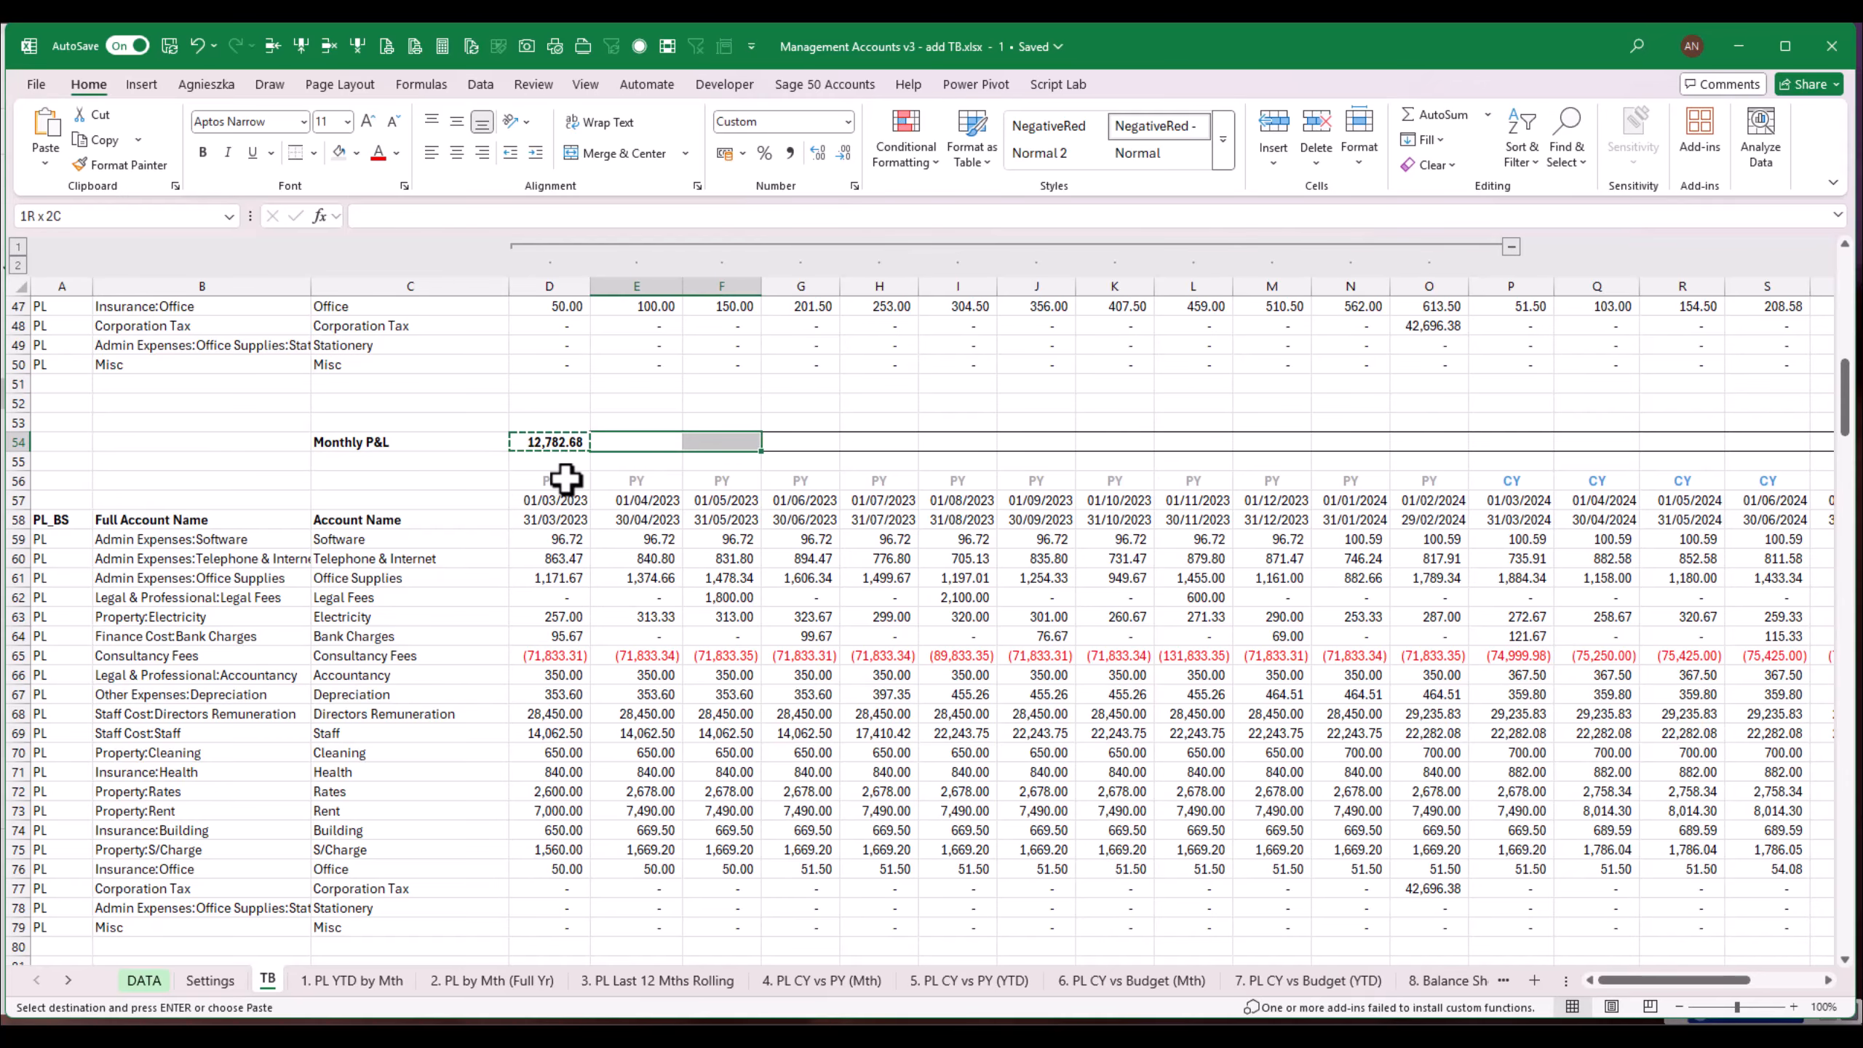
key(shift+Right)
key(shift+Right)
key(shift+Right)
key(shift+Right)
key(shift+Right)
key(shift+Right)
key(shift+Right)
key(shift+Right)
key(shift+Right)
key(shift+Right)
key(shift+Left)
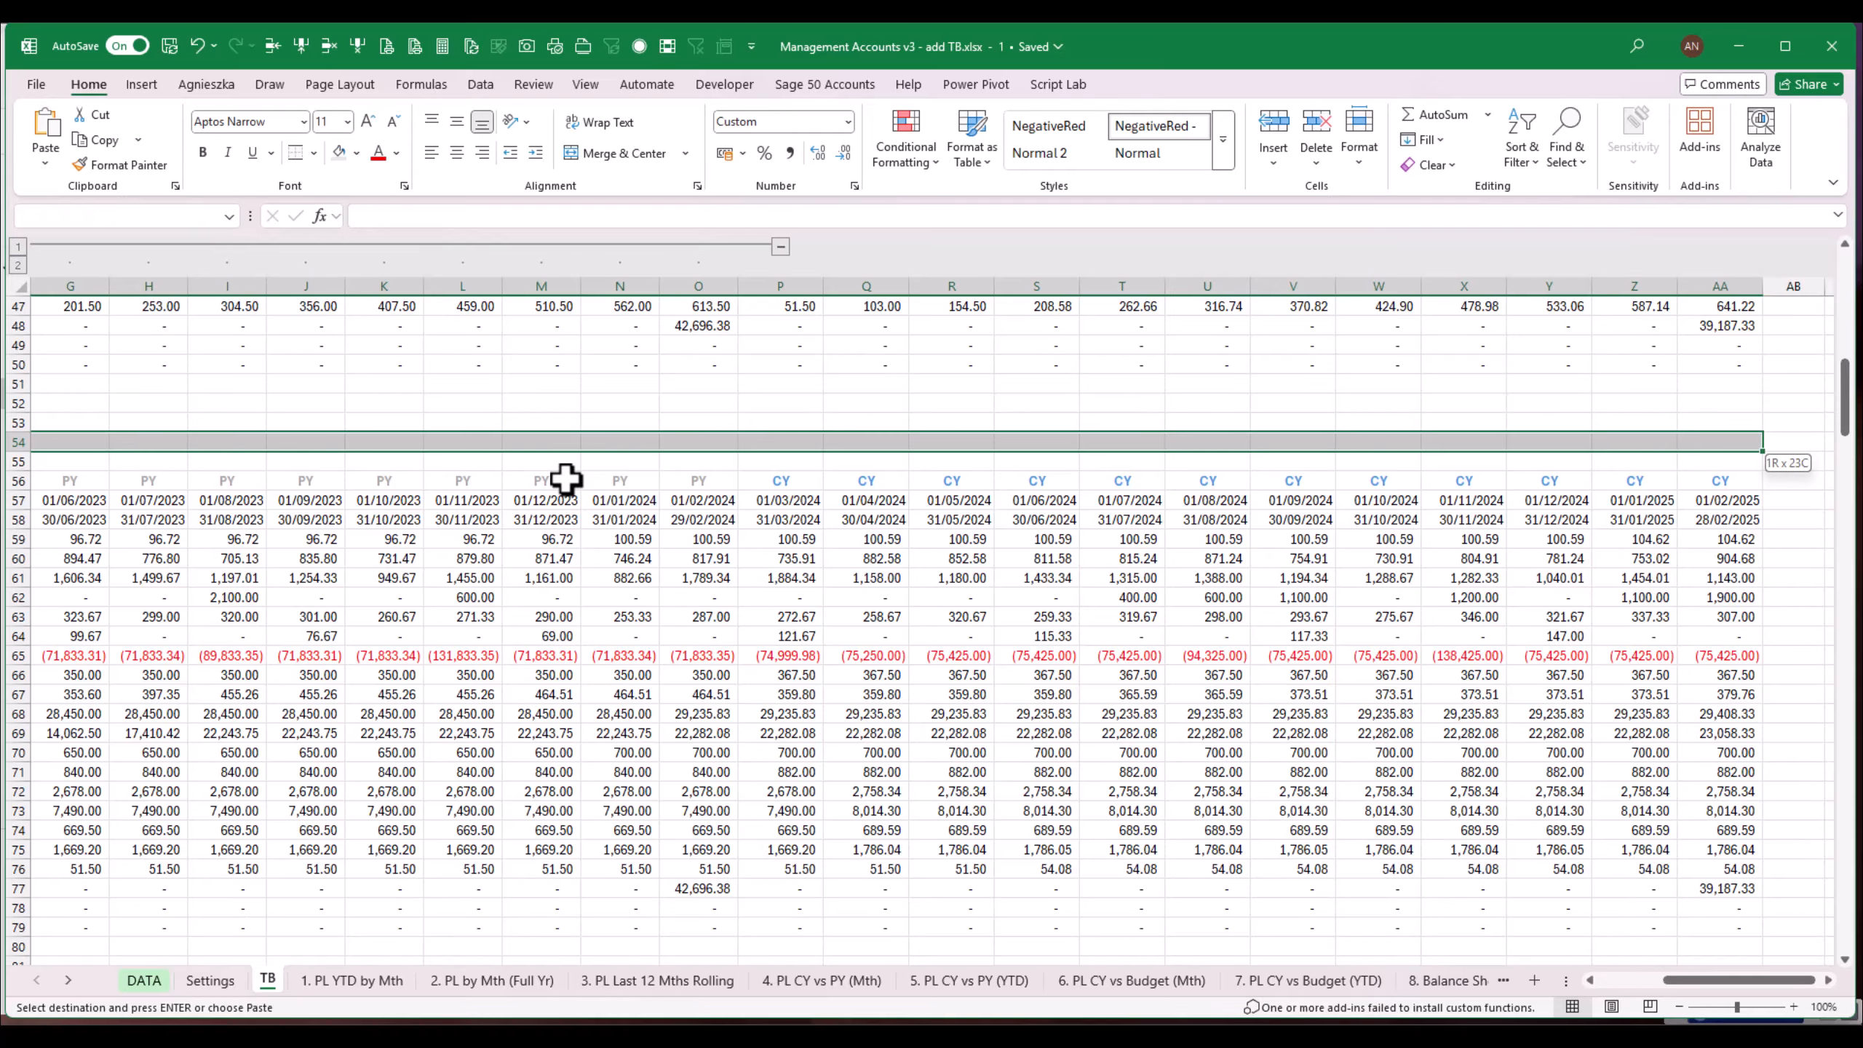
key(Return)
key(Left)
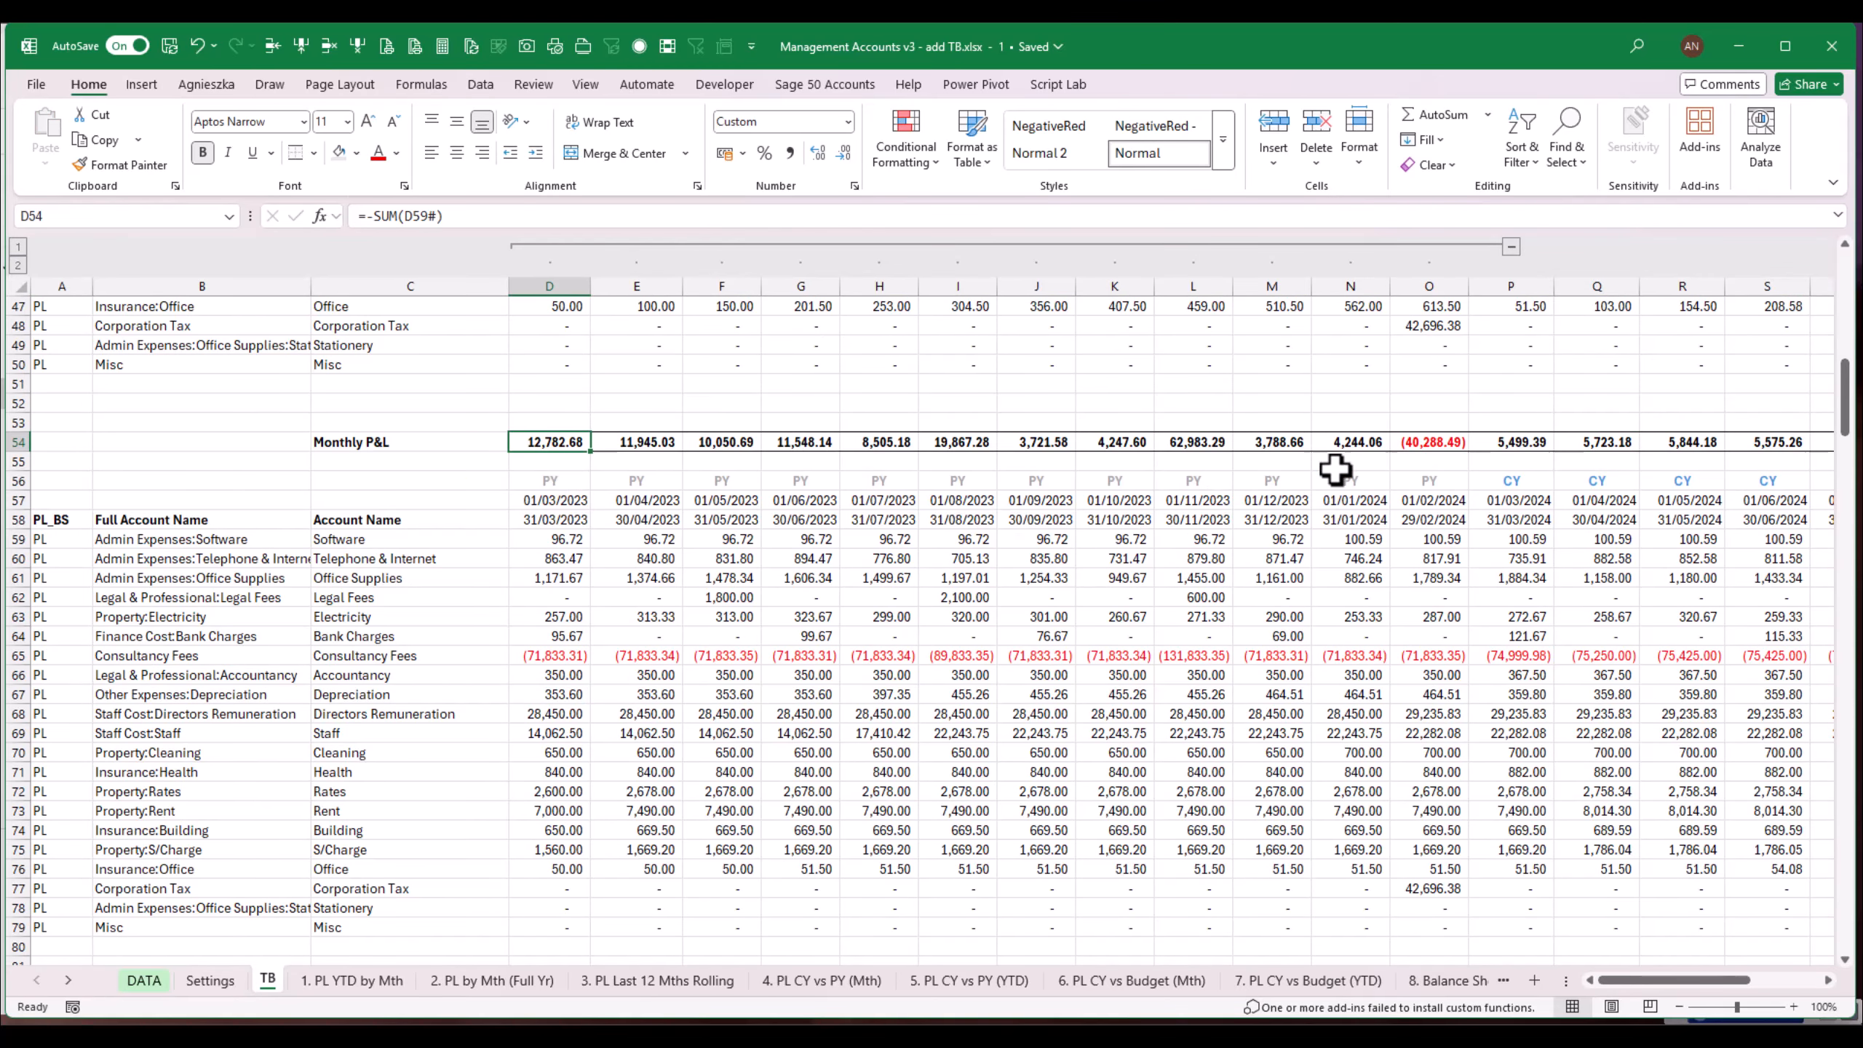
click(1405, 441)
drag(1660, 974, 1749, 969)
click(1671, 425)
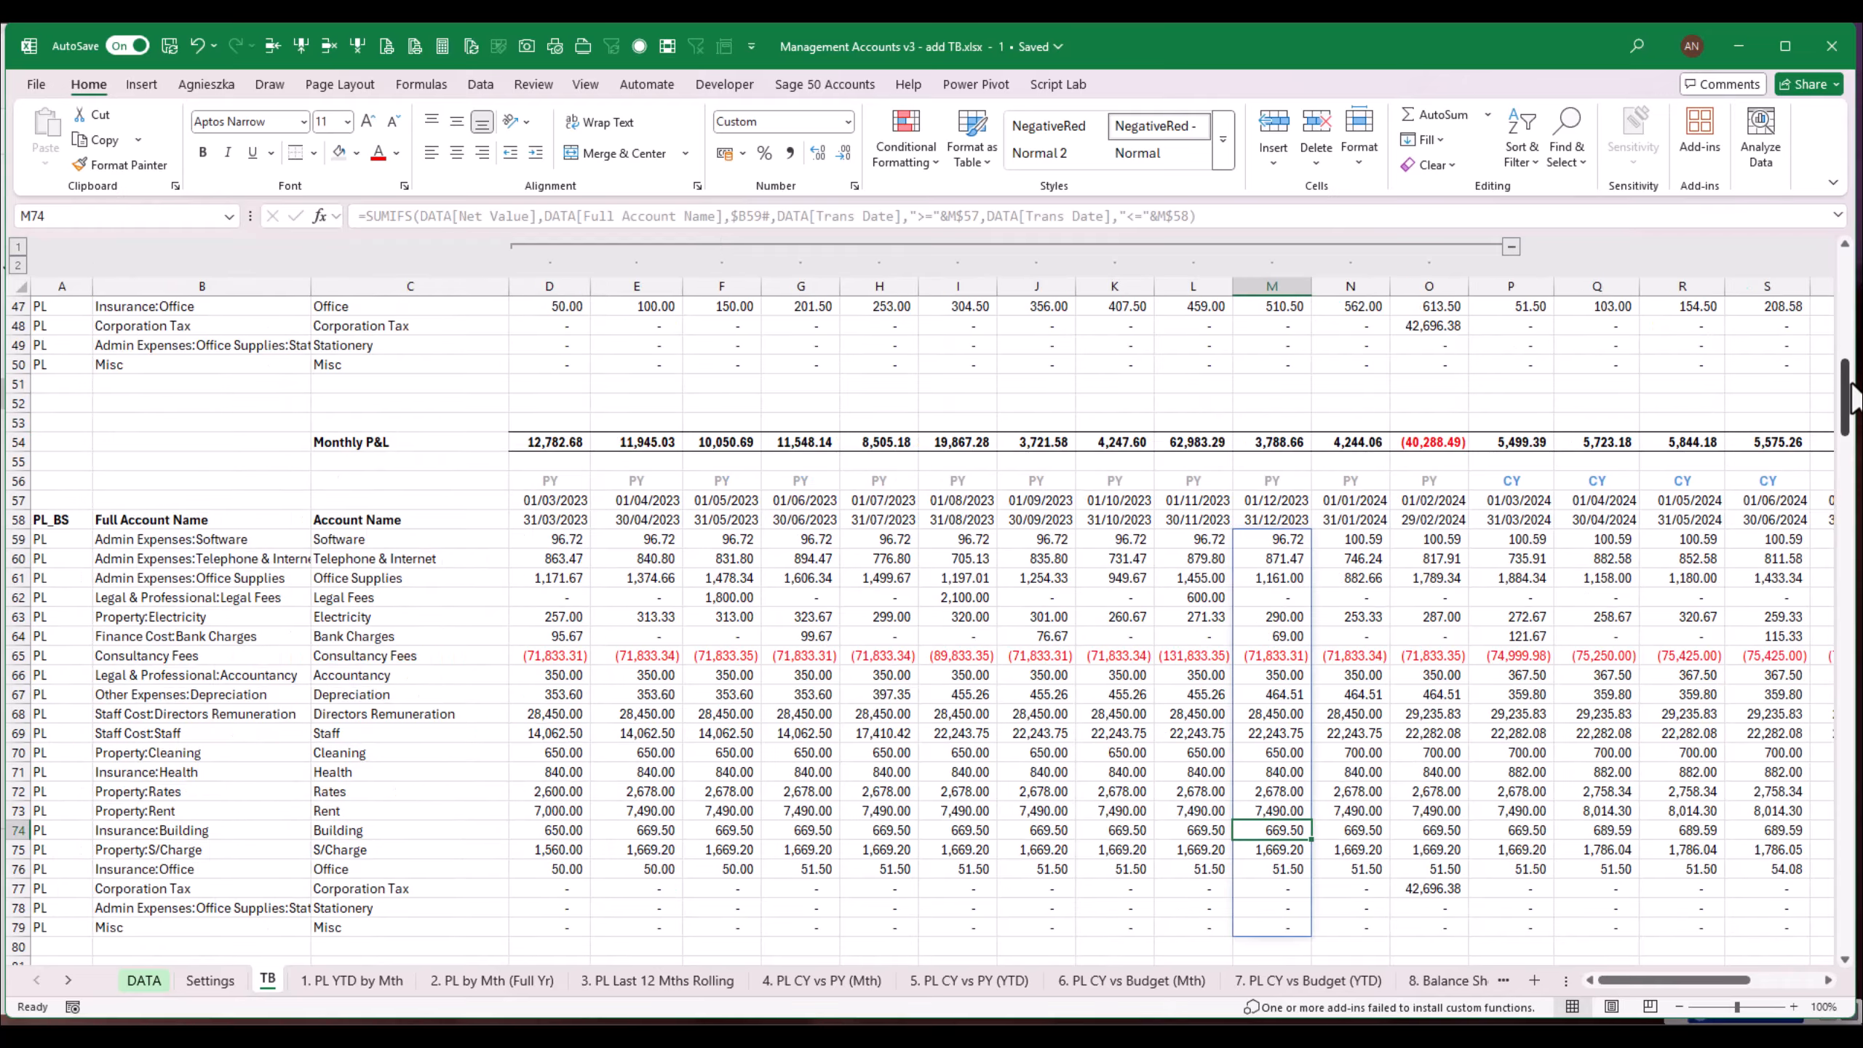
drag(1850, 392, 1848, 279)
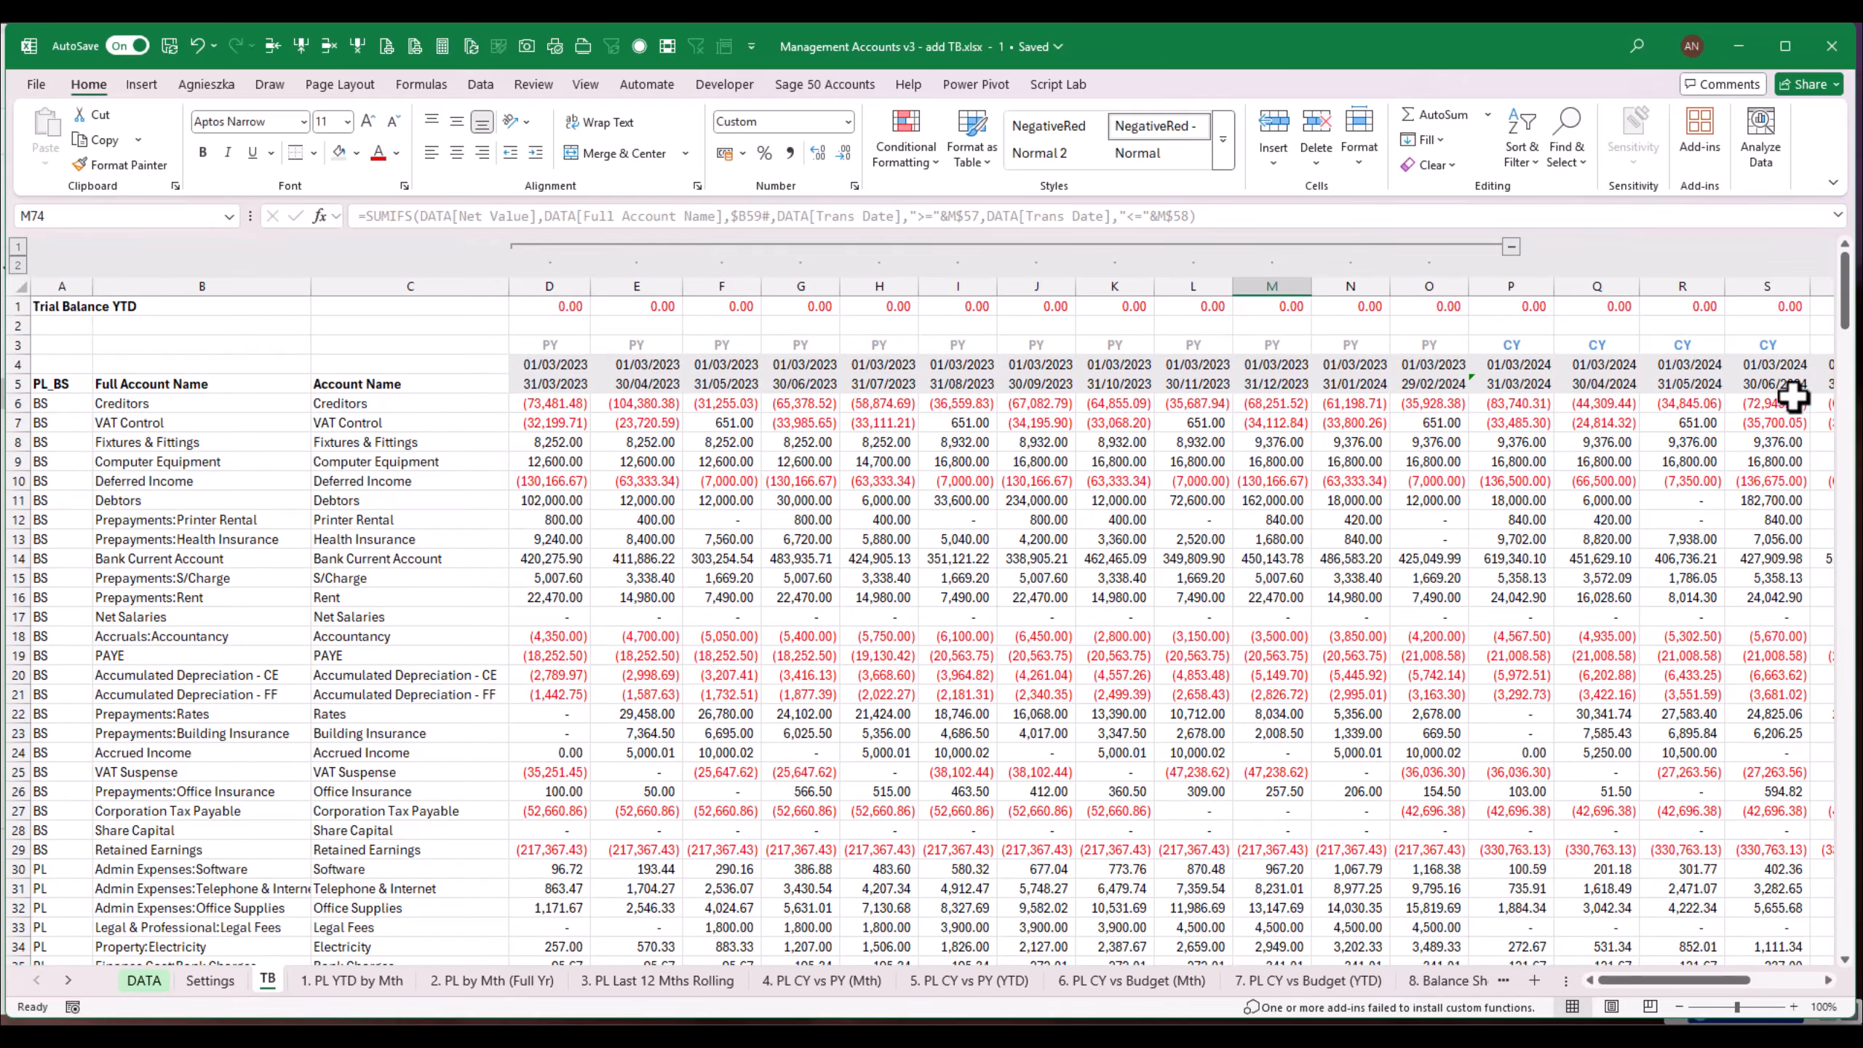
drag(1848, 294, 1848, 383)
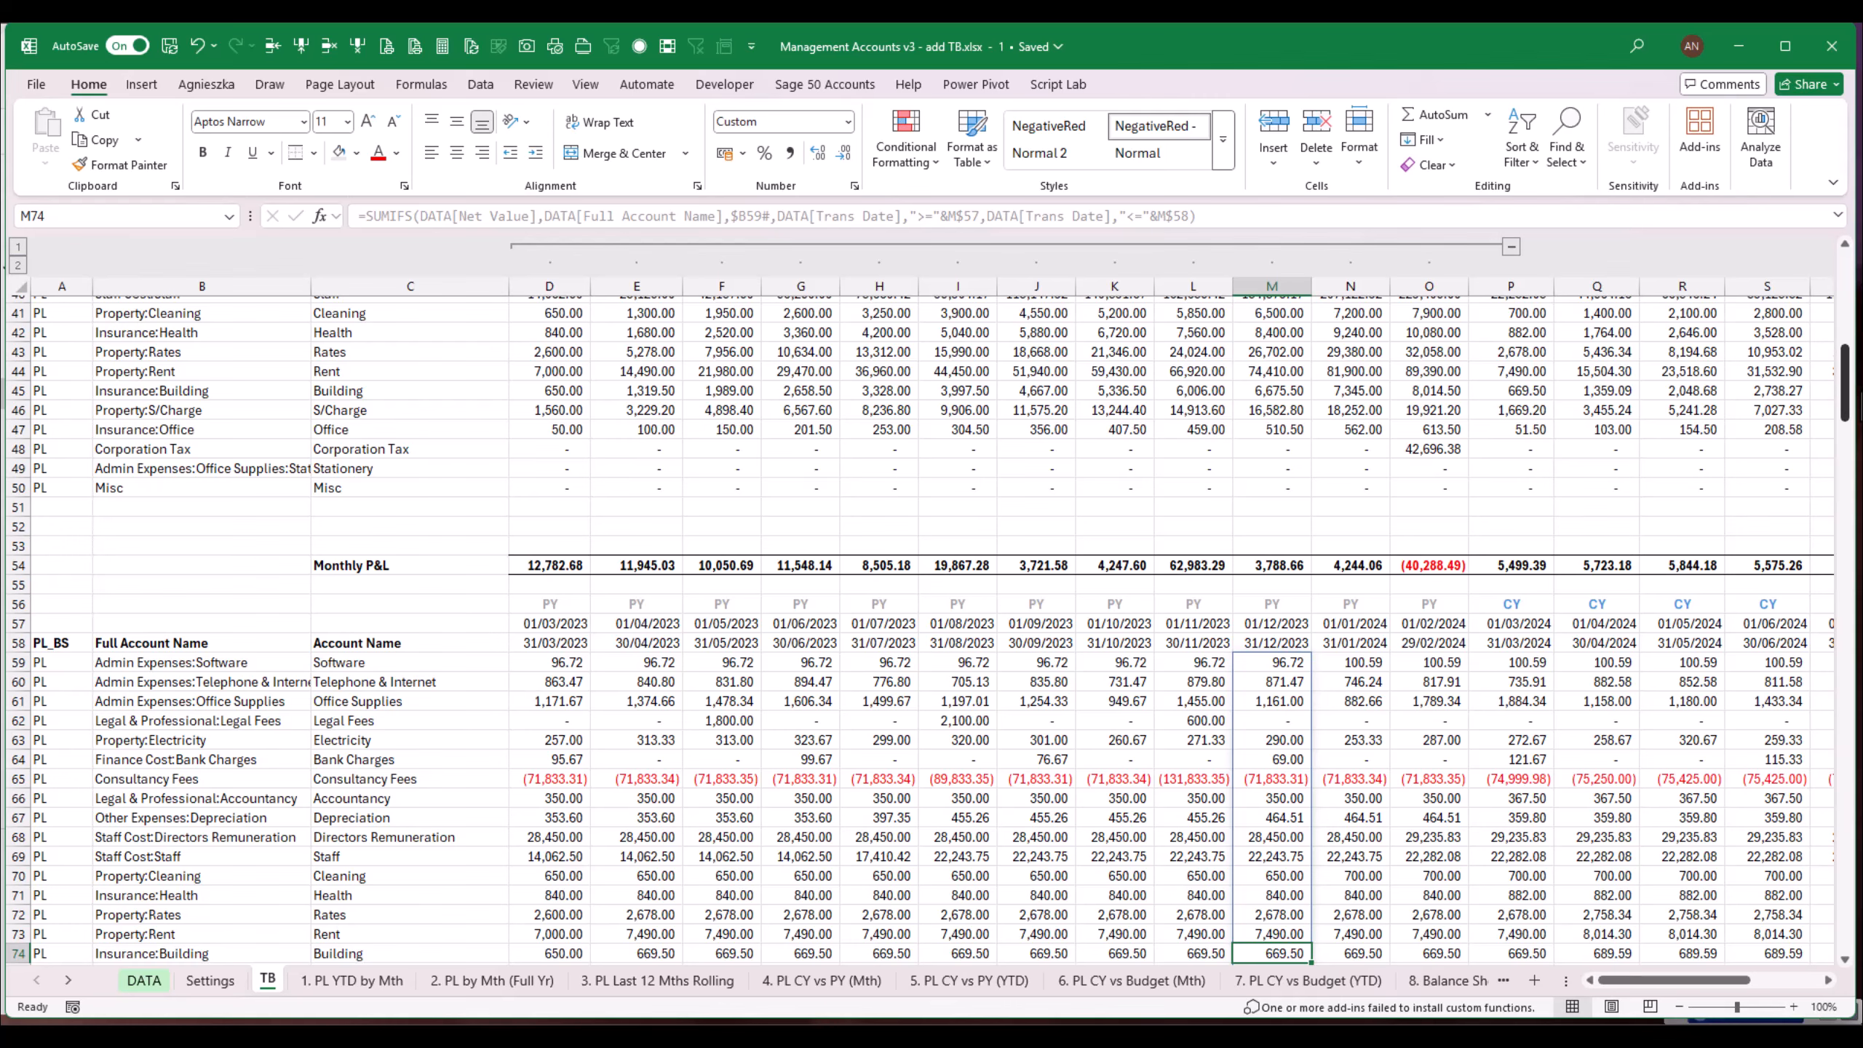
Step: Insert three blank rows above the Monthly P&L totals row and shade that row light grey
click(387, 546)
click(273, 47)
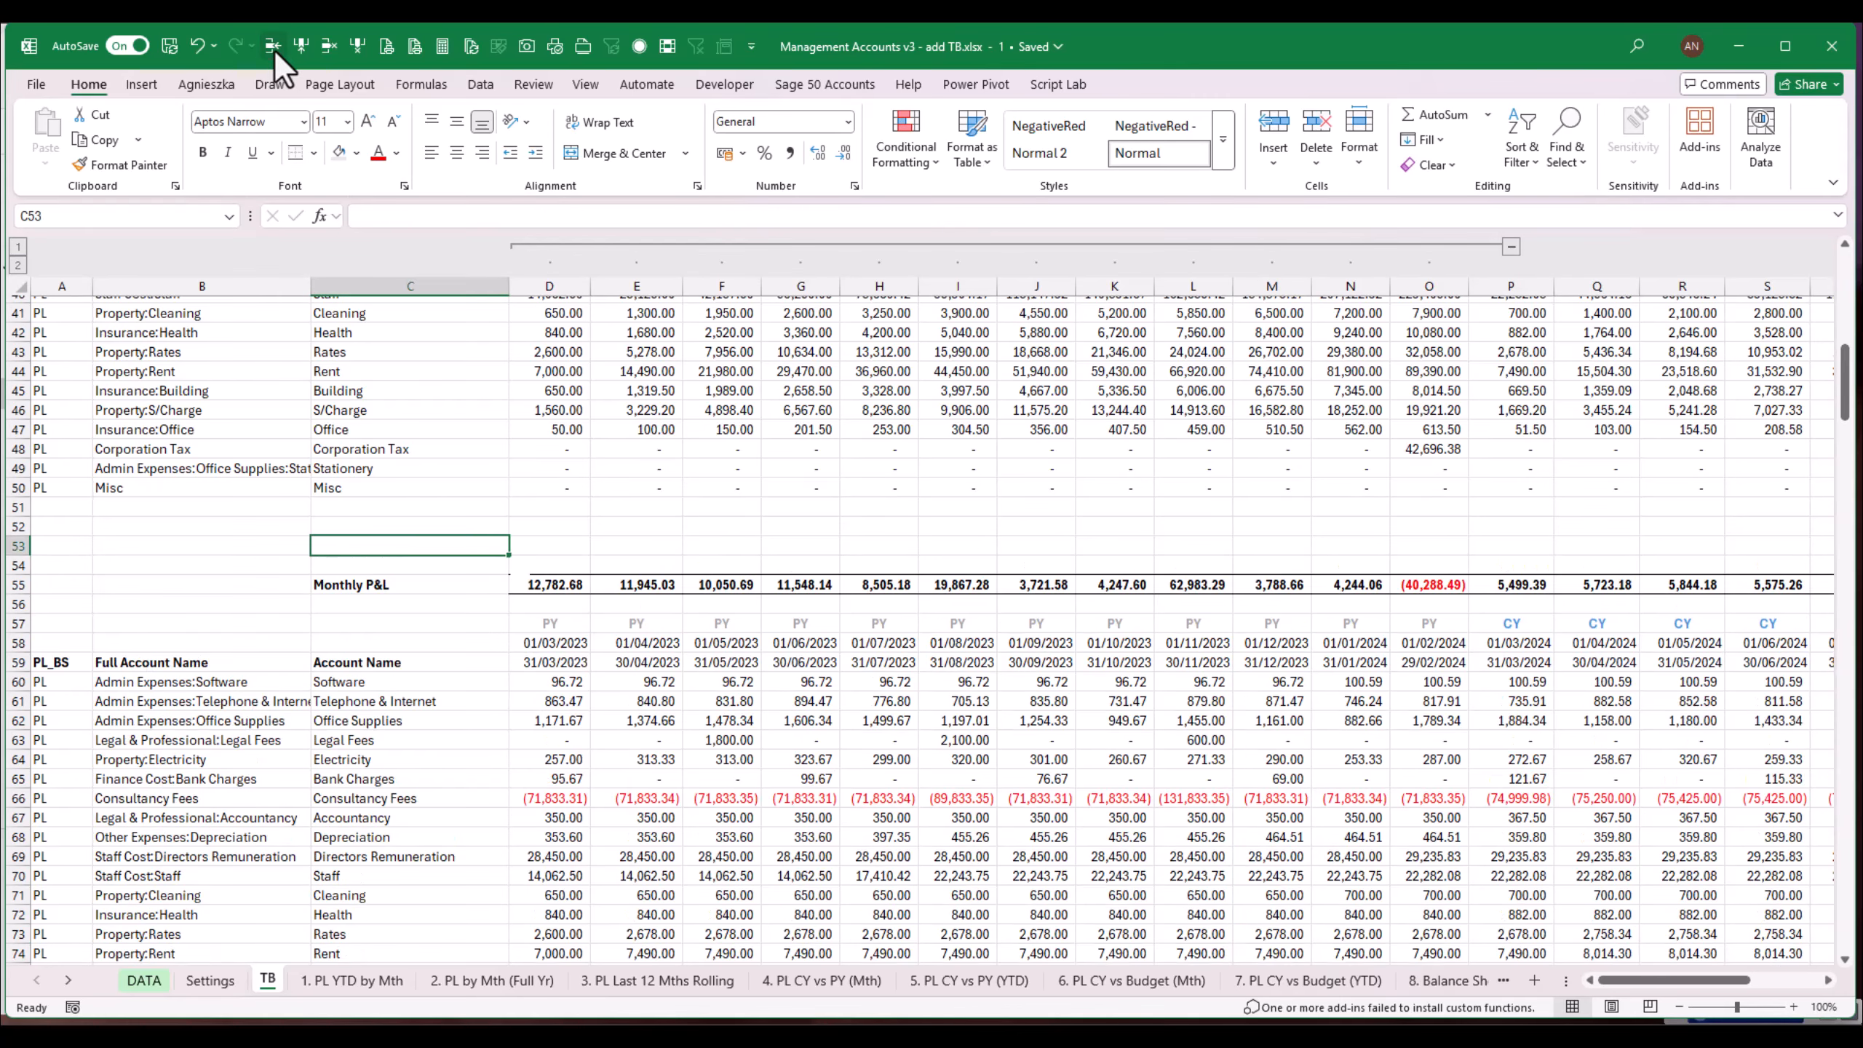
click(273, 49)
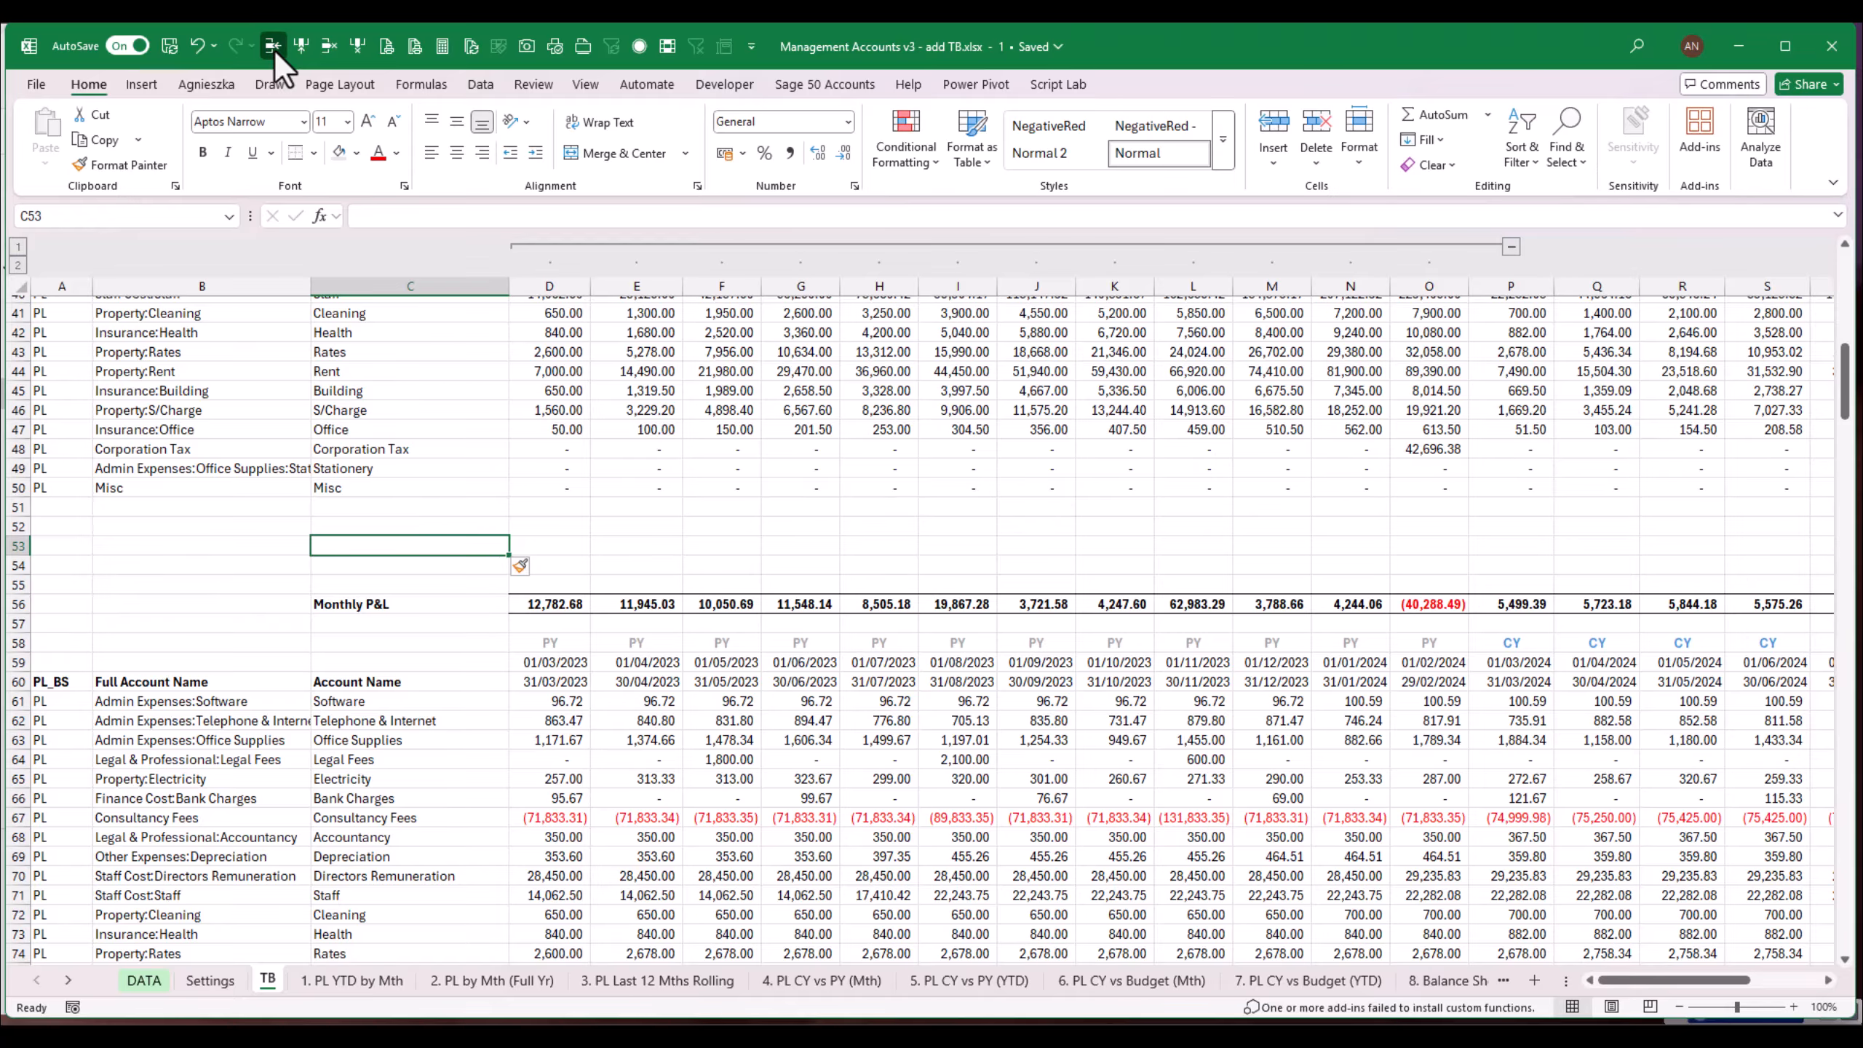
click(273, 49)
click(565, 414)
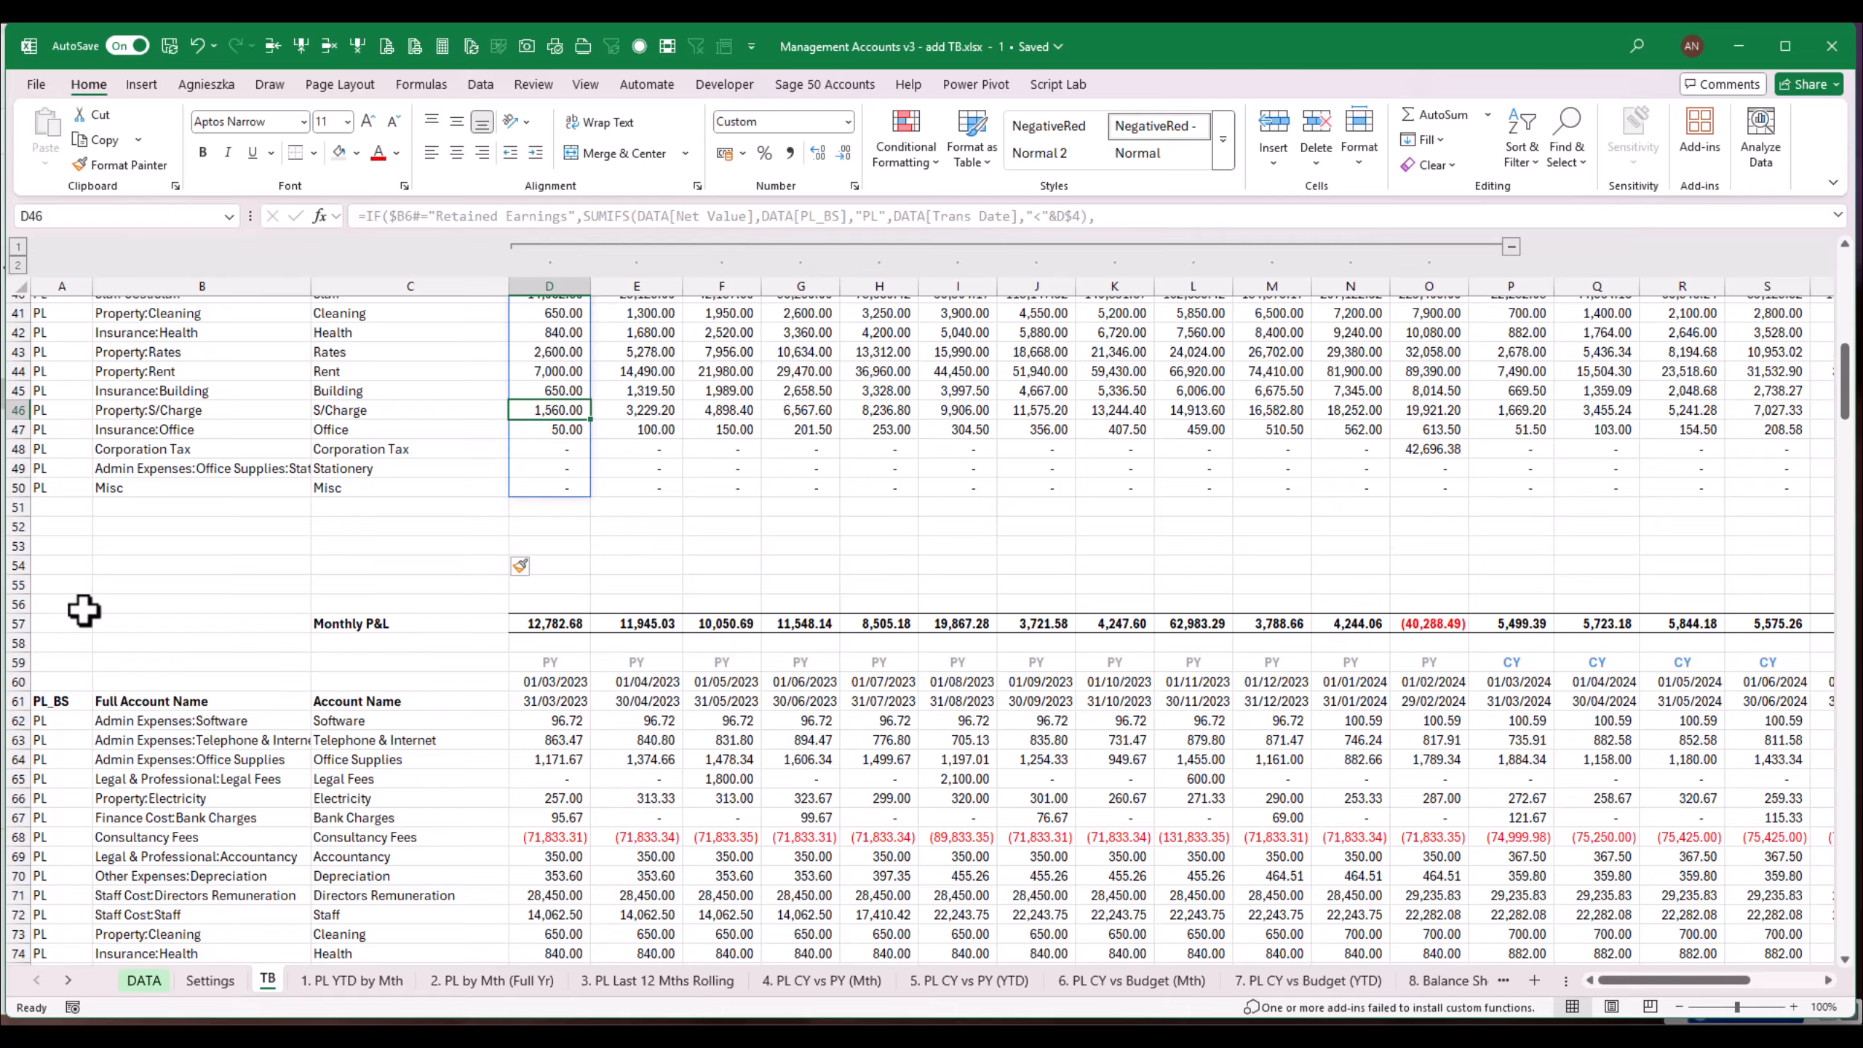
drag(58, 620, 1689, 620)
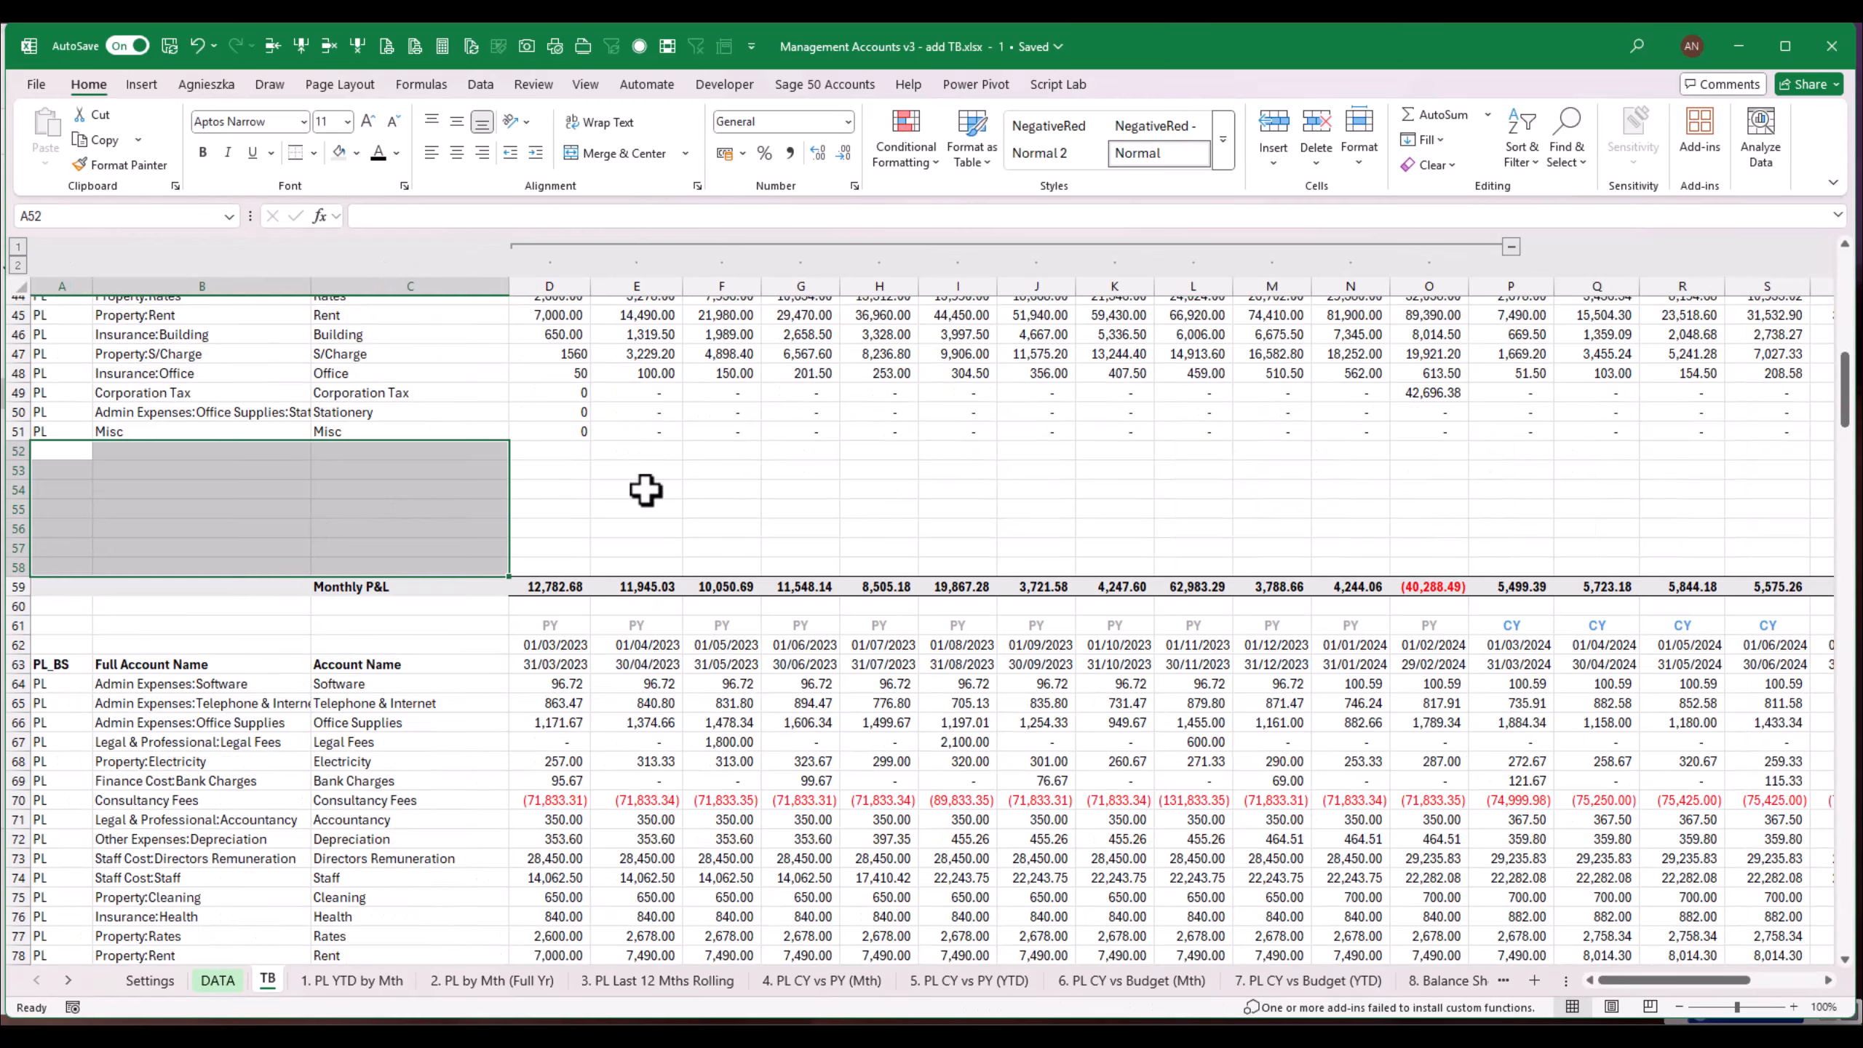
Step: Enter the placeholder text "Free Row" in A53, in the blank area below the trial balance
click(636, 488)
drag(533, 475, 545, 546)
click(67, 471)
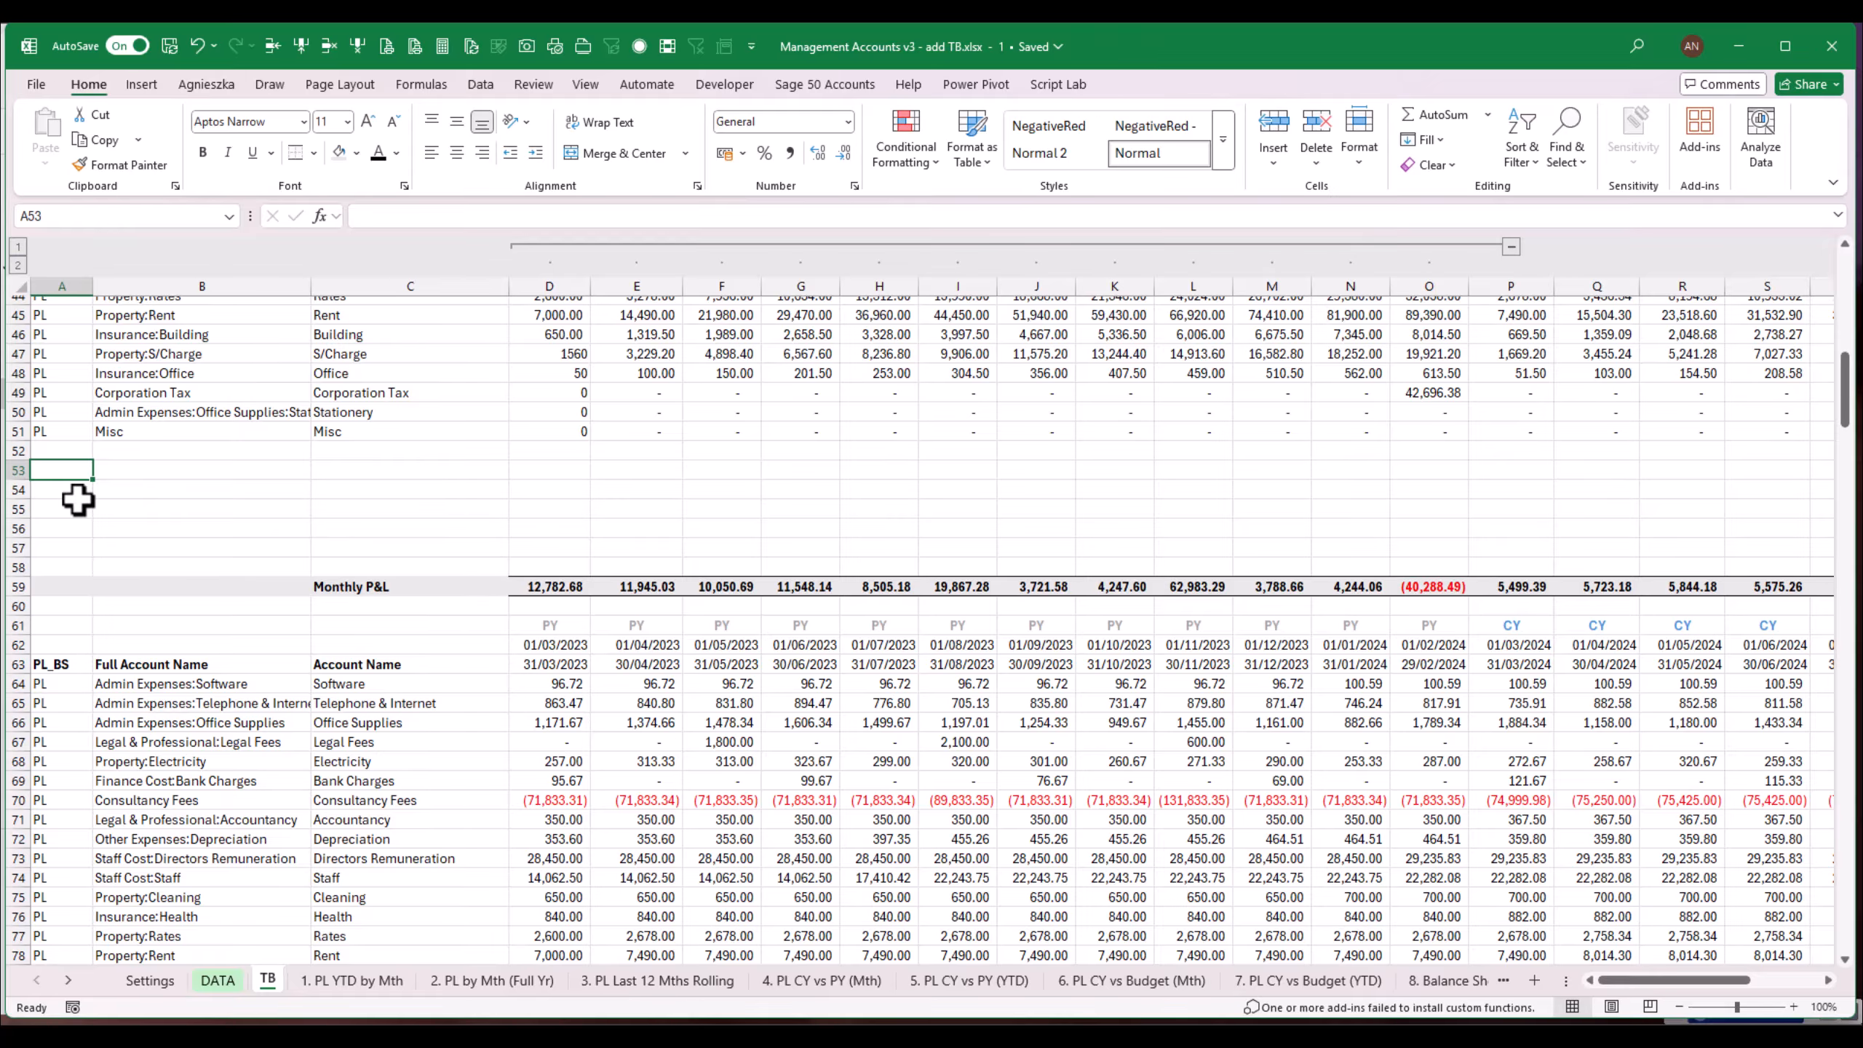
text(Dree)
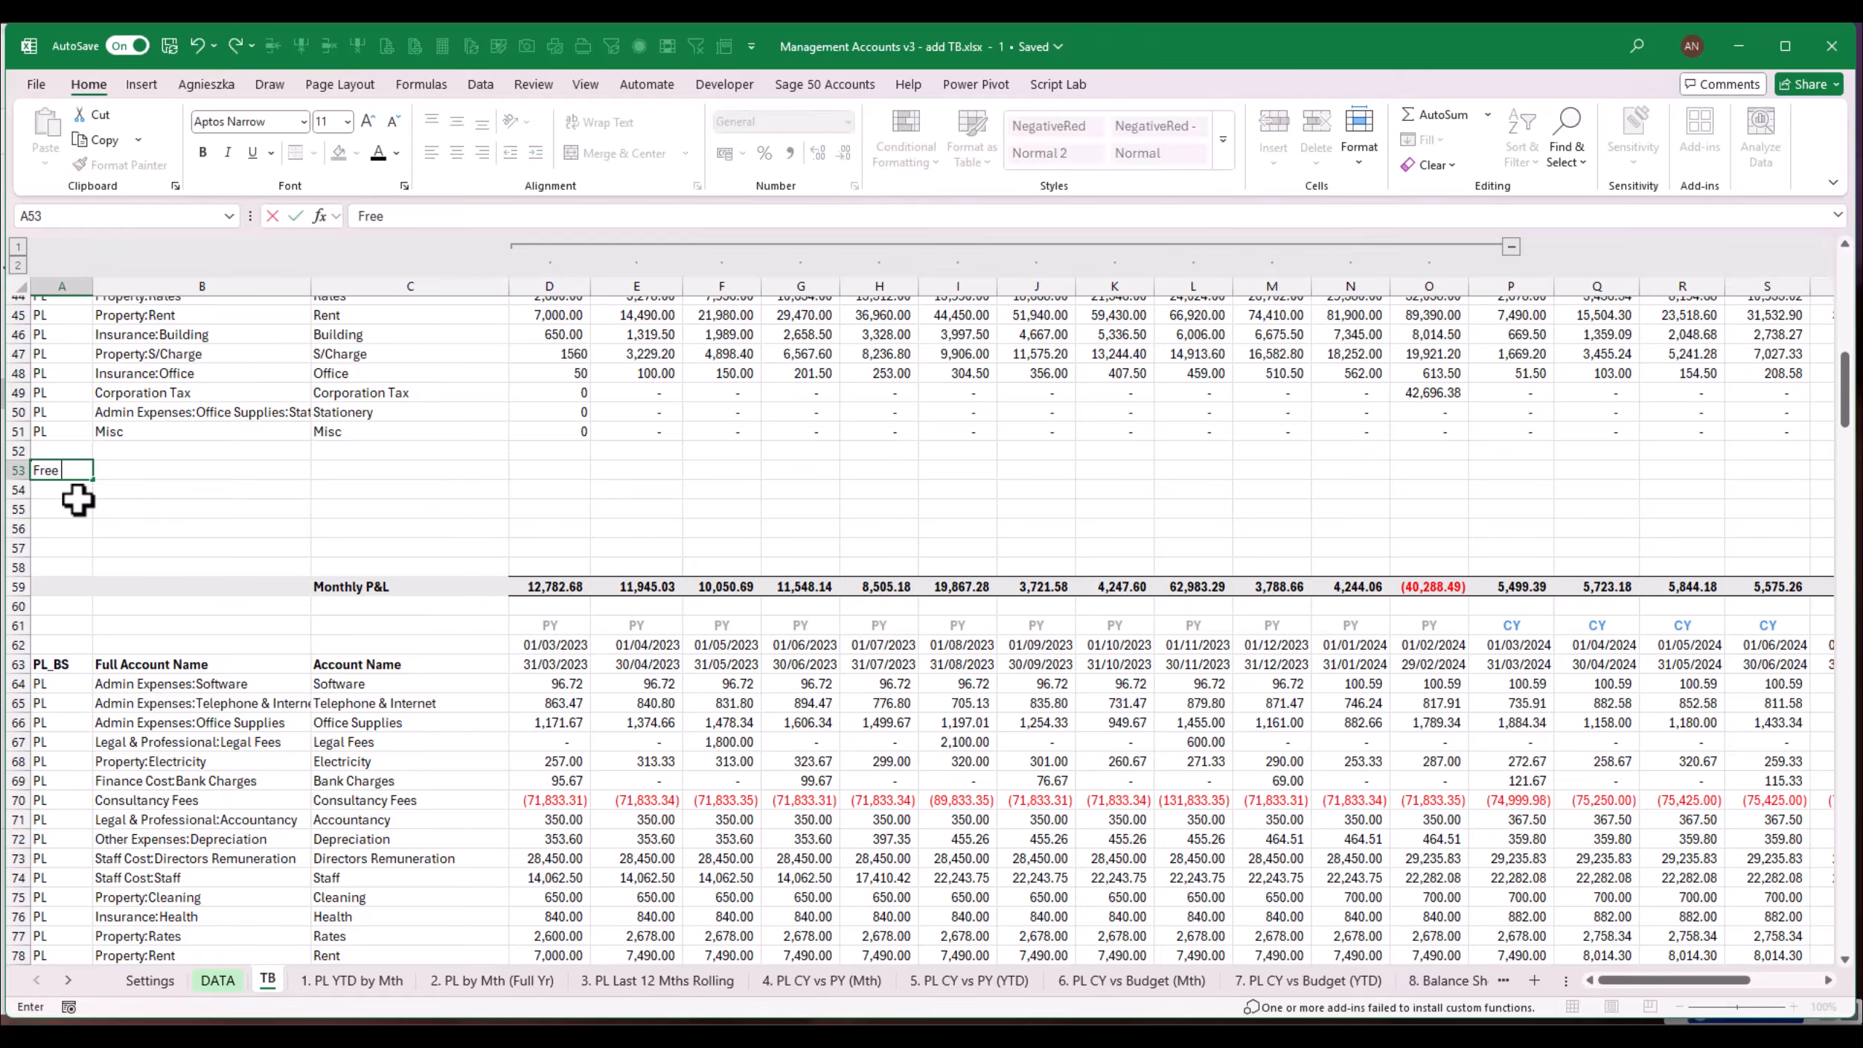
text( Row)
key(Return)
key(Up)
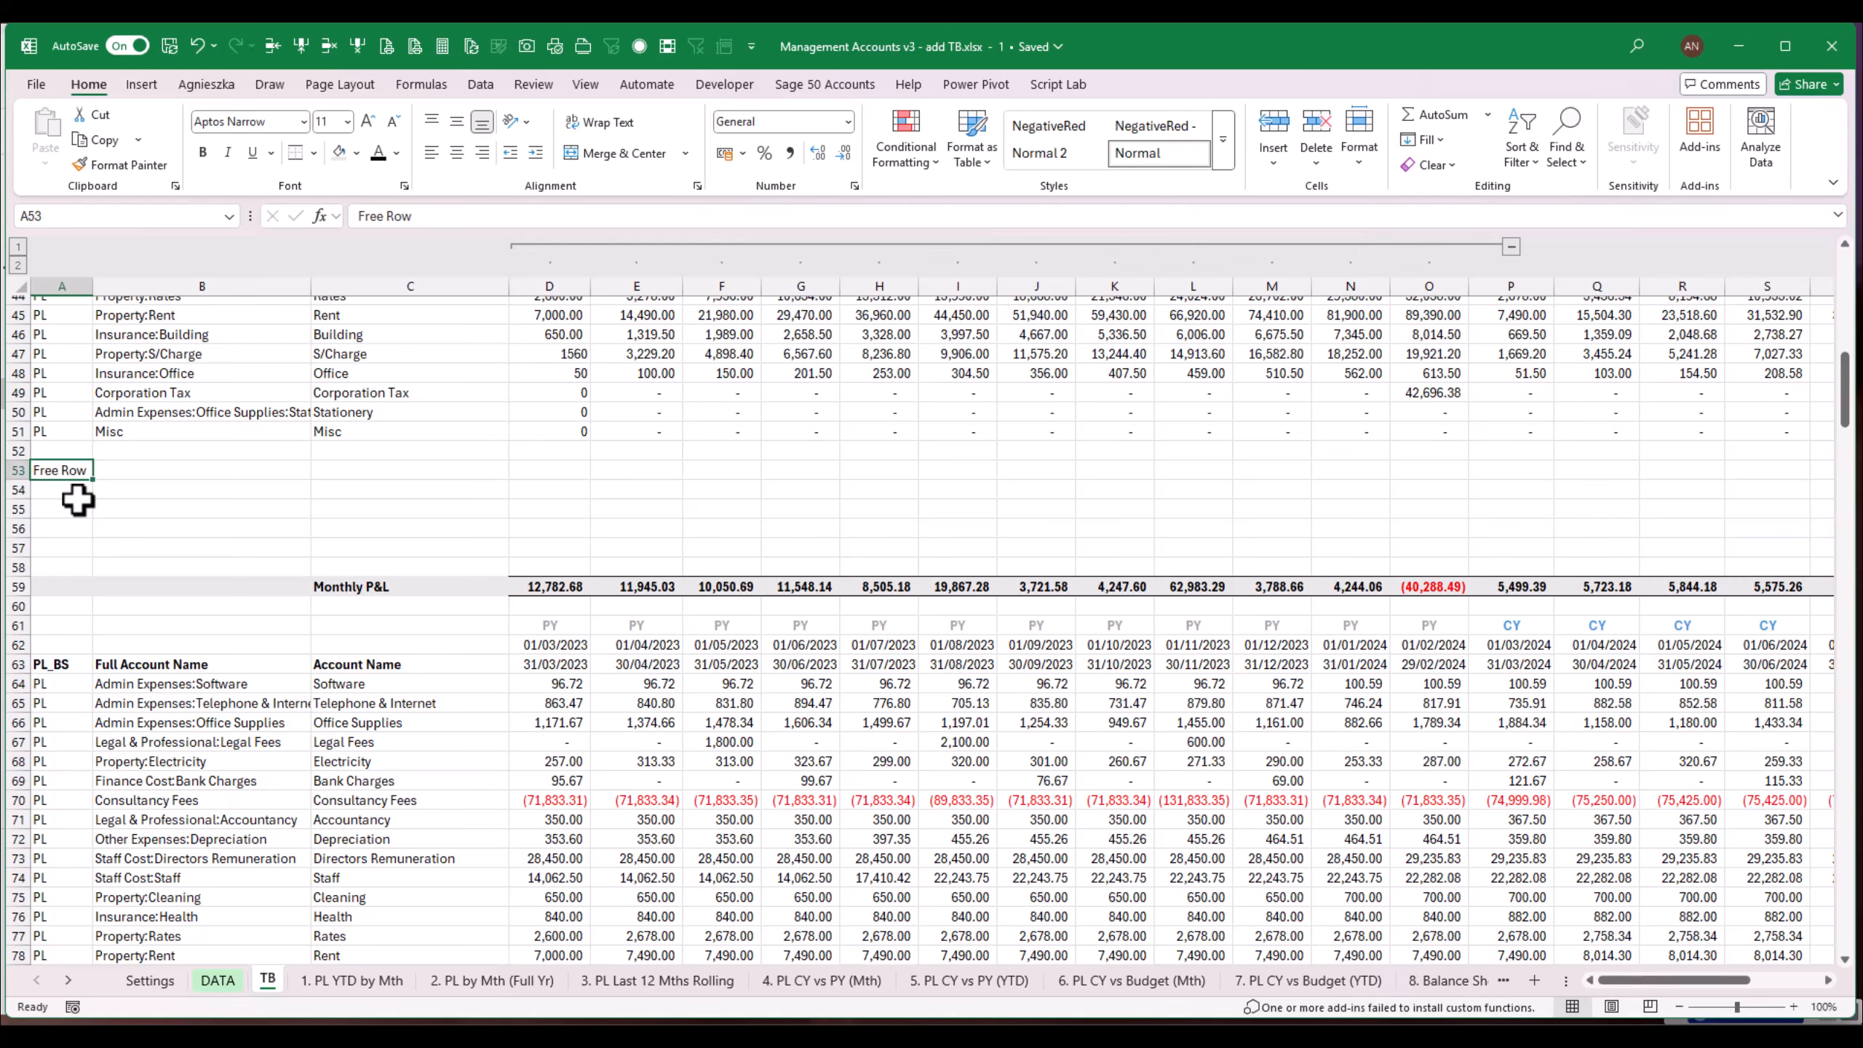
Step: Copy the "Free Row" placeholder from A53 down to A58
key(ctrl+c)
key(shift+Down)
key(shift+Down)
key(shift+Down)
key(shift+Down)
key(shift+Down)
key(Return)
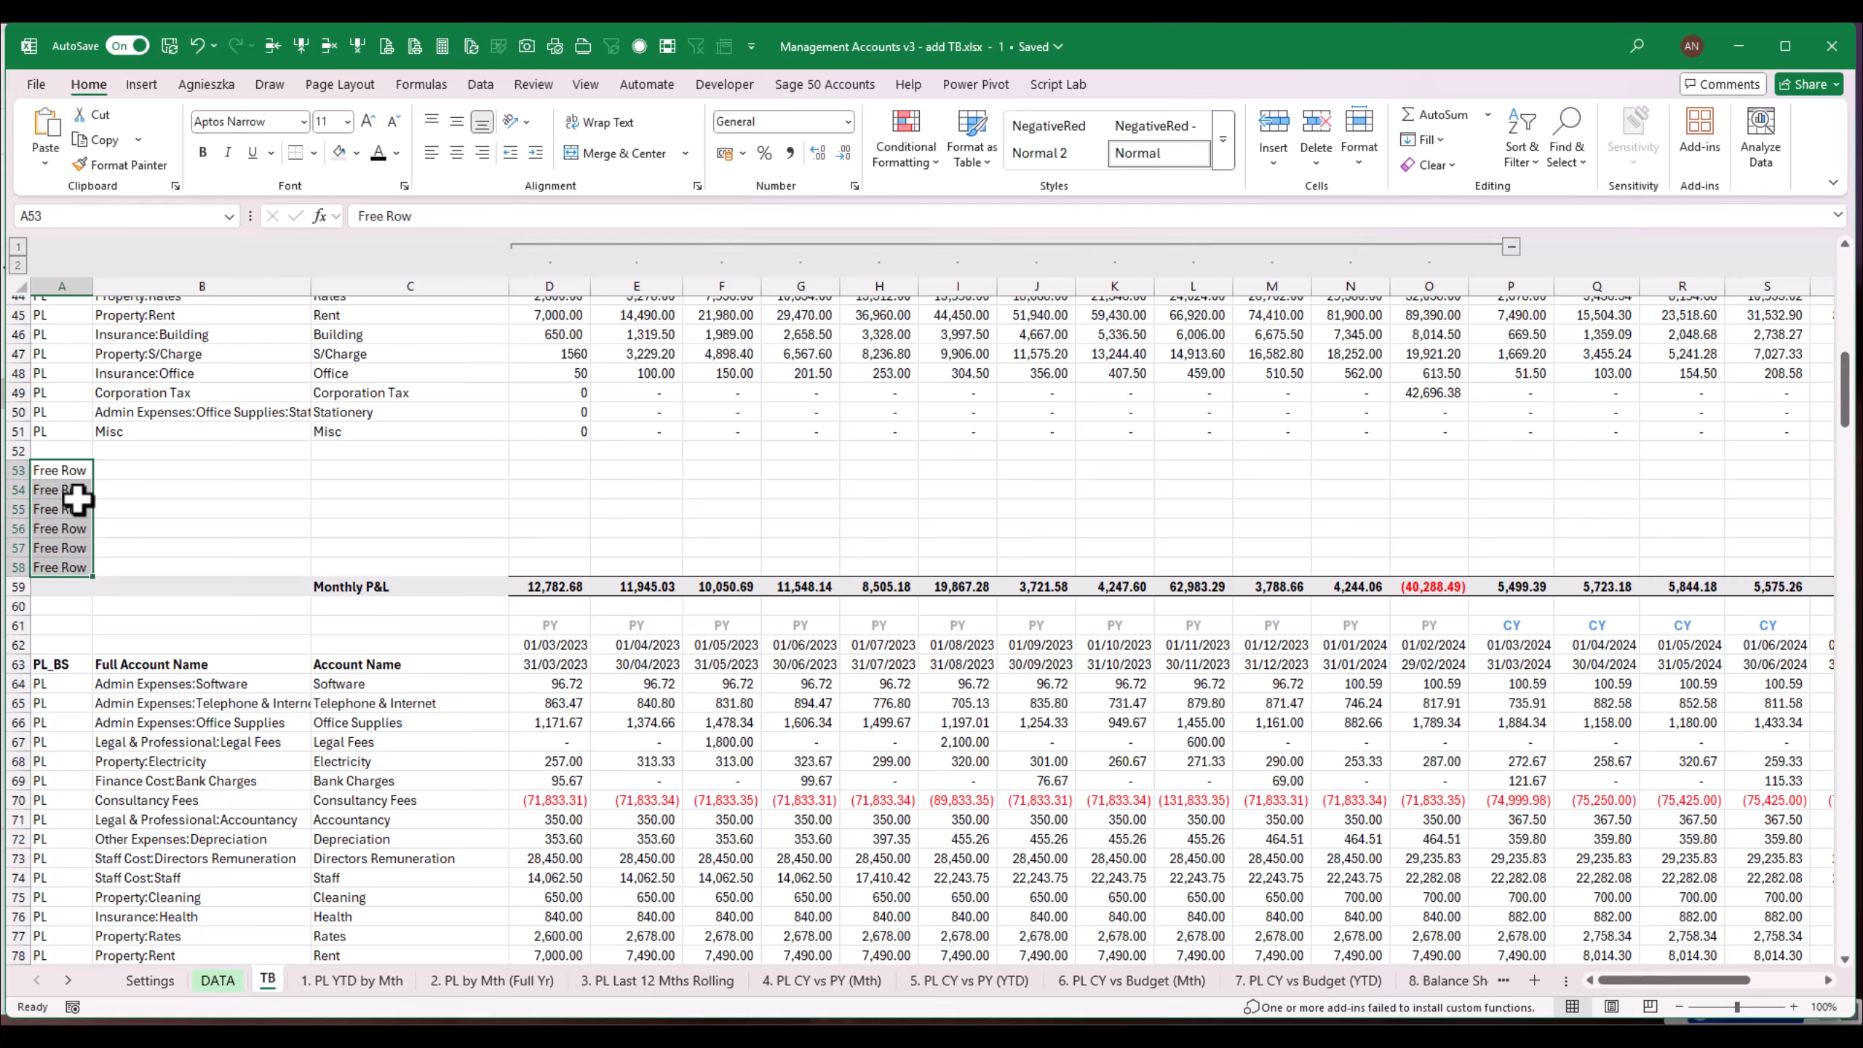
Step: Copy the A53:A58 placeholders into B53:C58 so that both account name columns also read "Free Row"
key(shift+Up)
key(shift+Up)
key(shift+Up)
key(shift+Down)
key(shift+Down)
key(shift+Down)
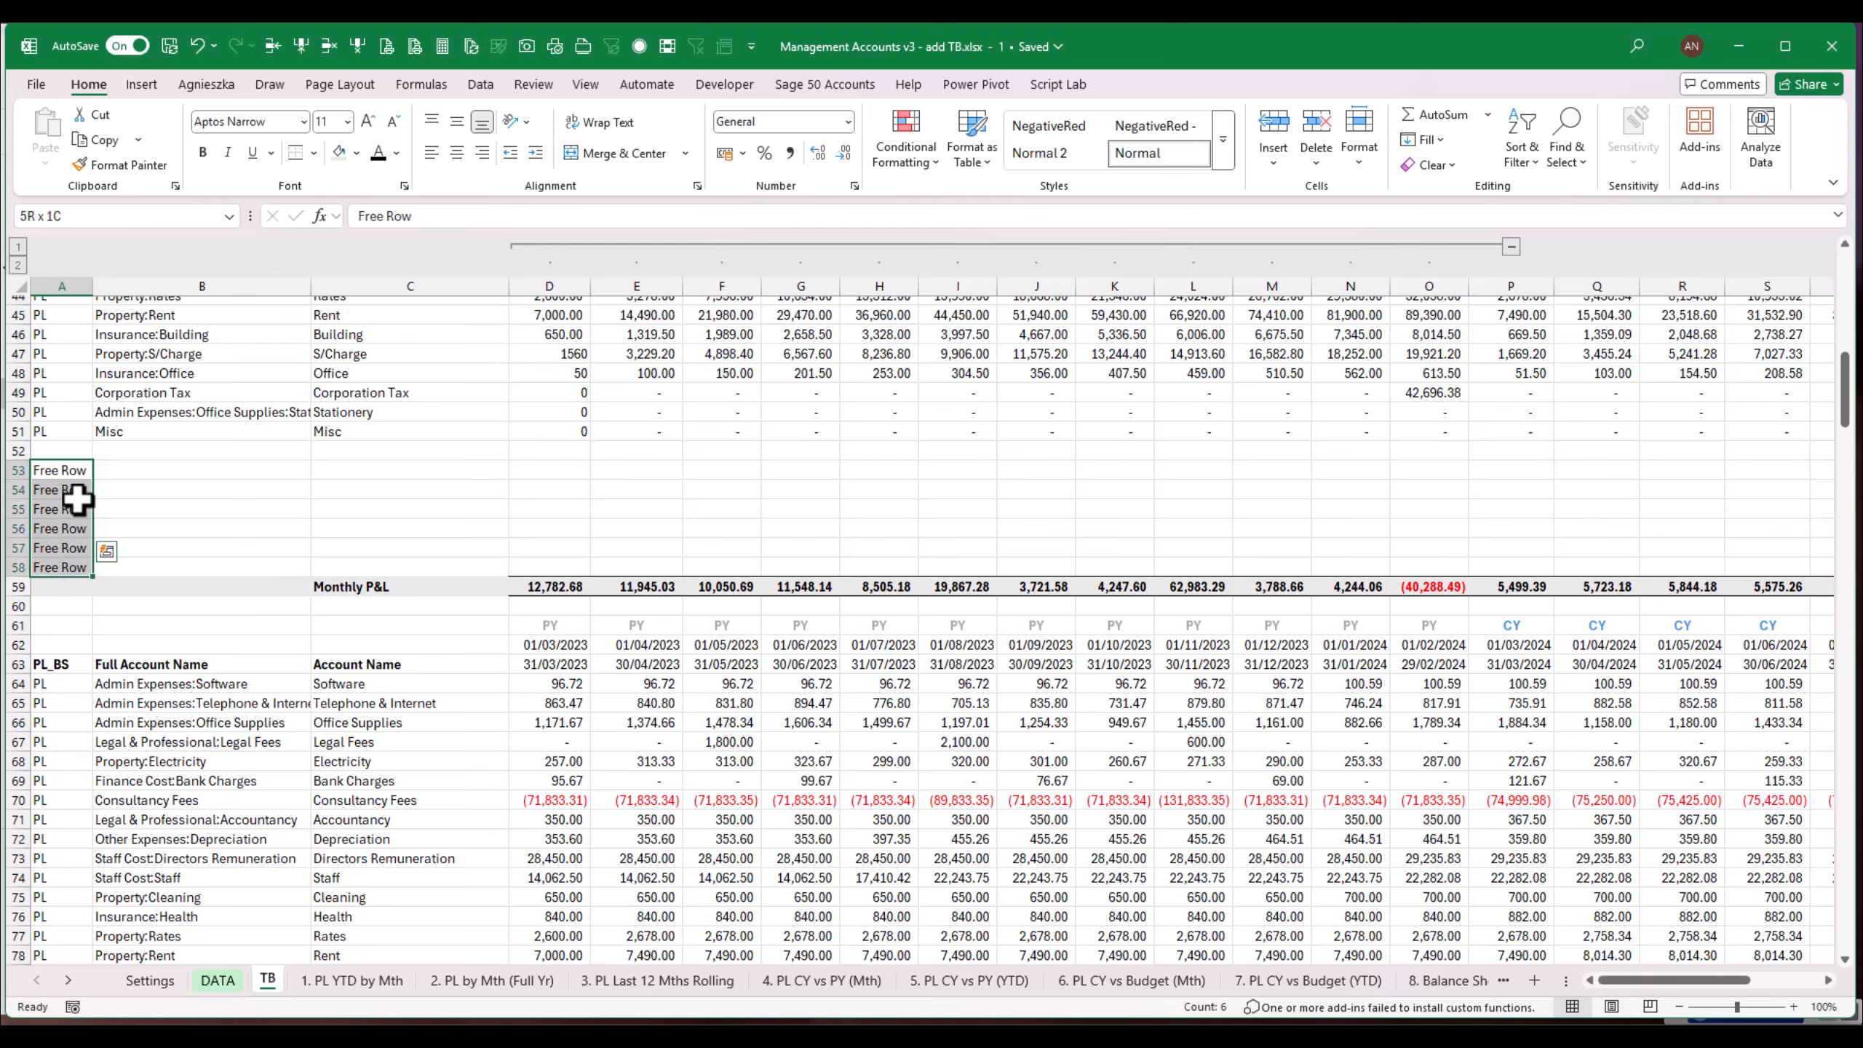
key(ctrl+c)
key(Right)
key(shift+Right)
key(shift+Down)
key(shift+Down)
key(shift+Down)
key(shift+Down)
key(shift+Down)
key(Return)
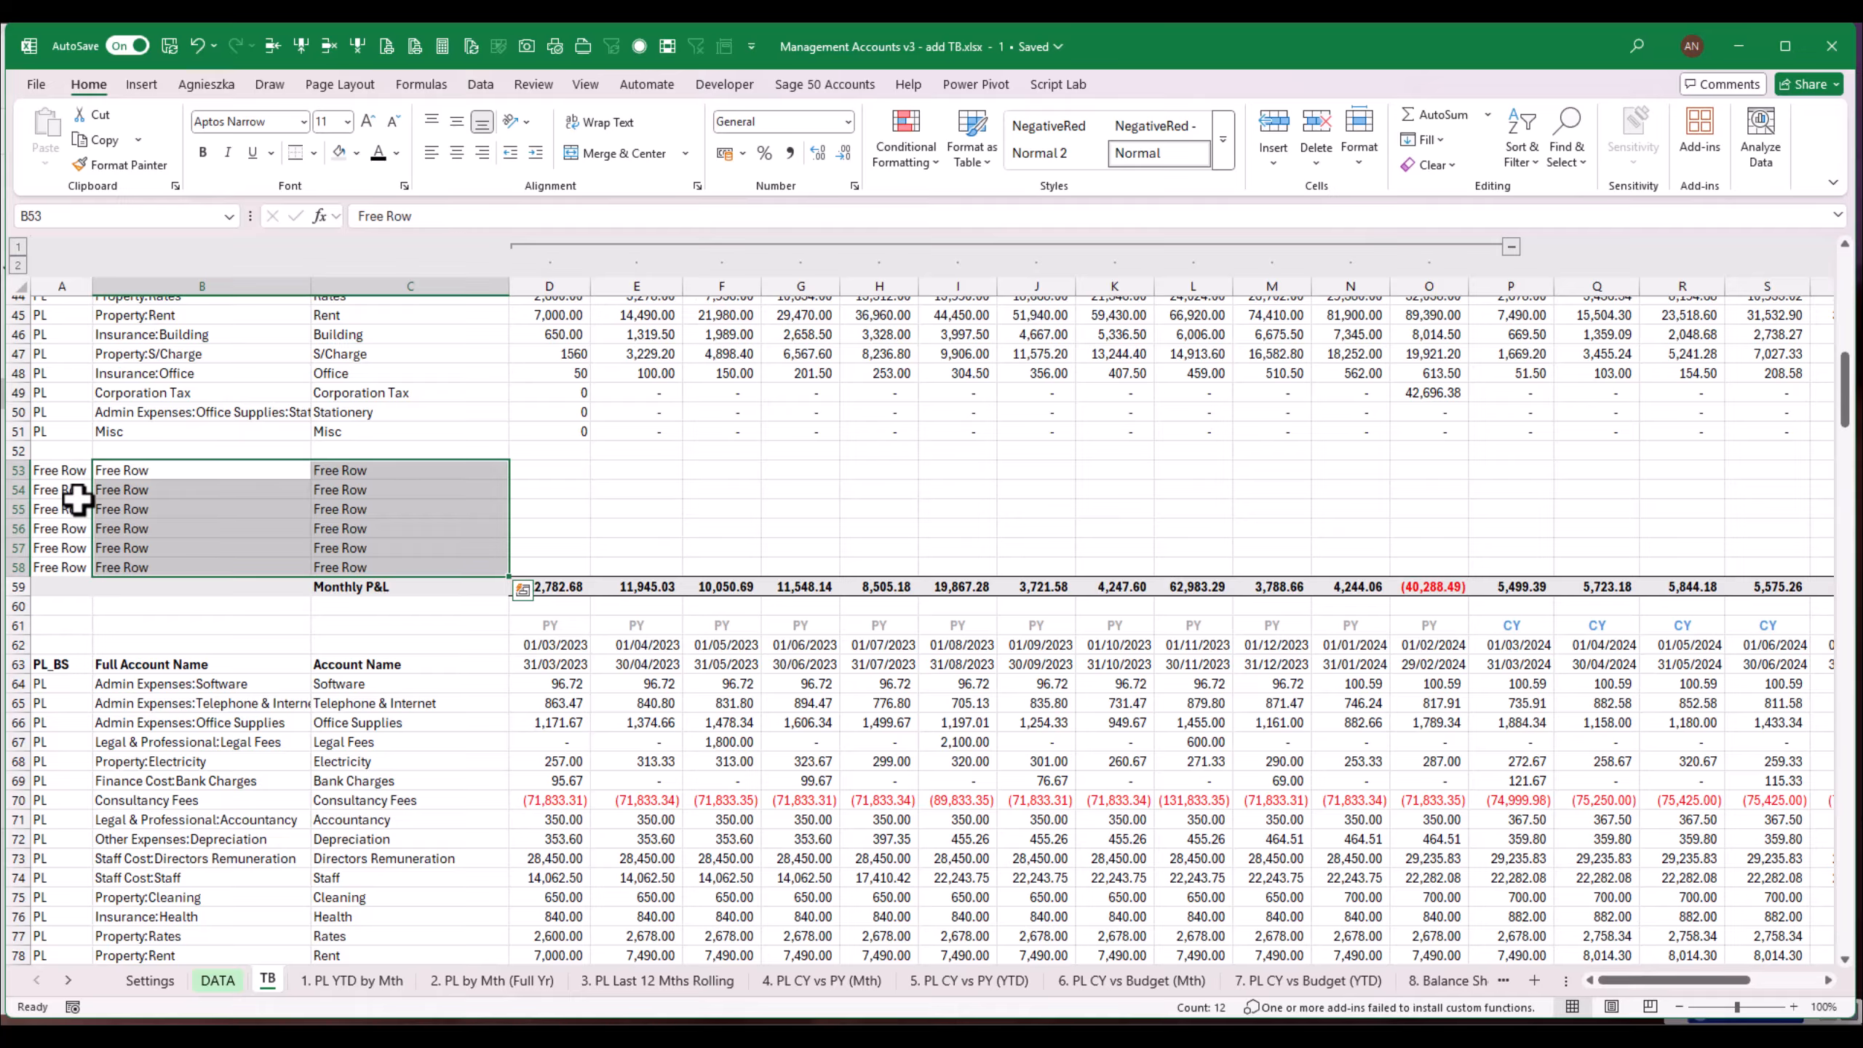
Step: Delete the empty row 52 between the last trial balance account and the Free Row placeholders
click(250, 449)
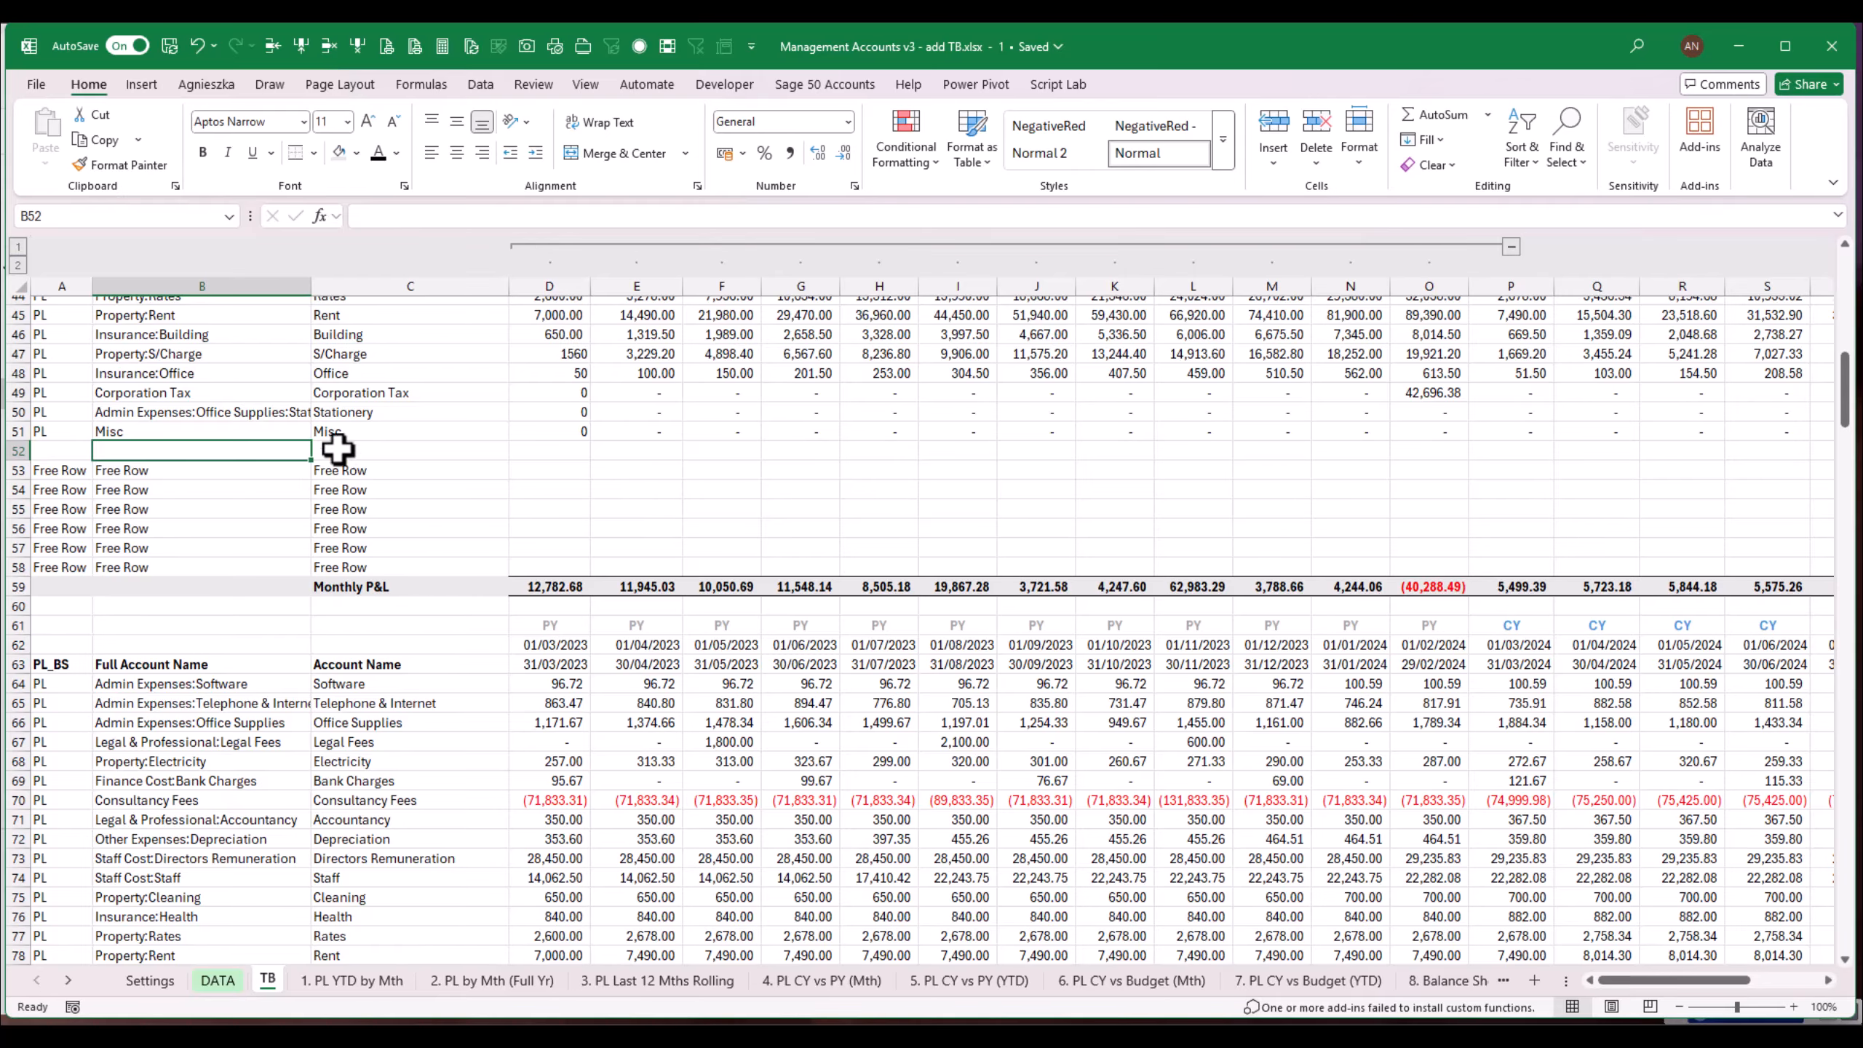
drag(367, 432, 349, 413)
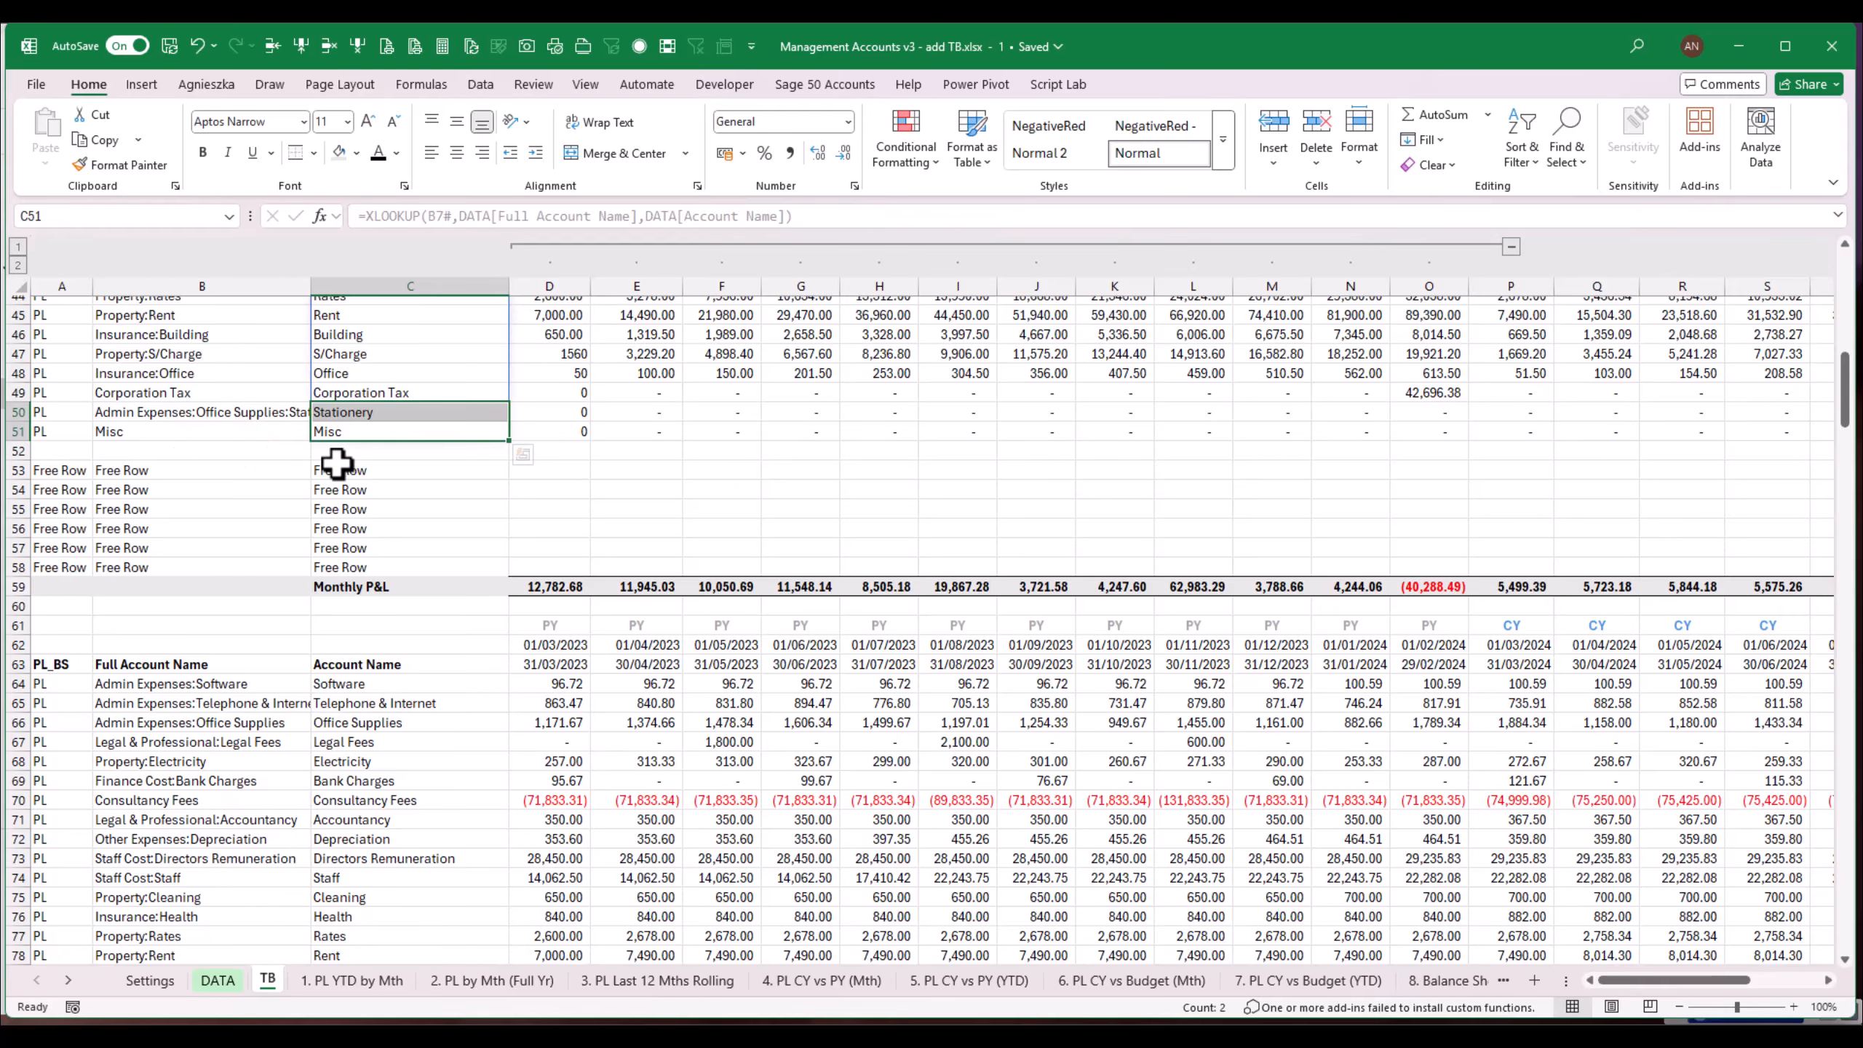
click(354, 449)
click(331, 47)
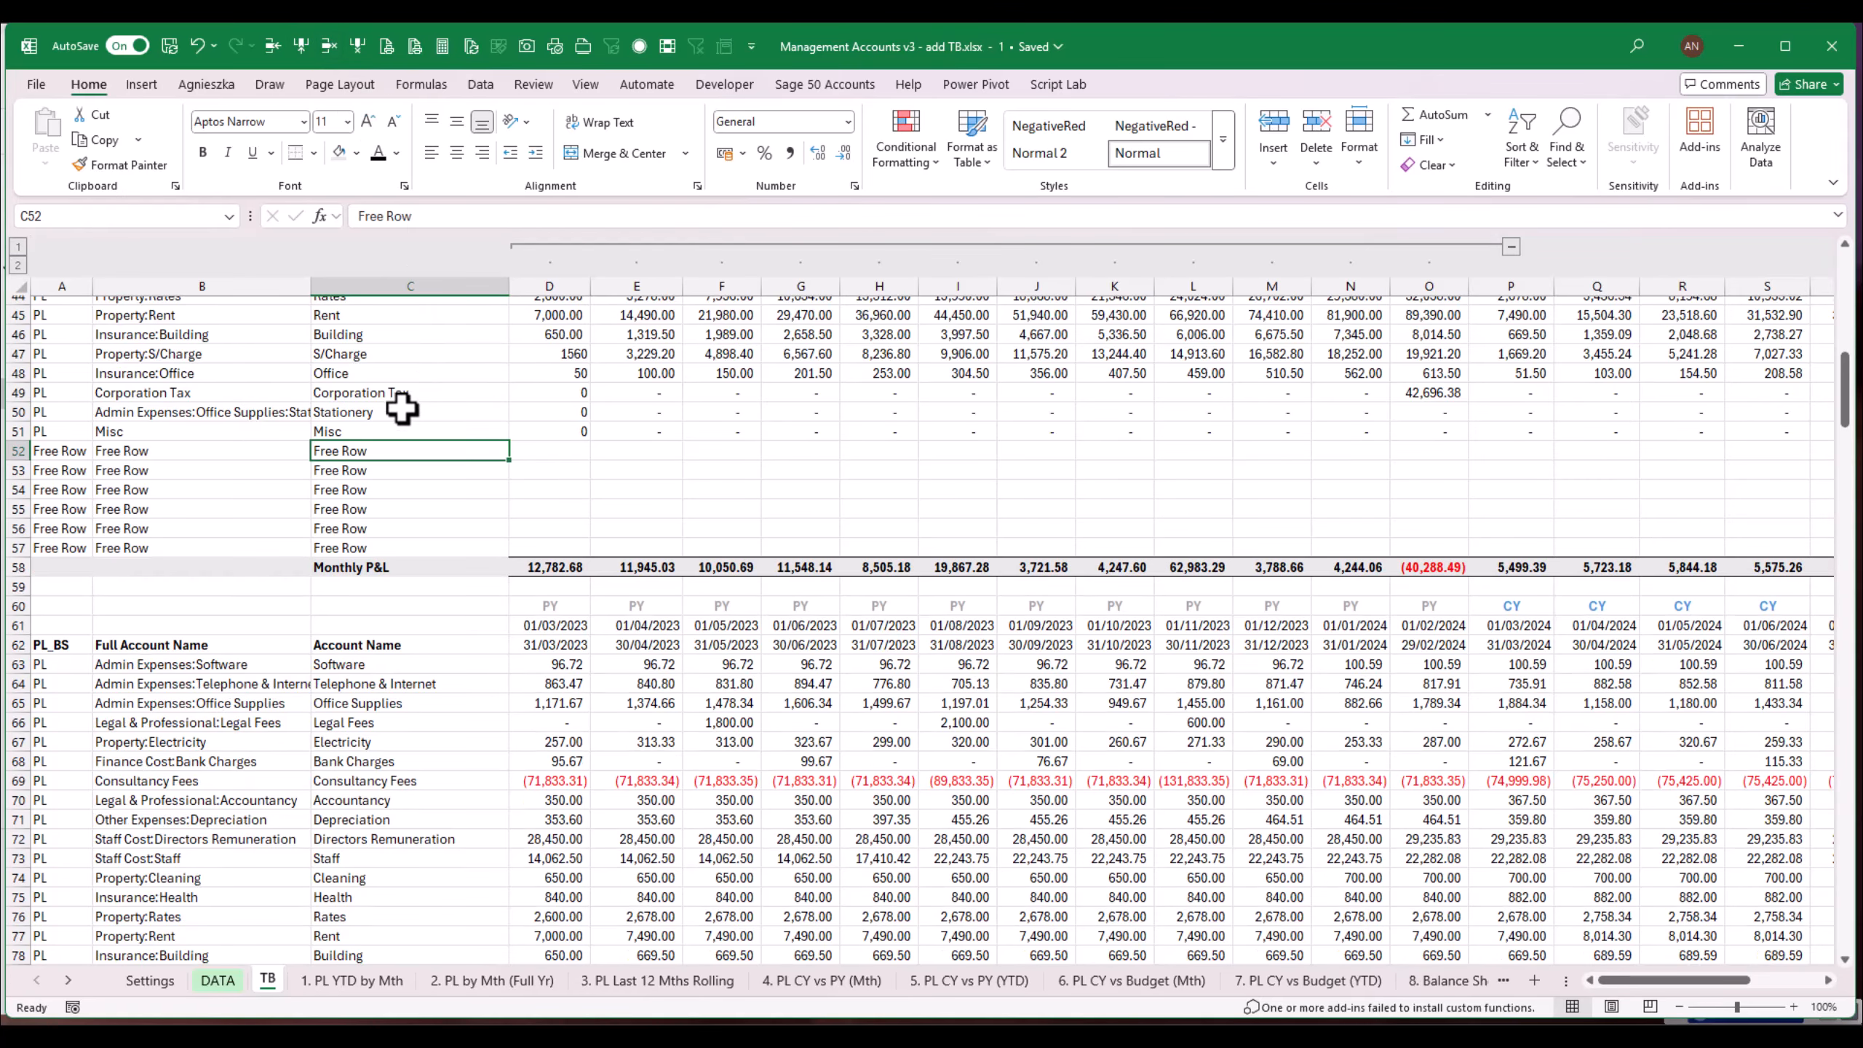
Step: Change the font colour of the Free Row placeholders in A52:C57 to a light grey
drag(81, 451, 389, 547)
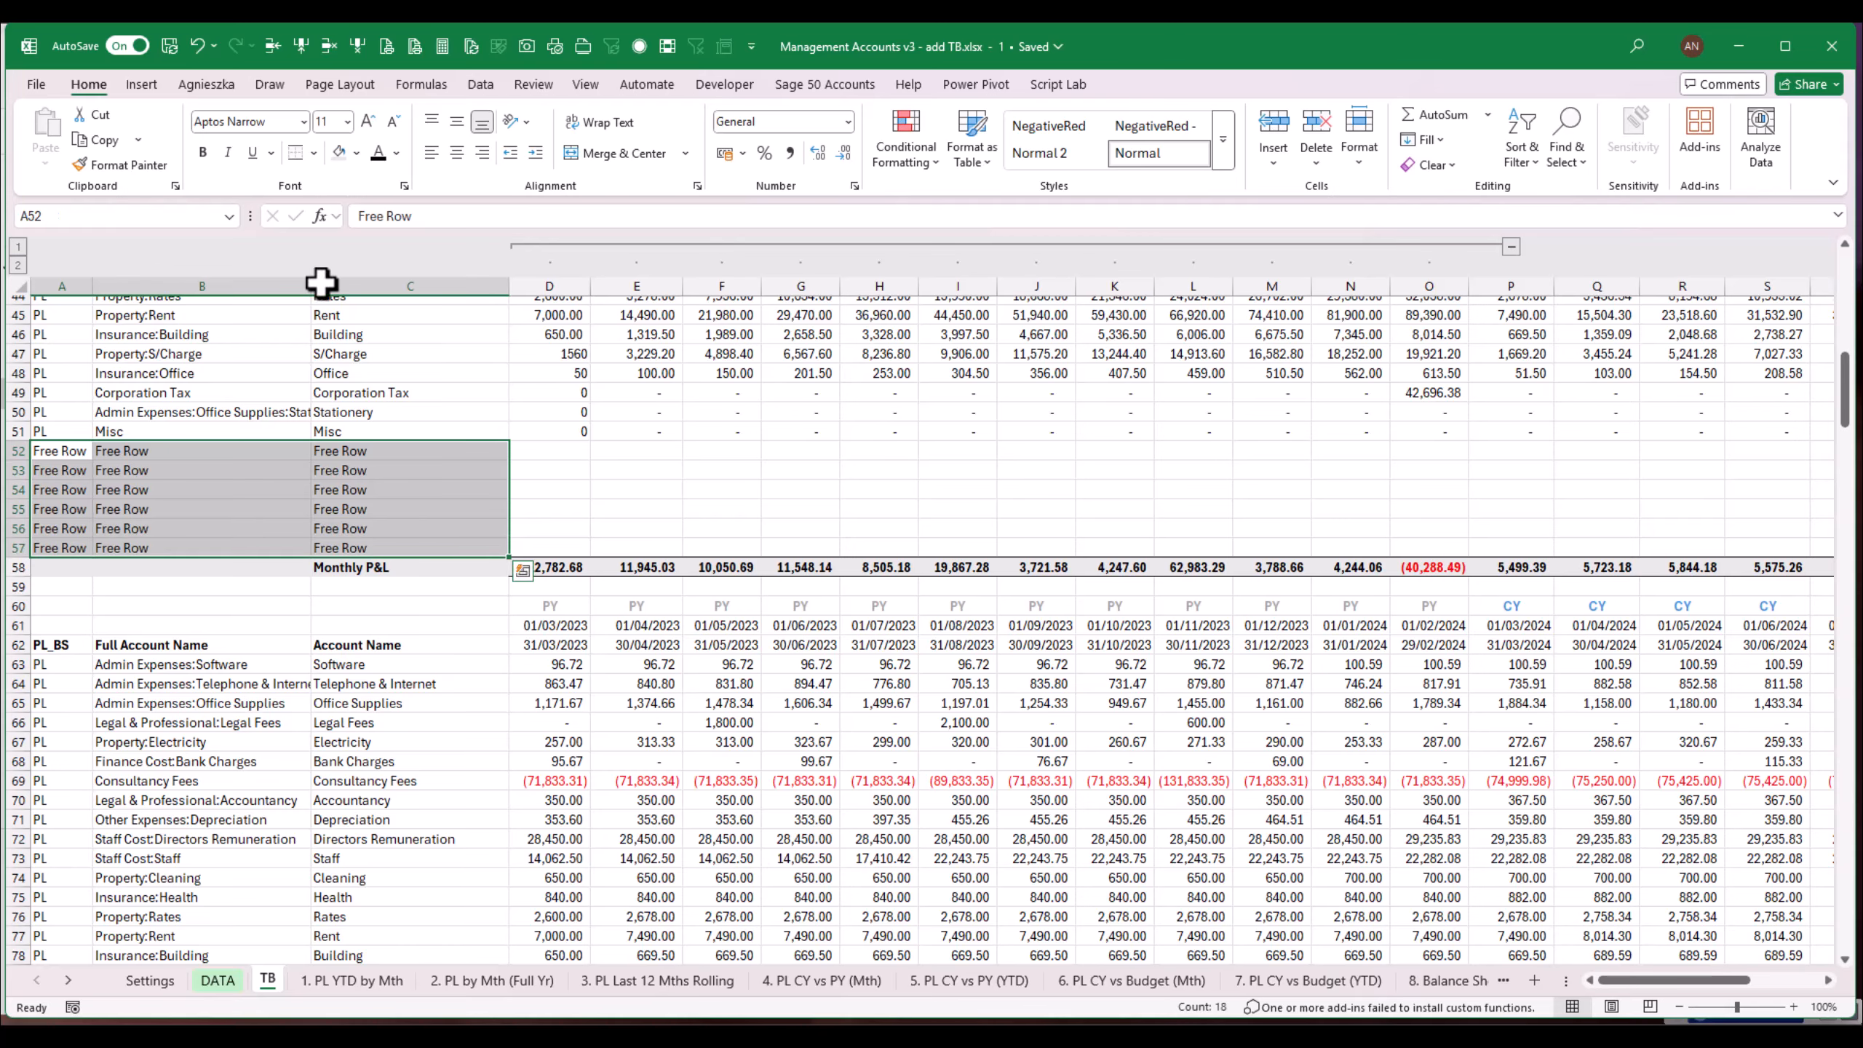
click(338, 153)
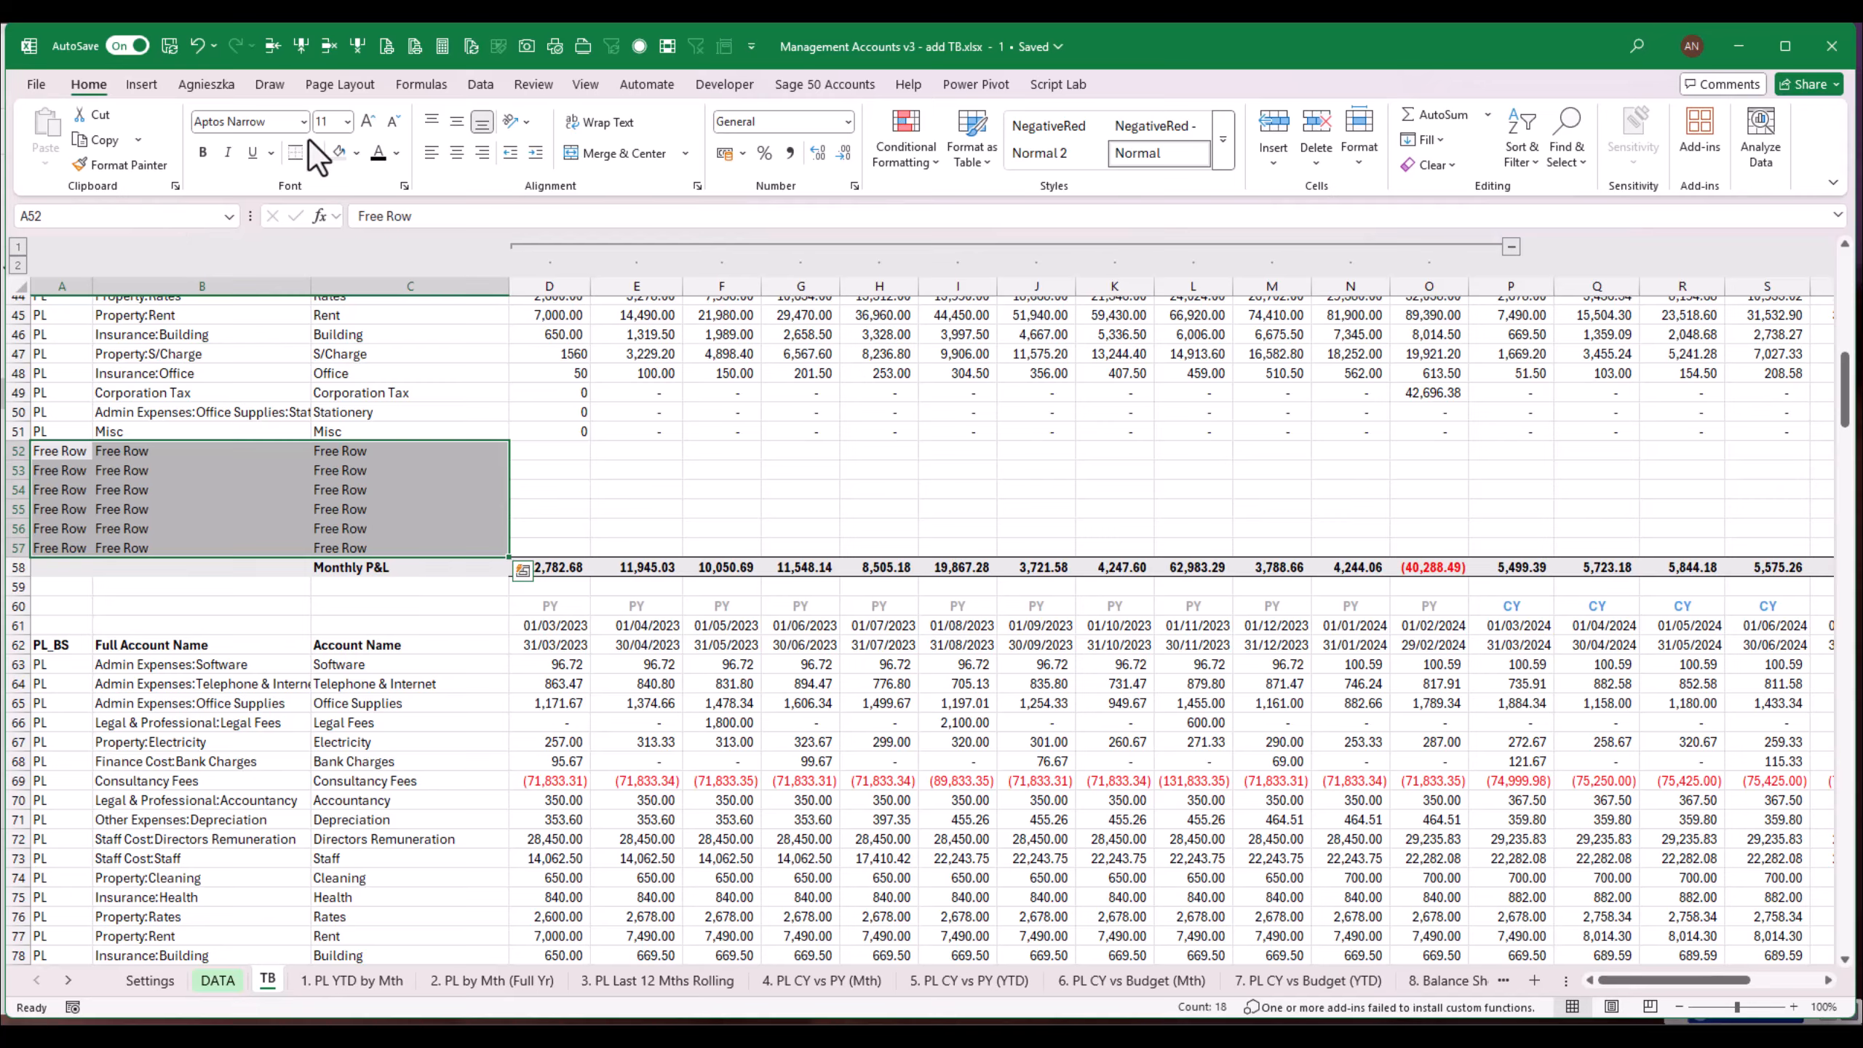
click(192, 48)
click(397, 153)
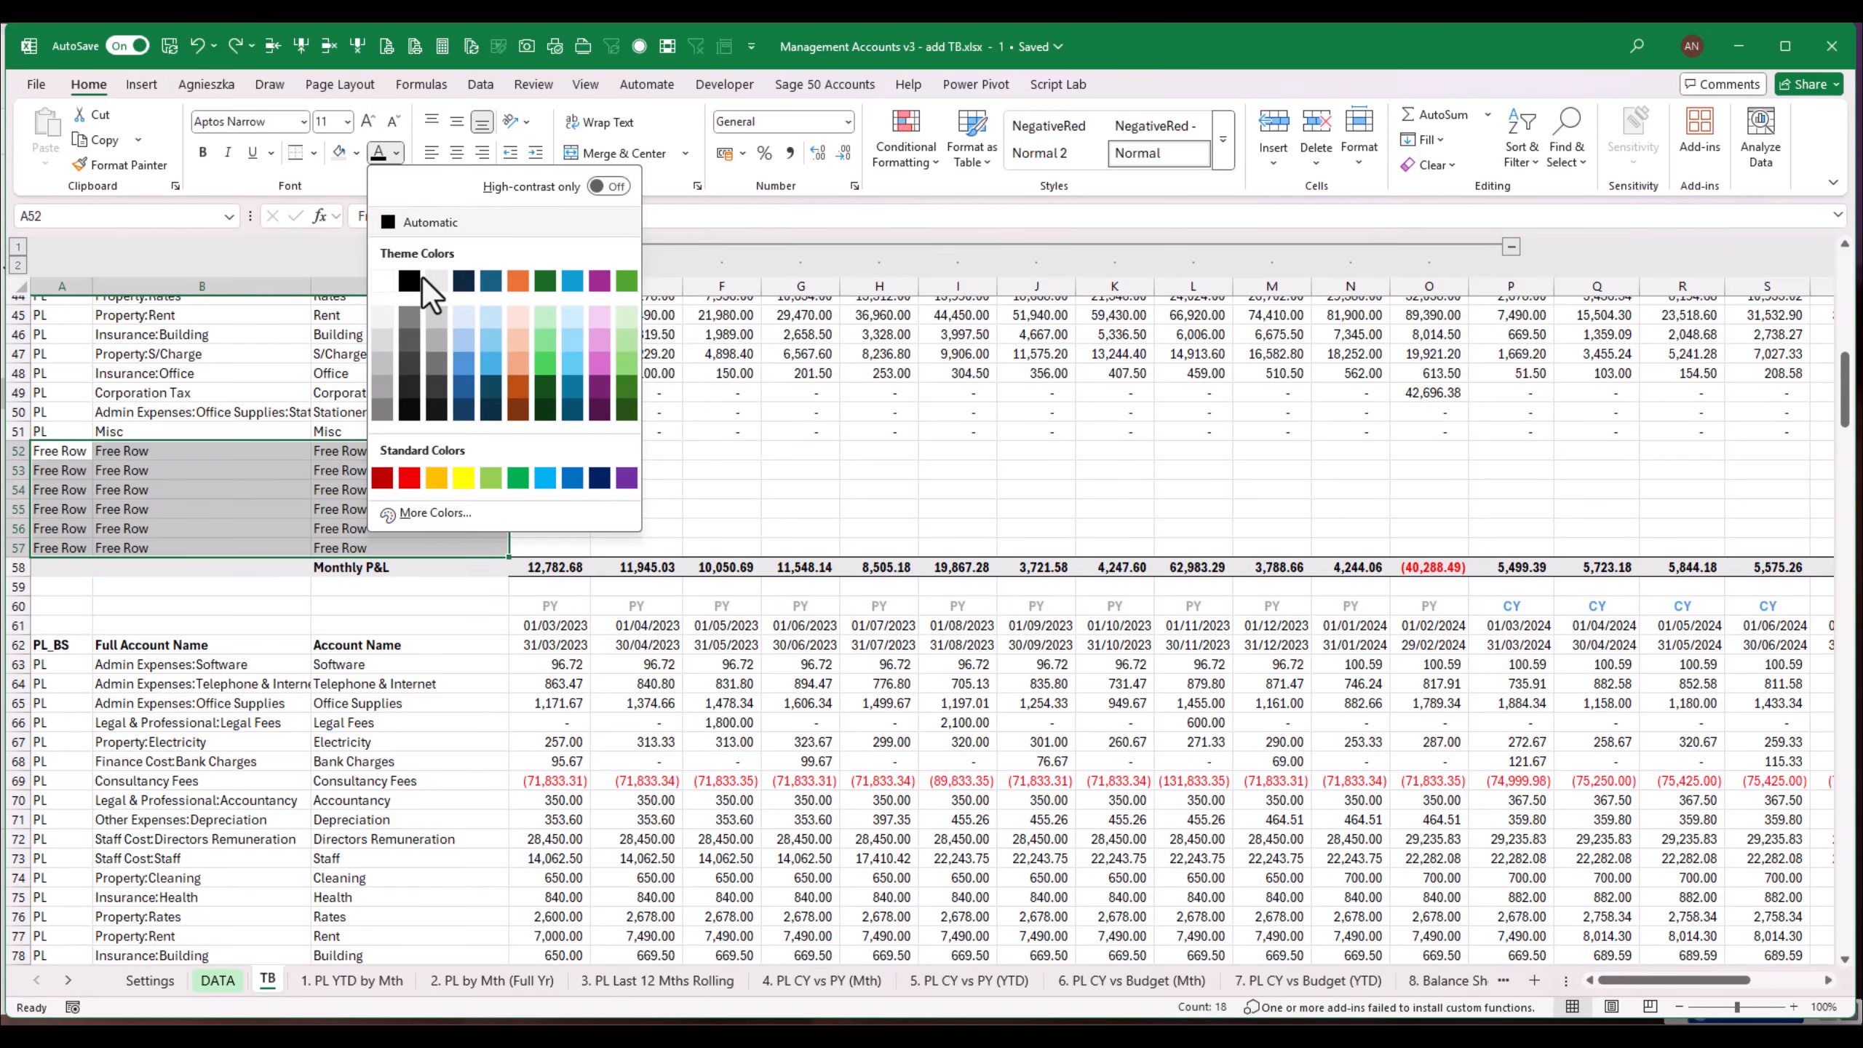
click(382, 338)
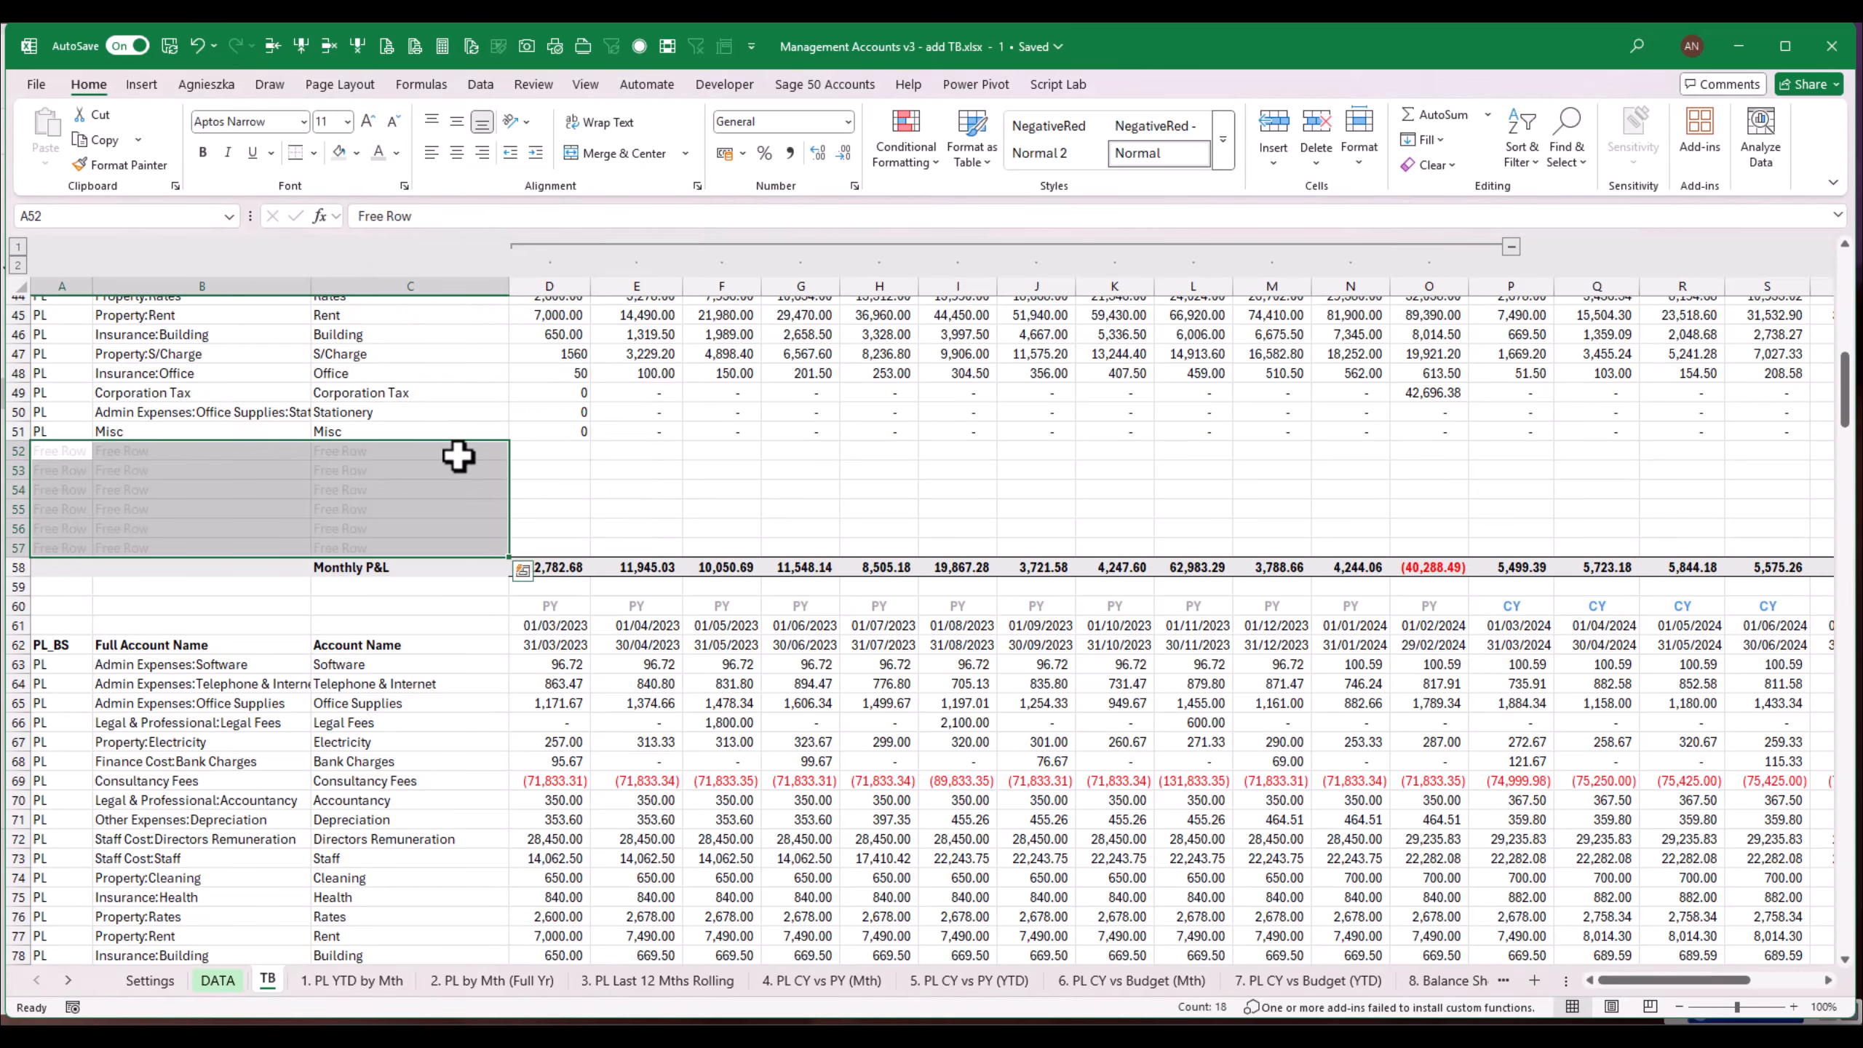
click(380, 411)
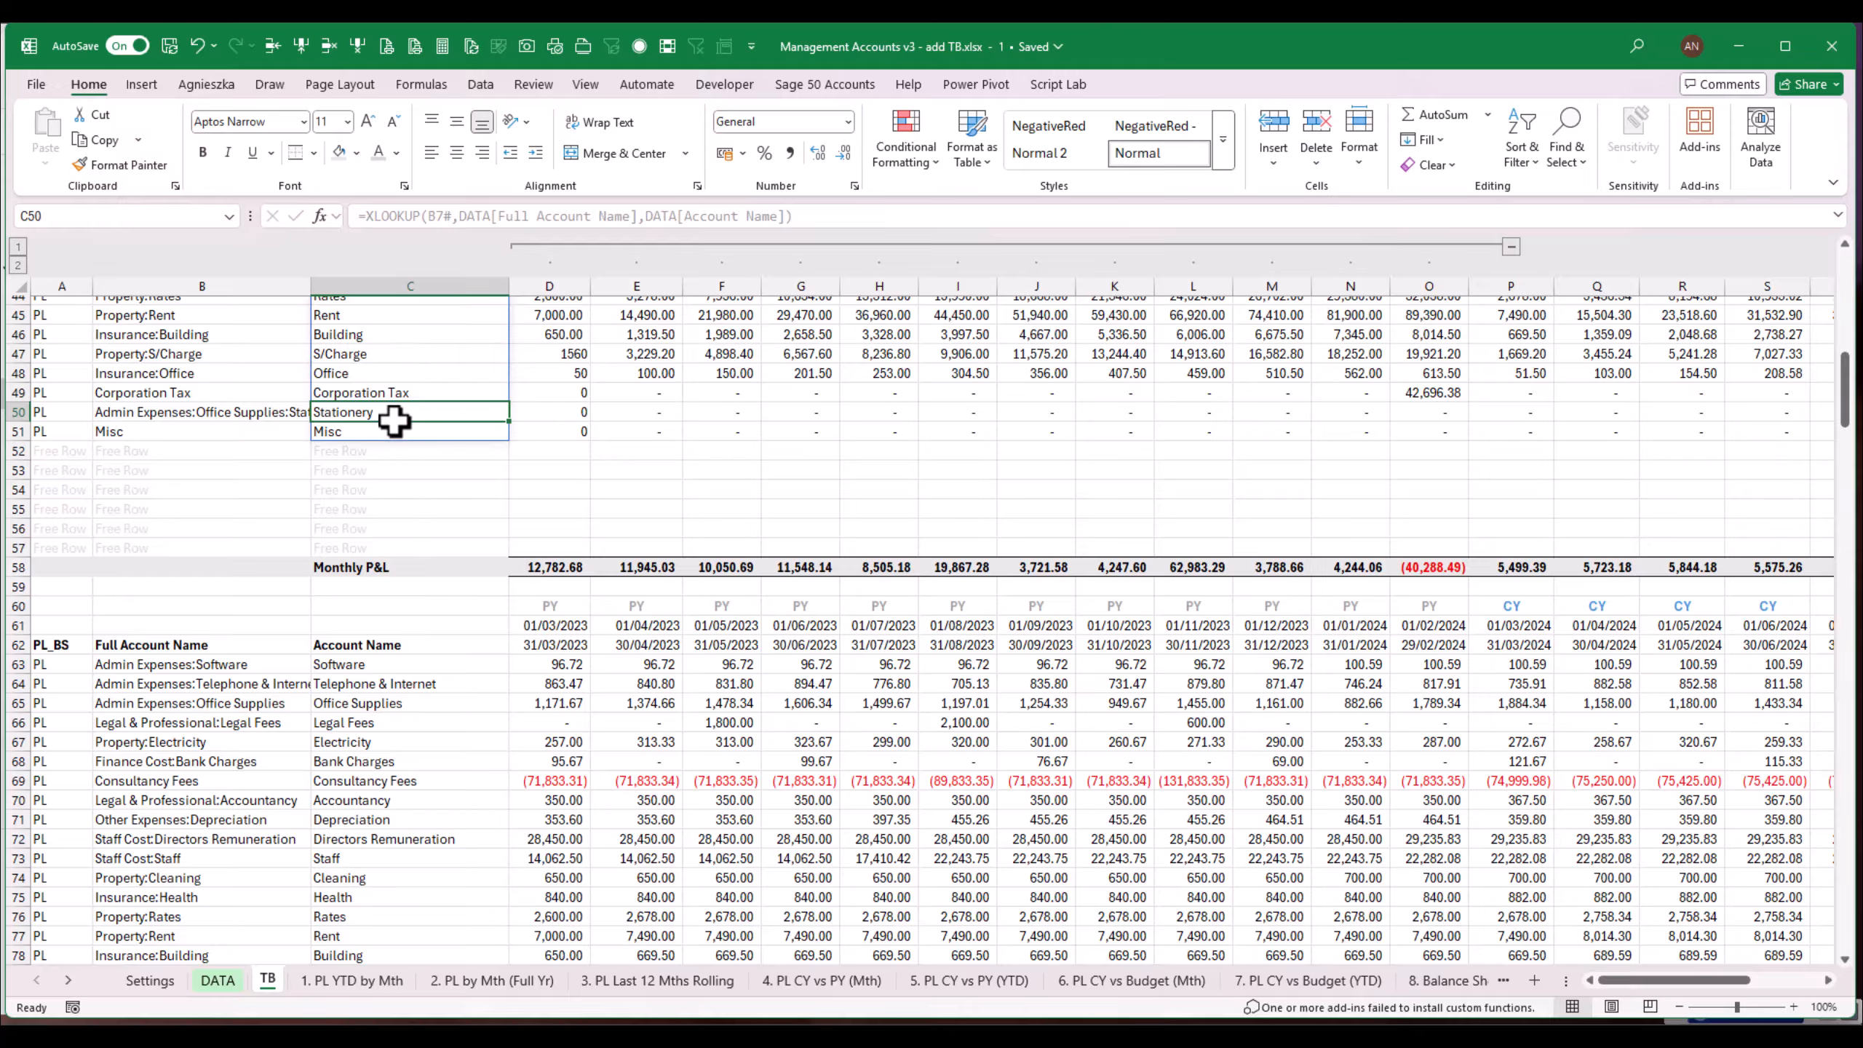
click(405, 430)
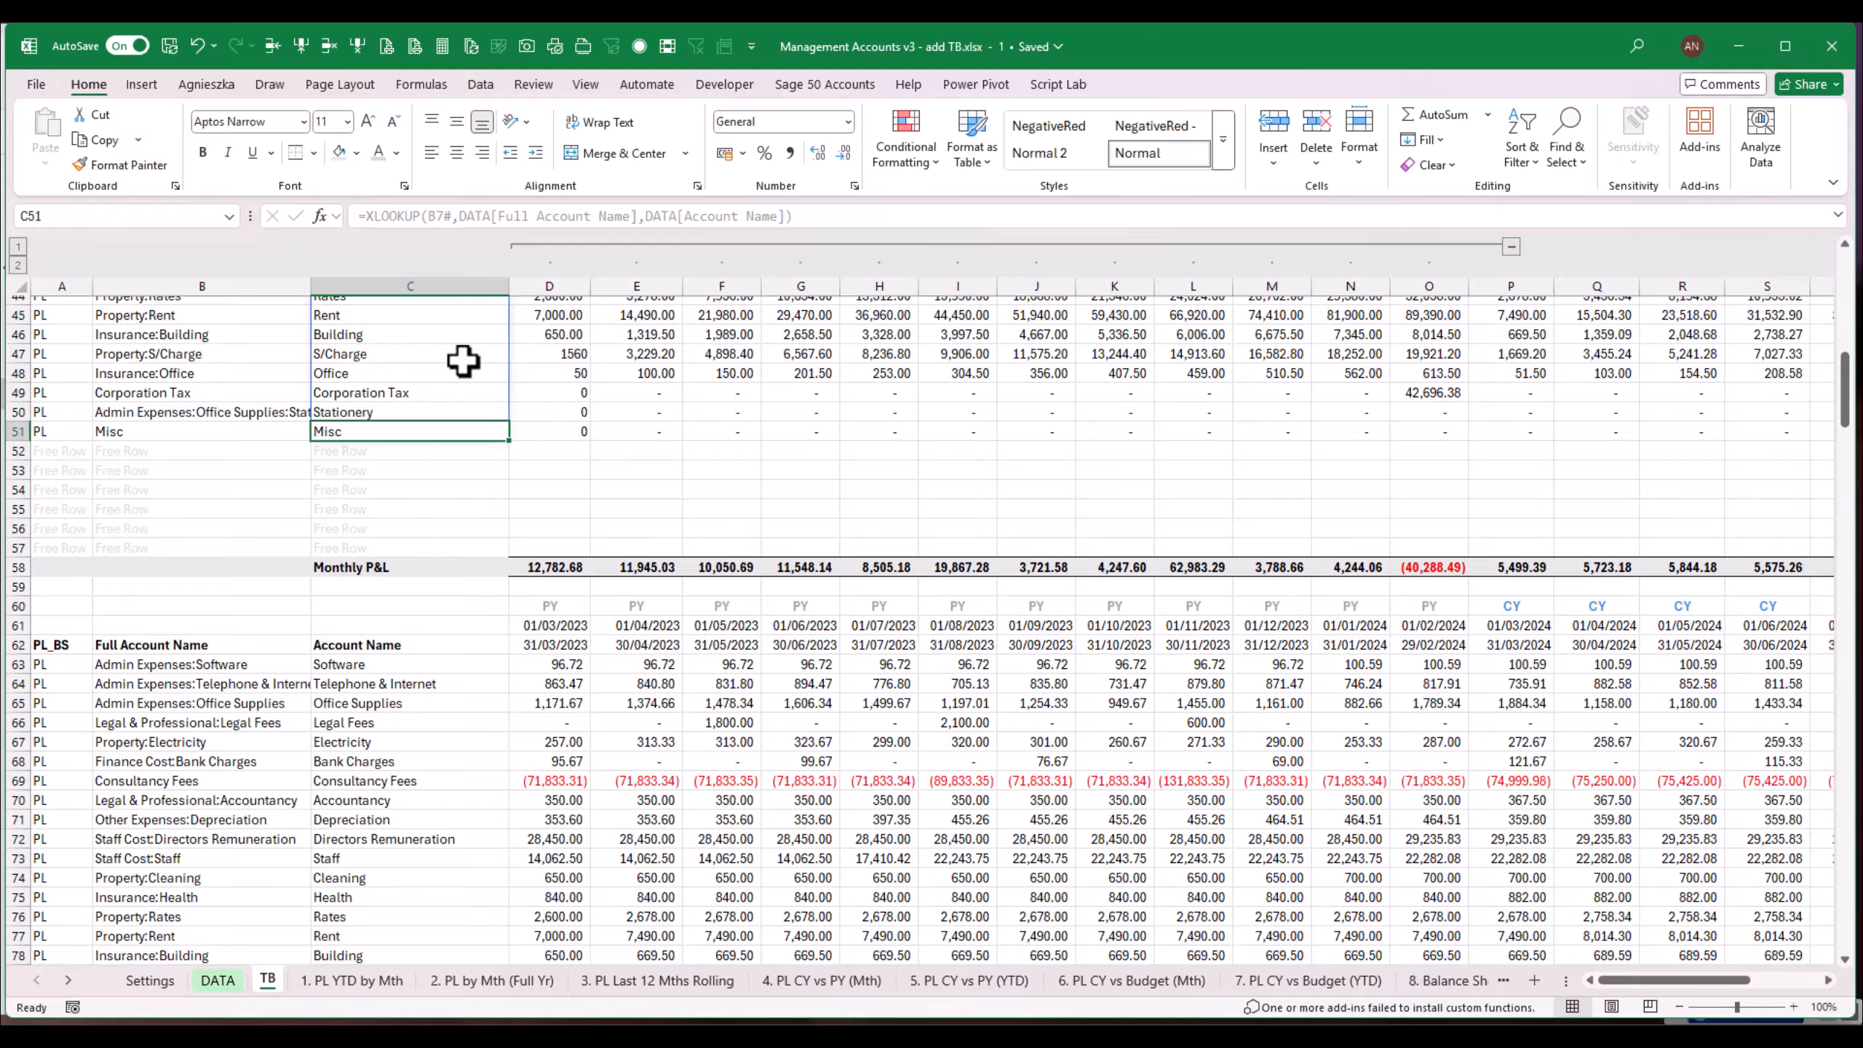
click(223, 413)
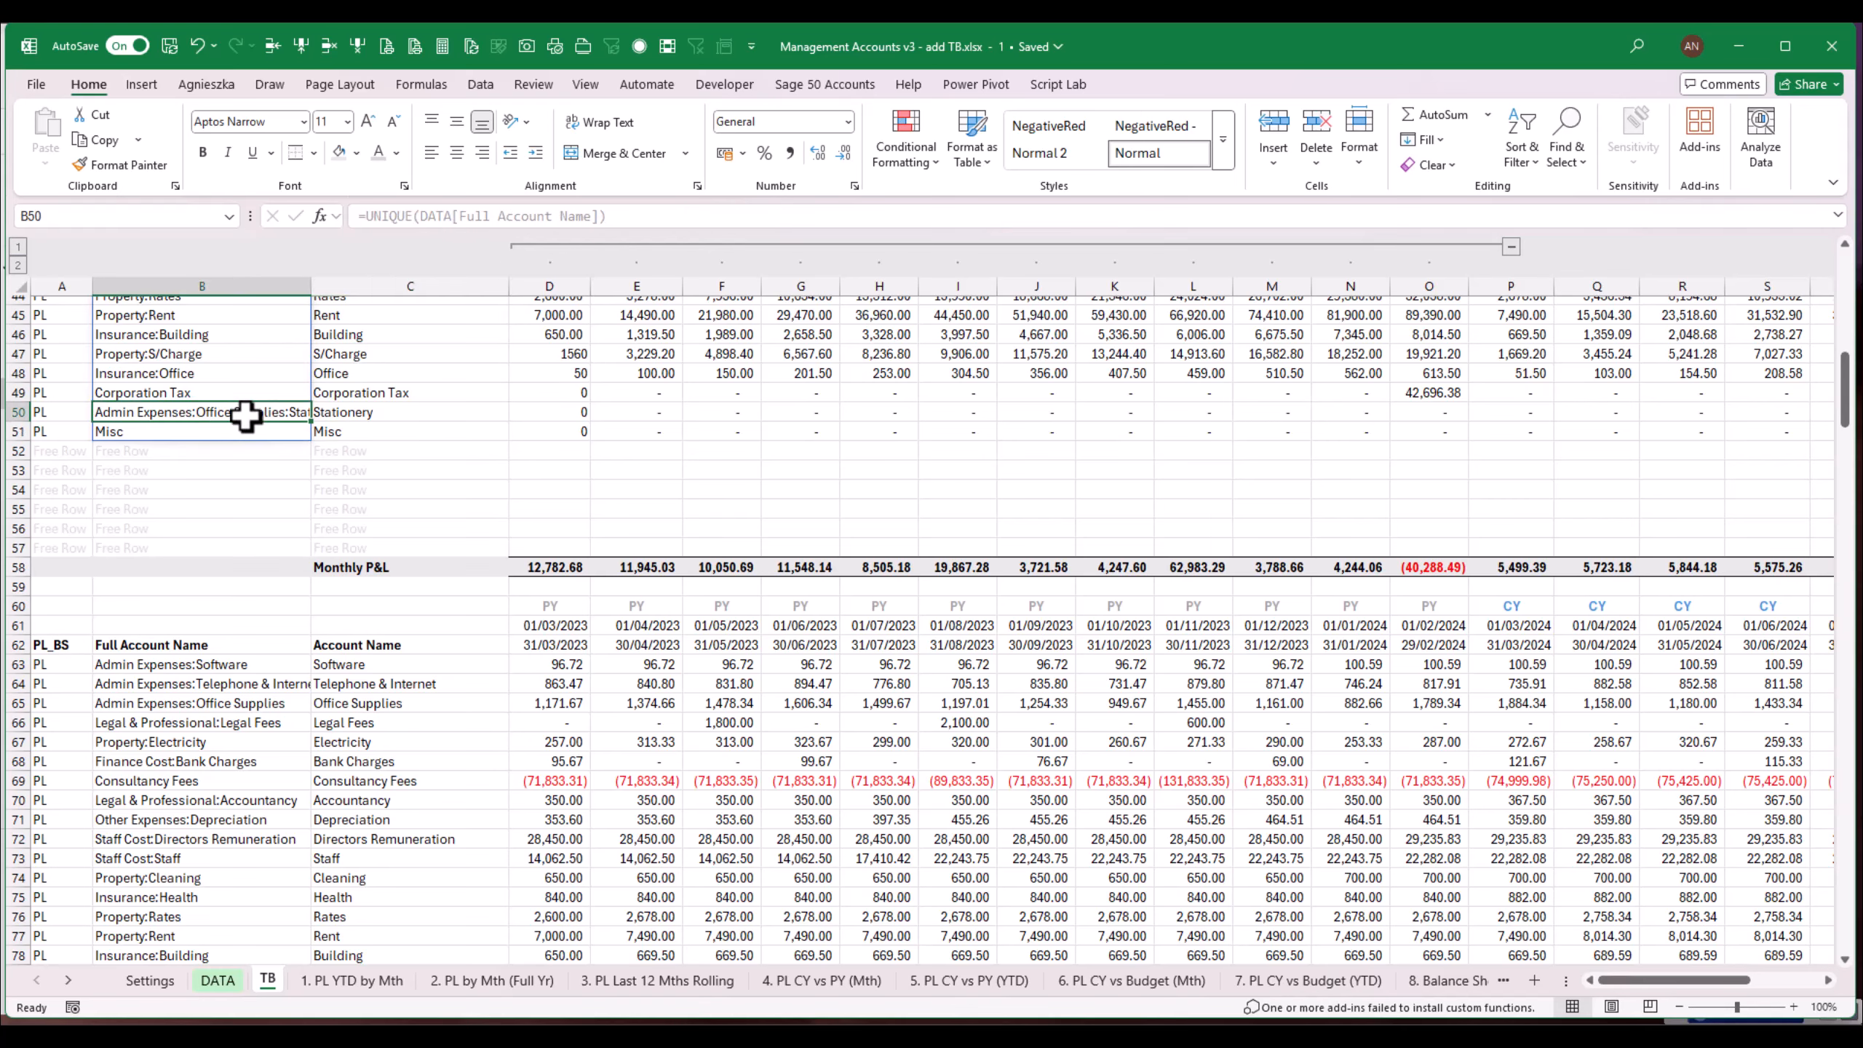
click(361, 449)
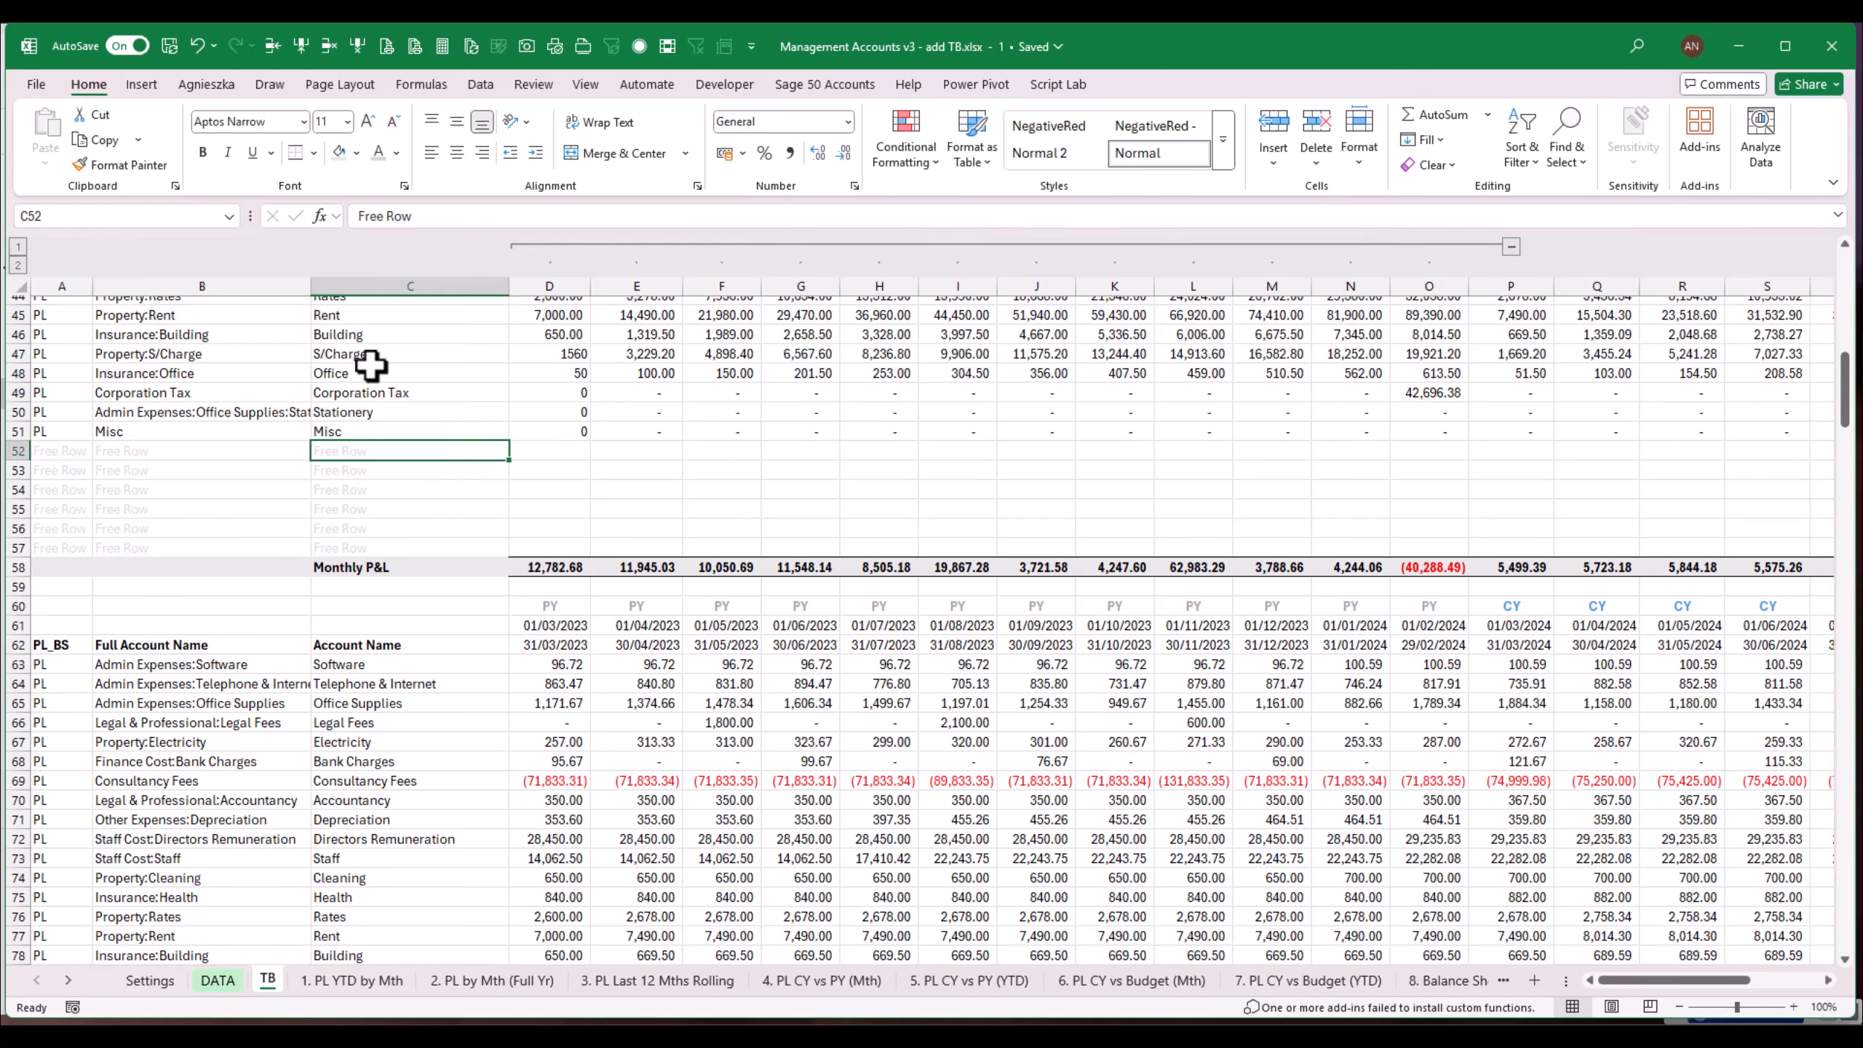
click(377, 427)
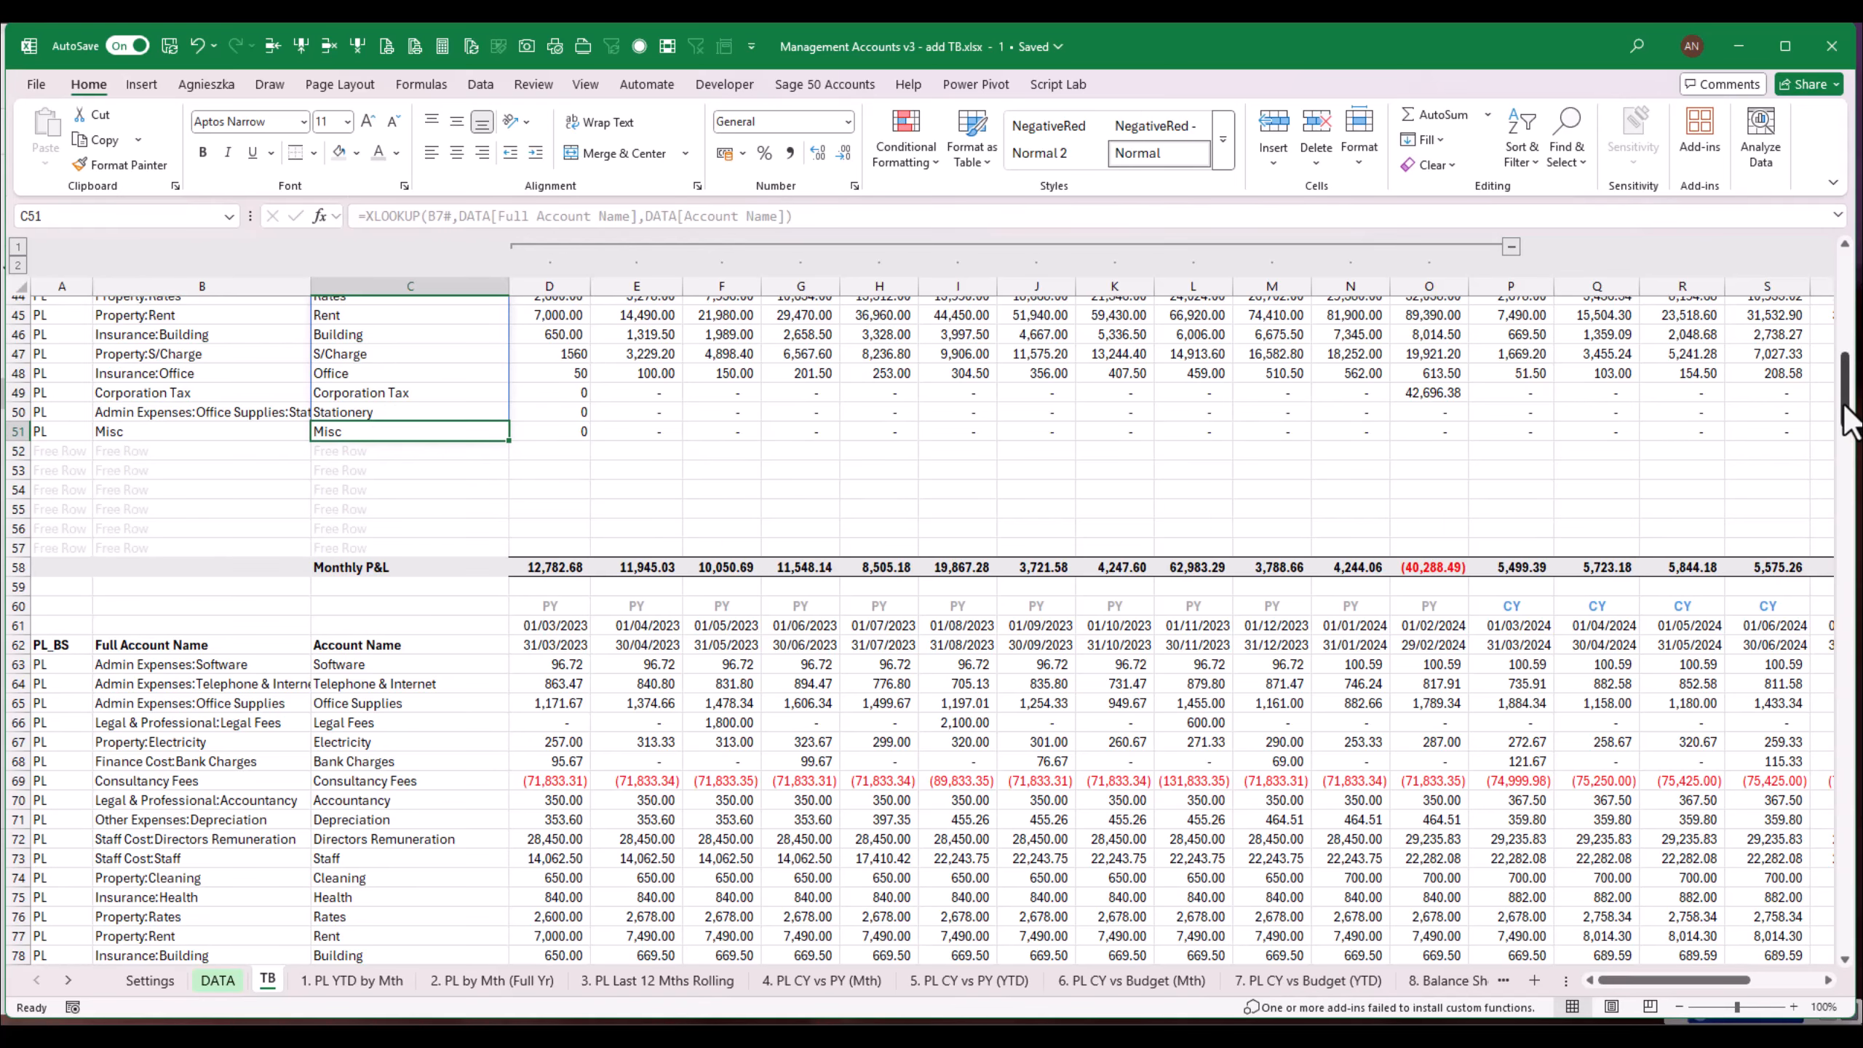
Step: Insert a test row at row 44 inside the trial balance's account list and delete two rows there
scroll(1849, 419, up, 2)
click(381, 409)
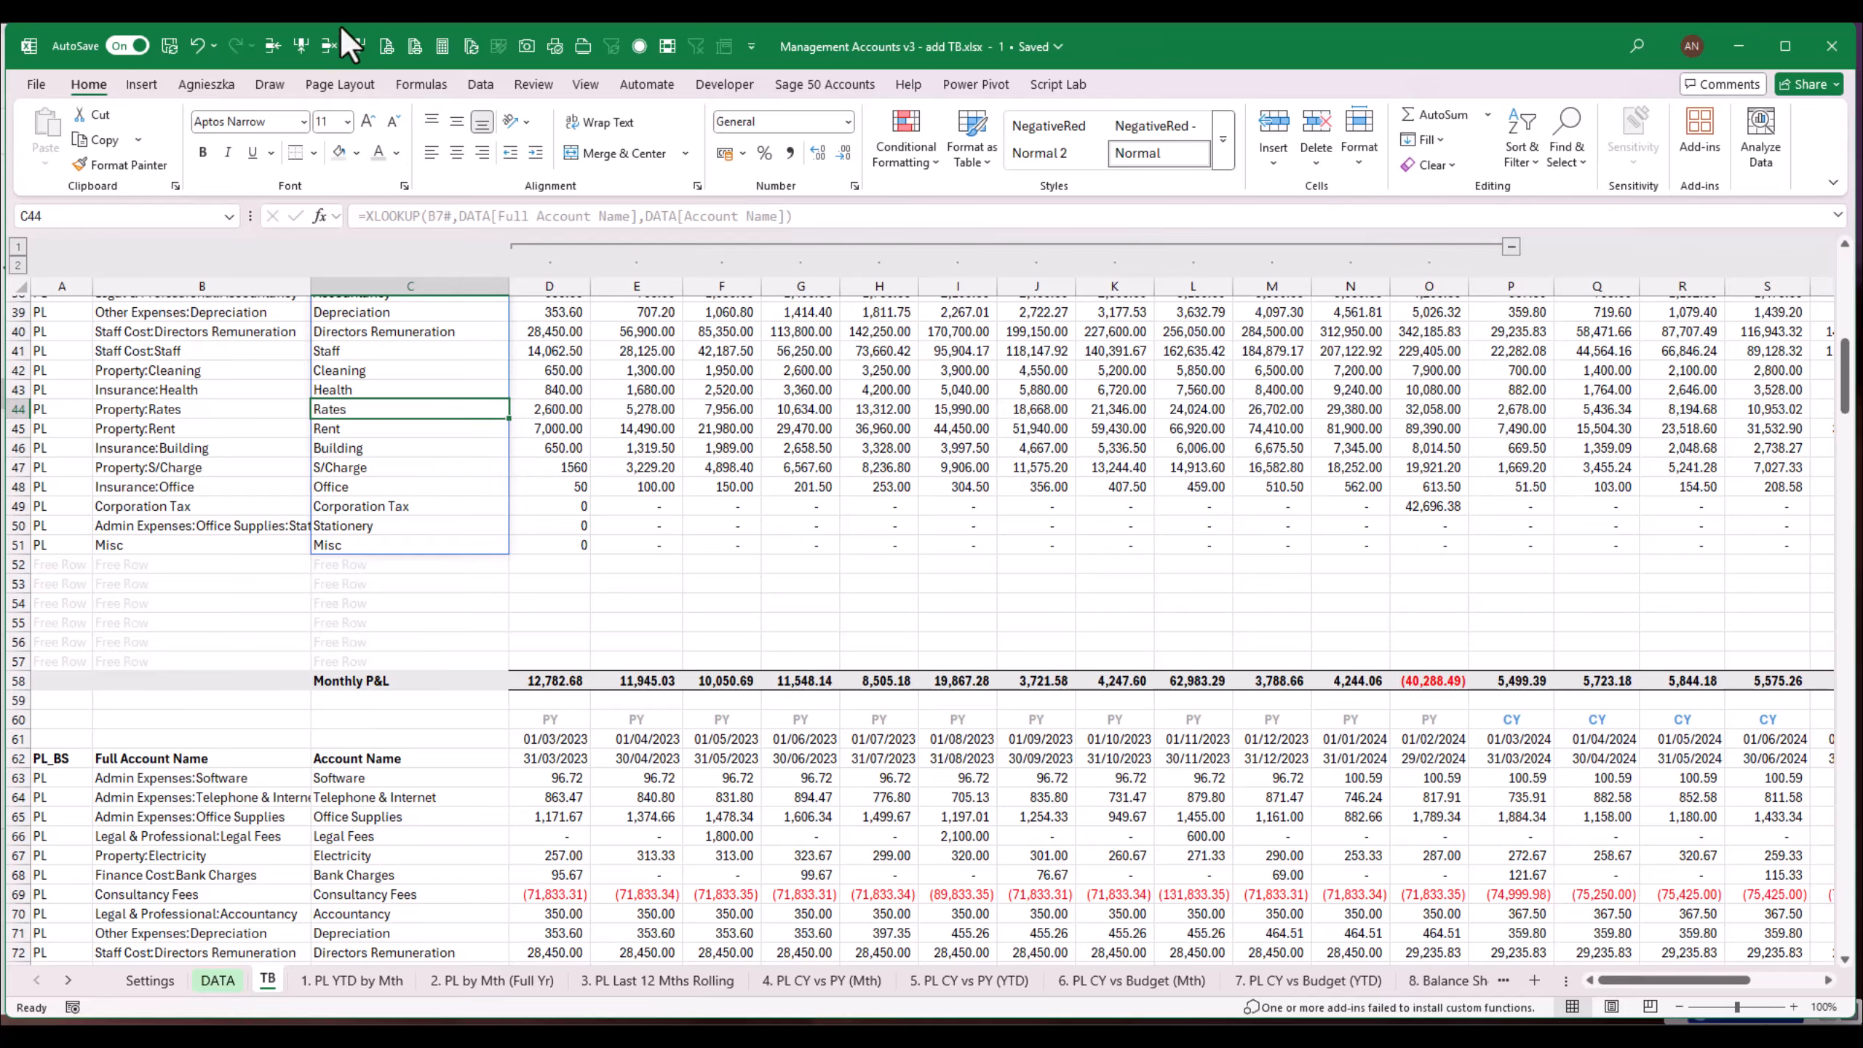
click(273, 47)
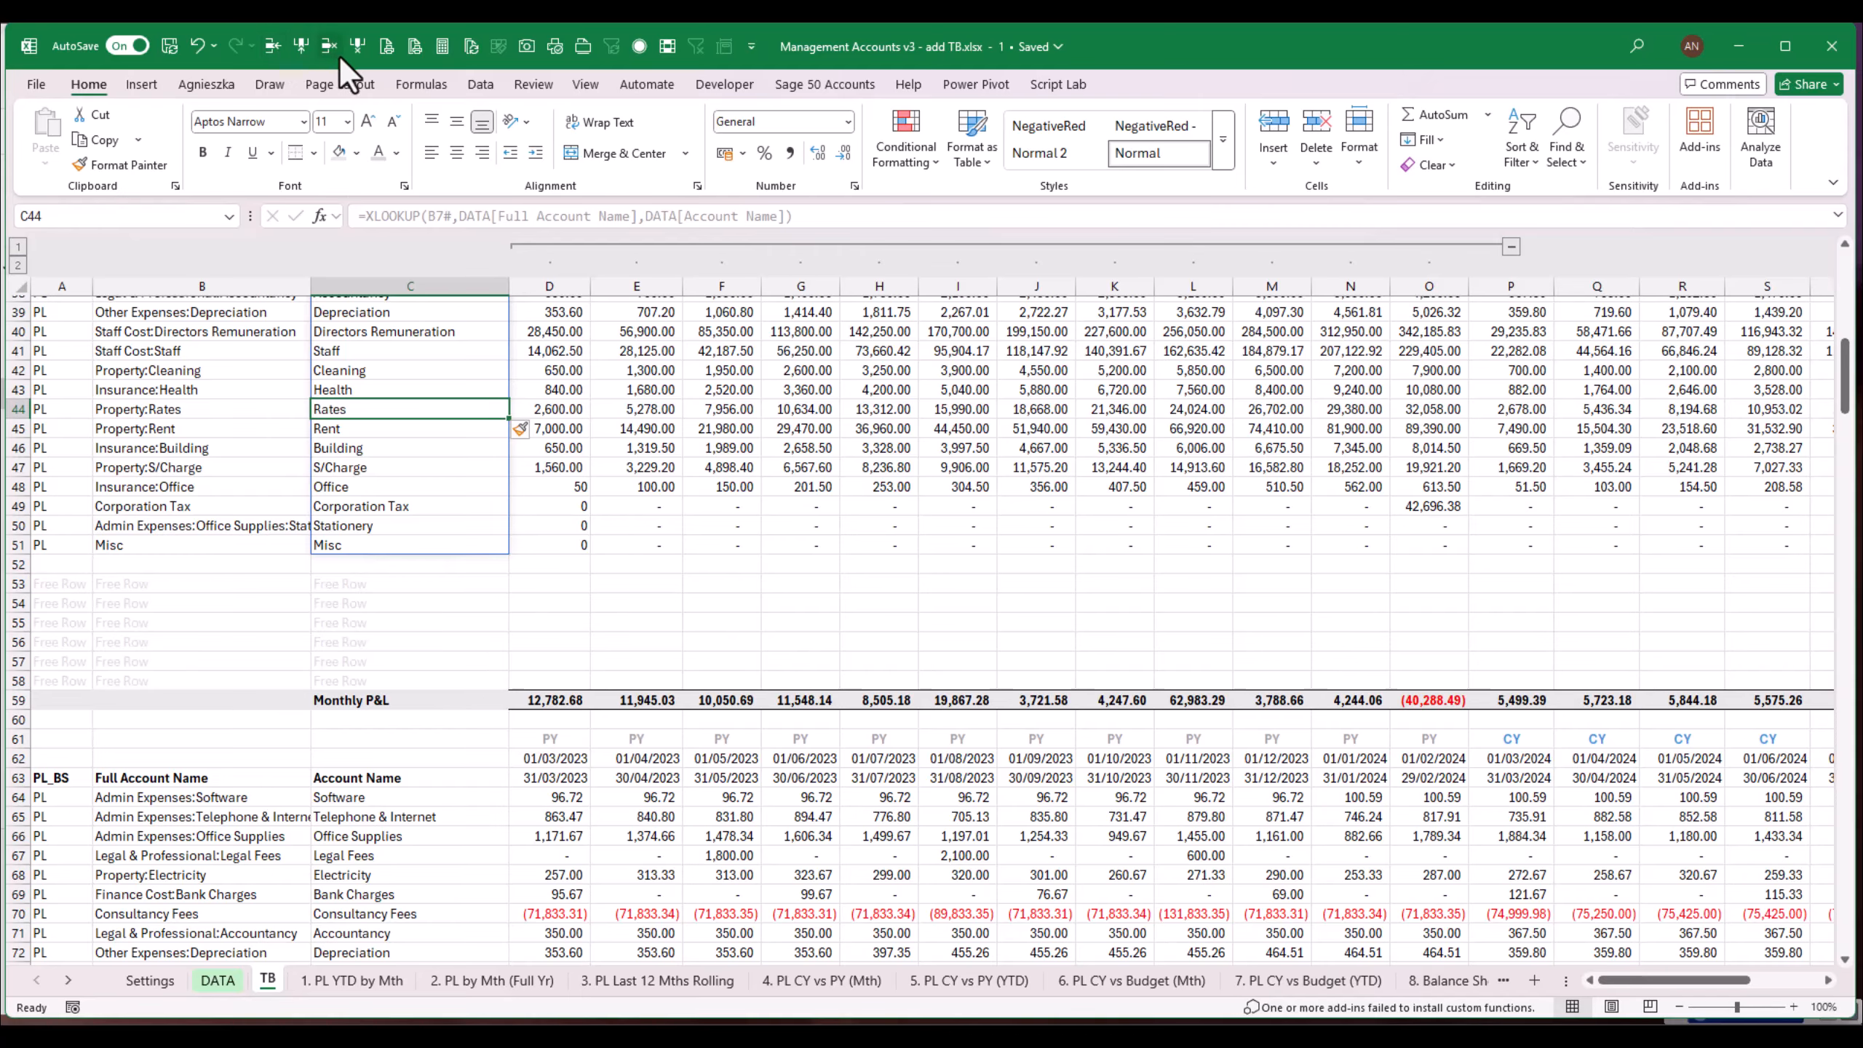
click(329, 48)
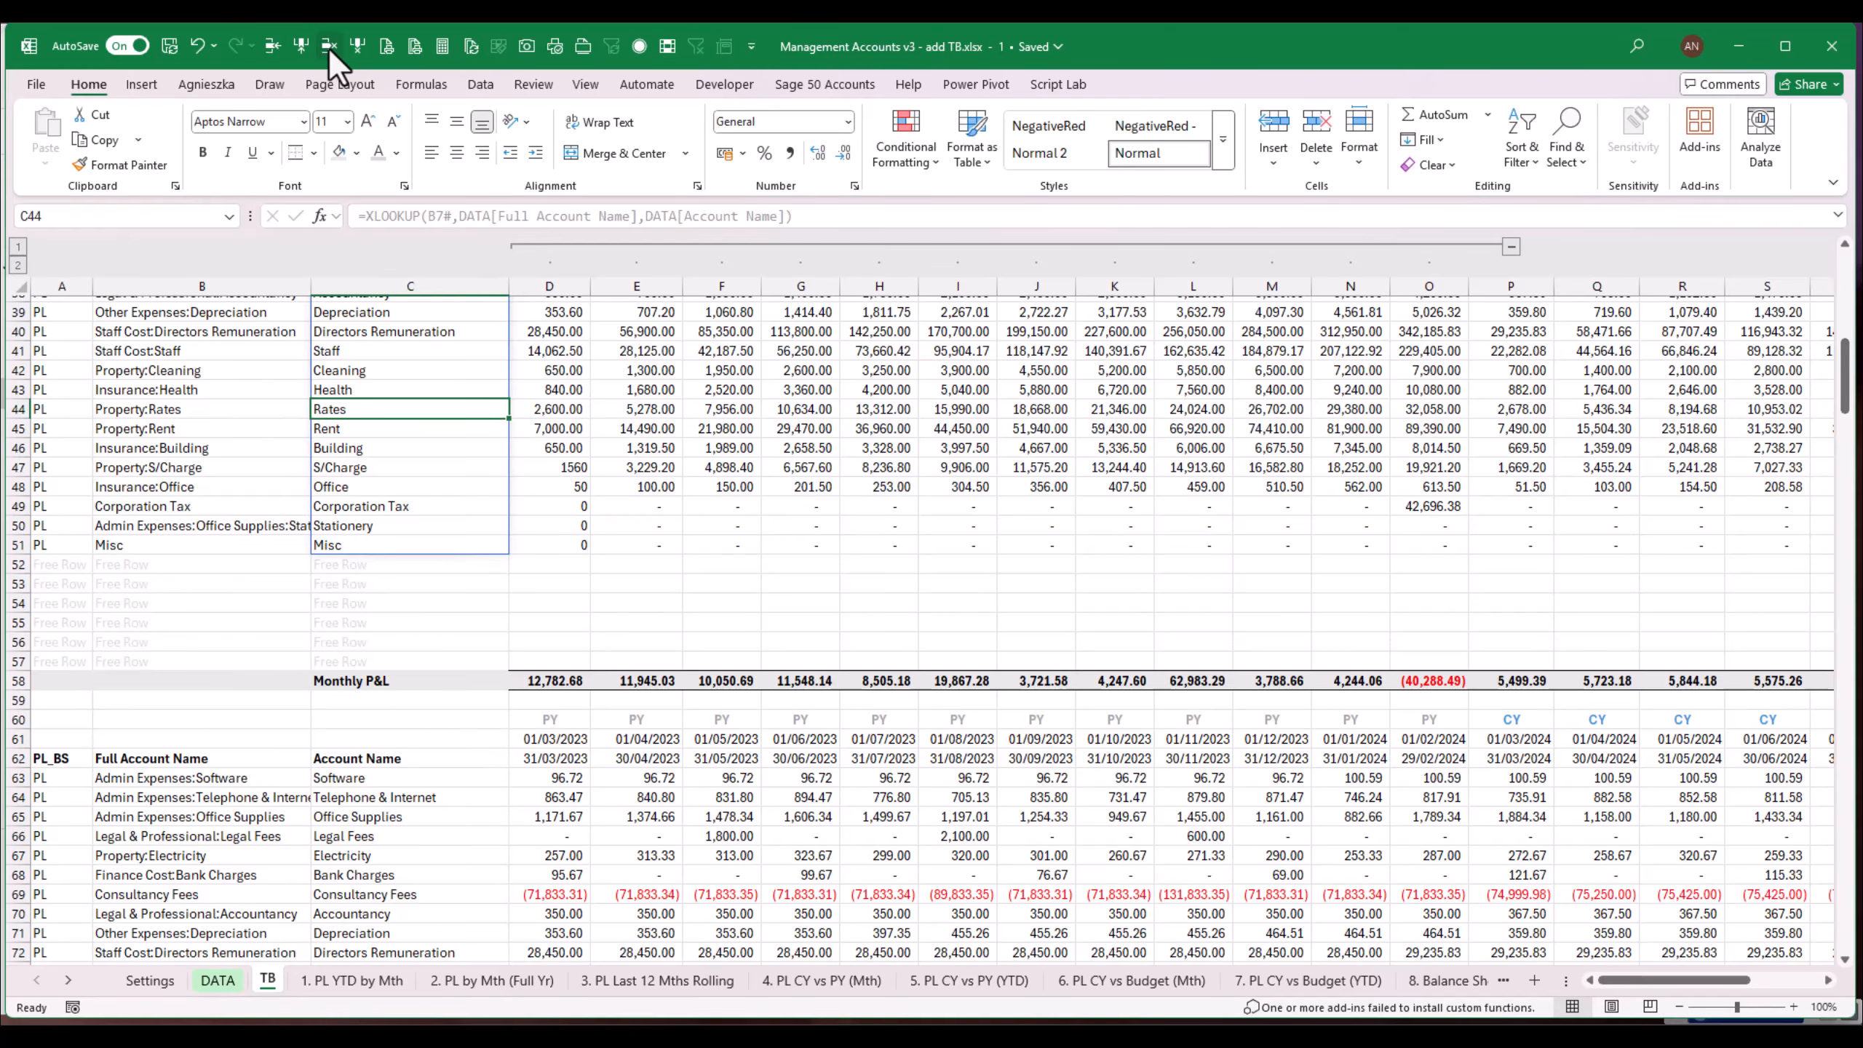
click(329, 49)
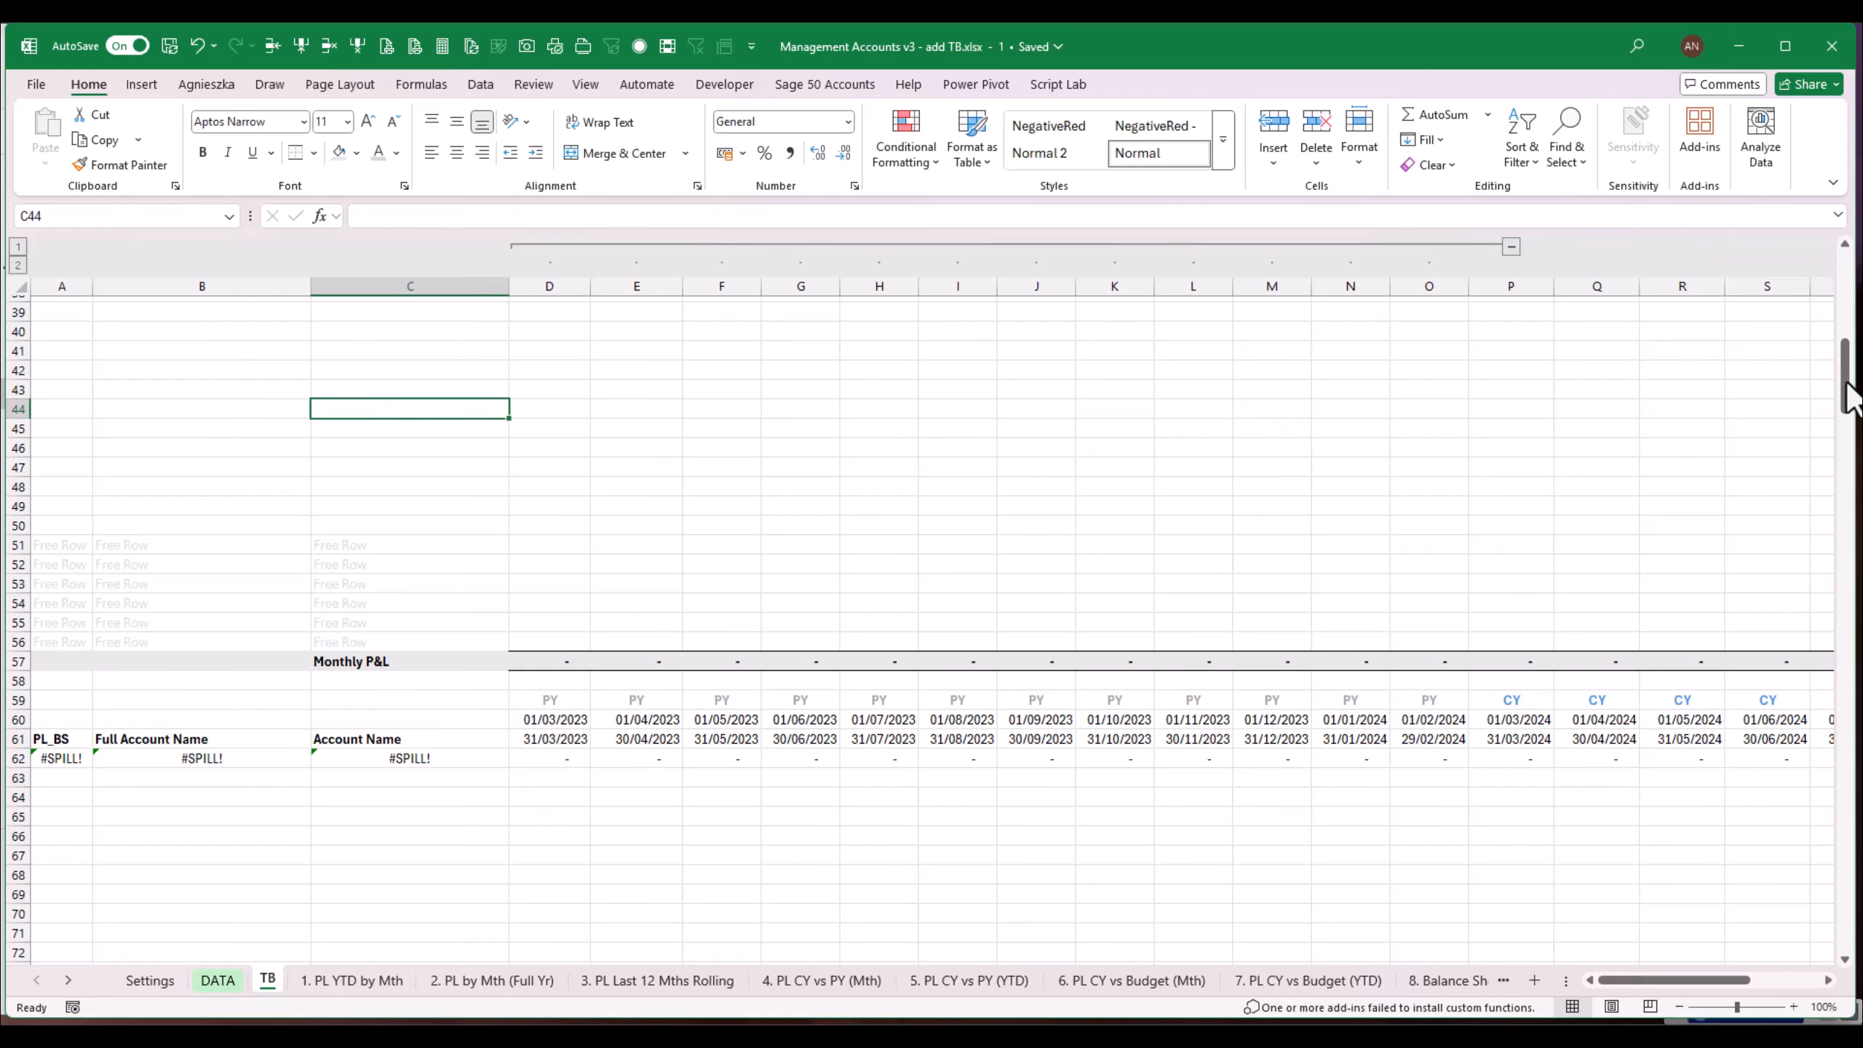
Step: Check how far the spill range of B7 reaches into the Free Row placeholders, and insert a row at row 14 to clear the overlap
drag(1847, 383, 1843, 282)
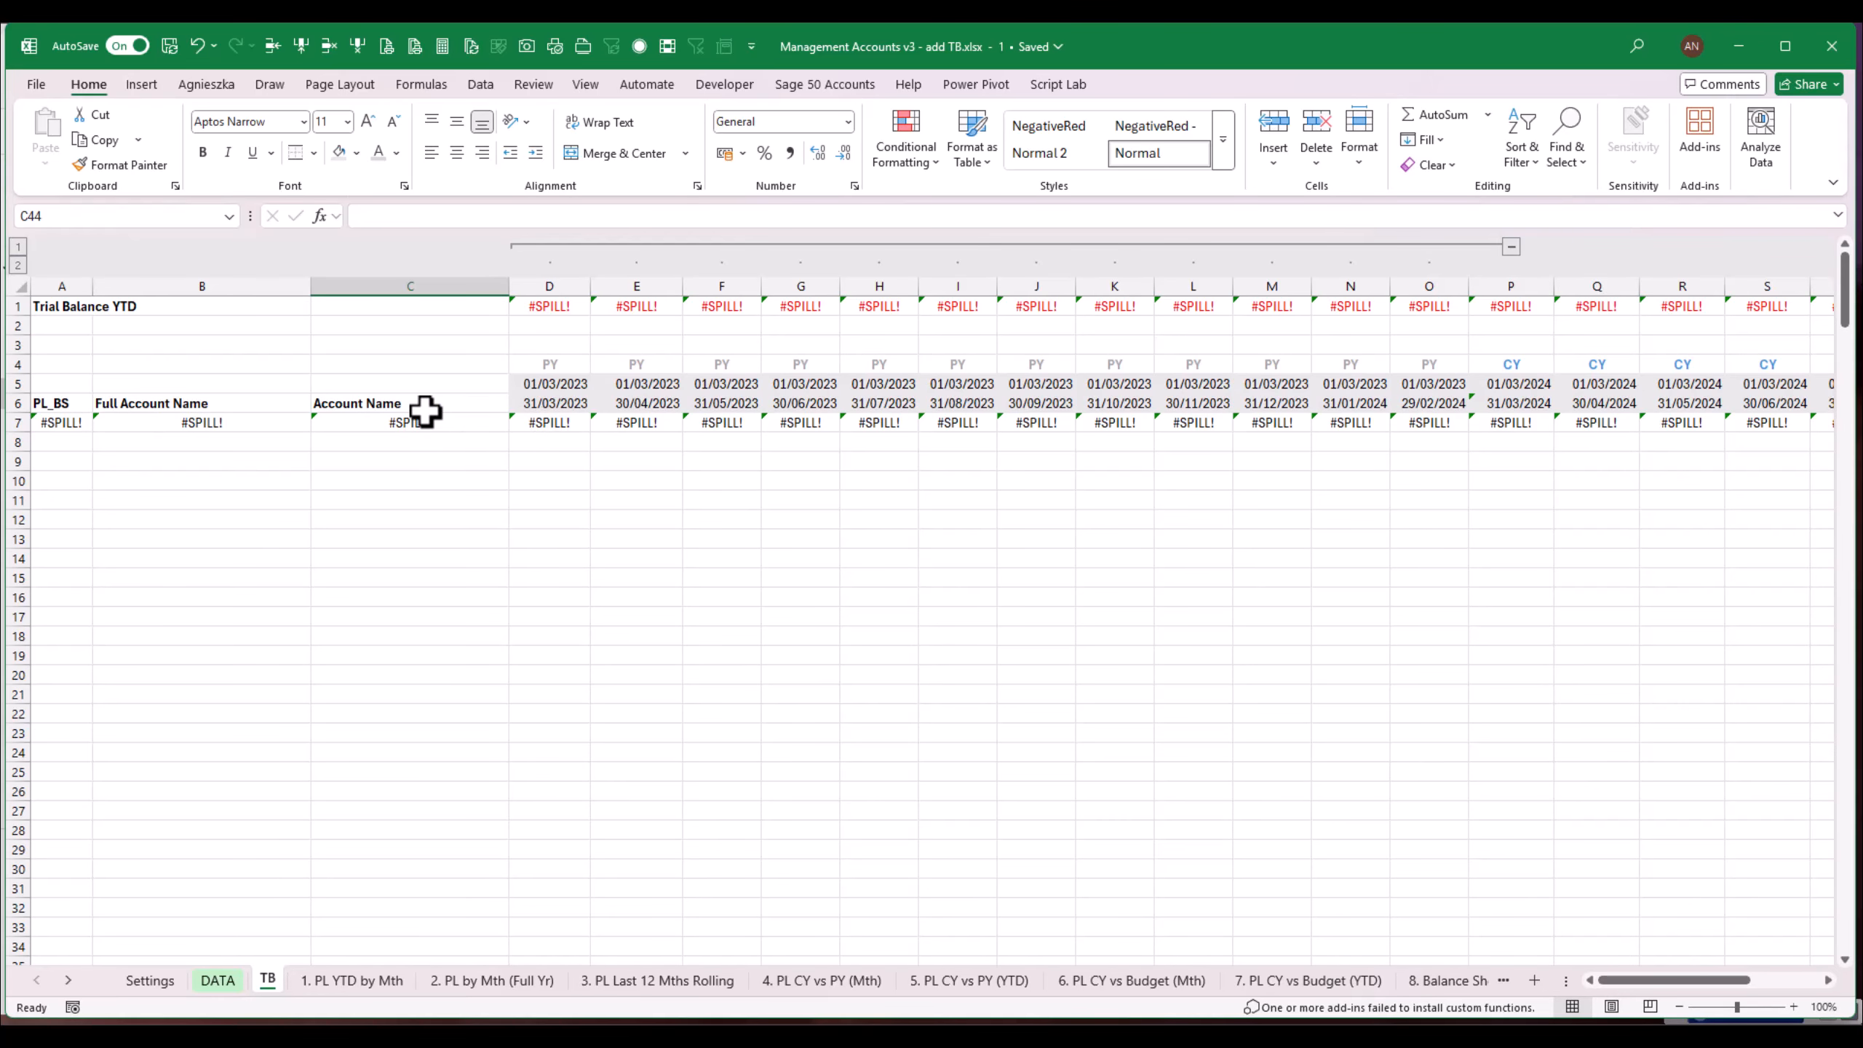
click(175, 424)
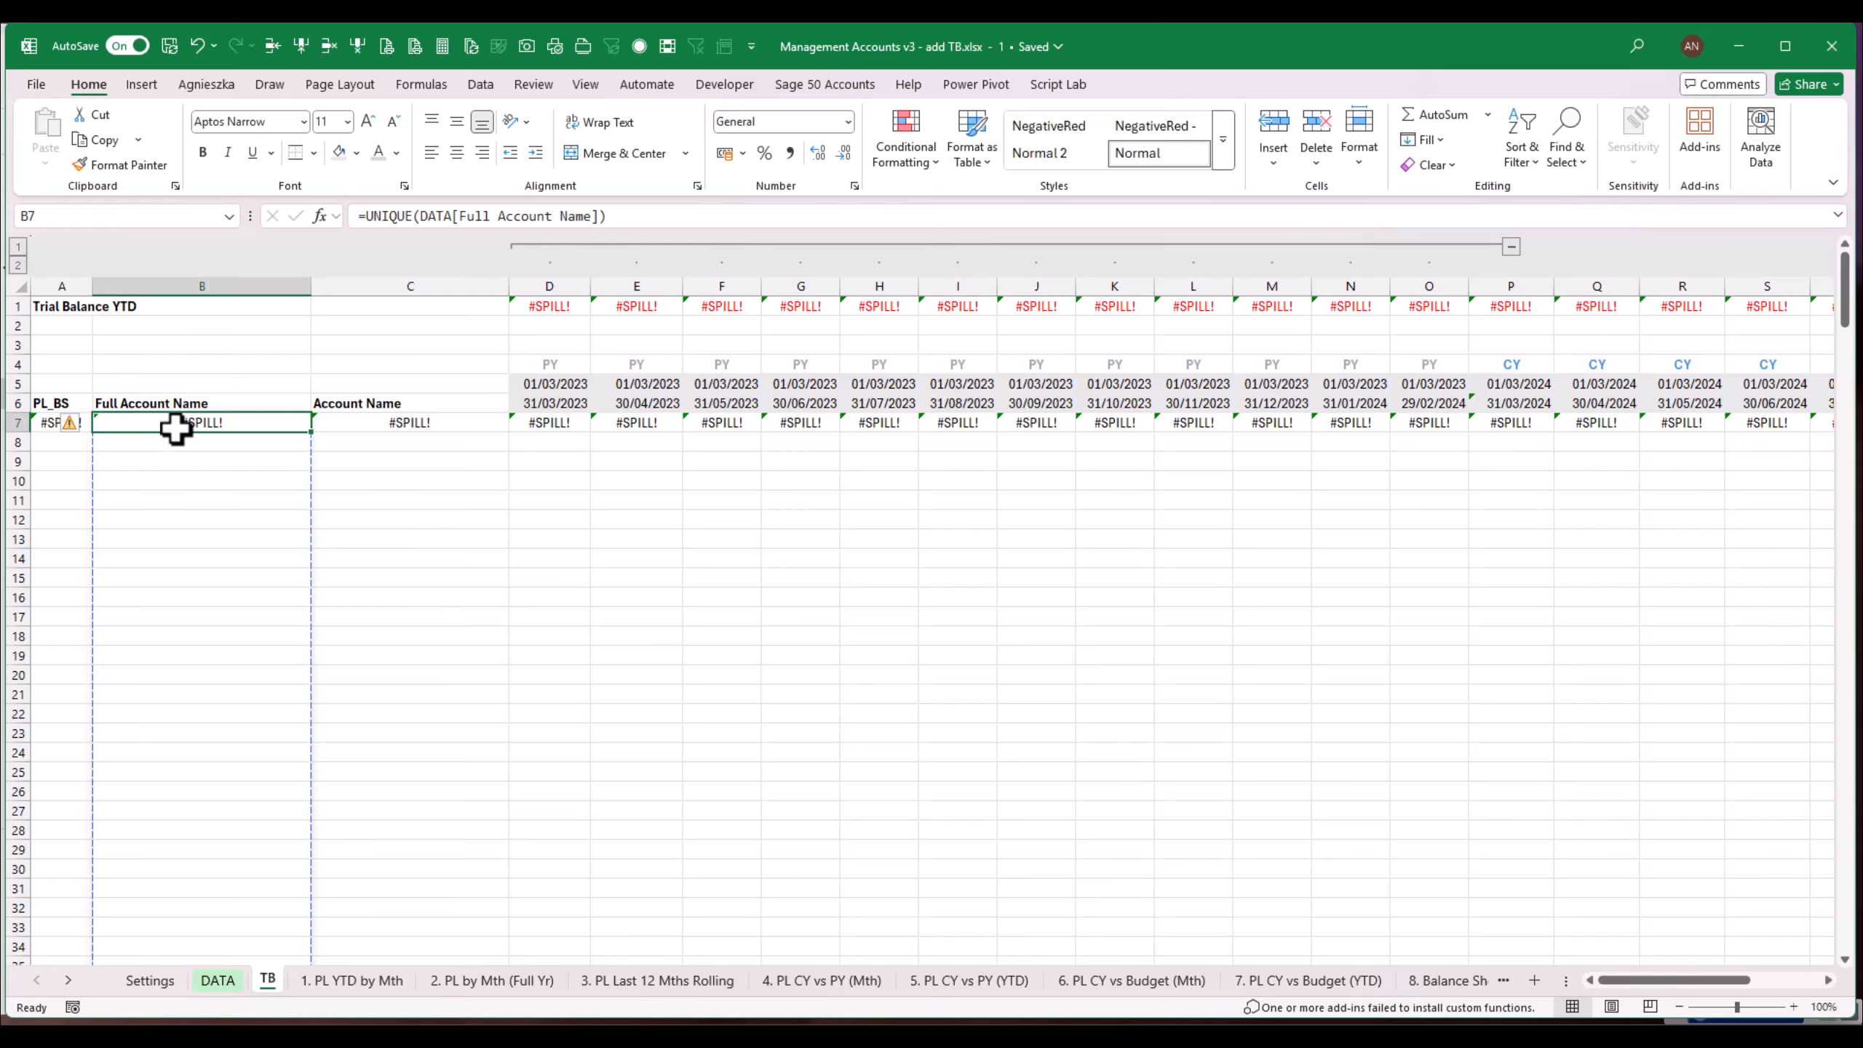
scroll(1845, 304, down, 10)
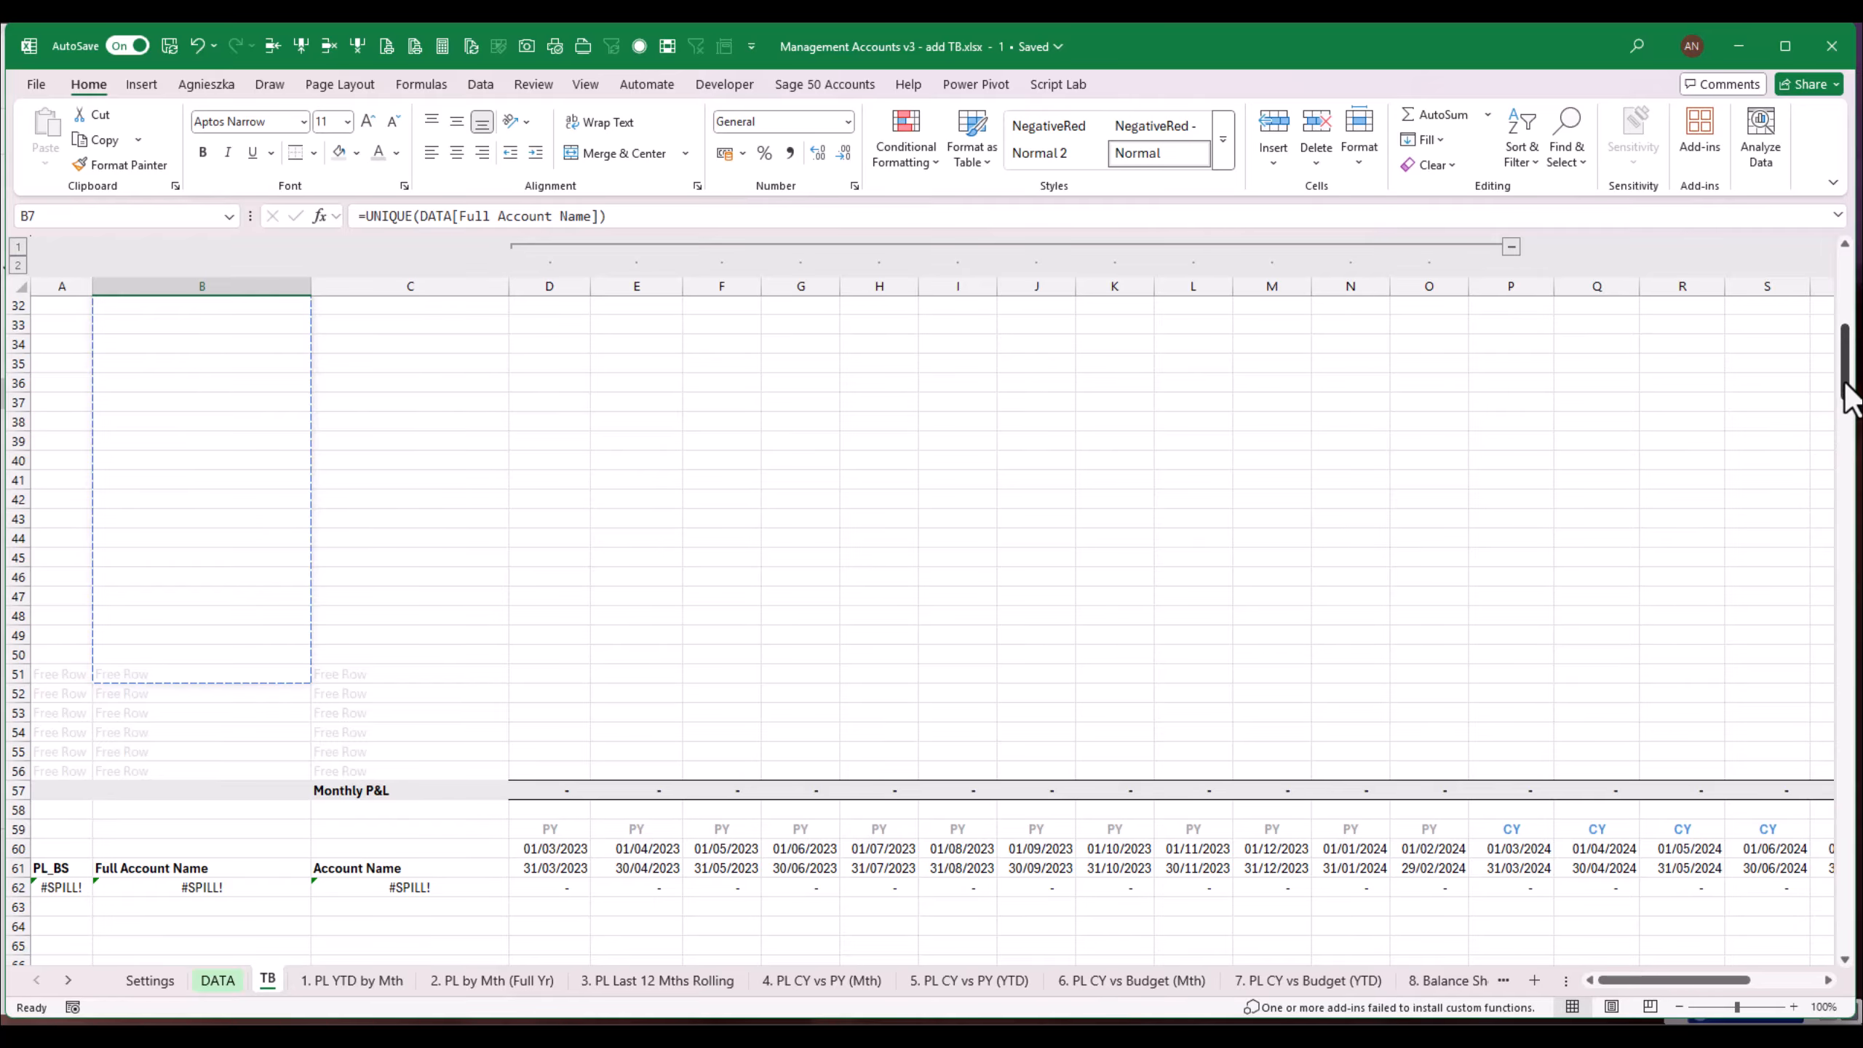
mouse_move(1853, 403)
mouse_down()
mouse_move(1853, 316)
mouse_move(1853, 384)
mouse_up()
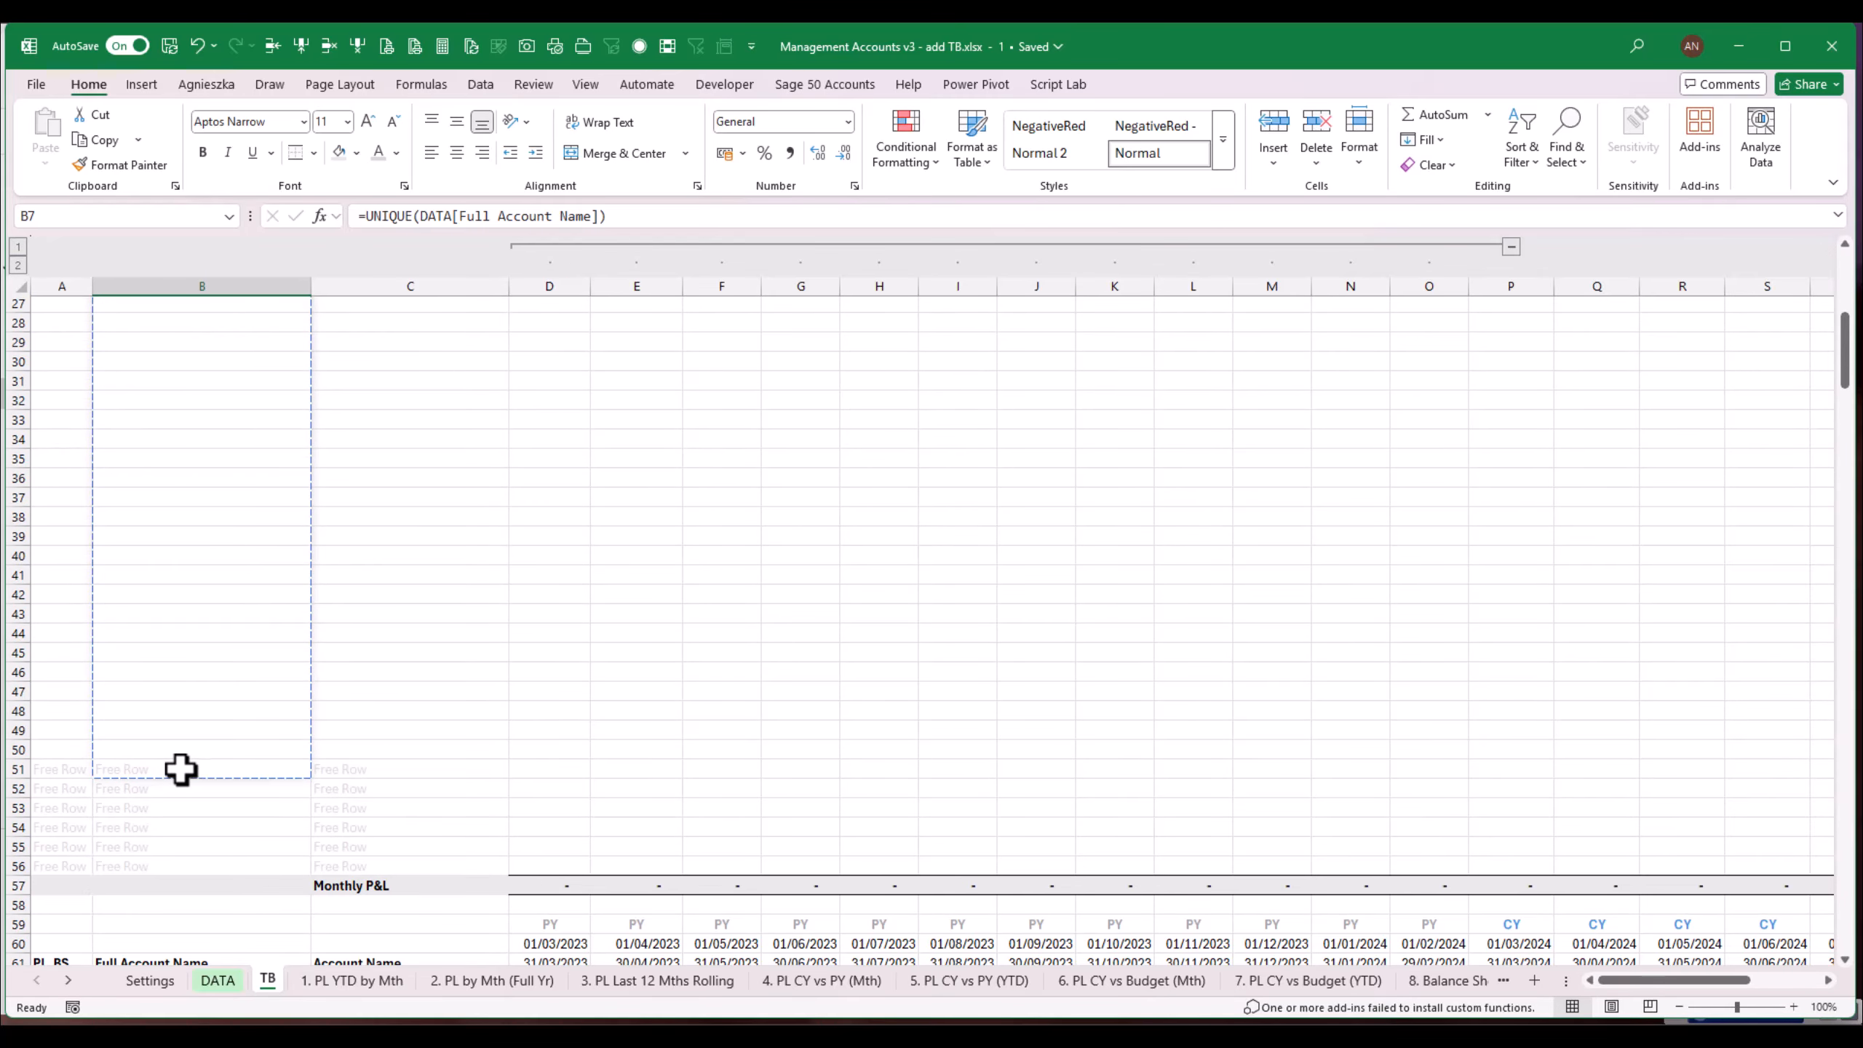
drag(1849, 345, 1849, 283)
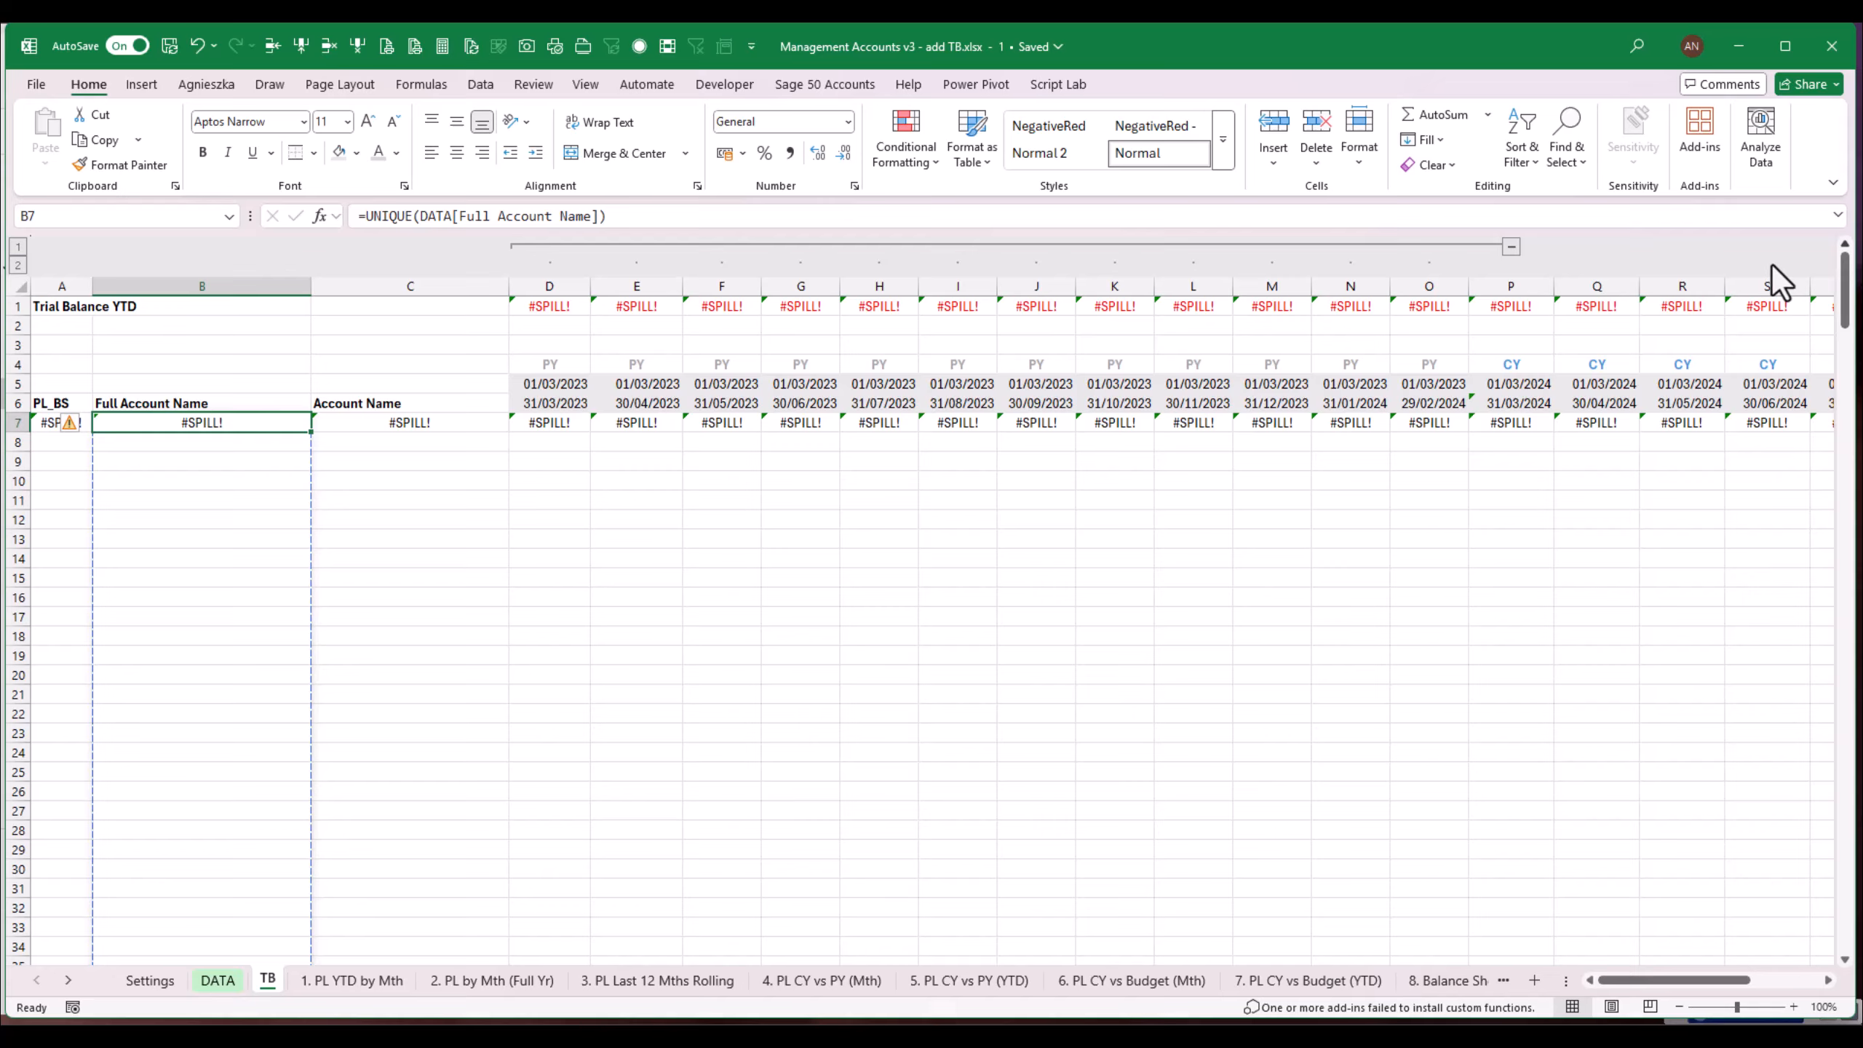
click(220, 557)
click(271, 46)
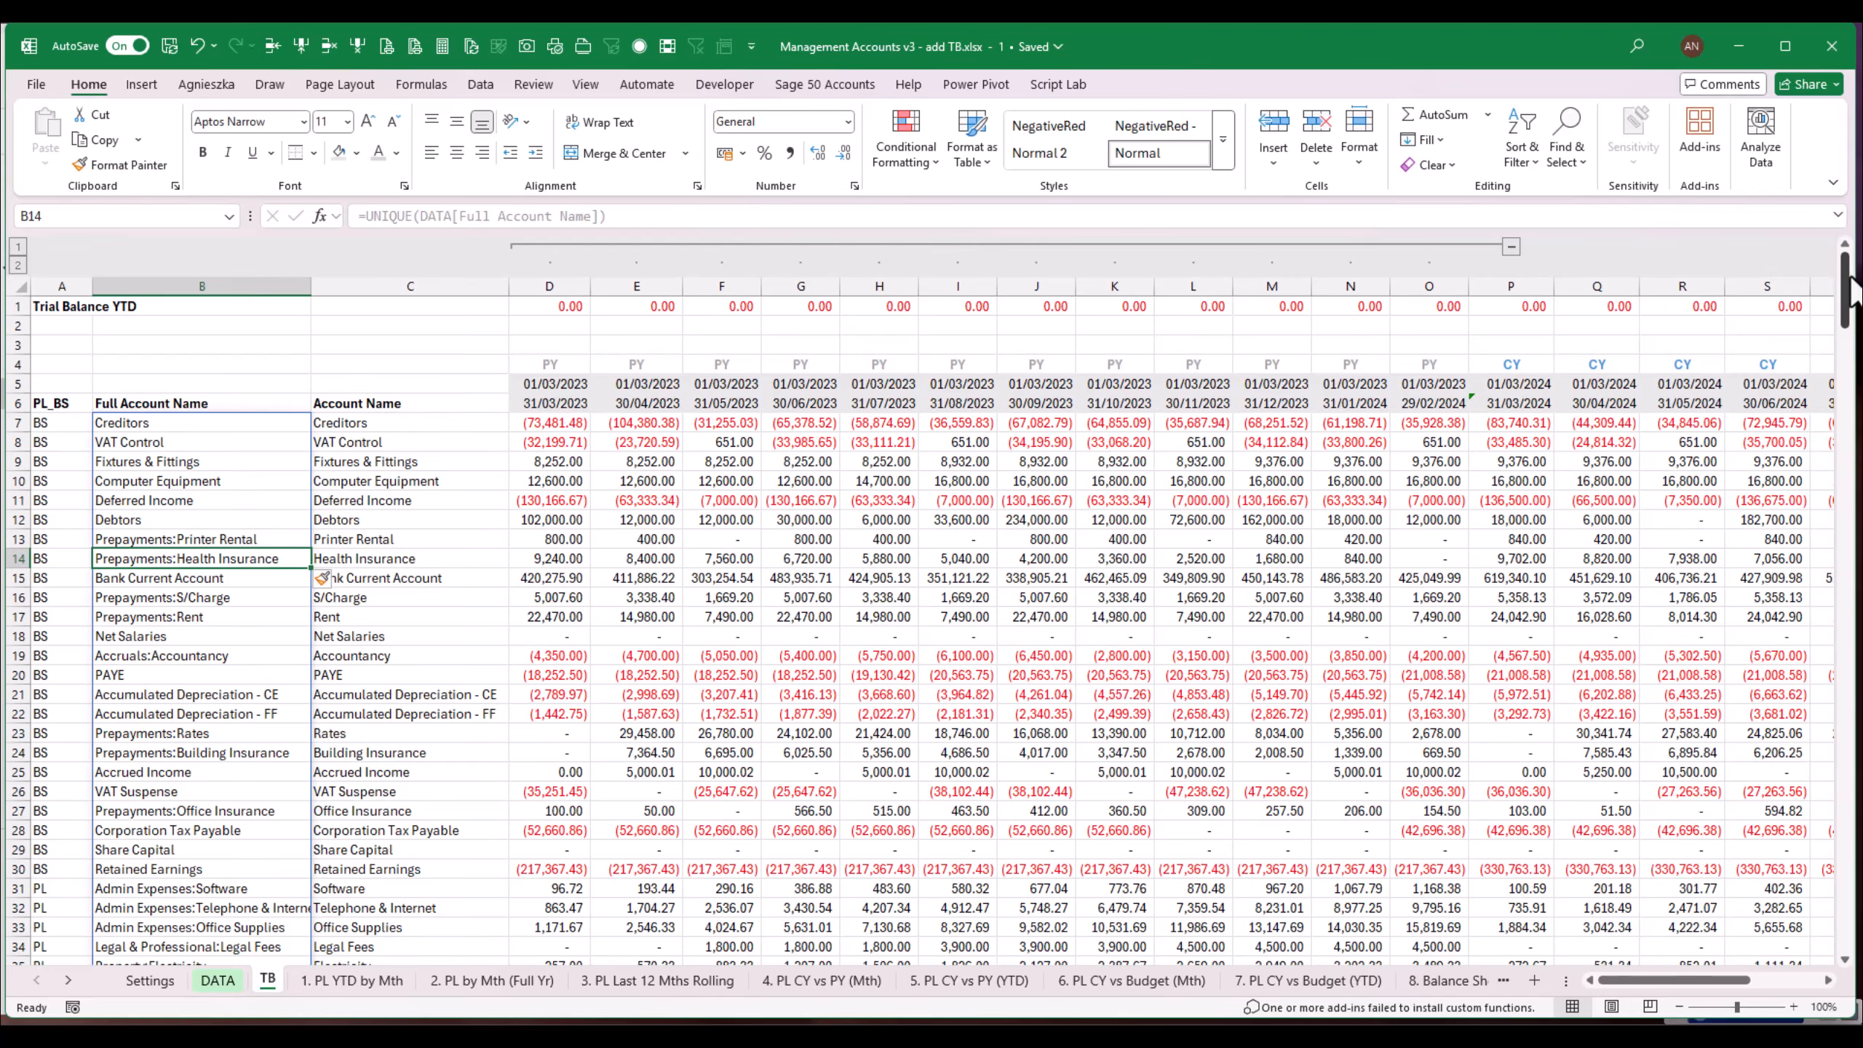
Step: Delete several rows at row 12 within the trial balance's account list to test the spill formulas
mouse_move(1847, 282)
mouse_down()
mouse_move(1846, 237)
mouse_move(1847, 441)
mouse_move(1853, 304)
mouse_up()
click(239, 519)
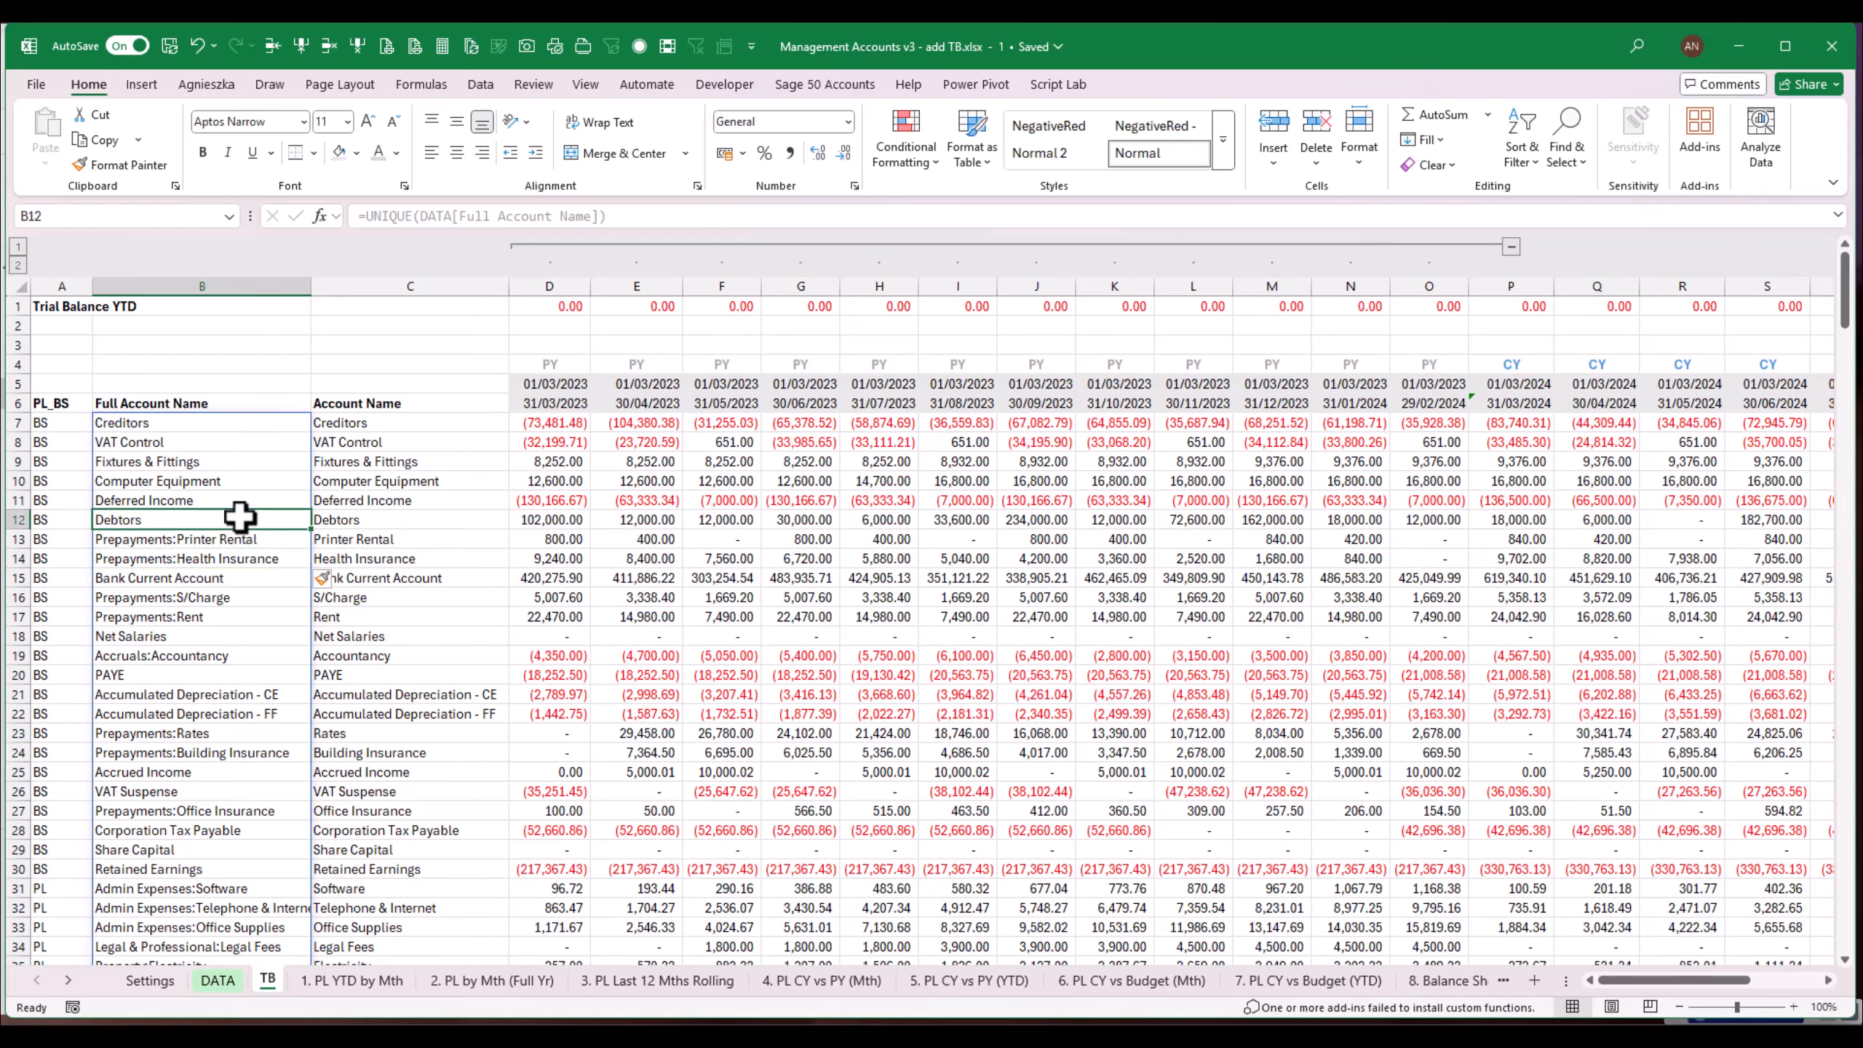
click(331, 50)
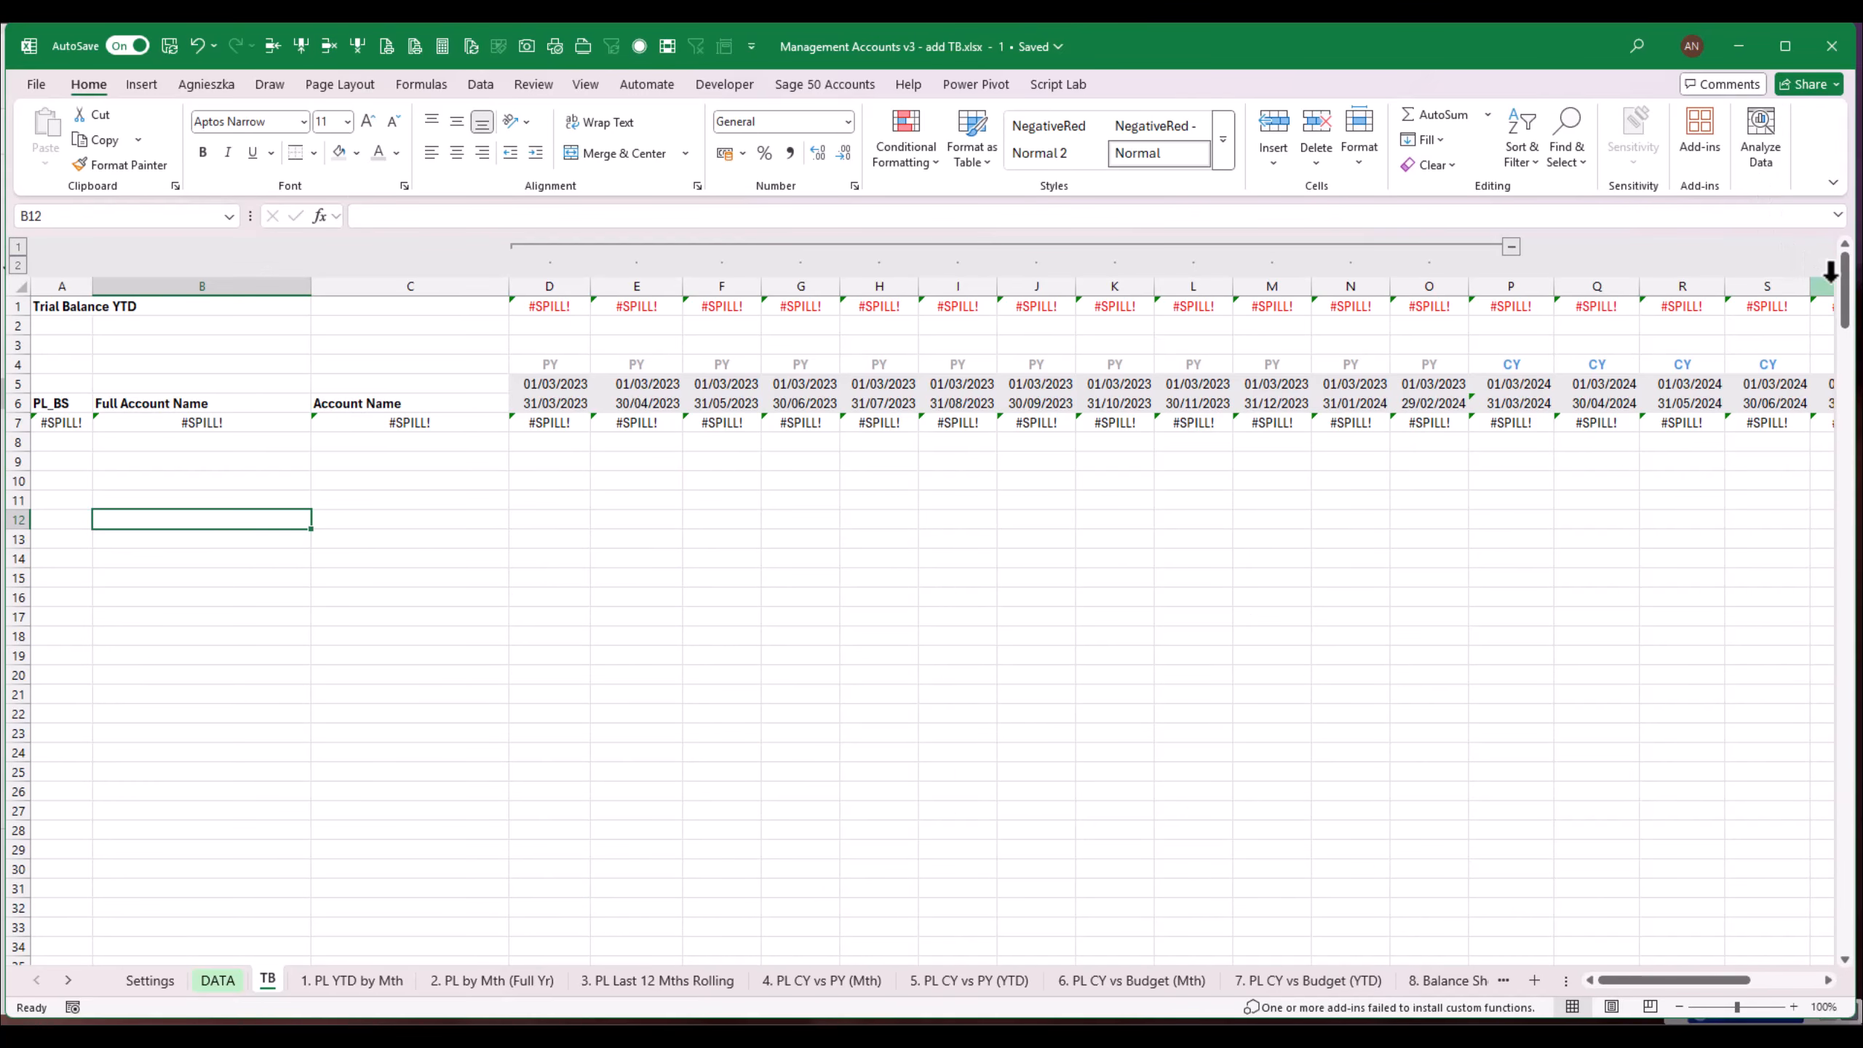
Step: Examine where B7's spill range overlaps the Free Row block, and insert rows at row 14 until the account list spills again
mouse_move(1853, 273)
mouse_down()
mouse_move(1858, 397)
mouse_move(1857, 263)
mouse_up()
click(204, 425)
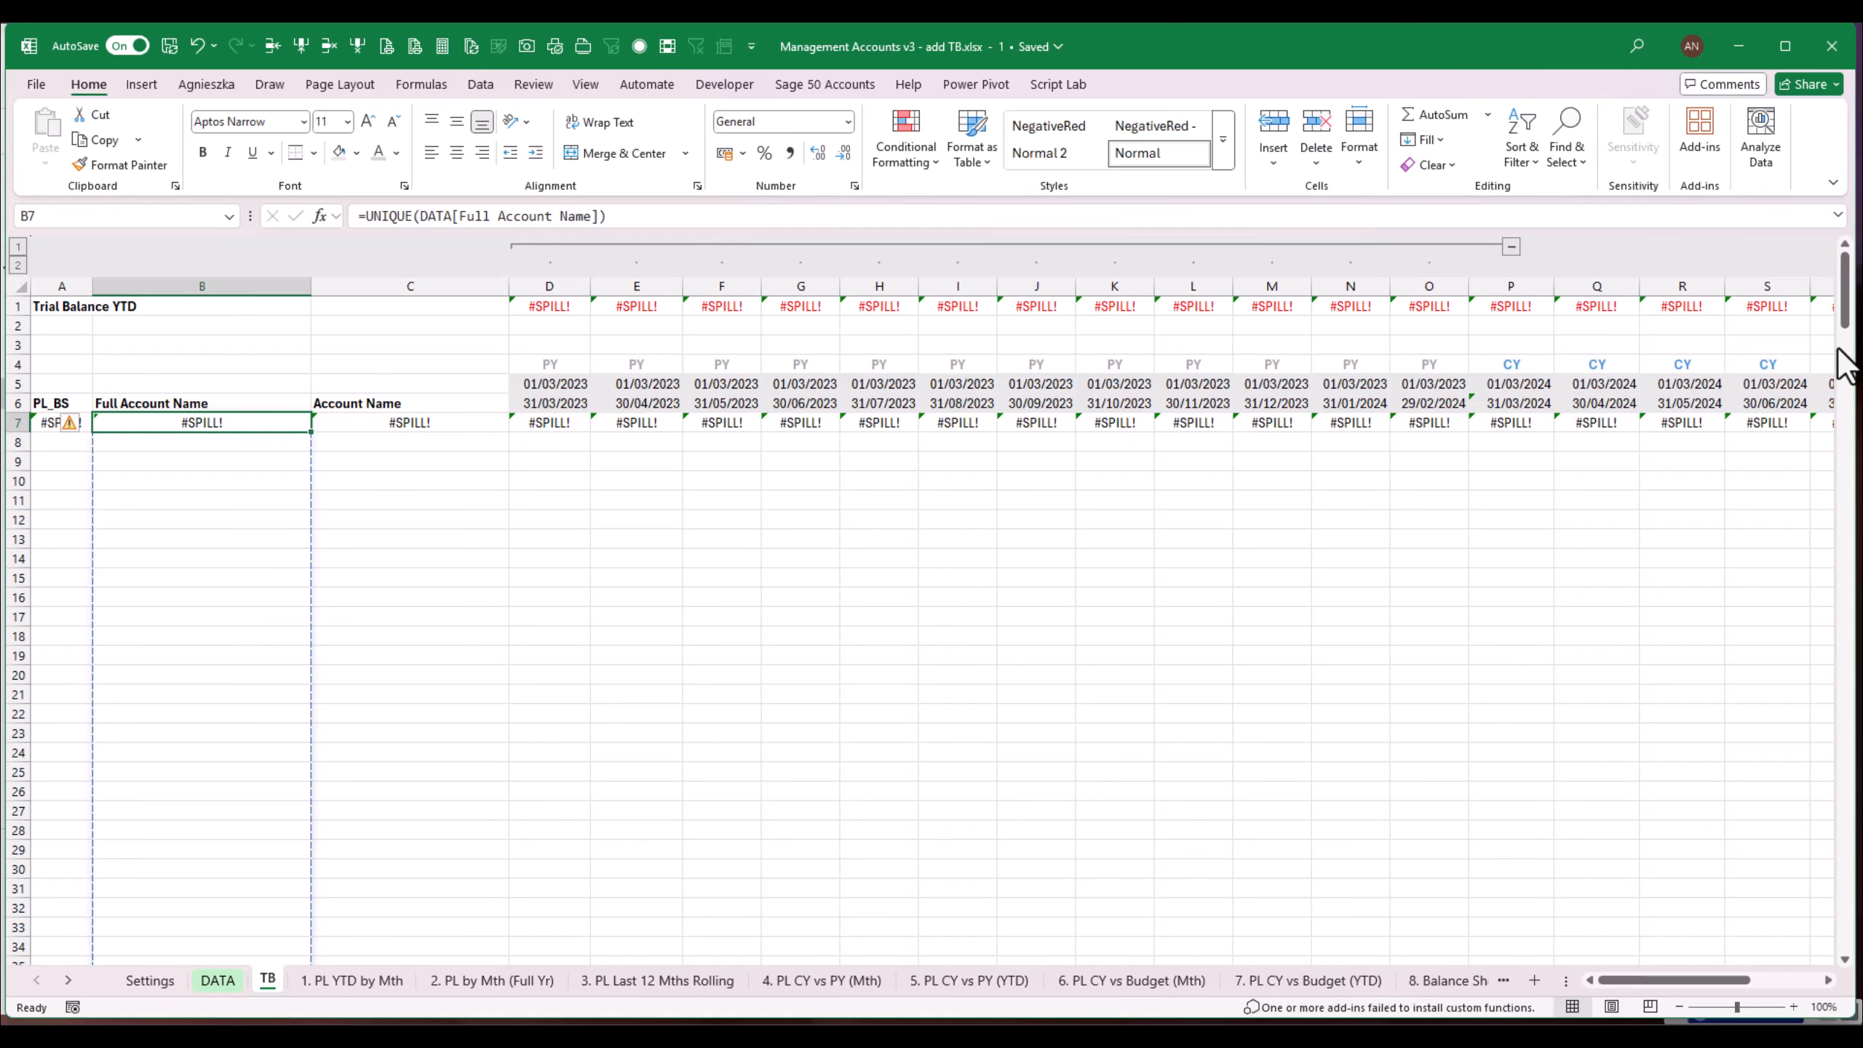
drag(1853, 334, 1843, 374)
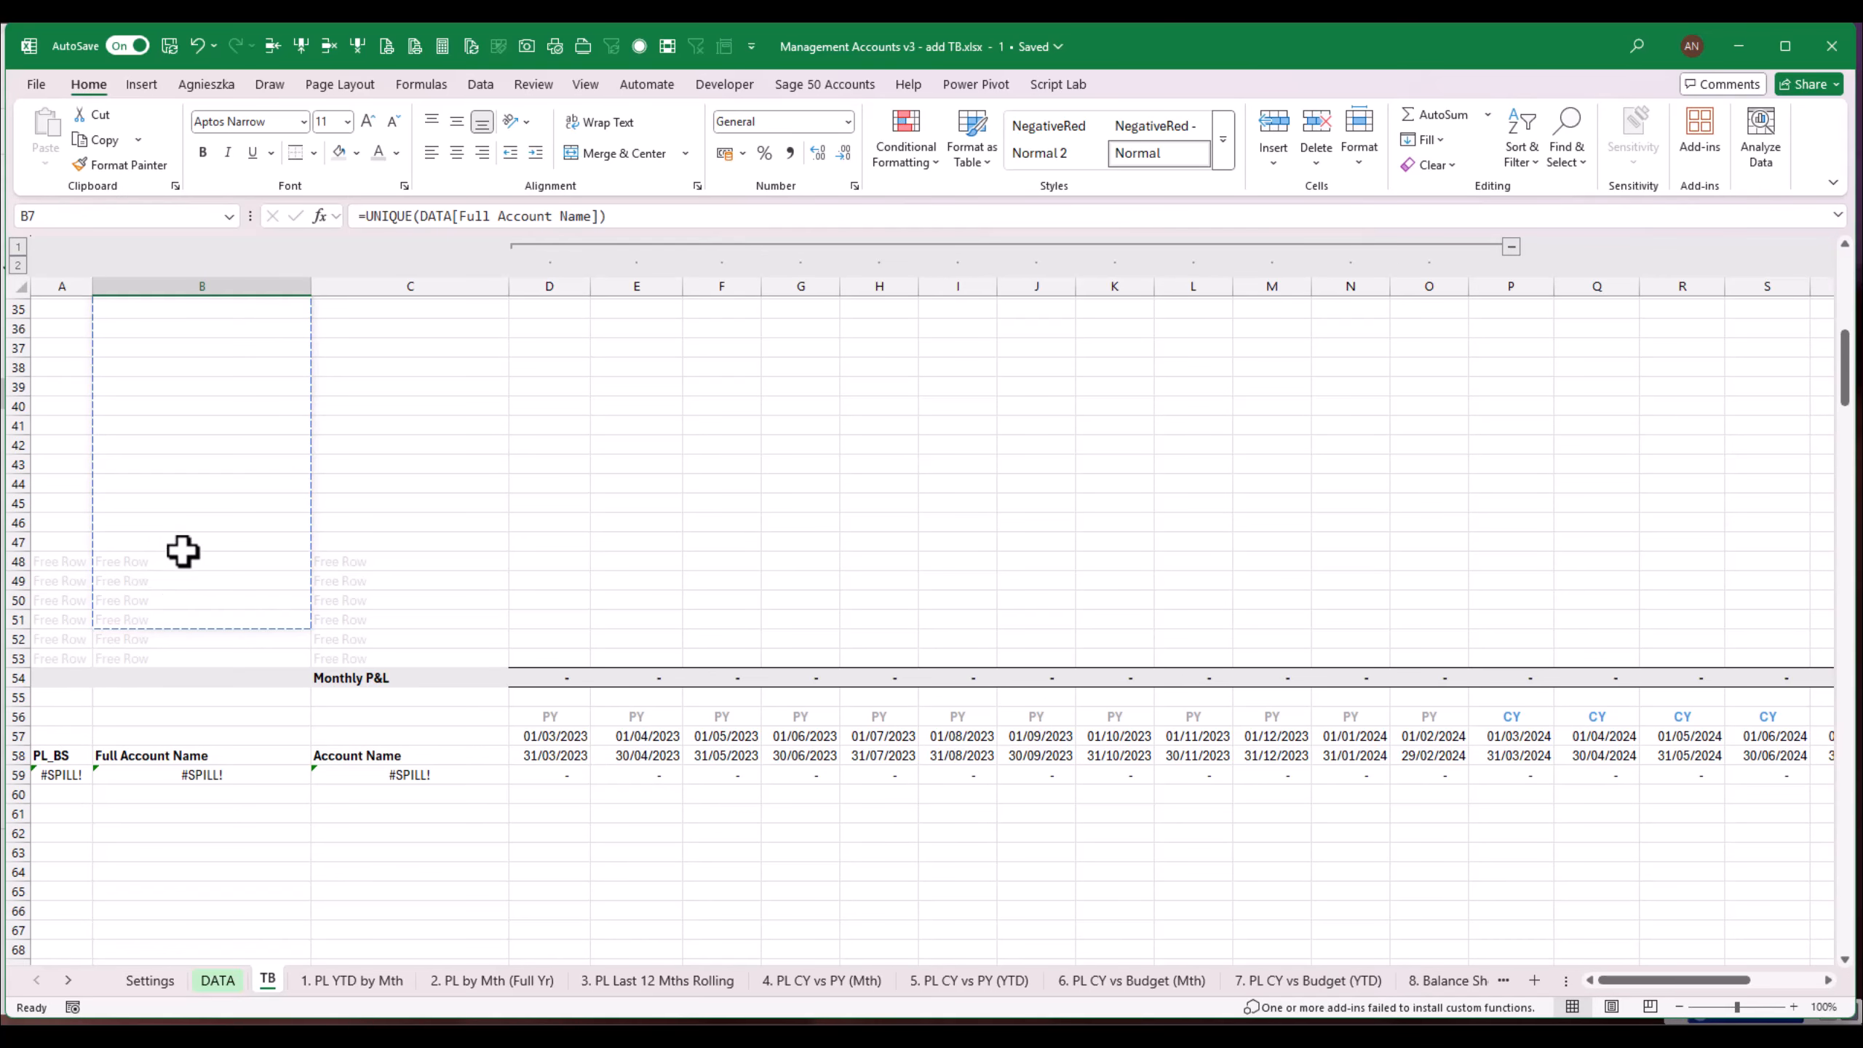
drag(1851, 374, 1848, 284)
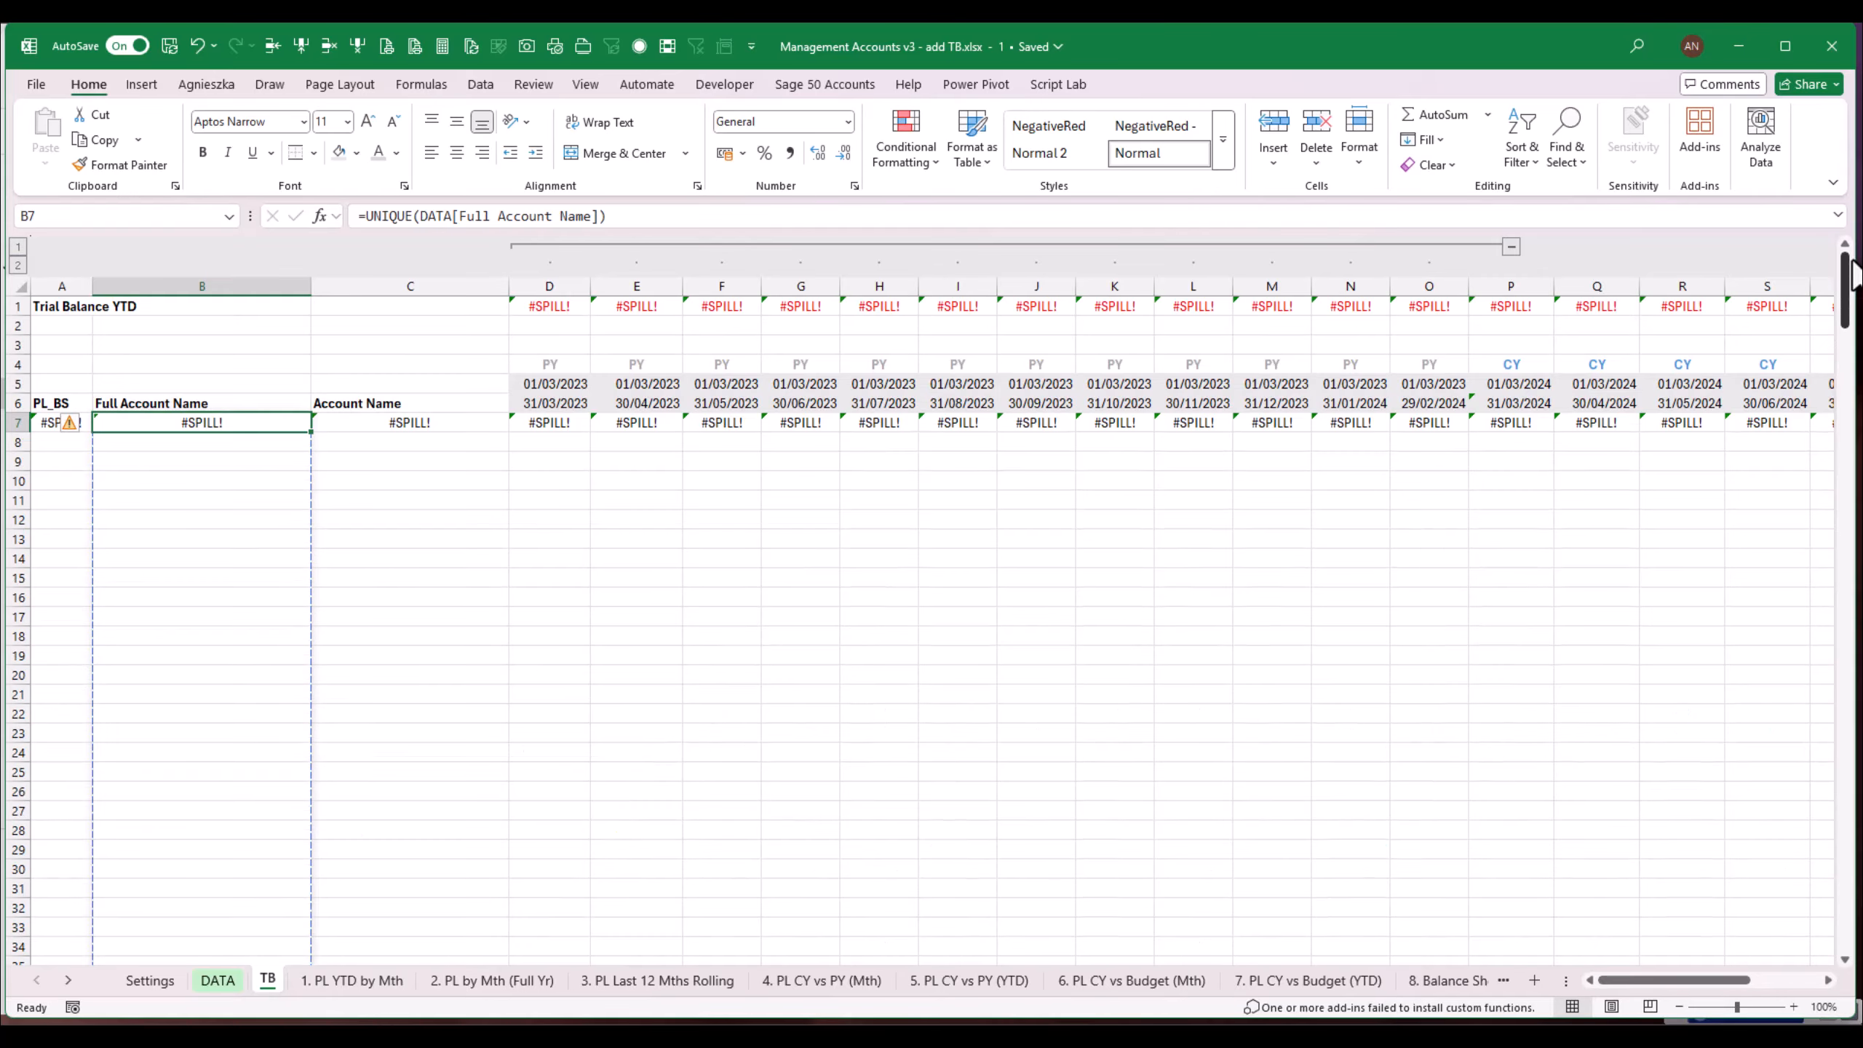
click(203, 563)
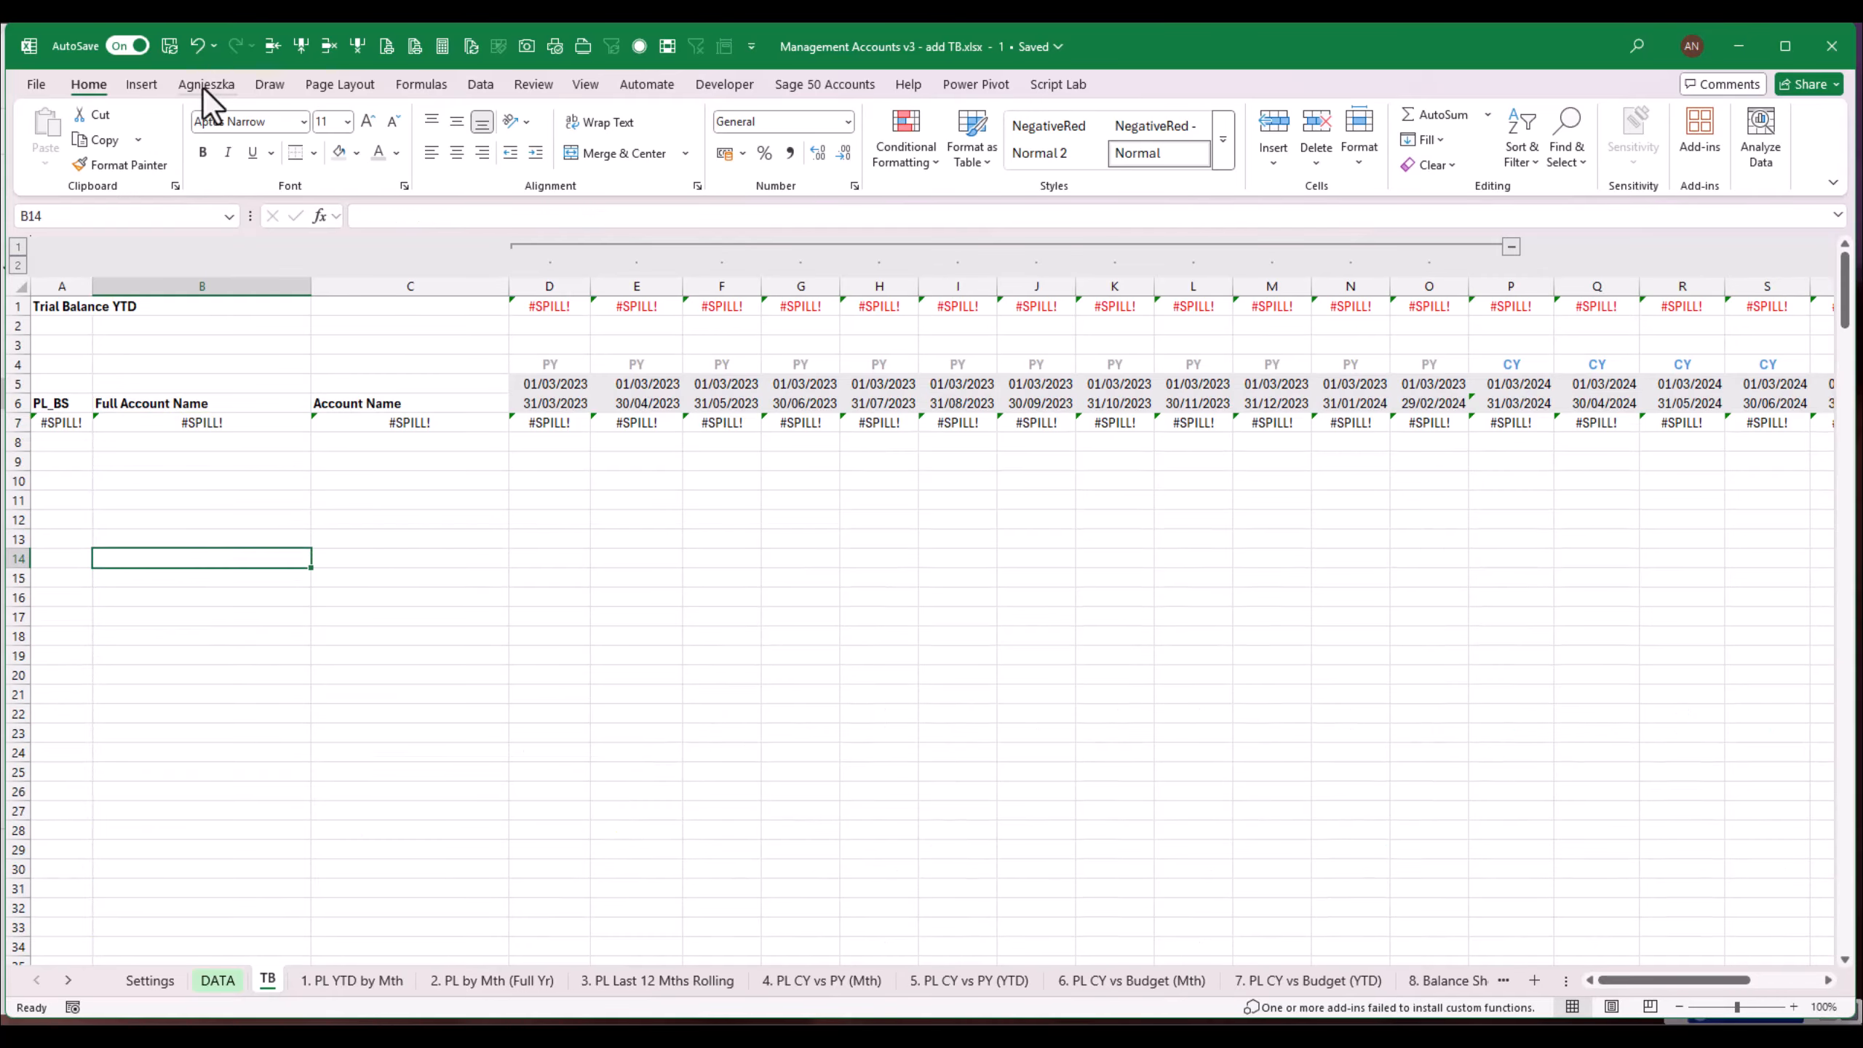
click(271, 44)
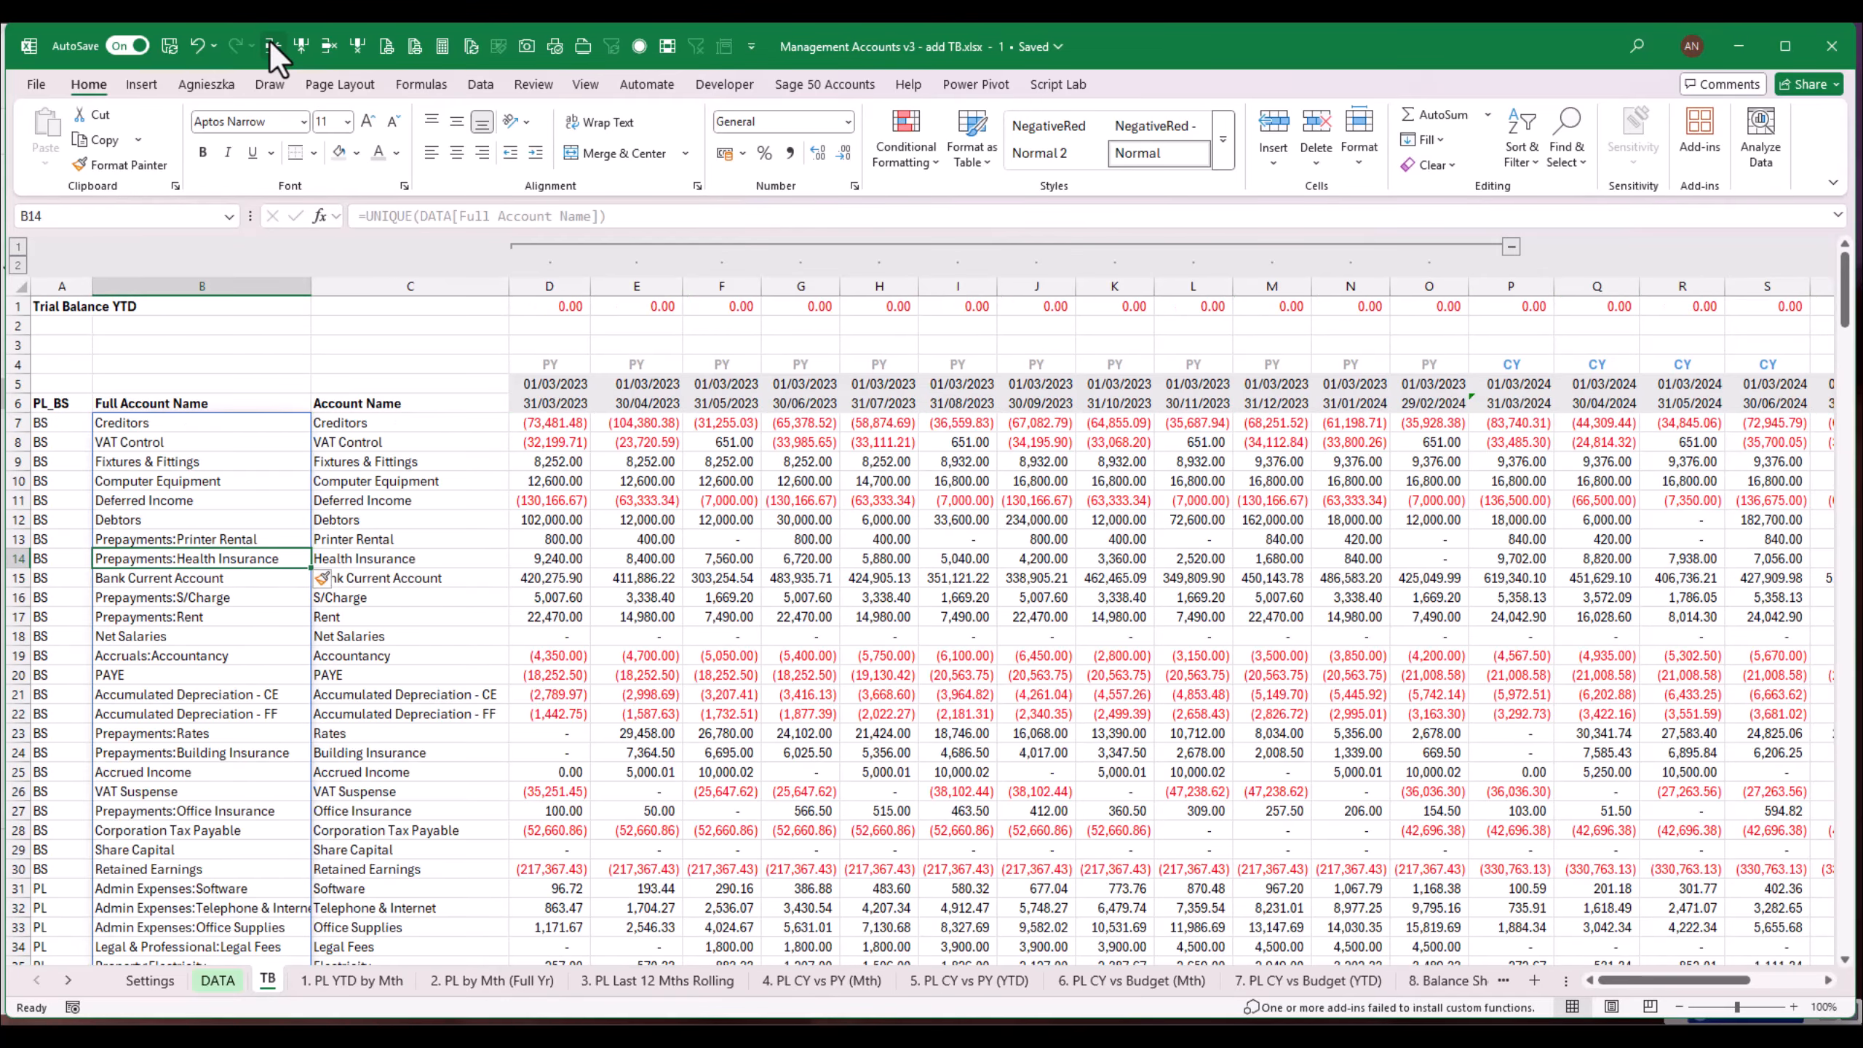
click(972, 559)
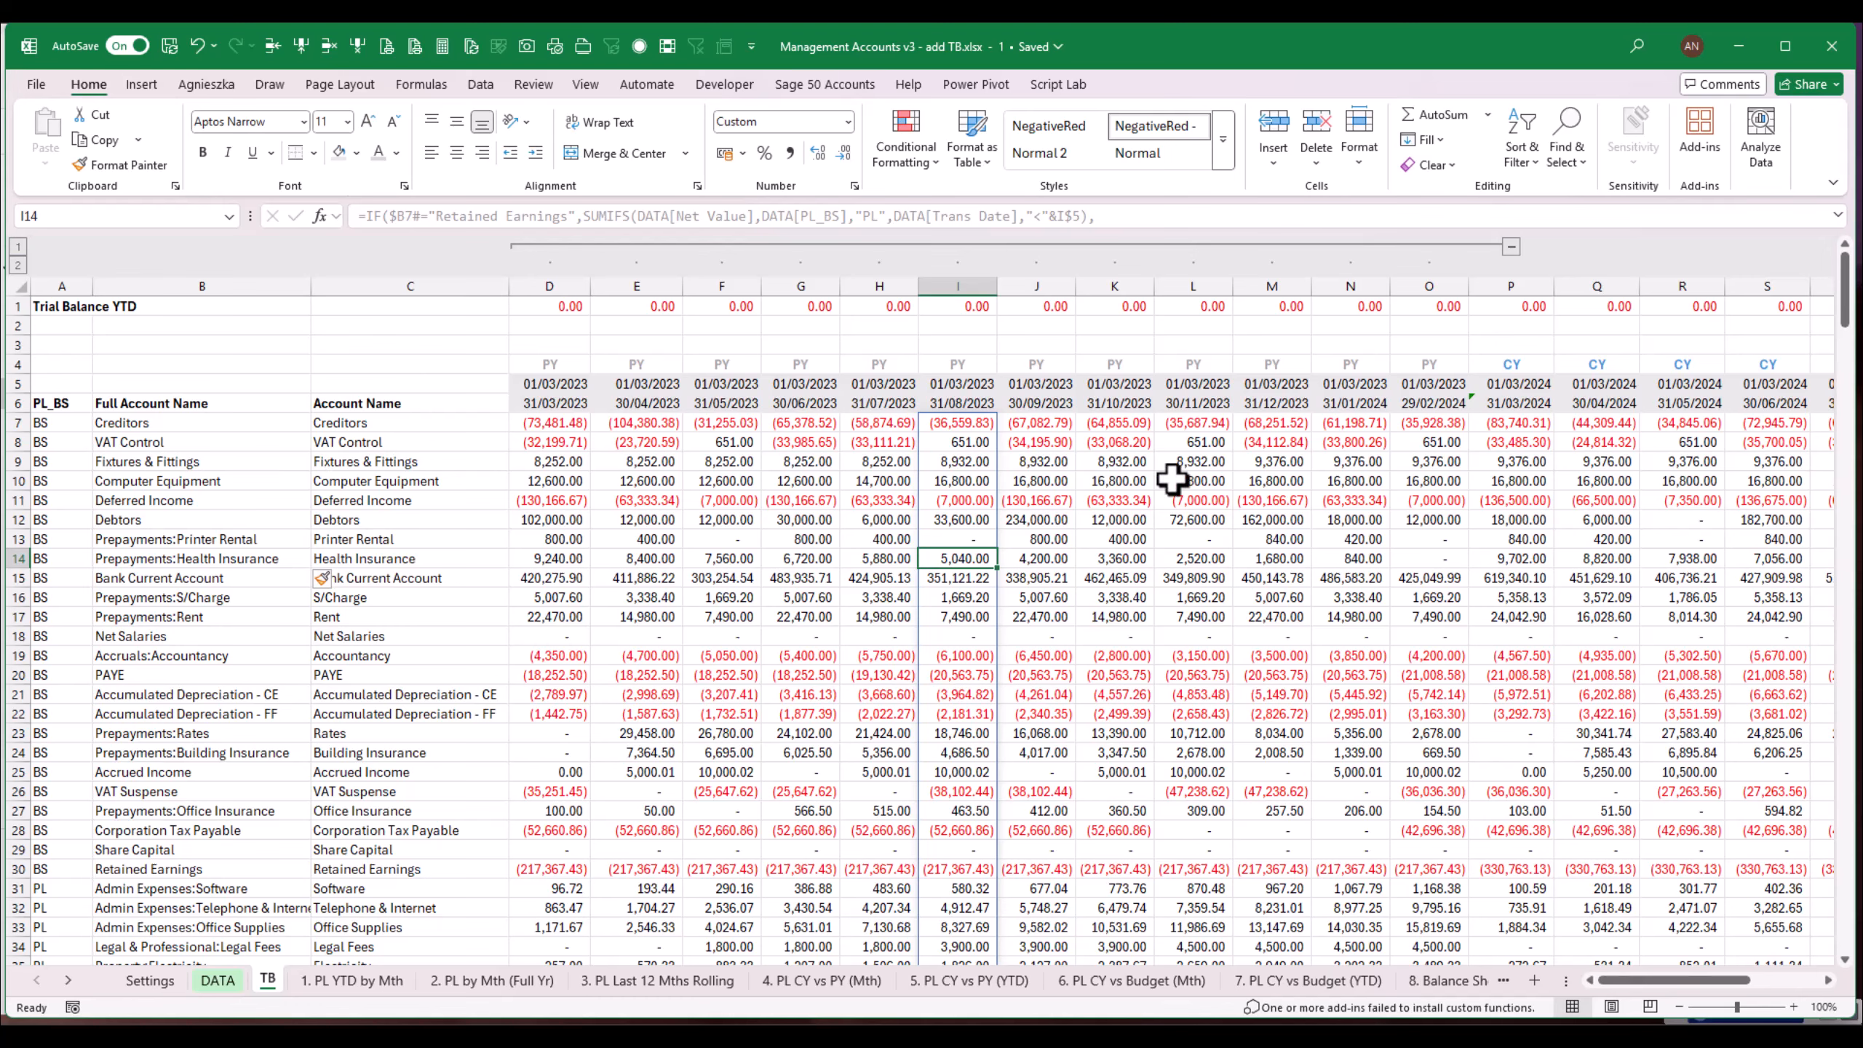
click(693, 675)
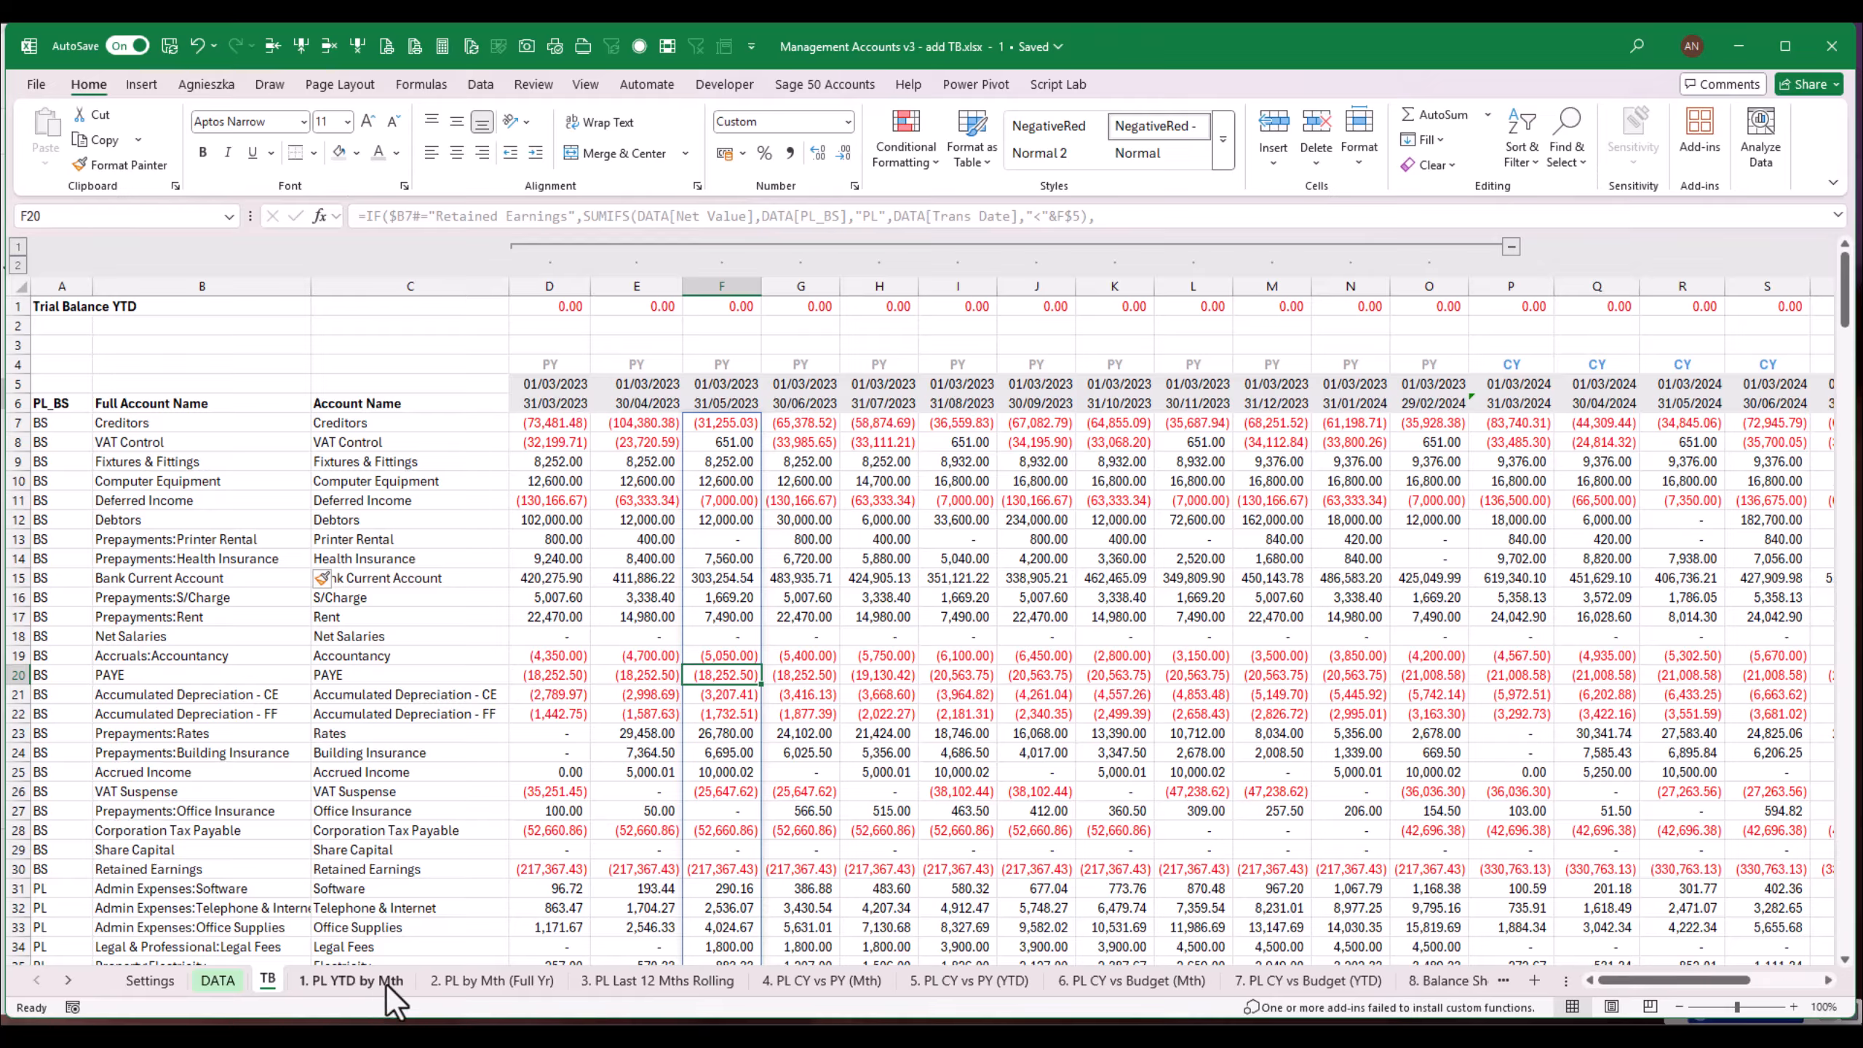
Step: Set the tab colour of the Settings sheet to red
click(220, 982)
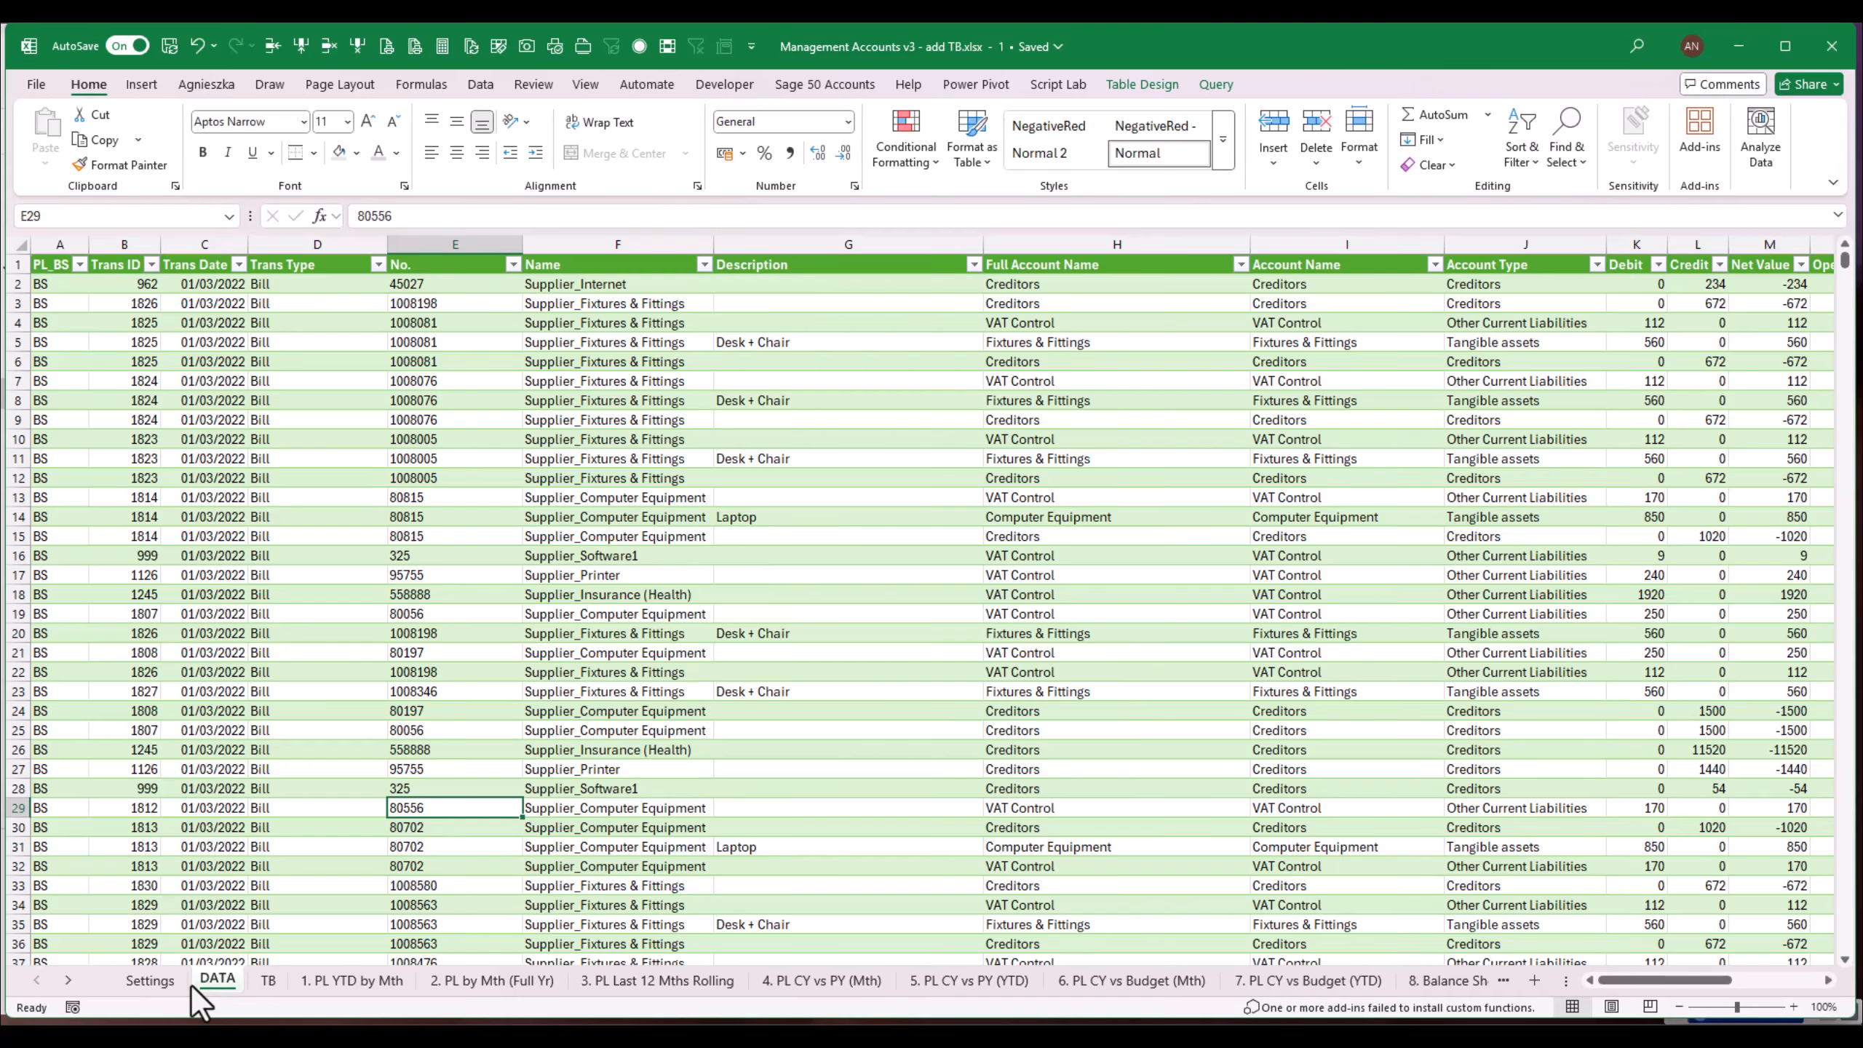
right_click(150, 987)
mouse_move(273, 823)
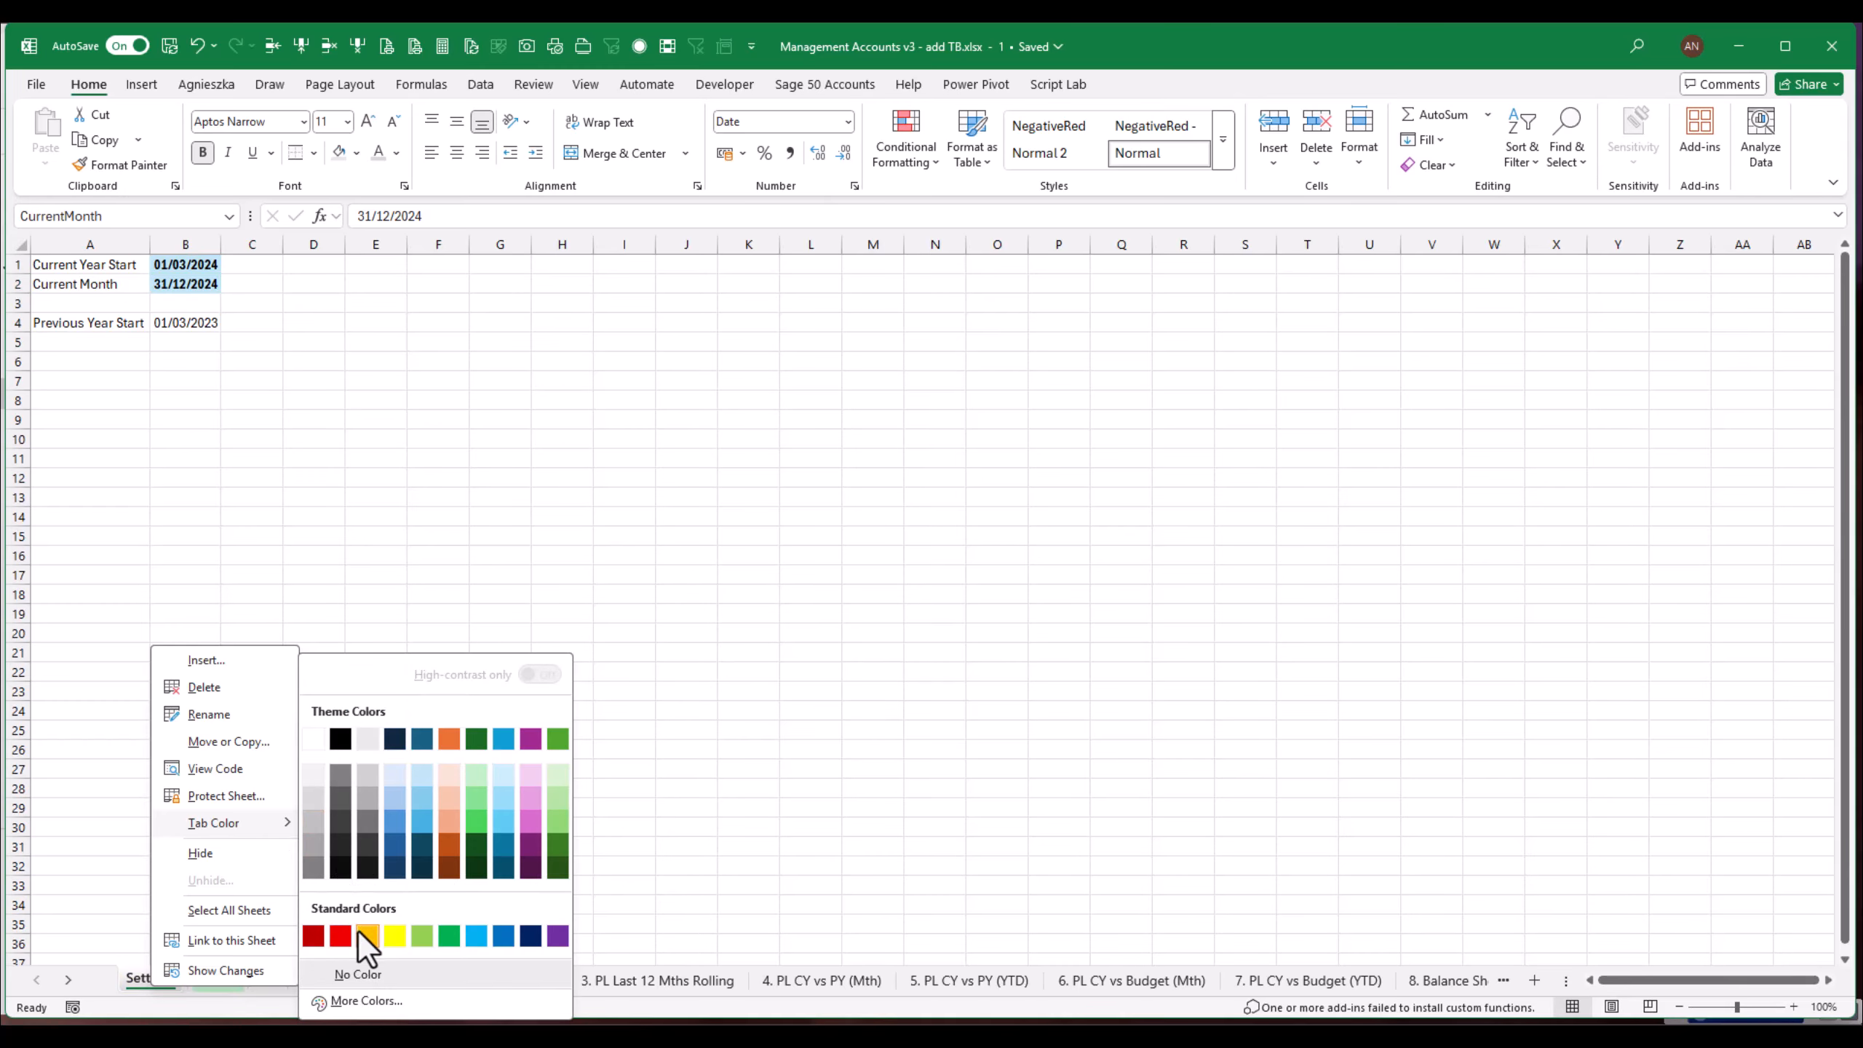
click(335, 935)
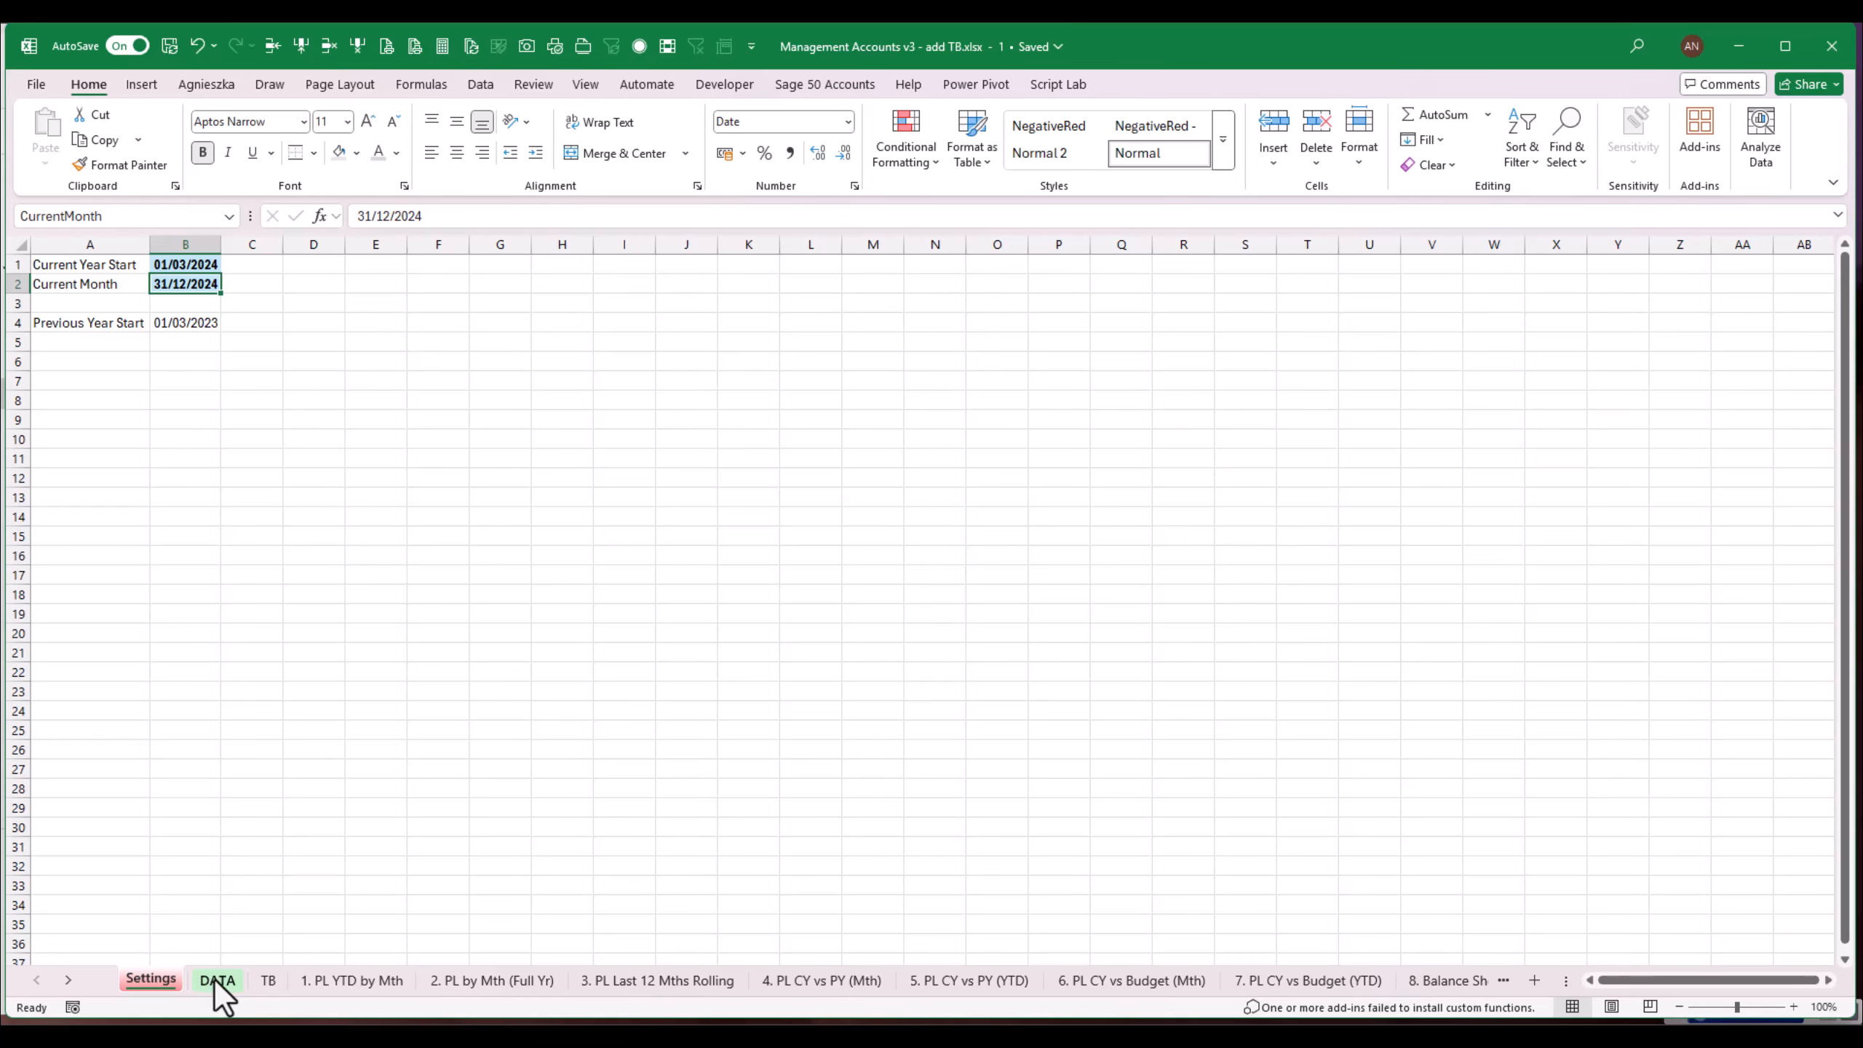
Step: Look over the Settings dates and the DATA sheet, and return to the TB sheet
click(237, 512)
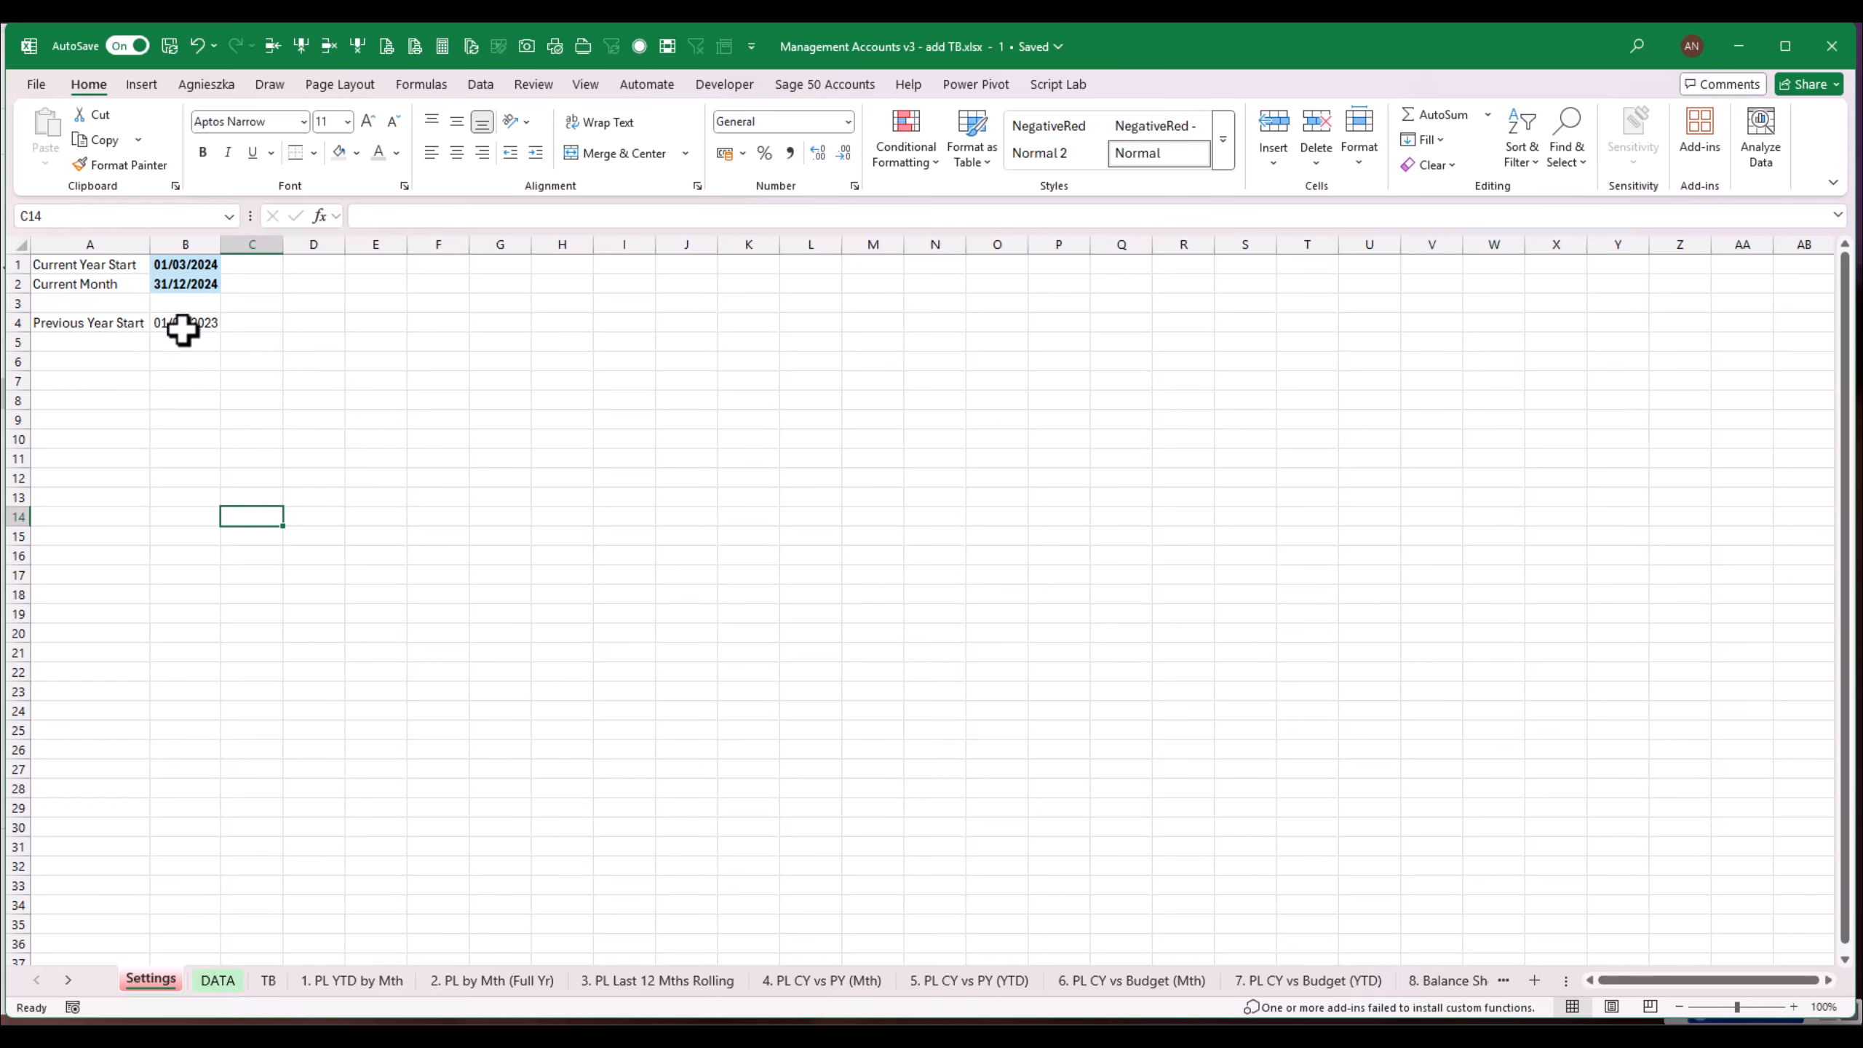
click(358, 287)
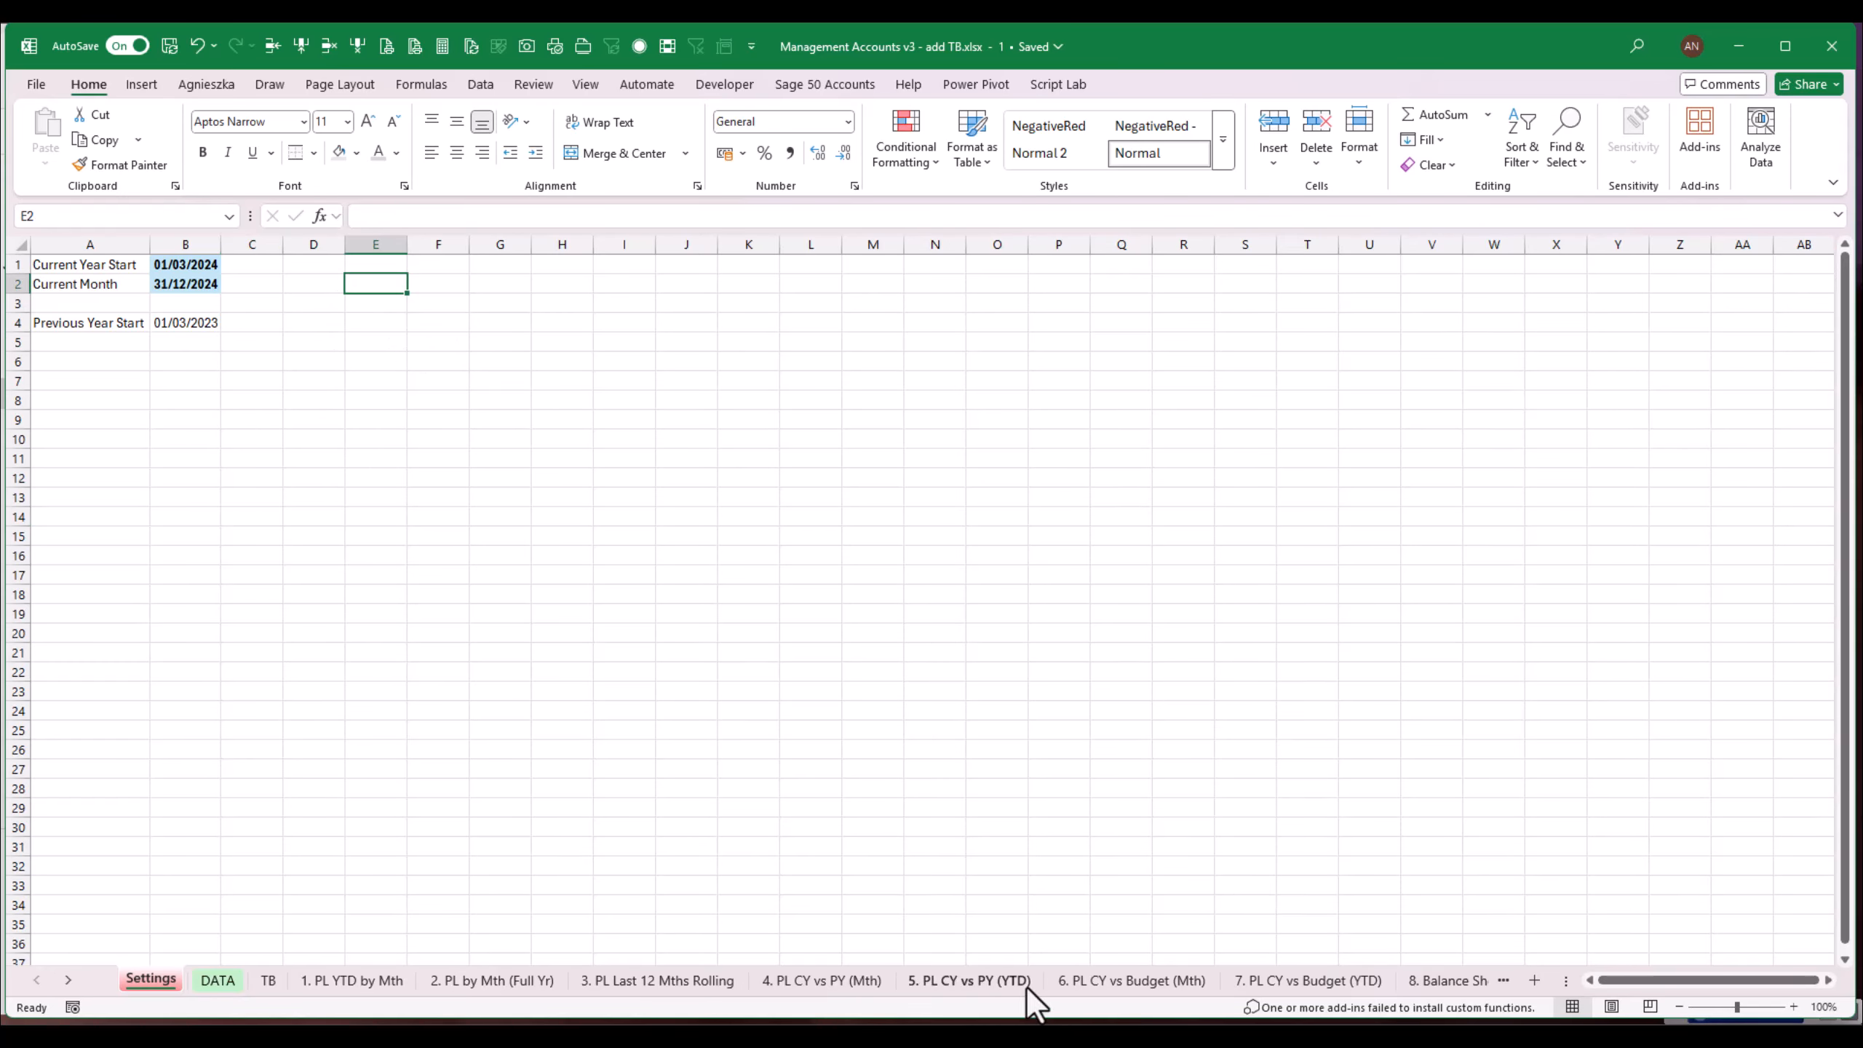
click(218, 982)
click(264, 632)
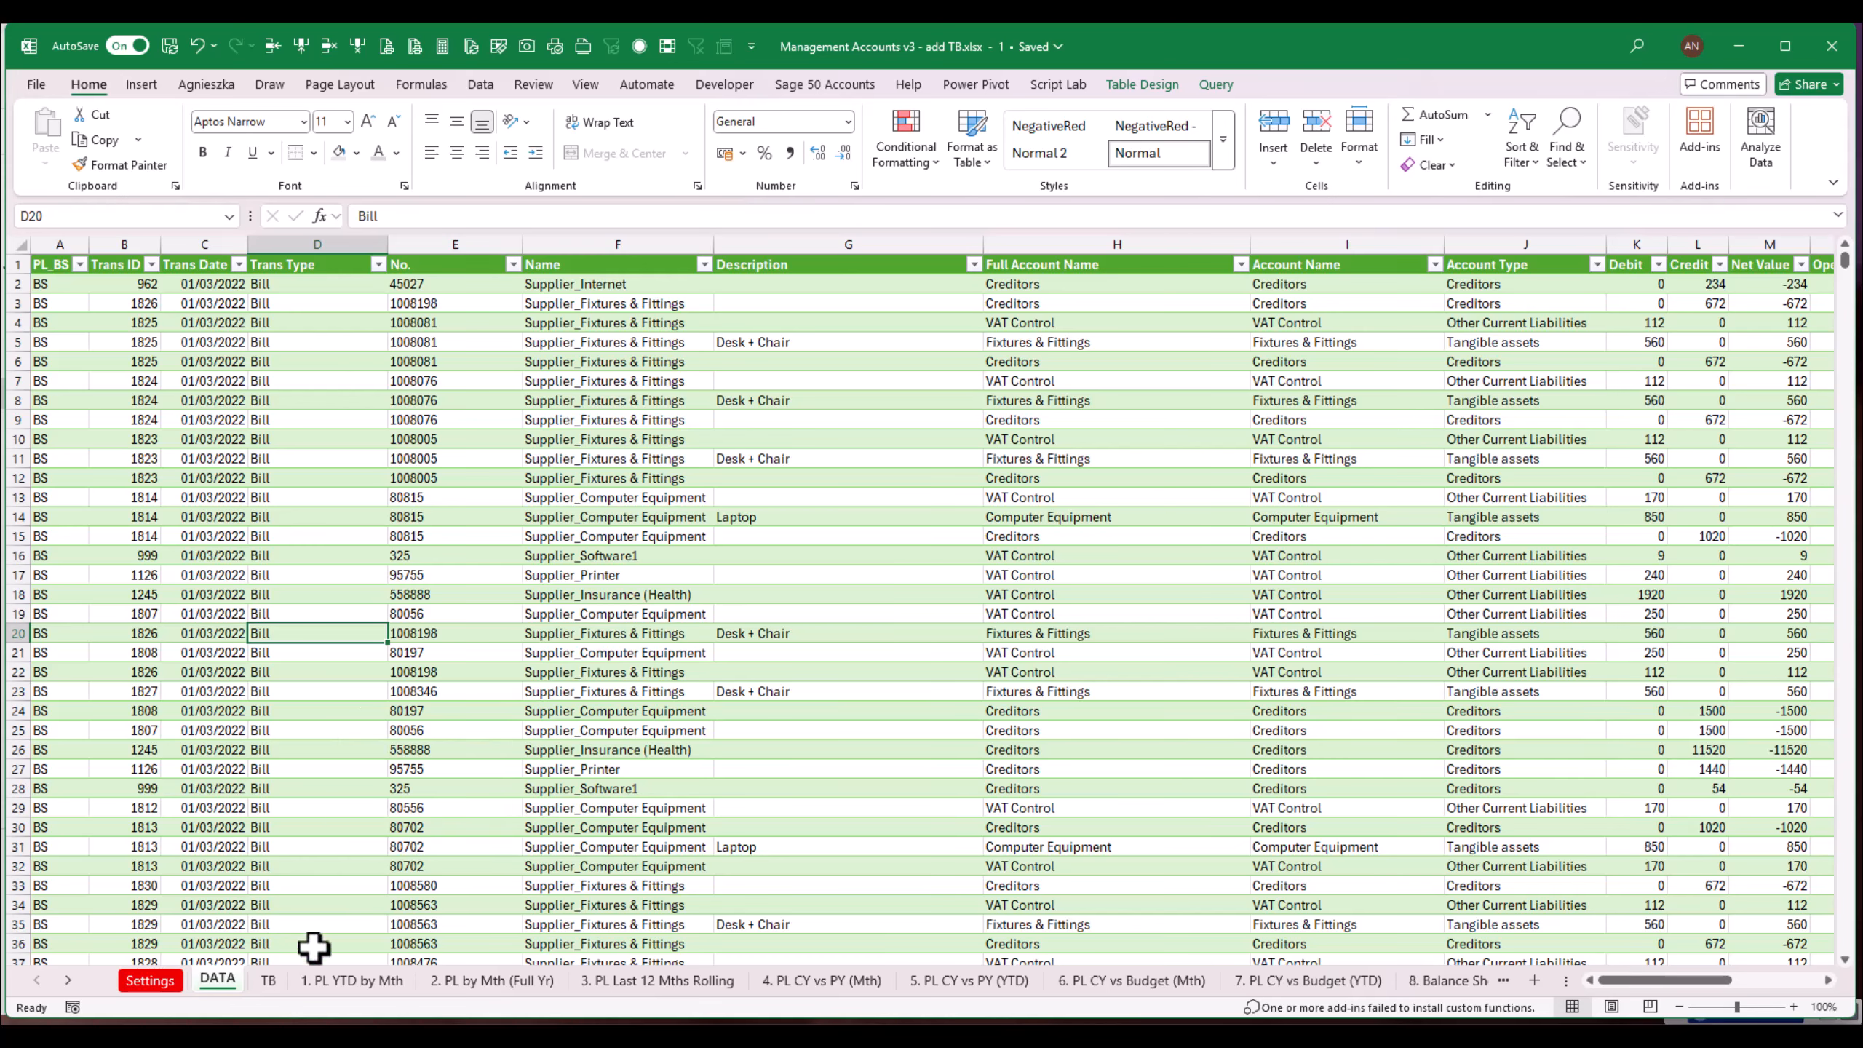
click(267, 981)
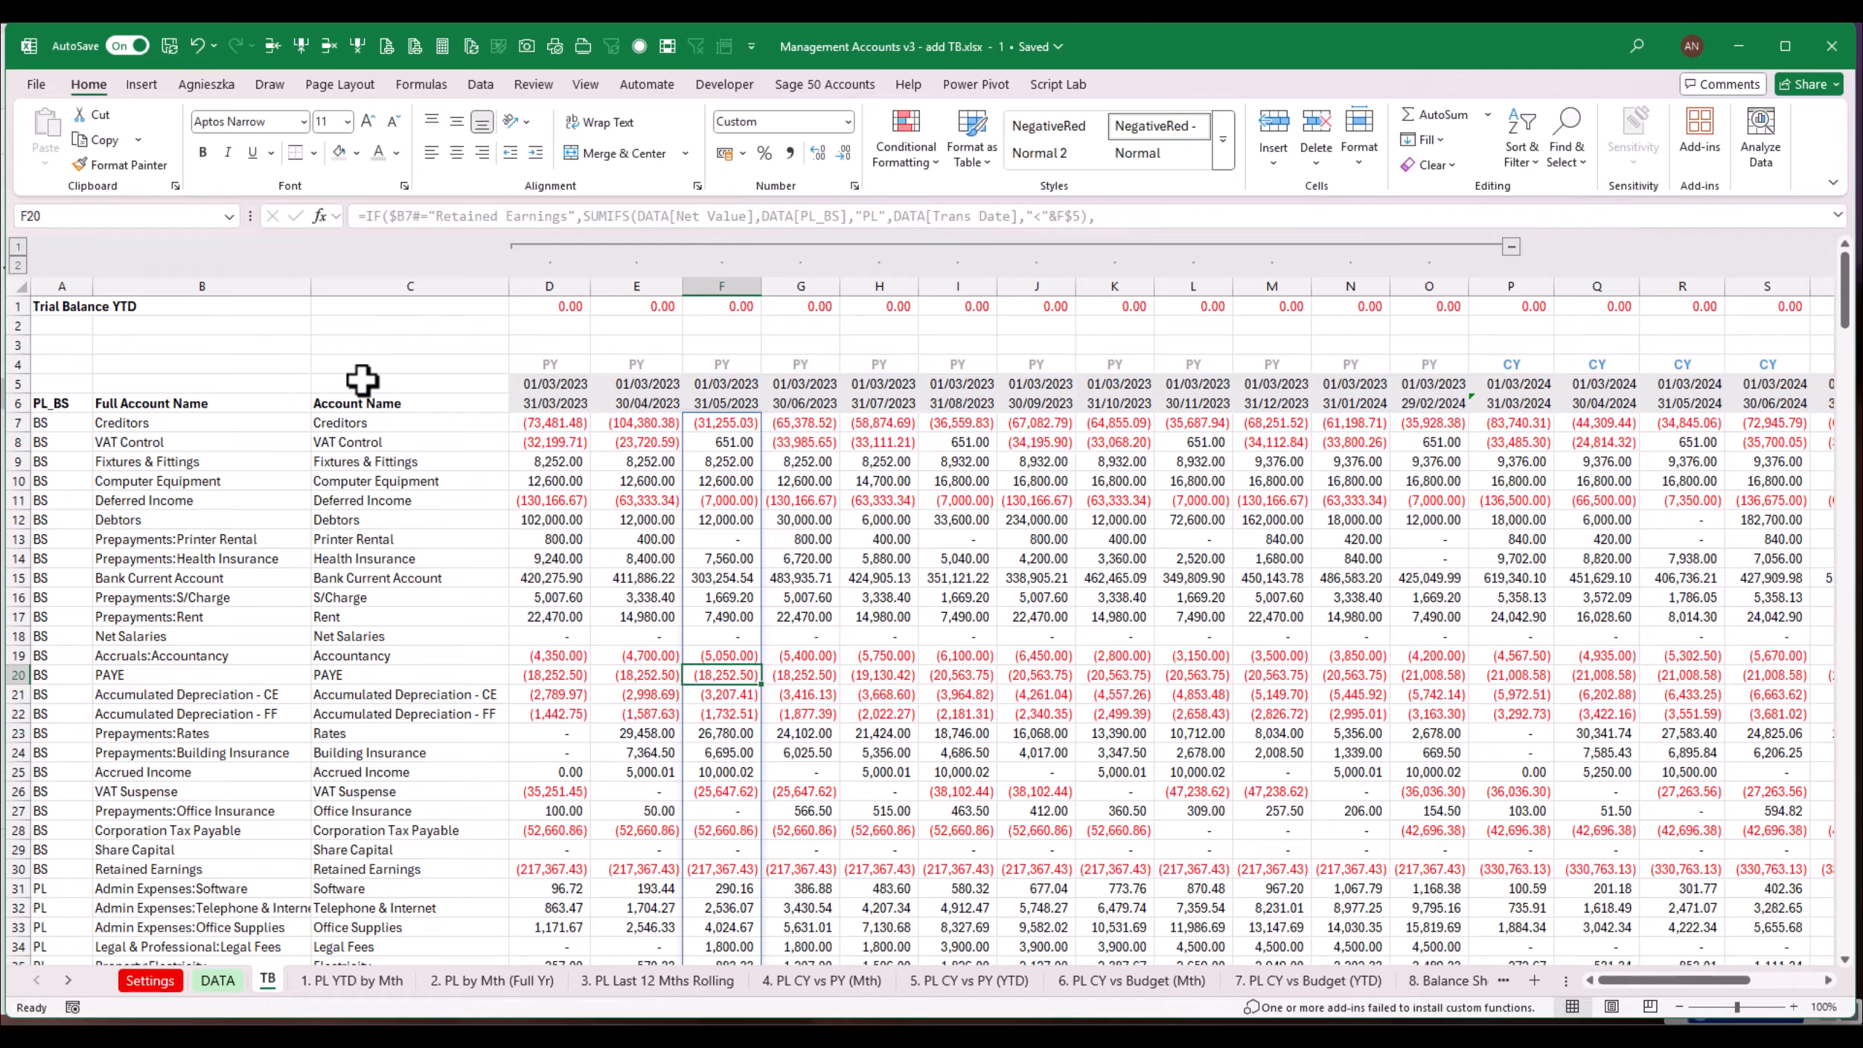
Step: Set the tab colour of the TB sheet to the light green theme colour, matching the DATA tab
right_click(267, 979)
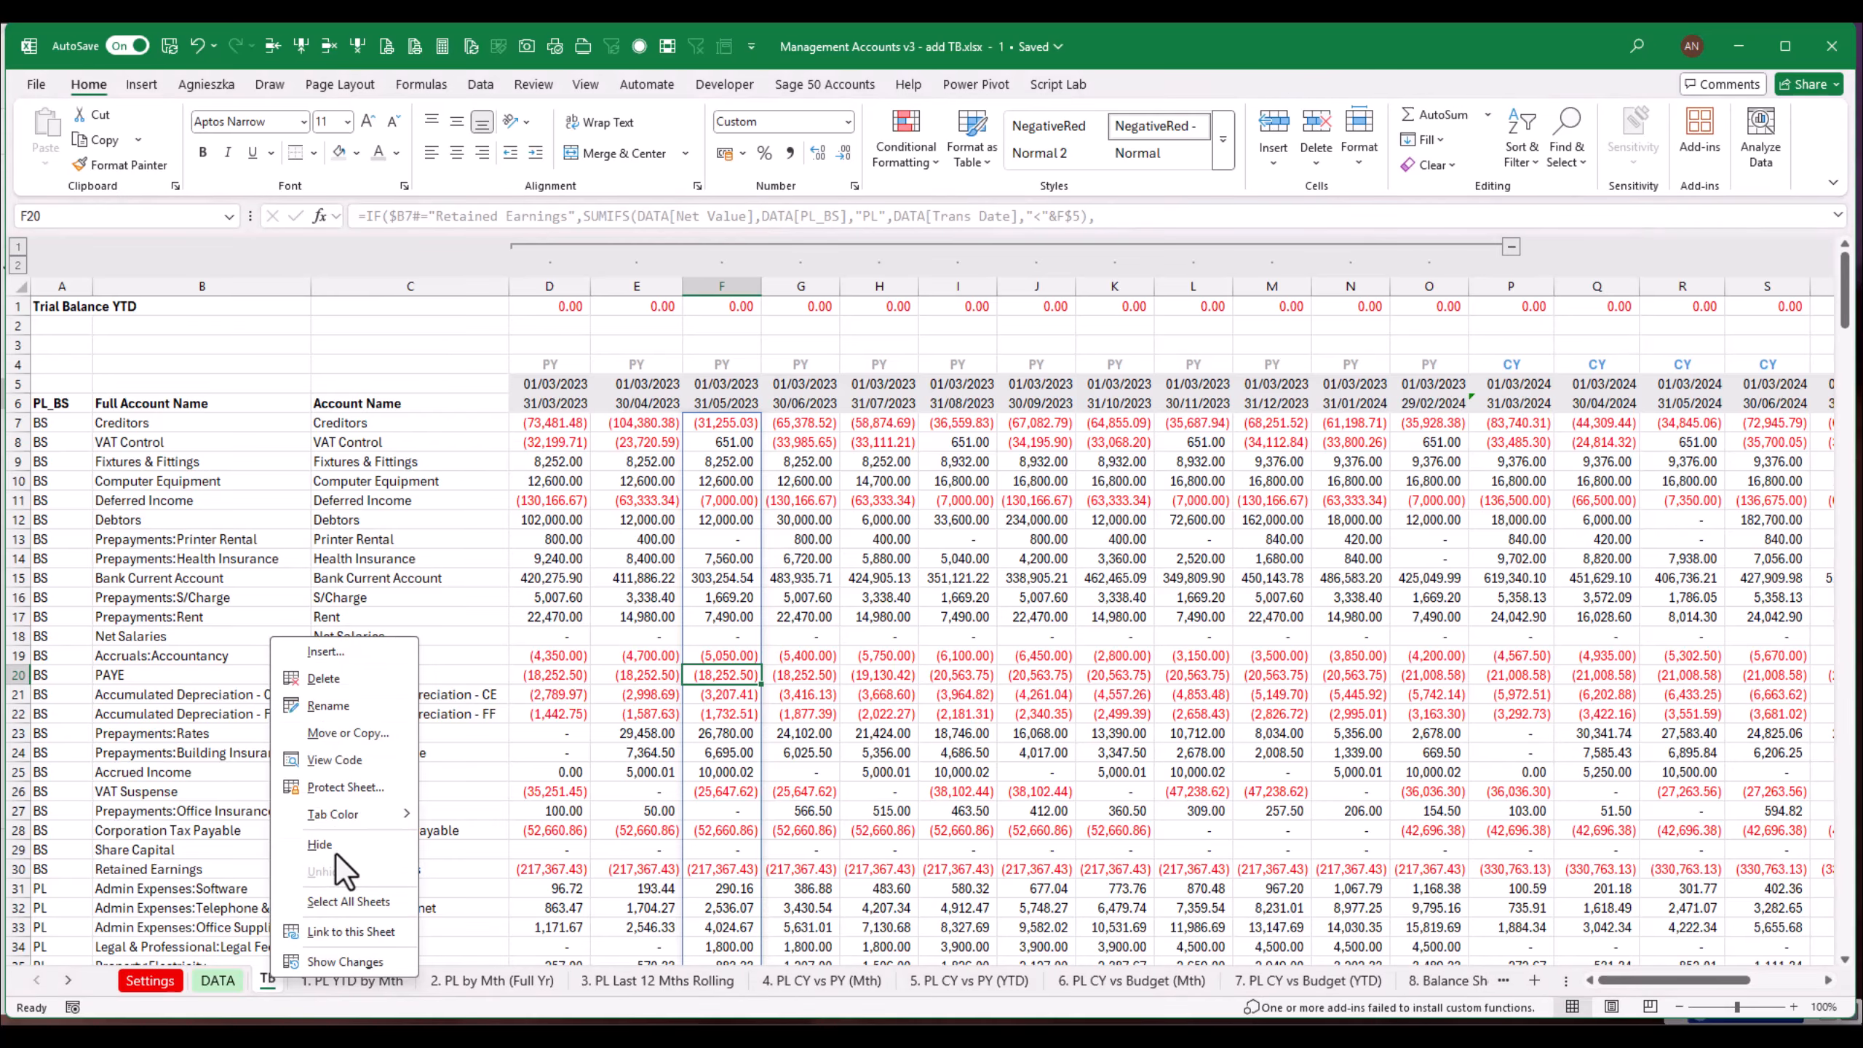
mouse_move(345, 813)
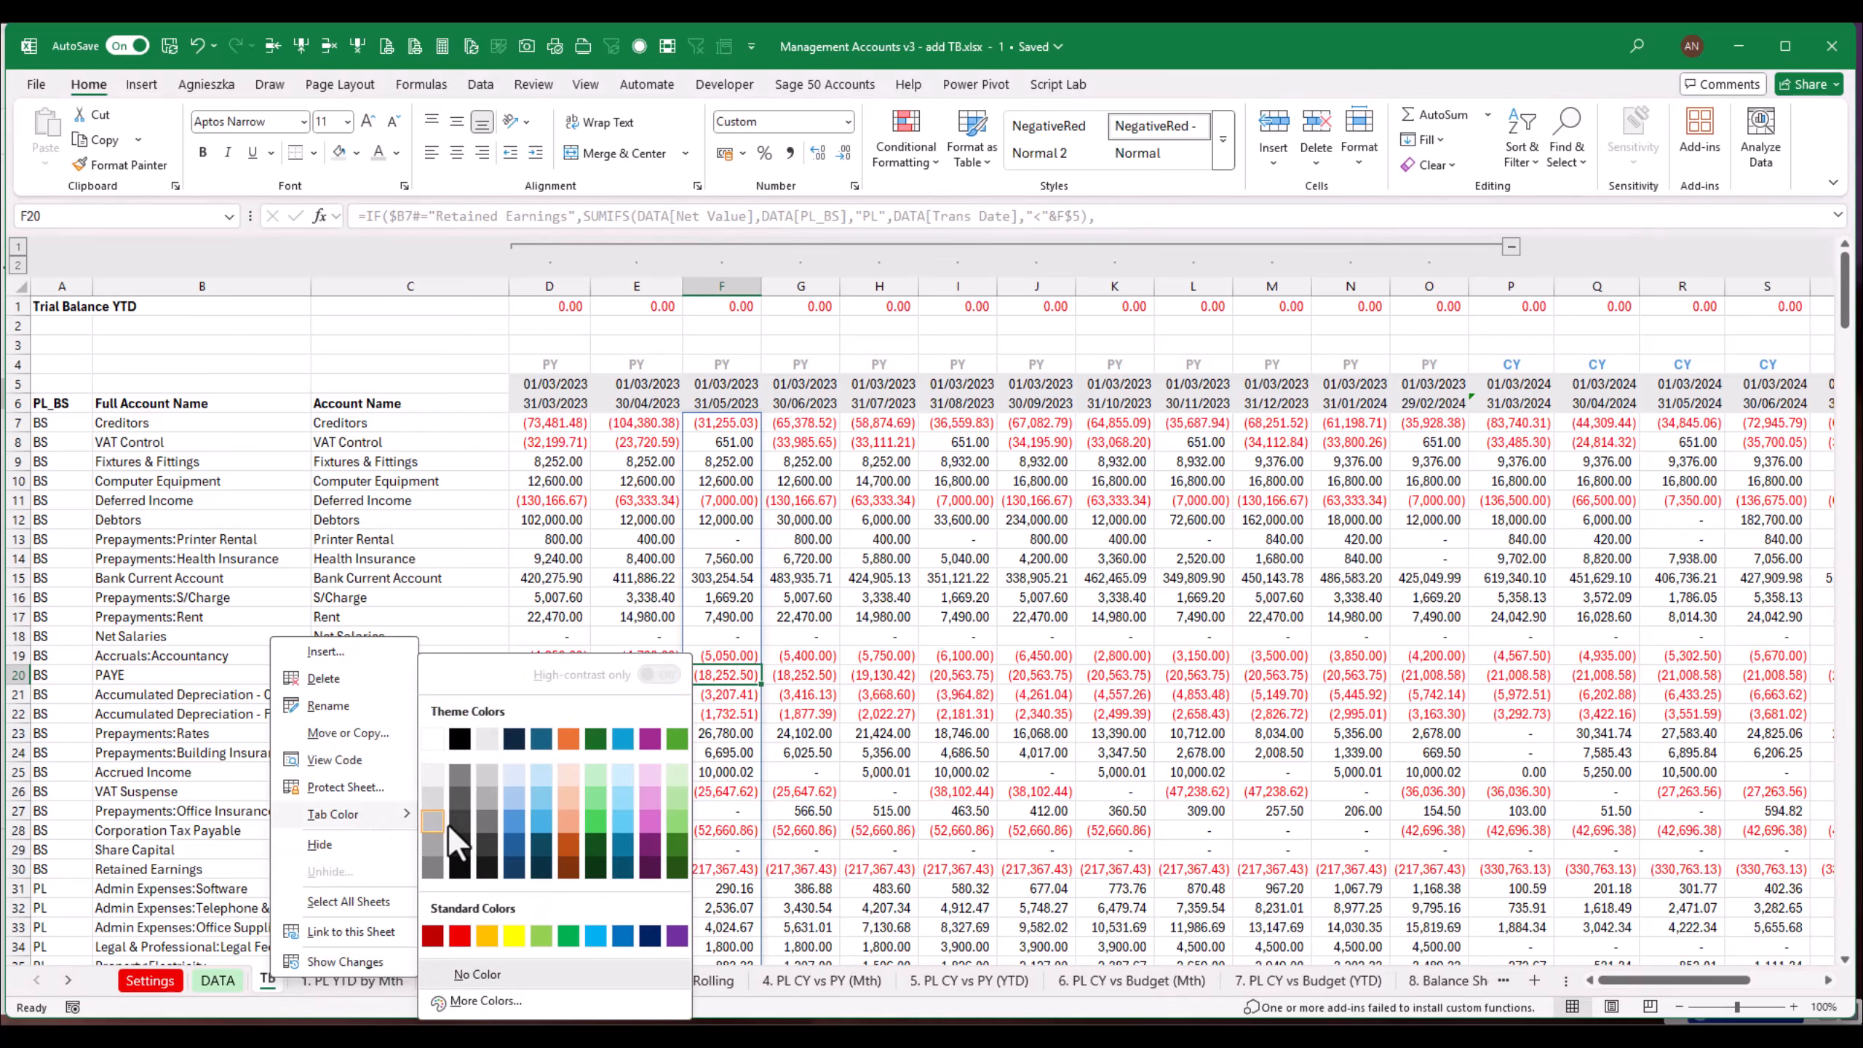
click(594, 772)
click(1651, 440)
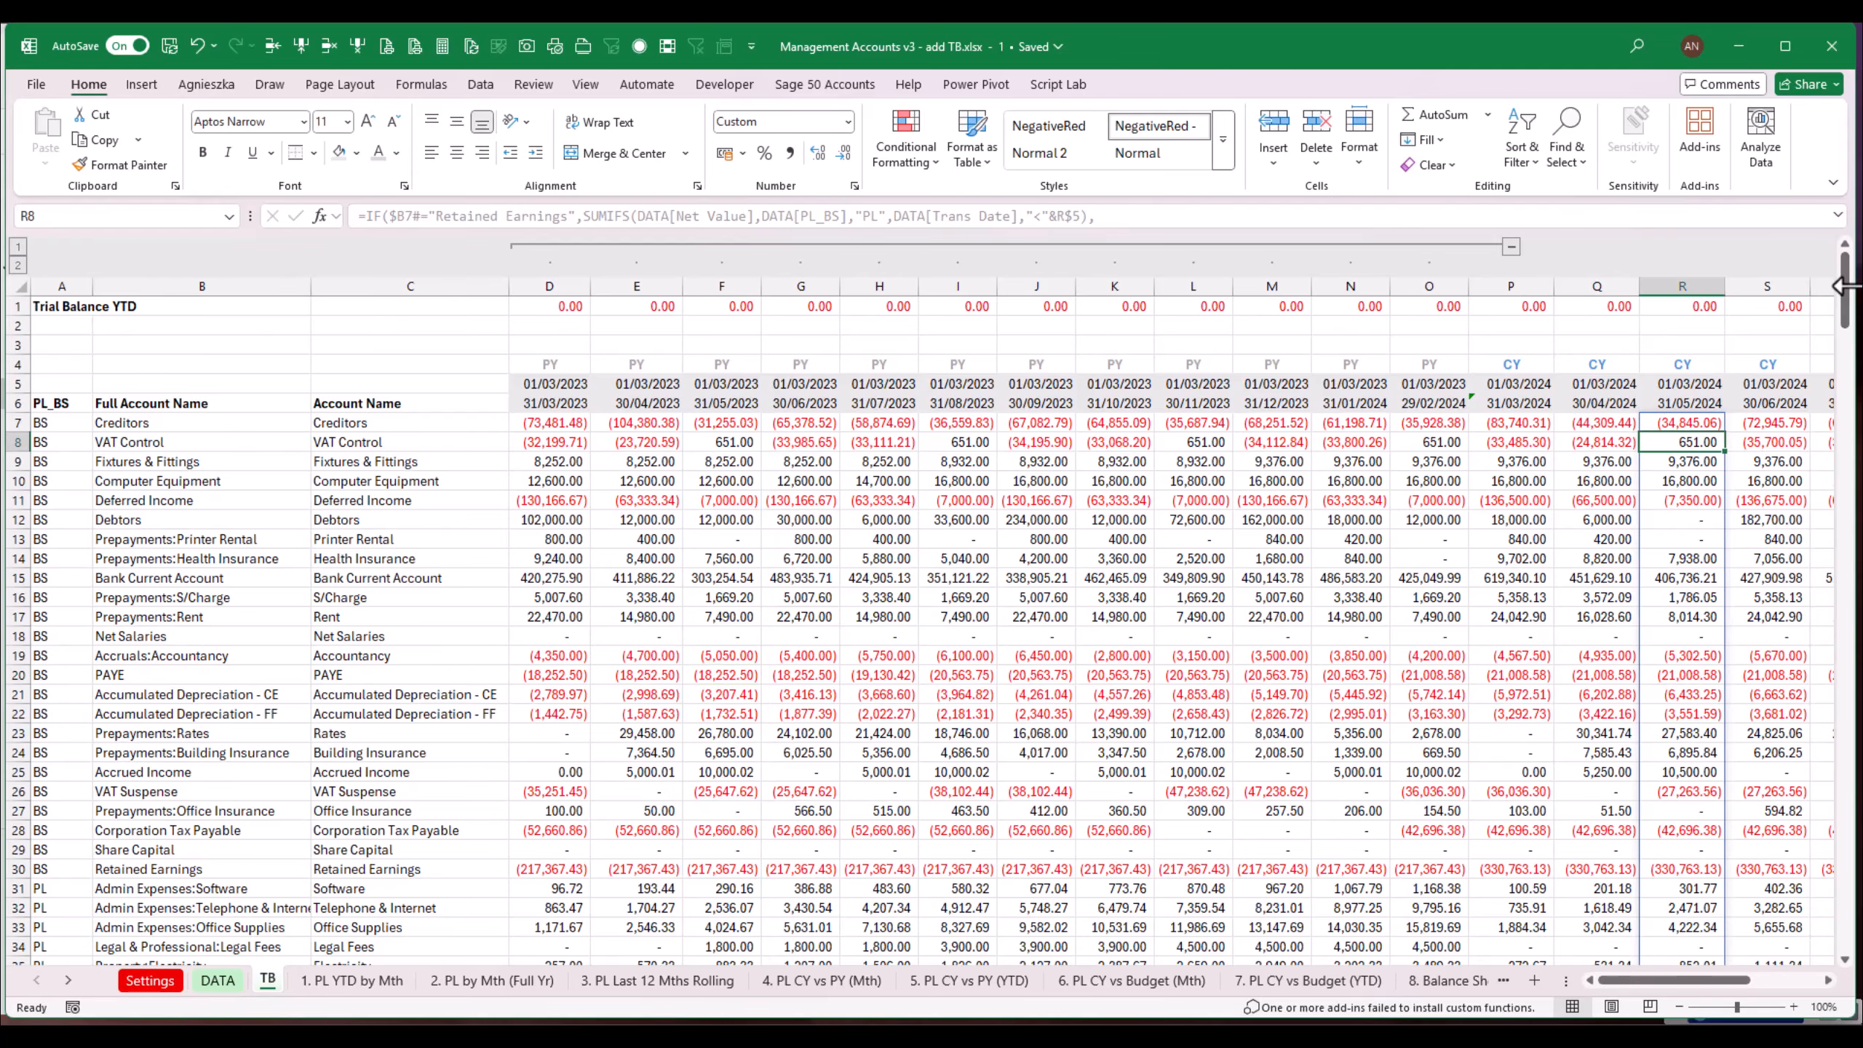
Step: Number the previous-year months 1 to 12 in row 3, above the PY labels from D3 to O3
mouse_move(1841, 286)
mouse_down()
mouse_move(1849, 397)
mouse_move(1850, 290)
mouse_up()
click(570, 349)
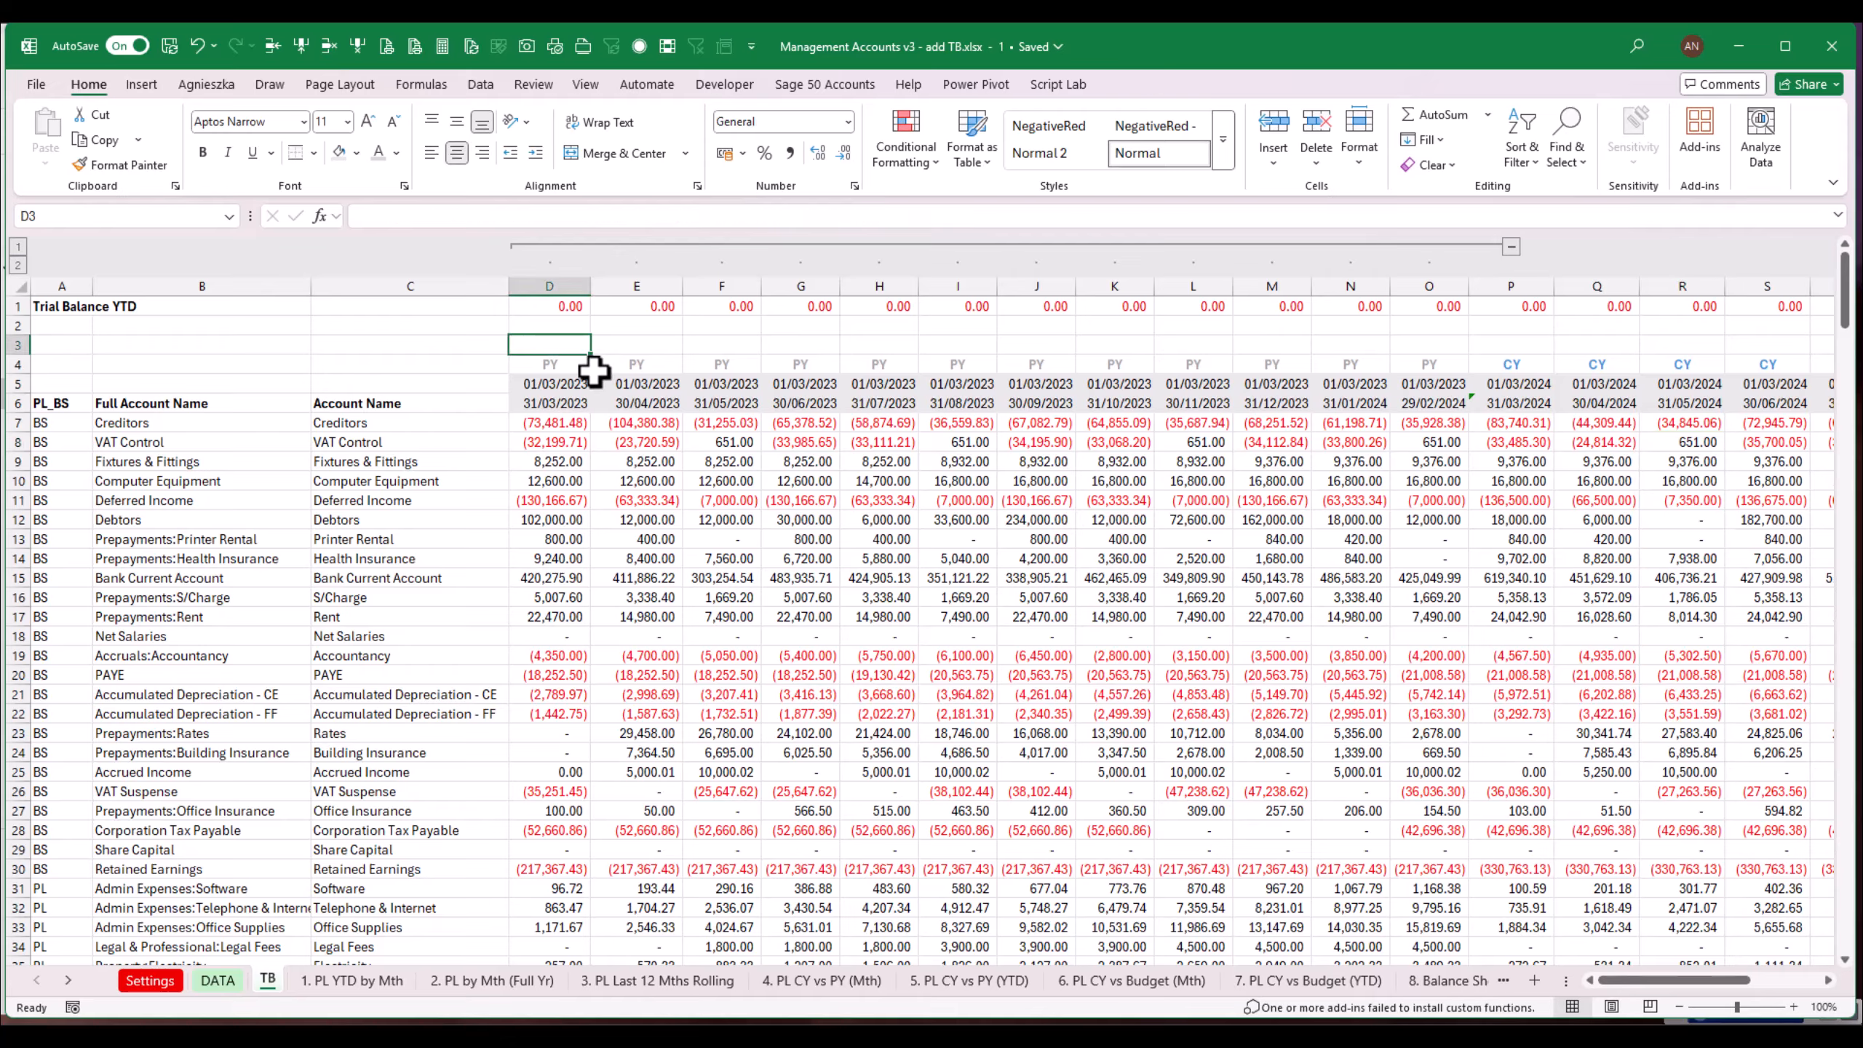
text(1)
key(ctrl+Return)
text(2)
key(ctrl+Return)
click(632, 338)
text(2)
key(ctrl+Return)
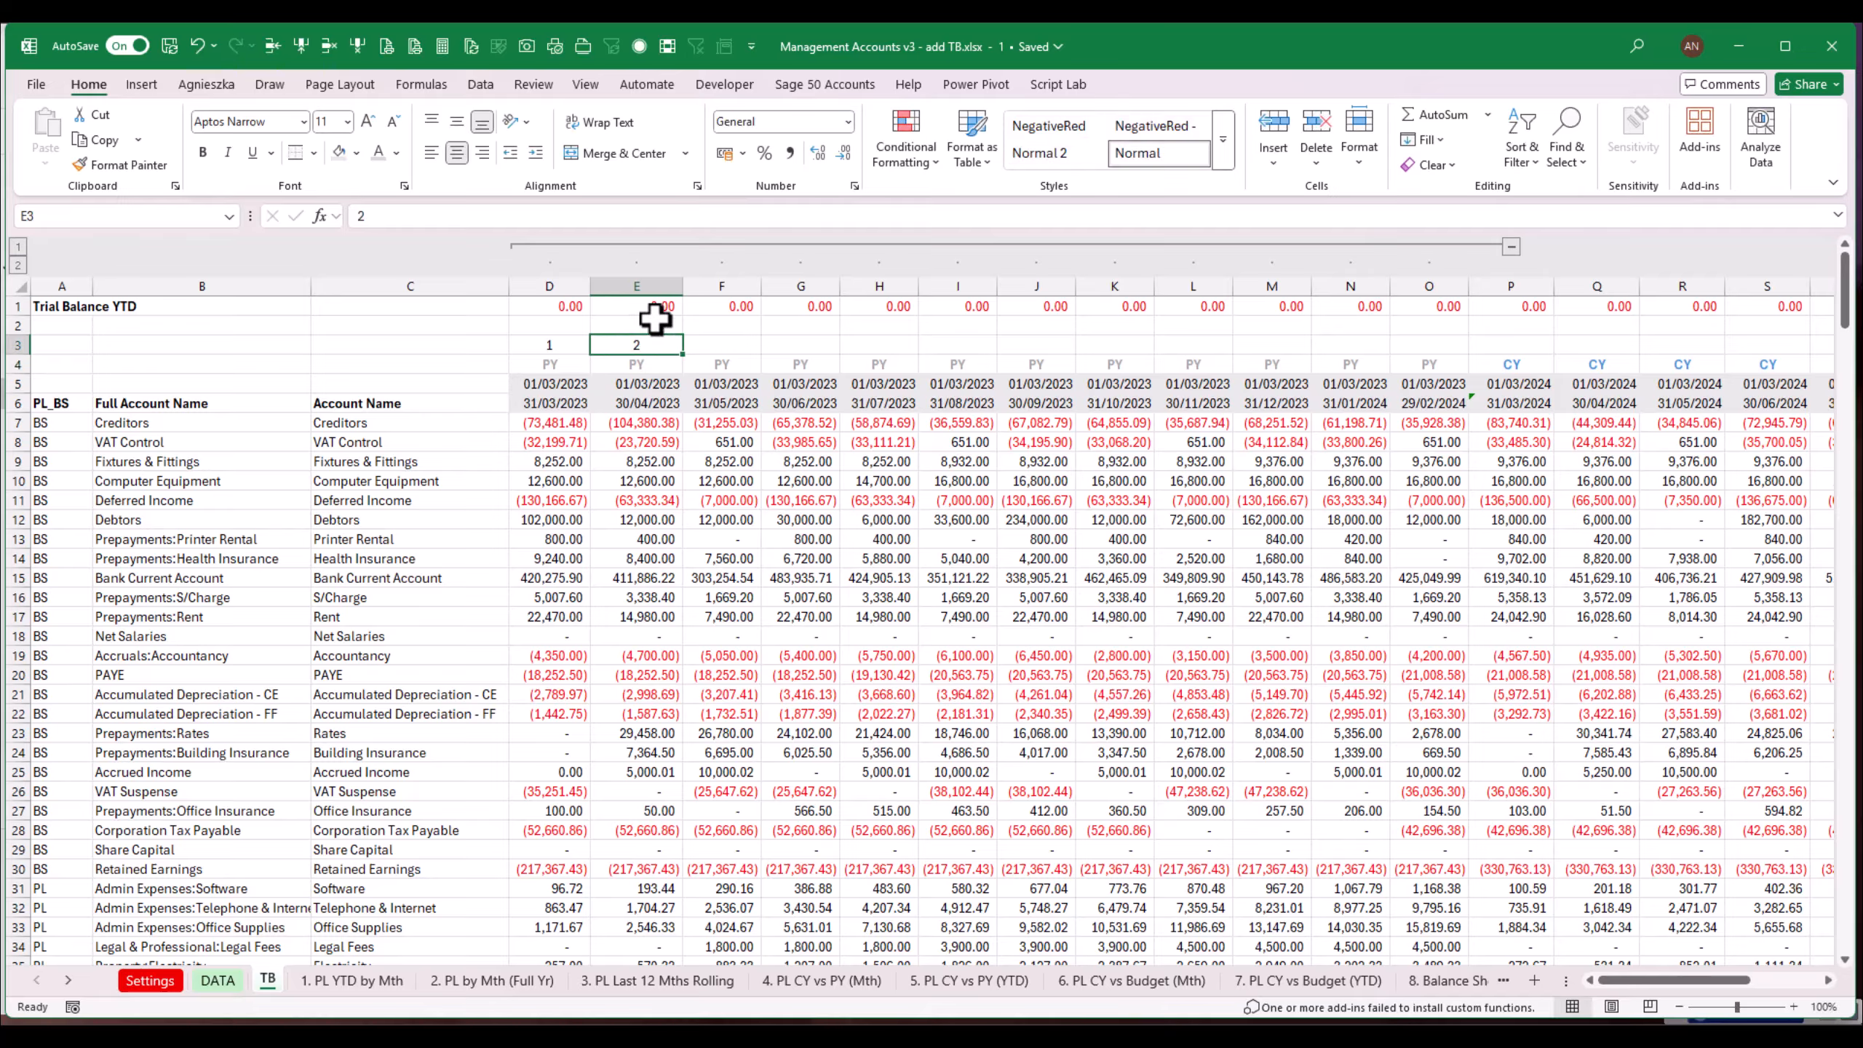
key(Right)
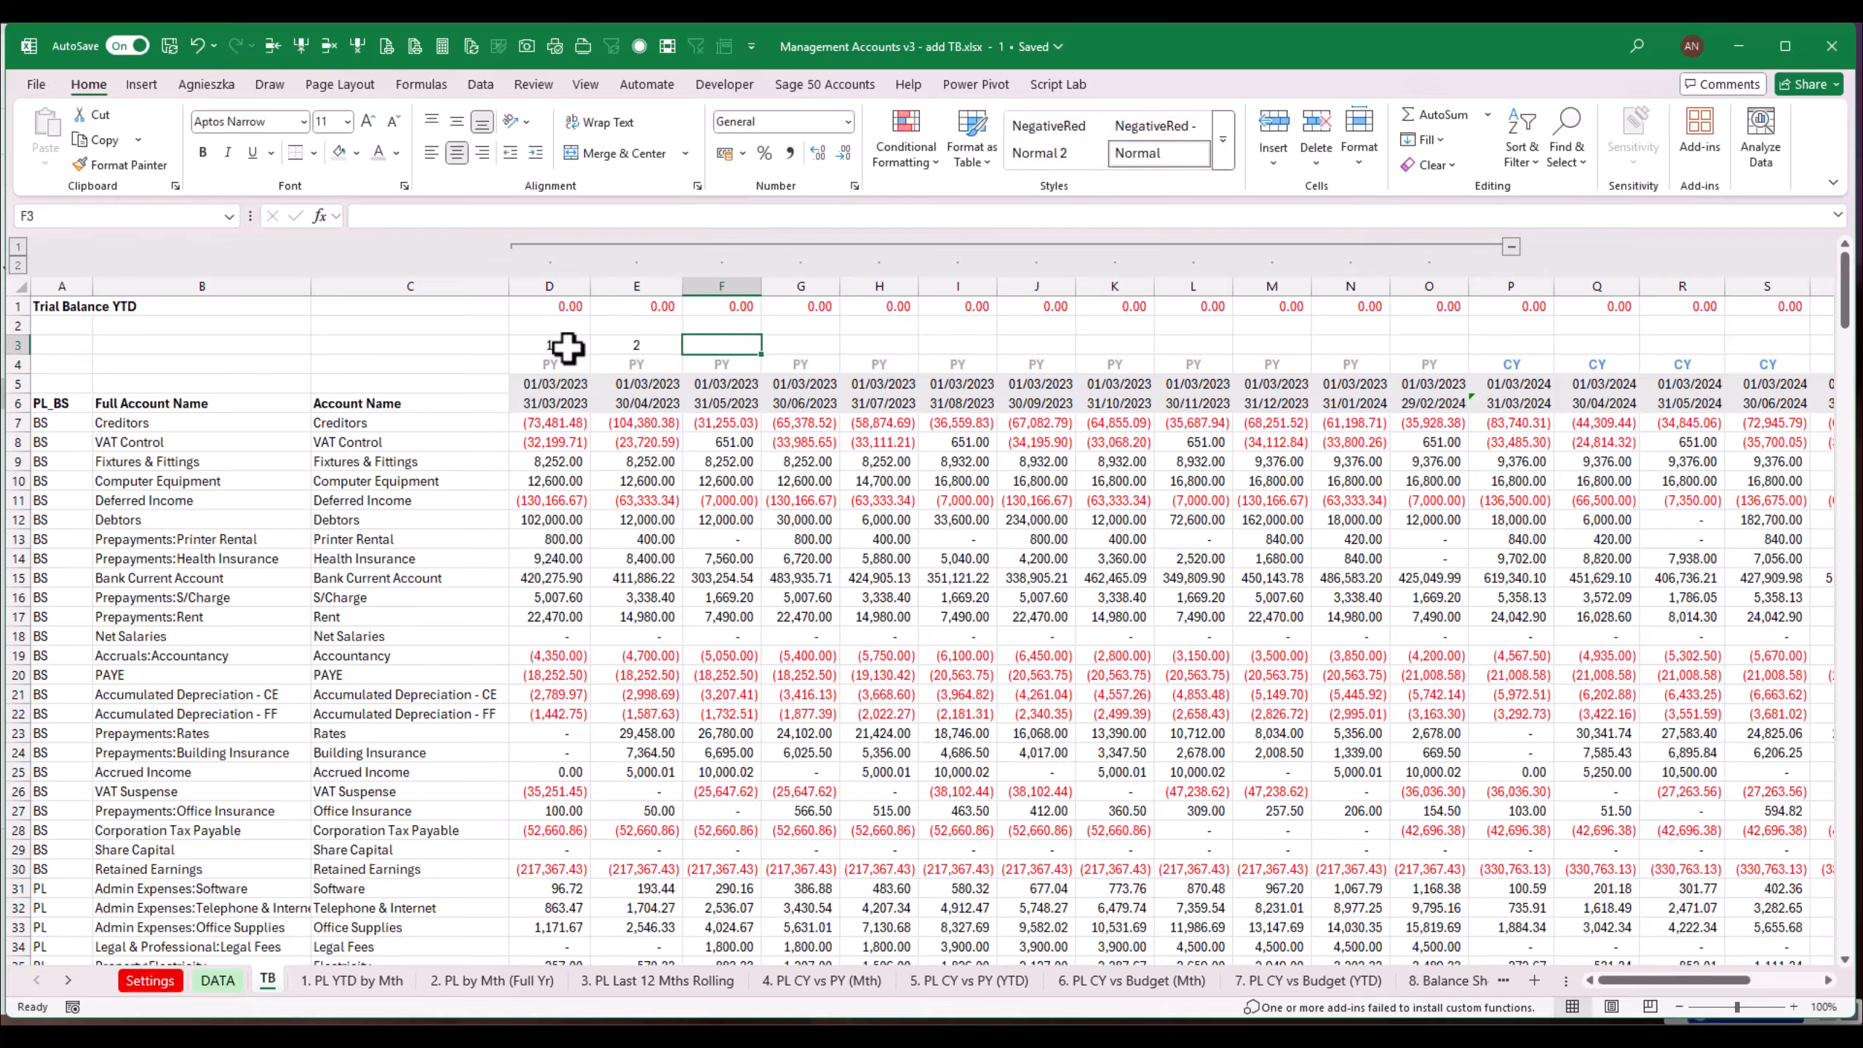
drag(557, 346, 1453, 350)
drag(561, 345, 1429, 342)
Step: Copy the month numbers 1 to 12 from D3:O3 to the current-year columns, starting at P3
key(ctrl+c)
click(1533, 346)
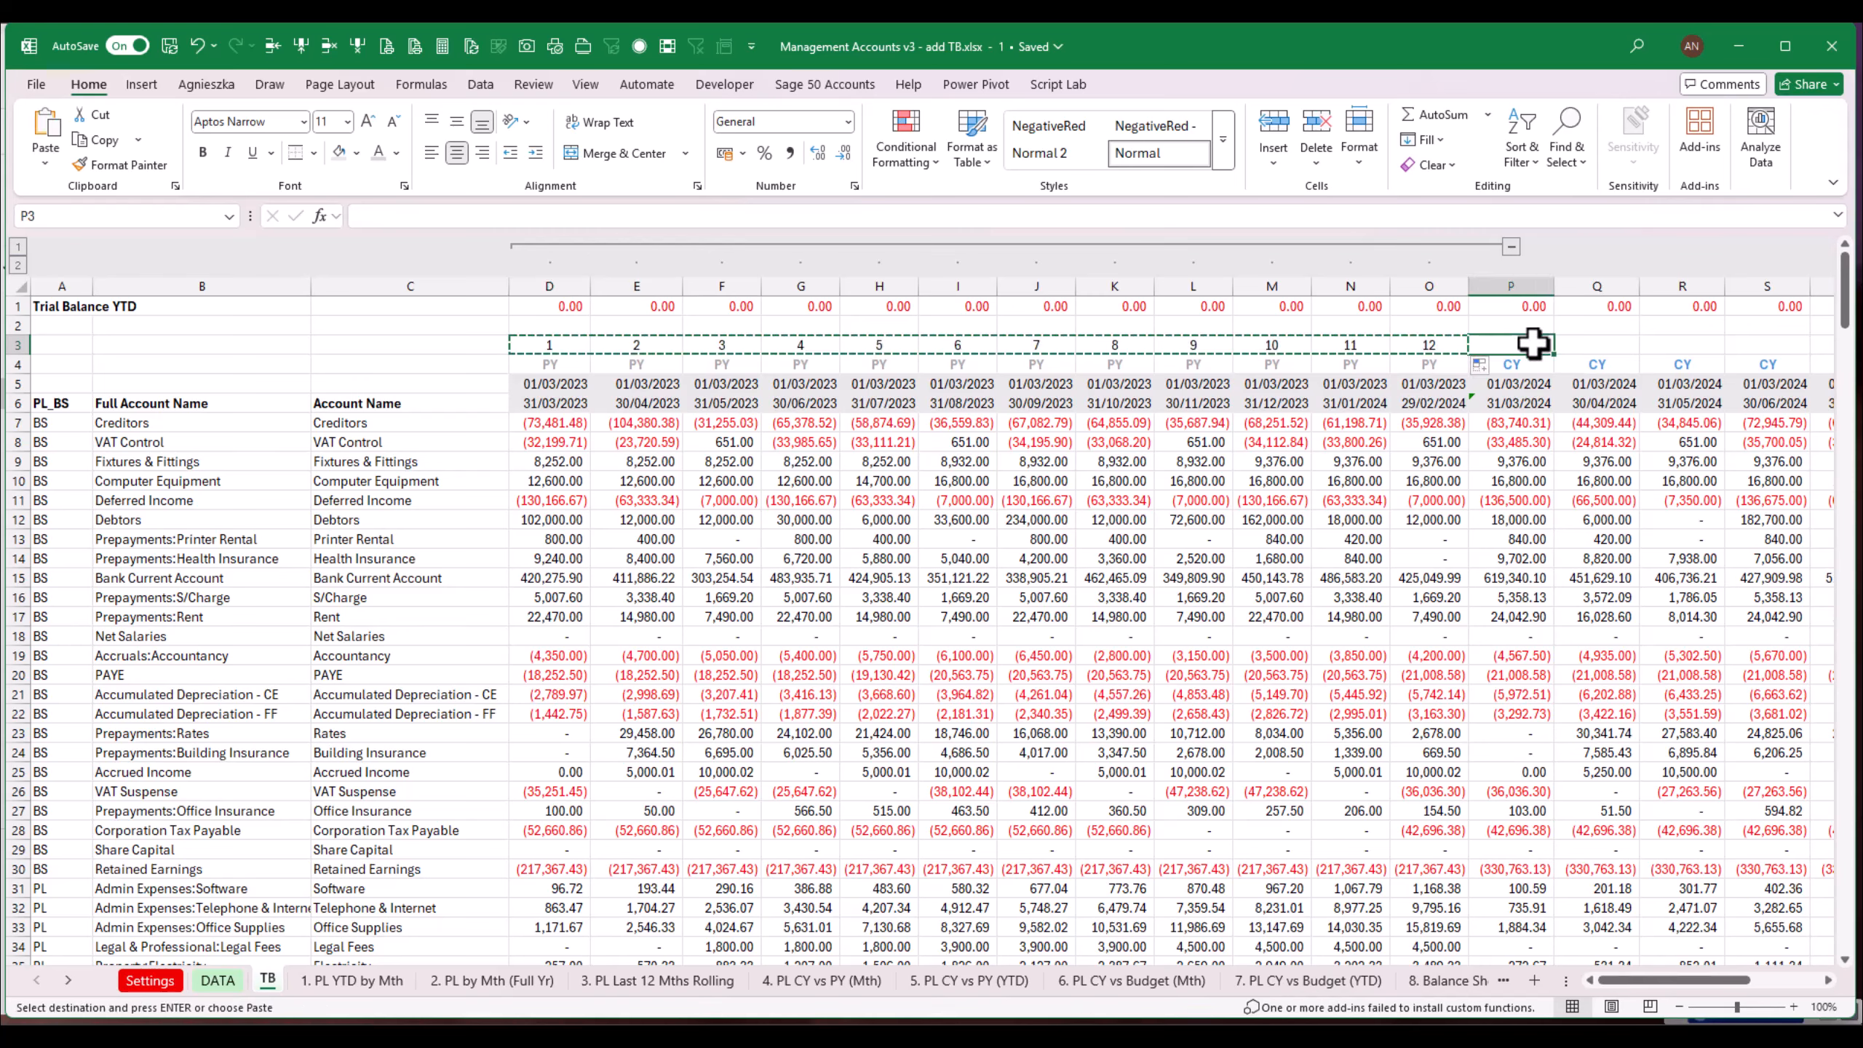
key(ctrl+v)
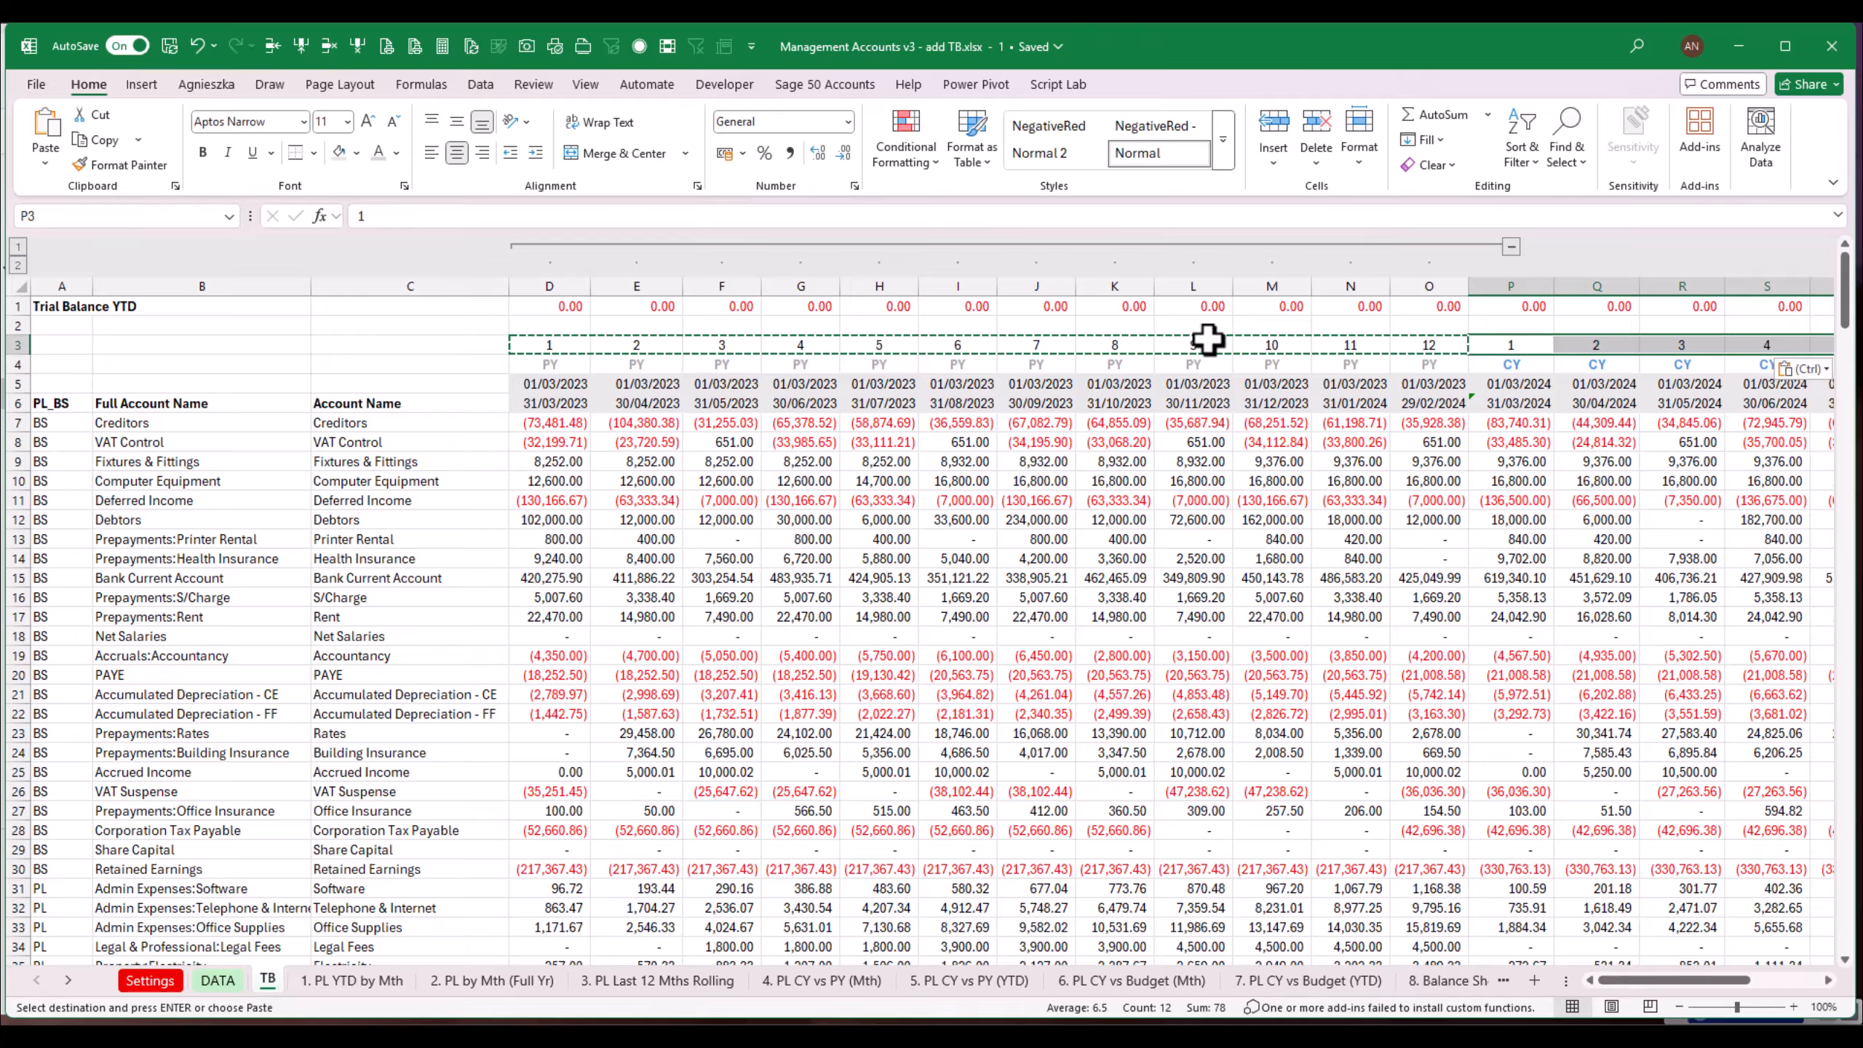
click(1278, 343)
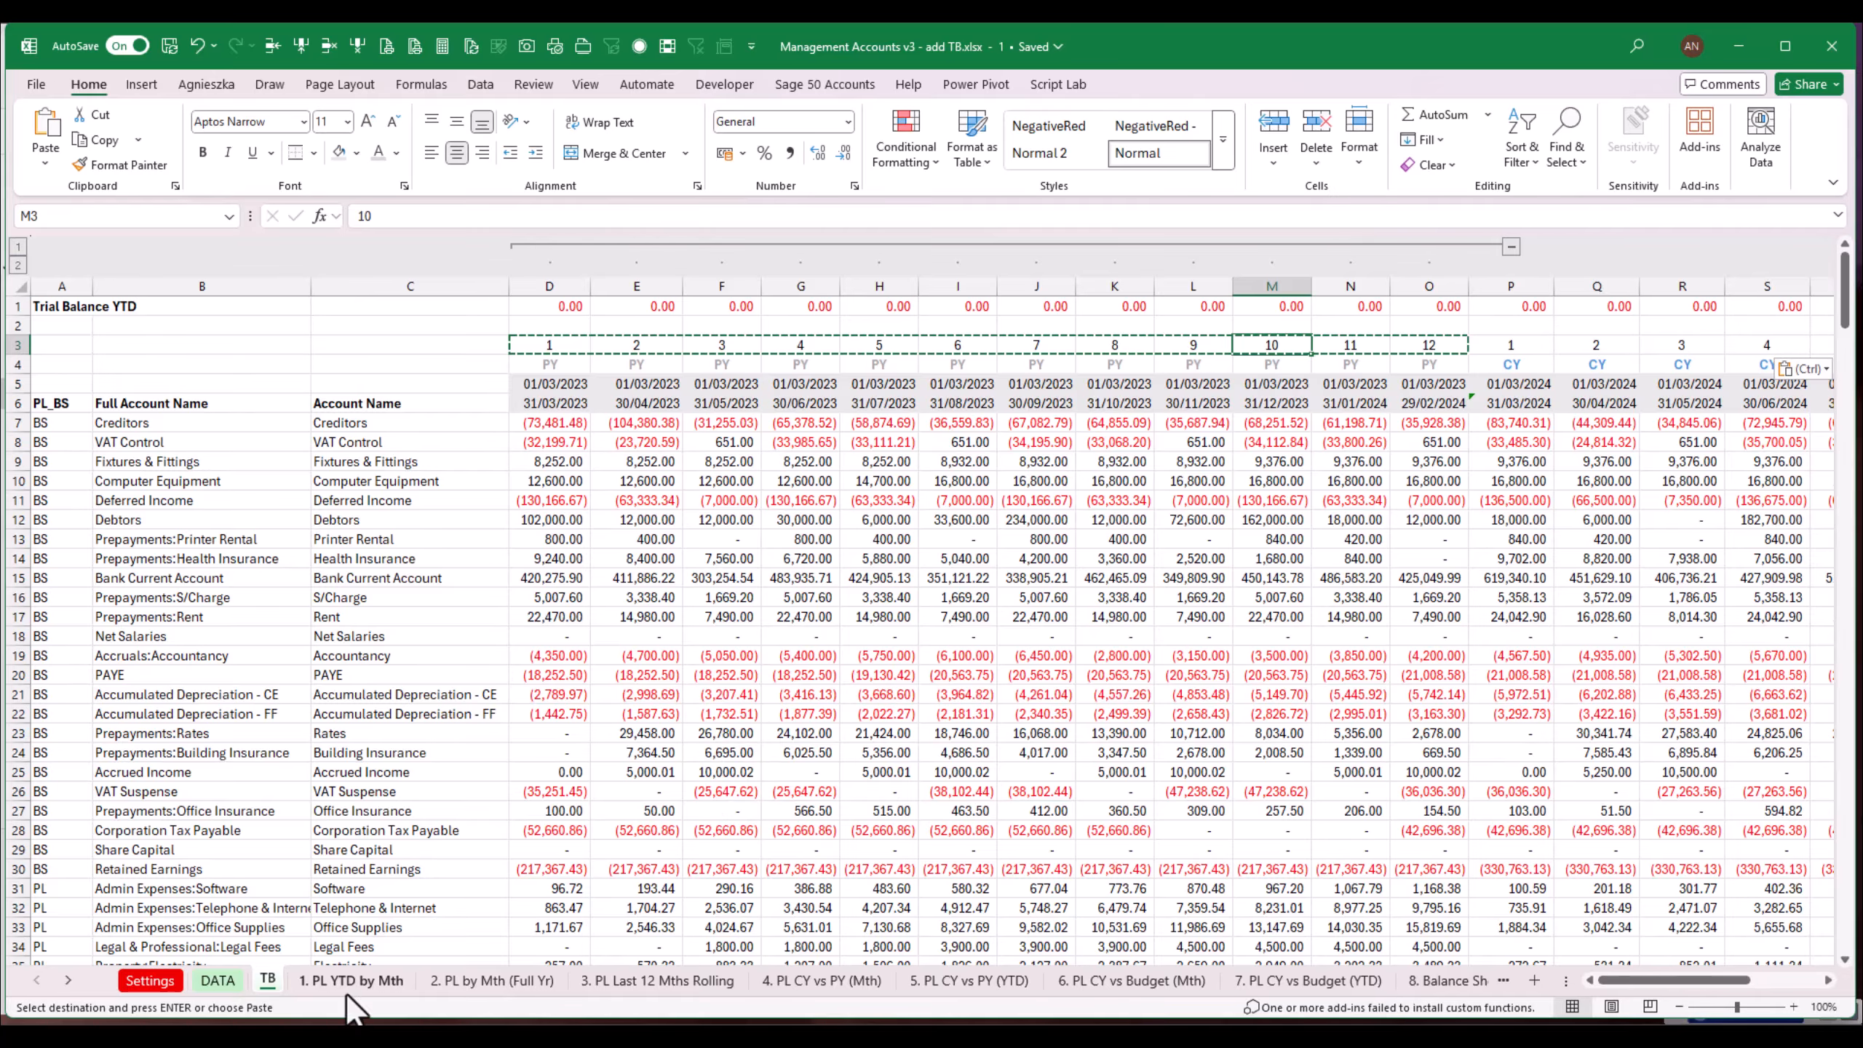
Step: Look over the DATA and Settings sheets, and return to the account names on the TB sheet
click(236, 981)
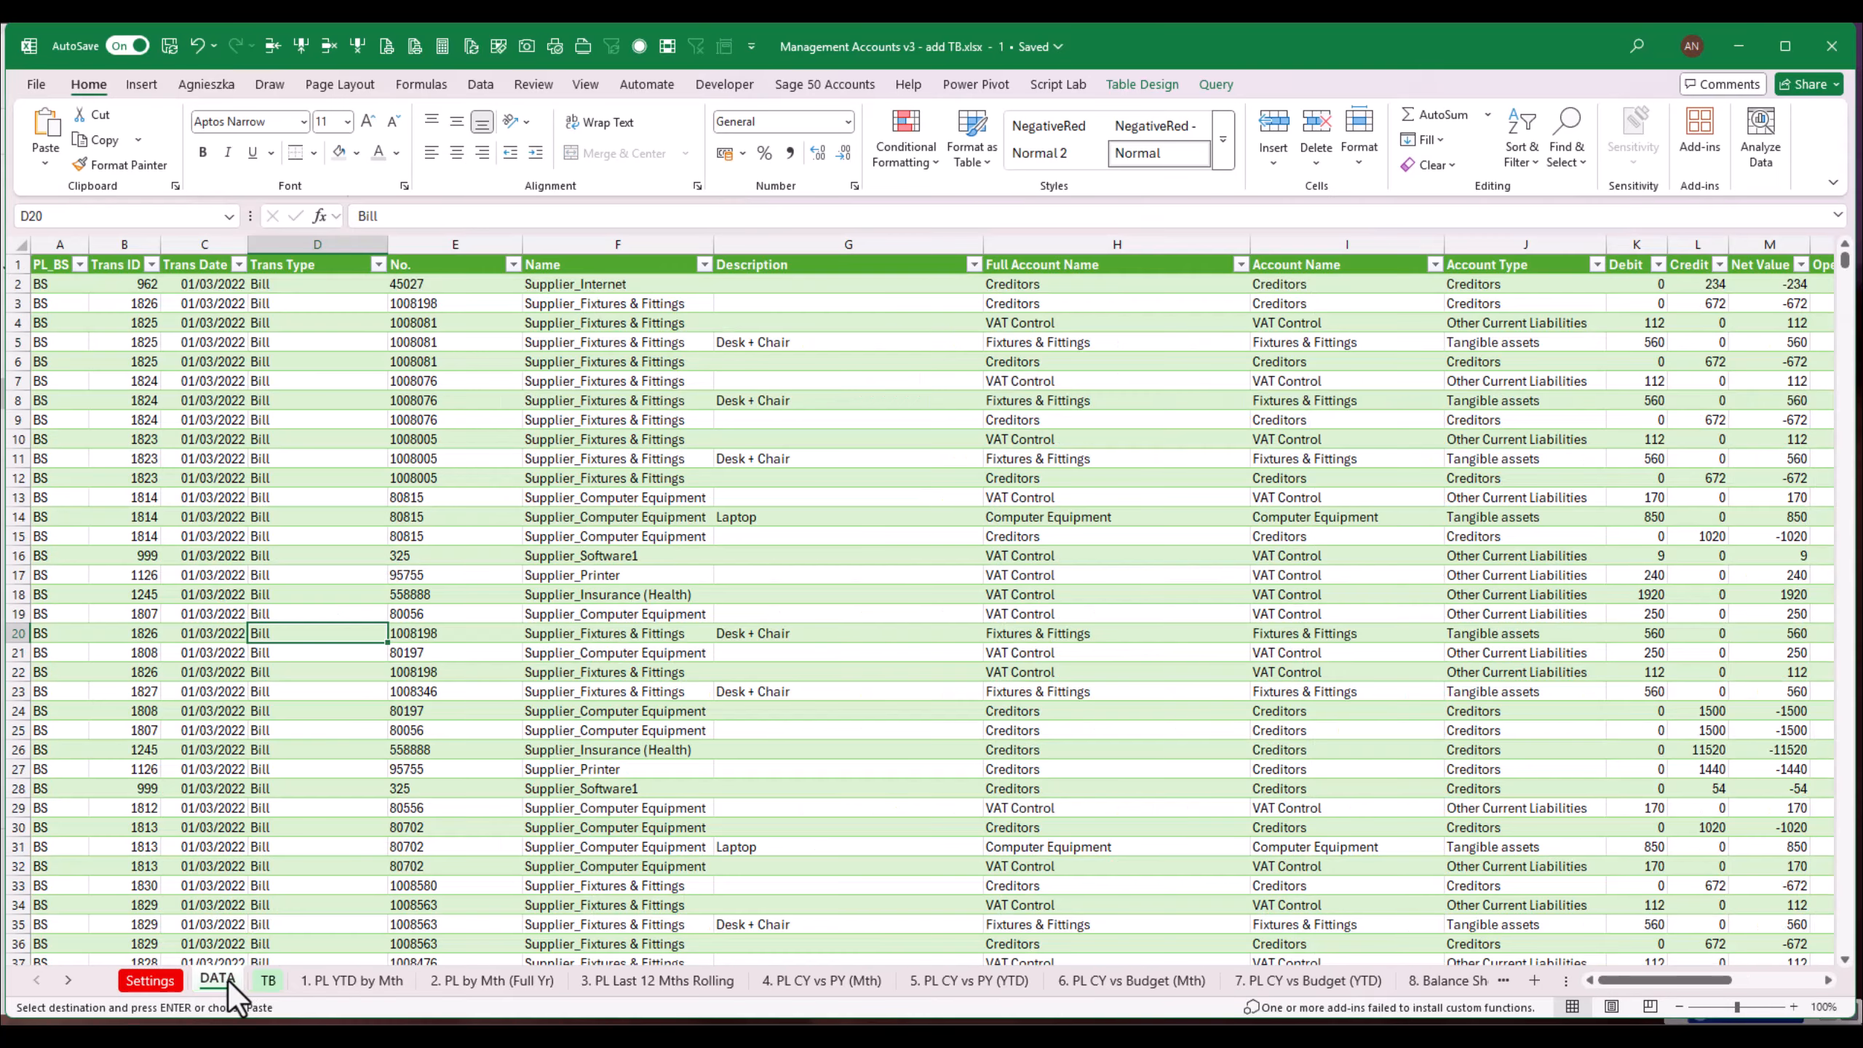
click(169, 976)
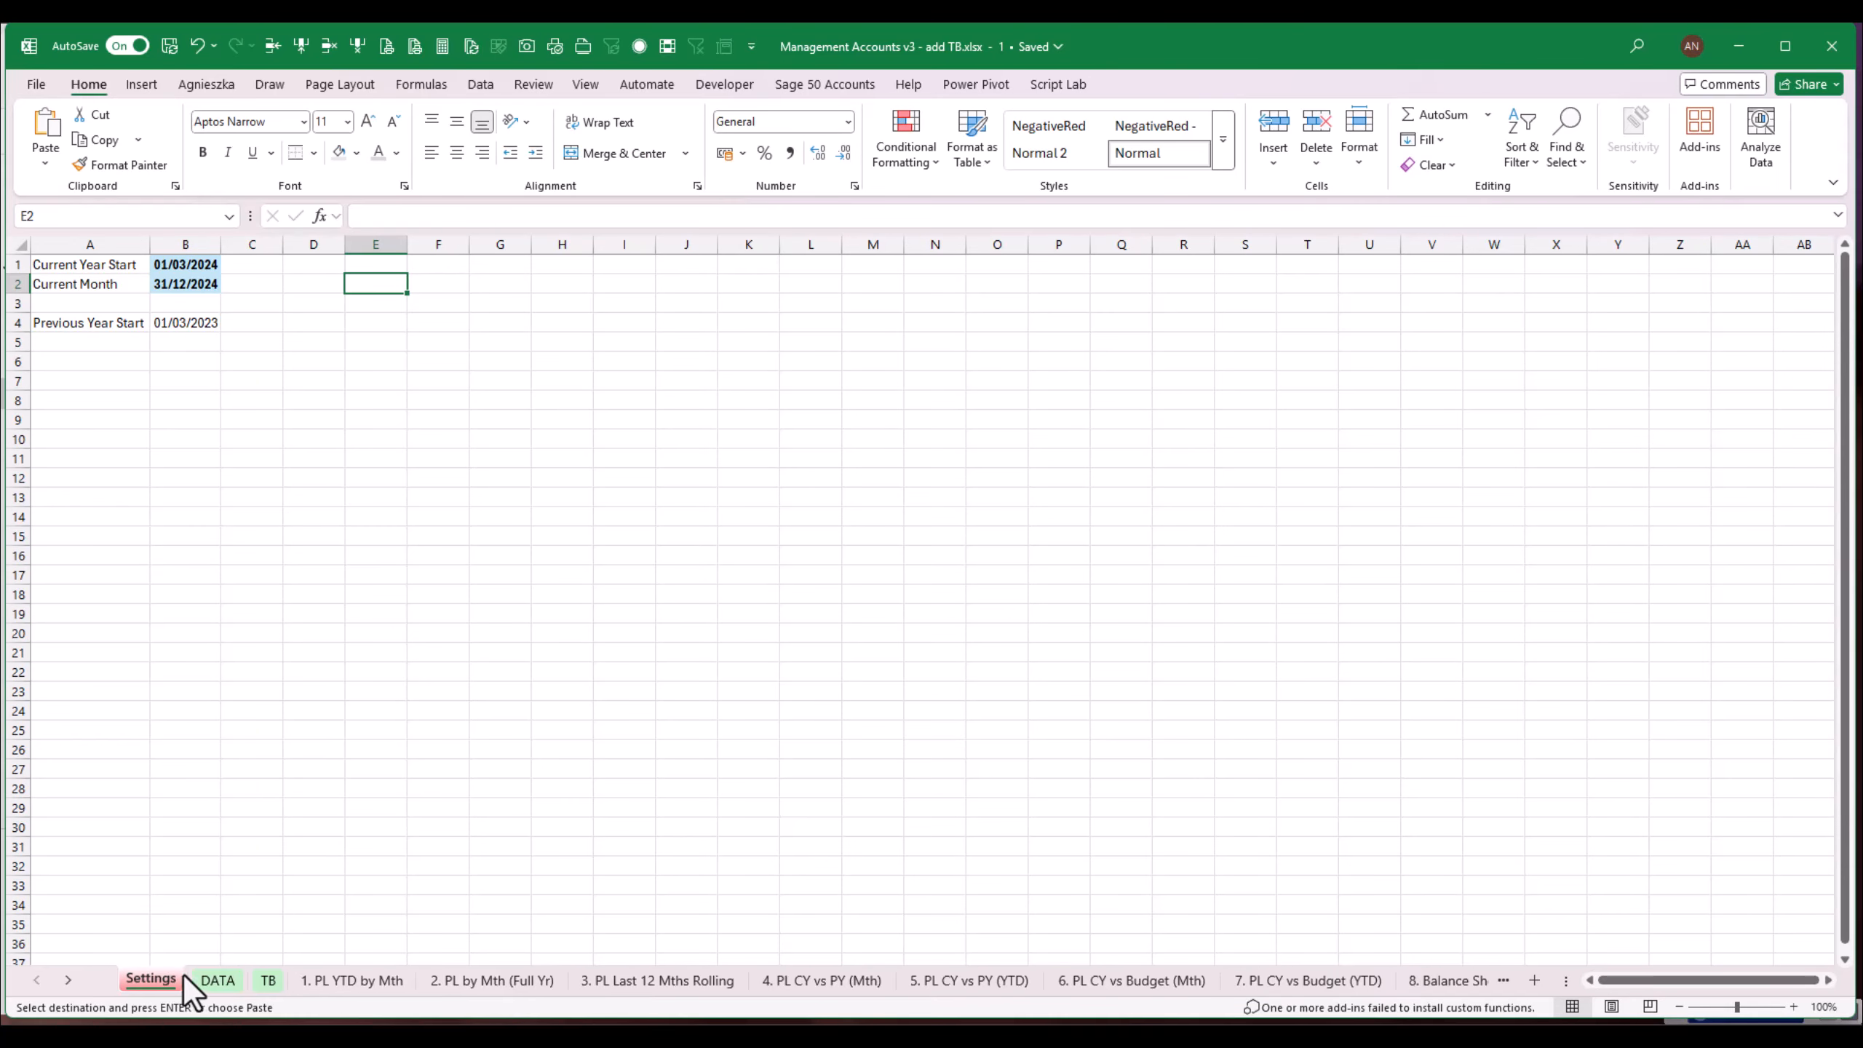
click(219, 981)
click(269, 980)
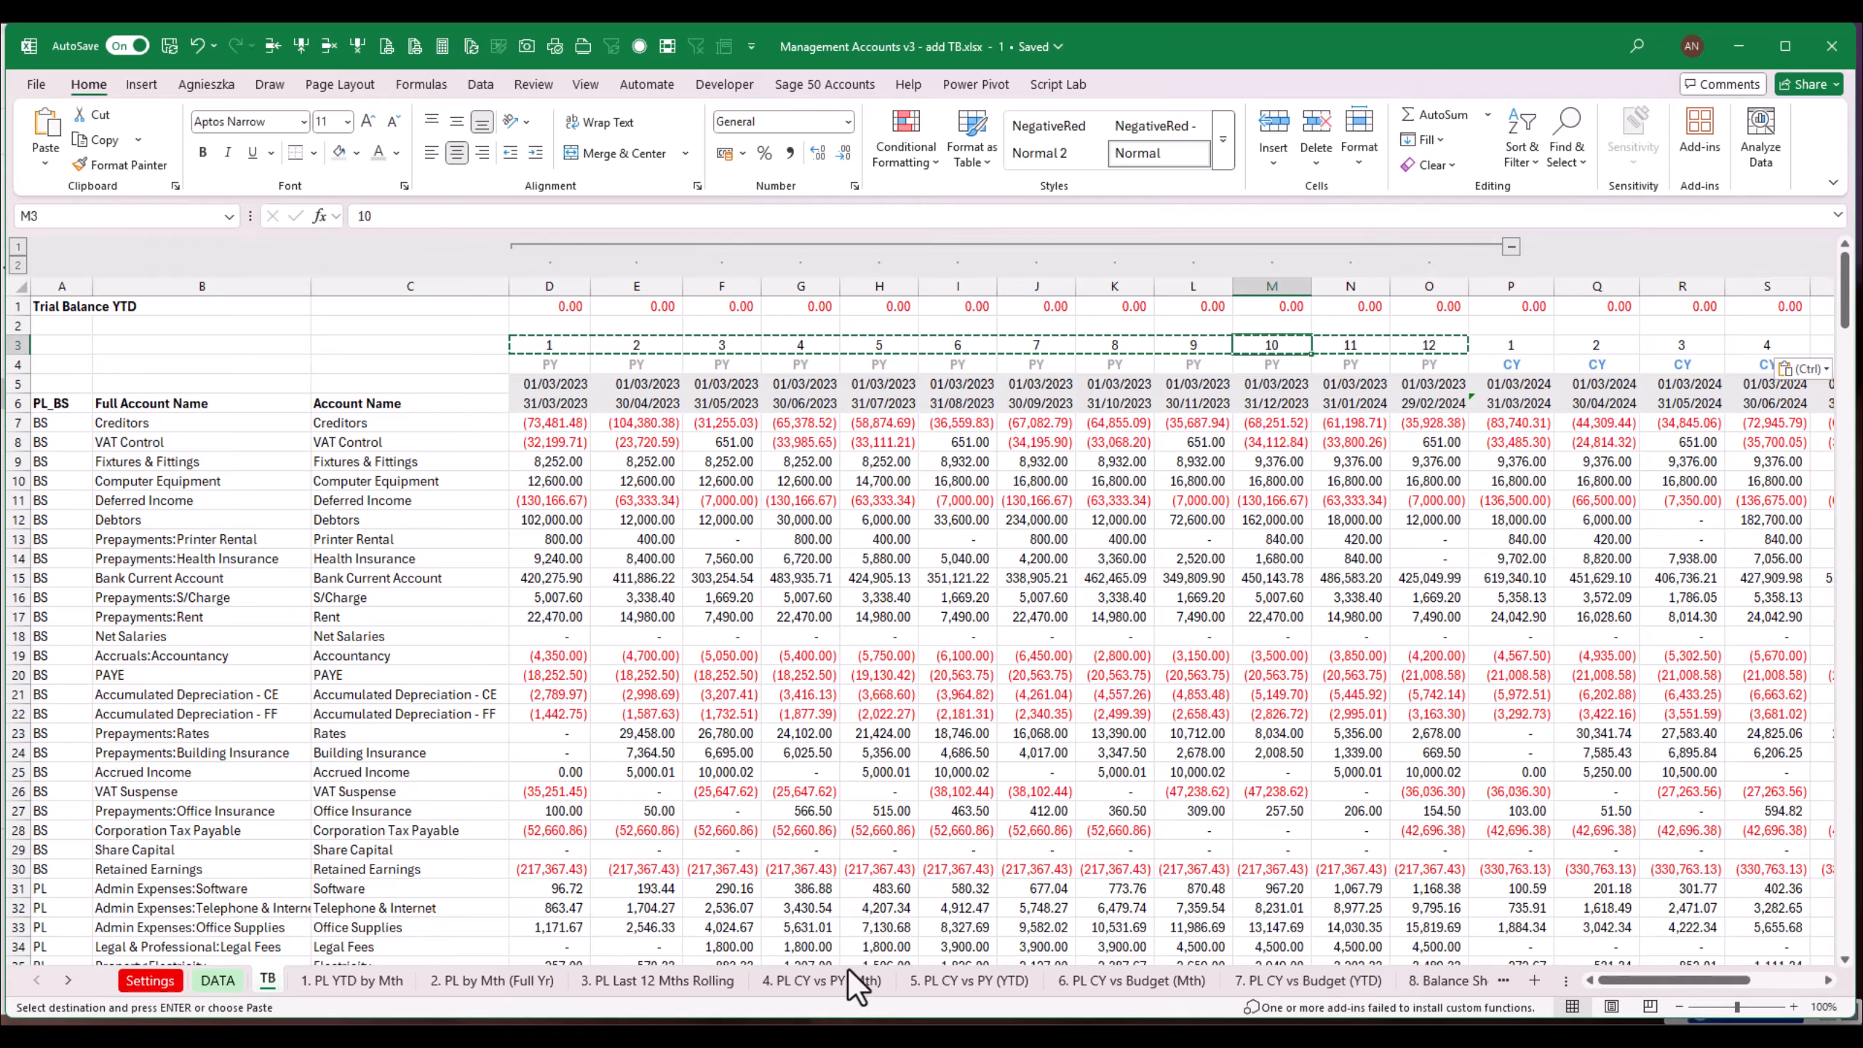
click(375, 556)
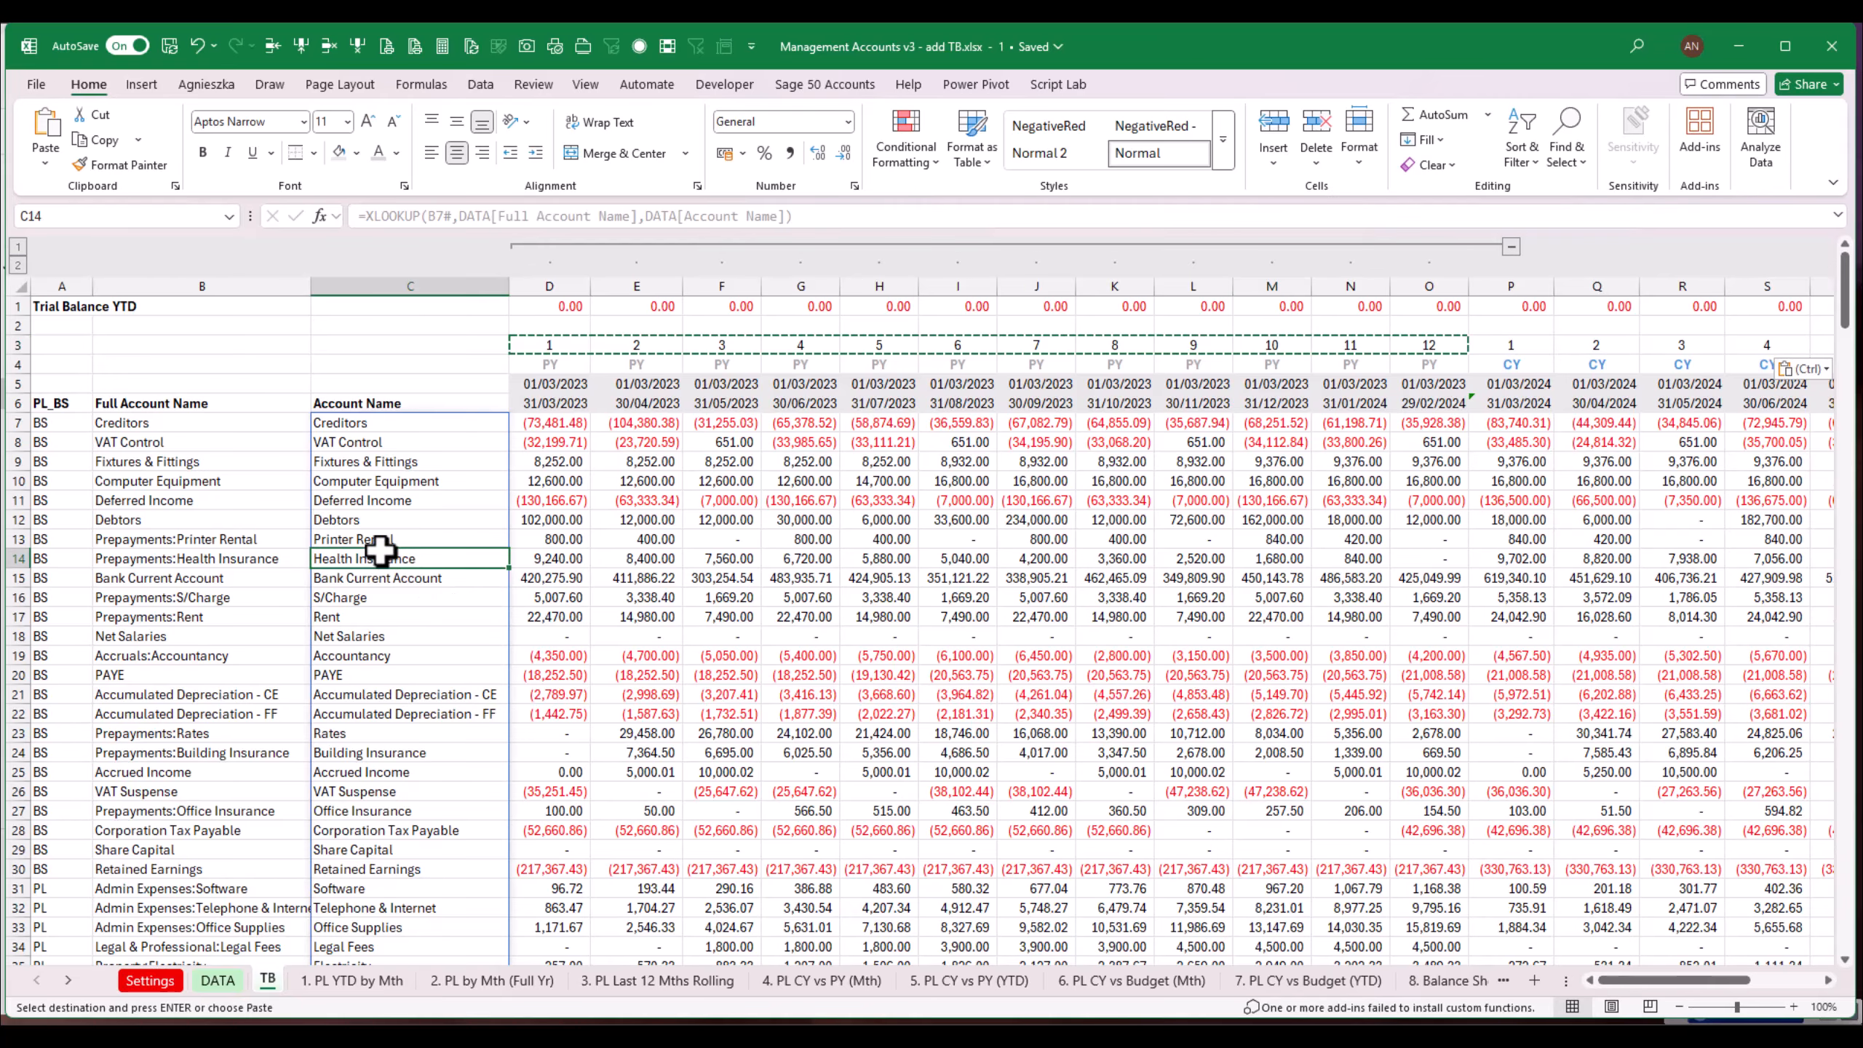